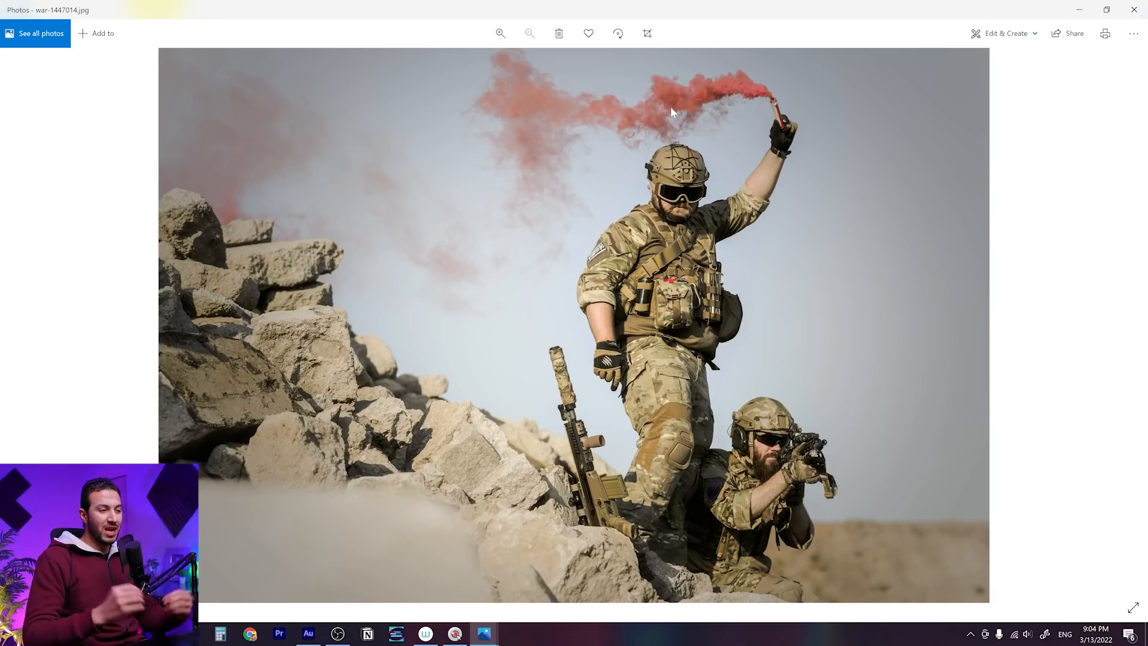
# Open 1.jpg from the 119- war folder and examine the tank, soldiers and fire up close
pyautogui.click(1134, 10)
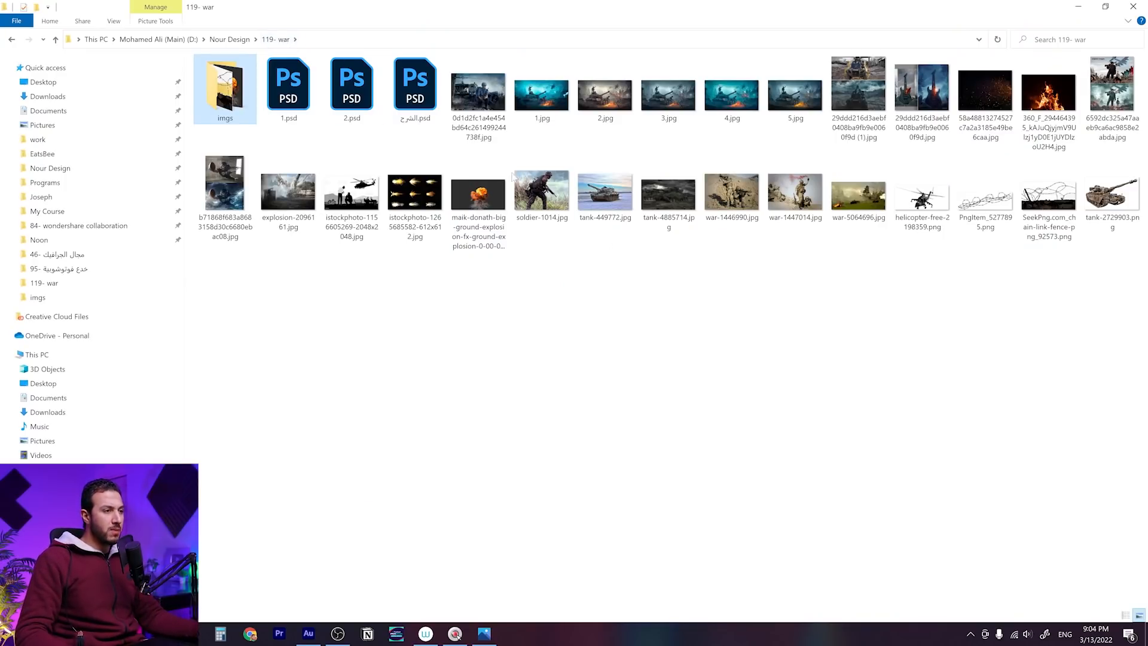
pyautogui.doubleClick(557, 84)
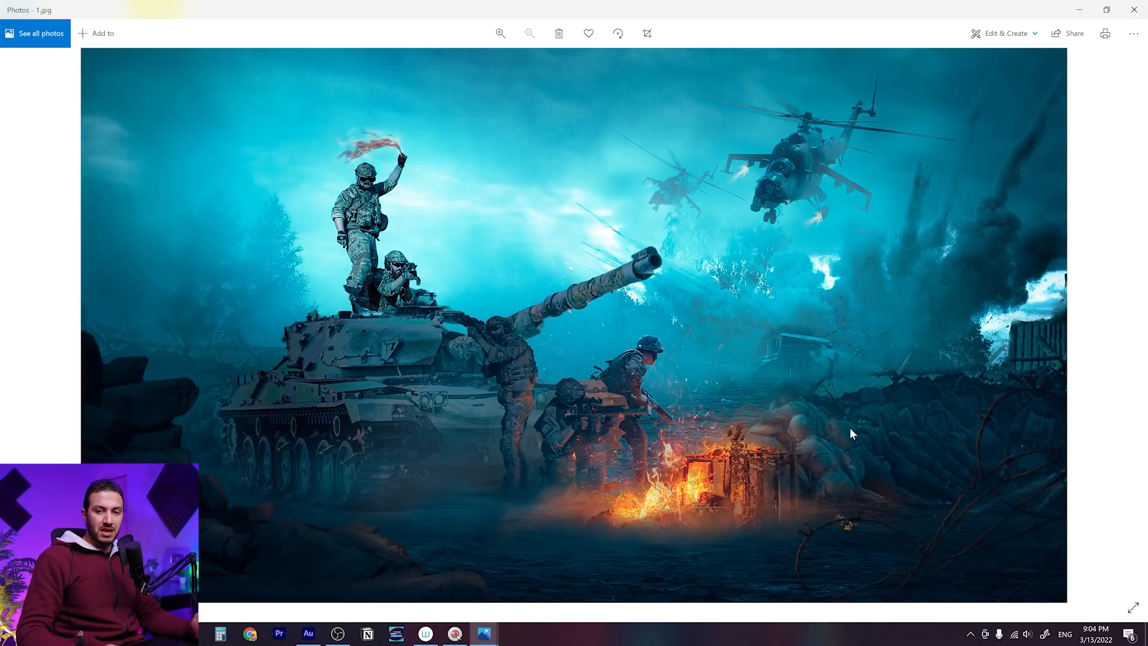
pyautogui.scroll(4, 850, 428)
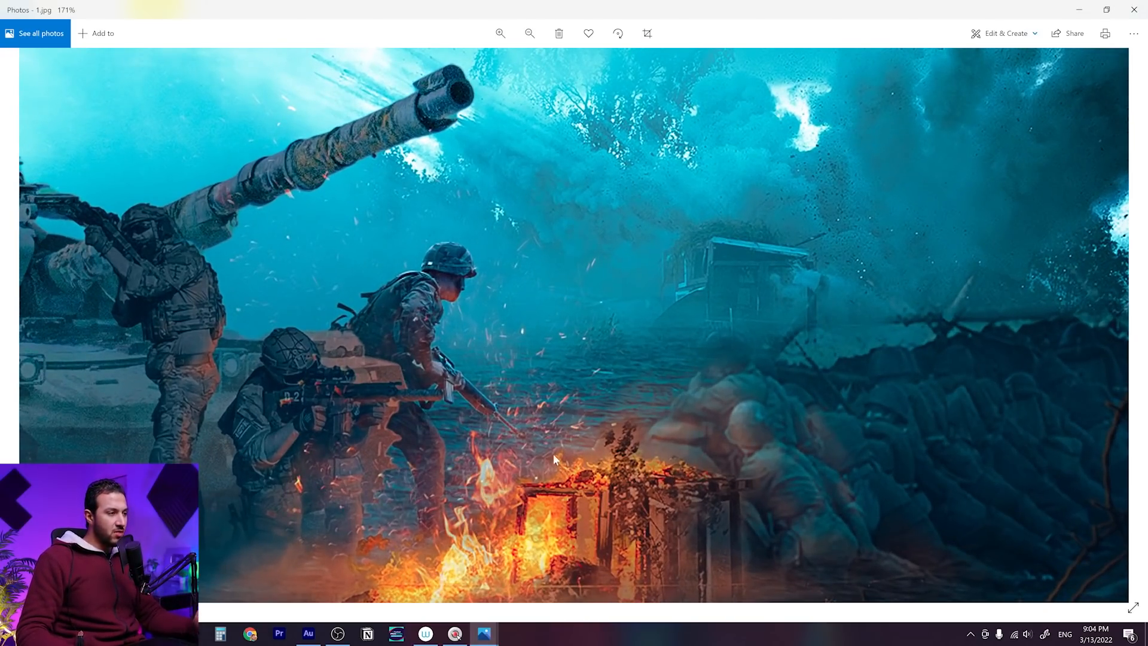
pyautogui.moveTo(334, 395); pyautogui.dragTo(576, 352)
pyautogui.moveTo(193, 209); pyautogui.dragTo(586, 426)
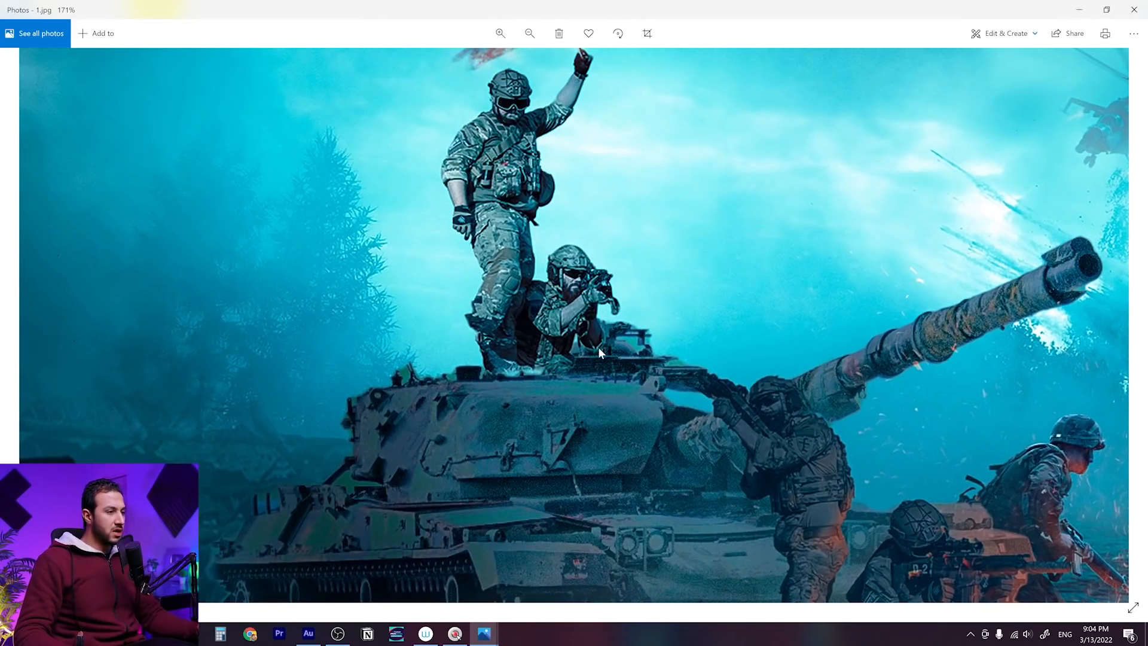
pyautogui.scroll(-4, 598, 347)
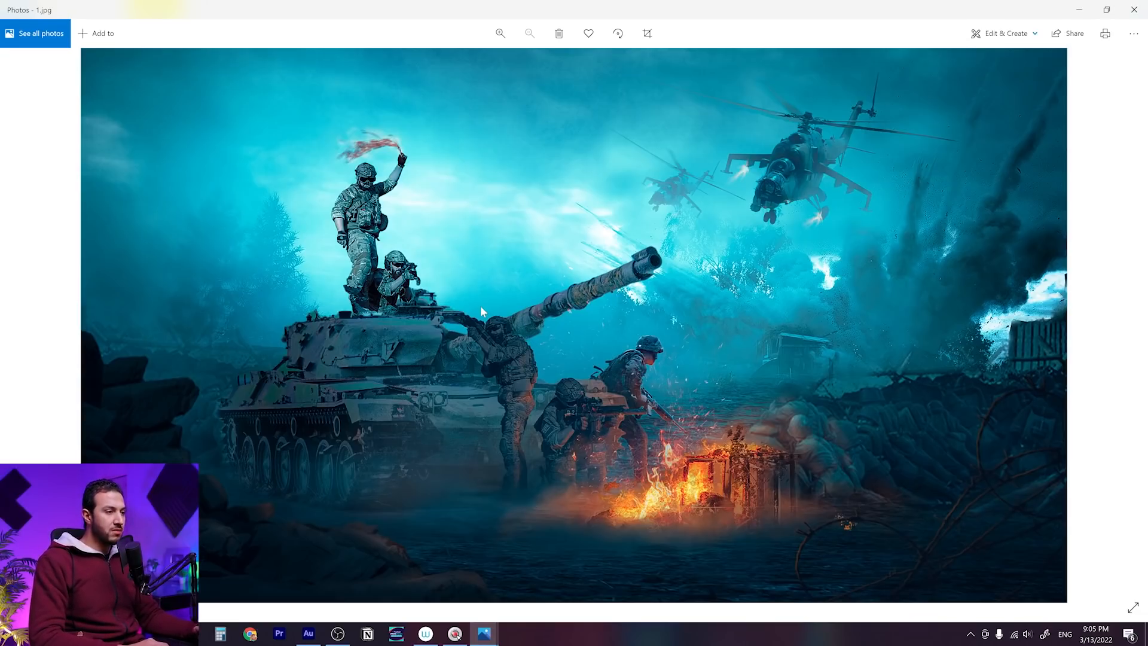
# Compare the finished war composite's colour versions in 2.jpg, 3.jpg and 4.jpg
pyautogui.press('Right')
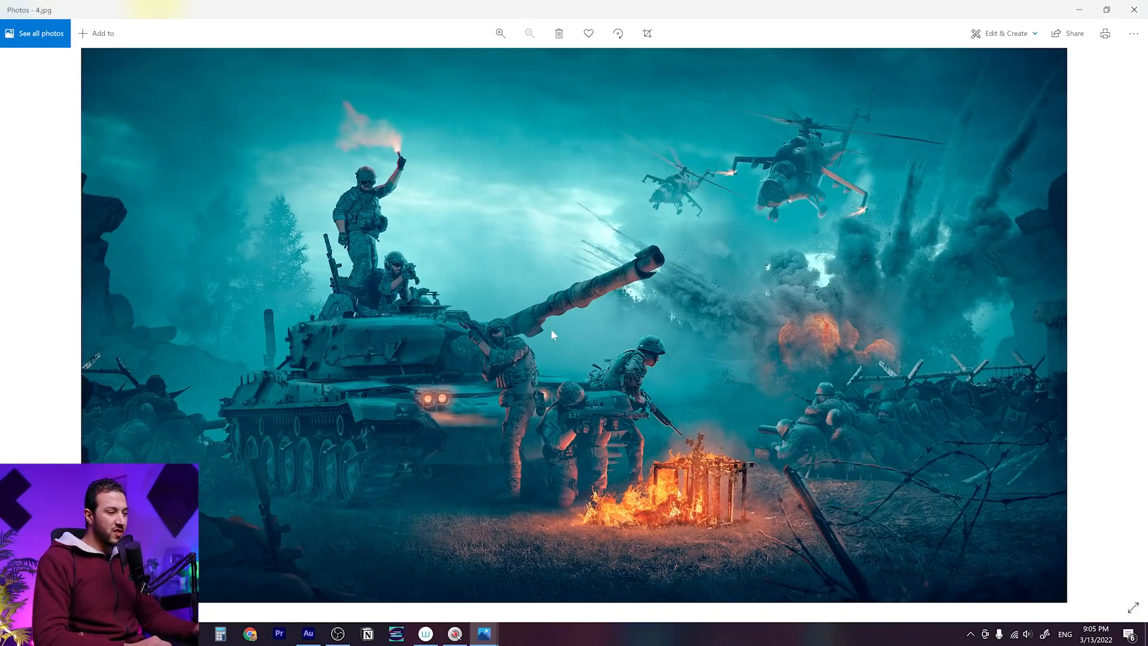
pyautogui.press('Left')
pyautogui.press('Left')
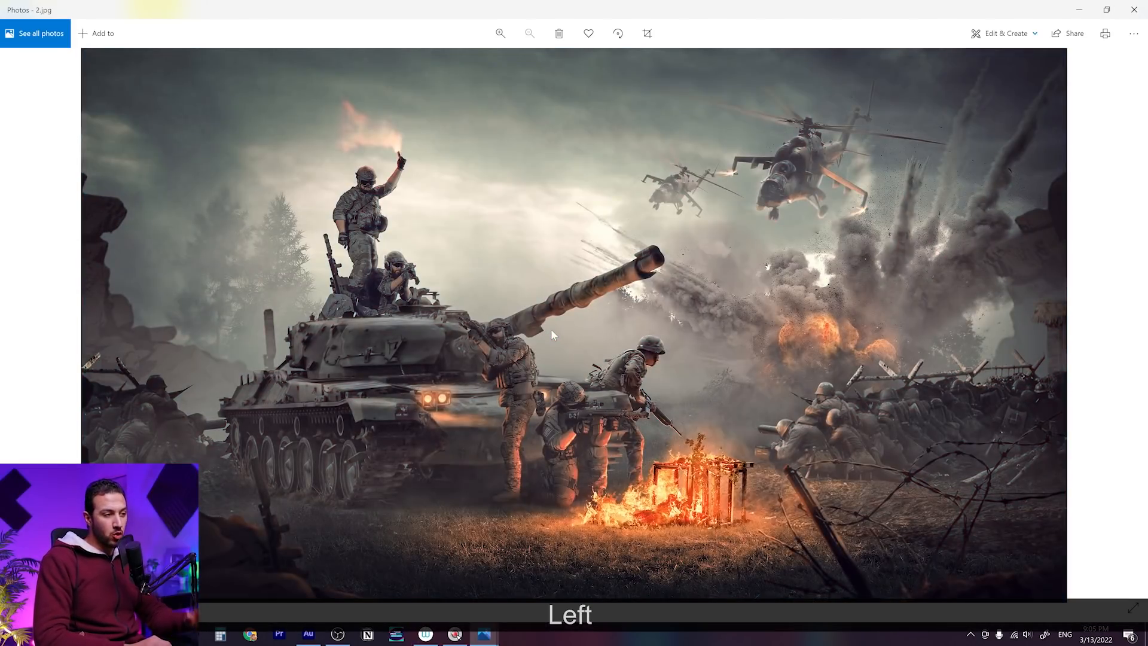
pyautogui.press('Right')
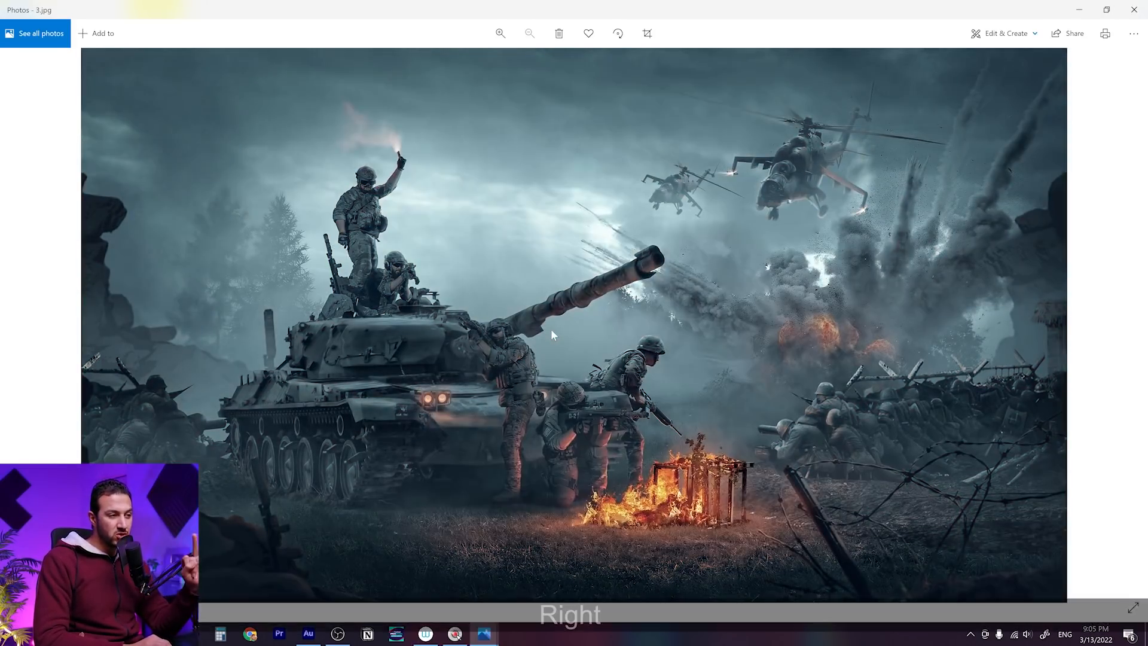
pyautogui.press('Right')
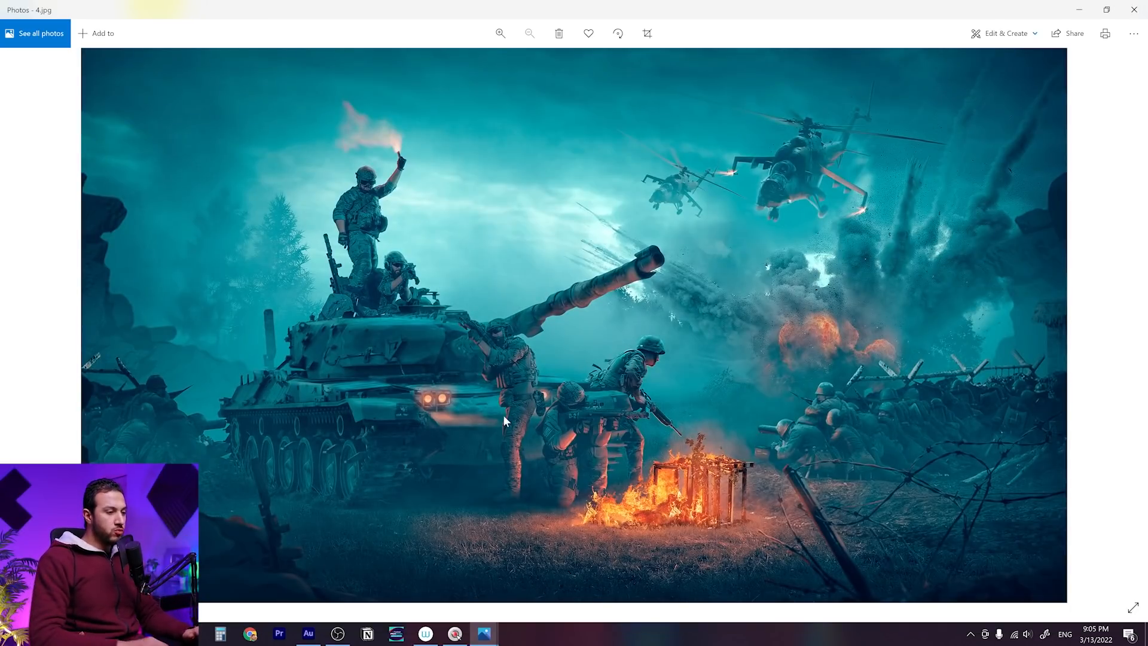
pyautogui.press('Left')
pyautogui.press('Left')
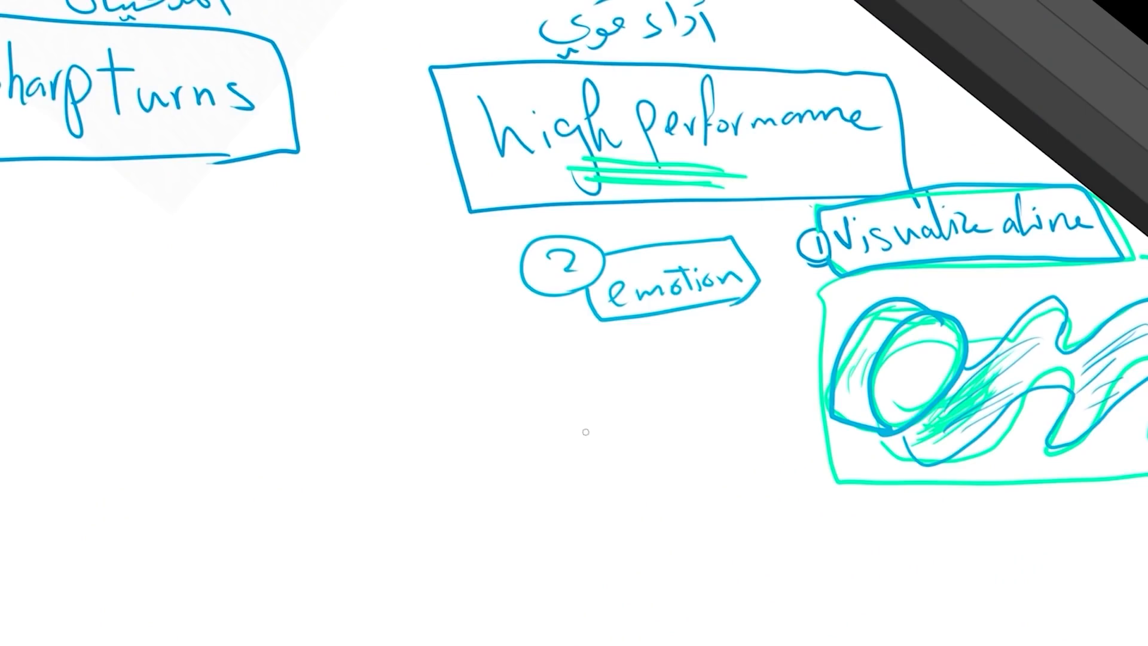
# On the whiteboard, sketch the "trust power" note under "emotion" and a boxed "Visualize Line" note under "Sharp turns"
pyautogui.moveTo(613, 338); pyautogui.dragTo(796, 308)
pyautogui.moveTo(753, 397); pyautogui.dragTo(756, 402)
pyautogui.moveTo(709, 437); pyautogui.dragTo(736, 478)
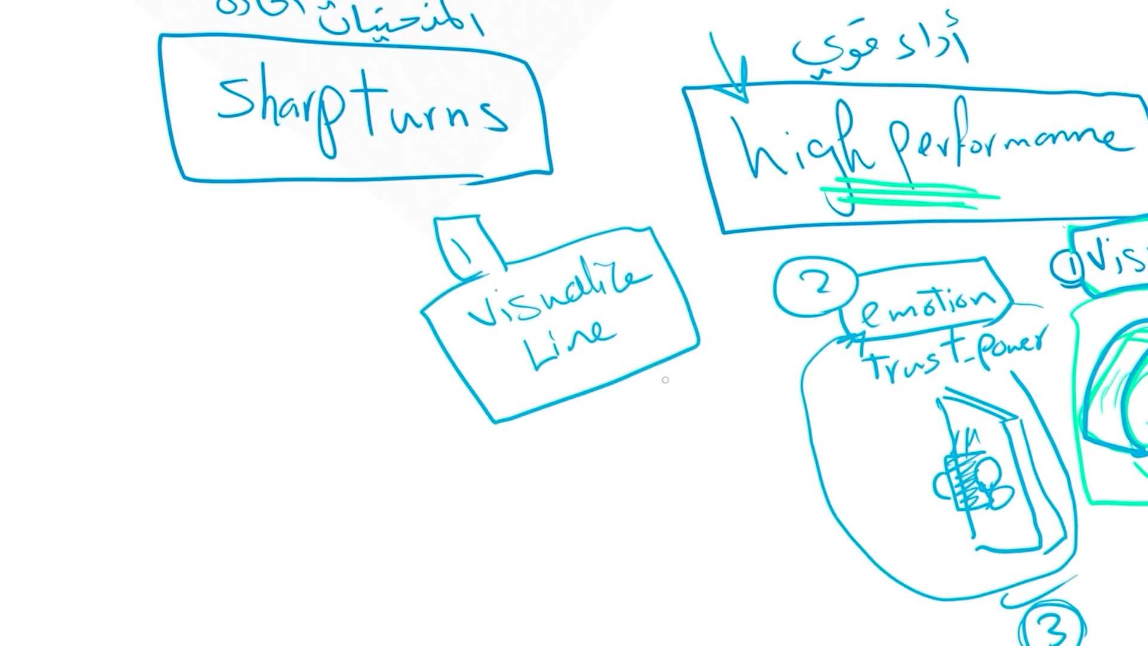
# Sketch a framed diagram of a car approaching a road bend below "Visualize Line" and label it "sharp turns"
pyautogui.moveTo(539, 479); pyautogui.dragTo(628, 616)
pyautogui.moveTo(681, 425); pyautogui.dragTo(598, 592)
pyautogui.moveTo(741, 592); pyautogui.dragTo(784, 628)
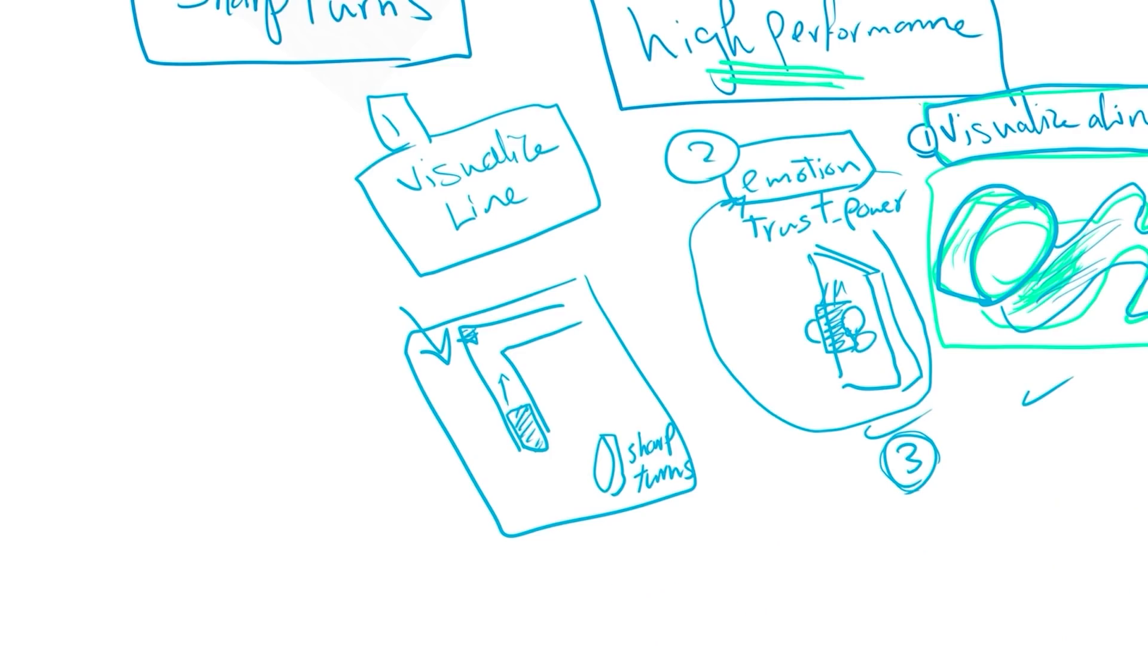
pyautogui.moveTo(619, 643); pyautogui.dragTo(729, 577)
pyautogui.moveTo(478, 643); pyautogui.dragTo(843, 598)
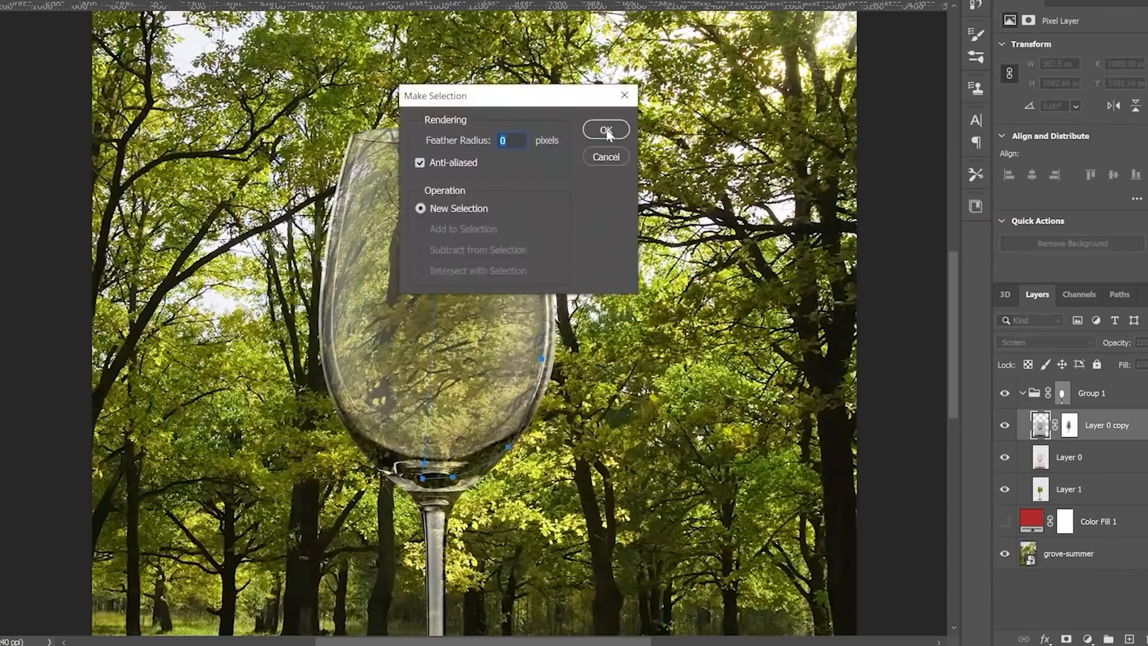
# Turn the path at the wine glass into a new anti-aliased selection with a feather radius of 0 pixels
pyautogui.click(607, 130)
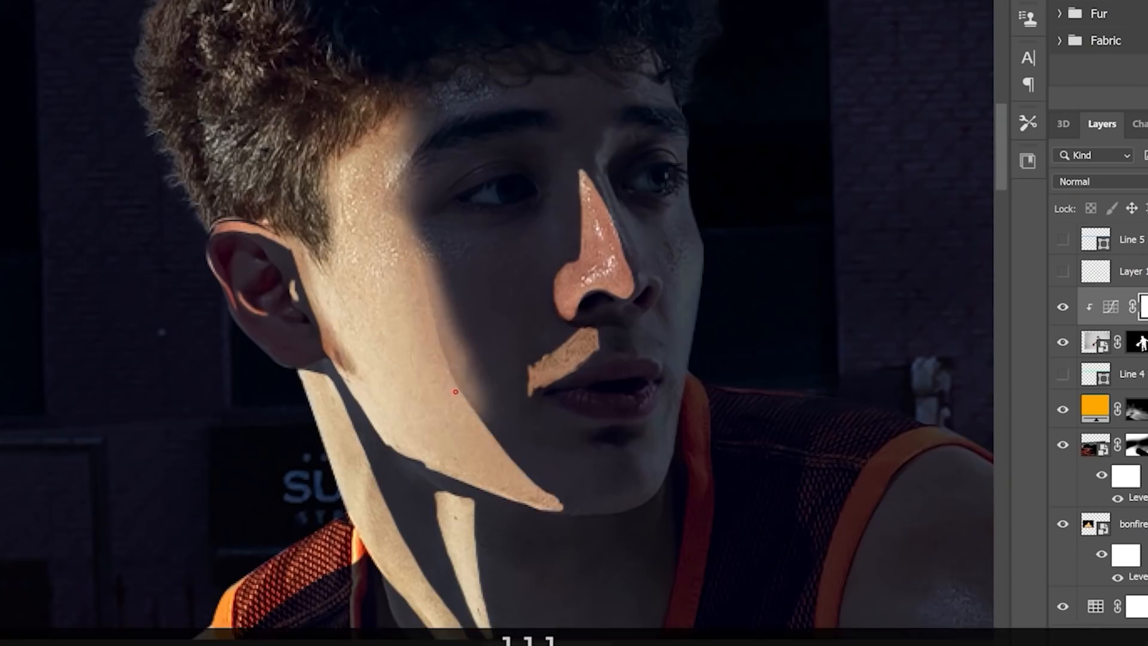
# Brush over the light and shadow areas of the man's face on the adjustment layer's mask, swapping the paint colours
pyautogui.moveTo(456, 392)
pyautogui.mouseDown()
pyautogui.moveTo(485, 249)
pyautogui.moveTo(682, 198)
pyautogui.mouseUp()
pyautogui.press('x')
pyautogui.moveTo(654, 410)
pyautogui.mouseDown()
pyautogui.moveTo(615, 400)
pyautogui.moveTo(432, 266)
pyautogui.mouseUp()
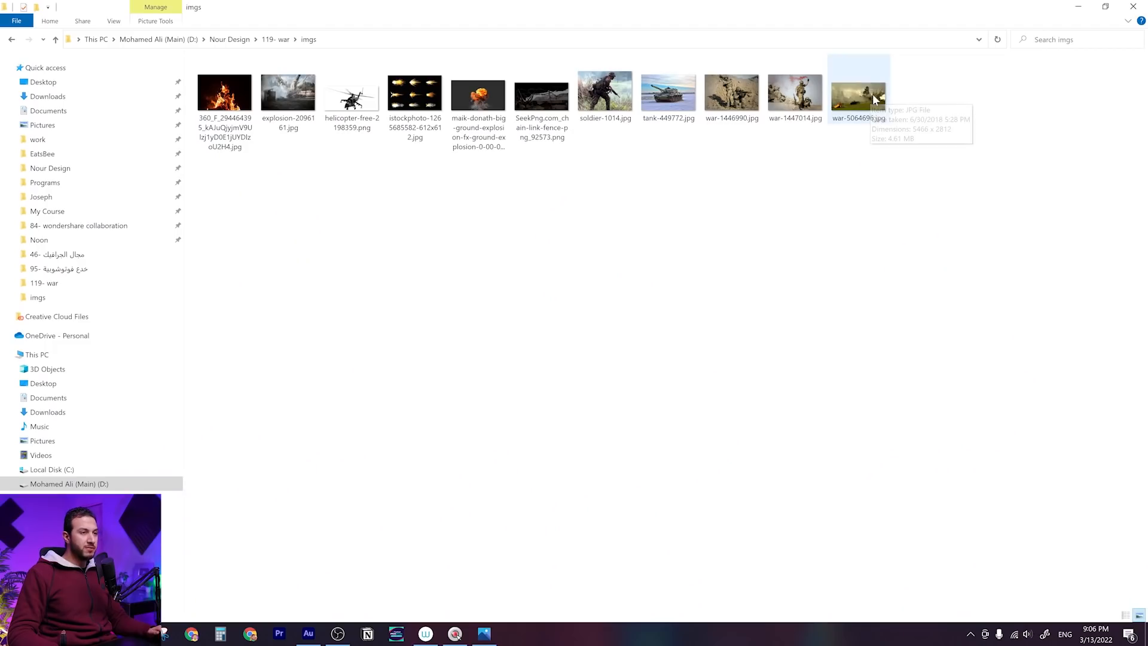
# Place war-5064696.jpg in the Untitled-1 Photoshop document, scale it to 228.69% to span the canvas width, and align it with the top edge
pyautogui.moveTo(859, 98); pyautogui.dragTo(385, 370)
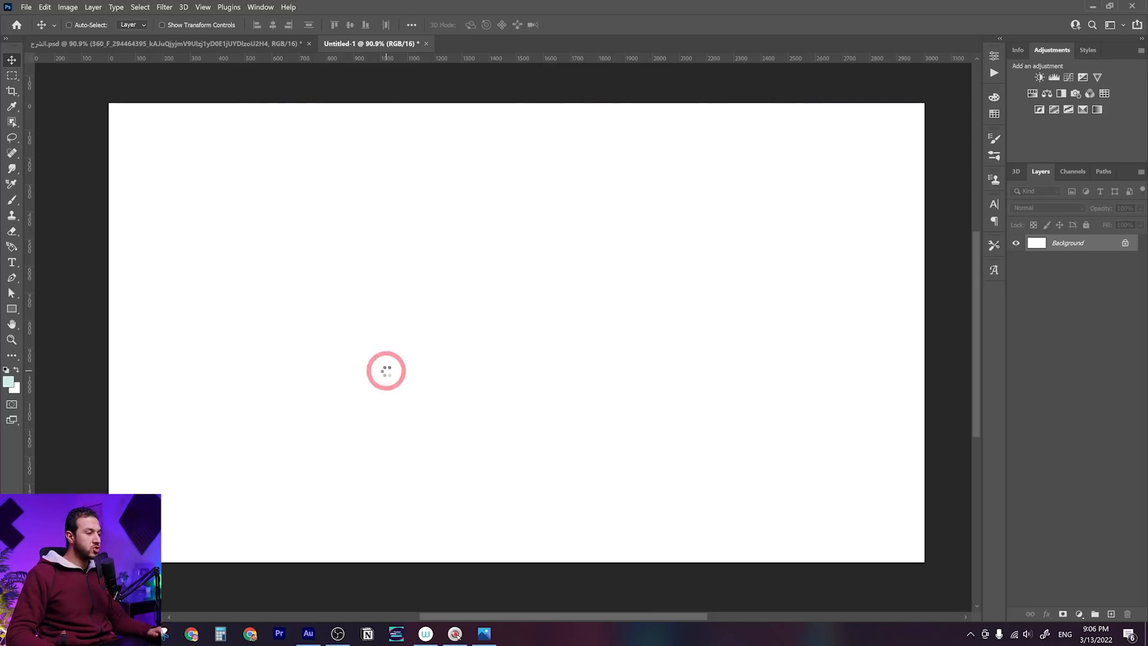
pyautogui.moveTo(695, 332); pyautogui.dragTo(925, 332)
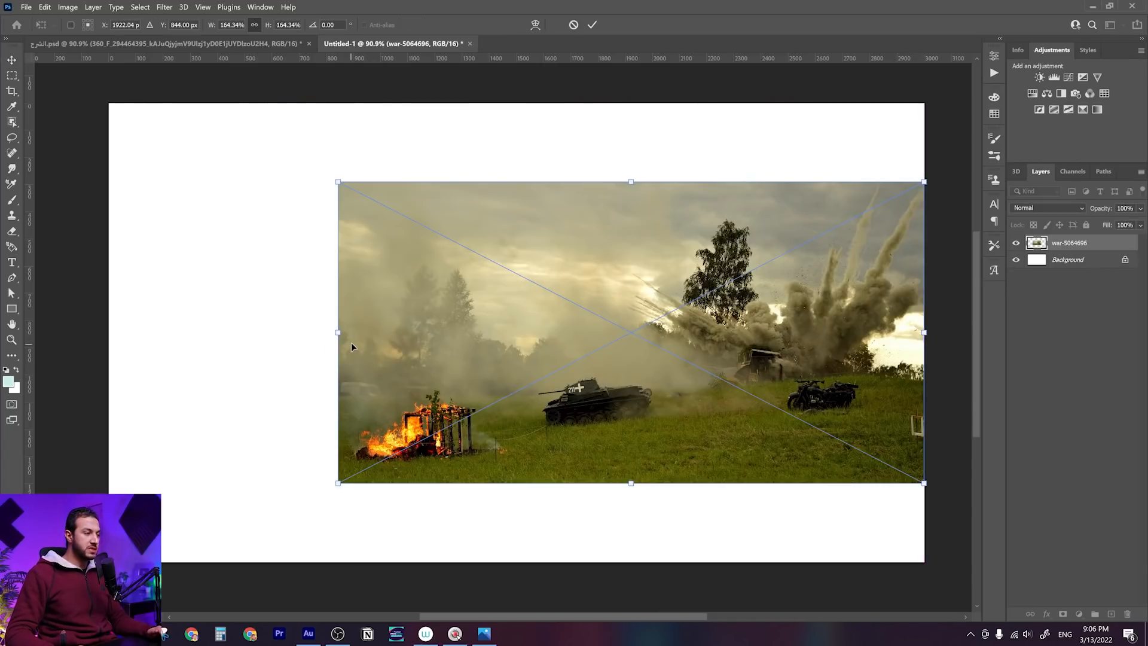
pyautogui.moveTo(339, 332); pyautogui.dragTo(108, 328)
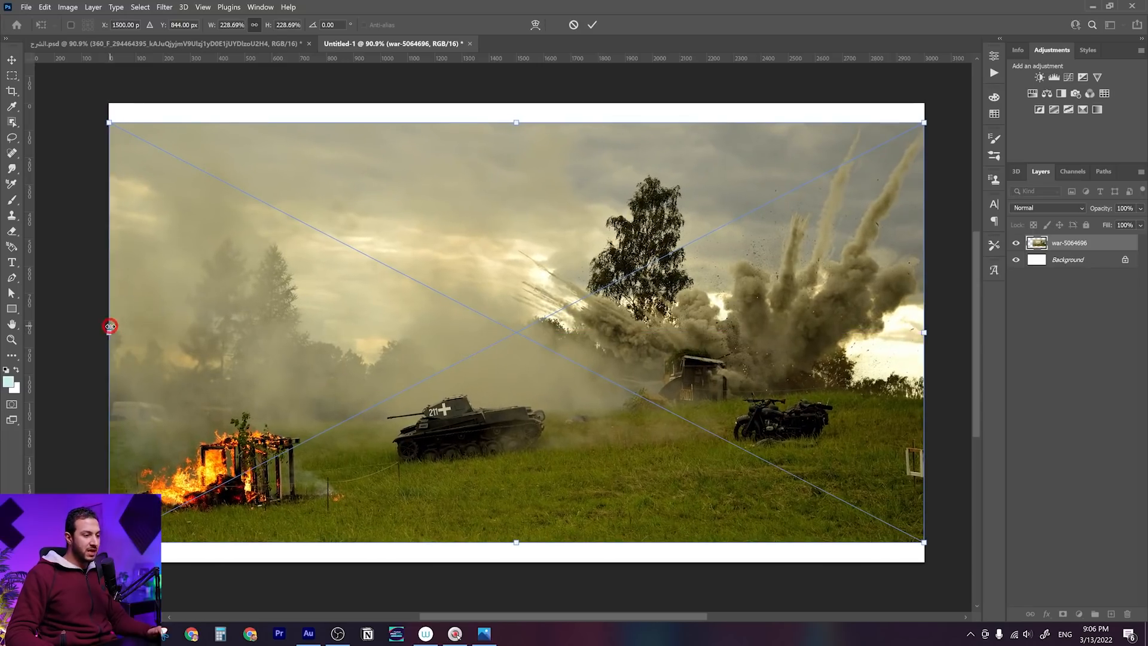
pyautogui.moveTo(590, 365); pyautogui.dragTo(588, 342)
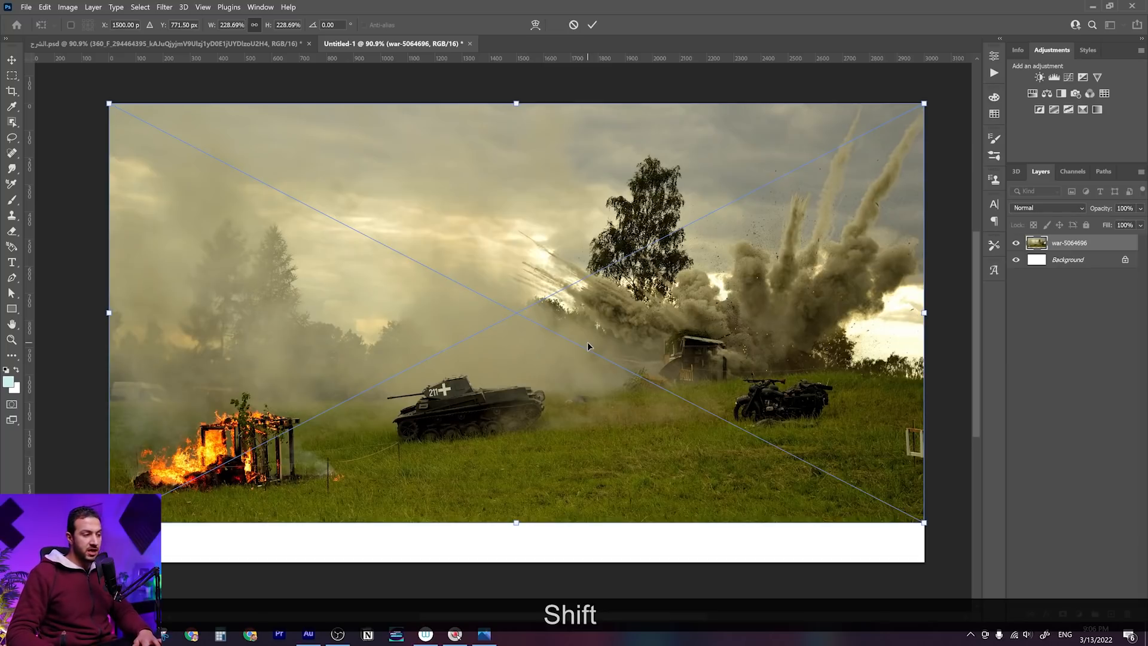
pyautogui.press('Return')
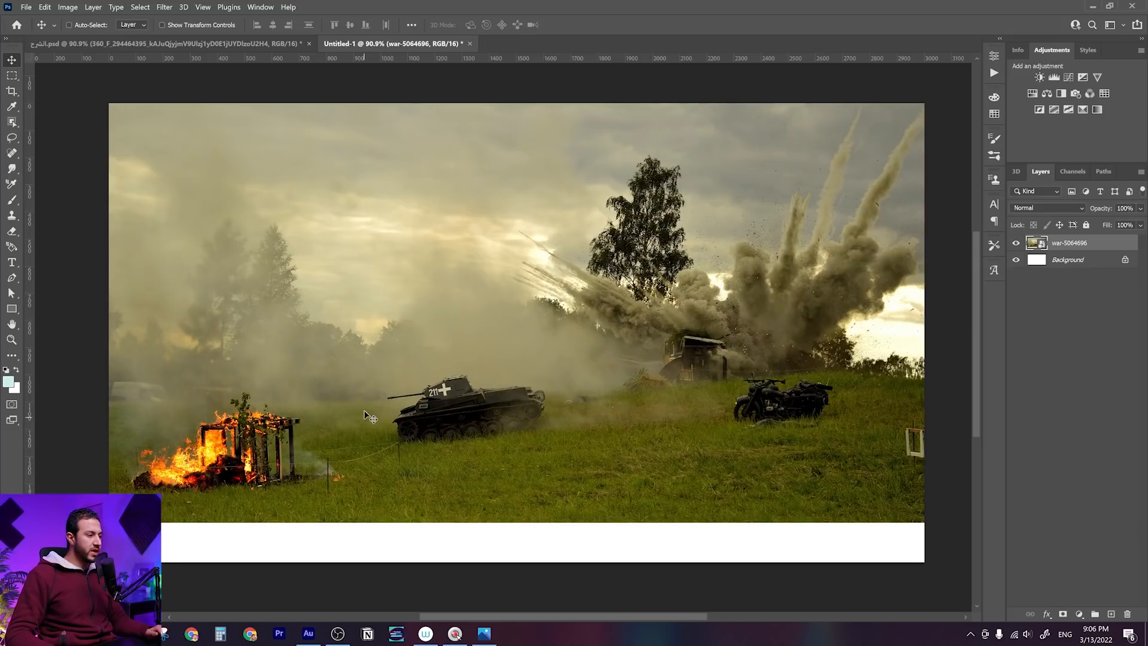
# Lasso the motorcycle on the hill, add a new layer, and open Content-Aware Fill for the selection
pyautogui.keyDown('alt'); pyautogui.scroll(2, 368, 418); pyautogui.keyUp('alt')
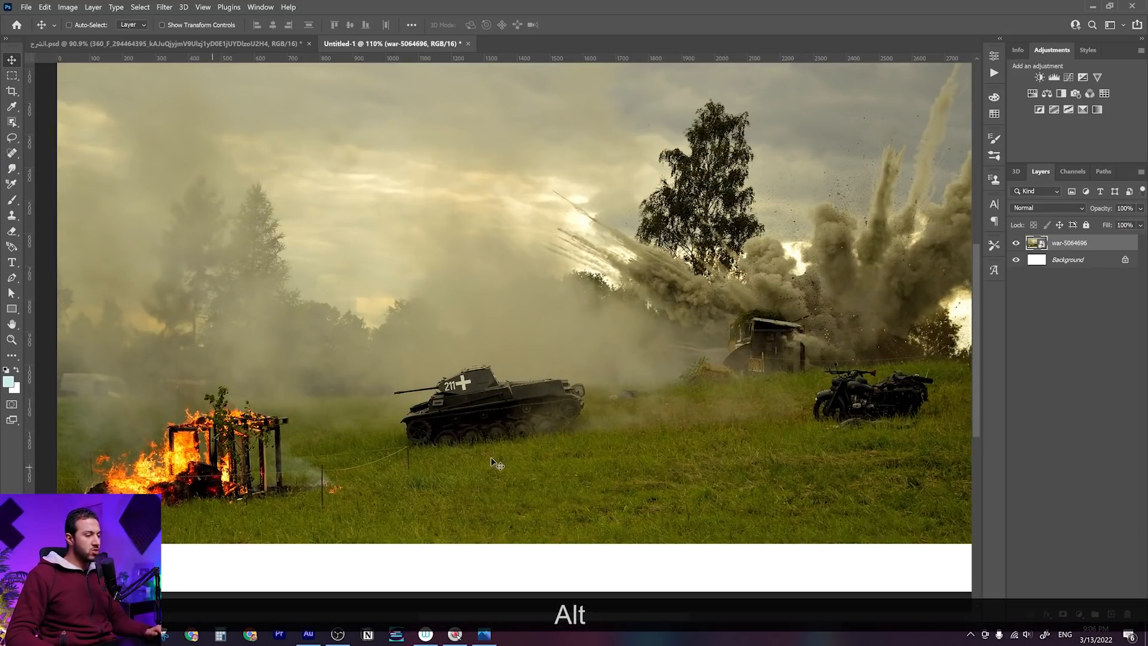
pyautogui.keyDown('alt'); pyautogui.scroll(-2, 862, 442); pyautogui.keyUp('alt')
pyautogui.keyDown('alt'); pyautogui.scroll(1, 862, 442); pyautogui.keyUp('alt')
pyautogui.moveTo(862, 440); pyautogui.dragTo(680, 422)
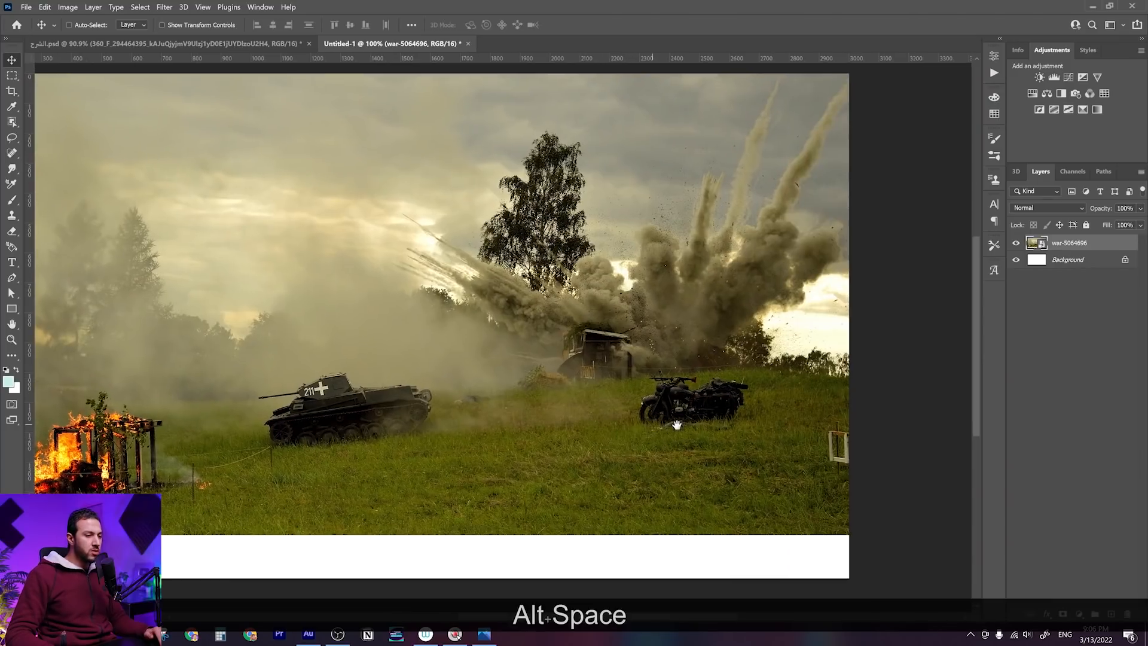
pyautogui.click(11, 137)
pyautogui.moveTo(754, 430)
pyautogui.mouseDown()
pyautogui.moveTo(661, 451)
pyautogui.moveTo(606, 447)
pyautogui.moveTo(580, 428)
pyautogui.moveTo(652, 373)
pyautogui.moveTo(737, 375)
pyautogui.mouseUp()
pyautogui.moveTo(775, 425); pyautogui.dragTo(776, 427)
pyautogui.click(1112, 614)
pyautogui.rightClick(710, 413)
pyautogui.click(728, 356)
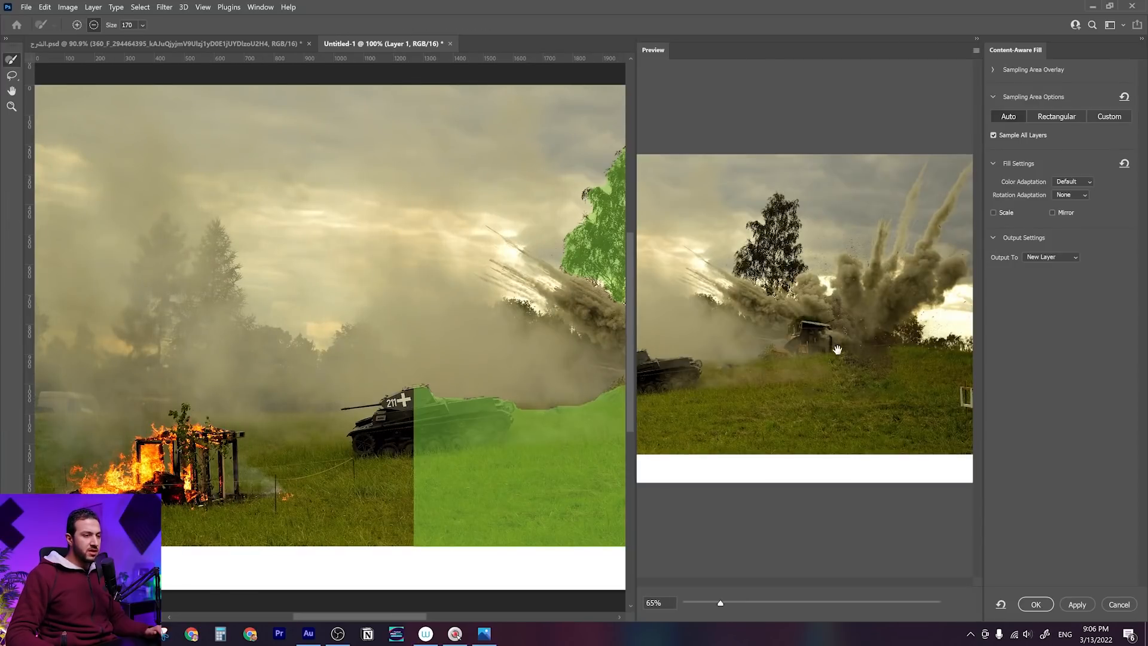
# Exclude part of the smoke above the motorcycle from the sampling area, apply the fill to a new layer, and deselect
pyautogui.press('space')
pyautogui.moveTo(554, 410); pyautogui.dragTo(255, 391)
pyautogui.moveTo(466, 332); pyautogui.dragTo(432, 335)
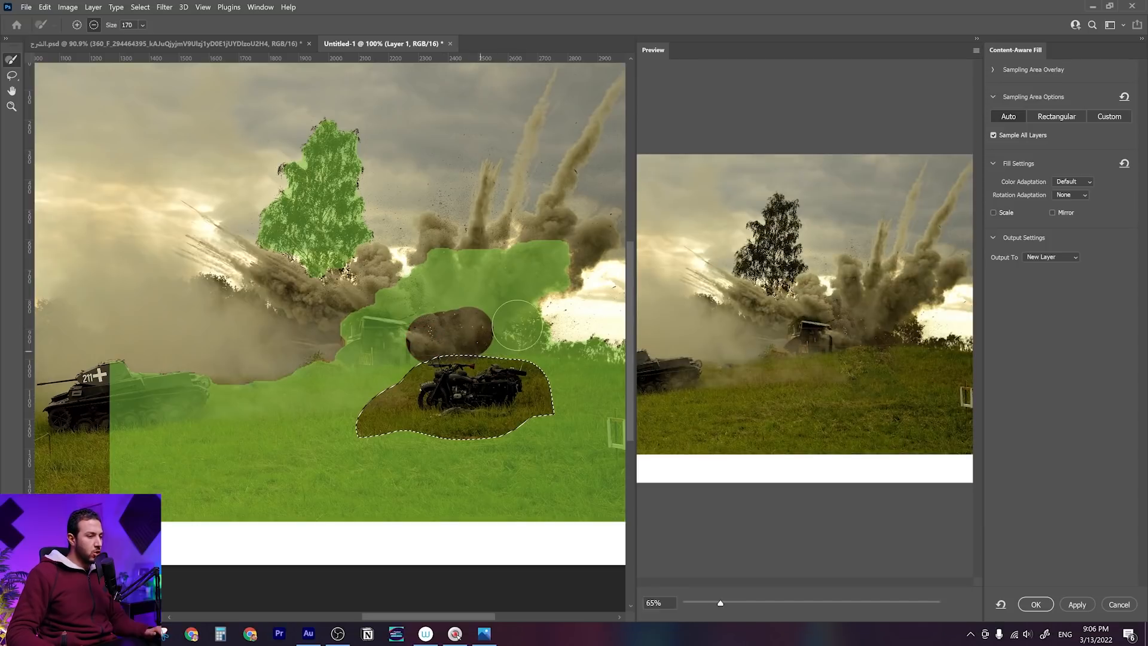
pyautogui.click(1036, 604)
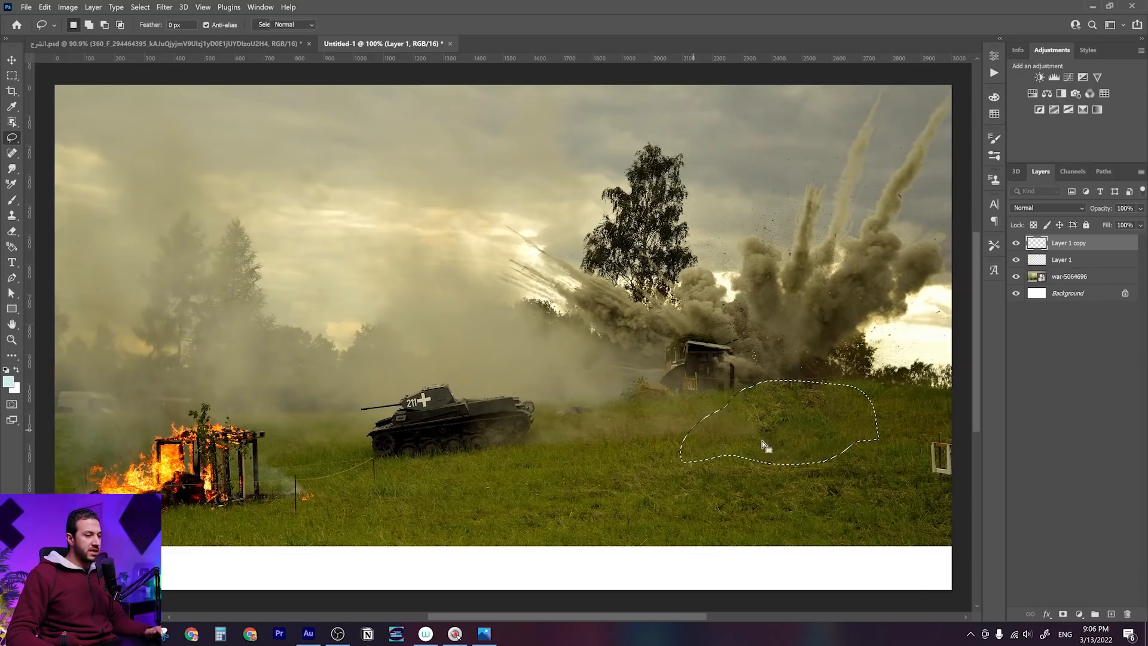
pyautogui.hotkey('ctrl', 'd')
# Clean up the filled patch's upper edge along the grass horizon with the Eraser at size 50
pyautogui.moveTo(805, 425); pyautogui.dragTo(649, 423)
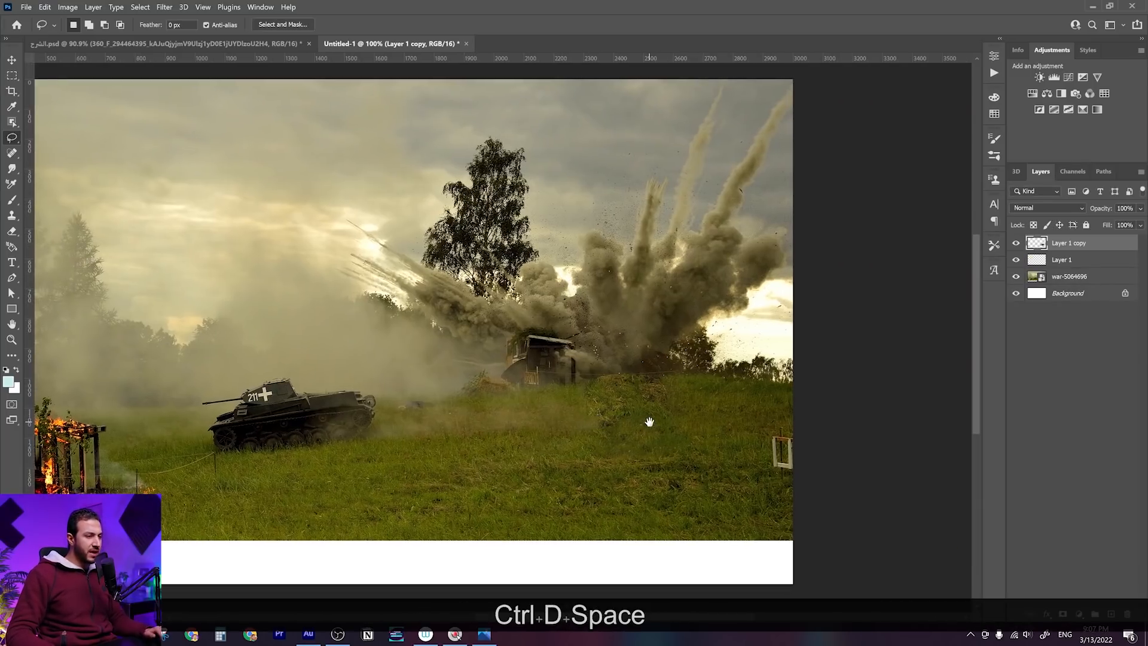
pyautogui.scroll(5, 645, 404)
pyautogui.press('e')
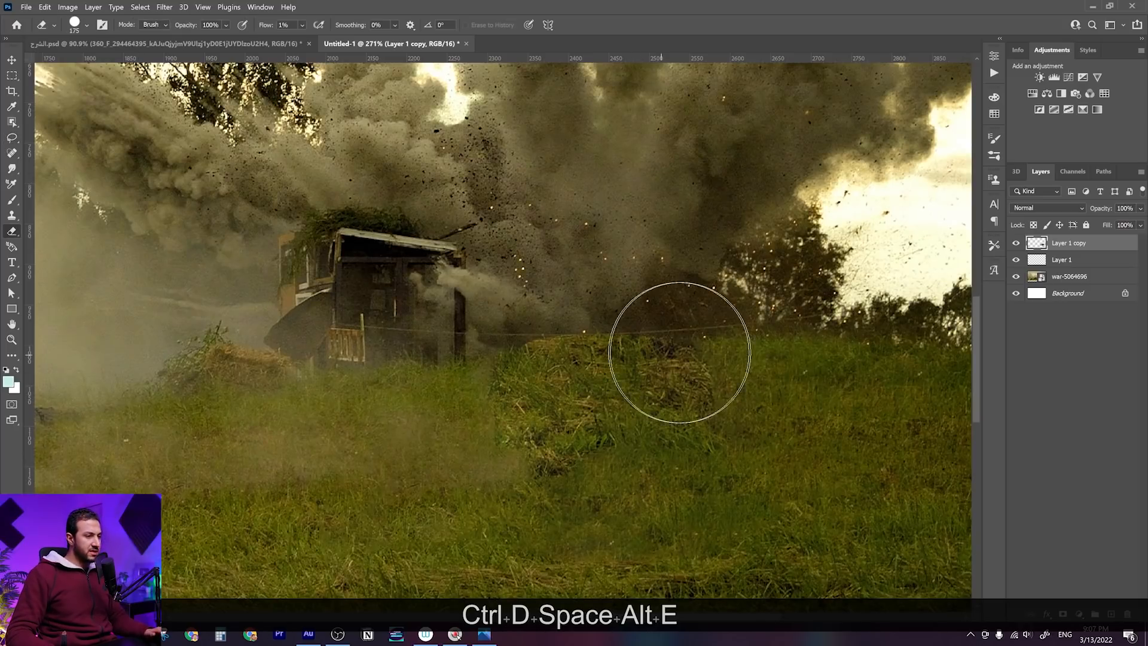
pyautogui.press('[')
pyautogui.press('[')
pyautogui.press('[')
pyautogui.press('[')
pyautogui.press('[')
pyautogui.press('[')
pyautogui.press('[')
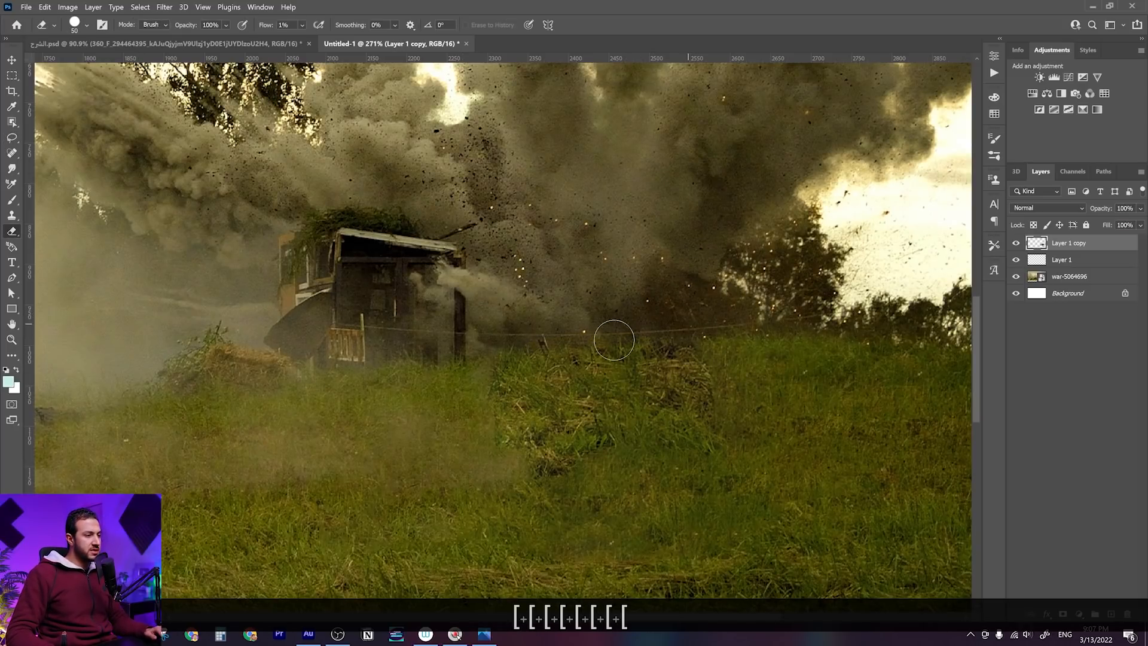
# Cover the tank's gun barrel and front half with nearby haze and grass using the Clone Stamp at size 90
pyautogui.press('s')
pyautogui.scroll(-5, 678, 337)
pyautogui.scroll(2, 359, 443)
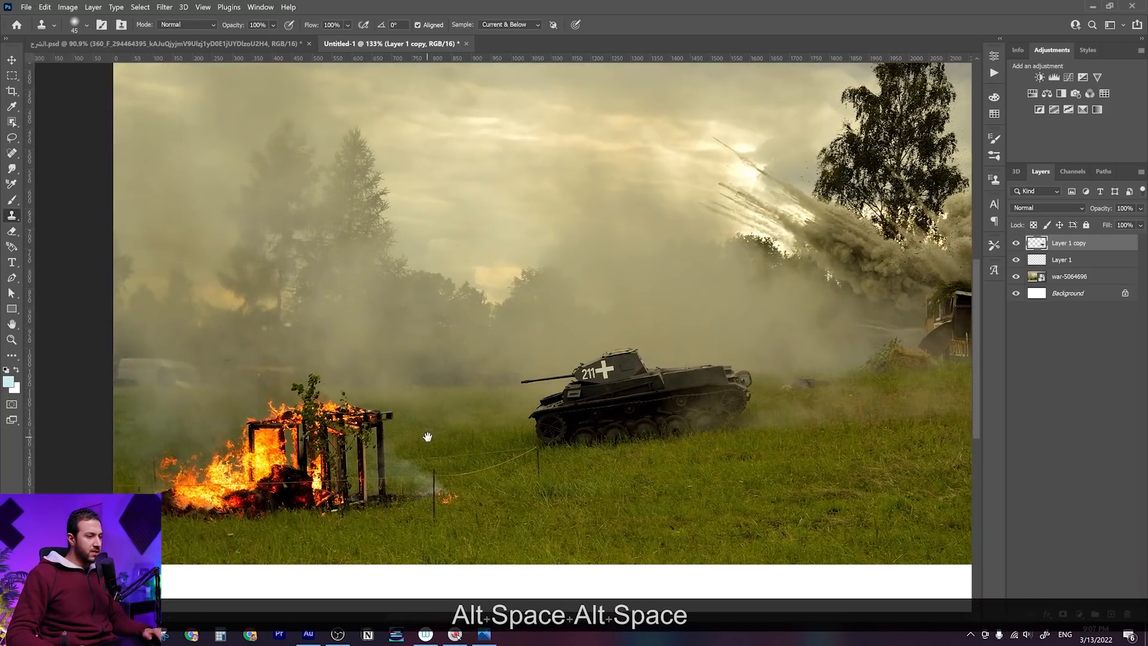
pyautogui.moveTo(427, 436); pyautogui.dragTo(332, 430)
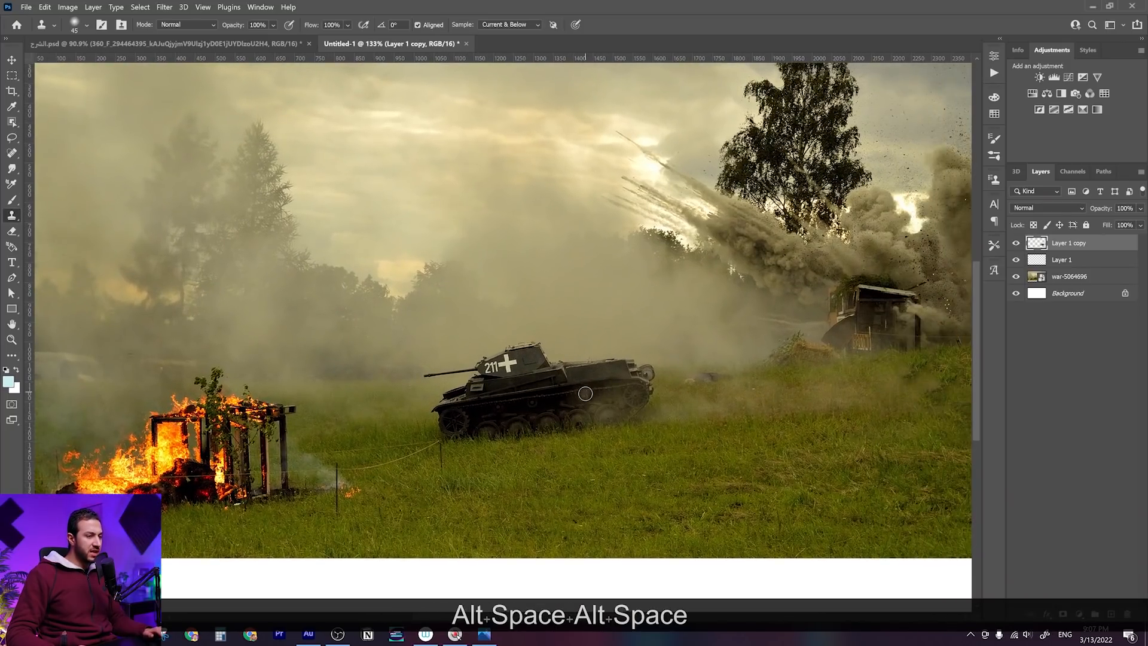
pyautogui.press('s')
pyautogui.press('alt')
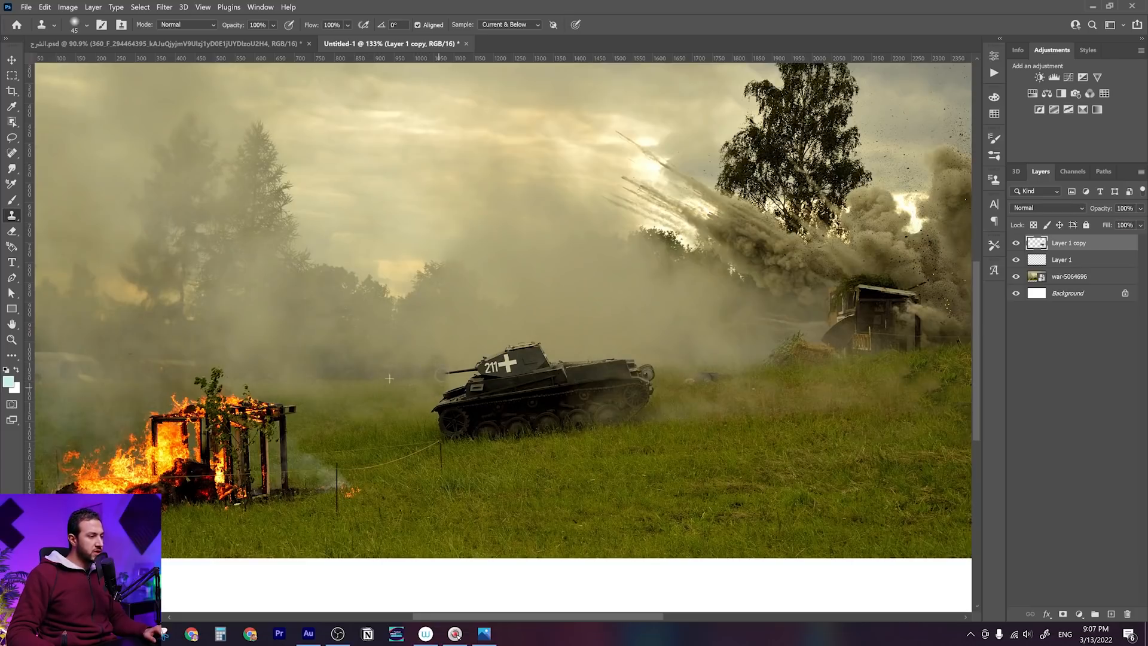
pyautogui.press(']')
pyautogui.press(']')
pyautogui.press(']')
pyautogui.press(']')
pyautogui.press(']')
pyautogui.press(']')
pyautogui.moveTo(450, 368)
pyautogui.mouseDown()
pyautogui.moveTo(439, 416)
pyautogui.moveTo(475, 433)
pyautogui.moveTo(461, 372)
pyautogui.moveTo(481, 432)
pyautogui.moveTo(503, 396)
pyautogui.moveTo(491, 364)
pyautogui.moveTo(505, 380)
pyautogui.moveTo(528, 343)
pyautogui.moveTo(520, 379)
pyautogui.mouseUp()
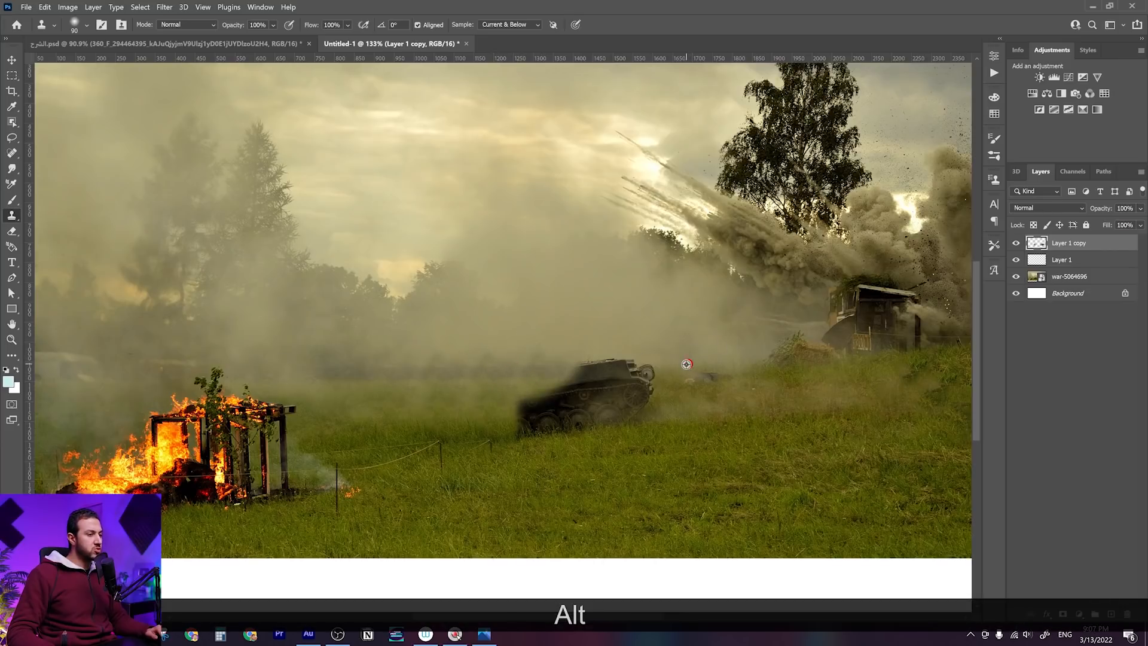
# Clone the surrounding haze and grass over the remaining rear half of the tank
pyautogui.moveTo(642, 367)
pyautogui.mouseDown()
pyautogui.moveTo(646, 396)
pyautogui.moveTo(652, 371)
pyautogui.moveTo(646, 404)
pyautogui.moveTo(626, 414)
pyautogui.moveTo(606, 402)
pyautogui.moveTo(589, 372)
pyautogui.moveTo(585, 441)
pyautogui.moveTo(559, 424)
pyautogui.moveTo(579, 362)
pyautogui.moveTo(558, 408)
pyautogui.moveTo(587, 417)
pyautogui.moveTo(529, 422)
pyautogui.moveTo(557, 393)
pyautogui.moveTo(564, 358)
pyautogui.moveTo(529, 421)
pyautogui.mouseUp()
pyautogui.keyDown('alt'); pyautogui.click(609, 443); pyautogui.keyUp('alt')
pyautogui.moveTo(637, 422)
pyautogui.mouseDown()
pyautogui.moveTo(548, 423)
pyautogui.moveTo(715, 411)
pyautogui.mouseUp()
pyautogui.keyDown('alt'); pyautogui.click(682, 447); pyautogui.keyUp('alt')
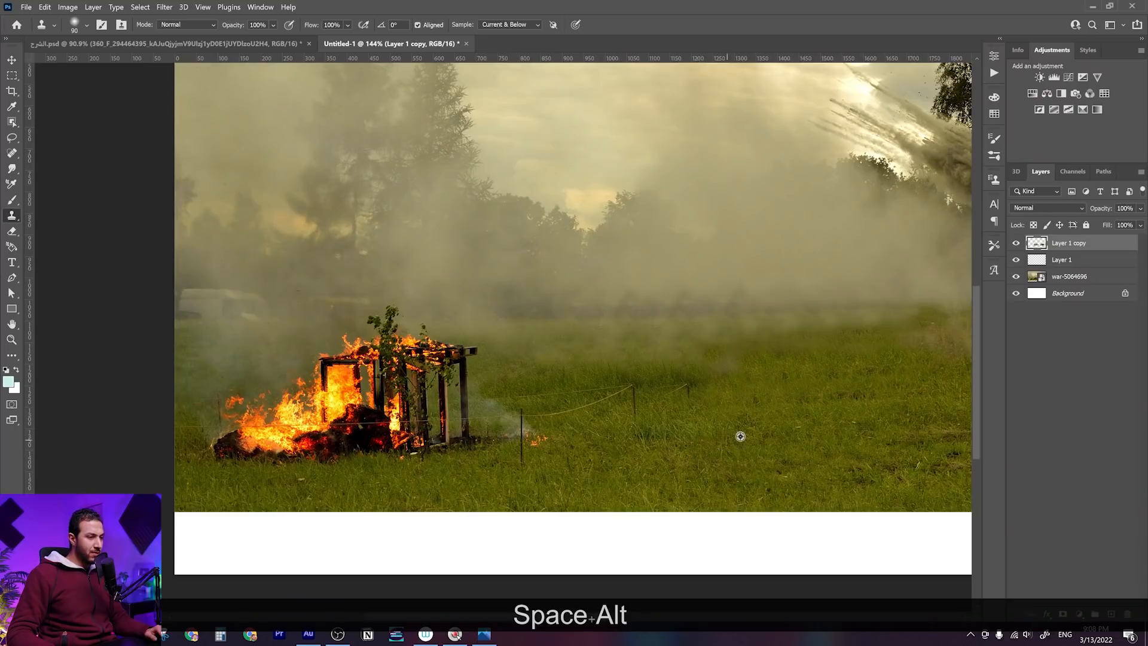
# Set the Clone Stamp to size 150 and clone grass over the rope fence and posts toward the burning frame
pyautogui.press(']')
pyautogui.press(']')
pyautogui.press(']')
pyautogui.press(']')
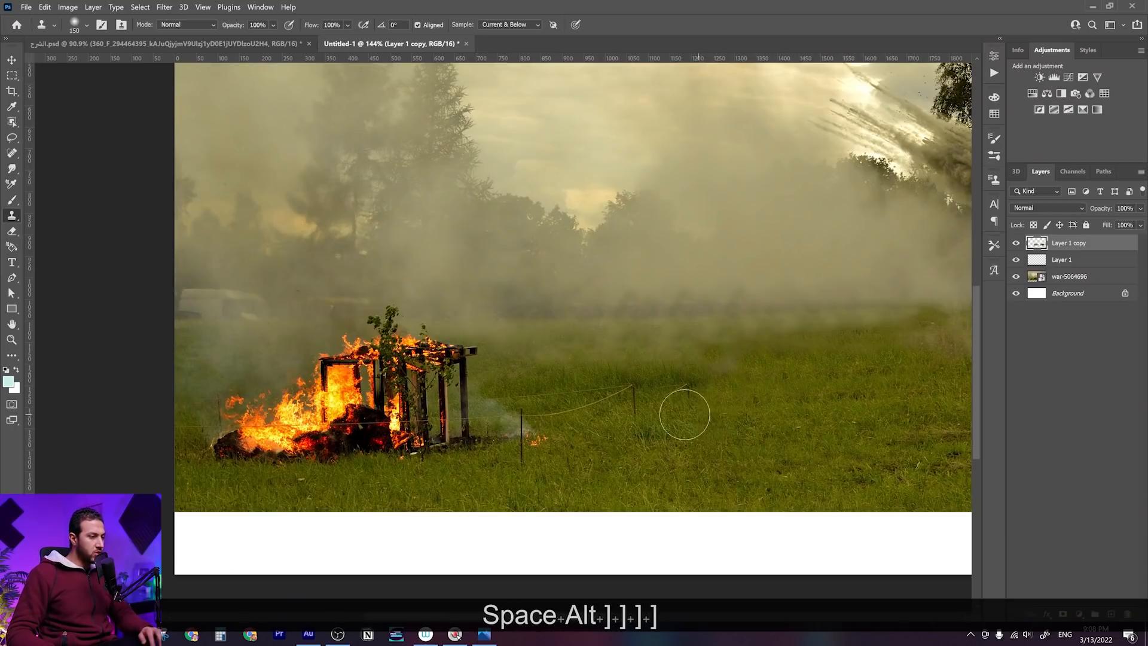
pyautogui.keyDown('alt'); pyautogui.click(715, 413); pyautogui.keyUp('alt')
pyautogui.moveTo(705, 395)
pyautogui.mouseDown()
pyautogui.moveTo(587, 405)
pyautogui.moveTo(531, 428)
pyautogui.moveTo(456, 379)
pyautogui.moveTo(336, 436)
pyautogui.mouseUp()
pyautogui.keyDown('alt'); pyautogui.click(732, 420); pyautogui.keyUp('alt')
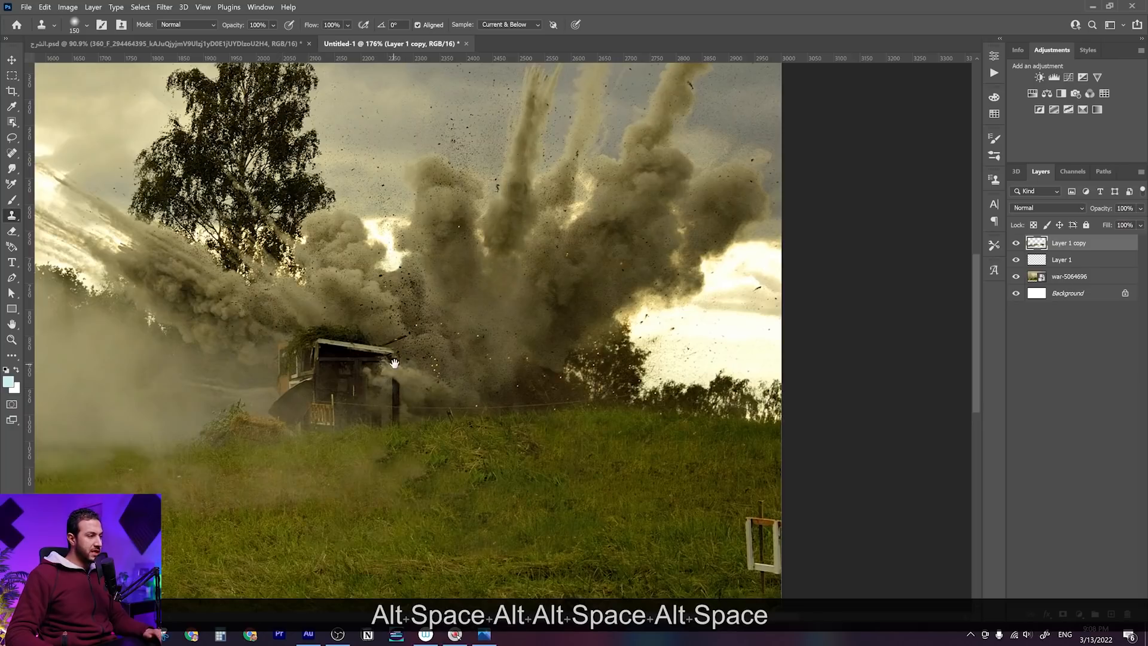
# Clone nearby cloudy sky over the upper half of the tall tree beside the explosion with the Clone Stamp
pyautogui.moveTo(393, 379)
pyautogui.mouseDown()
pyautogui.moveTo(562, 443)
pyautogui.moveTo(582, 476)
pyautogui.mouseUp()
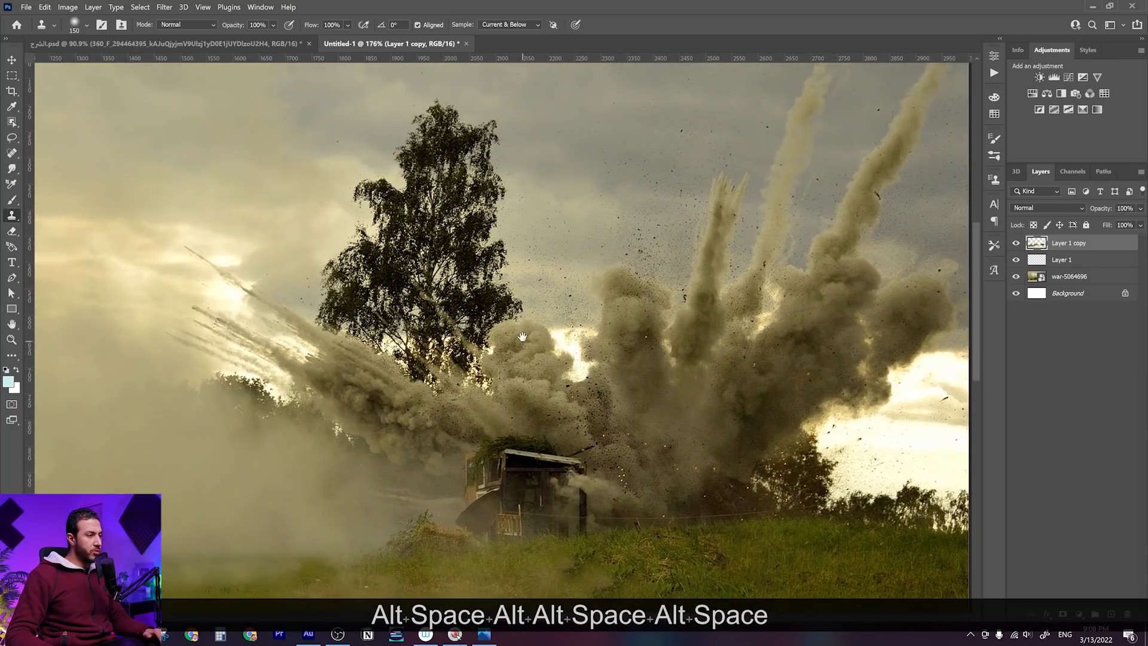
pyautogui.moveTo(525, 345); pyautogui.dragTo(603, 381)
pyautogui.scroll(-10, 517, 284)
pyautogui.scroll(7, 517, 284)
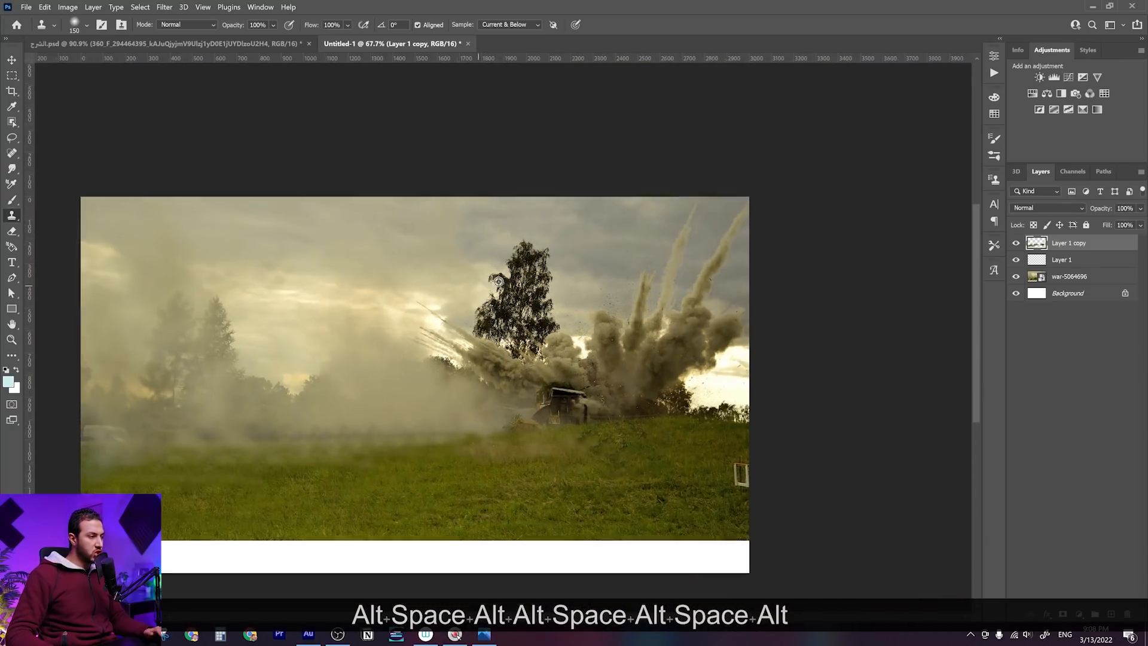
pyautogui.scroll(5, 516, 284)
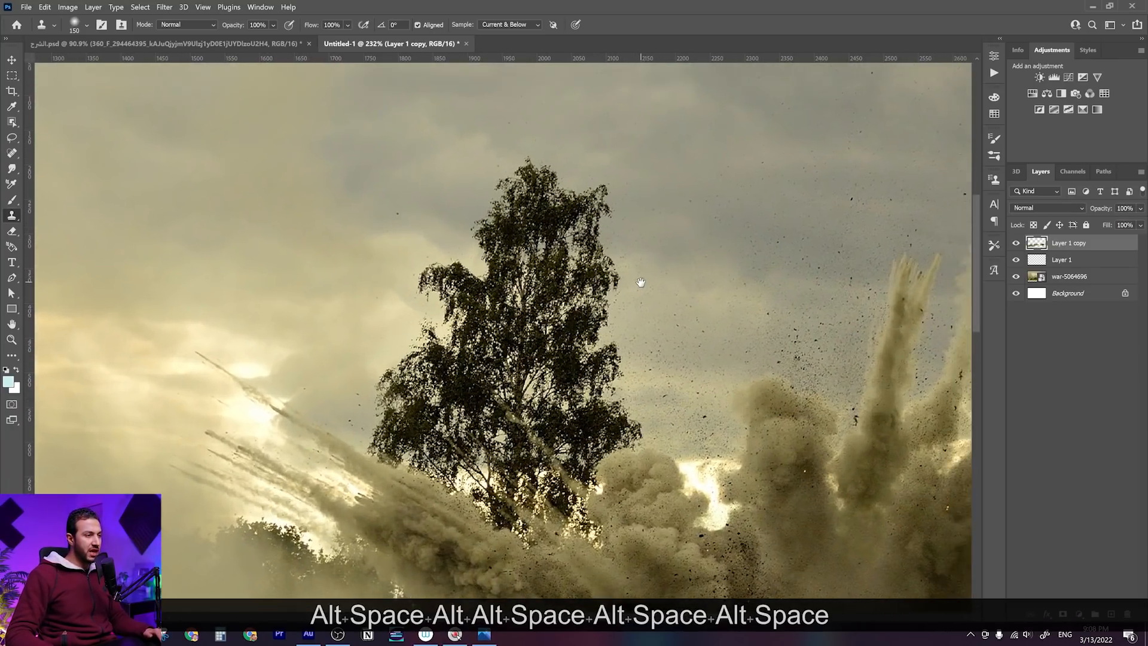
pyautogui.keyDown('alt'); pyautogui.click(674, 164); pyautogui.keyUp('alt')
pyautogui.moveTo(612, 203)
pyautogui.mouseDown()
pyautogui.moveTo(577, 216)
pyautogui.moveTo(554, 186)
pyautogui.moveTo(508, 207)
pyautogui.moveTo(532, 219)
pyautogui.mouseUp()
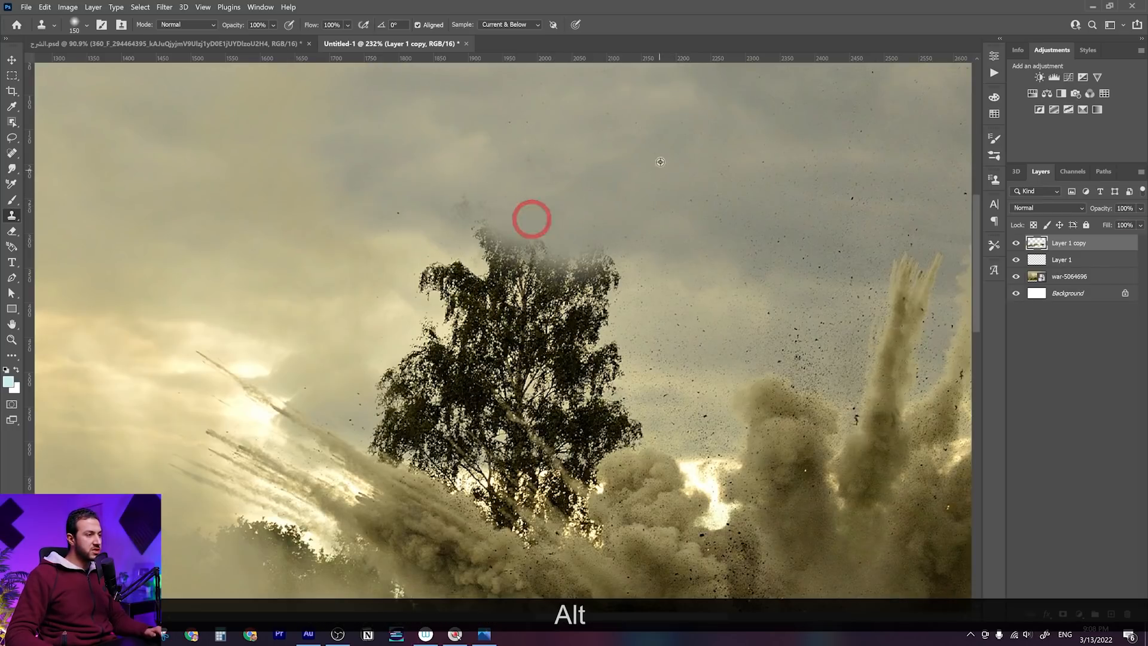
pyautogui.moveTo(600, 279)
pyautogui.mouseDown()
pyautogui.moveTo(486, 327)
pyautogui.moveTo(497, 249)
pyautogui.moveTo(428, 279)
pyautogui.moveTo(362, 266)
pyautogui.mouseUp()
# Clone sky over the remaining lower foliage of the tree down to the explosion smoke
pyautogui.scroll(-5, 523, 236)
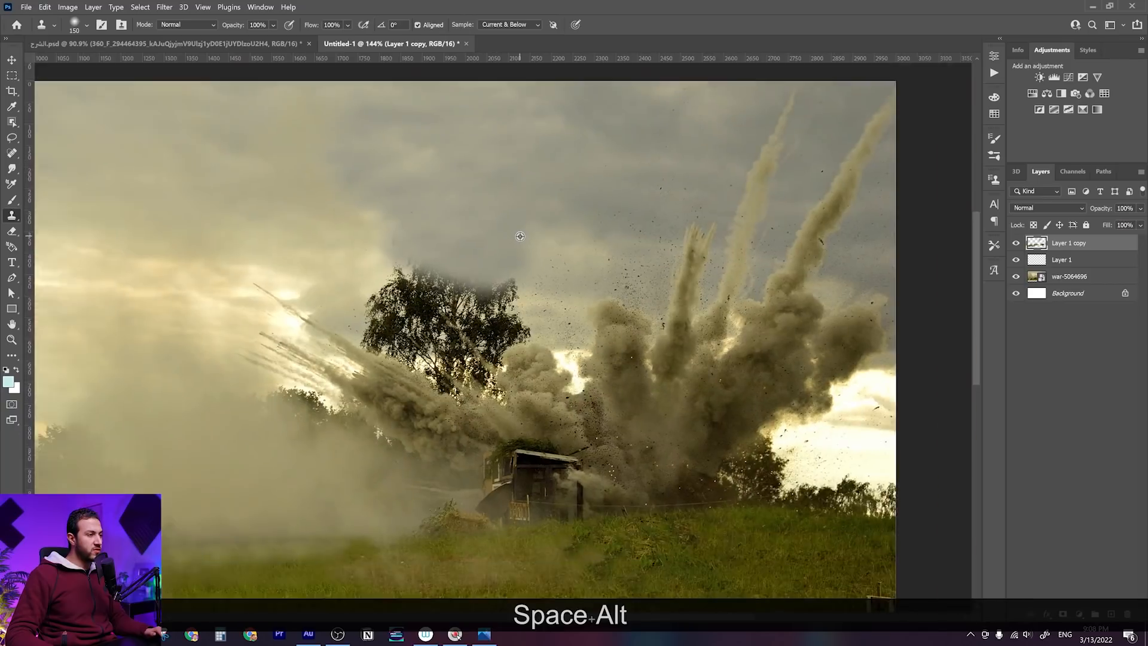
pyautogui.scroll(2, 523, 236)
pyautogui.moveTo(484, 220); pyautogui.dragTo(556, 244)
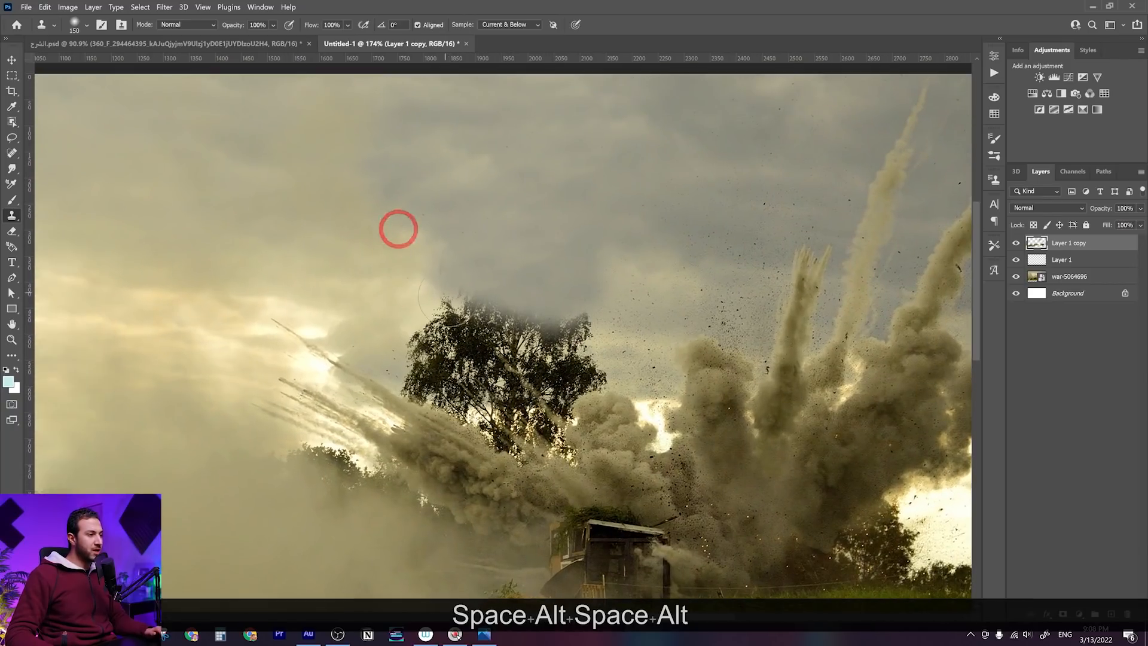
pyautogui.moveTo(458, 321)
pyautogui.mouseDown()
pyautogui.moveTo(434, 350)
pyautogui.moveTo(439, 359)
pyautogui.moveTo(450, 336)
pyautogui.moveTo(499, 321)
pyautogui.moveTo(572, 324)
pyautogui.moveTo(498, 356)
pyautogui.moveTo(563, 350)
pyautogui.mouseUp()
# Merge Layer 1 copy, Layer 1 and war-5064696 into a single layer
pyautogui.keyDown('ctrl'); pyautogui.click(1076, 280); pyautogui.keyUp('ctrl')
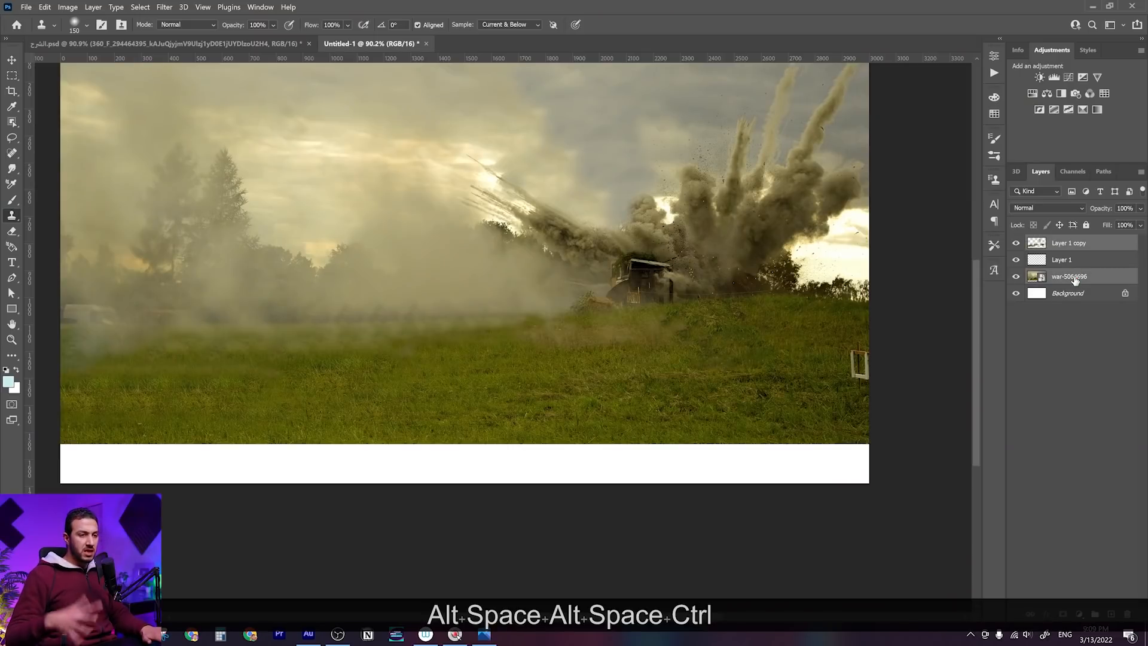
pyautogui.keyDown('ctrl'); pyautogui.click(1071, 260); pyautogui.keyUp('ctrl')
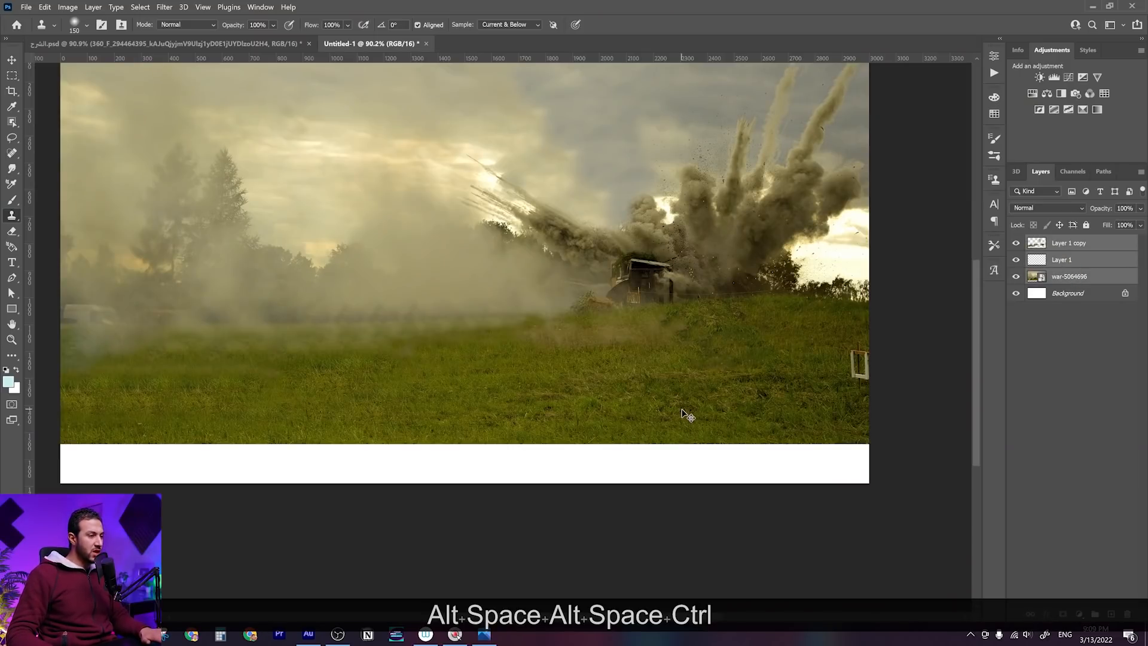
pyautogui.hotkey('ctrl', 'e')
# Clone grass over the white frame at the photo's right edge
pyautogui.scroll(-2, 613, 421)
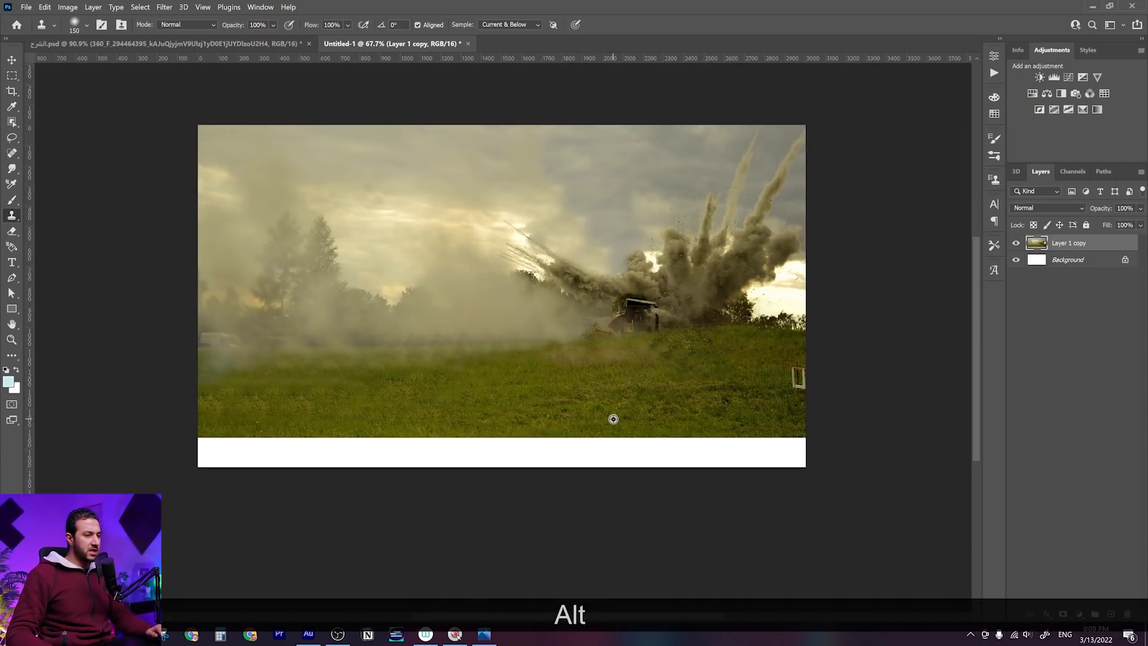
pyautogui.scroll(1, 613, 419)
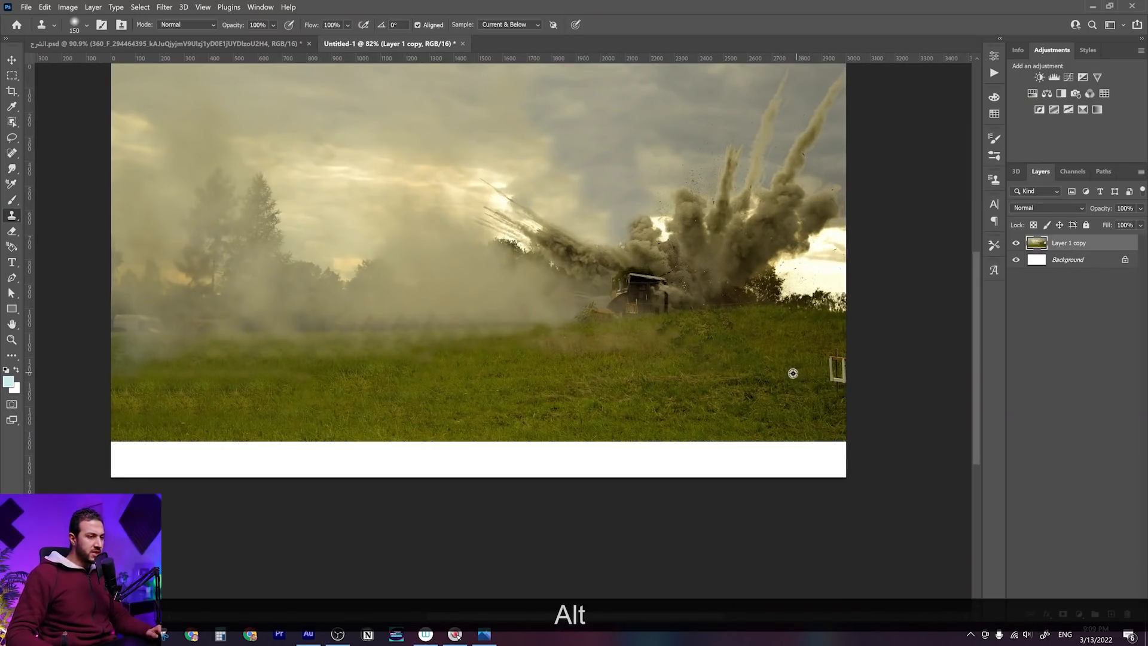
pyautogui.moveTo(825, 358); pyautogui.dragTo(836, 366)
# Copy a full-width strip of the lowest grass to a new layer and move it down over the white gap
pyautogui.press('m')
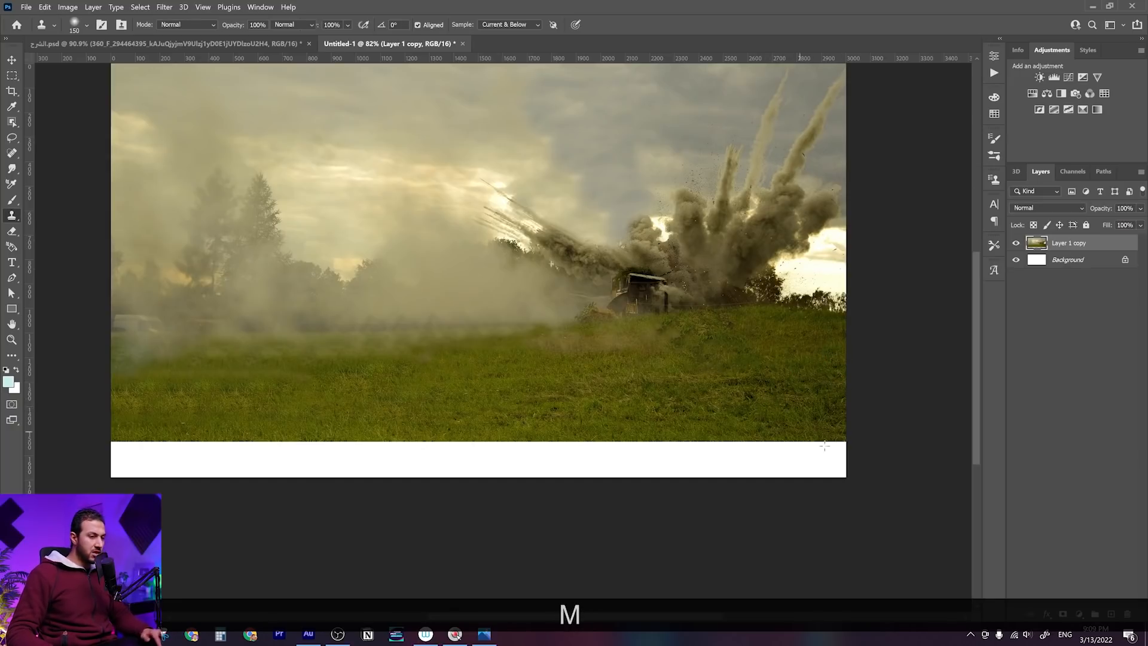
pyautogui.moveTo(875, 449); pyautogui.dragTo(109, 385)
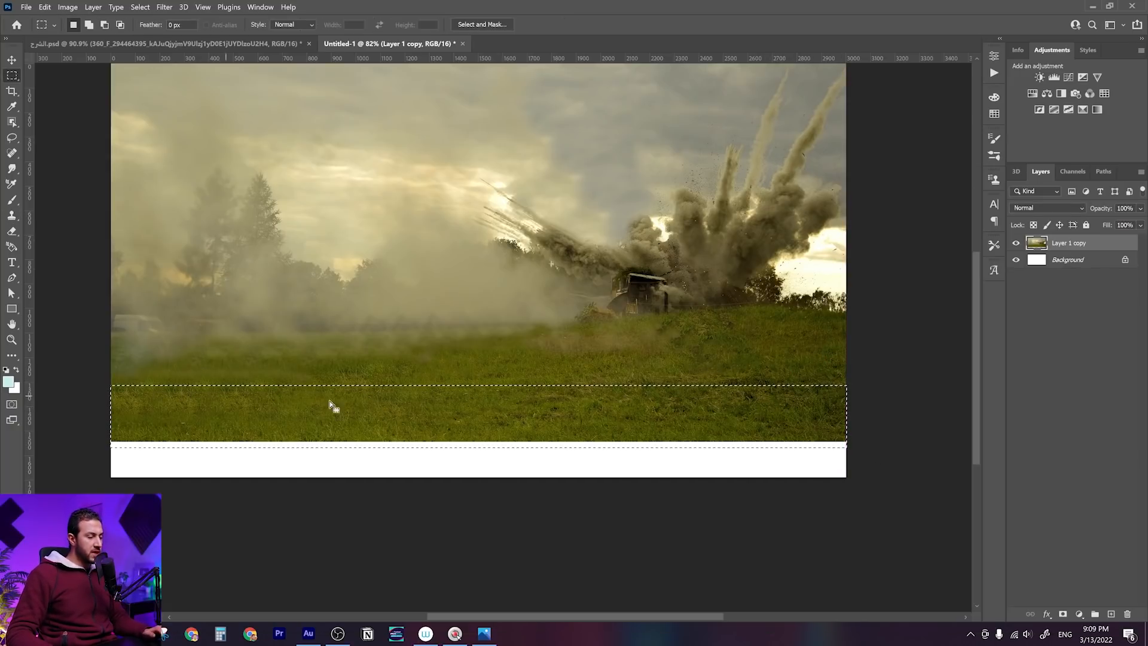
pyautogui.hotkey('ctrl', 'j')
pyautogui.moveTo(679, 402); pyautogui.dragTo(569, 429)
pyautogui.moveTo(547, 362); pyautogui.dragTo(552, 395)
pyautogui.scroll(-3, 552, 397)
pyautogui.scroll(1, 552, 397)
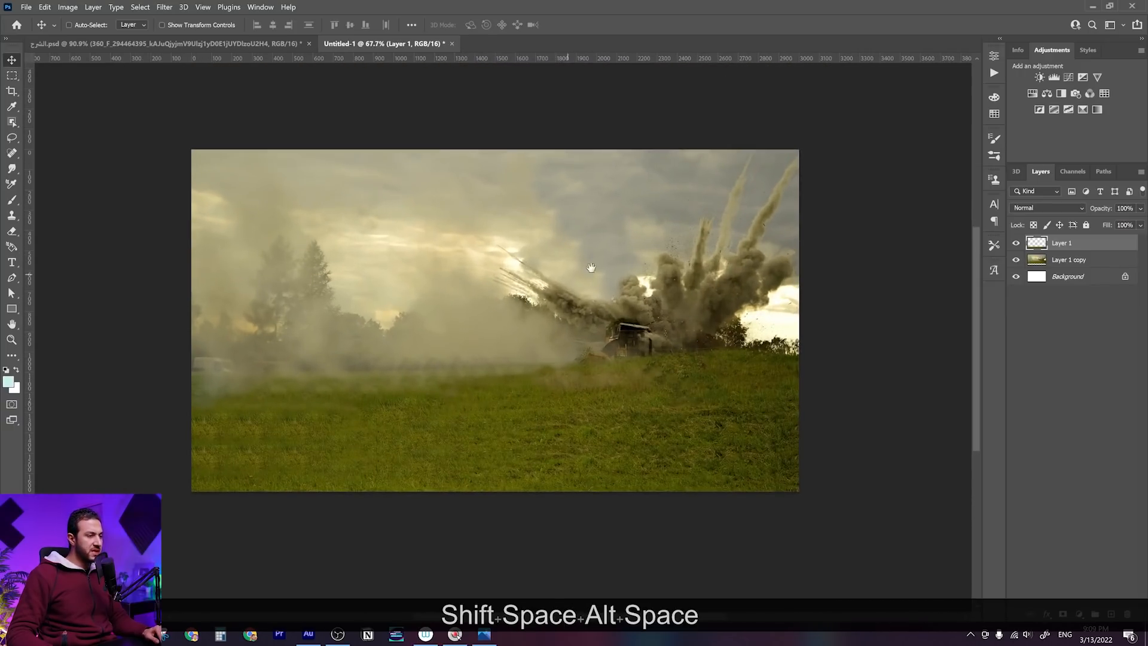
# Merge the grass strip layer with the cleaned battlefield layer
pyautogui.scroll(-2, 600, 367)
pyautogui.scroll(2, 600, 356)
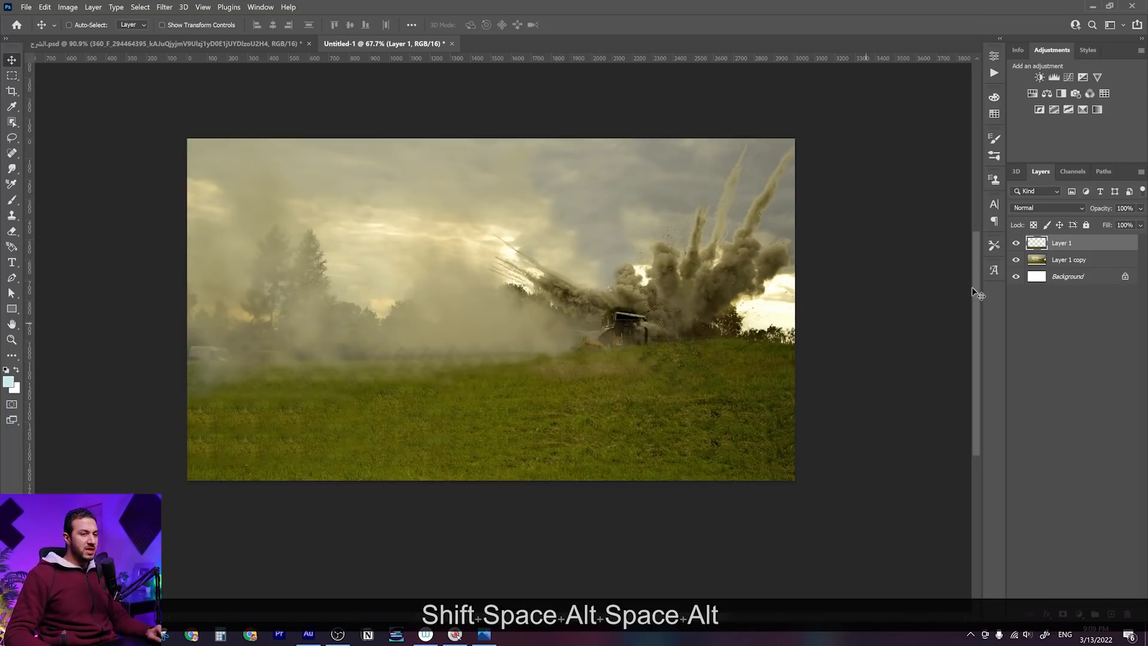
pyautogui.keyDown('ctrl'); pyautogui.click(1088, 264); pyautogui.keyUp('ctrl')
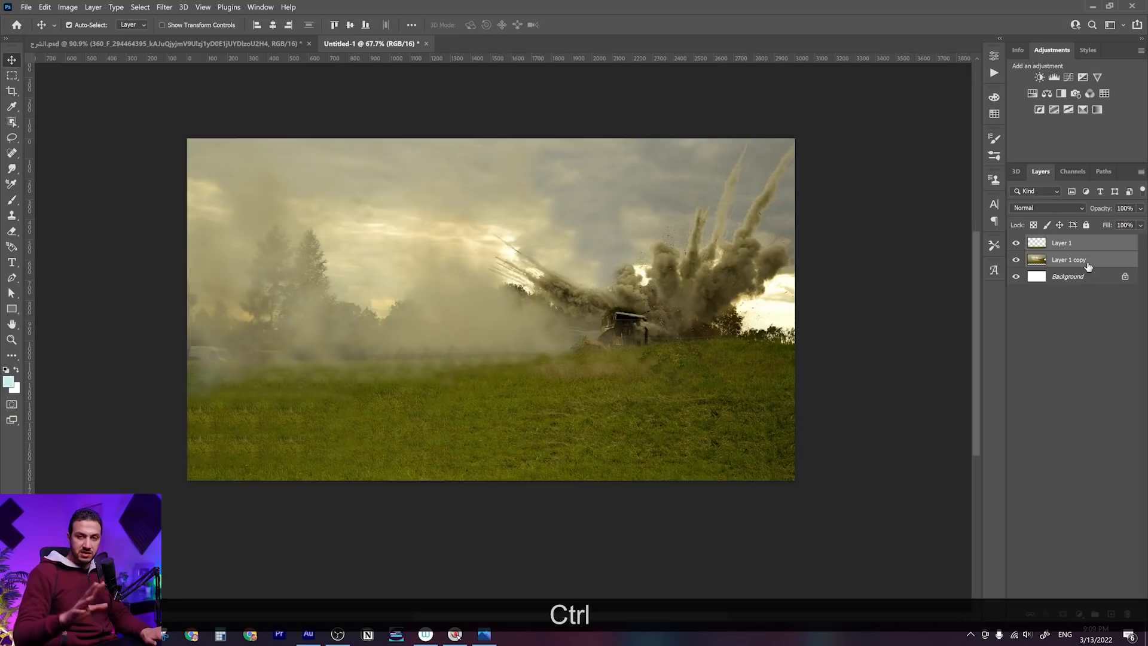
pyautogui.hotkey('ctrl', 'e')
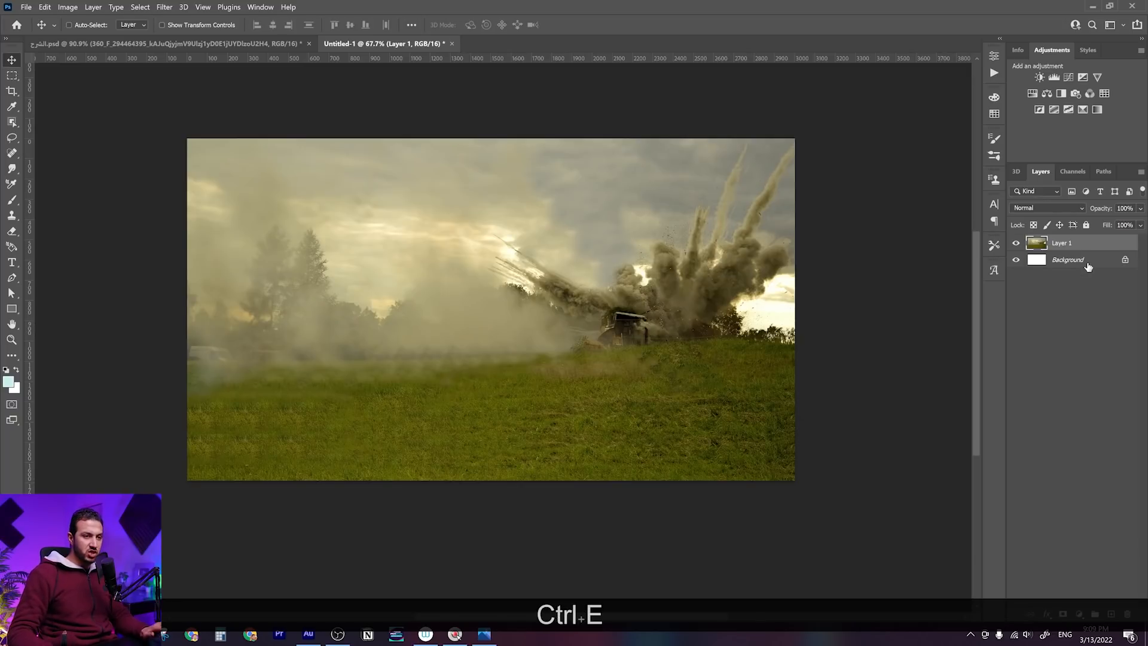
# Put the merged battlefield layer in a group and name the group Bg
pyautogui.scroll(3, 750, 323)
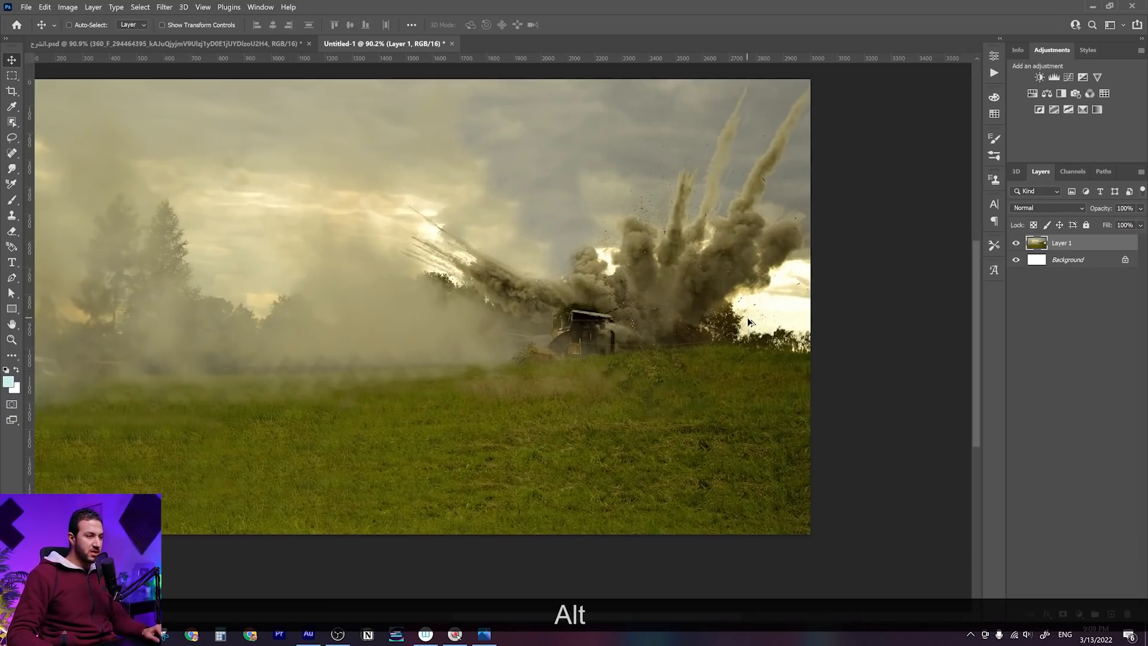
pyautogui.press('ctrl')
pyautogui.hotkey('ctrl', 'alt', 'g')
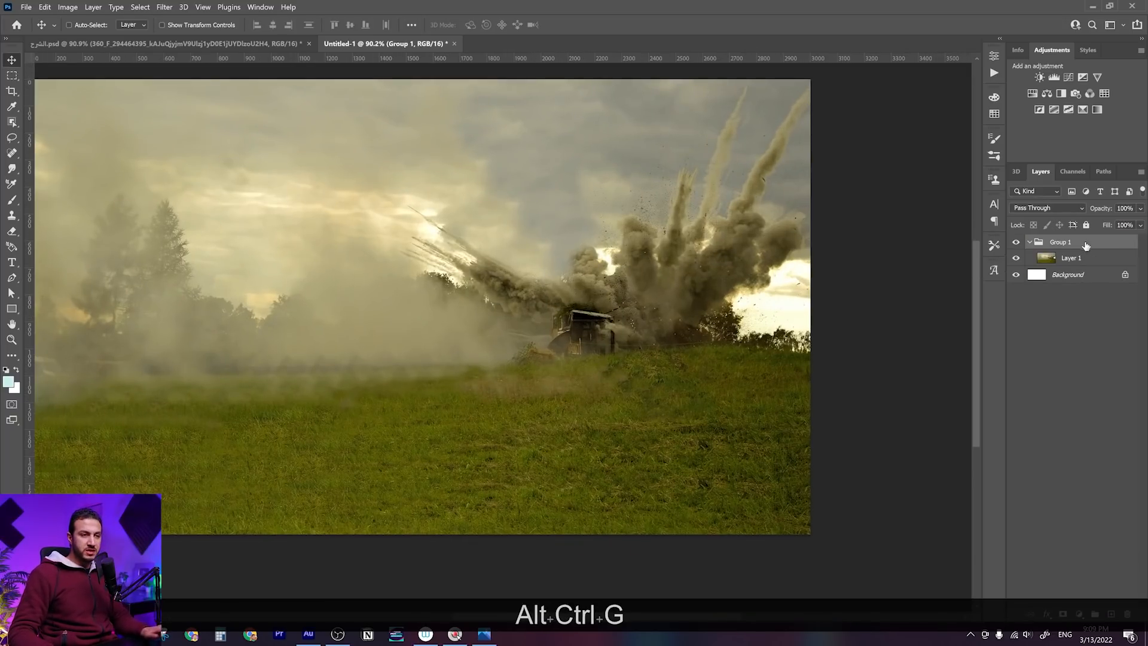
pyautogui.write('Bg')
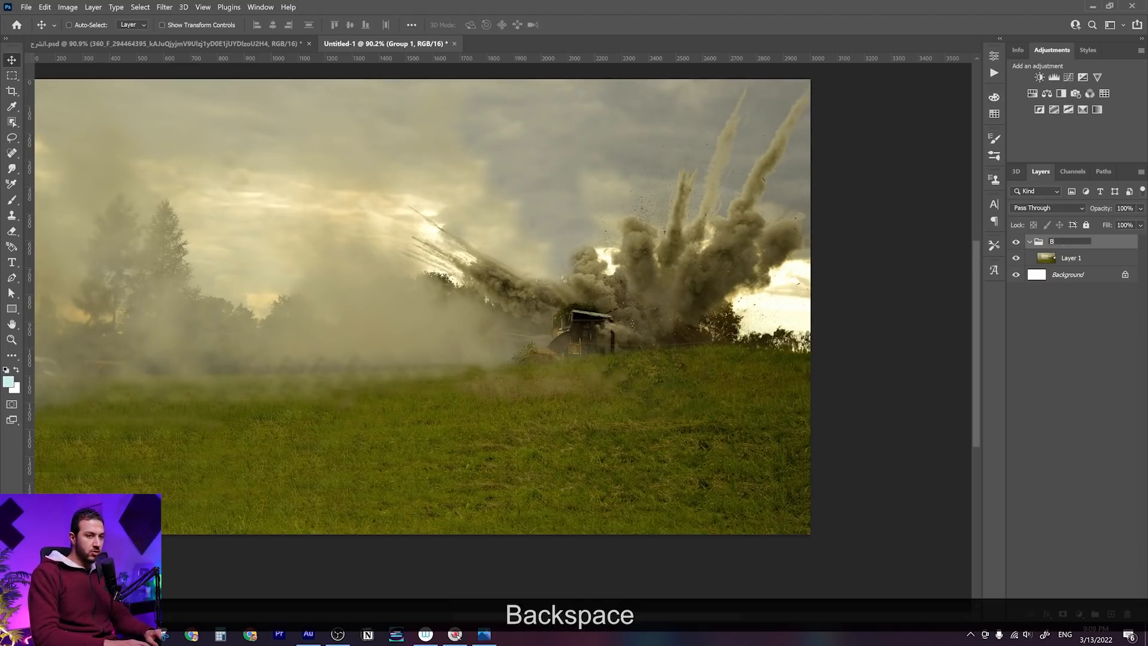
pyautogui.scroll(-2, 520, 359)
pyautogui.moveTo(405, 338); pyautogui.dragTo(438, 338)
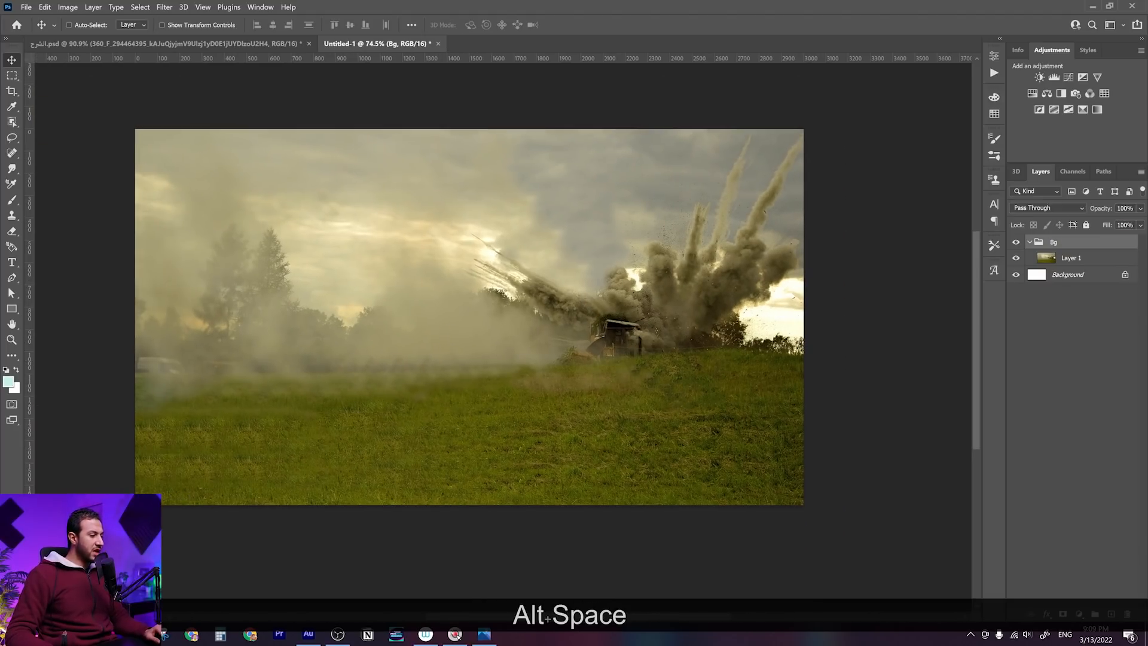
# Place tank-449772.jpg from the imgs folder into the composition above the Bg group
pyautogui.click(163, 634)
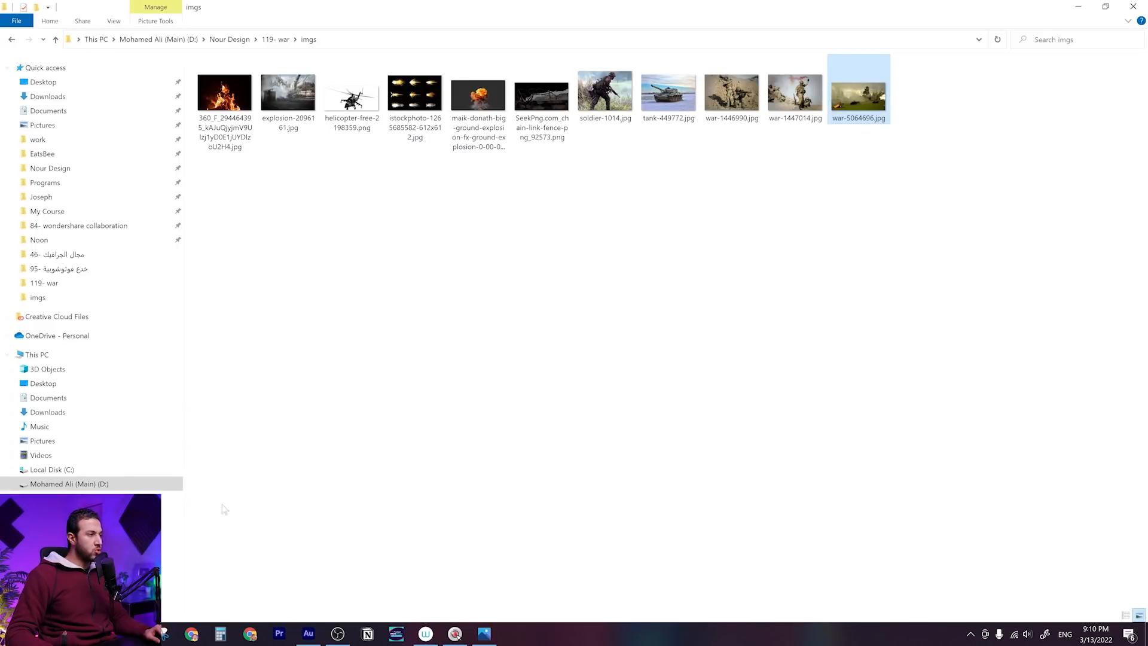
pyautogui.doubleClick(668, 93)
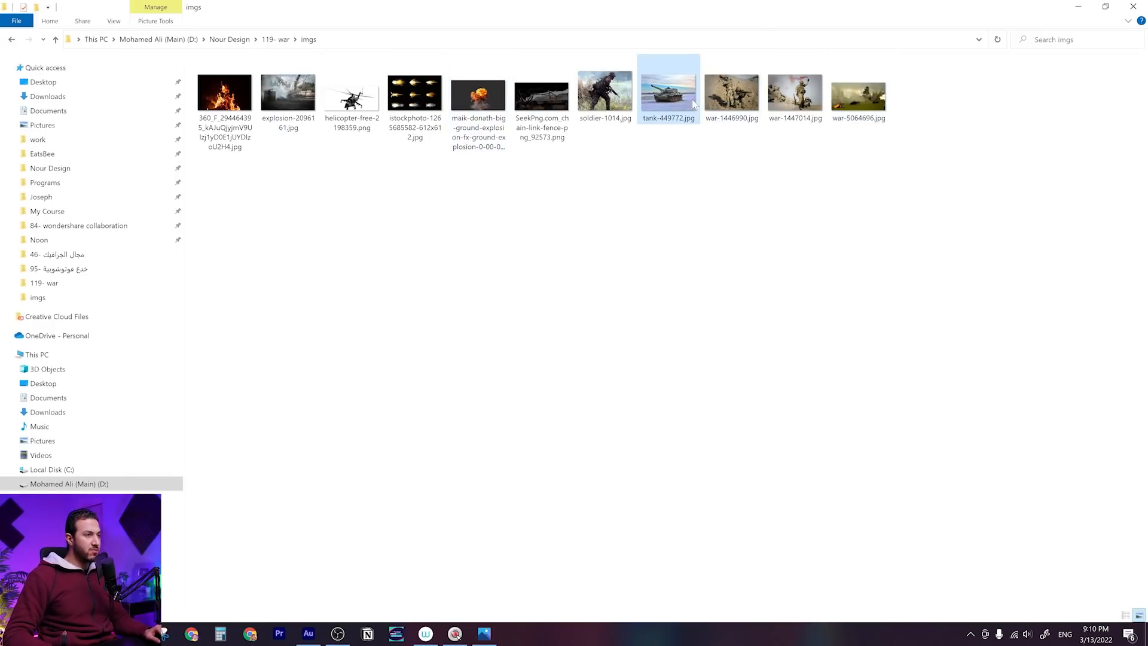
pyautogui.click(1134, 7)
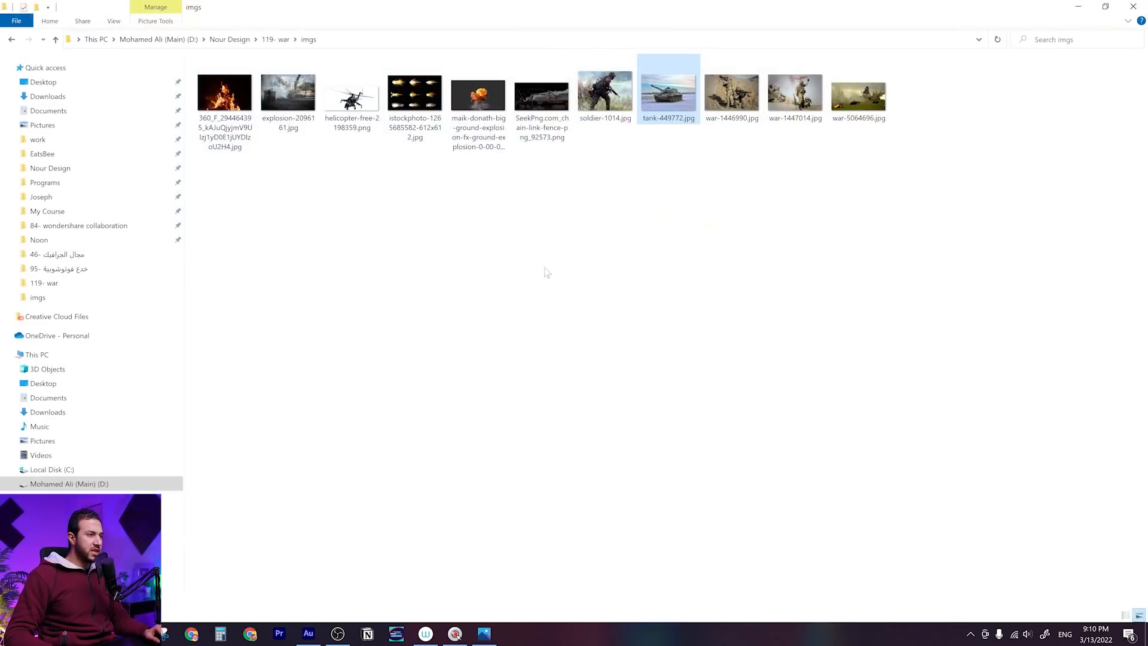
pyautogui.moveTo(653, 102); pyautogui.dragTo(574, 331)
pyautogui.moveTo(749, 317); pyautogui.dragTo(717, 318)
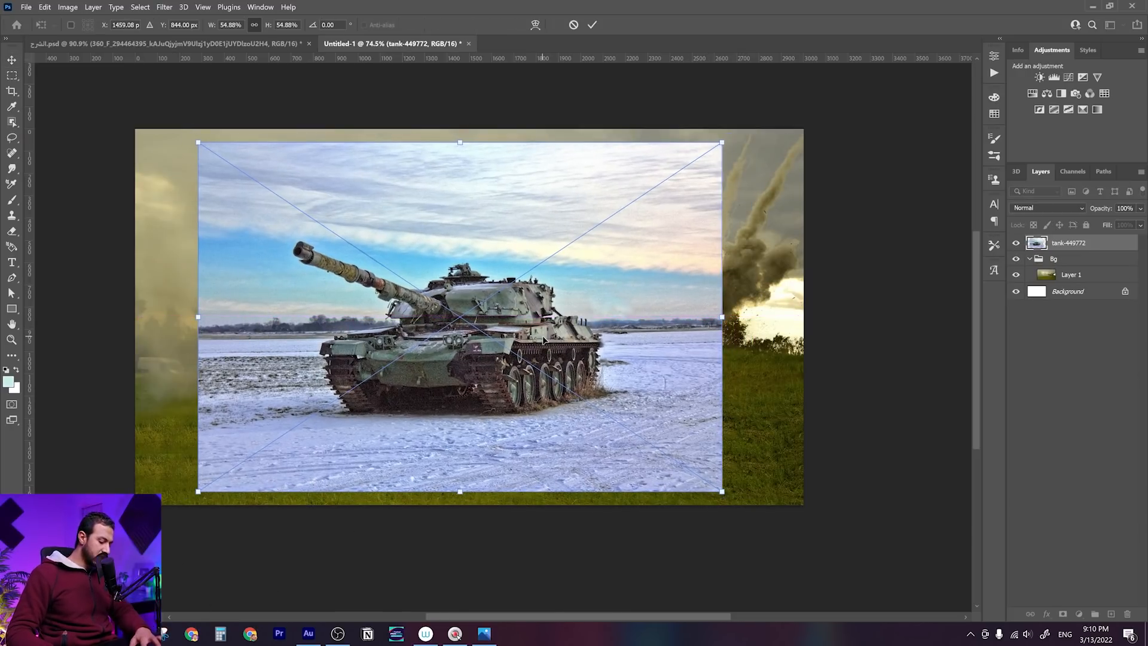
pyautogui.press('Return')
# Inspect the tank's grain up close and open the Camera Raw Filter on the tank layer
pyautogui.scroll(4, 388, 284)
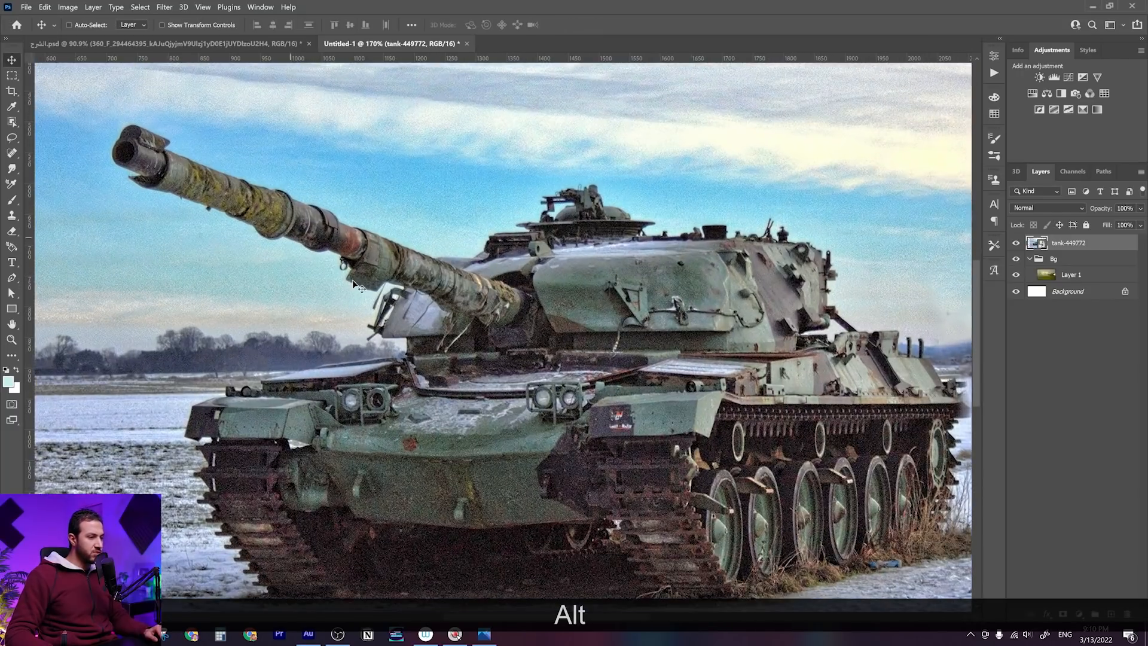
pyautogui.moveTo(580, 391); pyautogui.dragTo(558, 363)
pyautogui.moveTo(569, 426); pyautogui.dragTo(634, 387)
pyautogui.scroll(4, 569, 446)
pyautogui.scroll(-4, 548, 458)
pyautogui.scroll(2, 548, 458)
pyautogui.moveTo(635, 456); pyautogui.dragTo(603, 442)
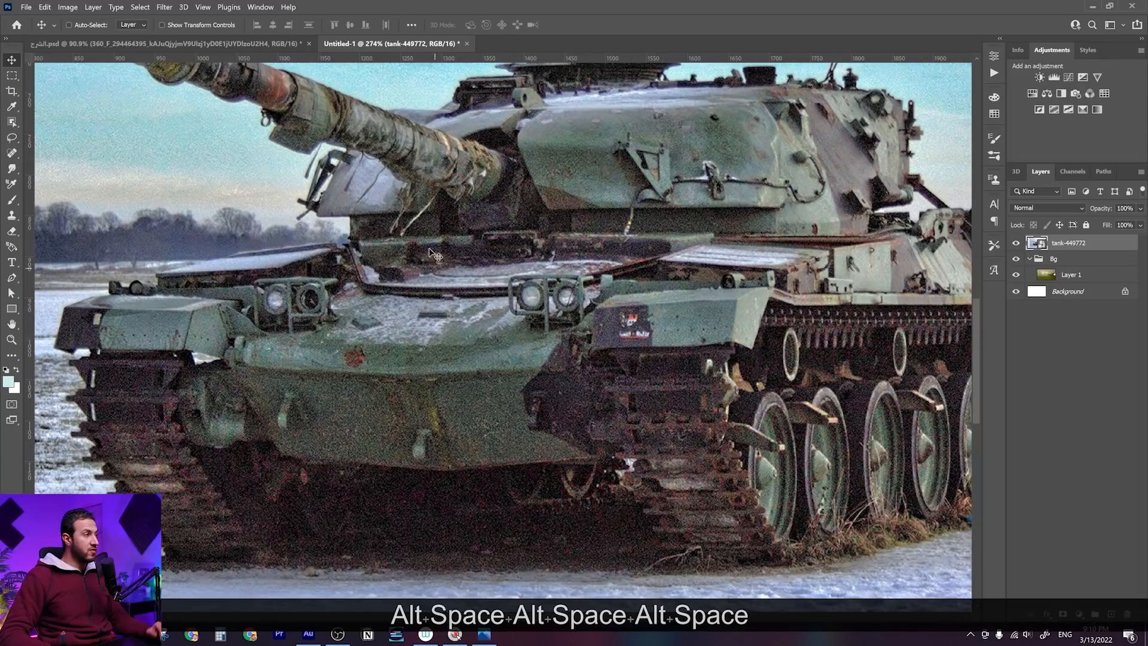
pyautogui.click(164, 7)
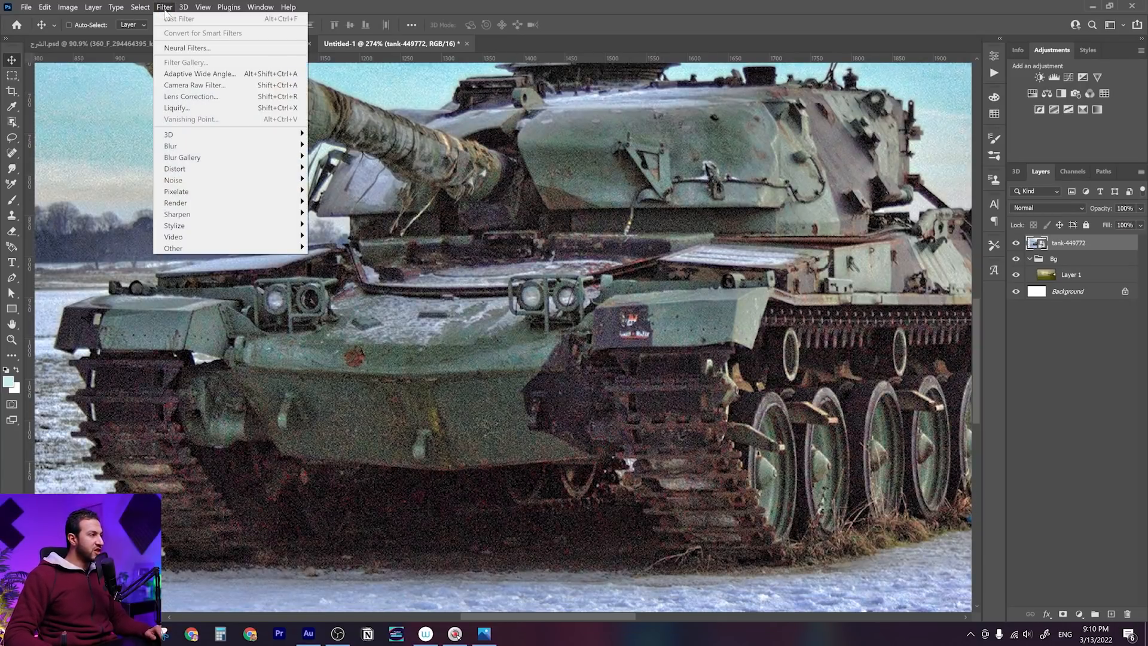
pyautogui.click(217, 85)
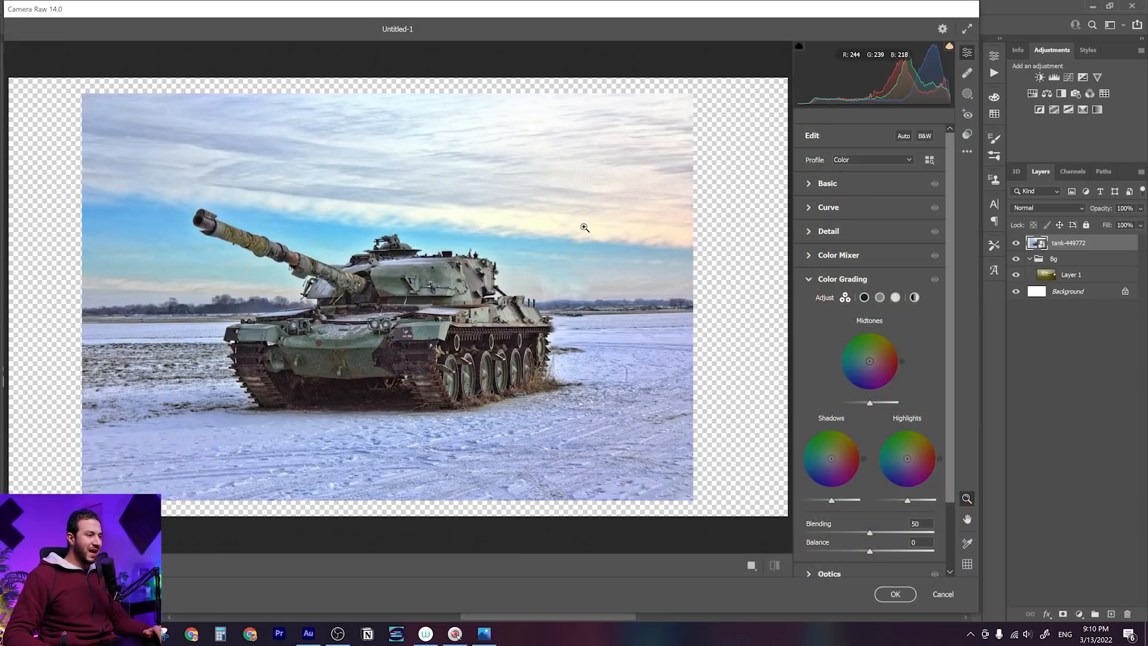
# Denoise the tank in Camera Raw with Noise Reduction 68 and Color Noise Reduction 100
pyautogui.click(447, 320)
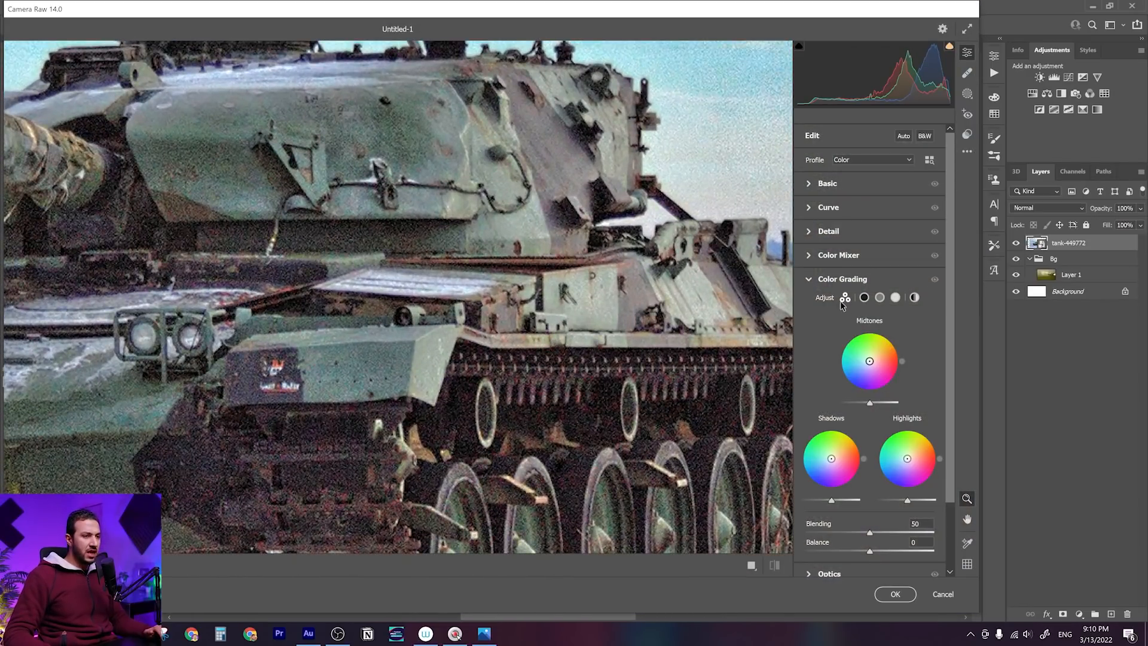
pyautogui.click(810, 281)
pyautogui.click(810, 232)
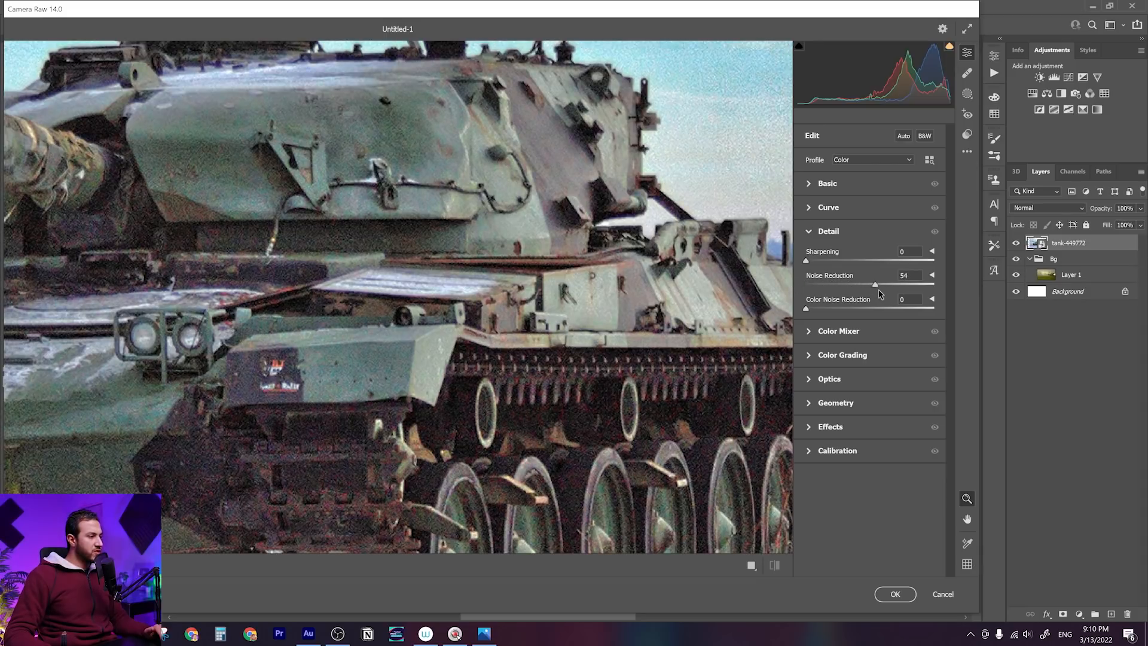
pyautogui.press('space')
pyautogui.moveTo(342, 391); pyautogui.dragTo(546, 319)
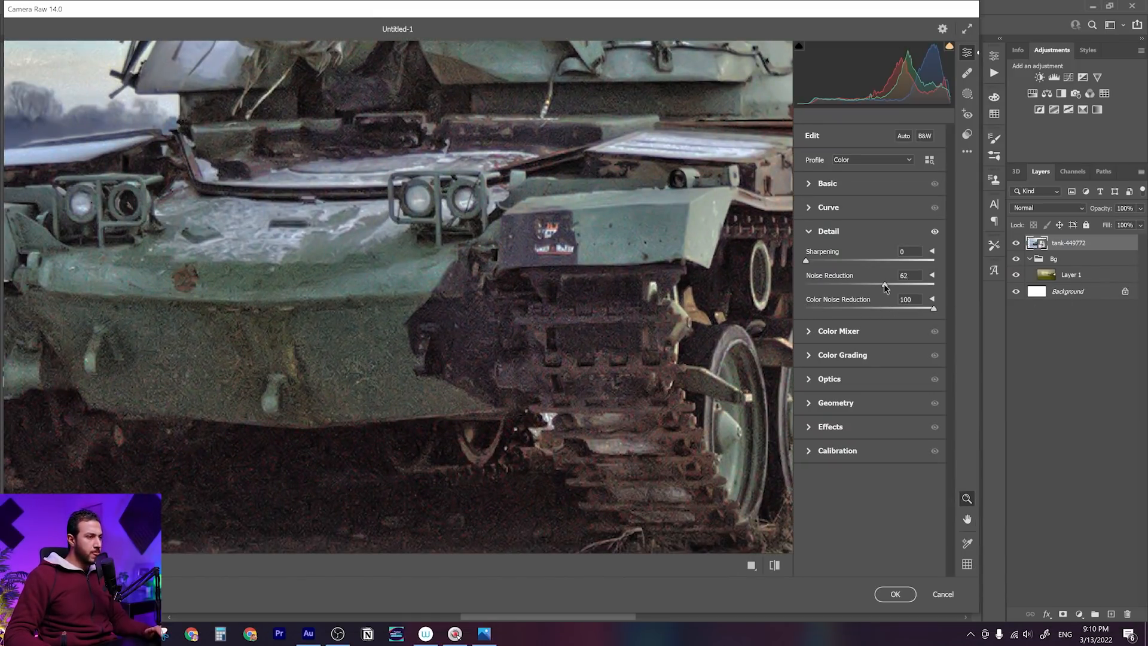
pyautogui.scroll(-5, 568, 353)
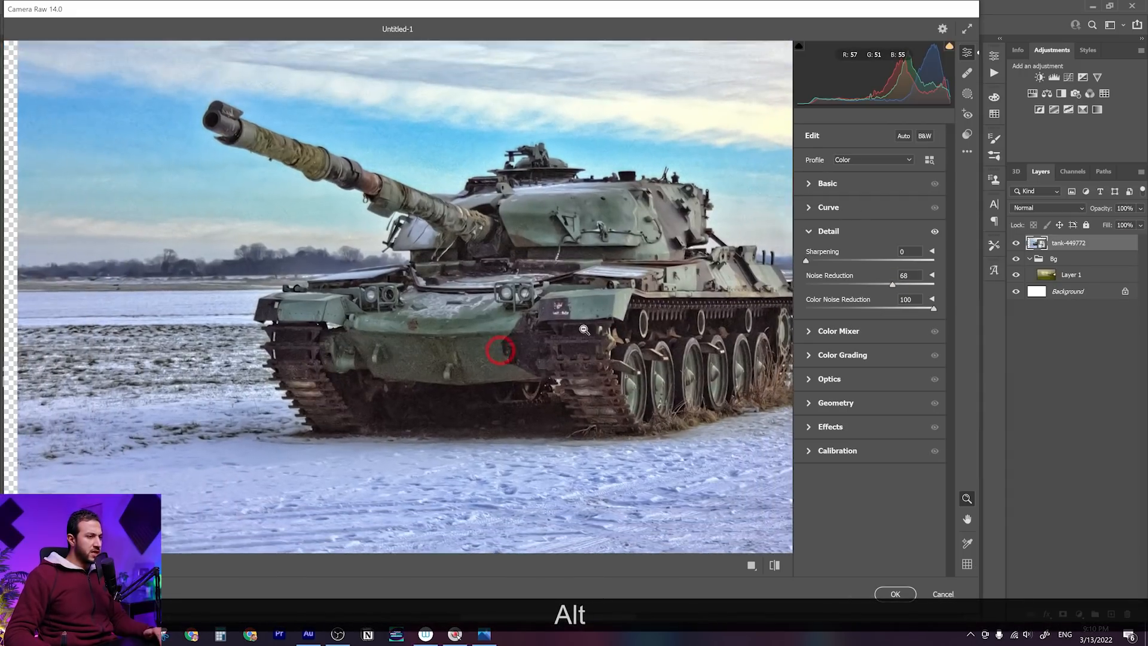
pyautogui.press('space')
pyautogui.moveTo(591, 324); pyautogui.dragTo(507, 343)
# Set the tank's Shadows to -19 in the basic Camera Raw adjustments
pyautogui.click(809, 232)
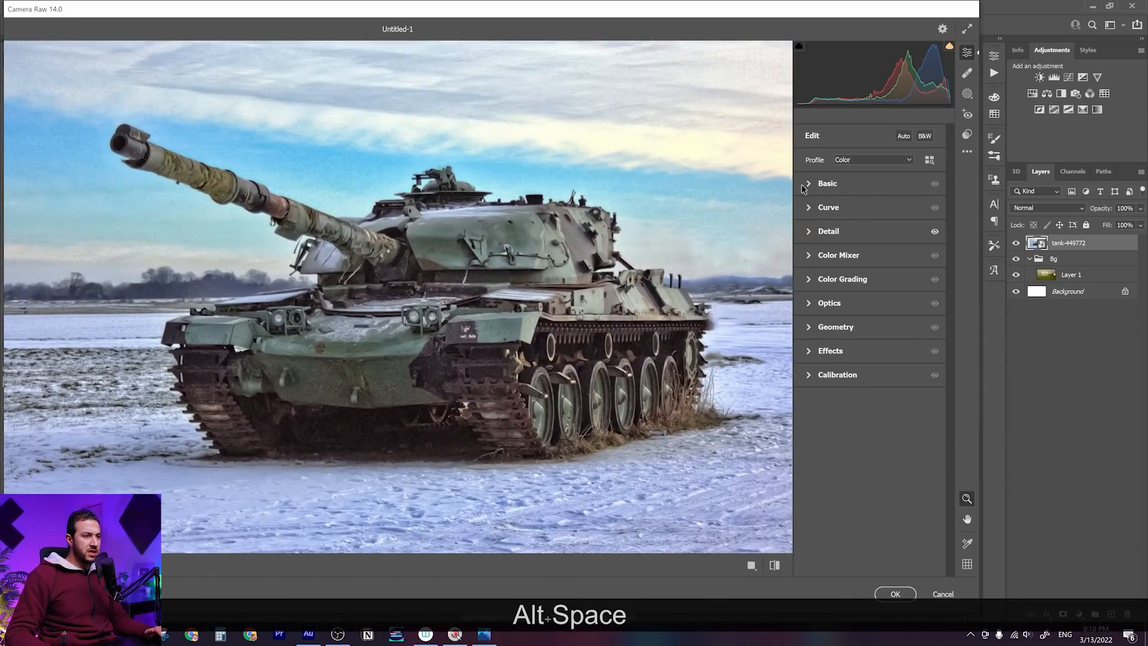
pyautogui.click(809, 184)
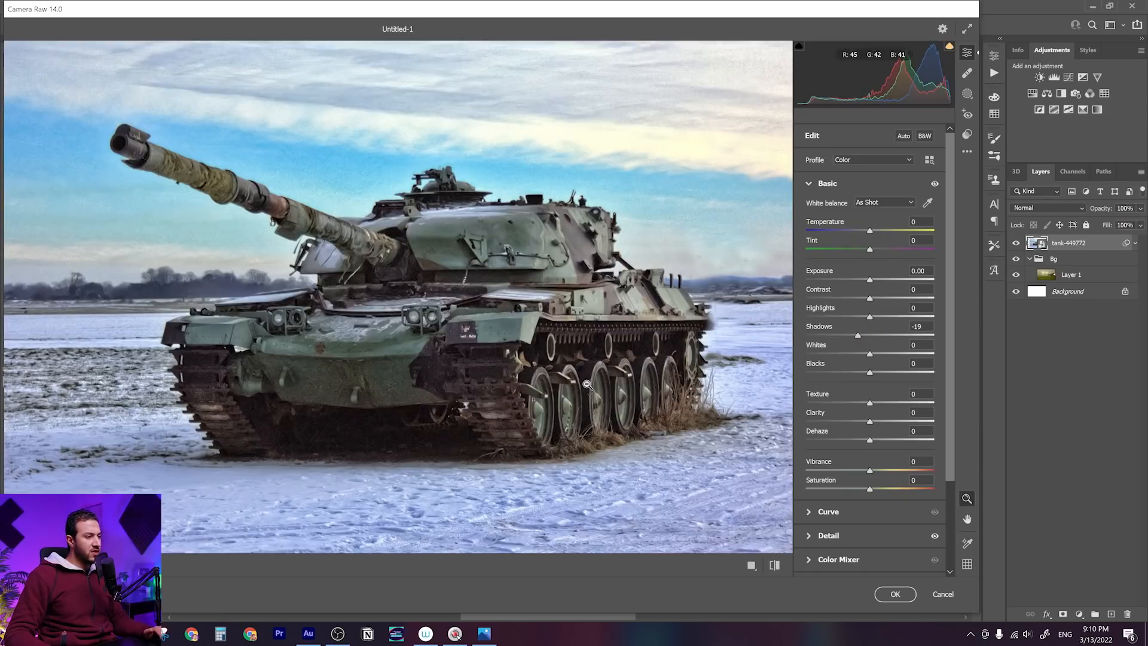
pyautogui.scroll(4, 586, 384)
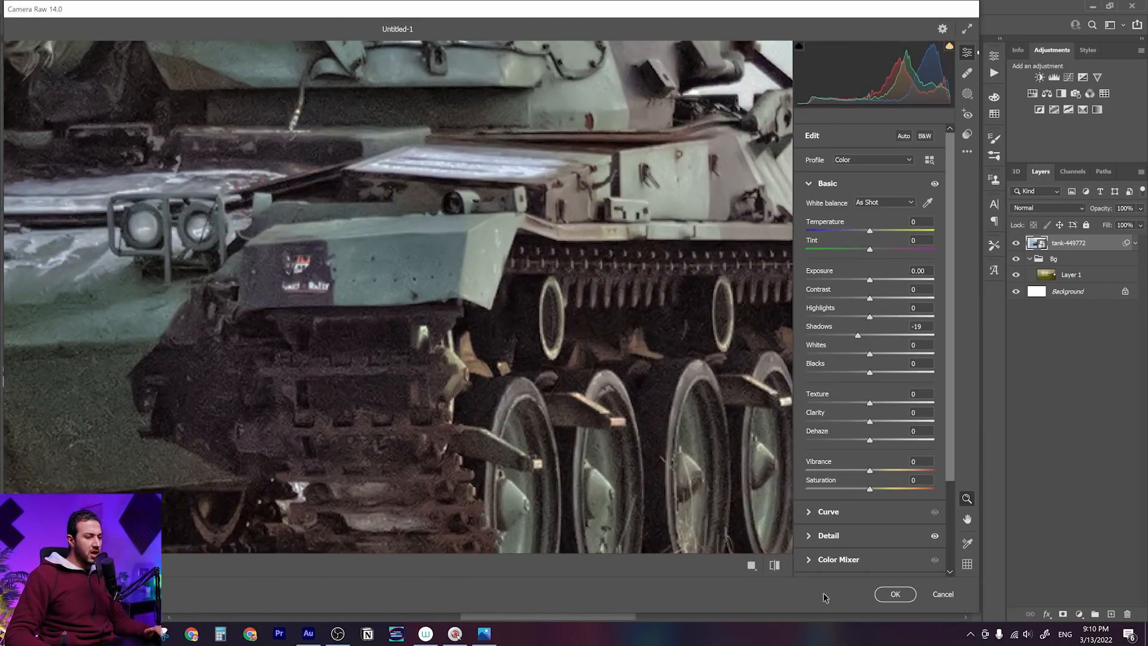
# Apply the Camera Raw edits to the tank and compare the image with its smart filters off and on
pyautogui.click(896, 594)
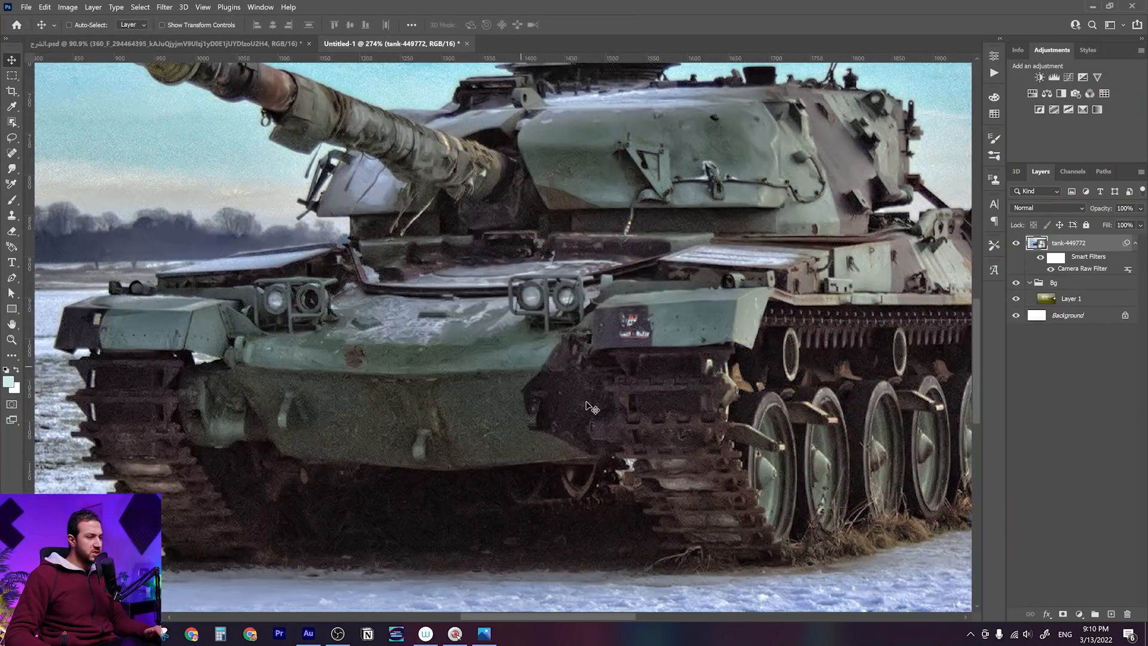
pyautogui.press('alt')
pyautogui.click(1043, 258)
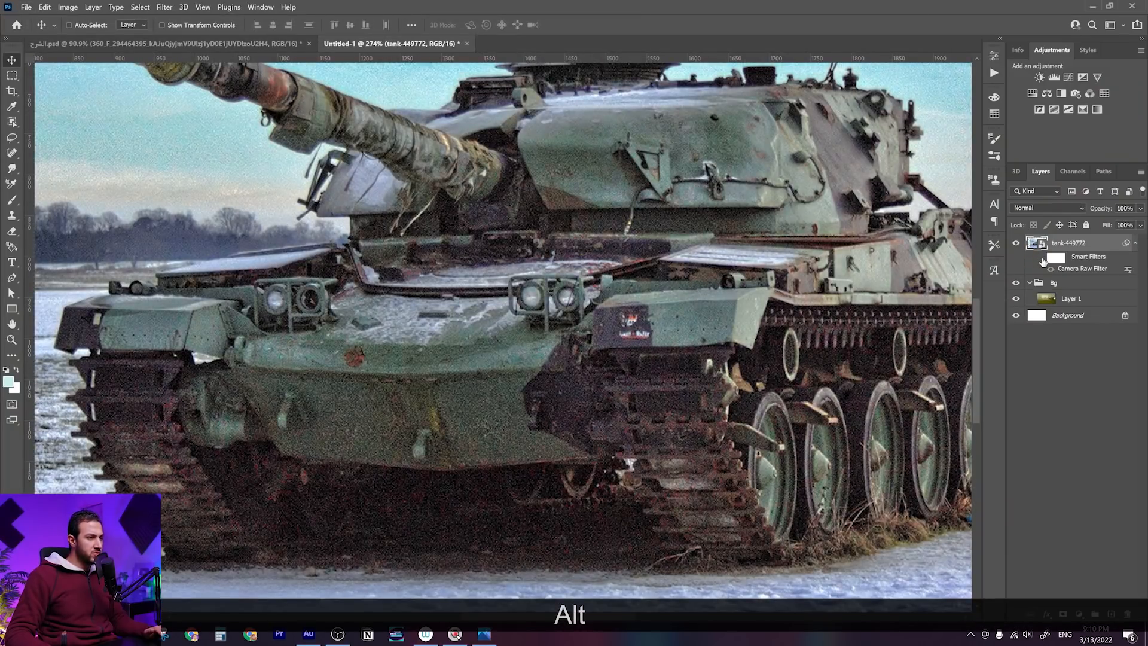
pyautogui.click(1042, 258)
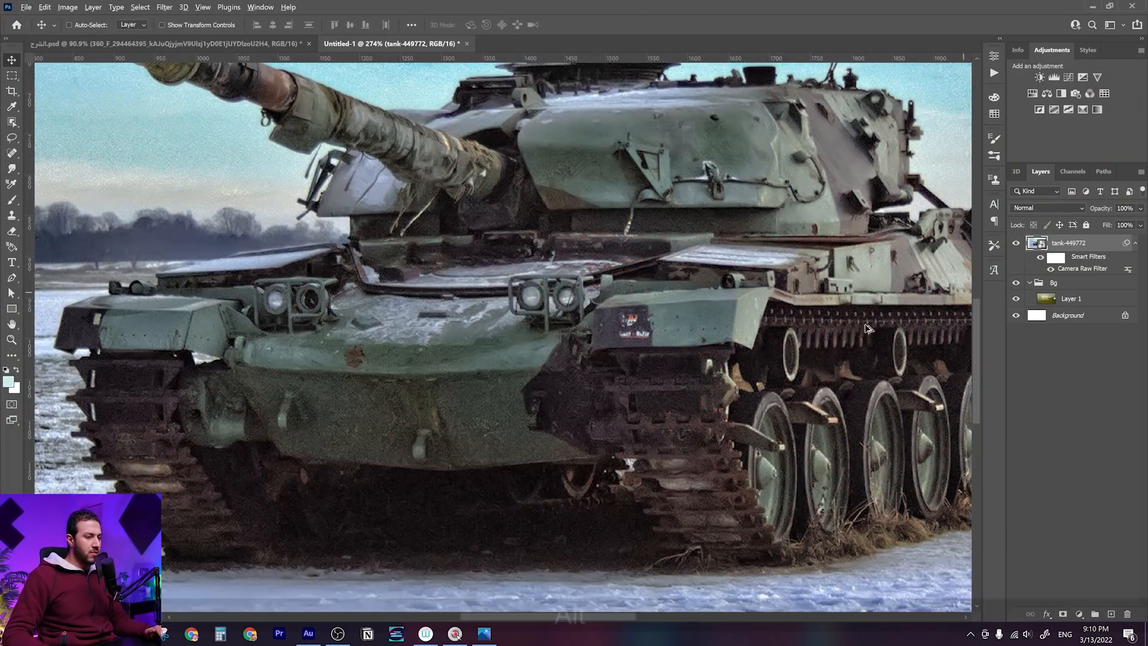
# Start a Pen tool path on the tank's outline along the front edge of the turret below the gun barrel
pyautogui.scroll(-5, 656, 355)
pyautogui.moveTo(673, 279); pyautogui.dragTo(635, 332)
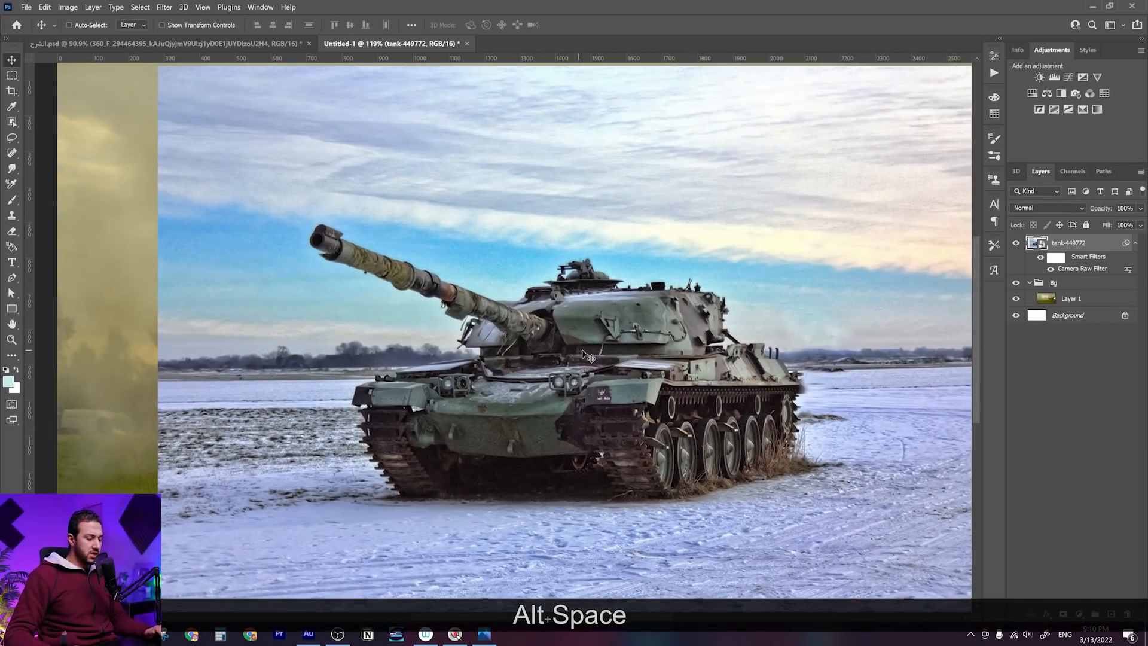
pyautogui.press('p')
pyautogui.scroll(2, 386, 475)
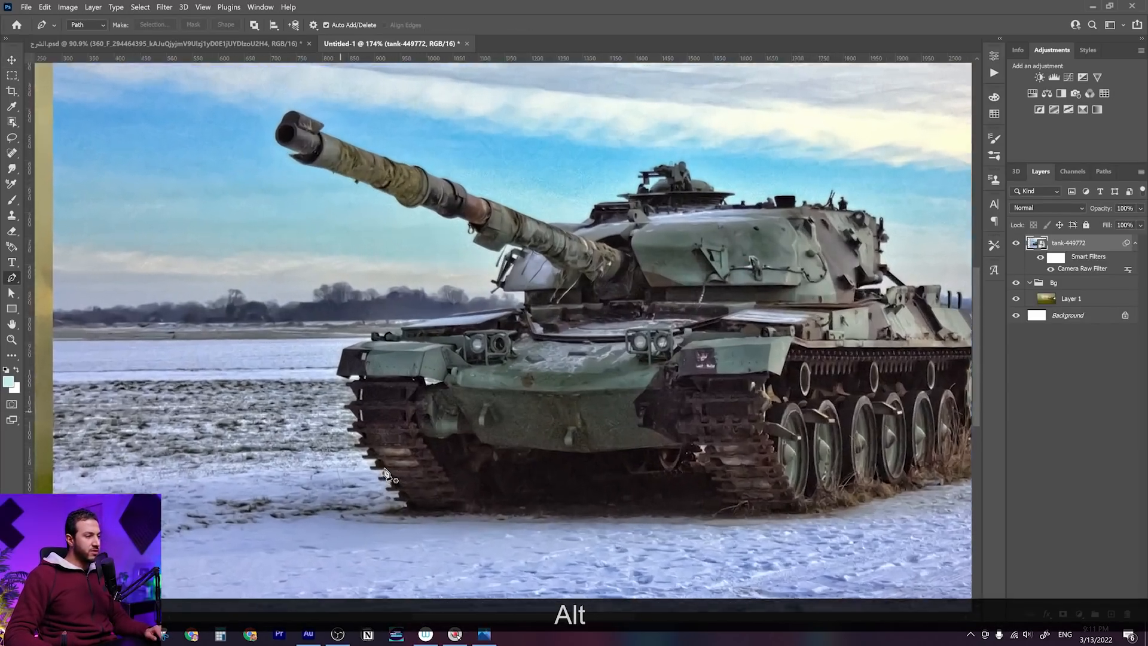
pyautogui.scroll(3, 386, 475)
pyautogui.moveTo(526, 252); pyautogui.dragTo(504, 429)
pyautogui.scroll(5, 507, 387)
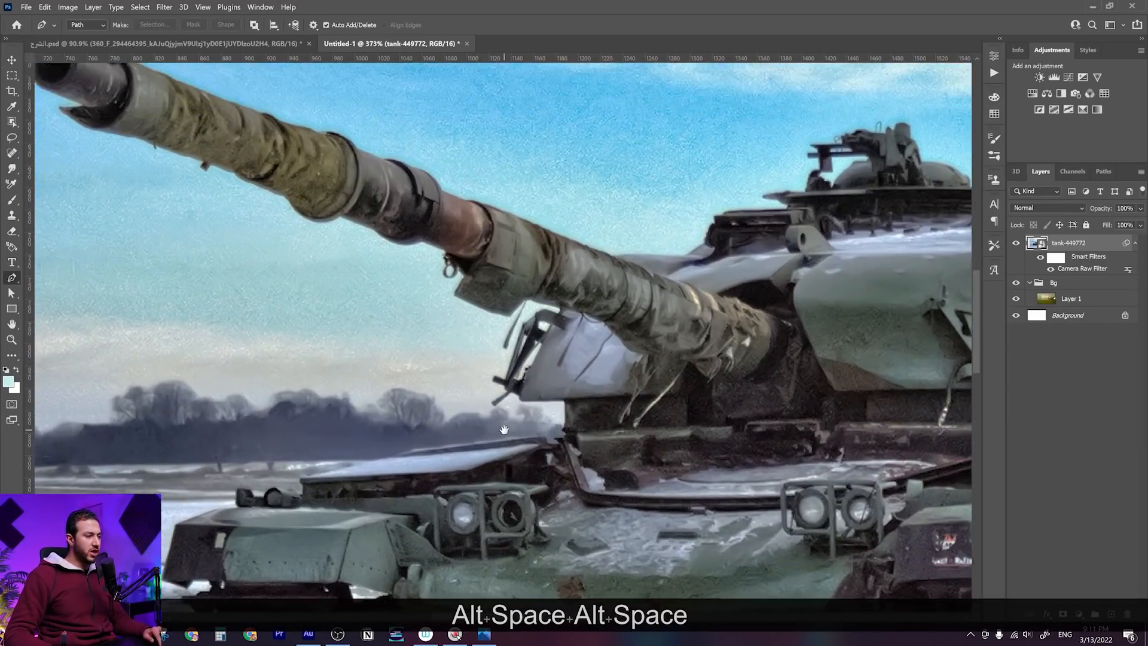
pyautogui.click(564, 427)
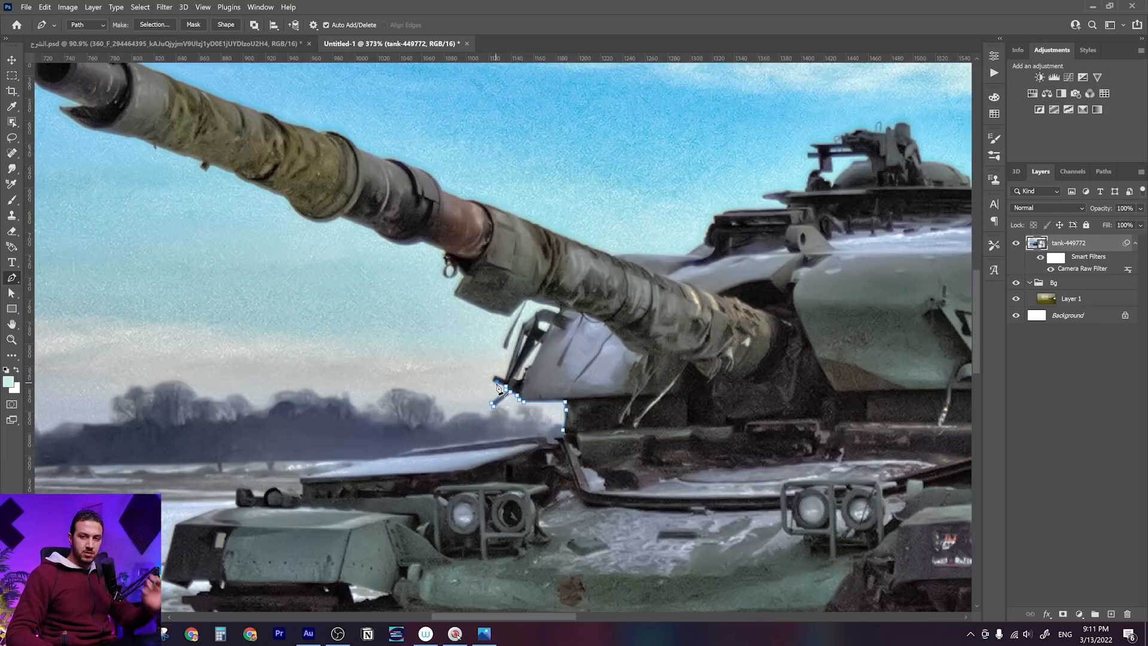
# Mask out the tank's surroundings along its outline and flip the tank horizontally inside the Bg group
pyautogui.scroll(-5, 557, 393)
pyautogui.scroll(2, 557, 393)
pyautogui.moveTo(636, 382); pyautogui.dragTo(485, 346)
pyautogui.press('space')
pyautogui.moveTo(433, 271); pyautogui.dragTo(634, 422)
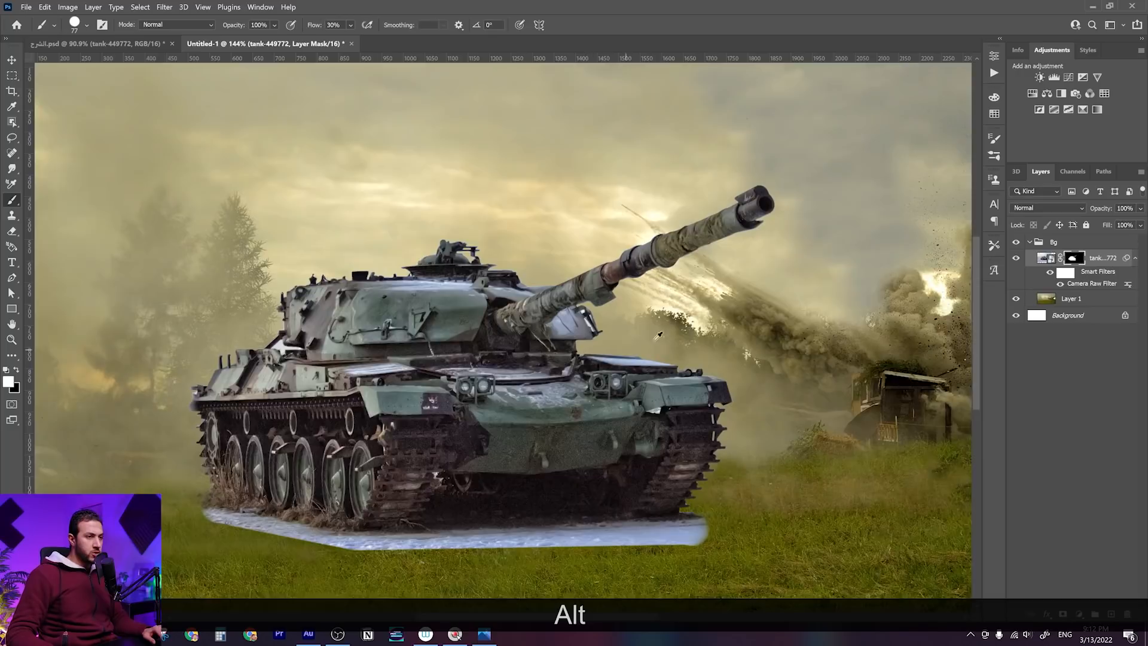
# Paint black on the tank's mask with a 77 px Soft Round brush at 0% hardness to soften the snow edge beneath it
pyautogui.scroll(2, 825, 257)
pyautogui.moveTo(633, 404); pyautogui.dragTo(660, 390)
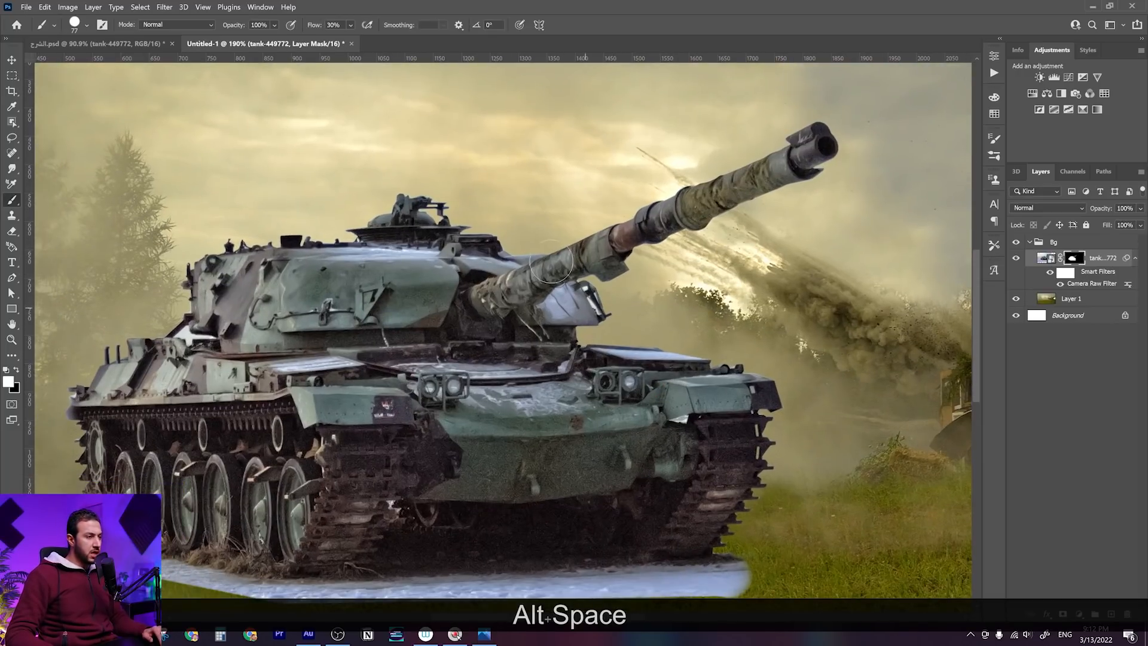
pyautogui.moveTo(422, 415); pyautogui.dragTo(515, 346)
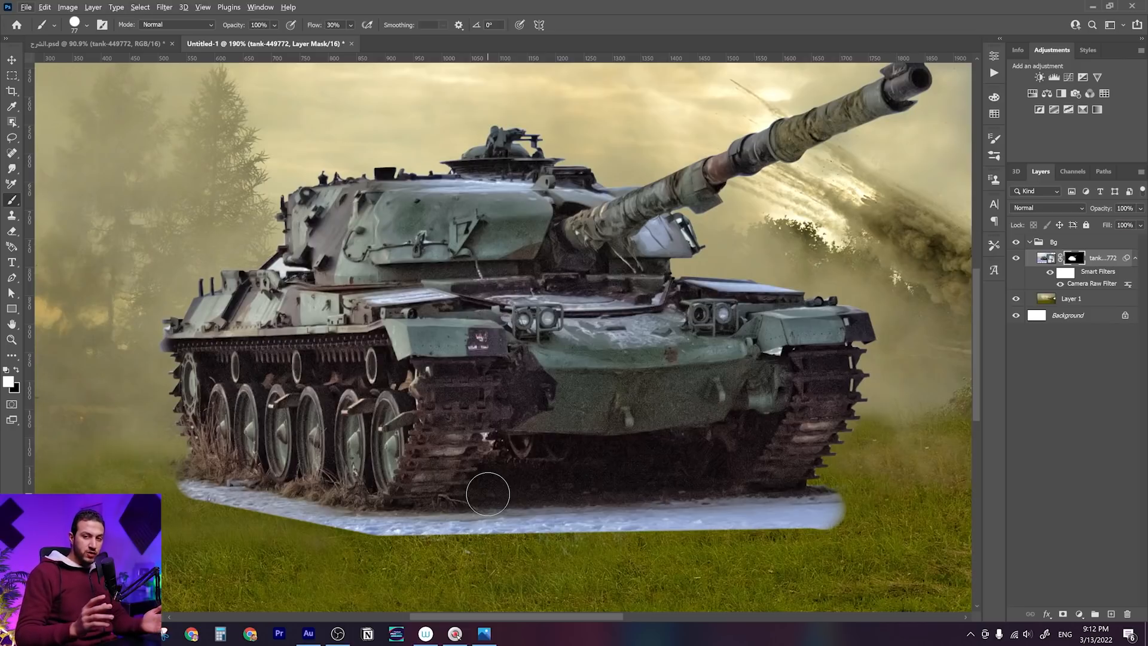
pyautogui.scroll(2, 565, 538)
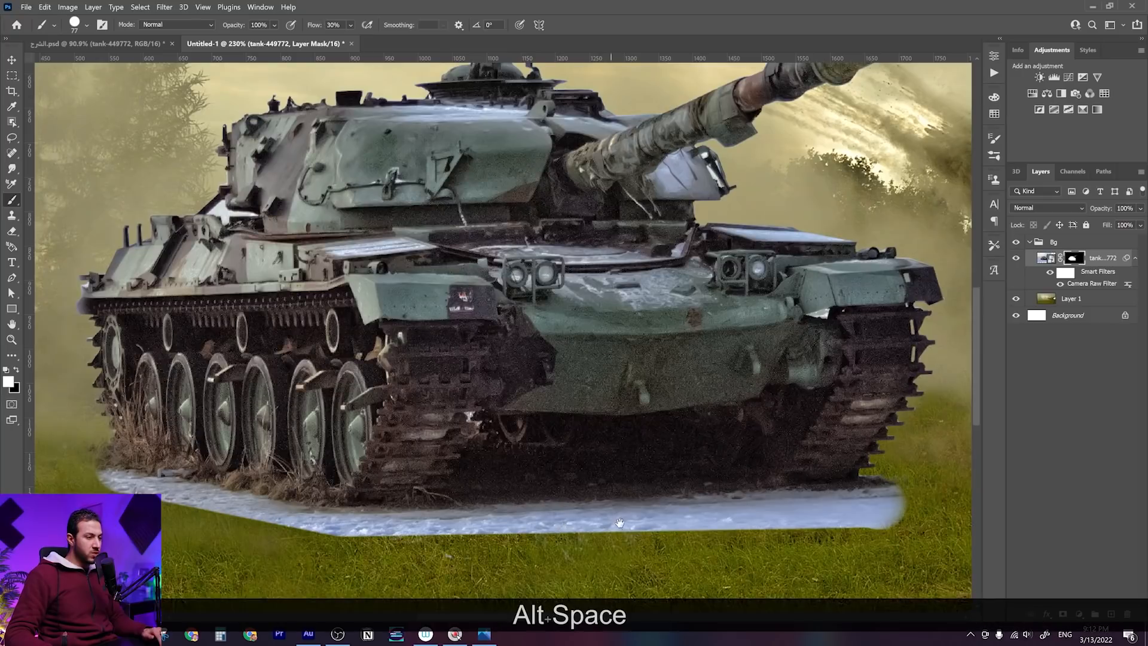
pyautogui.moveTo(620, 522); pyautogui.dragTo(575, 509)
pyautogui.rightClick(607, 478)
pyautogui.click(646, 479)
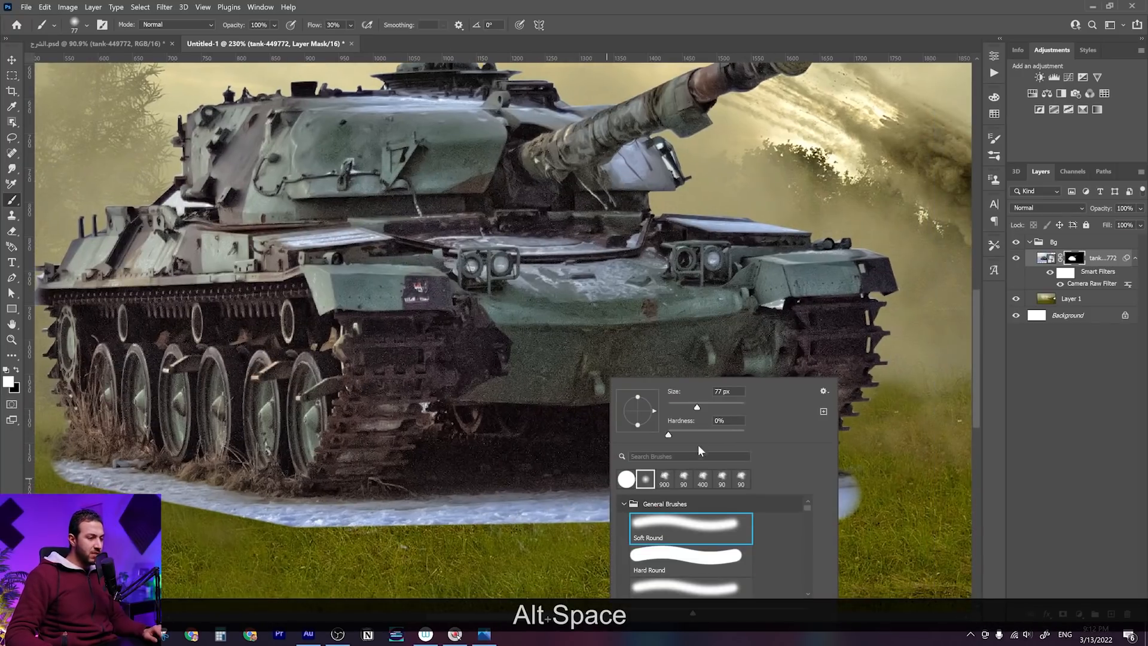
pyautogui.click(551, 547)
pyautogui.hotkey('ctrl', 'z')
pyautogui.press('x')
pyautogui.moveTo(848, 524)
pyautogui.mouseDown()
pyautogui.moveTo(867, 498)
pyautogui.moveTo(801, 518)
pyautogui.moveTo(592, 526)
pyautogui.moveTo(730, 533)
pyautogui.moveTo(368, 539)
pyautogui.moveTo(275, 537)
pyautogui.moveTo(12, 498)
pyautogui.mouseUp()
pyautogui.moveTo(111, 507)
pyautogui.mouseDown()
pyautogui.moveTo(73, 501)
pyautogui.moveTo(159, 510)
pyautogui.mouseUp()
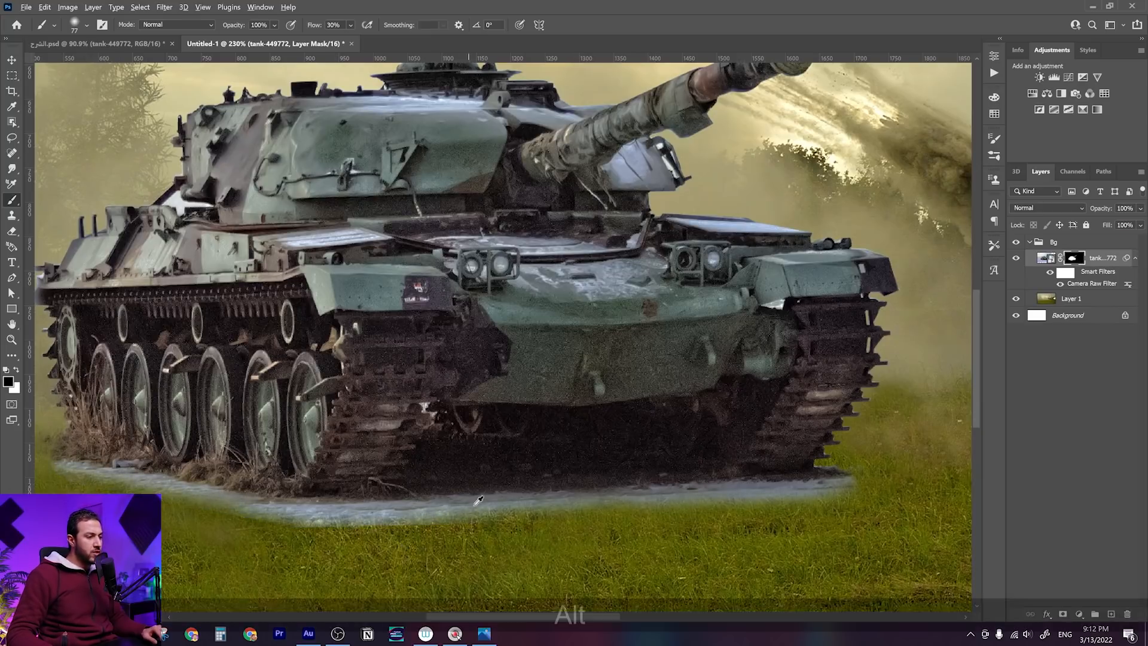
# Choose a fur brush from the FurBrushSampler set, test it on the mask beneath the tank and undo the test stroke
pyautogui.scroll(3, 477, 500)
pyautogui.moveTo(667, 502); pyautogui.dragTo(543, 480)
pyautogui.scroll(-2, 579, 504)
pyautogui.rightClick(578, 453)
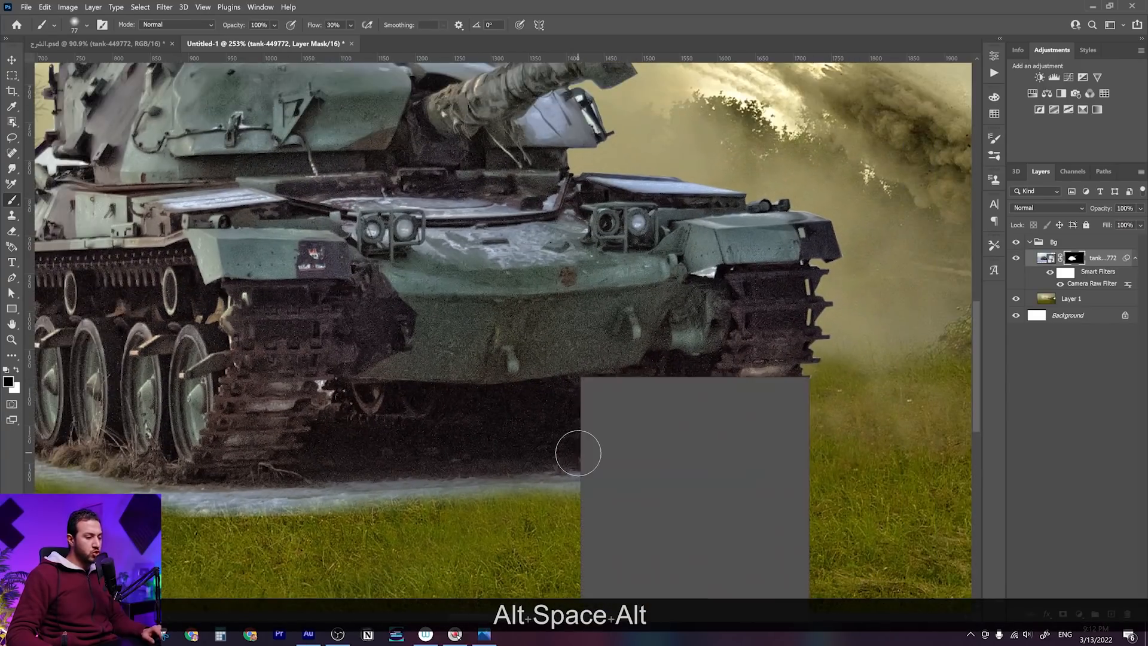
pyautogui.scroll(-3, 899, 399)
pyautogui.scroll(-5, 899, 400)
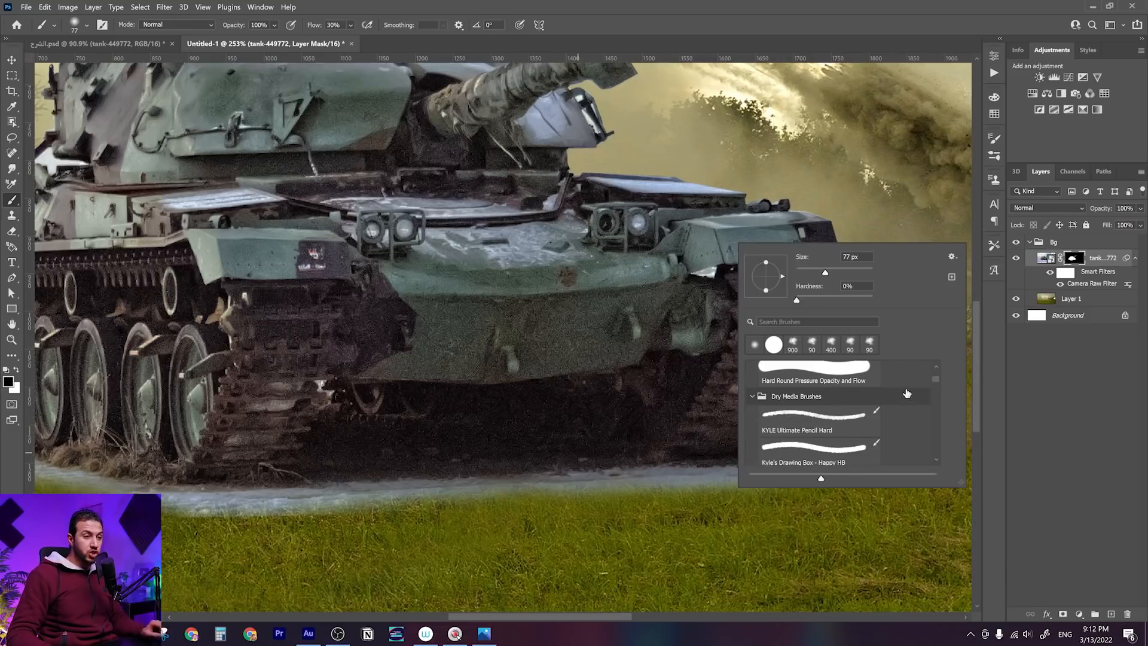
pyautogui.scroll(-3, 935, 413)
pyautogui.scroll(-5, 935, 420)
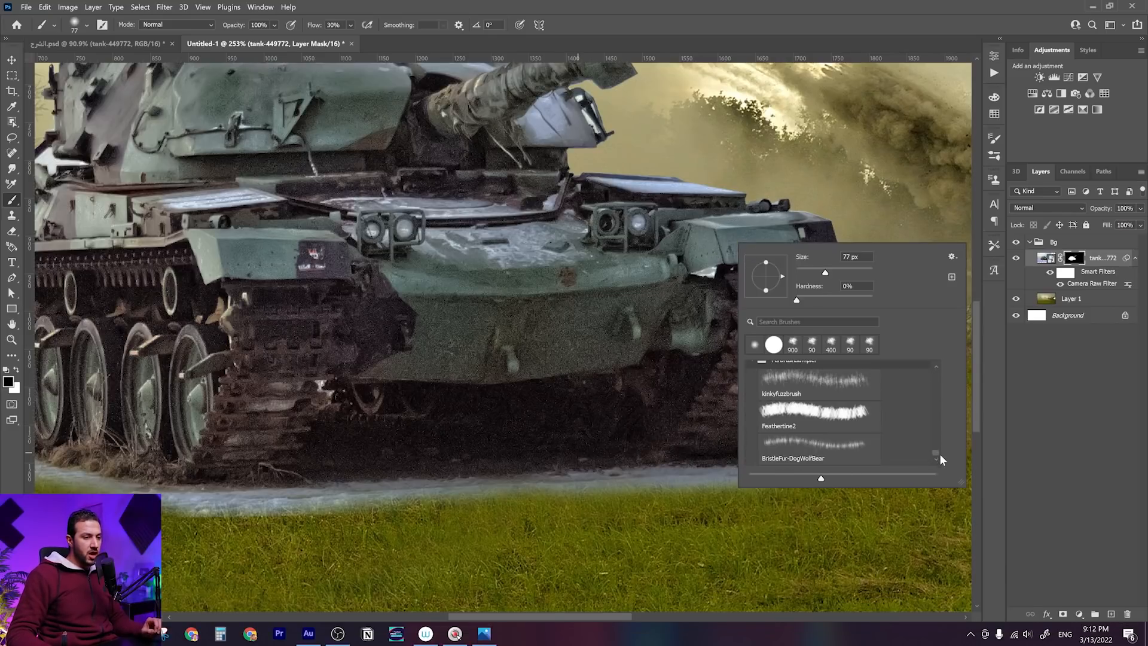
pyautogui.scroll(1, 940, 458)
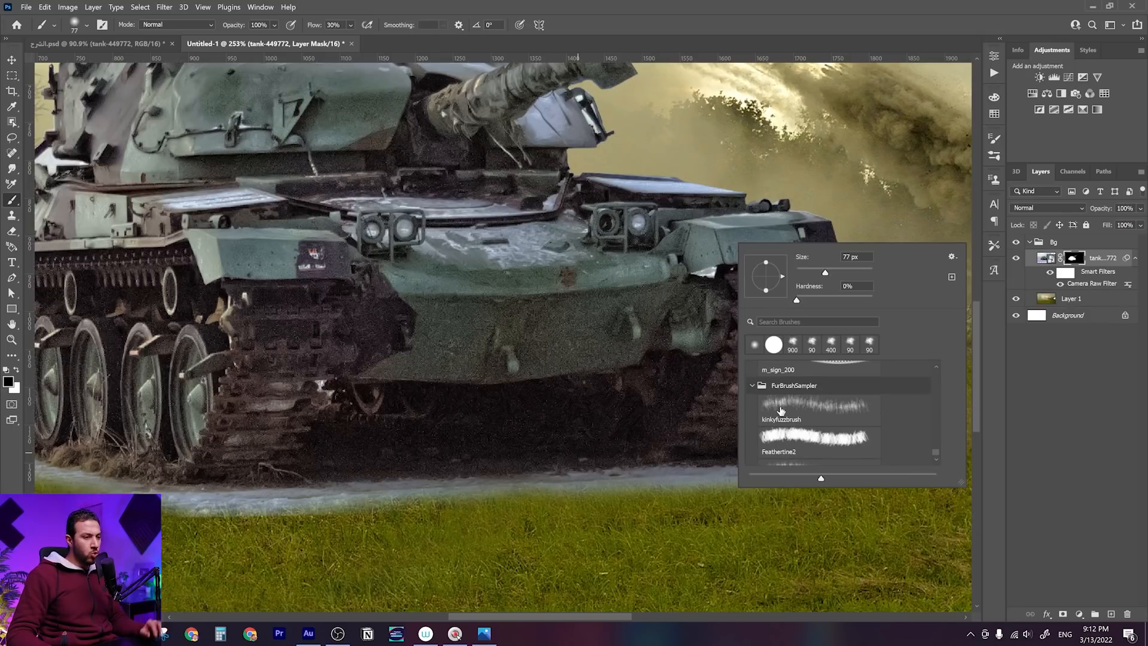
pyautogui.scroll(-1, 817, 431)
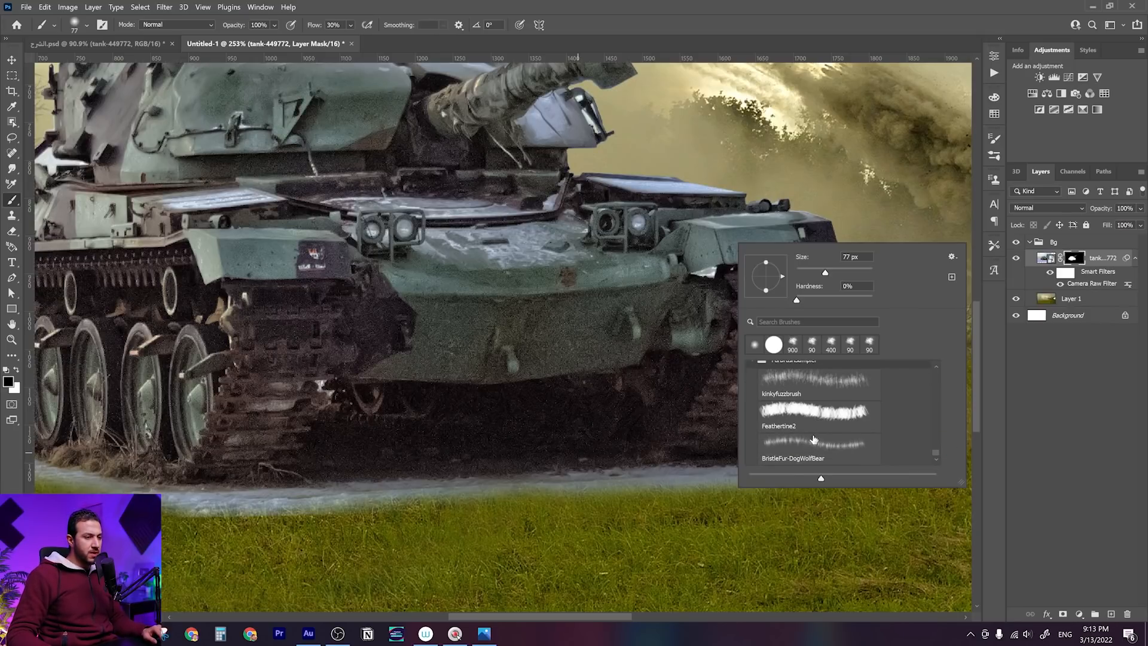
pyautogui.scroll(1, 812, 446)
pyautogui.click(794, 390)
pyautogui.click(522, 497)
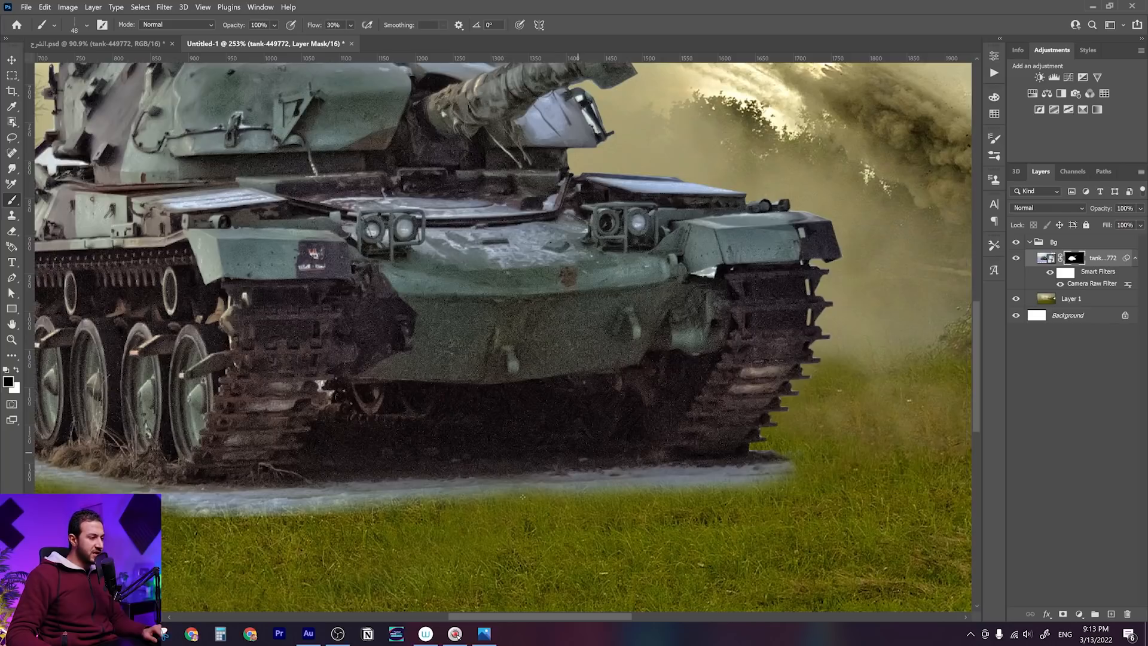
pyautogui.hotkey('ctrl', 'z')
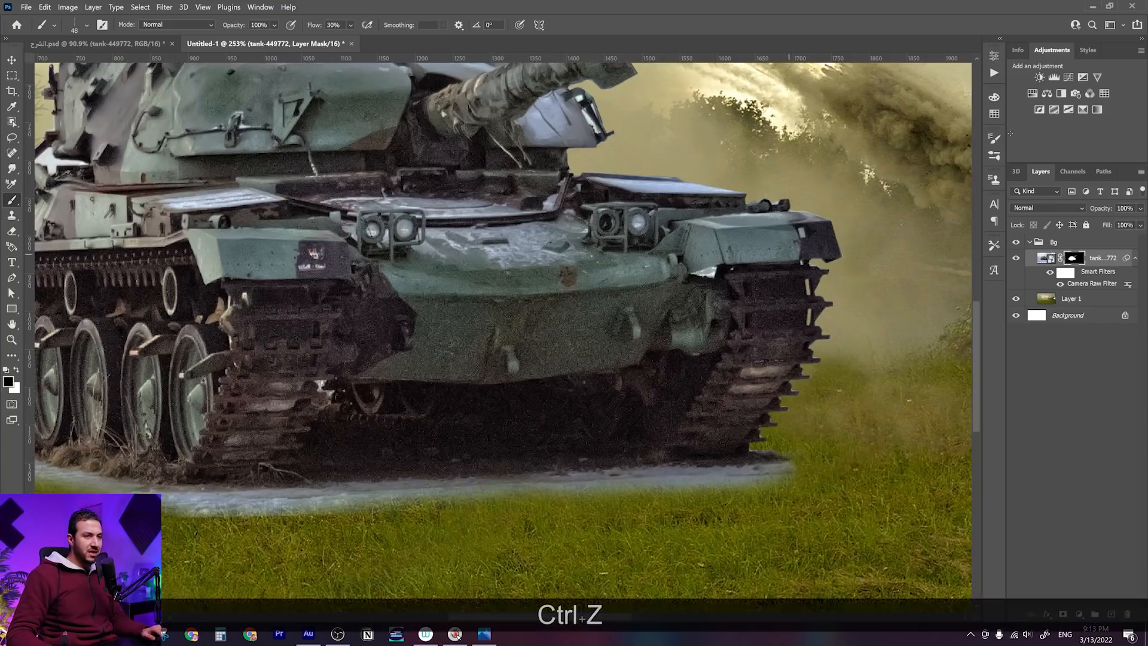
# Reduce the fur brush to 20 px and mask the snow under the tank's front with grass-like strokes at 100% flow
pyautogui.press('p')
pyautogui.press('p')
pyautogui.press('p')
pyautogui.press('b')
pyautogui.press('[')
pyautogui.press('[')
pyautogui.press('[')
pyautogui.press('[')
pyautogui.press('[')
pyautogui.press('[')
pyautogui.scroll(1, 494, 493)
pyautogui.moveTo(858, 456)
pyautogui.mouseDown()
pyautogui.moveTo(795, 482)
pyautogui.moveTo(740, 477)
pyautogui.mouseUp()
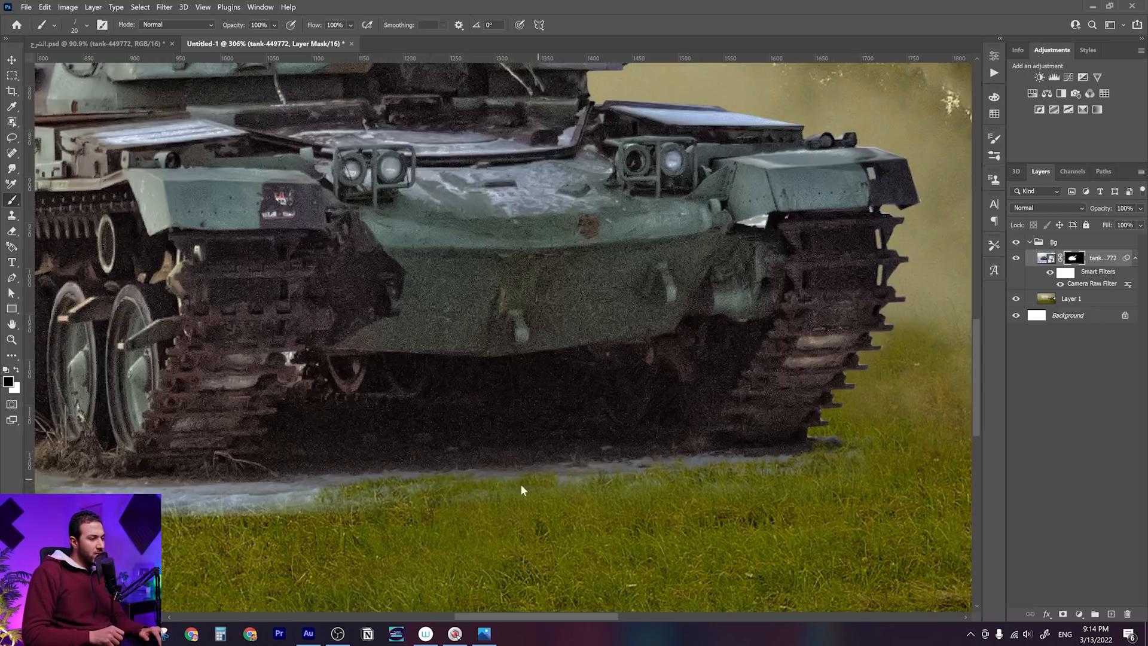
pyautogui.moveTo(536, 497)
pyautogui.mouseDown()
pyautogui.moveTo(559, 482)
pyautogui.moveTo(538, 498)
pyautogui.mouseUp()
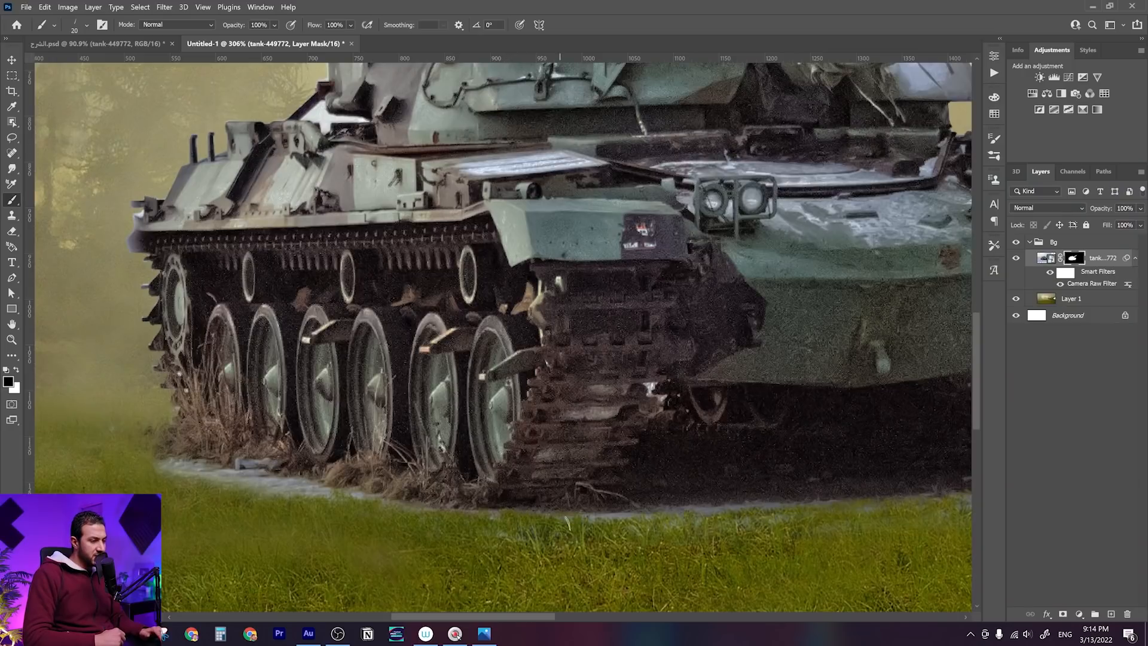
# Mask away the snow along the tank's road wheels and near track with the fur brush
pyautogui.press('z')
pyautogui.moveTo(418, 481); pyautogui.dragTo(469, 481)
pyautogui.press('space')
pyautogui.moveTo(347, 471); pyautogui.dragTo(520, 432)
pyautogui.moveTo(565, 496)
pyautogui.mouseDown()
pyautogui.moveTo(398, 480)
pyautogui.moveTo(296, 424)
pyautogui.mouseUp()
pyautogui.moveTo(227, 416)
pyautogui.mouseDown()
pyautogui.moveTo(163, 408)
pyautogui.moveTo(153, 420)
pyautogui.moveTo(240, 441)
pyautogui.moveTo(176, 415)
pyautogui.moveTo(375, 475)
pyautogui.moveTo(340, 480)
pyautogui.moveTo(291, 466)
pyautogui.moveTo(481, 482)
pyautogui.mouseUp()
pyautogui.moveTo(686, 534); pyautogui.dragTo(766, 539)
# Blend the remaining snow strip beneath the hull, between the two front tracks, into the grass on the mask
pyautogui.press('space')
pyautogui.moveTo(816, 496); pyautogui.dragTo(410, 453)
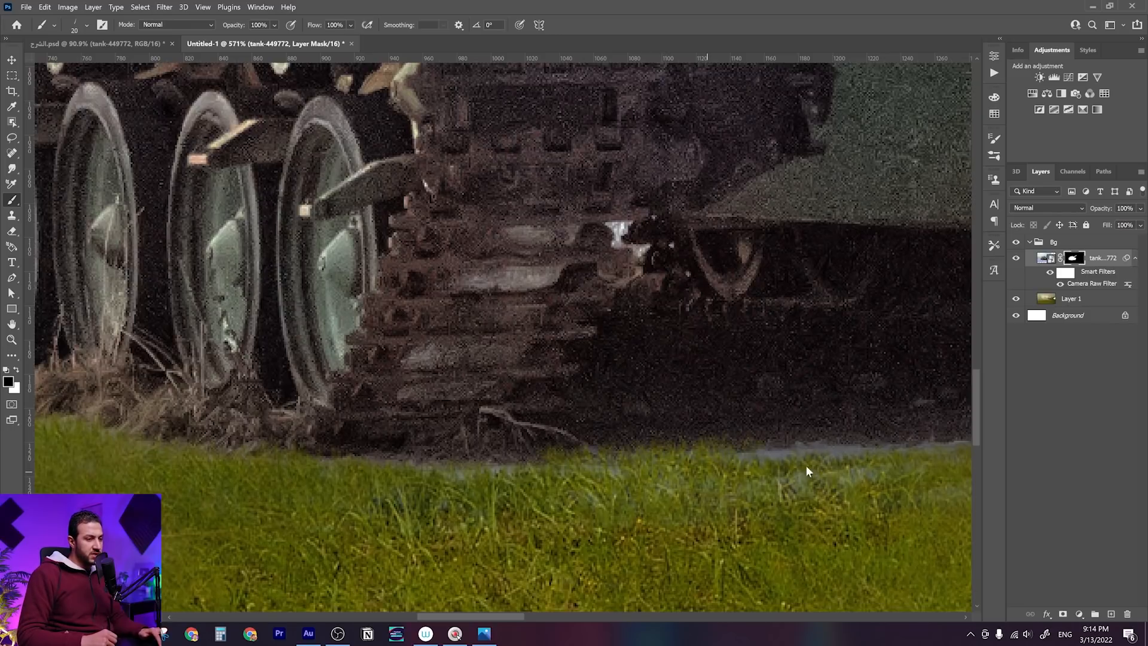
pyautogui.press('space')
pyautogui.moveTo(867, 449); pyautogui.dragTo(418, 481)
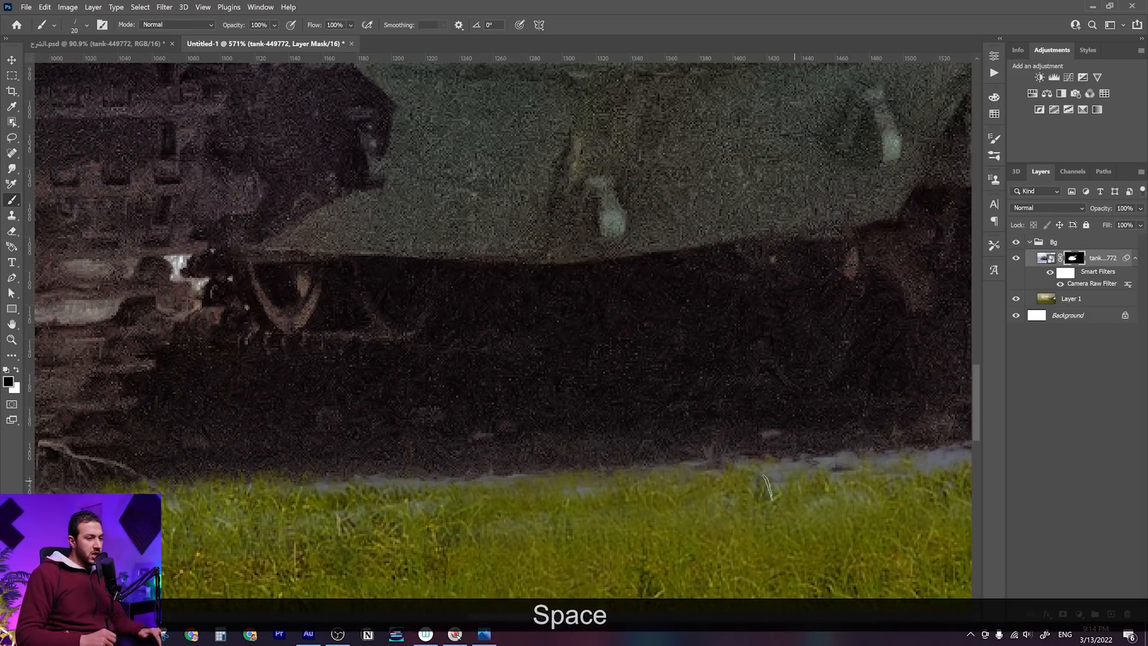
pyautogui.moveTo(770, 531); pyautogui.dragTo(591, 515)
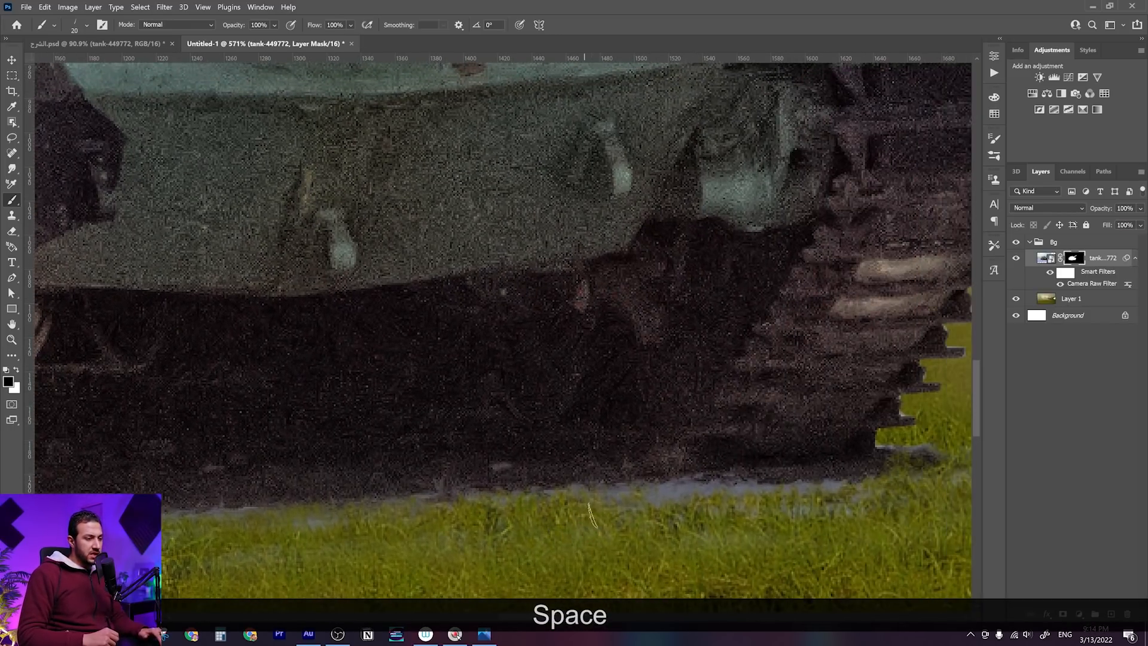
# Scale the tank down slightly with Free Transform and adjust its position on the grass
pyautogui.press('z')
pyautogui.moveTo(759, 412); pyautogui.dragTo(690, 412)
pyautogui.press('v')
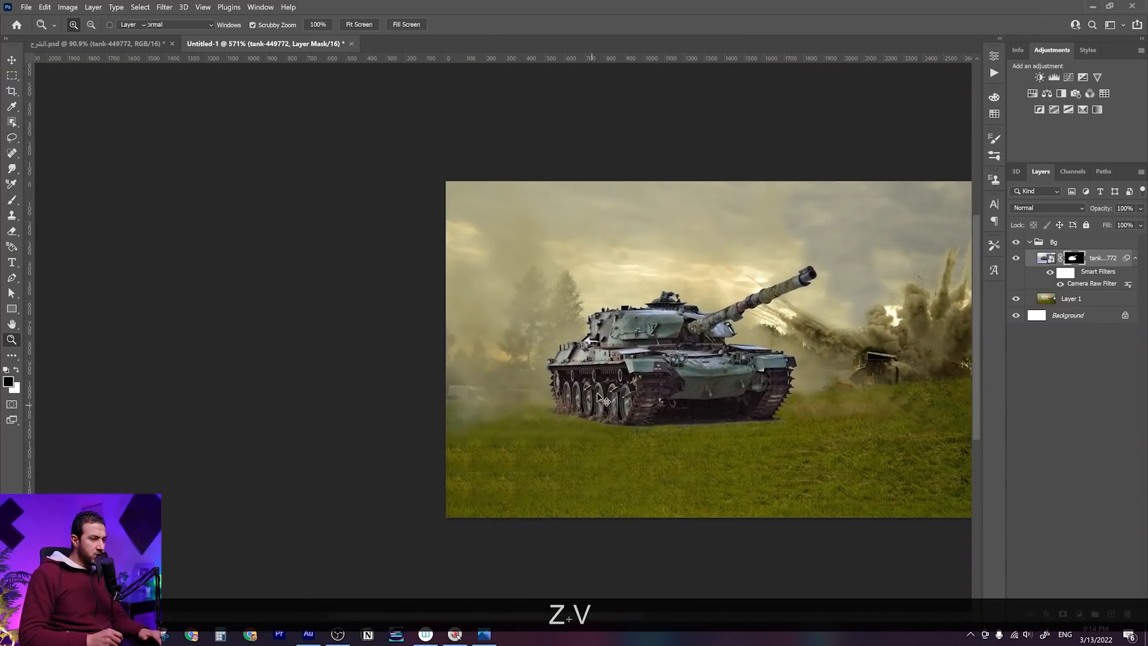
pyautogui.moveTo(718, 365); pyautogui.dragTo(537, 429)
pyautogui.hotkey('ctrl', 't')
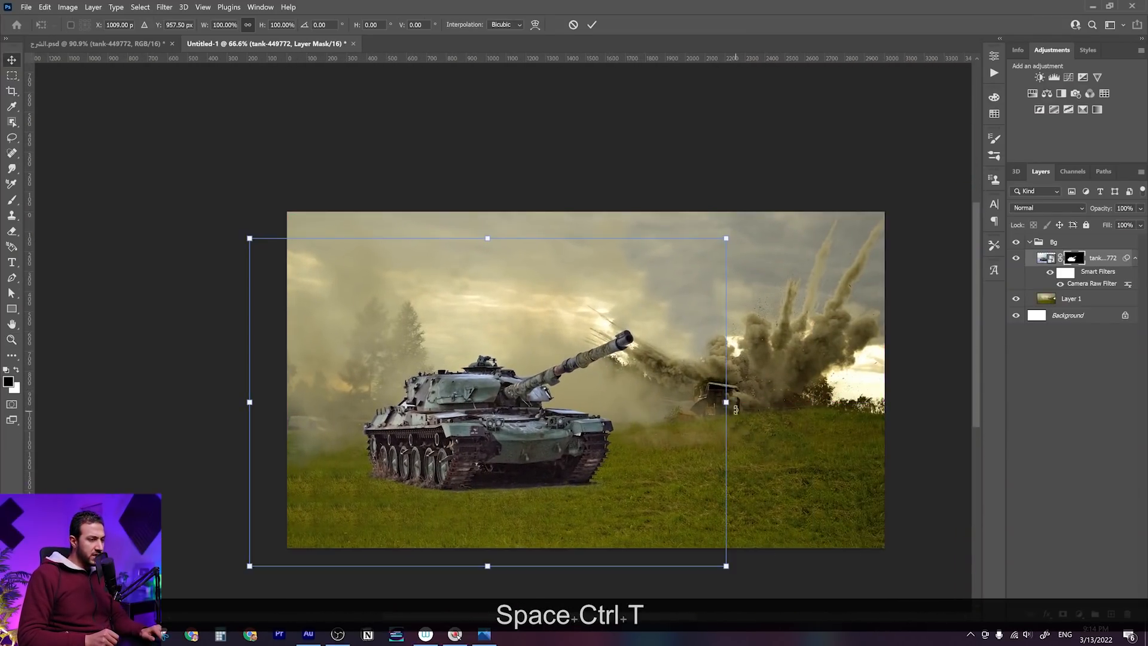
pyautogui.moveTo(725, 401); pyautogui.dragTo(708, 401)
pyautogui.moveTo(597, 438); pyautogui.dragTo(606, 439)
pyautogui.press('Return')
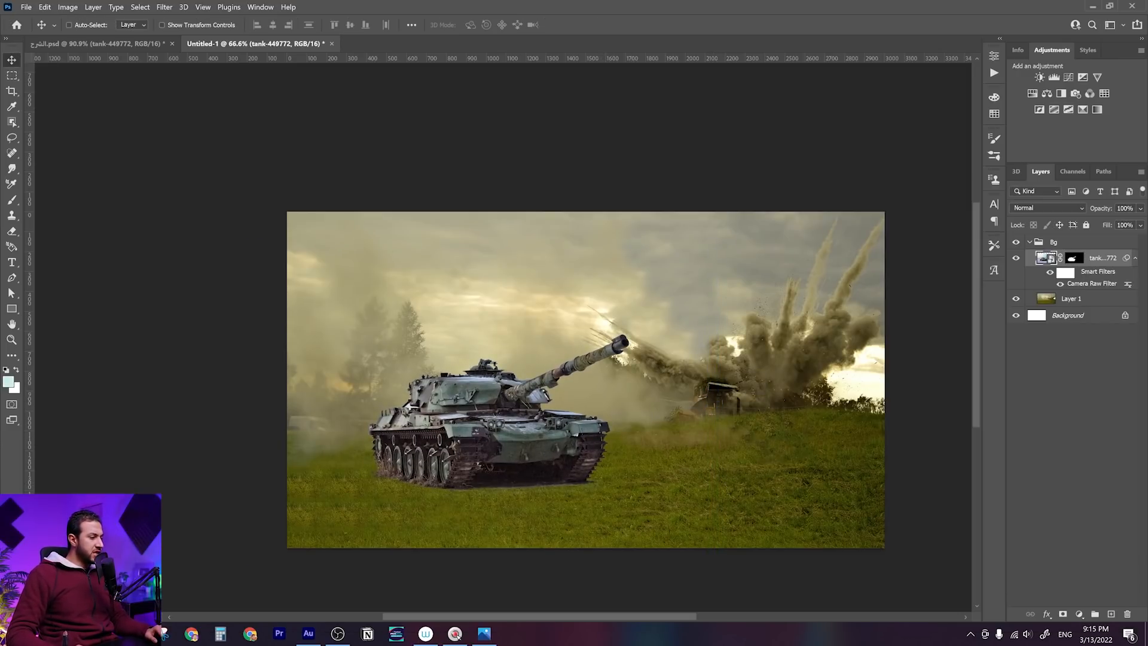
# Preview war-1447014.jpg from the imgs folder, place it above the tank layer and scale it to 118.50%
pyautogui.hotkey('alt', 'Tab')
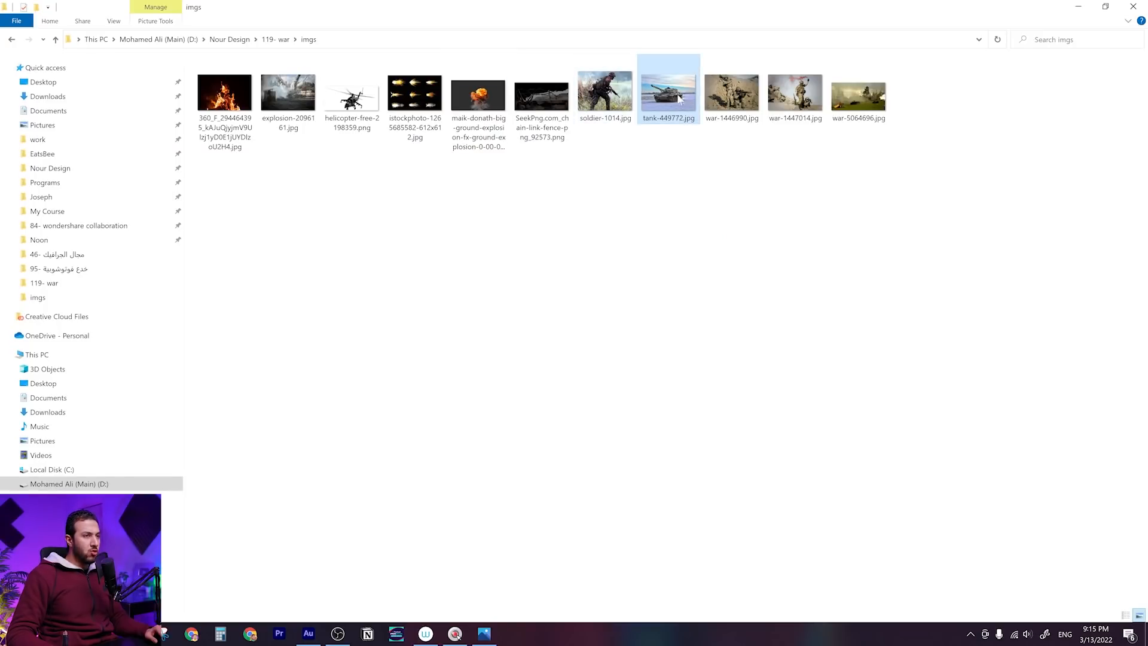
pyautogui.doubleClick(796, 101)
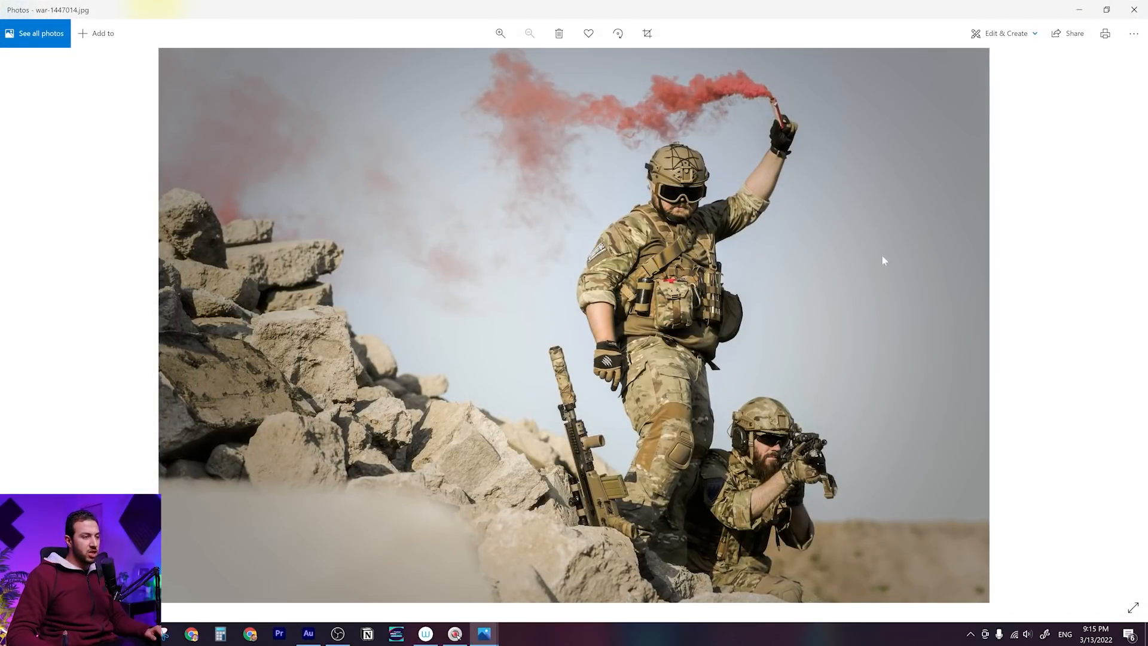
pyautogui.hotkey('alt', 'F4')
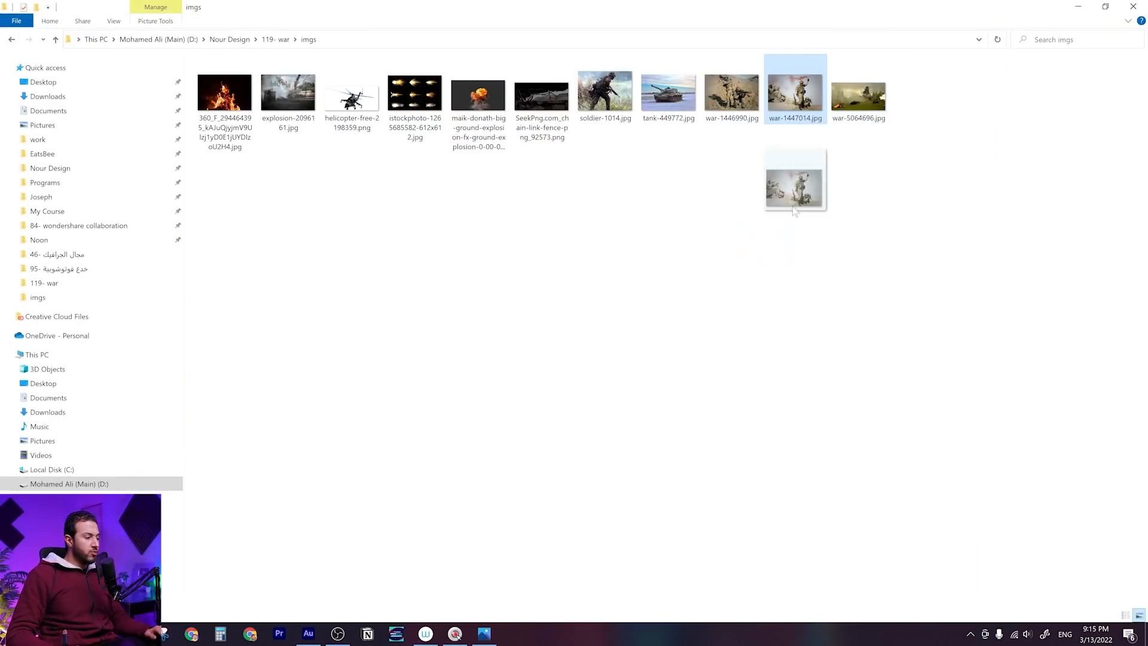
pyautogui.click(163, 633)
pyautogui.hotkey('ctrl', 't')
pyautogui.moveTo(732, 375); pyautogui.dragTo(782, 376)
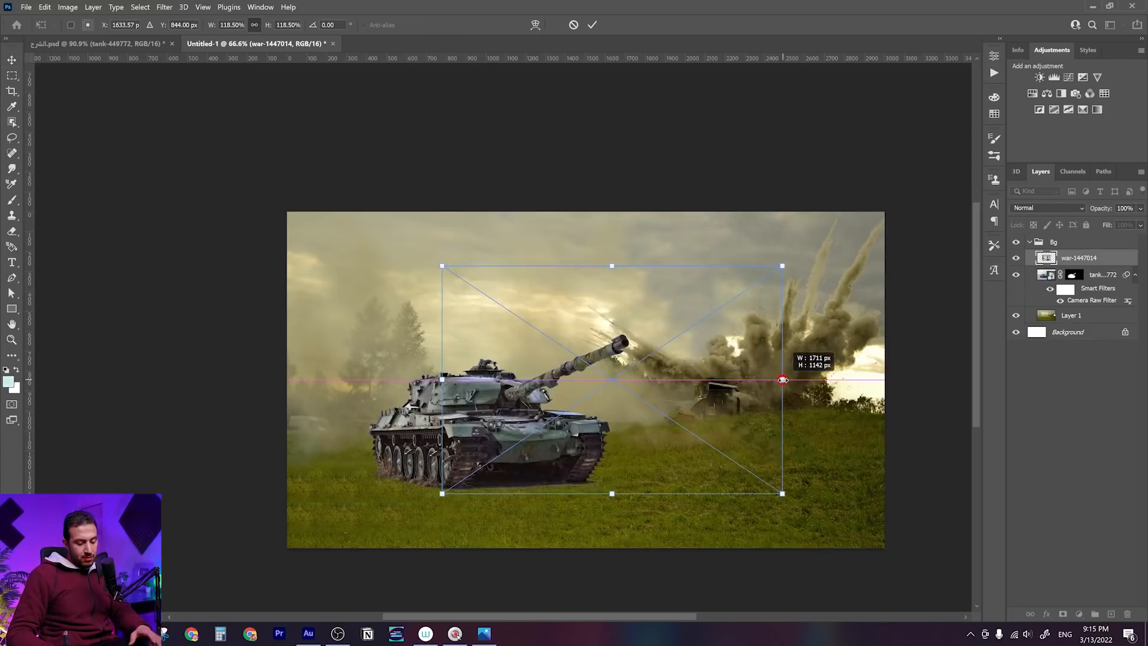
pyautogui.press('Return')
# Select the two soldiers in the placed photo with a rectangular Object Selection around them
pyautogui.scroll(4, 686, 414)
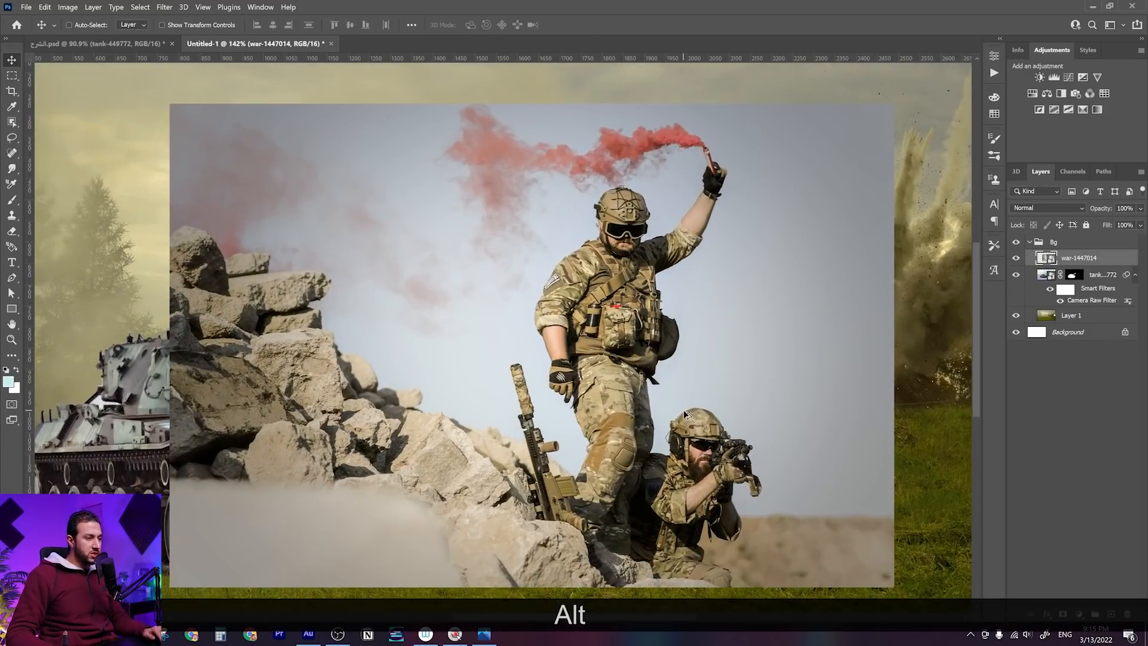
pyautogui.click(12, 121)
pyautogui.moveTo(421, 90); pyautogui.dragTo(812, 532)
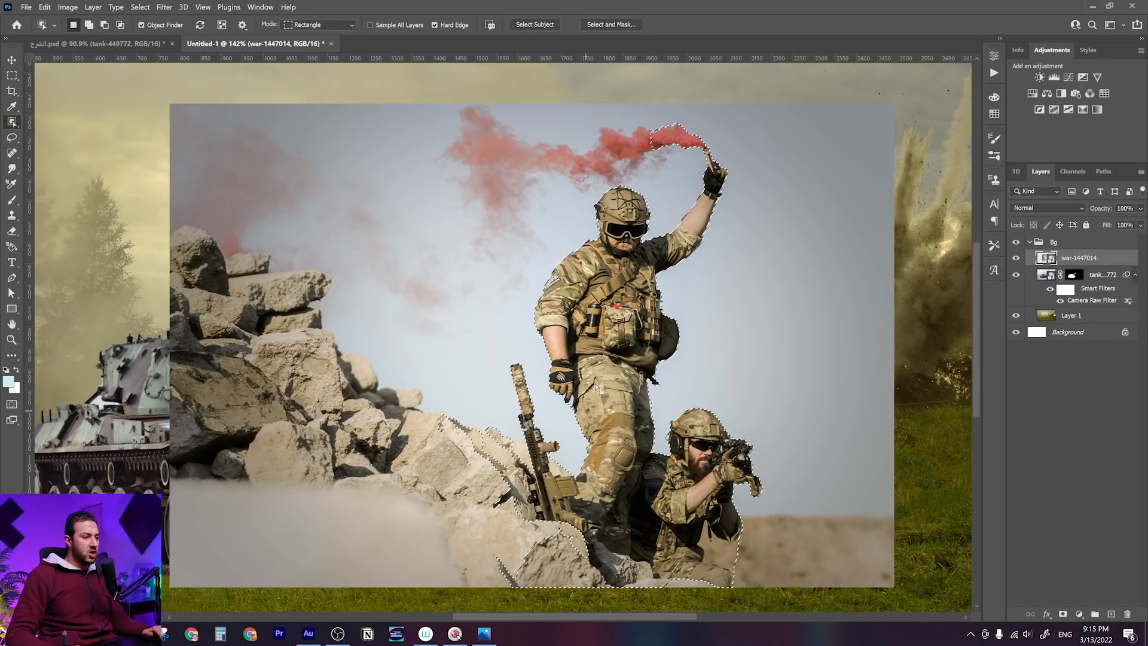
pyautogui.keyDown('alt'); pyautogui.scroll(4, 639, 263); pyautogui.keyUp('alt')
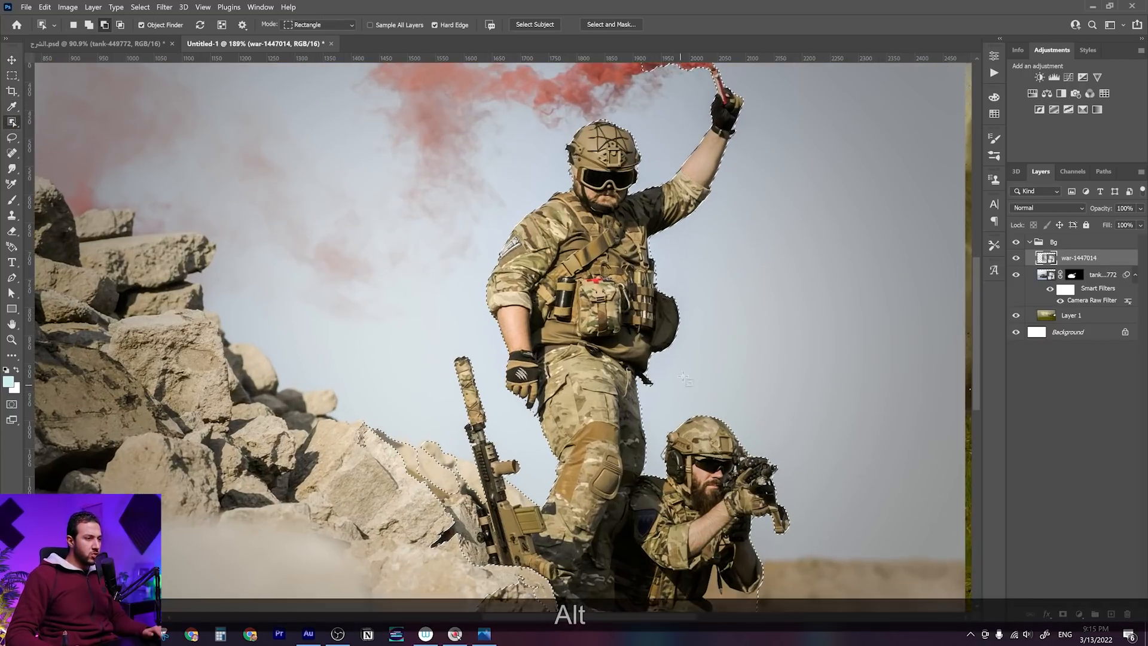
# Place the two cut-out soldiers on top of the tank's turret and shift the tank and soldiers together slightly to the right
pyautogui.keyDown('alt'); pyautogui.scroll(4, 638, 257); pyautogui.keyUp('alt')
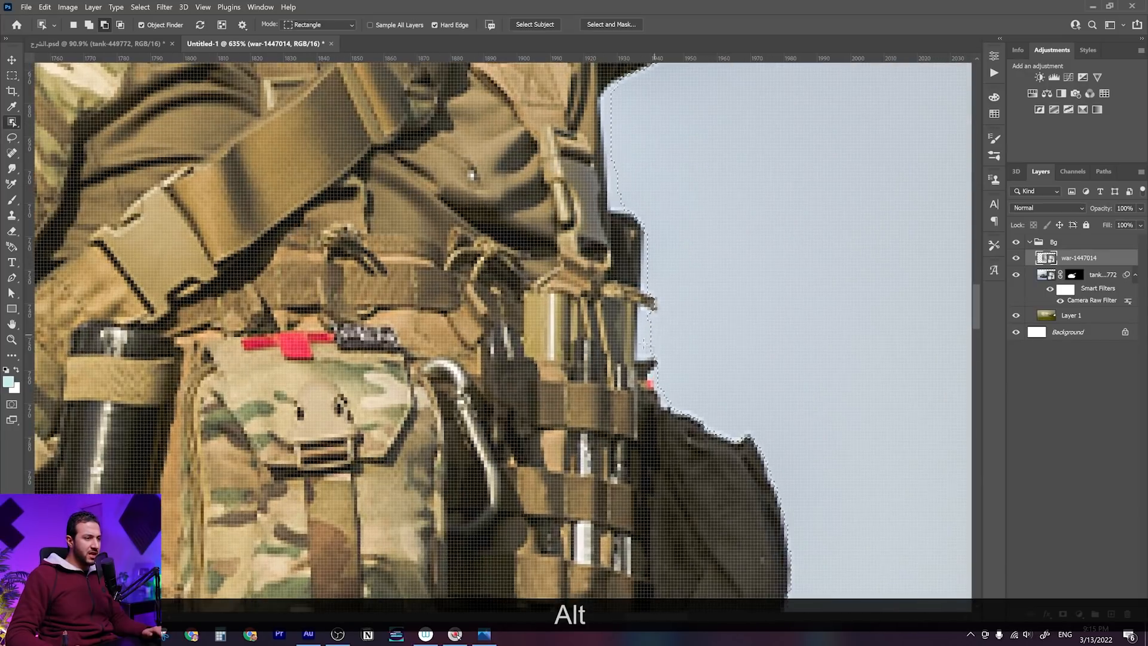
pyautogui.keyDown('alt'); pyautogui.scroll(-4, 652, 333); pyautogui.keyUp('alt')
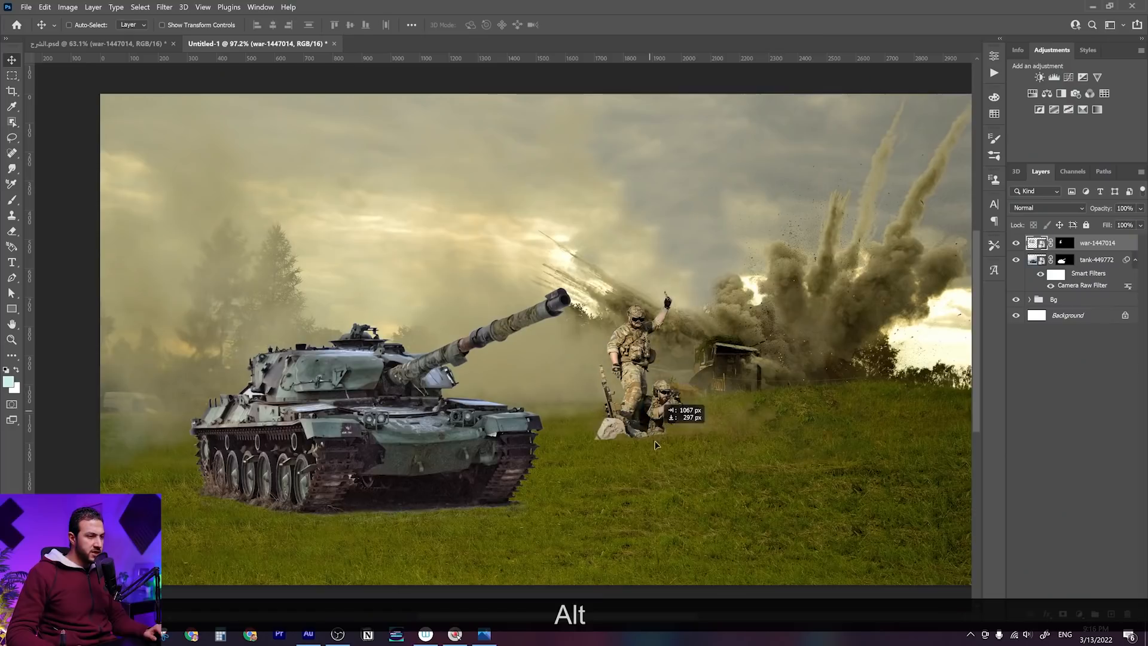
pyautogui.keyDown('alt'); pyautogui.scroll(4, 655, 445); pyautogui.keyUp('alt')
pyautogui.moveTo(639, 479); pyautogui.dragTo(348, 244)
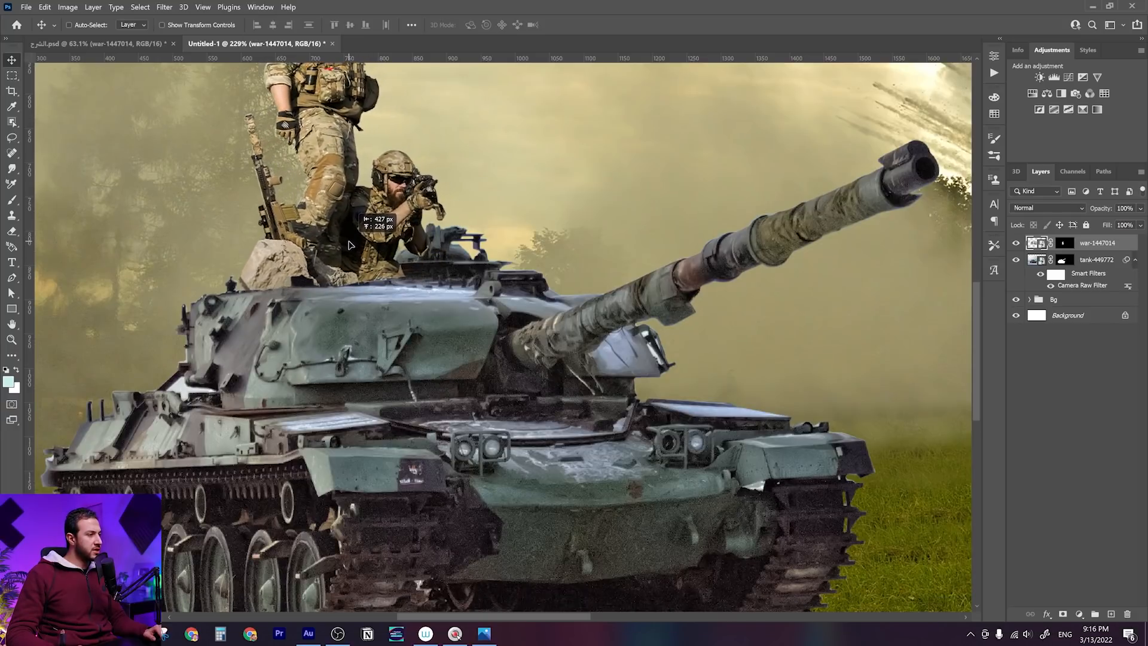
pyautogui.hotkey('alt', 'space')
pyautogui.keyDown('alt'); pyautogui.click(364, 341); pyautogui.keyUp('alt')
pyautogui.press('ctrl')
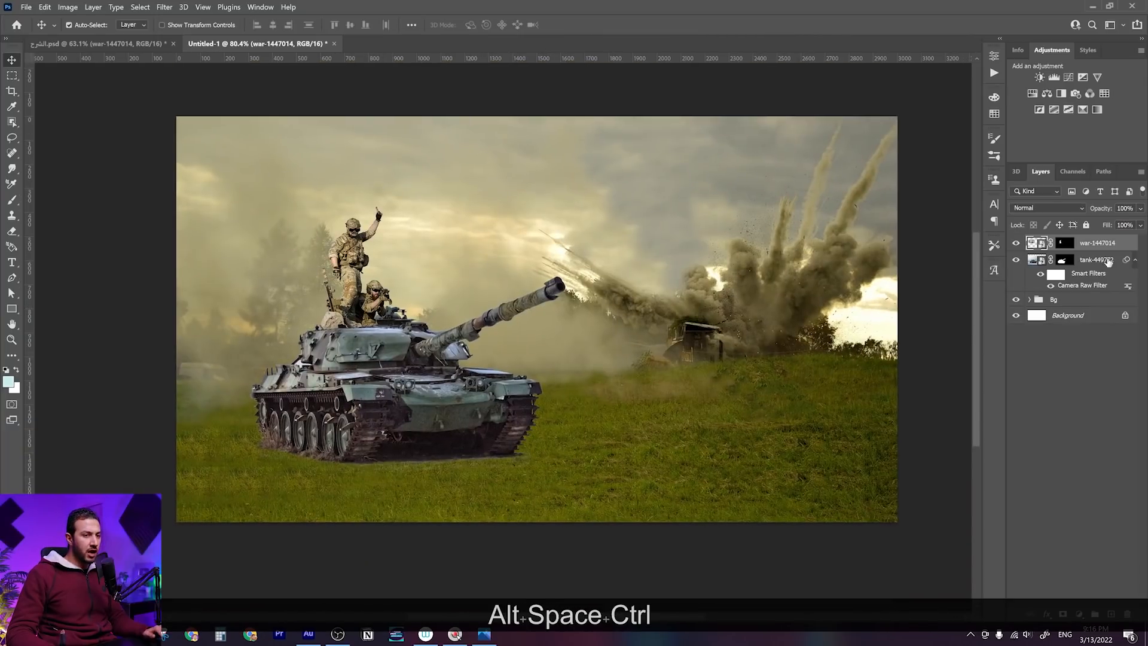
pyautogui.moveTo(469, 368); pyautogui.dragTo(479, 368)
# Put the tank-449772 layer into a new group named tank
pyautogui.click(1092, 262)
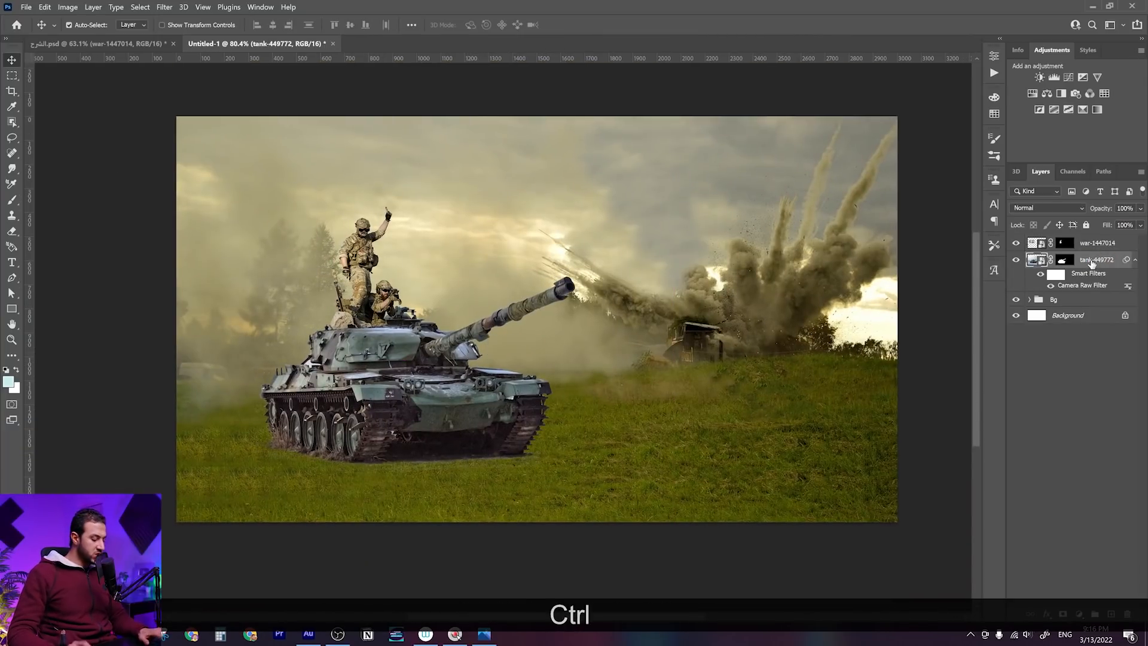
pyautogui.hotkey('ctrl', 'g')
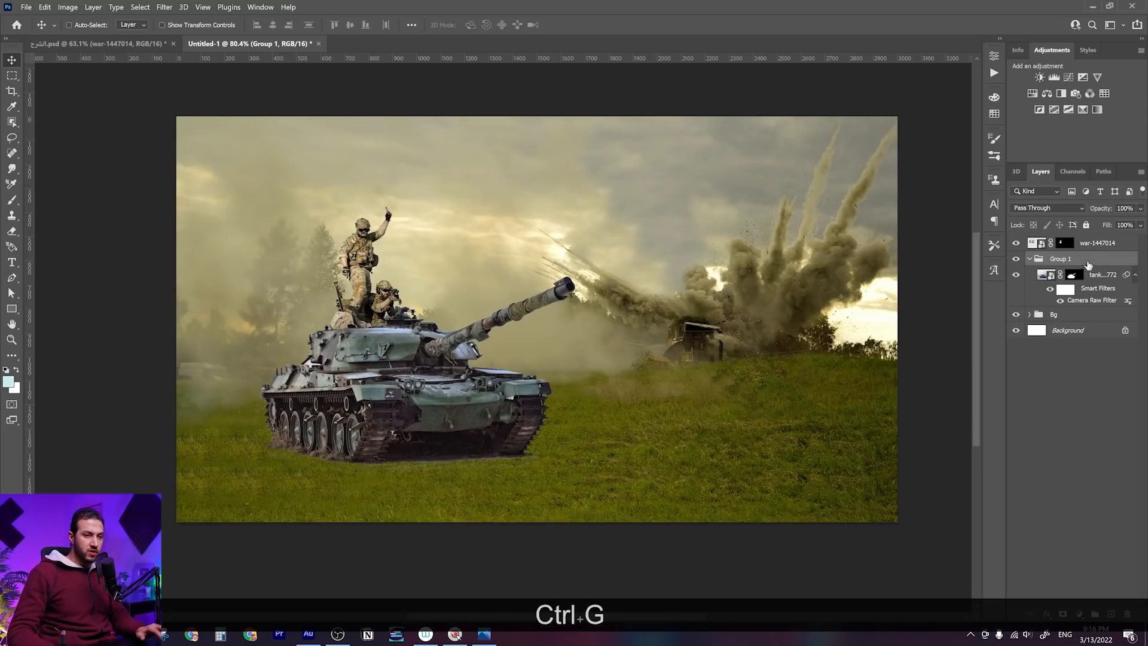
pyautogui.doubleClick(1068, 258)
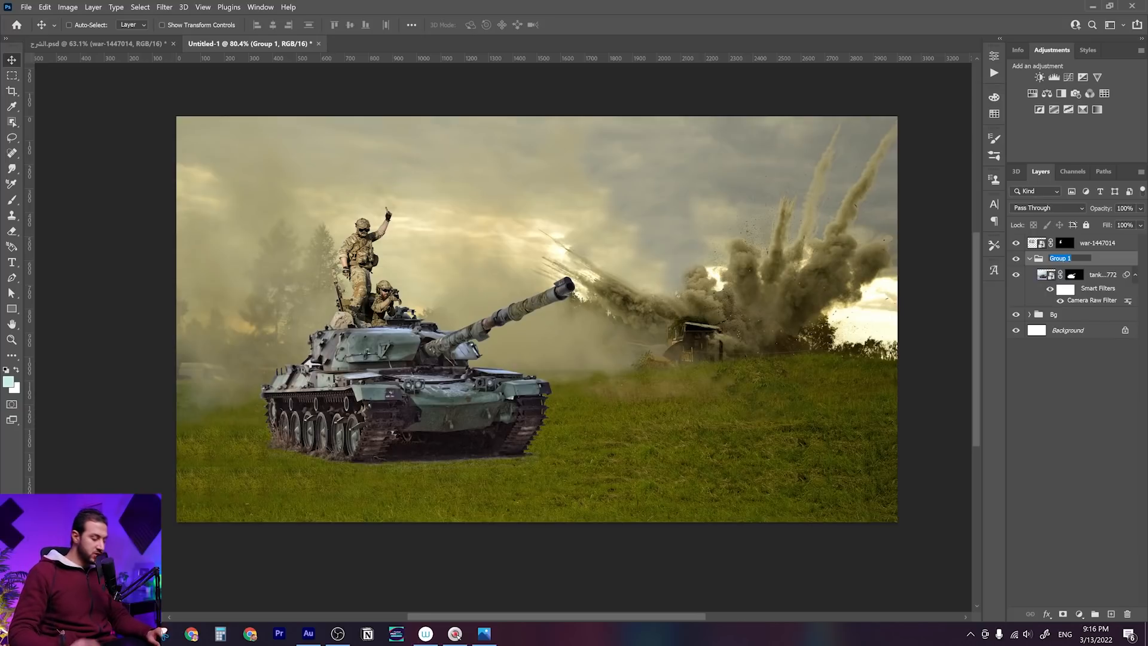
pyautogui.write('tank')
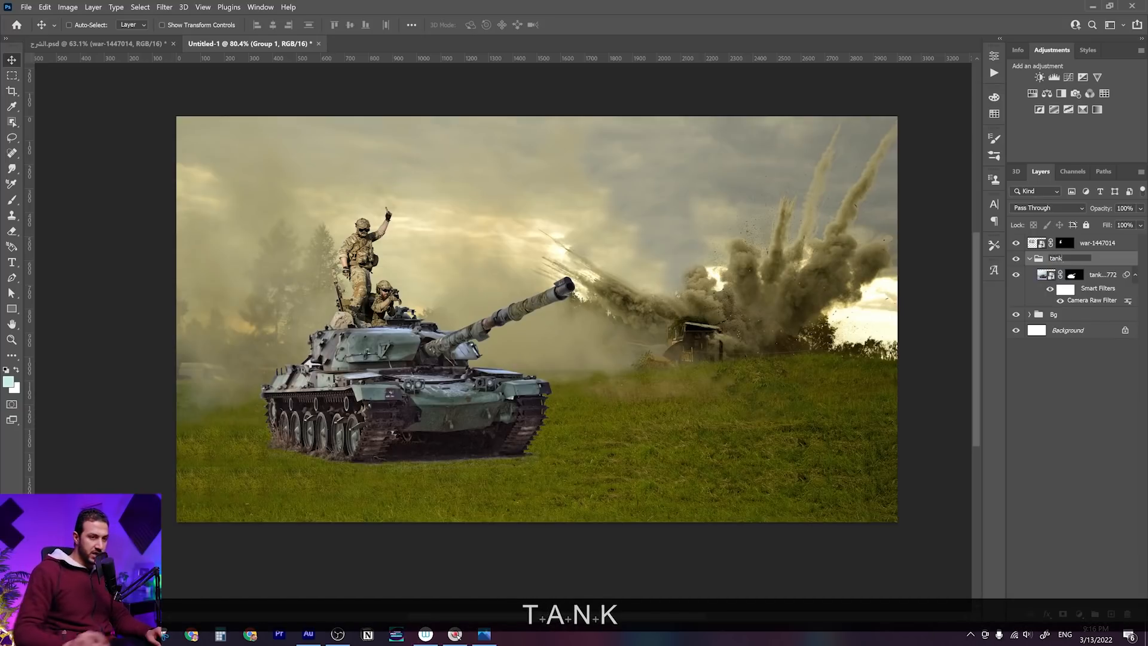
# Put the war-1447014 soldiers layer into its own group named sold 1
pyautogui.click(1096, 243)
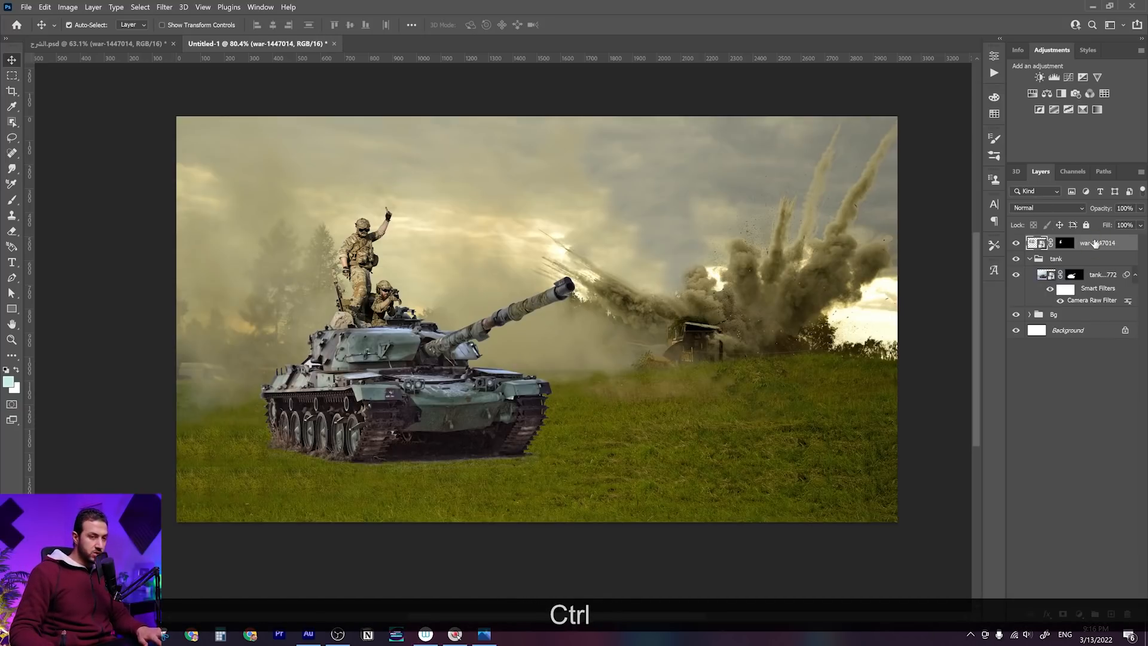
pyautogui.hotkey('ctrl', 'g')
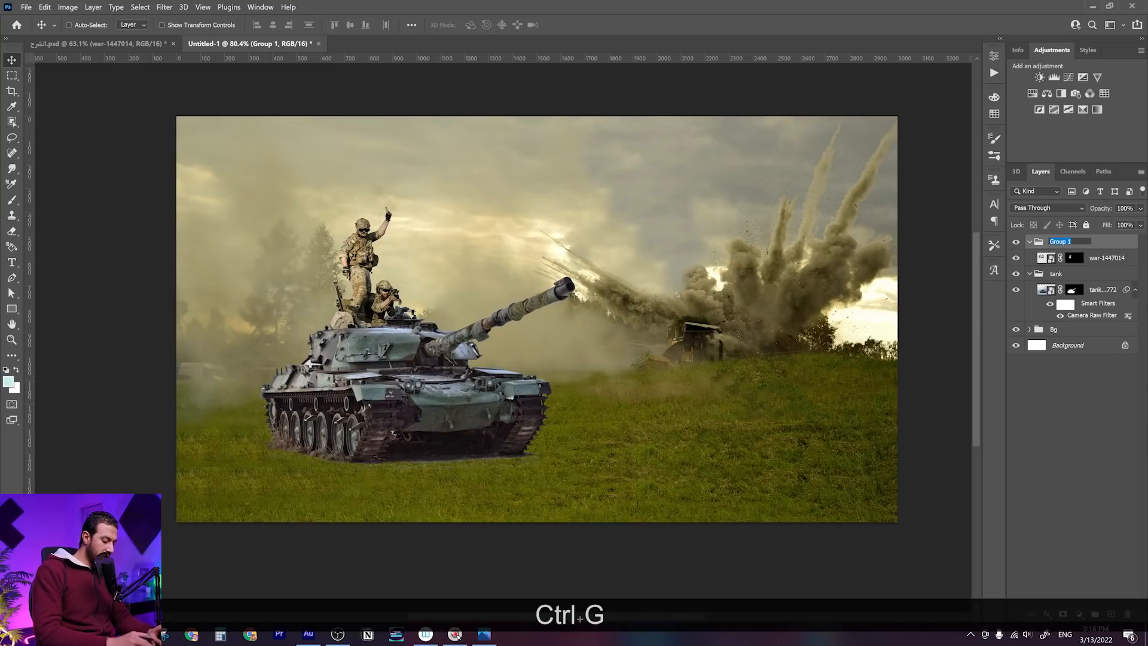
pyautogui.write('sold 1')
# Browse the photos in the imgs folder, starting at soldier-1014.jpg, for more soldiers to add to the scene
pyautogui.click(607, 494)
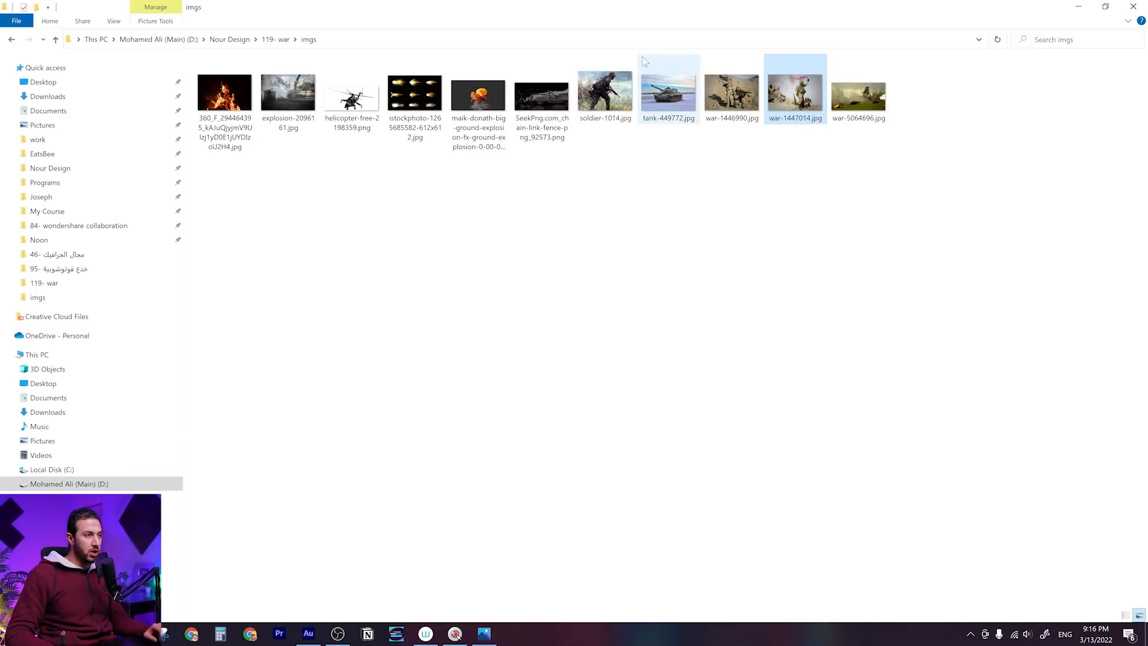
pyautogui.click(621, 88)
pyautogui.doubleClick(621, 89)
pyautogui.press('Right')
pyautogui.press('Right')
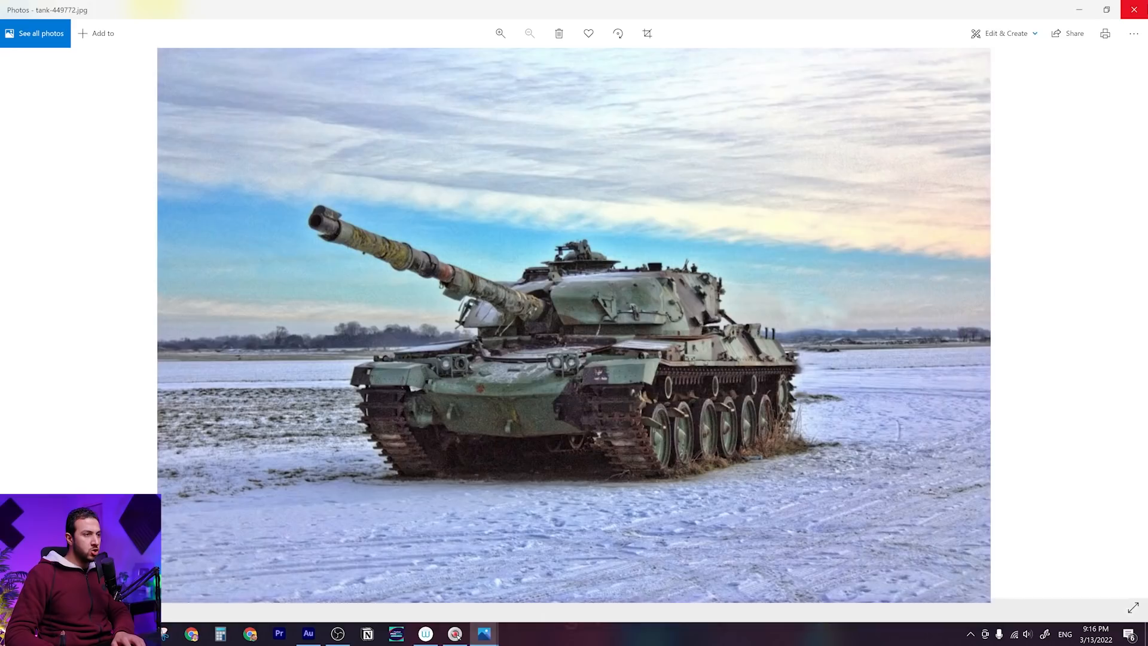
pyautogui.press('Right')
pyautogui.press('Left')
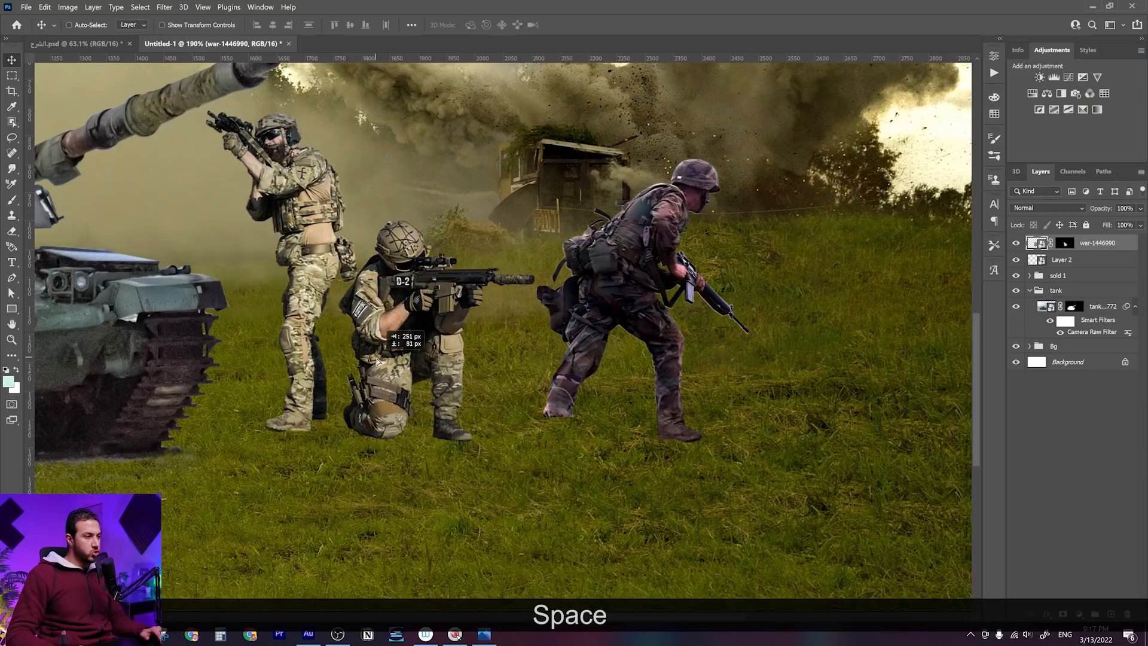
# Move the cut-out war-1446990 soldier pair in front of the tank and scale it to 98.74% with Free Transform
pyautogui.moveTo(407, 335); pyautogui.dragTo(422, 349)
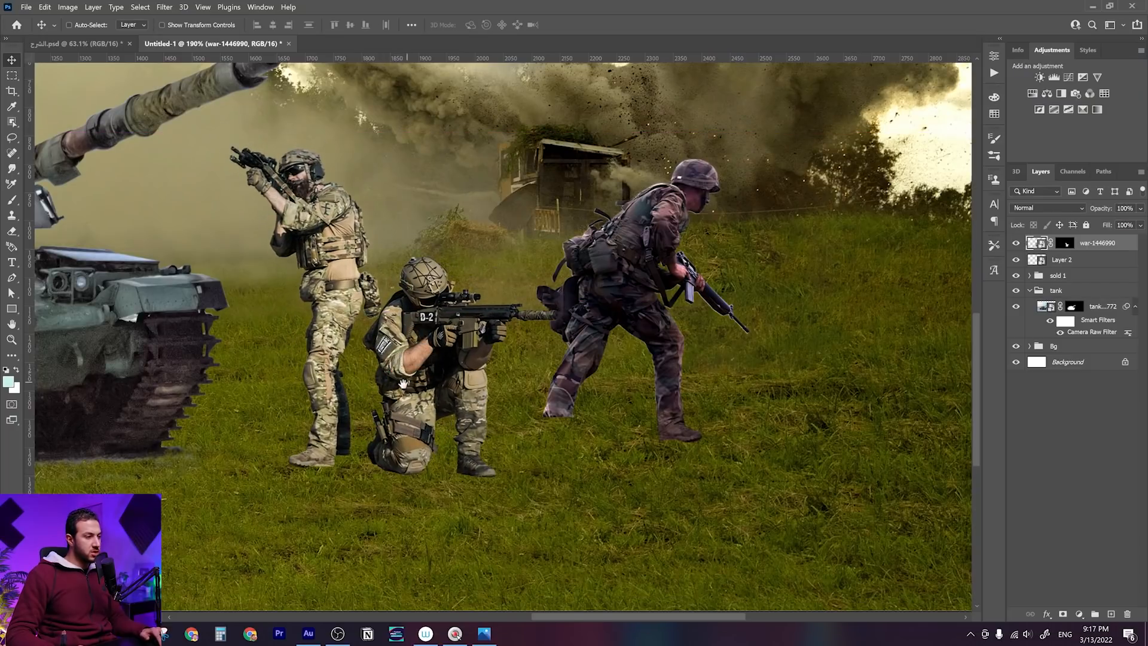
pyautogui.scroll(3, 682, 421)
pyautogui.scroll(-4, 683, 421)
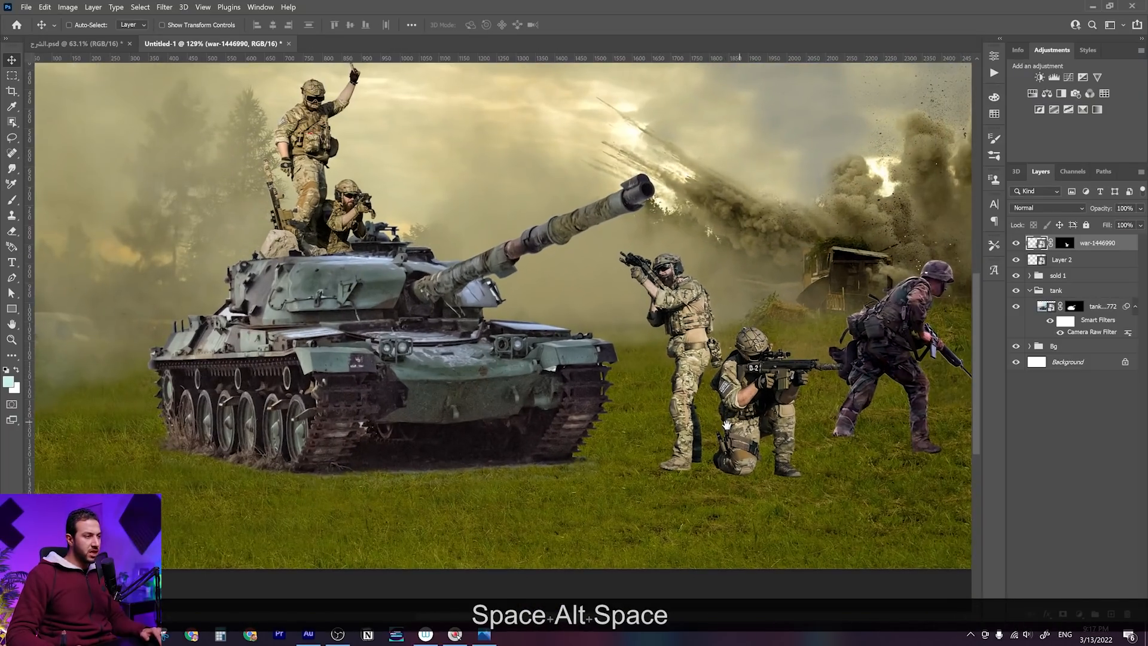
pyautogui.moveTo(727, 424); pyautogui.dragTo(519, 441)
pyautogui.press('ctrl')
pyautogui.hotkey('ctrl', 't')
pyautogui.moveTo(621, 254)
pyautogui.mouseDown()
pyautogui.moveTo(630, 247)
pyautogui.moveTo(621, 253)
pyautogui.mouseUp()
pyautogui.moveTo(492, 396); pyautogui.dragTo(290, 399)
pyautogui.moveTo(416, 256); pyautogui.dragTo(414, 257)
pyautogui.moveTo(222, 365); pyautogui.dragTo(404, 369)
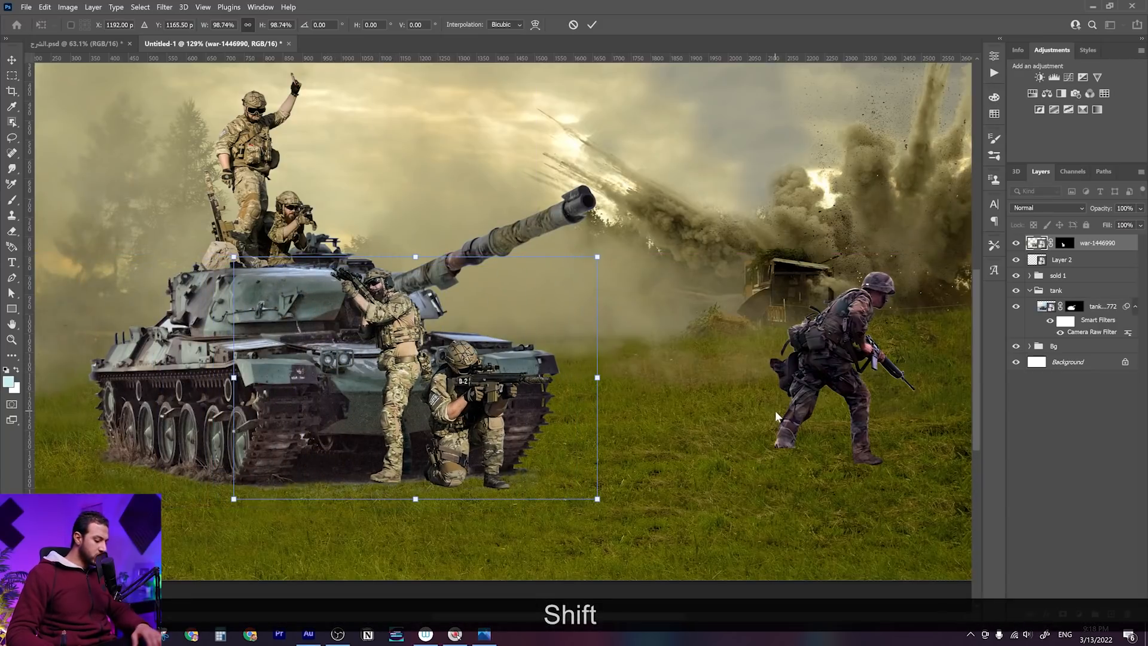
pyautogui.press('Return')
# Reposition the soldier pair at the tank's front right corner, comparing placements by undoing and redoing the move
pyautogui.moveTo(457, 441); pyautogui.dragTo(507, 469)
pyautogui.hotkey('ctrl', 'z')
pyautogui.hotkey('ctrl', 'z')
pyautogui.hotkey('ctrl', 'z')
pyautogui.hotkey('ctrl', 'shift', 'z')
pyautogui.hotkey('ctrl', 'shift', 'z')
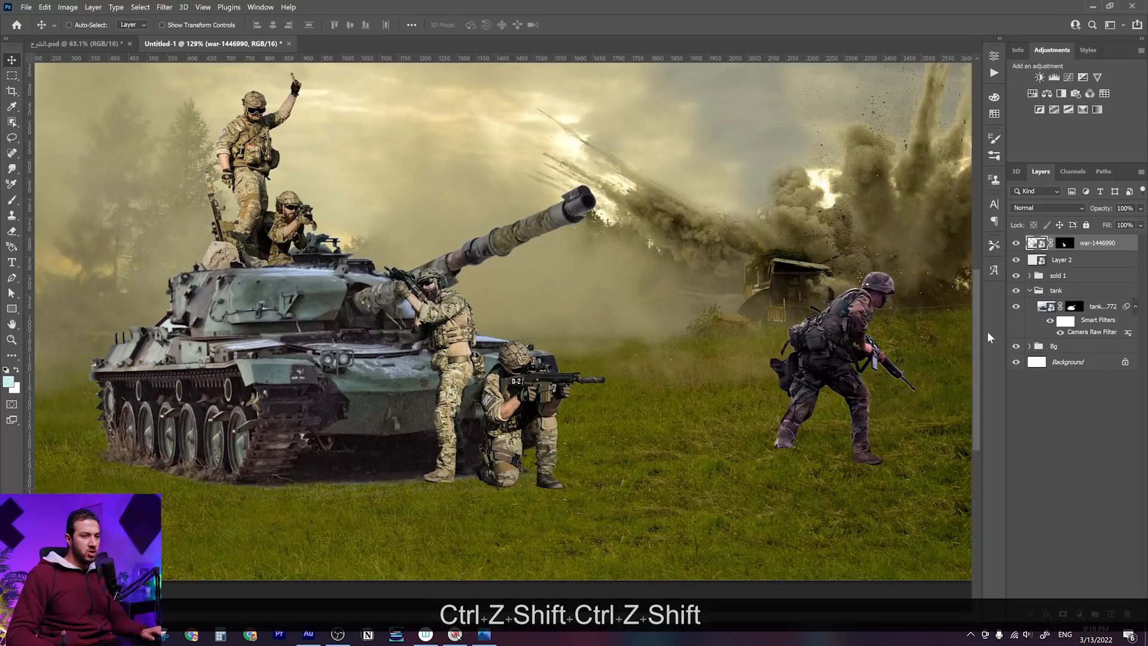
# Move the running soldier on Layer 2 beside the kneeling one and place the layer below the tank layer in the tank group
pyautogui.click(1089, 267)
pyautogui.moveTo(869, 392); pyautogui.dragTo(626, 409)
pyautogui.moveTo(1077, 260); pyautogui.dragTo(1062, 330)
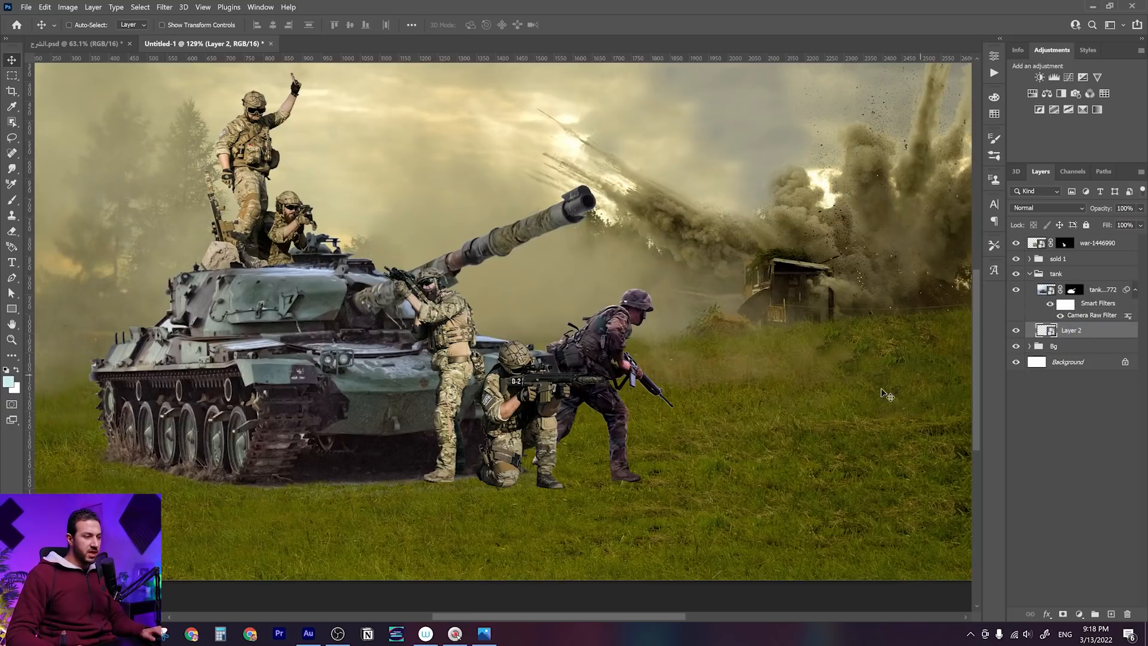
# Shift the running soldier slightly closer to the kneeling one and scale him to 95.70% with Free Transform
pyautogui.moveTo(647, 416); pyautogui.dragTo(633, 387)
pyautogui.press('ctrl')
pyautogui.hotkey('ctrl', 't')
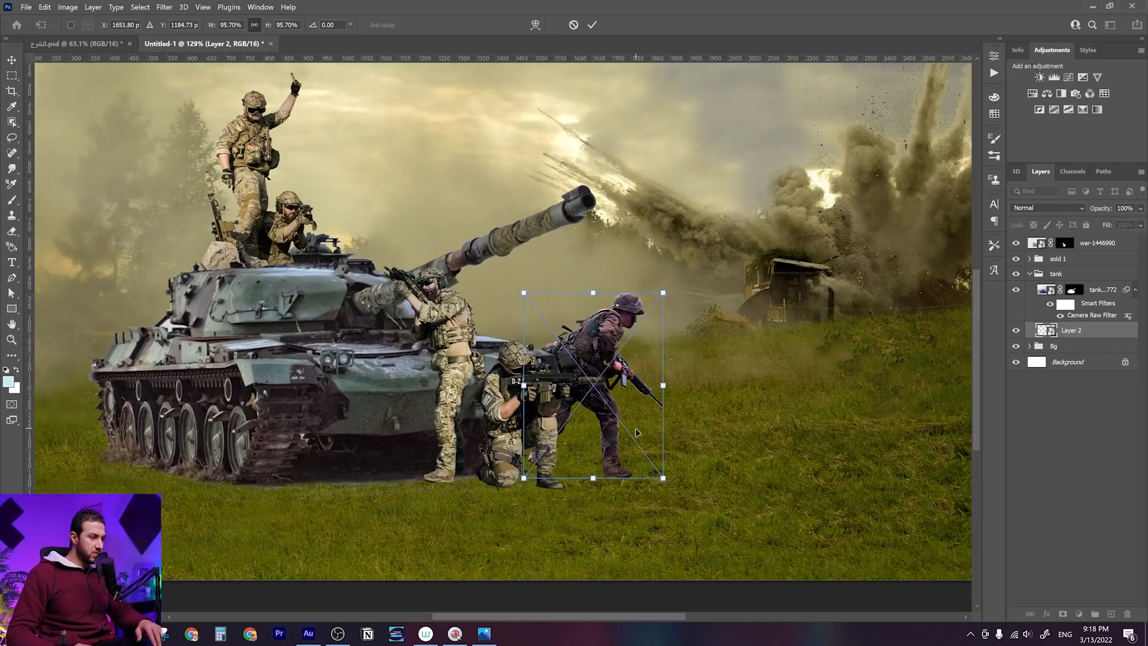
pyautogui.press('Return')
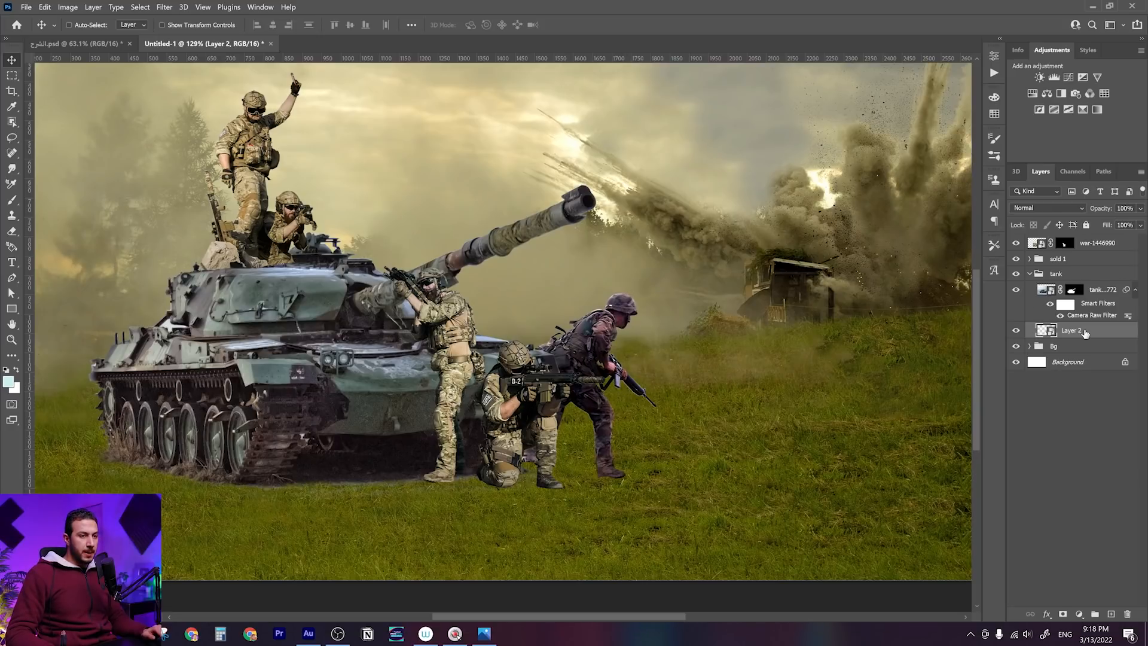
# Group Layer 2 as sold1 inside the tank group and put the war-1446990 layer into its own group named sold2
pyautogui.hotkey('ctrl', 'g')
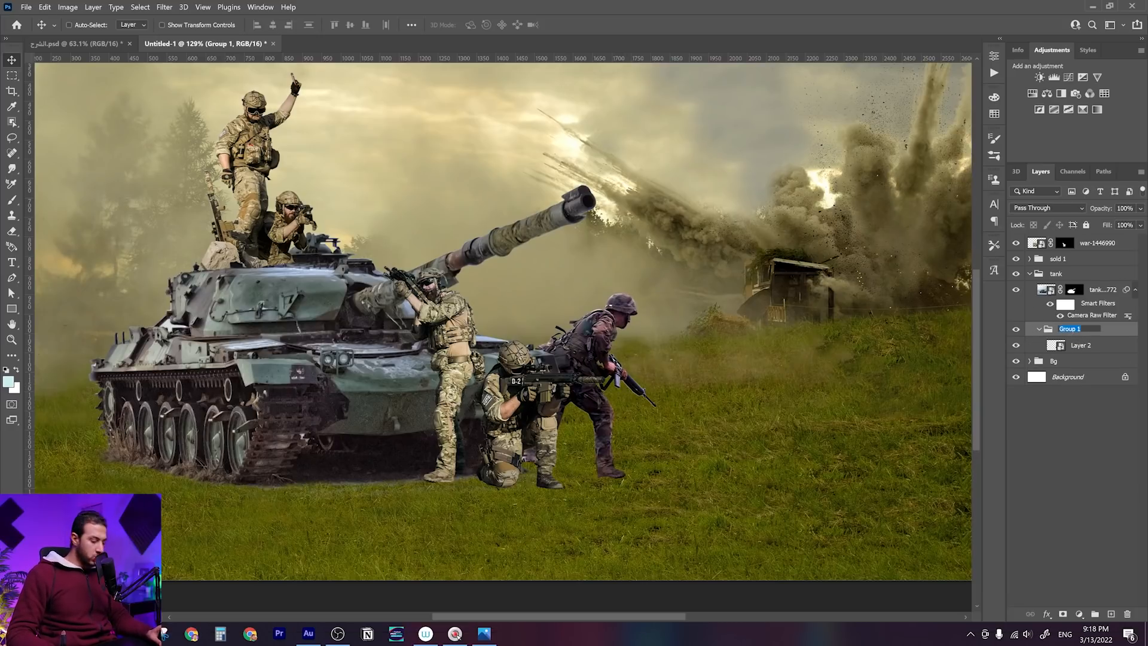
pyautogui.write('sold1')
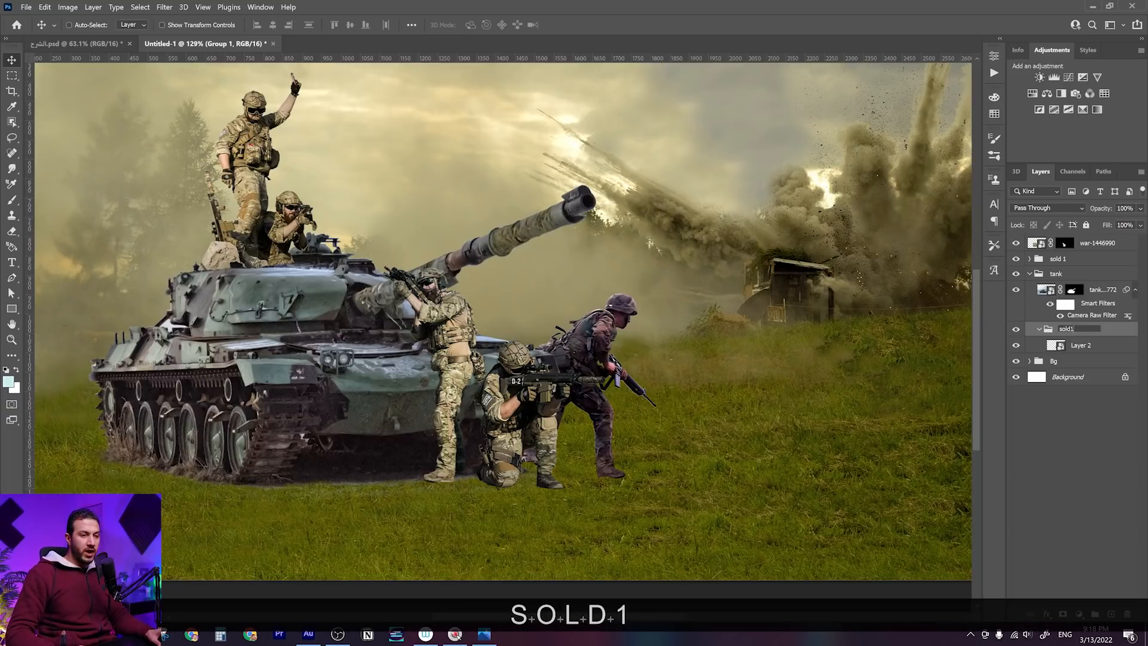
pyautogui.click(1087, 277)
pyautogui.click(1091, 243)
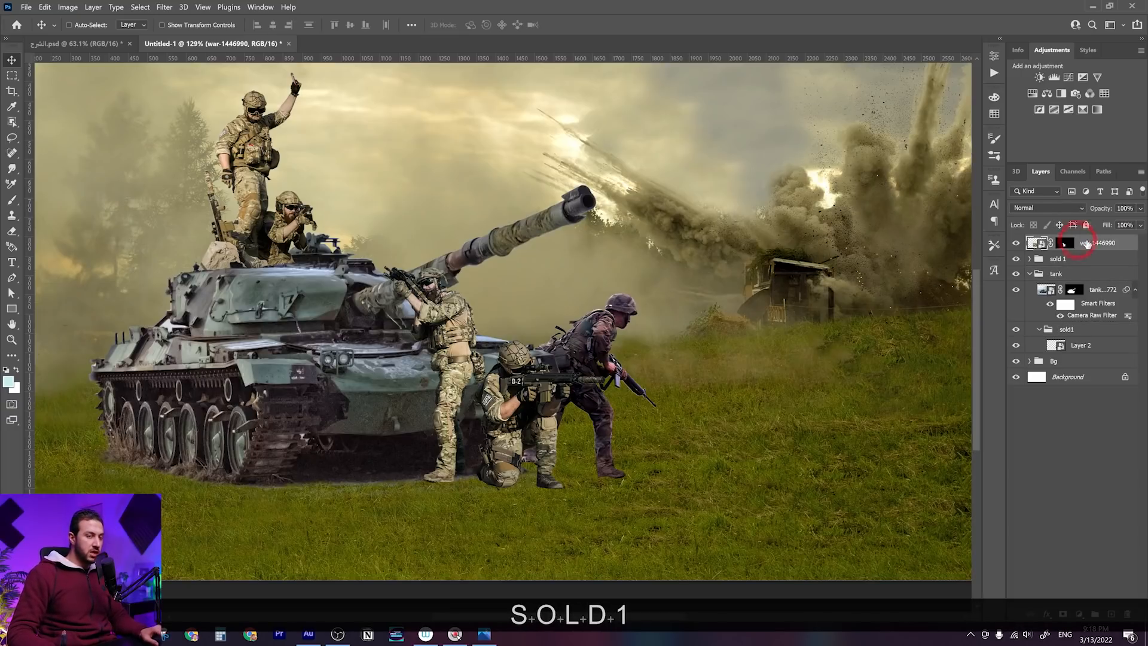
pyautogui.hotkey('ctrl', 'g')
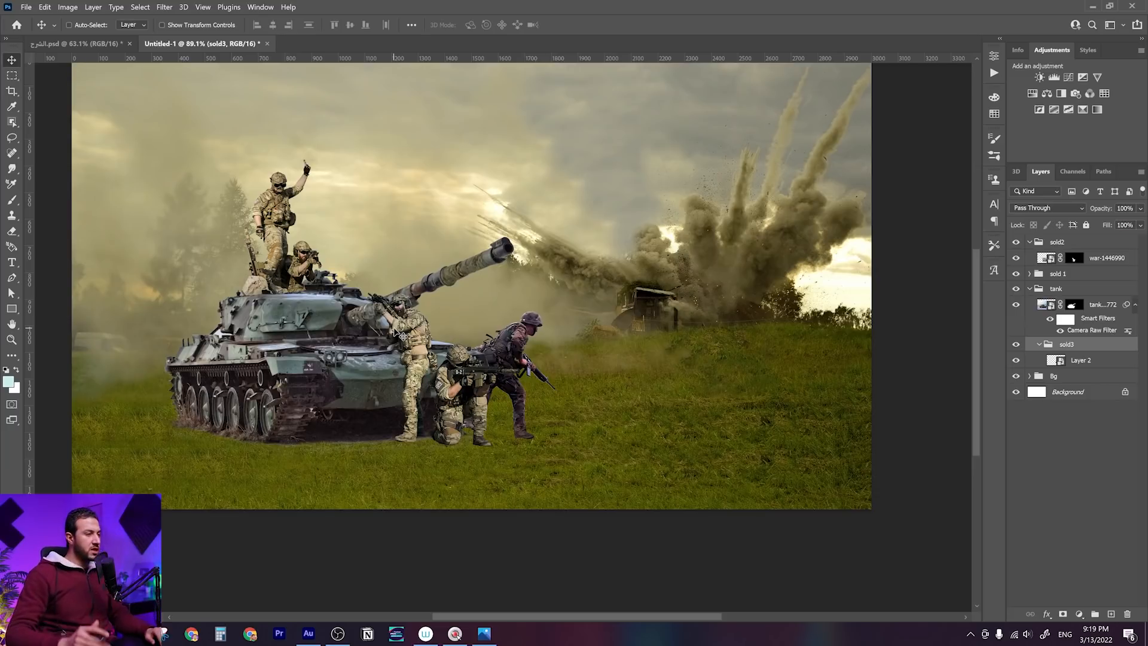
# Switch to File Explorer and preview the barbed wire image SeekPng.com_chain-link-fence-png_92573.png in the 119- war folder
pyautogui.press('alt')
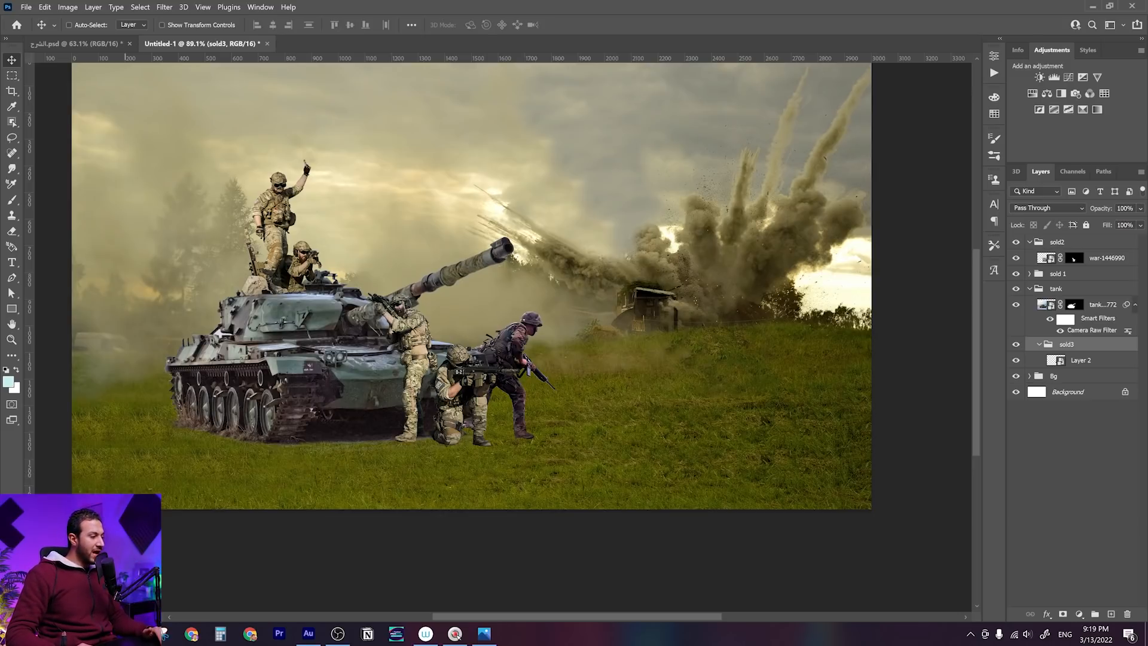
pyautogui.hotkey('alt', 'Tab')
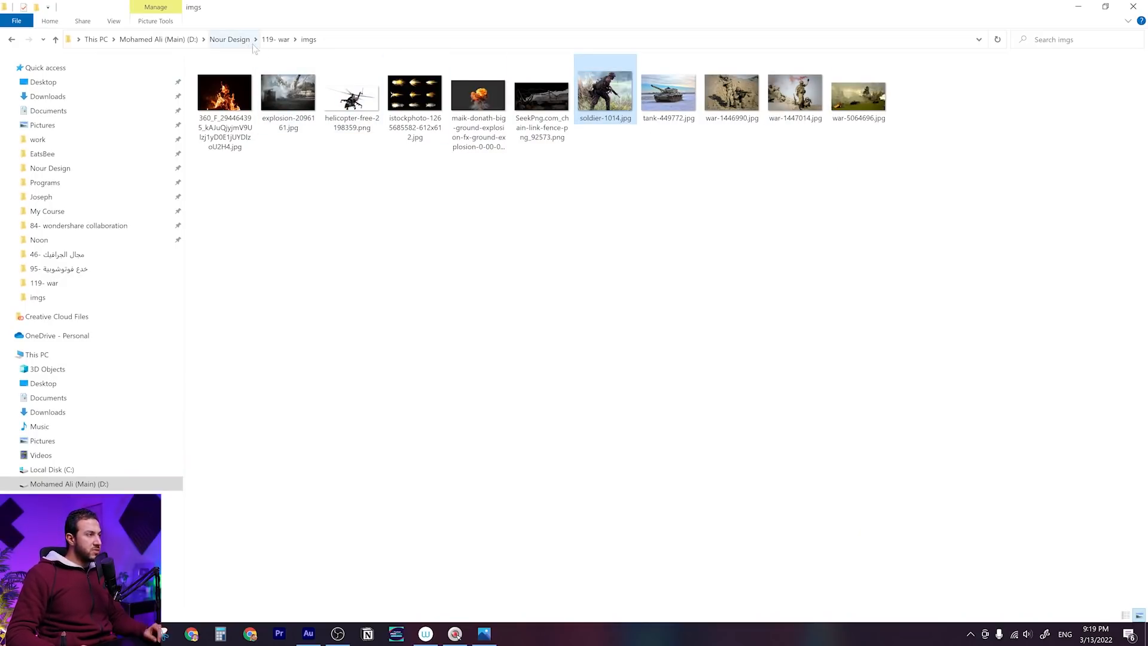
pyautogui.click(275, 39)
pyautogui.doubleClick(1024, 209)
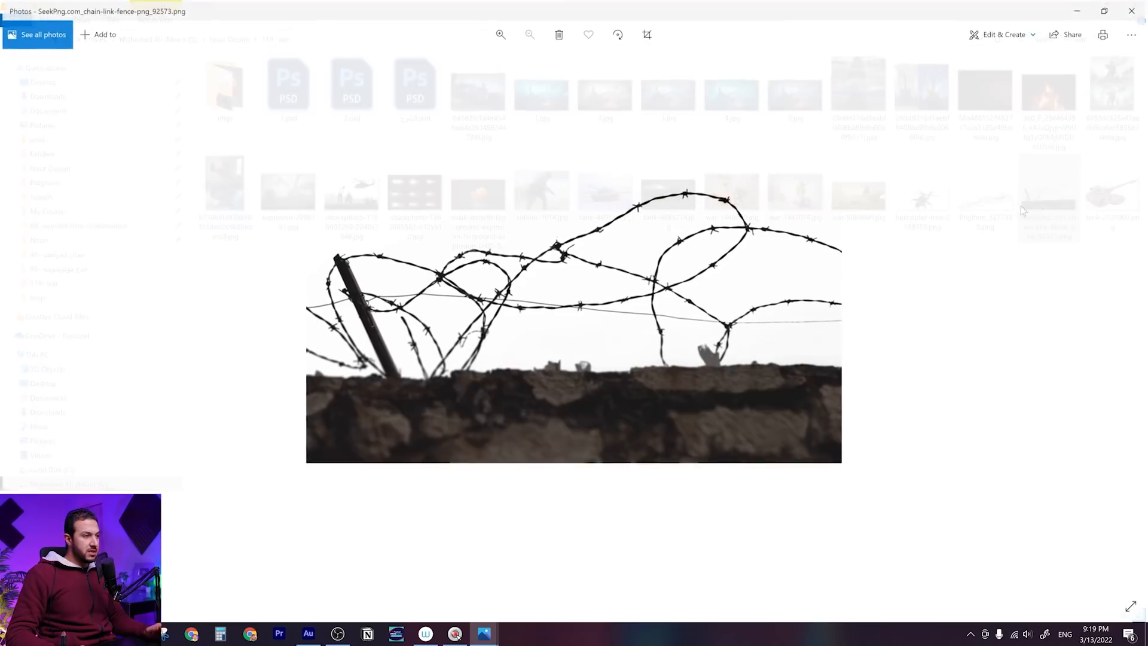
pyautogui.click(1132, 11)
# Place the barbed wire PNG into the Photoshop composite, enlarge it and position it in the scene's bottom-right corner
pyautogui.moveTo(1055, 218); pyautogui.dragTo(151, 522)
pyautogui.moveTo(163, 634); pyautogui.dragTo(748, 449)
pyautogui.moveTo(567, 327); pyautogui.dragTo(969, 568)
pyautogui.moveTo(805, 340)
pyautogui.mouseDown()
pyautogui.moveTo(833, 359)
pyautogui.moveTo(815, 329)
pyautogui.mouseUp()
pyautogui.moveTo(826, 428); pyautogui.dragTo(781, 409)
pyautogui.press('Return')
pyautogui.moveTo(607, 446); pyautogui.dragTo(716, 457)
pyautogui.moveTo(713, 449); pyautogui.dragTo(716, 456)
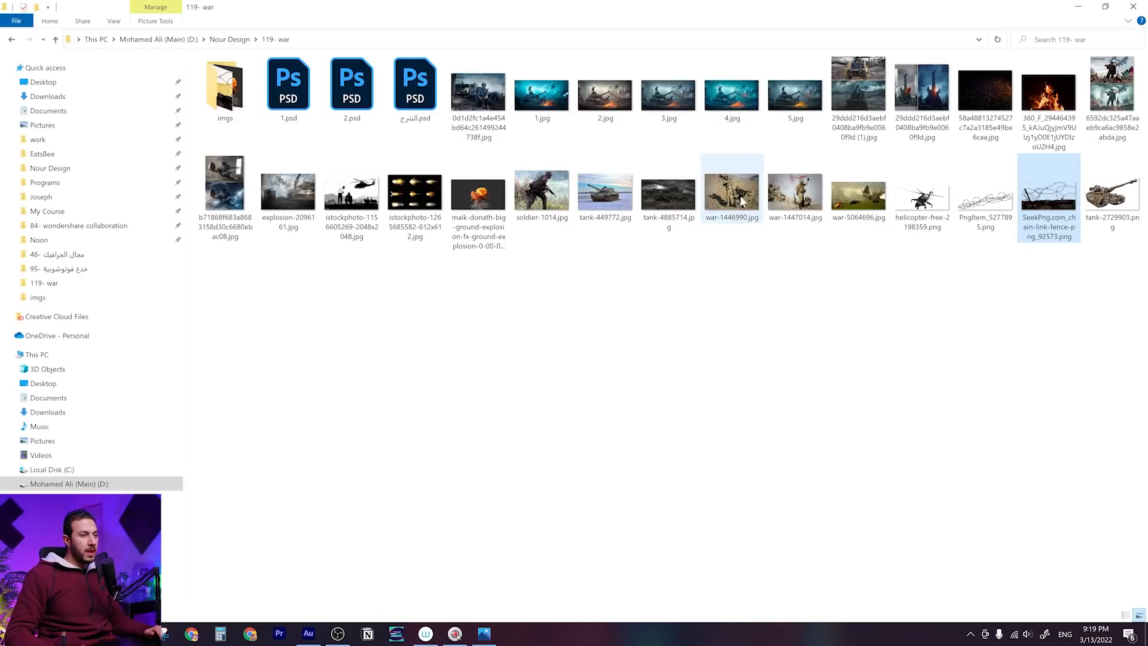
# Preview war-1447014.jpg and move its cut-out rocks into the bottom-left corner of the battlefield scene
pyautogui.doubleClick(741, 191)
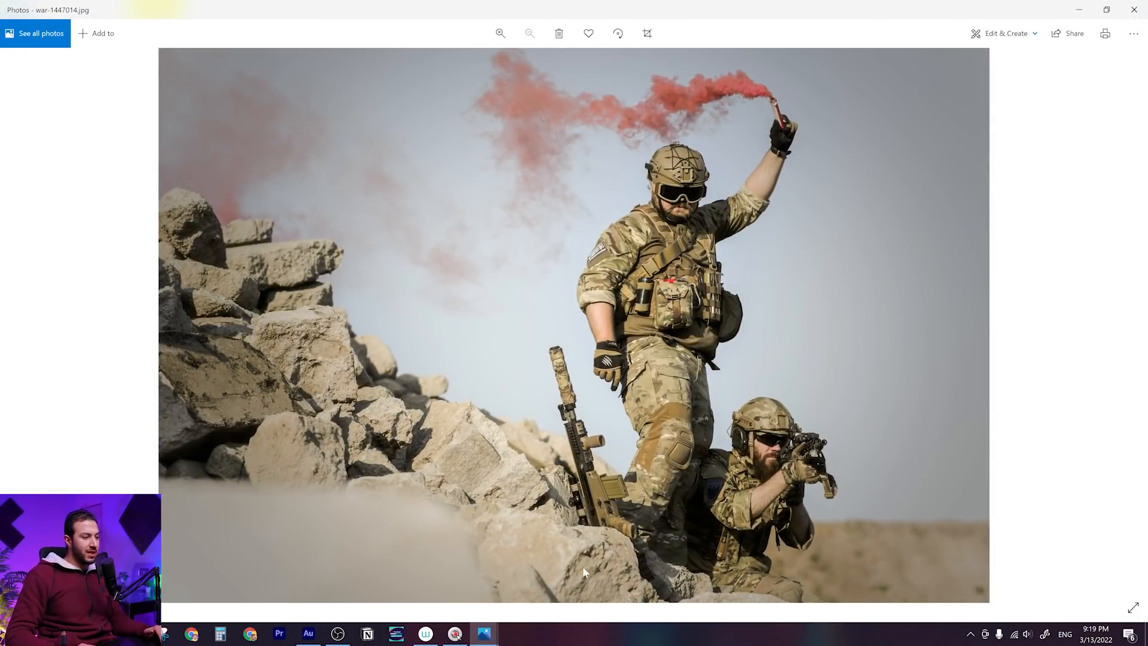
pyautogui.click(1135, 9)
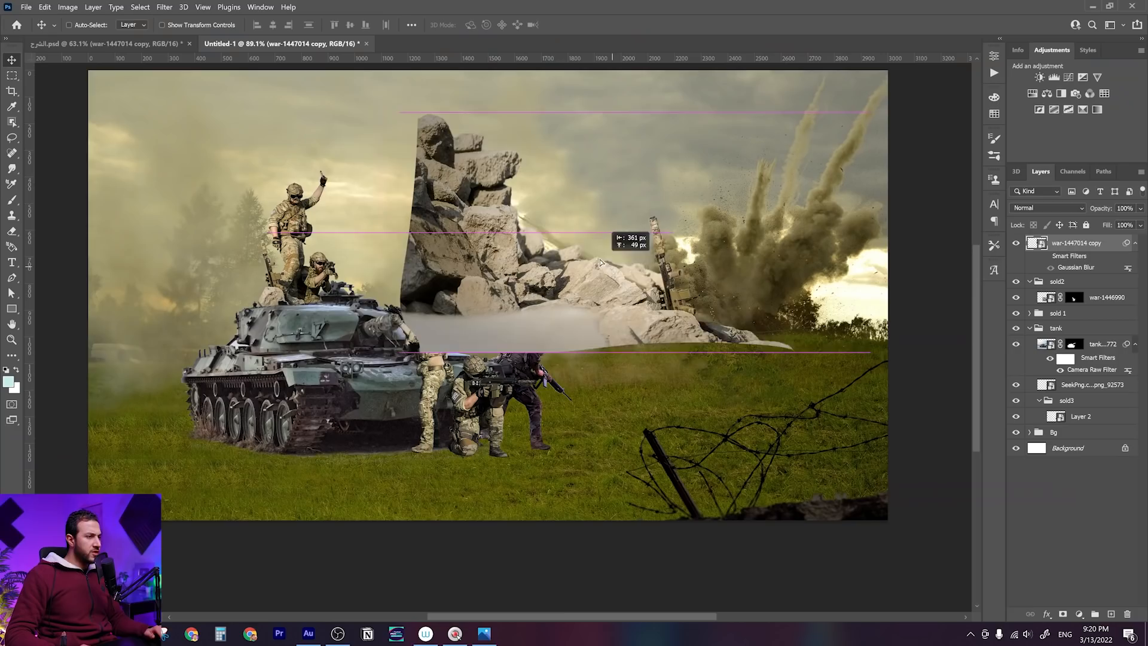
pyautogui.moveTo(601, 262); pyautogui.dragTo(304, 450)
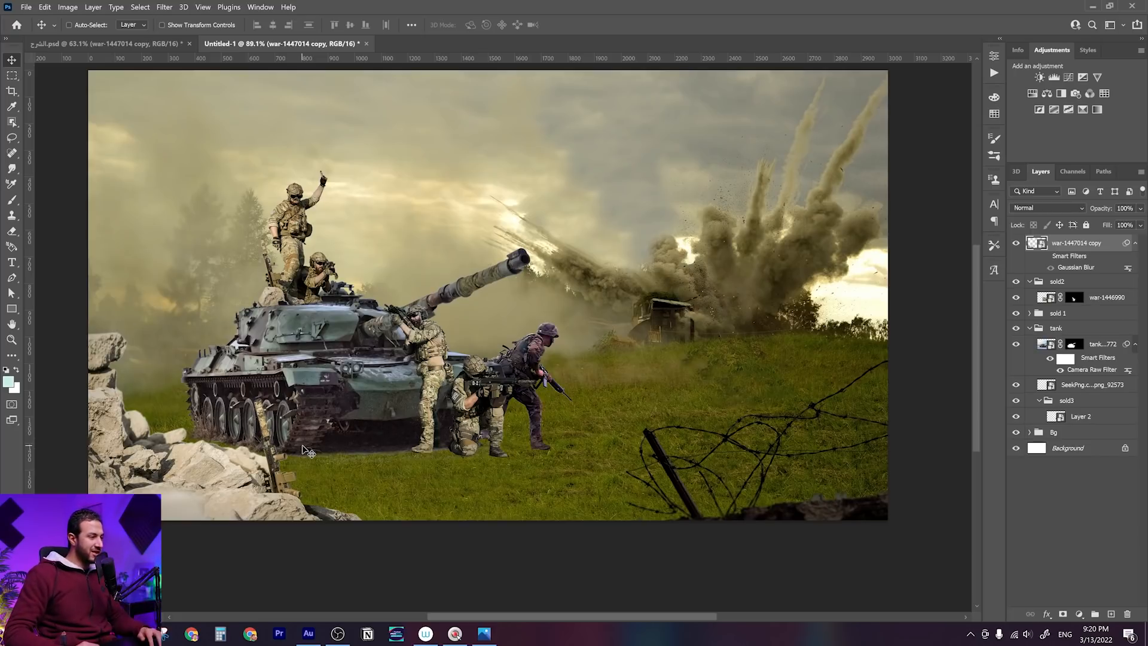
# Open explosion-2096161.jpg from the imgs folder and examine the soldiers and barricade behind the smoke up close
pyautogui.hotkey('alt', 'Tab')
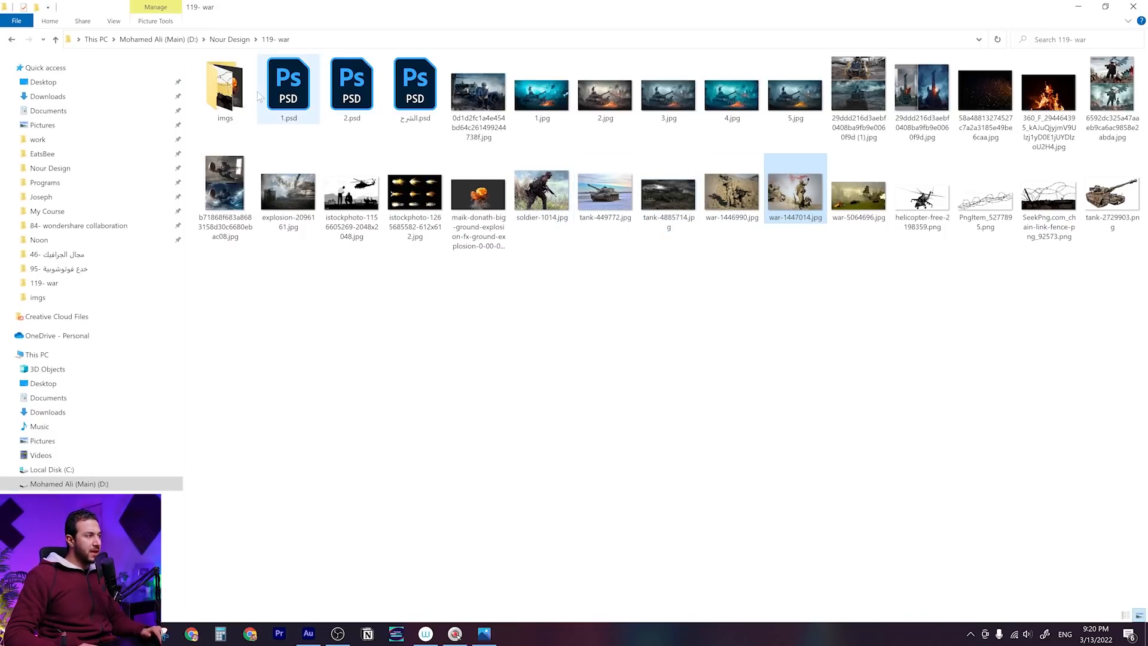
pyautogui.doubleClick(239, 95)
pyautogui.doubleClick(287, 95)
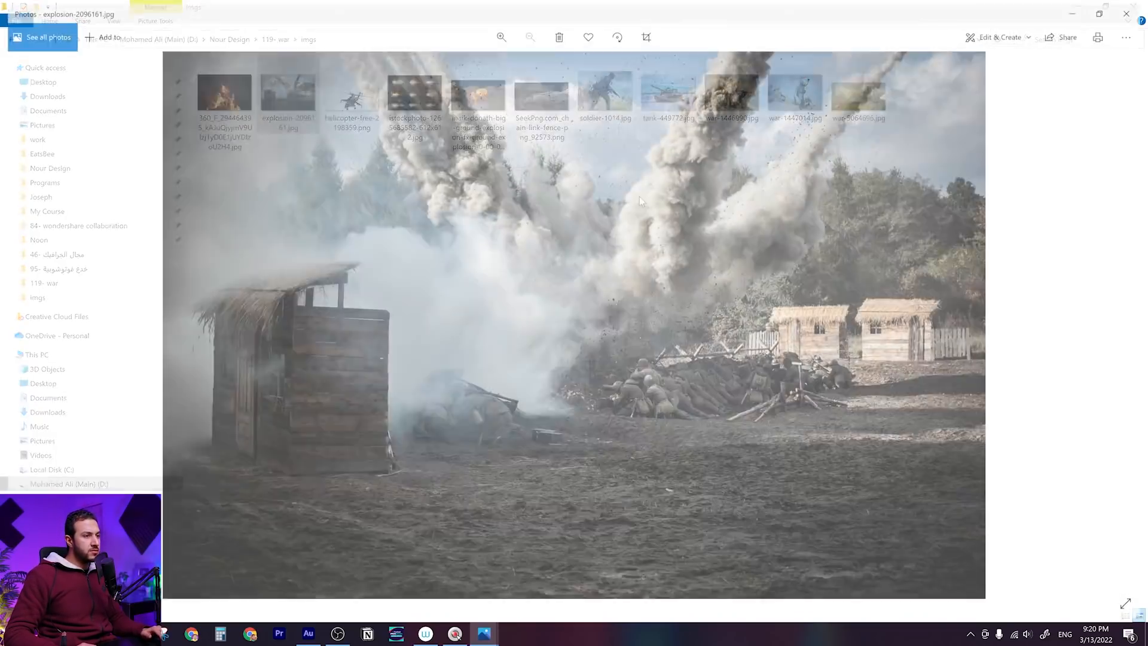
pyautogui.scroll(3, 828, 423)
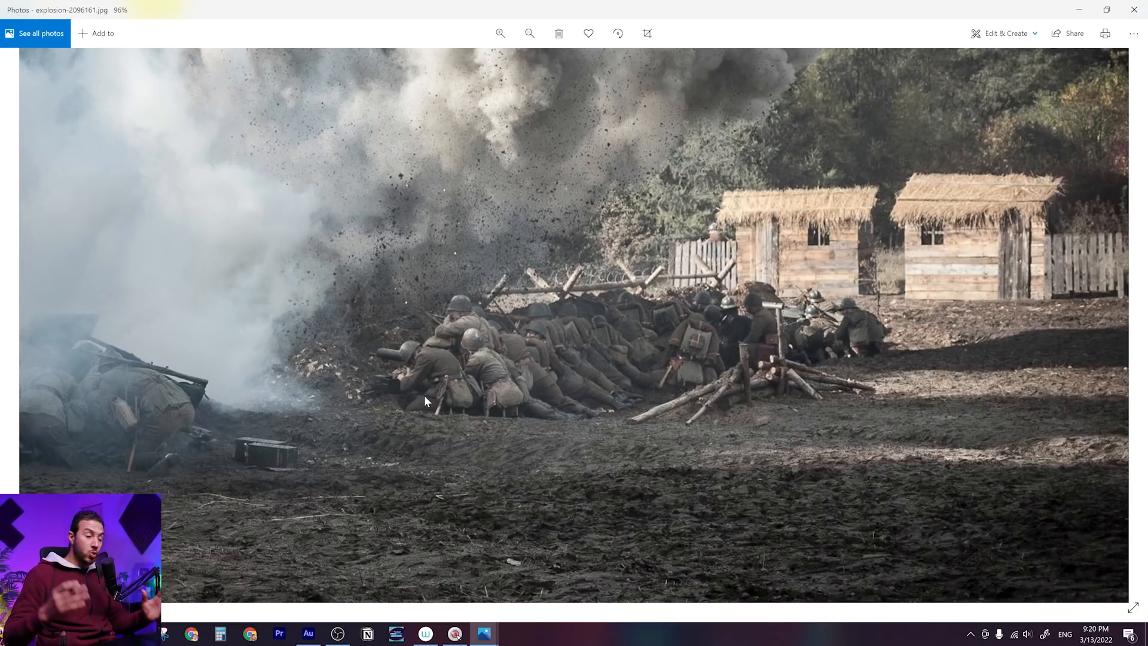
pyautogui.click(1080, 9)
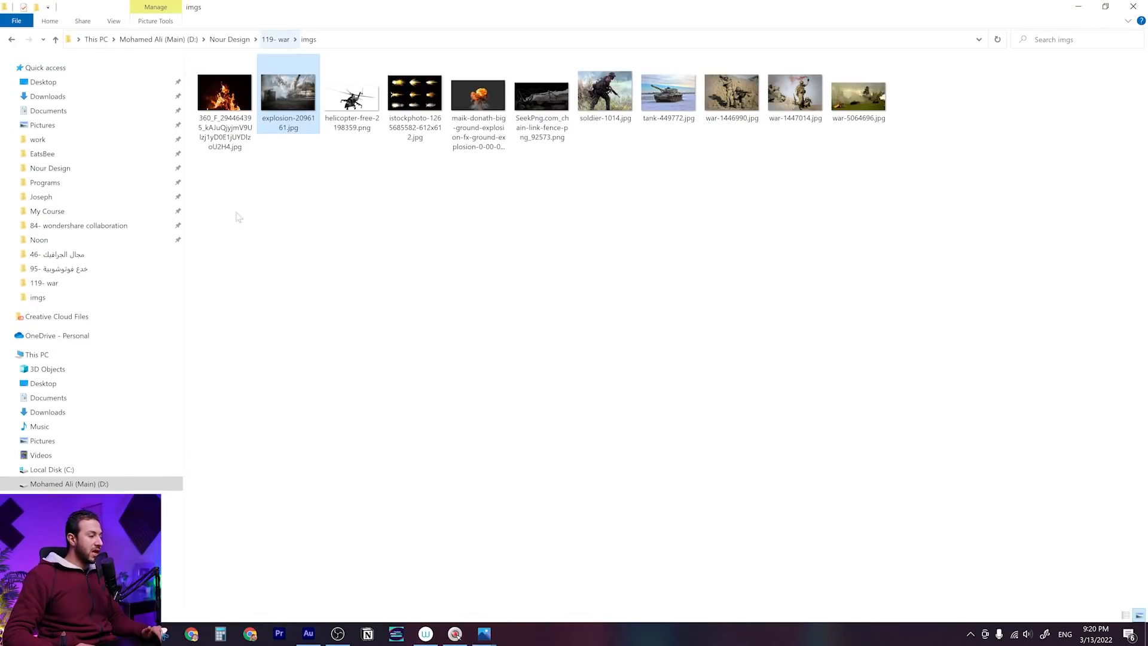
# Switch to Photoshop and copy the cut-out trench soldiers from the reference PSD's people right group into the Untitled-1 composite
pyautogui.click(133, 634)
pyautogui.click(118, 45)
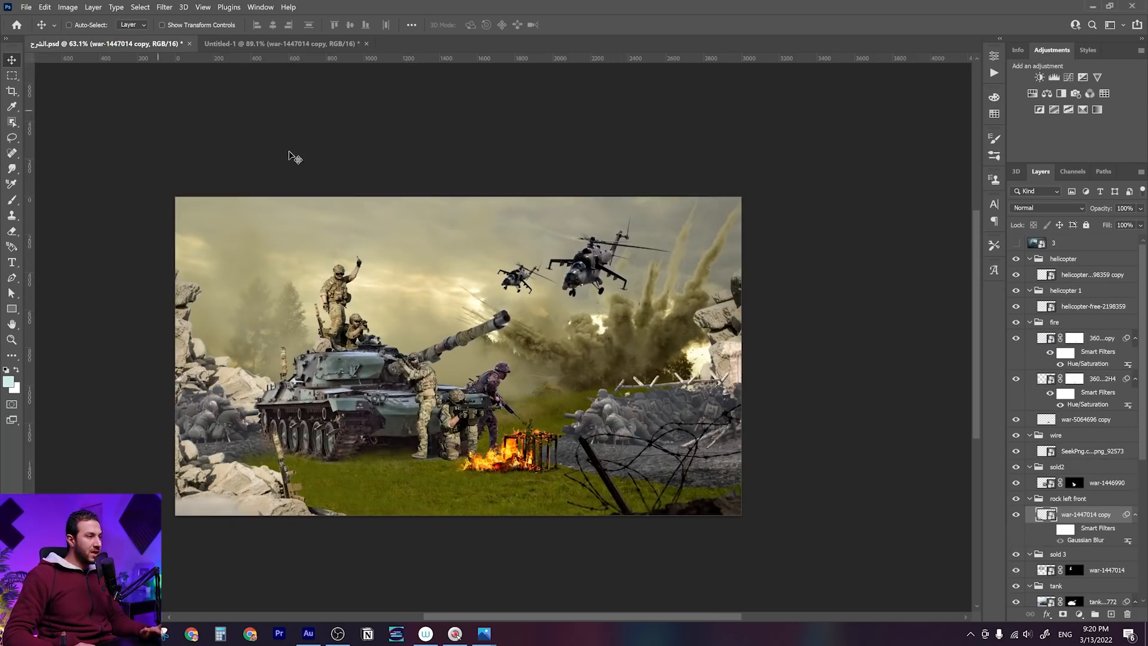
pyautogui.rightClick(660, 424)
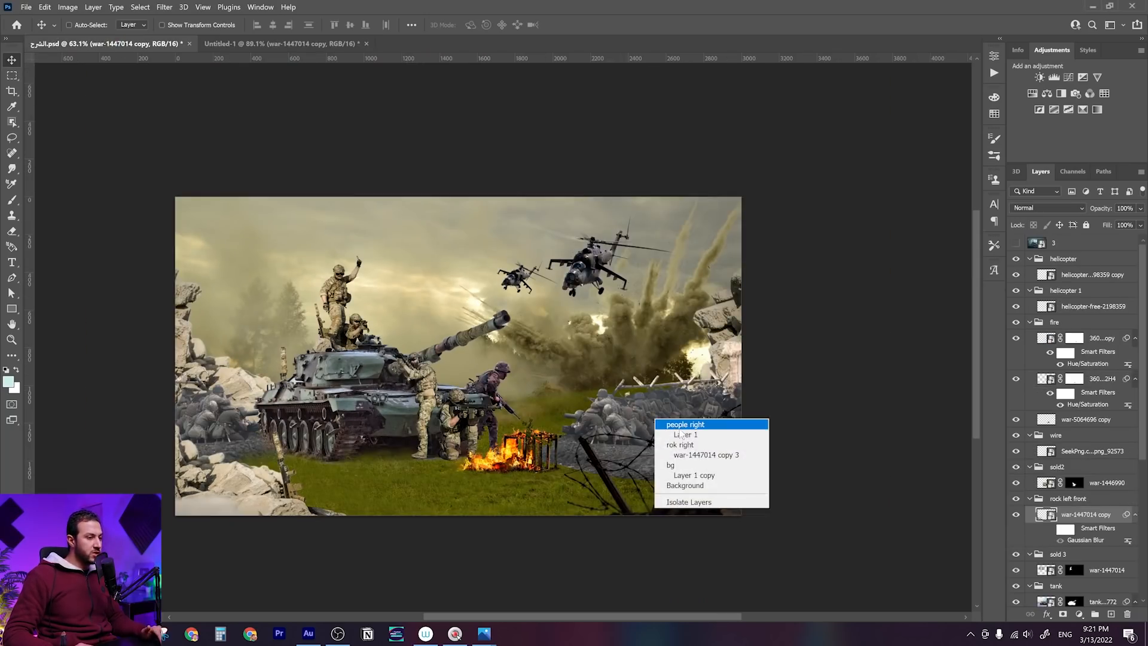
pyautogui.moveTo(733, 394); pyautogui.dragTo(657, 376)
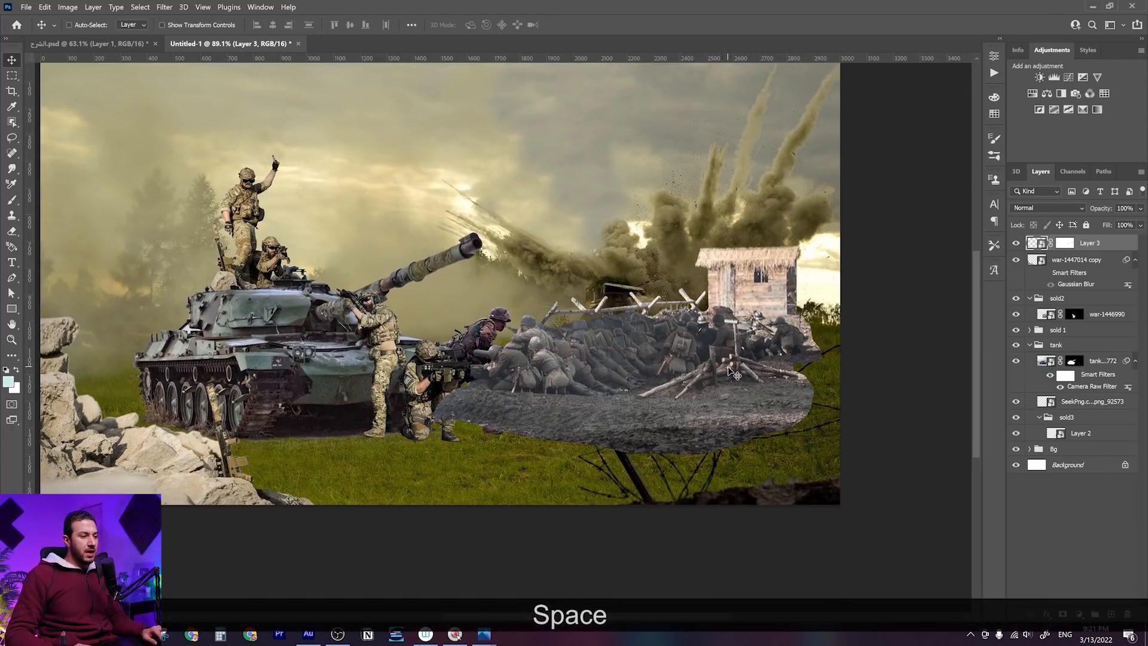
# Position the trench soldiers on the grass behind the barbed wire and reorder their layer below Layer 2 in the sold3 group
pyautogui.scroll(4, 658, 373)
pyautogui.moveTo(579, 362); pyautogui.dragTo(633, 368)
pyautogui.moveTo(493, 341); pyautogui.dragTo(584, 378)
pyautogui.moveTo(727, 417); pyautogui.dragTo(635, 395)
pyautogui.scroll(-3, 635, 423)
pyautogui.scroll(2, 635, 423)
pyautogui.moveTo(1105, 250); pyautogui.dragTo(1101, 432)
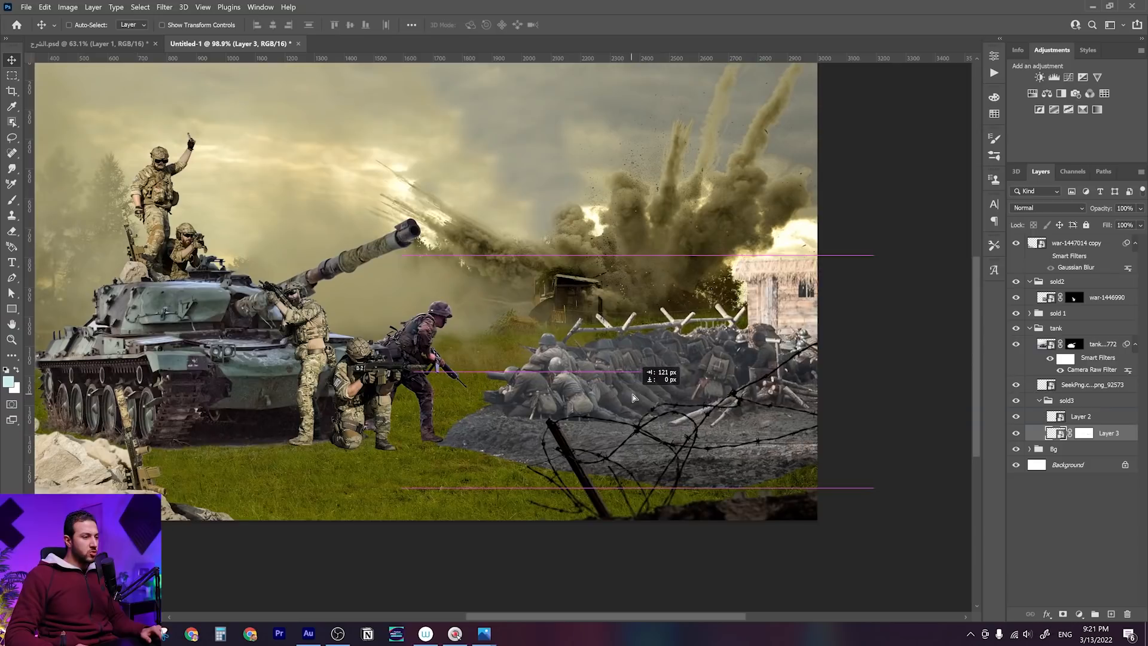
# Duplicate the trench soldiers, flip the copy horizontally and place it beside the tank's rear, behind the foreground rocks
pyautogui.moveTo(634, 398); pyautogui.dragTo(583, 383)
pyautogui.scroll(-5, 635, 389)
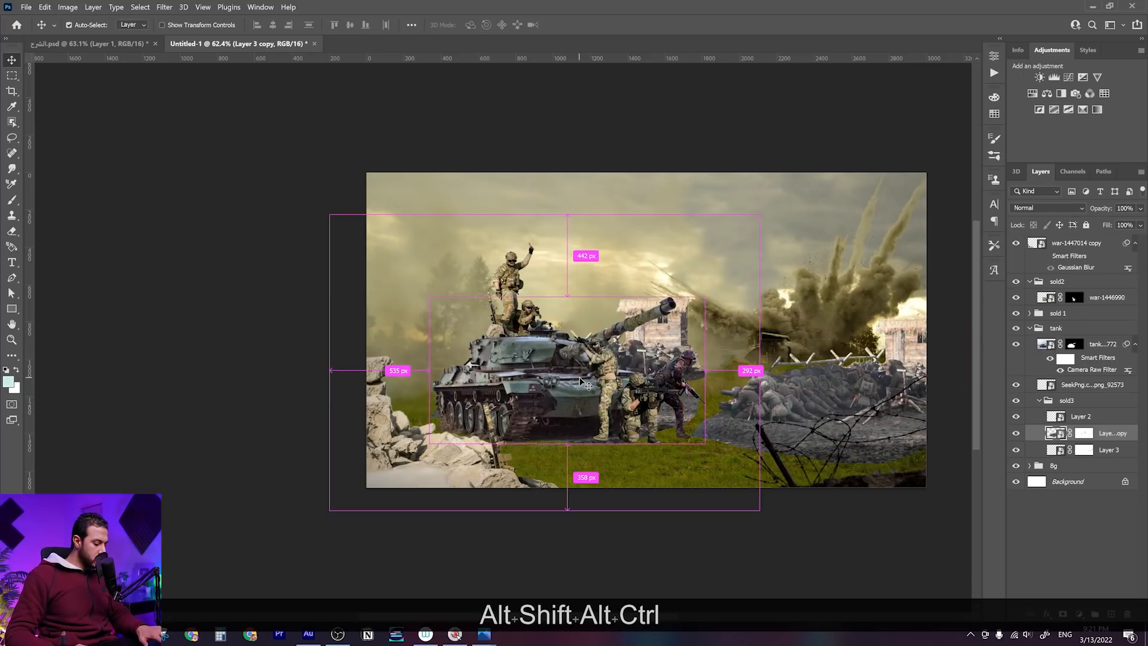
pyautogui.hotkey('ctrl', 't')
pyautogui.rightClick(580, 381)
pyautogui.click(613, 361)
pyautogui.moveTo(674, 405); pyautogui.dragTo(448, 415)
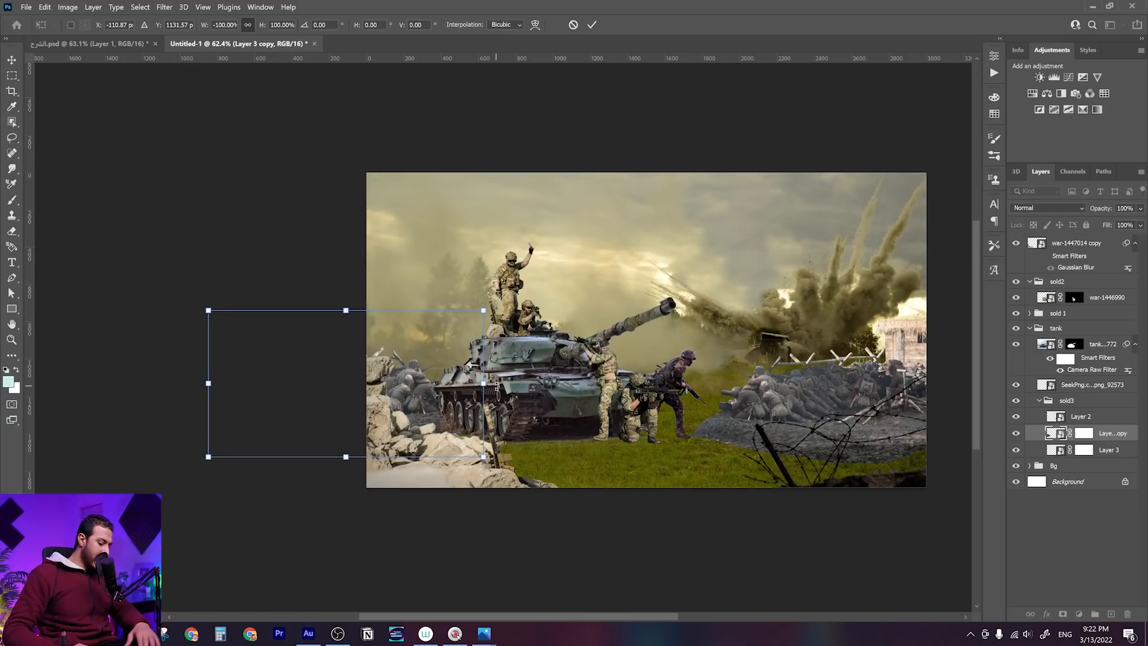
pyautogui.press('Return')
# Select the tank group together with the sold2, sold 1 and sold3 groups
pyautogui.rightClick(542, 369)
pyautogui.click(553, 374)
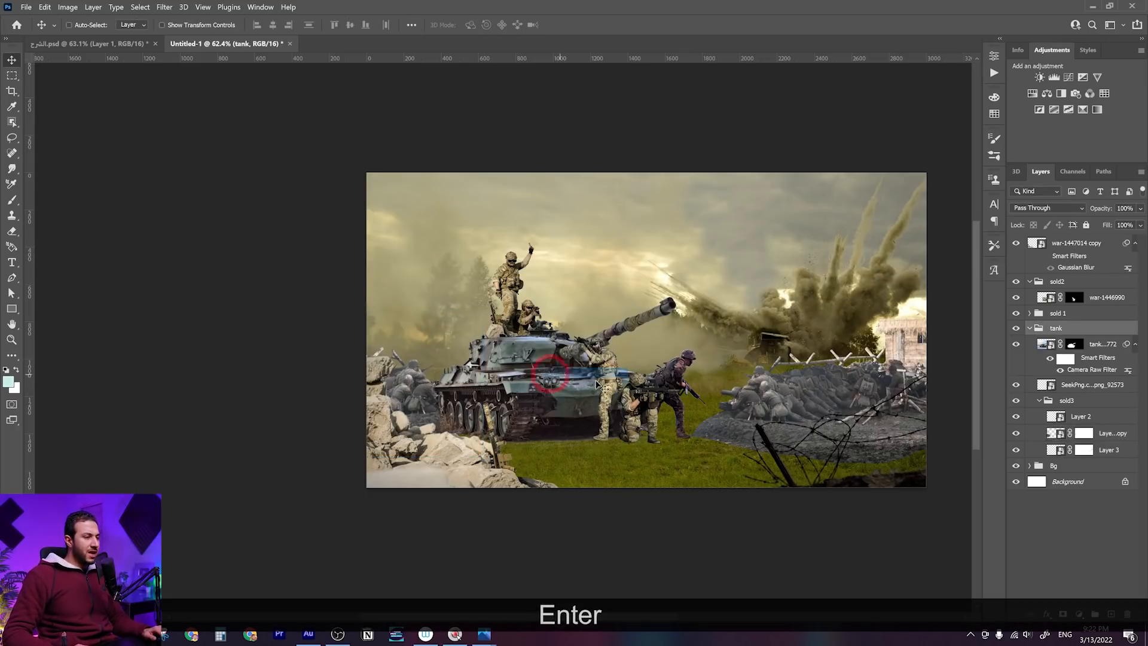
pyautogui.keyDown('shift'); pyautogui.rightClick(639, 392); pyautogui.keyUp('shift')
pyautogui.keyDown('shift'); pyautogui.click(663, 396); pyautogui.keyUp('shift')
pyautogui.keyDown('shift'); pyautogui.rightClick(660, 390); pyautogui.keyUp('shift')
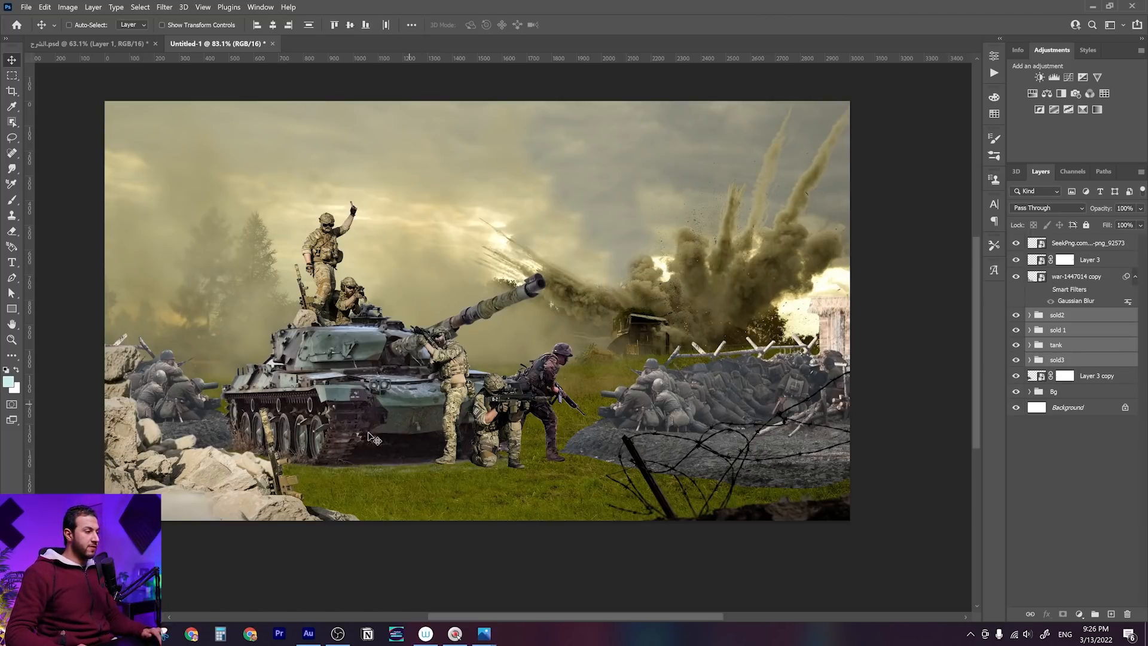
# Duplicate the war-1447014 foreground rocks and place the copy behind the flipped trench soldiers, below Layer 3 copy in the layer order
pyautogui.rightClick(227, 491)
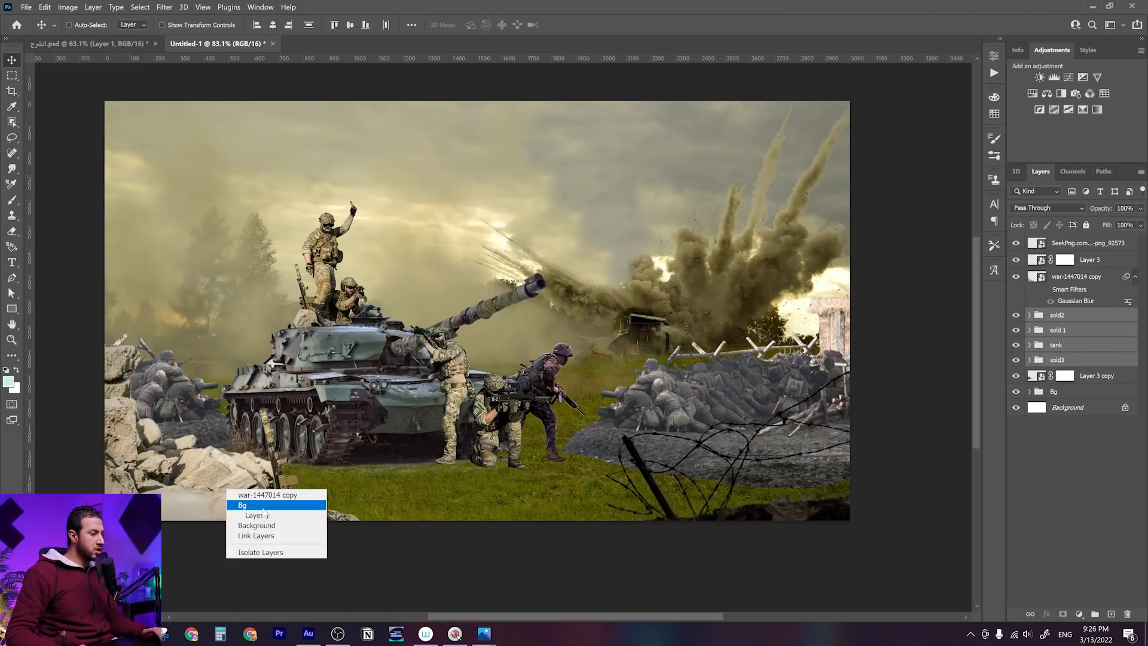
pyautogui.click(263, 495)
pyautogui.click(1016, 277)
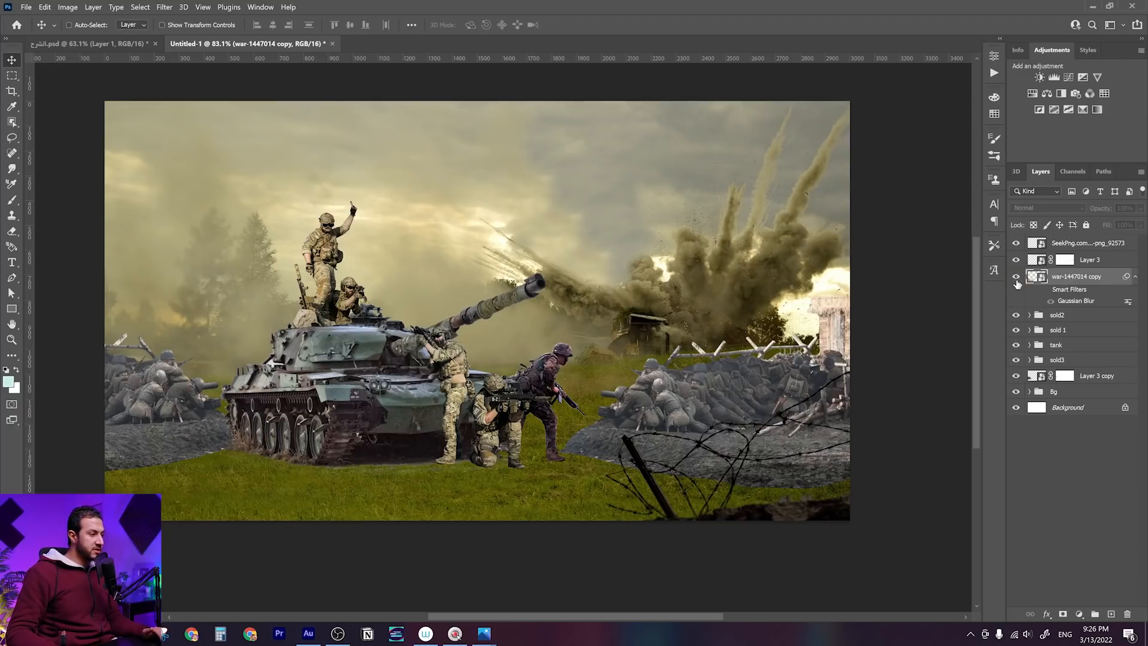
pyautogui.moveTo(194, 517); pyautogui.dragTo(218, 409)
pyautogui.moveTo(1109, 277); pyautogui.dragTo(1111, 421)
pyautogui.moveTo(258, 334); pyautogui.dragTo(263, 359)
pyautogui.press('ctrl')
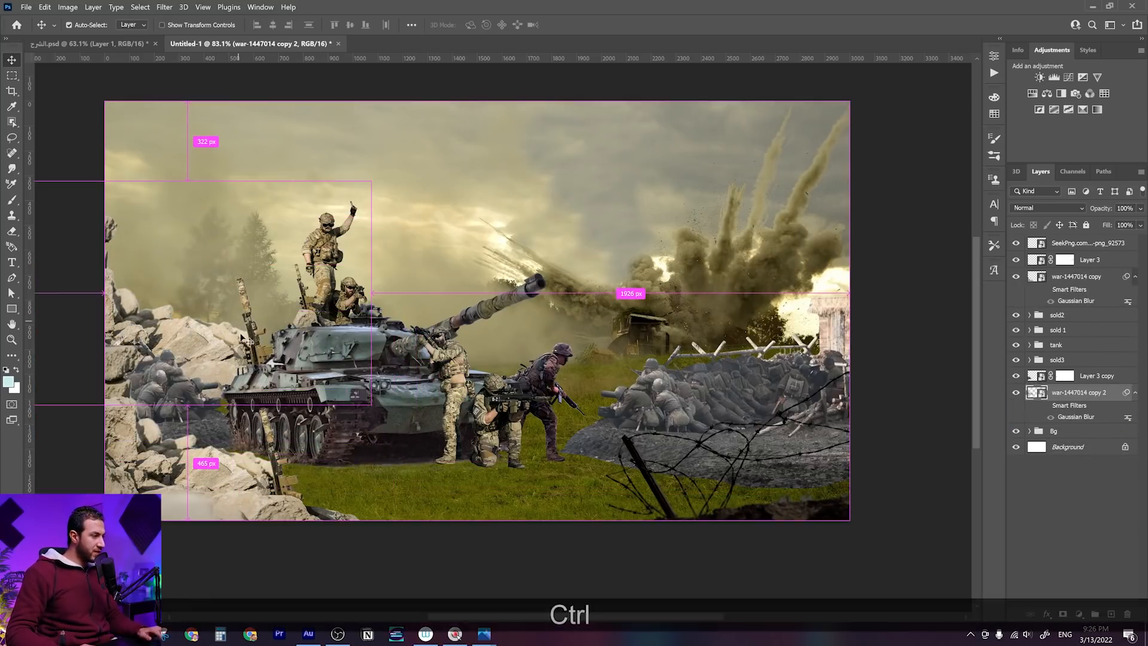
# Enlarge the duplicated rocks and position them as a tall ruin along the scene's left edge
pyautogui.hotkey('ctrl', 't')
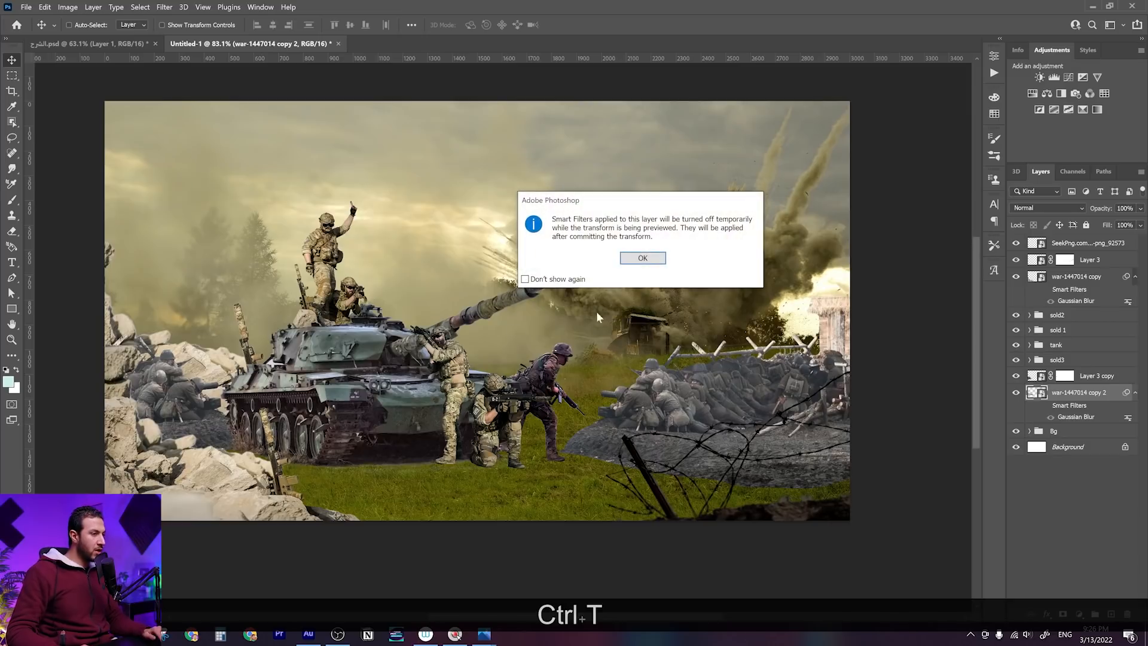
pyautogui.click(651, 262)
pyautogui.moveTo(469, 376); pyautogui.dragTo(463, 406)
pyautogui.moveTo(368, 341); pyautogui.dragTo(459, 348)
pyautogui.moveTo(392, 388); pyautogui.dragTo(393, 396)
pyautogui.press('Return')
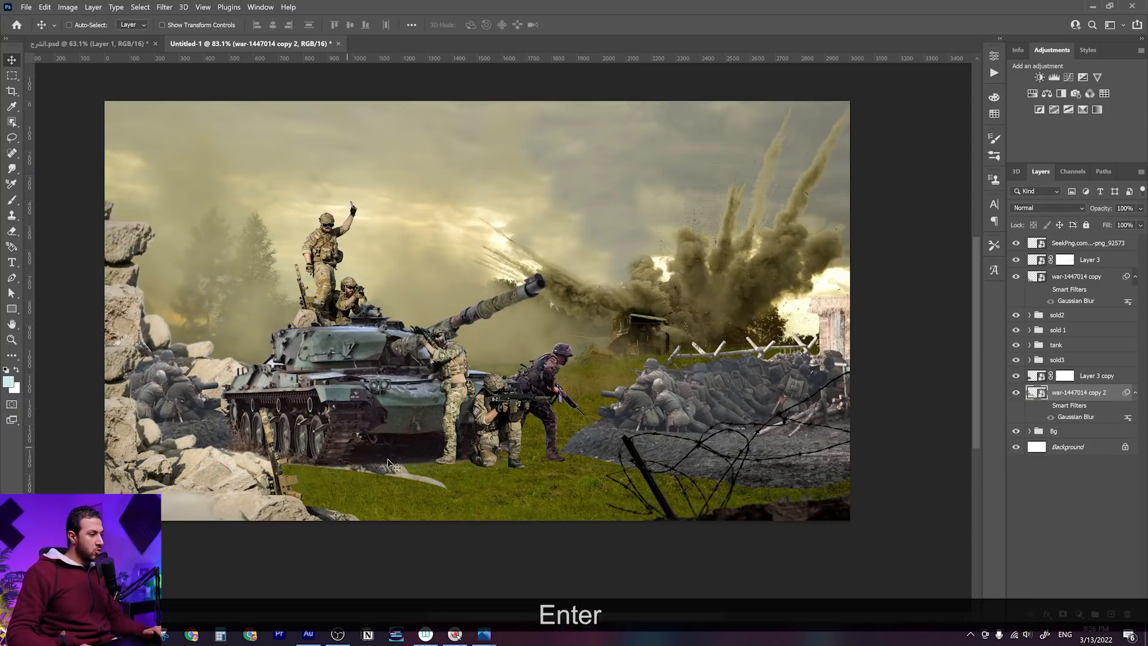
# Add a layer mask to the rock copy and hide the stray strip beneath the tank with a 228 px Hard Round brush
pyautogui.click(1063, 616)
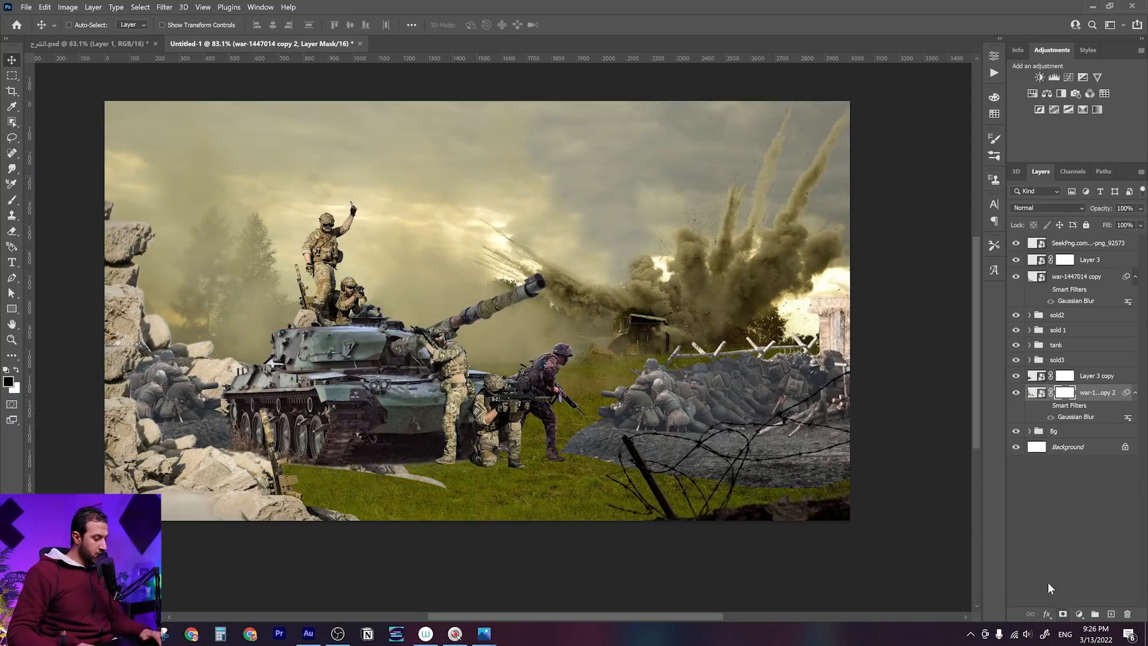
pyautogui.press('b')
pyautogui.rightClick(481, 489)
pyautogui.doubleClick(576, 479)
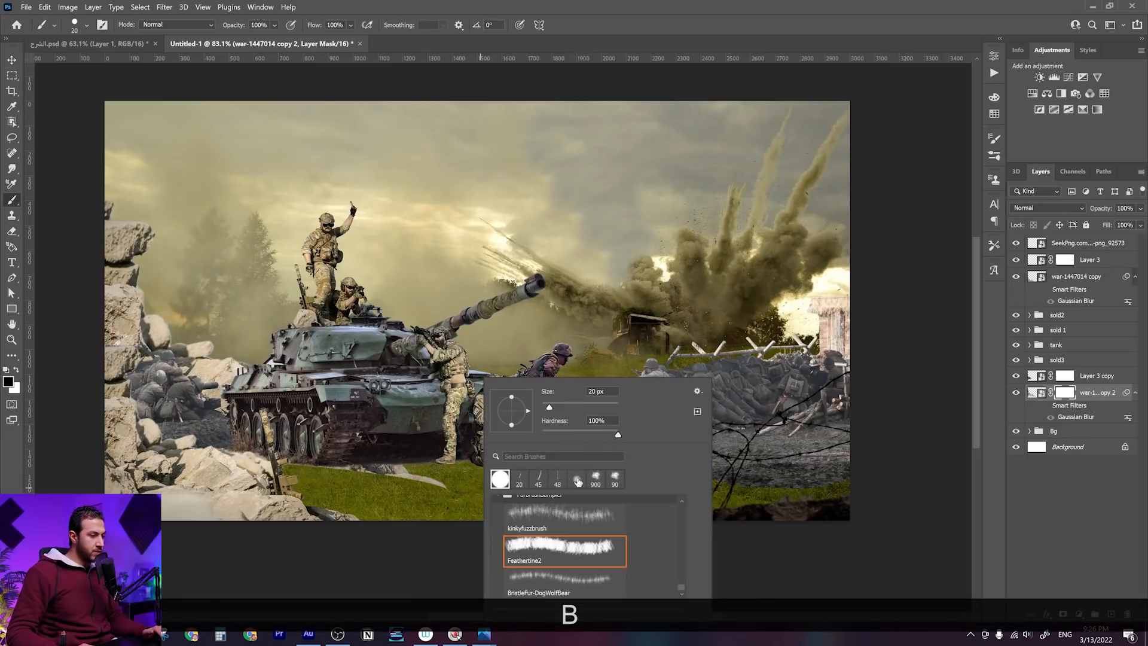
pyautogui.rightClick(500, 473)
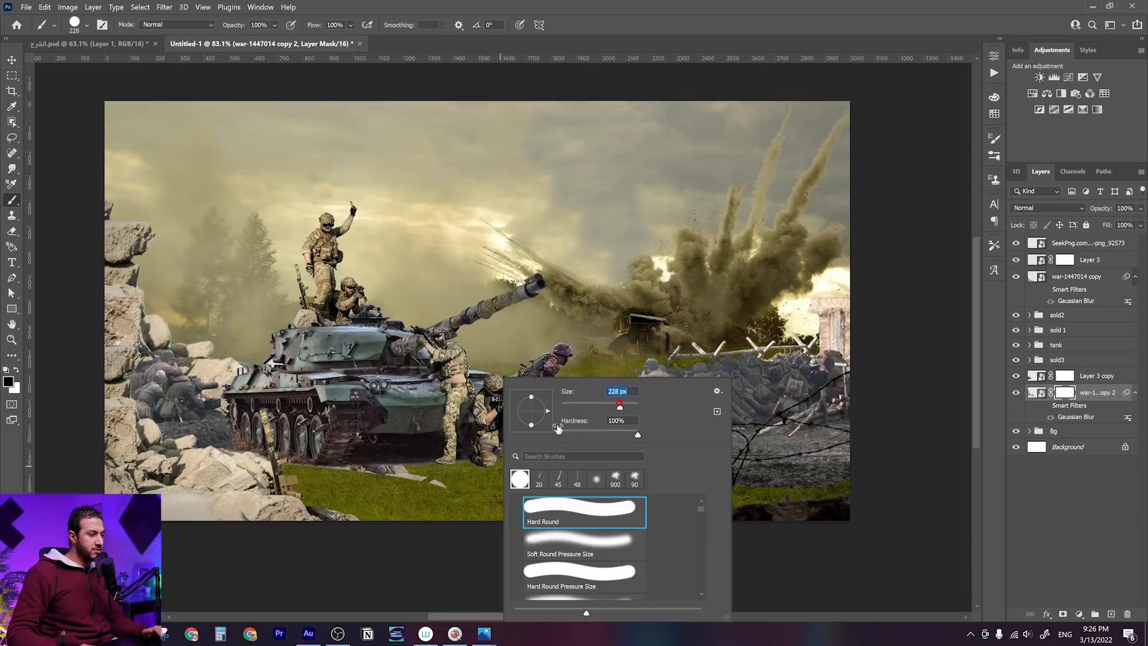
pyautogui.click(407, 484)
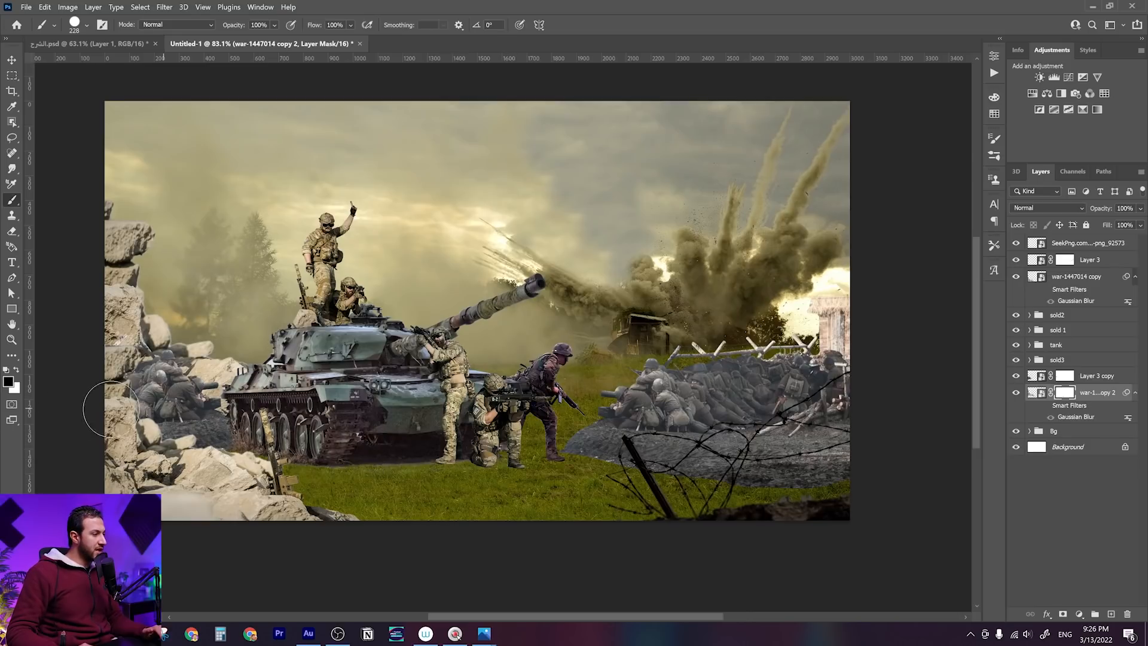
pyautogui.press('x')
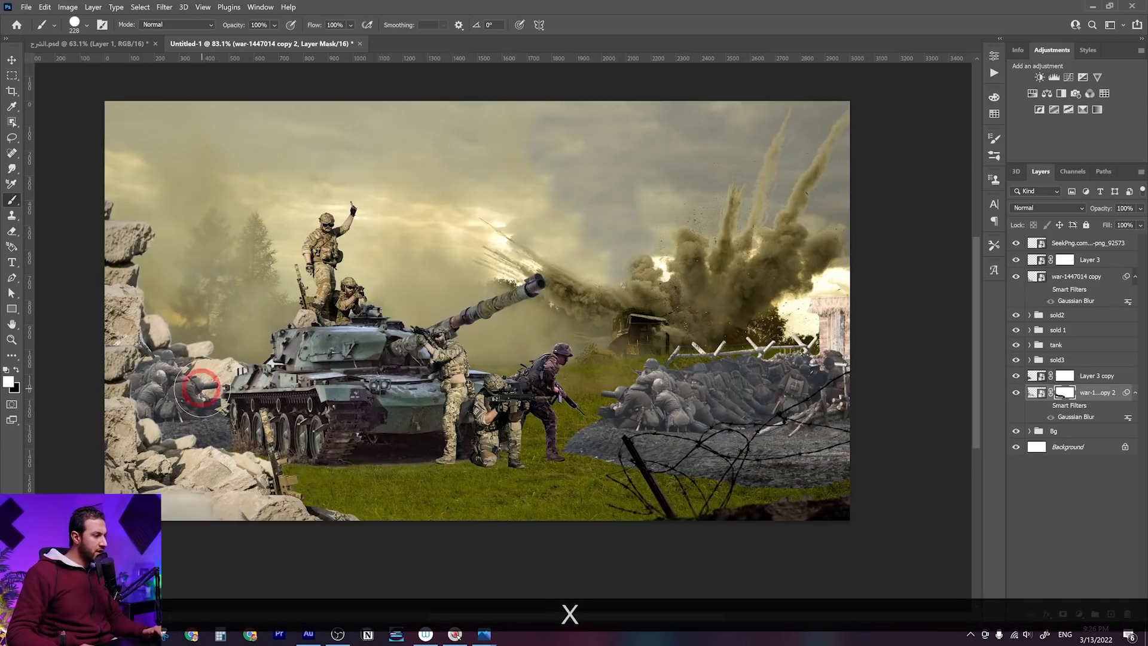
# Duplicate the masked rock ruin towards the right side of the scene and flip the copy horizontally
pyautogui.press('v')
pyautogui.moveTo(252, 429); pyautogui.dragTo(720, 404)
pyautogui.hotkey('ctrl', 't')
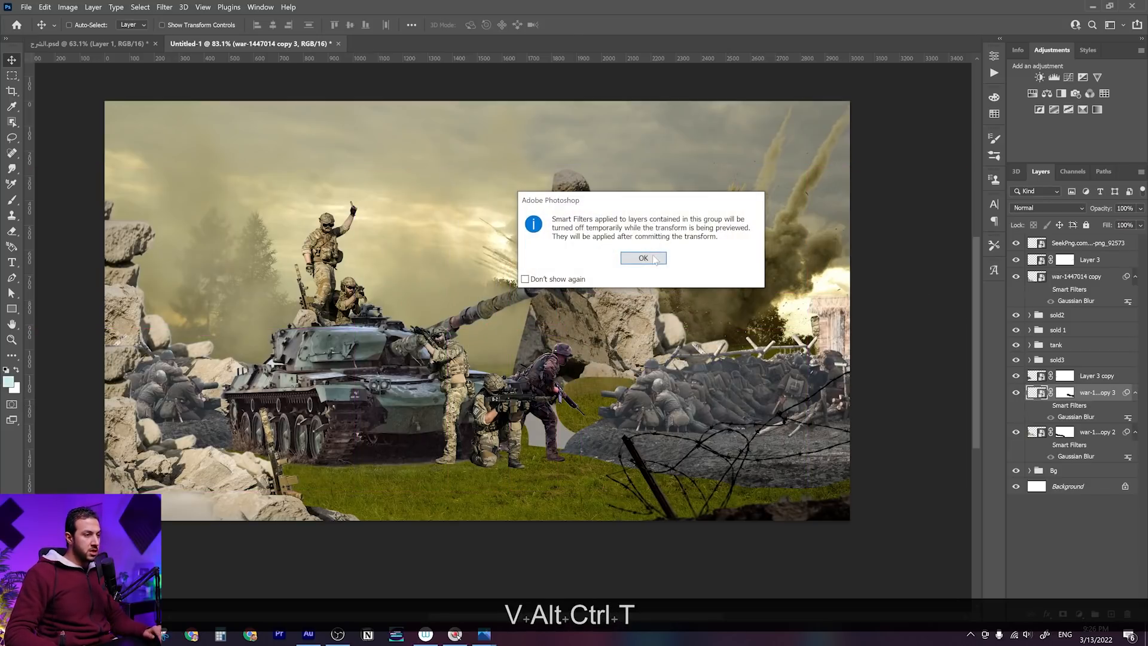
pyautogui.click(643, 258)
pyautogui.rightClick(654, 261)
pyautogui.click(714, 501)
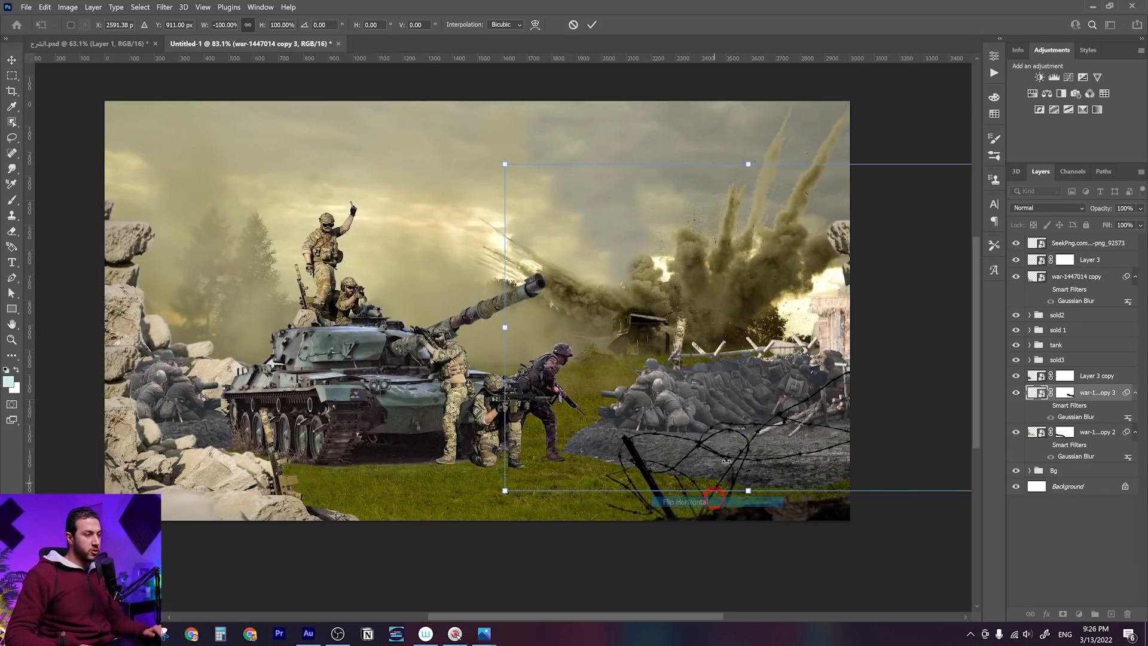
# Adjust the flipped rocks' angle and position so they stand along the right edge behind the trench soldiers
pyautogui.moveTo(838, 368); pyautogui.dragTo(766, 356)
pyautogui.moveTo(952, 356); pyautogui.dragTo(832, 363)
pyautogui.moveTo(933, 321); pyautogui.dragTo(934, 347)
pyautogui.moveTo(778, 353); pyautogui.dragTo(831, 353)
pyautogui.press('Return')
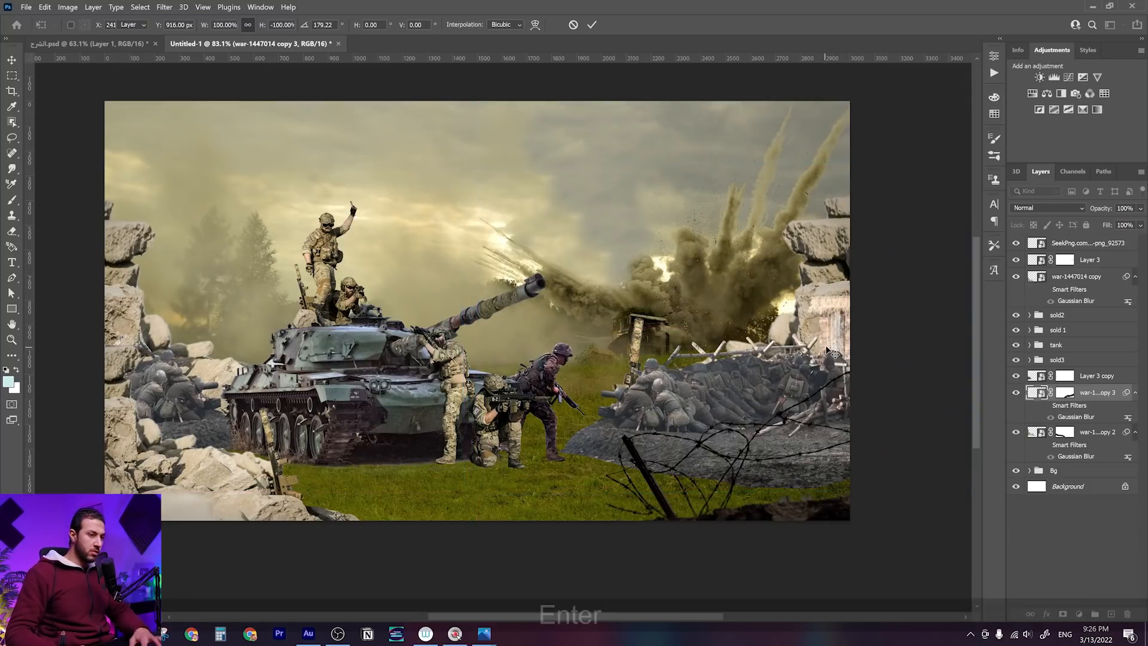
# Paint black on the right rock copy's layer mask to hide the post in front of the hut and the leftover edges
pyautogui.click(1066, 393)
pyautogui.press('b')
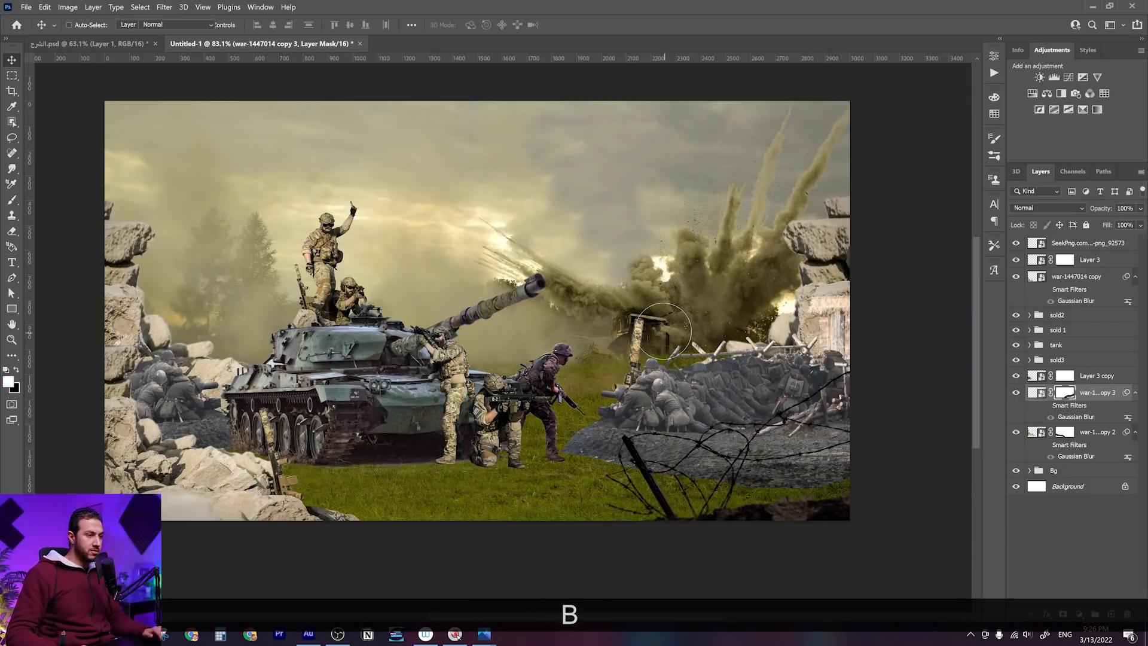
pyautogui.press('x')
pyautogui.moveTo(646, 320); pyautogui.dragTo(622, 372)
pyautogui.moveTo(655, 363); pyautogui.dragTo(638, 362)
pyautogui.moveTo(538, 402); pyautogui.dragTo(557, 417)
pyautogui.scroll(-3, 584, 419)
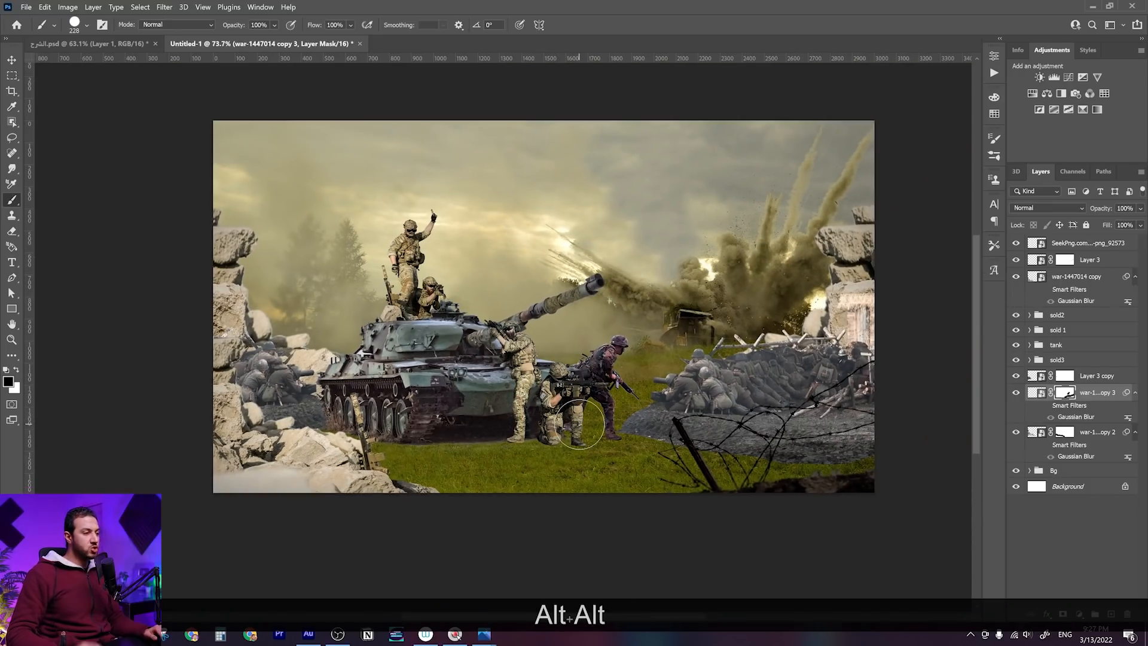
pyautogui.scroll(1, 641, 197)
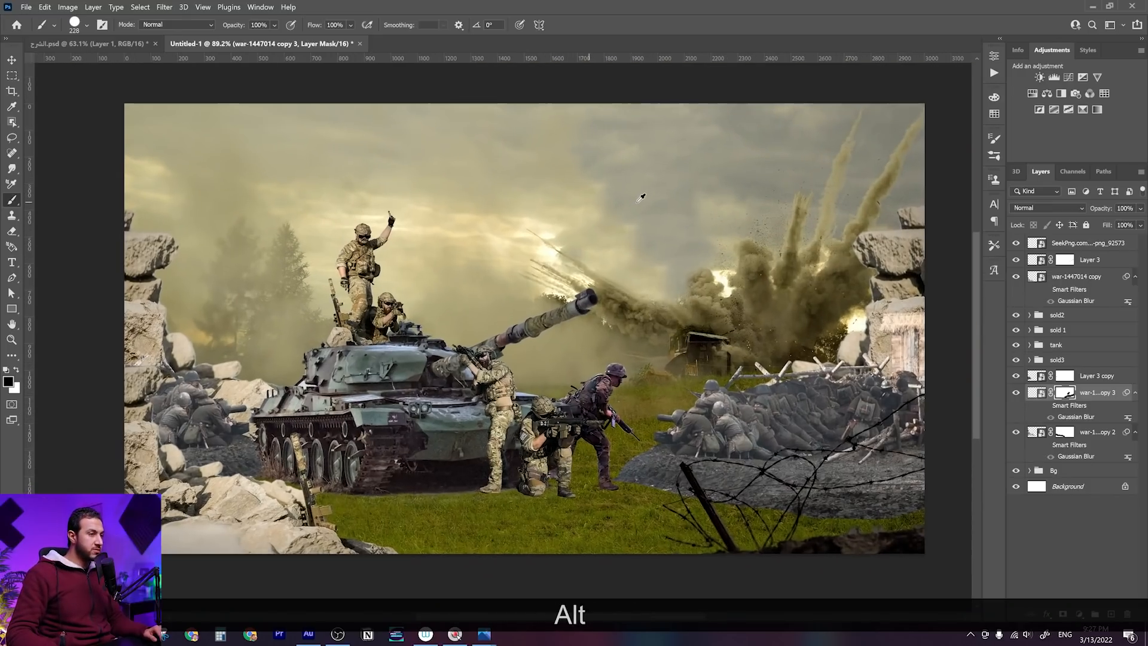
# Place helicopter-free-2198359.png from the imgs folder in the sky to the left of the explosion plumes
pyautogui.hotkey('alt', 'Tab')
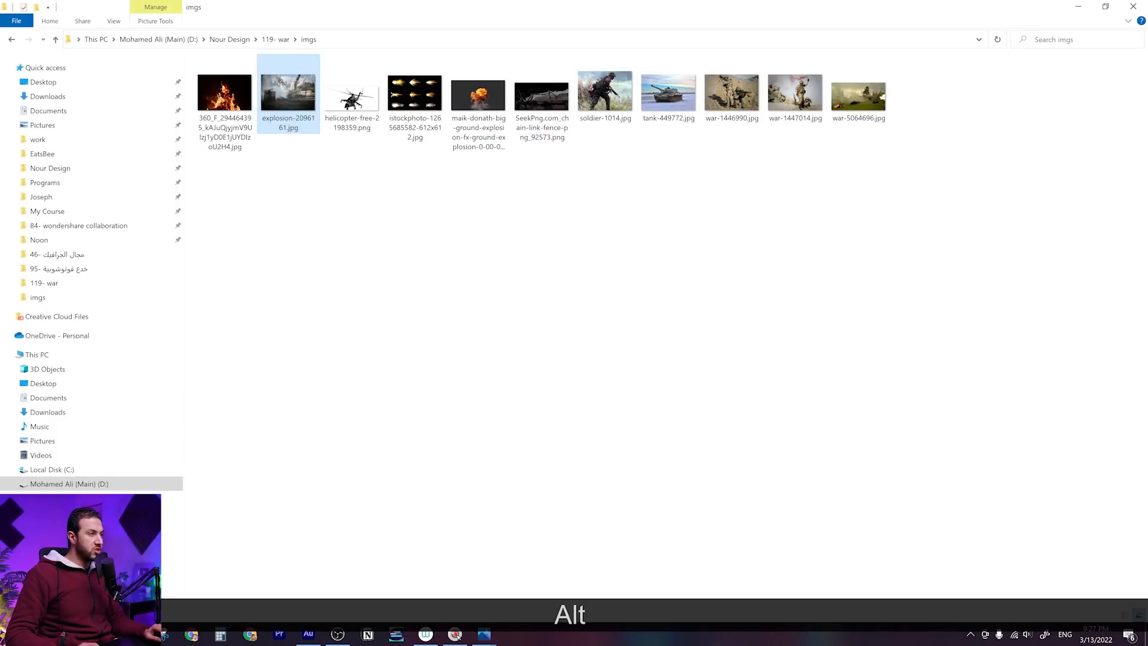
pyautogui.moveTo(352, 95); pyautogui.dragTo(735, 329)
pyautogui.moveTo(625, 362); pyautogui.dragTo(720, 234)
pyautogui.moveTo(789, 254); pyautogui.dragTo(796, 251)
pyautogui.press('Return')
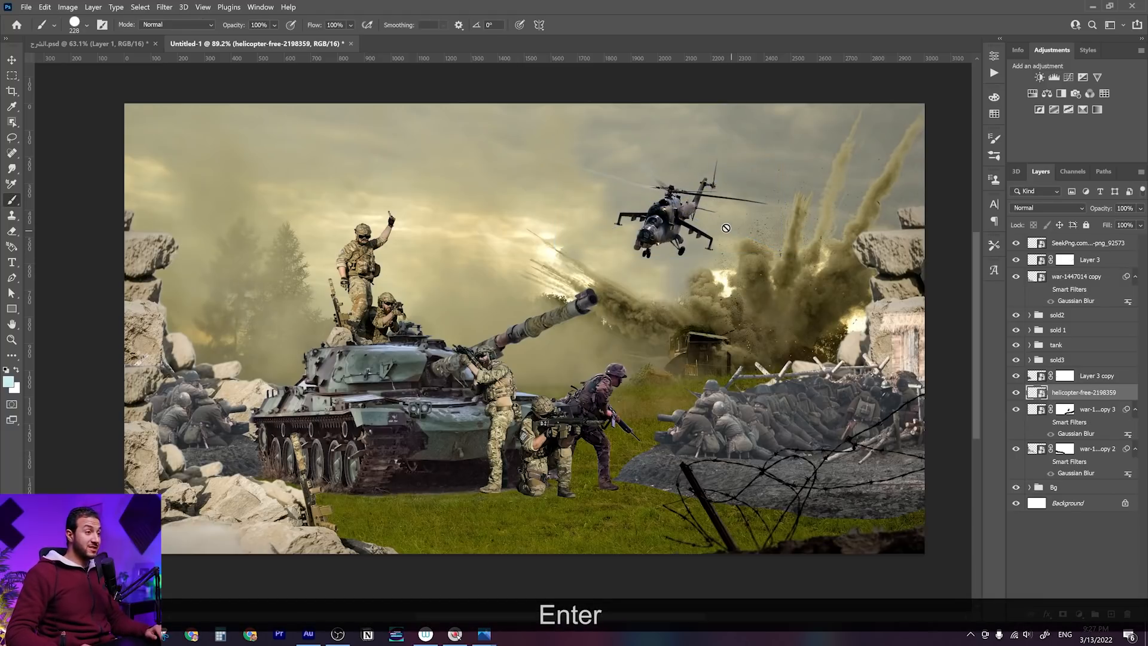
pyautogui.press('v')
pyautogui.moveTo(720, 232); pyautogui.dragTo(717, 242)
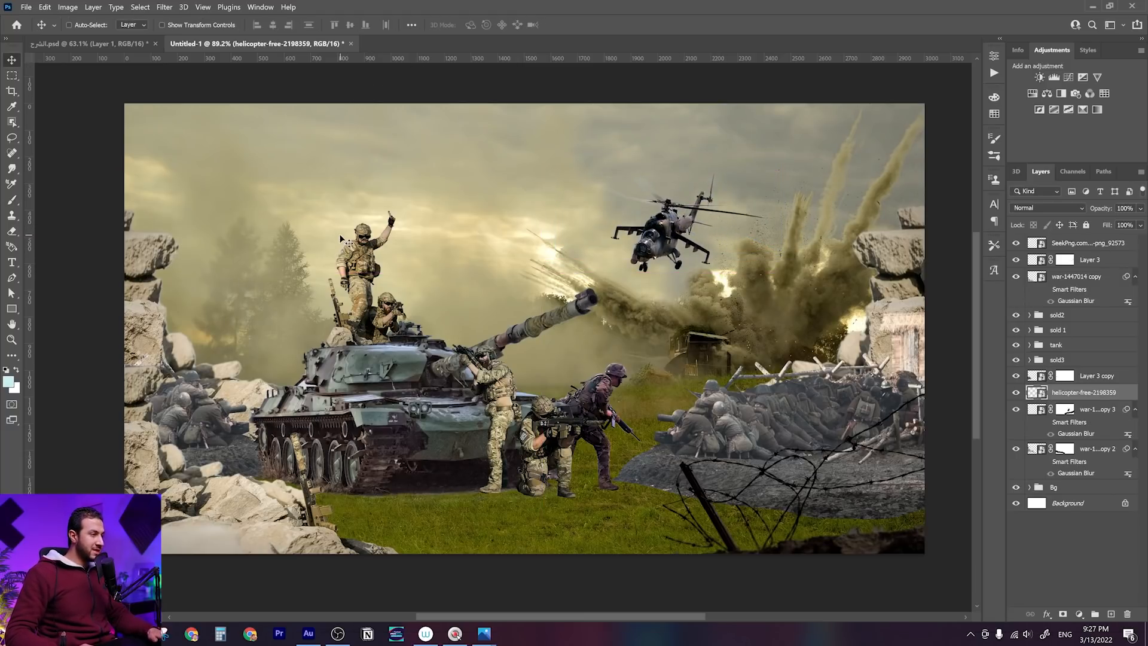
pyautogui.press('F3')
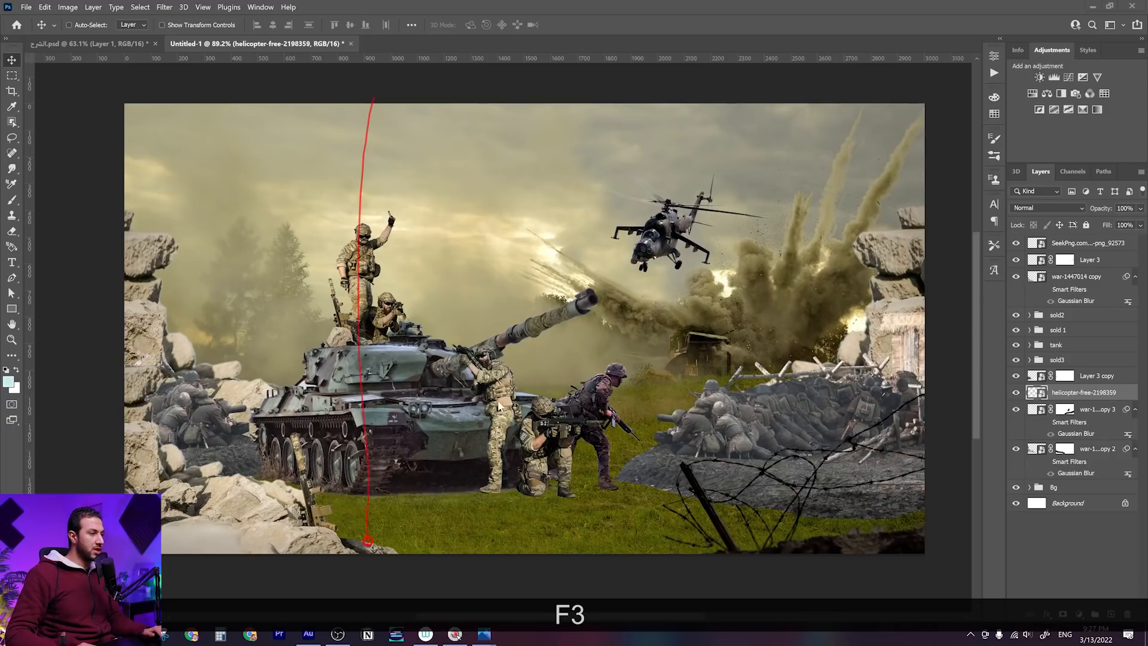
pyautogui.moveTo(93, 236); pyautogui.dragTo(1065, 260)
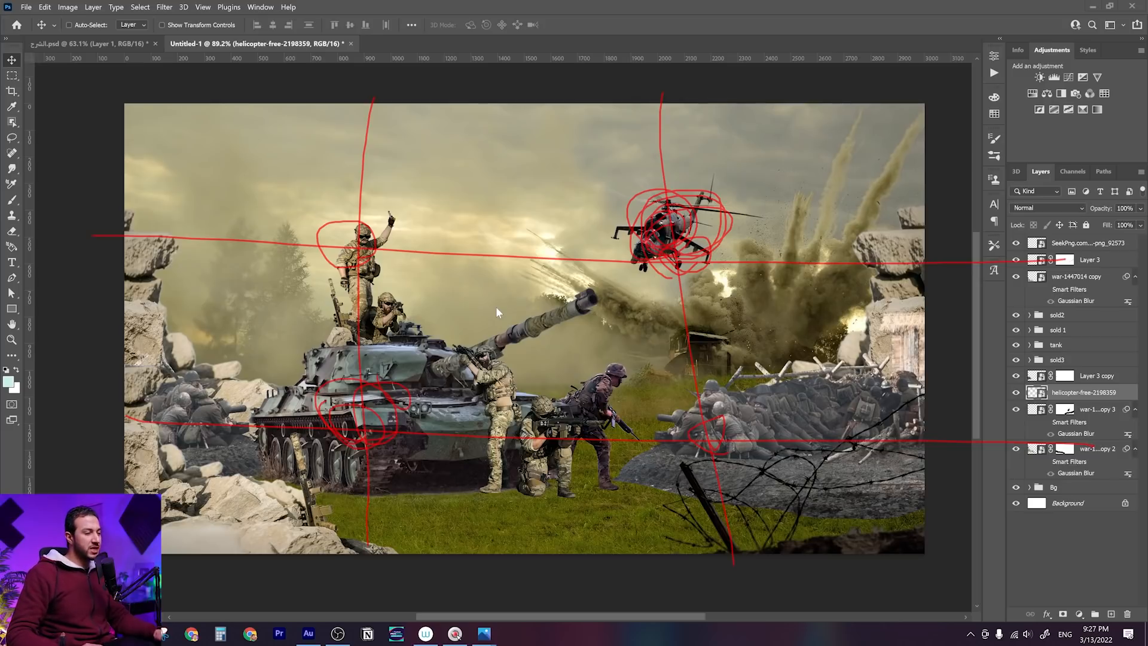
pyautogui.press('Escape')
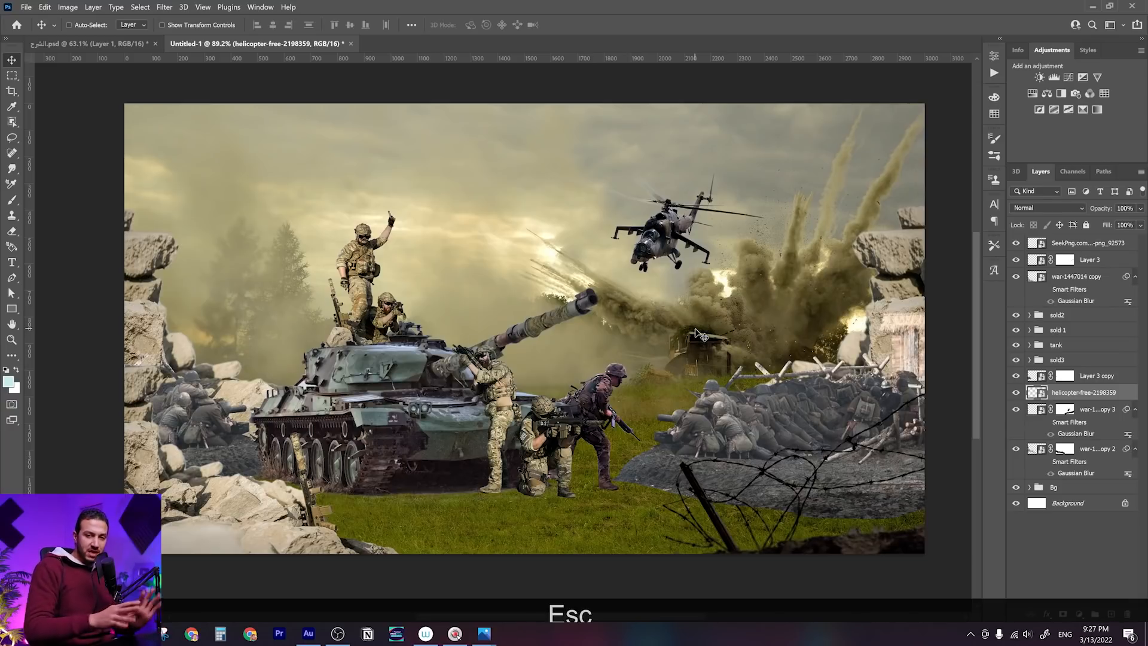
# Remove the wooden hut below the explosion from Layer 1 in the Bg group with the Clone Stamp tool
pyautogui.press('alt')
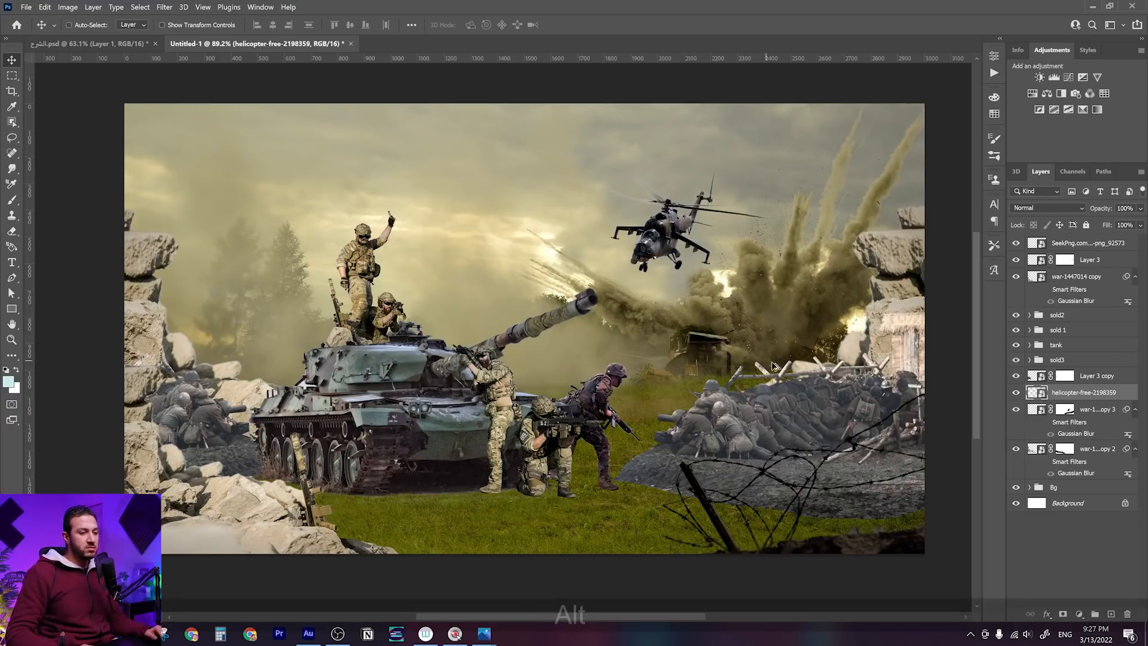
pyautogui.scroll(5, 774, 366)
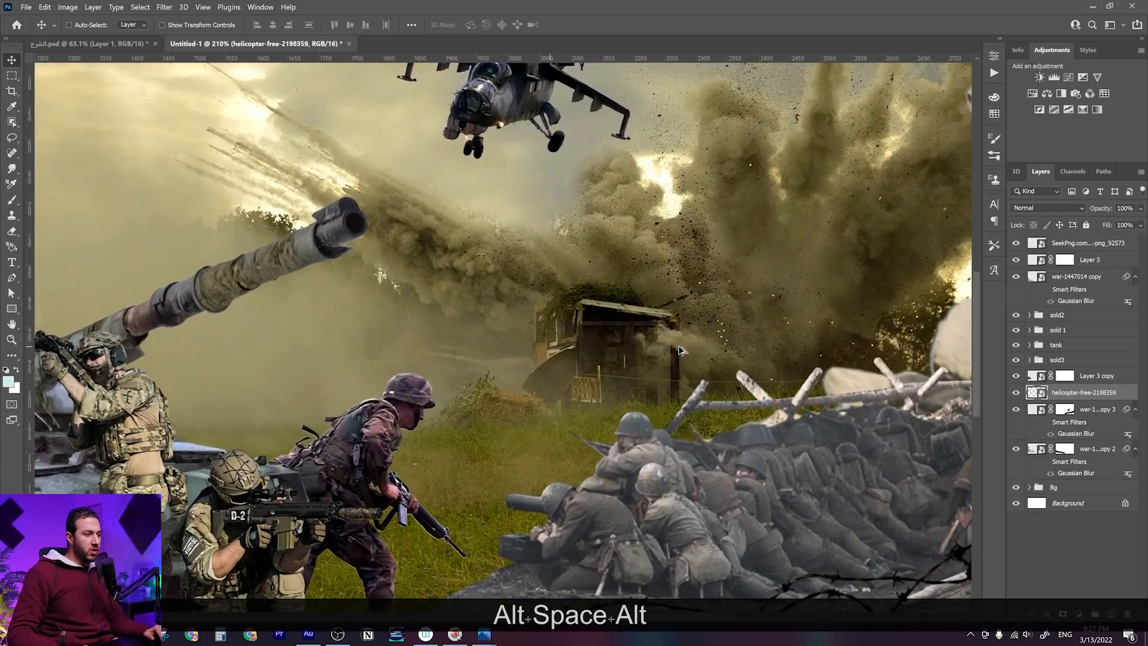
pyautogui.scroll(2, 662, 317)
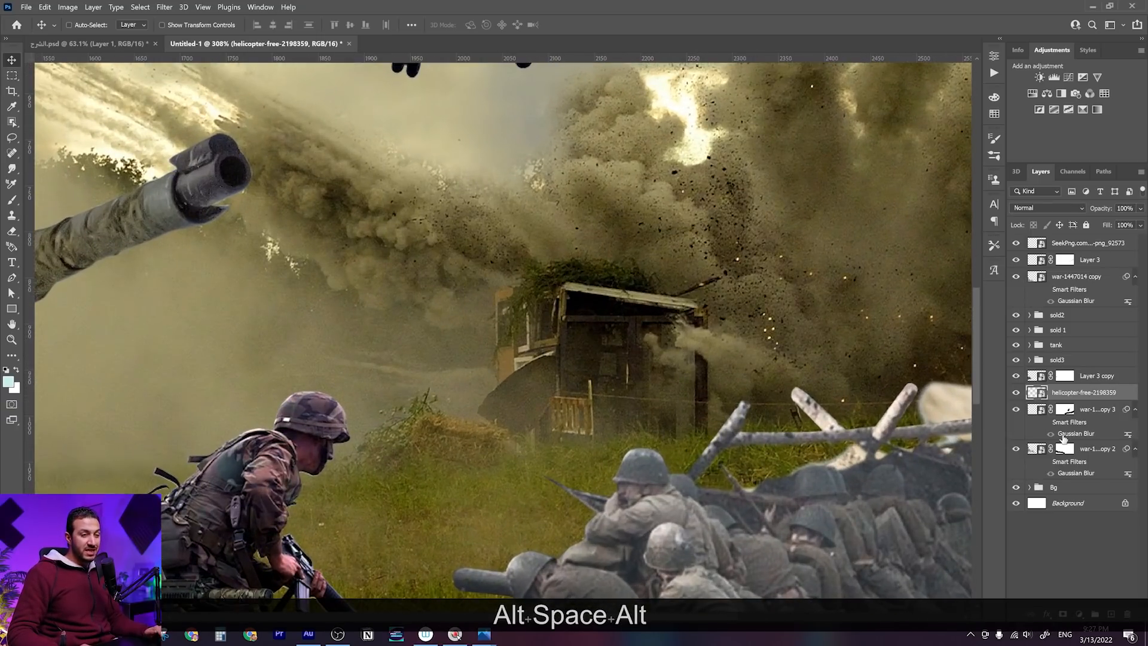
pyautogui.click(1030, 488)
pyautogui.click(1071, 503)
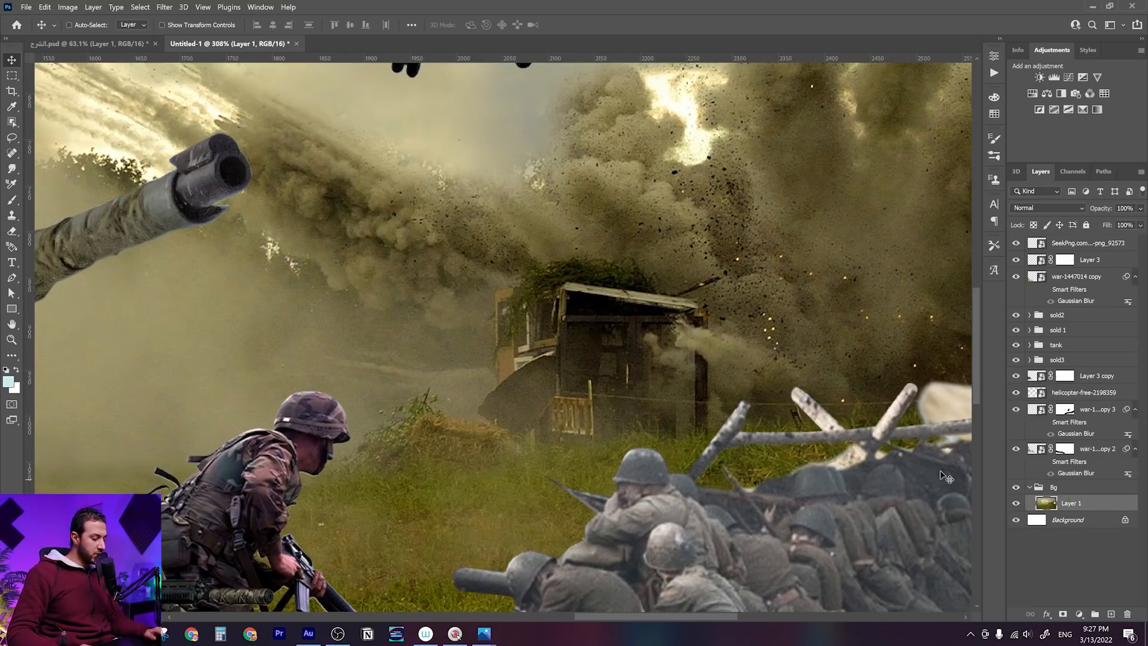
pyautogui.press('s')
pyautogui.moveTo(753, 279)
pyautogui.mouseDown()
pyautogui.moveTo(676, 305)
pyautogui.moveTo(646, 338)
pyautogui.moveTo(681, 345)
pyautogui.moveTo(673, 379)
pyautogui.moveTo(653, 373)
pyautogui.moveTo(601, 308)
pyautogui.moveTo(584, 310)
pyautogui.moveTo(619, 319)
pyautogui.moveTo(573, 376)
pyautogui.moveTo(560, 356)
pyautogui.moveTo(553, 380)
pyautogui.moveTo(571, 395)
pyautogui.moveTo(639, 328)
pyautogui.moveTo(556, 301)
pyautogui.moveTo(518, 341)
pyautogui.moveTo(507, 390)
pyautogui.mouseUp()
pyautogui.scroll(-5, 780, 349)
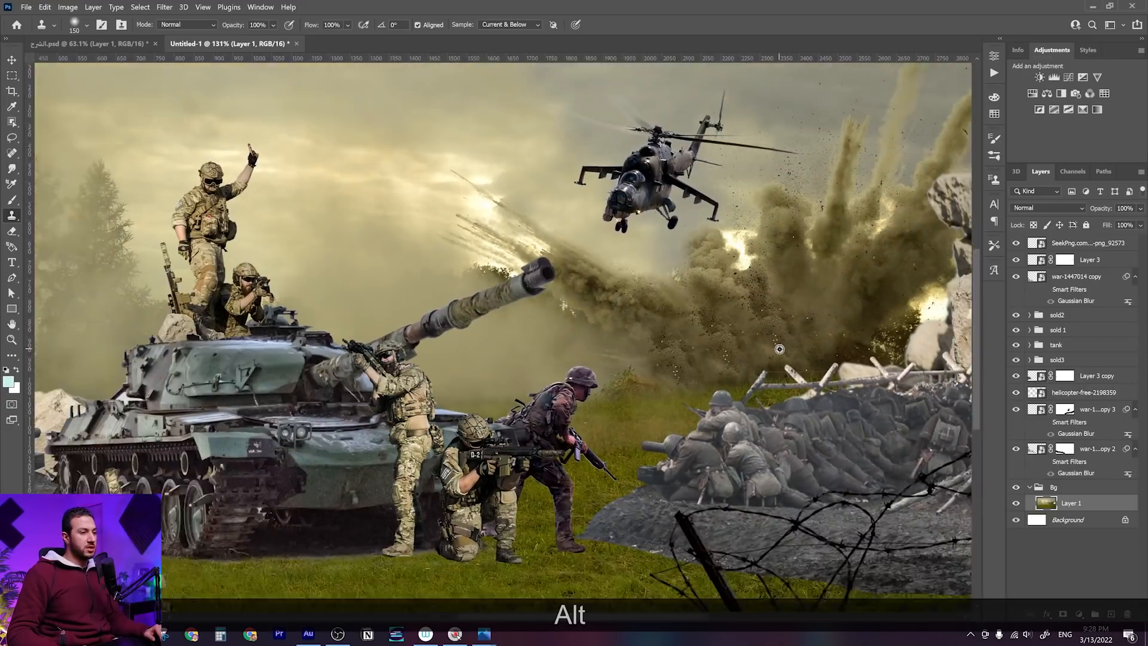
# Place war-5064696.jpg from the imgs folder into the composite as a new layer
pyautogui.scroll(2, 780, 348)
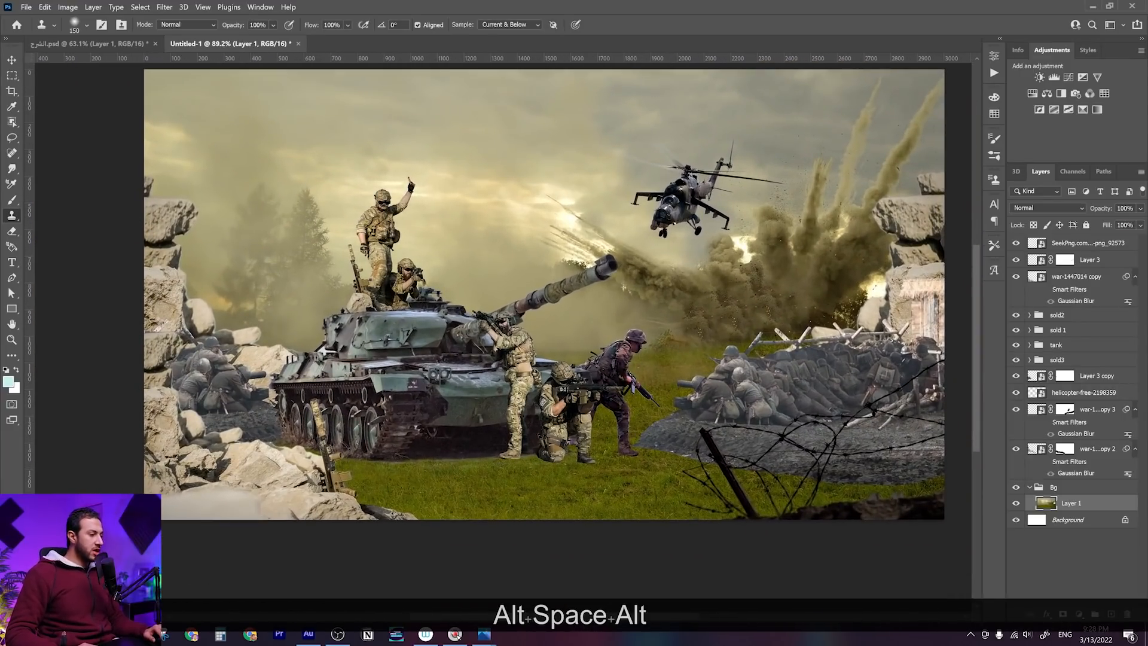
pyautogui.hotkey('alt', 'Tab')
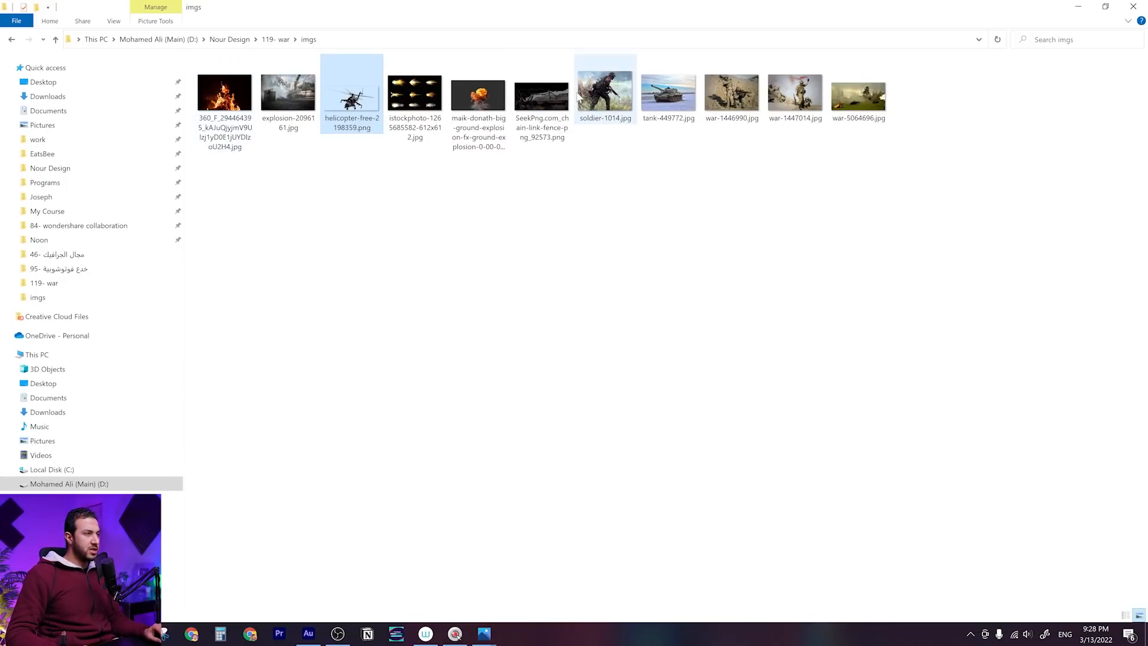
pyautogui.doubleClick(858, 96)
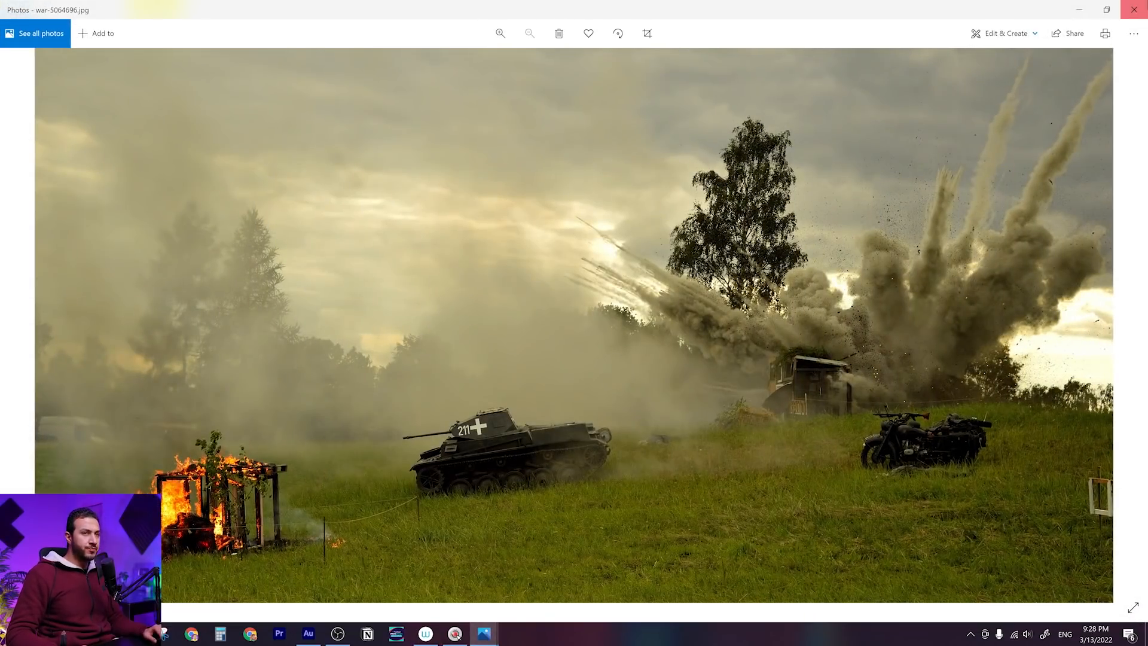
pyautogui.click(1134, 9)
pyautogui.moveTo(858, 98); pyautogui.dragTo(691, 372)
pyautogui.moveTo(725, 293); pyautogui.dragTo(728, 262)
pyautogui.press('Return')
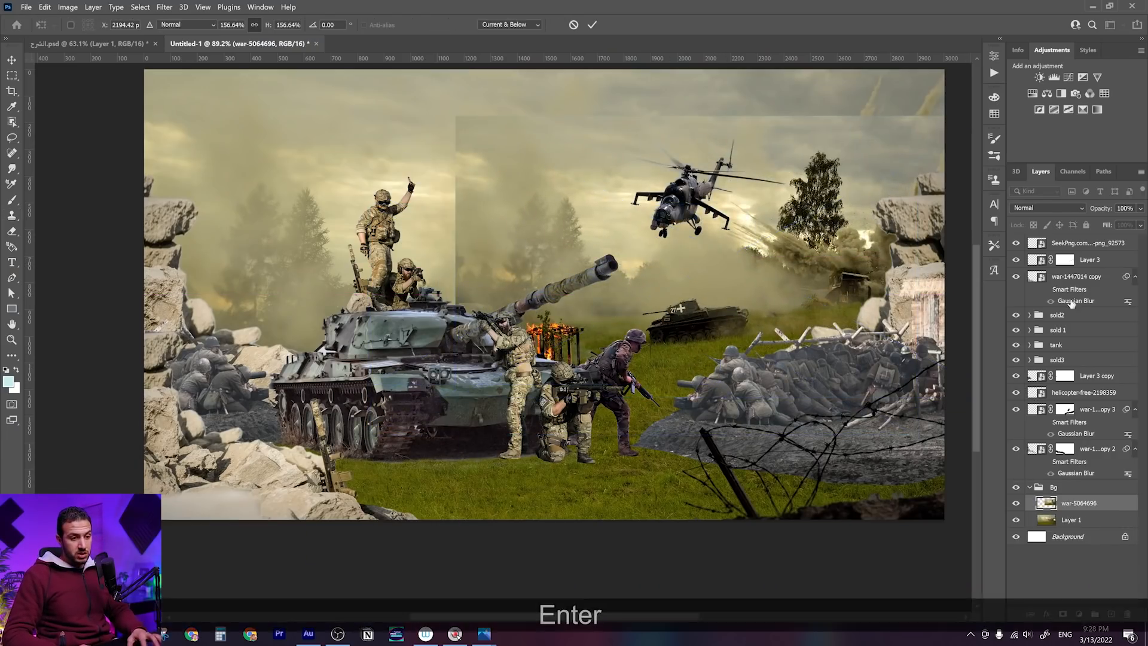
# Move the war-5064696 layer to the top of the layer stack and scale it up to about 181%
pyautogui.press('s')
pyautogui.moveTo(1086, 506); pyautogui.dragTo(1107, 239)
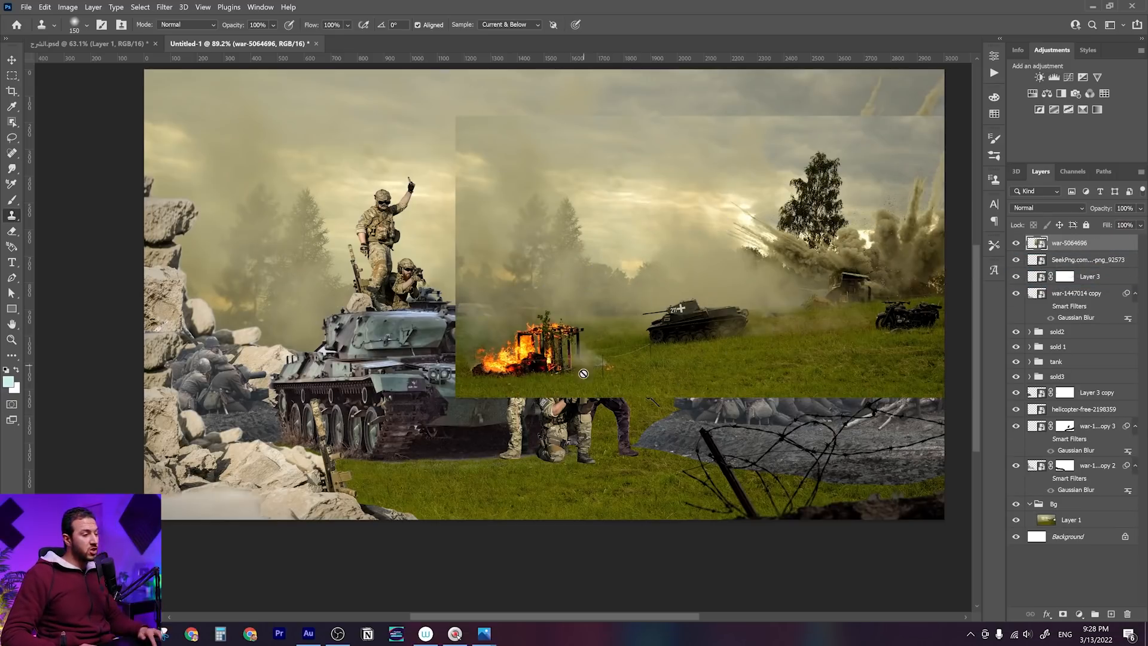
pyautogui.press('v')
pyautogui.keyDown('alt'); pyautogui.scroll(3, 584, 373); pyautogui.keyUp('alt')
pyautogui.hotkey('ctrl', 't')
pyautogui.moveTo(365, 162); pyautogui.dragTo(202, 159)
pyautogui.moveTo(507, 351); pyautogui.dragTo(722, 345)
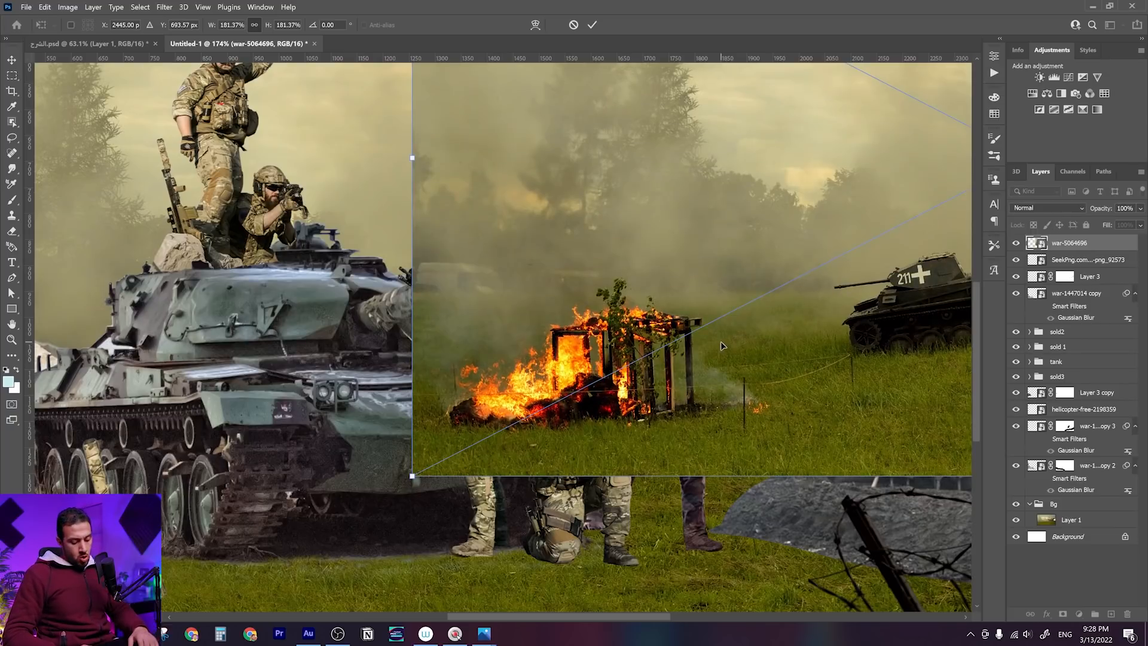
pyautogui.press('Return')
# Lasso the burning hut, cut it onto its own layer and delete the leftover war-5064696 layer
pyautogui.press('l')
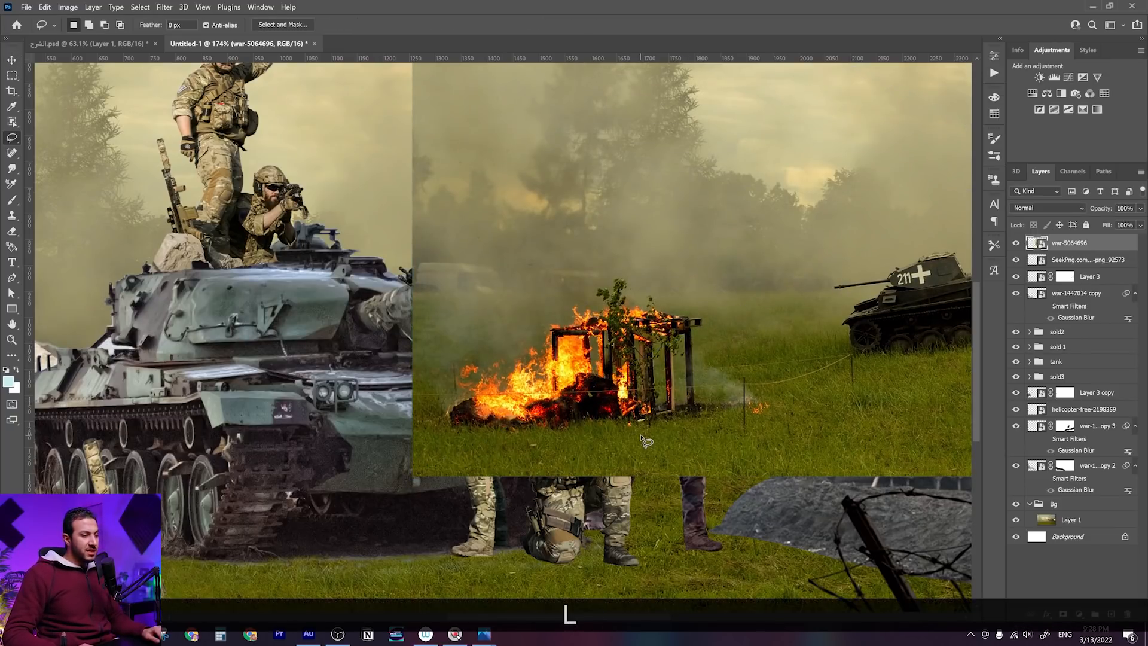
pyautogui.moveTo(781, 423); pyautogui.dragTo(765, 378)
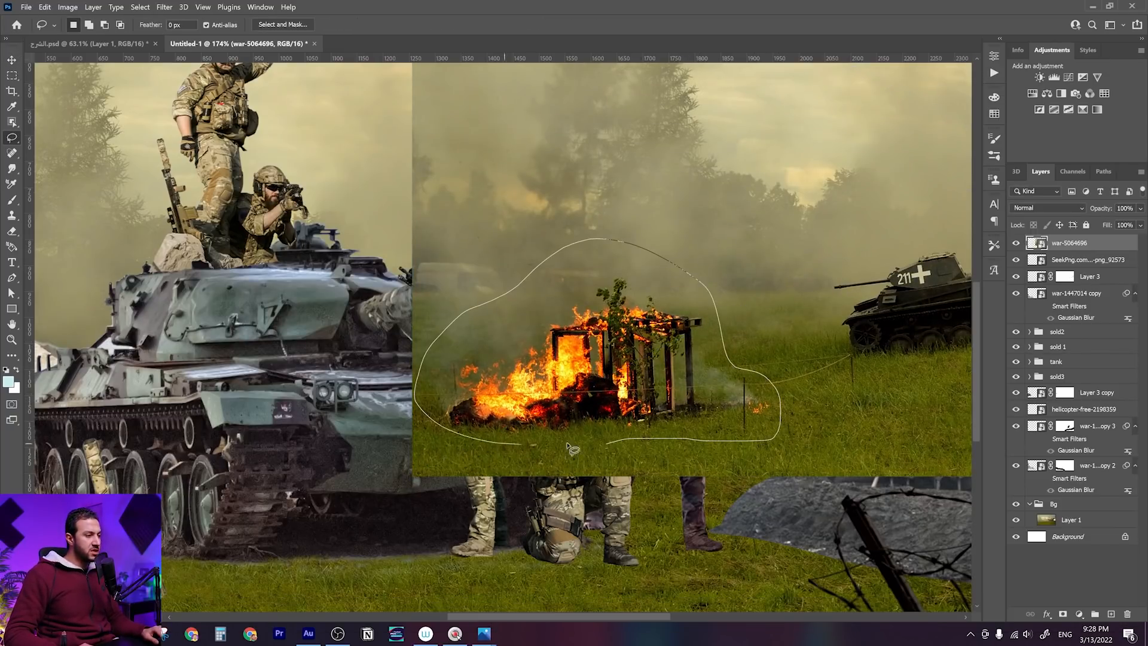
pyautogui.moveTo(603, 455); pyautogui.dragTo(599, 448)
pyautogui.press('shift')
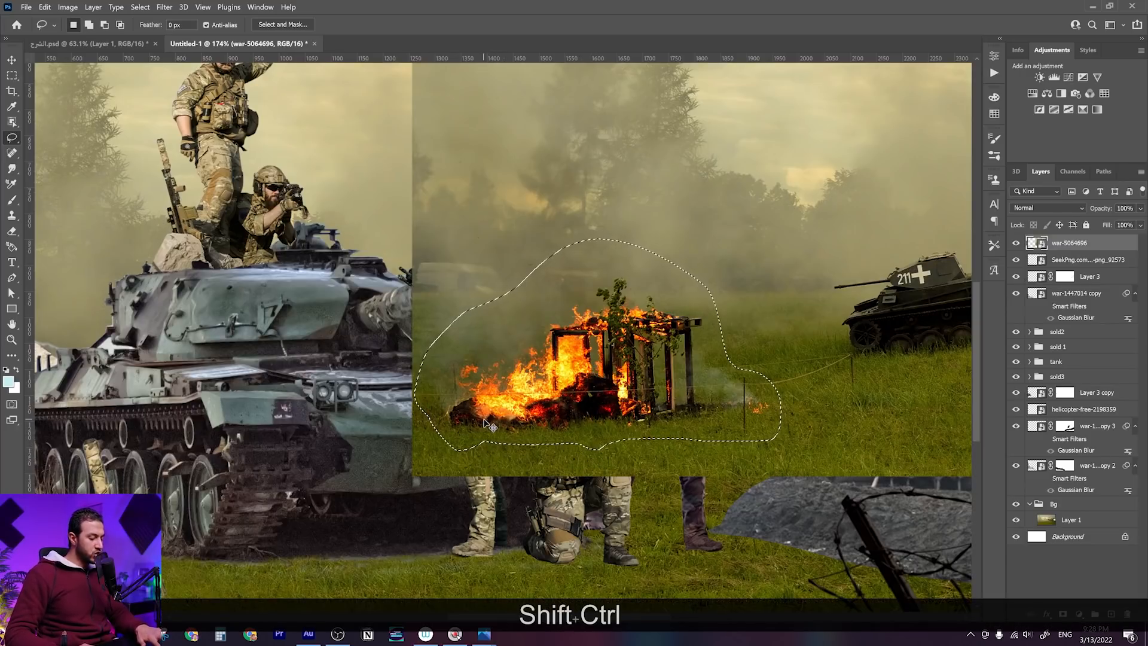
pyautogui.hotkey('shift', 'ctrl', 'j')
pyautogui.click(1066, 262)
pyautogui.press('Delete')
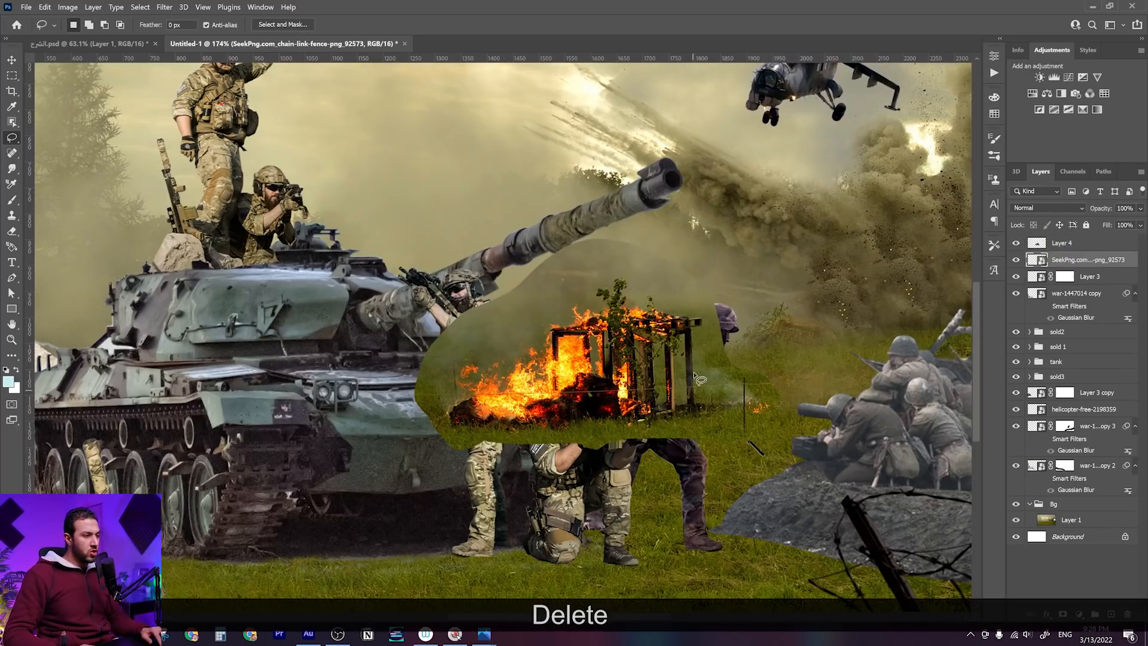
# Convert the burning hut on Layer 4 to a smart object and give it a layer mask
pyautogui.scroll(2, 700, 380)
pyautogui.scroll(1, 667, 386)
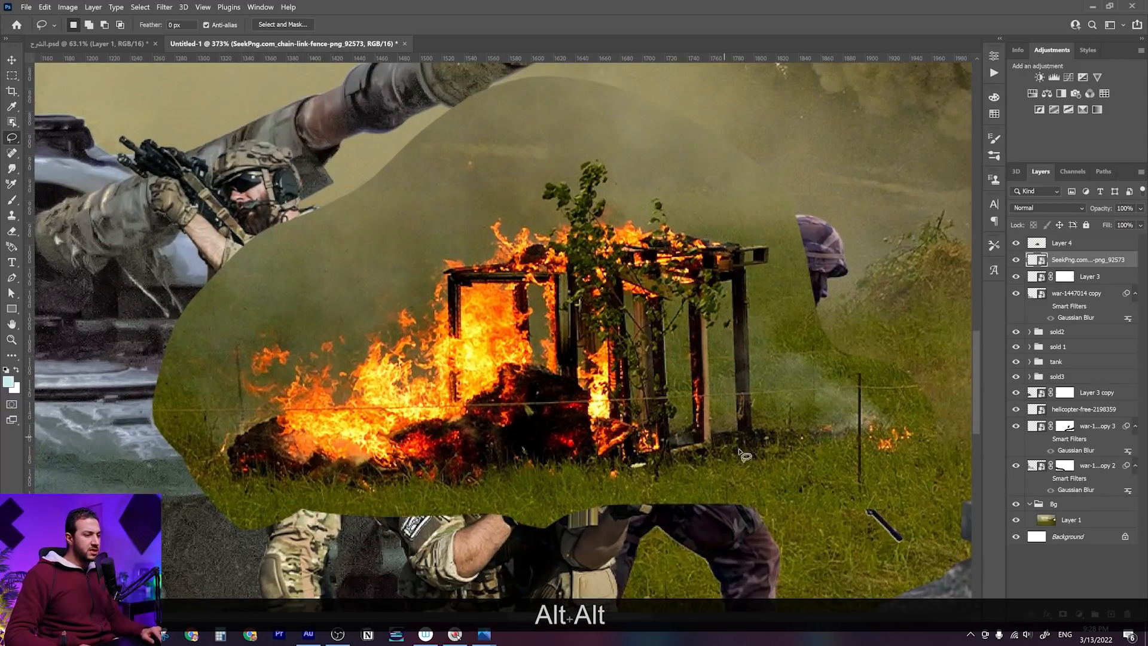
pyautogui.press('b')
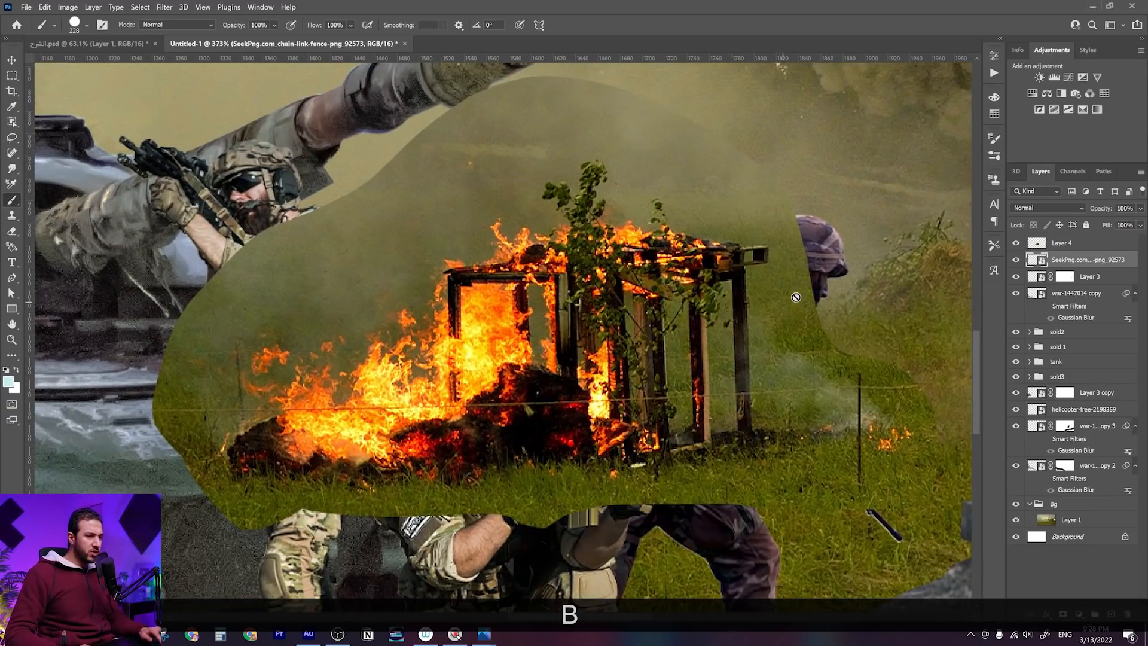
pyautogui.click(1060, 242)
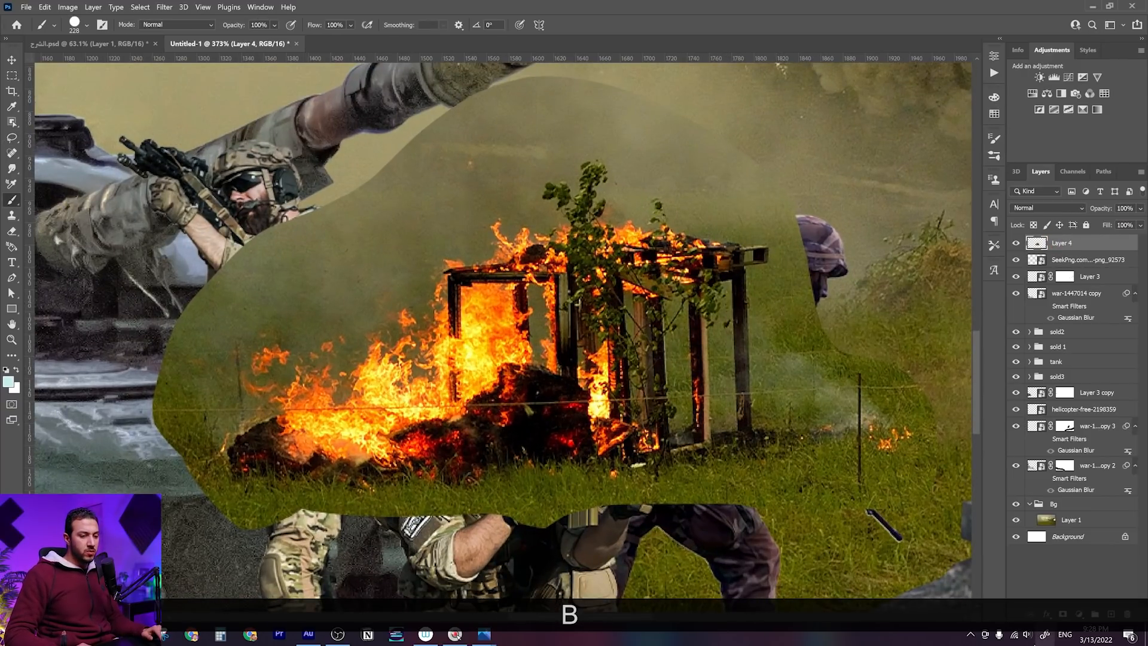
pyautogui.click(1062, 616)
pyautogui.rightClick(667, 440)
pyautogui.click(1115, 241)
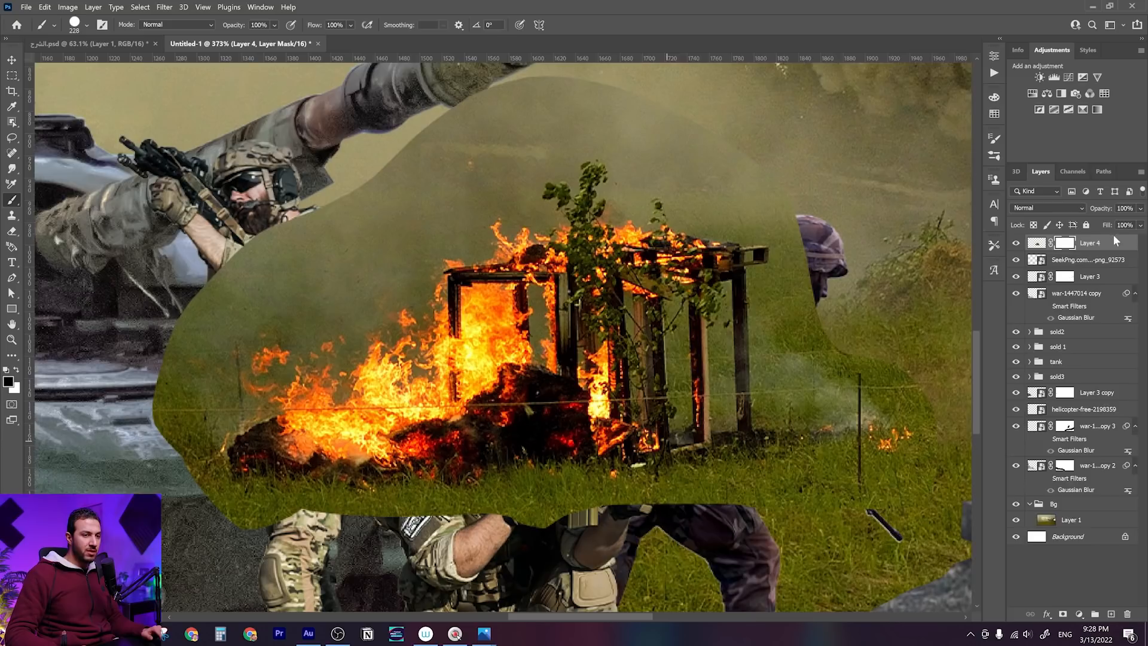
pyautogui.rightClick(1114, 236)
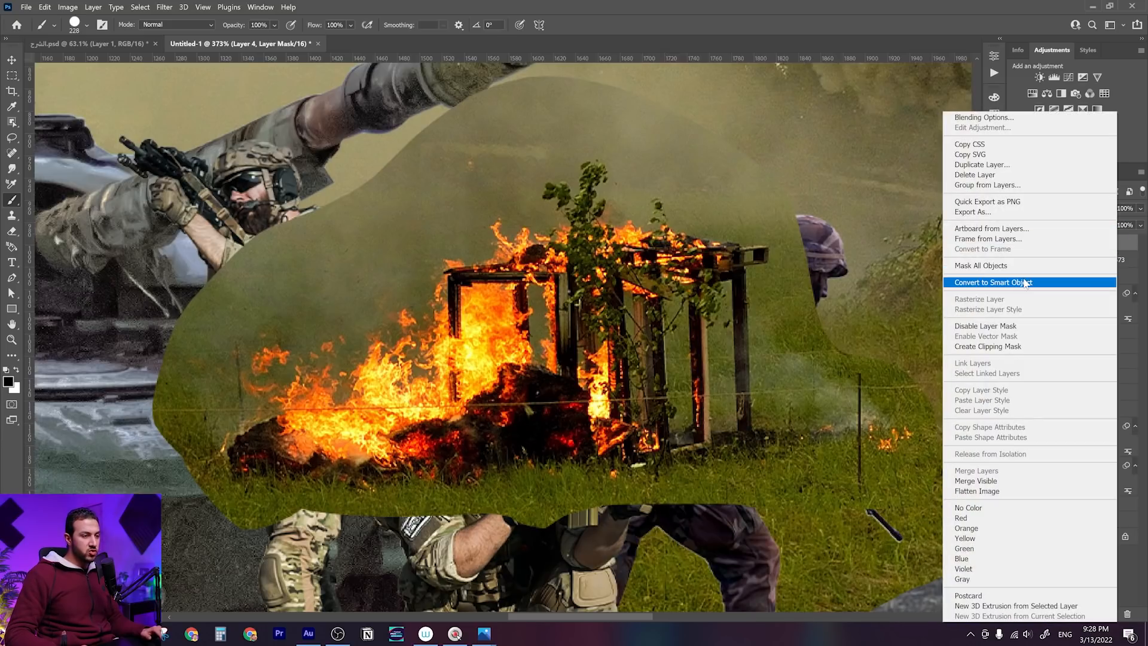
pyautogui.click(1024, 283)
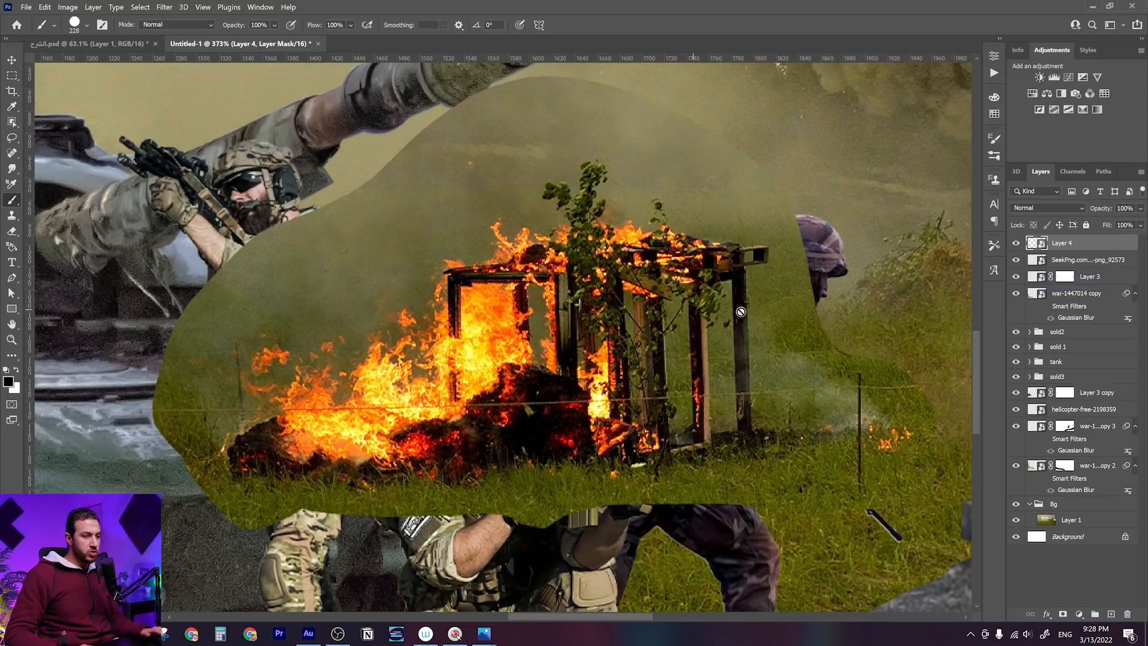
pyautogui.click(1062, 615)
# Paint black on Layer 4's mask with a 30 px brush to hide the grass and smoke right of the burning hut
pyautogui.press('d')
pyautogui.press('b')
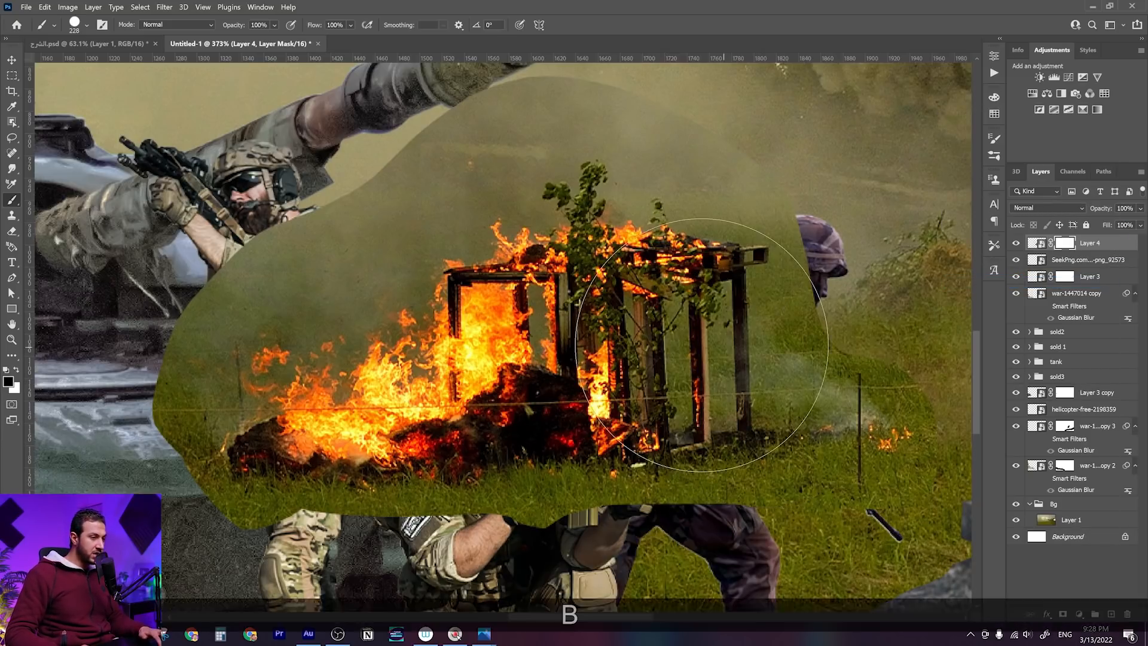
pyautogui.rightClick(707, 347)
pyautogui.moveTo(802, 299); pyautogui.dragTo(781, 289)
pyautogui.press('[')
pyautogui.press('[')
pyautogui.press('[')
pyautogui.press('[')
pyautogui.press('[')
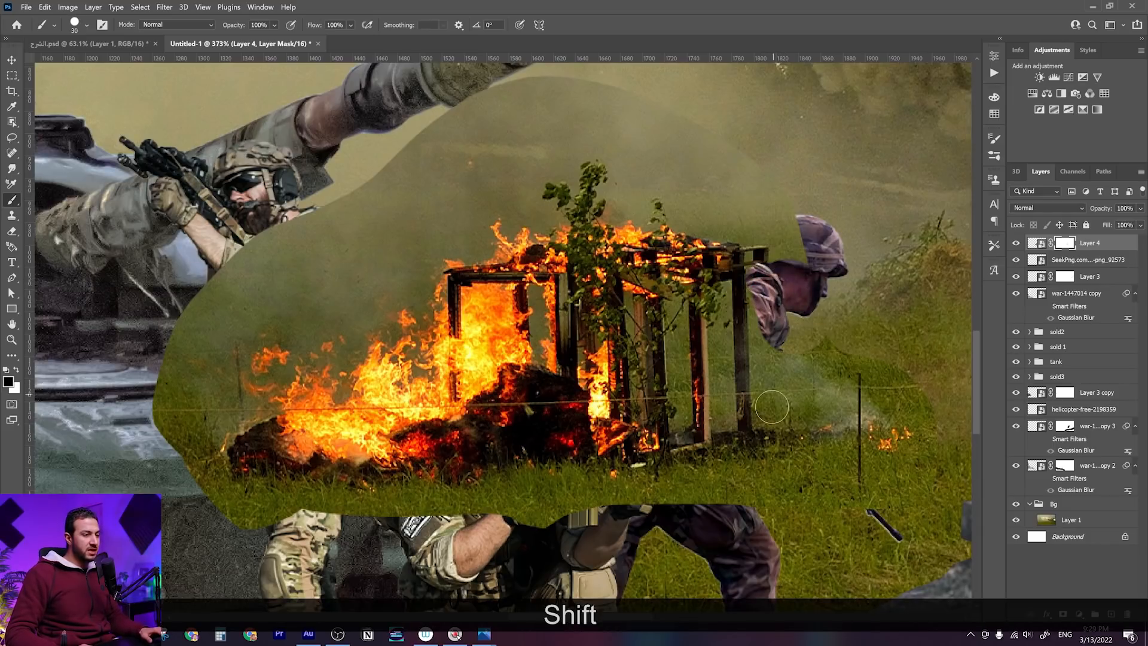
pyautogui.keyDown('shift'); pyautogui.click(771, 415); pyautogui.keyUp('shift')
pyautogui.keyDown('shift'); pyautogui.click(897, 420); pyautogui.keyUp('shift')
pyautogui.moveTo(750, 407); pyautogui.dragTo(728, 384)
pyautogui.hotkey('ctrl', 'z')
pyautogui.hotkey('ctrl', 'z')
pyautogui.moveTo(799, 413)
pyautogui.mouseDown()
pyautogui.moveTo(937, 422)
pyautogui.moveTo(802, 359)
pyautogui.mouseUp()
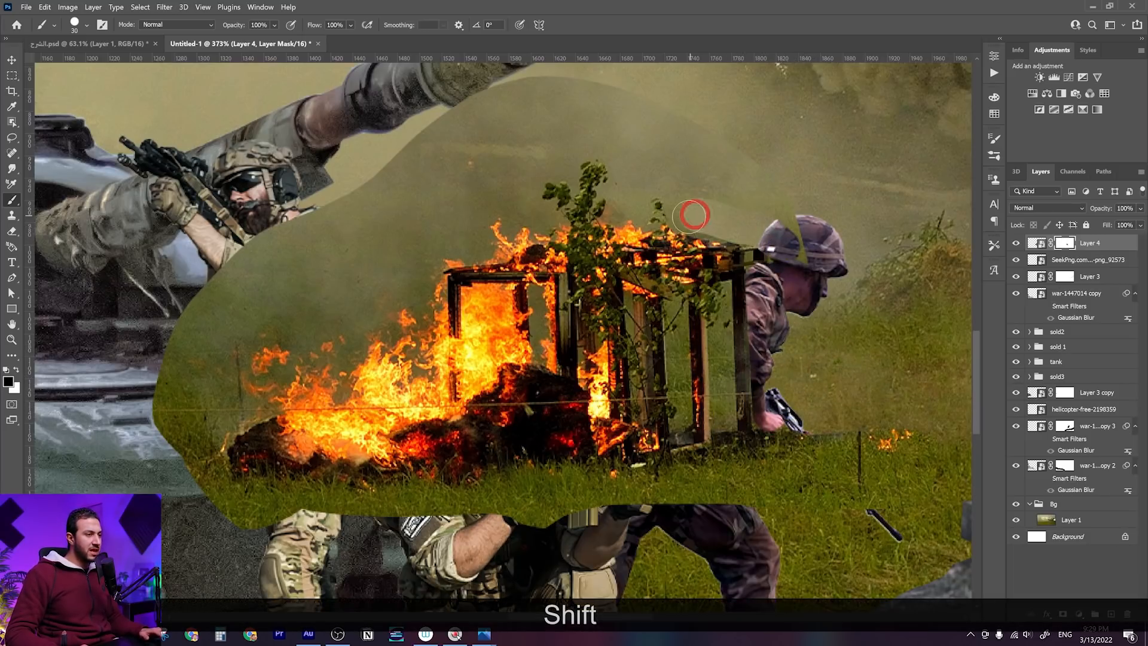
# Mask out the background tightly along the hut's roof and around the small leaves with a 3 px brush
pyautogui.scroll(5, 693, 215)
pyautogui.hotkey('alt', '[')
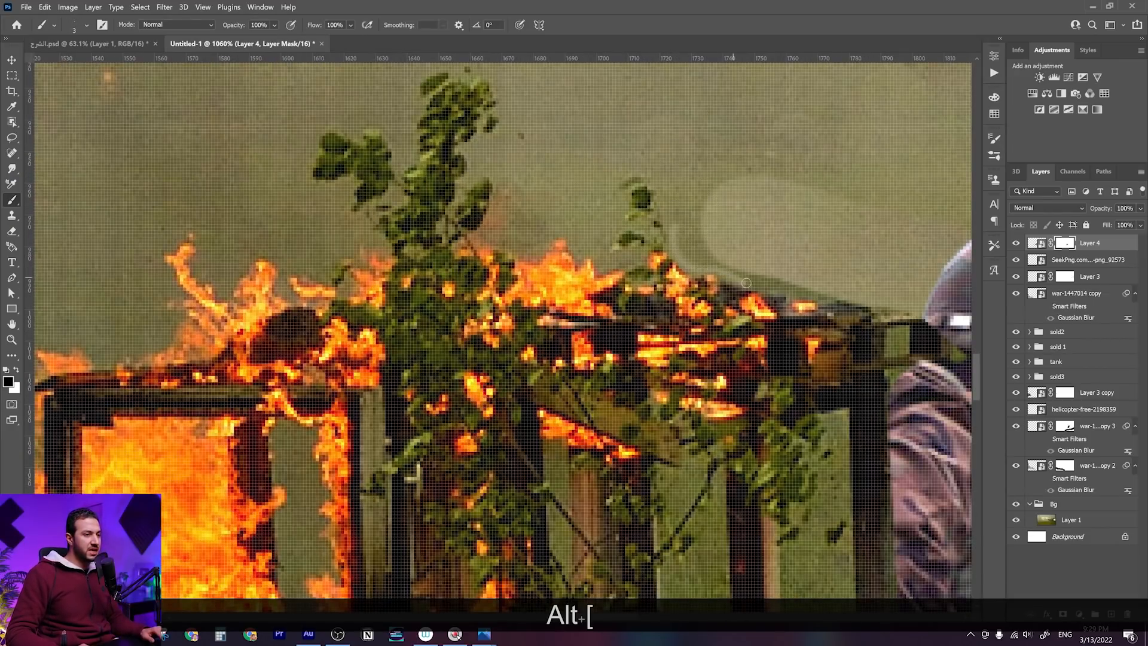
pyautogui.click(837, 299)
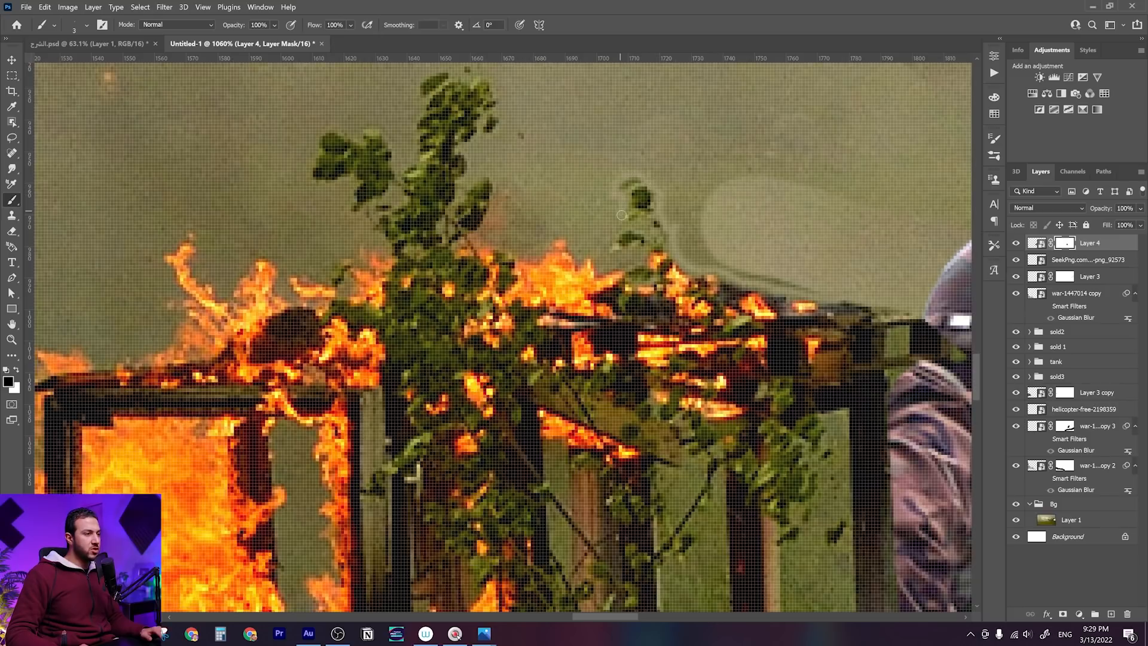
pyautogui.scroll(-10, 621, 255)
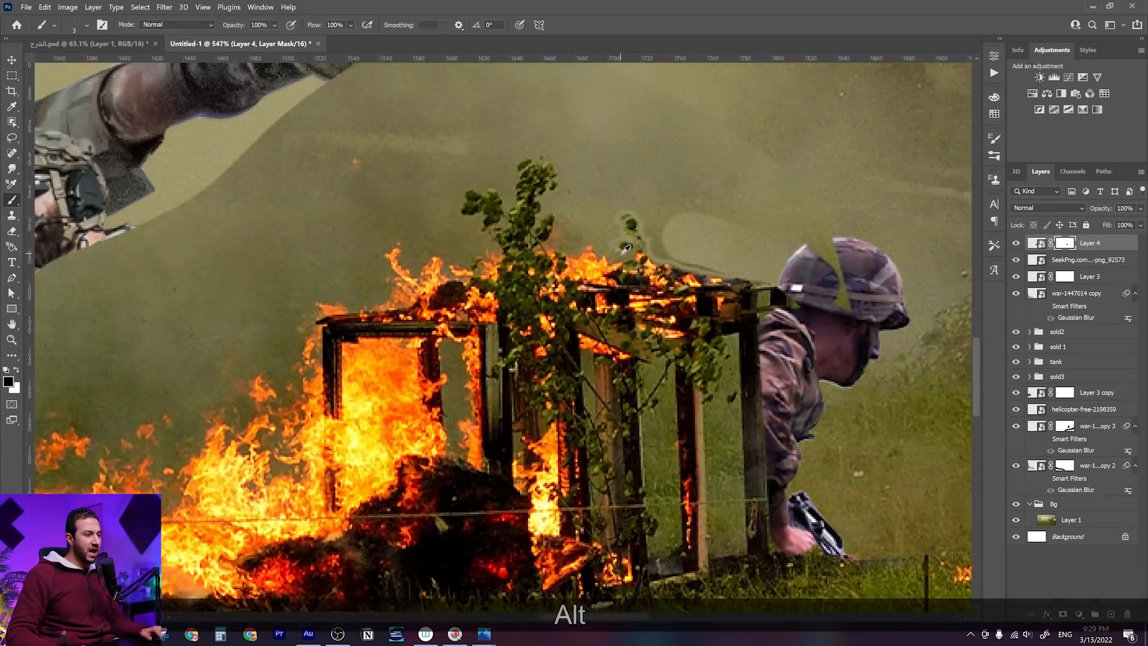
# Paint black on Layer 4's mask with a 10 px brush along the left edge of the flames
pyautogui.scroll(6, 530, 292)
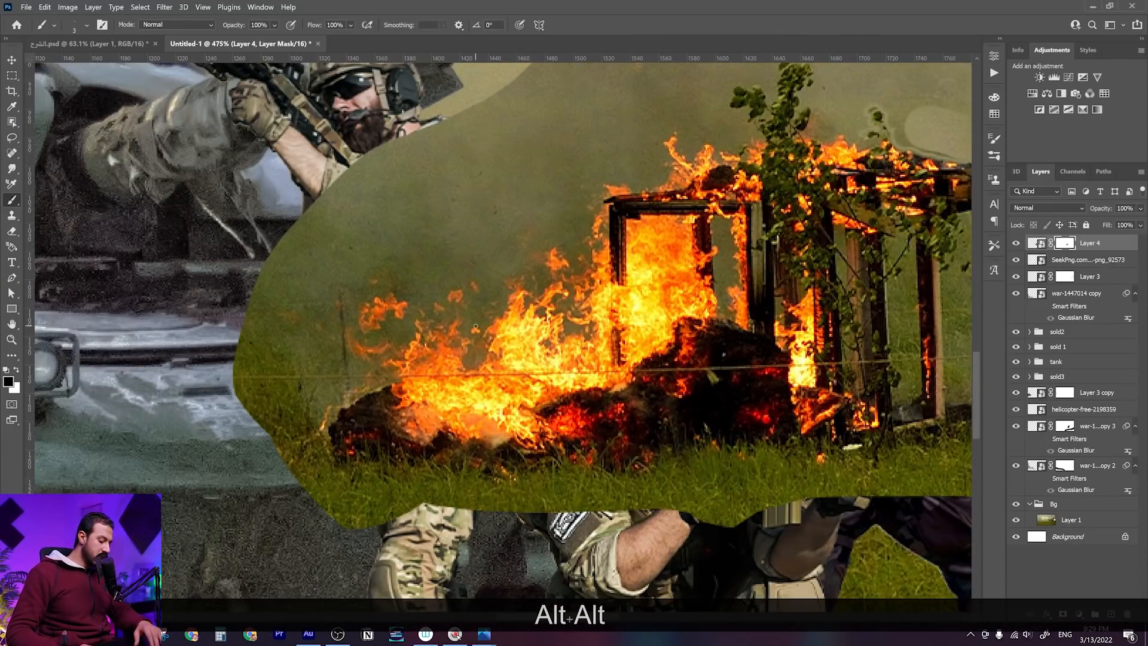
pyautogui.press(']')
pyautogui.press(']')
pyautogui.press(']')
pyautogui.press(']')
pyautogui.press('[')
pyautogui.press('[')
pyautogui.press('[')
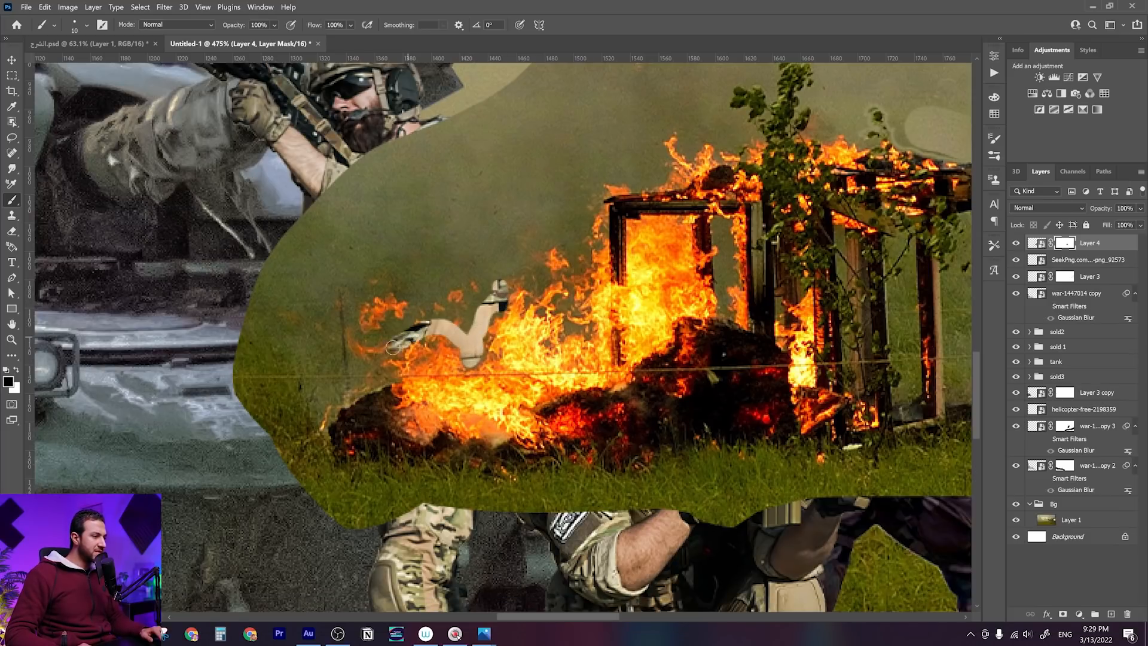
pyautogui.moveTo(383, 340)
pyautogui.mouseDown()
pyautogui.moveTo(458, 314)
pyautogui.moveTo(454, 300)
pyautogui.moveTo(494, 273)
pyautogui.moveTo(499, 292)
pyautogui.moveTo(514, 267)
pyautogui.moveTo(537, 283)
pyautogui.moveTo(525, 251)
pyautogui.moveTo(576, 257)
pyautogui.moveTo(594, 185)
pyautogui.moveTo(580, 237)
pyautogui.moveTo(562, 241)
pyautogui.moveTo(572, 243)
pyautogui.moveTo(566, 214)
pyautogui.moveTo(458, 257)
pyautogui.moveTo(353, 331)
pyautogui.moveTo(333, 371)
pyautogui.moveTo(344, 312)
pyautogui.mouseUp()
# Mask out the smoky background left of the flames with a 25 px brush to reveal the soldier beside the tank
pyautogui.press(']')
pyautogui.press(']')
pyautogui.press(']')
pyautogui.hotkey('ctrl', 'z')
pyautogui.hotkey('ctrl', 'z')
pyautogui.hotkey('ctrl', 'z')
pyautogui.hotkey('ctrl', 'z')
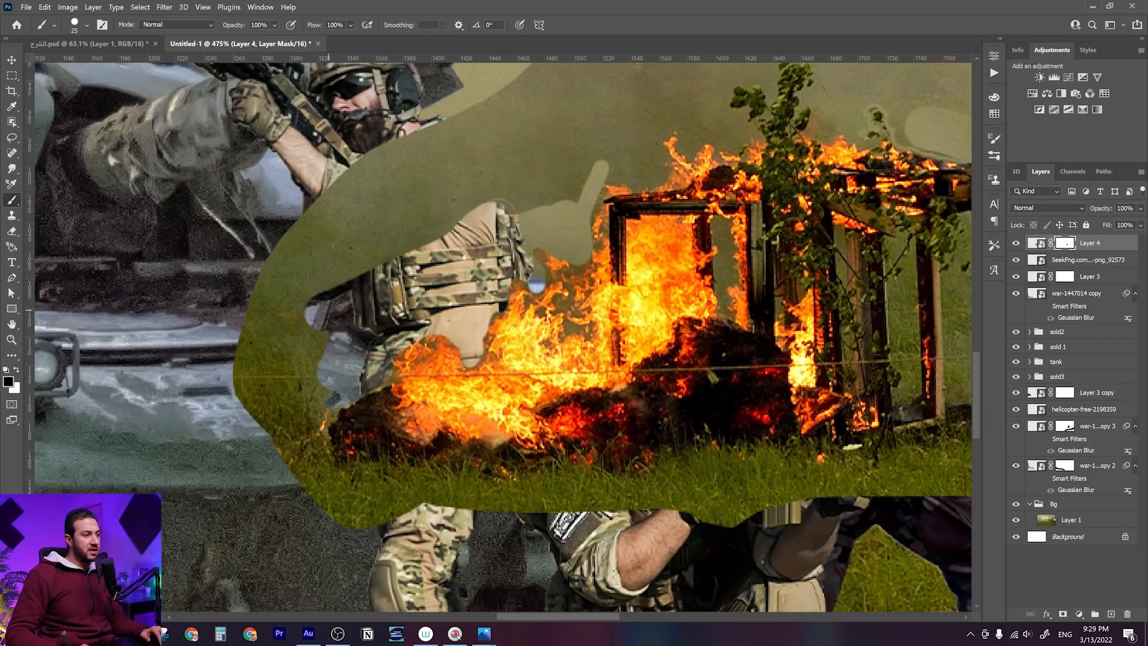
pyautogui.moveTo(516, 183)
pyautogui.mouseDown()
pyautogui.moveTo(275, 294)
pyautogui.moveTo(419, 235)
pyautogui.moveTo(276, 374)
pyautogui.moveTo(317, 349)
pyautogui.moveTo(329, 362)
pyautogui.moveTo(276, 410)
pyautogui.moveTo(362, 224)
pyautogui.moveTo(466, 152)
pyautogui.moveTo(403, 244)
pyautogui.moveTo(418, 127)
pyautogui.mouseUp()
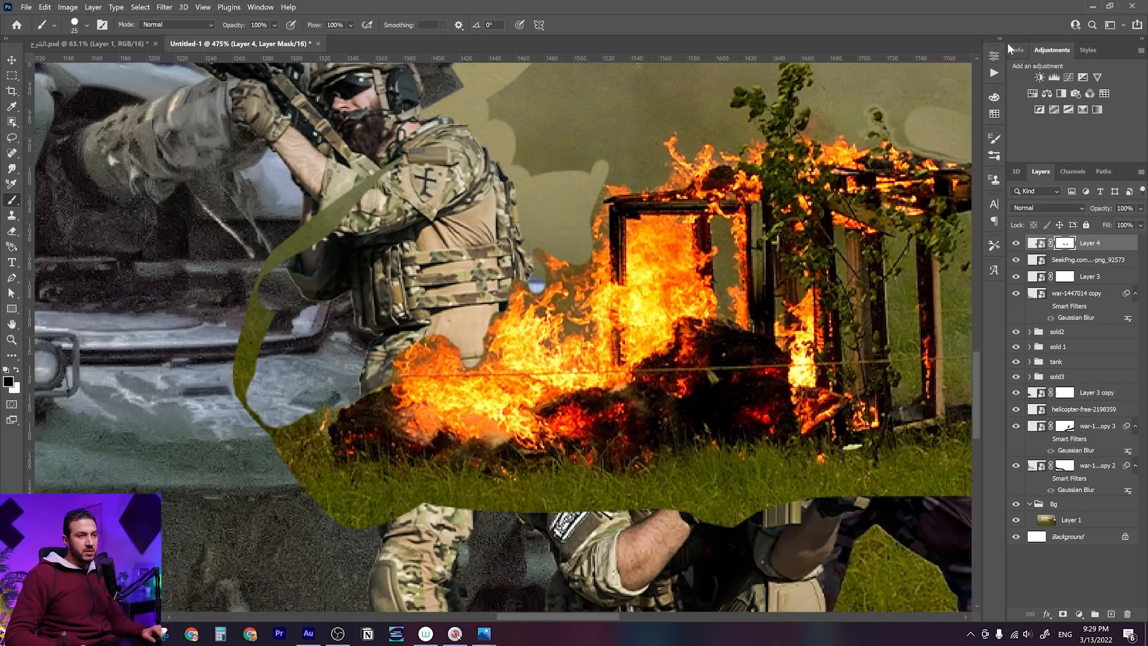
# Open Layer 4's mask in Select and Mask and enlarge the Refine Edge Brush to 30 px
pyautogui.click(993, 57)
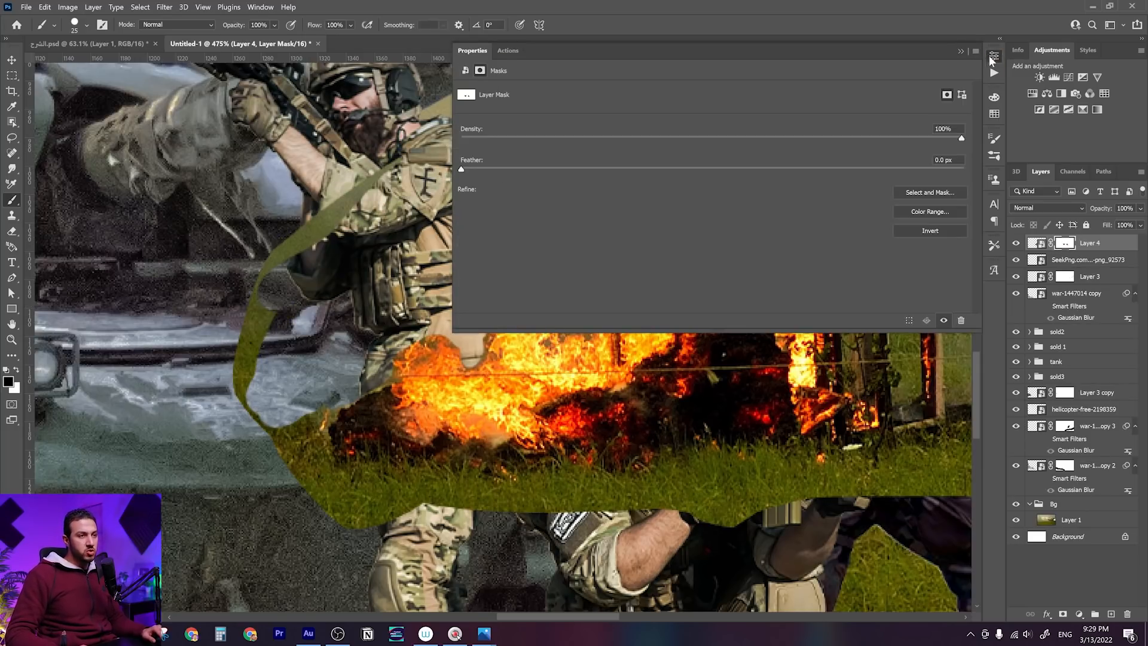
pyautogui.click(943, 192)
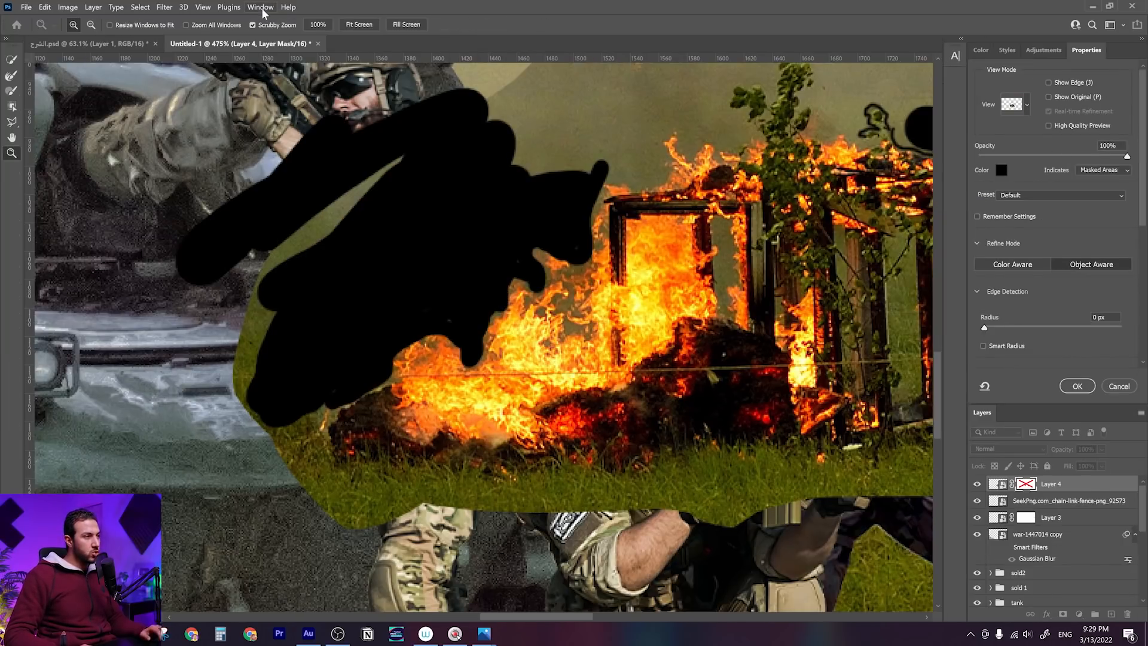
pyautogui.moveTo(592, 226)
pyautogui.mouseDown()
pyautogui.moveTo(545, 226)
pyautogui.moveTo(583, 225)
pyautogui.mouseUp()
pyautogui.click(11, 78)
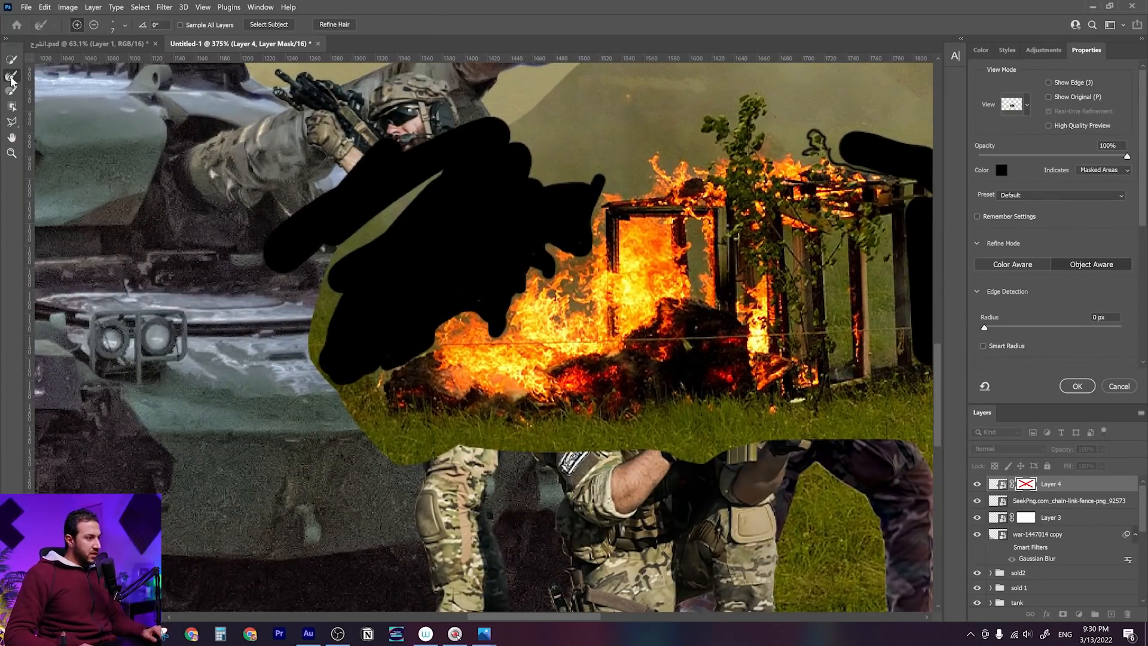
pyautogui.press(']')
pyautogui.press(']')
pyautogui.press(']')
pyautogui.press(']')
pyautogui.press(']')
pyautogui.press(']')
pyautogui.press(']')
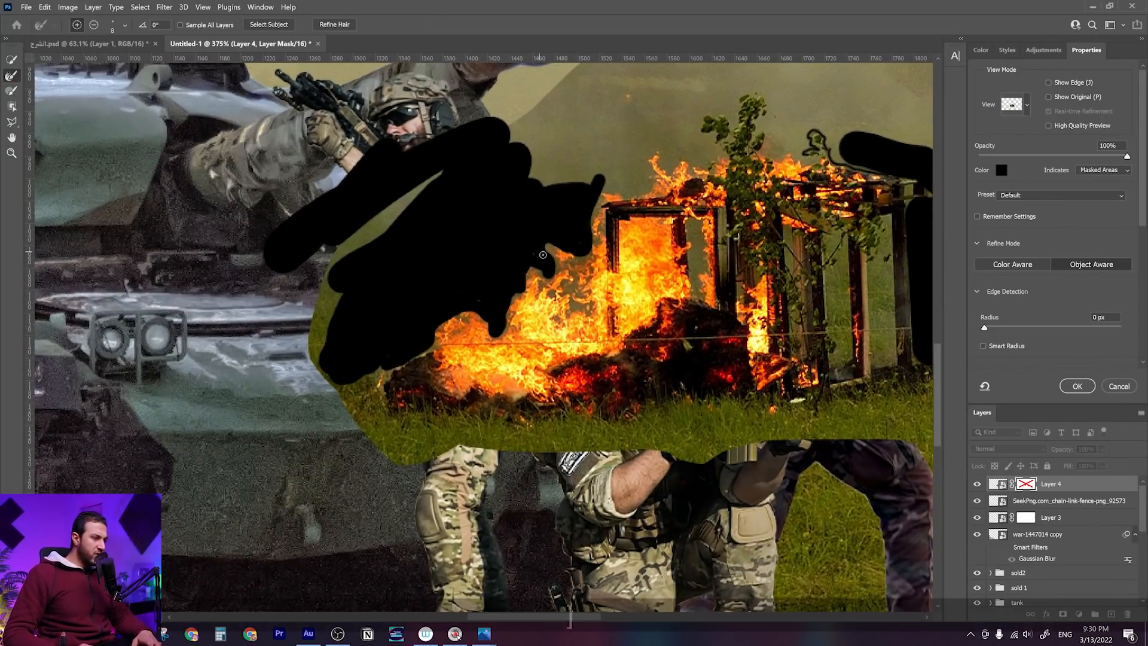
# Brush along the left edge of the flames with the Refine Edge Brush and apply the refined mask to Layer 4
pyautogui.moveTo(556, 247)
pyautogui.mouseDown()
pyautogui.moveTo(576, 308)
pyautogui.moveTo(511, 274)
pyautogui.moveTo(475, 301)
pyautogui.moveTo(444, 360)
pyautogui.moveTo(374, 330)
pyautogui.moveTo(287, 384)
pyautogui.mouseUp()
pyautogui.scroll(3, 566, 278)
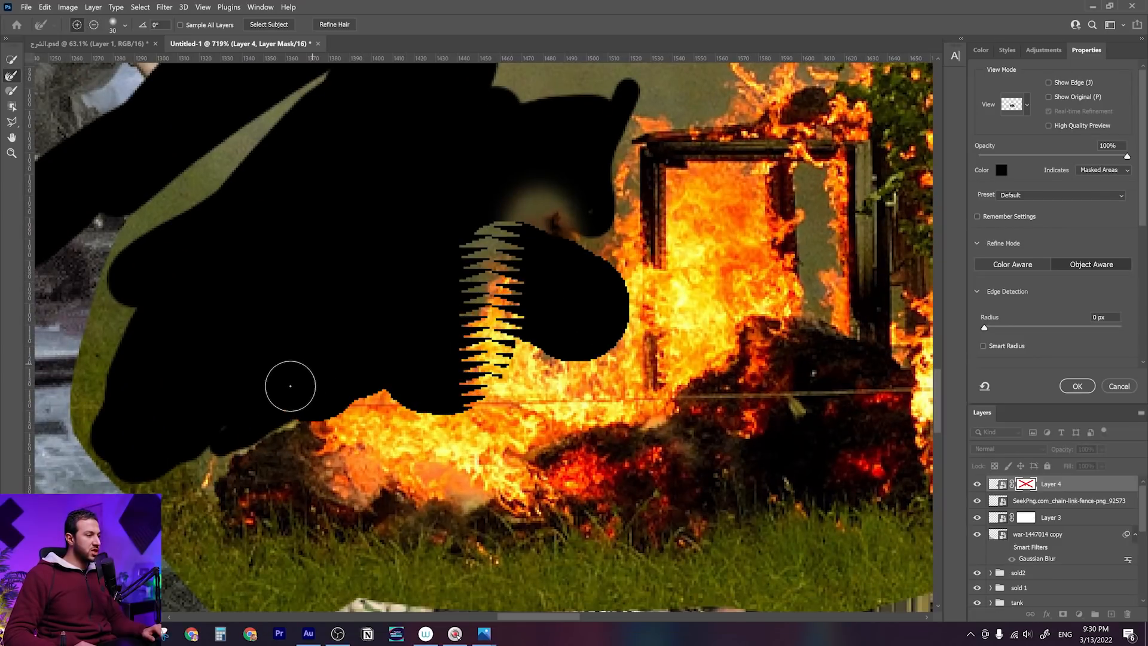
pyautogui.moveTo(389, 321); pyautogui.dragTo(546, 213)
pyautogui.moveTo(581, 317); pyautogui.dragTo(622, 103)
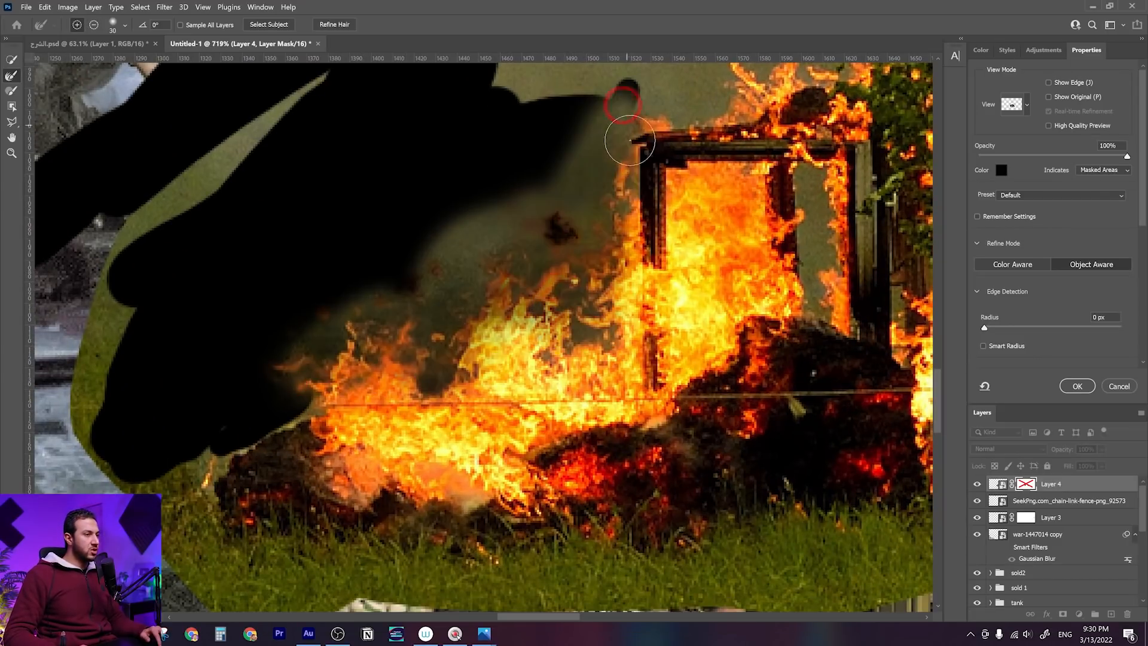
pyautogui.click(1077, 386)
pyautogui.press('space')
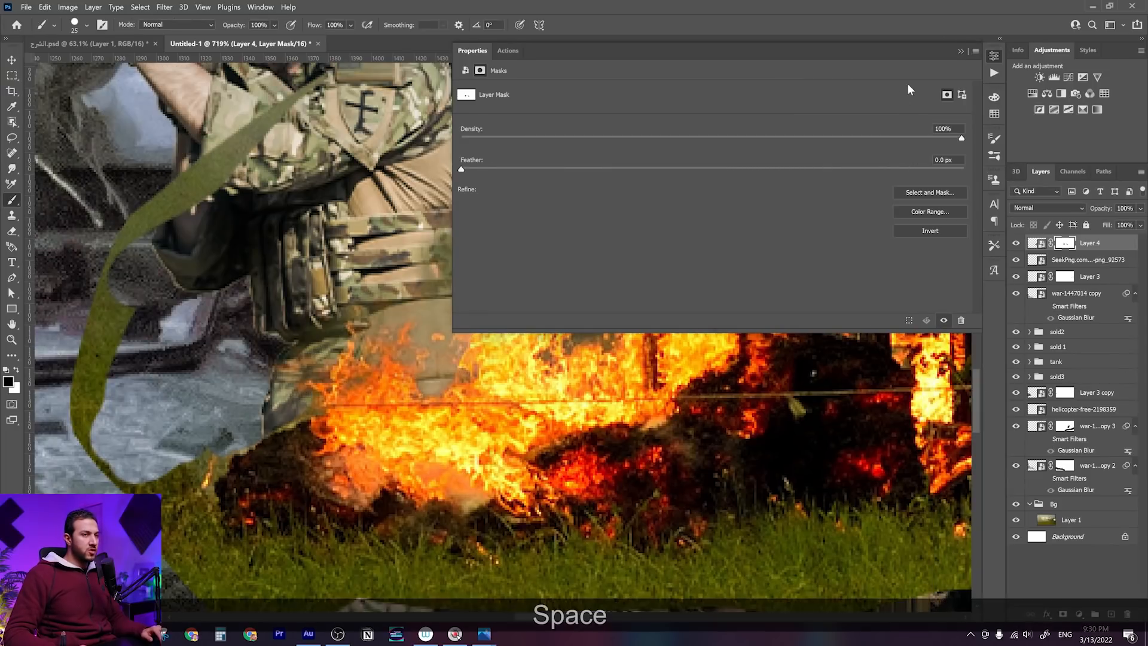
pyautogui.press('alt')
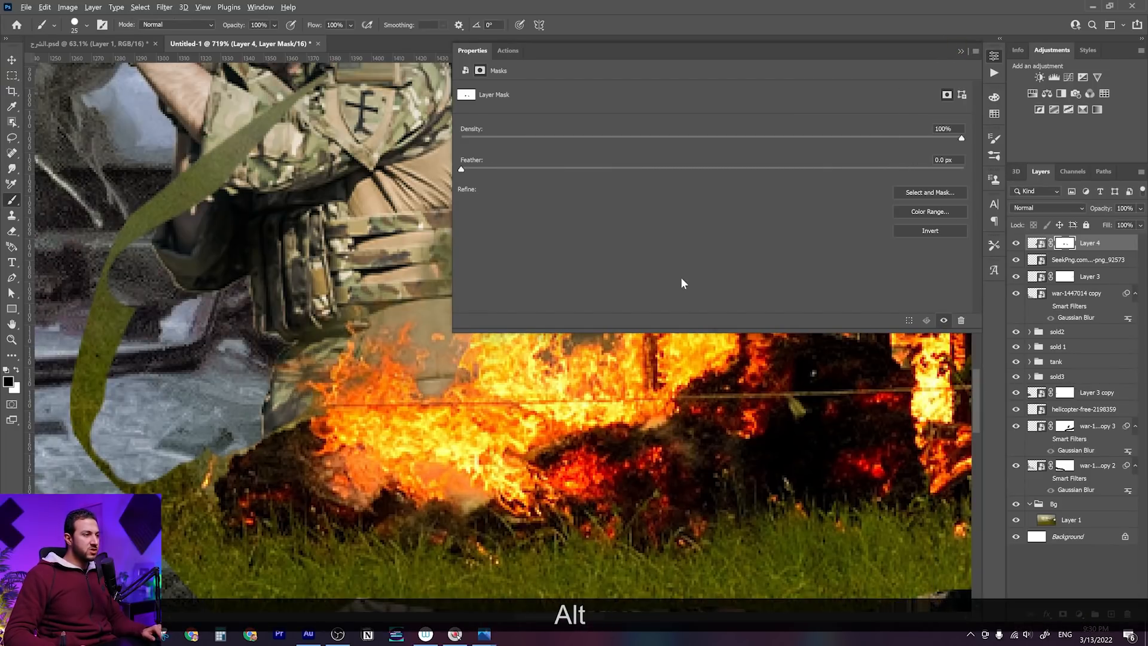
pyautogui.click(962, 51)
pyautogui.press('v')
pyautogui.scroll(-3, 459, 349)
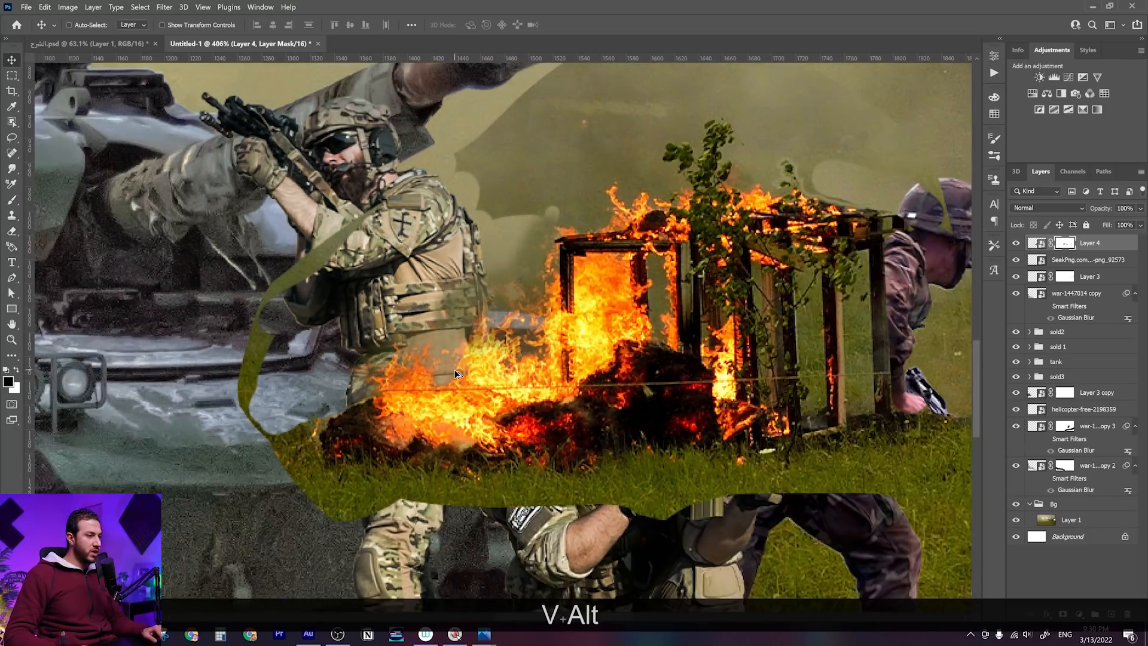
# Brush on Layer 4's mask along the upper-left edge of the flames to clear the haze over the soldier's torso
pyautogui.scroll(-1, 454, 374)
pyautogui.moveTo(455, 373); pyautogui.dragTo(453, 289)
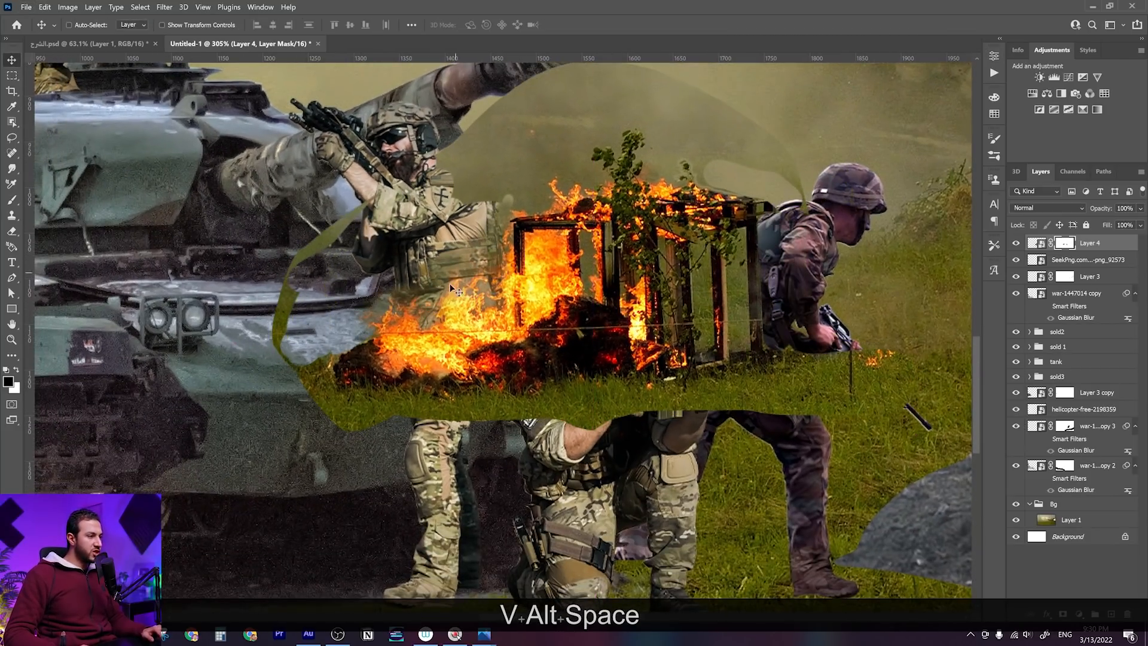
pyautogui.scroll(4, 453, 289)
pyautogui.press('b')
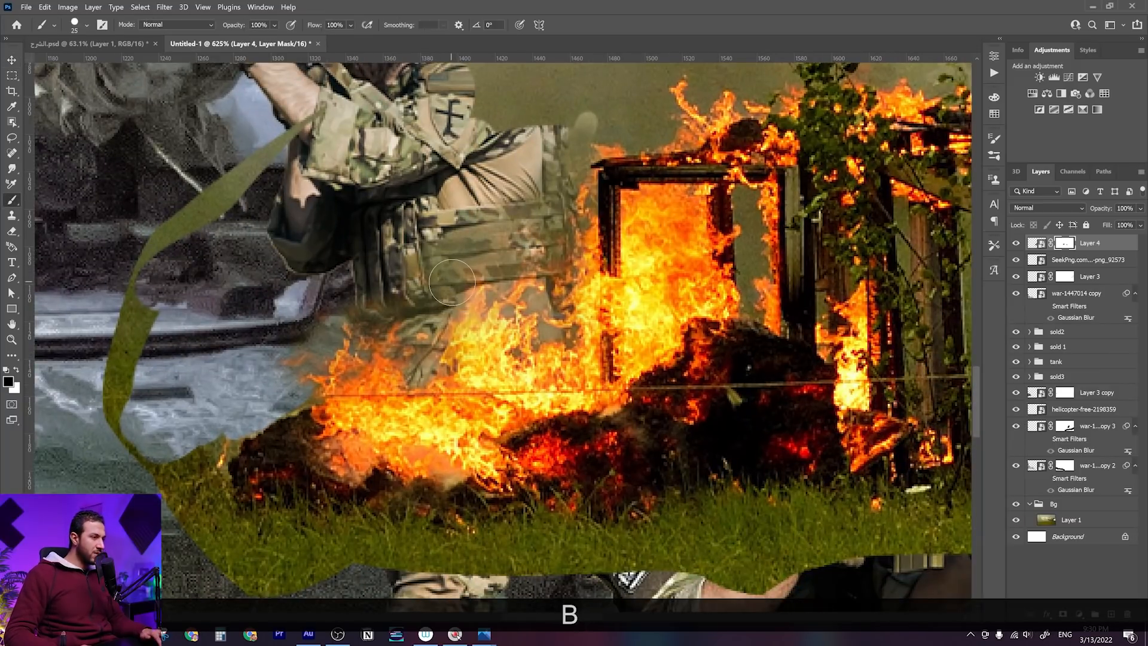
pyautogui.rightClick(465, 303)
pyautogui.click(521, 450)
pyautogui.press('x')
pyautogui.moveTo(460, 249)
pyautogui.mouseDown()
pyautogui.moveTo(484, 214)
pyautogui.moveTo(509, 209)
pyautogui.moveTo(571, 133)
pyautogui.moveTo(512, 221)
pyautogui.moveTo(508, 263)
pyautogui.moveTo(443, 286)
pyautogui.moveTo(428, 327)
pyautogui.moveTo(419, 304)
pyautogui.moveTo(377, 278)
pyautogui.moveTo(356, 308)
pyautogui.moveTo(349, 294)
pyautogui.moveTo(308, 333)
pyautogui.mouseUp()
pyautogui.scroll(-2, 478, 315)
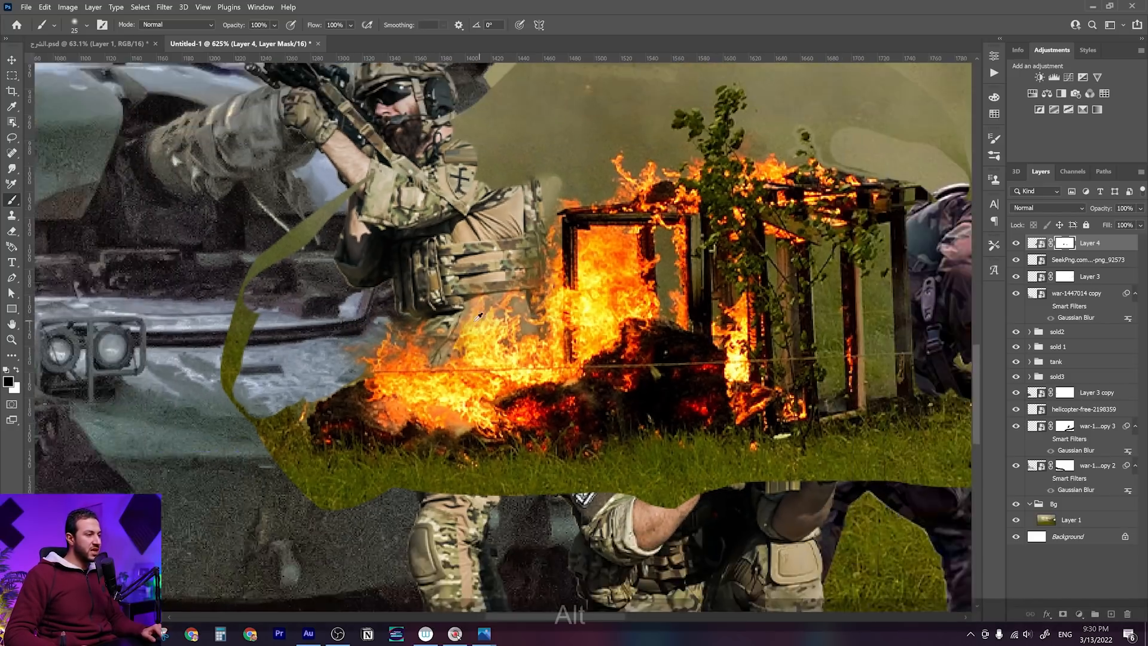
# Move the burning hut down onto the grass in front of the kneeling soldier
pyautogui.scroll(-1, 479, 315)
pyautogui.press('v')
pyautogui.scroll(-3, 581, 359)
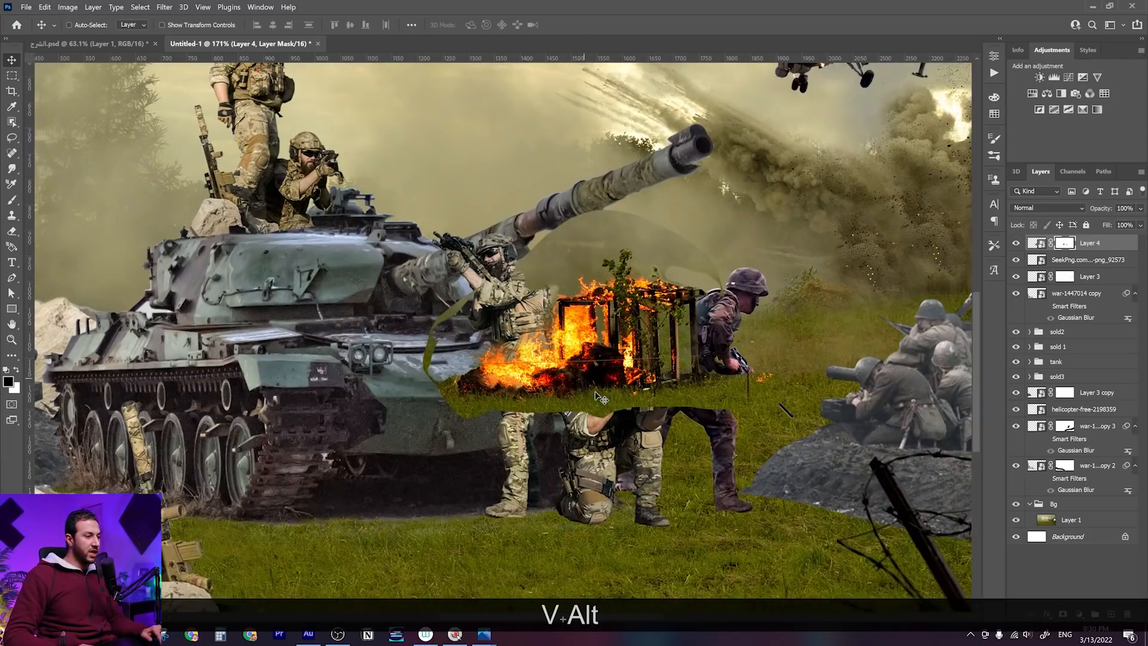
pyautogui.moveTo(598, 335); pyautogui.dragTo(604, 295)
pyautogui.moveTo(639, 244)
pyautogui.mouseDown()
pyautogui.moveTo(658, 407)
pyautogui.moveTo(675, 418)
pyautogui.moveTo(664, 395)
pyautogui.mouseUp()
pyautogui.scroll(3, 676, 411)
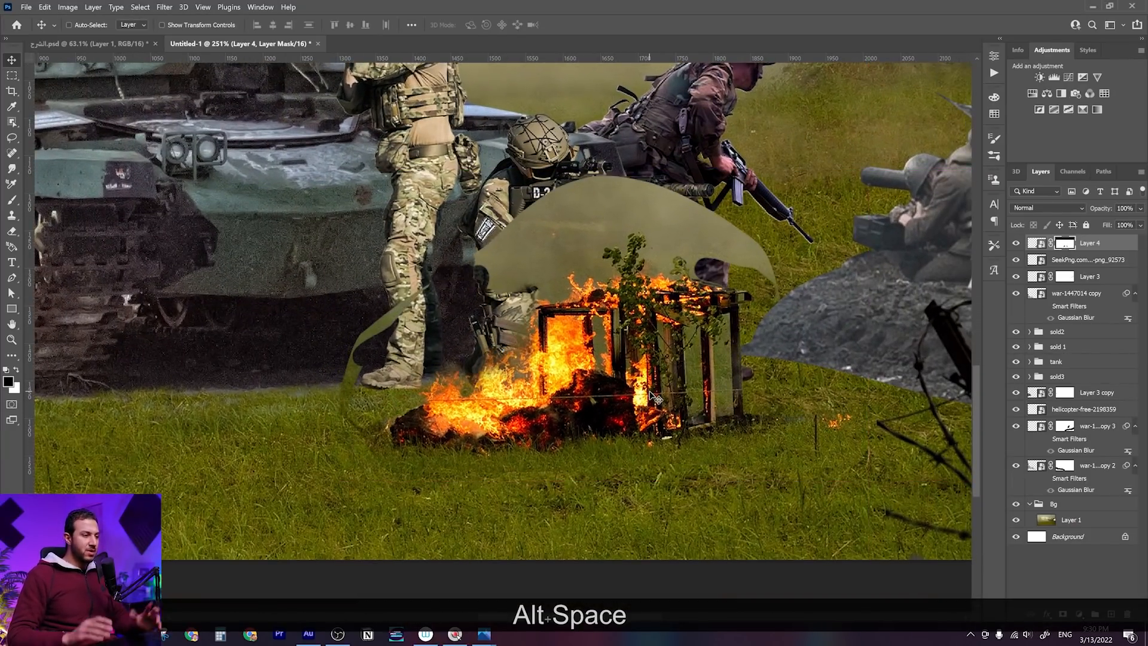
pyautogui.scroll(4, 595, 315)
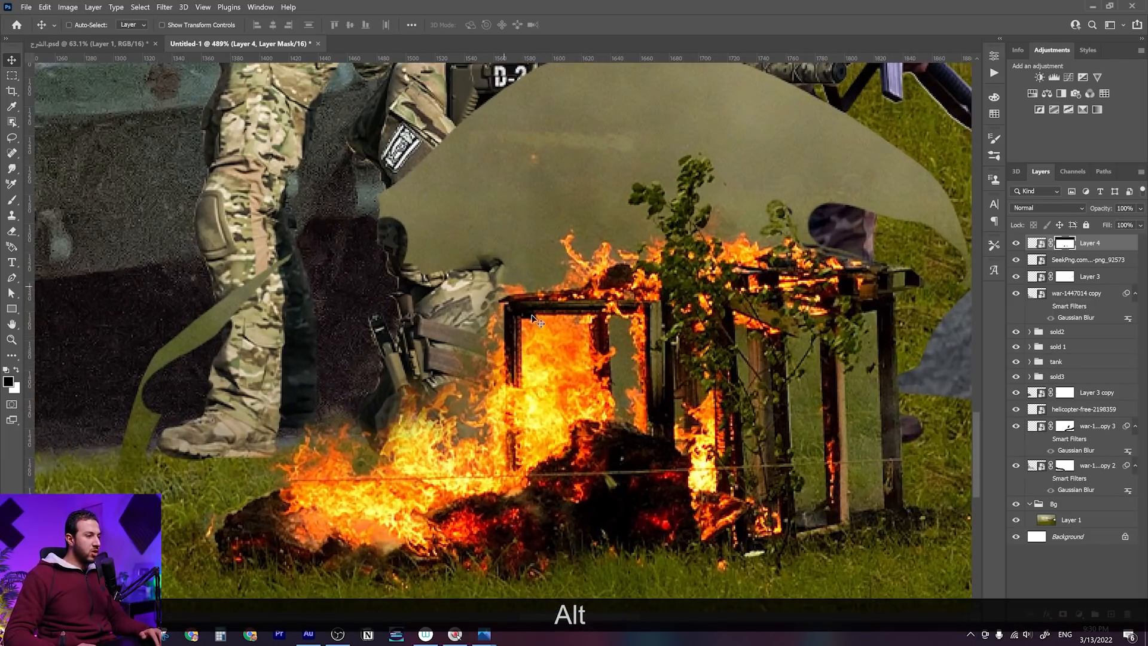
# Position the cleaned burning hut cutout on the grass between the kneeling soldier and the barbed wire
pyautogui.moveTo(532, 317); pyautogui.dragTo(577, 271)
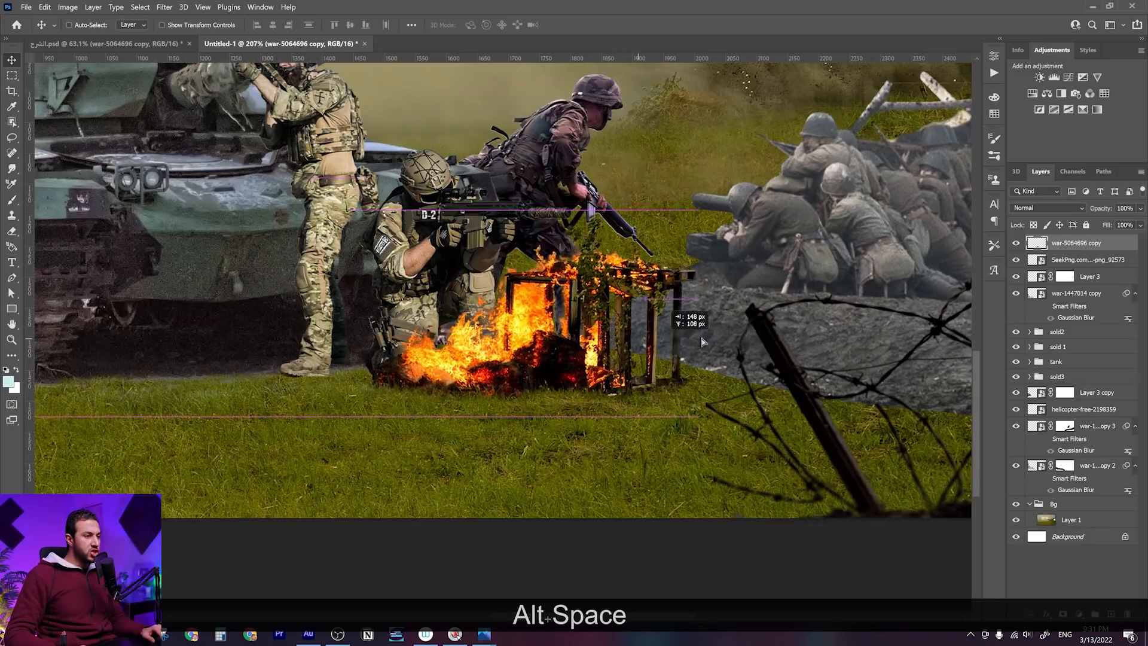
pyautogui.moveTo(664, 340)
pyautogui.mouseDown()
pyautogui.moveTo(882, 326)
pyautogui.moveTo(905, 295)
pyautogui.moveTo(714, 341)
pyautogui.moveTo(646, 338)
pyautogui.moveTo(645, 370)
pyautogui.moveTo(660, 372)
pyautogui.mouseUp()
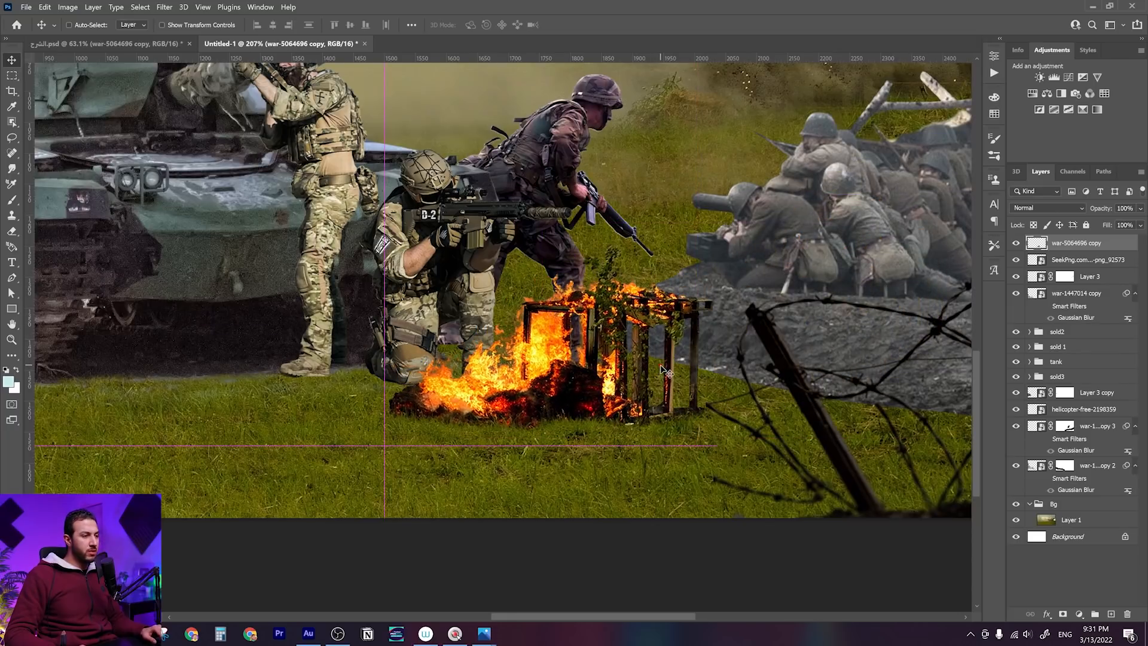
pyautogui.scroll(-5, 661, 372)
pyautogui.scroll(-3, 663, 375)
pyautogui.scroll(3, 662, 375)
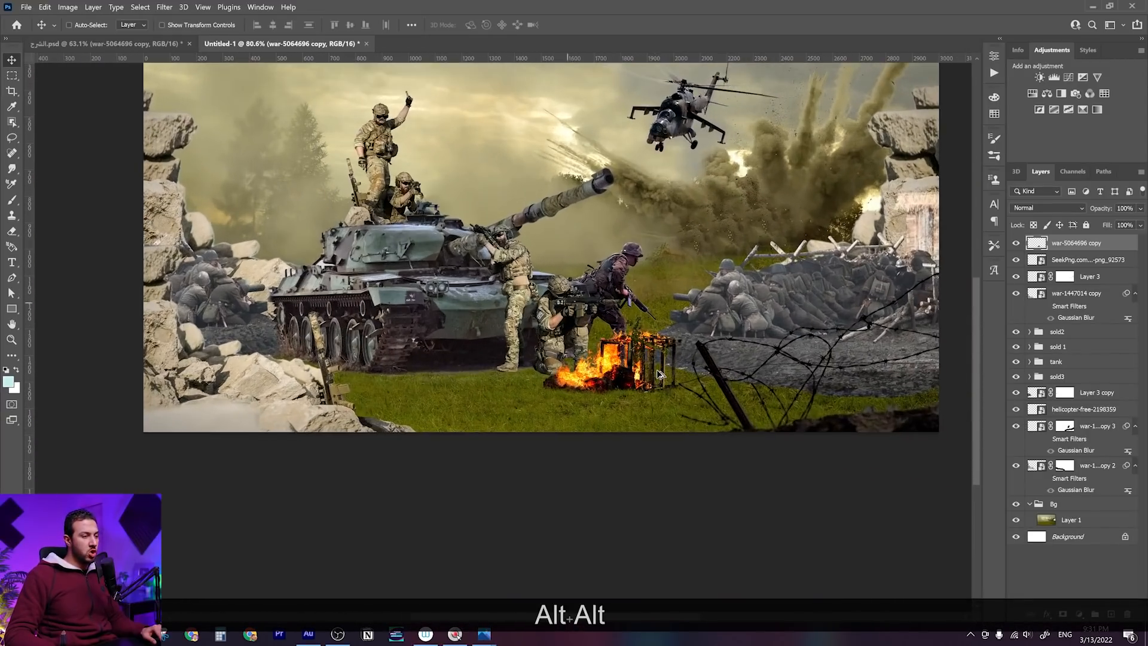
pyautogui.scroll(1, 646, 400)
pyautogui.scroll(2, 647, 402)
pyautogui.moveTo(644, 401); pyautogui.dragTo(654, 405)
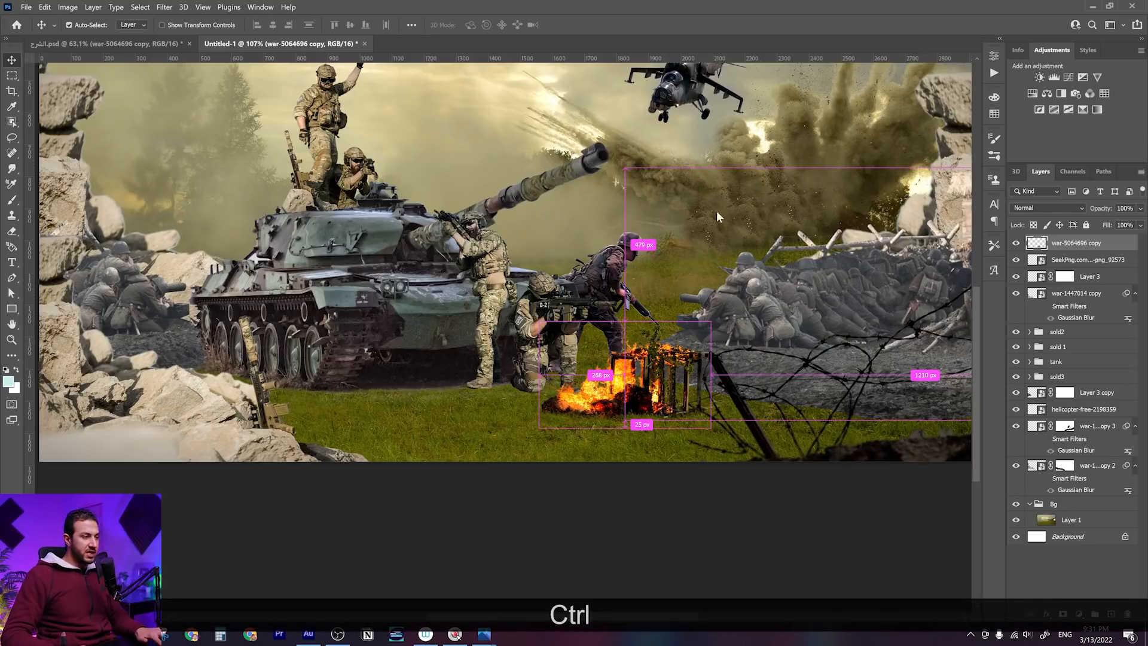
pyautogui.moveTo(669, 210); pyautogui.dragTo(694, 327)
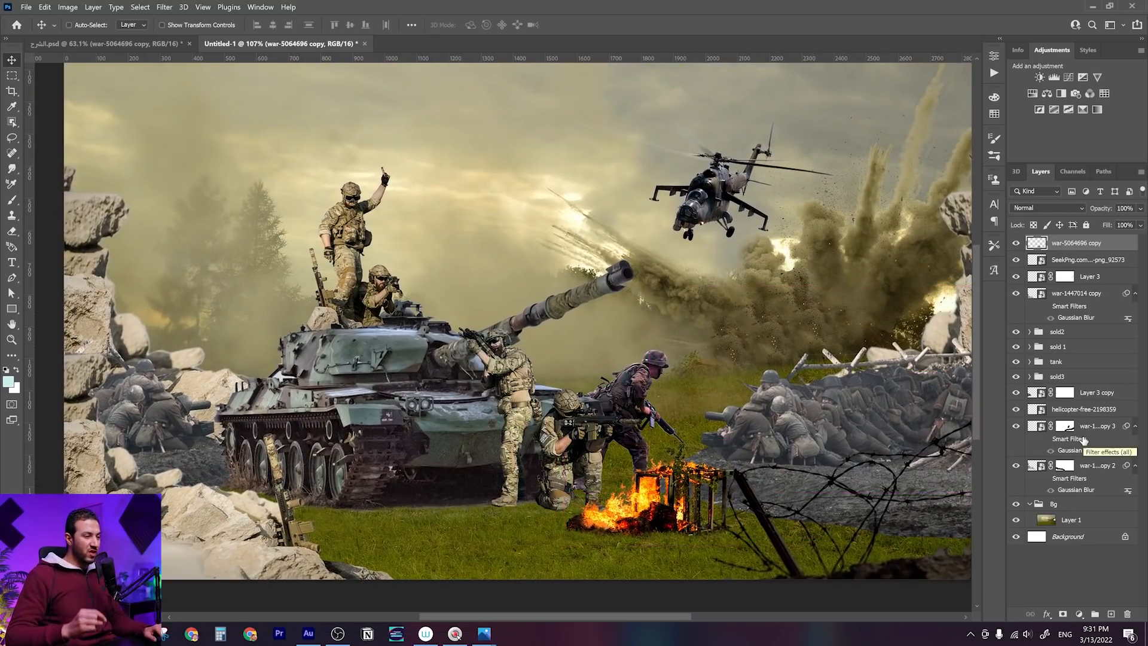
pyautogui.moveTo(676, 419); pyautogui.dragTo(668, 423)
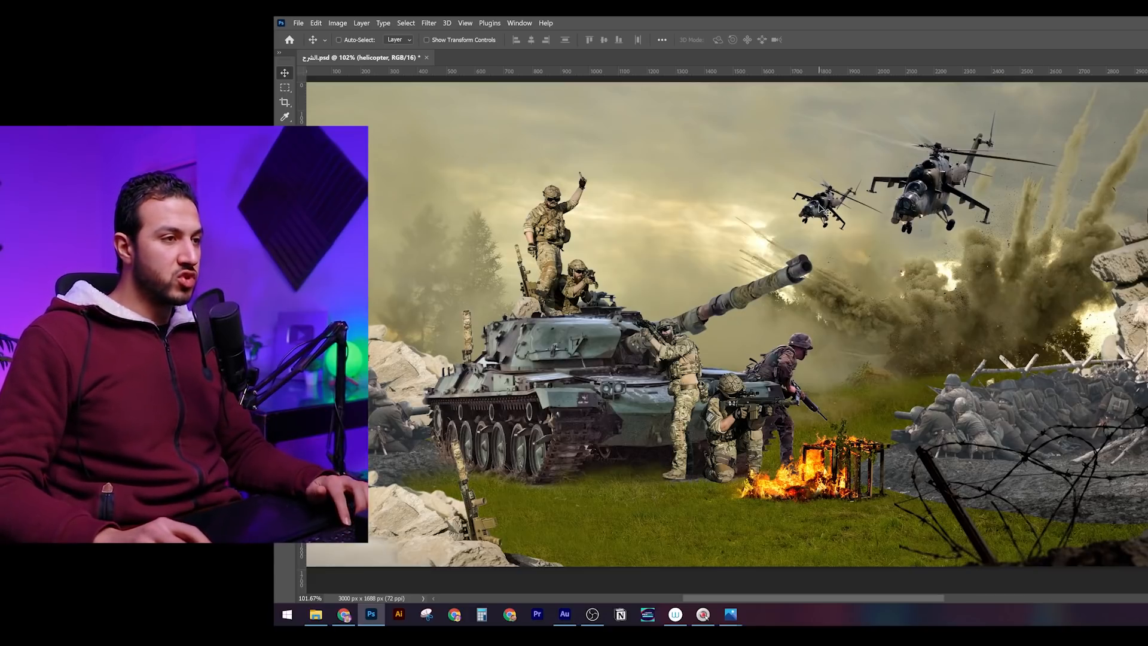
pyautogui.press('space')
pyautogui.moveTo(775, 362); pyautogui.dragTo(790, 361)
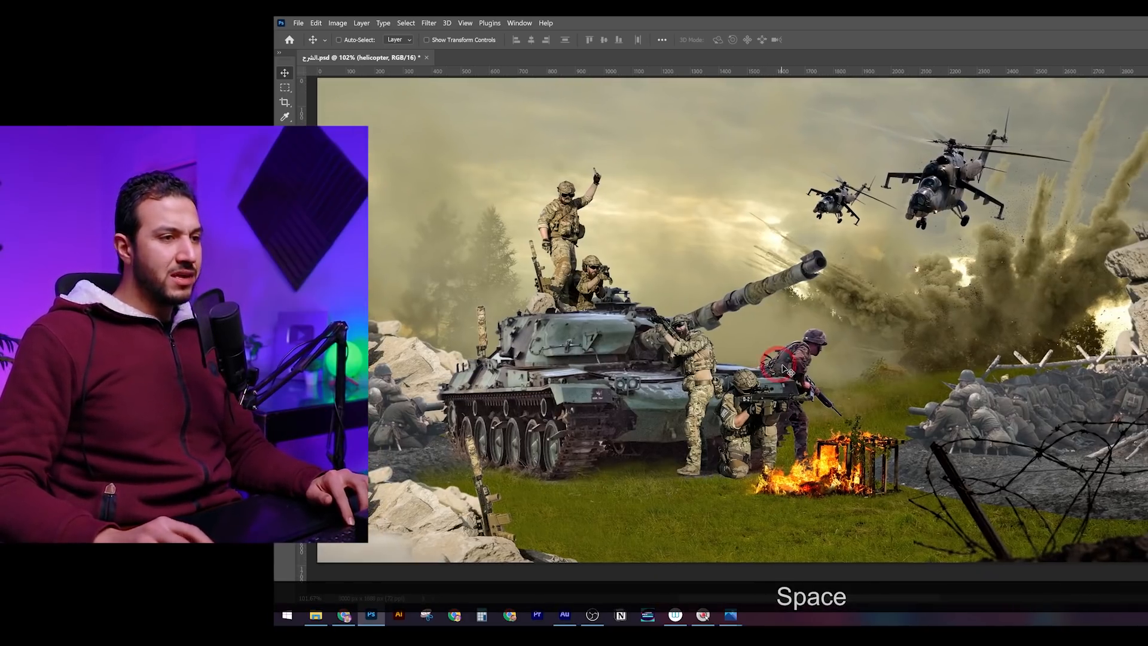
pyautogui.scroll(-2, 783, 366)
pyautogui.scroll(1, 783, 366)
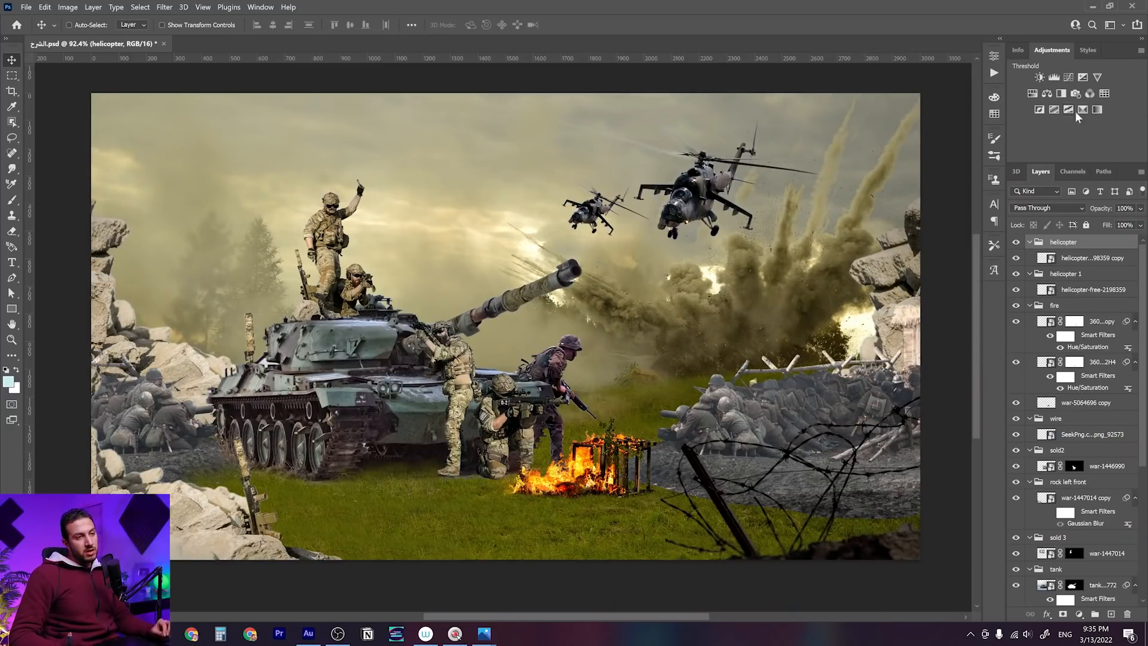
# Add a Black & White adjustment layer with default settings and place it above the helicopter group, over all other layers
pyautogui.click(1061, 94)
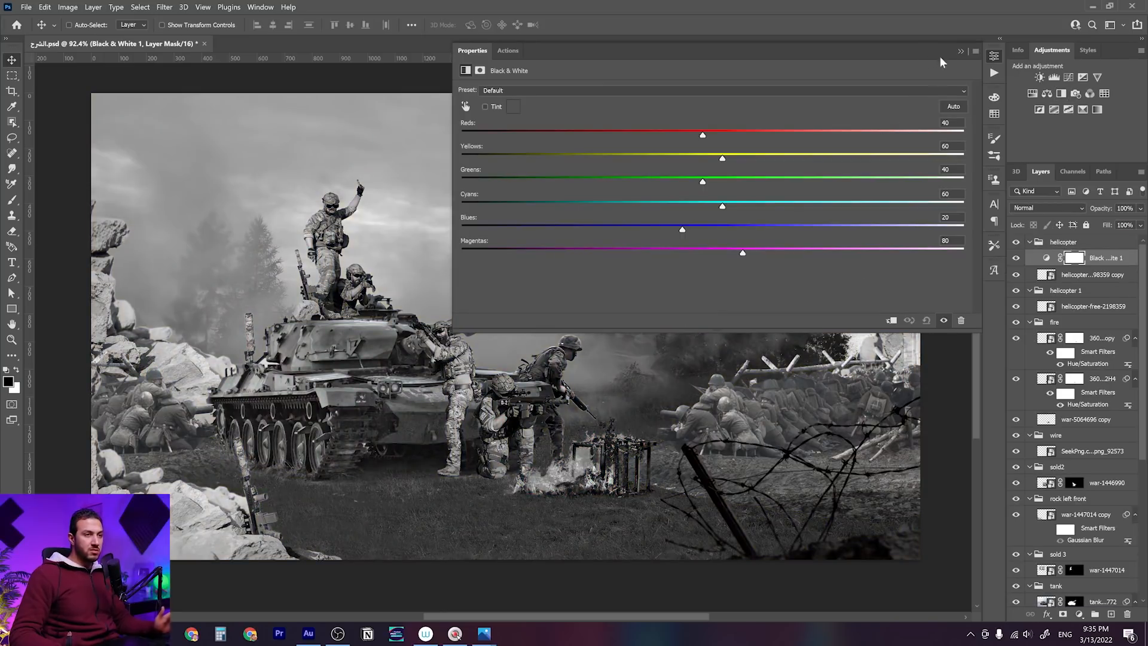
pyautogui.click(961, 53)
pyautogui.moveTo(1095, 258); pyautogui.dragTo(1101, 238)
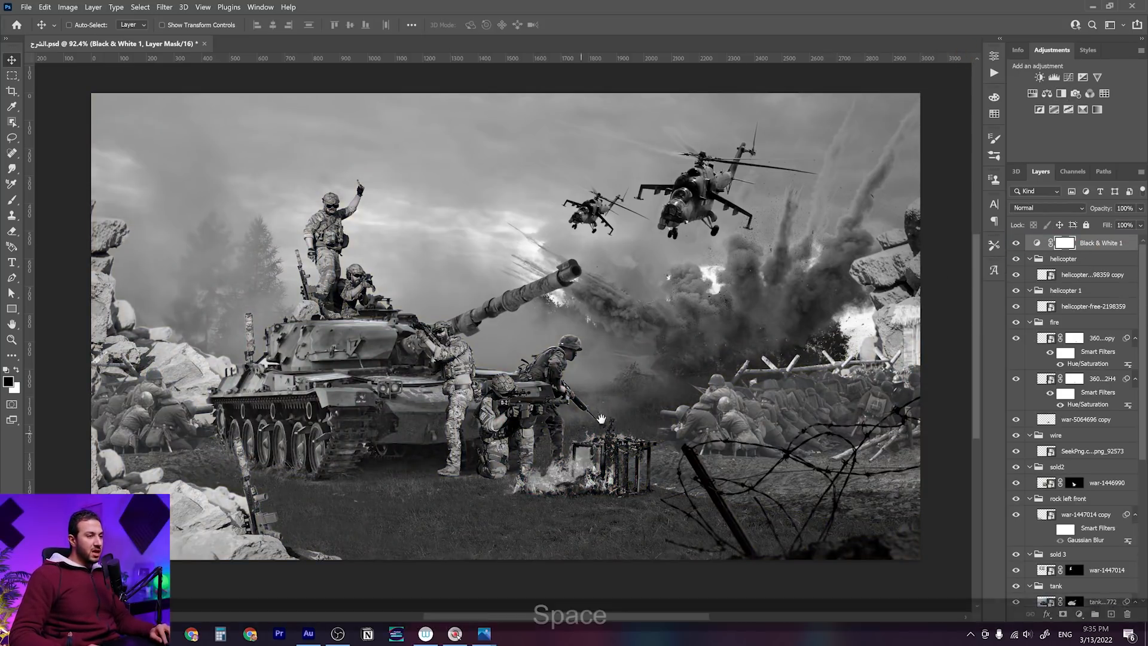
pyautogui.moveTo(630, 418); pyautogui.dragTo(622, 413)
pyautogui.scroll(-3, 622, 413)
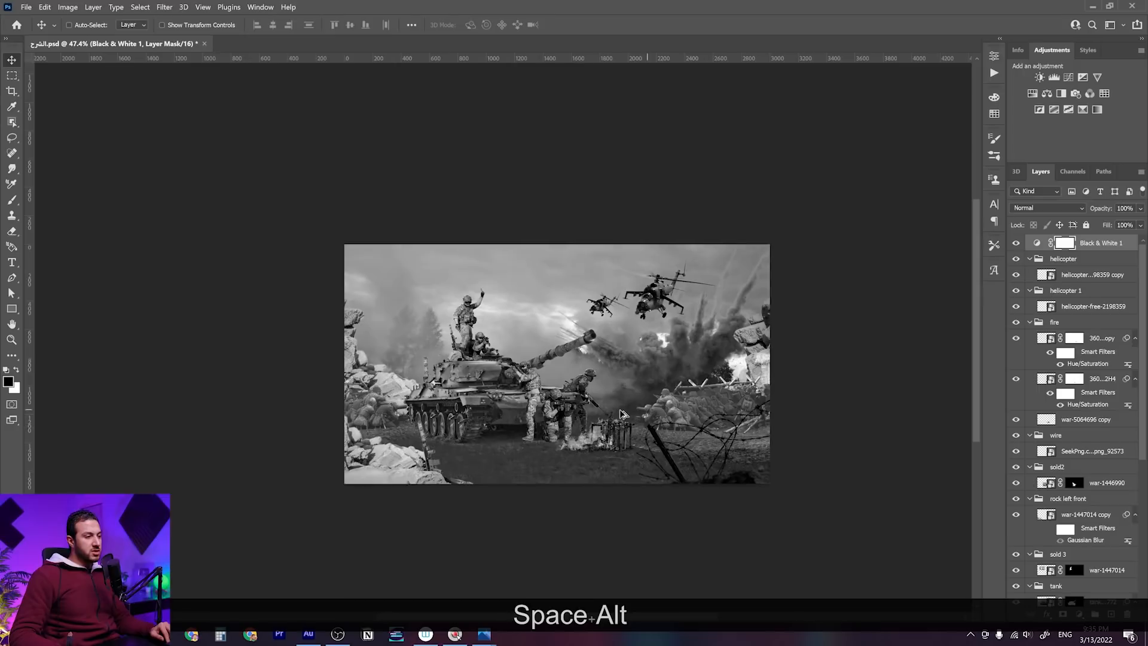
pyautogui.scroll(3, 622, 413)
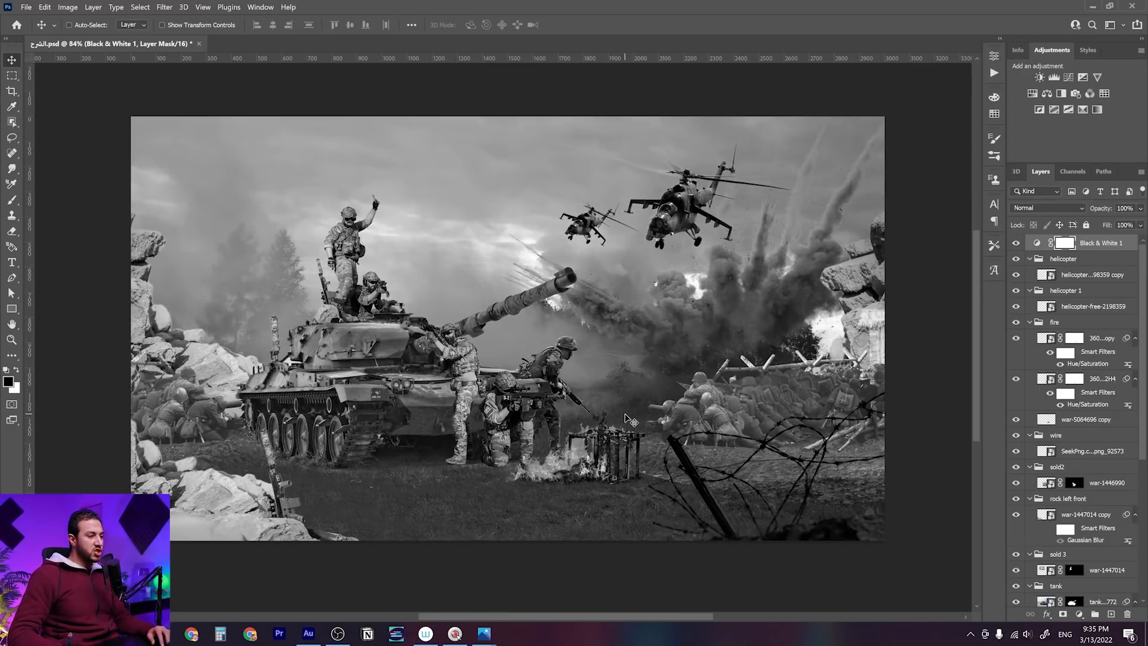
pyautogui.scroll(1, 681, 236)
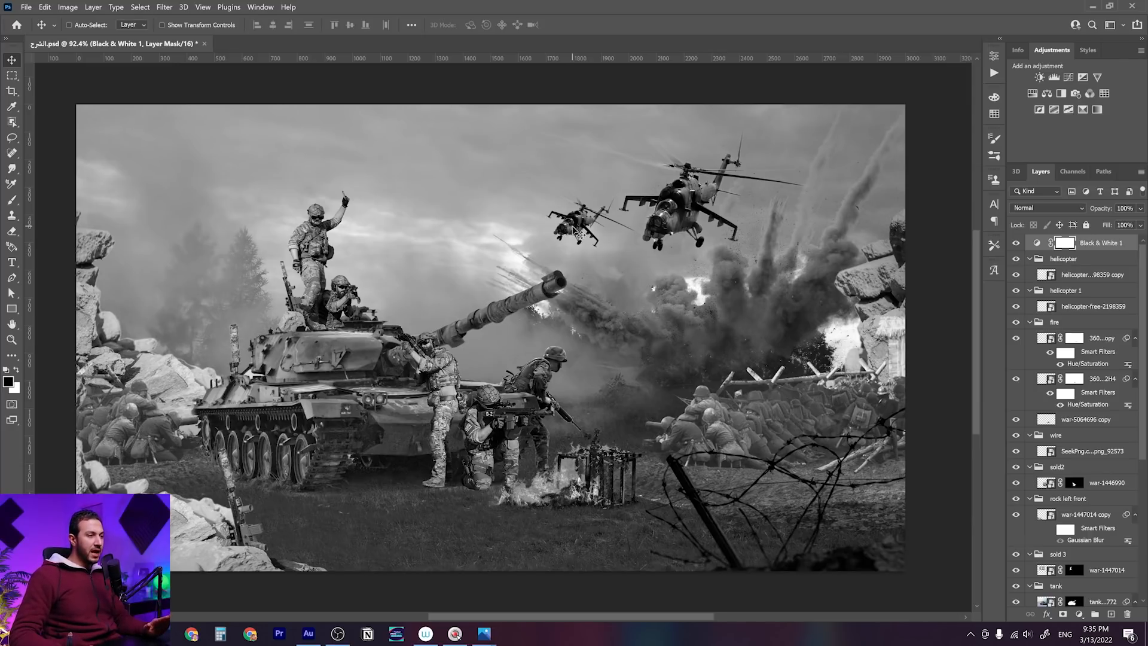
# Add a Levels adjustment layer clipped to the small distant helicopter in the helicopter group
pyautogui.rightClick(576, 231)
pyautogui.click(596, 242)
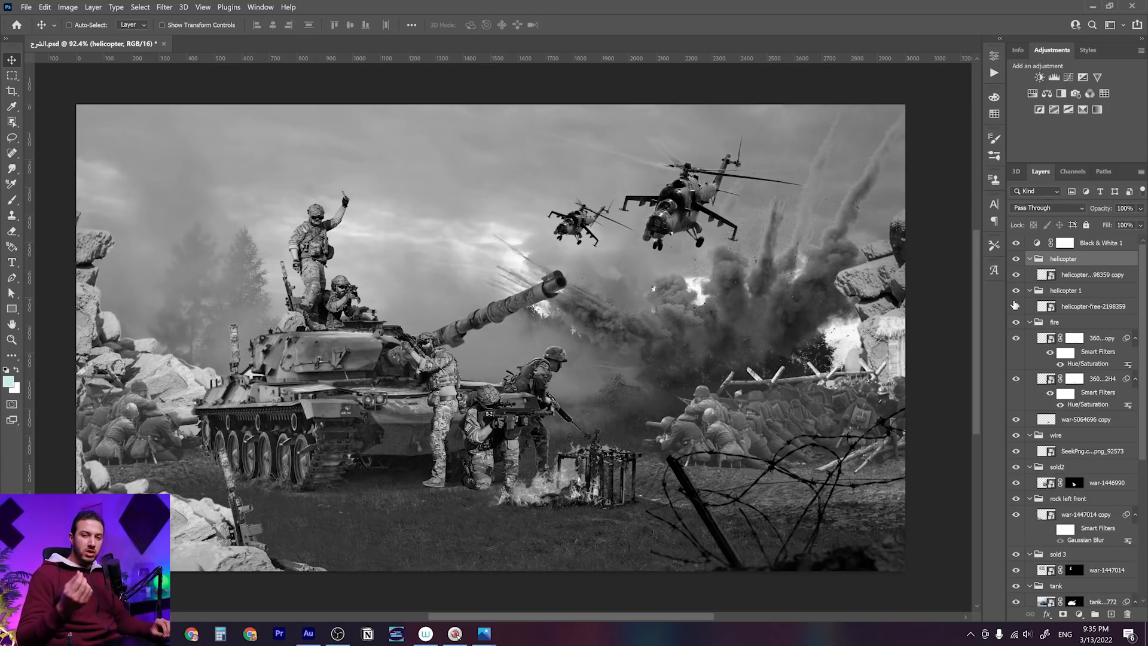
pyautogui.click(1082, 277)
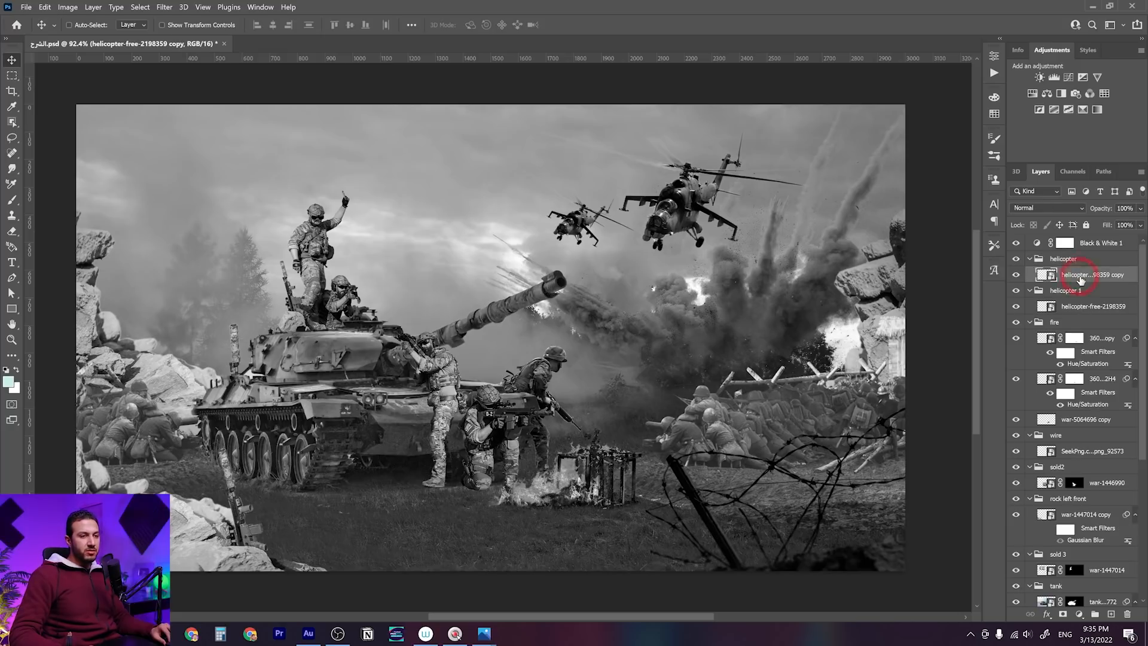
pyautogui.click(1055, 77)
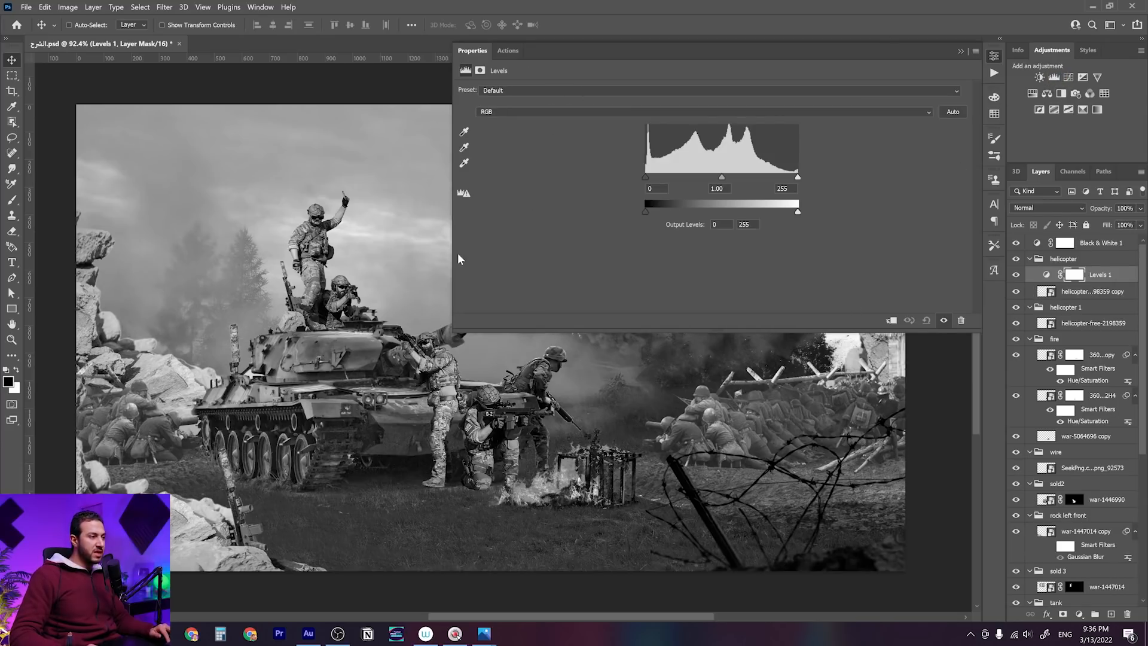
pyautogui.moveTo(450, 250); pyautogui.dragTo(692, 250)
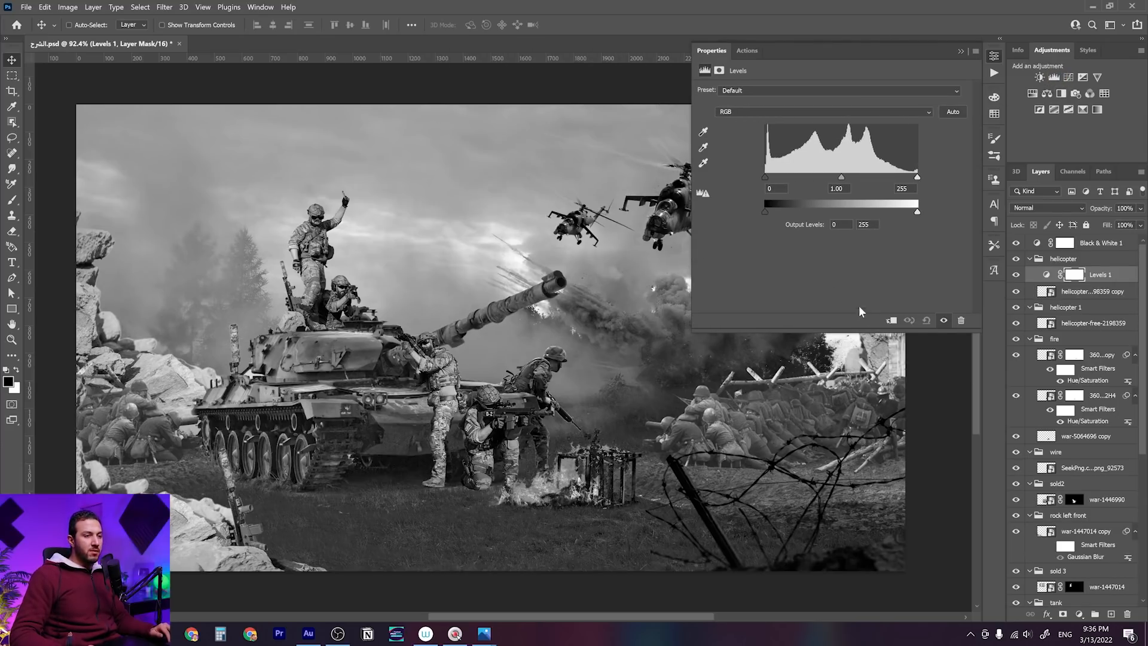
pyautogui.click(892, 322)
pyautogui.press('space')
pyautogui.moveTo(862, 394); pyautogui.dragTo(733, 405)
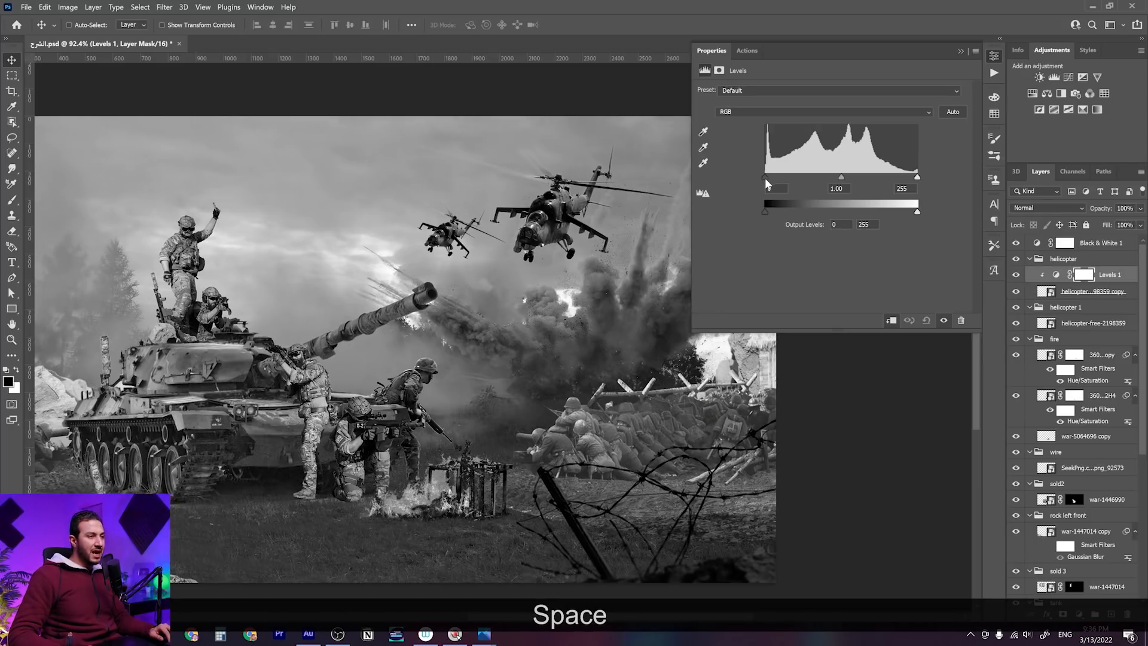
# Raise the small helicopter's Levels output black value to 112 to match the hazy background
pyautogui.moveTo(765, 211)
pyautogui.mouseDown()
pyautogui.moveTo(803, 211)
pyautogui.moveTo(778, 211)
pyautogui.mouseUp()
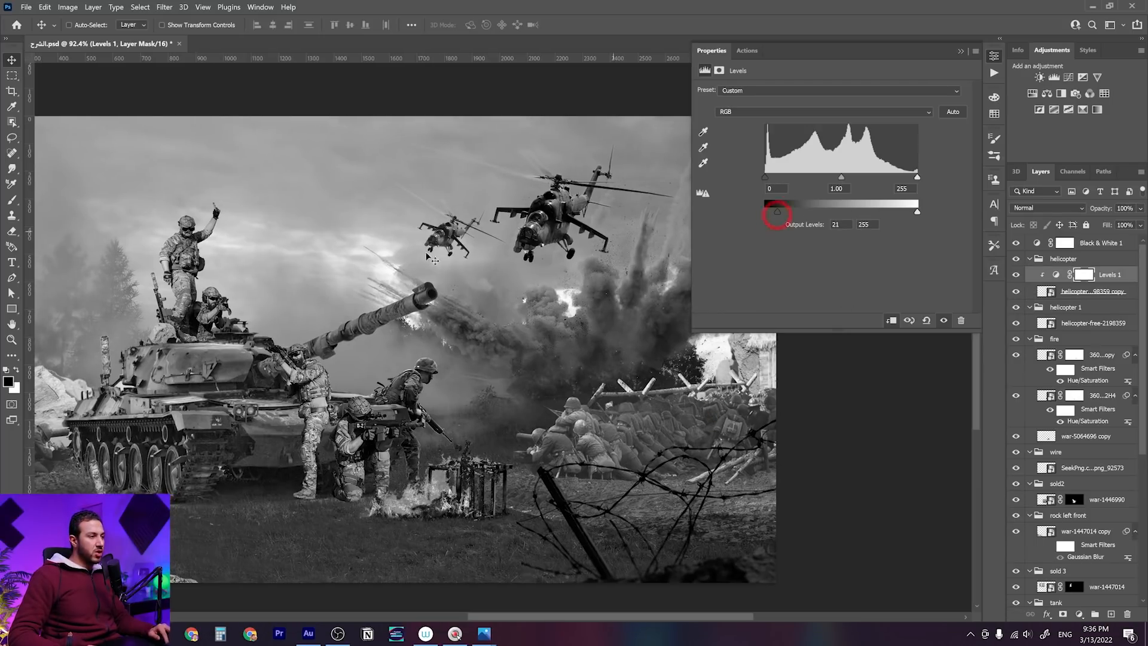
pyautogui.scroll(3, 443, 239)
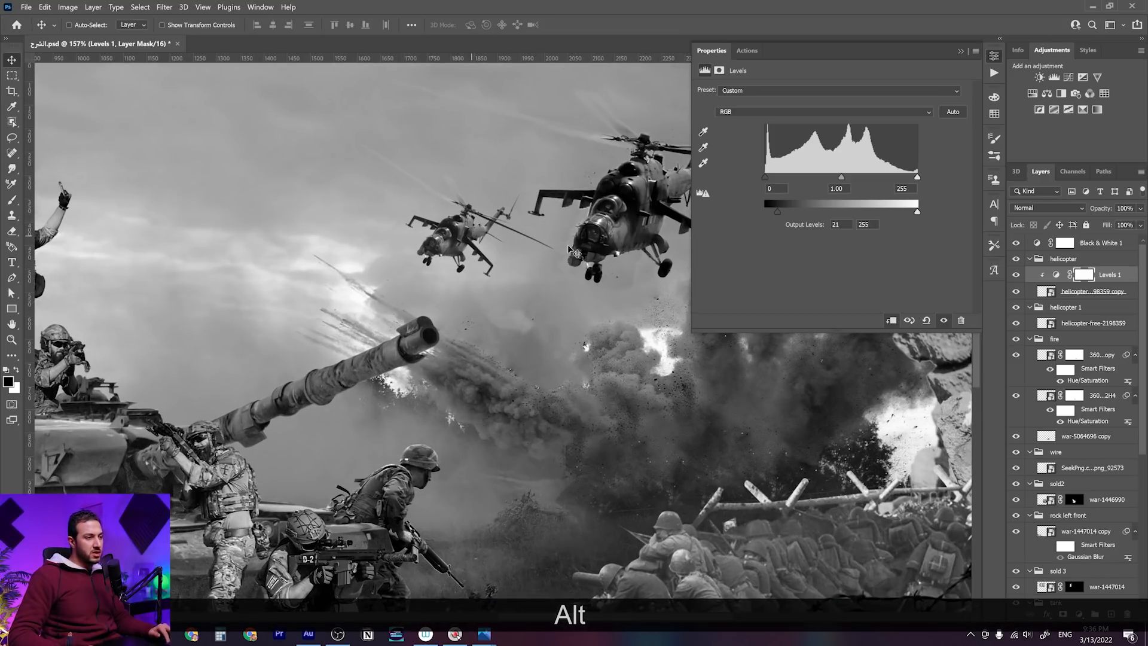
pyautogui.moveTo(779, 211); pyautogui.dragTo(806, 210)
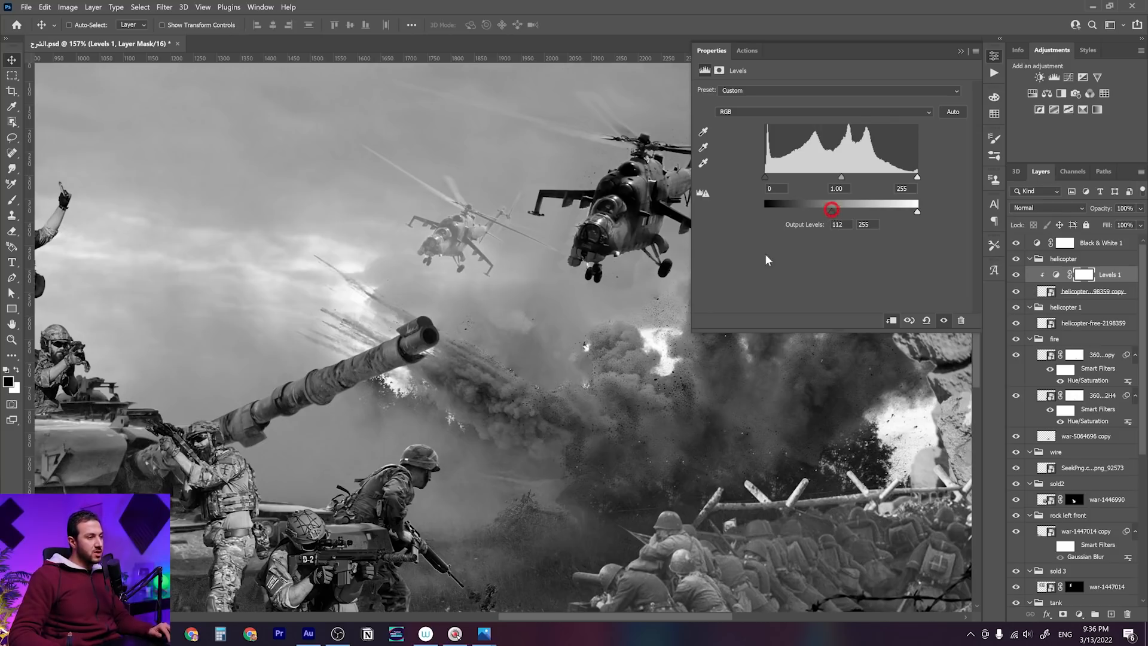
pyautogui.scroll(-5, 592, 330)
pyautogui.scroll(1, 592, 331)
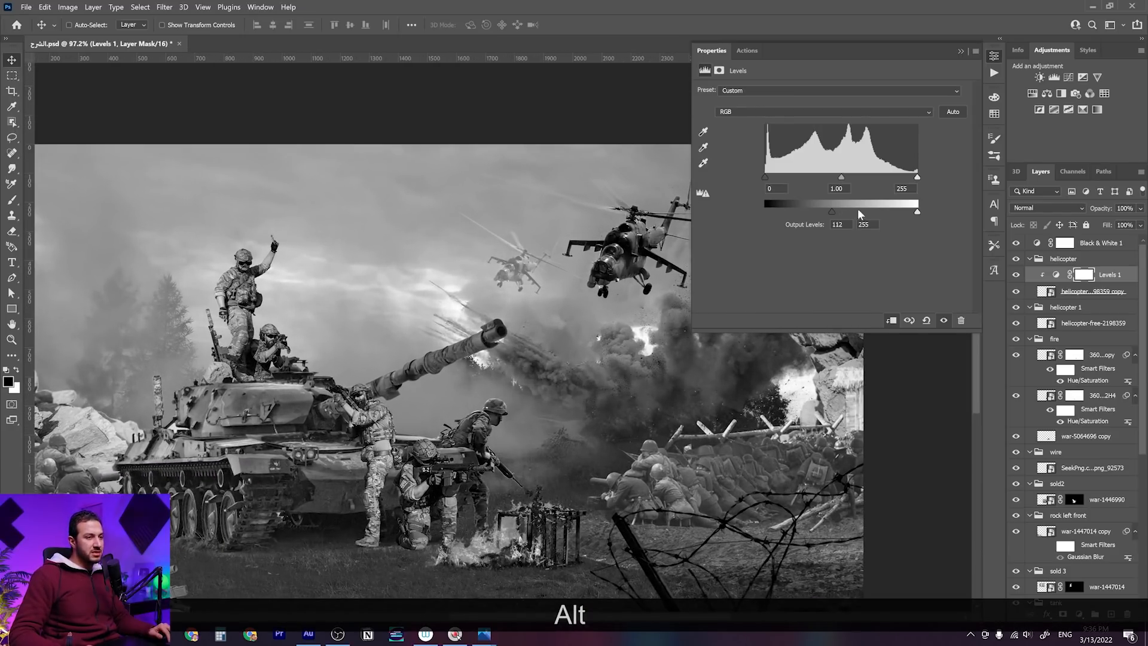
pyautogui.click(994, 55)
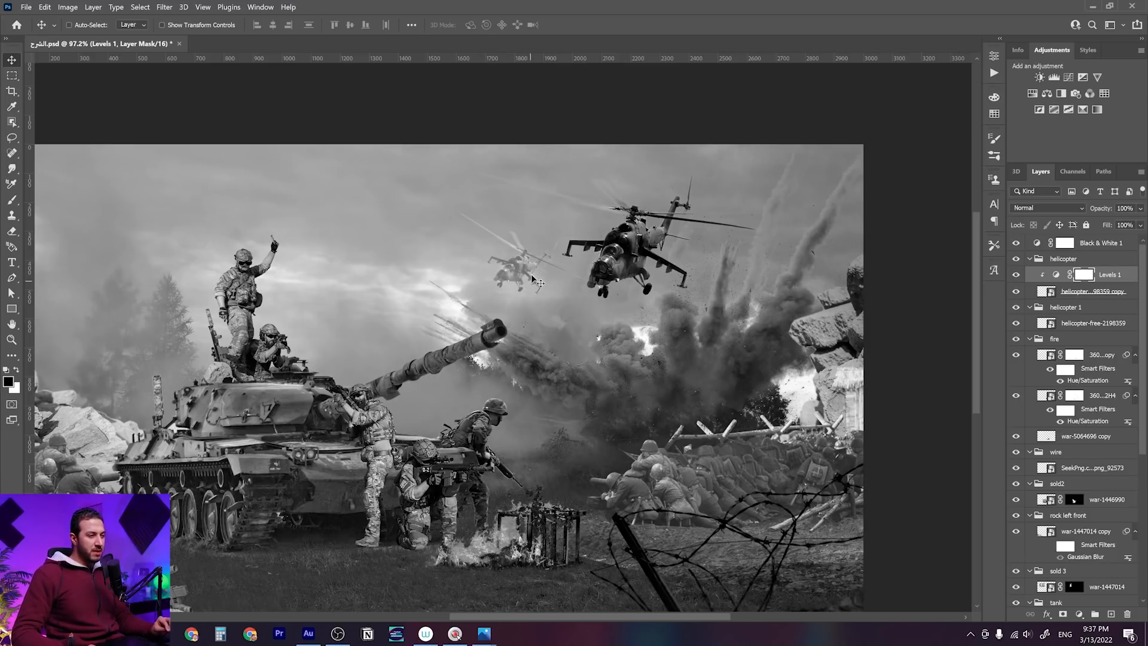
pyautogui.press('space')
pyautogui.moveTo(564, 331); pyautogui.dragTo(601, 319)
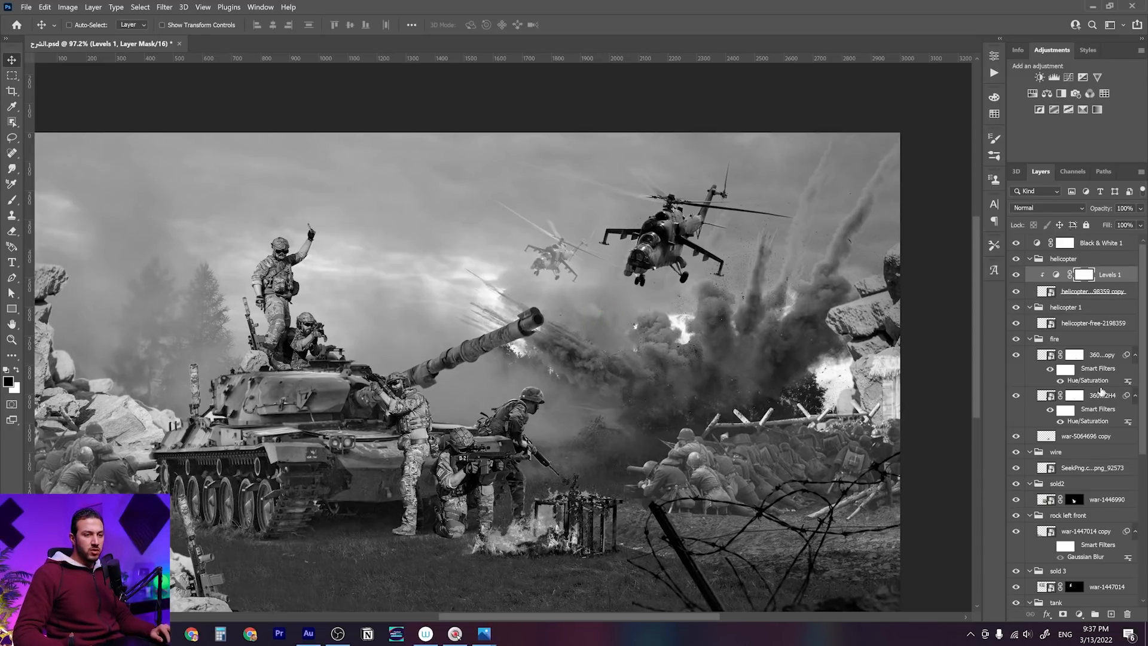
# Add a Levels adjustment clipped to the large helicopter in the helicopter 1 group and raise its output black value to 73
pyautogui.click(1074, 325)
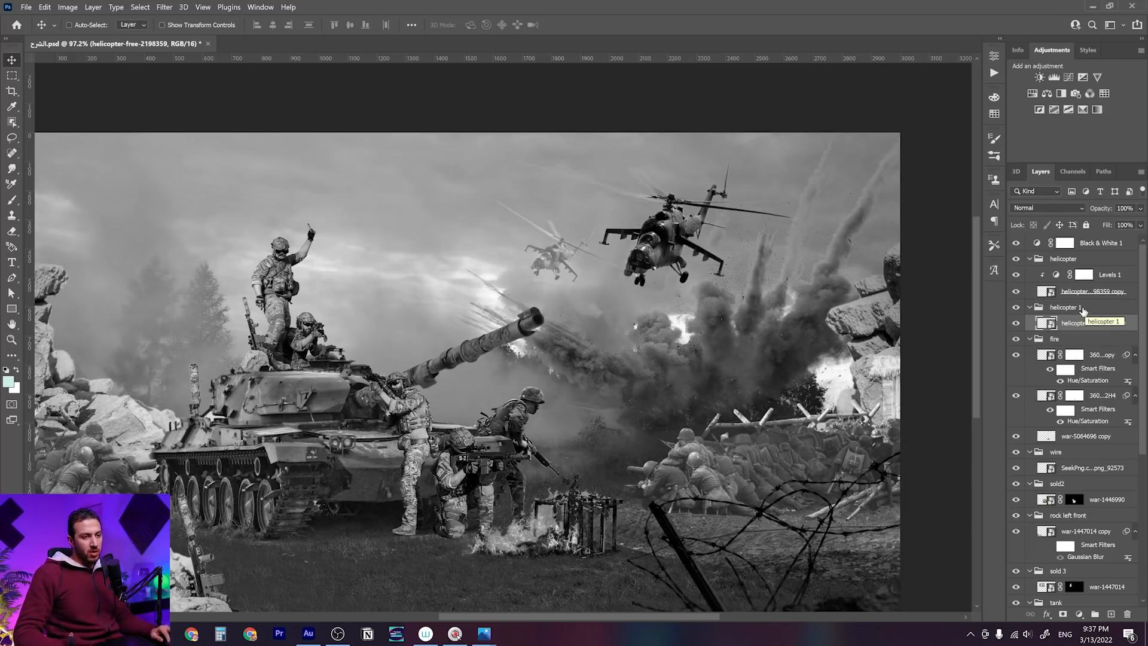
pyautogui.click(1016, 308)
pyautogui.click(1017, 308)
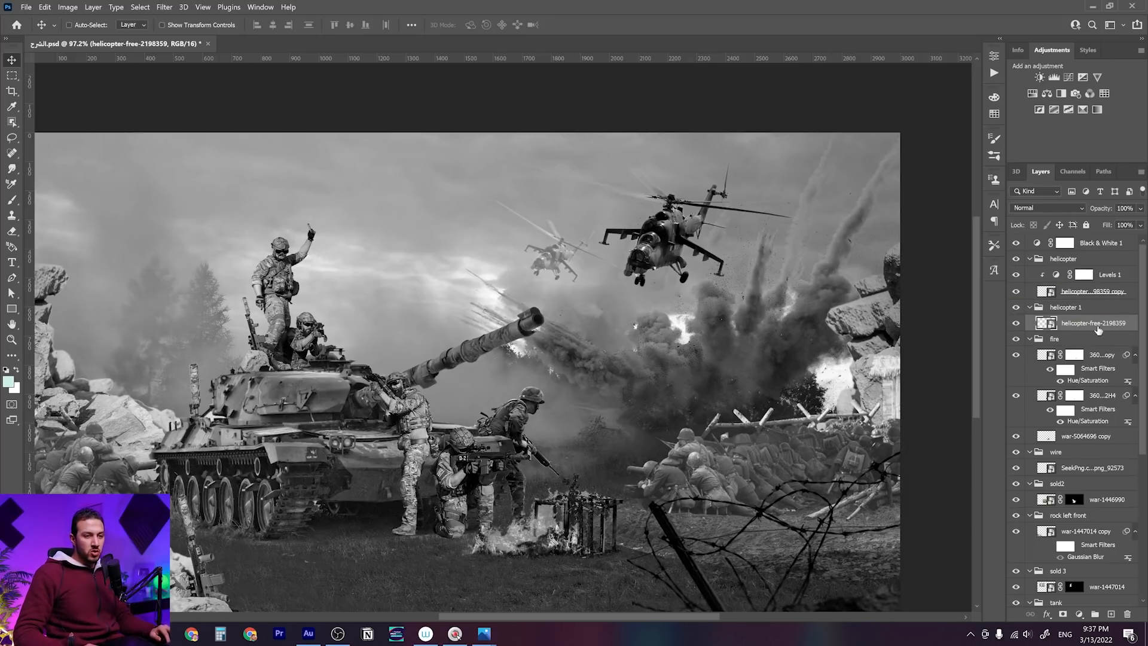
pyautogui.click(1055, 78)
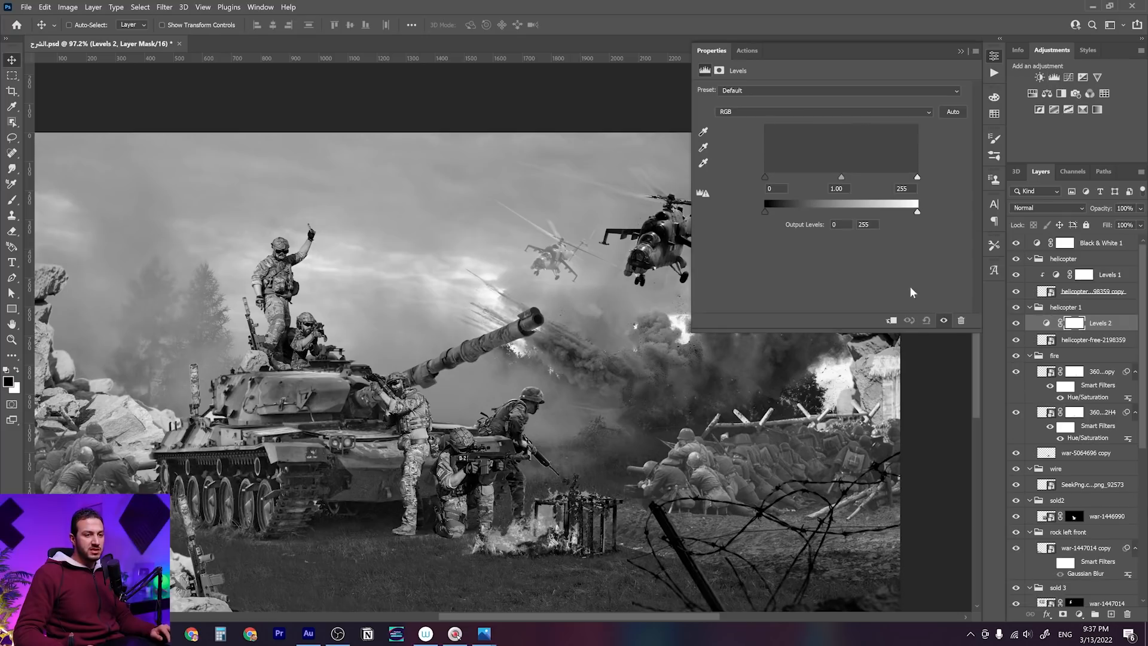
pyautogui.click(894, 321)
pyautogui.moveTo(768, 216); pyautogui.dragTo(815, 212)
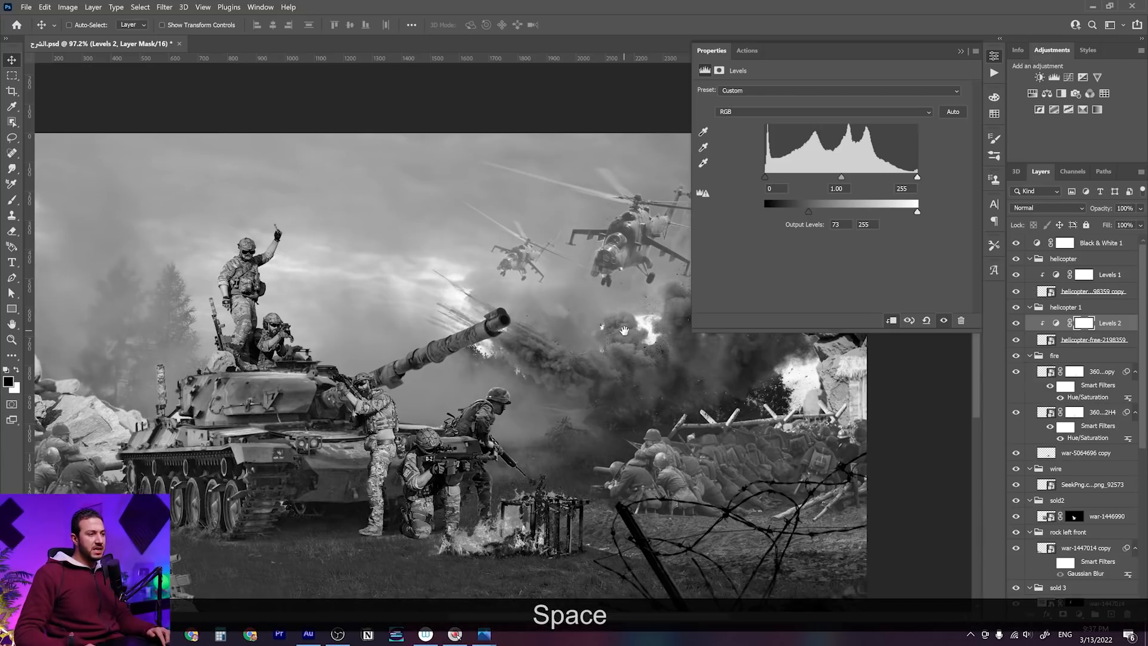
pyautogui.moveTo(676, 321); pyautogui.dragTo(643, 323)
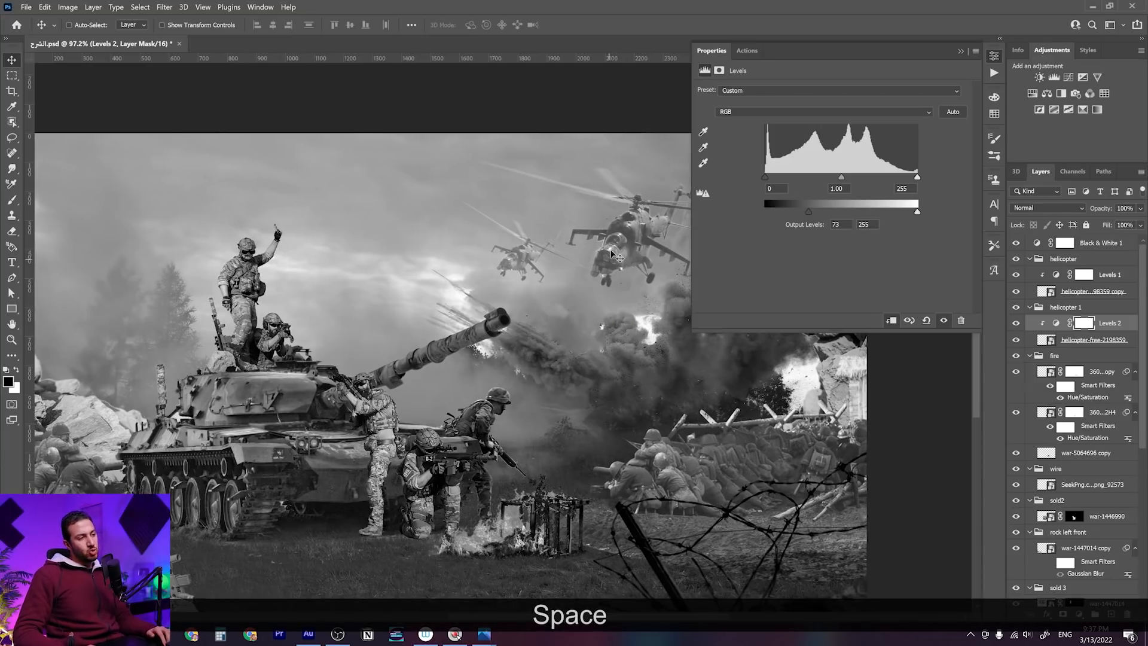
# Lower the large helicopter's Levels output black value to 65 and close its adjustment settings
pyautogui.moveTo(616, 252); pyautogui.dragTo(575, 250)
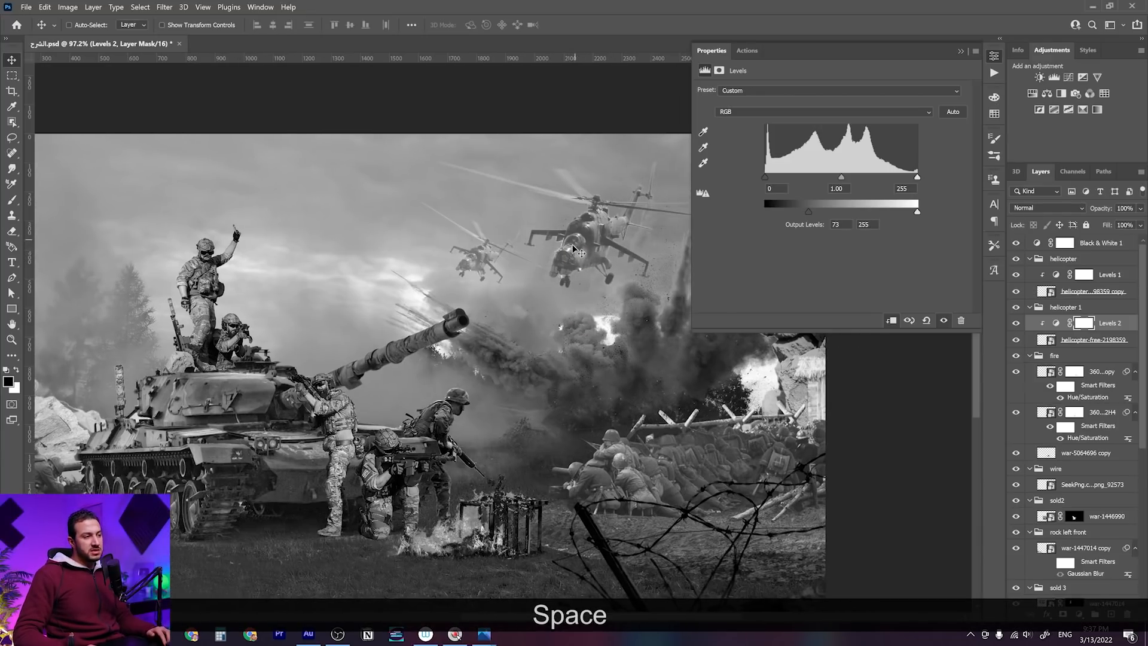
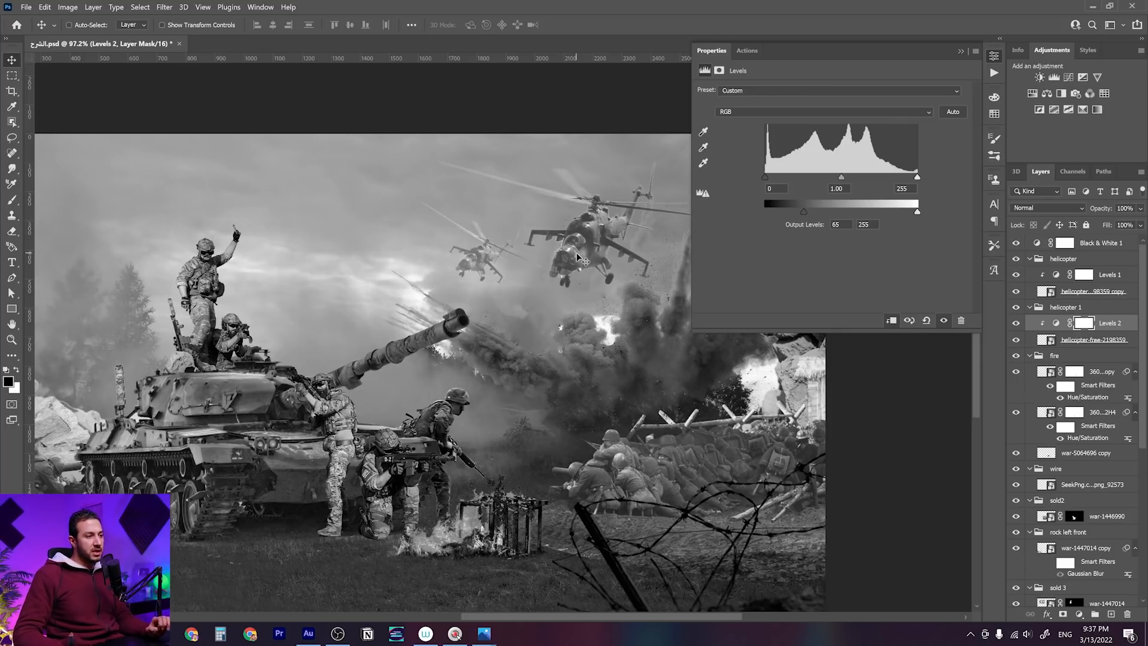
pyautogui.click(962, 52)
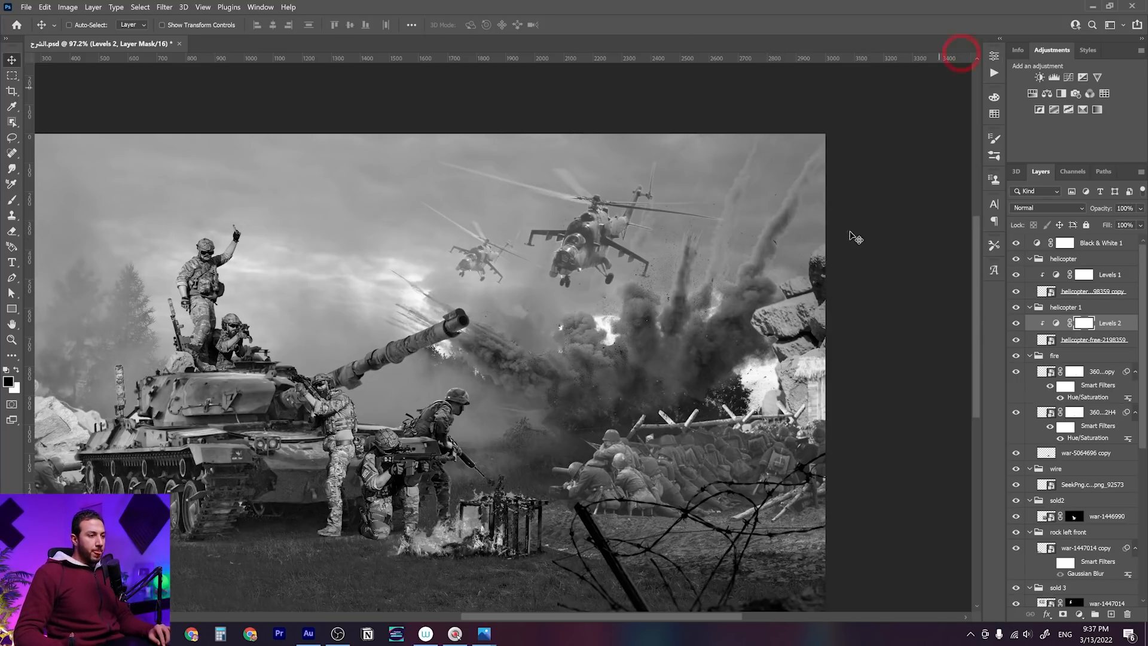
pyautogui.keyDown('alt'); pyautogui.scroll(-2, 633, 358); pyautogui.keyUp('alt')
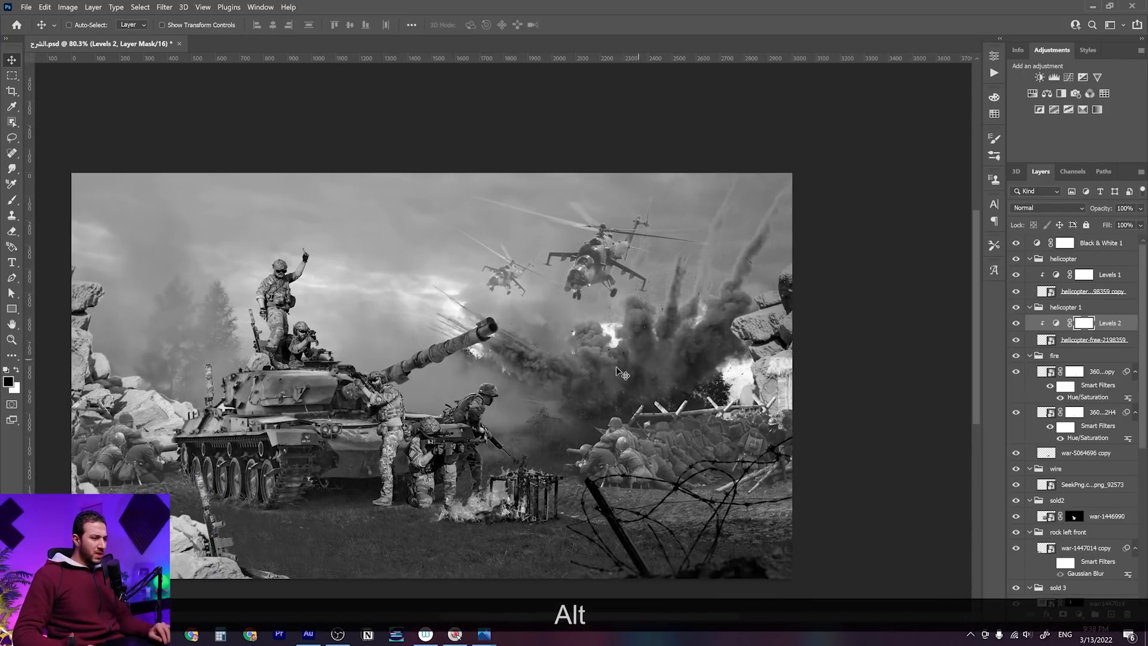
pyautogui.moveTo(619, 372); pyautogui.dragTo(671, 370)
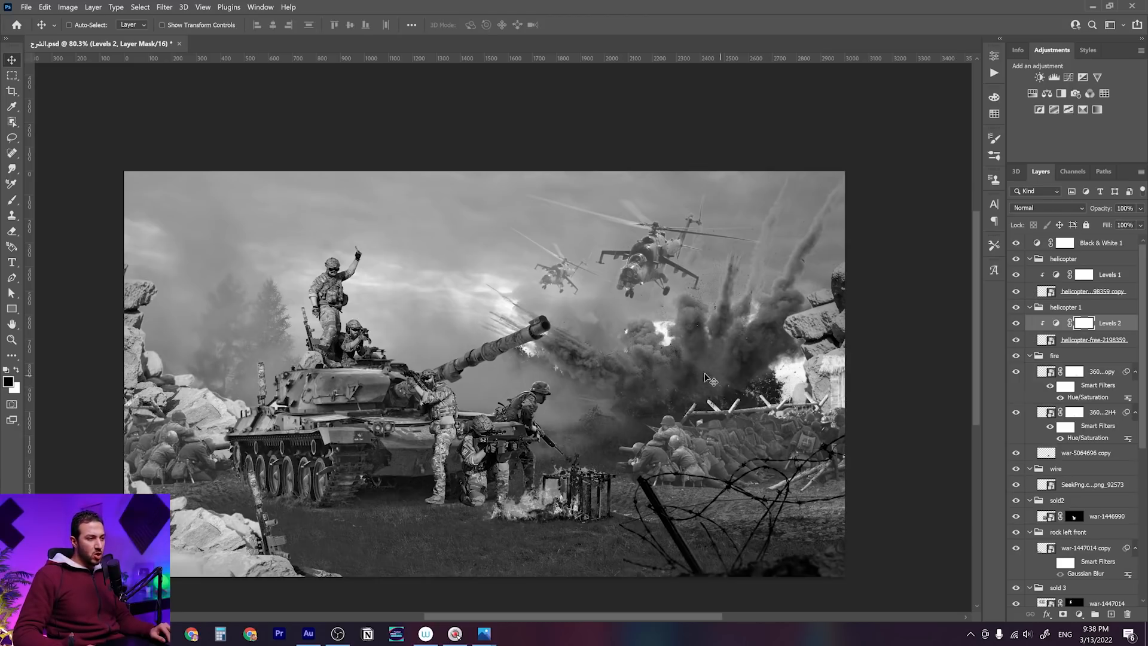
# Add a Levels adjustment clipped to Layer 1 copy in the bg group and raise its output black value to 43
pyautogui.scroll(-5, 1076, 581)
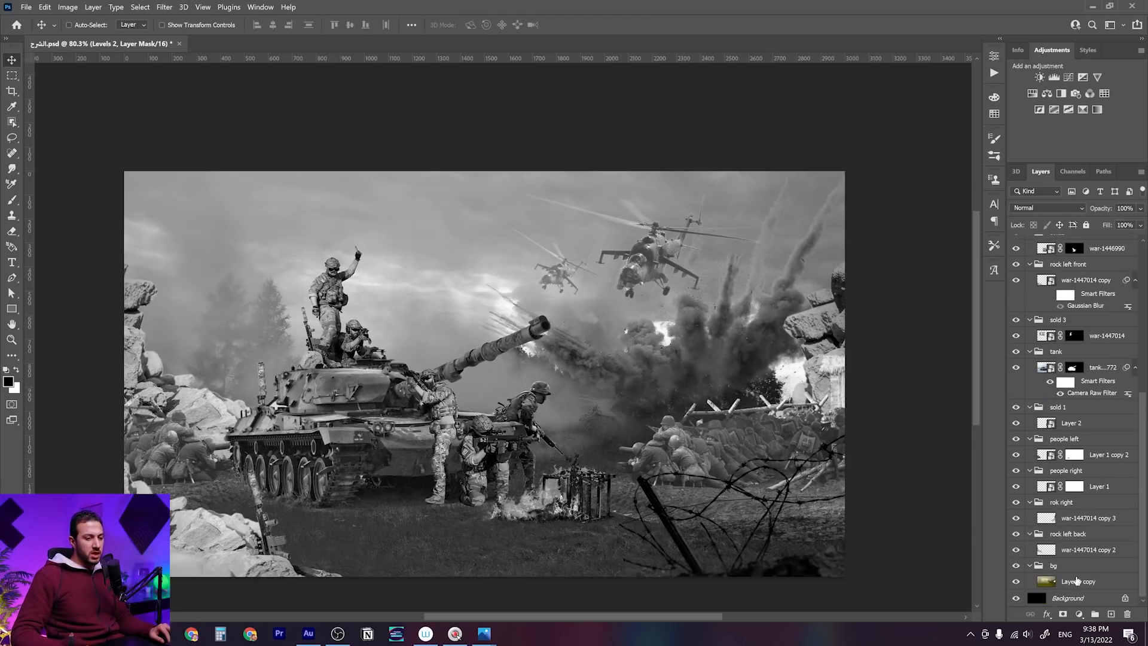
pyautogui.click(1076, 580)
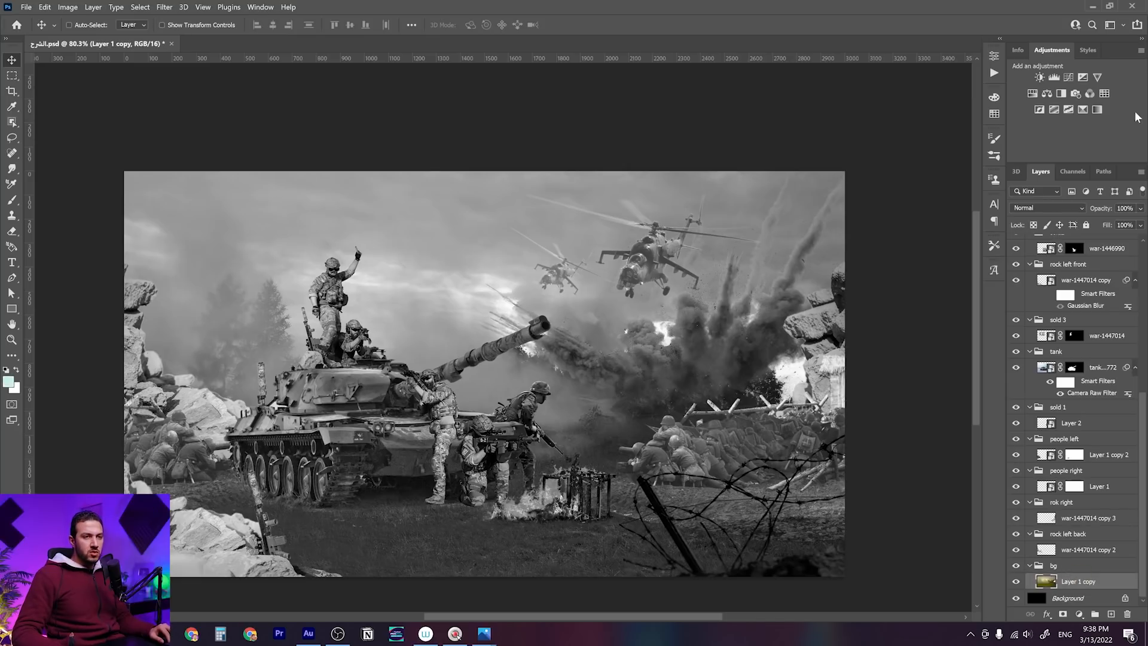
pyautogui.click(1053, 77)
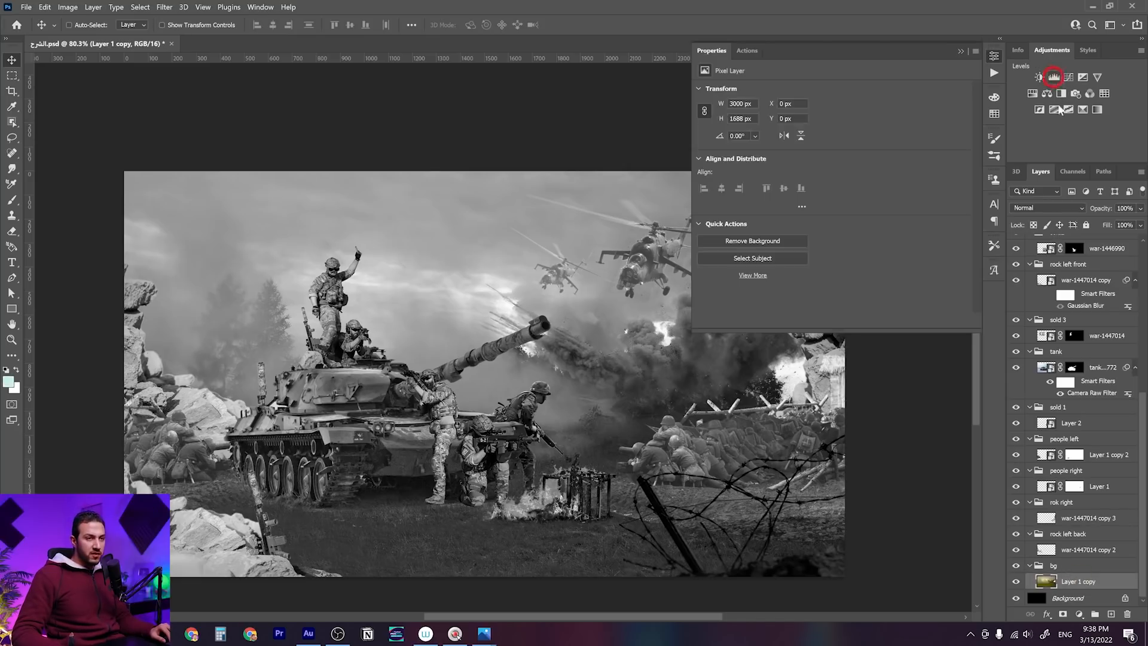
pyautogui.press('space')
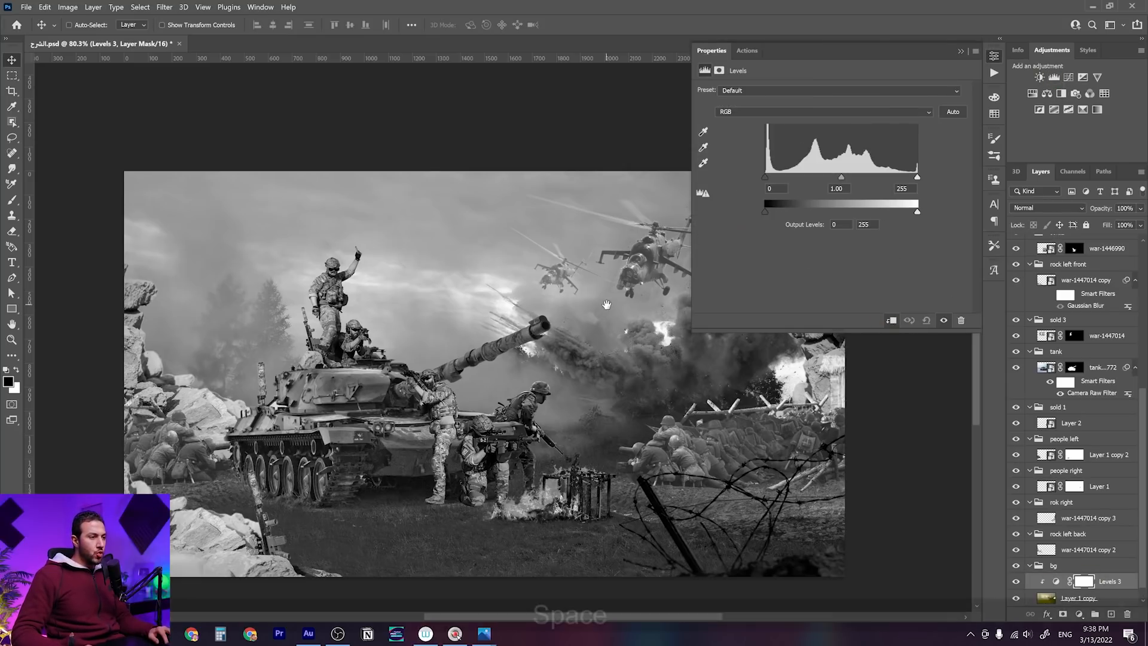
pyautogui.moveTo(607, 304); pyautogui.dragTo(533, 307)
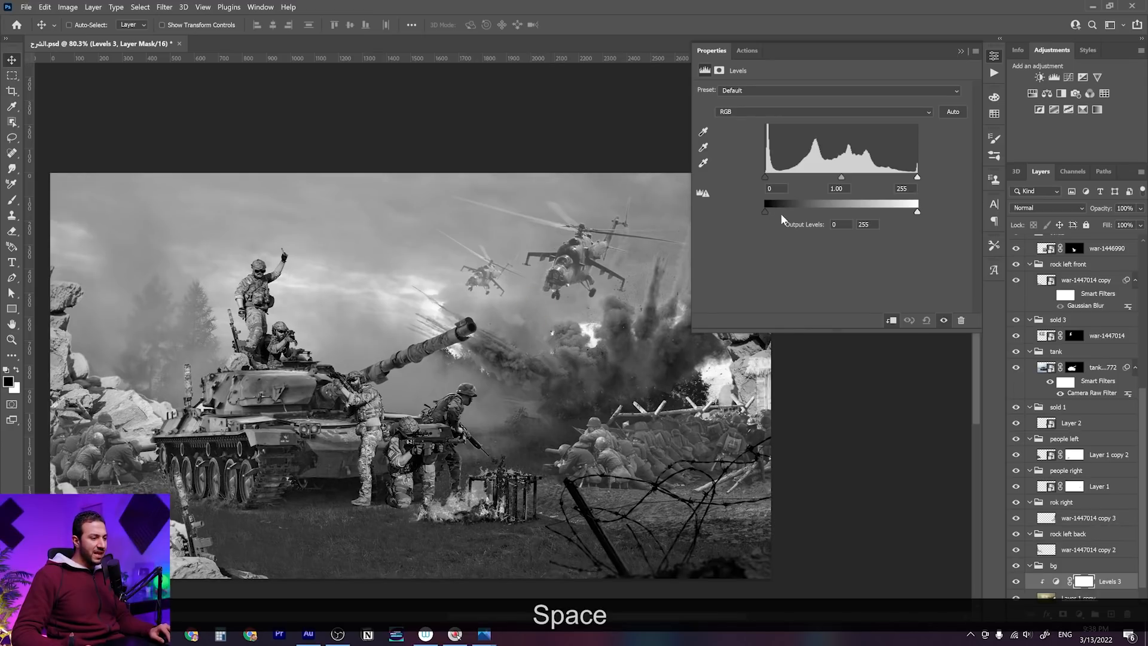
pyautogui.moveTo(765, 212); pyautogui.dragTo(804, 207)
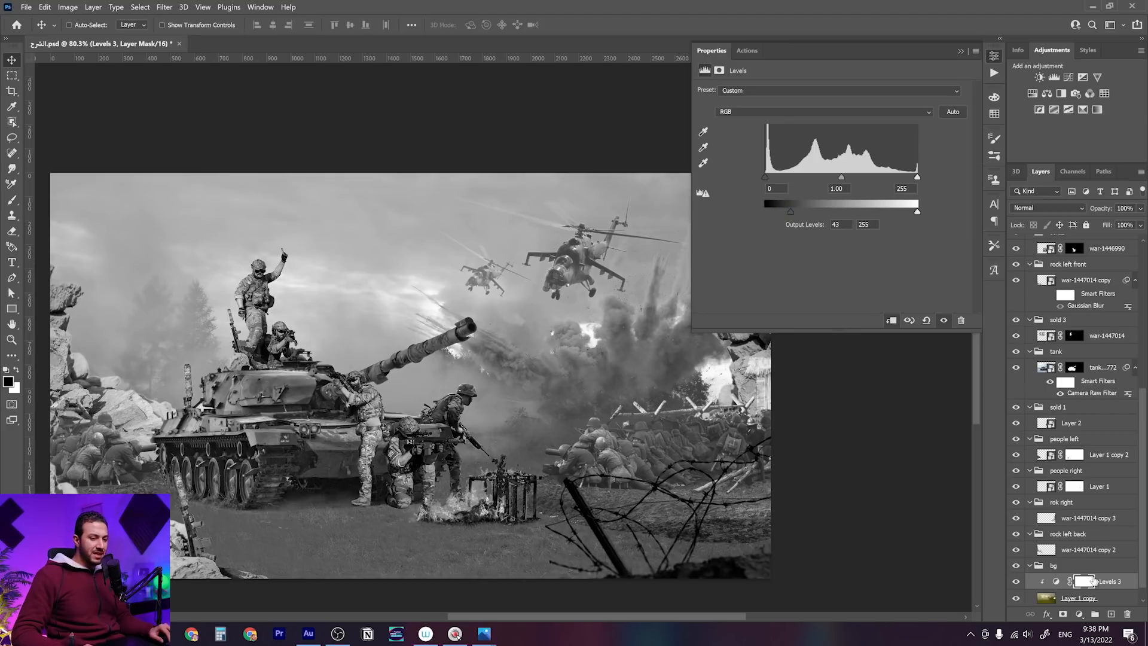
# Invert the background Levels mask to black and set up a white Soft Round brush at 600 px
pyautogui.hotkey('ctrl', 'i')
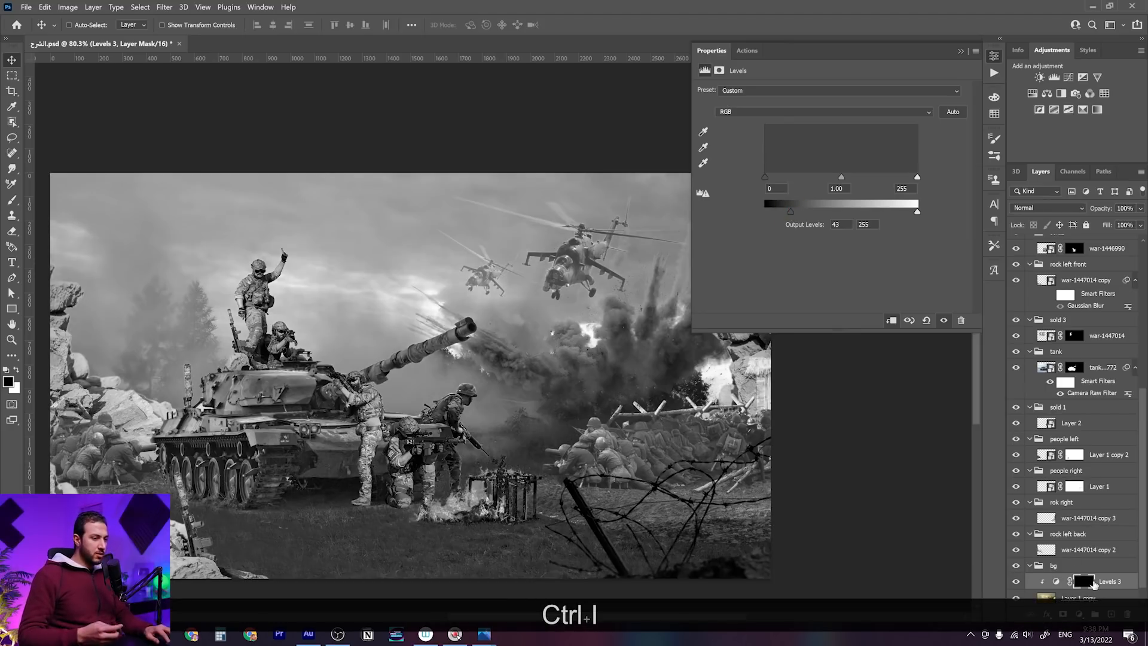
pyautogui.press('b')
pyautogui.rightClick(530, 372)
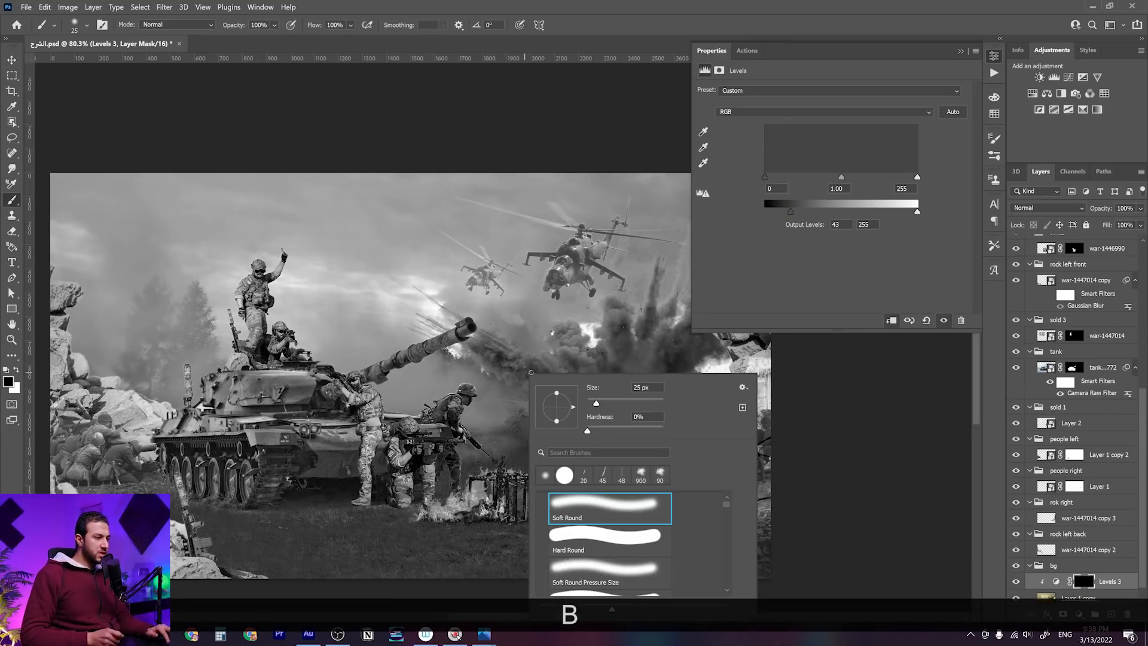
pyautogui.click(642, 403)
pyautogui.click(630, 312)
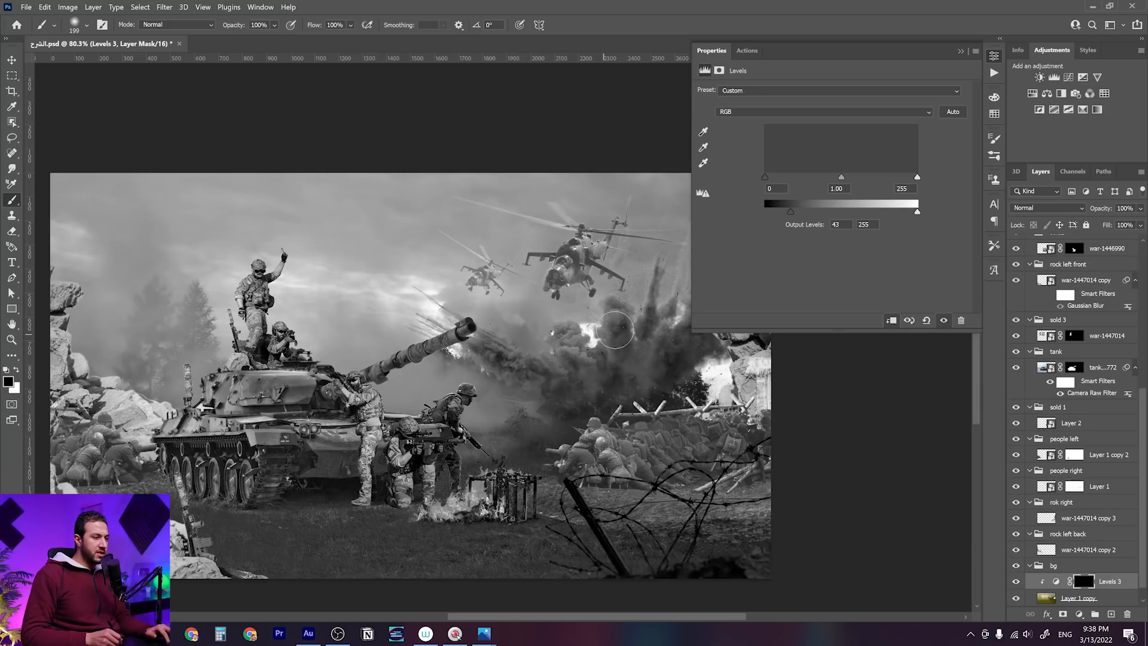
pyautogui.press('x')
pyautogui.press(']')
pyautogui.press(']')
pyautogui.press(']')
pyautogui.press(']')
pyautogui.press(']')
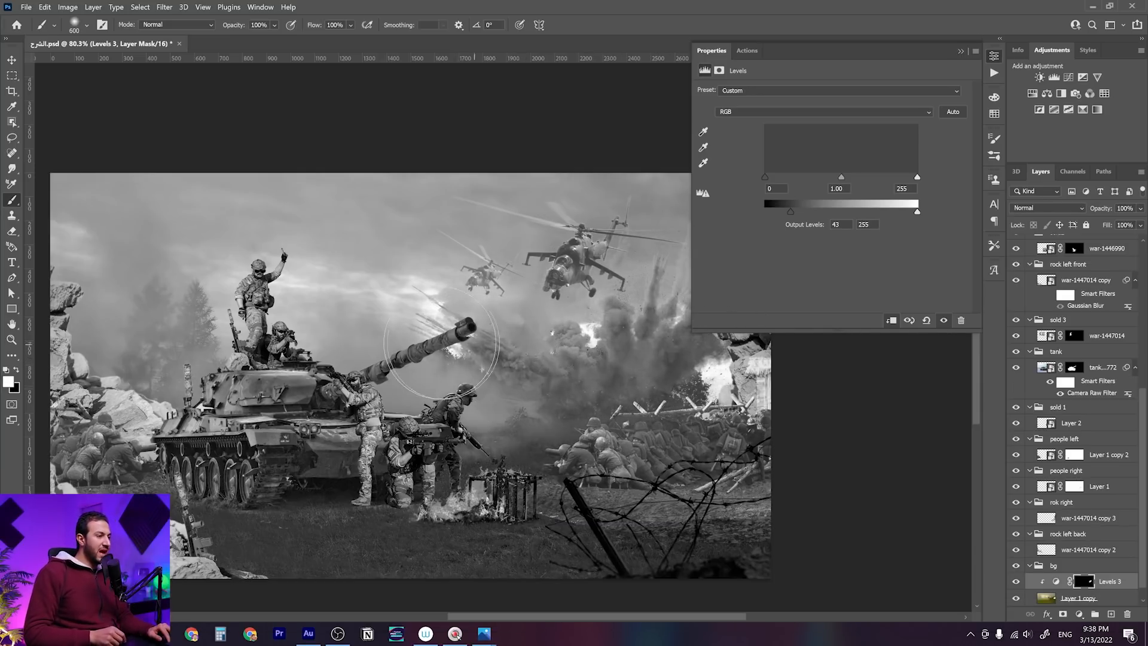
# Paint white on the background Levels mask over the sky and distant smoke to lift the tones there
pyautogui.moveTo(94, 267)
pyautogui.mouseDown()
pyautogui.moveTo(286, 209)
pyautogui.moveTo(182, 202)
pyautogui.mouseUp()
pyautogui.press('space')
pyautogui.moveTo(494, 239); pyautogui.dragTo(391, 262)
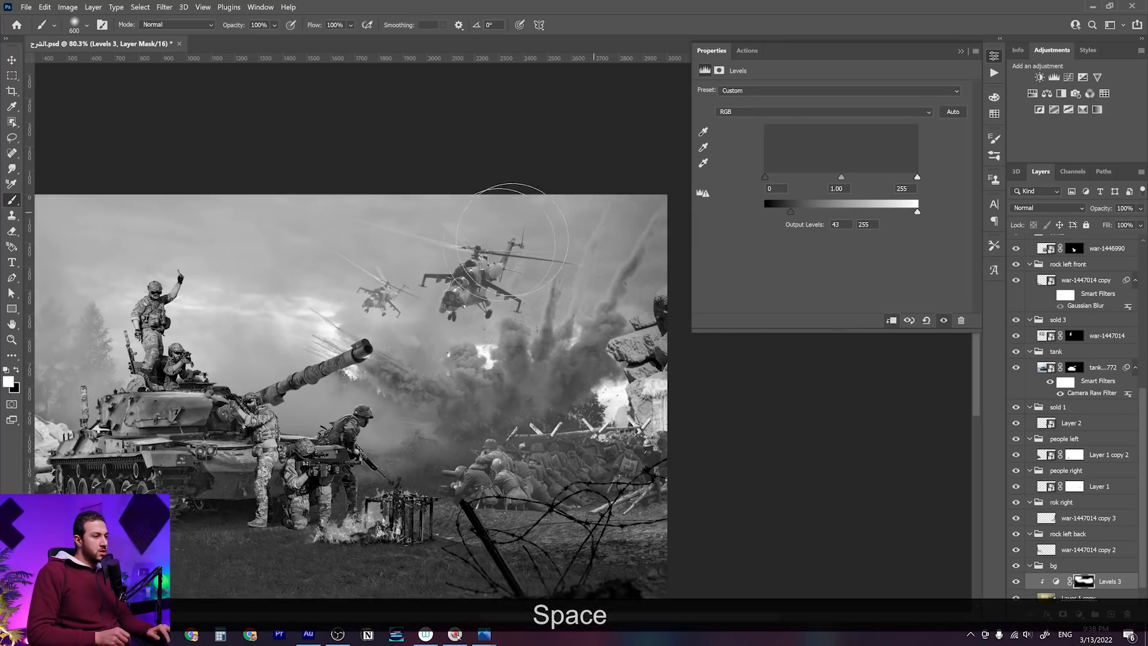
pyautogui.moveTo(395, 363)
pyautogui.mouseDown()
pyautogui.moveTo(478, 376)
pyautogui.moveTo(683, 368)
pyautogui.moveTo(608, 414)
pyautogui.mouseUp()
# Examine the whole composite at a reduced size to judge how the background tones convey depth
pyautogui.press('z')
pyautogui.moveTo(536, 420)
pyautogui.mouseDown()
pyautogui.moveTo(481, 418)
pyautogui.moveTo(503, 417)
pyautogui.mouseUp()
pyautogui.press('space')
pyautogui.moveTo(505, 376)
pyautogui.mouseDown()
pyautogui.moveTo(628, 353)
pyautogui.moveTo(602, 360)
pyautogui.moveTo(616, 375)
pyautogui.mouseUp()
pyautogui.press('z')
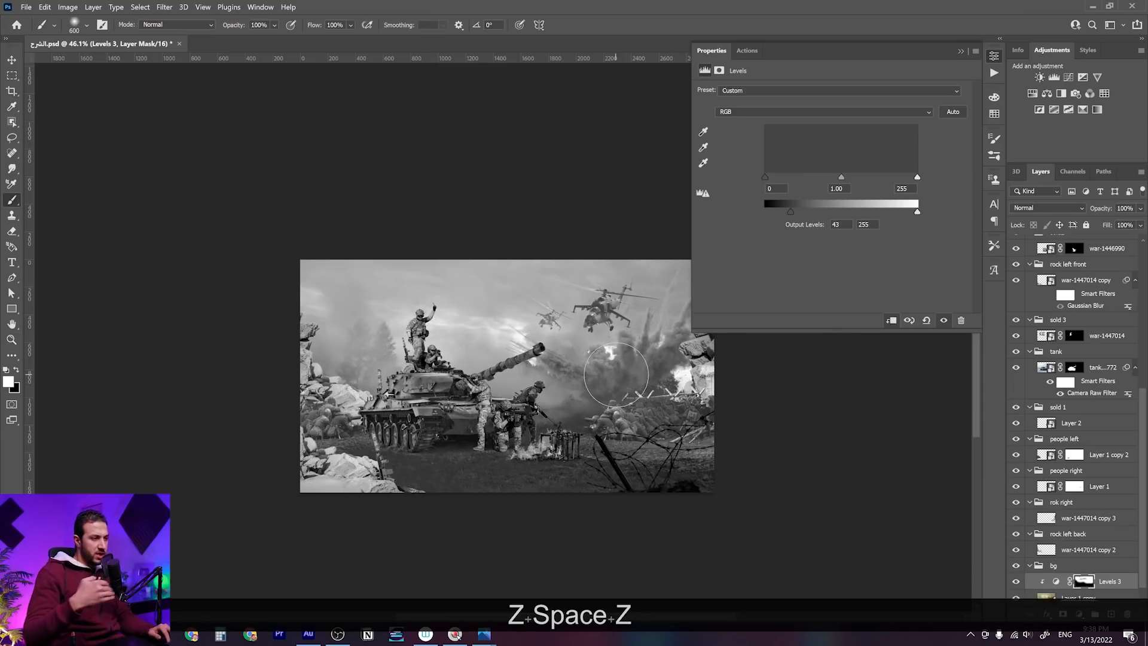
pyautogui.press('space')
pyautogui.moveTo(616, 375); pyautogui.dragTo(559, 367)
pyautogui.press('z')
pyautogui.moveTo(533, 413); pyautogui.dragTo(537, 413)
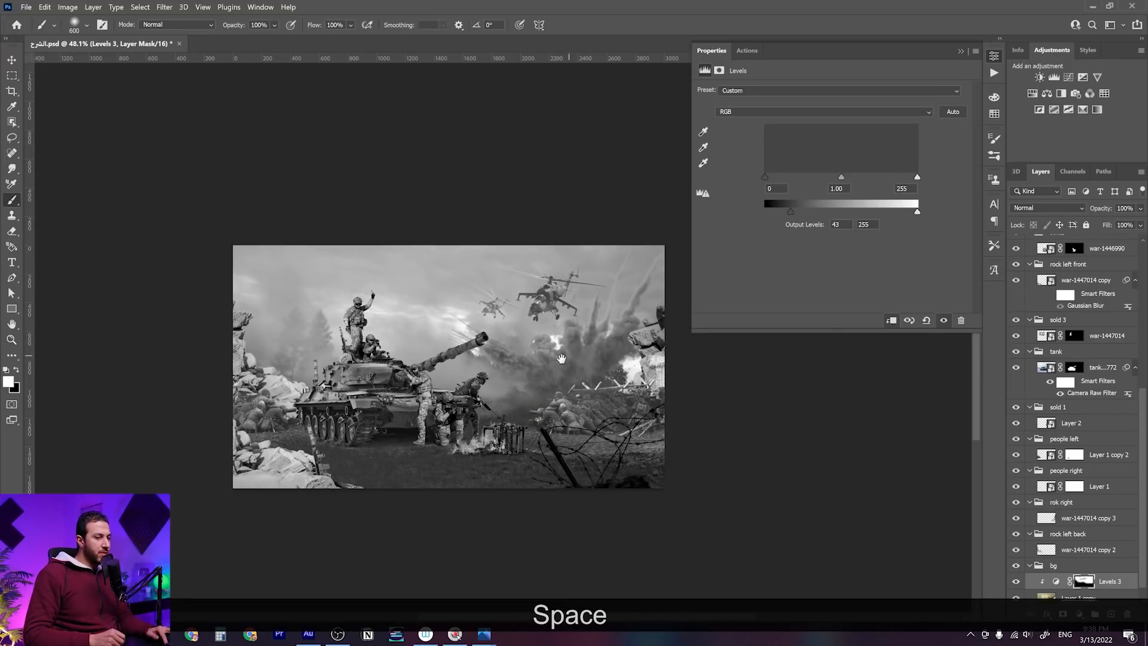
pyautogui.moveTo(589, 350); pyautogui.dragTo(560, 363)
# Add a second Levels adjustment in the bg group with output white 210 and midtone 0.67 to darken the foreground
pyautogui.press('z')
pyautogui.click(446, 474)
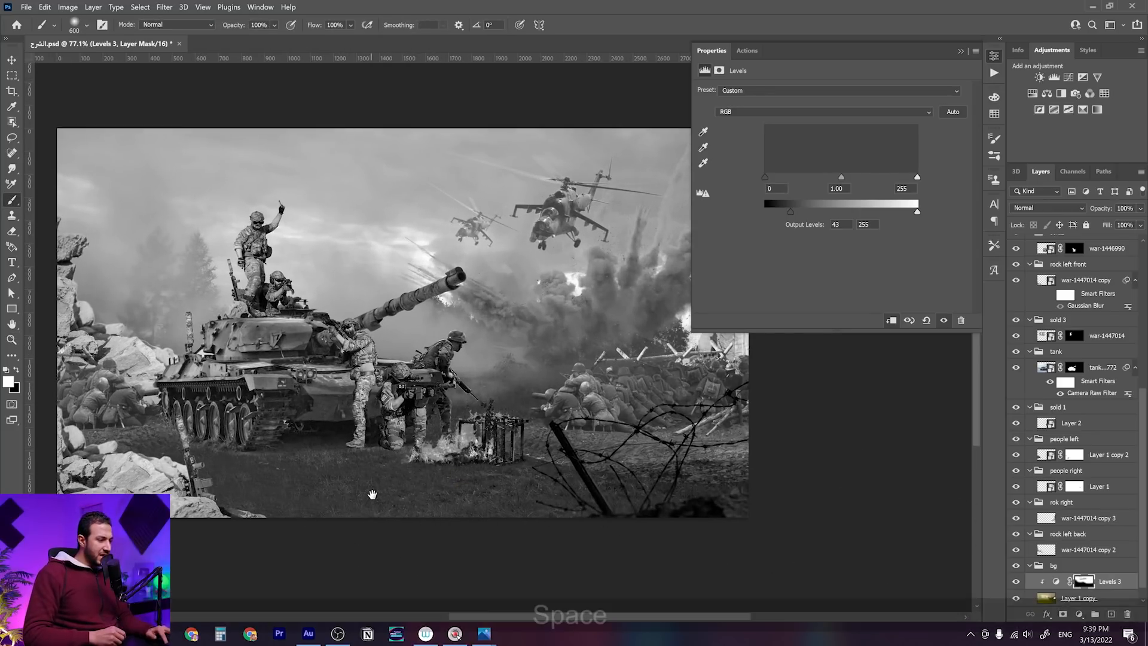
pyautogui.moveTo(371, 490); pyautogui.dragTo(406, 489)
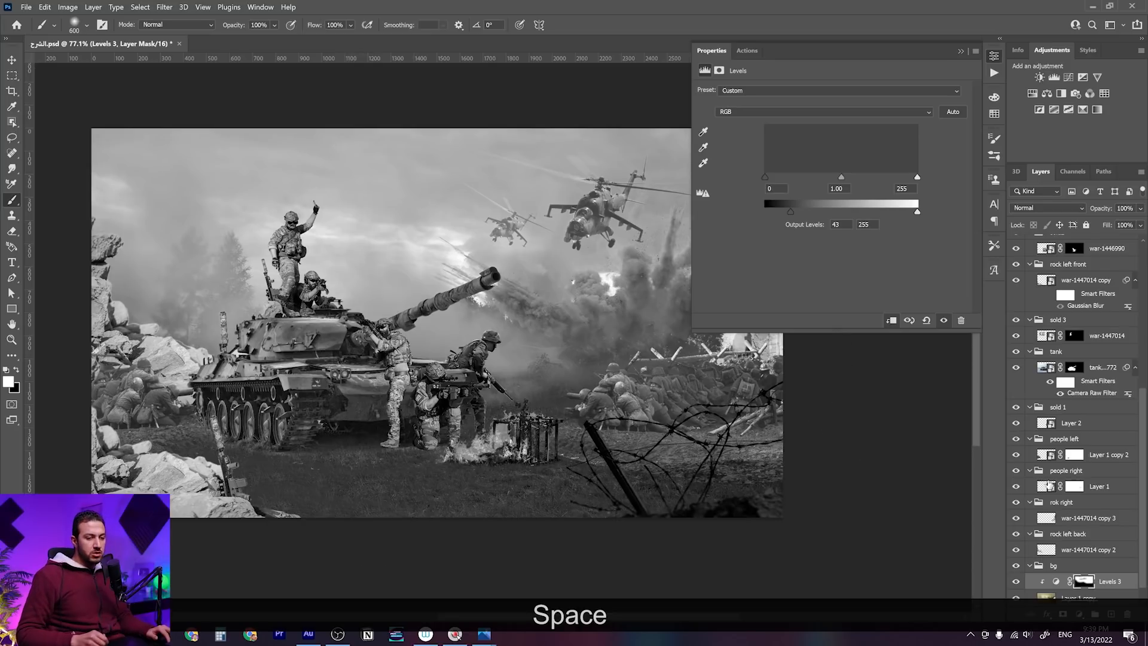
pyautogui.click(1055, 79)
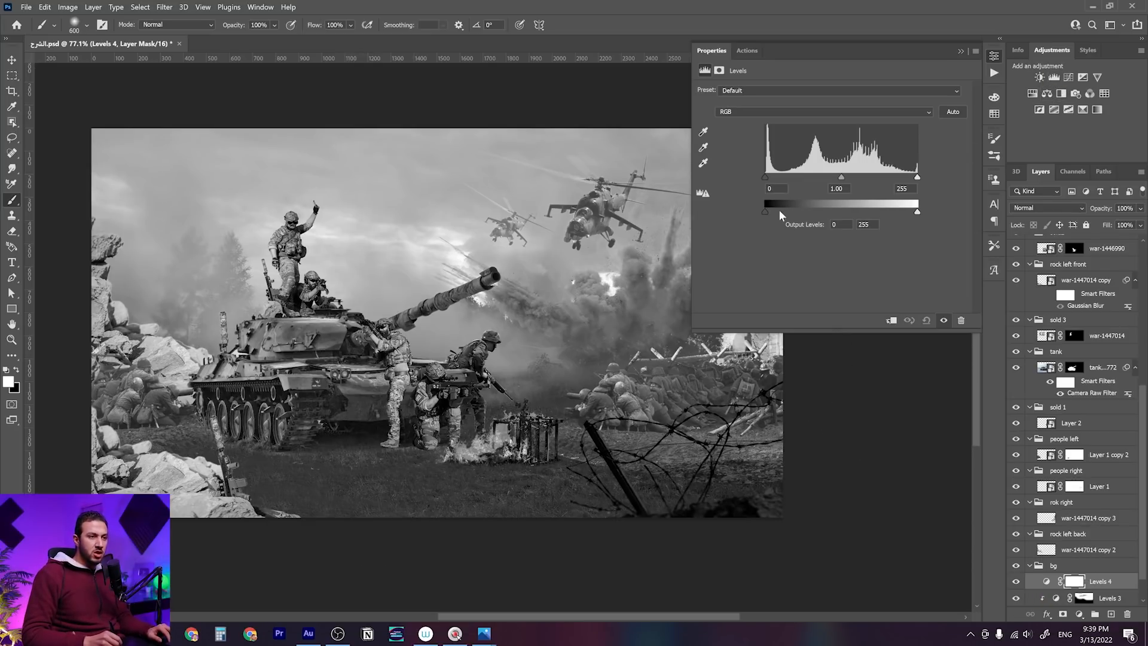
pyautogui.moveTo(917, 213); pyautogui.dragTo(891, 211)
pyautogui.moveTo(842, 181)
pyautogui.mouseDown()
pyautogui.moveTo(823, 179)
pyautogui.moveTo(859, 180)
pyautogui.mouseUp()
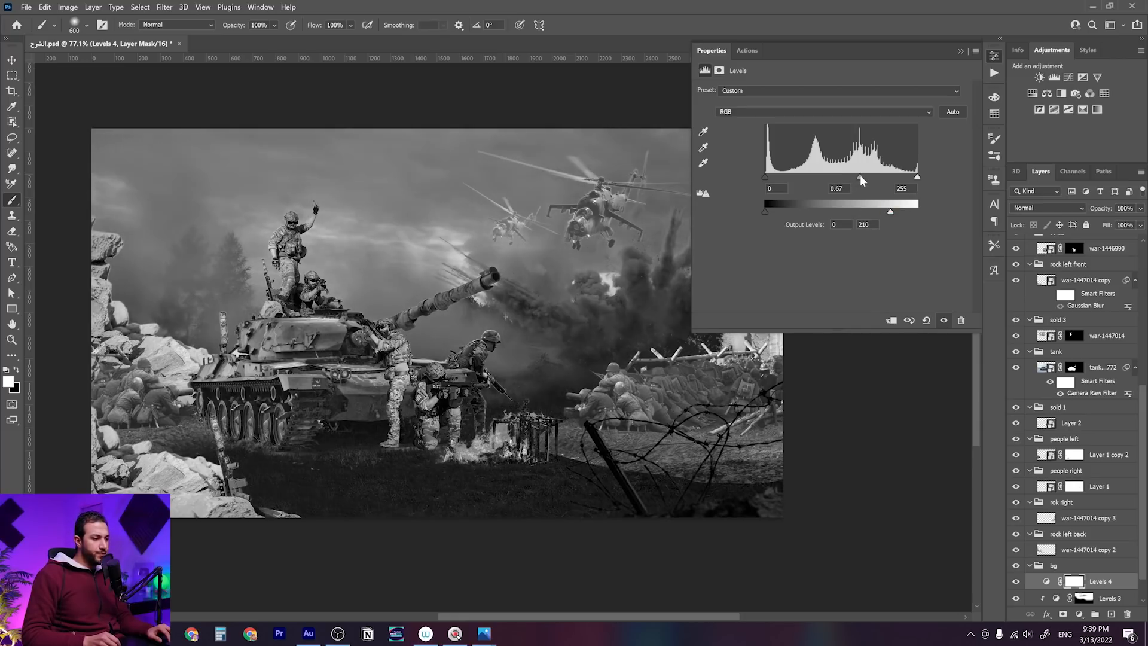
# Invert the darkening Levels mask to black and clip the adjustment to the background image
pyautogui.hotkey('ctrl', 'i')
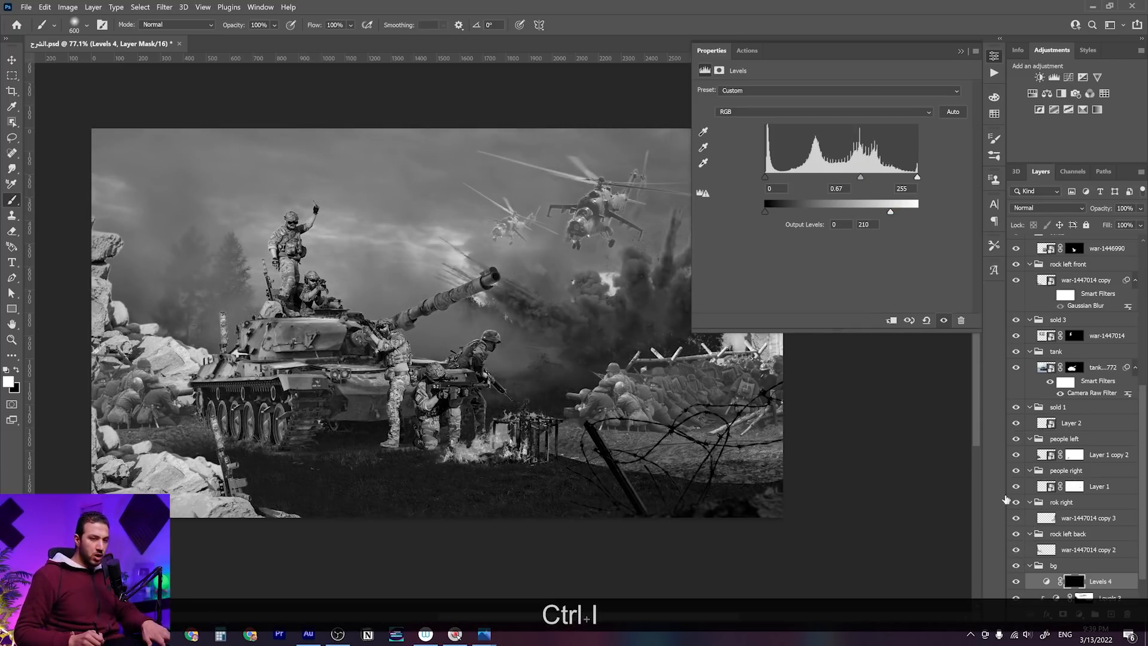
pyautogui.click(892, 321)
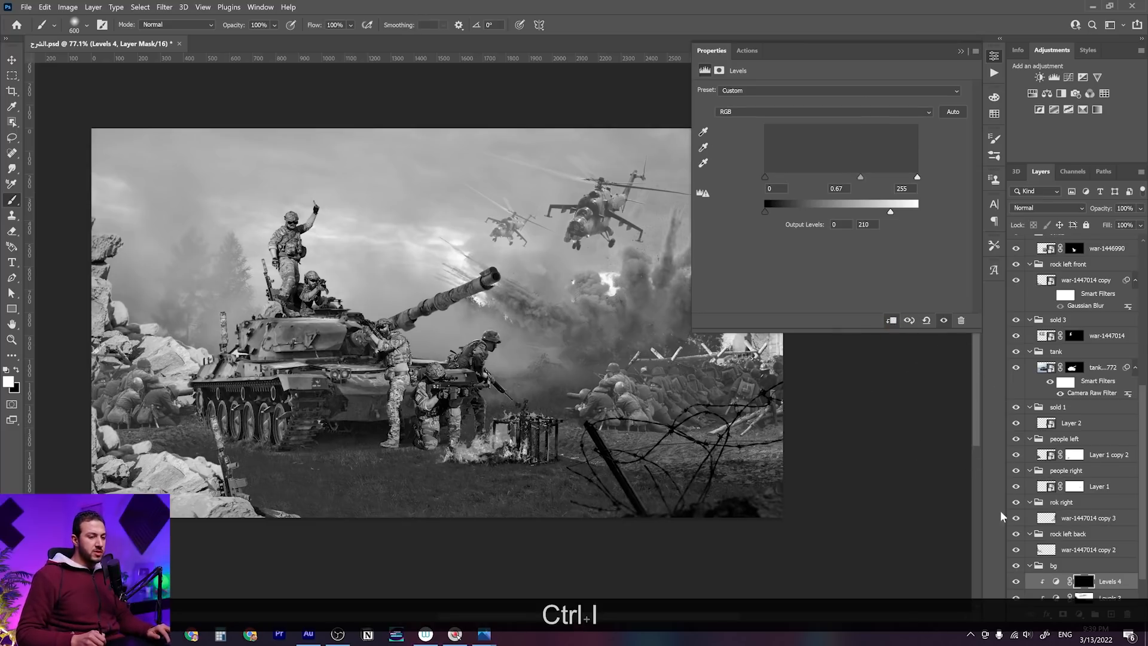
pyautogui.hotkey('ctrl', 'z')
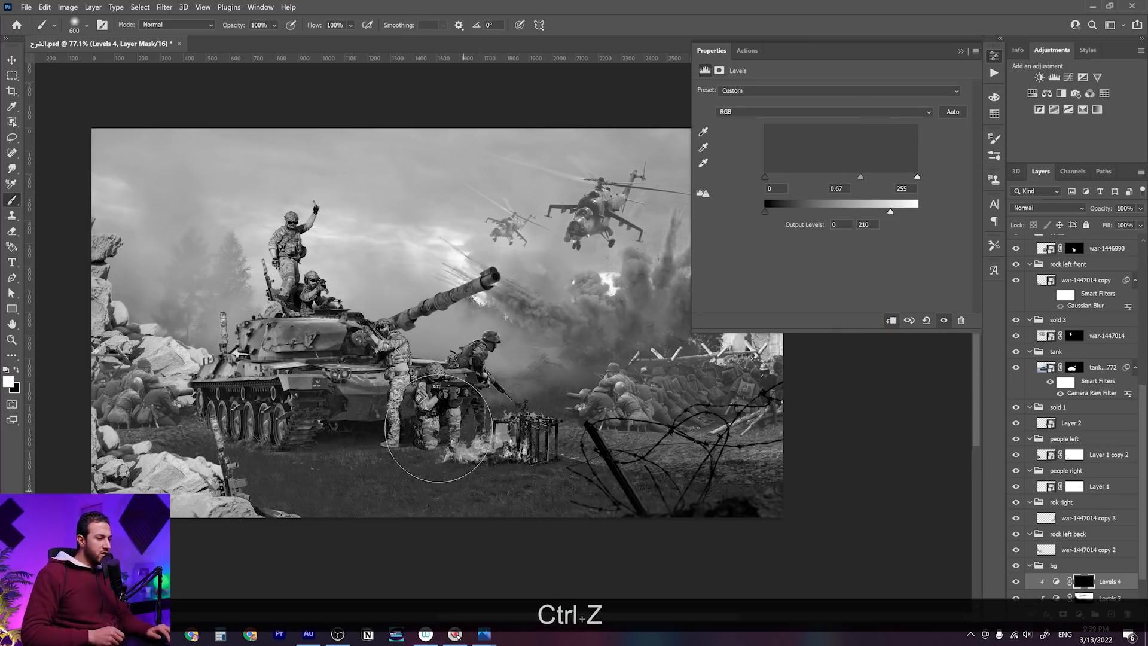
# Reduce the brush flow to 23% and paint the darkening Levels mask along the lower edge of the foreground ground
pyautogui.click(349, 25)
pyautogui.moveTo(347, 39); pyautogui.dragTo(338, 39)
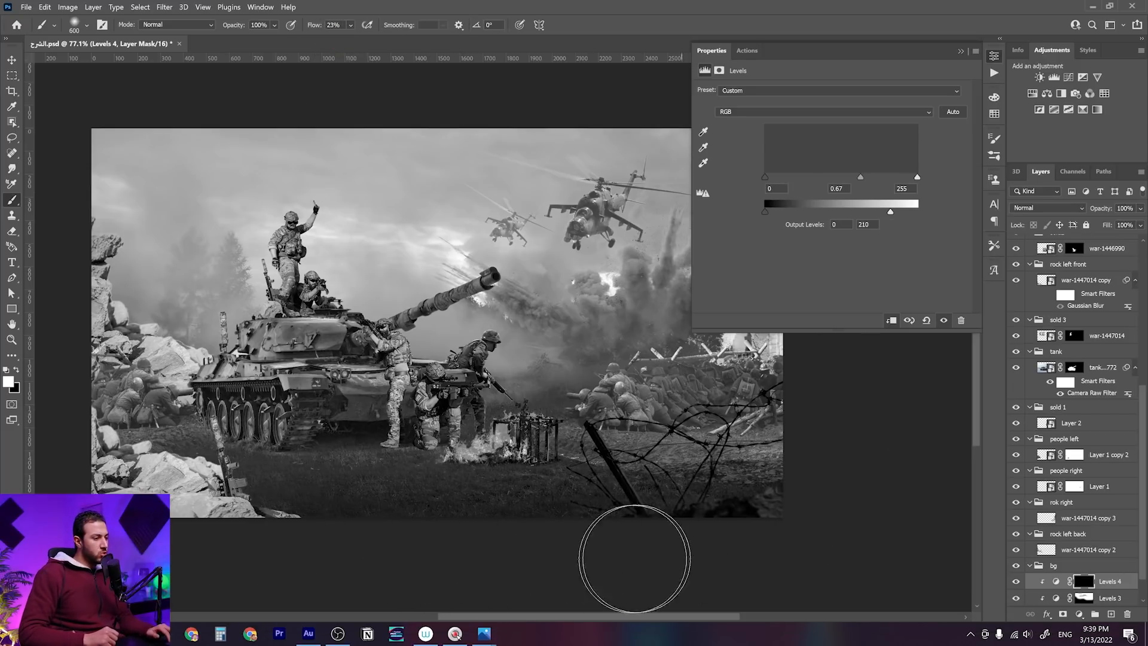
pyautogui.press('space')
pyautogui.moveTo(498, 443); pyautogui.dragTo(481, 463)
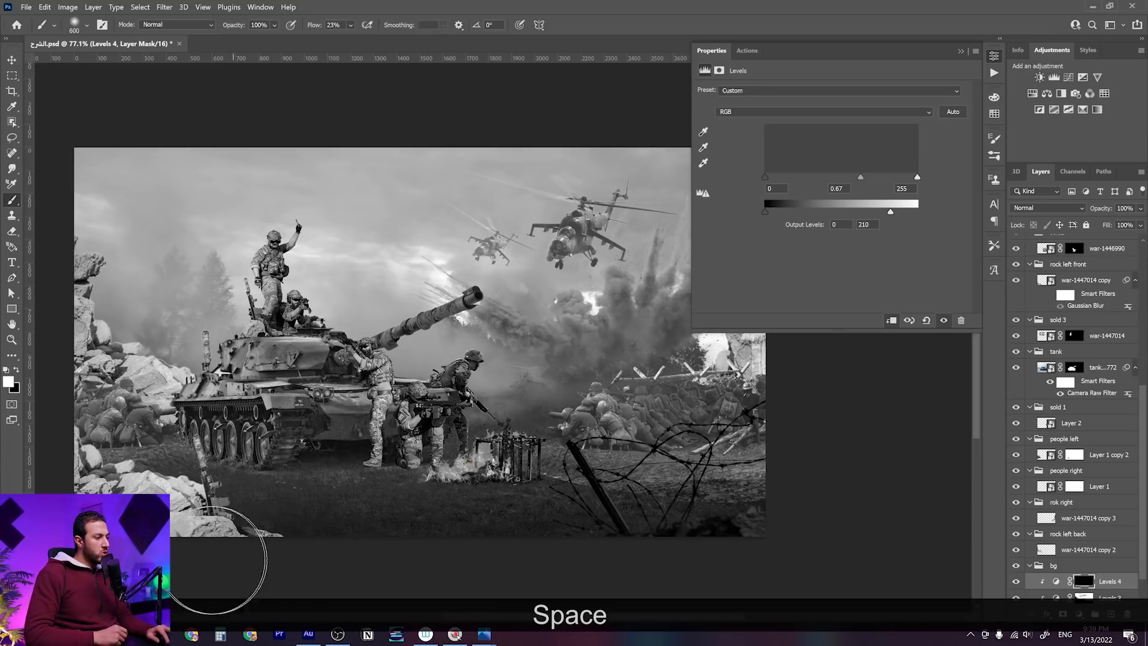
pyautogui.moveTo(423, 493); pyautogui.dragTo(368, 494)
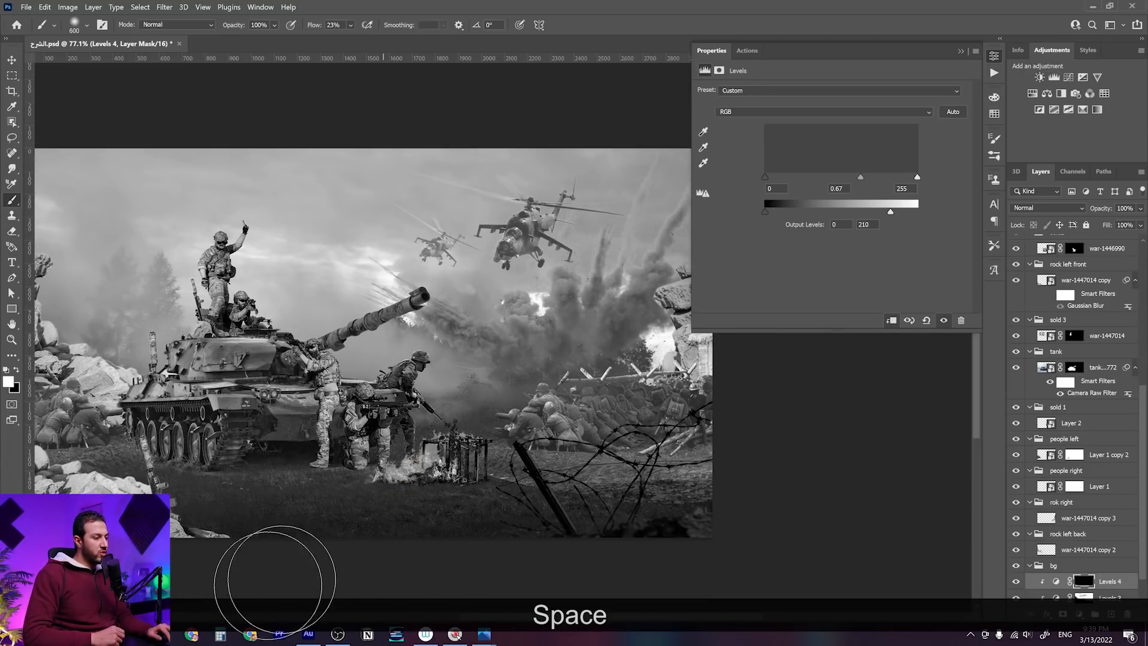
pyautogui.click(961, 51)
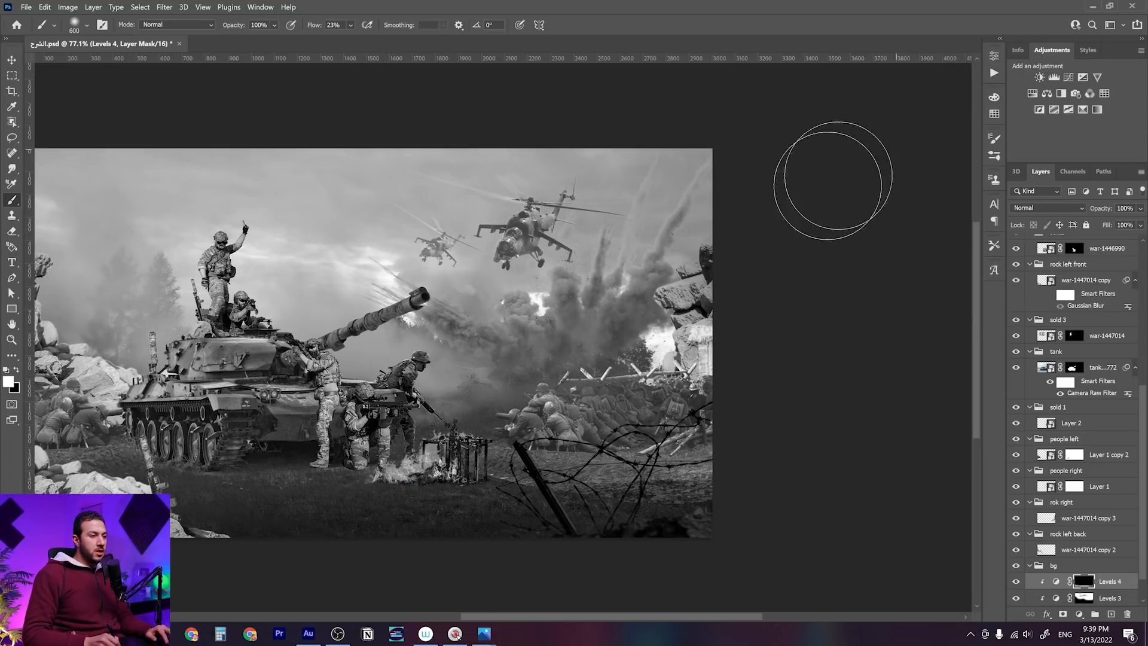
# Add a Levels adjustment clipped to the rock layer war-1447014 copy 3 in the rok right group
pyautogui.press('z')
pyautogui.moveTo(634, 383)
pyautogui.mouseDown()
pyautogui.moveTo(598, 359)
pyautogui.moveTo(620, 338)
pyautogui.mouseUp()
pyautogui.press('z')
pyautogui.moveTo(691, 298); pyautogui.dragTo(765, 342)
pyautogui.press('space')
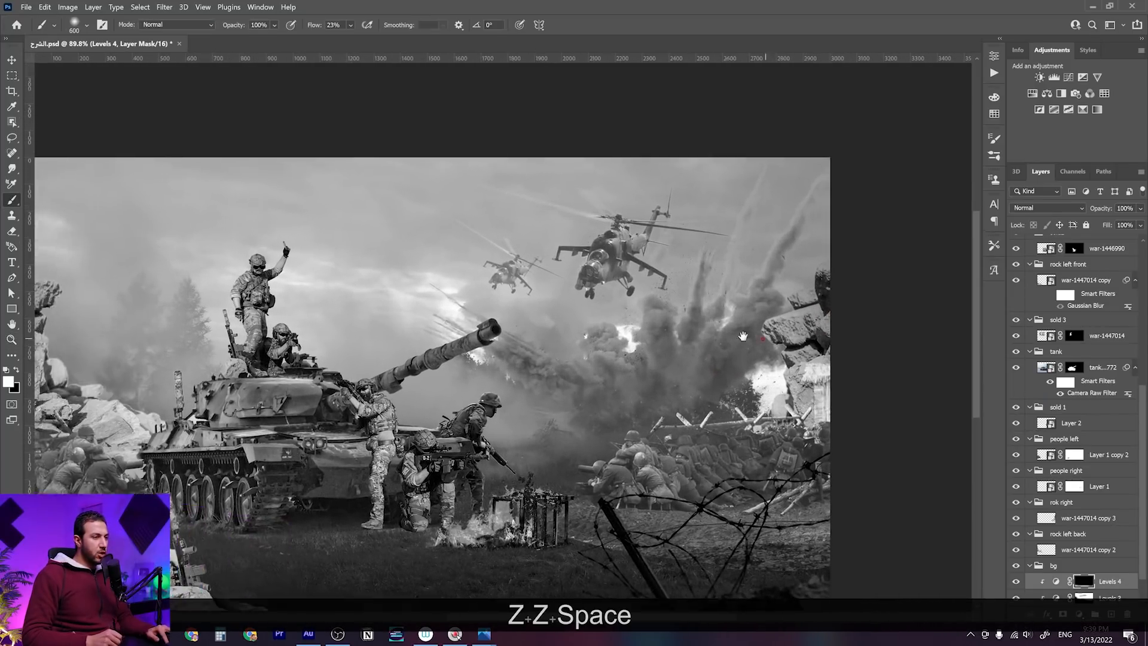
pyautogui.press('space')
pyautogui.moveTo(695, 359); pyautogui.dragTo(741, 343)
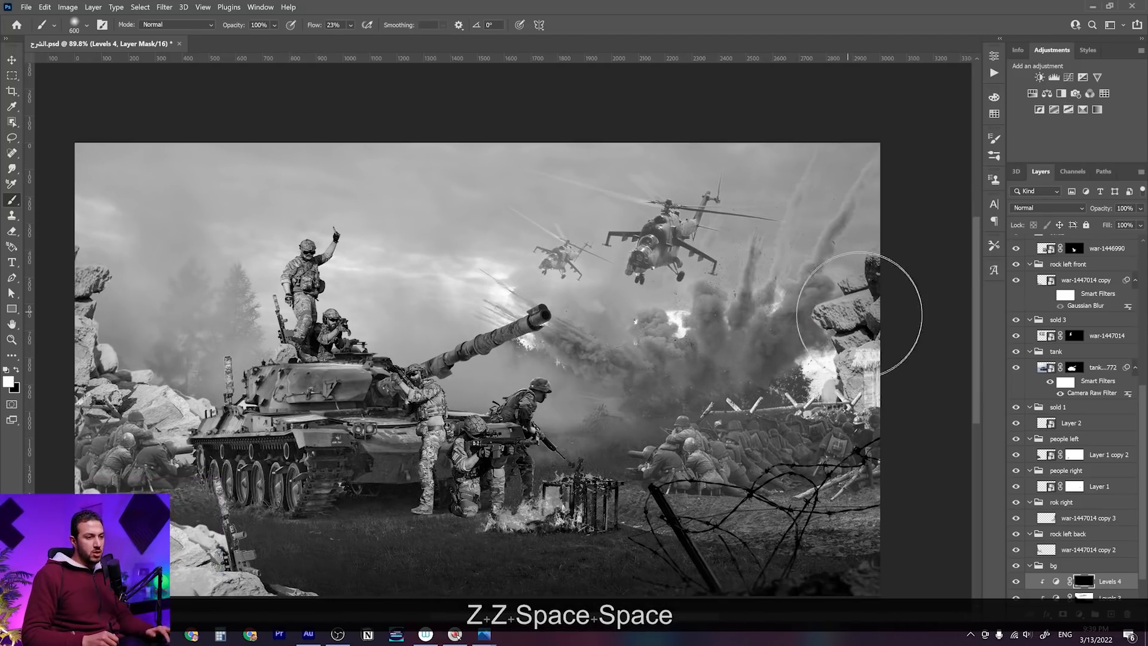
pyautogui.press('v')
pyautogui.rightClick(841, 305)
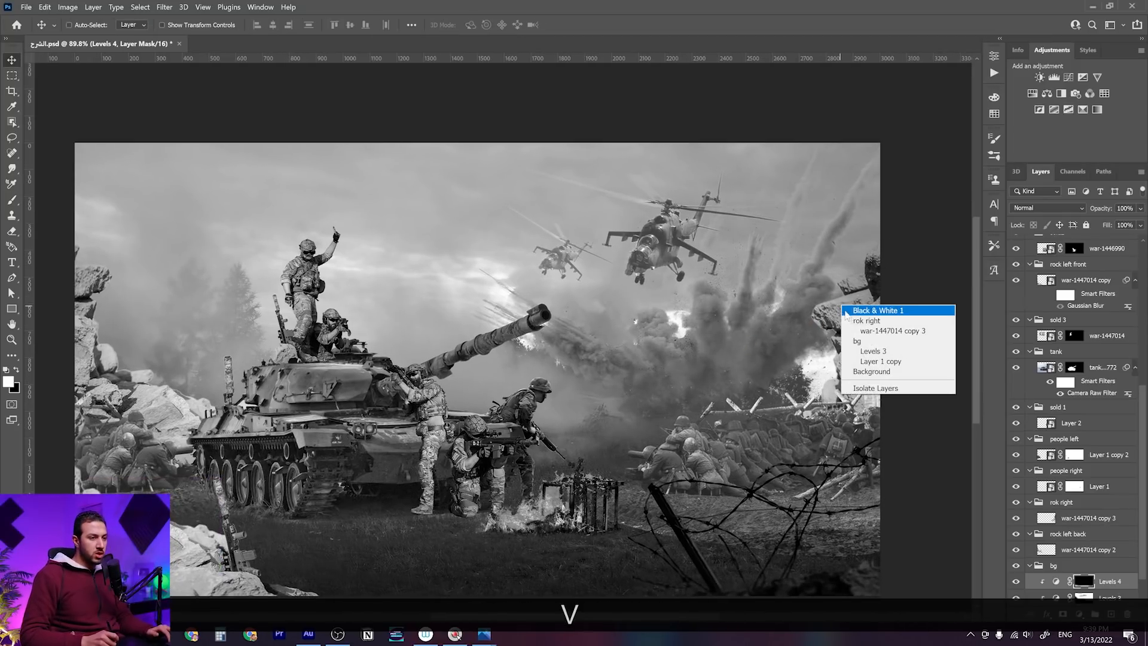
pyautogui.click(875, 331)
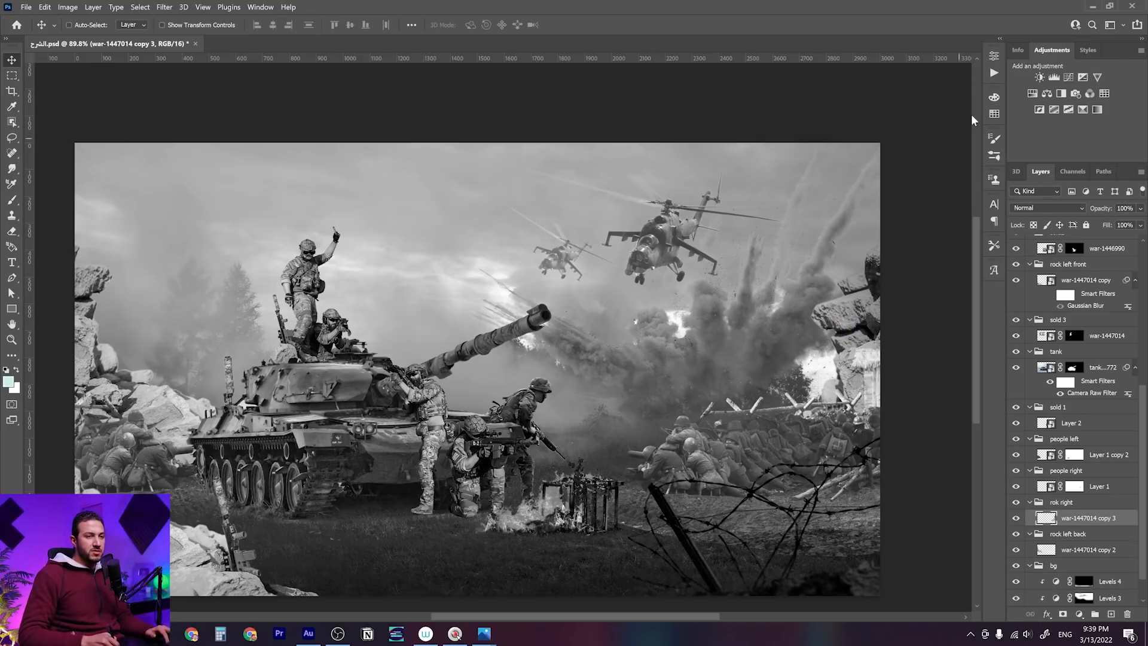
pyautogui.press('space')
pyautogui.moveTo(881, 327); pyautogui.dragTo(841, 325)
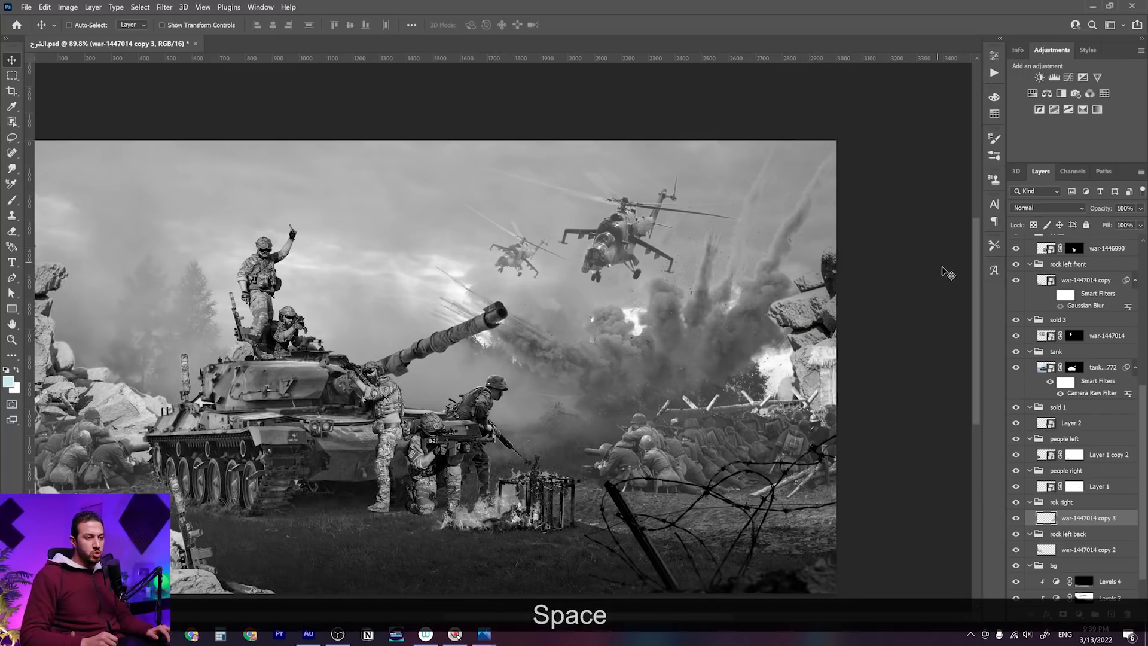
pyautogui.click(1054, 77)
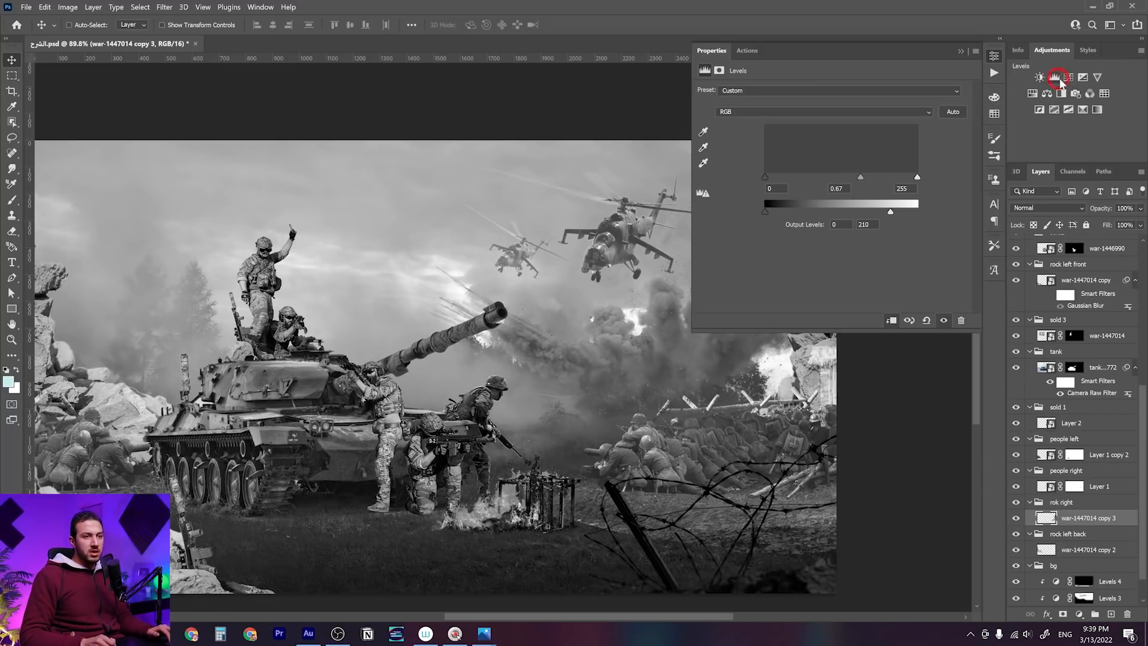
pyautogui.click(891, 321)
# Lighten the right rock's blacks and dull its whites by setting the Levels output to 77 and 192
pyautogui.press('space')
pyautogui.moveTo(772, 401); pyautogui.dragTo(564, 430)
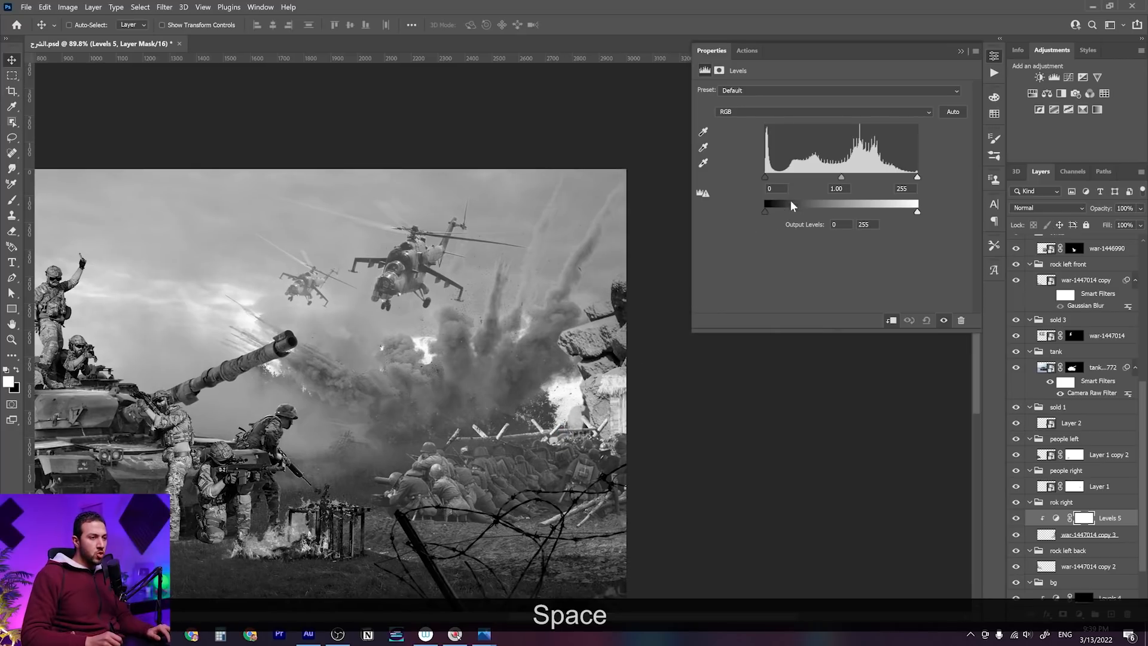
pyautogui.moveTo(766, 212); pyautogui.dragTo(812, 212)
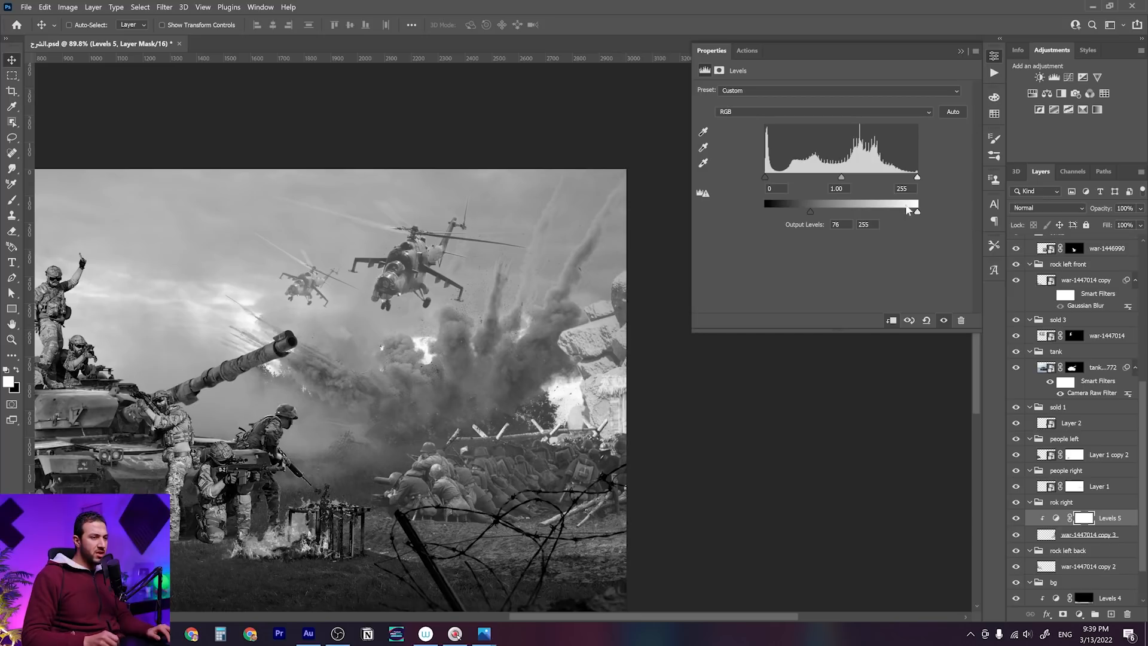
pyautogui.moveTo(910, 210); pyautogui.dragTo(905, 210)
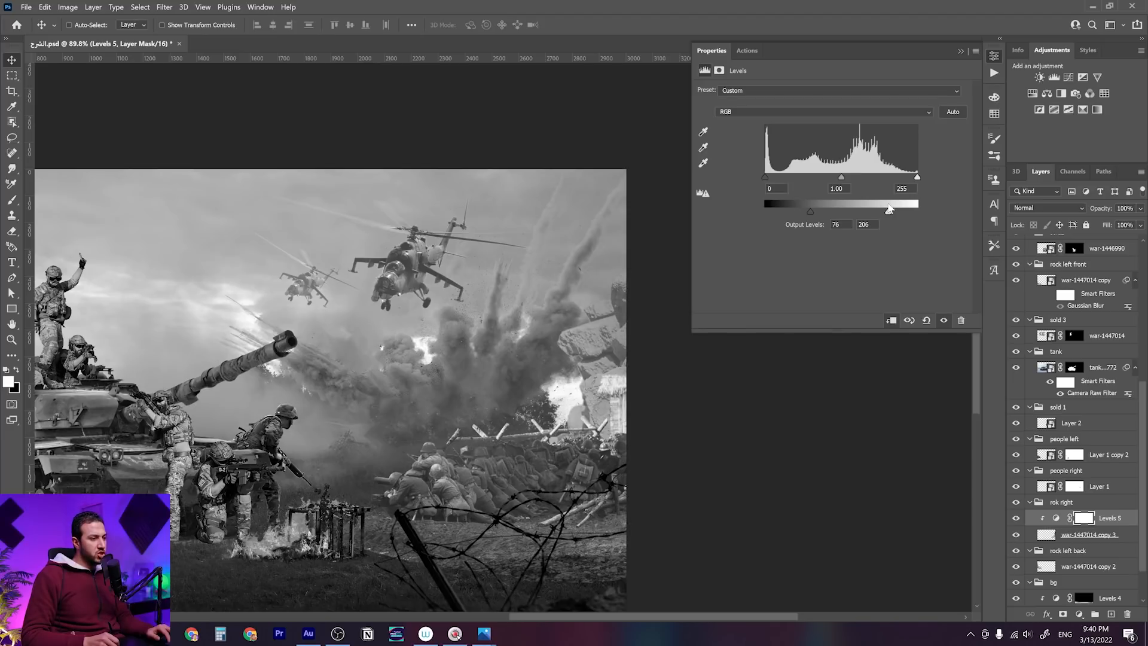
pyautogui.moveTo(803, 210); pyautogui.dragTo(803, 209)
pyautogui.moveTo(886, 213); pyautogui.dragTo(877, 211)
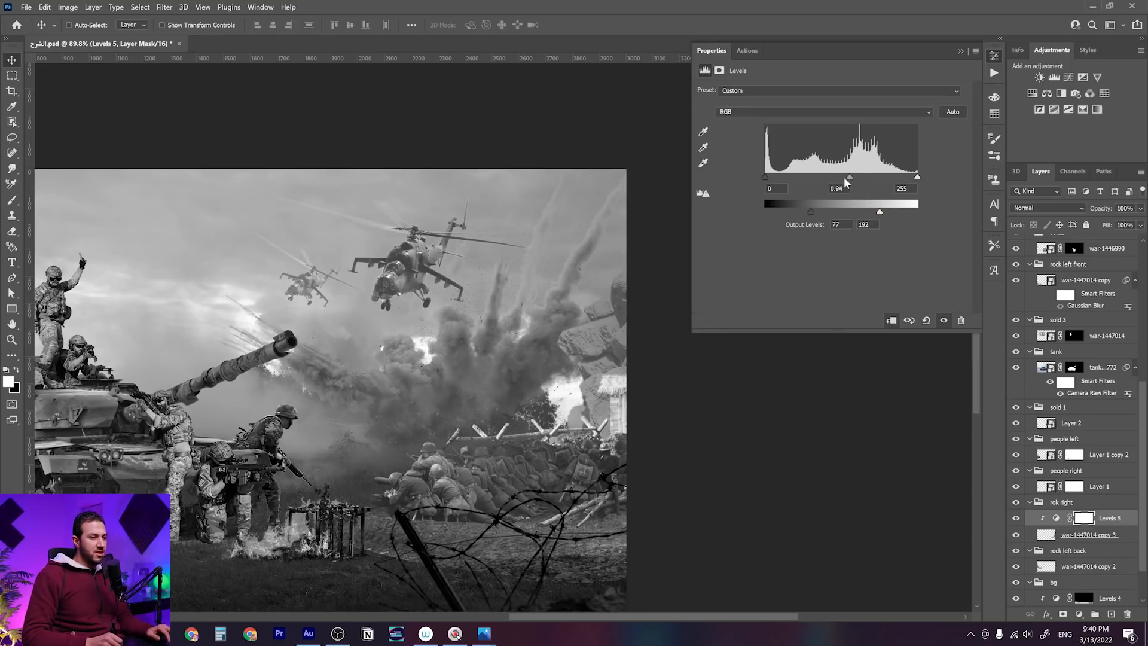
pyautogui.click(957, 51)
# Duplicate the right rock's Levels adjustment into the rock left back group and clip it to war-1447014 copy 2
pyautogui.press('space')
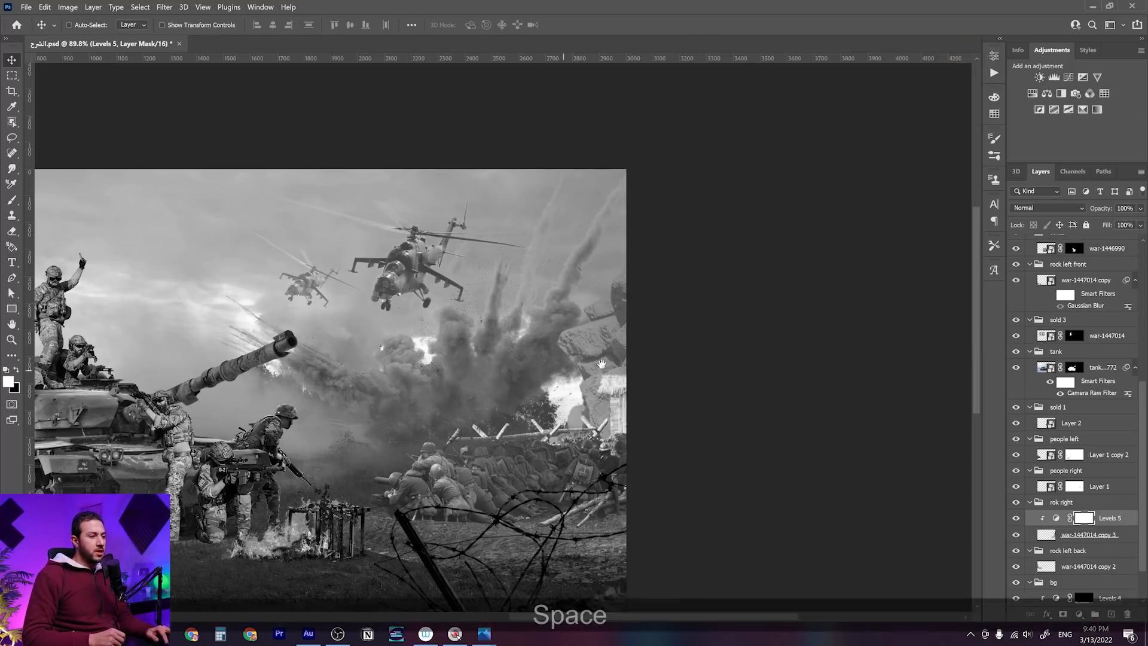
pyautogui.moveTo(531, 375); pyautogui.dragTo(788, 325)
pyautogui.moveTo(1110, 518); pyautogui.dragTo(1092, 565)
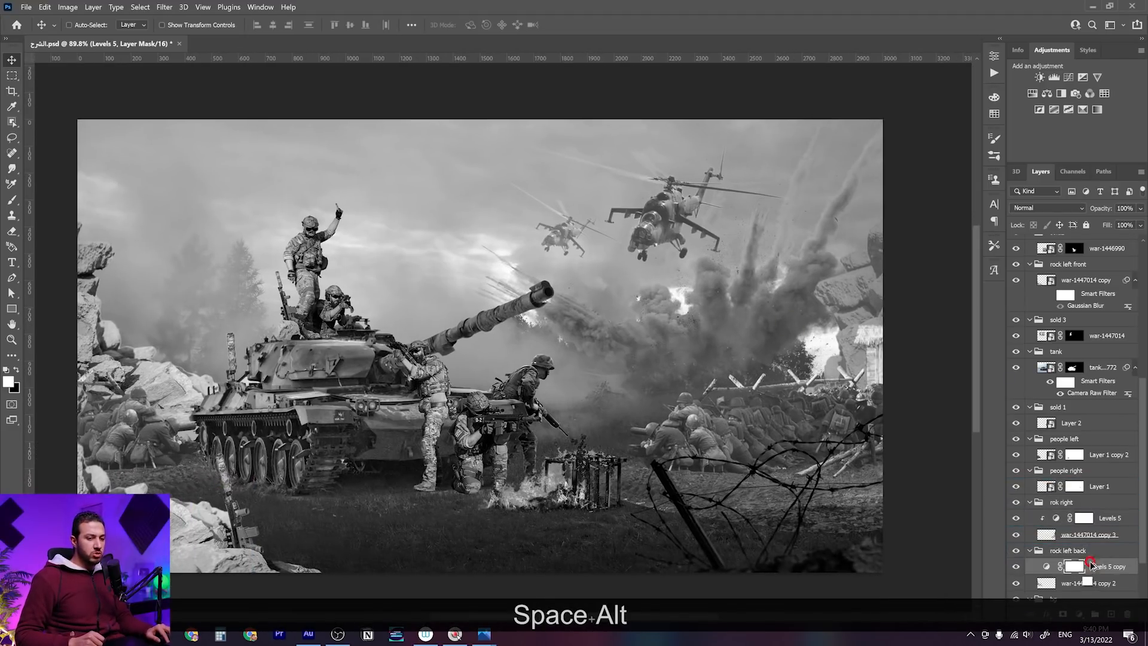
pyautogui.keyDown('alt'); pyautogui.click(1093, 575); pyautogui.keyUp('alt')
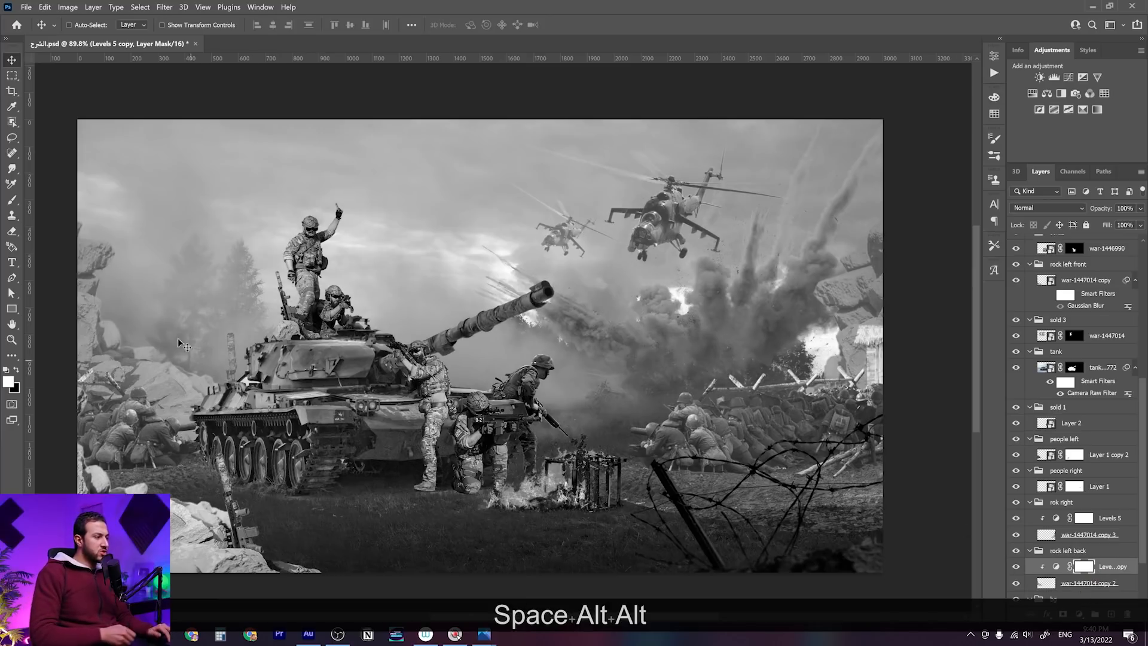
# Add a Levels adjustment clipped to war-1447014 copy in the rock left front group, with output white 144
pyautogui.moveTo(90, 299); pyautogui.dragTo(75, 286)
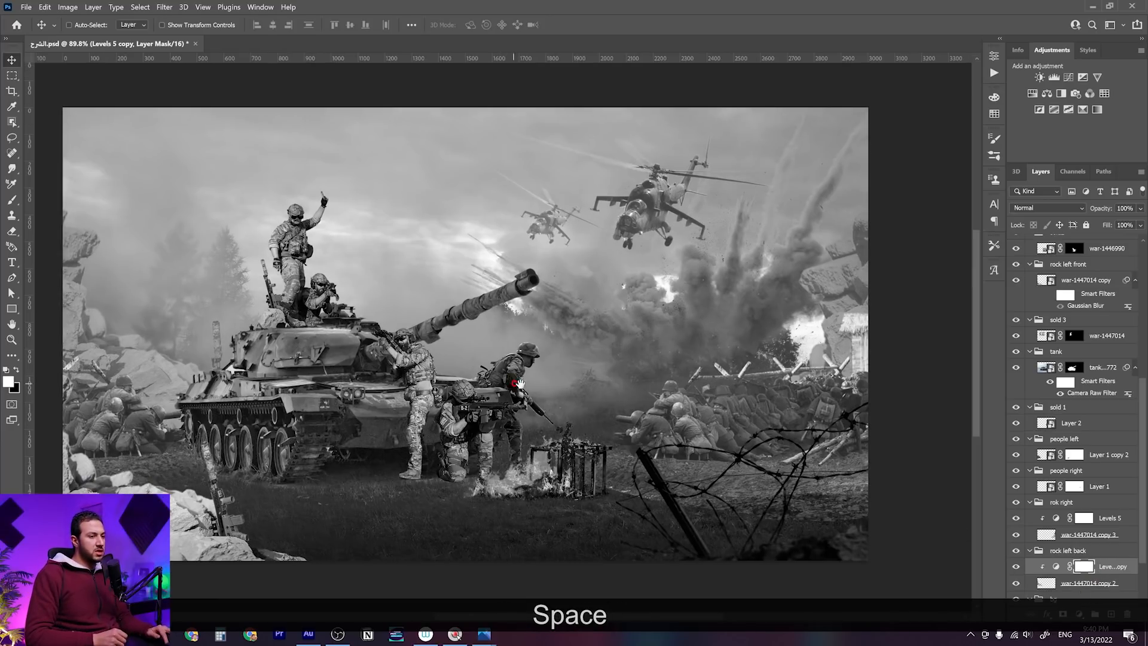
pyautogui.press('z')
pyautogui.scroll(-5, 560, 396)
pyautogui.moveTo(561, 396); pyautogui.dragTo(576, 403)
pyautogui.press('space')
pyautogui.moveTo(566, 448)
pyautogui.mouseDown()
pyautogui.moveTo(581, 440)
pyautogui.moveTo(575, 429)
pyautogui.mouseUp()
pyautogui.press('space')
pyautogui.rightClick(189, 524)
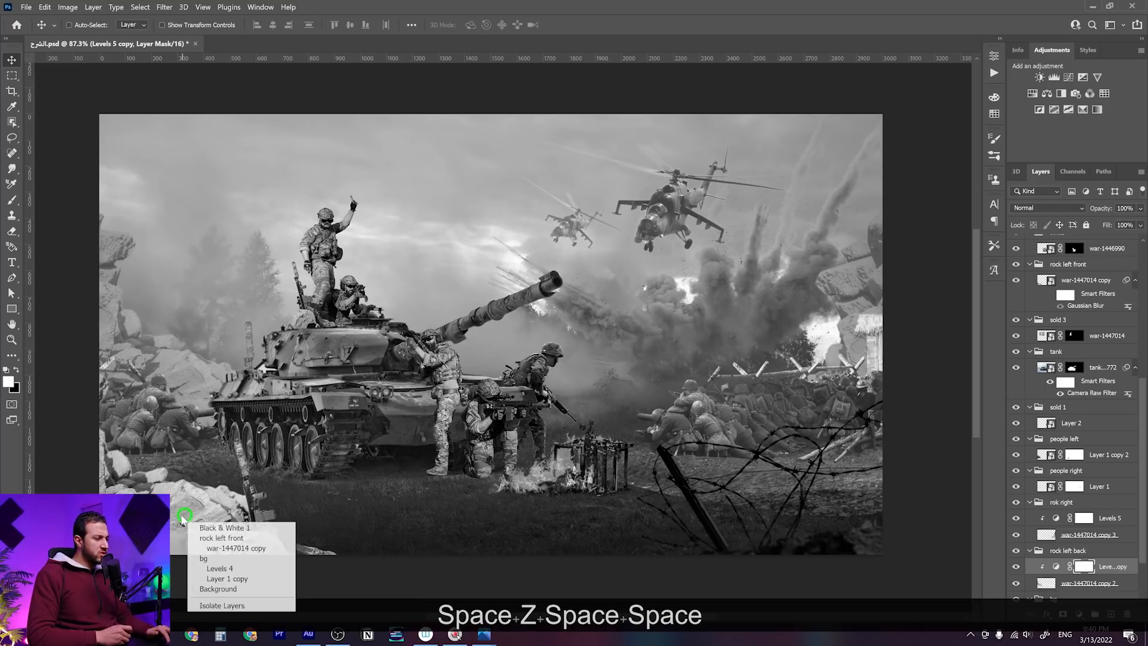
pyautogui.click(230, 549)
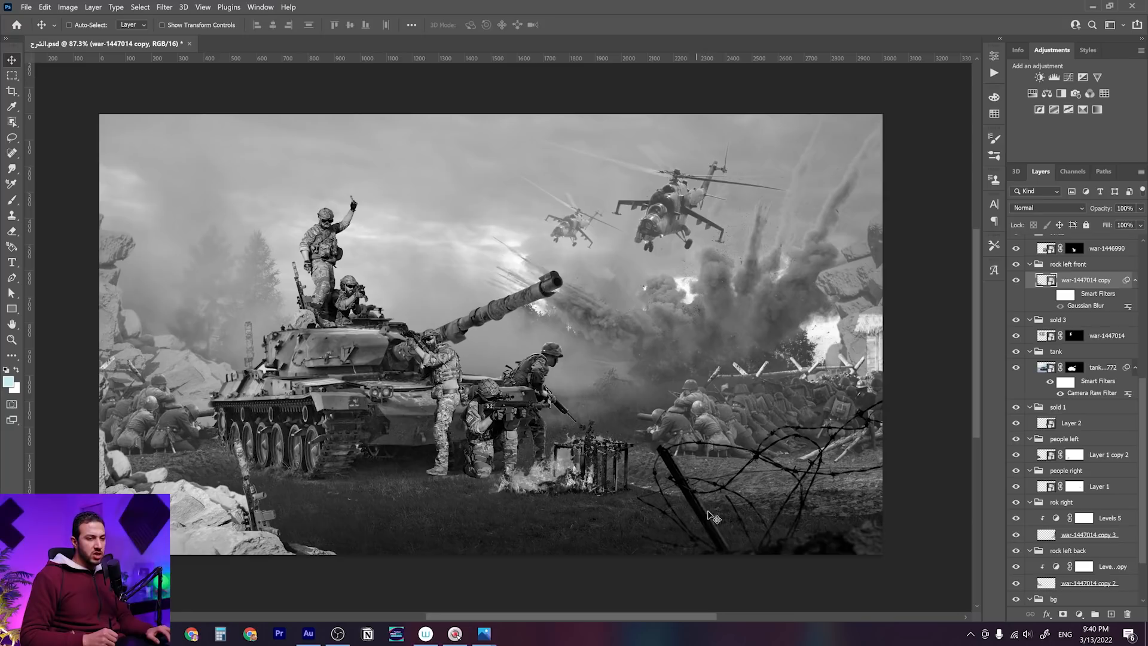
pyautogui.click(1055, 79)
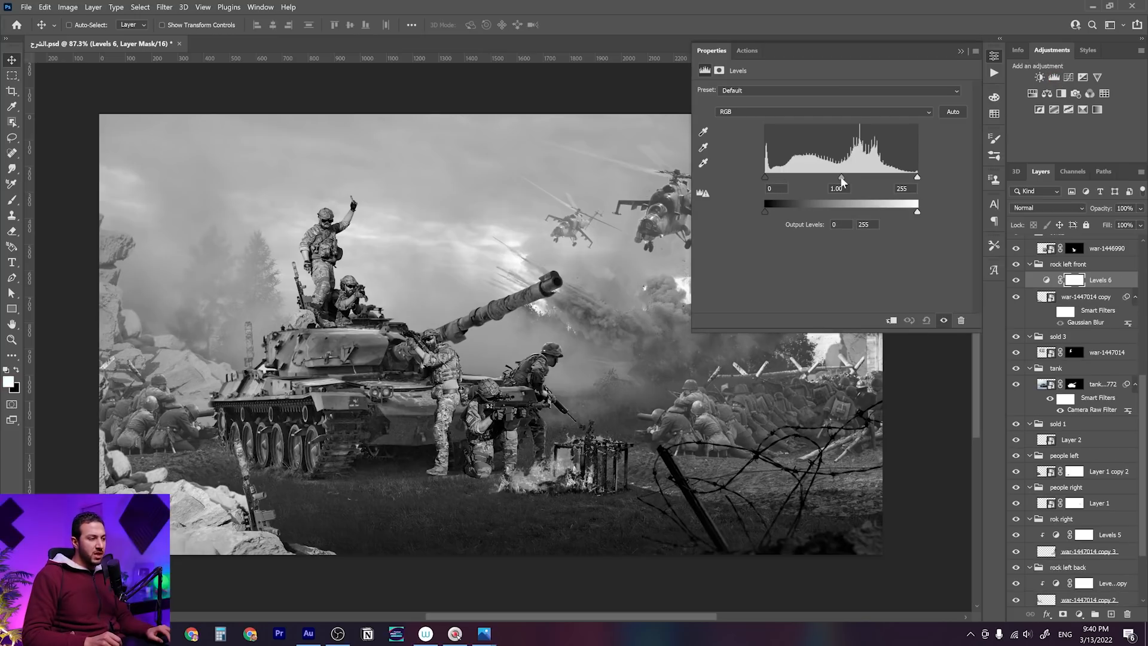
pyautogui.moveTo(908, 213); pyautogui.dragTo(851, 211)
pyautogui.click(891, 320)
# Darken the front-left rock to near black with Levels output white 32 and midtone 1.27
pyautogui.press('space')
pyautogui.moveTo(260, 472); pyautogui.dragTo(380, 454)
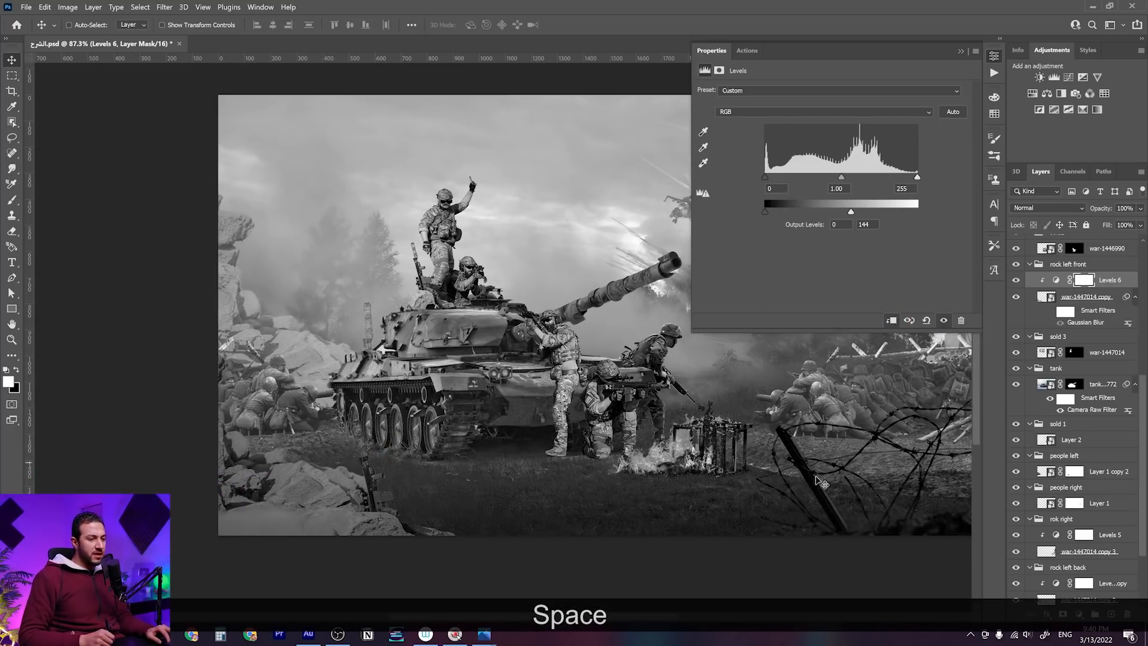
pyautogui.moveTo(852, 214); pyautogui.dragTo(809, 208)
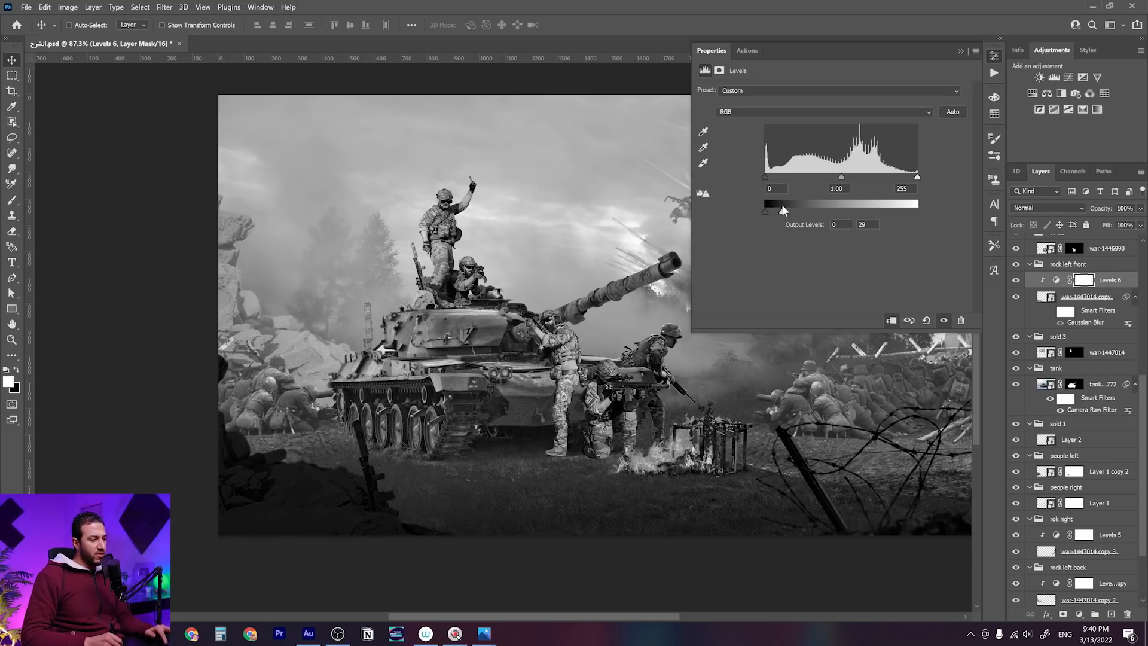
pyautogui.moveTo(649, 398); pyautogui.dragTo(596, 411)
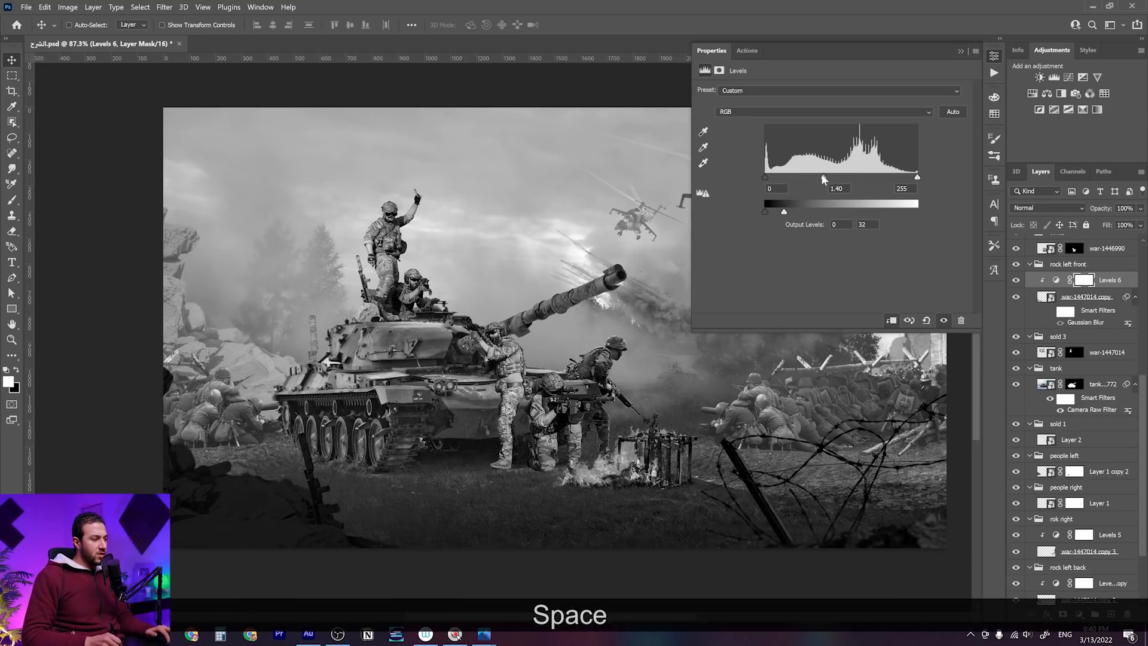
pyautogui.moveTo(824, 179); pyautogui.dragTo(813, 180)
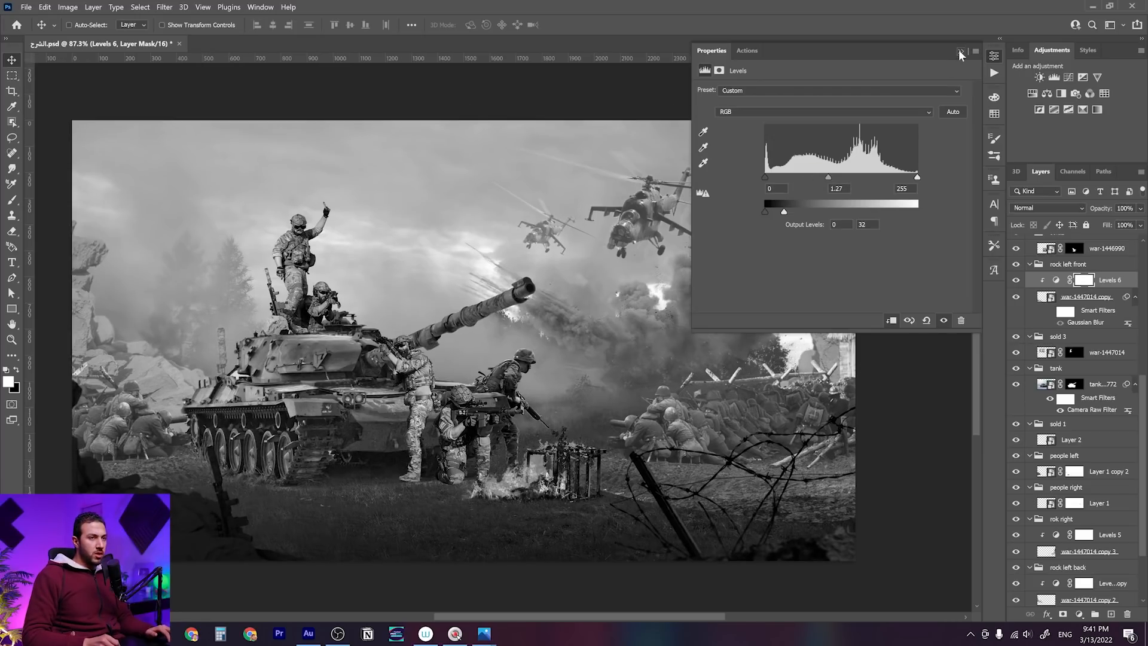
pyautogui.click(961, 52)
# Examine the whole composite to judge how the rock tones separate foreground from background
pyautogui.press('z')
pyautogui.moveTo(500, 428); pyautogui.dragTo(466, 431)
pyautogui.press('space')
pyautogui.moveTo(535, 438); pyautogui.dragTo(535, 405)
pyautogui.press('z')
pyautogui.press('space')
pyautogui.moveTo(584, 442); pyautogui.dragTo(659, 384)
pyautogui.press('z')
pyautogui.press('space')
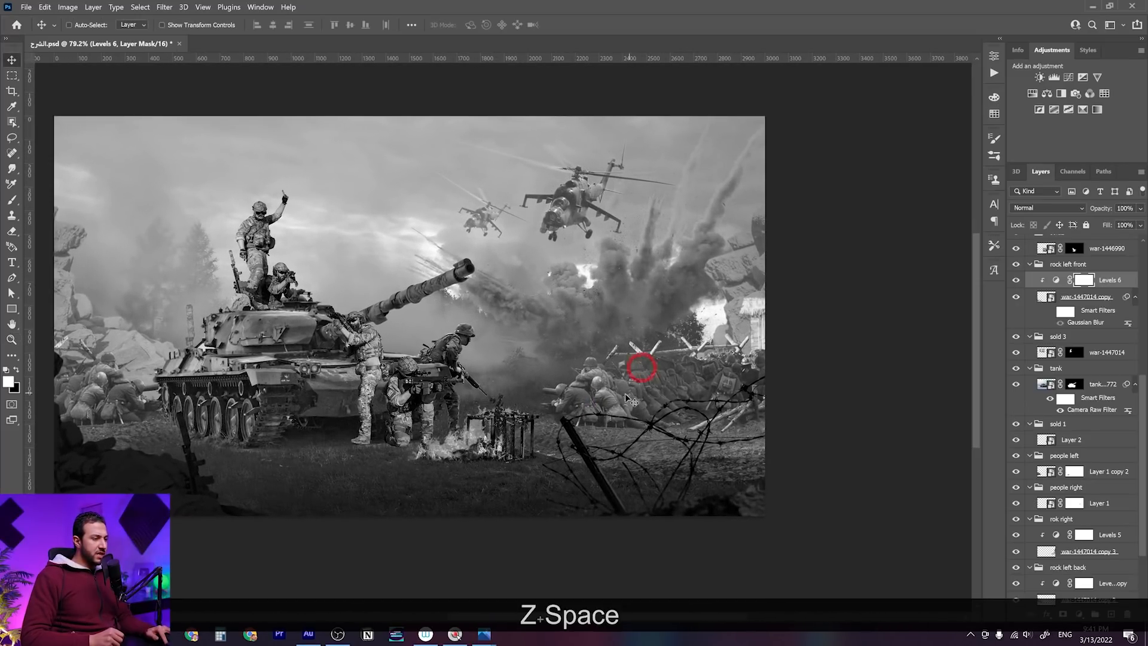
pyautogui.rightClick(611, 386)
pyautogui.click(639, 413)
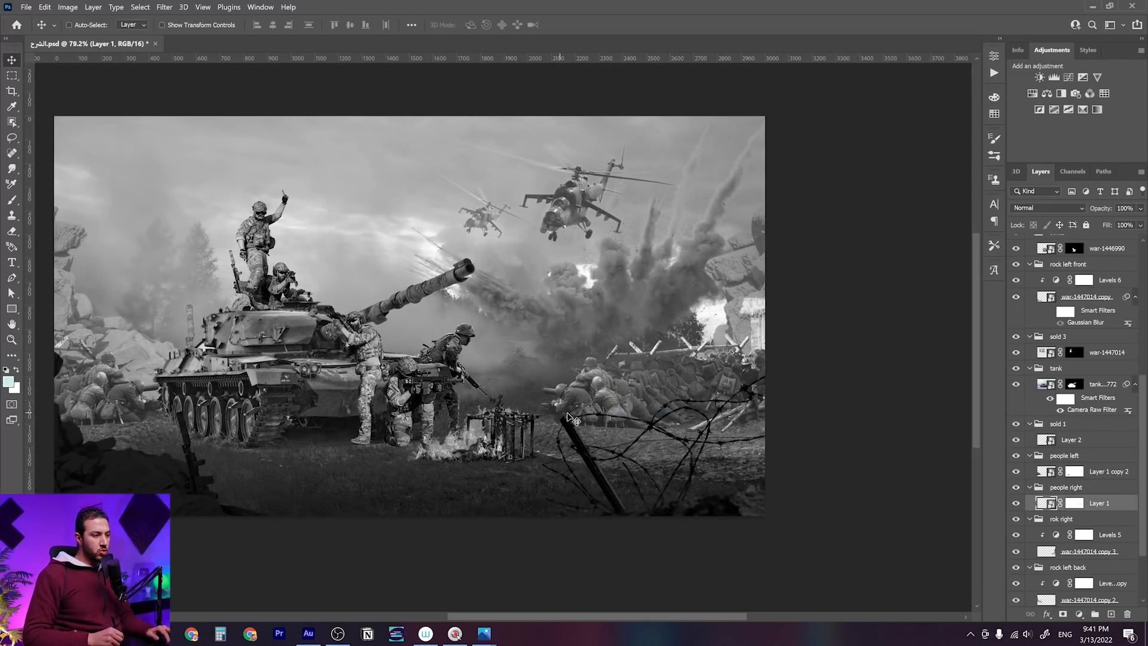
pyautogui.press('F3')
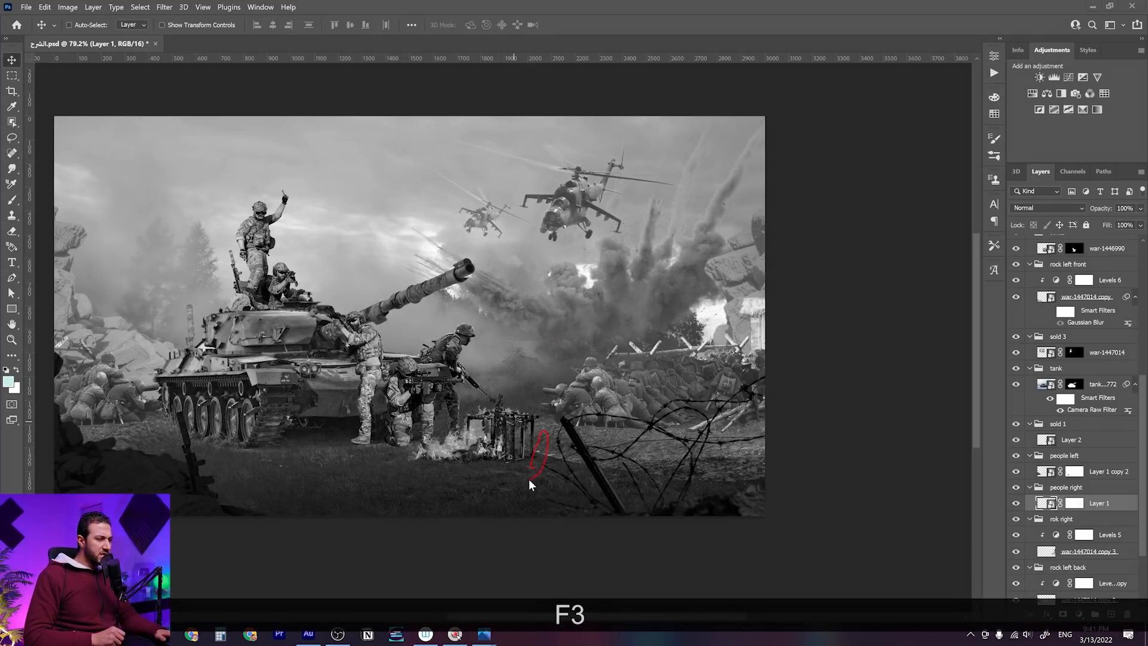
pyautogui.moveTo(530, 480); pyautogui.dragTo(537, 465)
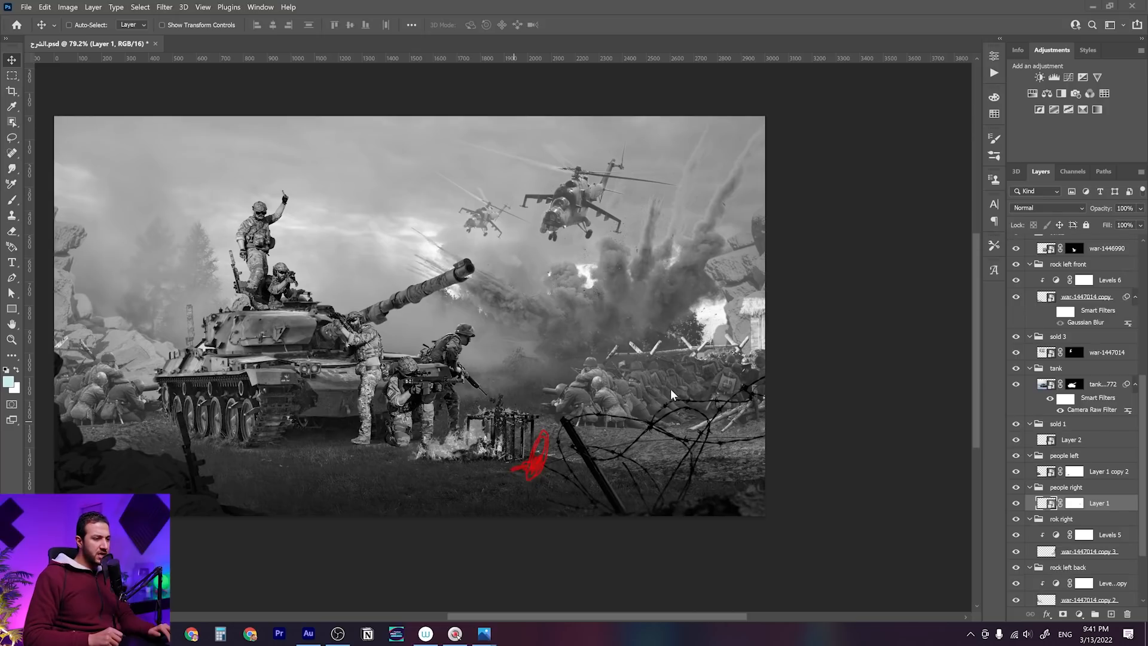
pyautogui.moveTo(658, 367)
pyautogui.mouseDown()
pyautogui.moveTo(705, 367)
pyautogui.moveTo(709, 387)
pyautogui.moveTo(636, 391)
pyautogui.moveTo(676, 359)
pyautogui.mouseUp()
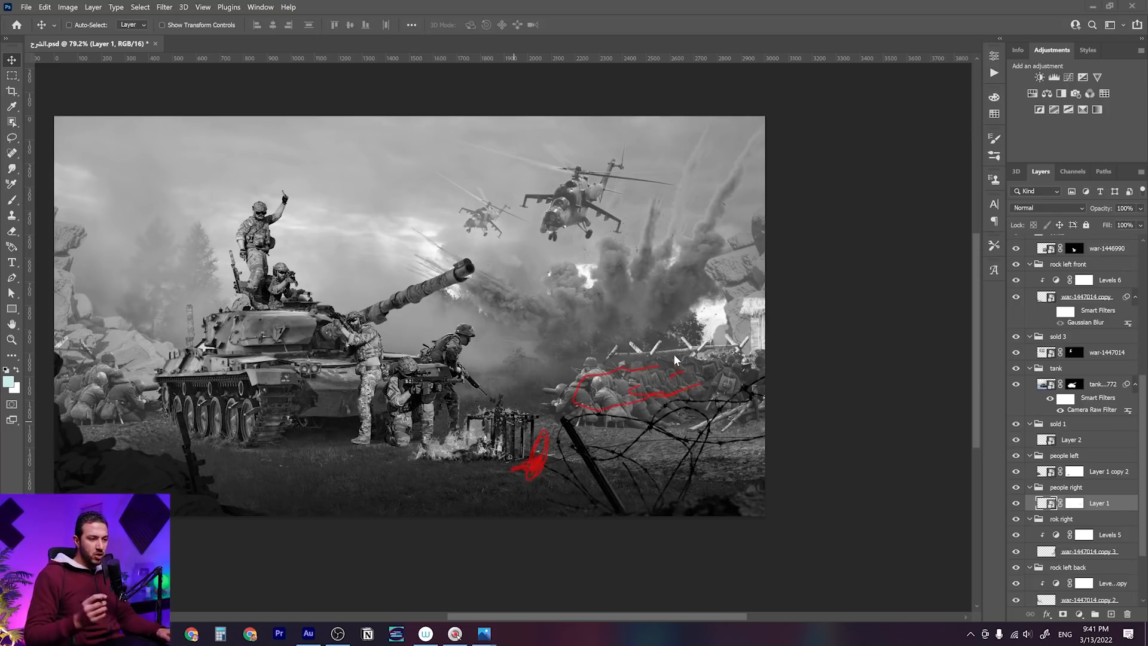
pyautogui.press('Escape')
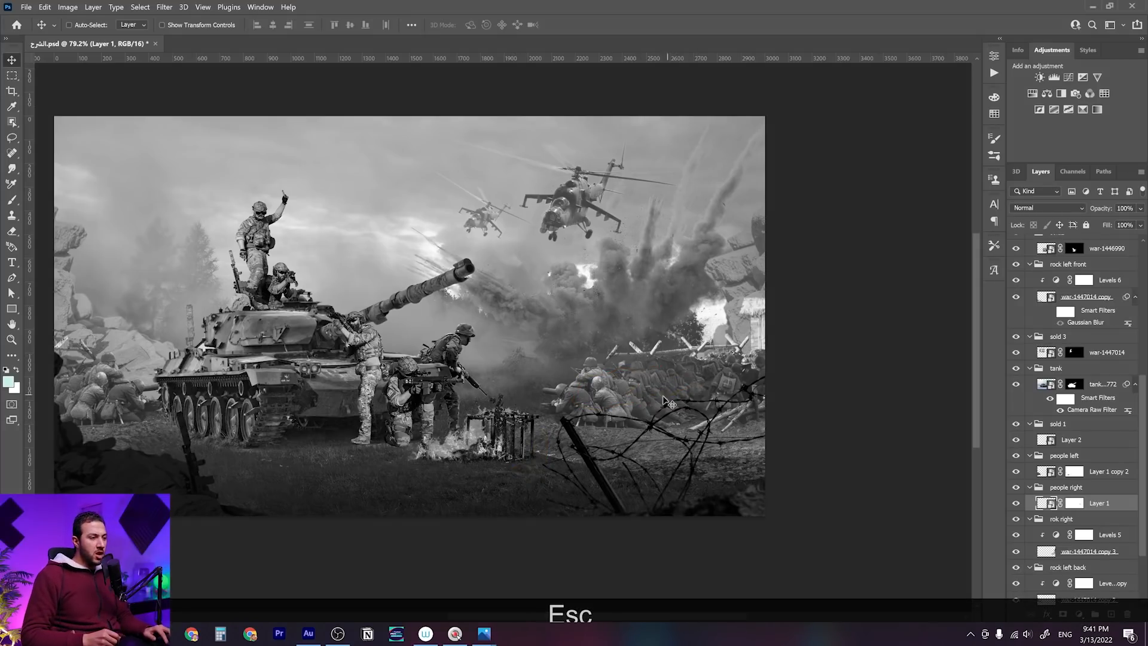
# Add a Levels adjustment clipped to the soldiers on Layer 1 in the people right group
pyautogui.rightClick(653, 401)
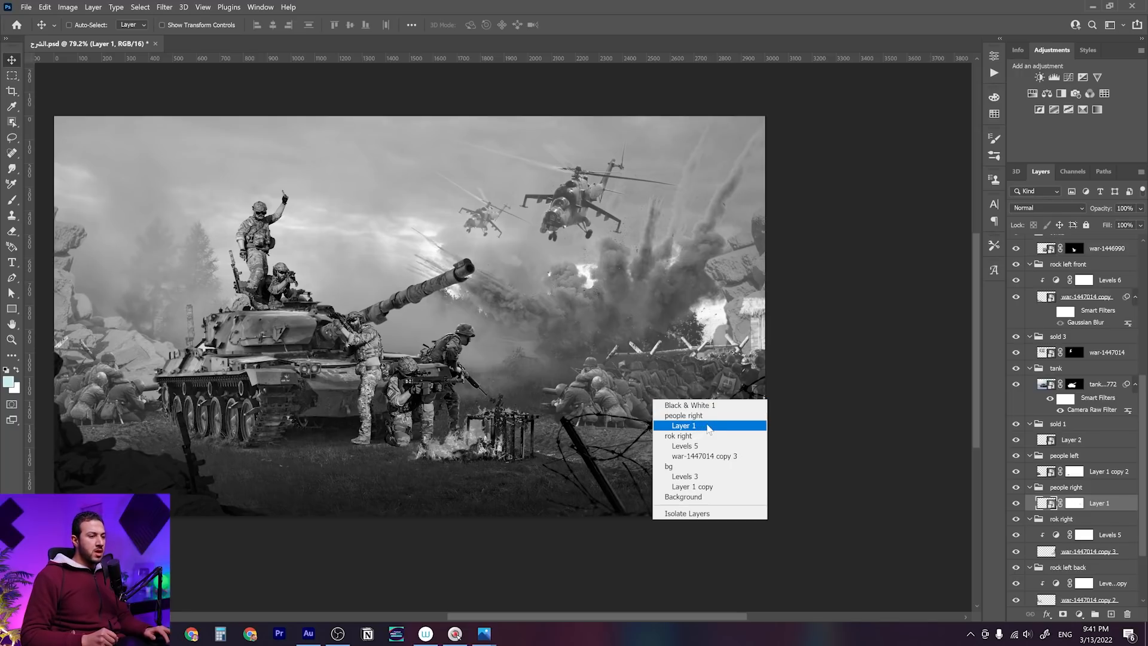
pyautogui.click(708, 428)
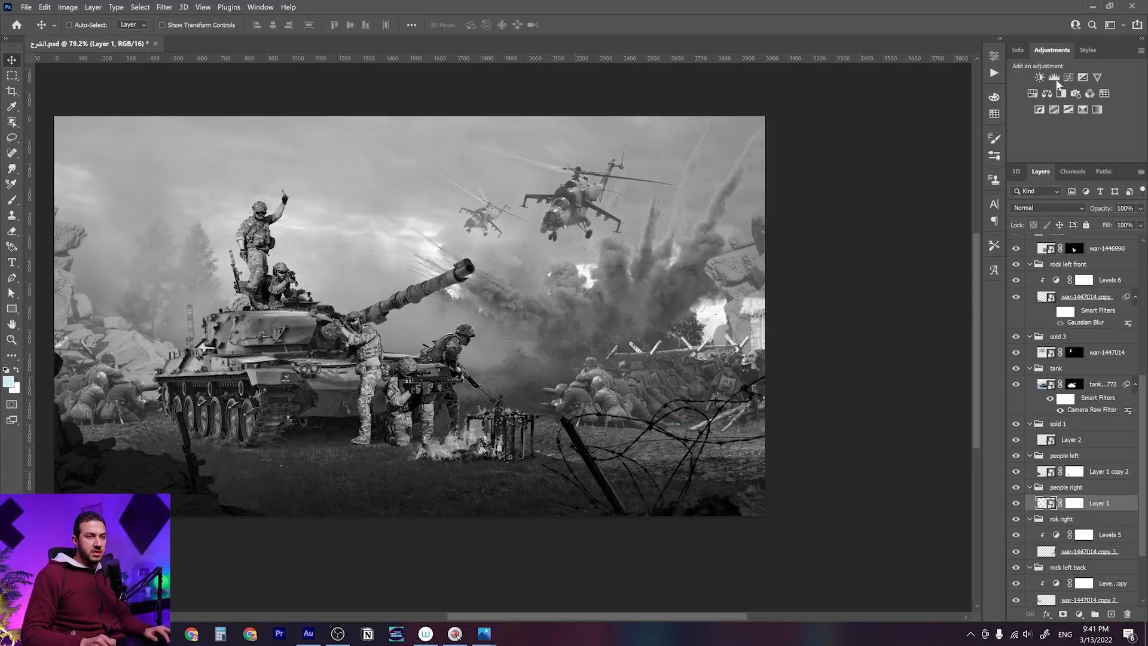
pyautogui.click(1054, 77)
pyautogui.click(892, 320)
# Darken the right-hand group of soldiers with Levels output white 203 and midtone 0.79
pyautogui.press('space')
pyautogui.moveTo(858, 342); pyautogui.dragTo(773, 356)
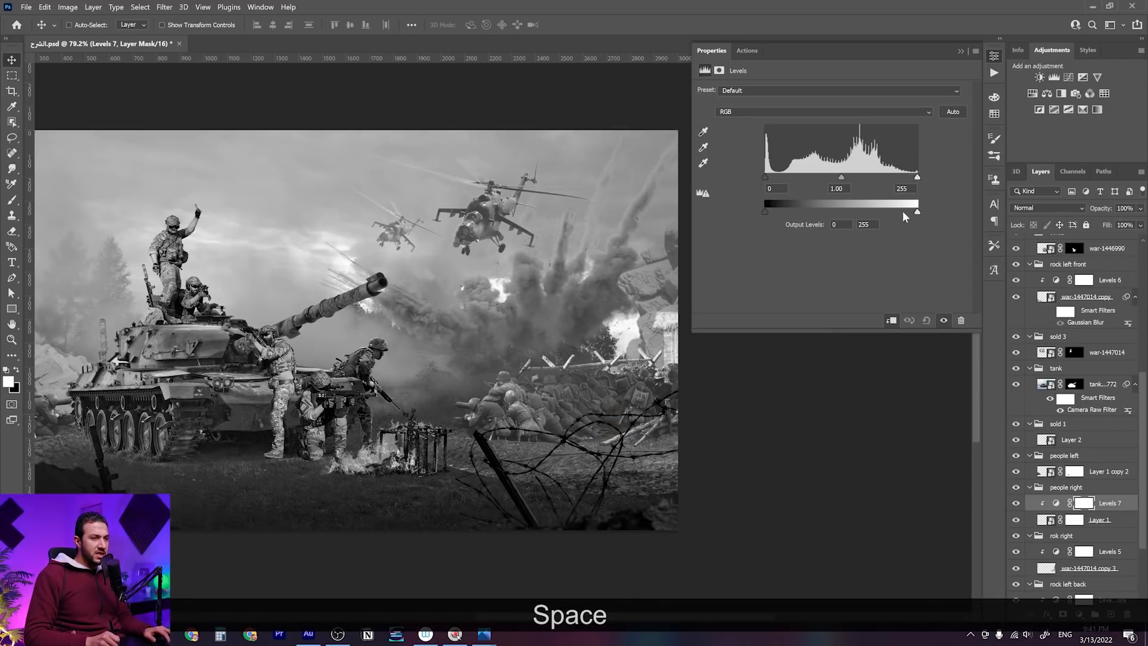
pyautogui.moveTo(912, 213); pyautogui.dragTo(886, 213)
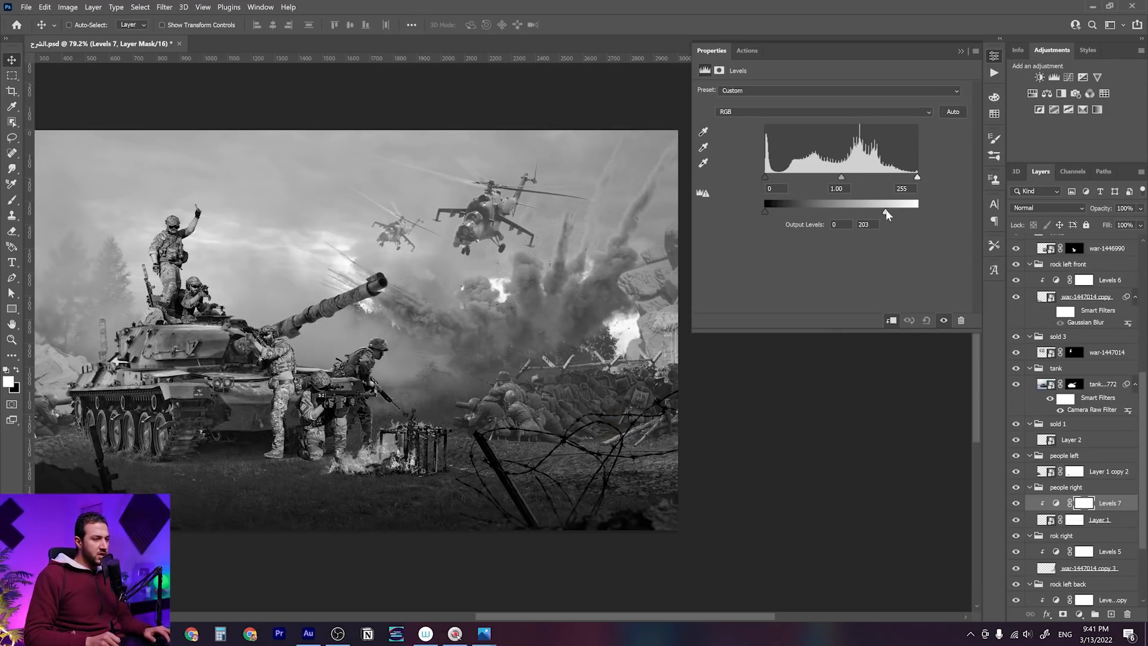
pyautogui.moveTo(843, 180)
pyautogui.mouseDown()
pyautogui.moveTo(827, 180)
pyautogui.moveTo(850, 181)
pyautogui.mouseUp()
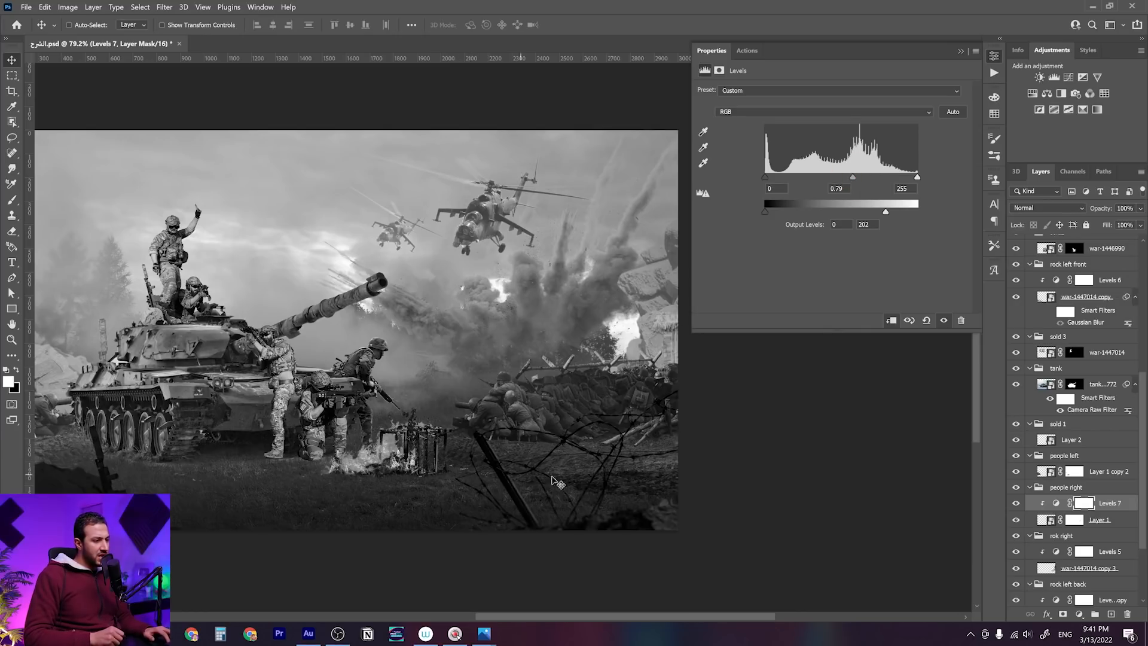
pyautogui.press('space')
pyautogui.moveTo(613, 487); pyautogui.dragTo(605, 494)
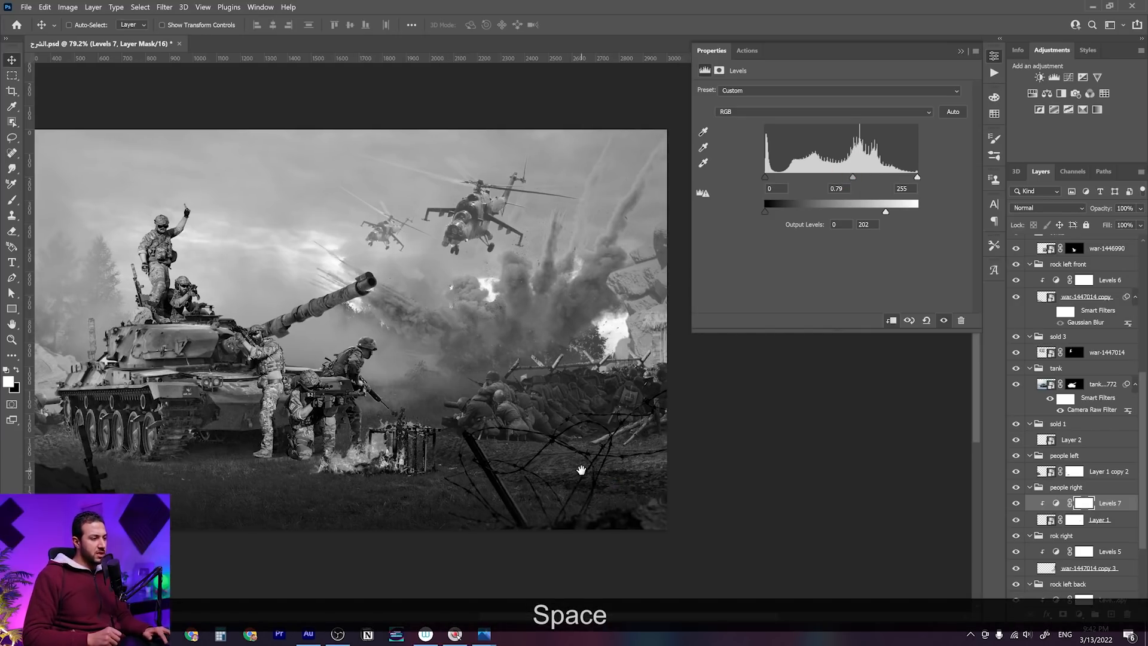
pyautogui.moveTo(582, 471); pyautogui.dragTo(637, 476)
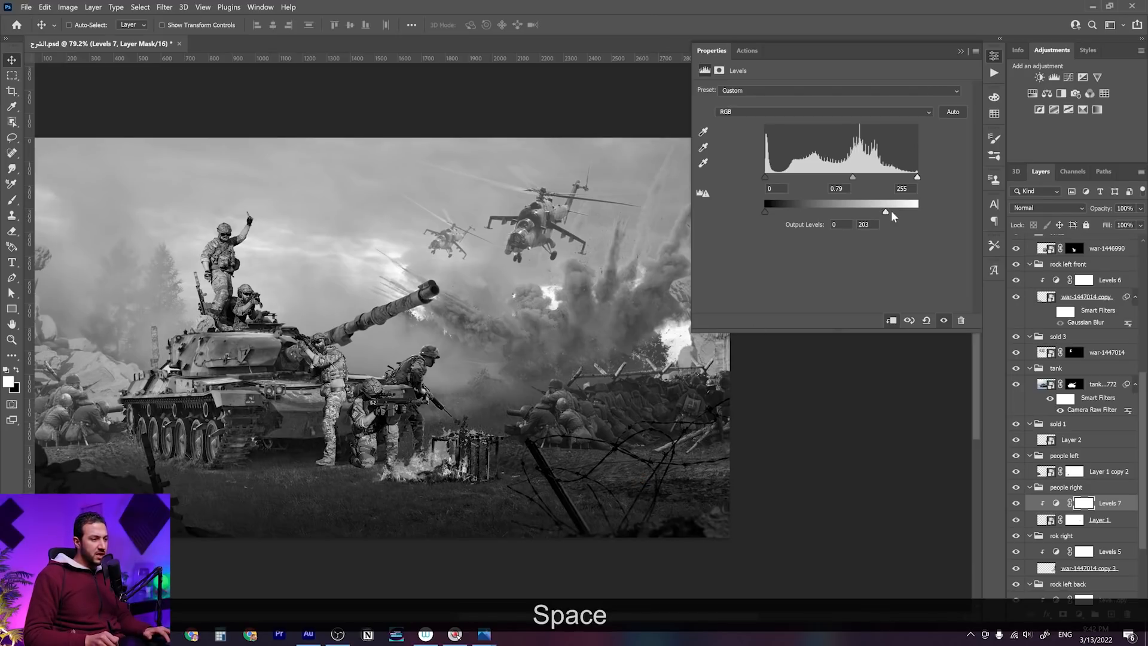
pyautogui.moveTo(890, 215); pyautogui.dragTo(887, 215)
pyautogui.press('space')
pyautogui.moveTo(689, 418); pyautogui.dragTo(722, 455)
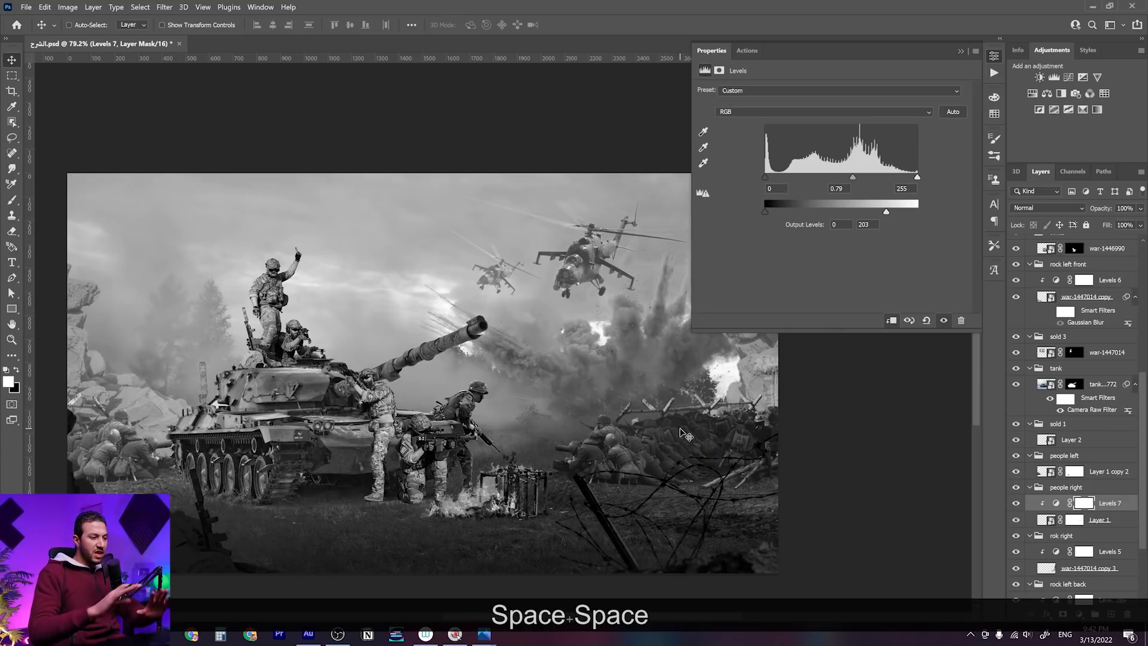
# Duplicate the right-hand soldiers' Levels adjustment into the people left group and clip it to Layer 1 copy 2
pyautogui.press('alt')
pyautogui.moveTo(1101, 504); pyautogui.dragTo(1096, 471)
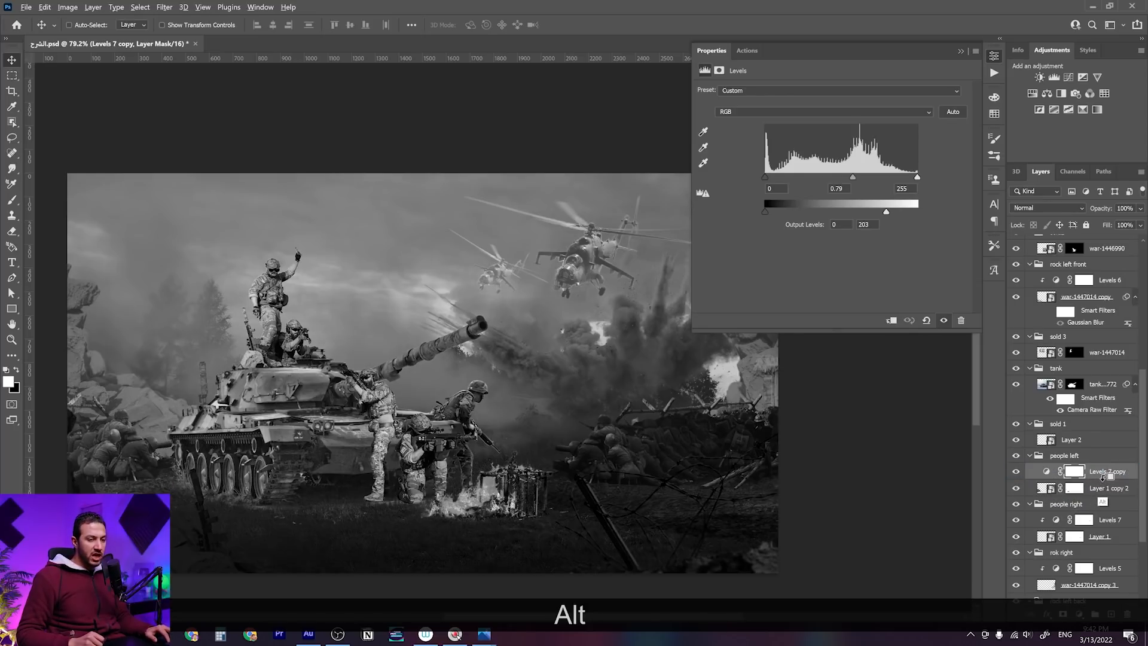
pyautogui.keyDown('alt'); pyautogui.click(1101, 483); pyautogui.keyUp('alt')
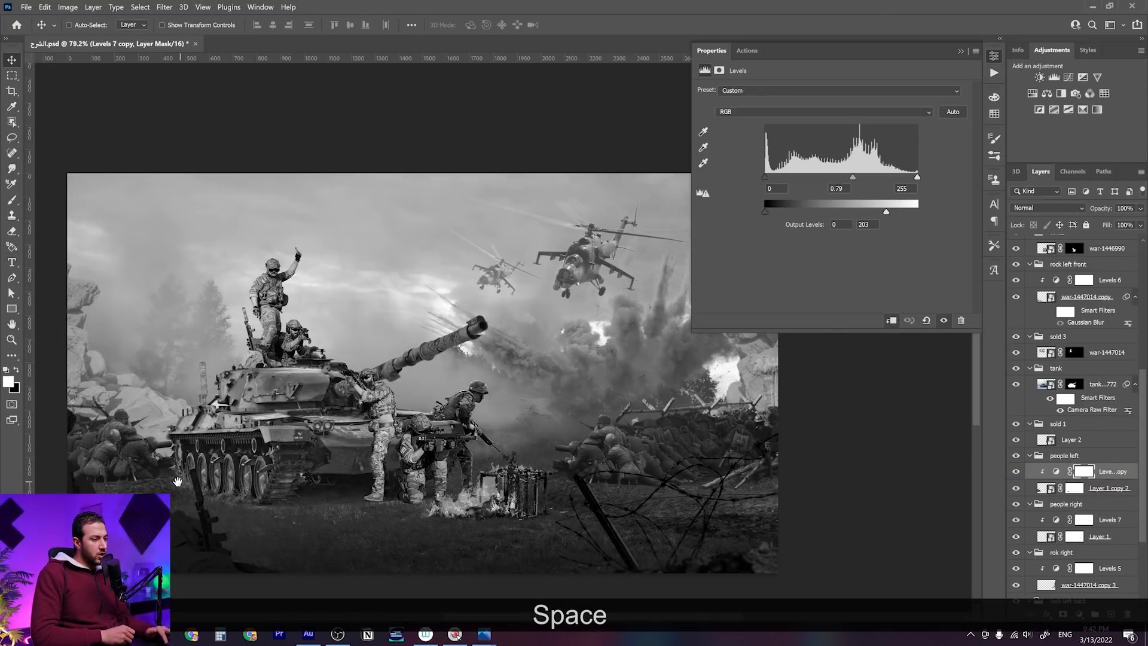
pyautogui.moveTo(165, 478); pyautogui.dragTo(206, 501)
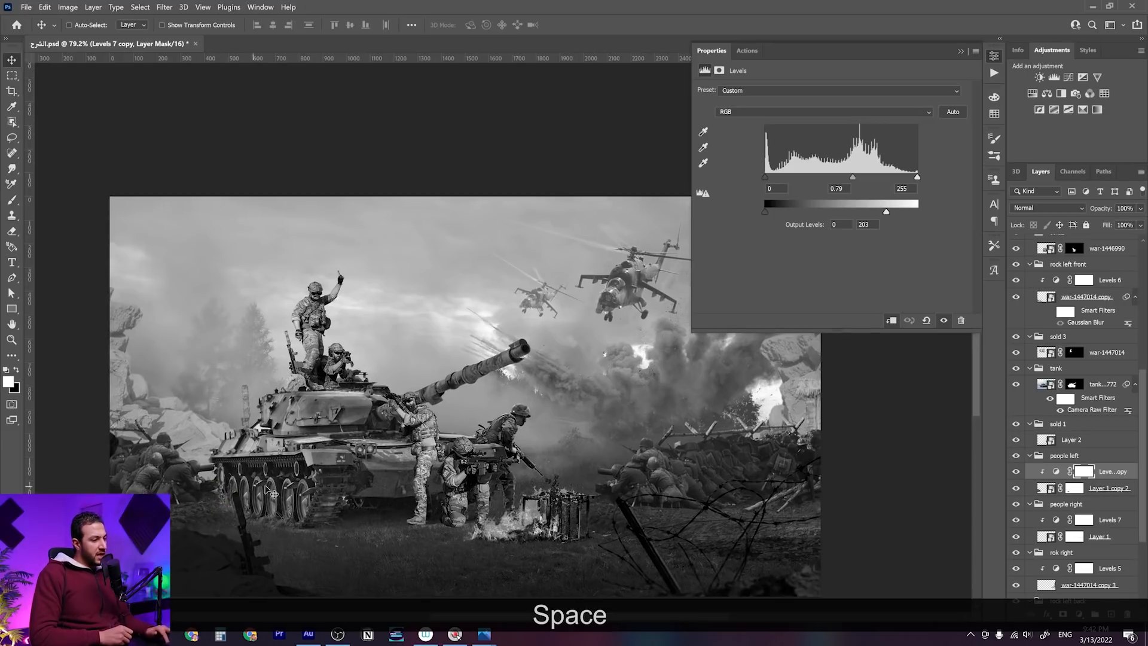
pyautogui.moveTo(297, 483); pyautogui.dragTo(277, 482)
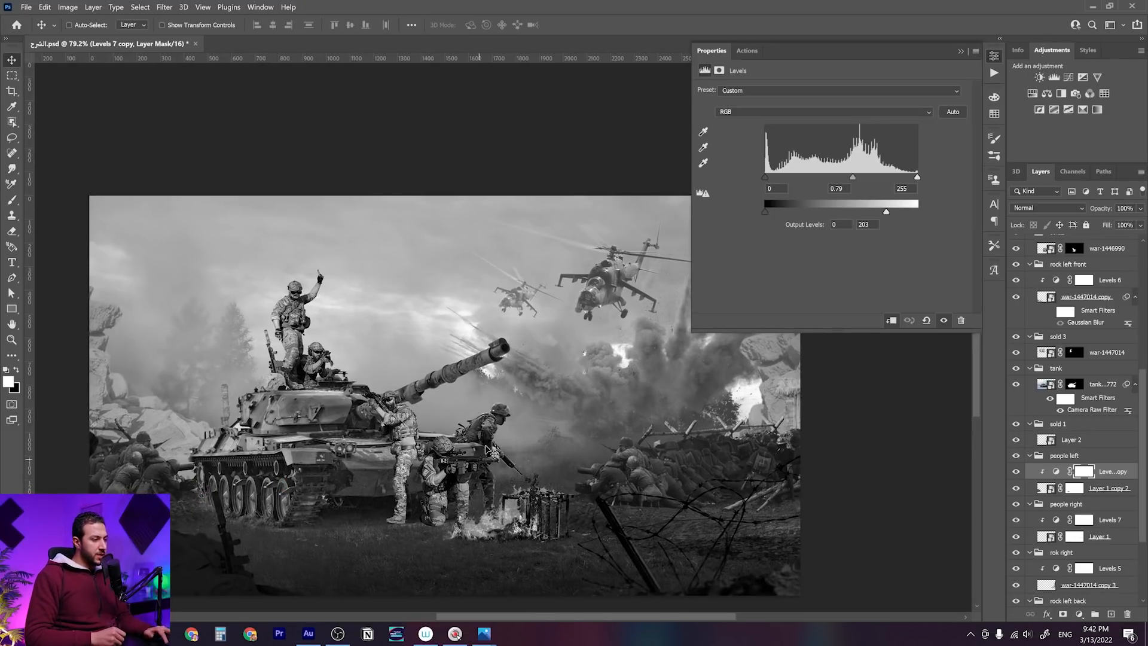
pyautogui.moveTo(553, 433); pyautogui.dragTo(571, 398)
# Add a Levels adjustment clipped to the tank-449772 layer
pyautogui.rightClick(333, 441)
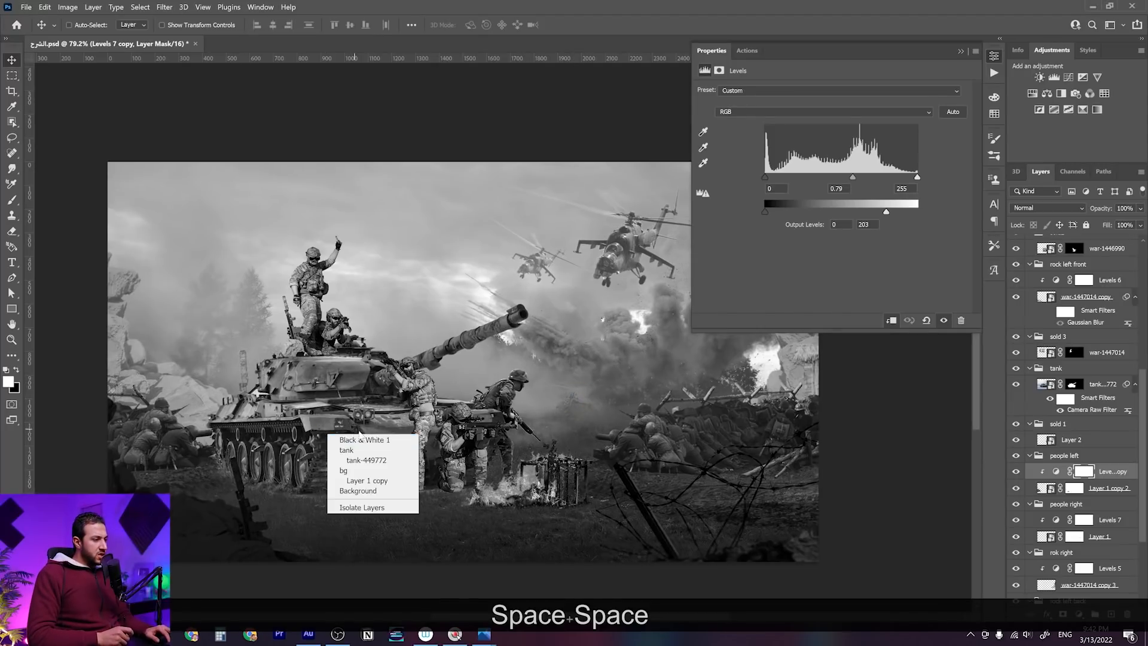
pyautogui.click(353, 463)
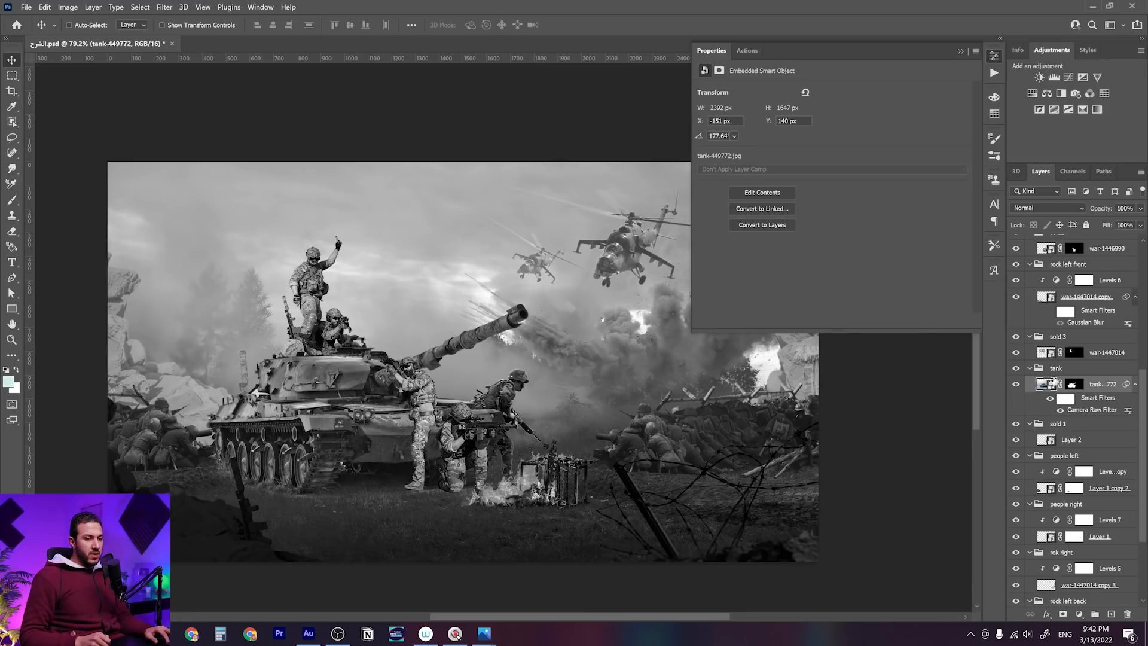
pyautogui.click(1054, 77)
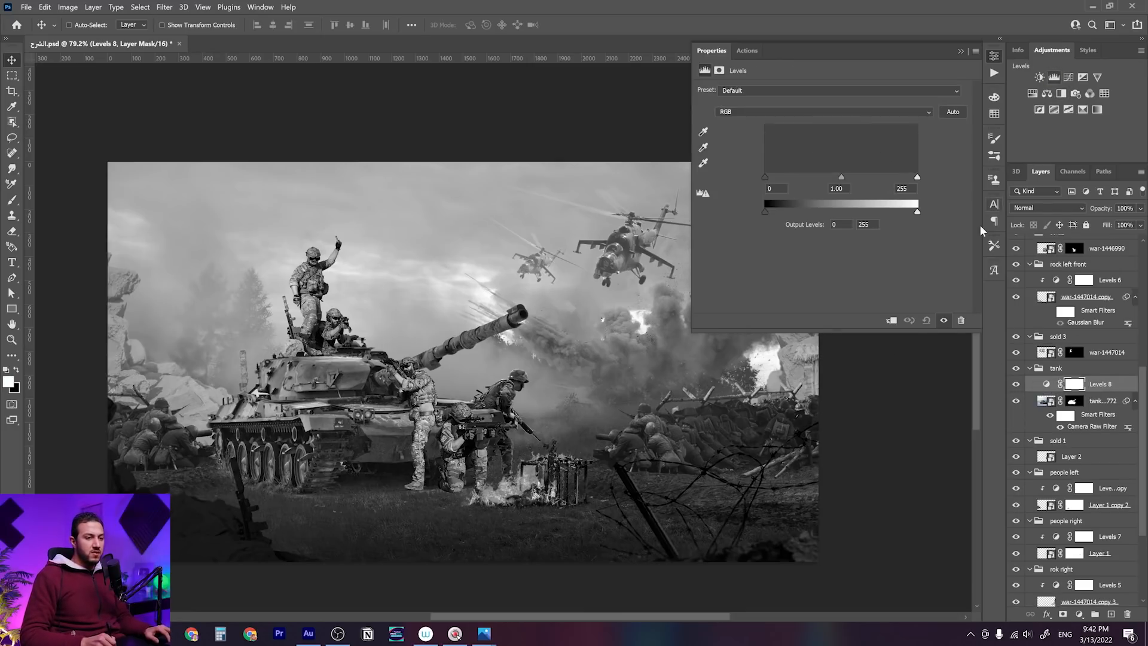
pyautogui.click(890, 318)
# Examine the tank's tracks, underside and surrounding grass up close, marking the dark and light tones to compare
pyautogui.press('space')
pyautogui.moveTo(611, 396); pyautogui.dragTo(583, 392)
pyautogui.press('z')
pyautogui.moveTo(293, 496); pyautogui.dragTo(365, 509)
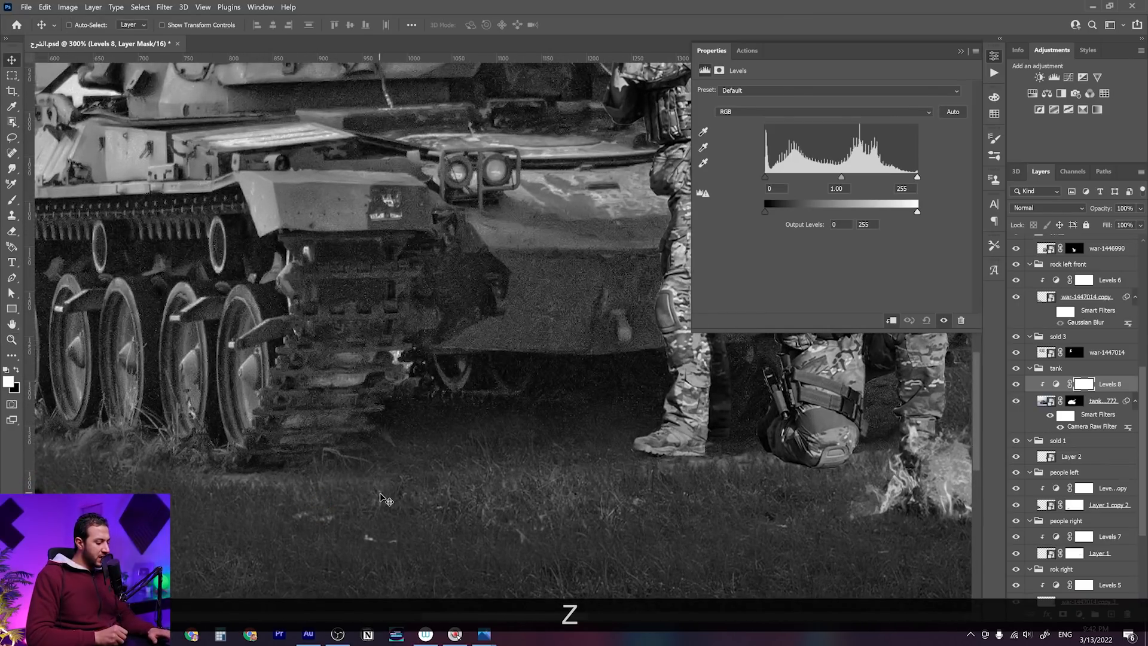
pyautogui.press('F3')
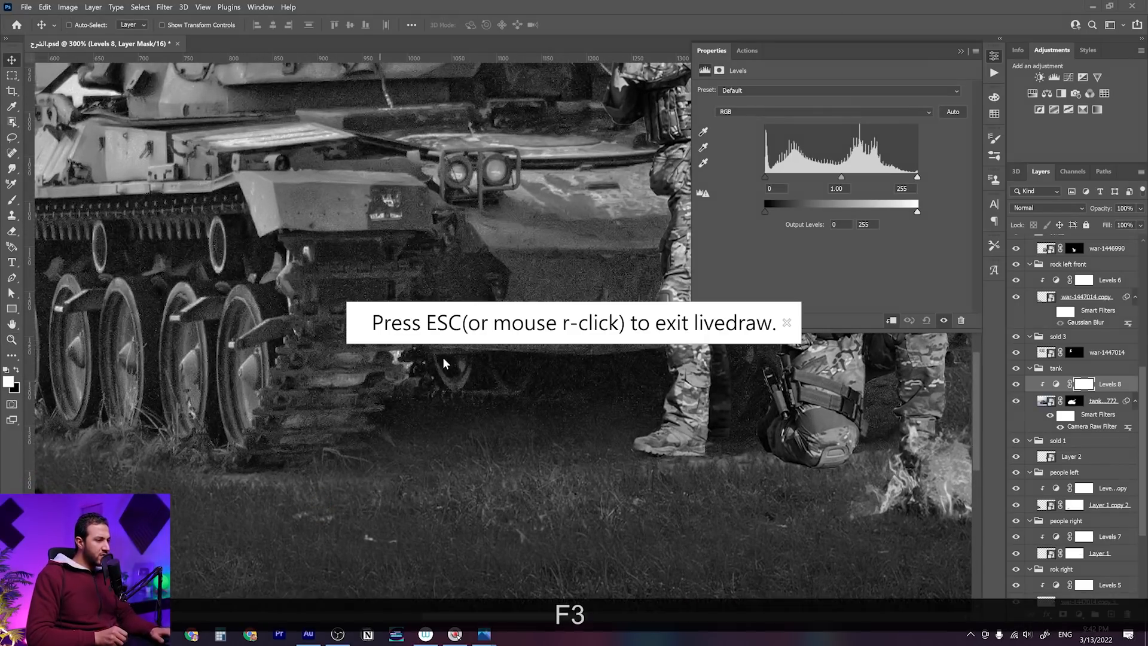
pyautogui.moveTo(357, 564)
pyautogui.mouseDown()
pyautogui.moveTo(343, 499)
pyautogui.moveTo(405, 456)
pyautogui.mouseUp()
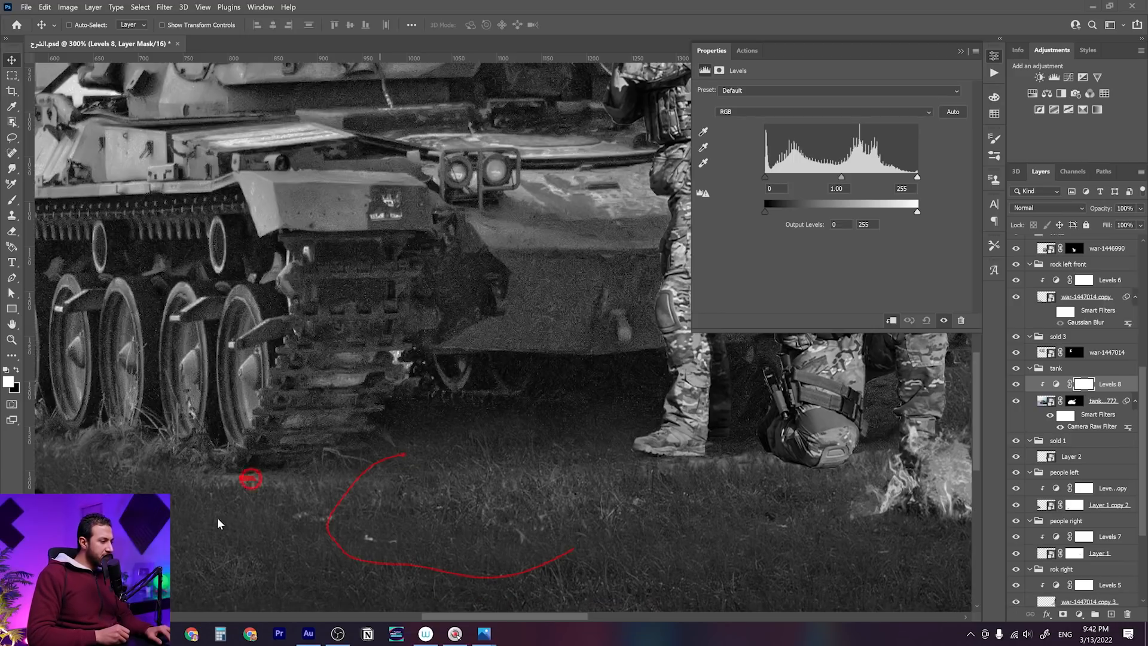
pyautogui.moveTo(266, 559)
pyautogui.mouseDown()
pyautogui.moveTo(242, 545)
pyautogui.moveTo(254, 526)
pyautogui.mouseUp()
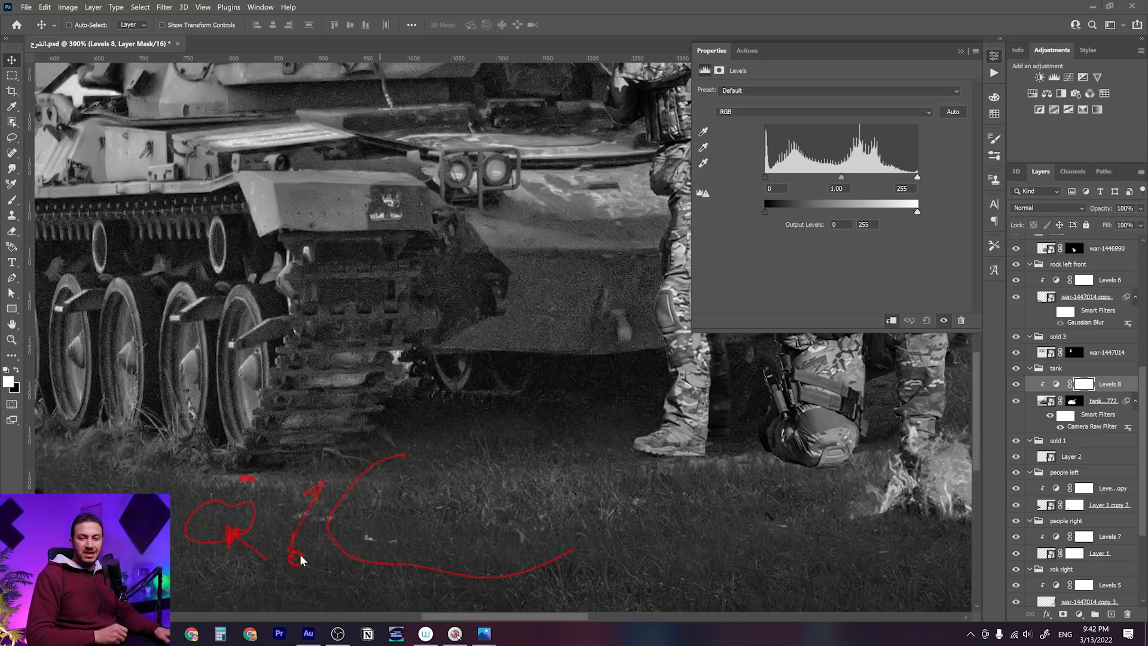
pyautogui.press('Escape')
pyautogui.press('7')
# Flatten and darken the tank with Levels output black 19 and white 149, comparing it with the left-hand soldiers
pyautogui.press('z')
pyautogui.moveTo(507, 440); pyautogui.dragTo(504, 427)
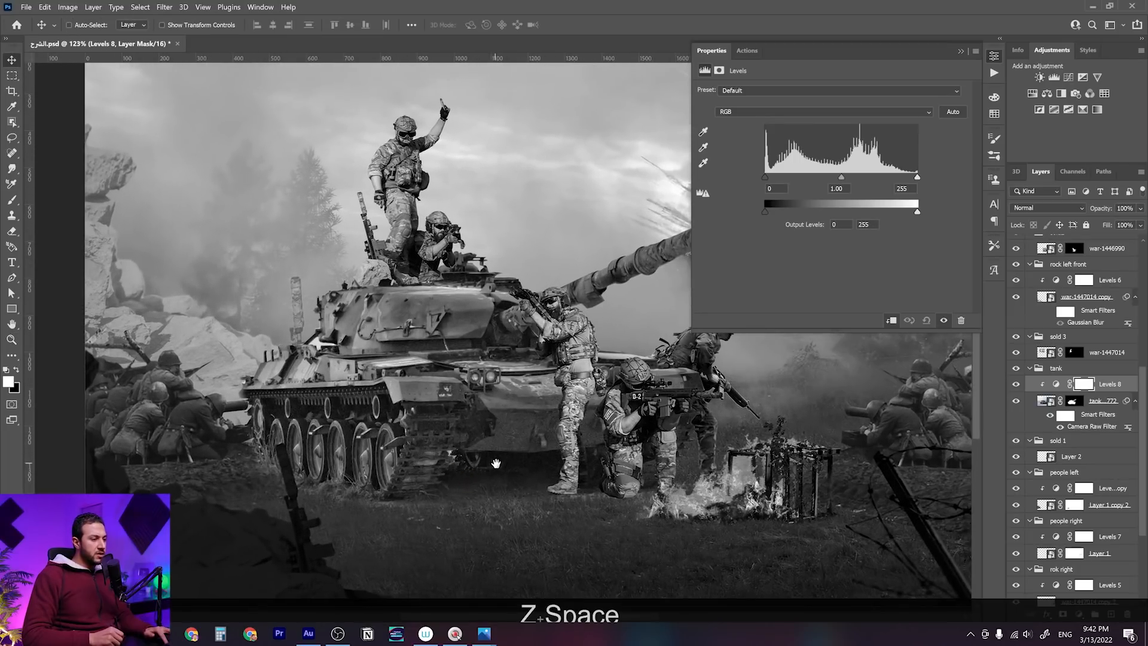
pyautogui.moveTo(918, 212); pyautogui.dragTo(885, 210)
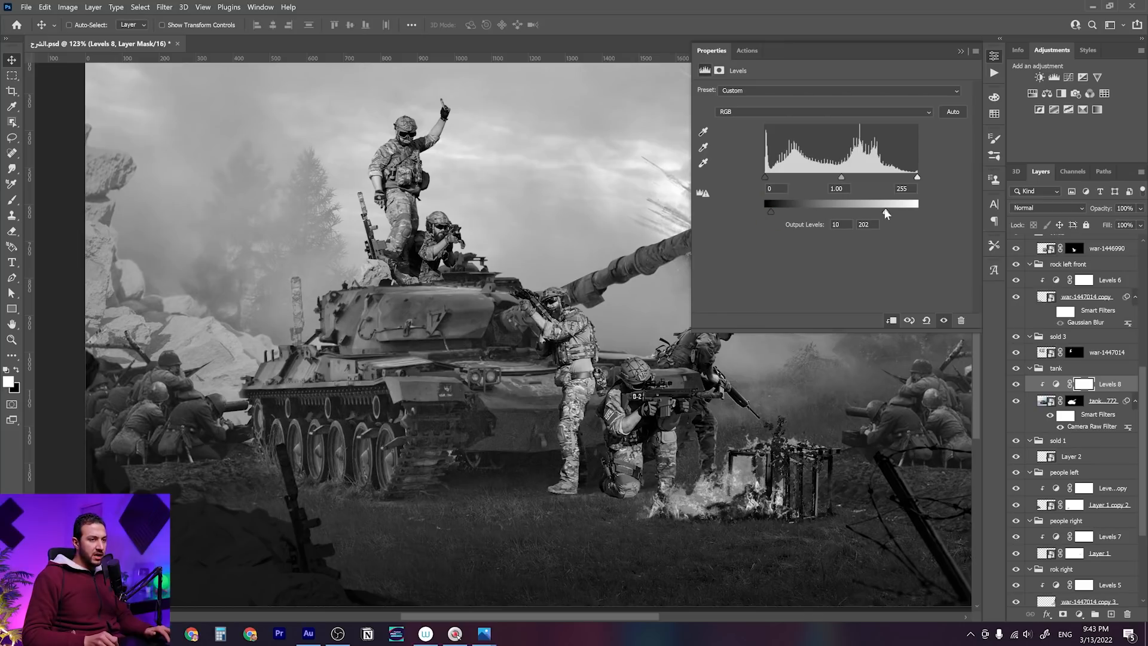
pyautogui.moveTo(877, 212); pyautogui.dragTo(869, 212)
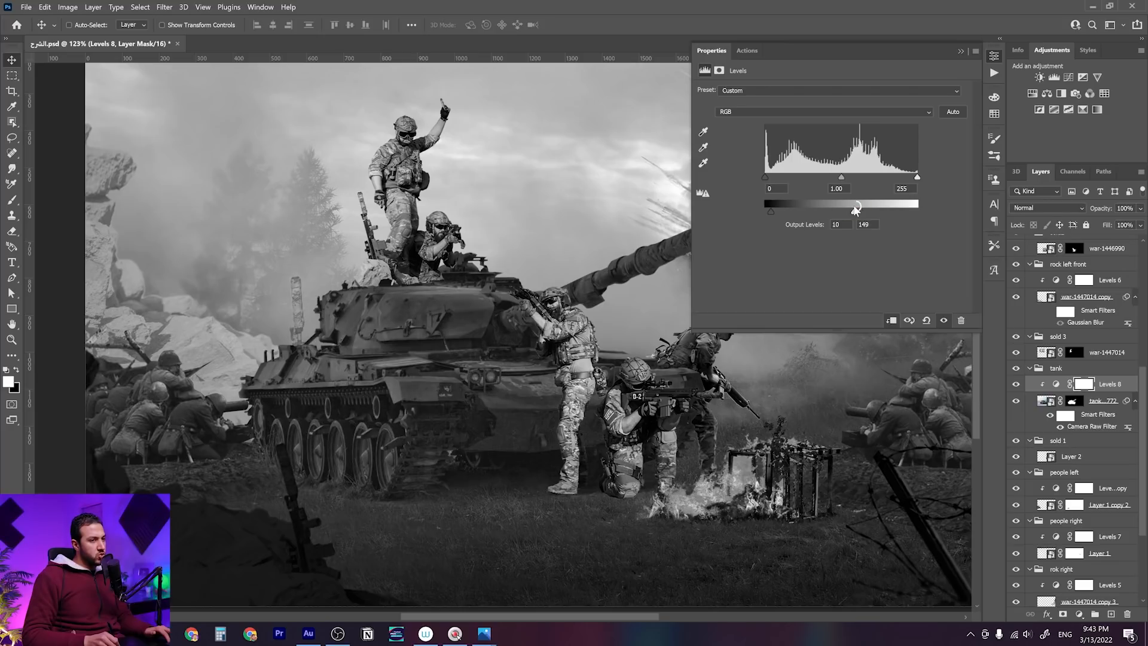
pyautogui.moveTo(258, 425); pyautogui.dragTo(158, 431)
pyautogui.press('z')
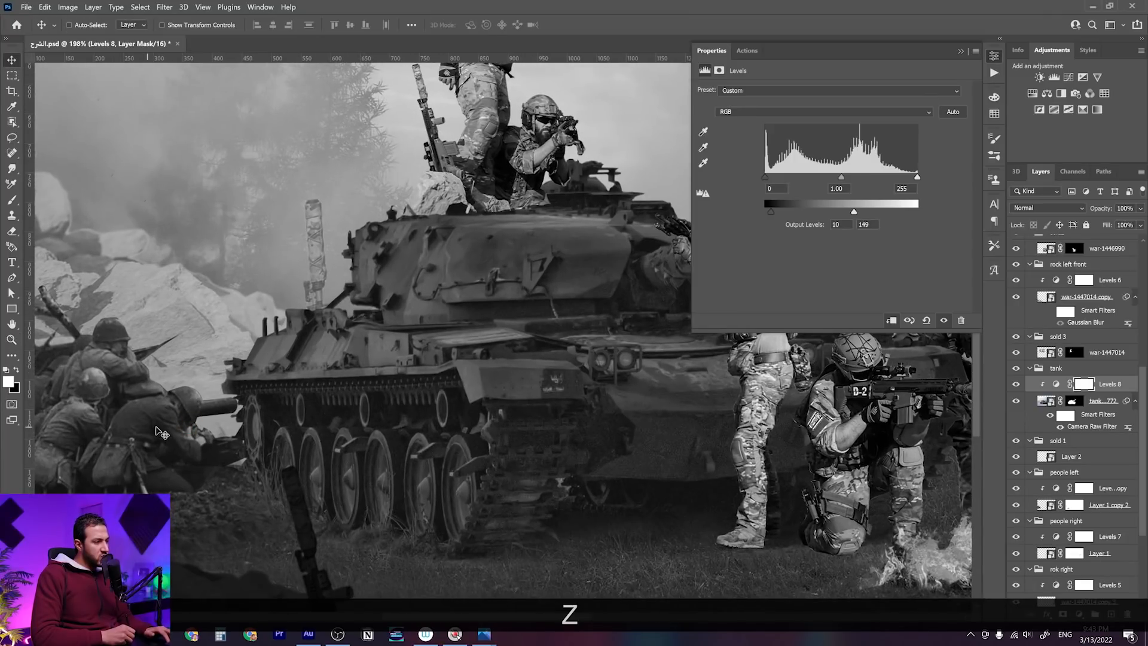
pyautogui.moveTo(316, 401); pyautogui.dragTo(339, 405)
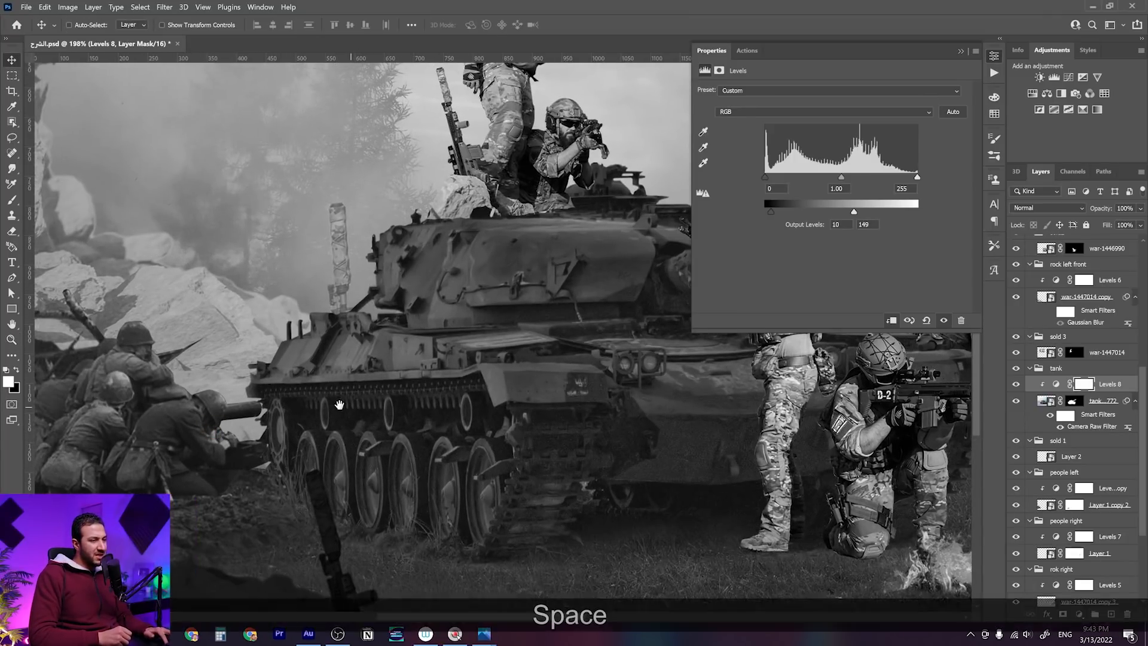
pyautogui.press('z')
pyautogui.moveTo(197, 460); pyautogui.dragTo(224, 464)
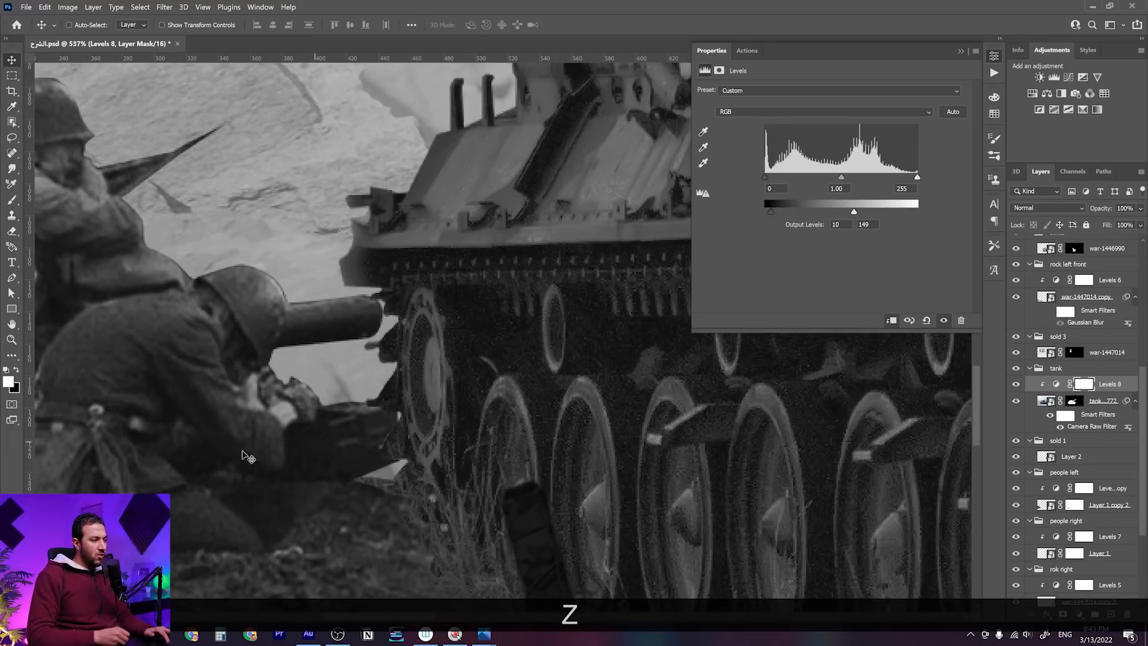
pyautogui.moveTo(772, 216); pyautogui.dragTo(780, 216)
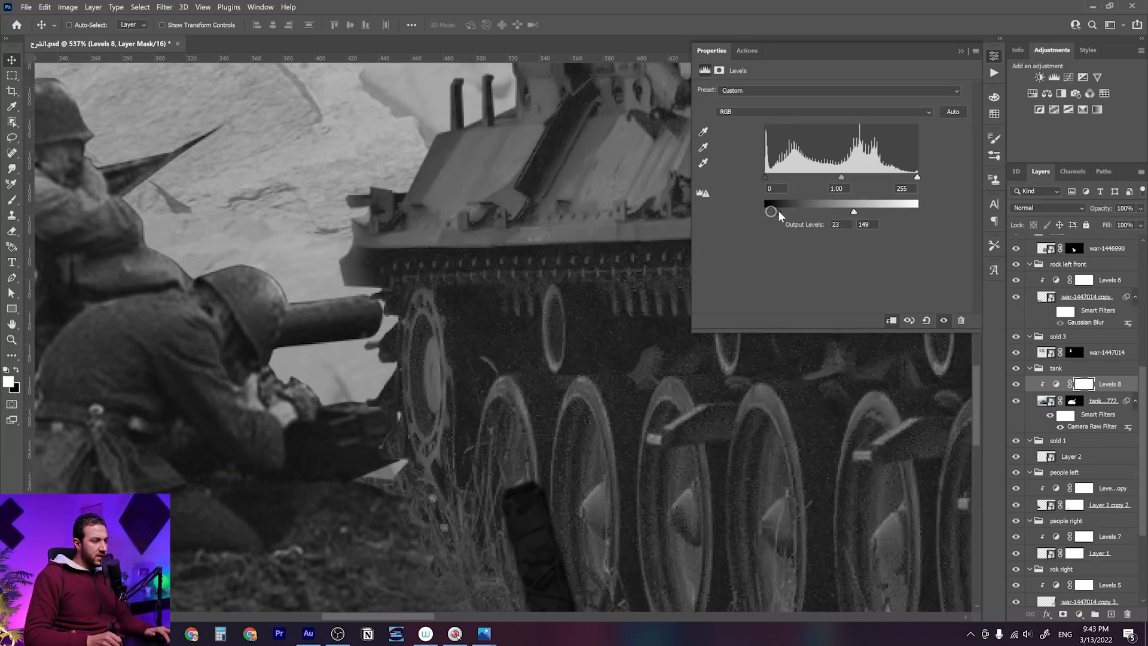
pyautogui.click(779, 216)
pyautogui.moveTo(772, 212); pyautogui.dragTo(776, 214)
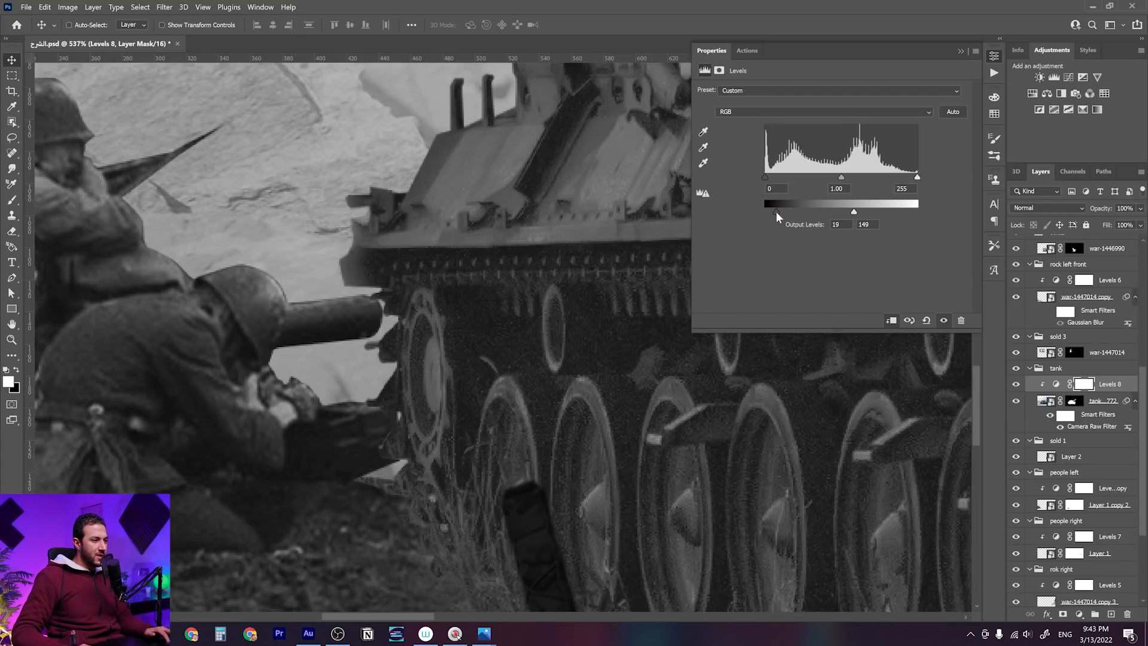
# Lower the tank's Levels output white to 139
pyautogui.scroll(-11, 706, 311)
pyautogui.moveTo(782, 406); pyautogui.dragTo(489, 408)
pyautogui.scroll(-5, 495, 431)
pyautogui.scroll(5, 471, 461)
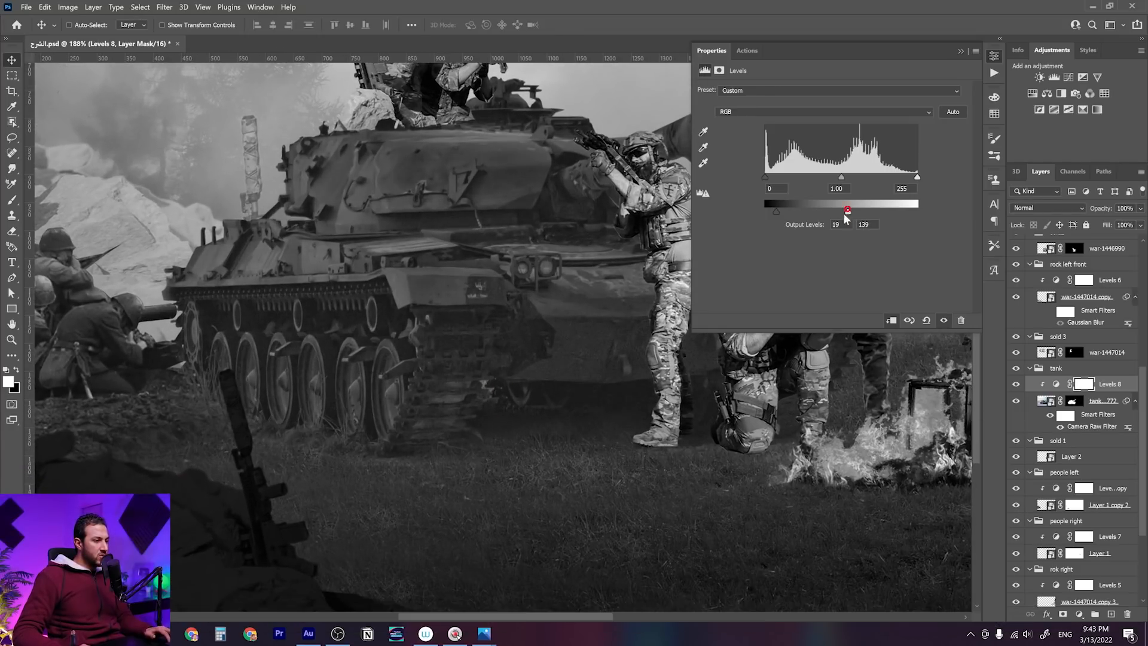
# Examine the whole composite and the soldiers beside the tank to compare their tones with the darkened tank
pyautogui.scroll(-9, 703, 394)
pyautogui.moveTo(680, 387); pyautogui.dragTo(510, 438)
pyautogui.scroll(-3, 347, 461)
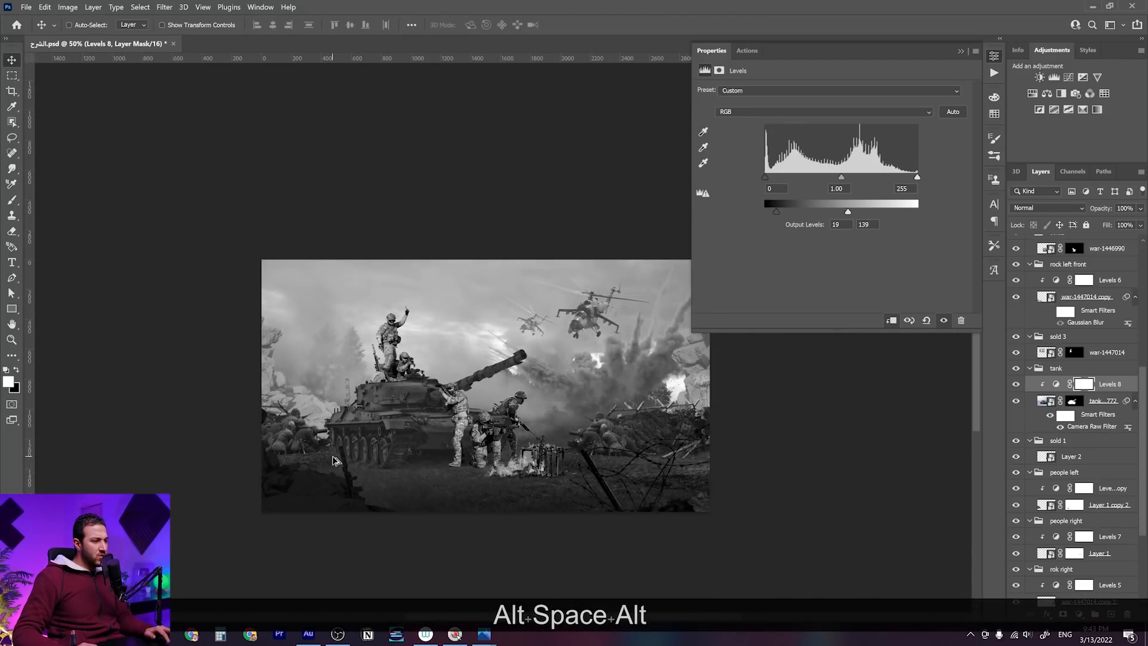
pyautogui.scroll(3, 335, 460)
pyautogui.moveTo(527, 458); pyautogui.dragTo(405, 468)
pyautogui.scroll(7, 487, 474)
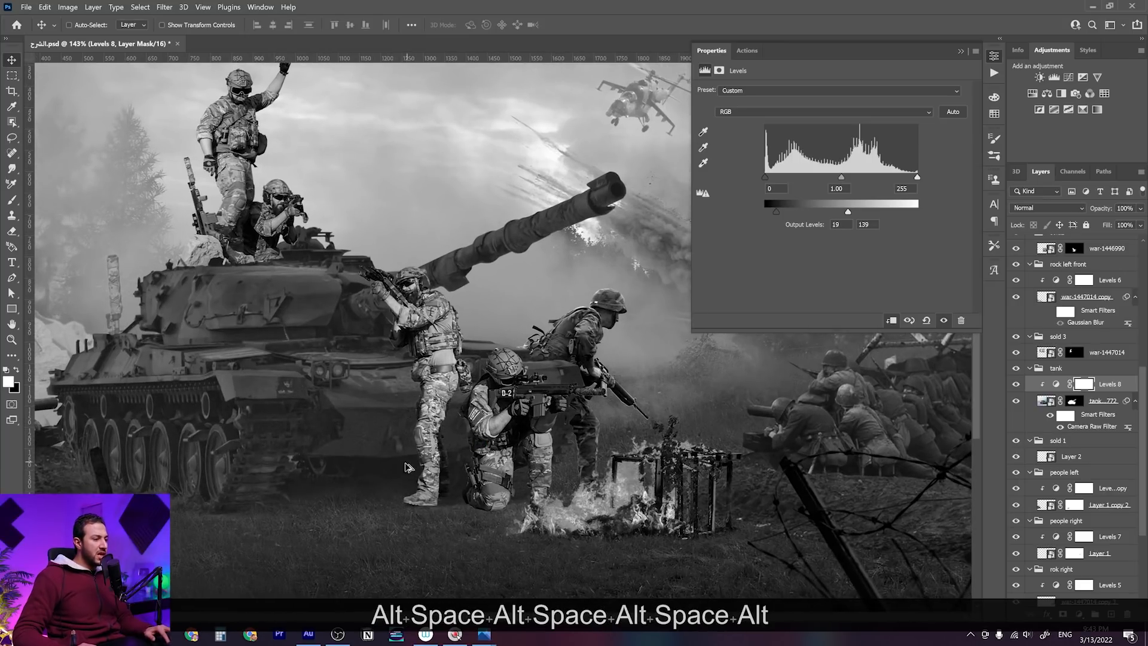
pyautogui.scroll(2, 405, 468)
pyautogui.moveTo(497, 443); pyautogui.dragTo(468, 453)
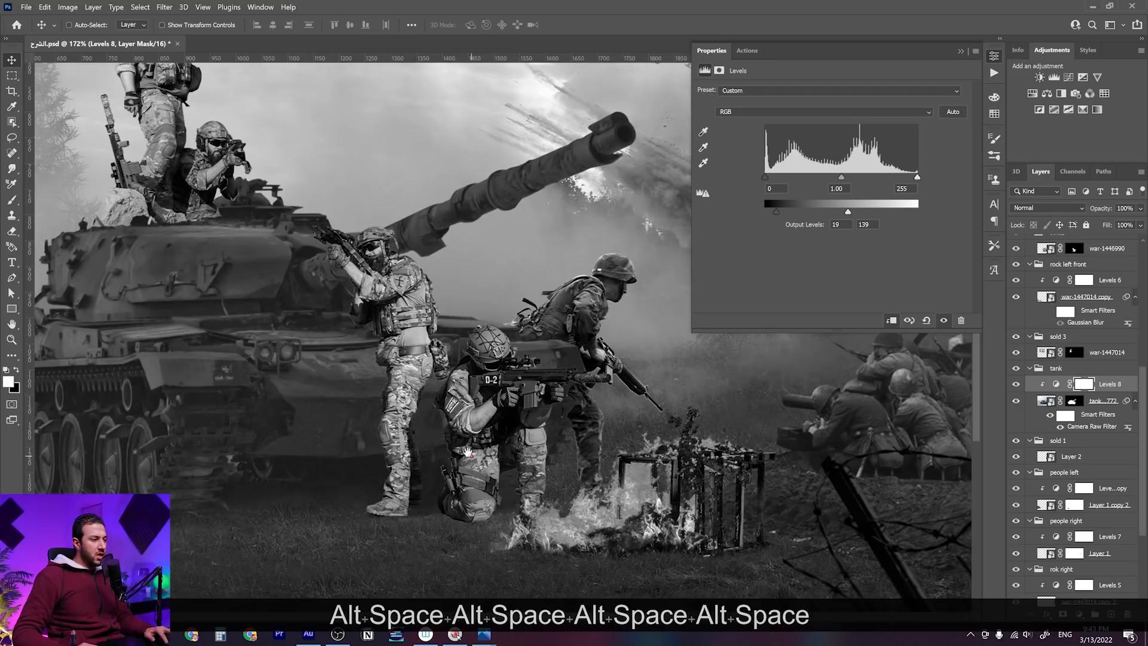
# Add a Levels adjustment clipped to the war-1446990 soldiers in front of the tank and raise its output black
pyautogui.rightClick(407, 389)
pyautogui.click(427, 398)
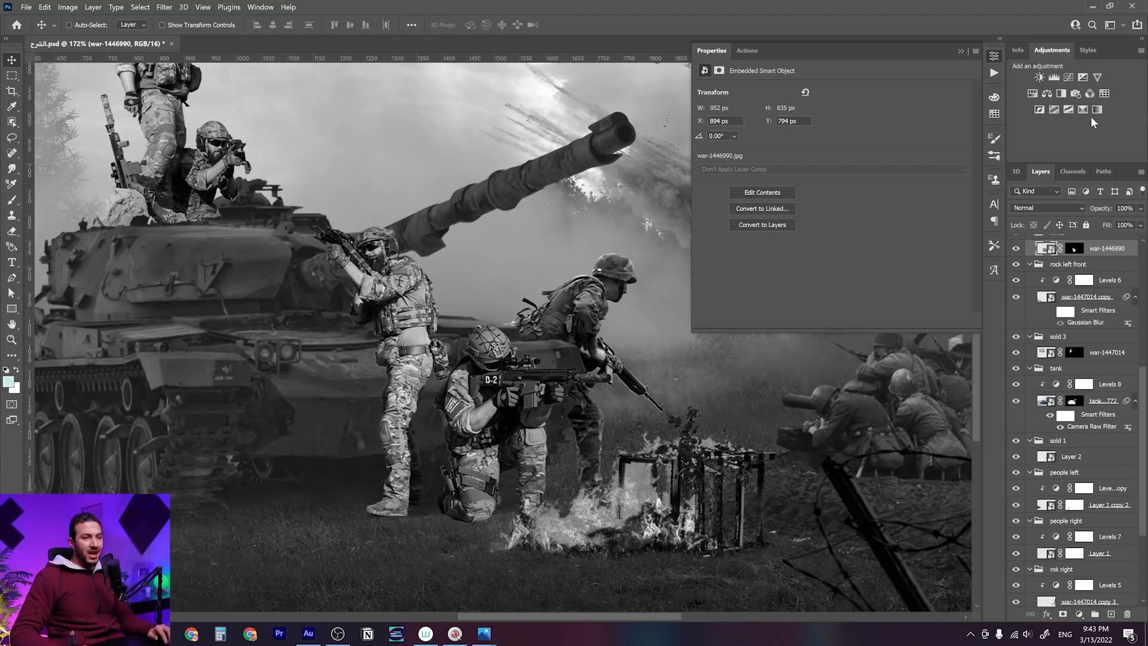
pyautogui.click(1054, 77)
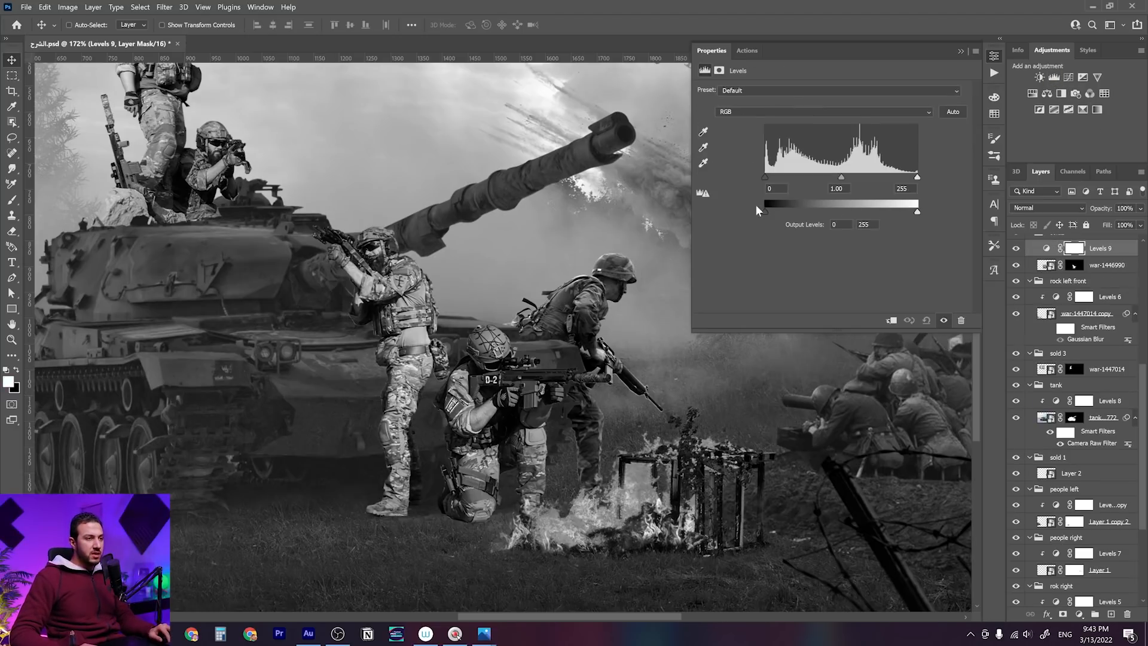
pyautogui.moveTo(766, 211); pyautogui.dragTo(775, 210)
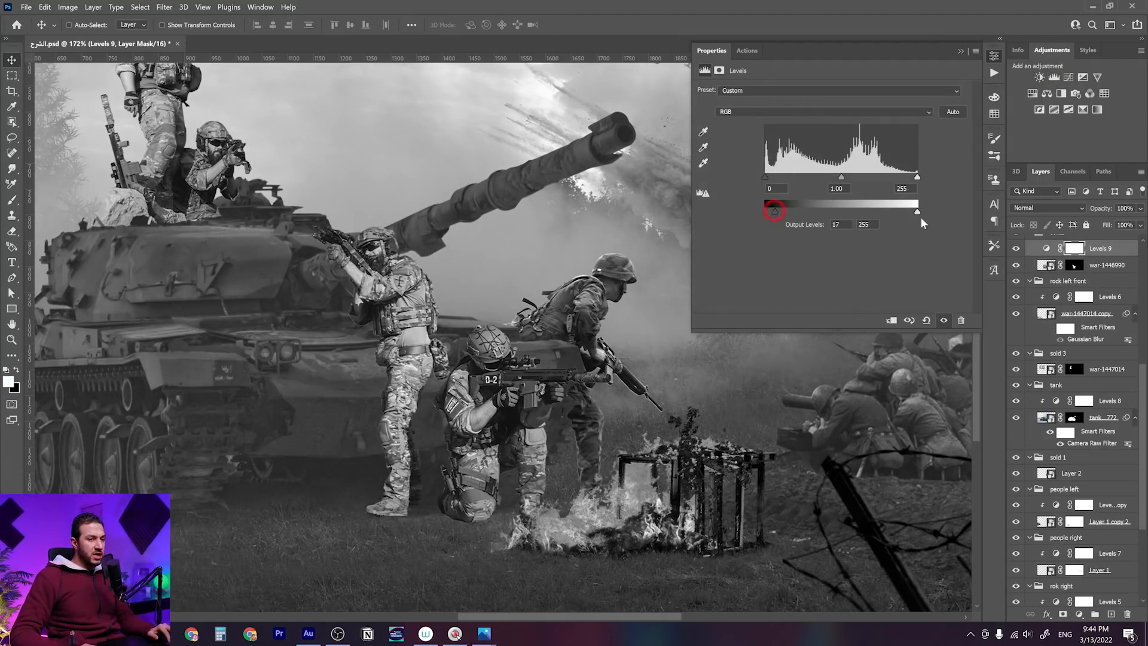
pyautogui.click(891, 320)
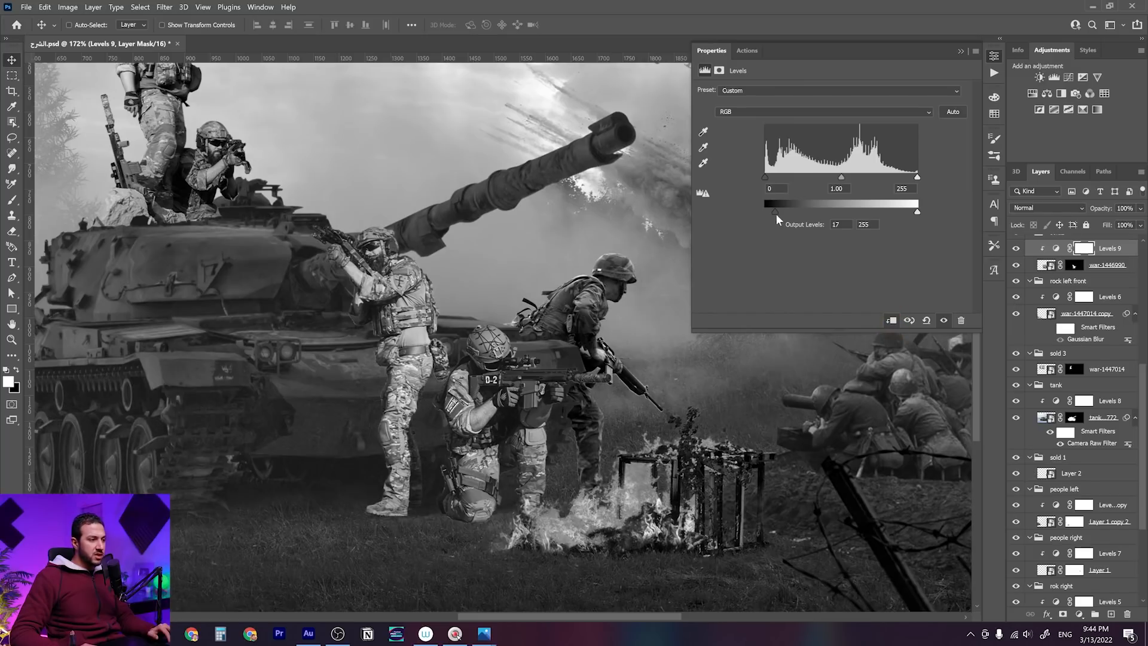
# Darken the soldiers in front of the tank with Levels output black 14 and white 139
pyautogui.moveTo(774, 210); pyautogui.dragTo(773, 210)
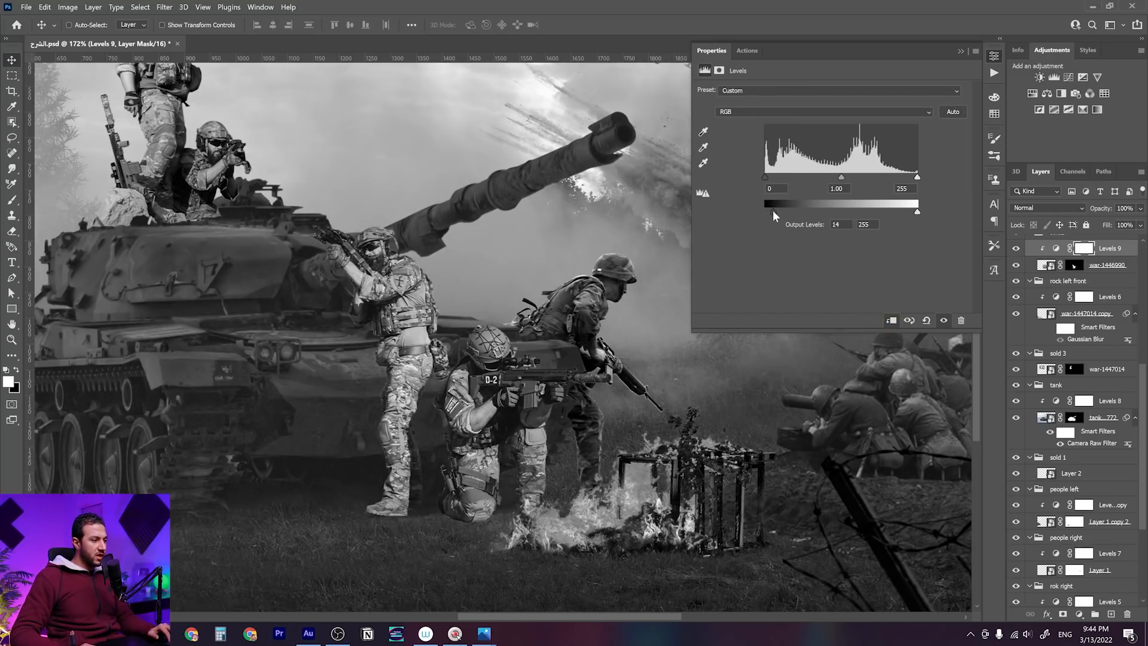
pyautogui.moveTo(916, 211); pyautogui.dragTo(848, 213)
pyautogui.scroll(7, 388, 477)
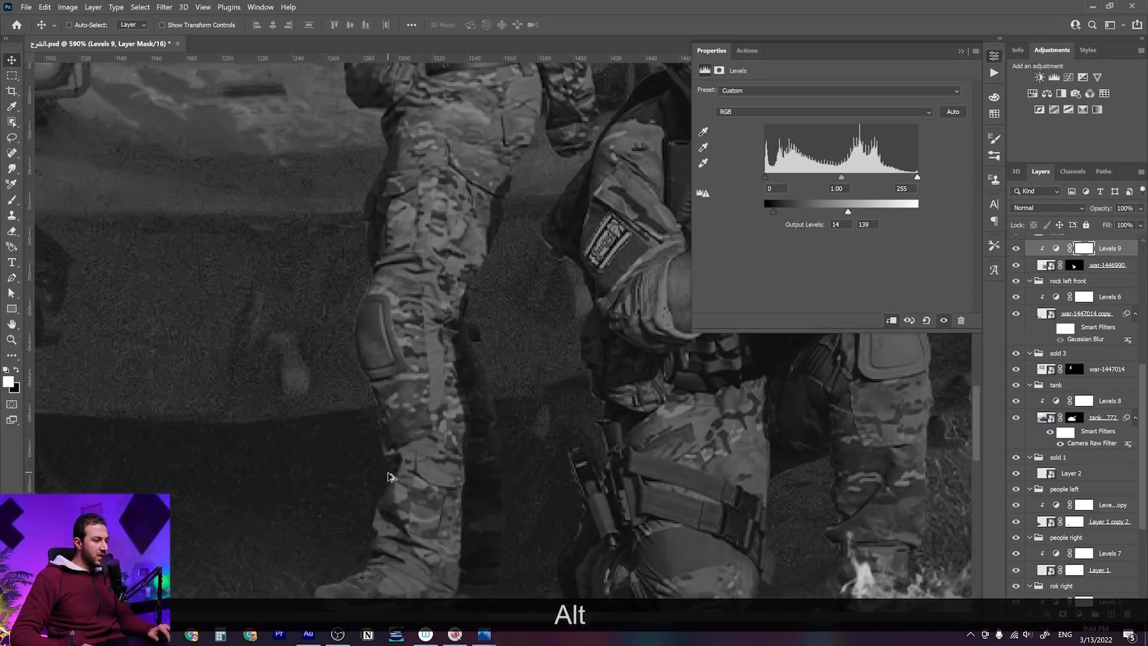
# Set the output levels of the Levels adjustment in the sold2 group to 19 and 111
pyautogui.moveTo(437, 481); pyautogui.dragTo(410, 410)
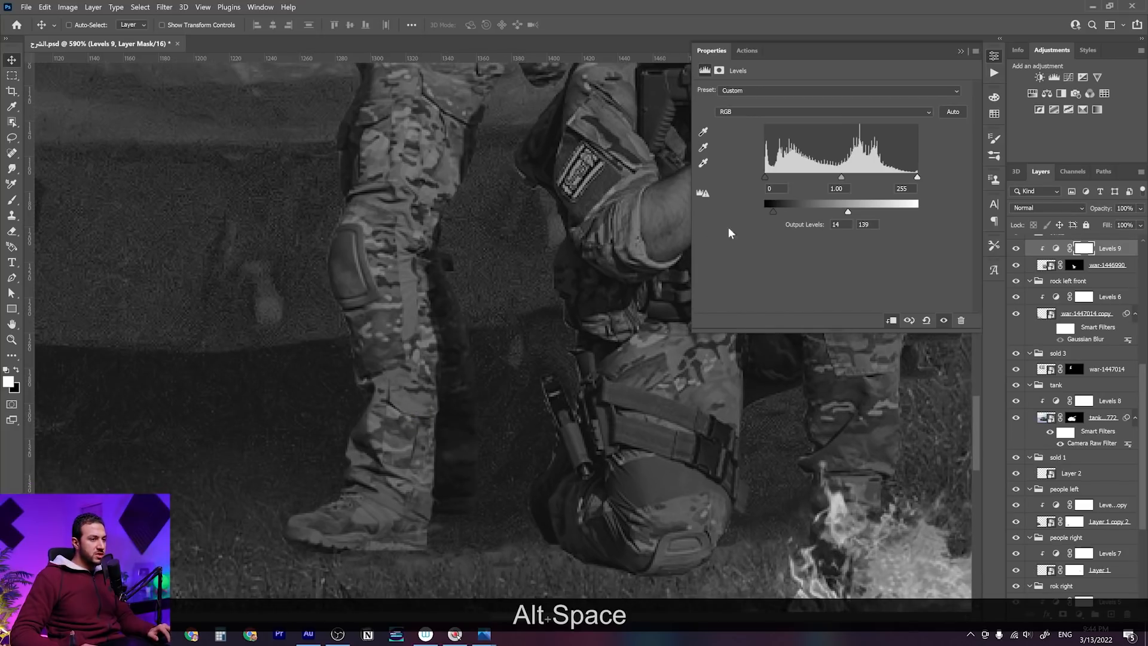
pyautogui.moveTo(775, 212); pyautogui.dragTo(773, 212)
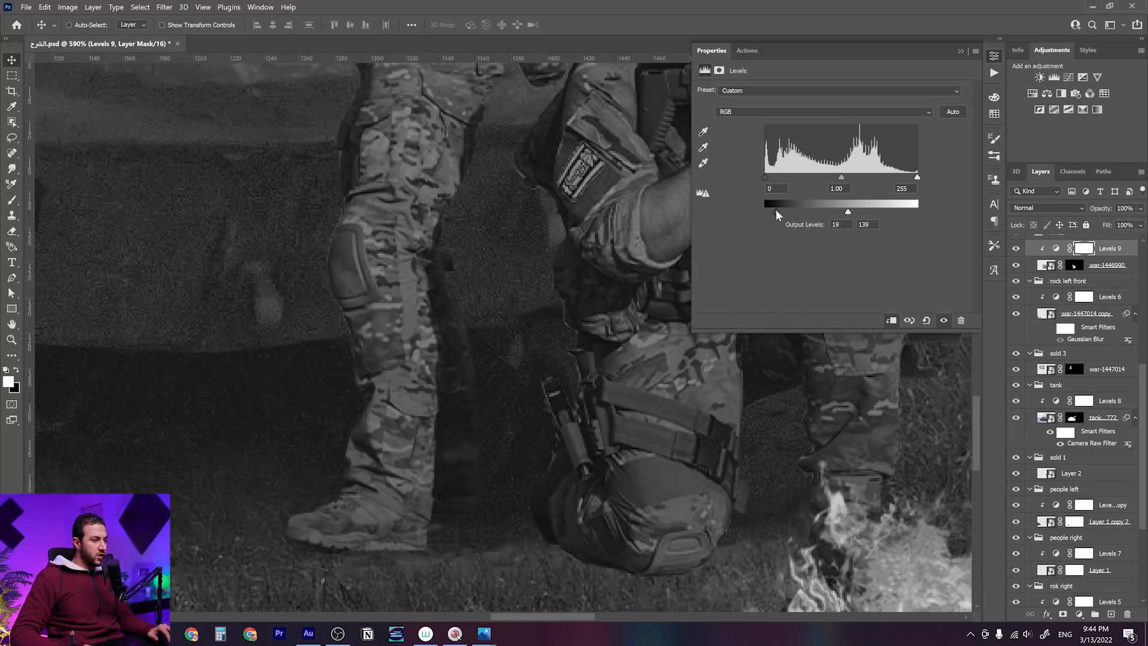
pyautogui.scroll(-4, 482, 405)
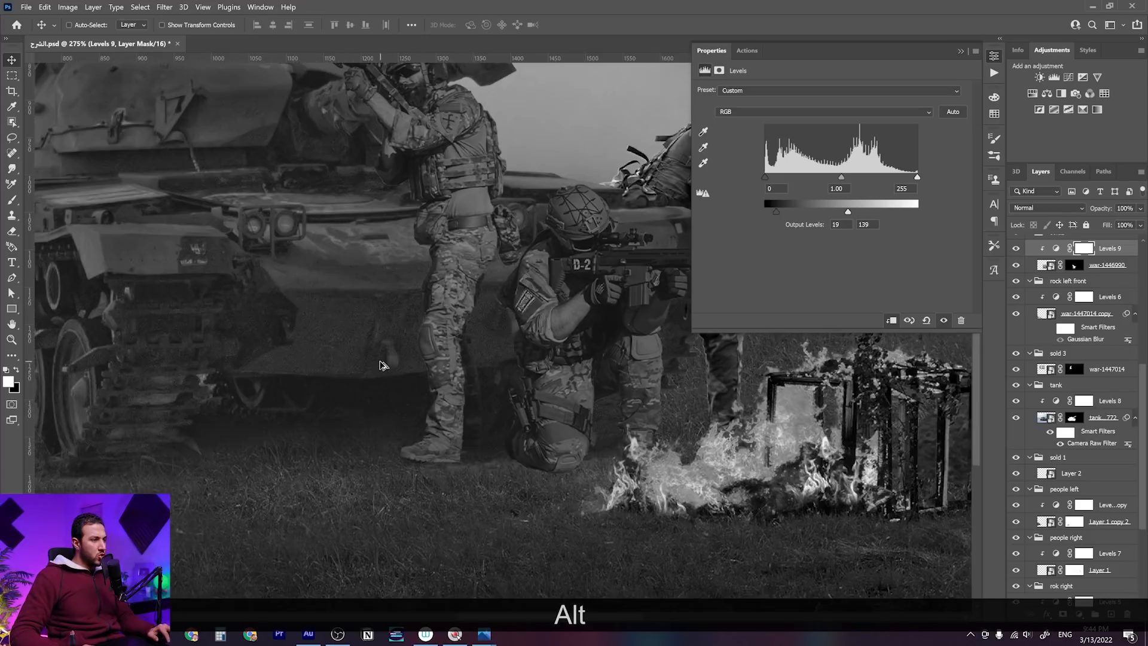
pyautogui.scroll(-3, 382, 365)
pyautogui.scroll(2, 476, 440)
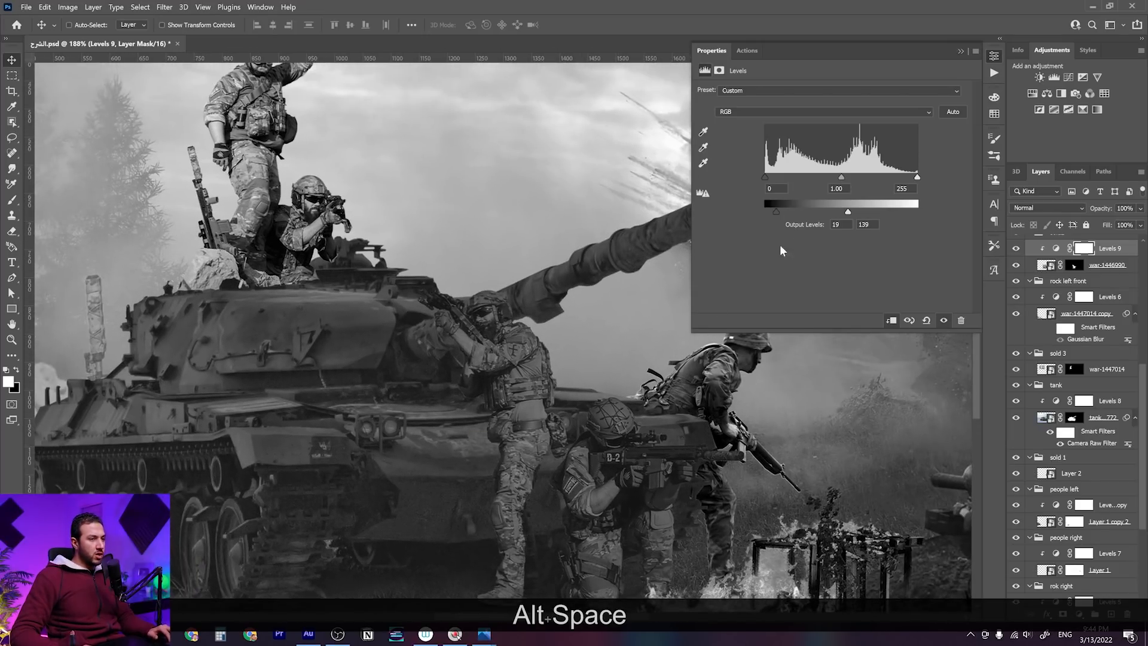
pyautogui.moveTo(849, 212); pyautogui.dragTo(833, 213)
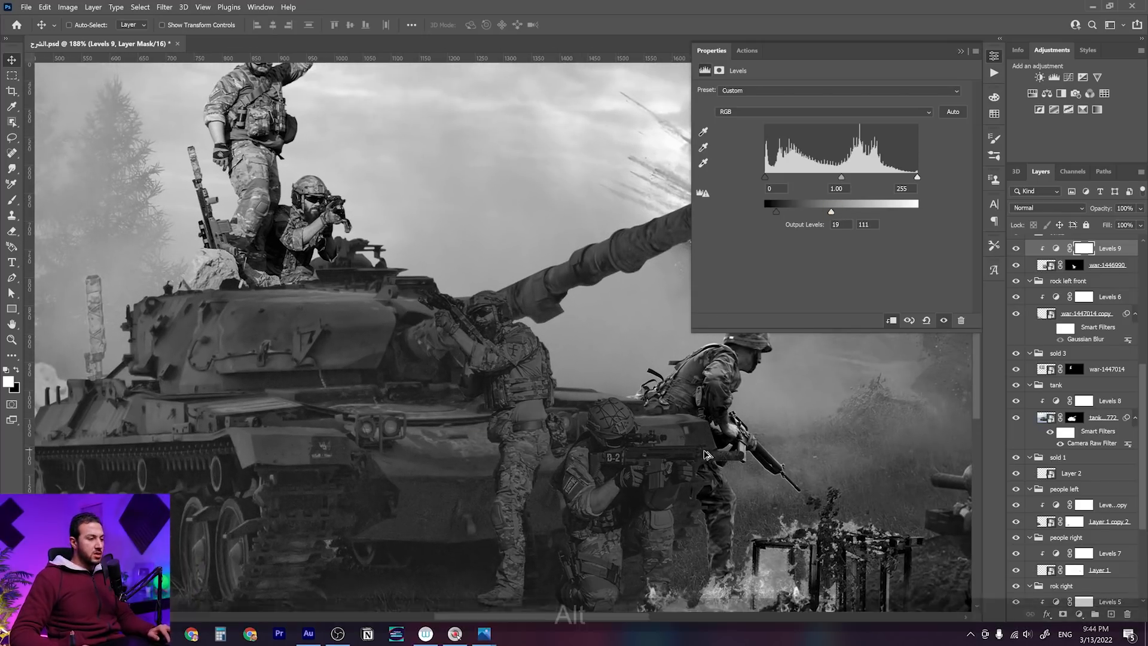
pyautogui.scroll(-3, 542, 379)
pyautogui.scroll(1, 542, 379)
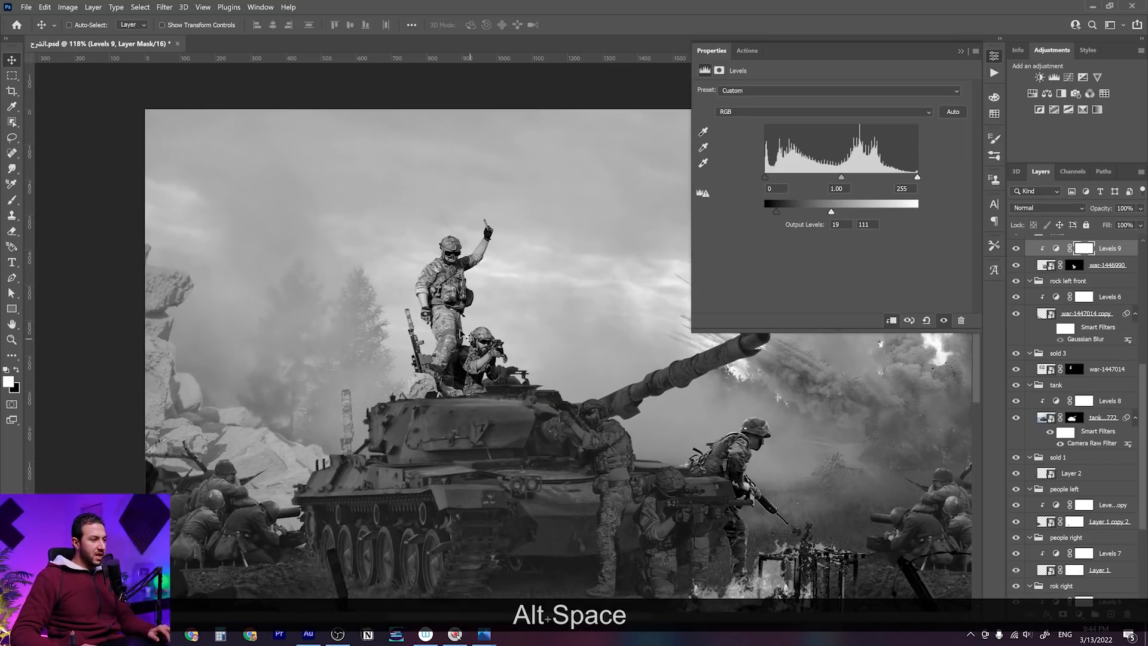
# Add a Levels adjustment clipped to the war-1447014 layer of the soldiers on top of the tank
pyautogui.rightClick(460, 323)
pyautogui.click(478, 349)
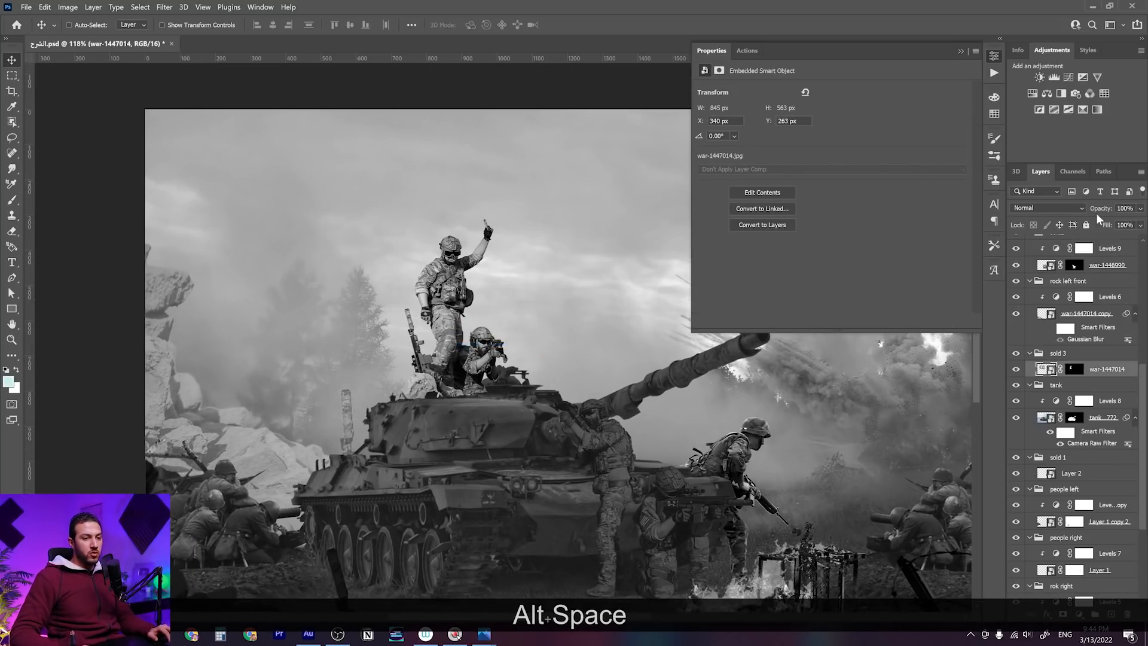
pyautogui.click(1055, 77)
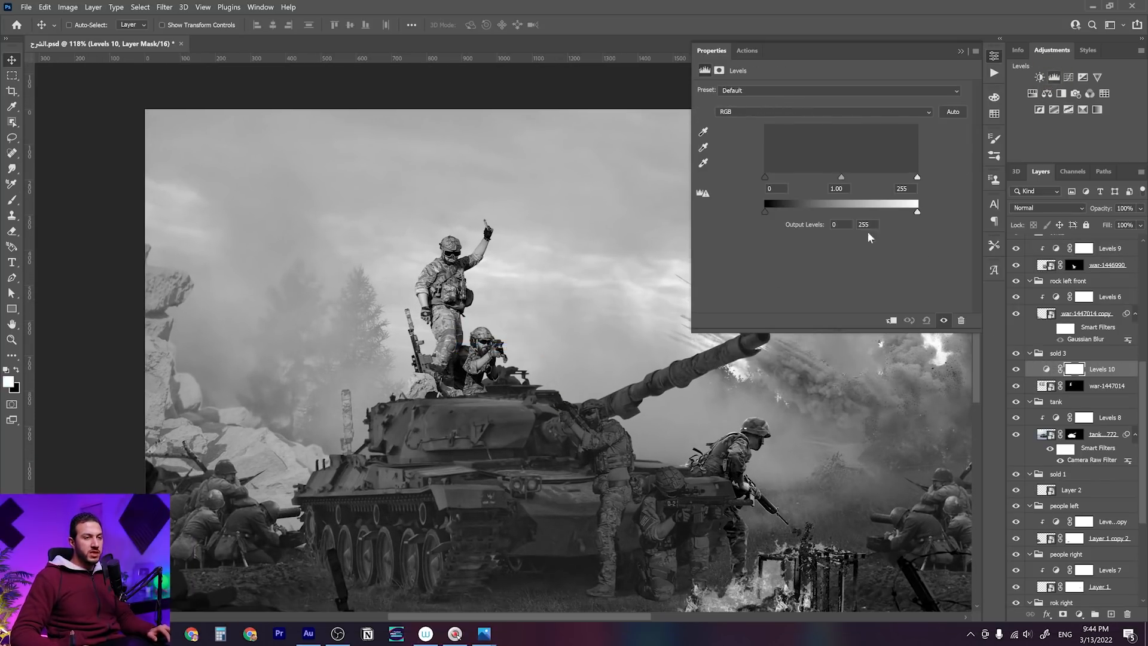
pyautogui.click(891, 320)
pyautogui.press('space')
pyautogui.moveTo(440, 406); pyautogui.dragTo(691, 239)
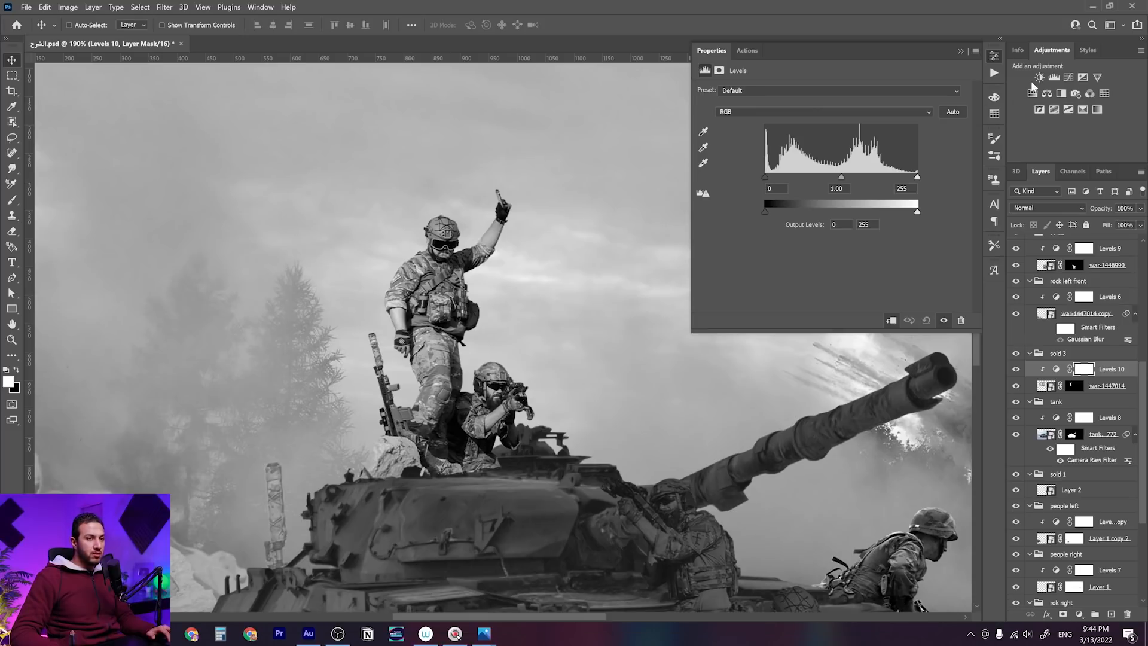
# Set the sold 3 Levels adjustment's output levels to 23 and 151 and its midtone to 0.90
pyautogui.moveTo(765, 178); pyautogui.dragTo(778, 213)
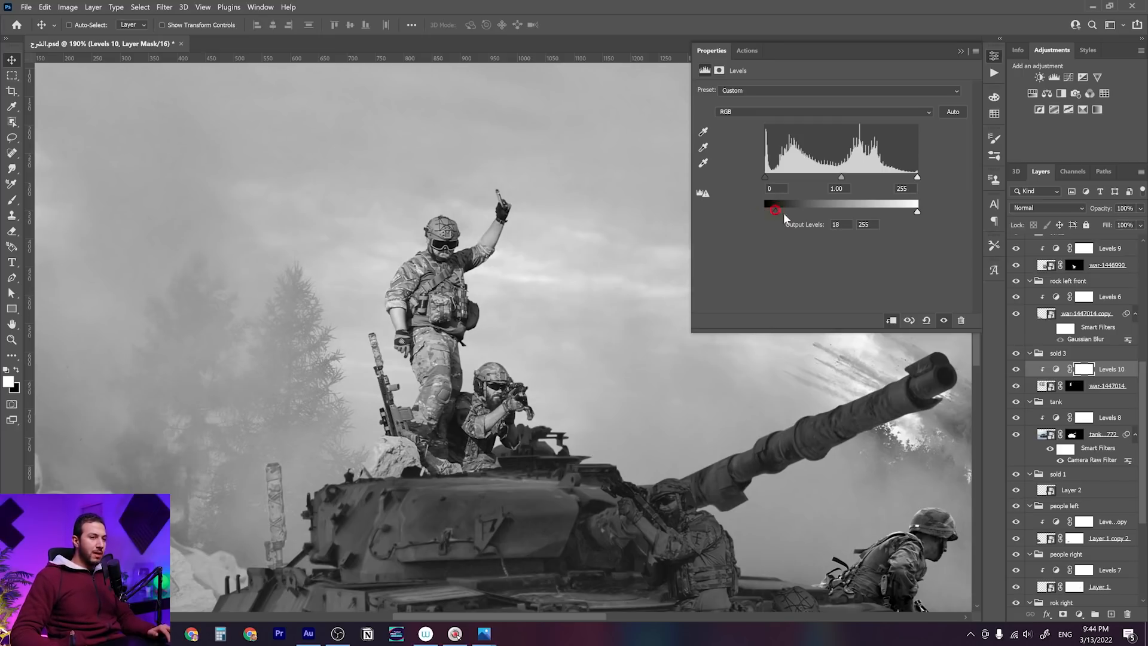
pyautogui.moveTo(905, 214); pyautogui.dragTo(864, 213)
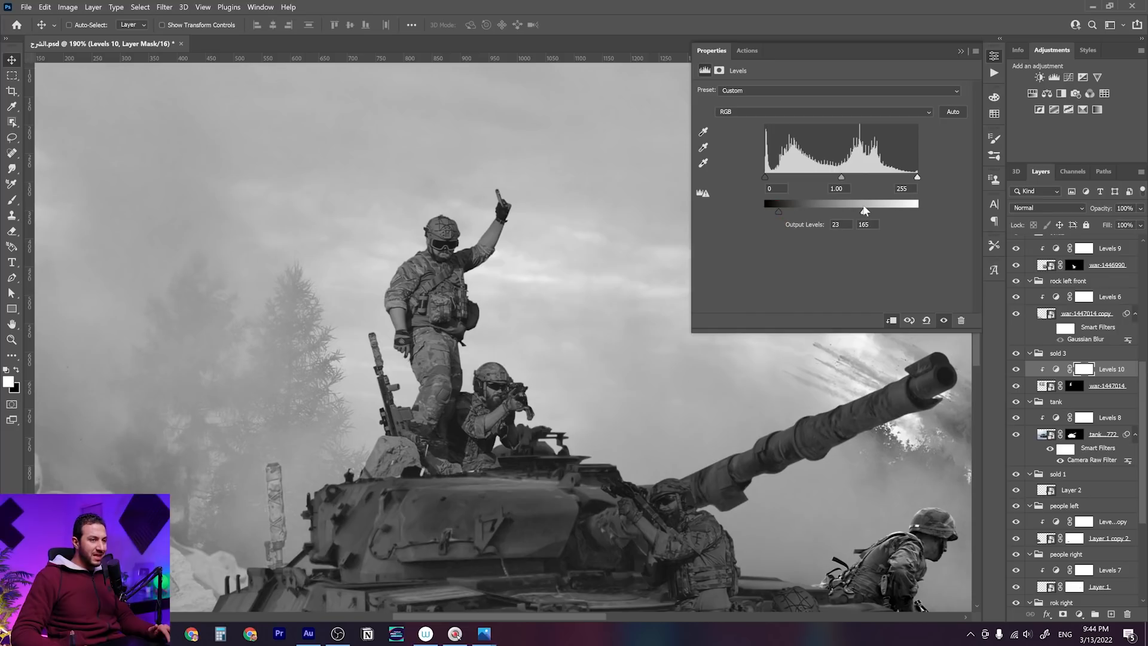
pyautogui.moveTo(864, 214); pyautogui.dragTo(855, 213)
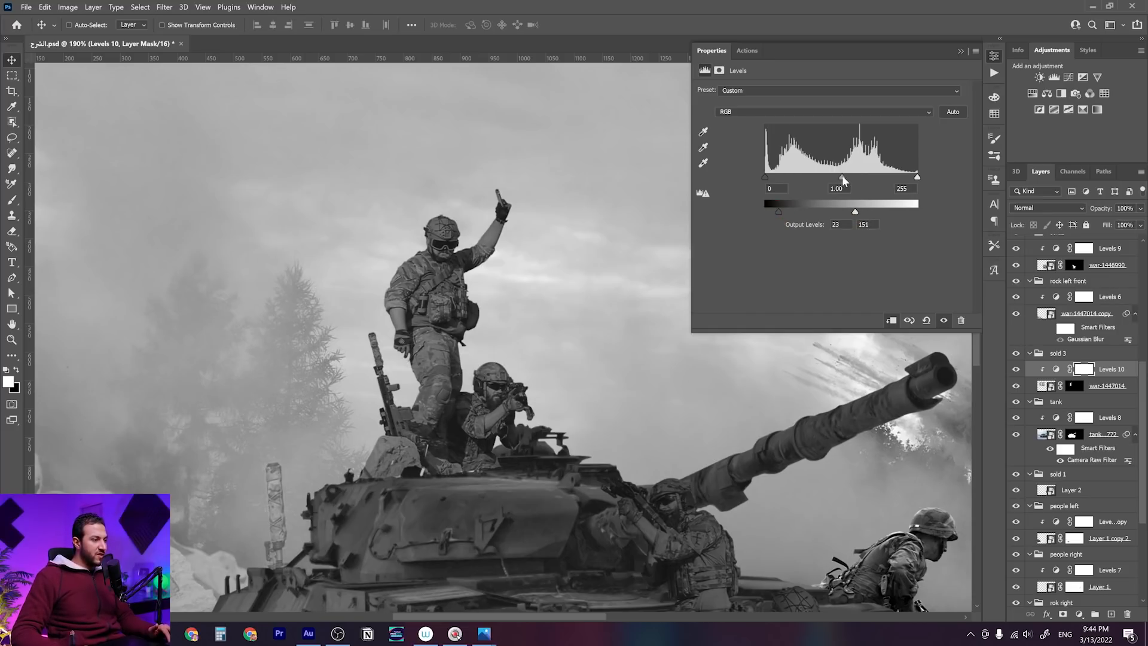
pyautogui.moveTo(848, 177); pyautogui.dragTo(846, 176)
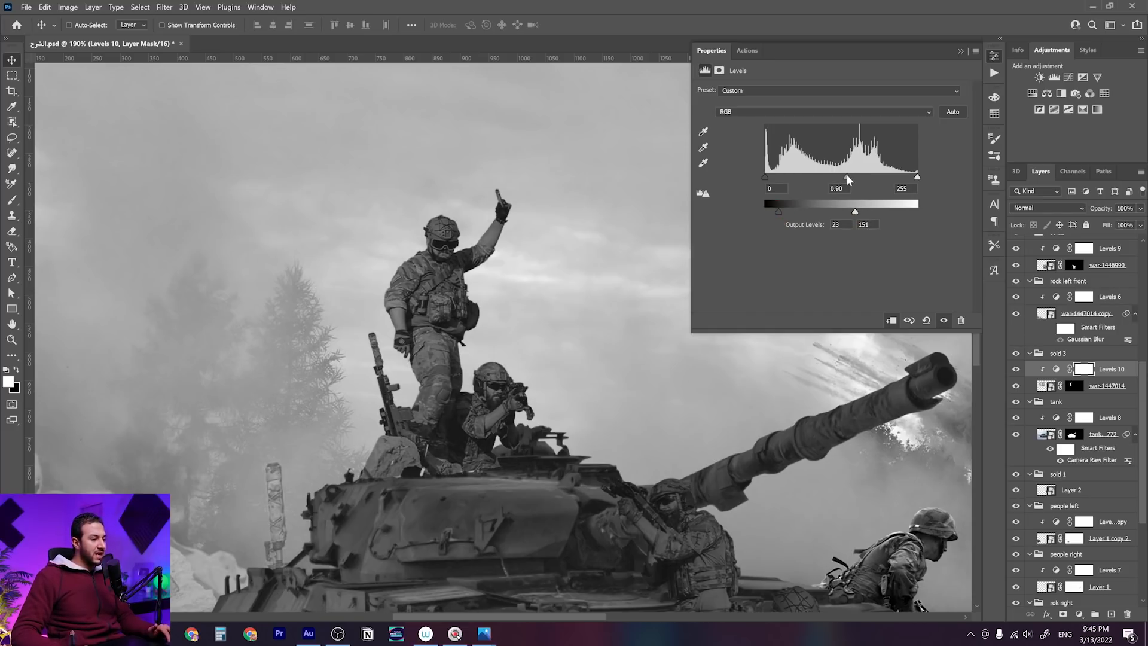
# Add a Levels adjustment above Layer 2, the running soldier in the sold 1 group
pyautogui.hotkey('alt', 'space')
pyautogui.moveTo(640, 456); pyautogui.dragTo(551, 435)
pyautogui.rightClick(551, 432)
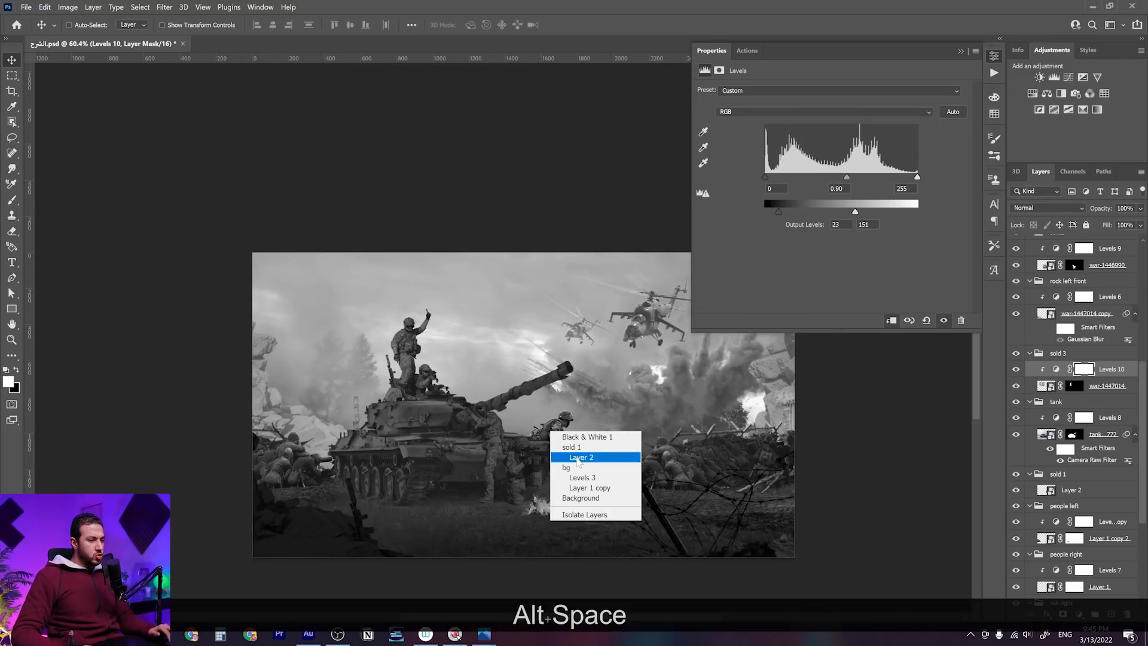
pyautogui.click(580, 458)
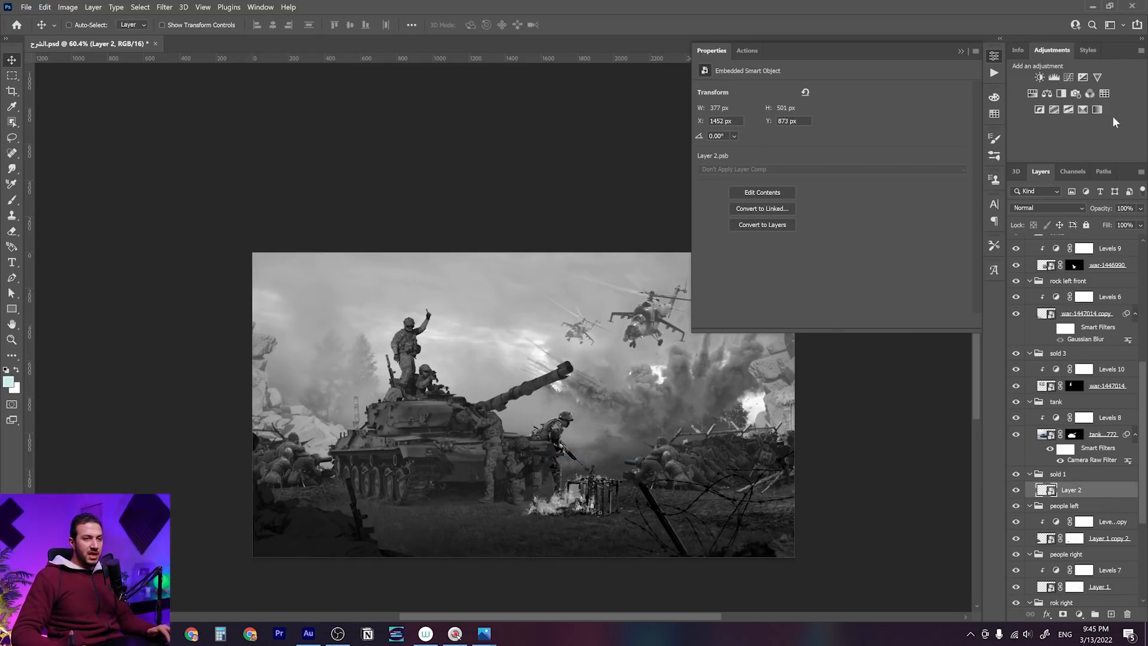
pyautogui.click(1055, 77)
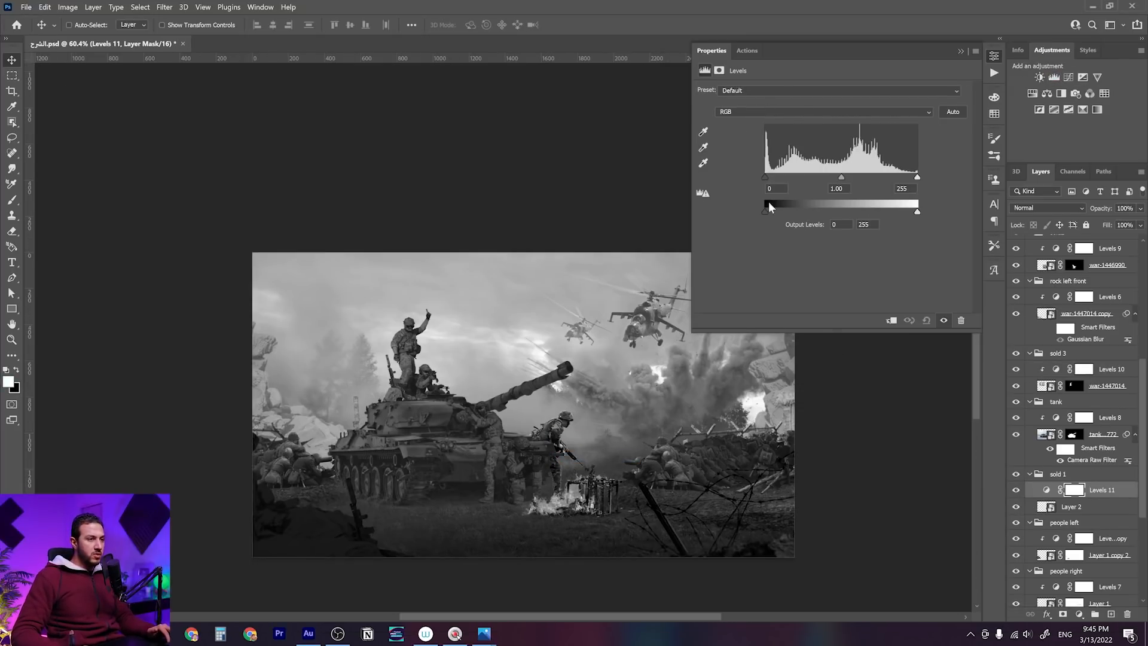
# Clip the new Levels adjustment to Layer 2 and set its output levels to 18 and 180
pyautogui.scroll(7, 560, 501)
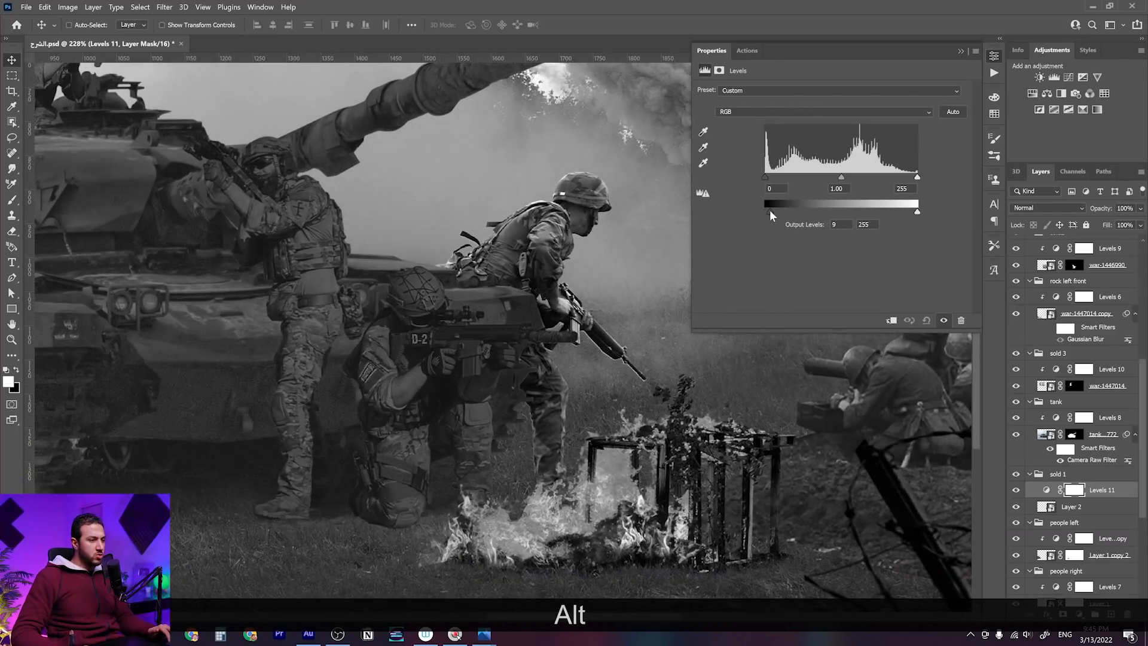
pyautogui.moveTo(770, 210); pyautogui.dragTo(773, 210)
pyautogui.click(892, 320)
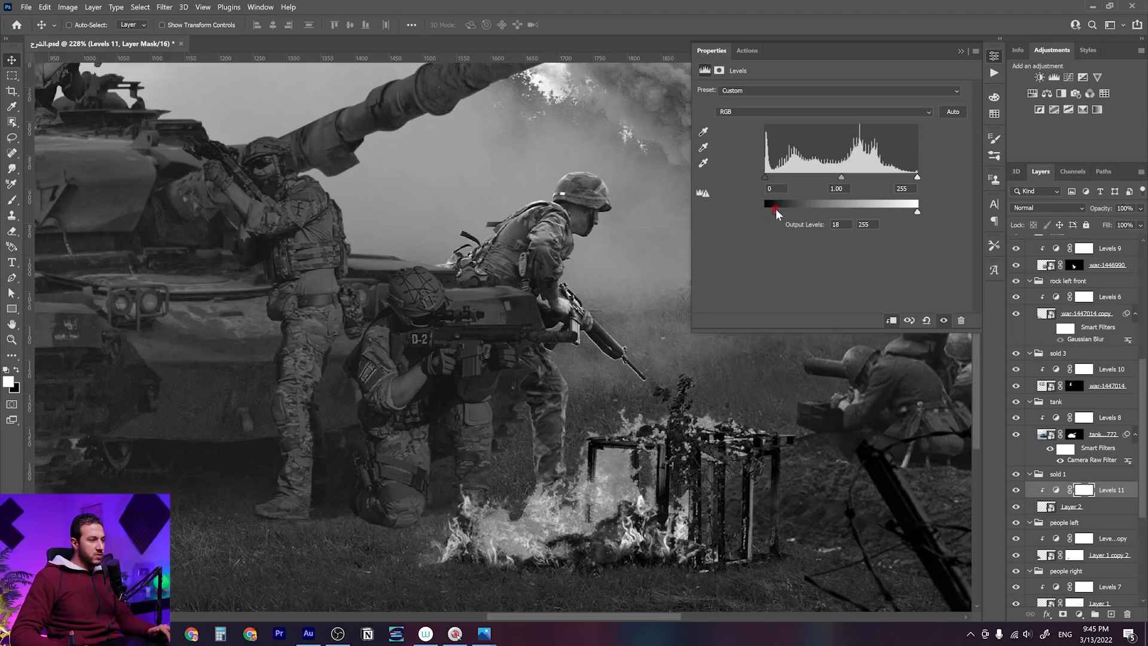
pyautogui.moveTo(905, 212); pyautogui.dragTo(894, 211)
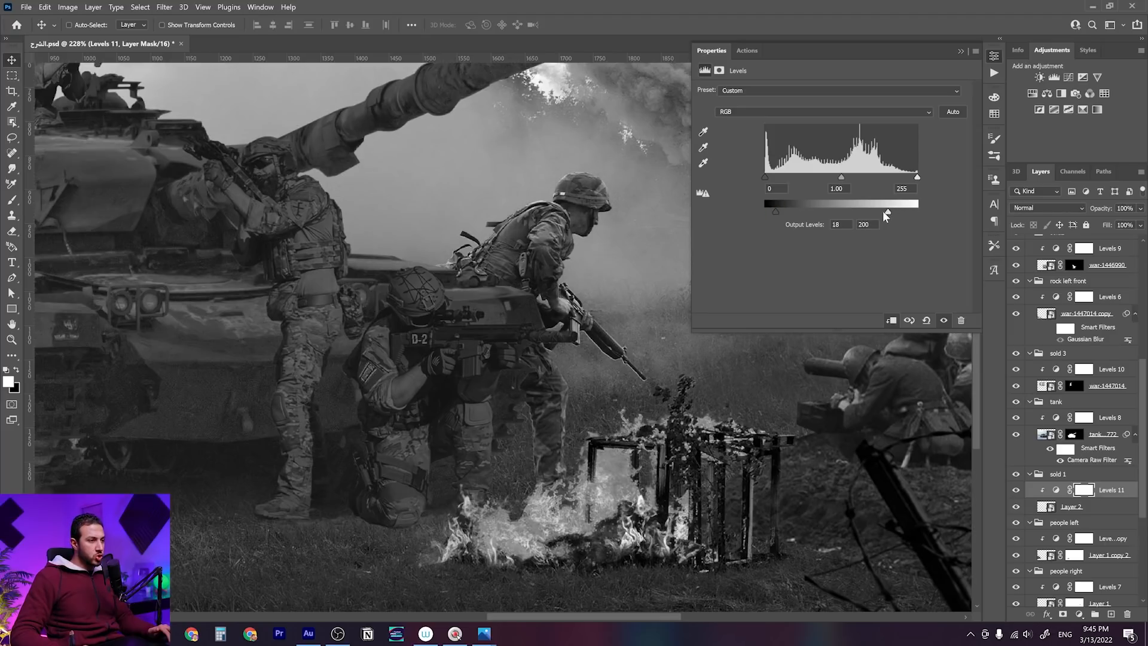
pyautogui.scroll(-6, 712, 430)
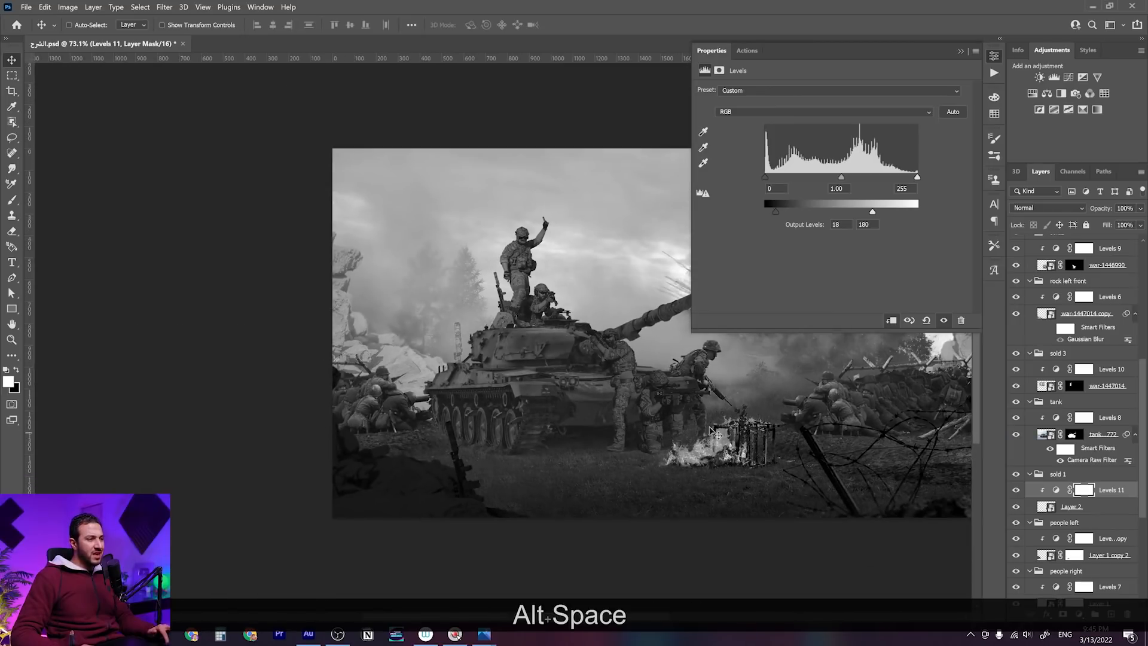
pyautogui.moveTo(711, 430); pyautogui.dragTo(542, 462)
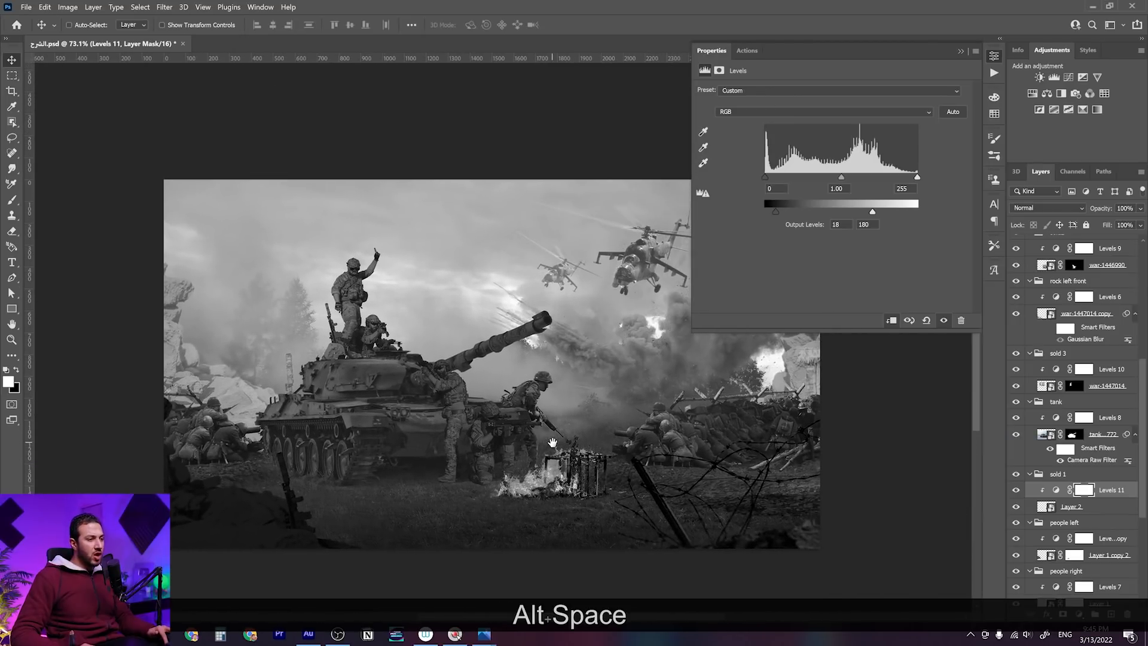
pyautogui.click(961, 52)
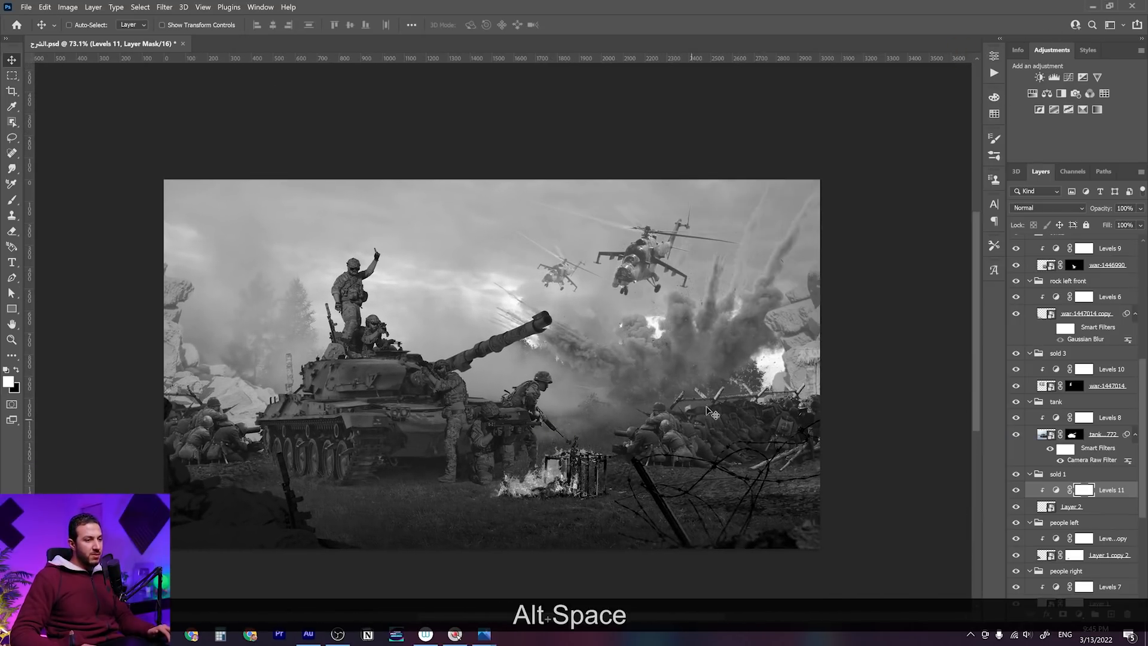
# Set the white output level of the Levels adjustment in the rock left back group to 150
pyautogui.scroll(-2, 711, 389)
pyautogui.scroll(3, 393, 459)
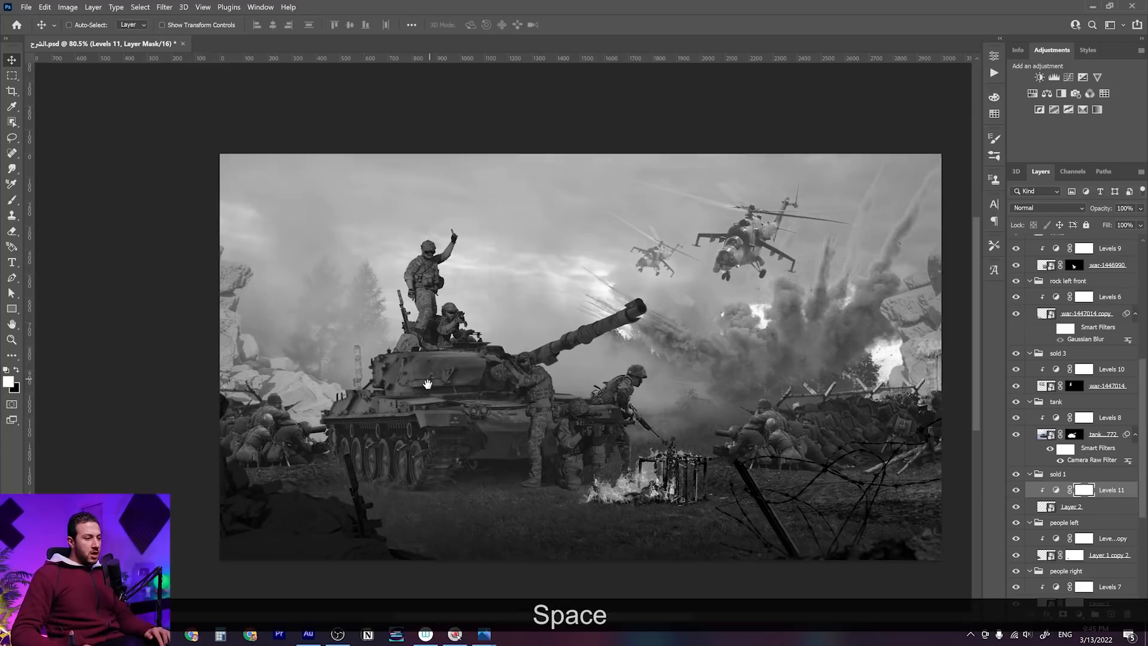
pyautogui.moveTo(426, 386); pyautogui.dragTo(406, 404)
pyautogui.scroll(2, 359, 424)
pyautogui.rightClick(253, 406)
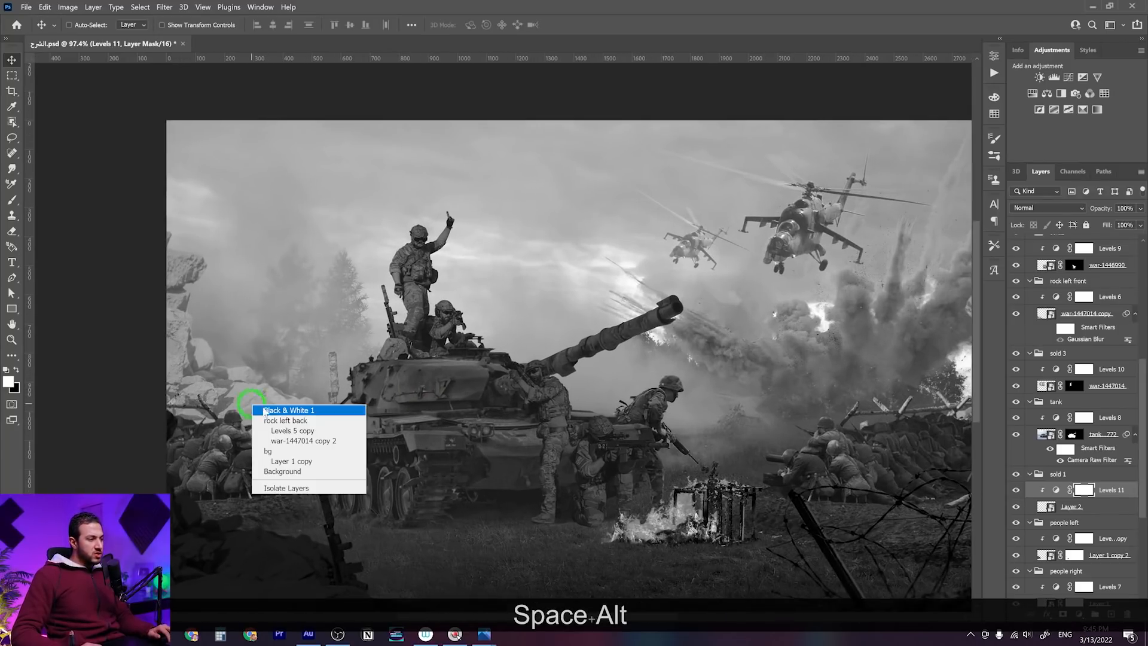
pyautogui.click(289, 431)
pyautogui.scroll(-4, 289, 417)
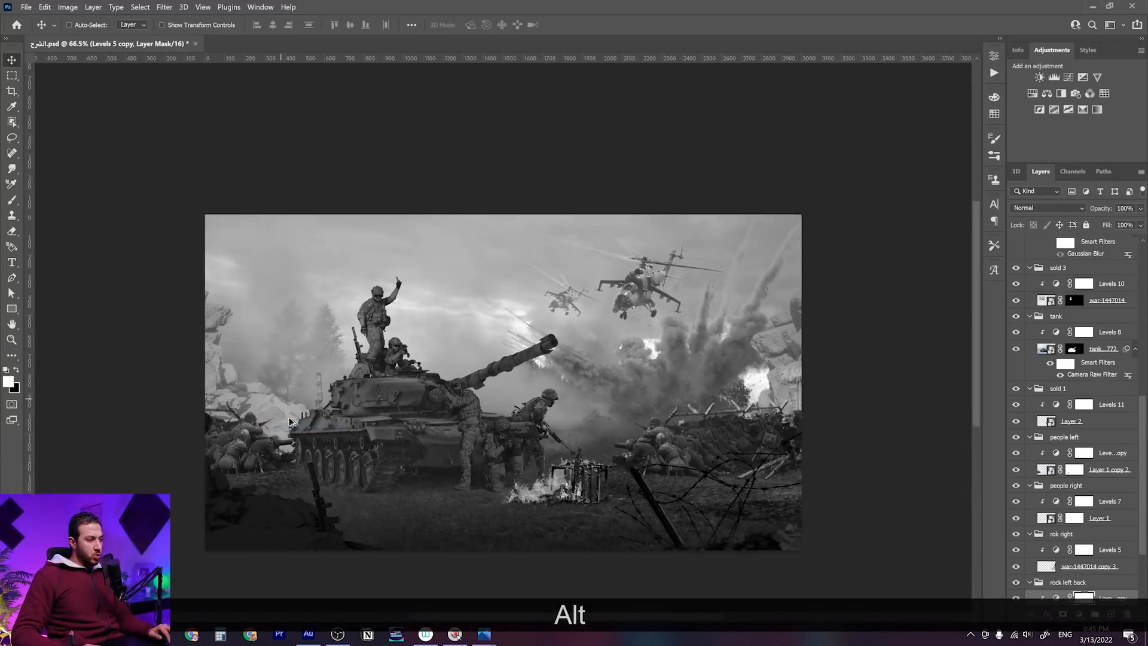
pyautogui.scroll(1, 289, 417)
pyautogui.scroll(-1, 1078, 540)
pyautogui.scroll(-2, 1078, 539)
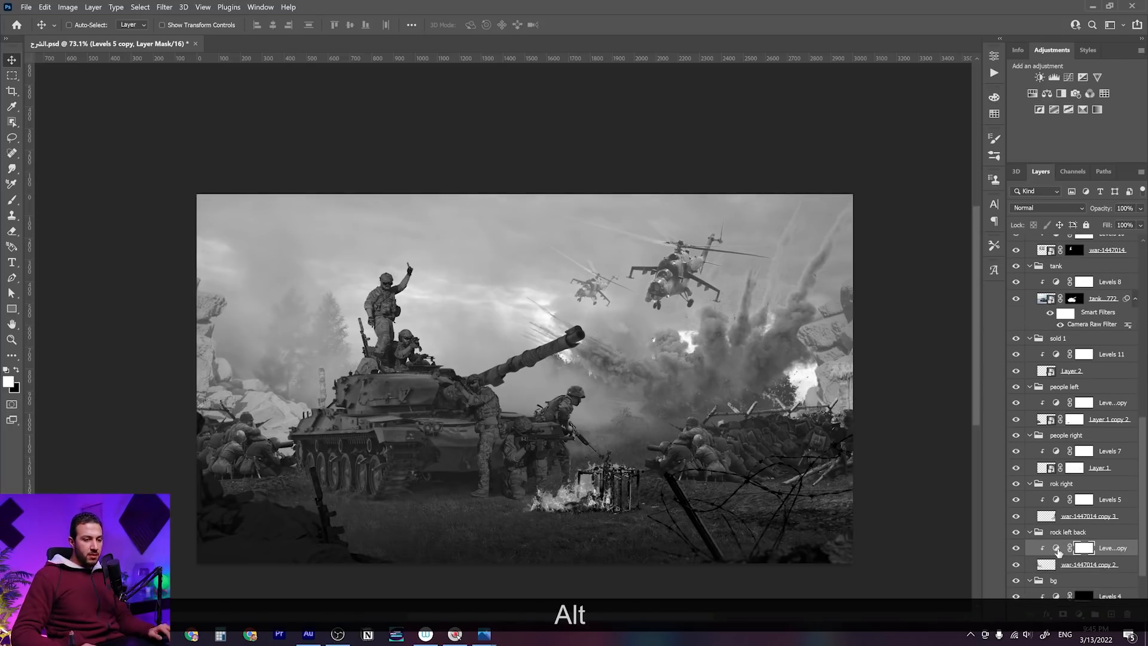
pyautogui.doubleClick(1057, 549)
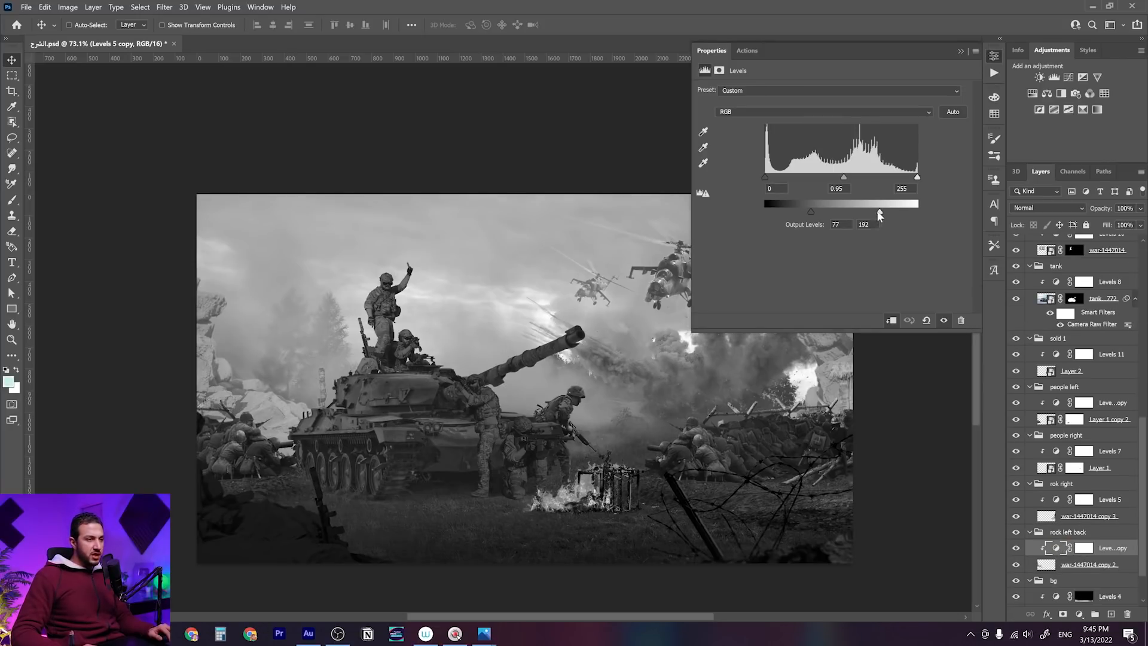
pyautogui.moveTo(879, 215); pyautogui.dragTo(861, 216)
# Set the white output level of the Levels 5 adjustment on the right rock to 169
pyautogui.press('space')
pyautogui.moveTo(757, 377); pyautogui.dragTo(633, 392)
pyautogui.rightClick(701, 371)
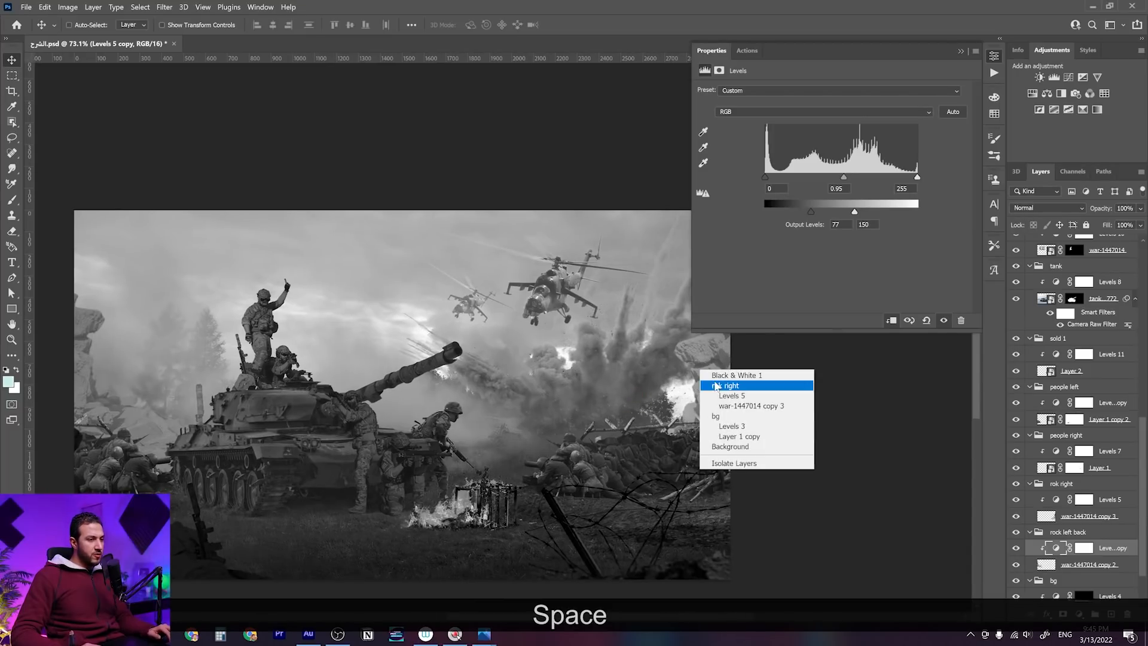
pyautogui.click(728, 394)
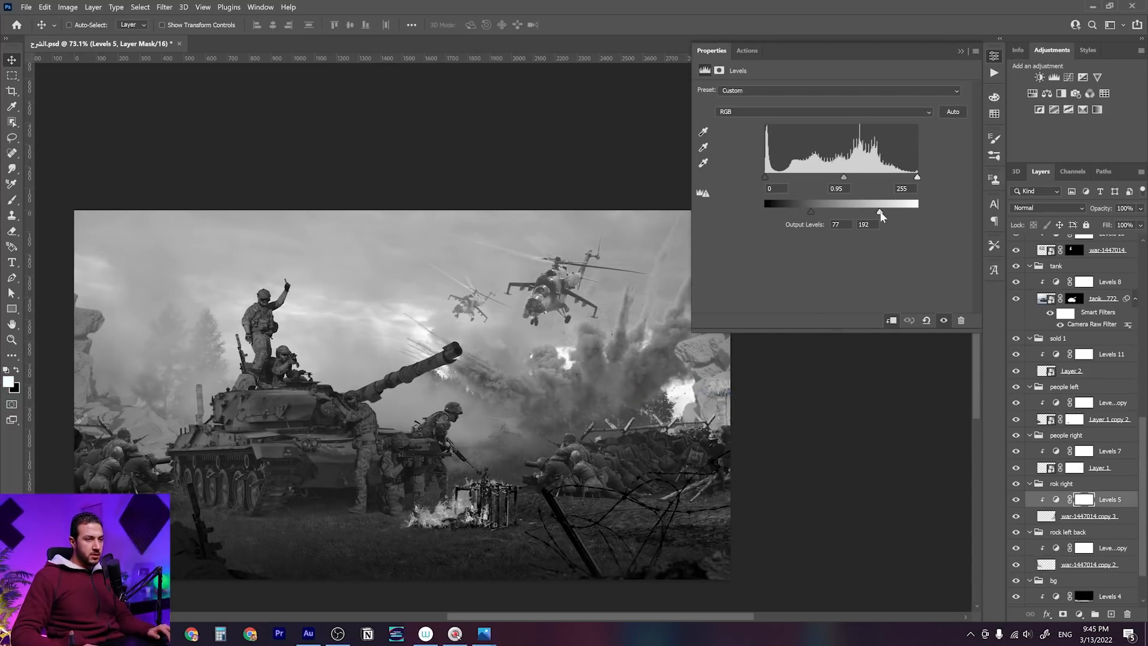
pyautogui.moveTo(872, 213); pyautogui.dragTo(867, 214)
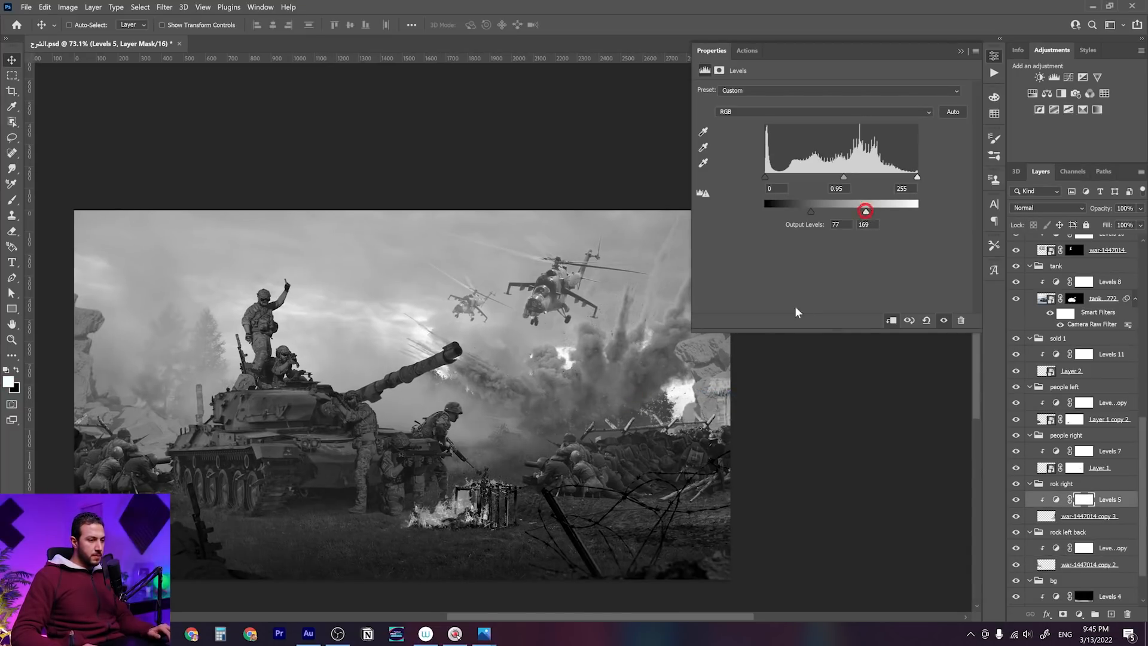
# Hide the Black & White 1 adjustment layer to check the composite in colour
pyautogui.keyDown('alt'); pyautogui.scroll(-3, 526, 488); pyautogui.keyUp('alt')
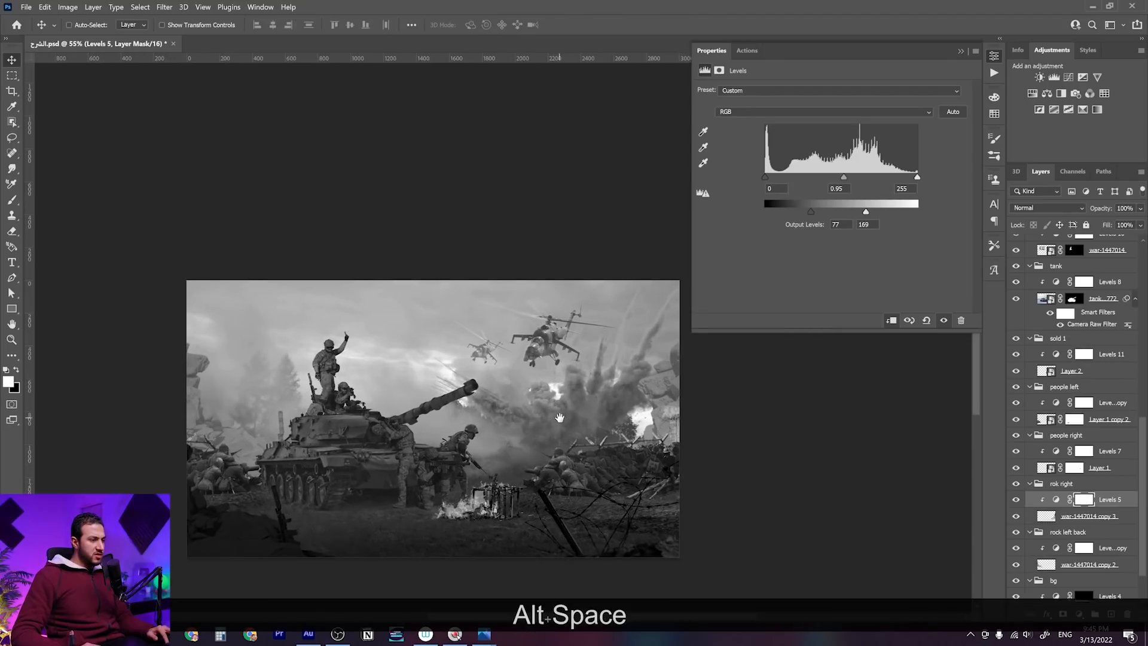
pyautogui.moveTo(560, 417); pyautogui.dragTo(559, 431)
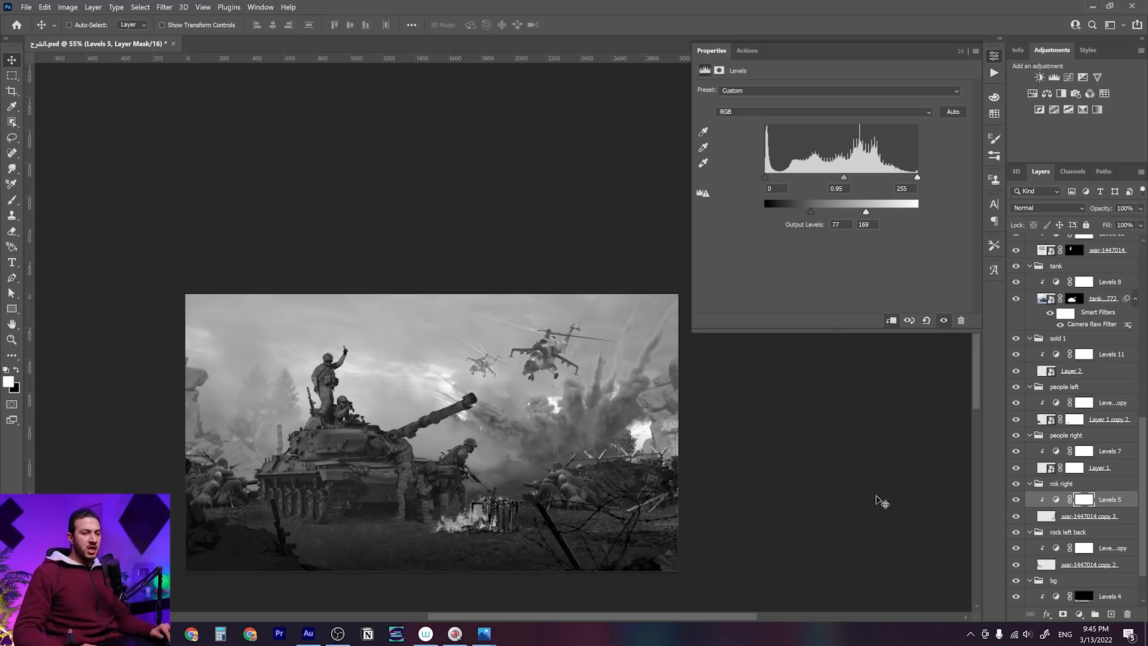
pyautogui.scroll(10, 1063, 410)
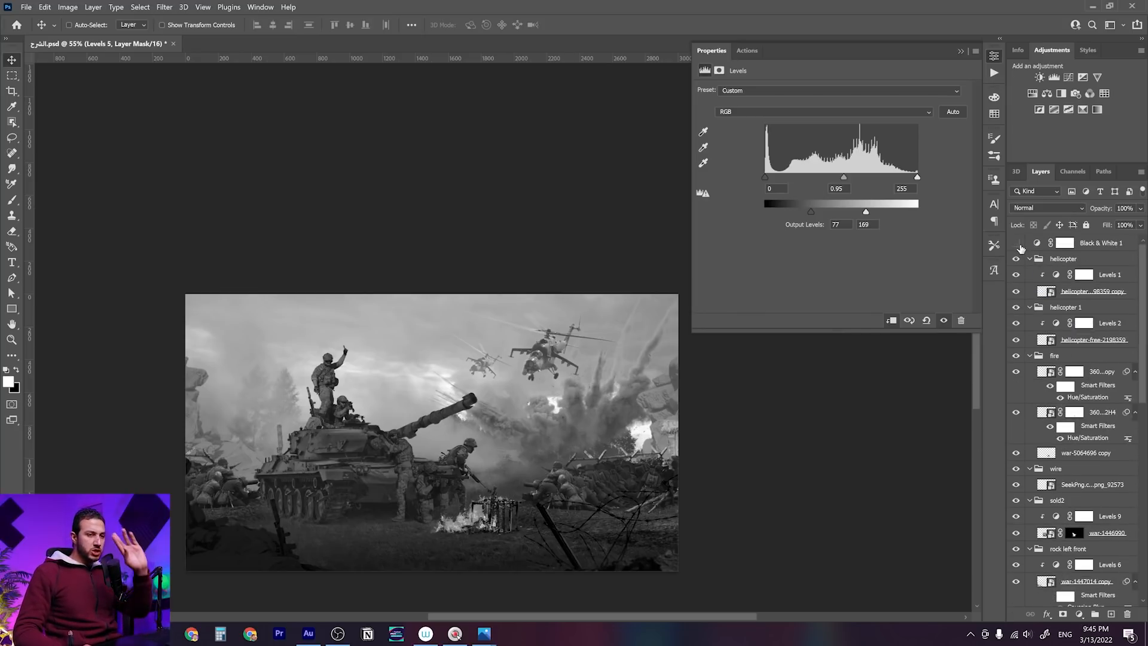
pyautogui.click(1017, 243)
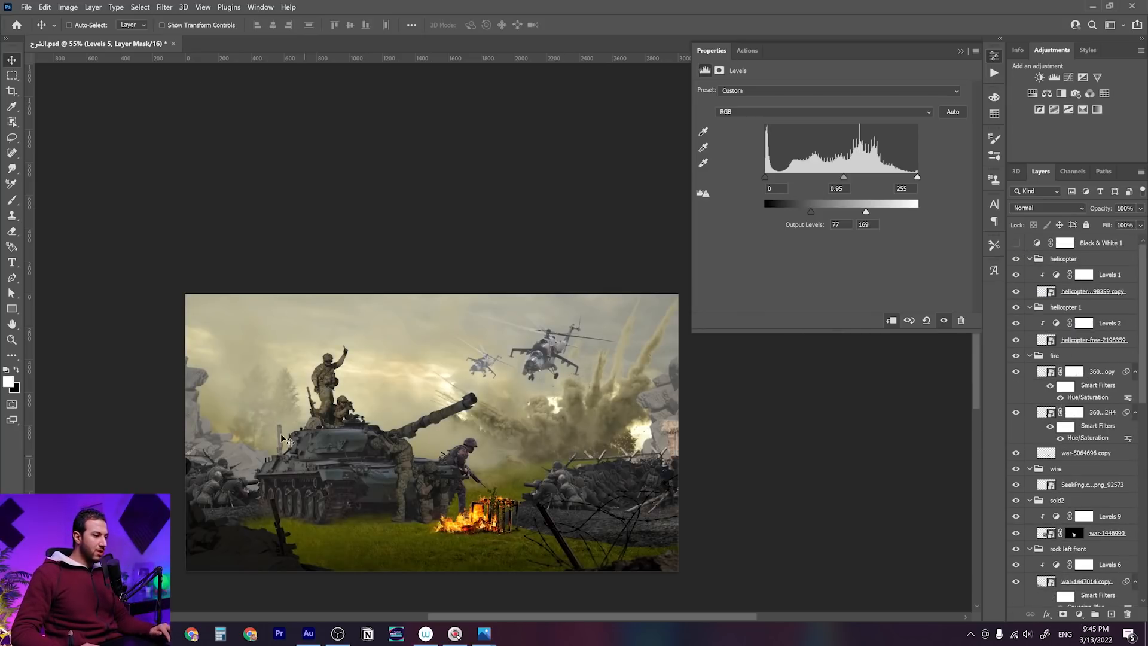
pyautogui.scroll(-1, 346, 479)
pyautogui.scroll(5, 353, 477)
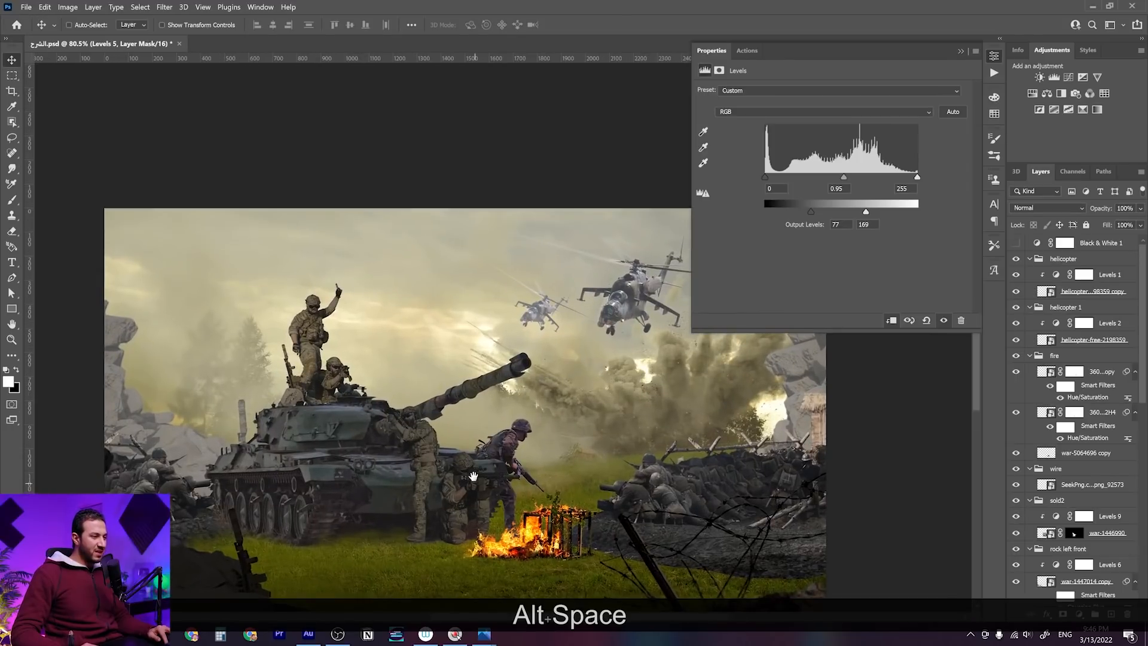
# Add a Selective Color adjustment layer and place it above the helicopter group, directly below Black & White 1
pyautogui.moveTo(473, 483); pyautogui.dragTo(452, 415)
pyautogui.click(962, 50)
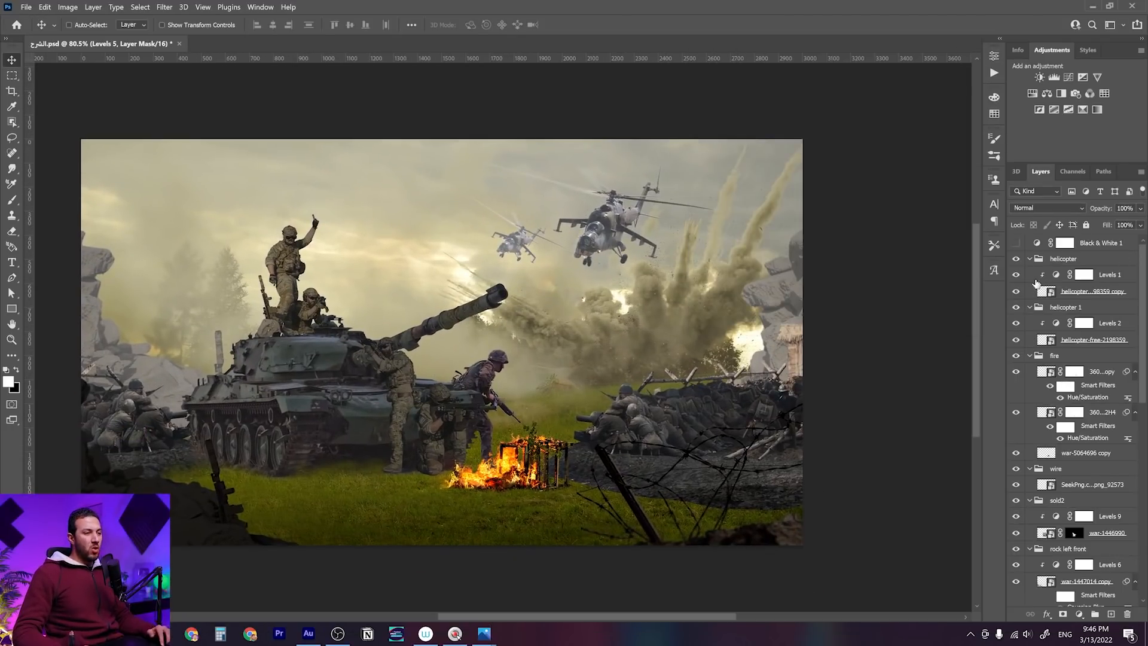
pyautogui.moveTo(619, 368); pyautogui.dragTo(641, 382)
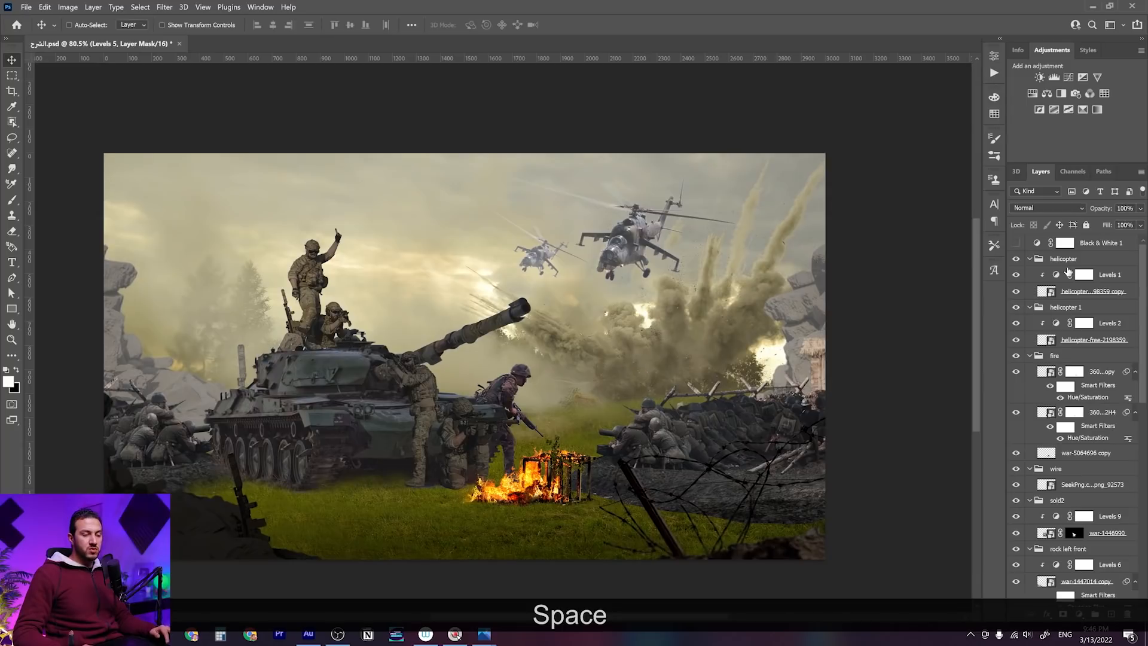
pyautogui.click(1086, 261)
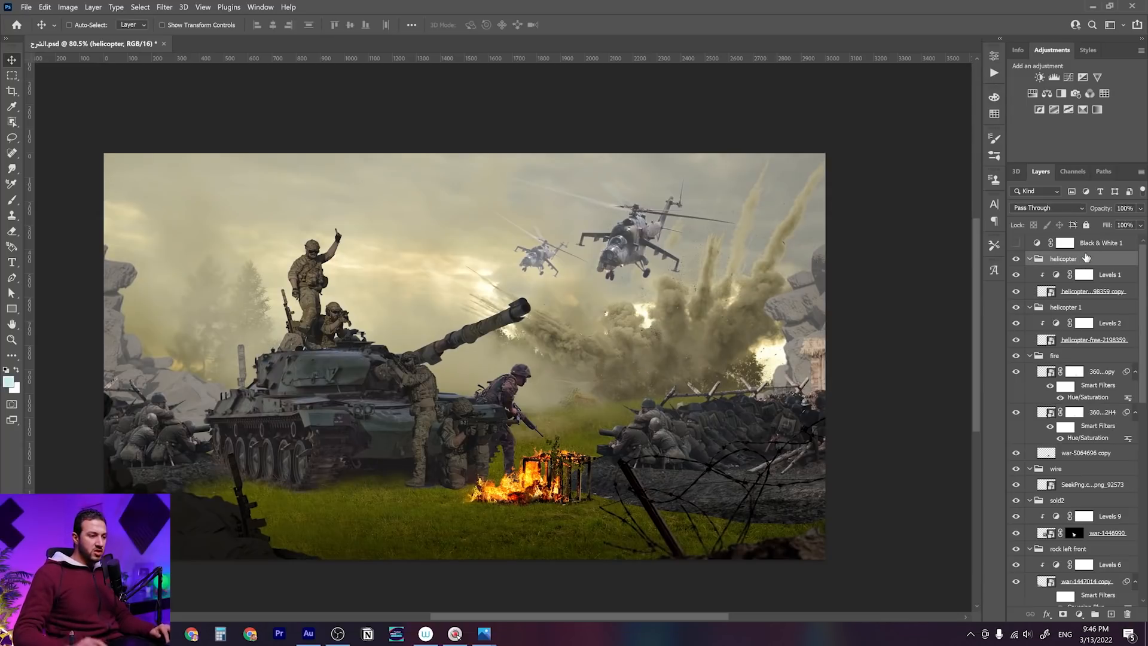
pyautogui.press('space')
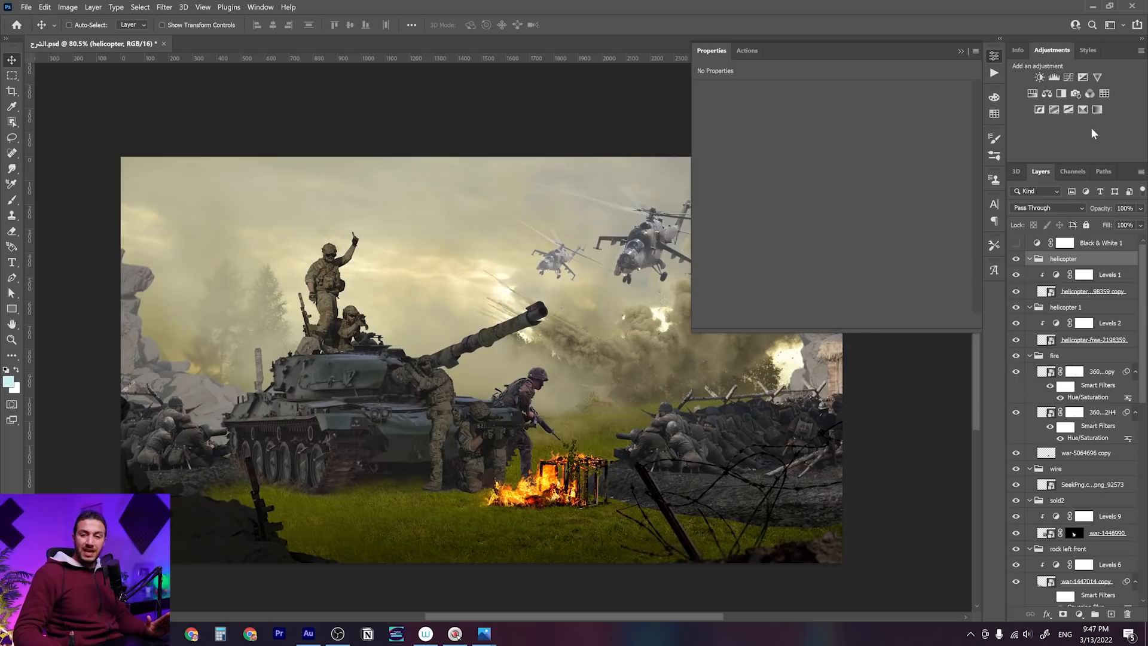
pyautogui.click(962, 51)
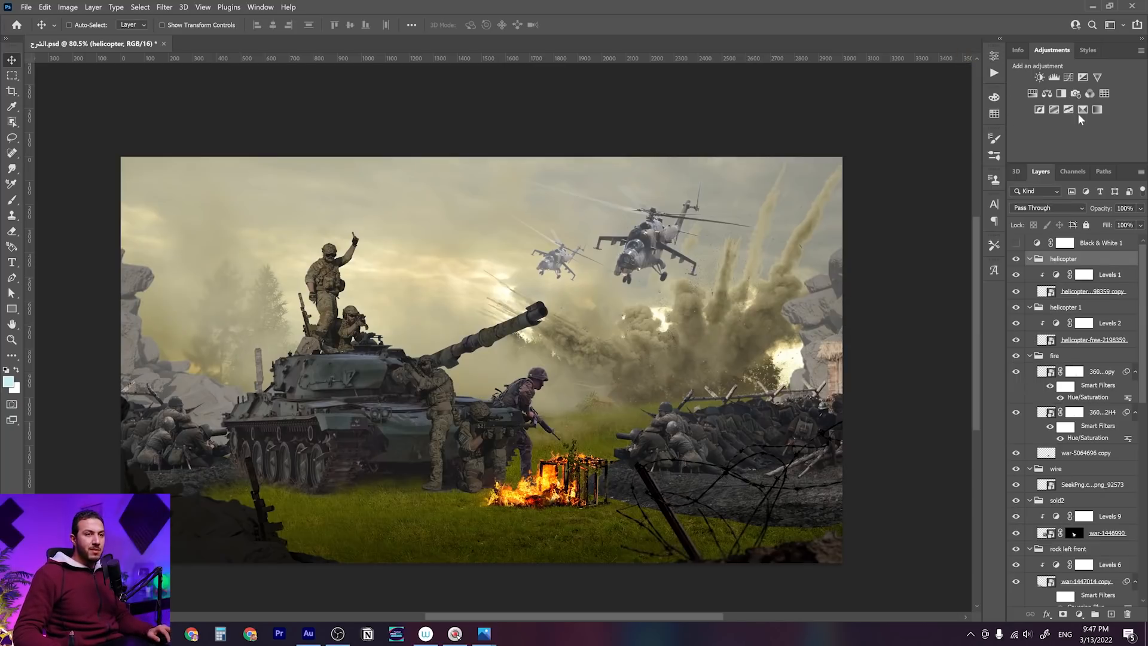
pyautogui.click(1081, 113)
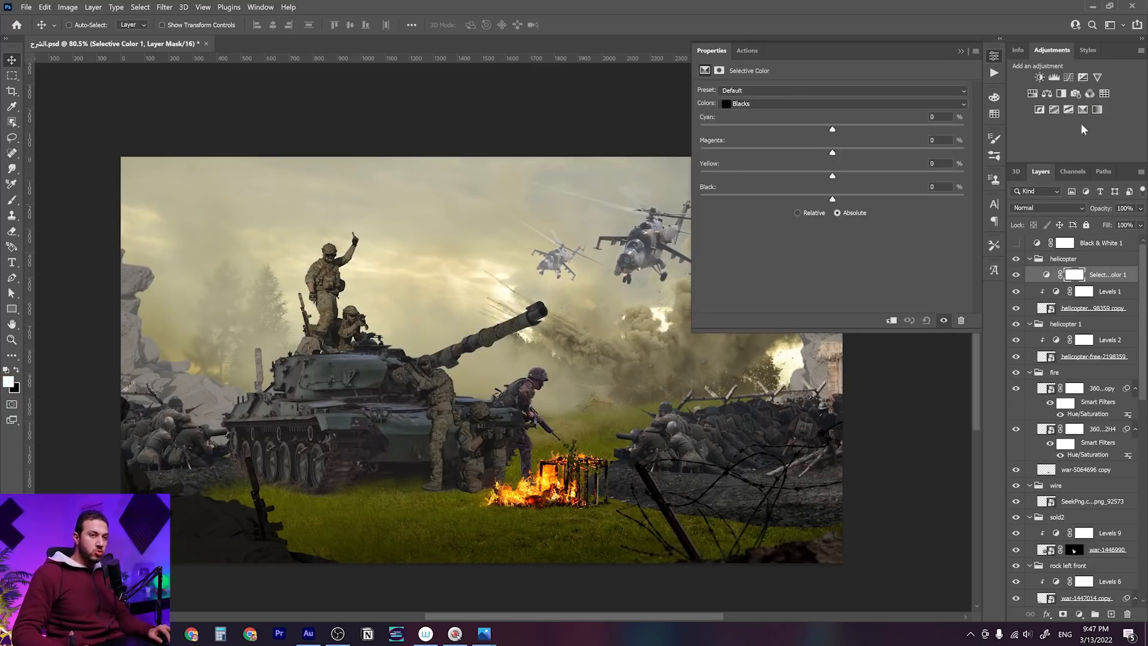
pyautogui.moveTo(1109, 277); pyautogui.dragTo(1106, 267)
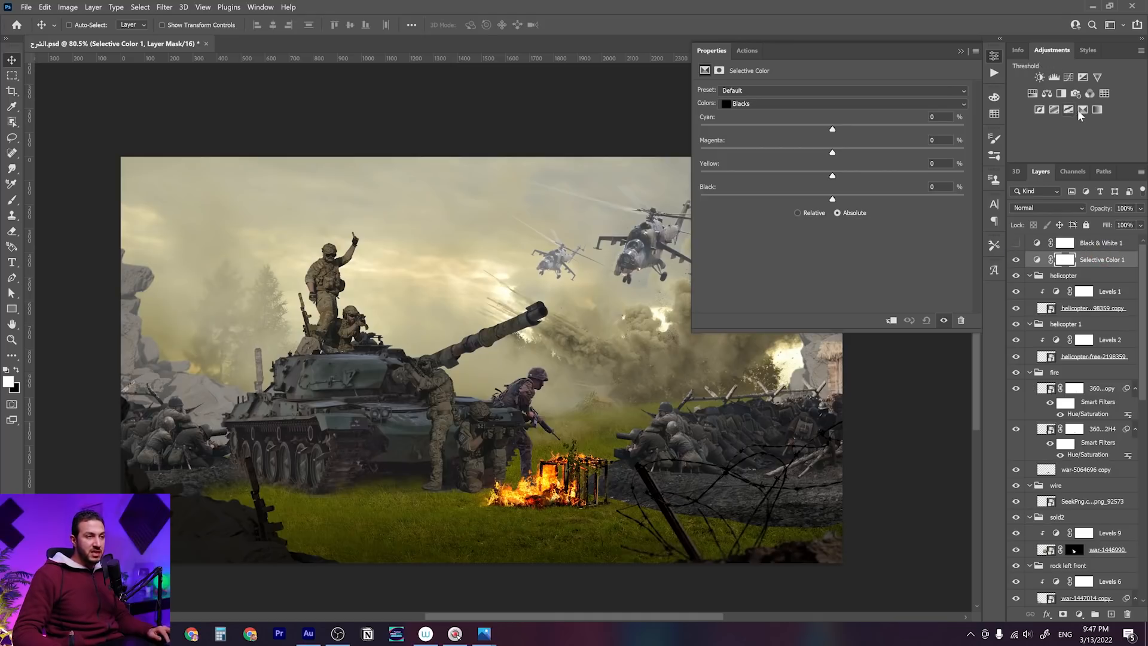
pyautogui.press('space')
pyautogui.moveTo(577, 392); pyautogui.dragTo(570, 394)
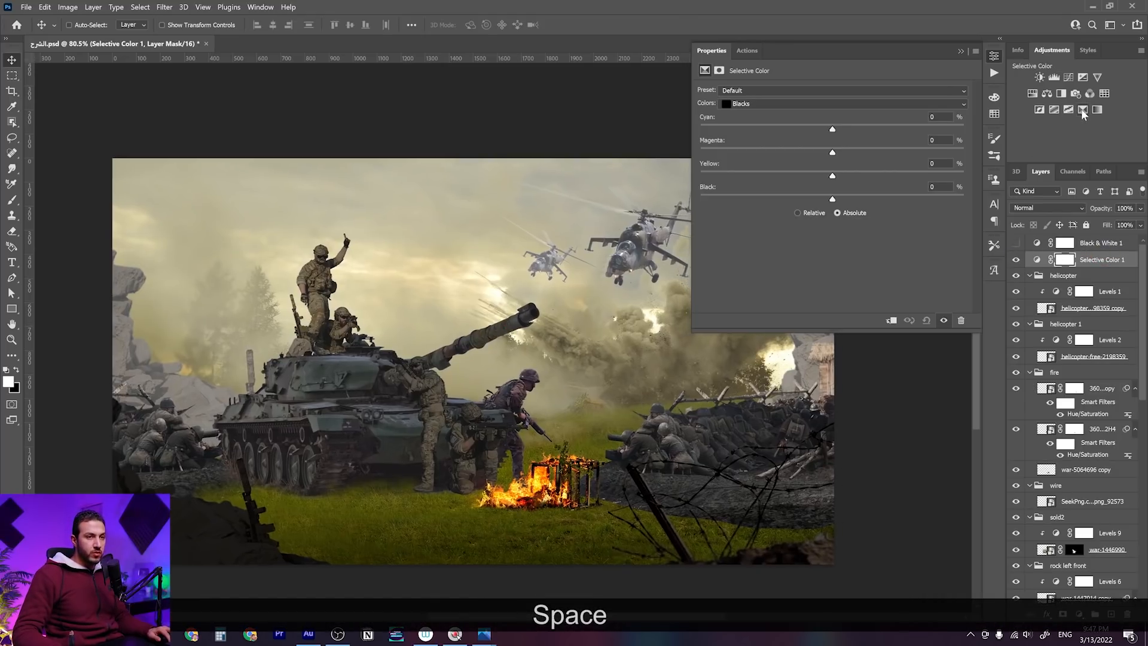
# Set Black to -100% for the Reds, Yellows and Greens in the Selective Color adjustment
pyautogui.click(843, 103)
pyautogui.click(804, 107)
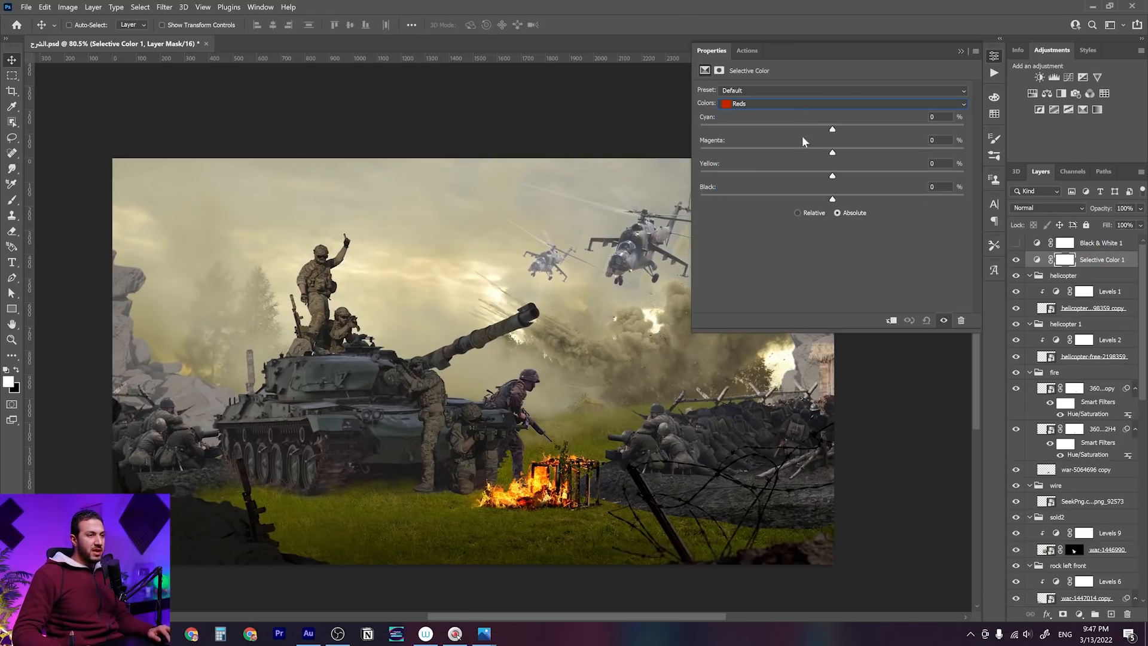
pyautogui.moveTo(829, 201); pyautogui.dragTo(649, 196)
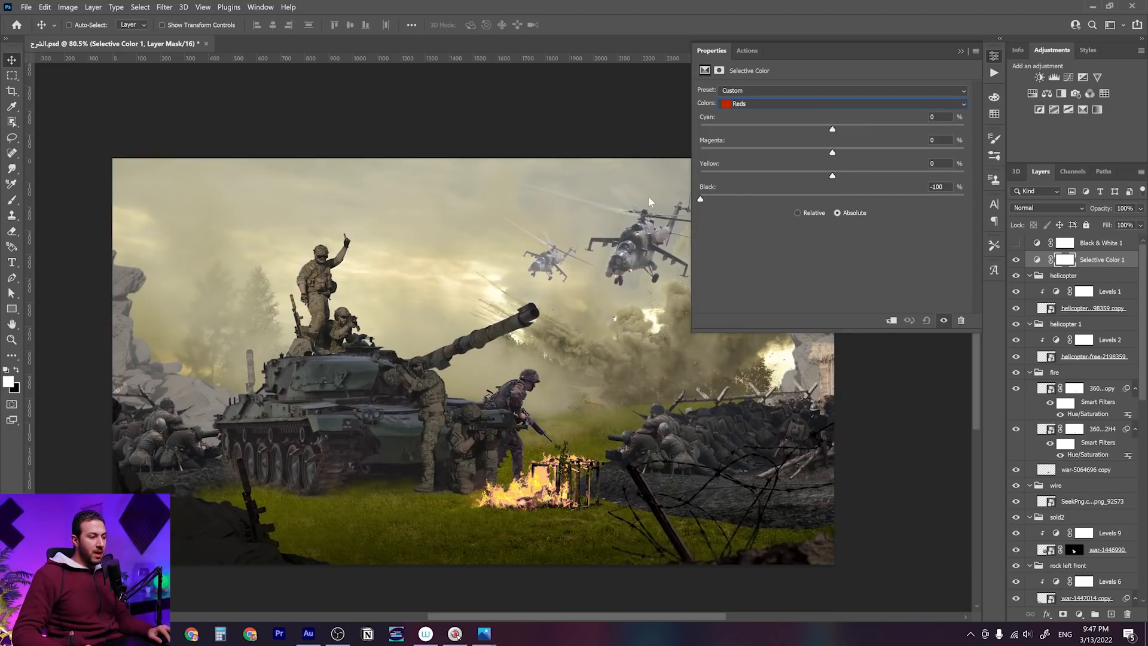
pyautogui.click(809, 103)
pyautogui.click(747, 125)
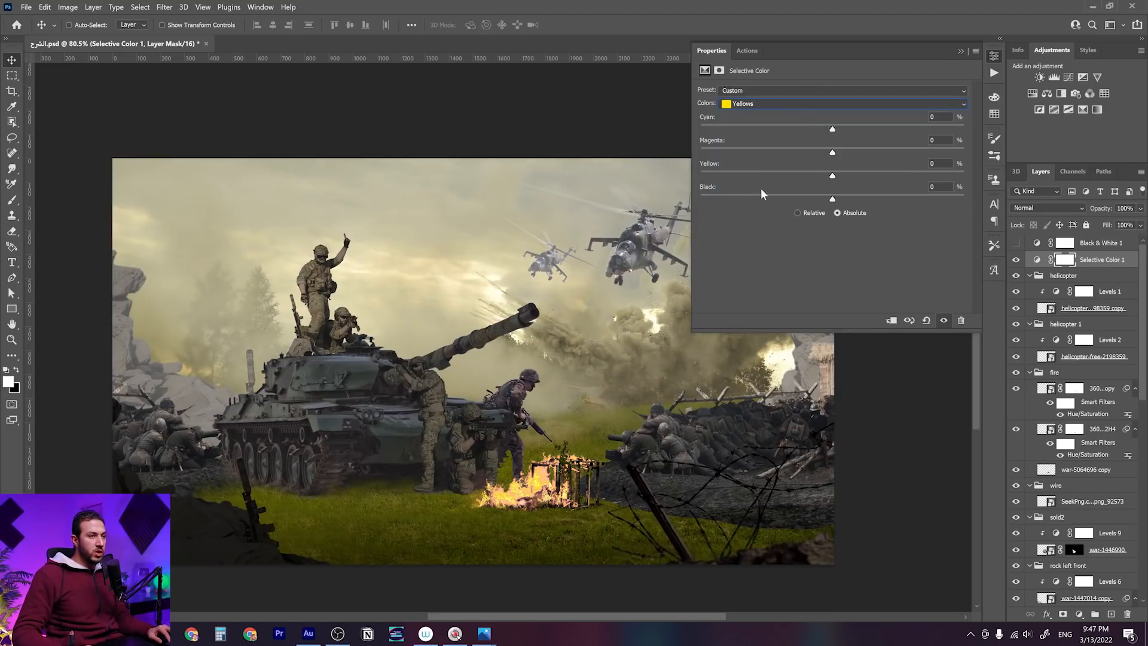
pyautogui.moveTo(761, 198); pyautogui.dragTo(700, 199)
pyautogui.click(739, 105)
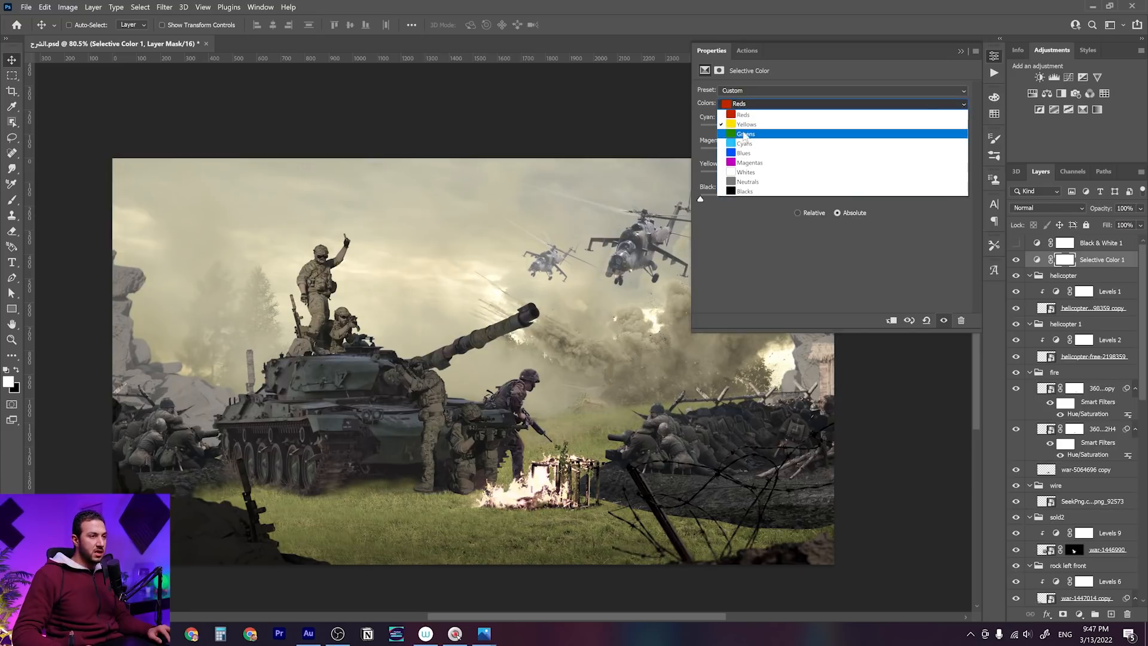
pyautogui.click(745, 134)
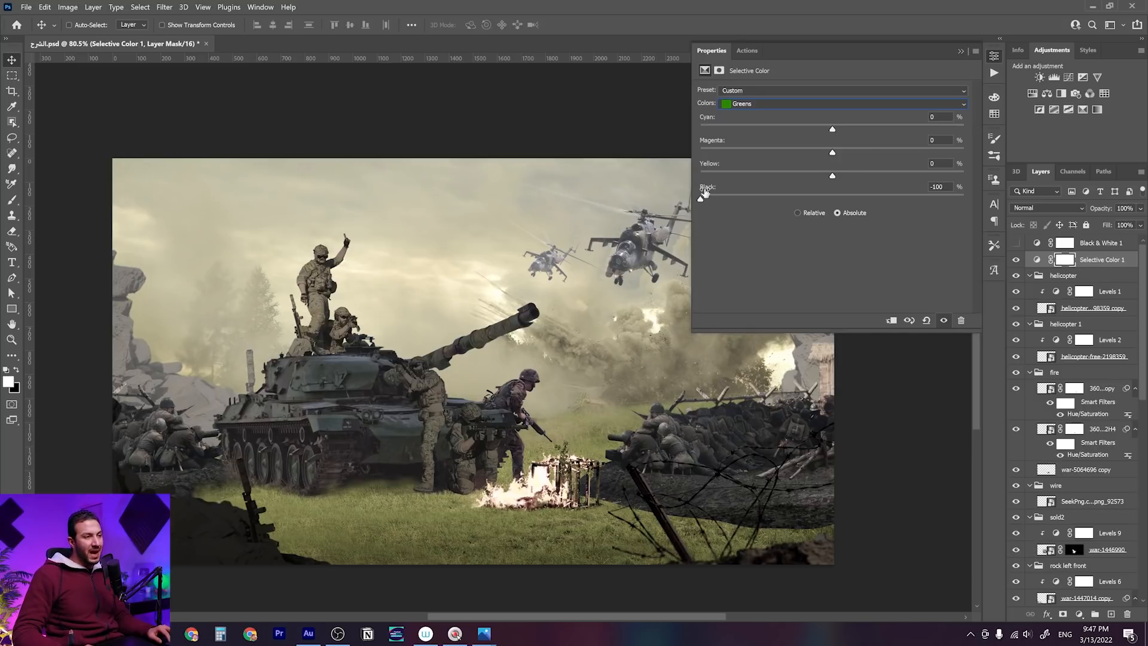
# Set Black to -100% for the Cyans, Blues and Magentas in the Selective Color adjustment
pyautogui.click(740, 105)
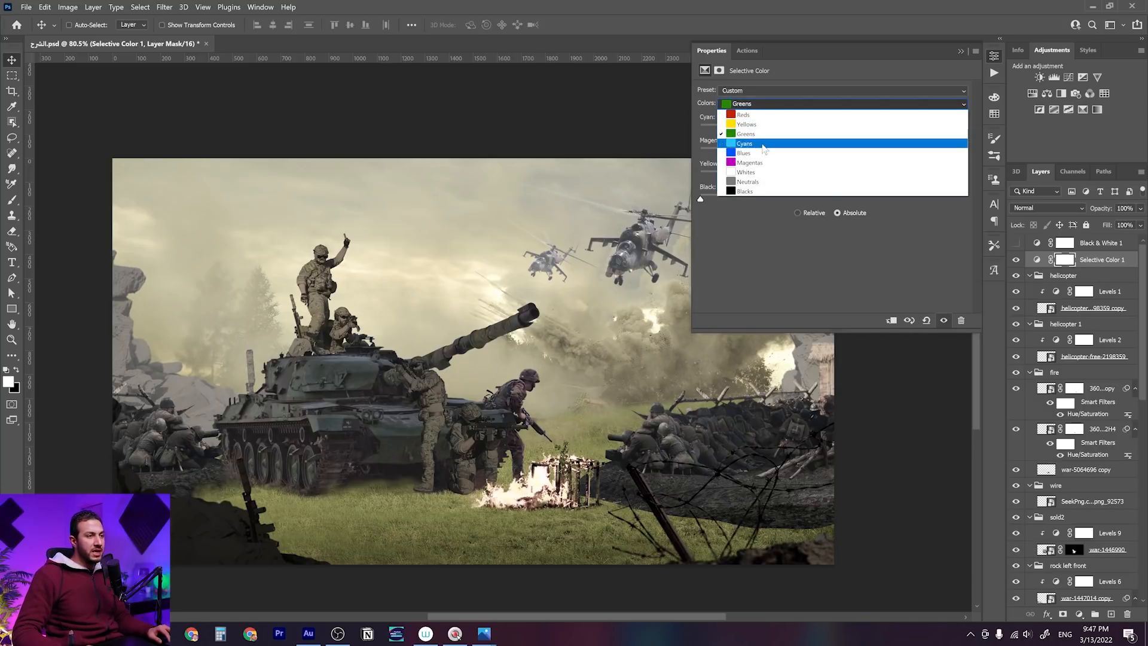
pyautogui.click(742, 144)
pyautogui.moveTo(736, 197); pyautogui.dragTo(686, 204)
pyautogui.click(770, 103)
pyautogui.click(744, 153)
pyautogui.click(748, 103)
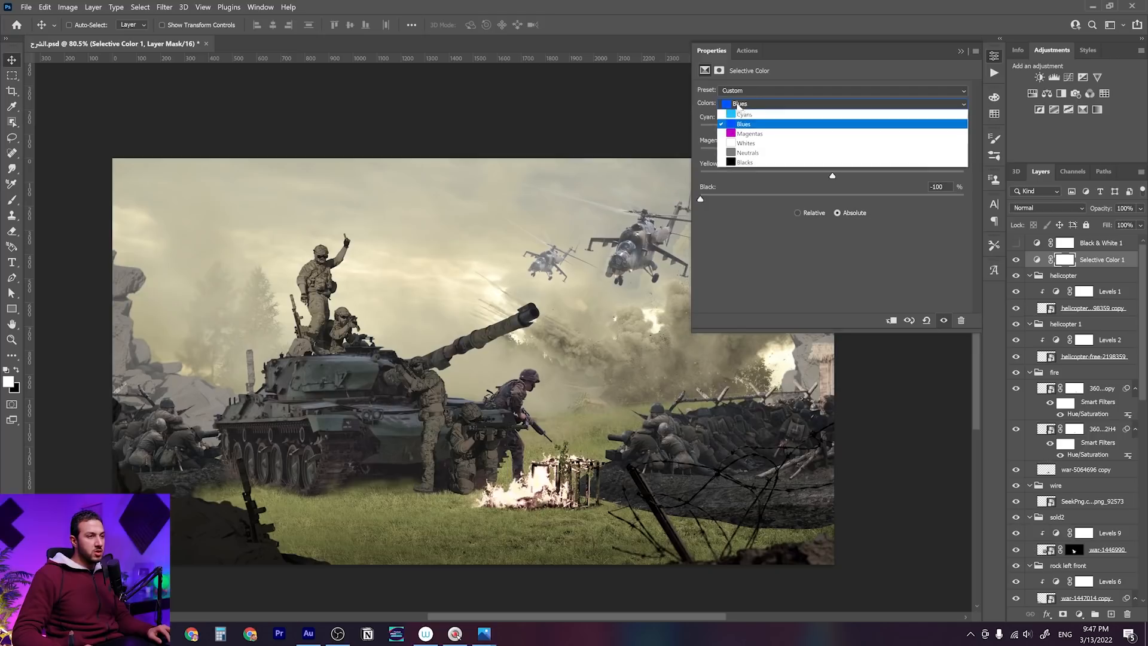
pyautogui.click(744, 163)
pyautogui.click(711, 198)
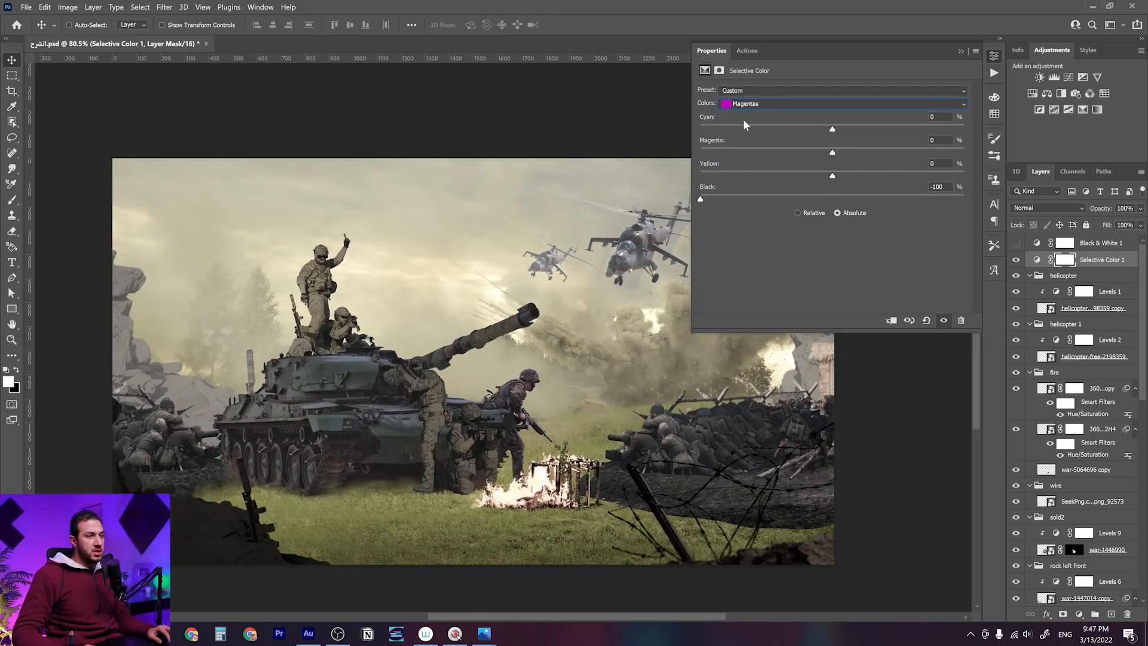
# Set Black to +100% for the Whites, Neutrals and Blacks in the Selective Color adjustment
pyautogui.click(747, 104)
pyautogui.click(761, 171)
pyautogui.moveTo(845, 199); pyautogui.dragTo(1057, 193)
pyautogui.click(800, 103)
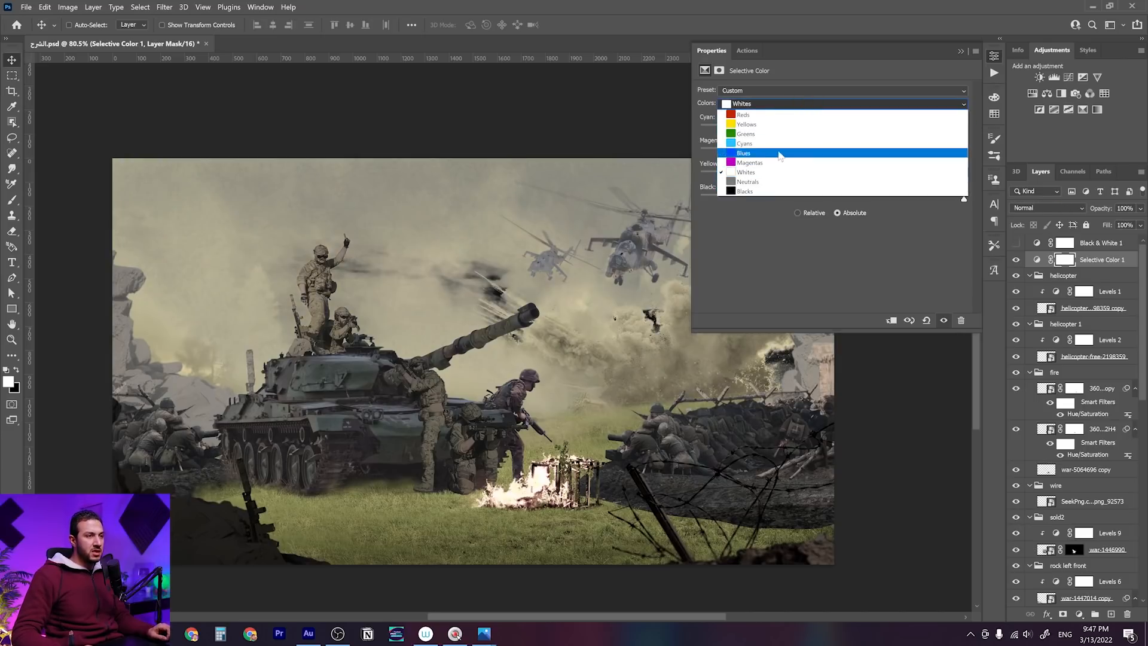
pyautogui.click(787, 179)
pyautogui.moveTo(871, 194); pyautogui.dragTo(1020, 196)
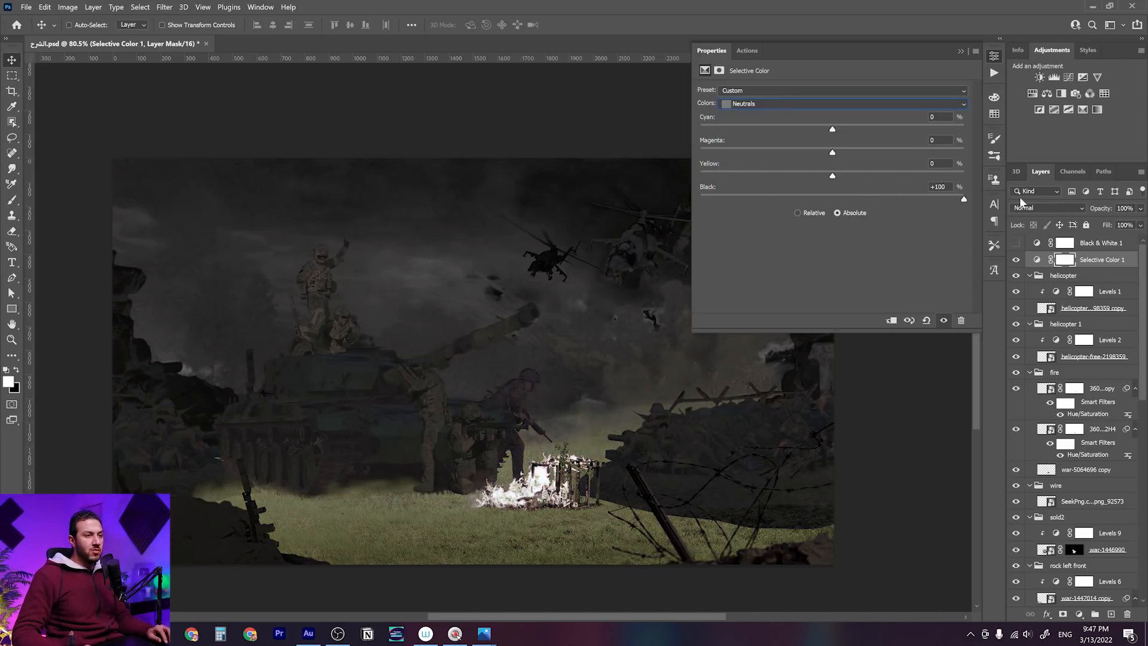
pyautogui.click(808, 104)
pyautogui.click(777, 191)
pyautogui.moveTo(869, 199); pyautogui.dragTo(1066, 197)
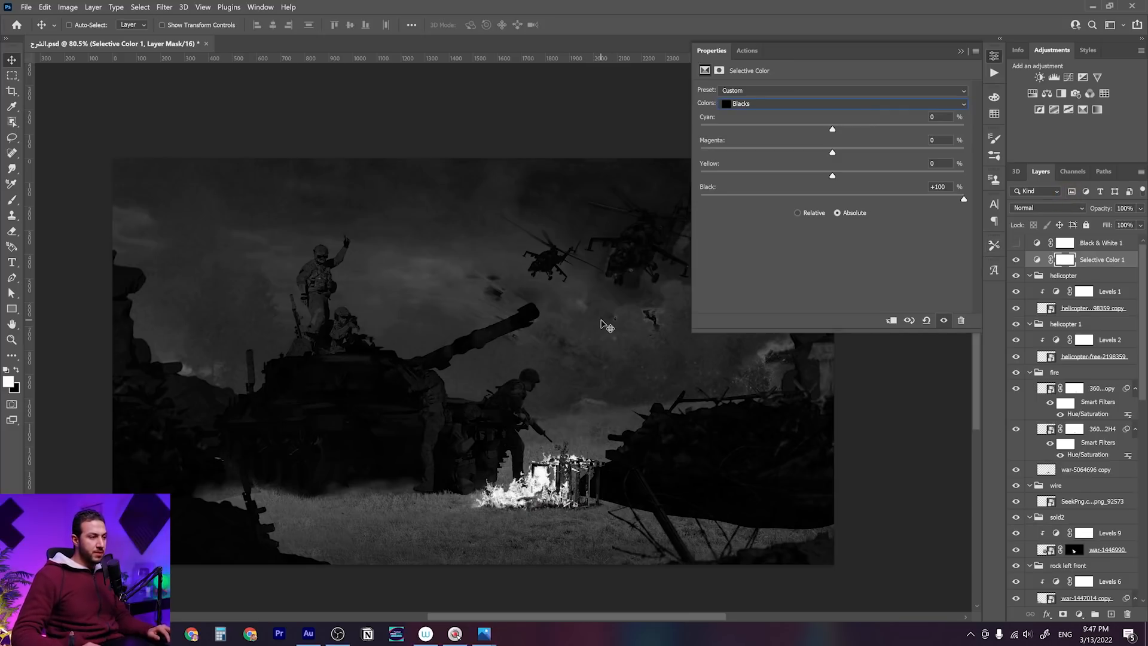
# Compare the composite's saturation across its elements with the Selective Color 1 layer hidden and shown
pyautogui.click(961, 53)
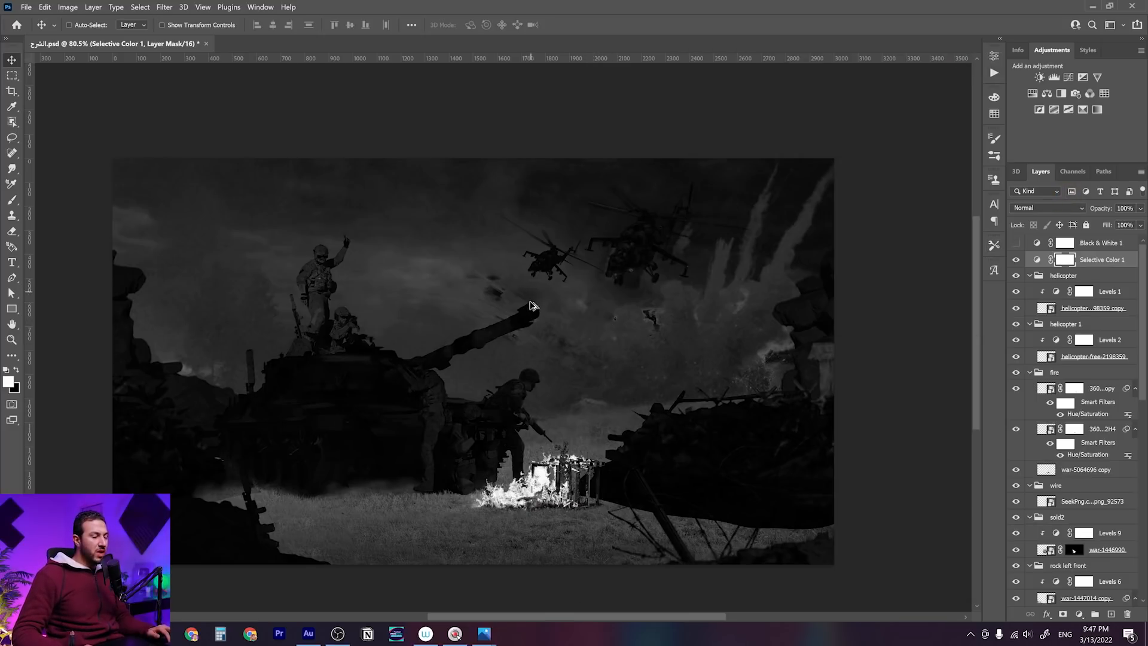
pyautogui.scroll(-3, 531, 311)
pyautogui.scroll(3, 531, 310)
pyautogui.moveTo(559, 337); pyautogui.dragTo(622, 303)
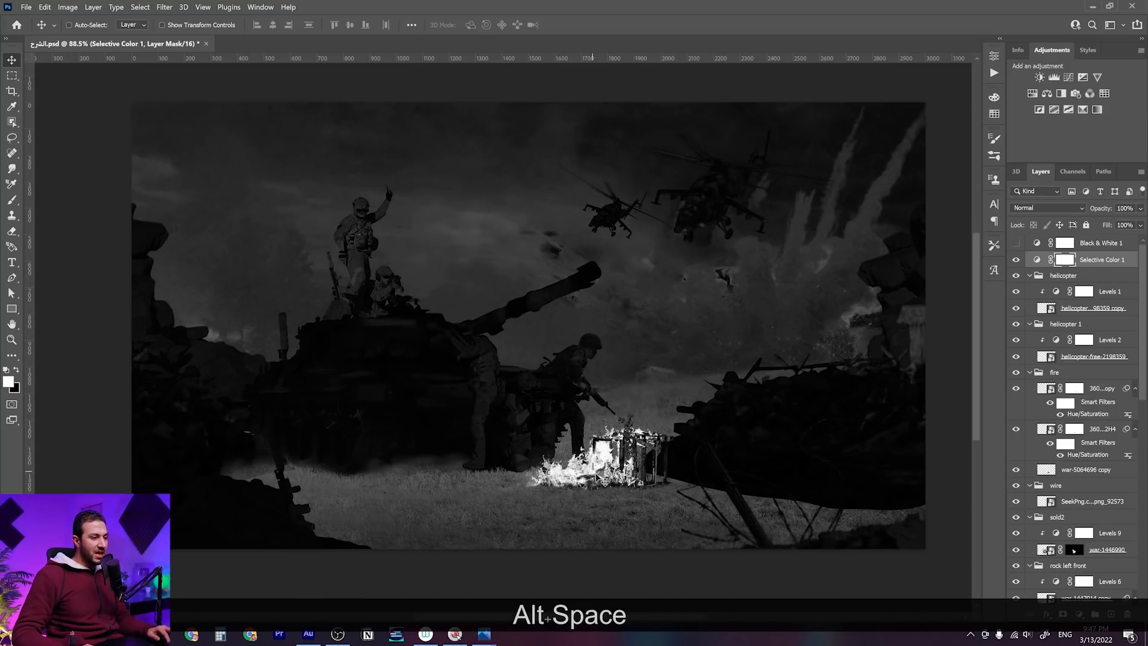
pyautogui.click(1016, 260)
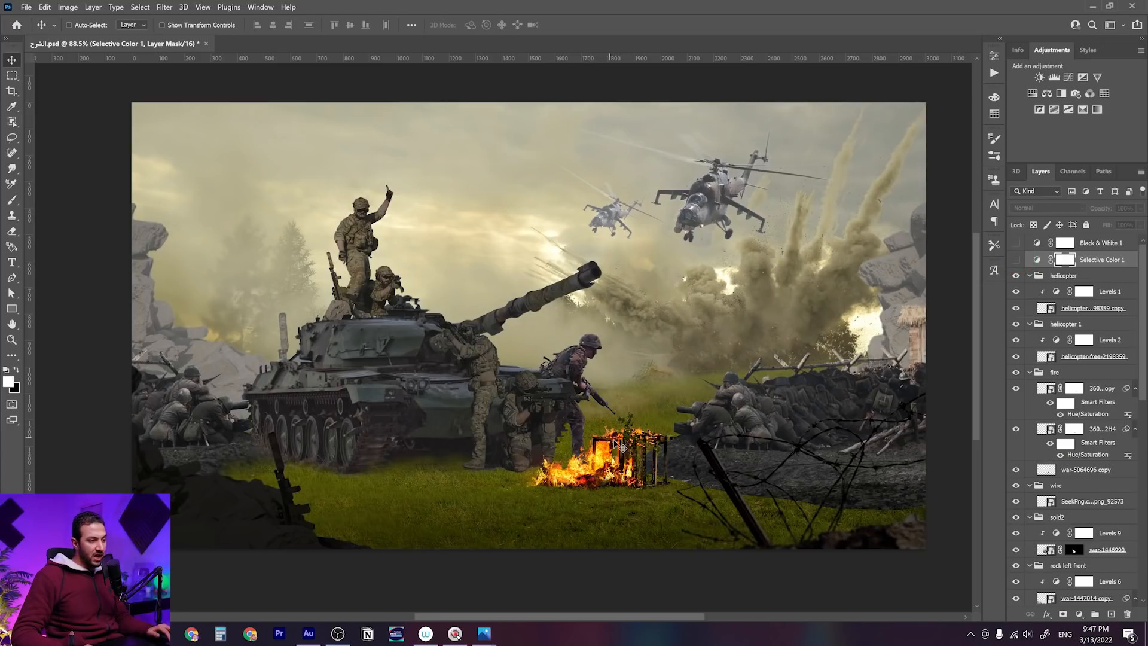
pyautogui.click(1018, 263)
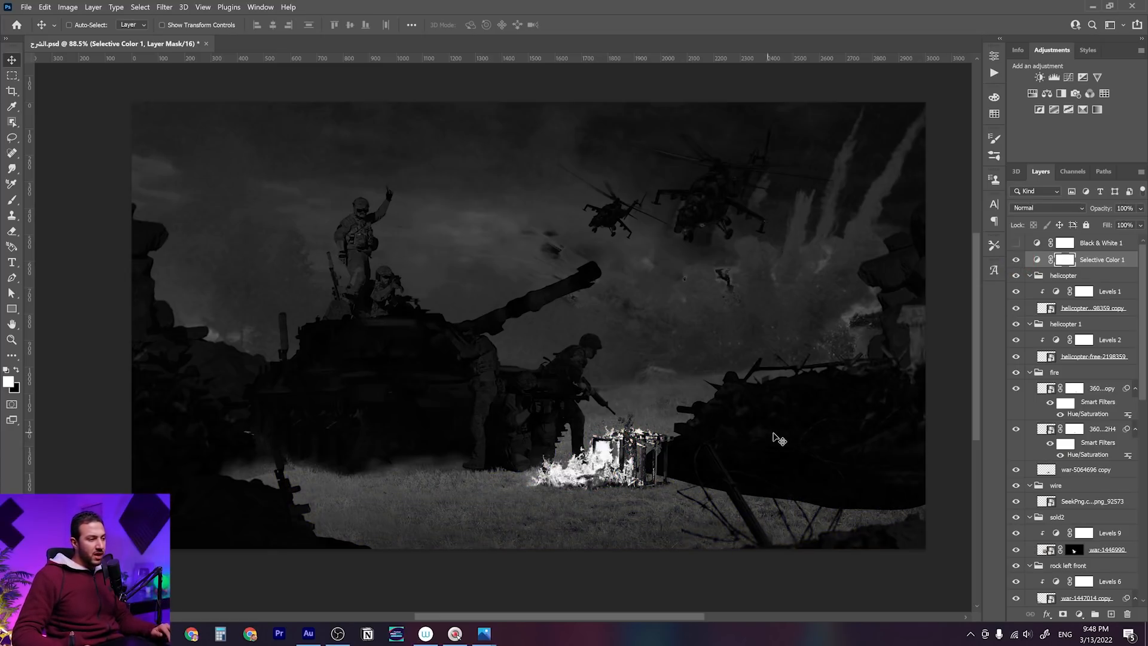
pyautogui.moveTo(414, 302); pyautogui.dragTo(436, 323)
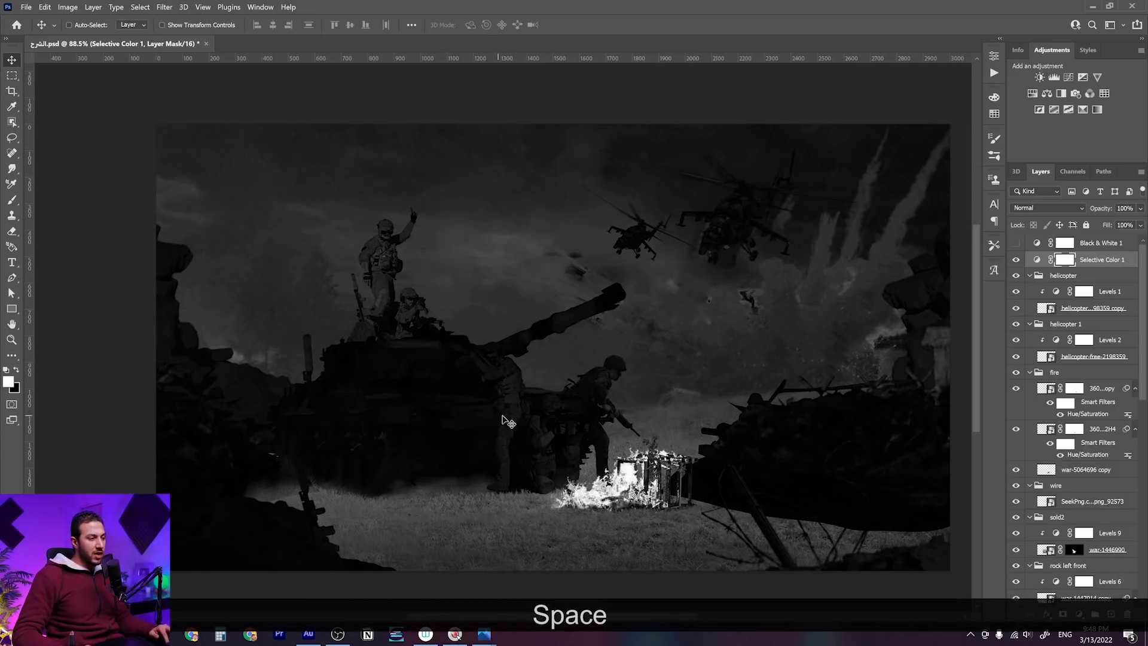
pyautogui.moveTo(504, 417); pyautogui.dragTo(482, 415)
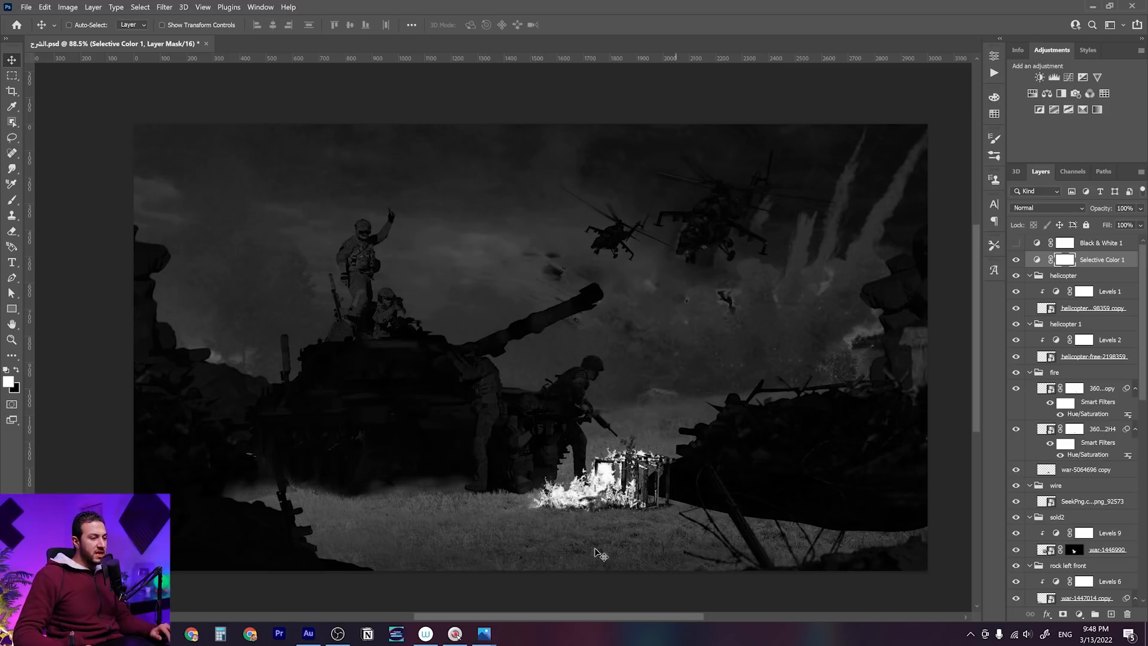
# Add a Hue/Saturation adjustment above Levels 4 in the bg group, clipped to the background layer
pyautogui.scroll(-10, 1033, 530)
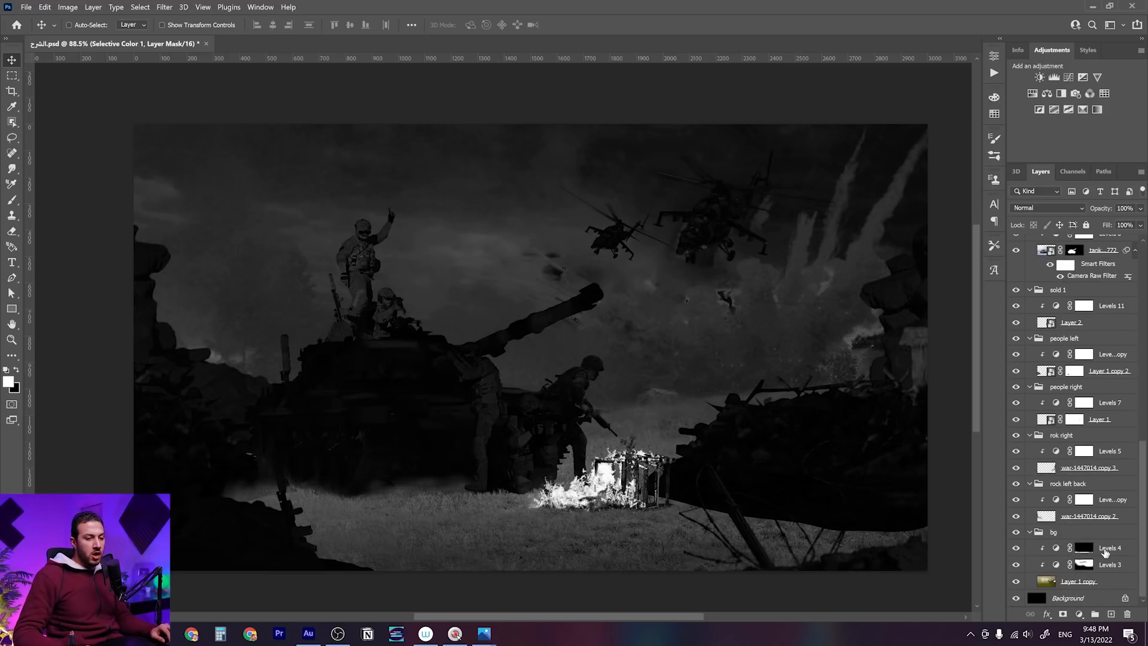
pyautogui.click(1105, 552)
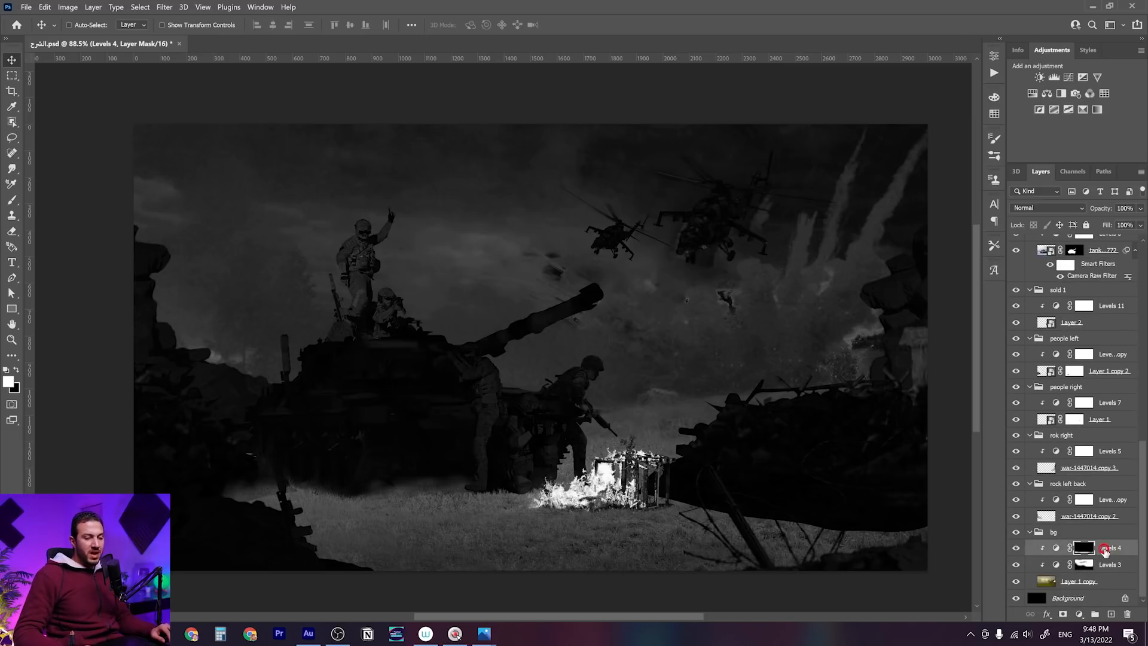
pyautogui.click(1033, 93)
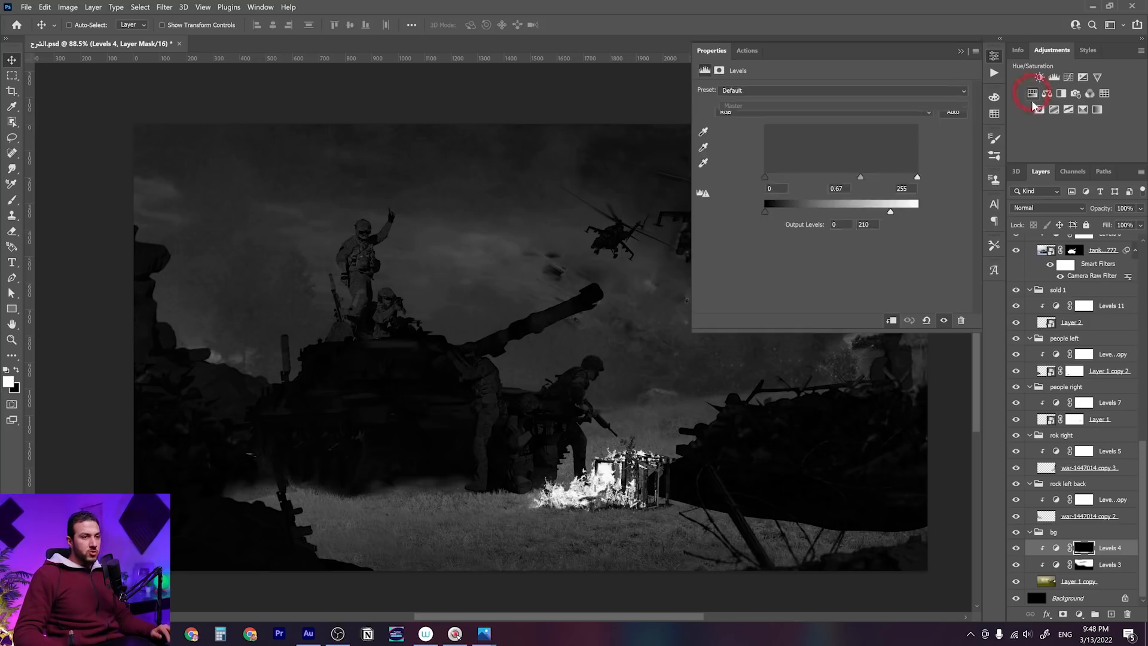
pyautogui.click(893, 321)
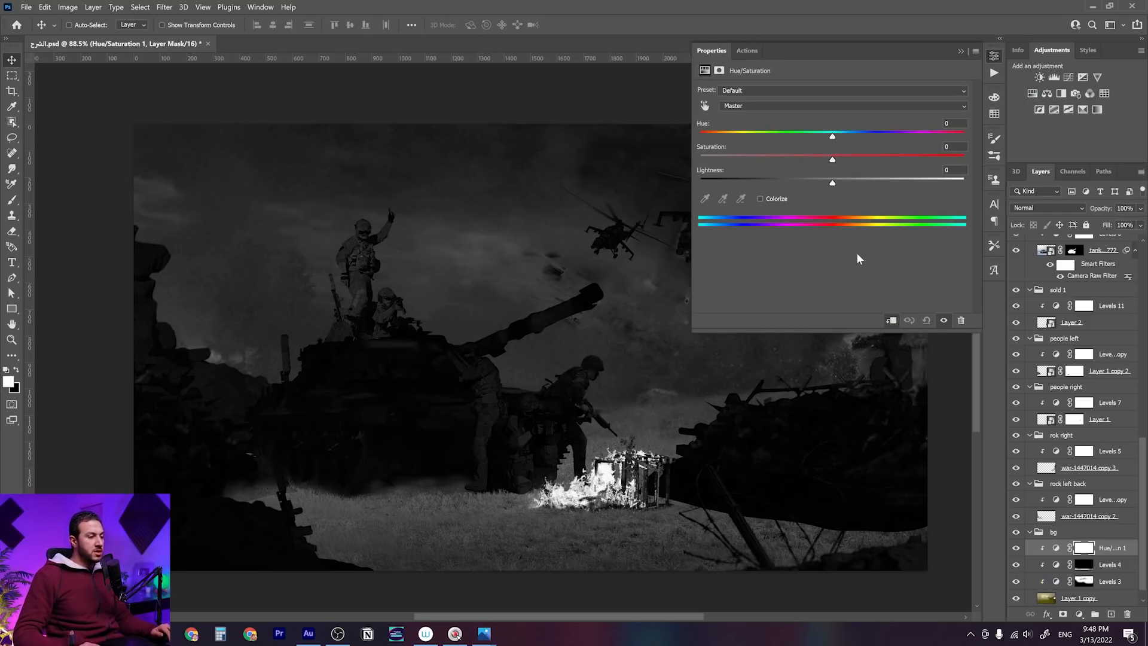
# Lower the Yellows saturation of the Hue/Saturation adjustment to about -75 using on-image adjustment on the grass
pyautogui.click(705, 105)
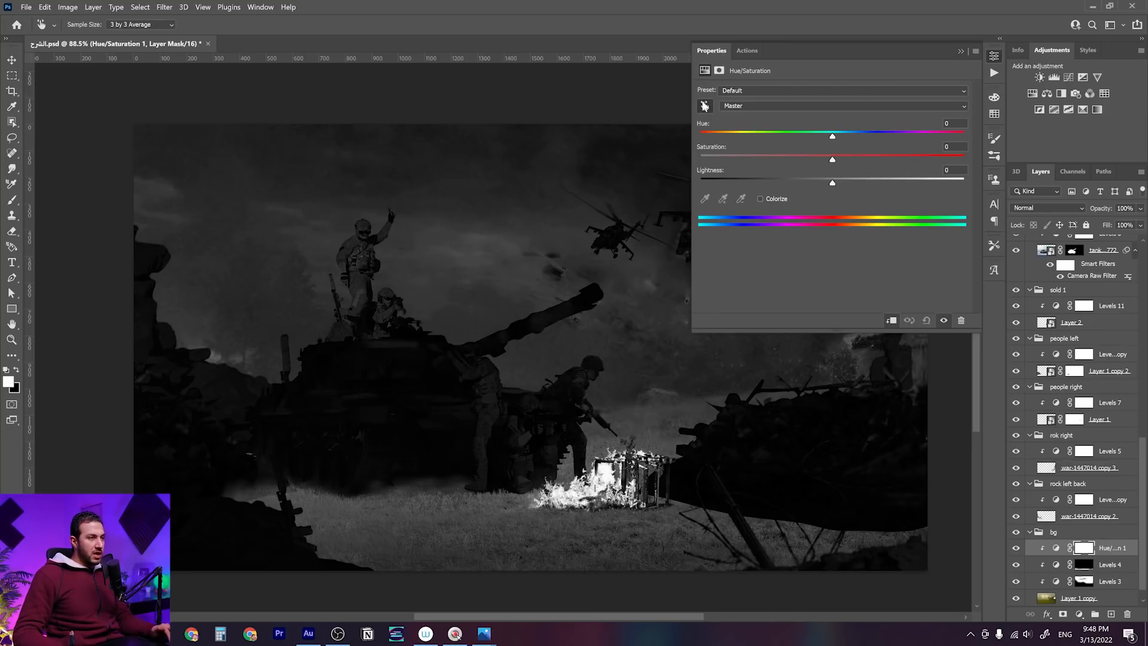
pyautogui.moveTo(484, 511); pyautogui.dragTo(530, 528)
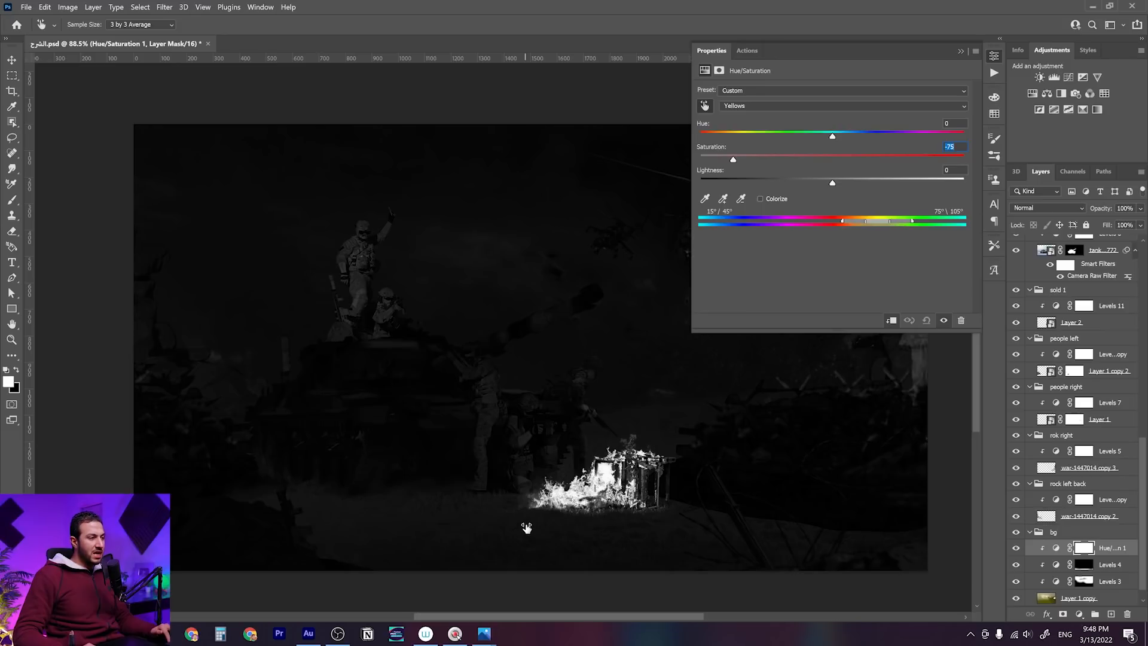
pyautogui.moveTo(527, 528); pyautogui.dragTo(525, 526)
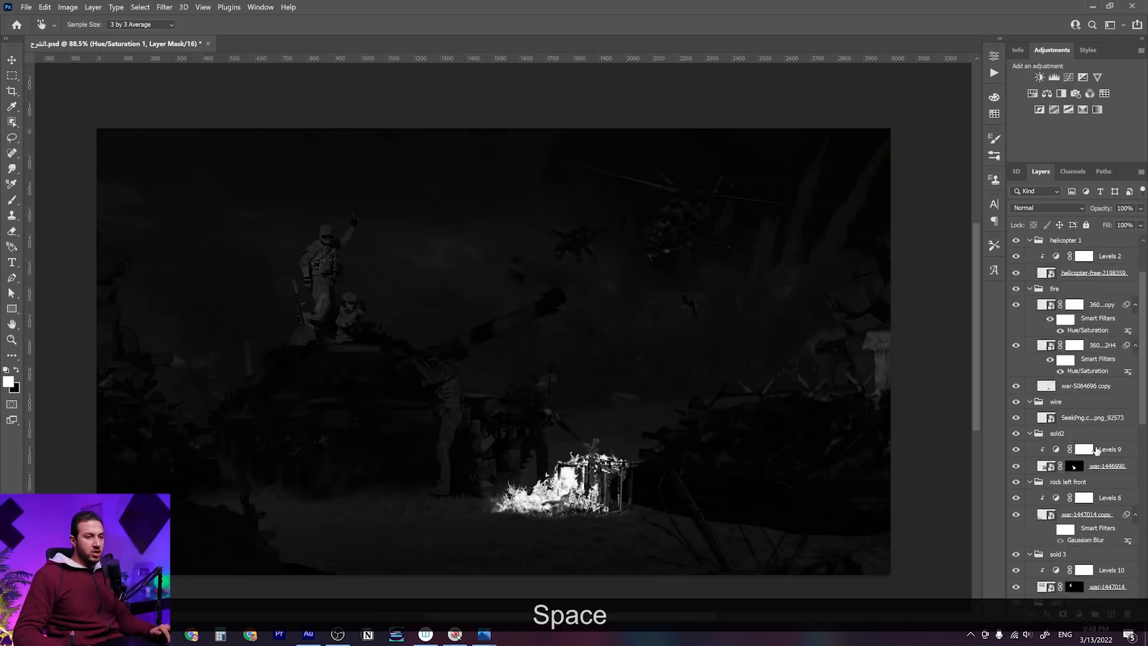
# Hide the Selective Color 1 layer to return to the colour view and locate the bg group's Hue/Saturation 1 layer
pyautogui.scroll(3, 1096, 450)
pyautogui.click(1015, 259)
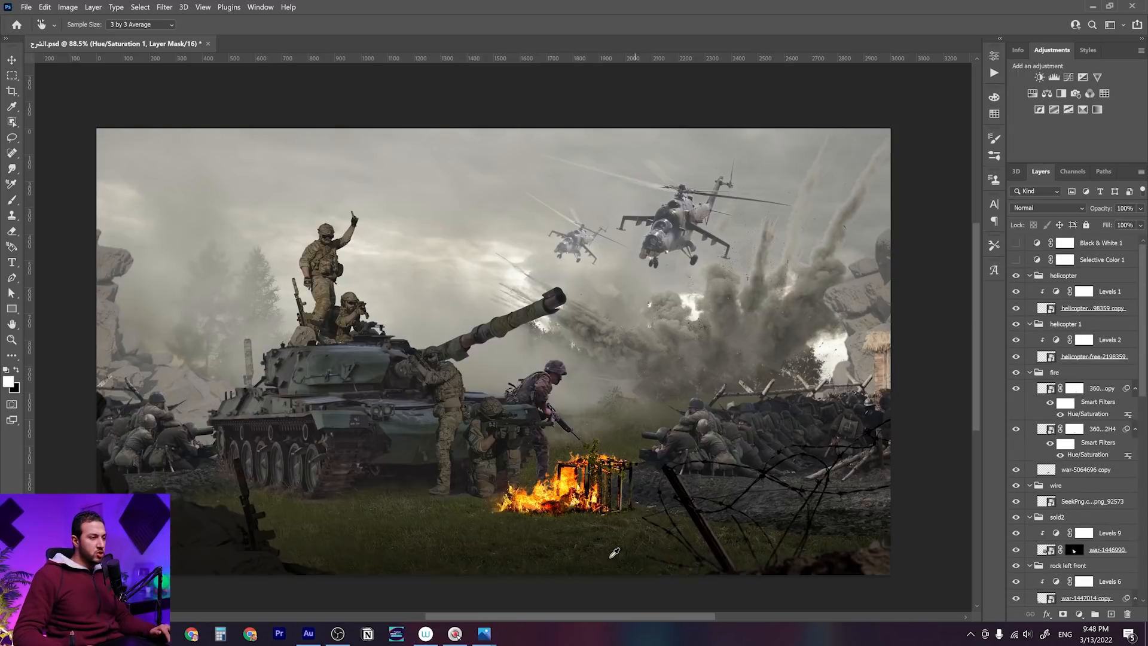
pyautogui.press('v')
pyautogui.rightClick(442, 489)
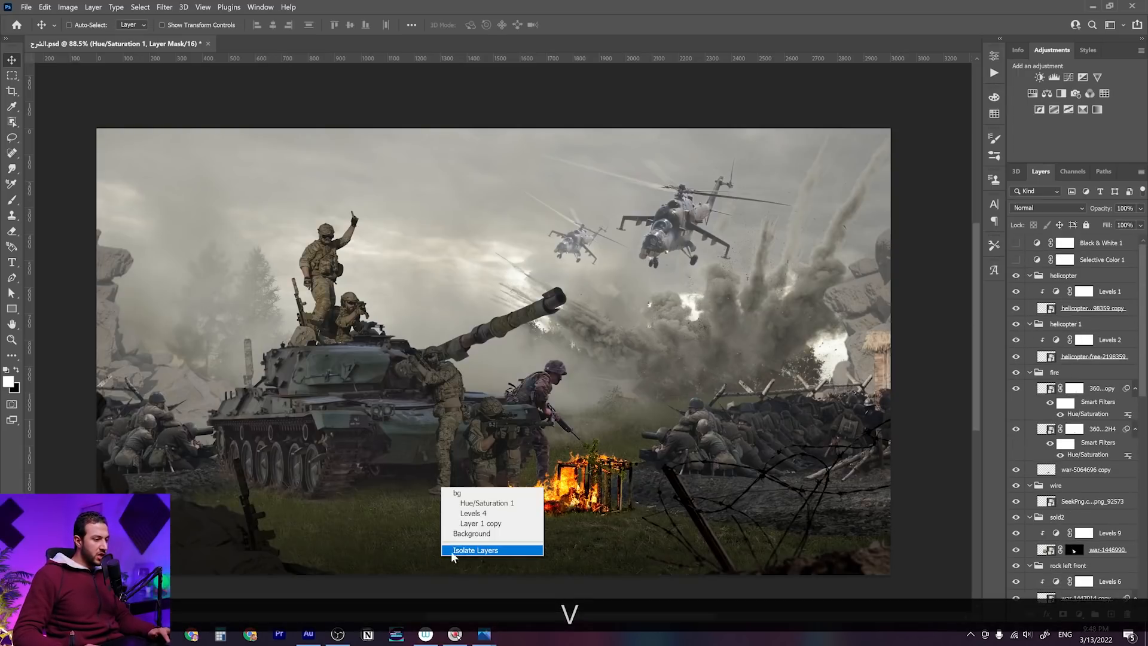
pyautogui.click(472, 507)
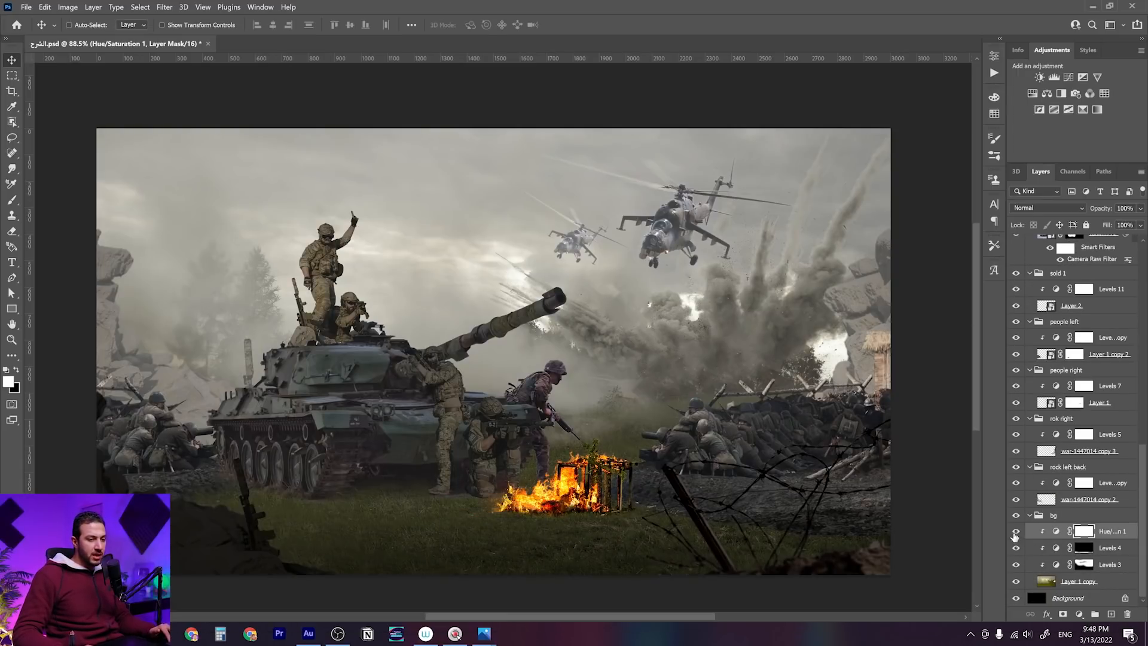
# Compare the background with Hue/Saturation 1 hidden and shown, and turn the Selective Color 1 saturation view back on
pyautogui.click(1015, 533)
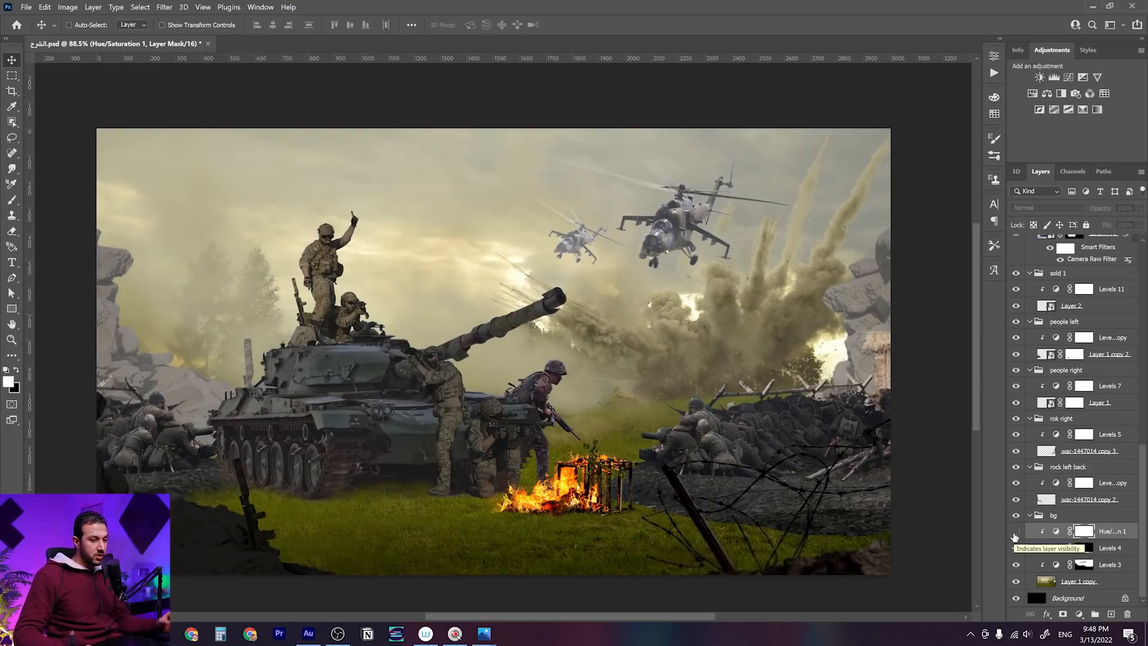
pyautogui.click(1015, 533)
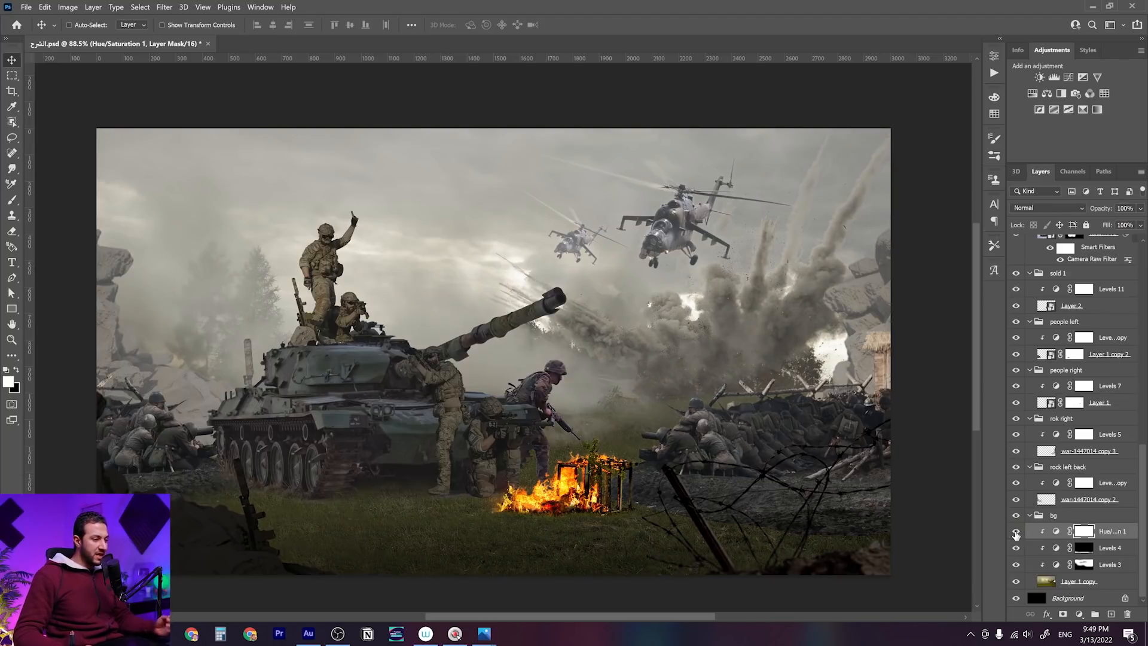
pyautogui.scroll(3, 1045, 396)
pyautogui.scroll(5, 1045, 398)
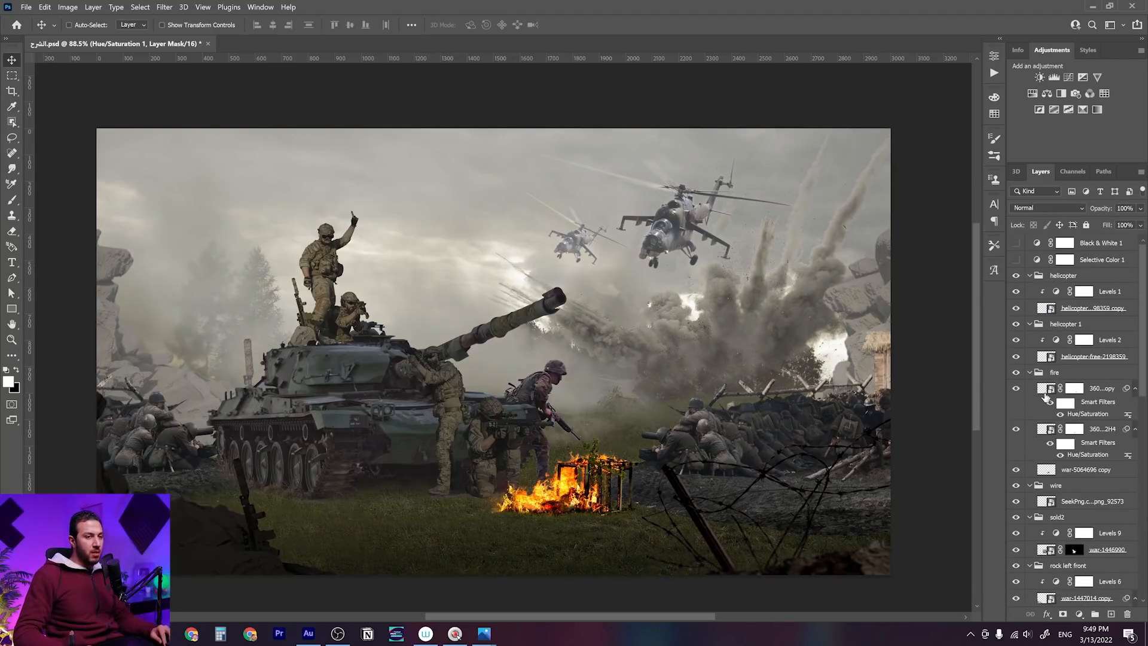
pyautogui.click(1017, 261)
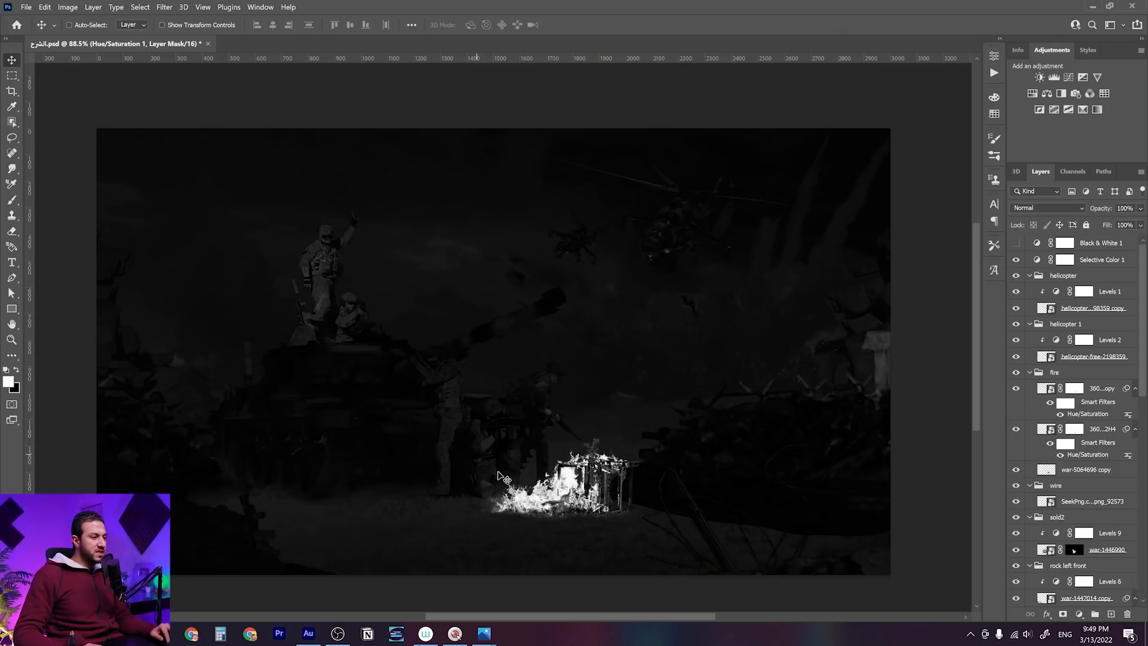
# Add a Hue/Saturation adjustment above Levels 8 in the tank group, clipped to the tank layer
pyautogui.rightClick(353, 405)
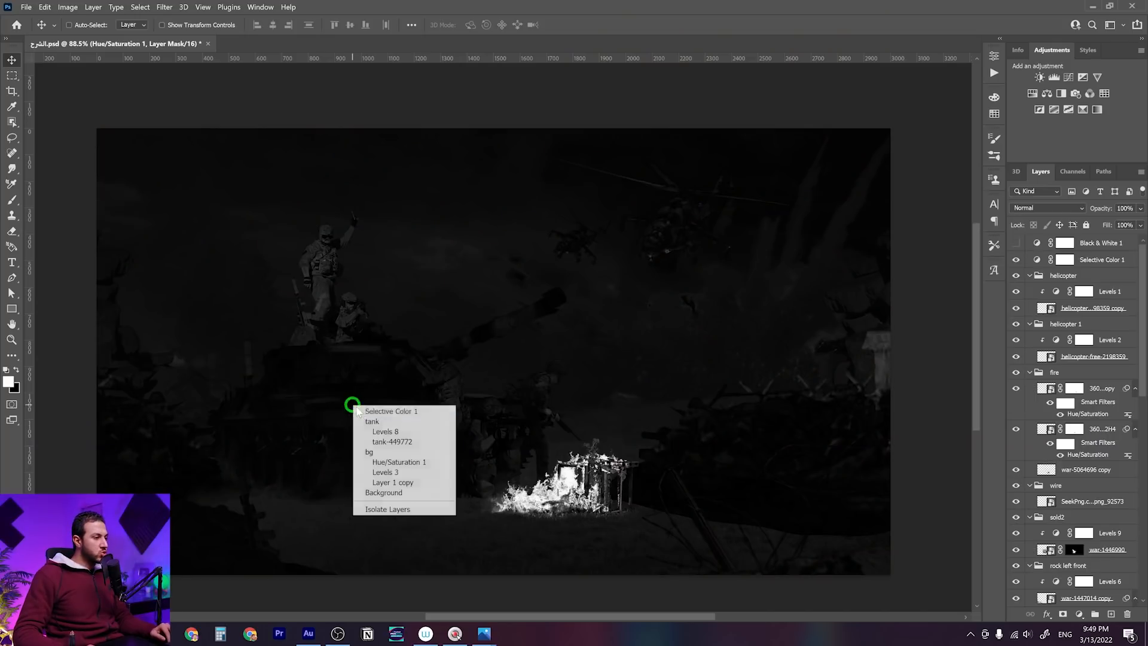
pyautogui.click(382, 432)
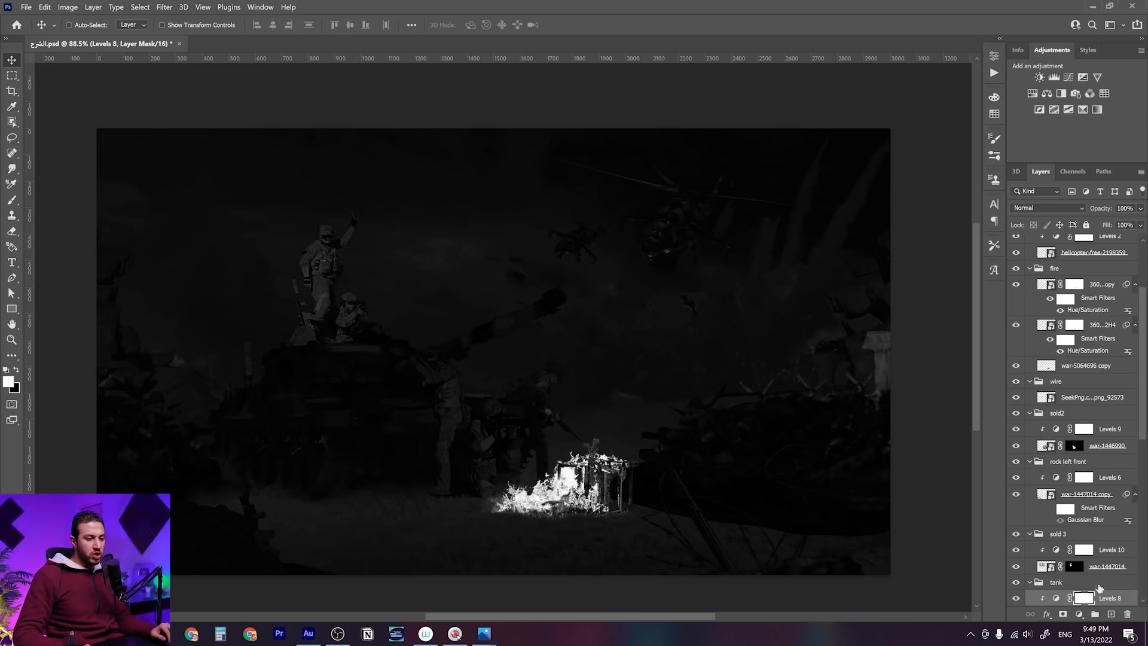
pyautogui.scroll(-3, 1099, 588)
pyautogui.click(1033, 94)
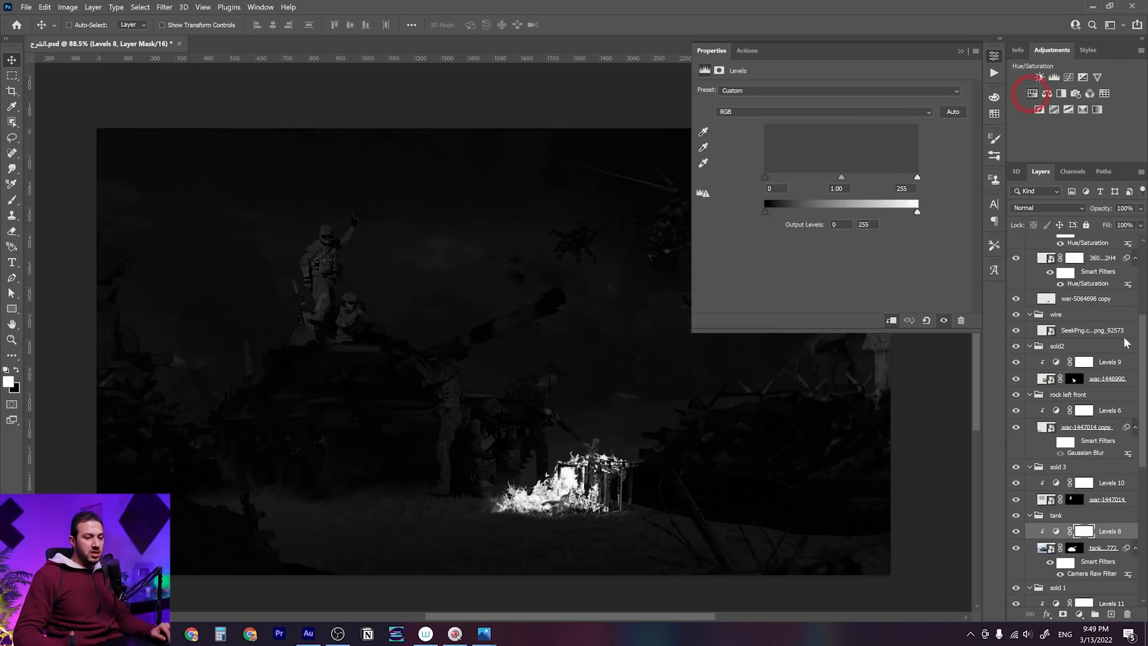
pyautogui.click(893, 321)
# Raise the Reds saturation of the tank's Hue/Saturation adjustment to +39 using on-image adjustment on the tank
pyautogui.click(705, 107)
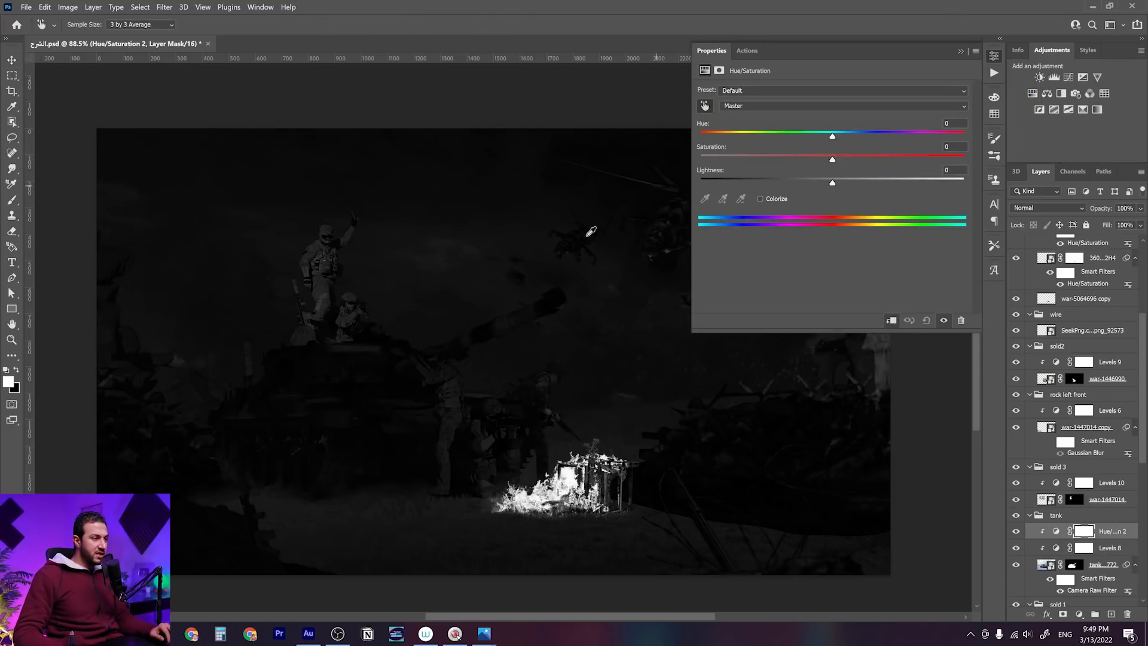
pyautogui.moveTo(358, 354); pyautogui.dragTo(379, 394)
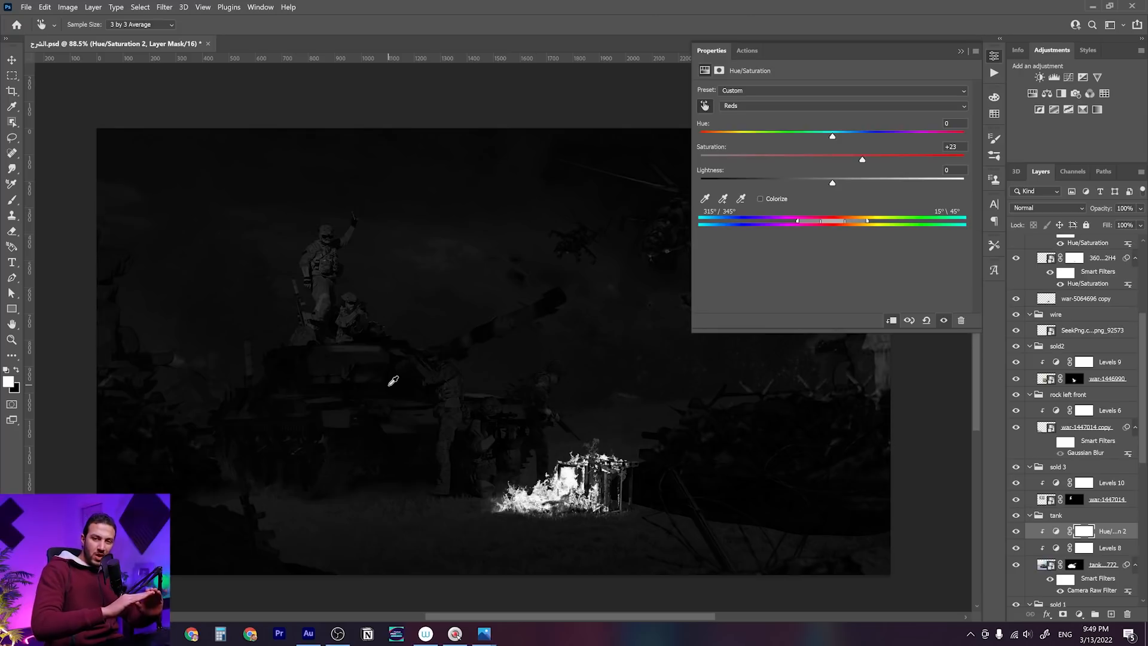
pyautogui.moveTo(379, 392); pyautogui.dragTo(282, 392)
pyautogui.press('space')
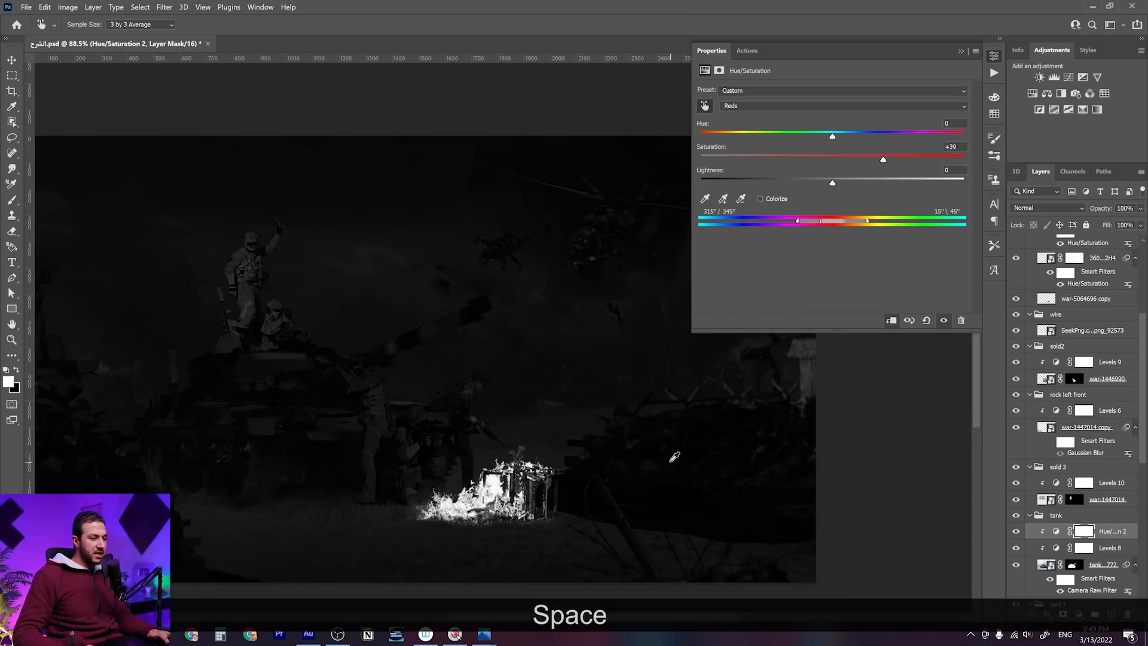
# Add a Hue/Saturation adjustment above Levels 7 in the people right group, raise its Yellows saturation to +50, and clip it to Layer 1
pyautogui.press('v')
pyautogui.rightClick(667, 454)
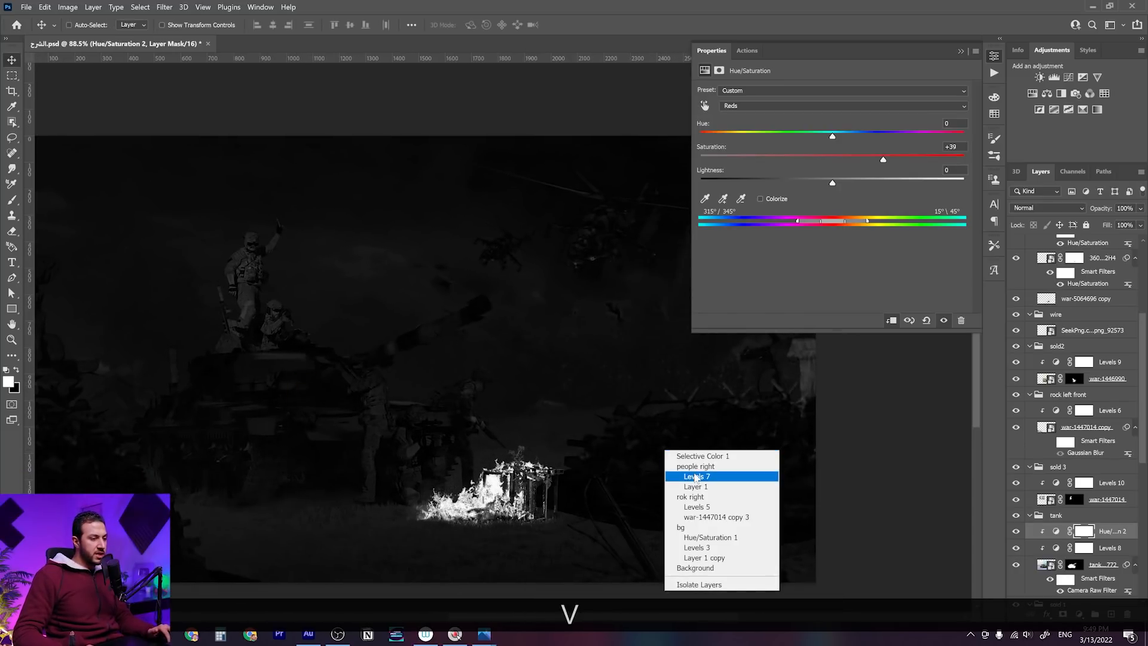
pyautogui.click(696, 476)
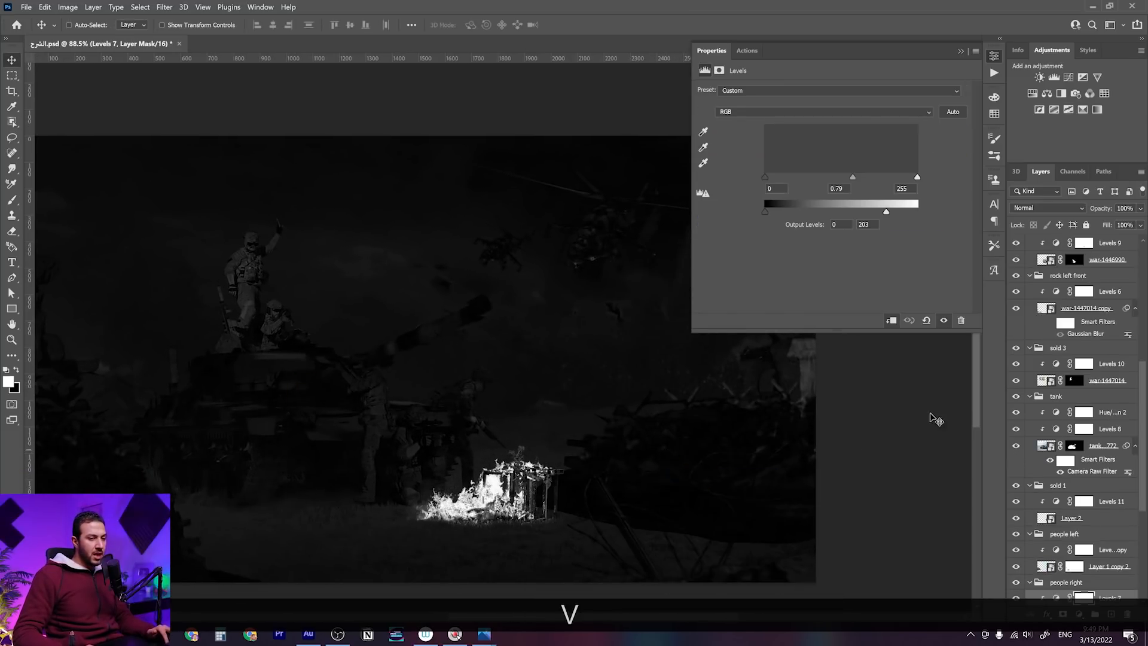
pyautogui.click(1047, 94)
pyautogui.click(704, 106)
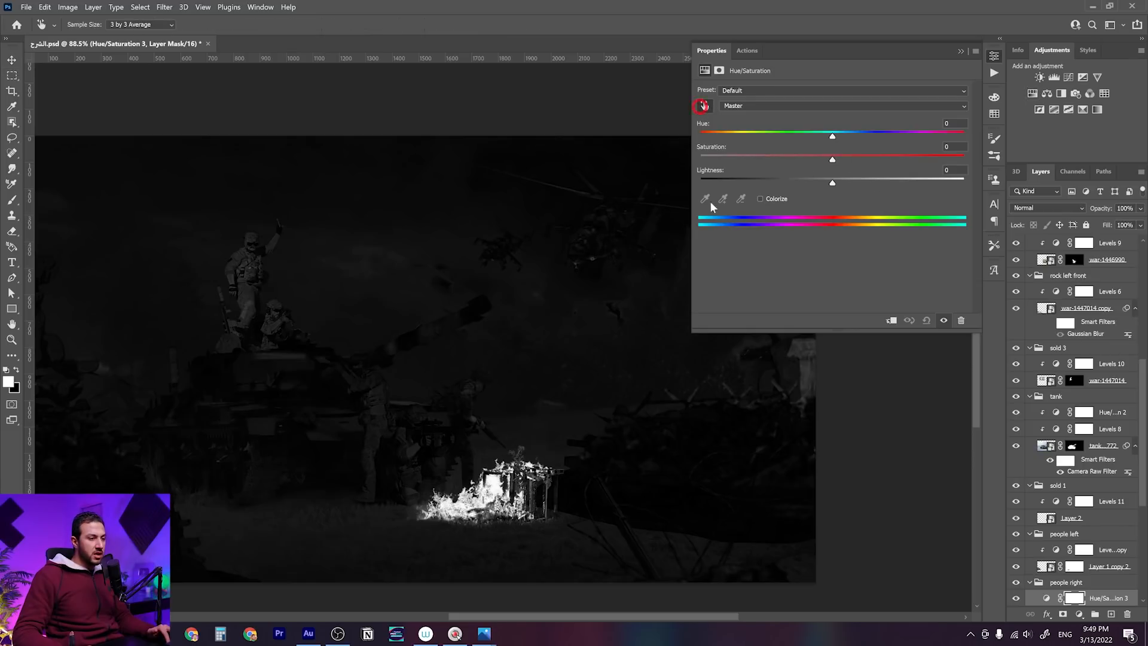
pyautogui.moveTo(660, 458); pyautogui.dragTo(682, 461)
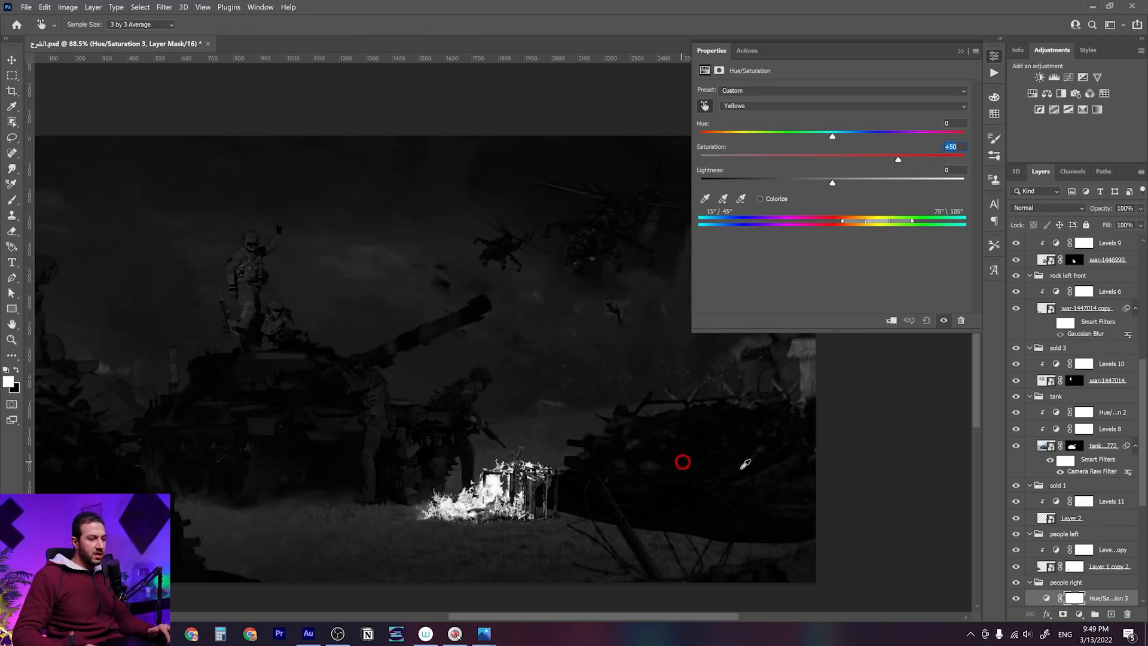
pyautogui.click(891, 322)
# Set the people right adjustment's Yellows saturation to +73 using on-image adjustment on the soldiers
pyautogui.moveTo(659, 461); pyautogui.dragTo(678, 469)
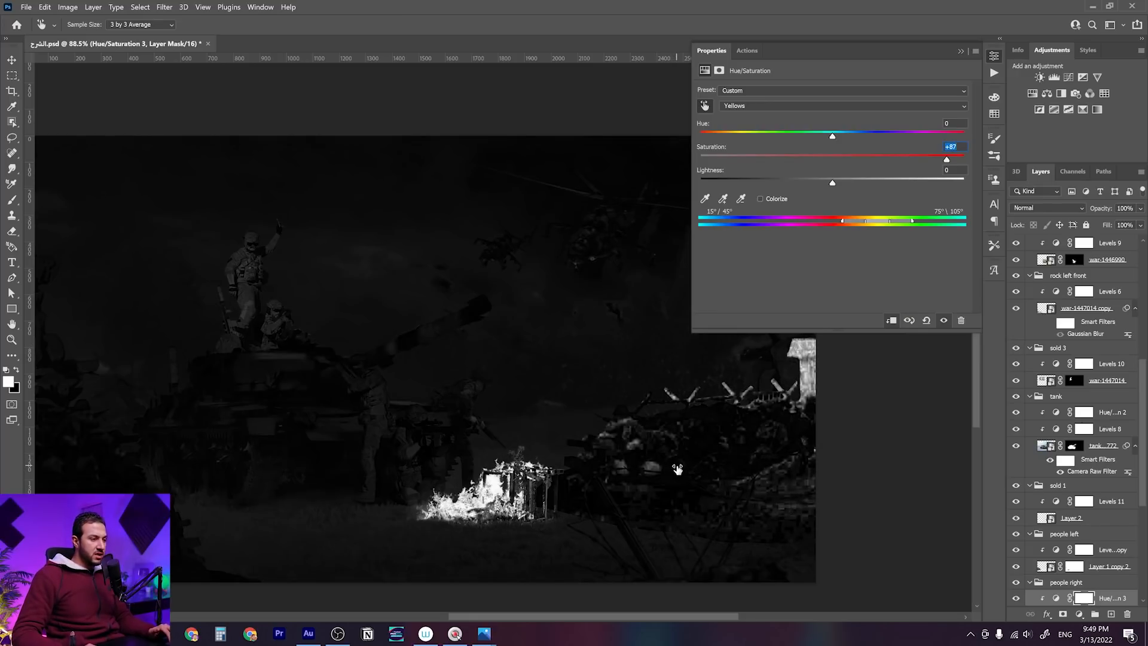
pyautogui.press('space')
pyautogui.moveTo(567, 436); pyautogui.dragTo(543, 451)
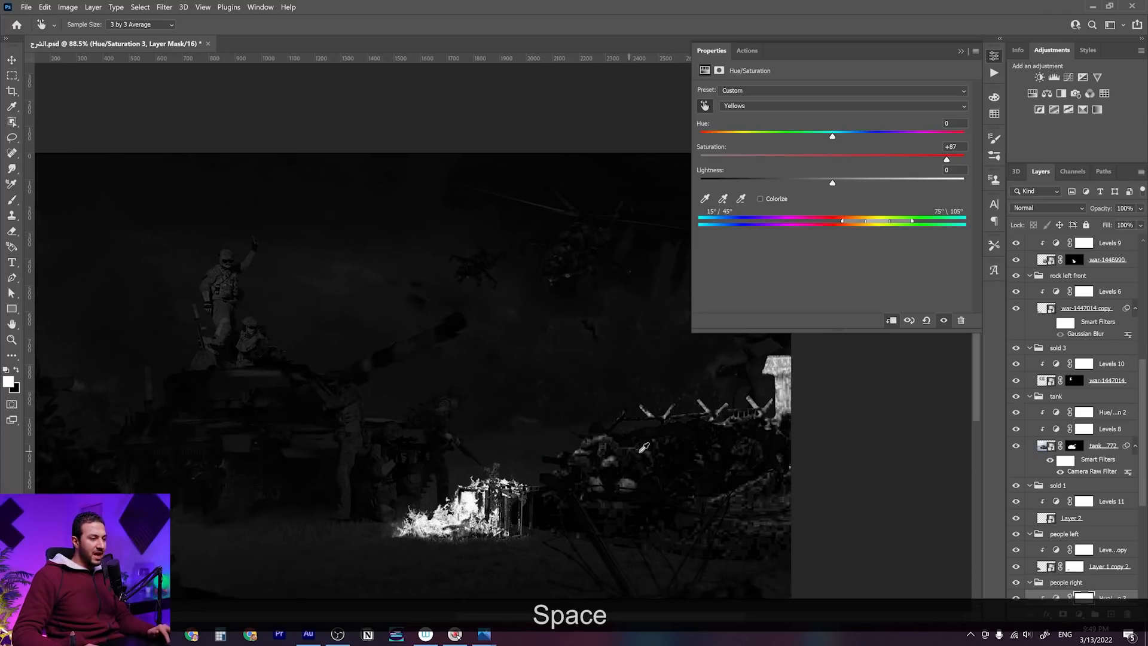
pyautogui.moveTo(629, 486); pyautogui.dragTo(621, 483)
# Duplicate the Hue/Saturation 3 adjustment into the people left group above its Levels copy and clip it to Layer 1 copy 2
pyautogui.press('space')
pyautogui.moveTo(340, 458); pyautogui.dragTo(548, 460)
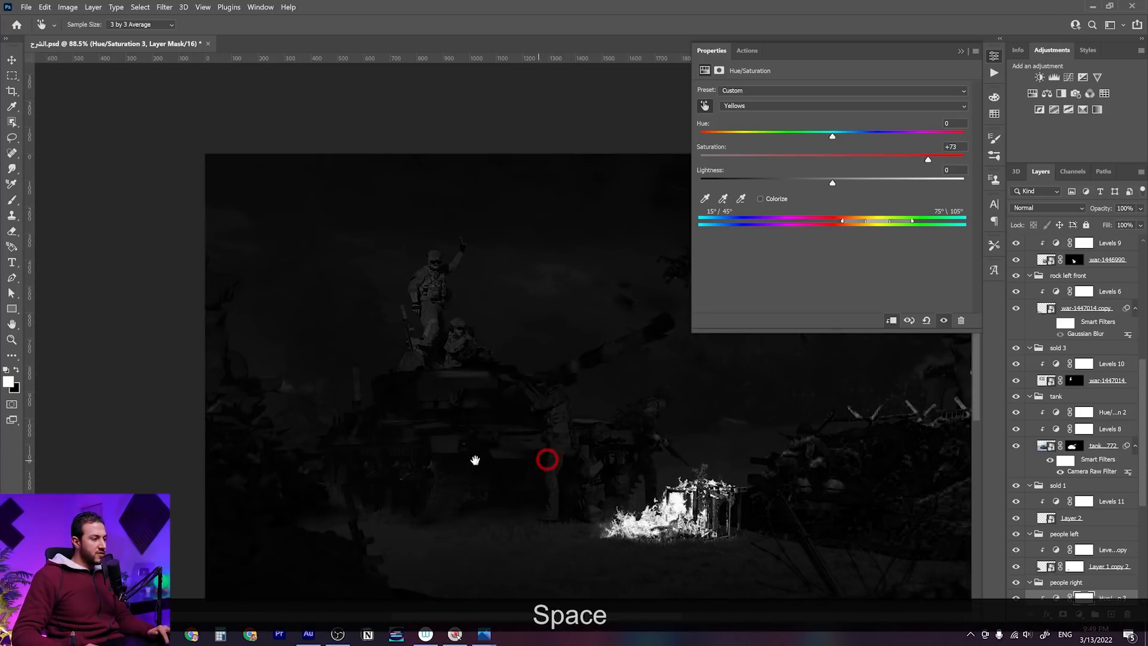
pyautogui.scroll(-3, 1082, 531)
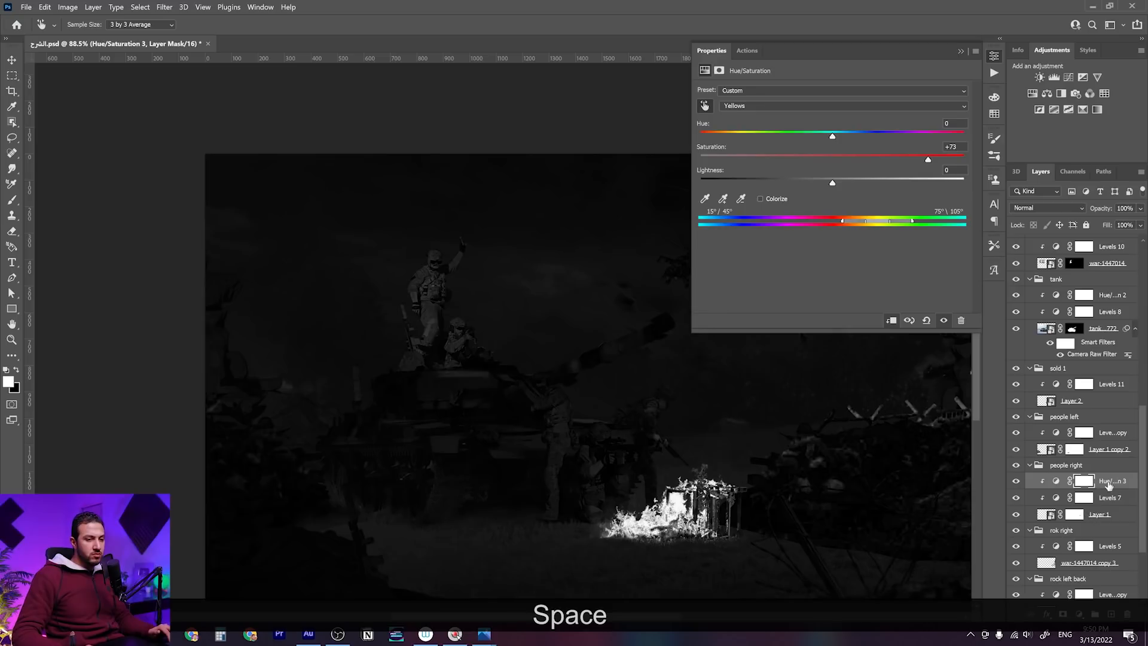
pyautogui.moveTo(1110, 450); pyautogui.dragTo(1102, 432)
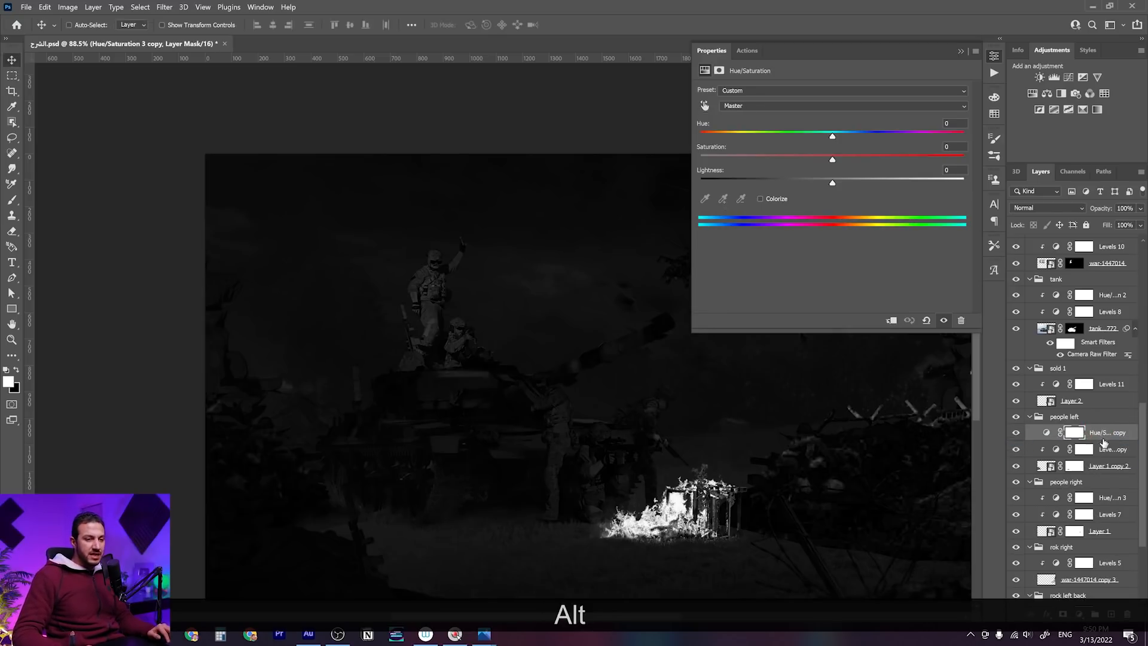
pyautogui.keyDown('alt'); pyautogui.click(1102, 441); pyautogui.keyUp('alt')
# Add a Hue/Saturation adjustment above Levels 6 in the rock left front group
pyautogui.moveTo(356, 497); pyautogui.dragTo(294, 505)
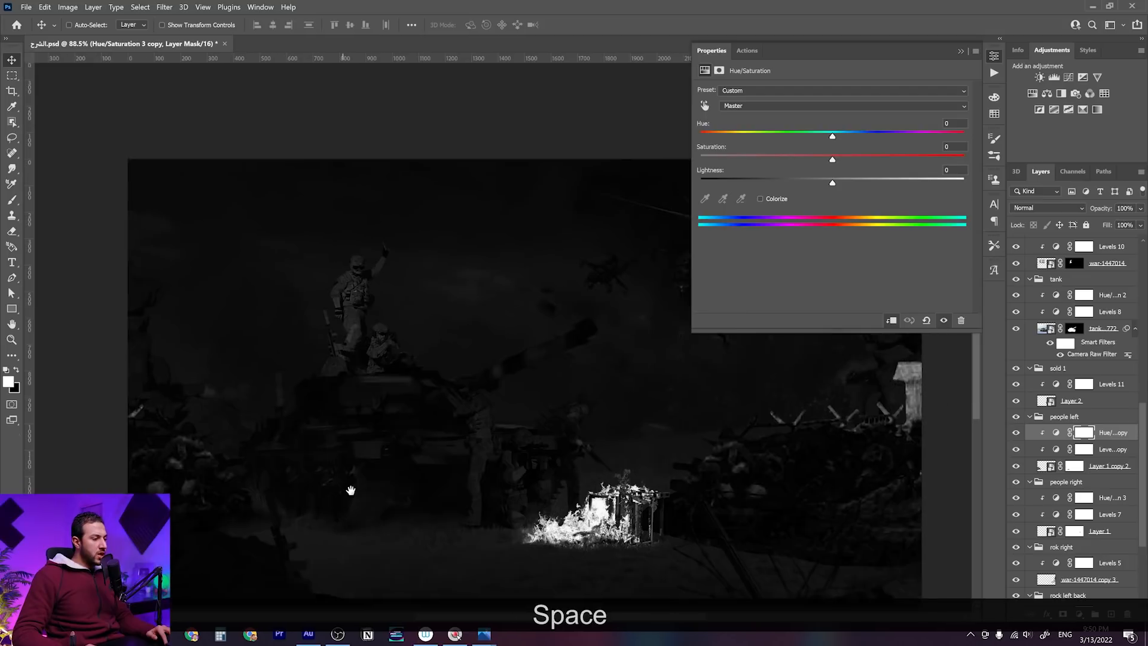
pyautogui.rightClick(251, 524)
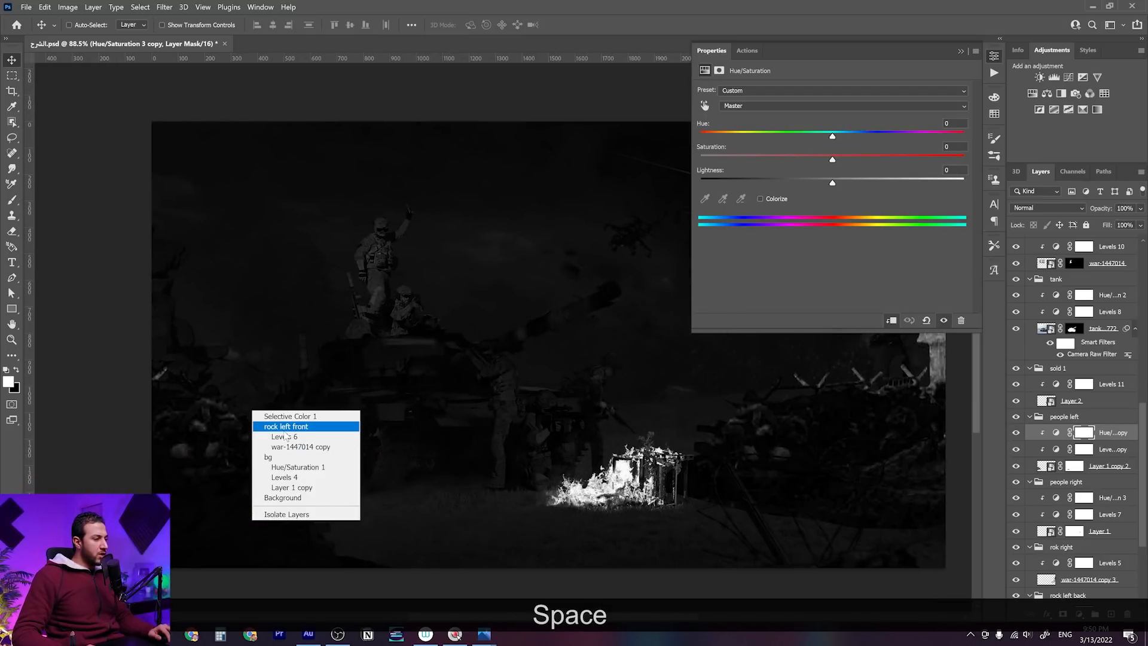
pyautogui.rightClick(236, 531)
pyautogui.rightClick(236, 530)
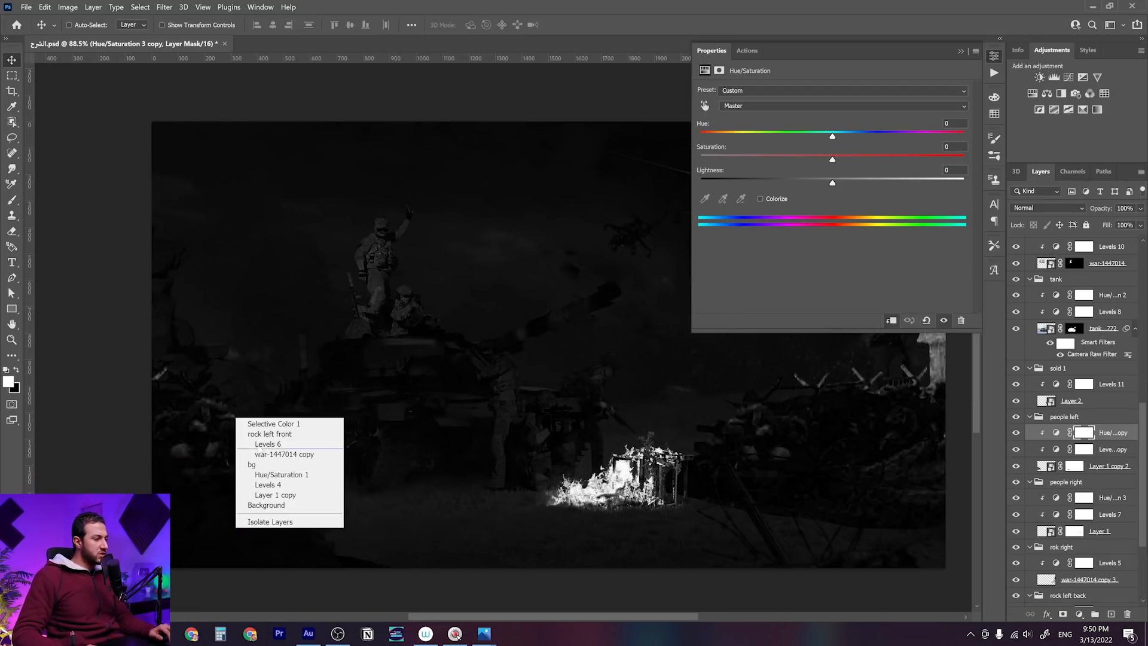
pyautogui.click(272, 444)
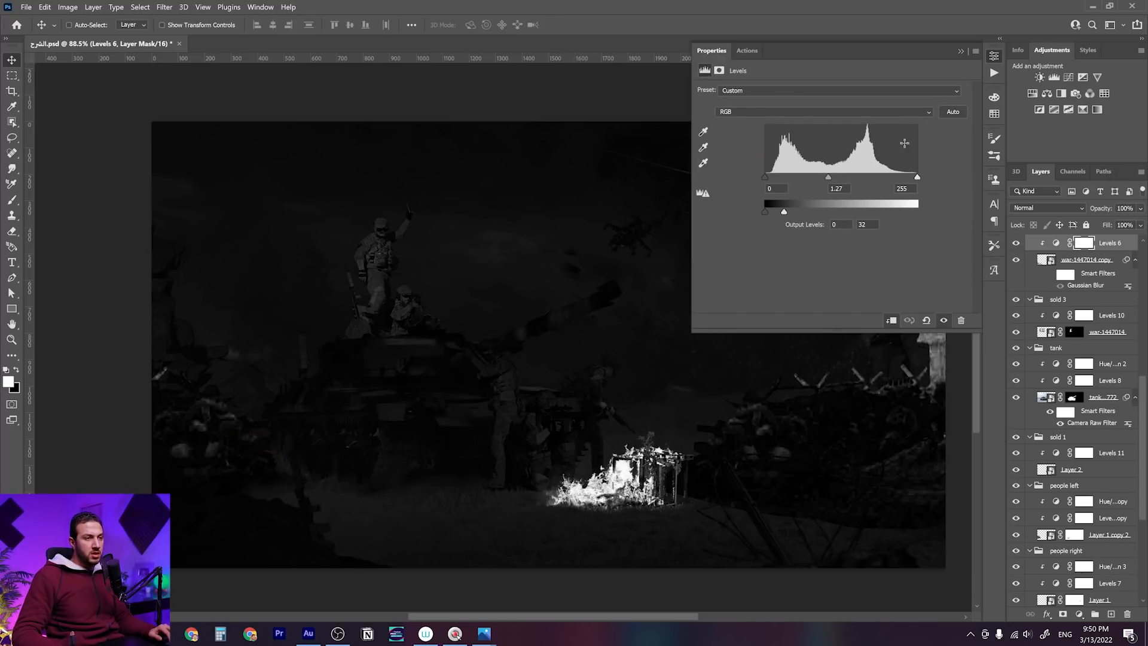
pyautogui.click(1033, 94)
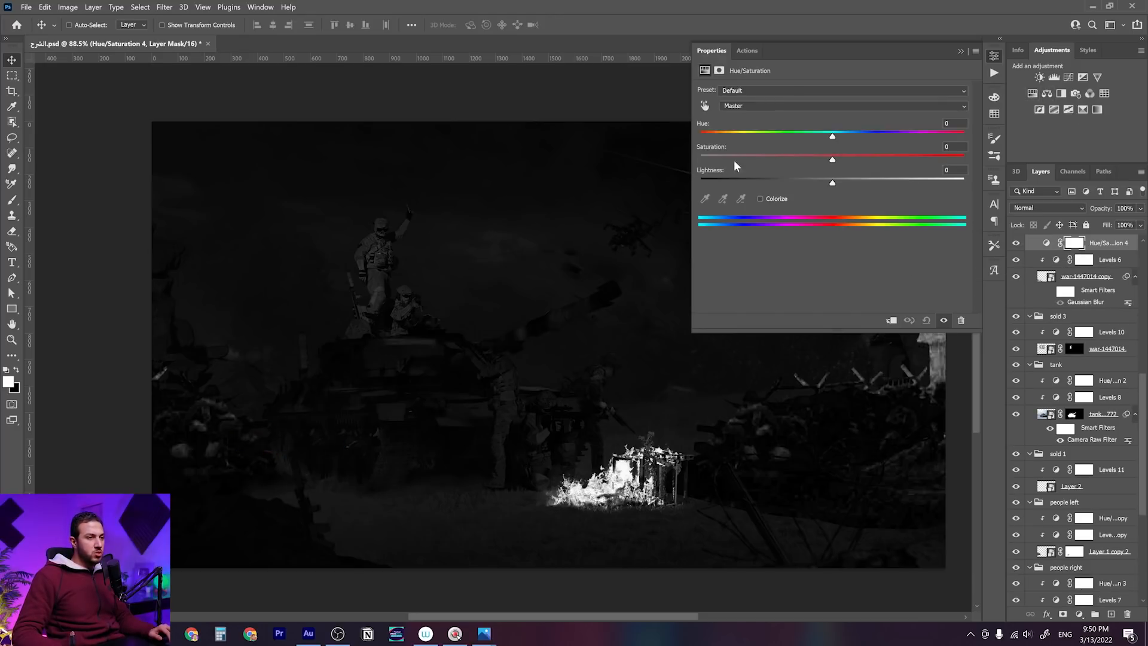
# Raise the front rock adjustment's Yellows saturation to +34 using on-image adjustment, and clip it to the rock layer
pyautogui.click(704, 106)
pyautogui.moveTo(279, 531); pyautogui.dragTo(255, 526)
pyautogui.click(891, 320)
# Add a Hue/Saturation adjustment above Levels 10 in the sold 3 group, clipped to the standing soldier's layer
pyautogui.moveTo(562, 402); pyautogui.dragTo(560, 433)
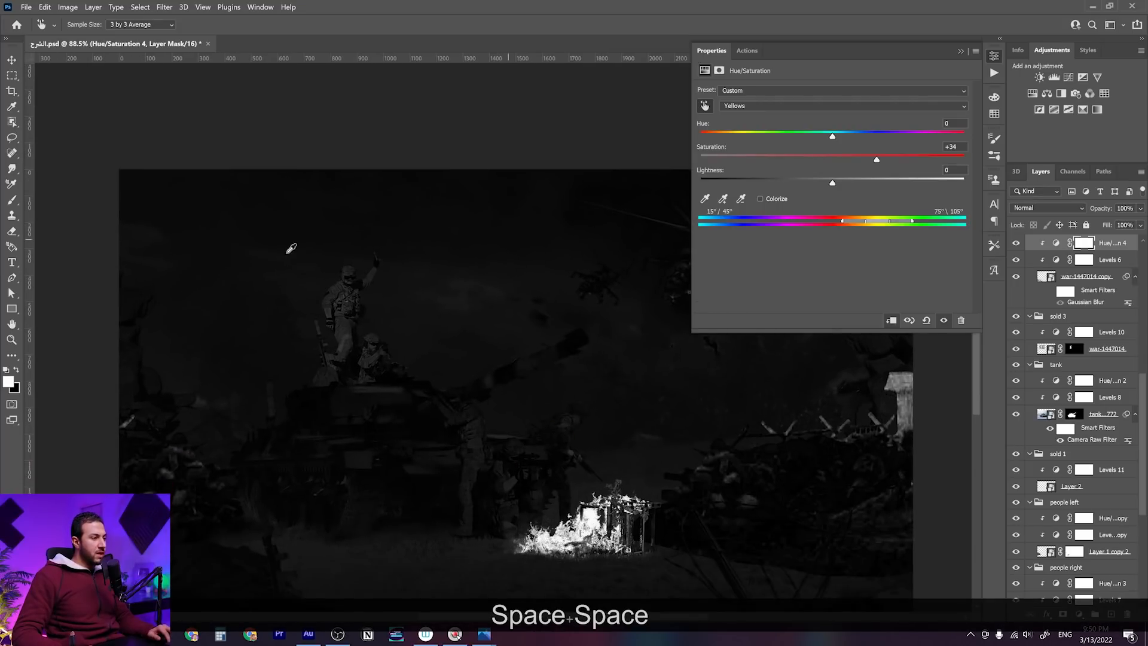
pyautogui.scroll(3, 347, 378)
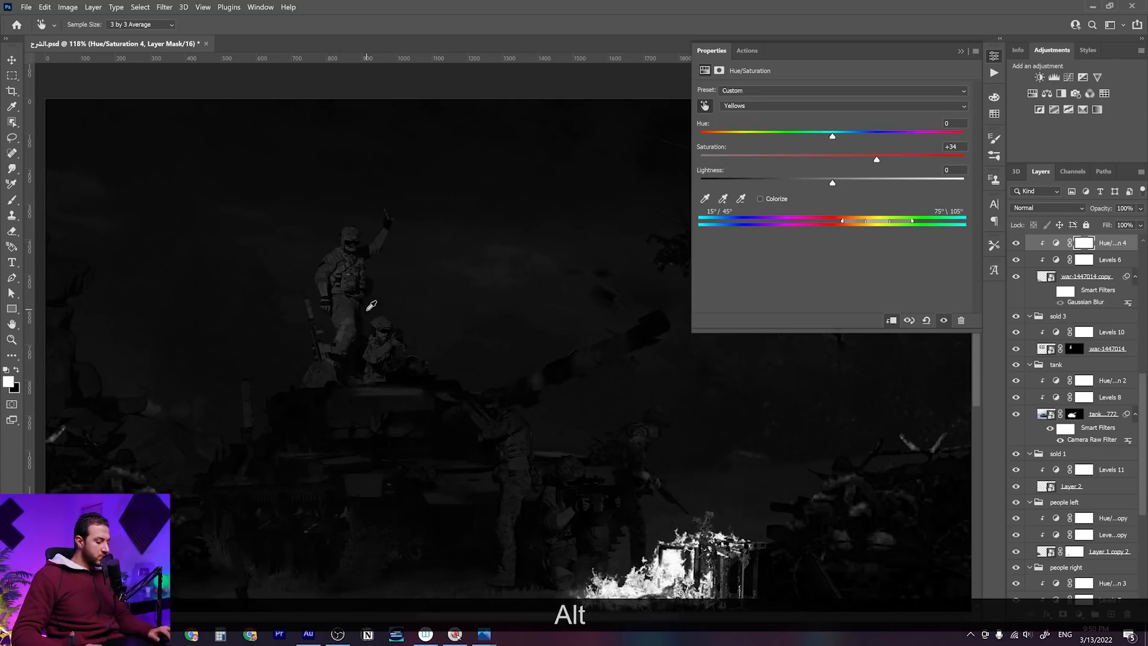
pyautogui.press('v')
pyautogui.rightClick(354, 319)
pyautogui.click(383, 345)
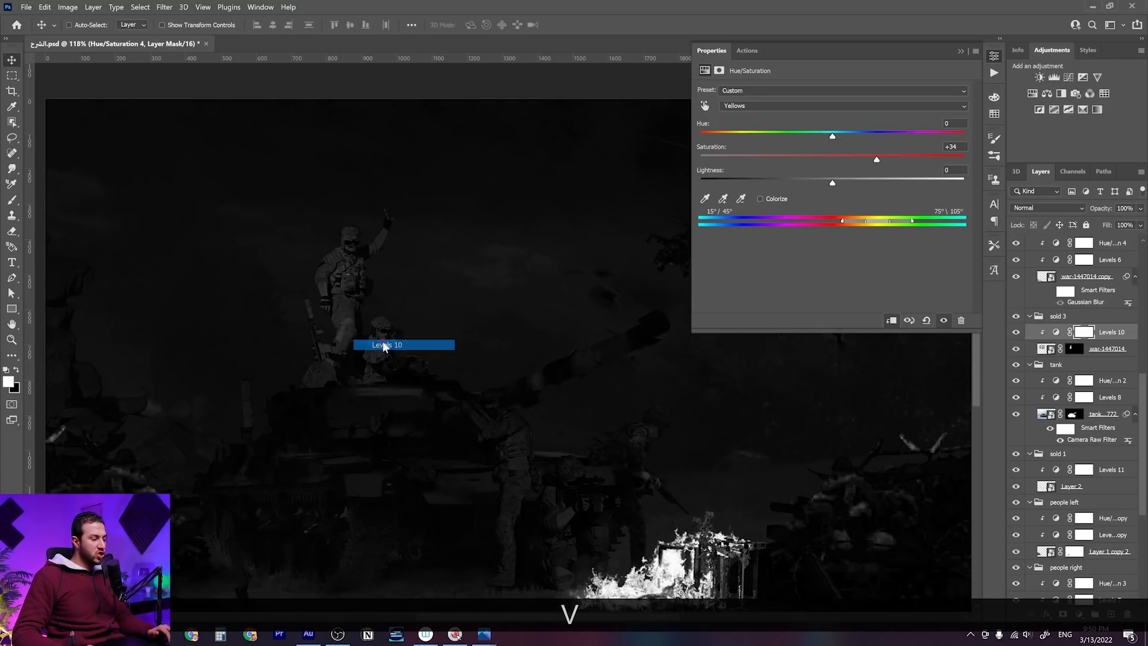
pyautogui.click(1028, 95)
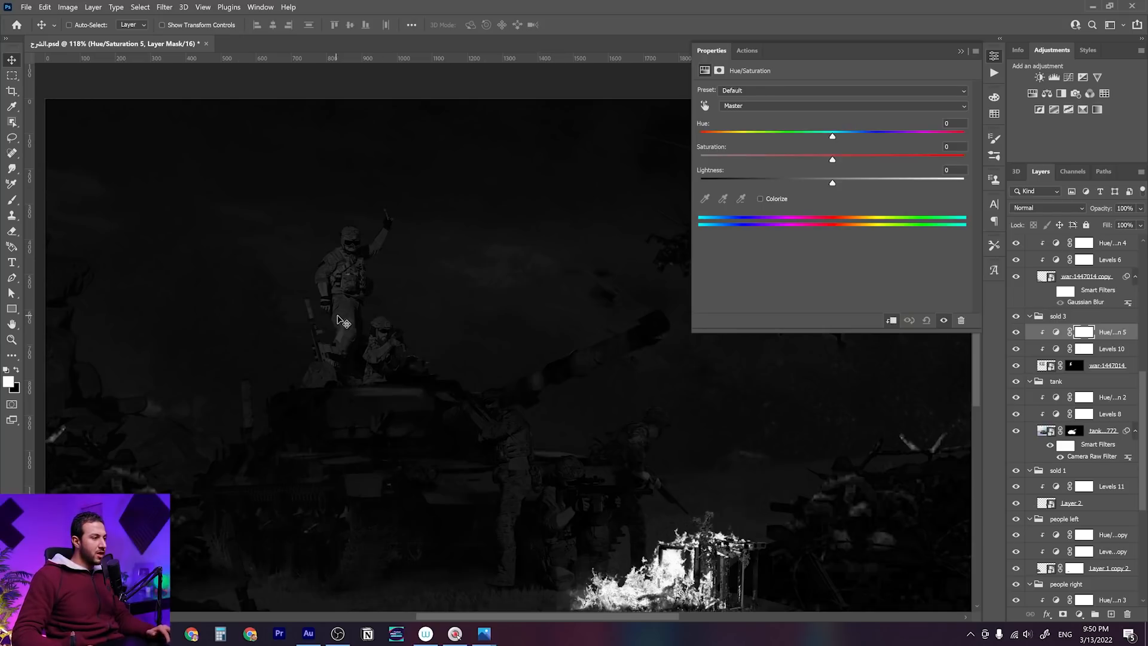
# Lower the sold 3 adjustment's Yellows saturation to -36 using on-image adjustment on the standing soldier
pyautogui.click(705, 106)
pyautogui.moveTo(348, 314); pyautogui.dragTo(321, 318)
pyautogui.keyDown('alt'); pyautogui.scroll(-3, 544, 398); pyautogui.keyUp('alt')
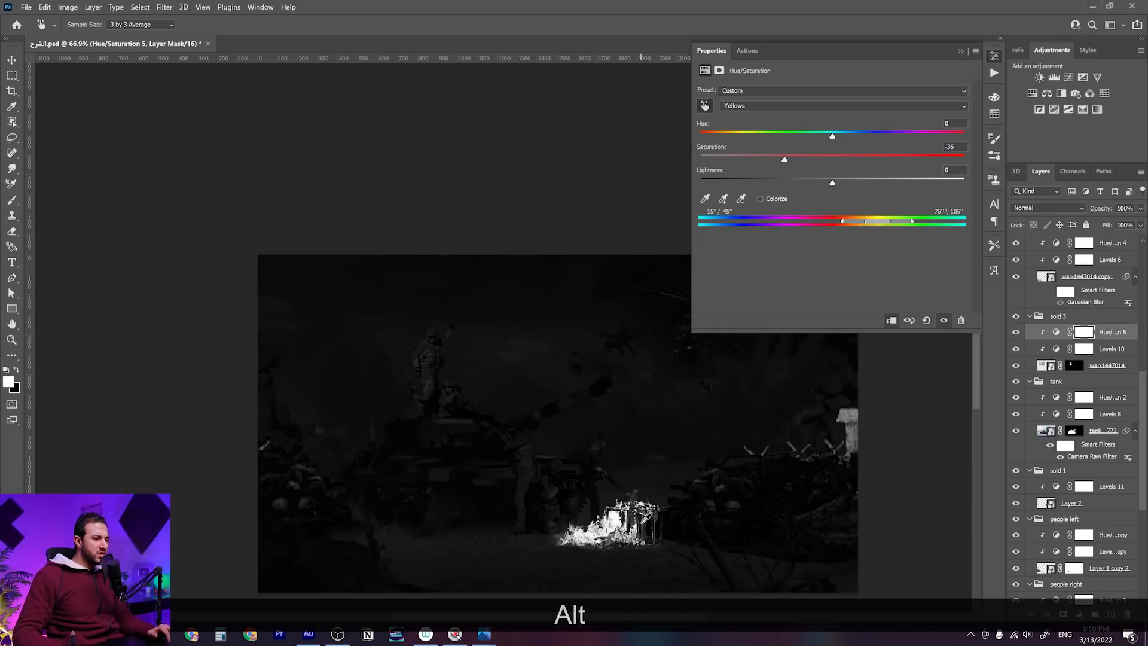
# Add a Hue/Saturation adjustment above the copied flame layer in the fire group
pyautogui.keyDown('alt'); pyautogui.scroll(4, 645, 518); pyautogui.keyUp('alt')
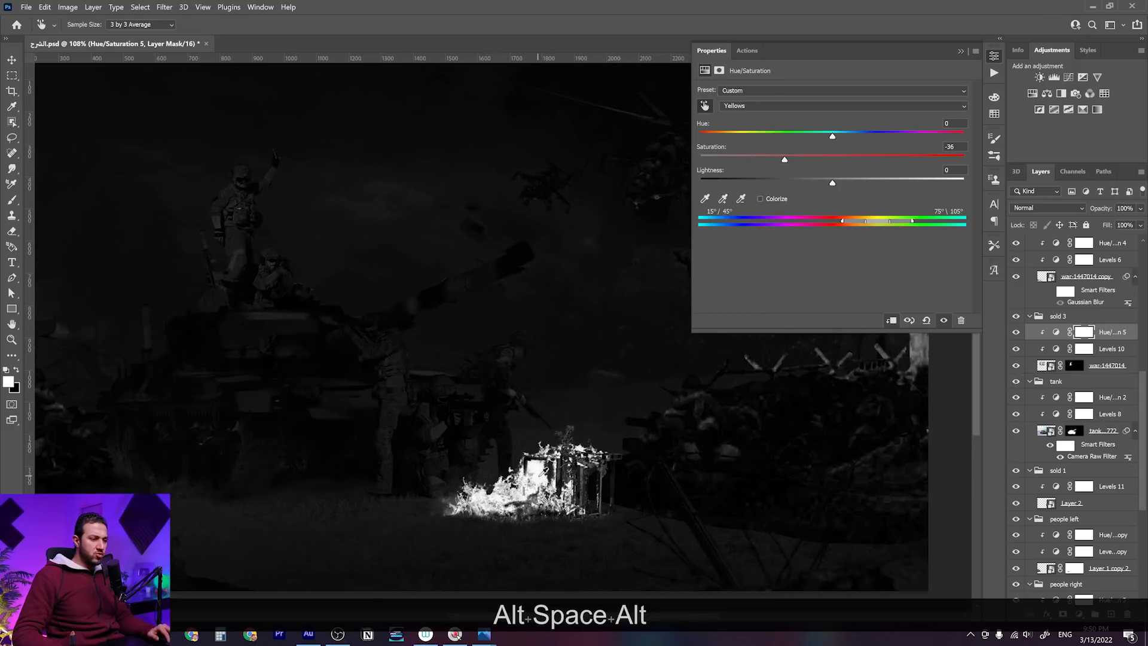
pyautogui.press('v')
pyautogui.rightClick(542, 478)
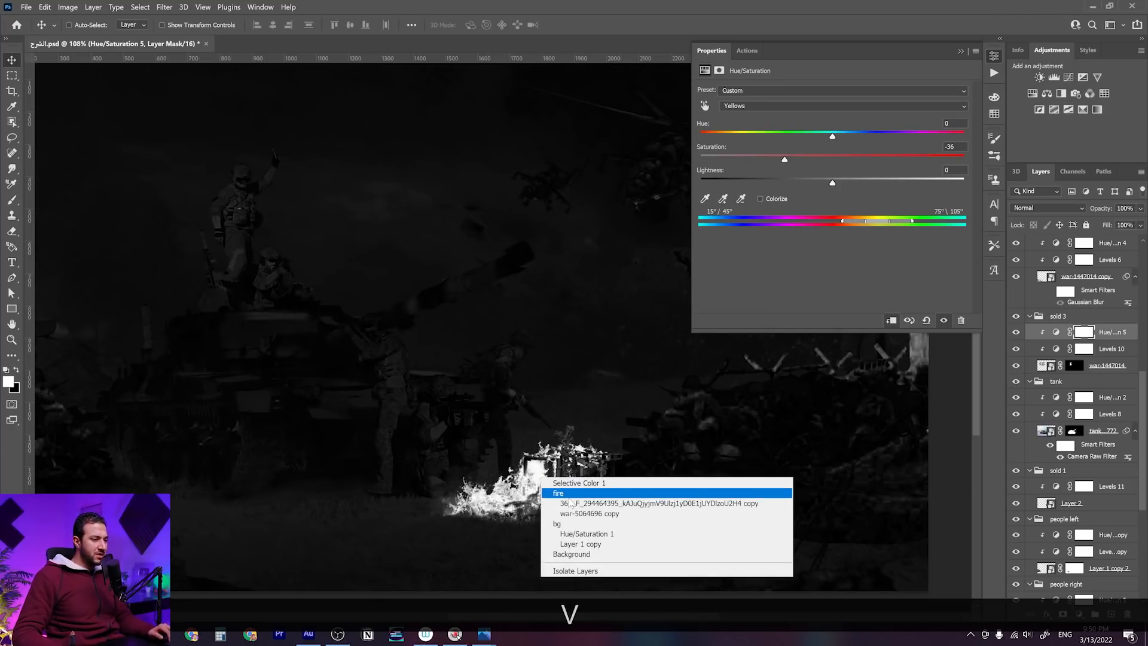
pyautogui.click(570, 503)
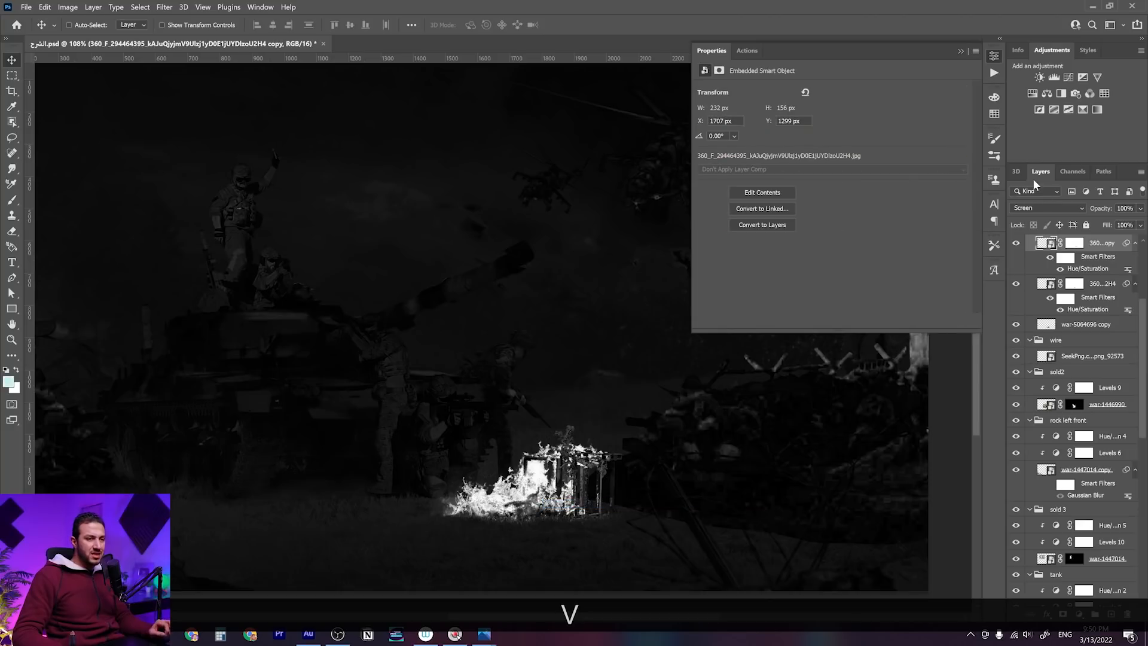
pyautogui.click(1032, 93)
# Lower the fire adjustment's Yellows saturation to -26 using on-image adjustment on the flames, and clip it to the copied flame layer
pyautogui.click(705, 105)
pyautogui.moveTo(539, 483); pyautogui.dragTo(515, 482)
pyautogui.click(891, 321)
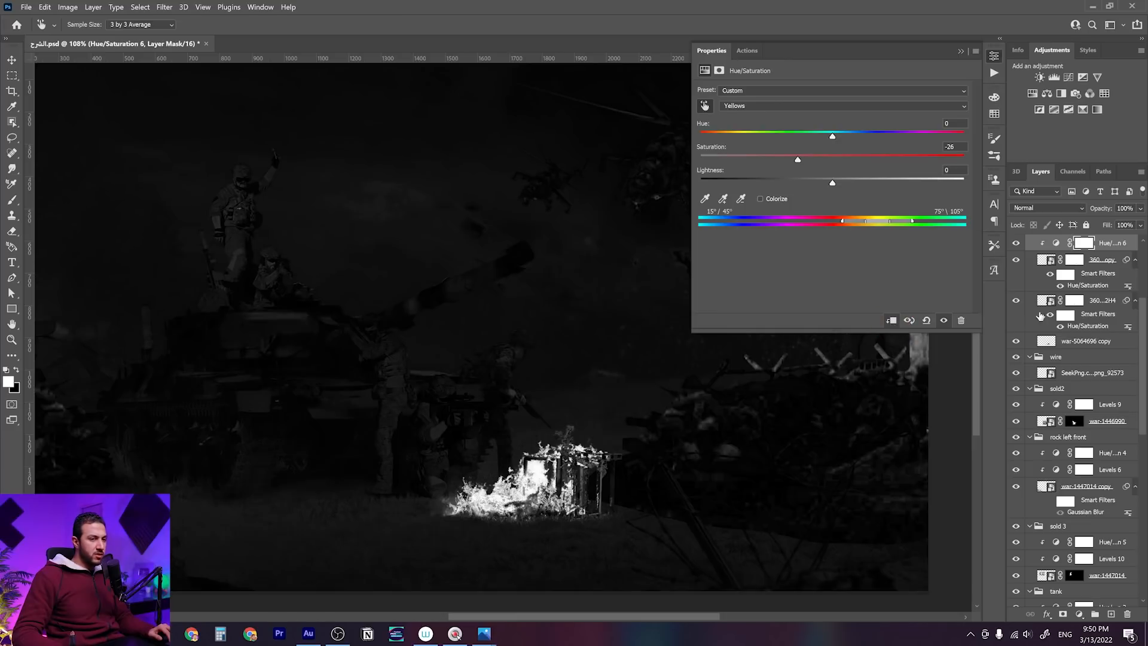
# Clip the fire group's Hue/Saturation adjustment to war-5064696 copy instead, and lower its Reds saturation to -37 on the flames
pyautogui.moveTo(1109, 243); pyautogui.dragTo(1104, 323)
pyautogui.press('alt')
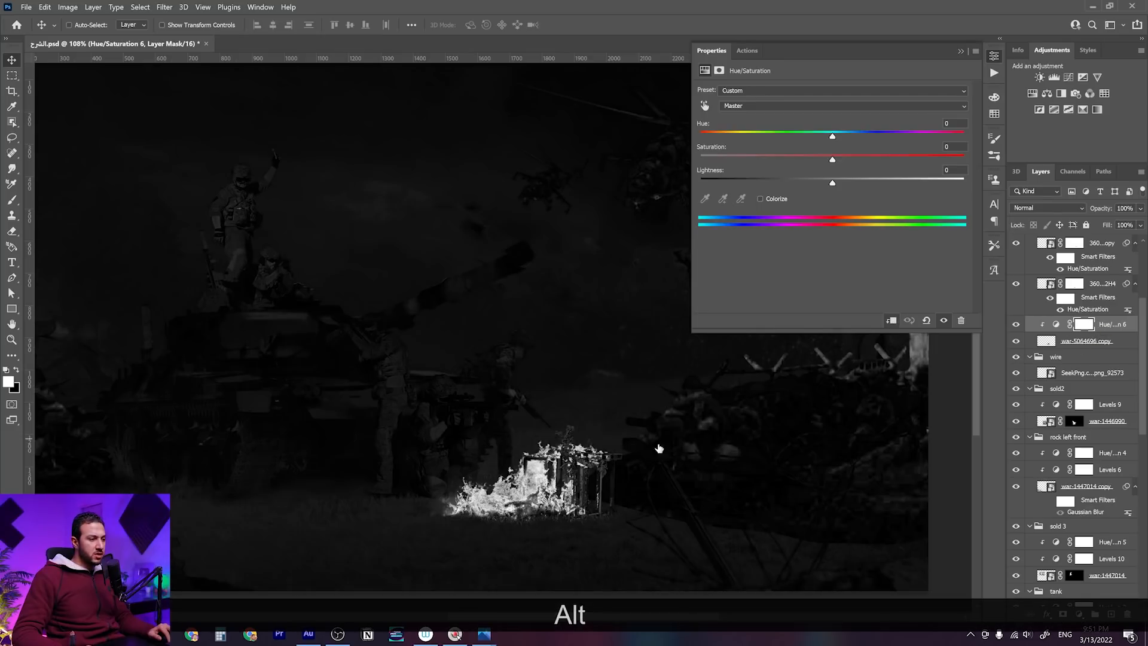
pyautogui.click(705, 107)
pyautogui.click(542, 478)
pyautogui.moveTo(534, 478); pyautogui.dragTo(519, 481)
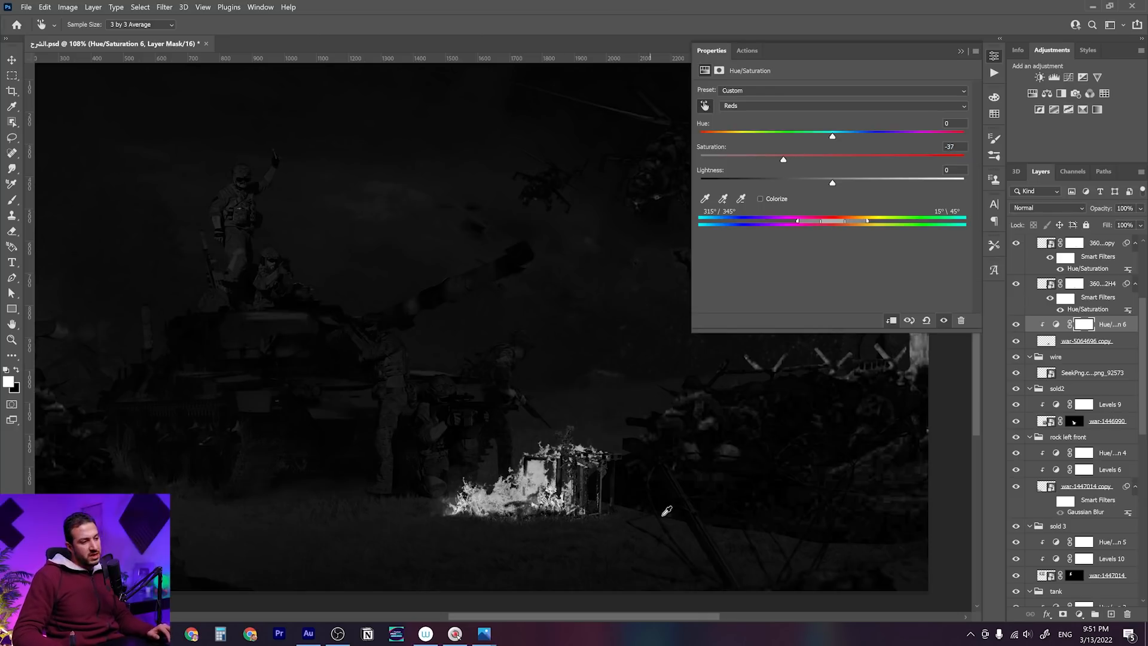
# Collapse the Hue/Saturation settings and examine the whole composite in full colour
pyautogui.scroll(-3, 667, 511)
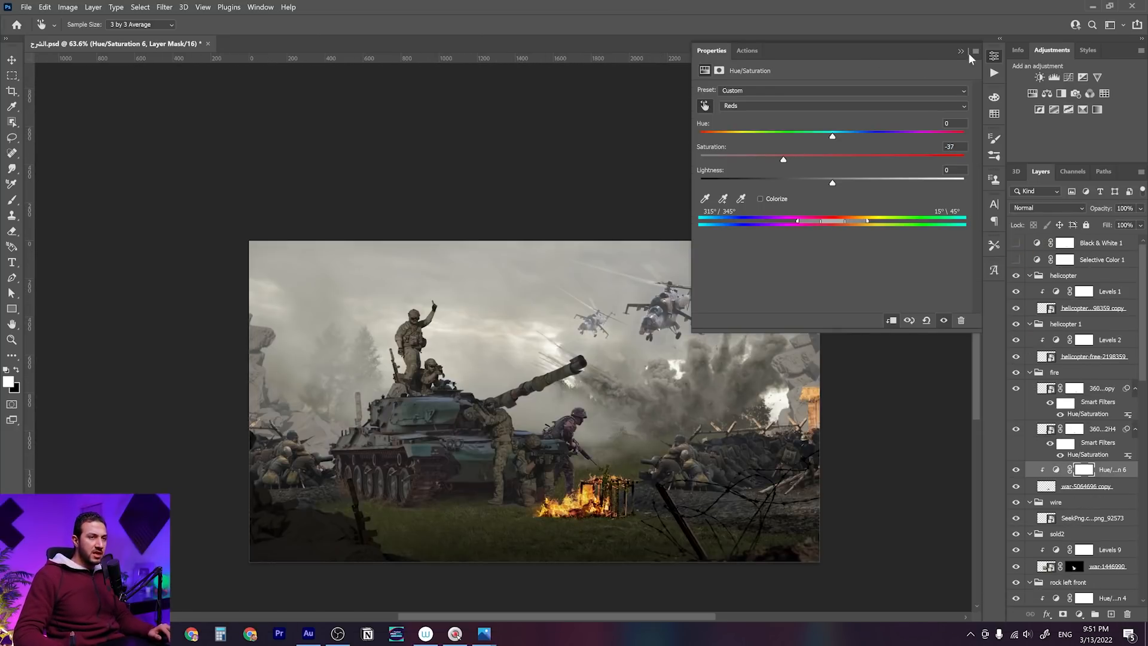
pyautogui.click(961, 52)
pyautogui.scroll(-2, 669, 421)
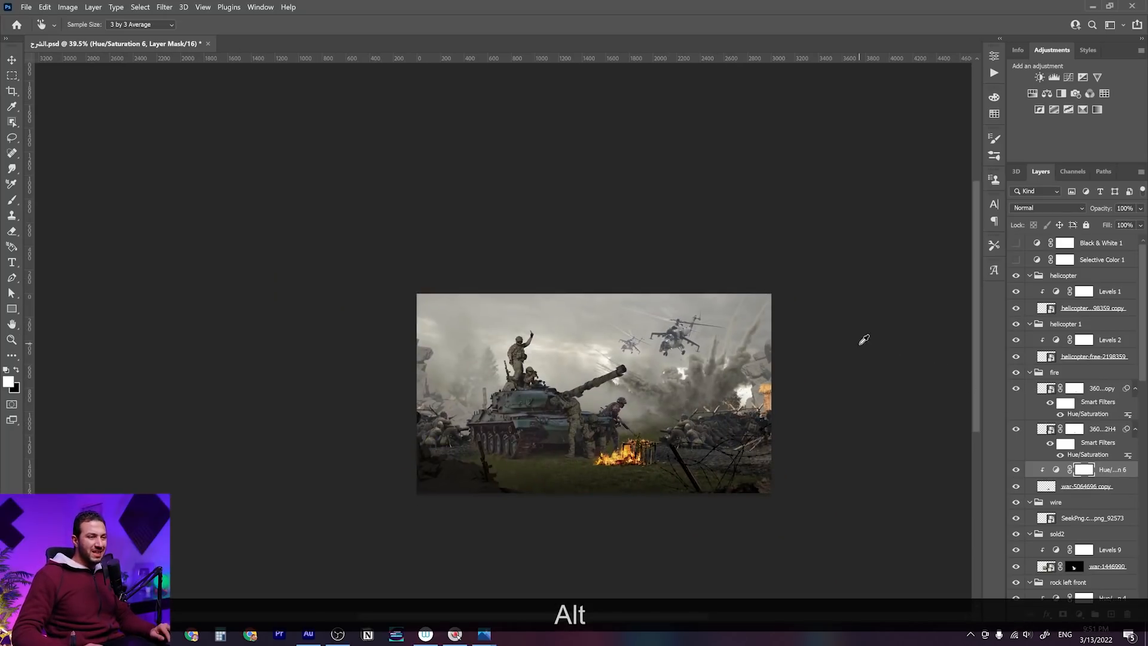
pyautogui.scroll(2, 635, 393)
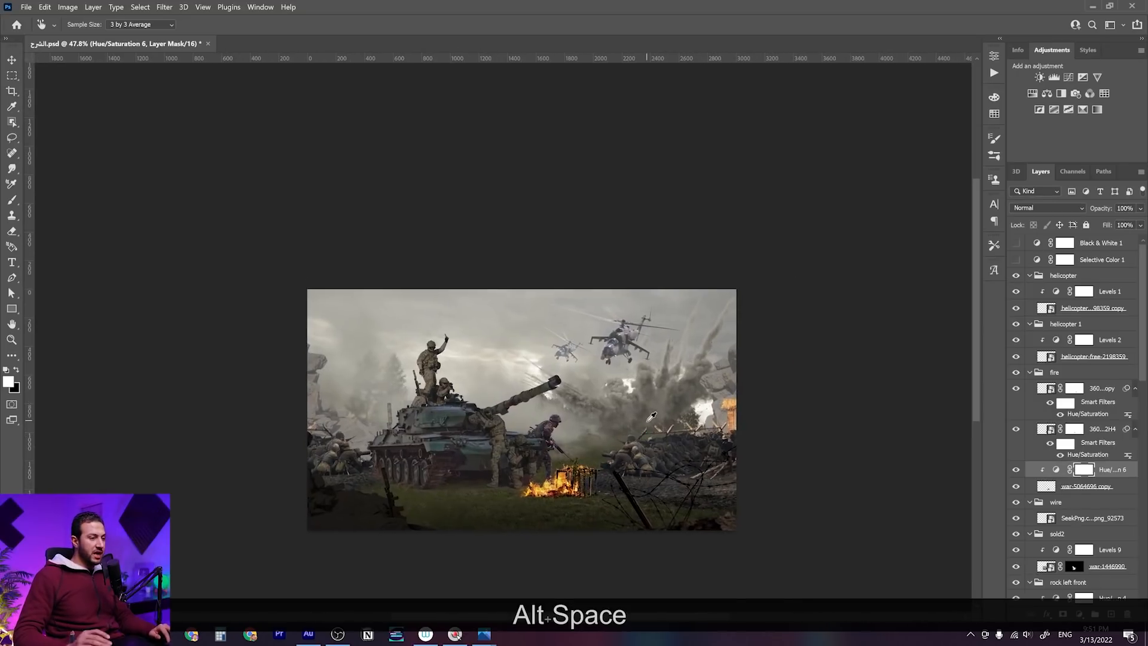
pyautogui.scroll(3, 651, 416)
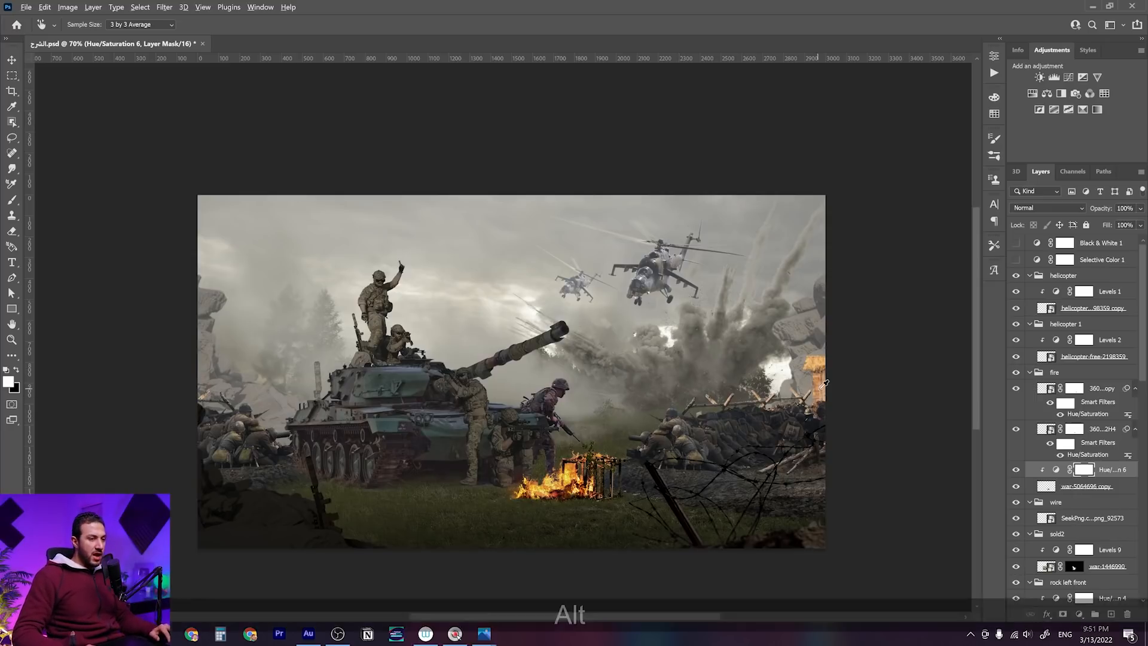
# Paint black with a soft brush on the people right group's Hue/Saturation 3 mask over the straw hut at the image's edge
pyautogui.keyDown('alt'); pyautogui.scroll(5, 798, 390); pyautogui.keyUp('alt')
pyautogui.press('v')
pyautogui.rightClick(825, 342)
pyautogui.click(861, 359)
pyautogui.scroll(-2, 1100, 556)
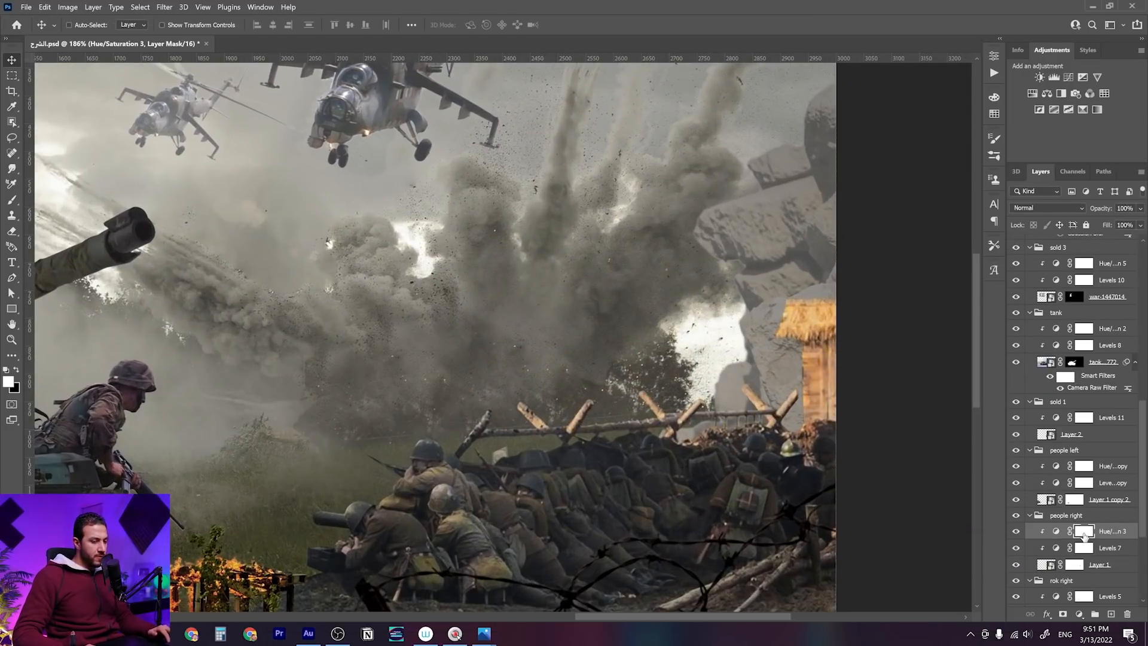
pyautogui.press('b')
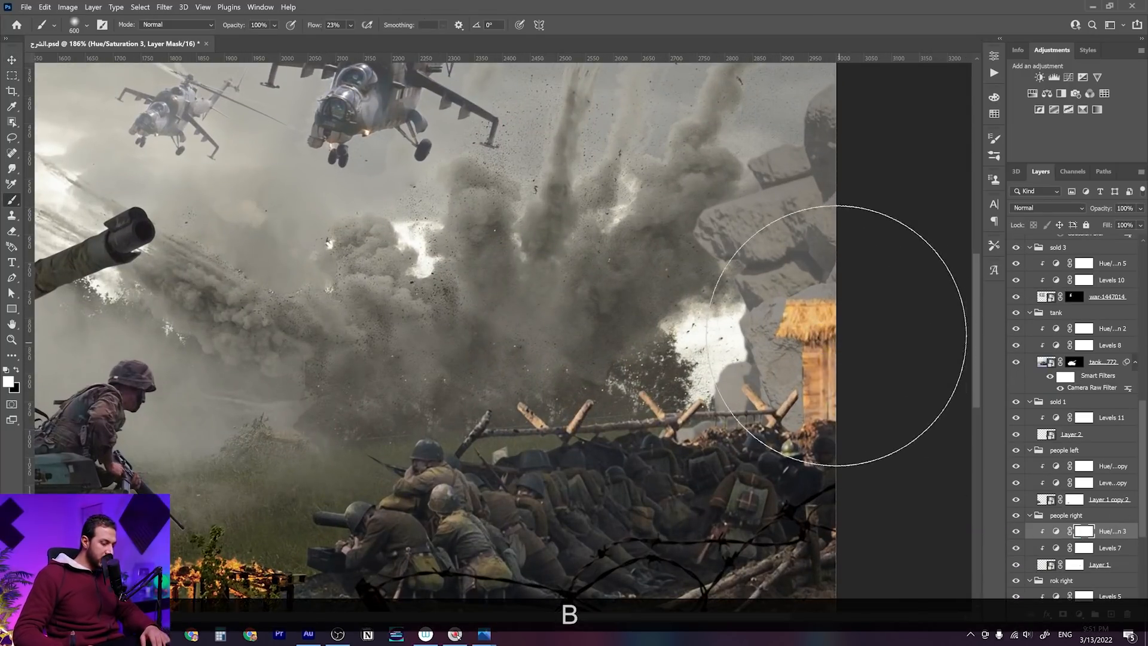
pyautogui.press('c')
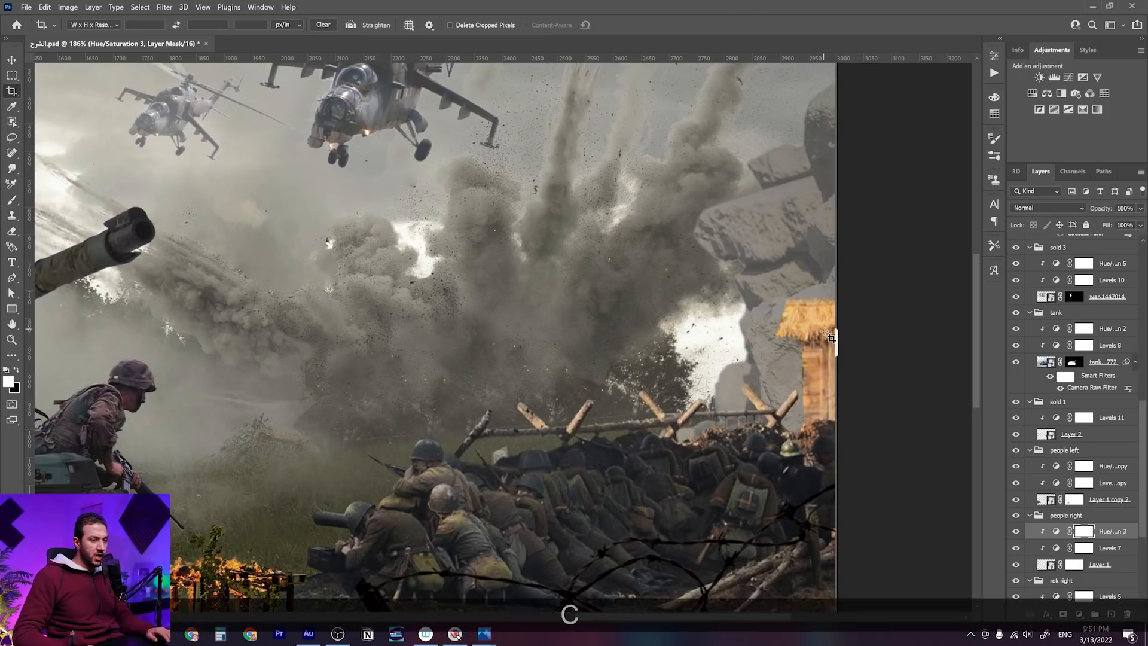
pyautogui.press('b')
pyautogui.press('x')
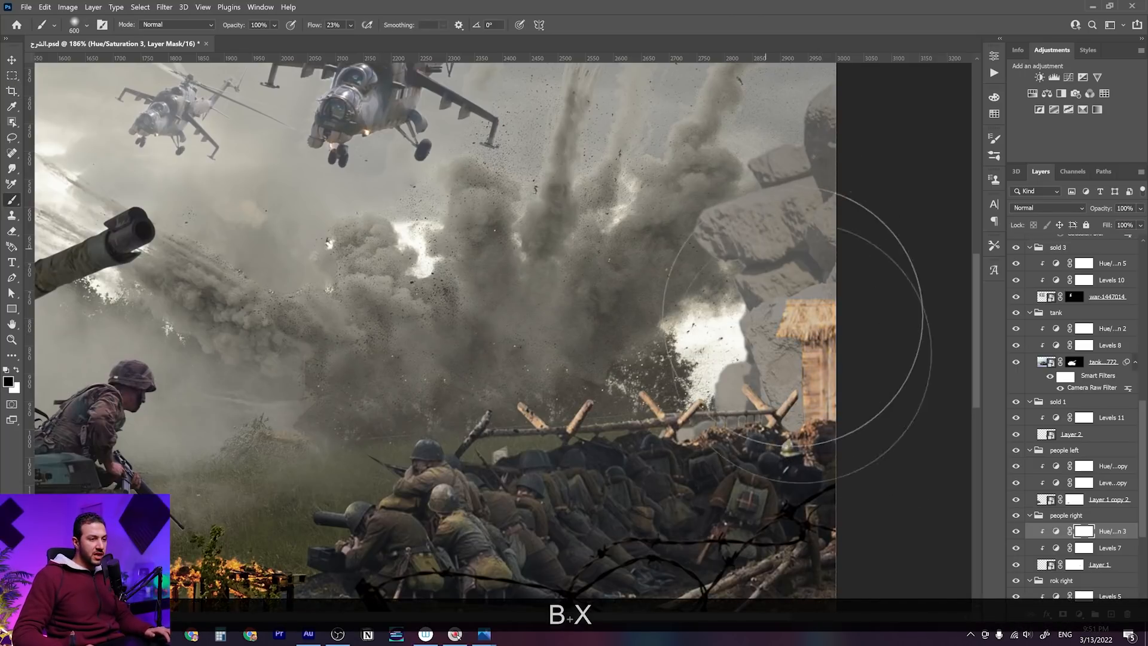
pyautogui.scroll(-5, 792, 286)
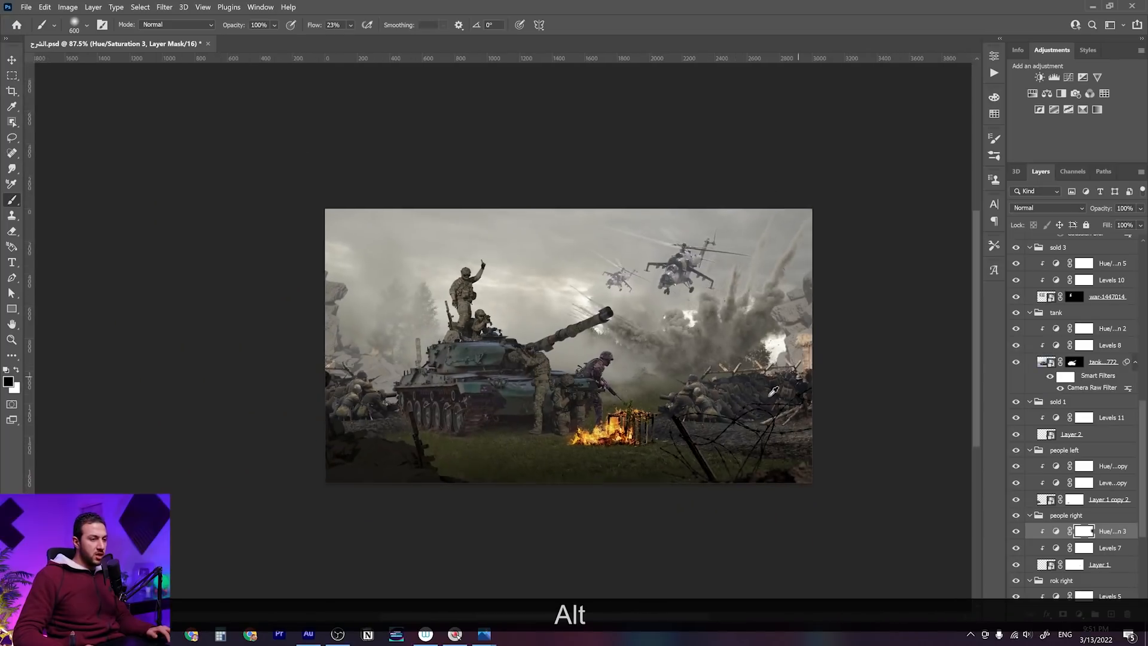
# Switch to the Photos app and enlarge the reference picture 1.jpg to fill the screen
pyautogui.moveTo(576, 408); pyautogui.dragTo(598, 399)
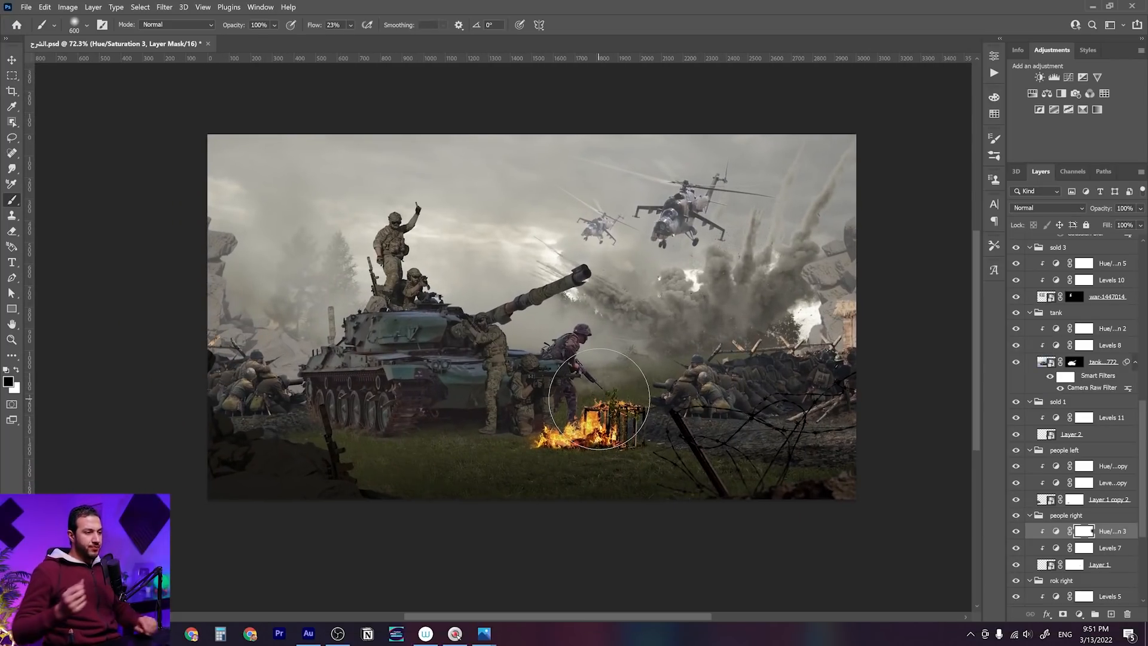
pyautogui.scroll(3, 486, 411)
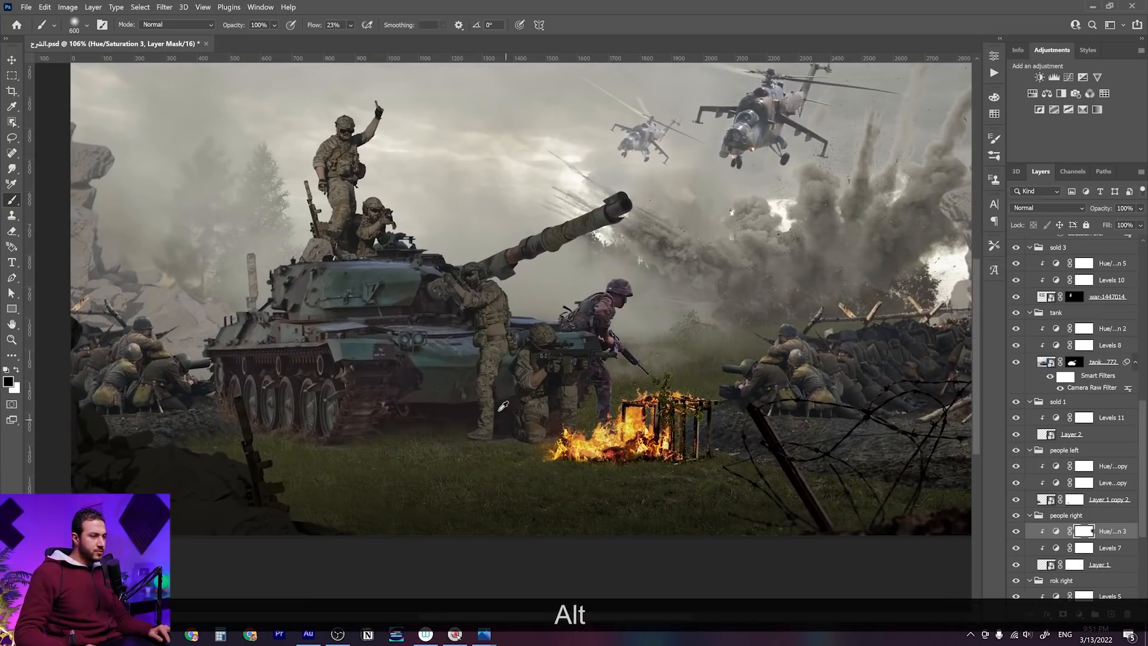
pyautogui.moveTo(470, 375); pyautogui.dragTo(489, 388)
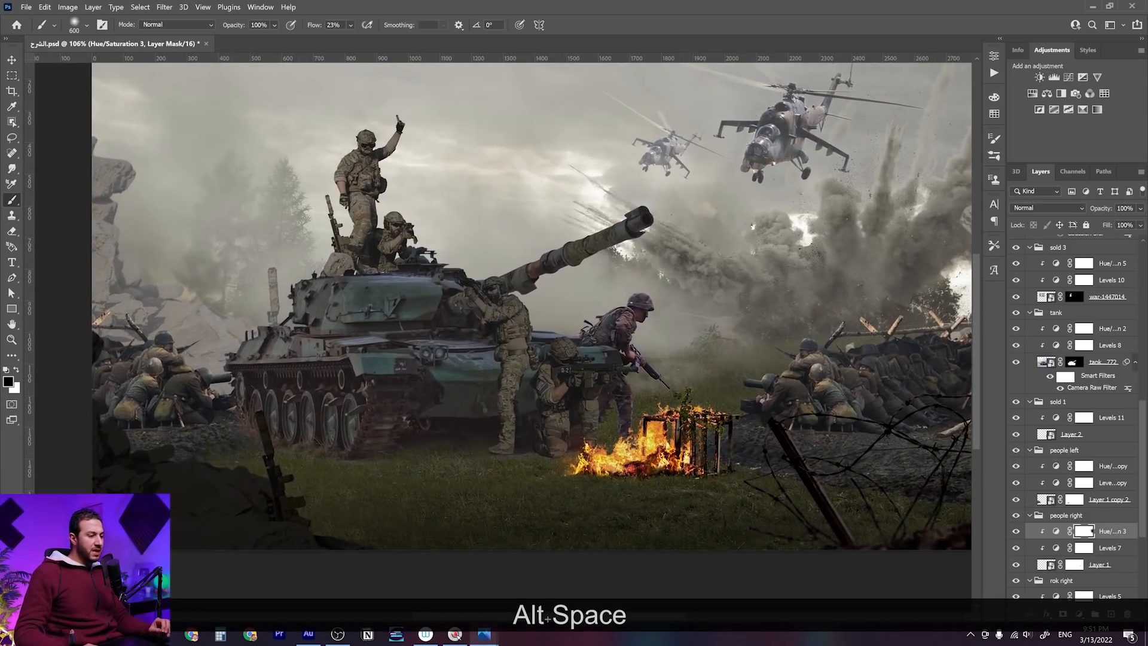
pyautogui.moveTo(486, 635)
pyautogui.click(422, 565)
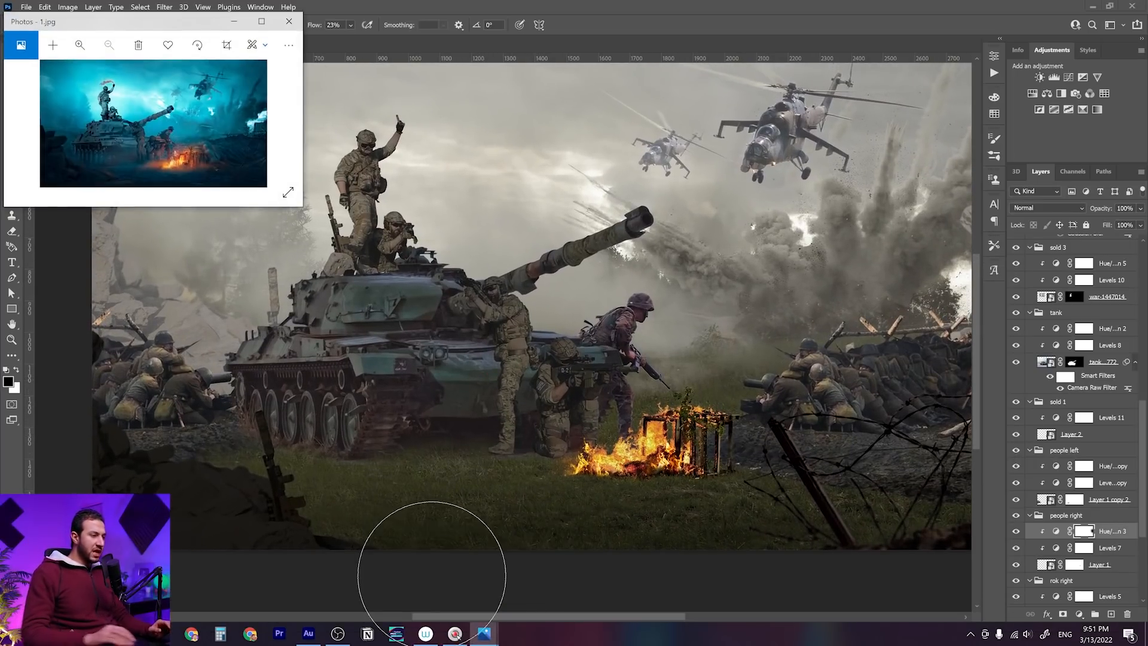
pyautogui.click(261, 21)
# Compare the colour-graded reference versions up to 4.jpg, alternating between the muted blue 3.jpg and the teal 4.jpg
pyautogui.press('Right')
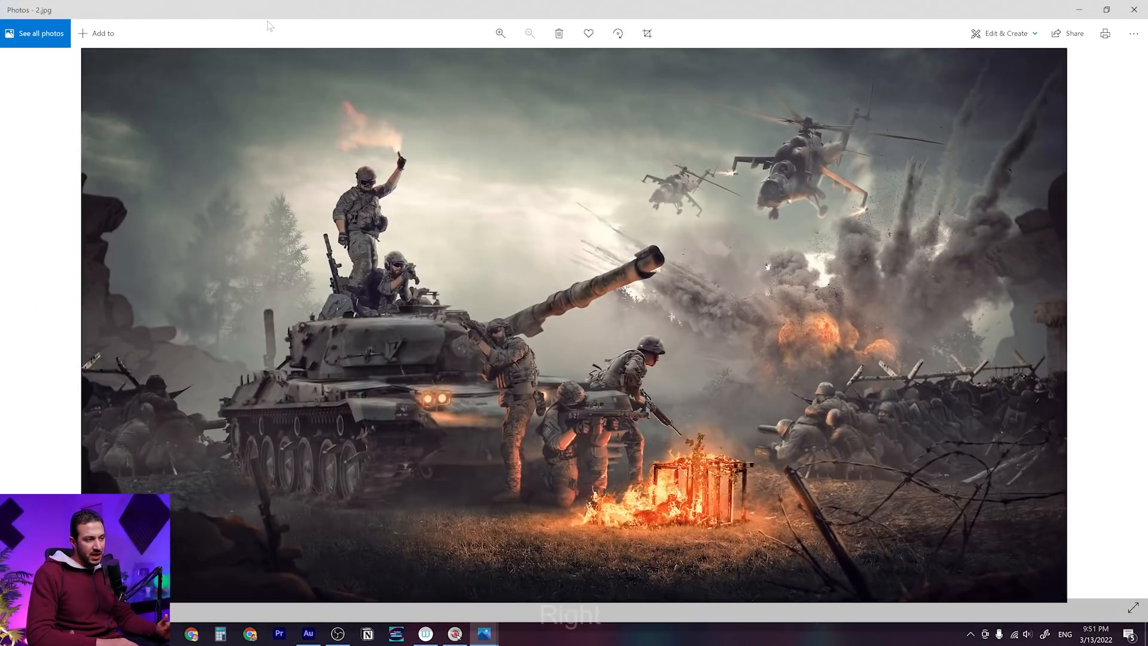
pyautogui.press('Left')
pyautogui.press('Right')
pyautogui.press('Right')
pyautogui.press('Right')
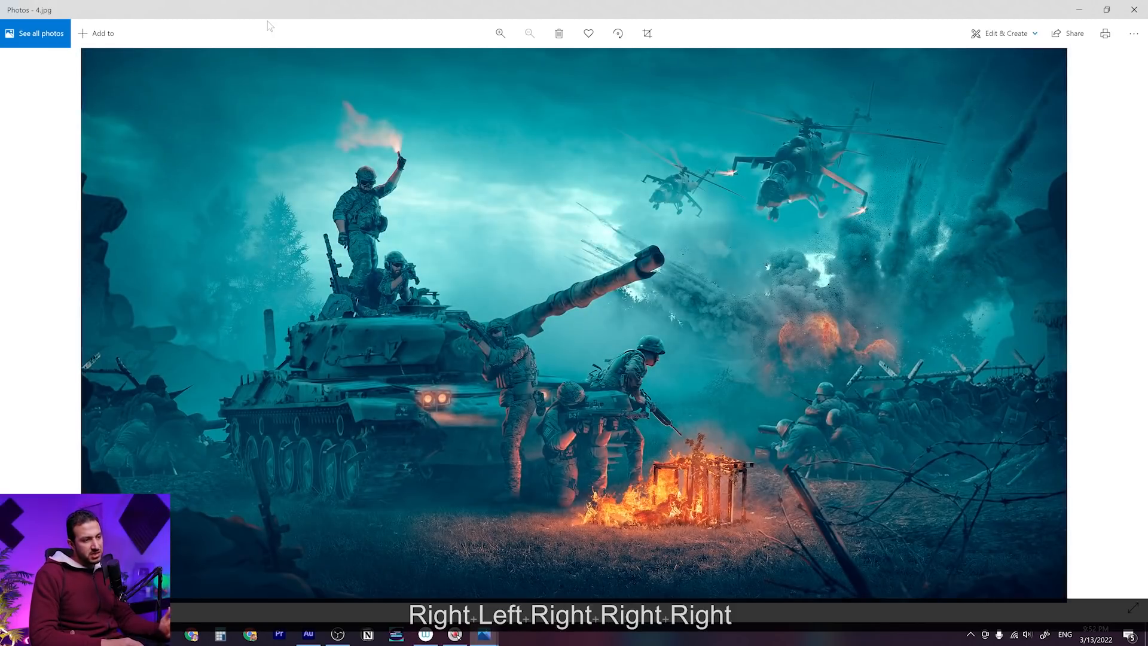
pyautogui.press('Left')
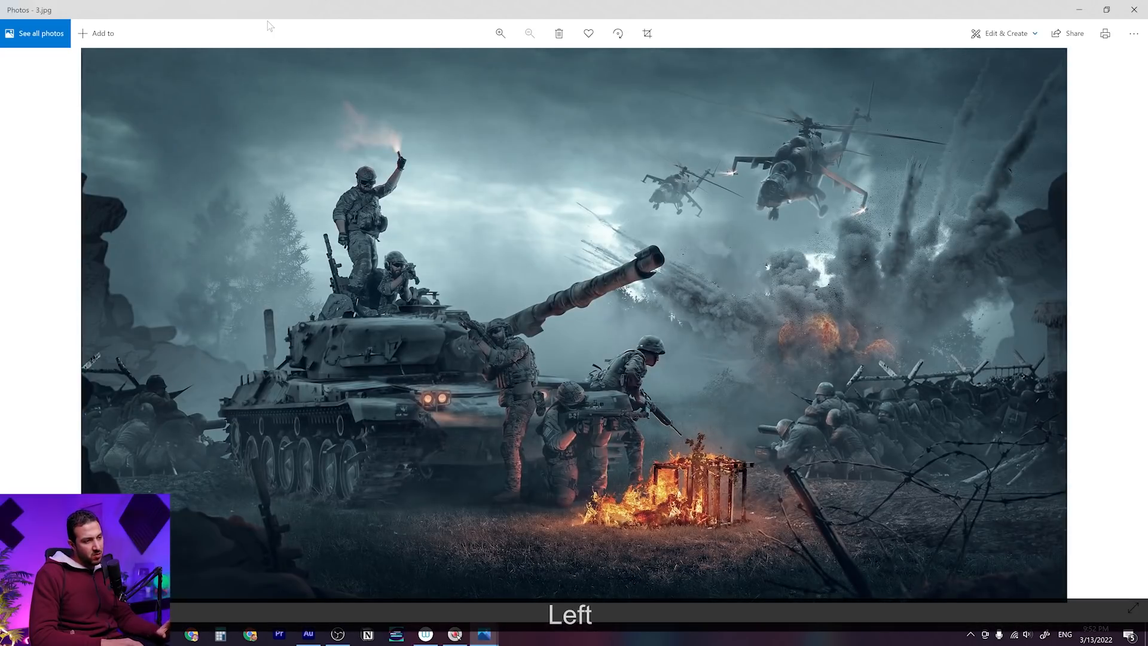
pyautogui.press('Right')
pyautogui.press('Left')
pyautogui.press('Right')
pyautogui.press('Left')
pyautogui.press('Right')
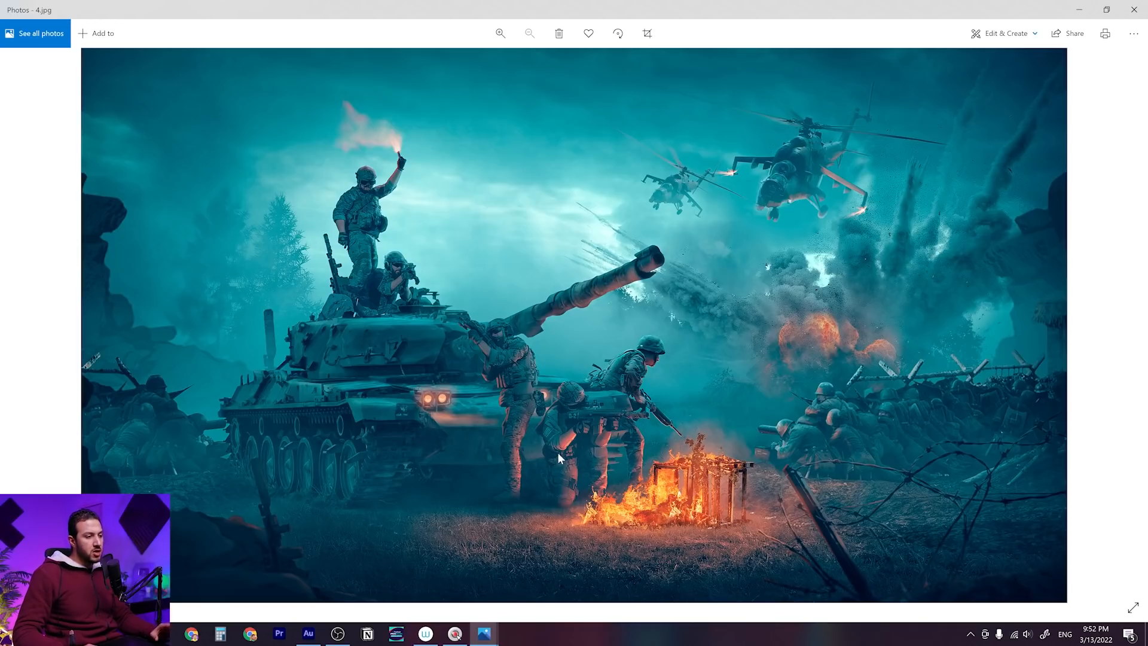
# Return to Photoshop, add a Selective Color adjustment above Hue/Saturation 1 in the bg group, and clip it to the background layer
pyautogui.hotkey('alt', 'Tab')
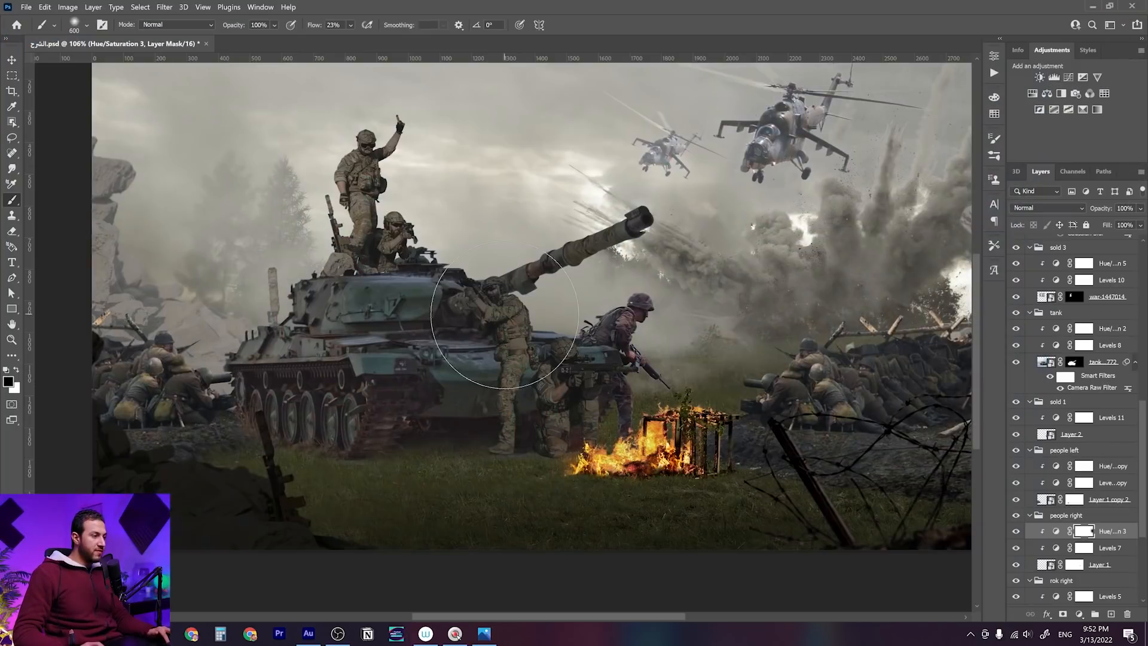
pyautogui.hotkey('alt', 'space')
pyautogui.moveTo(486, 378); pyautogui.dragTo(440, 393)
pyautogui.press('v')
pyautogui.rightClick(437, 265)
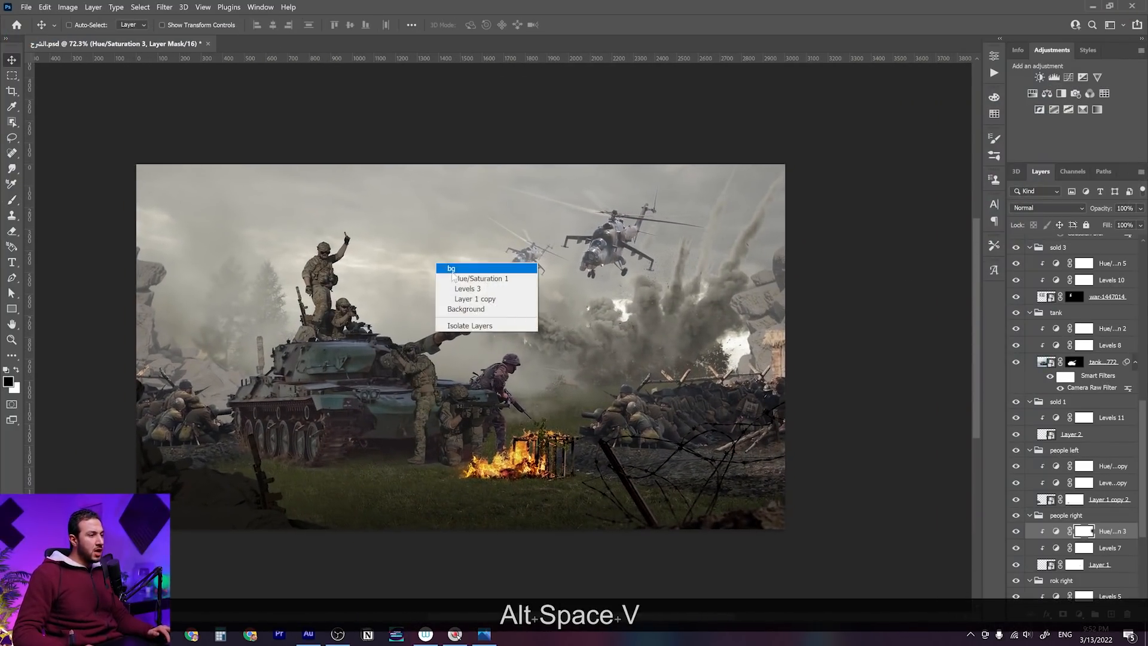
pyautogui.click(479, 279)
pyautogui.scroll(-5, 1076, 478)
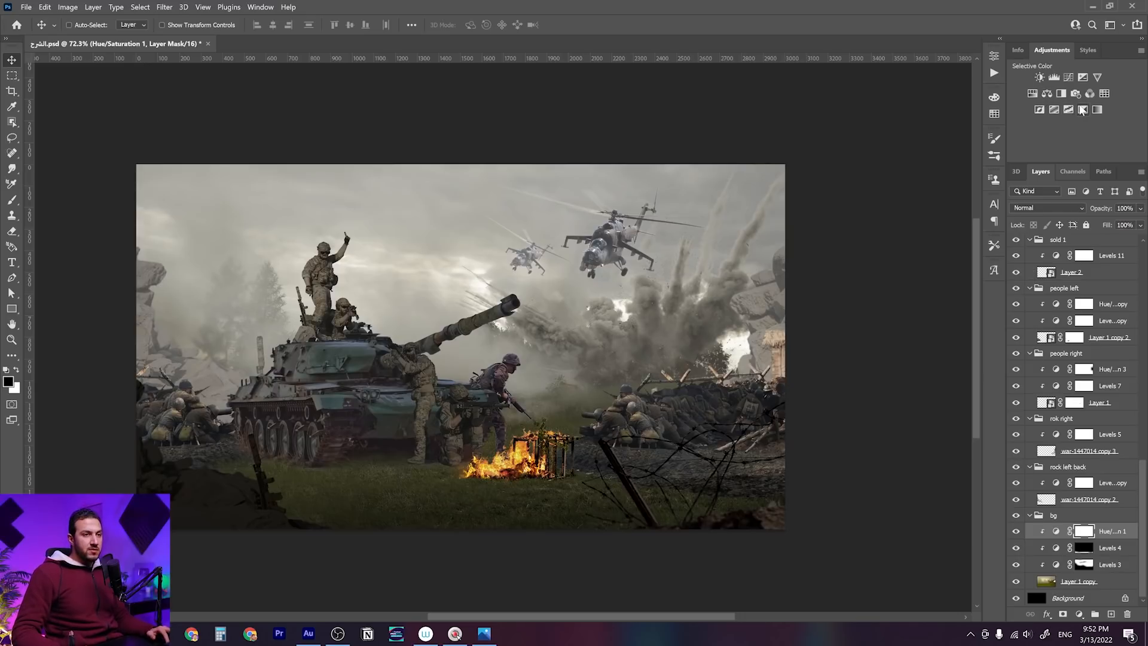
pyautogui.click(1083, 109)
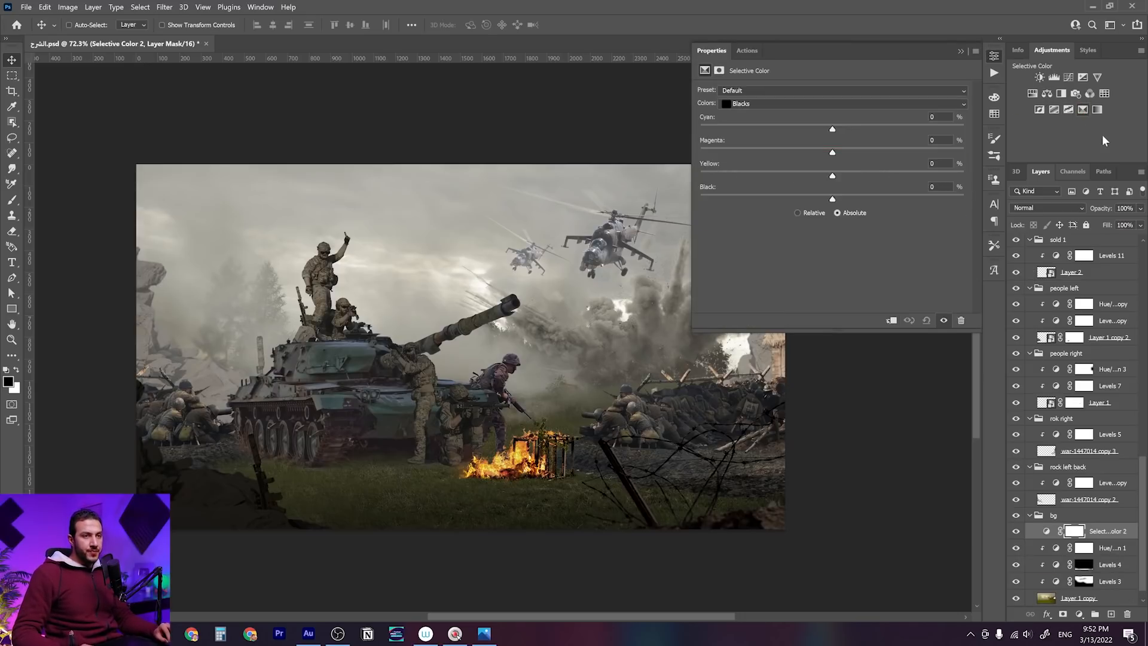
pyautogui.click(891, 321)
# Shift the background Selective Color's Neutrals towards blue with Cyan +19, Magenta +2 and Yellow -11
pyautogui.press('space')
pyautogui.moveTo(618, 359); pyautogui.dragTo(591, 358)
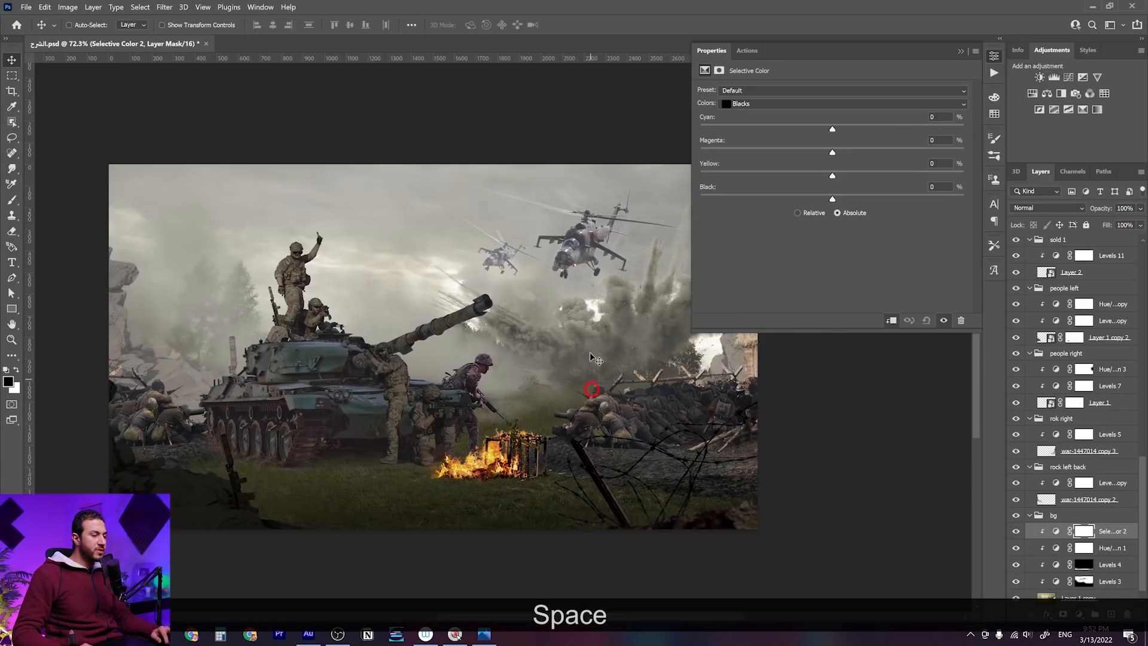
pyautogui.click(740, 107)
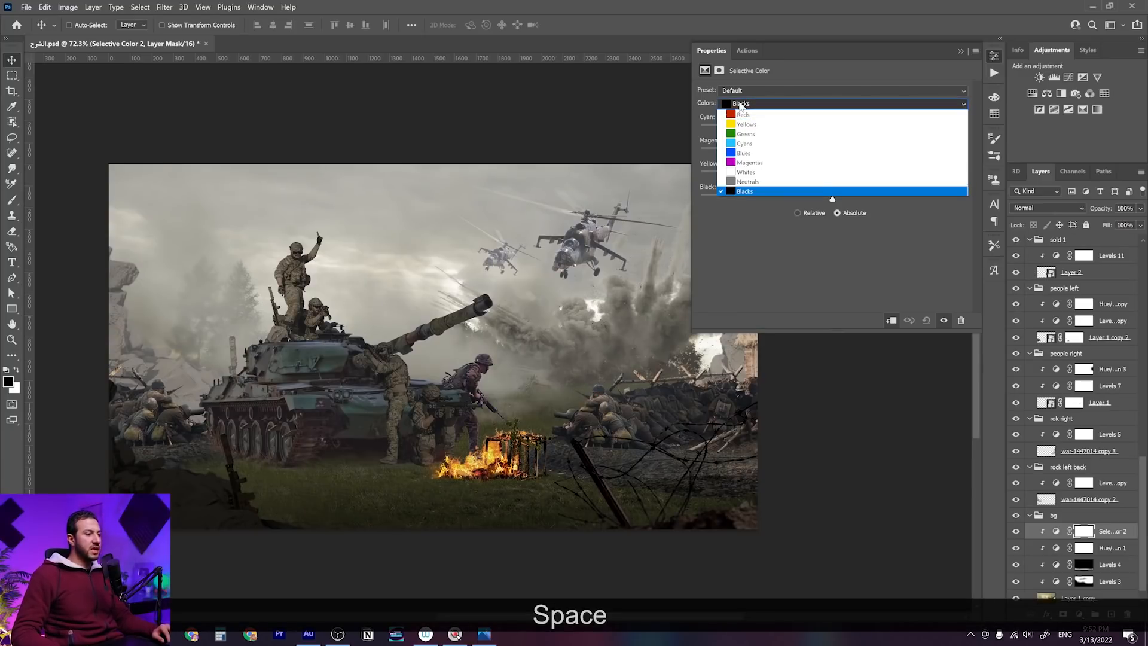
pyautogui.click(740, 107)
pyautogui.click(740, 104)
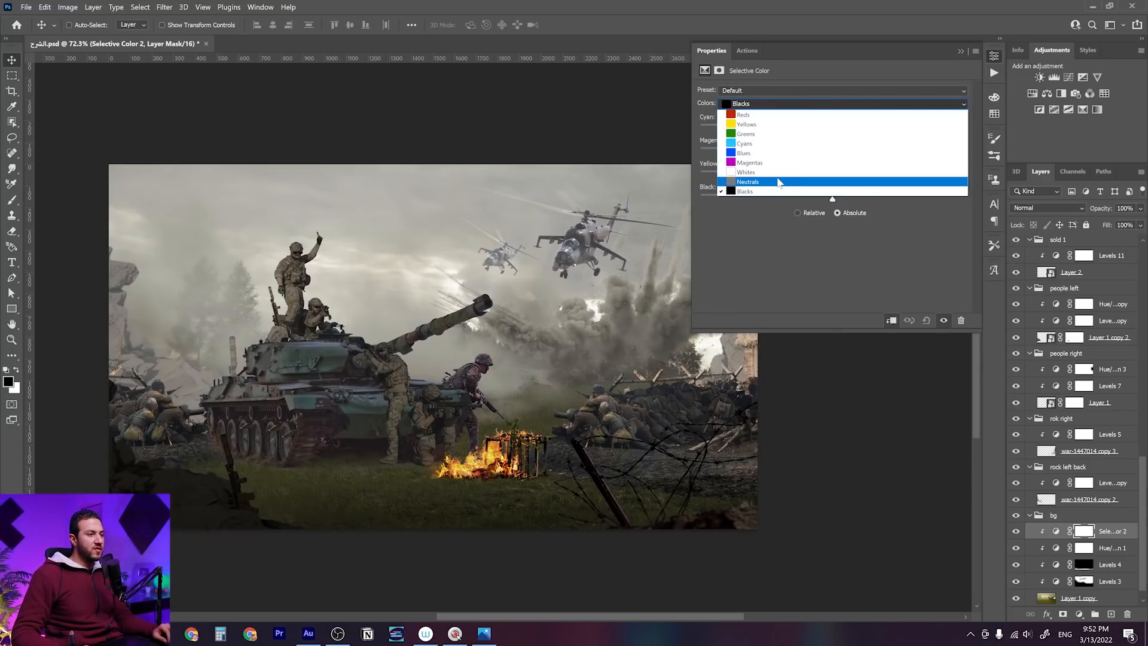
pyautogui.click(778, 183)
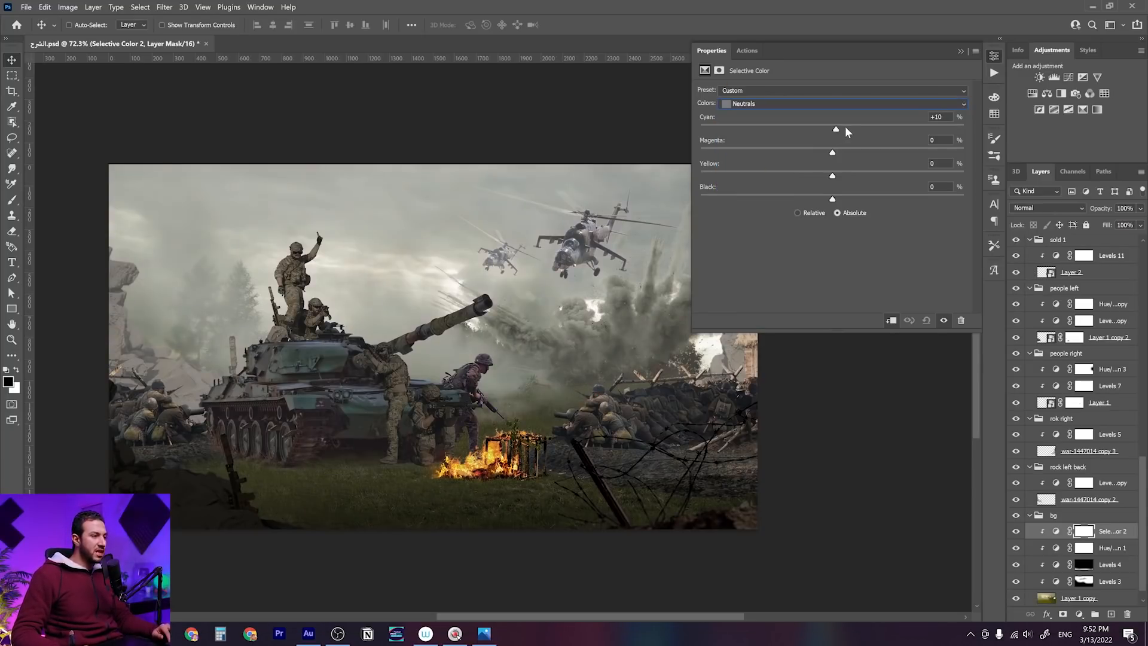
pyautogui.moveTo(857, 131); pyautogui.dragTo(840, 155)
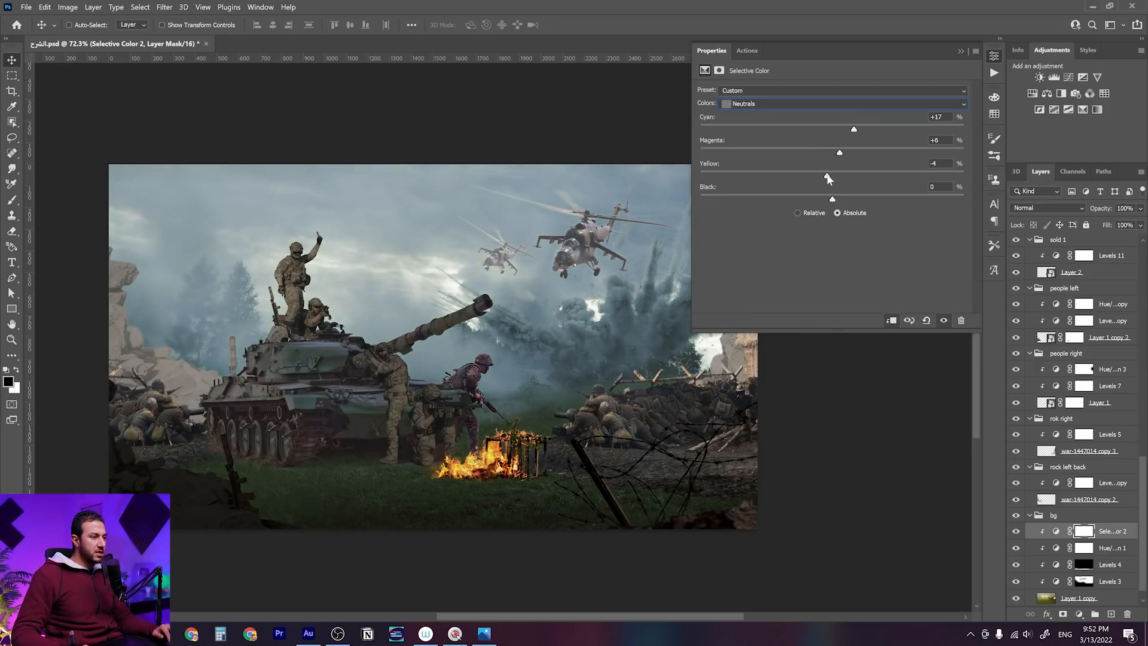
pyautogui.press('space')
pyautogui.moveTo(828, 179); pyautogui.dragTo(804, 180)
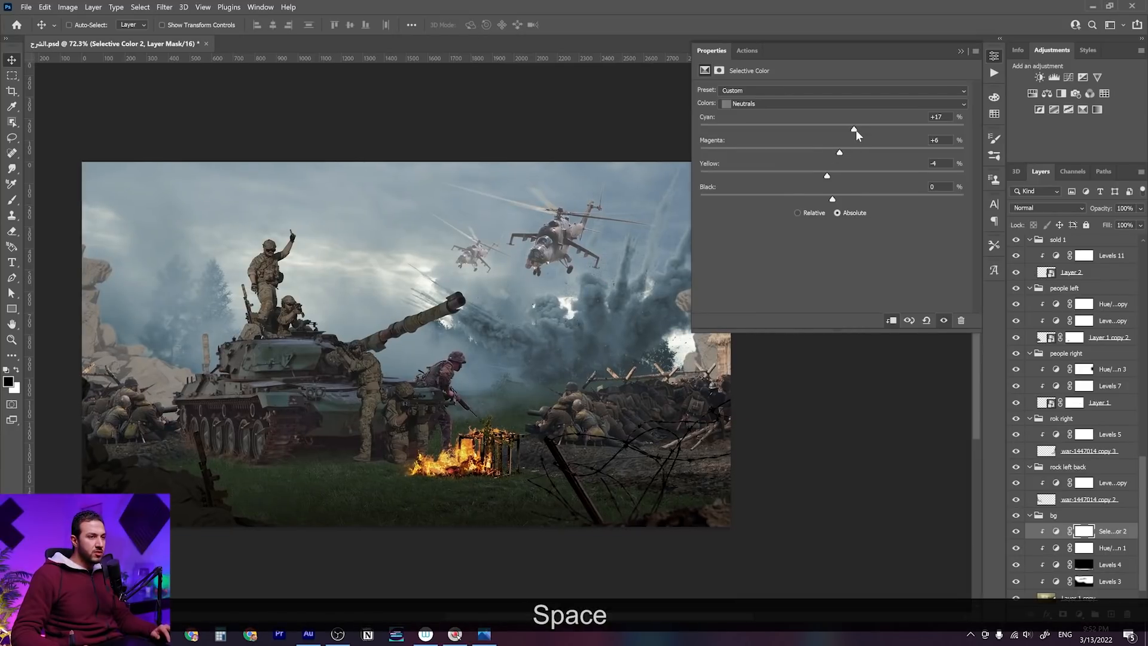
pyautogui.moveTo(854, 129); pyautogui.dragTo(857, 129)
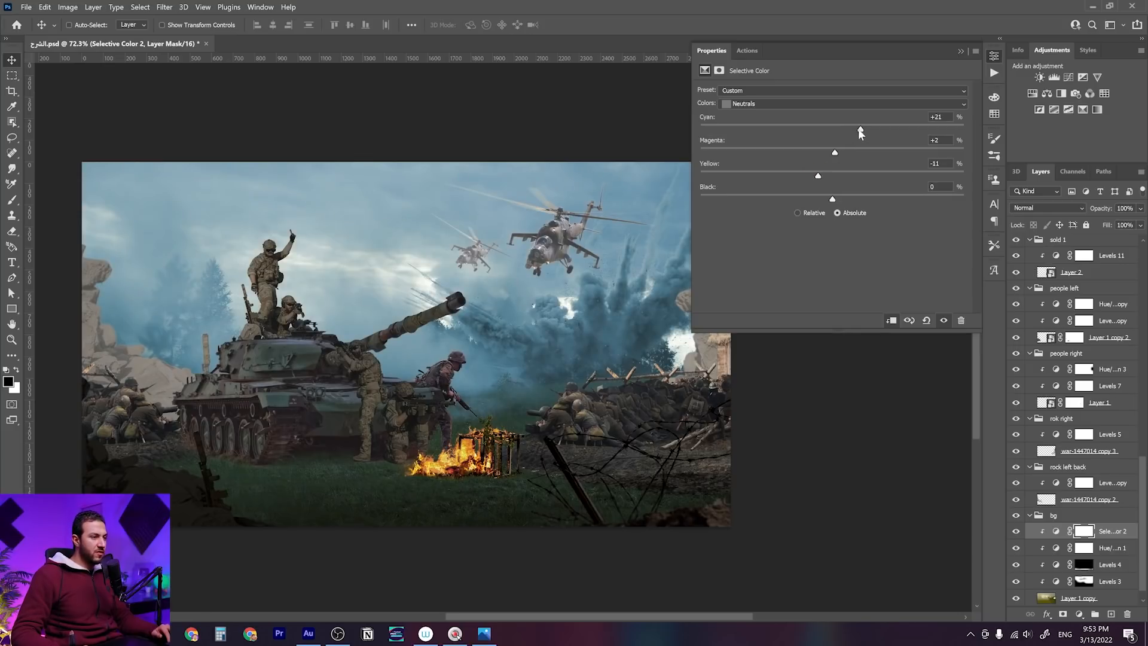
pyautogui.moveTo(574, 318); pyautogui.dragTo(550, 314)
pyautogui.scroll(-6, 530, 311)
pyautogui.scroll(4, 523, 302)
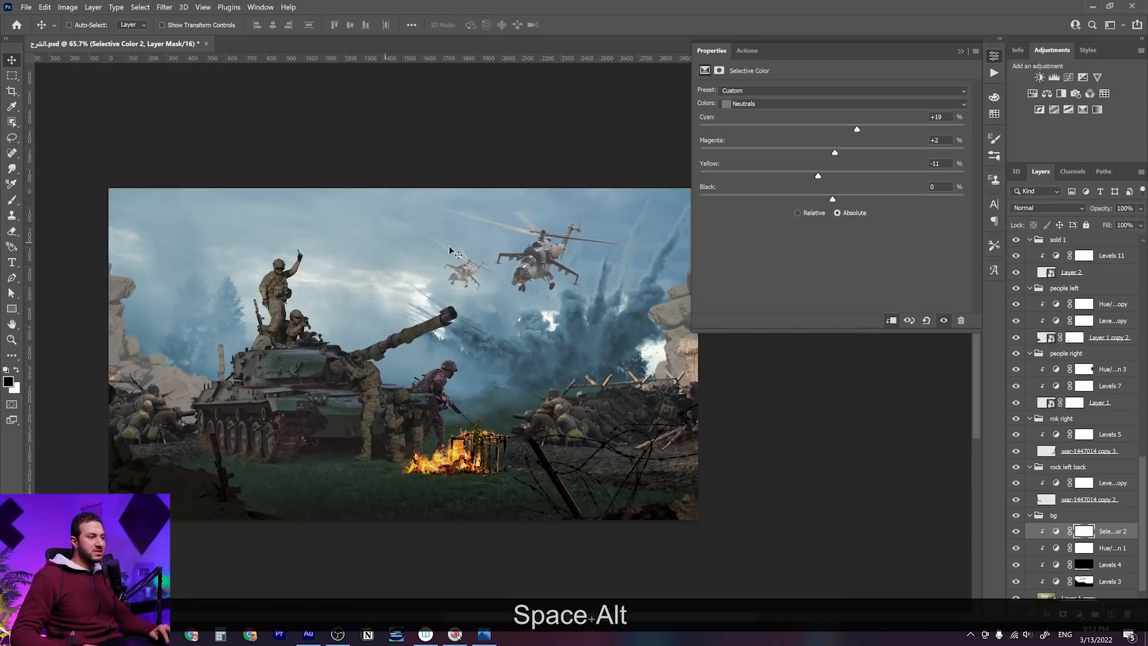
# Set the background Selective Color's Whites to Cyan +23, Magenta -2, Yellow -9 and Black -20
pyautogui.click(742, 106)
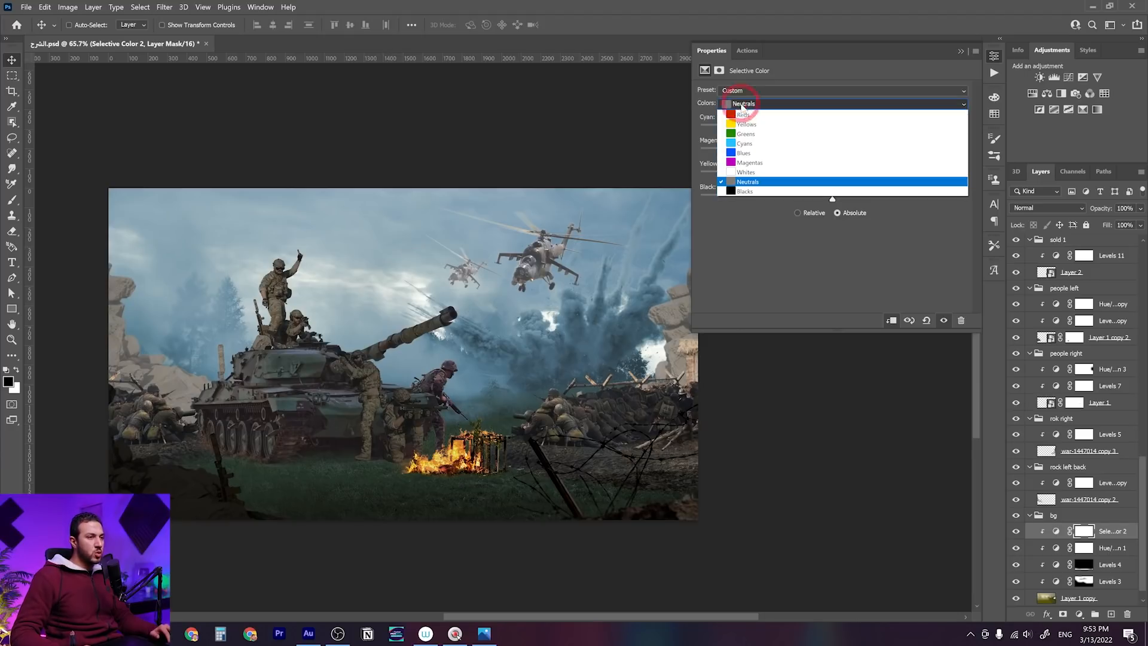
pyautogui.click(822, 159)
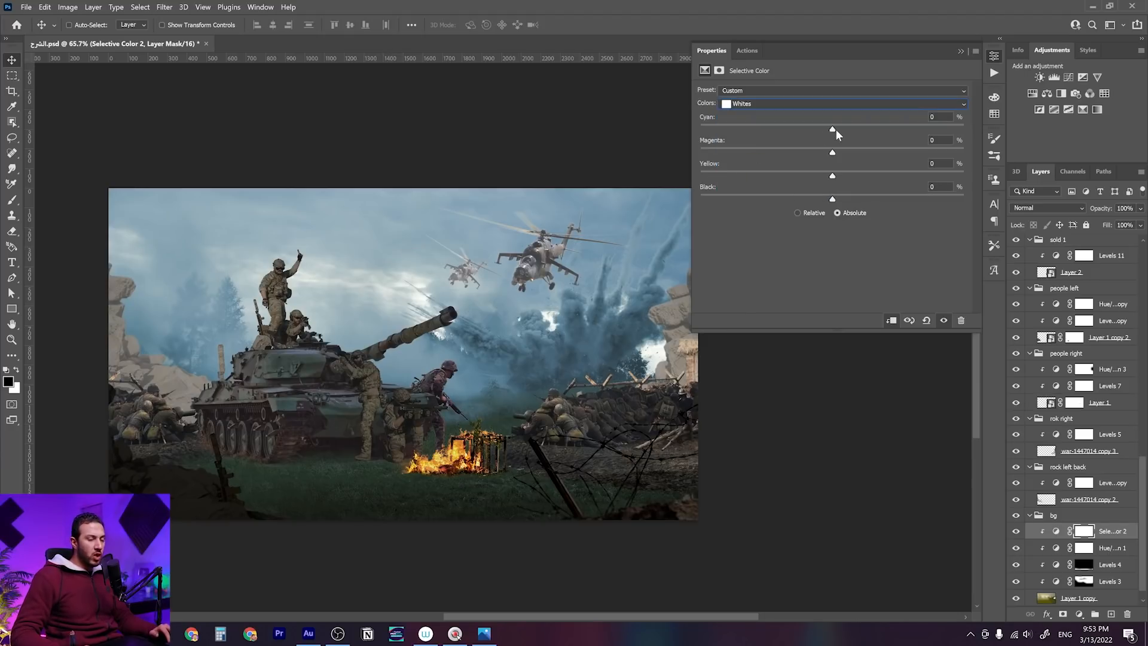
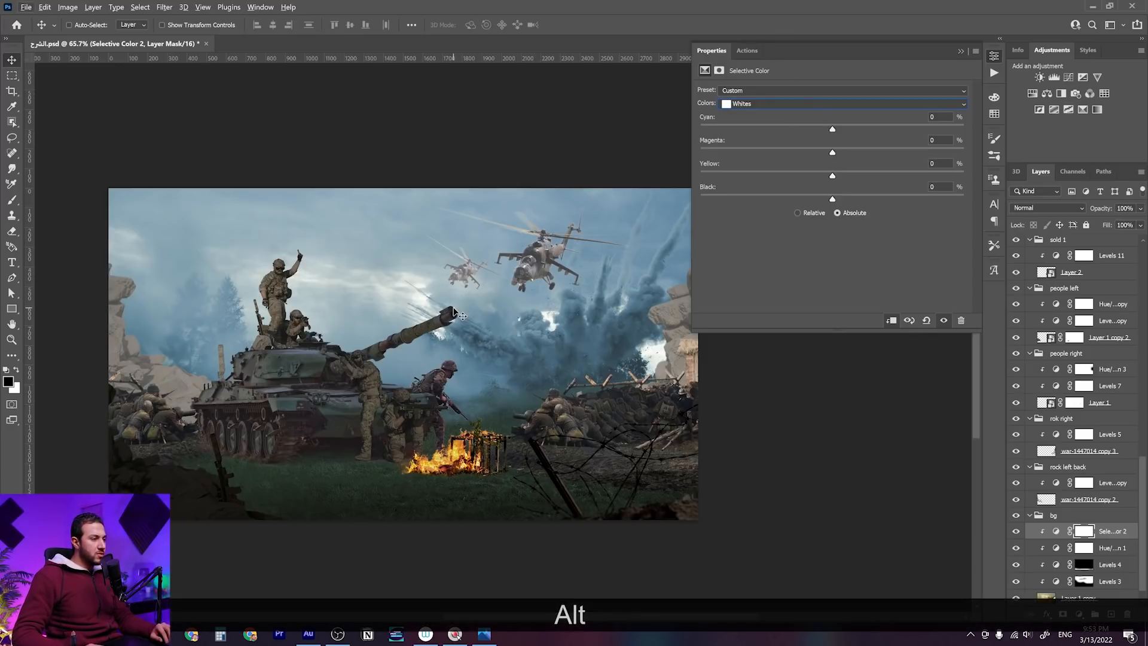
pyautogui.keyDown('alt'); pyautogui.scroll(2, 454, 312); pyautogui.keyUp('alt')
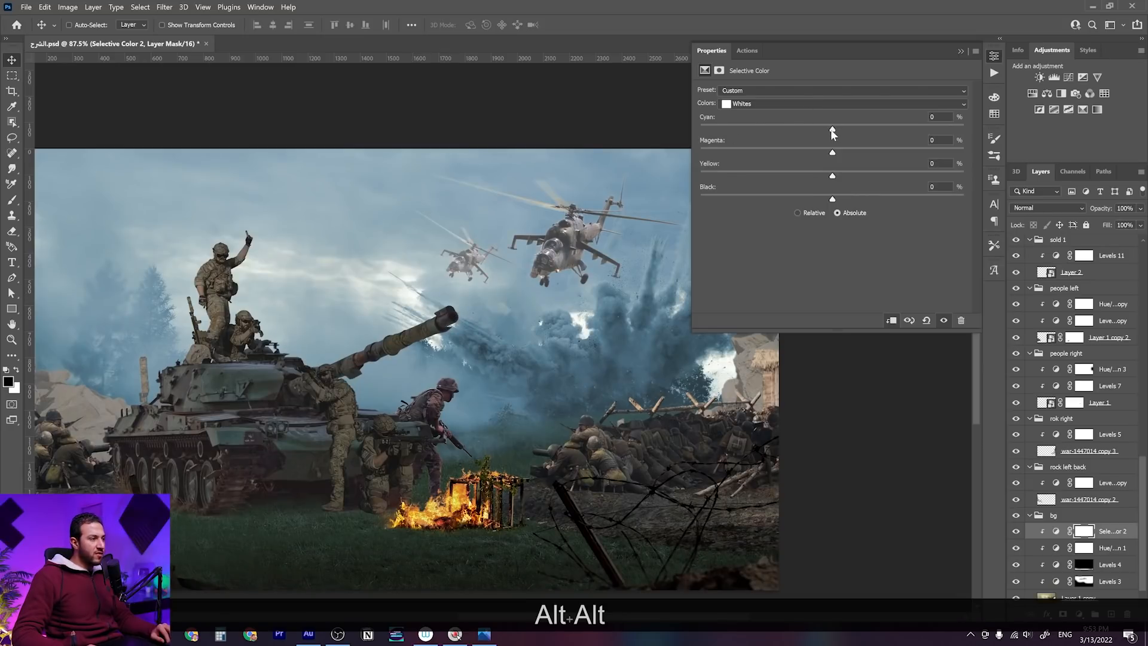
pyautogui.moveTo(853, 129); pyautogui.dragTo(828, 128)
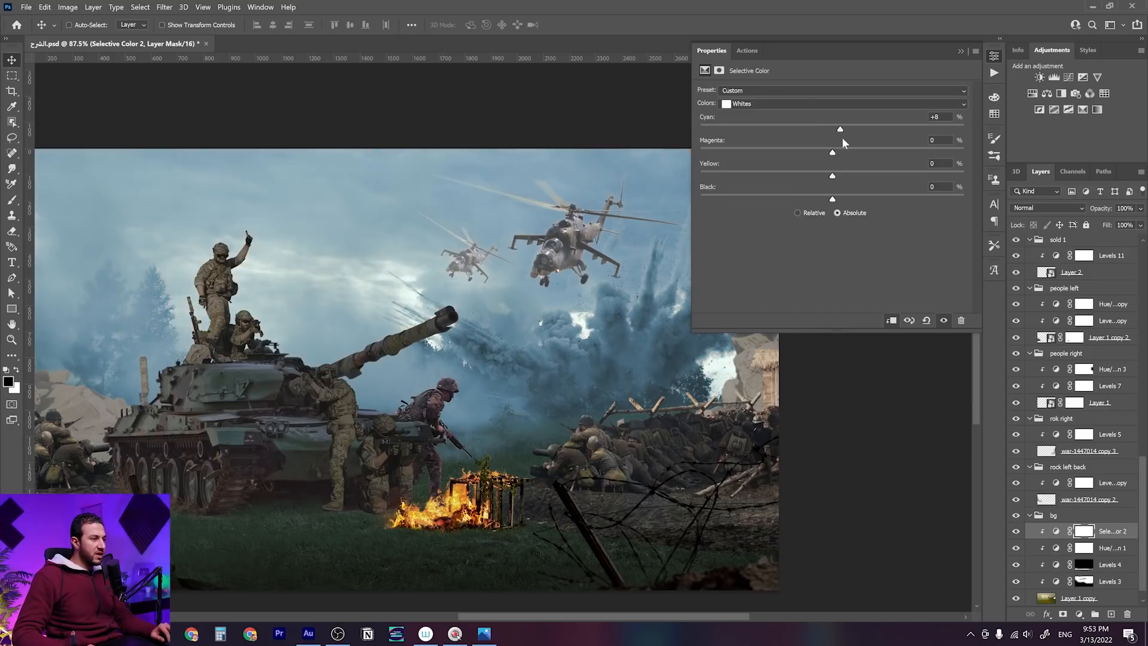
pyautogui.moveTo(849, 138); pyautogui.dragTo(863, 128)
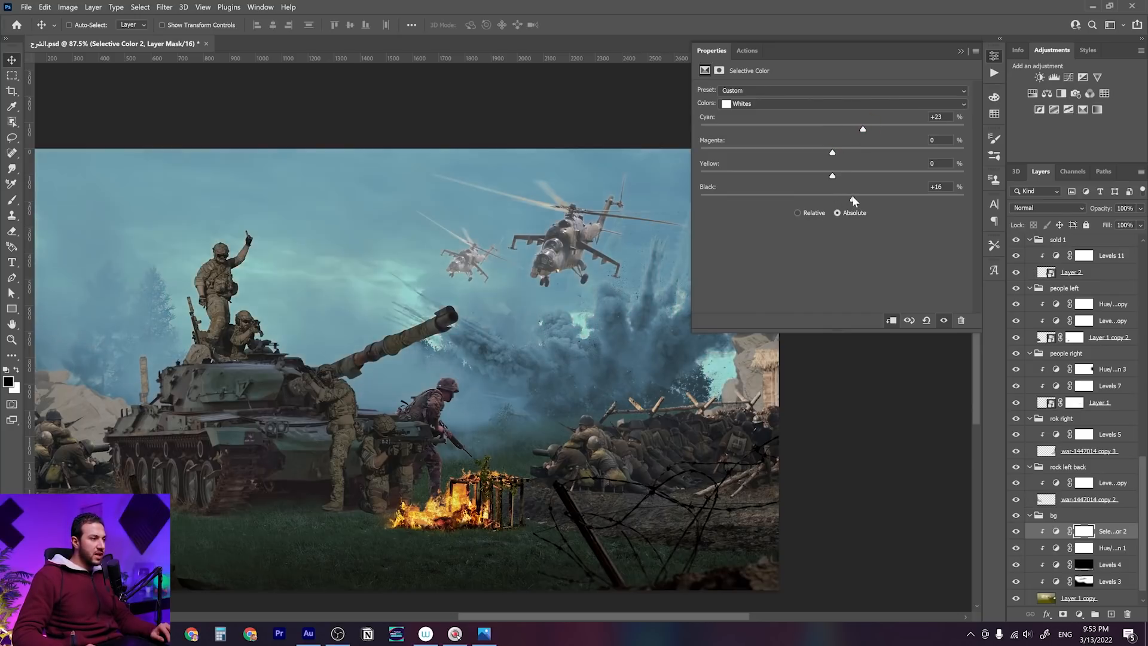
pyautogui.moveTo(833, 199); pyautogui.dragTo(805, 196)
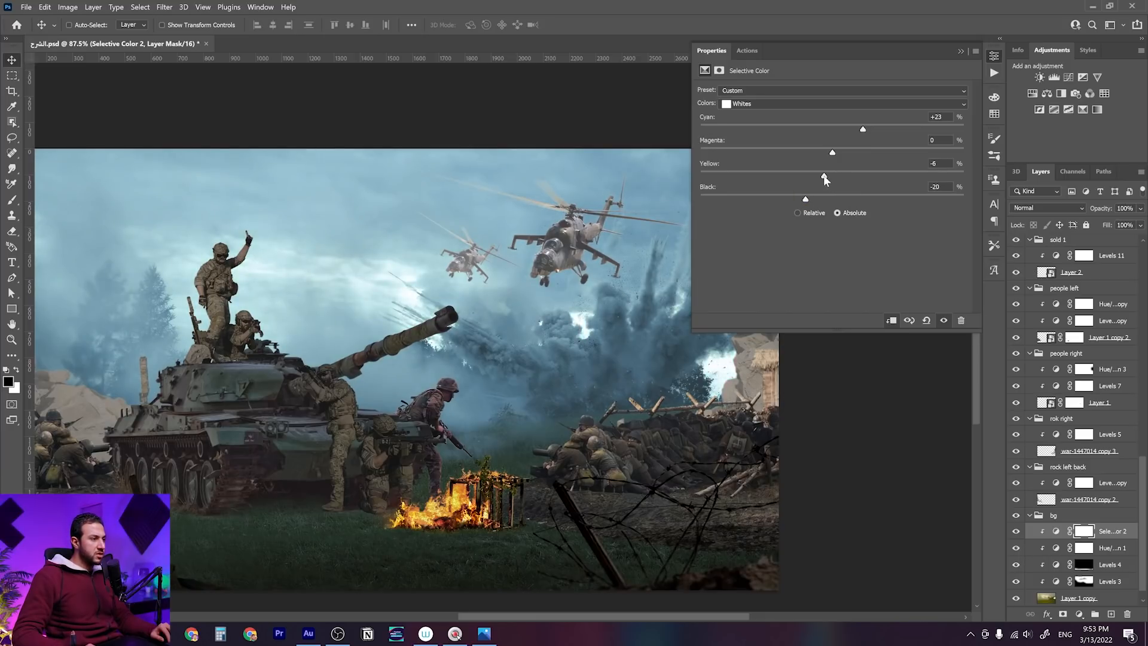
pyautogui.moveTo(823, 178); pyautogui.dragTo(825, 152)
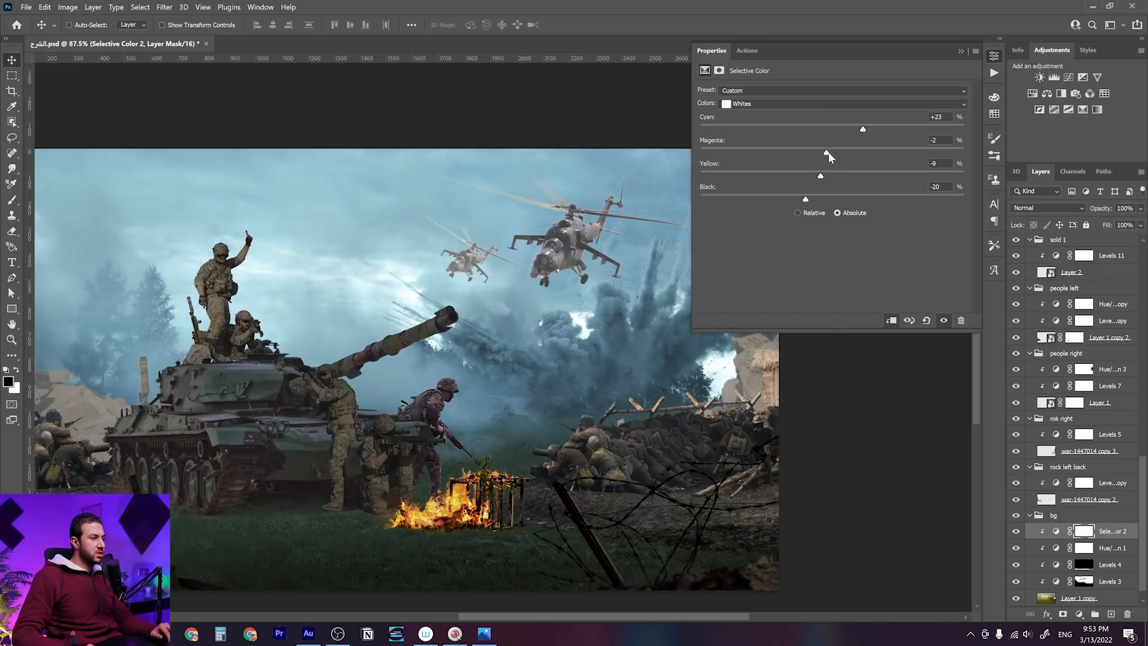
# Set the background Selective Color's Blacks to Cyan +8, Magenta +2 and Yellow -2, and collapse the adjustment's properties
pyautogui.click(830, 102)
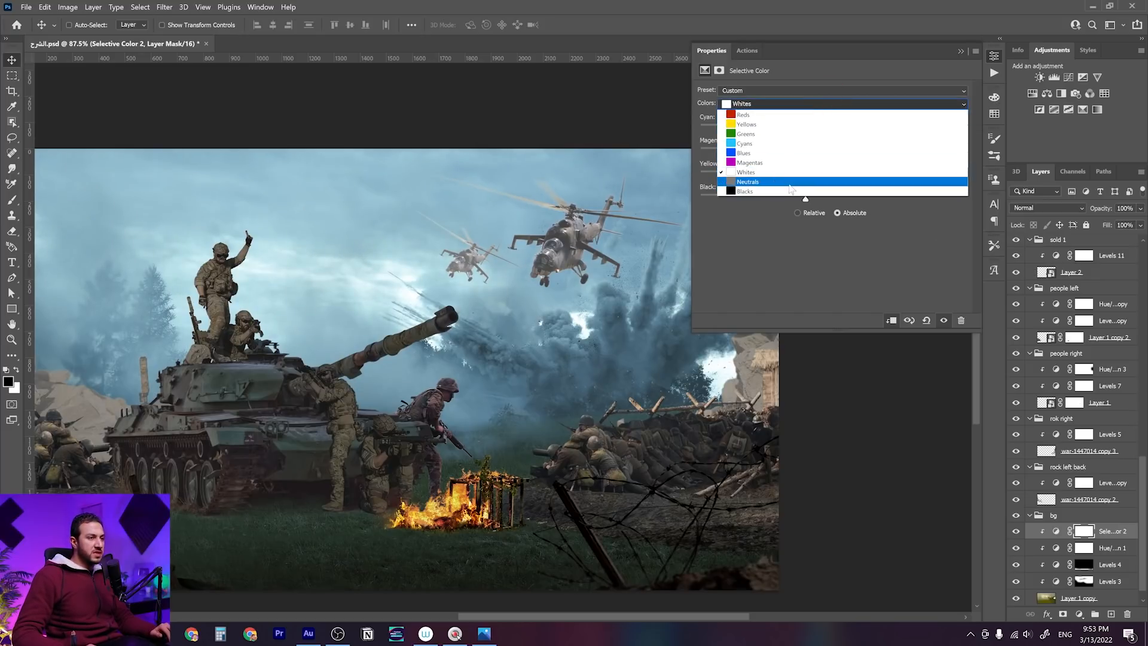
pyautogui.click(790, 190)
pyautogui.scroll(-3, 521, 348)
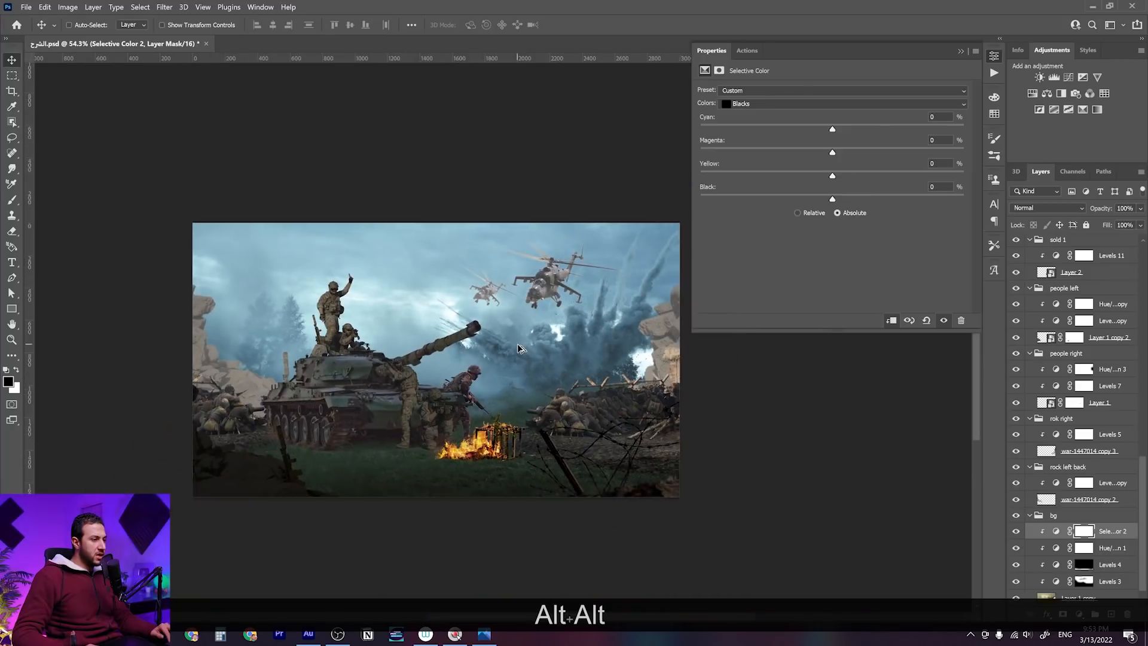
pyautogui.scroll(1, 520, 349)
pyautogui.click(834, 128)
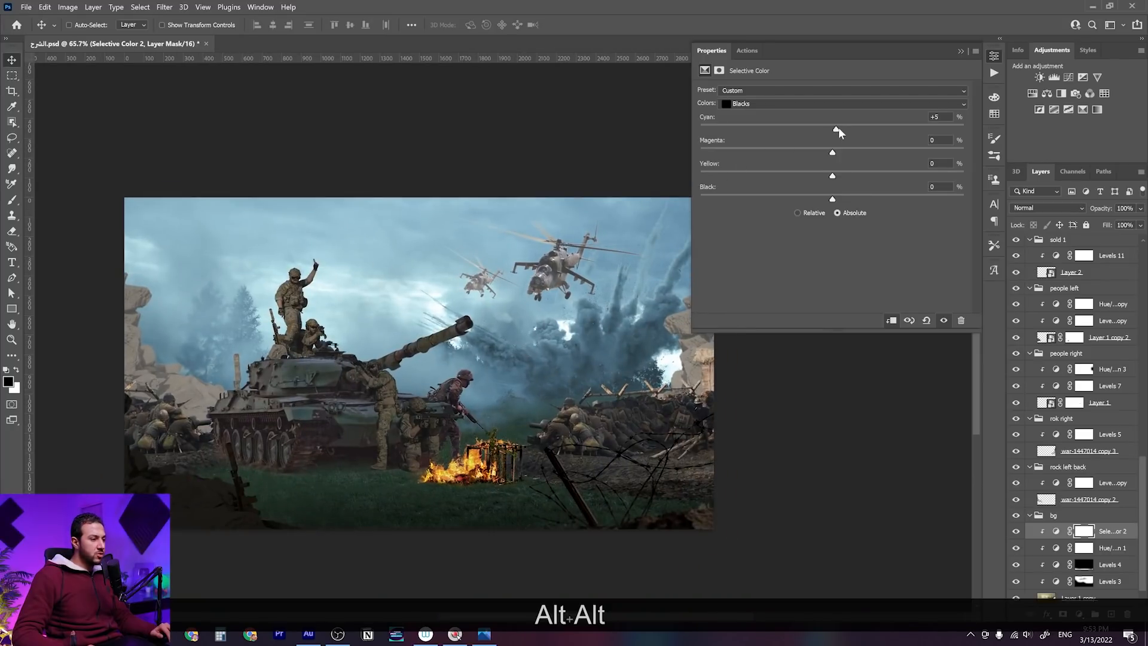
pyautogui.click(839, 131)
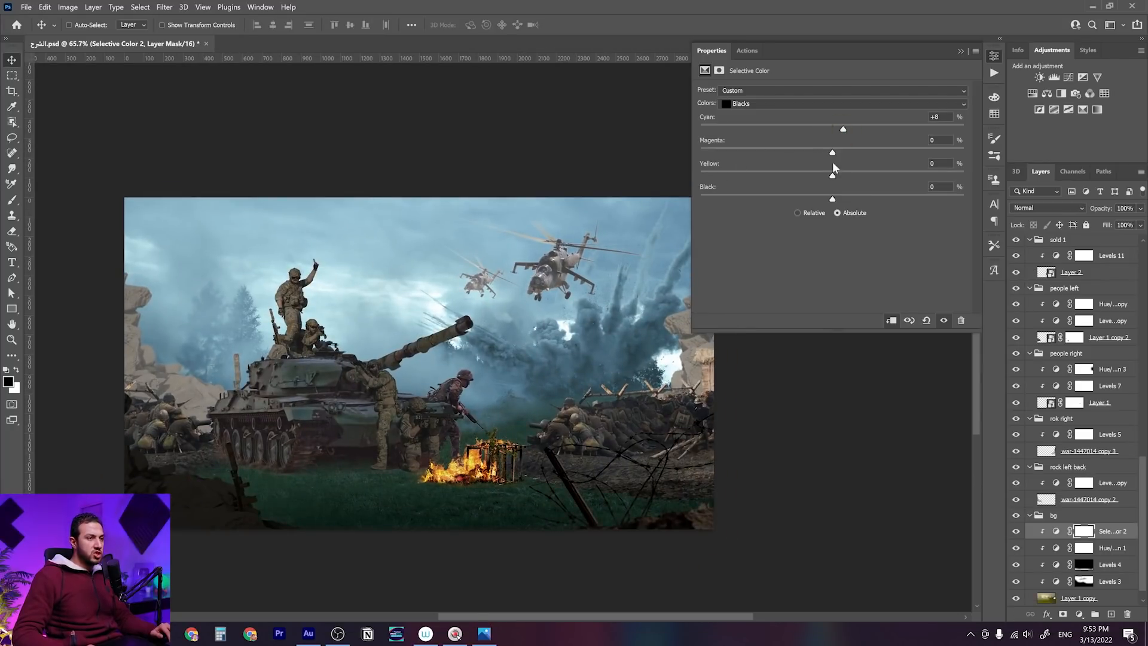
pyautogui.moveTo(833, 180); pyautogui.dragTo(829, 178)
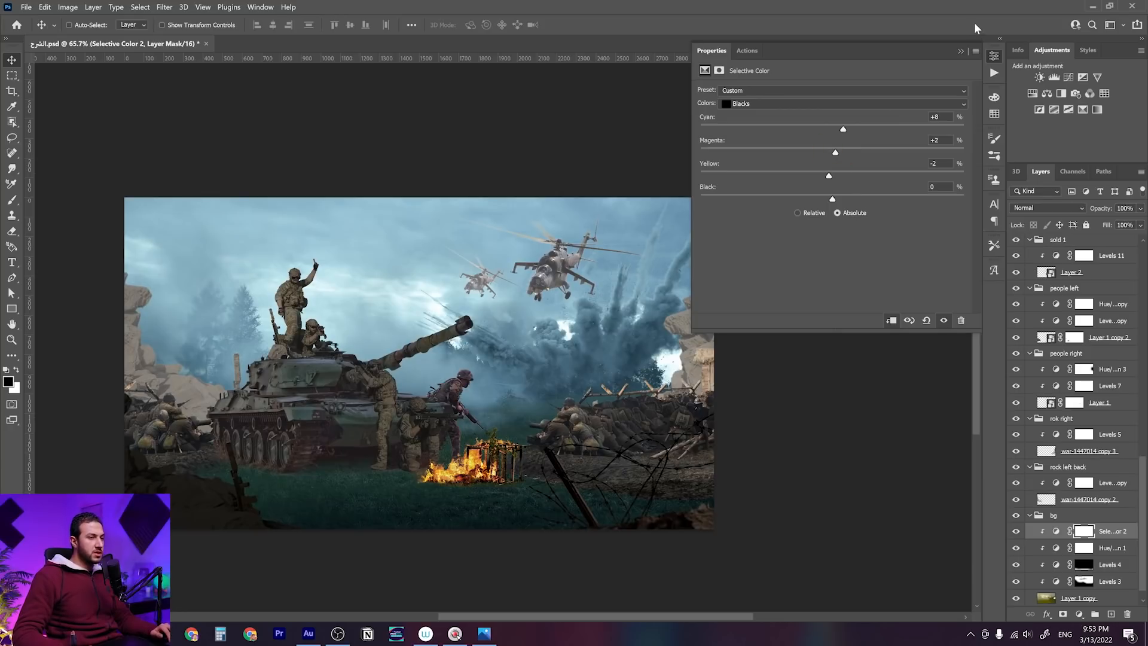
pyautogui.click(960, 50)
# Select the large helicopter's Levels 2 layer in the helicopter 1 group and add a Selective Color adjustment above it
pyautogui.scroll(-3, 477, 377)
pyautogui.scroll(2, 477, 377)
pyautogui.scroll(1, 532, 359)
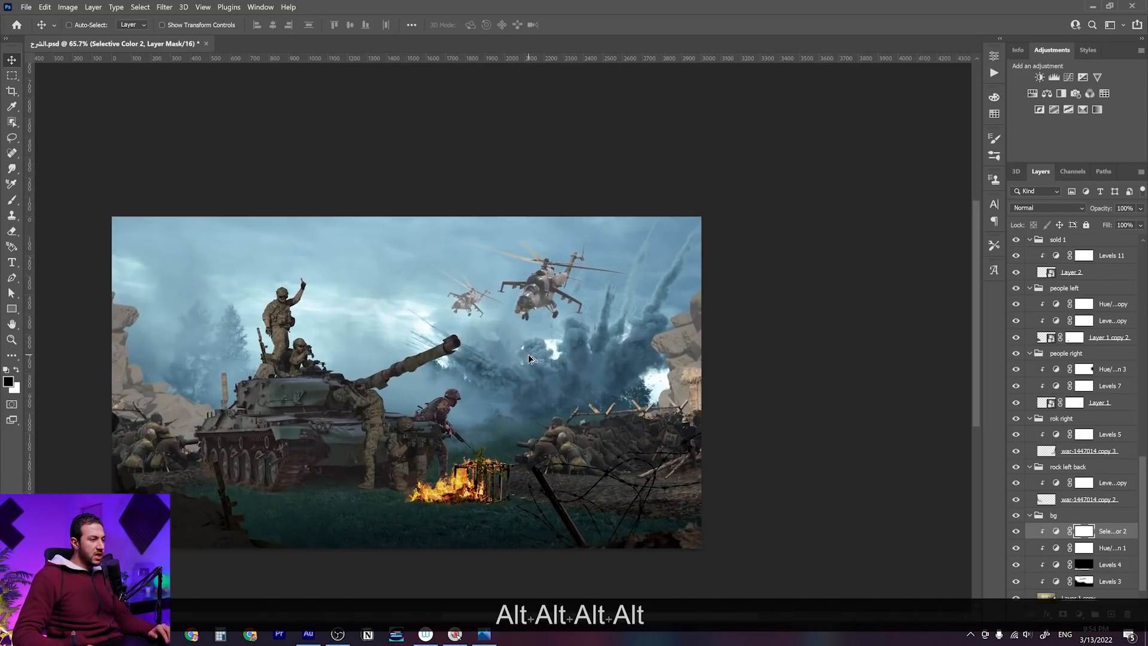
pyautogui.scroll(1, 533, 401)
pyautogui.scroll(1, 533, 406)
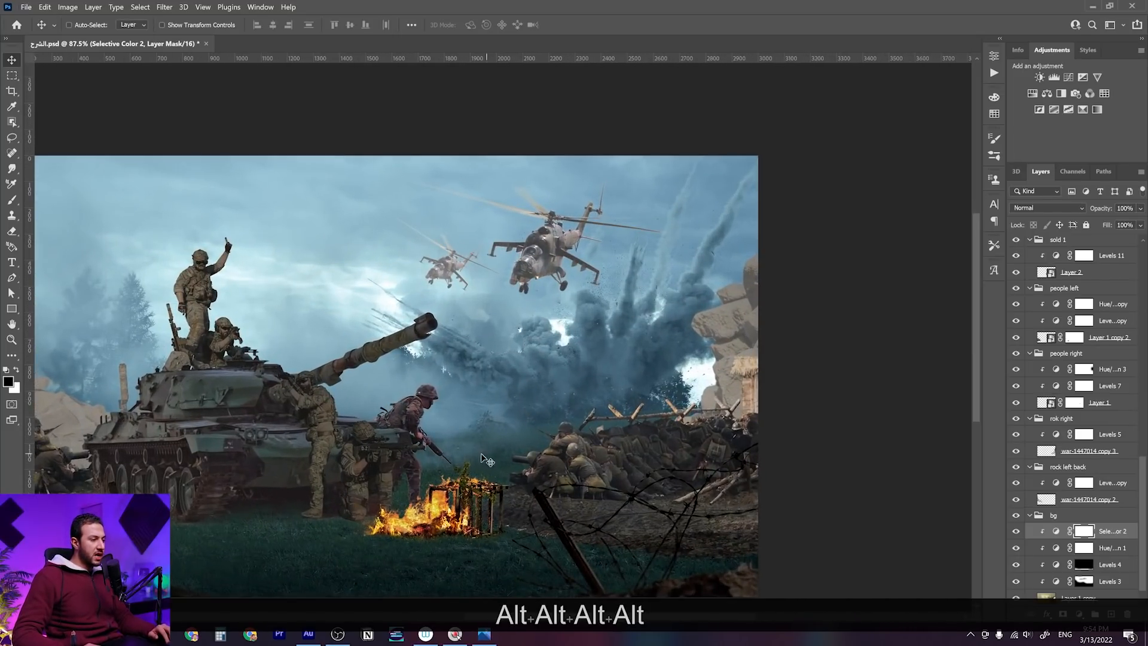
pyautogui.rightClick(547, 245)
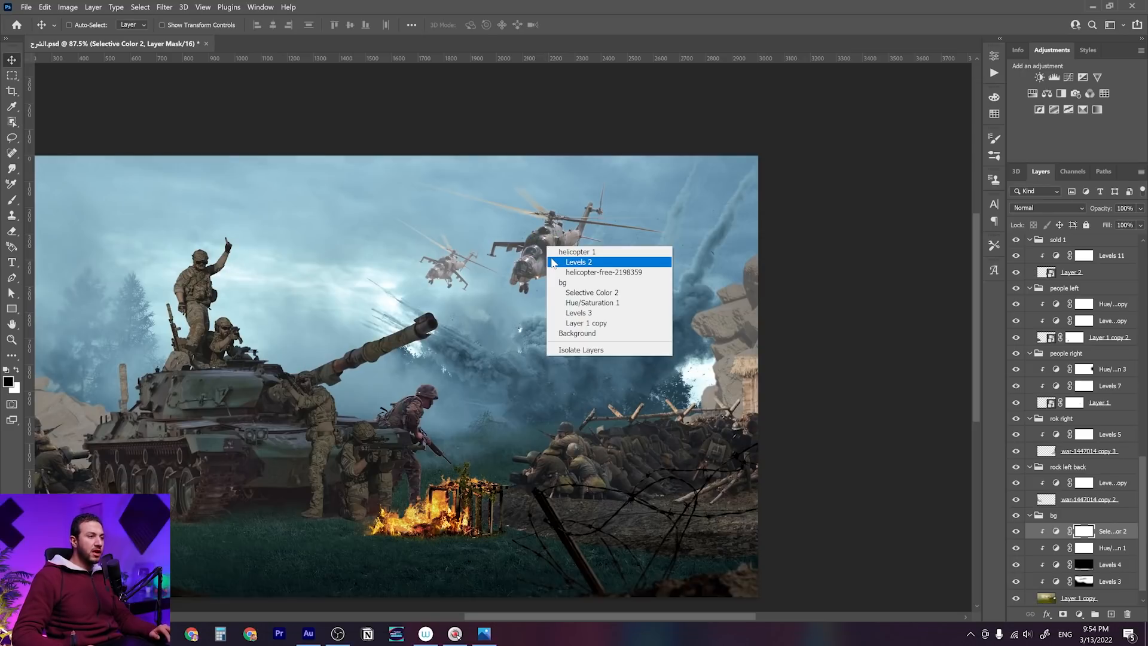
pyautogui.click(565, 259)
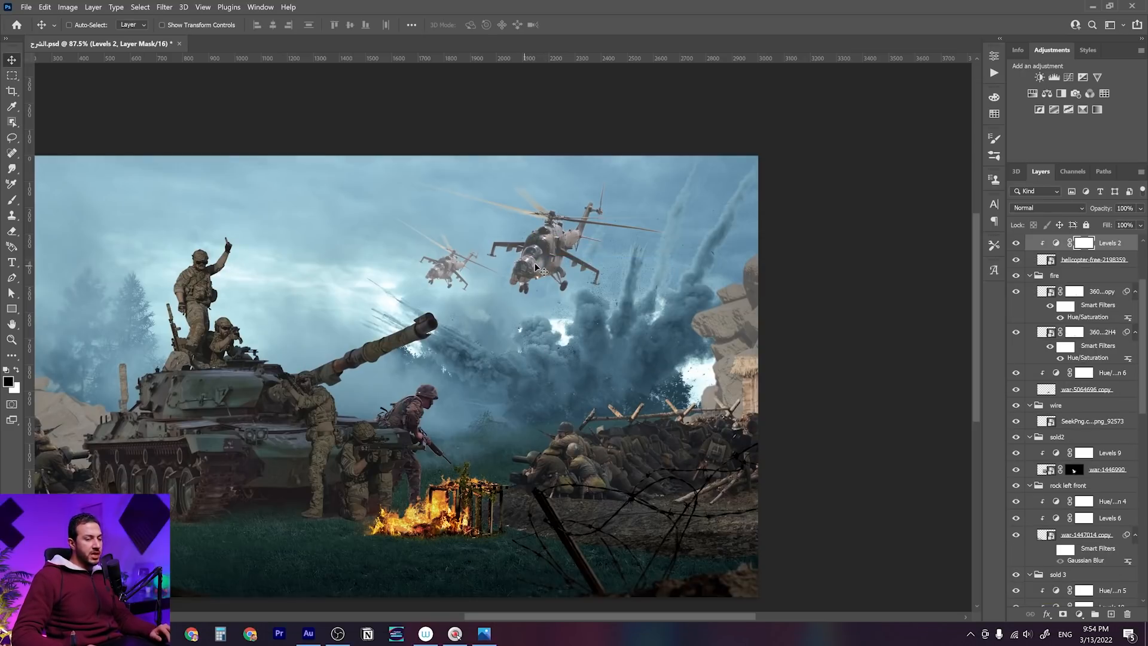
pyautogui.press('space')
pyautogui.moveTo(603, 271); pyautogui.dragTo(610, 288)
pyautogui.scroll(1, 610, 287)
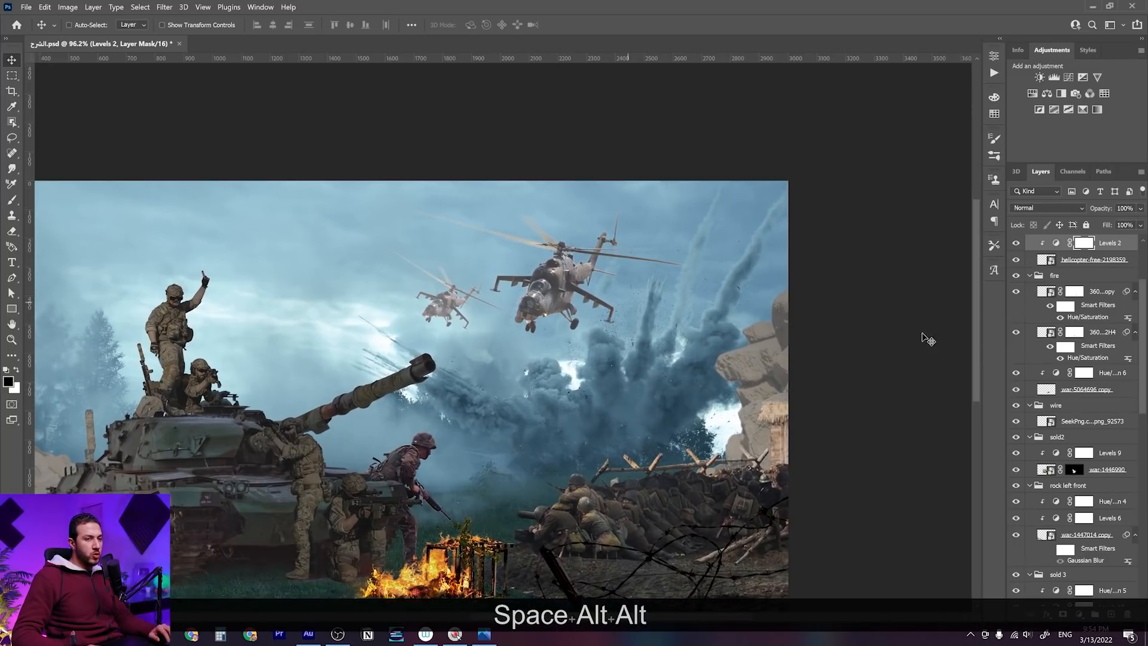
pyautogui.scroll(3, 1070, 335)
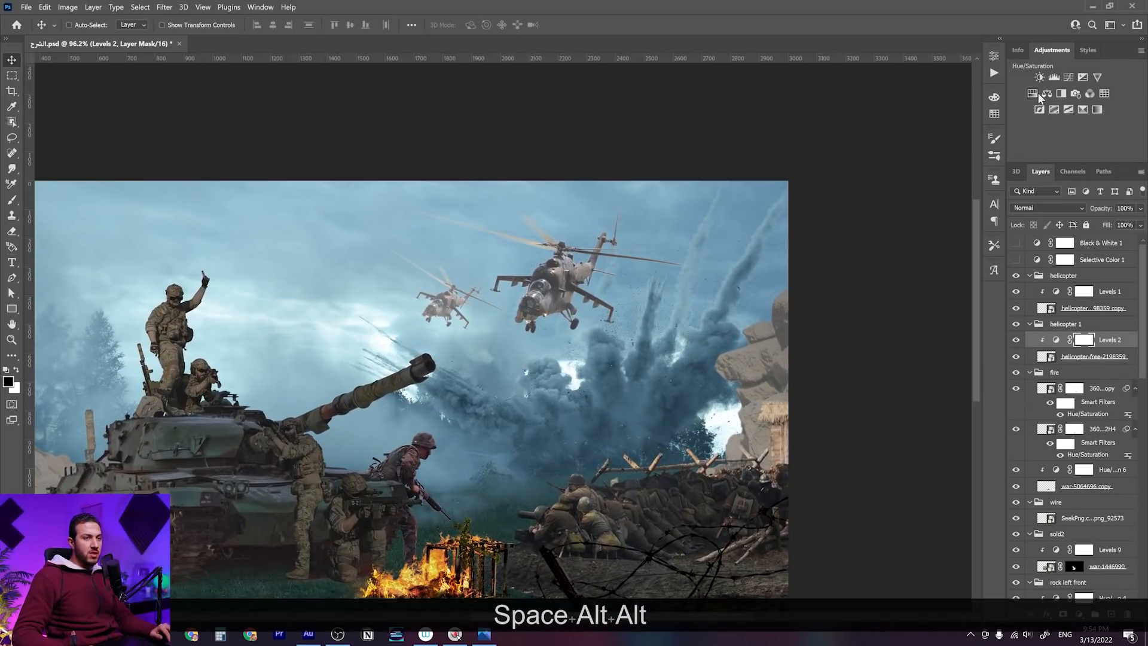
pyautogui.click(1081, 110)
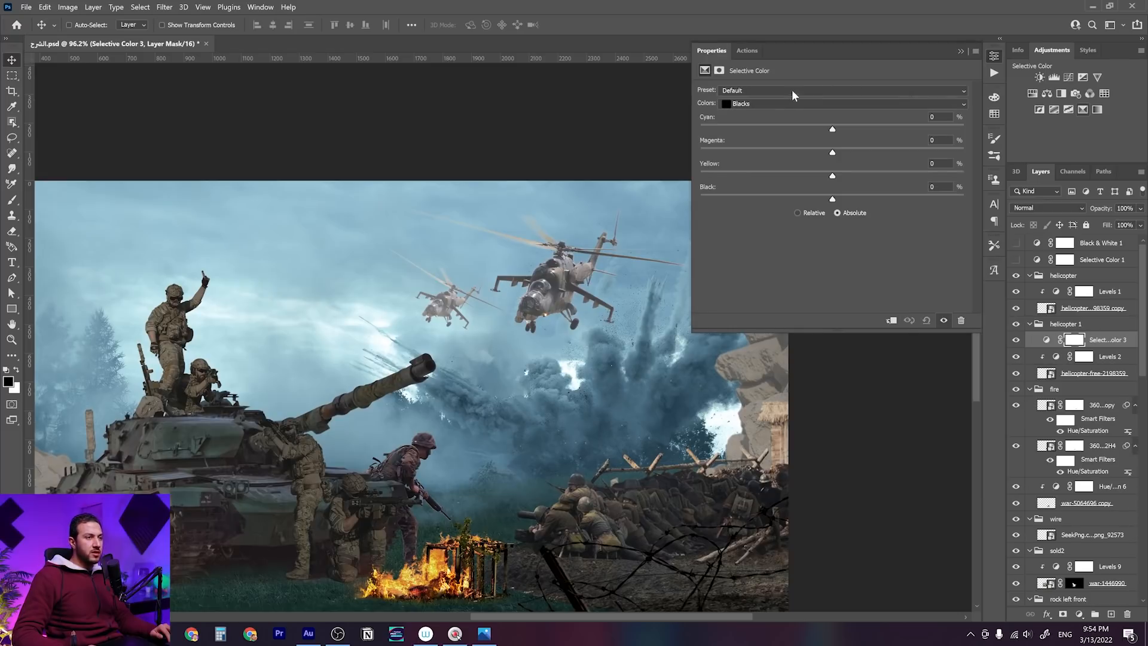
# Clip the new Selective Color to the large helicopter and set its Neutrals to Cyan +15 and Yellow -7
pyautogui.click(790, 104)
pyautogui.click(768, 183)
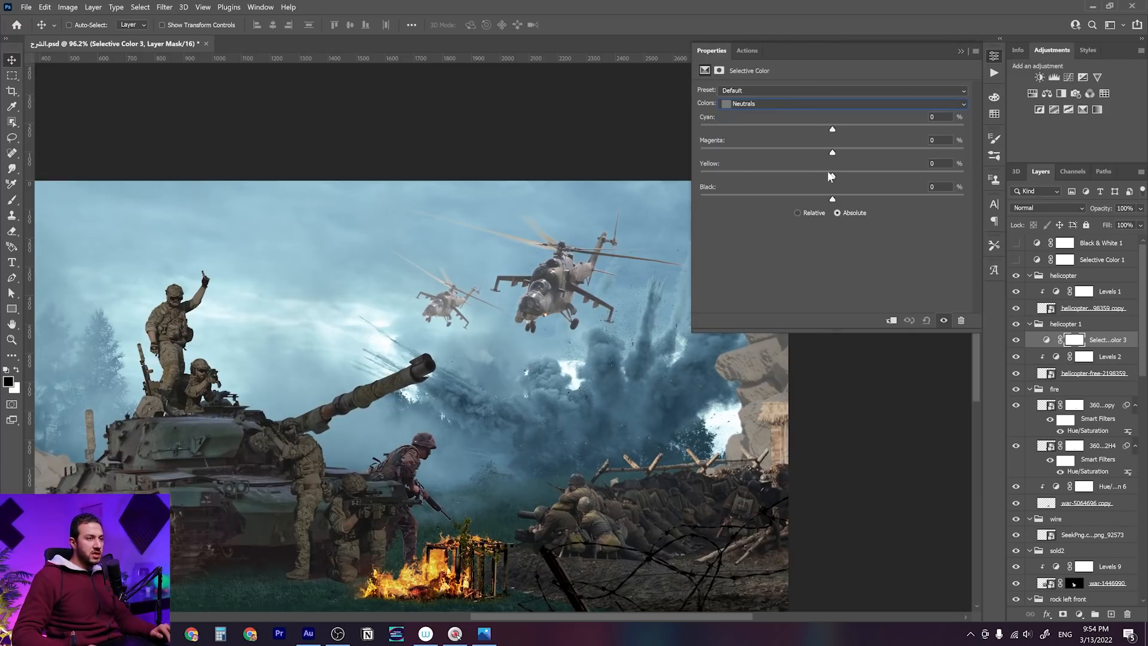
pyautogui.moveTo(831, 128); pyautogui.dragTo(844, 127)
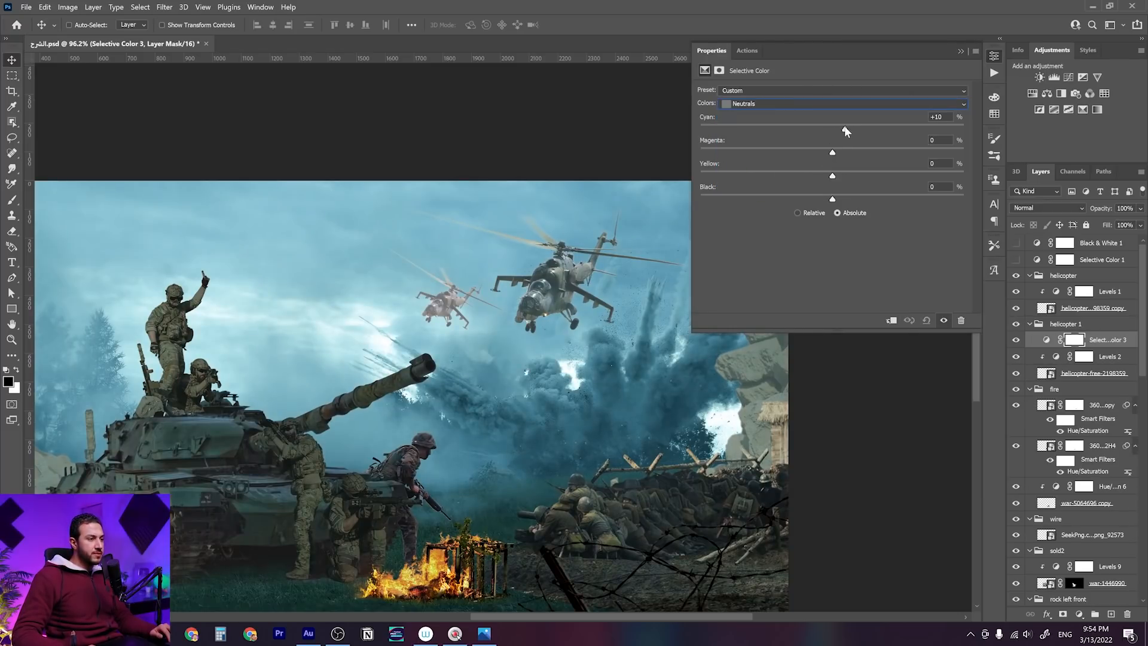
pyautogui.click(891, 320)
pyautogui.moveTo(847, 128); pyautogui.dragTo(851, 128)
pyautogui.moveTo(835, 175); pyautogui.dragTo(824, 176)
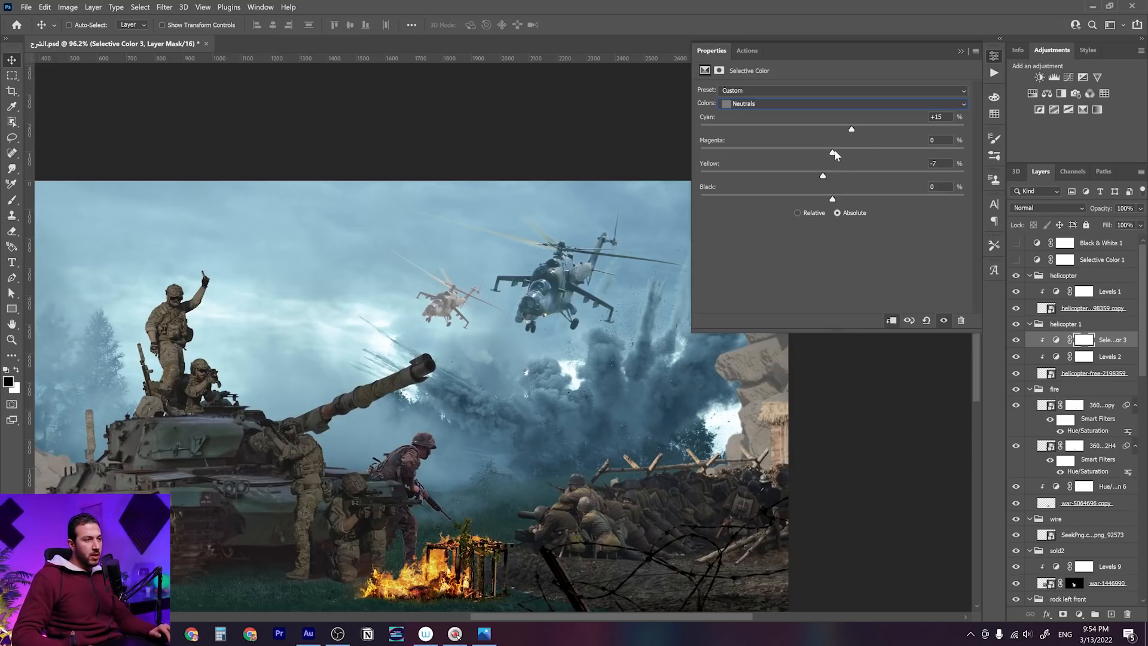
pyautogui.moveTo(832, 153); pyautogui.dragTo(832, 154)
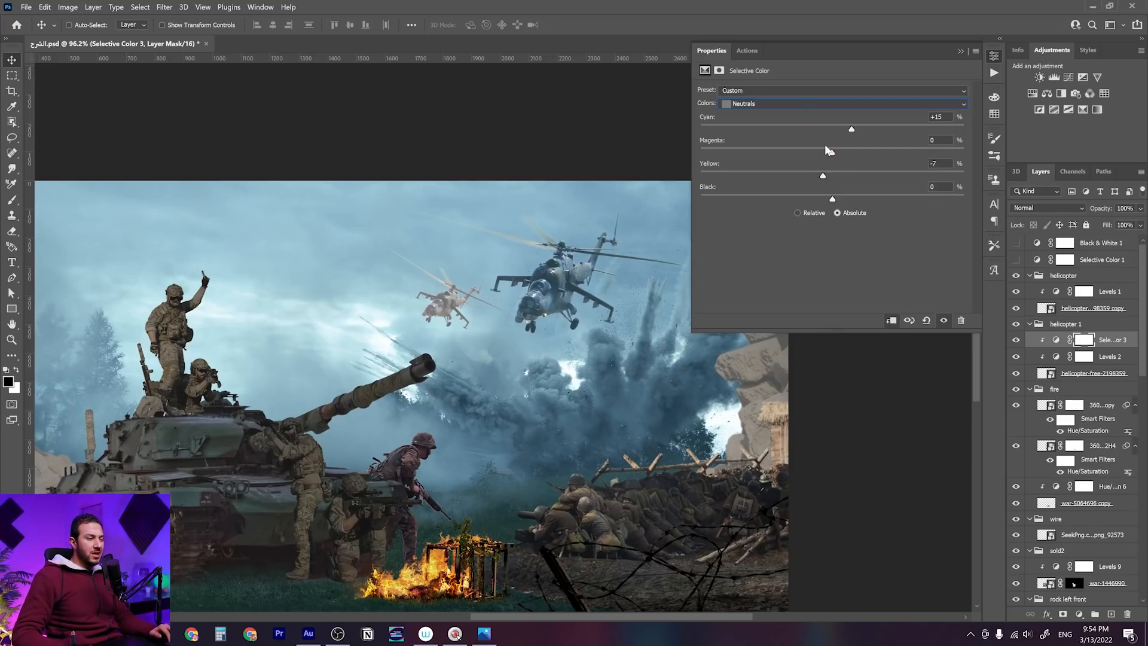
# Set the large helicopter's Selective Color Blacks to Cyan +15, Magenta -5 and Yellow -7
pyautogui.click(805, 103)
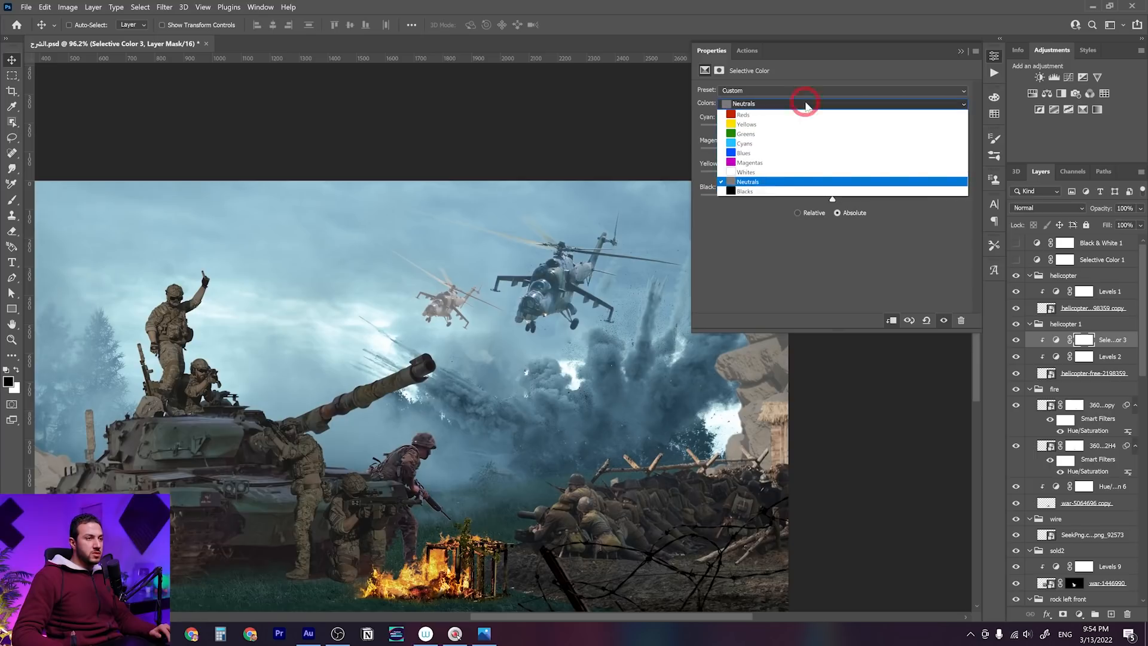
pyautogui.click(795, 190)
pyautogui.moveTo(833, 128); pyautogui.dragTo(848, 128)
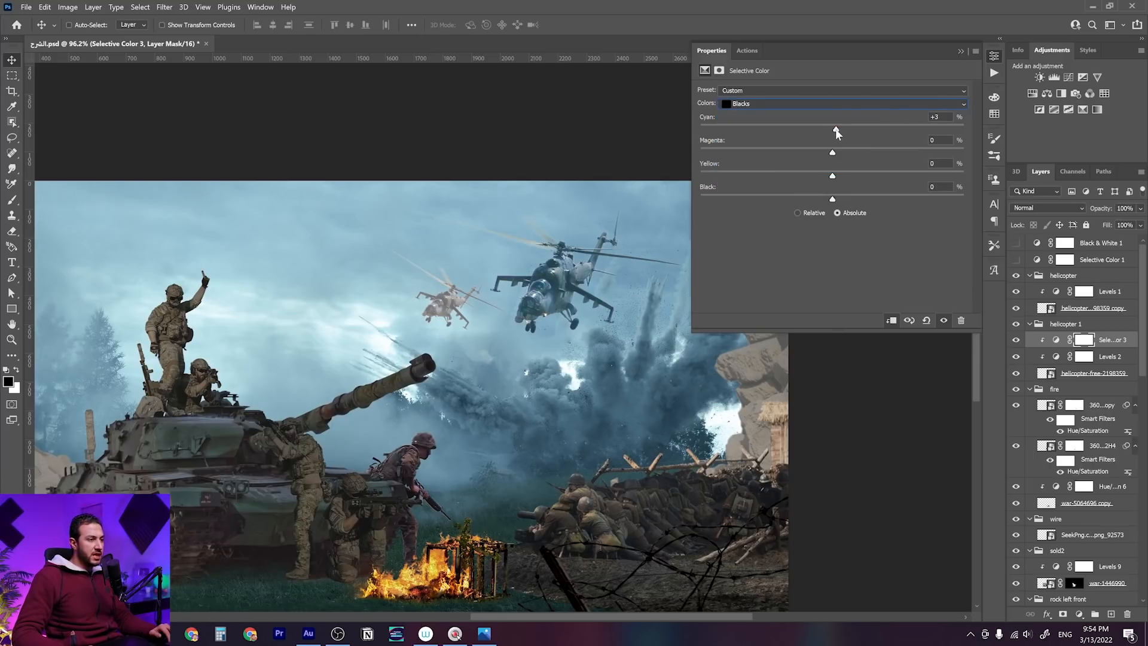
pyautogui.moveTo(833, 175); pyautogui.dragTo(828, 155)
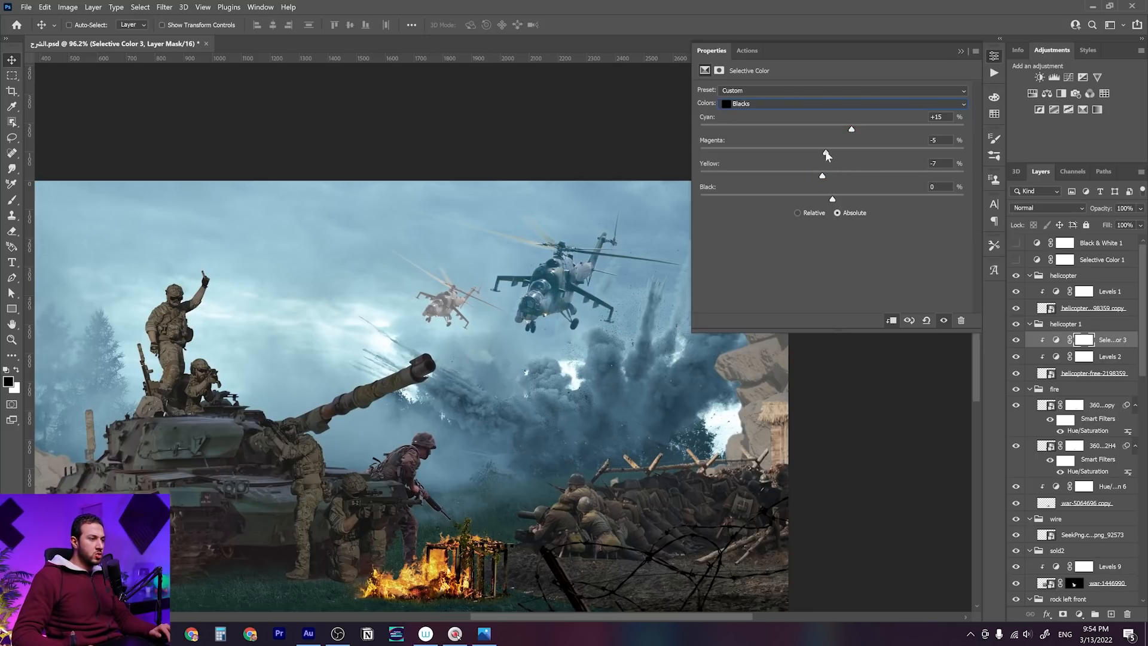
# Set the large helicopter's Selective Color Whites to Cyan +13, Magenta +2 and Yellow -10, and collapse the adjustment's properties
pyautogui.click(811, 104)
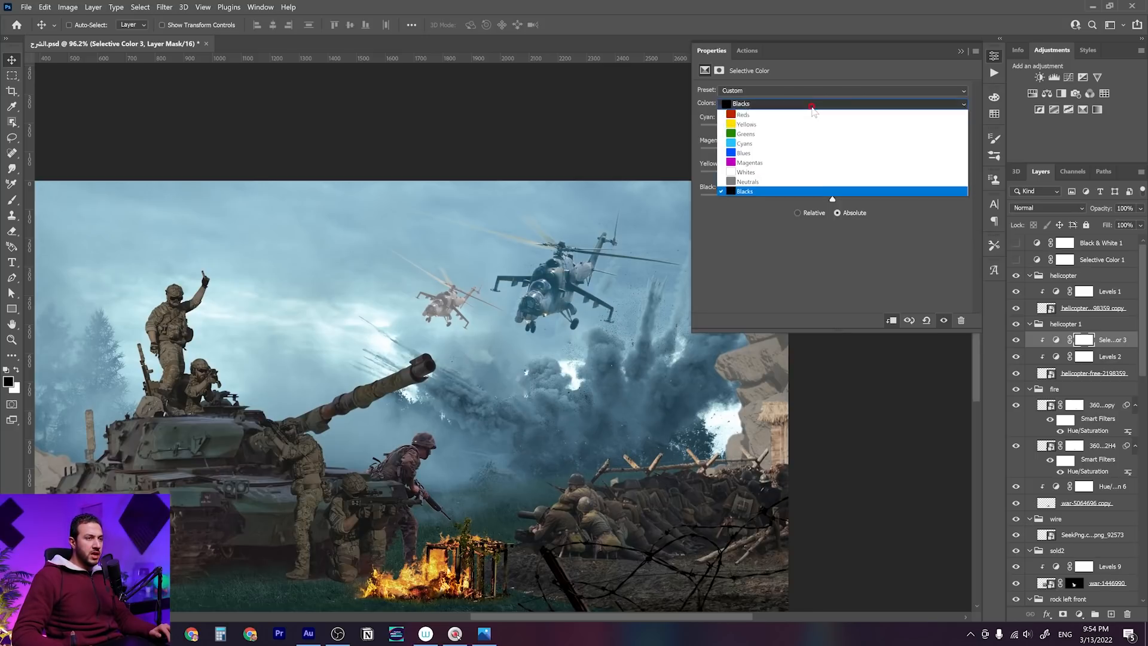
pyautogui.click(802, 174)
pyautogui.moveTo(832, 129); pyautogui.dragTo(819, 177)
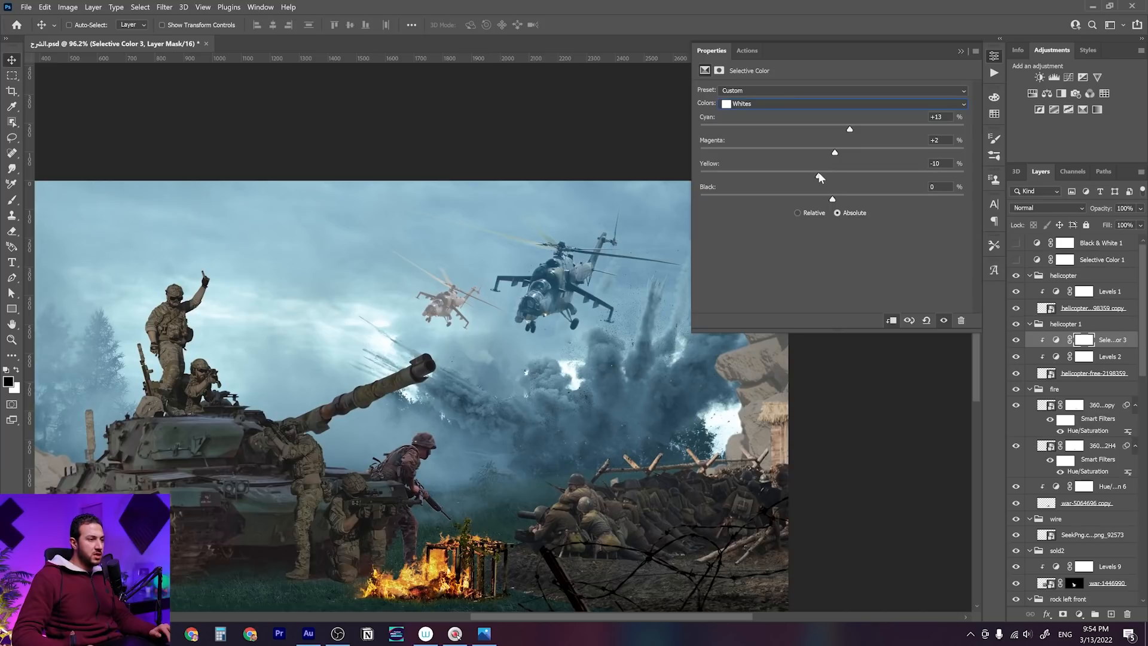
pyautogui.click(961, 51)
# Duplicate Selective Color 3 above Levels 1 in the helicopter group and clip the copy to the small helicopter
pyautogui.scroll(-3, 485, 371)
pyautogui.scroll(3, 484, 370)
pyautogui.moveTo(1107, 344); pyautogui.dragTo(1099, 286)
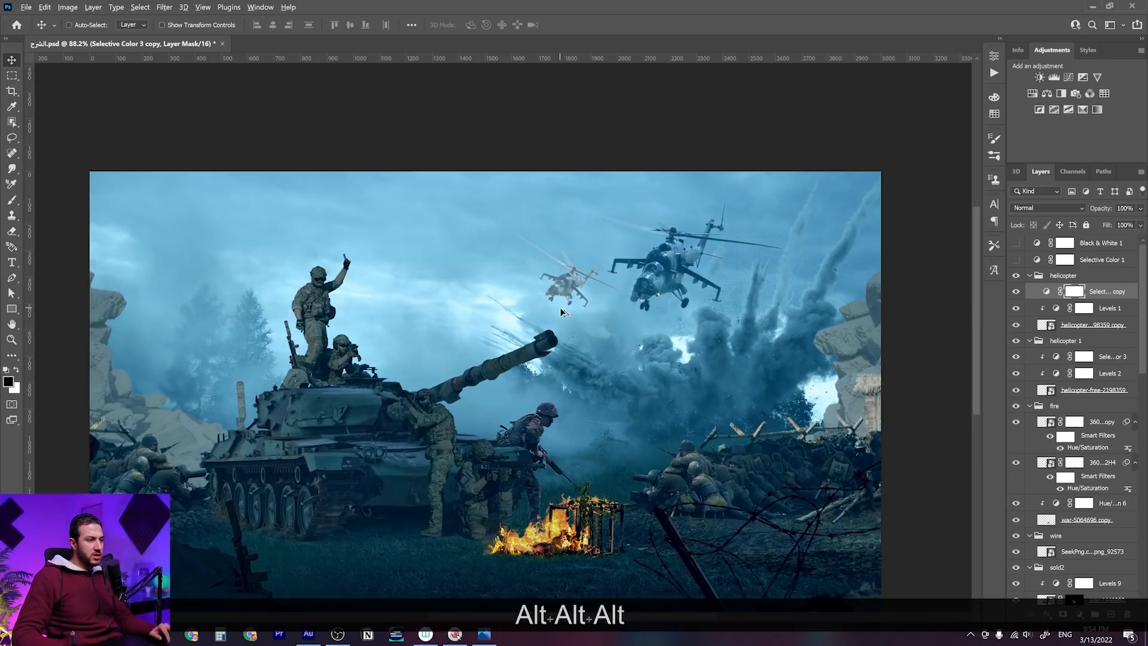
pyautogui.keyDown('alt'); pyautogui.click(1071, 299); pyautogui.keyUp('alt')
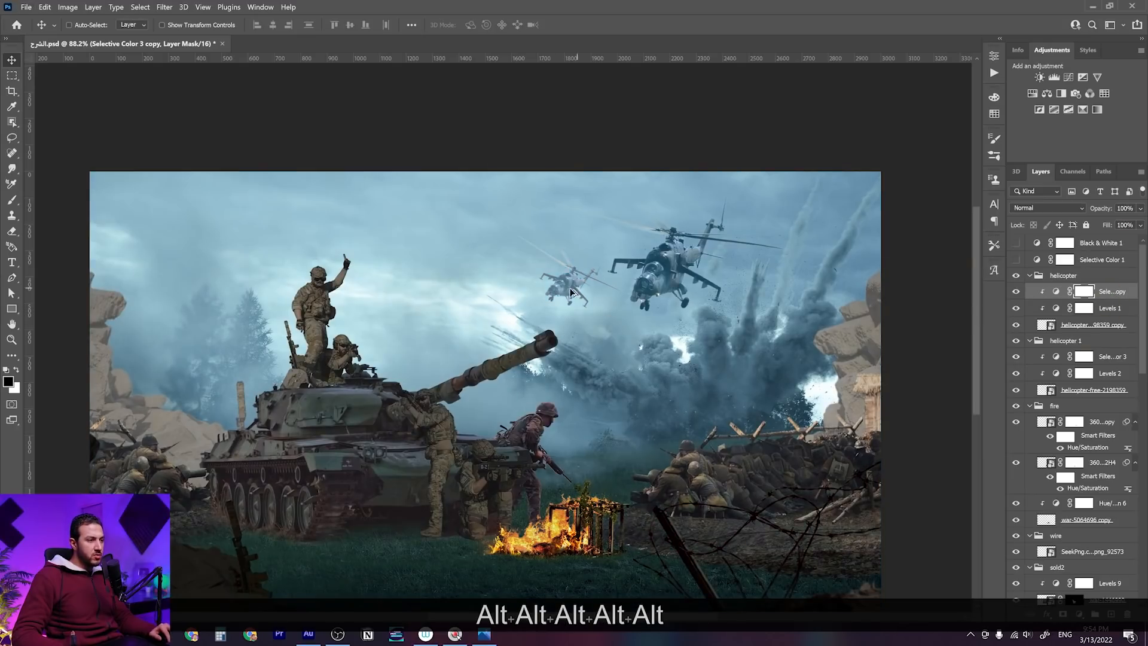
# Compare both helicopters with and without their Selective Color adjustments by toggling each adjustment's visibility off and on
pyautogui.scroll(-2, 572, 293)
pyautogui.click(1016, 296)
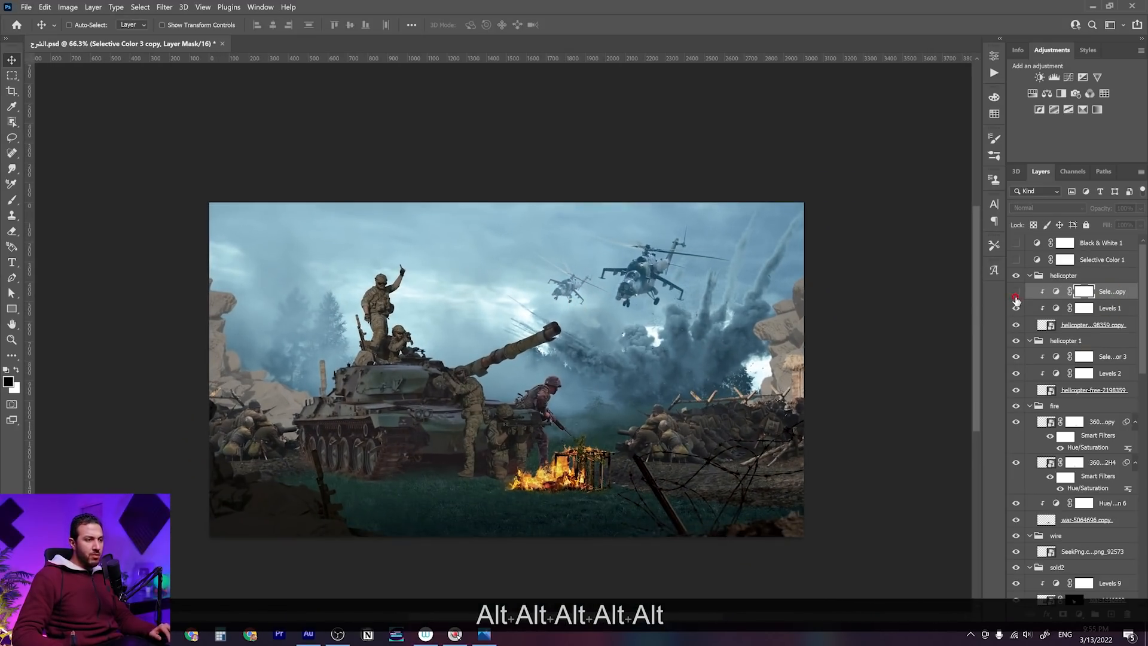
pyautogui.click(1016, 297)
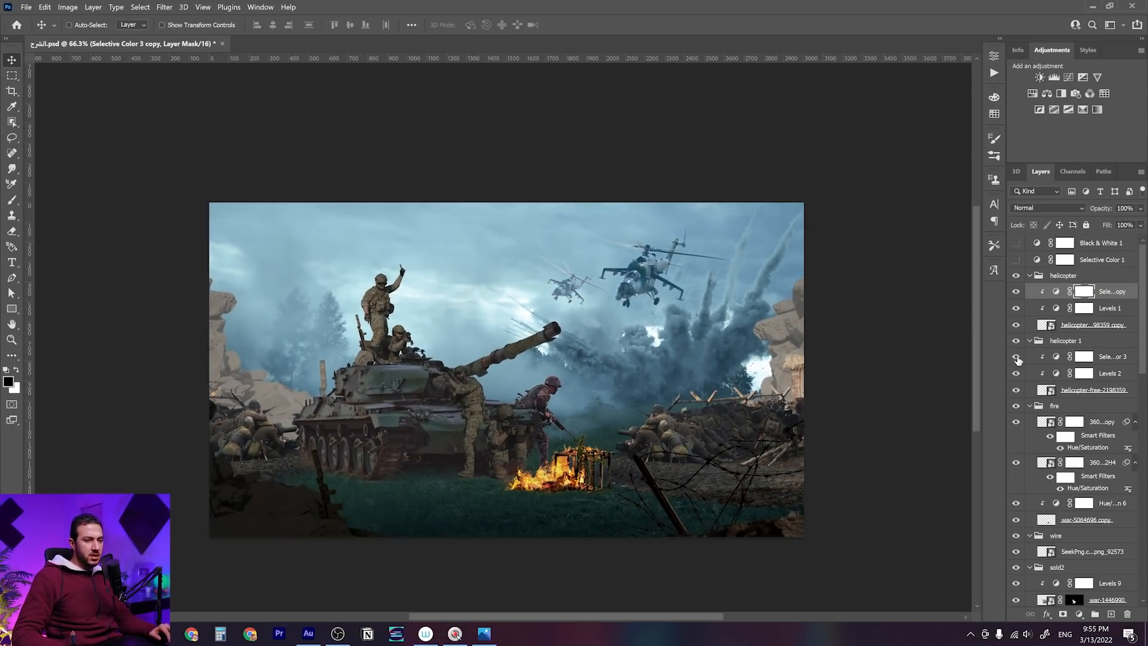
pyautogui.click(1017, 357)
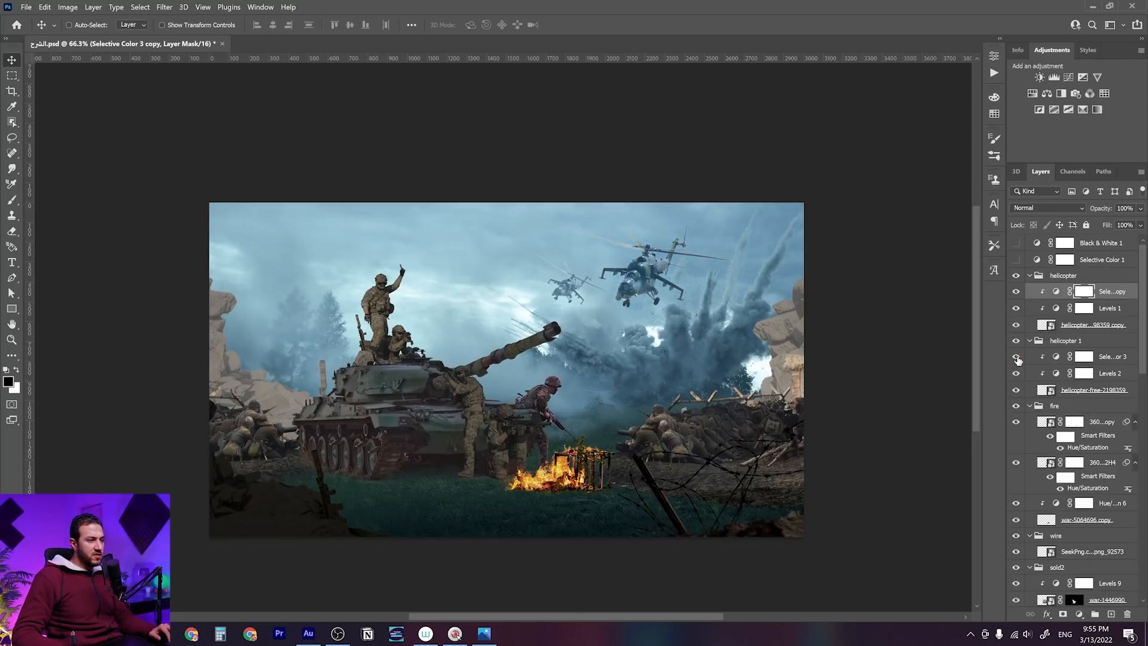
pyautogui.click(1017, 357)
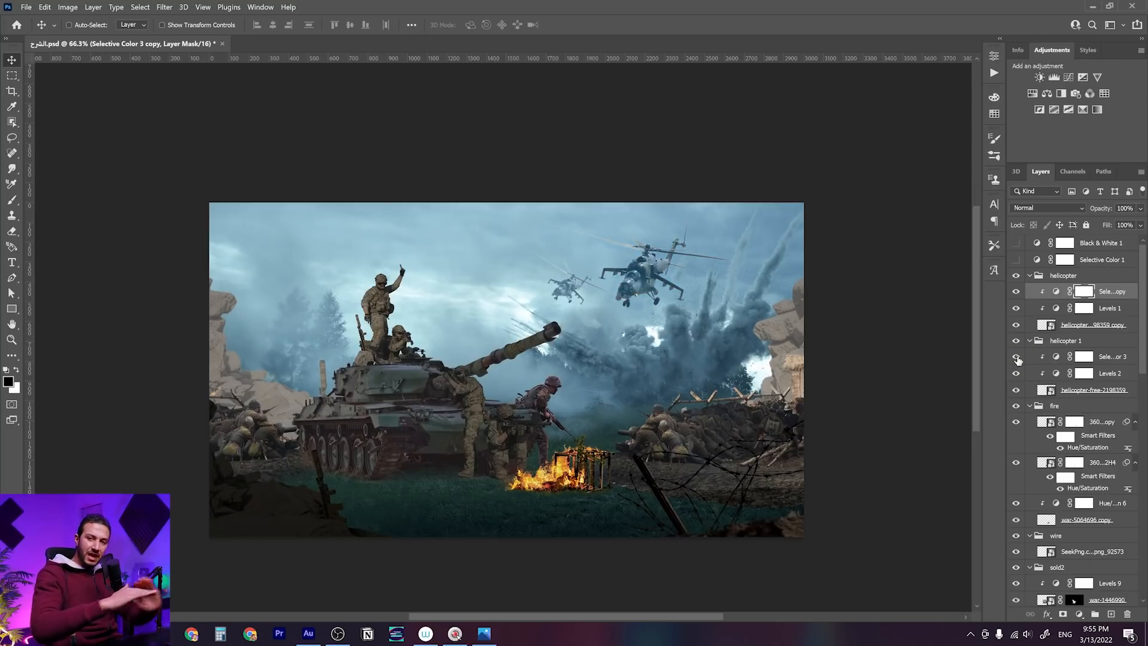
# Add a Selective Color adjustment above Hue/Saturation 3 in the people right group
pyautogui.press('alt')
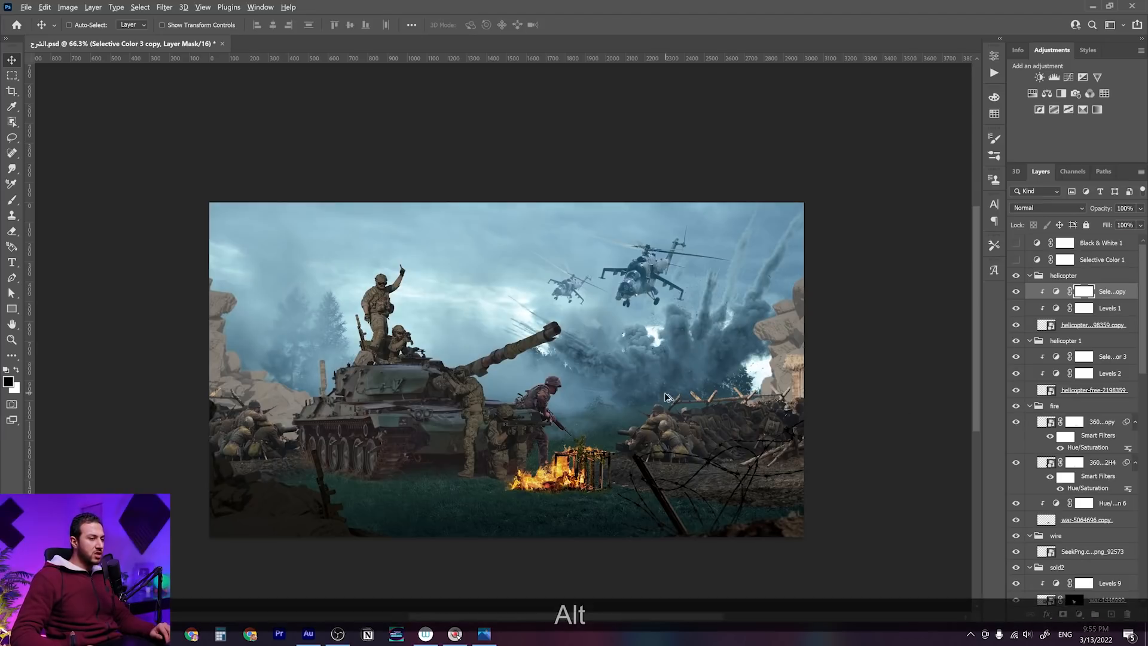
pyautogui.scroll(3, 362, 457)
pyautogui.moveTo(509, 456); pyautogui.dragTo(350, 462)
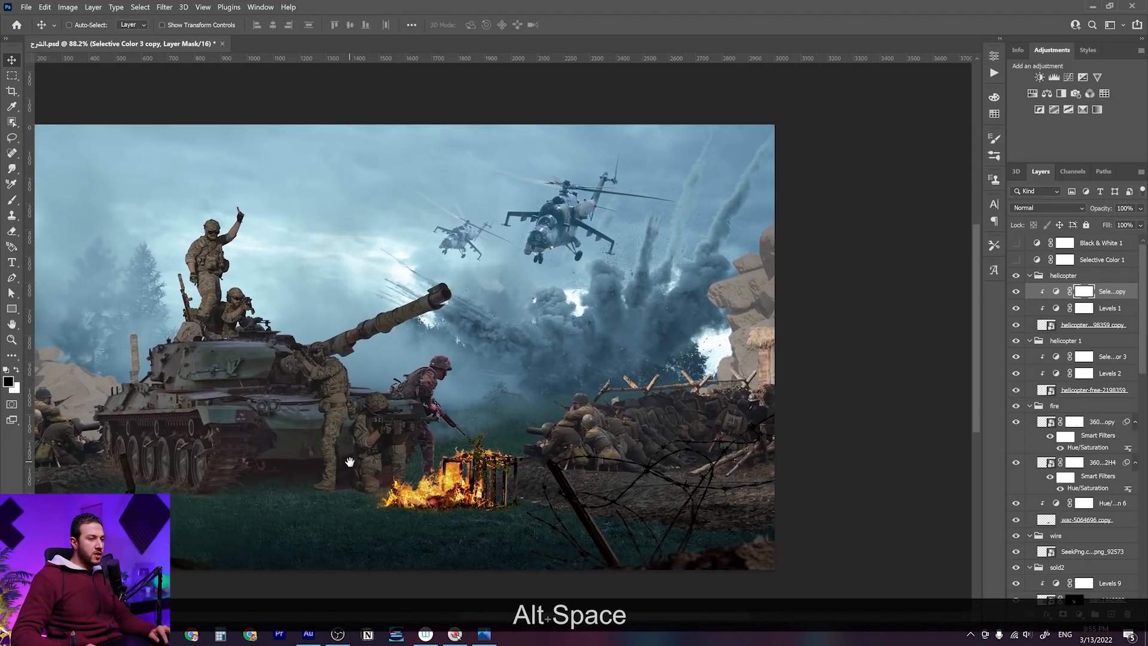
pyautogui.scroll(-1, 752, 345)
pyautogui.scroll(2, 682, 394)
pyautogui.moveTo(683, 394); pyautogui.dragTo(708, 397)
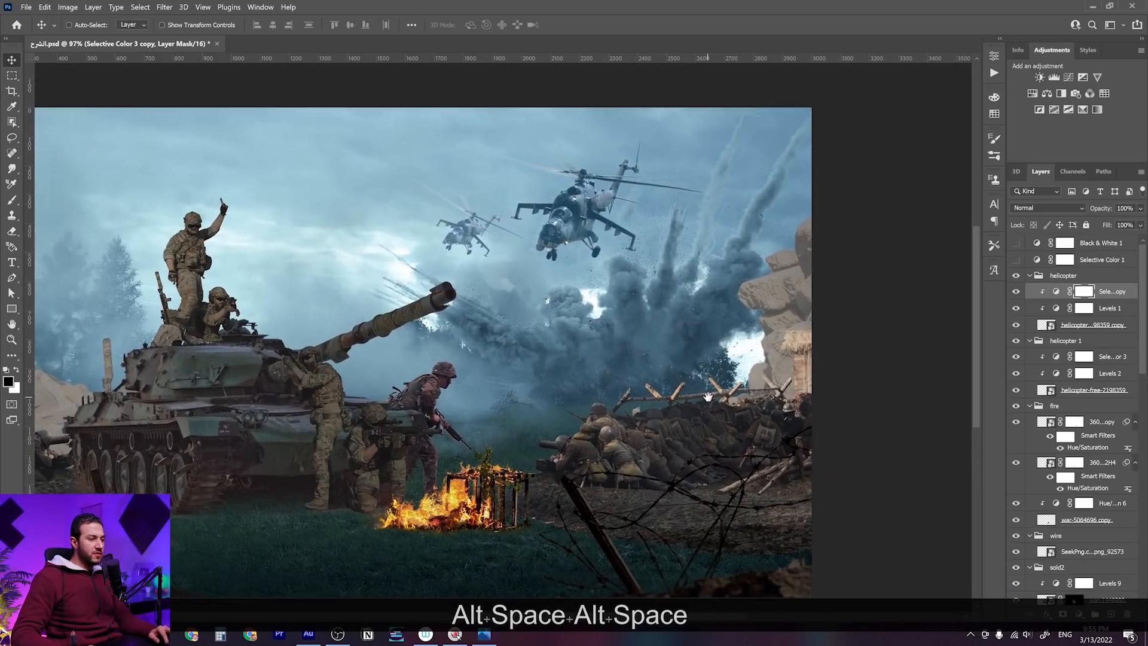
pyautogui.rightClick(649, 448)
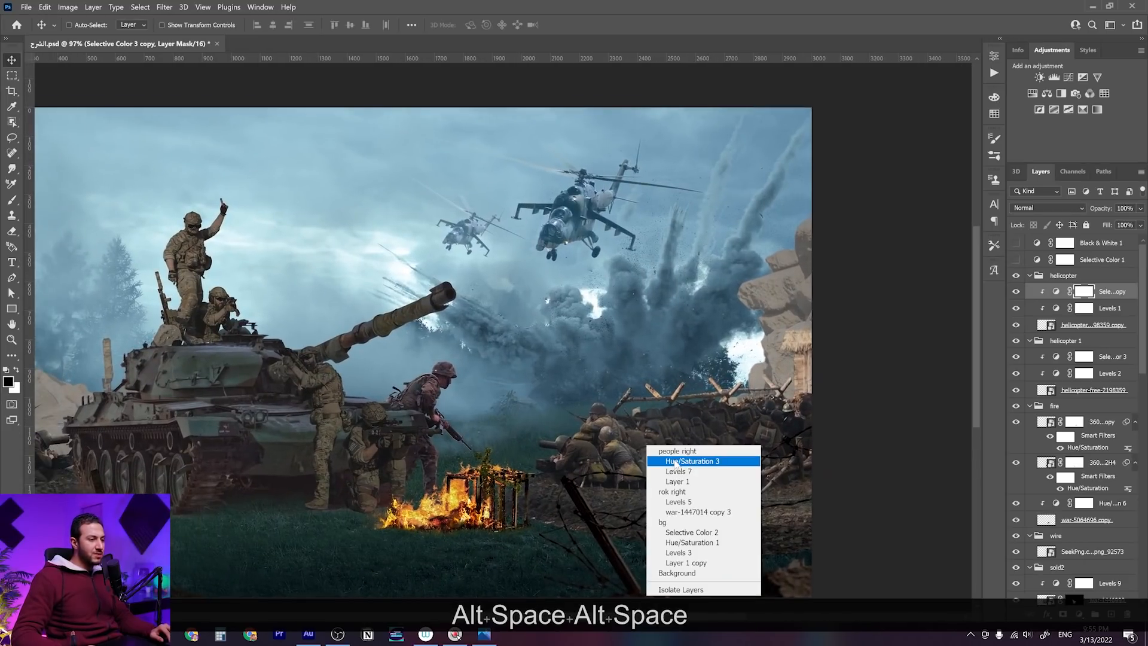
pyautogui.click(676, 462)
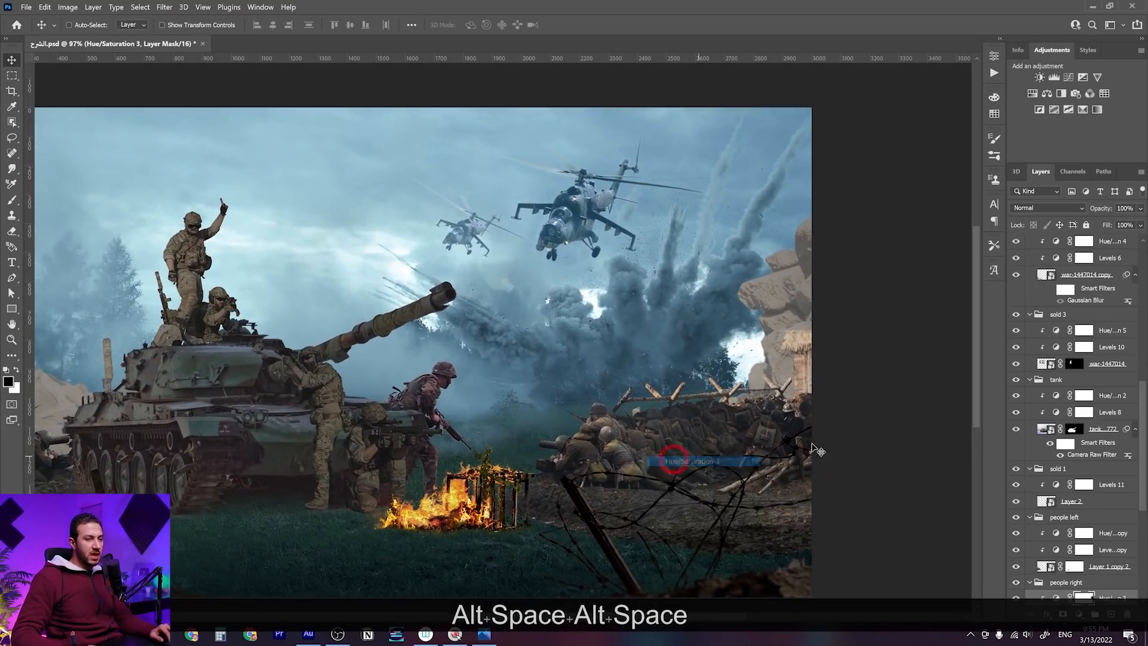
pyautogui.click(1084, 109)
# Clip the new Selective Color to the right-hand soldiers and set its Neutrals to Cyan +22, Magenta +9 and Yellow +1
pyautogui.moveTo(933, 382); pyautogui.dragTo(778, 341)
pyautogui.click(782, 105)
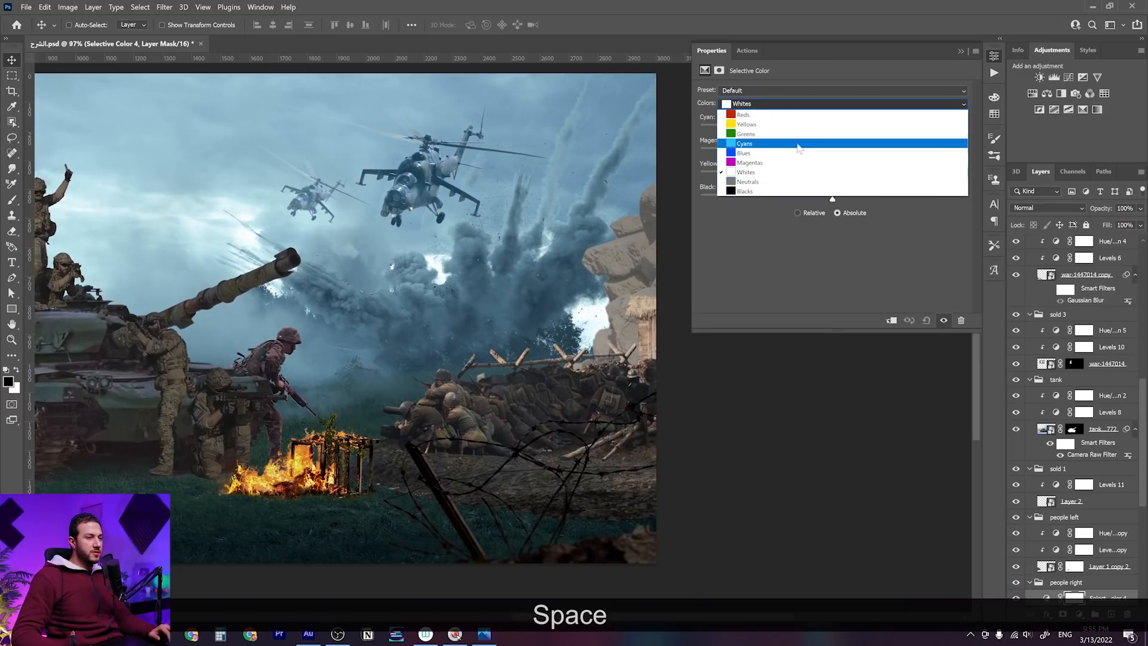
pyautogui.click(795, 181)
pyautogui.moveTo(831, 129); pyautogui.dragTo(852, 134)
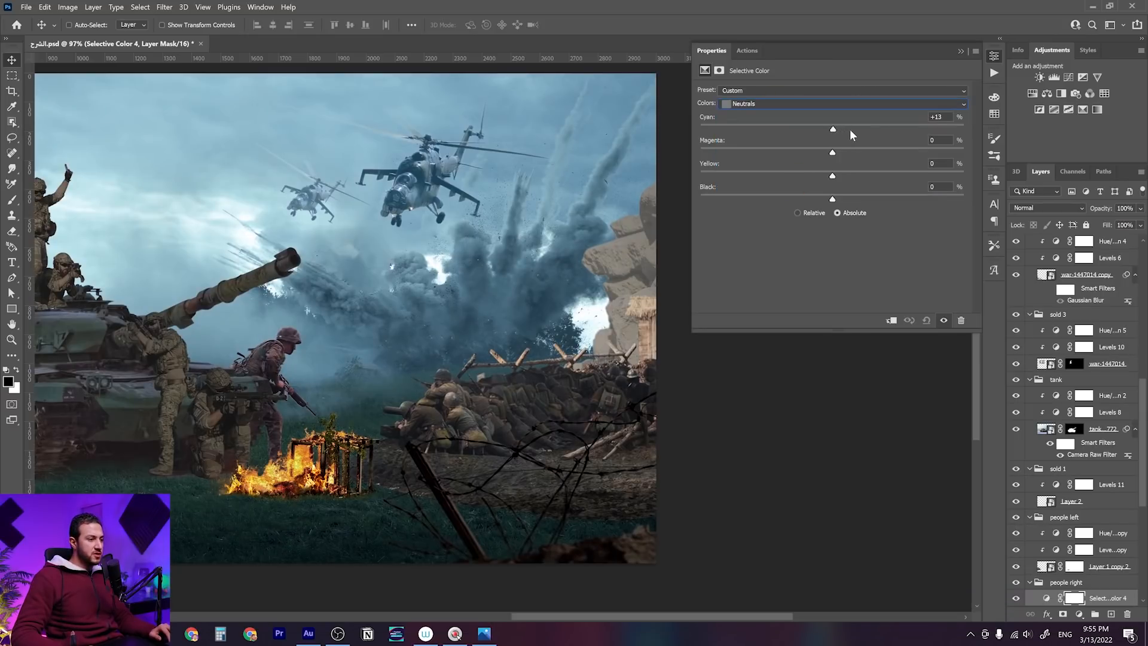
pyautogui.click(891, 319)
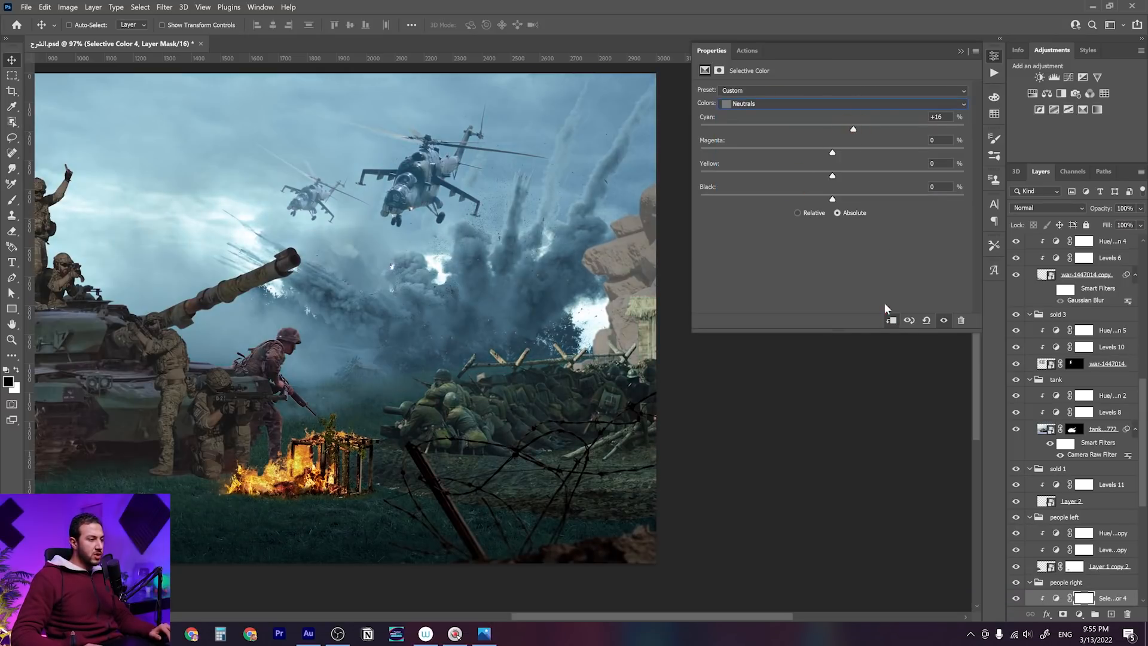
pyautogui.moveTo(864, 126); pyautogui.dragTo(824, 178)
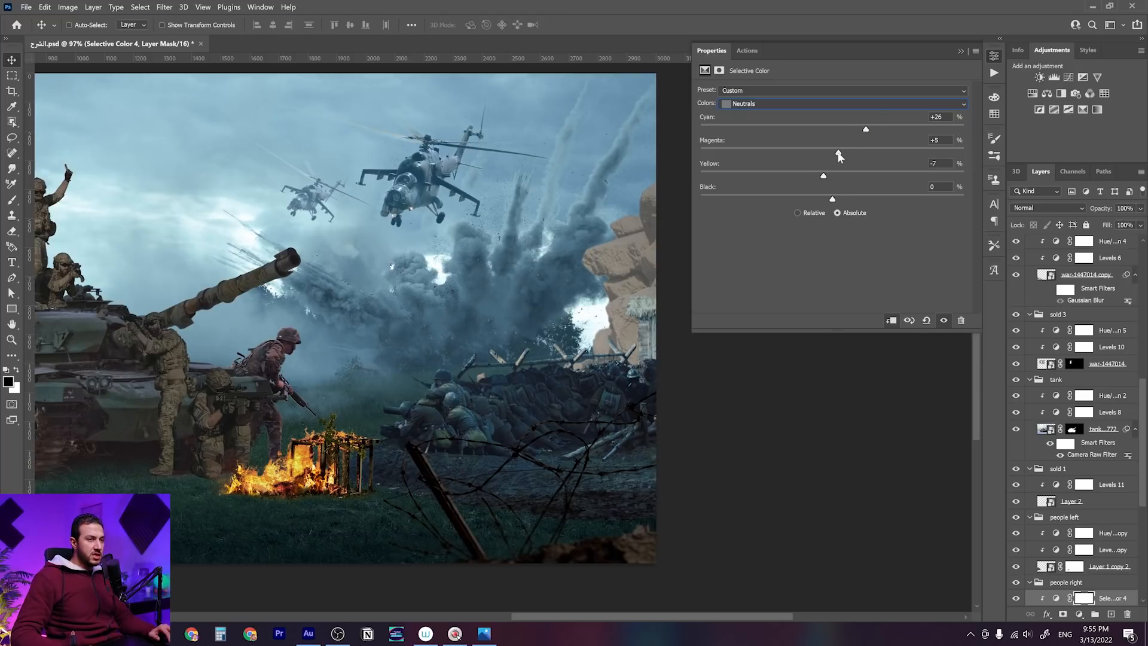
pyautogui.moveTo(833, 151); pyautogui.dragTo(834, 178)
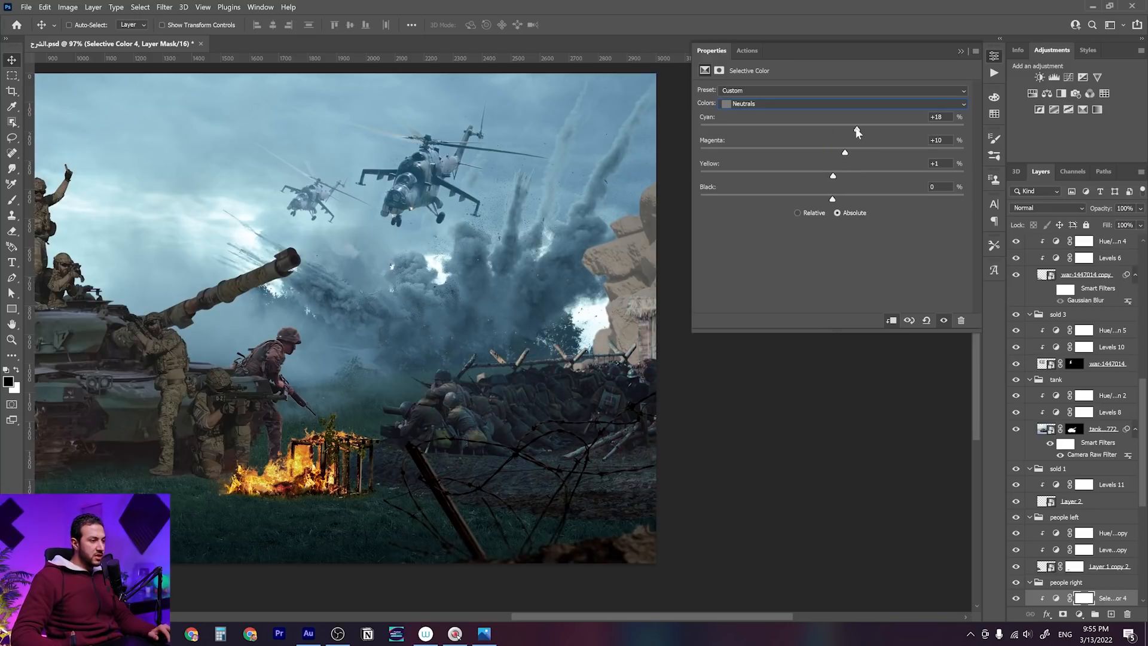
pyautogui.moveTo(846, 152); pyautogui.dragTo(833, 173)
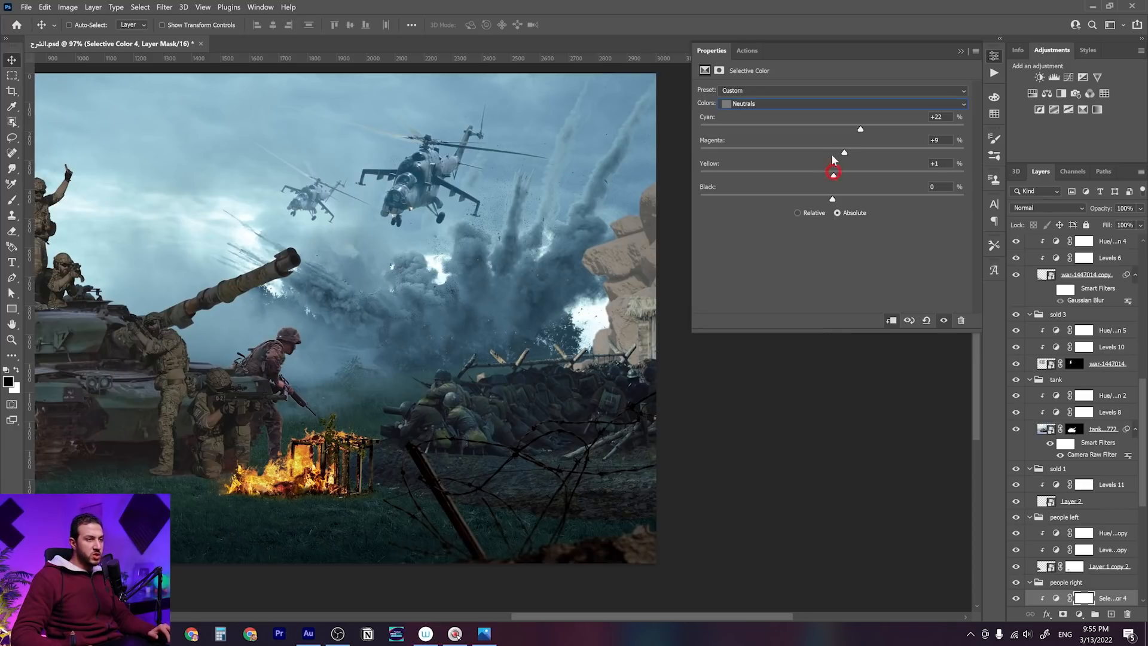
# Set the right-hand soldiers' Selective Color Blacks to Cyan +1, Magenta -6 and Yellow -6
pyautogui.click(805, 106)
pyautogui.click(802, 187)
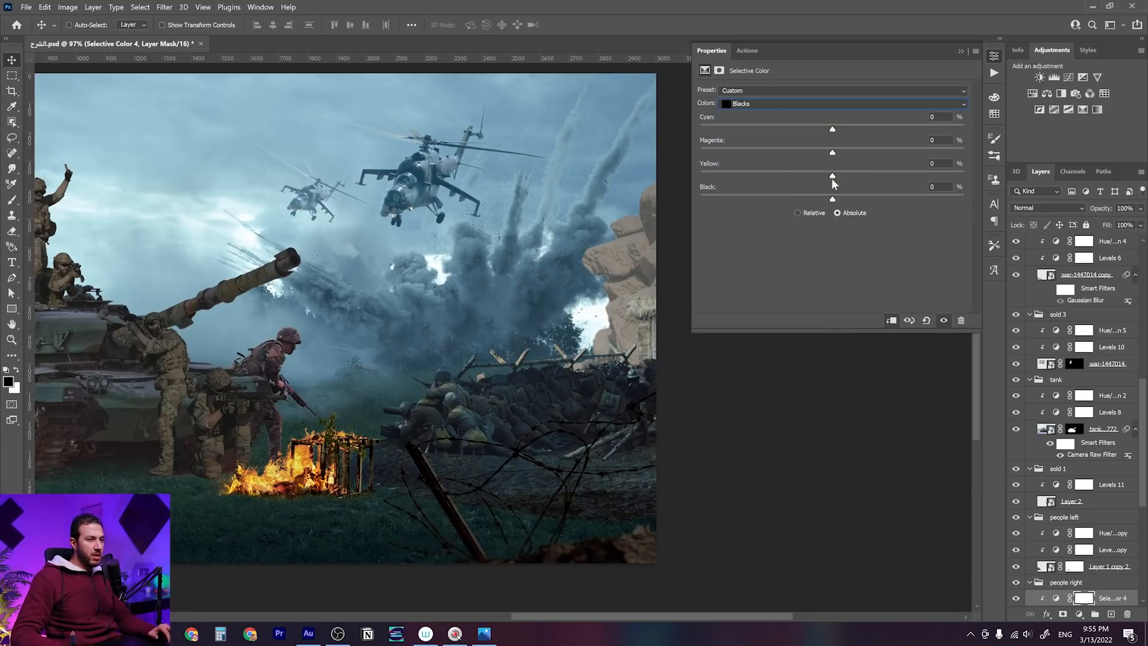
pyautogui.moveTo(843, 132); pyautogui.dragTo(825, 180)
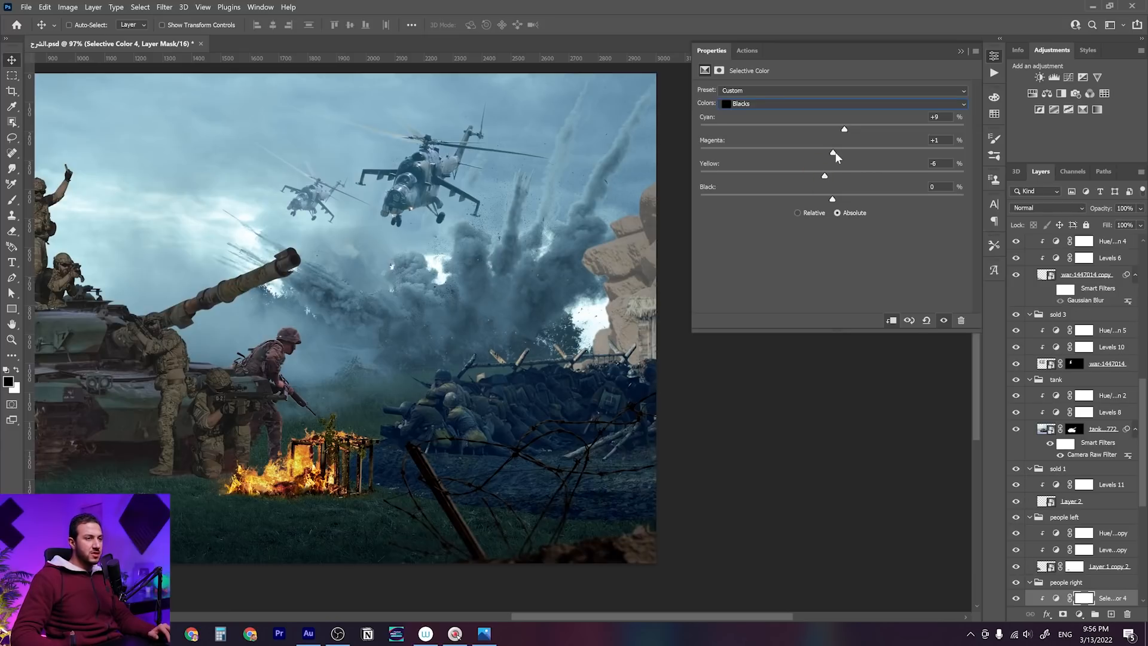
pyautogui.moveTo(834, 153); pyautogui.dragTo(828, 154)
pyautogui.press('alt')
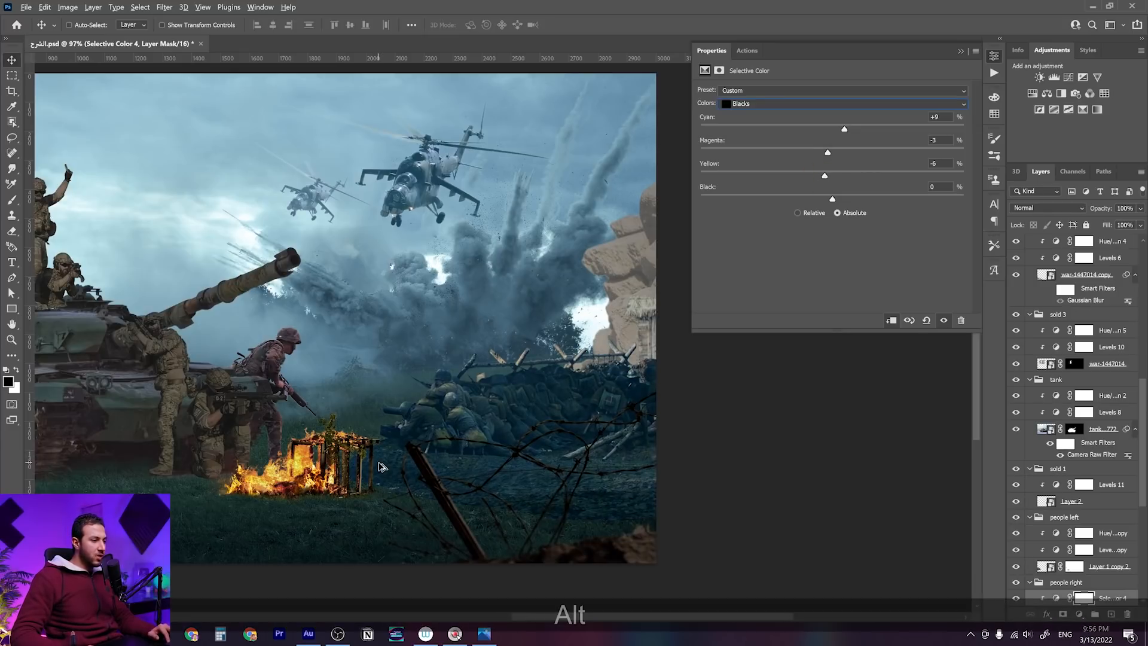
pyautogui.scroll(2, 477, 431)
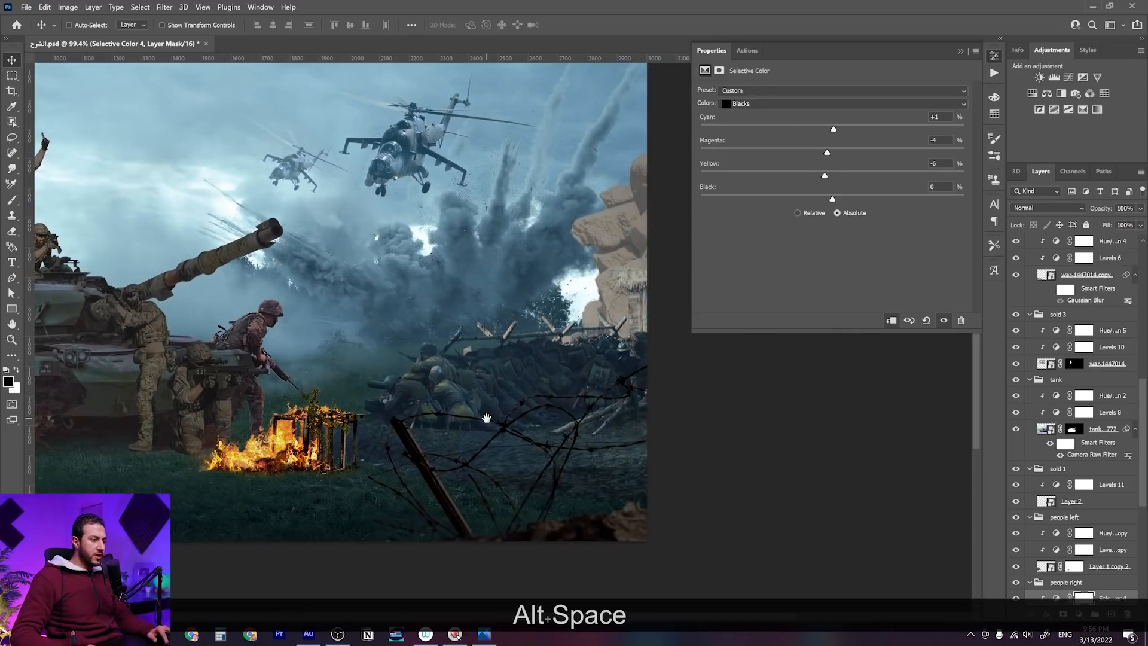
pyautogui.scroll(-1, 497, 417)
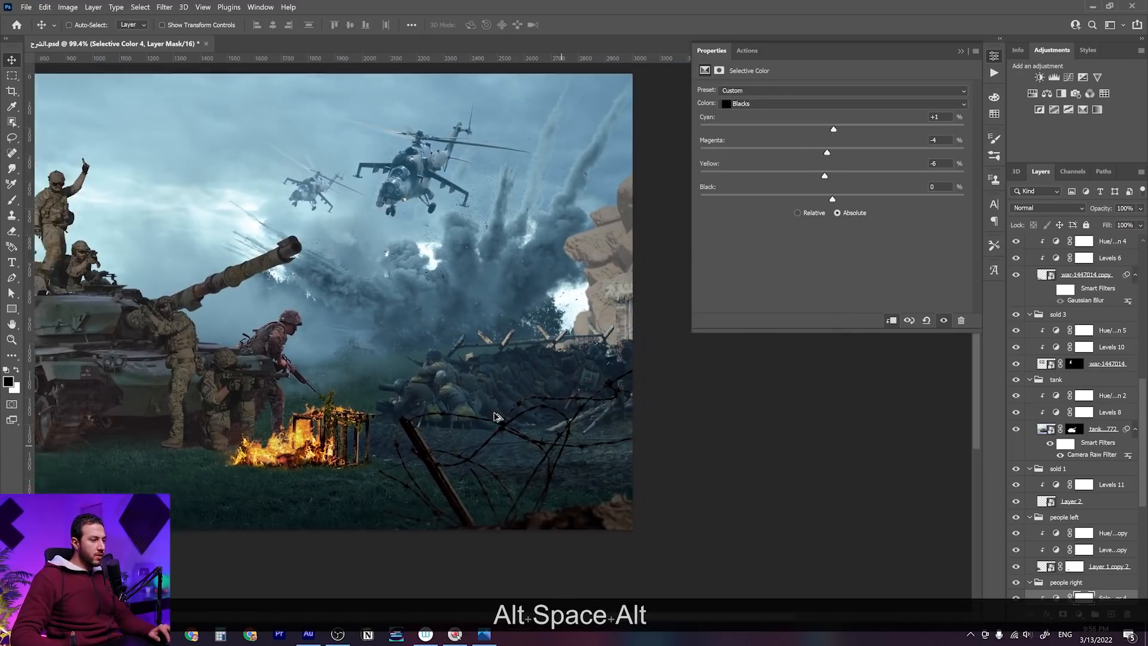
pyautogui.scroll(-1, 497, 417)
pyautogui.scroll(3, 497, 419)
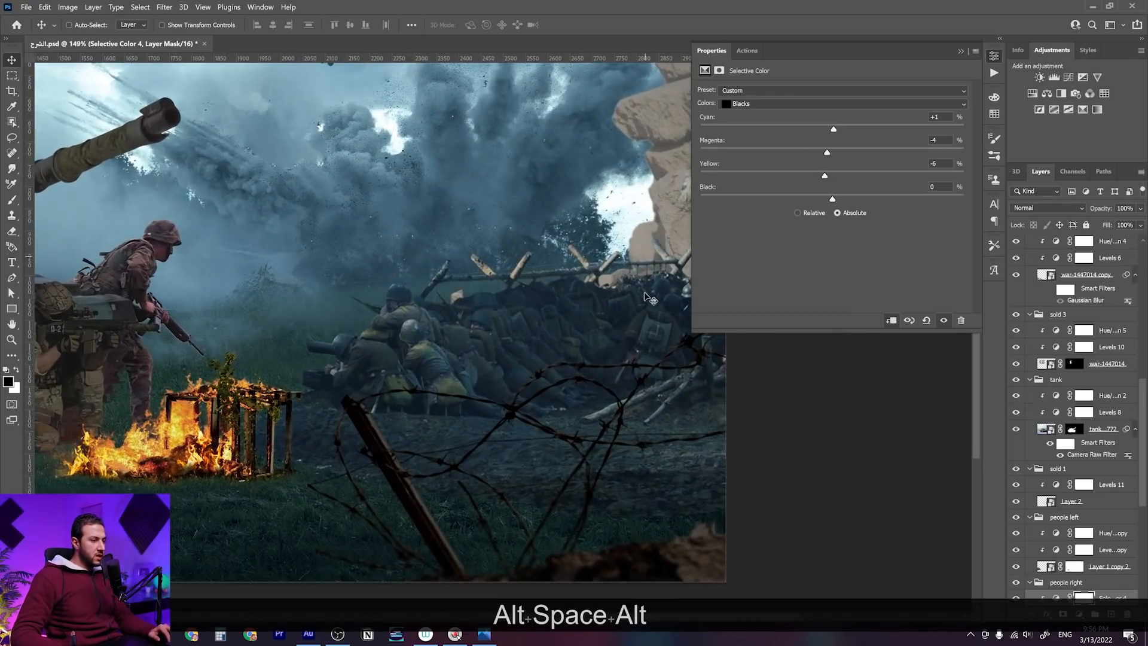
pyautogui.moveTo(826, 154); pyautogui.dragTo(824, 154)
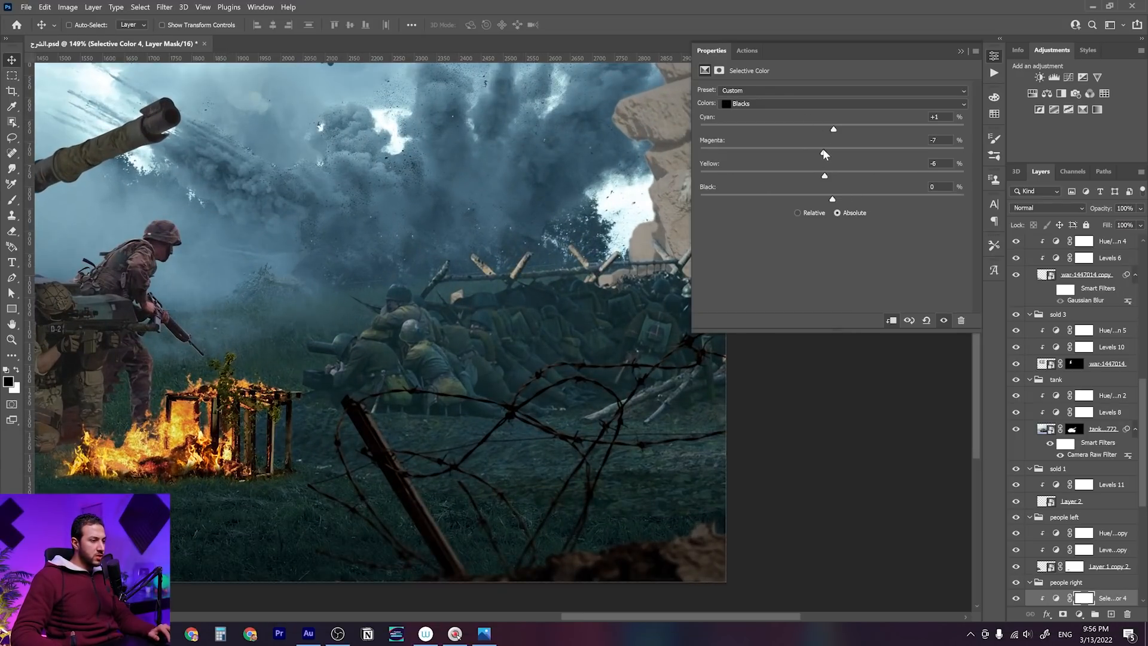
pyautogui.scroll(-4, 590, 364)
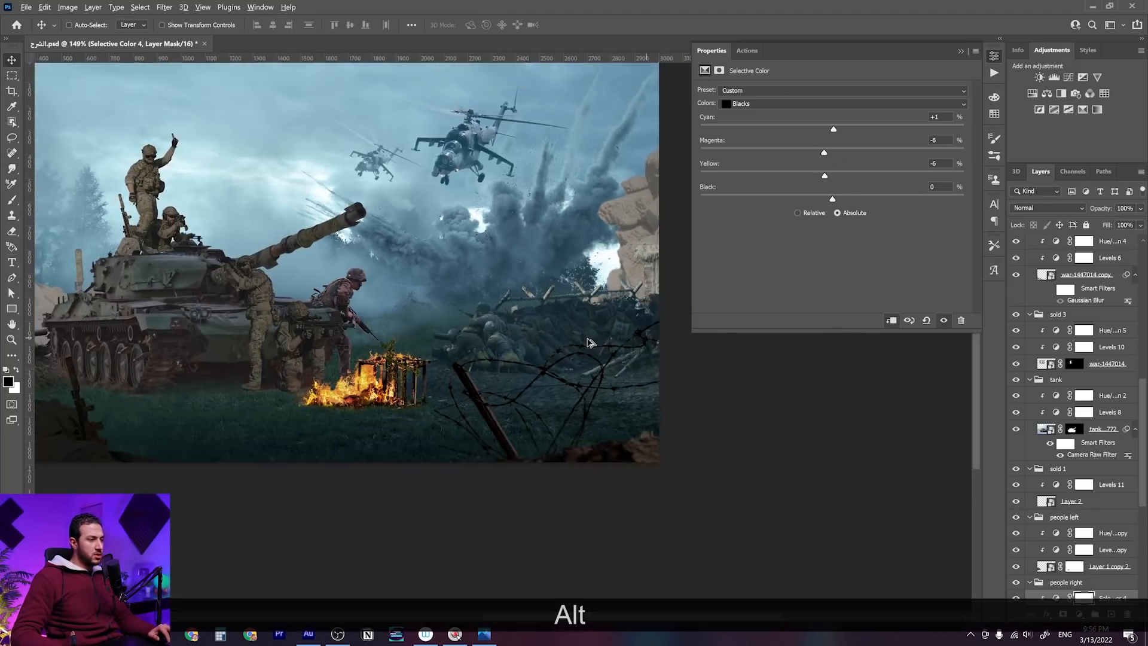
pyautogui.scroll(3, 586, 368)
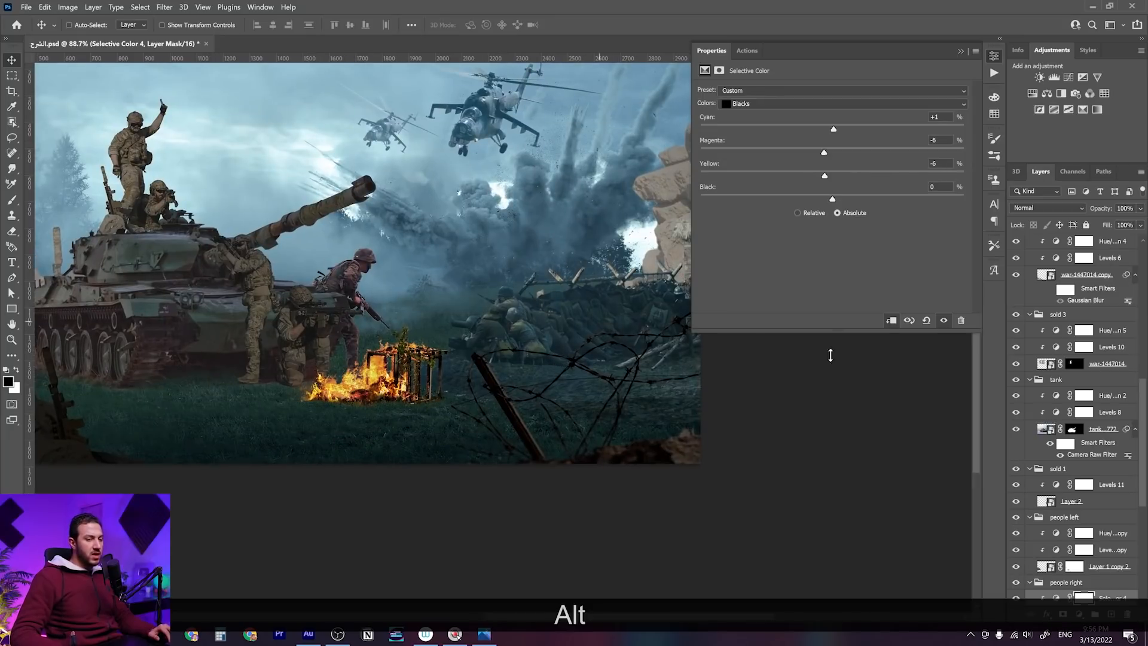
pyautogui.scroll(-1, 1092, 513)
# Duplicate Selective Color 4 to the top of the people left group and clip the copy to the left-hand soldiers
pyautogui.scroll(-4, 1092, 513)
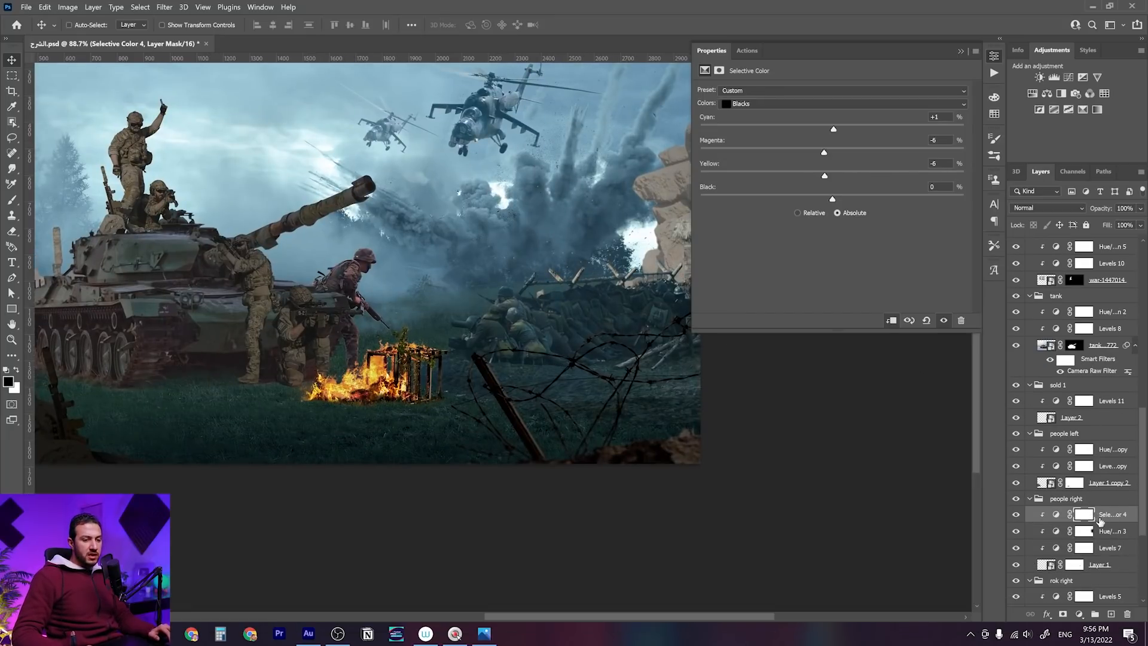
pyautogui.moveTo(218, 411); pyautogui.dragTo(327, 451)
pyautogui.moveTo(1119, 525); pyautogui.dragTo(1108, 450)
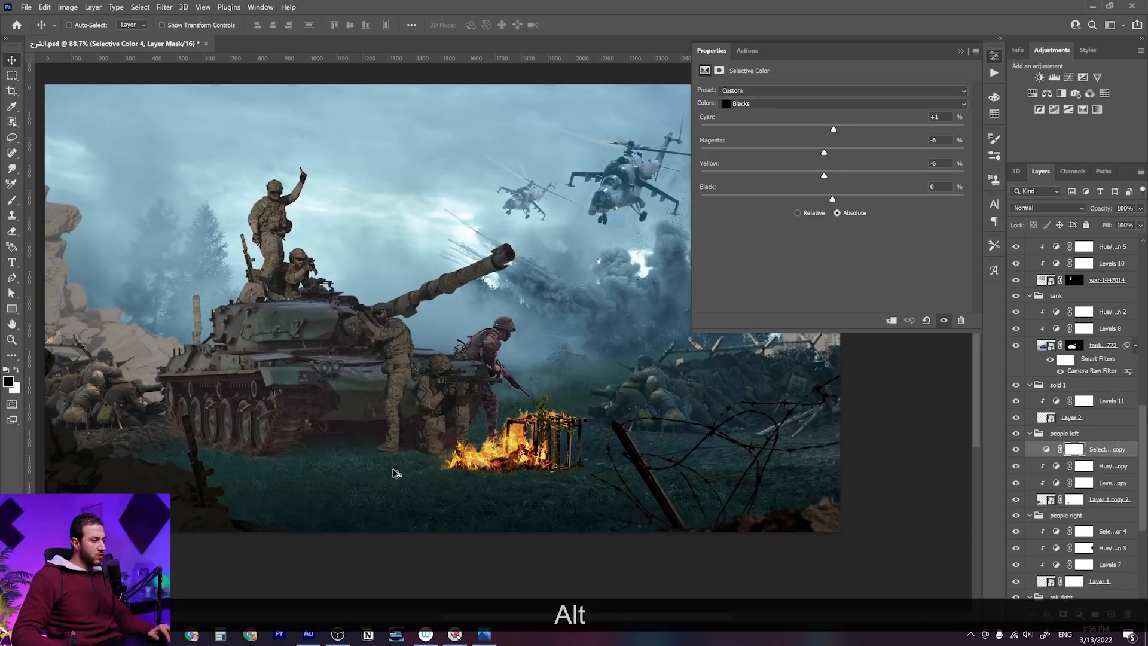
pyautogui.click(891, 321)
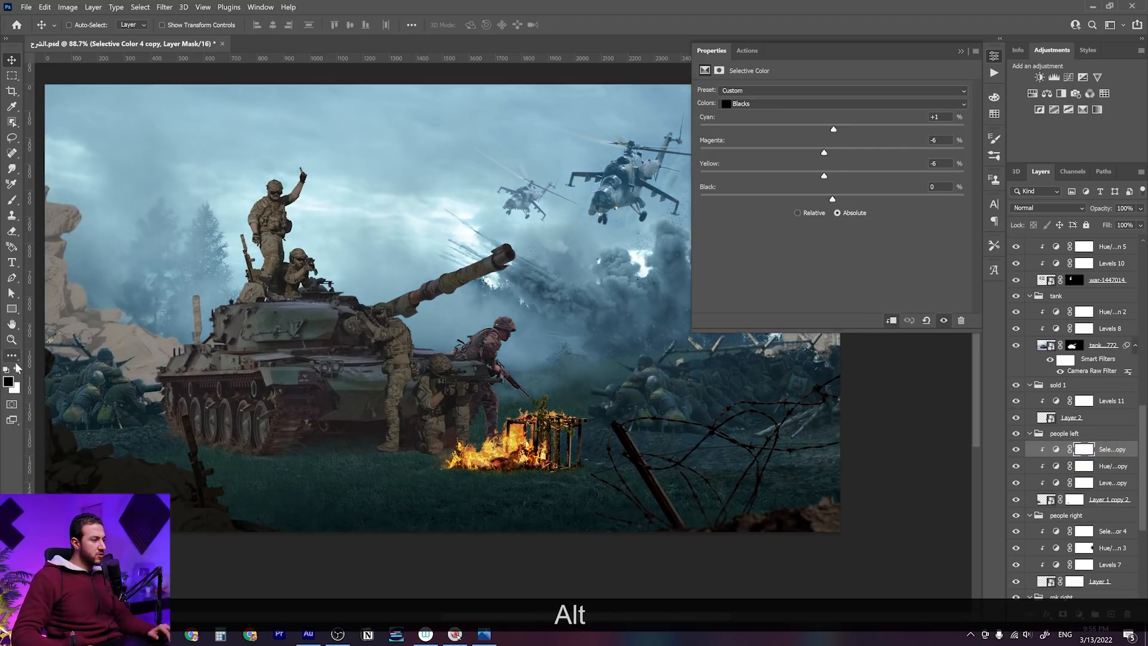
# Add a Selective Color adjustment above Levels 5 in the rok right group
pyautogui.scroll(-3, 239, 446)
pyautogui.scroll(1, 239, 445)
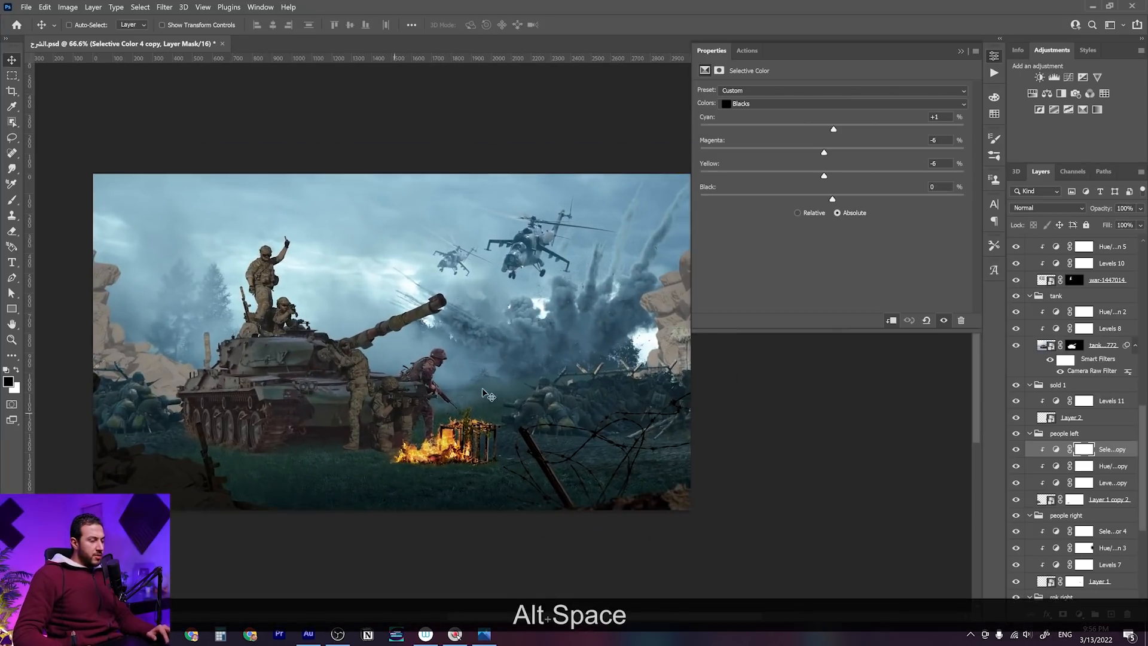
pyautogui.moveTo(676, 338); pyautogui.dragTo(490, 368)
pyautogui.rightClick(484, 324)
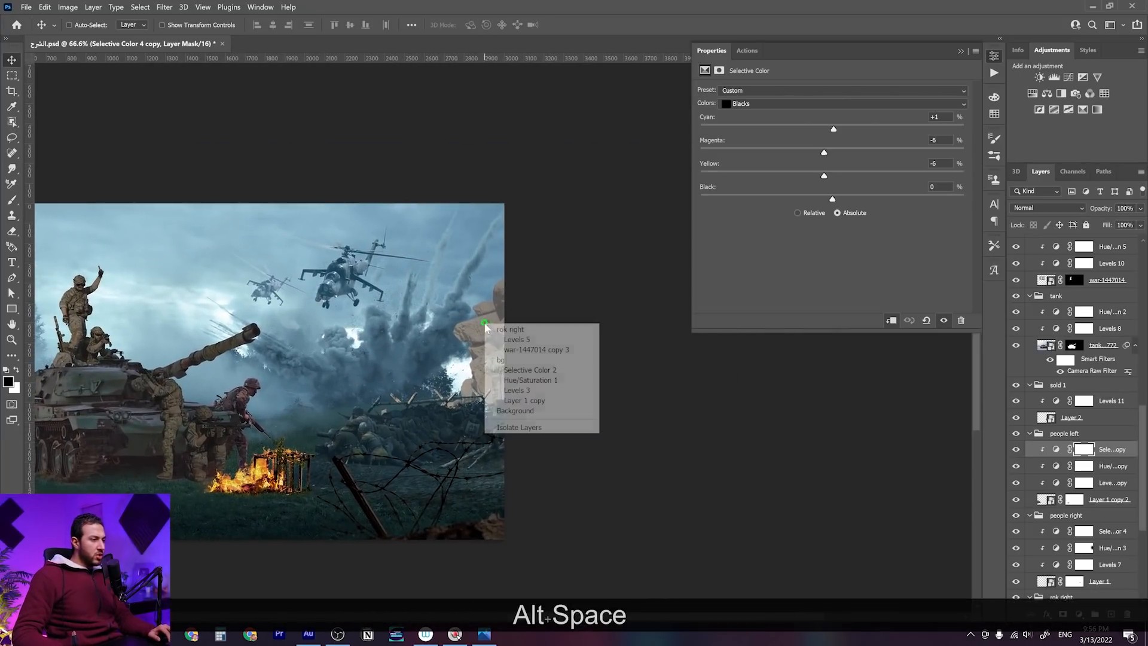
pyautogui.click(515, 339)
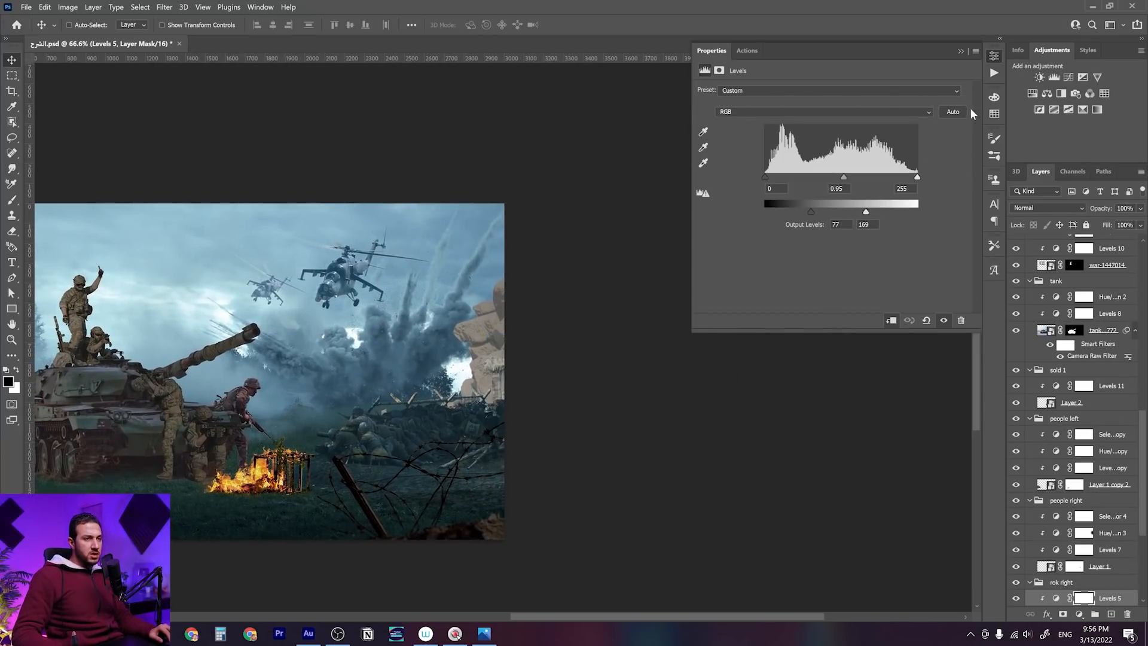
pyautogui.click(1097, 109)
# Clip the new Selective Color to the right-hand rocks and set its Neutrals to Cyan +18, Magenta +6 and Yellow -3
pyautogui.scroll(8, 483, 340)
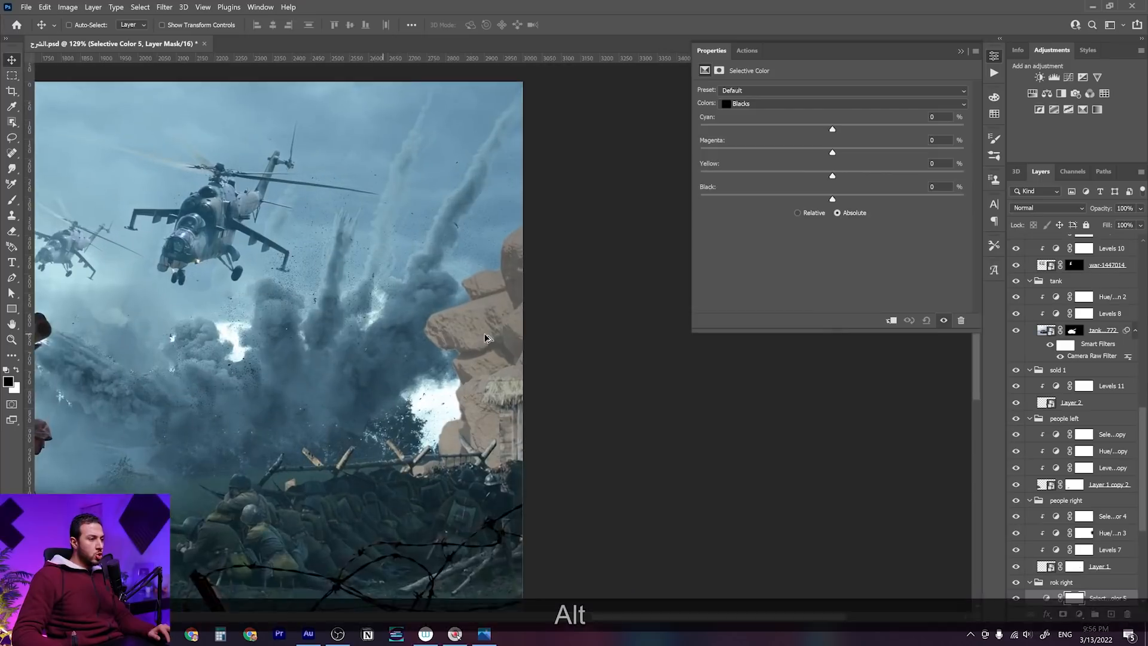
pyautogui.moveTo(500, 300); pyautogui.dragTo(448, 275)
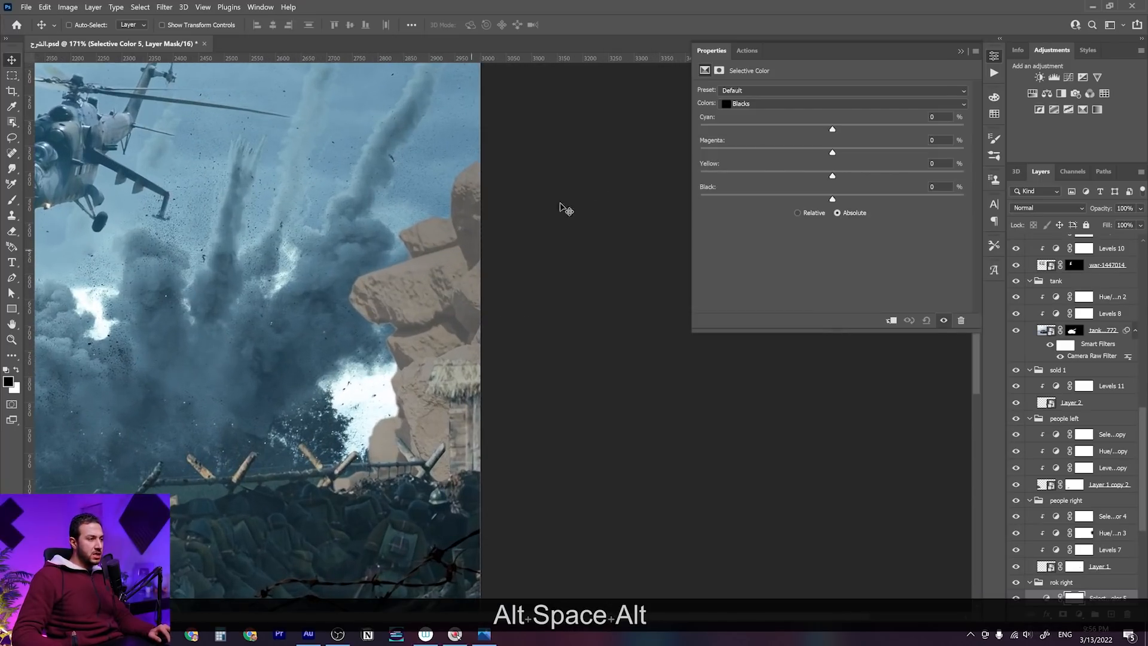
pyautogui.scroll(-4, 487, 326)
pyautogui.click(769, 105)
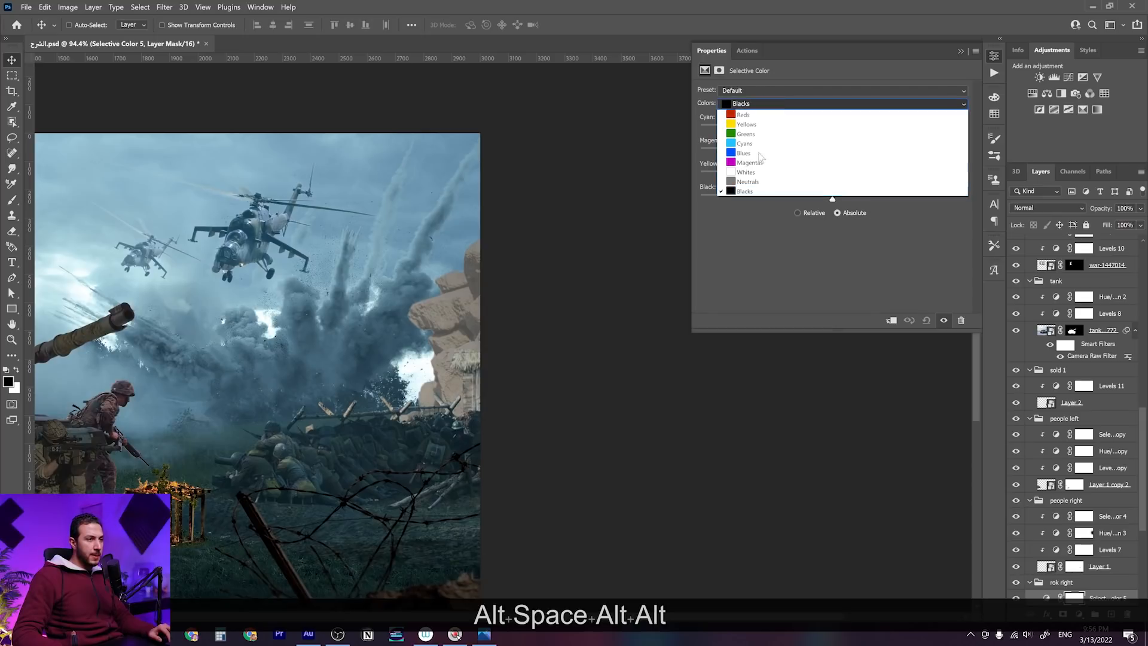
pyautogui.click(766, 185)
pyautogui.moveTo(833, 126); pyautogui.dragTo(837, 152)
pyautogui.click(890, 321)
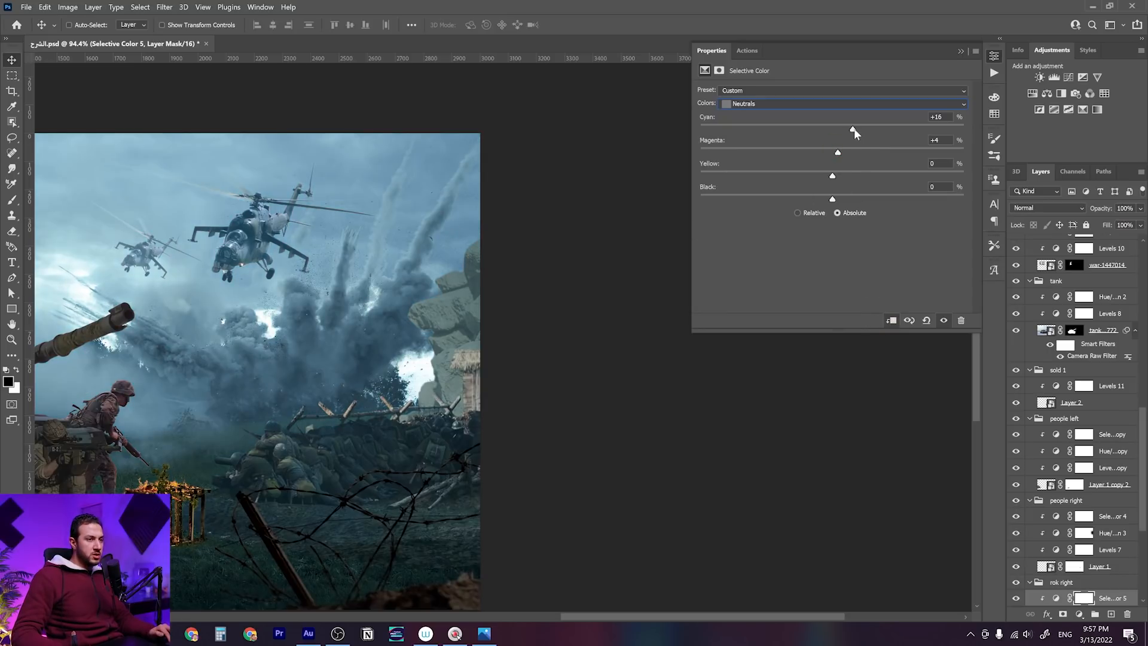
pyautogui.moveTo(840, 154); pyautogui.dragTo(843, 155)
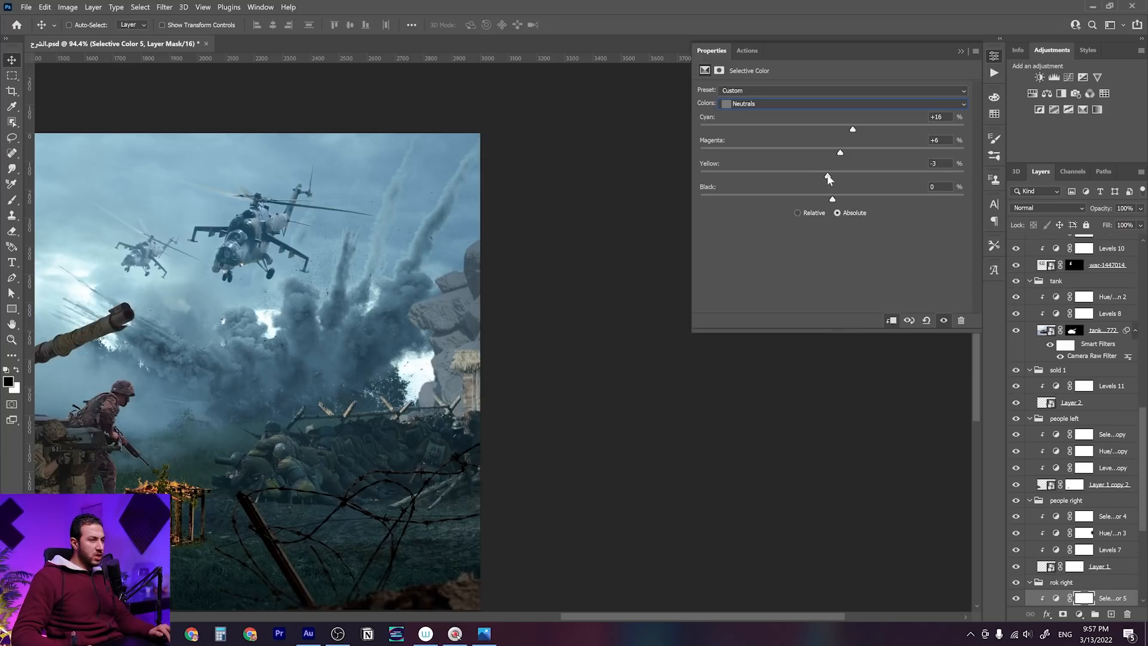
pyautogui.click(845, 132)
pyautogui.moveTo(852, 131); pyautogui.dragTo(853, 131)
# Duplicate Selective Color 5 to the top of the rock left back group and clip the copy to the left-hand rocks
pyautogui.scroll(-5, 454, 359)
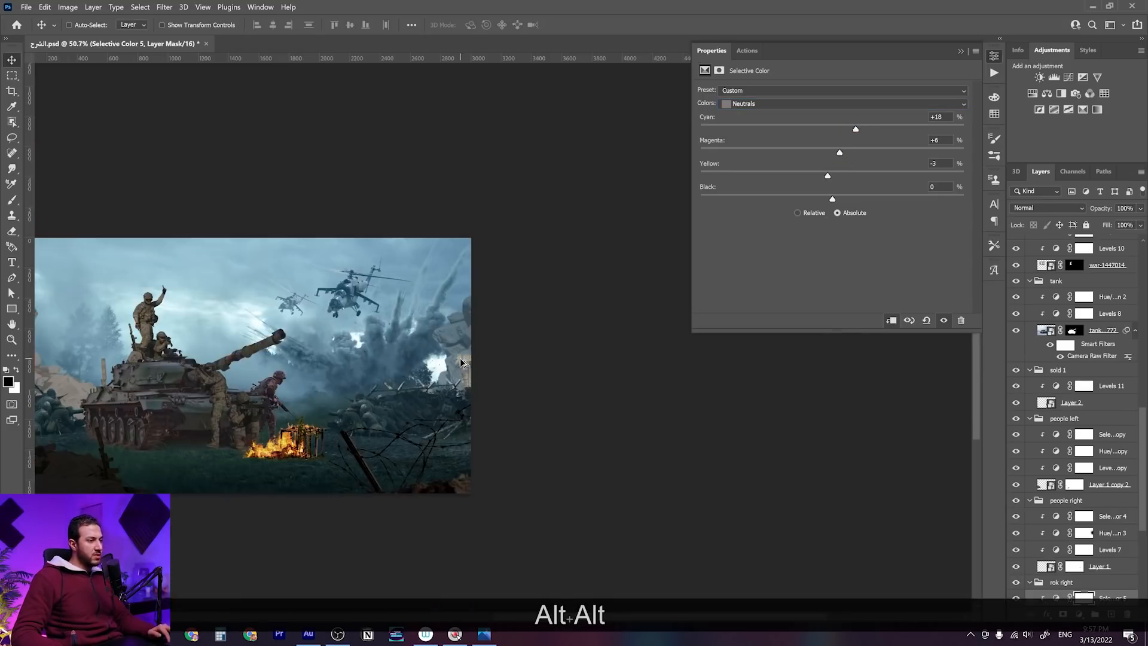
pyautogui.scroll(2, 413, 371)
pyautogui.scroll(-3, 370, 369)
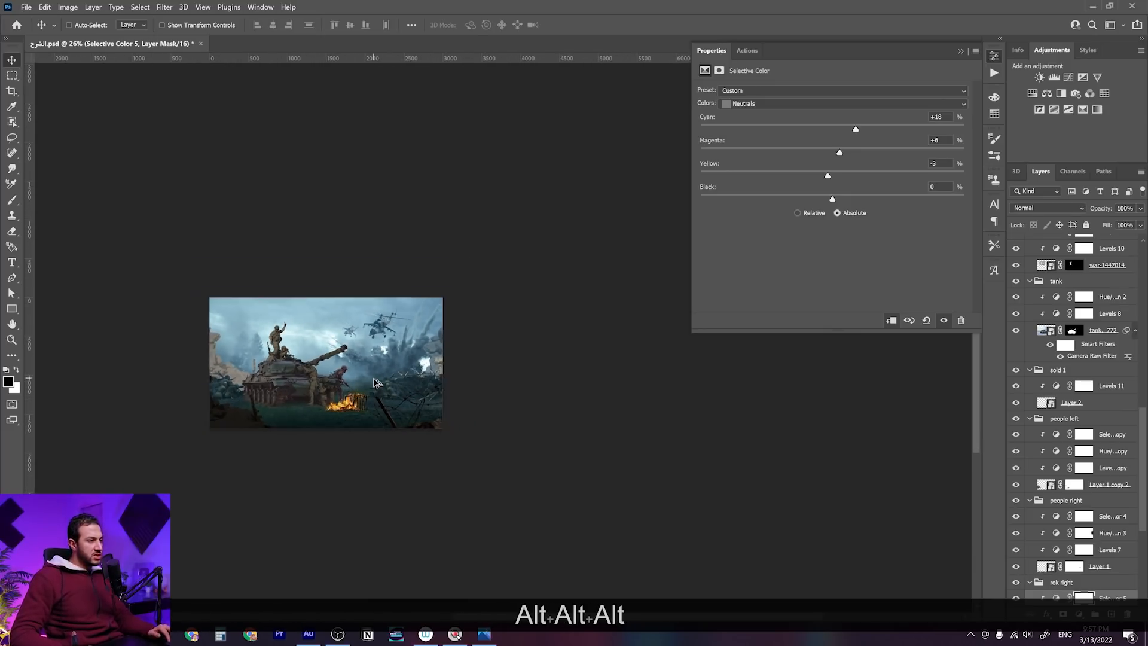
pyautogui.scroll(4, 370, 374)
pyautogui.press('space')
pyautogui.moveTo(364, 363); pyautogui.dragTo(352, 430)
pyautogui.scroll(1, 428, 389)
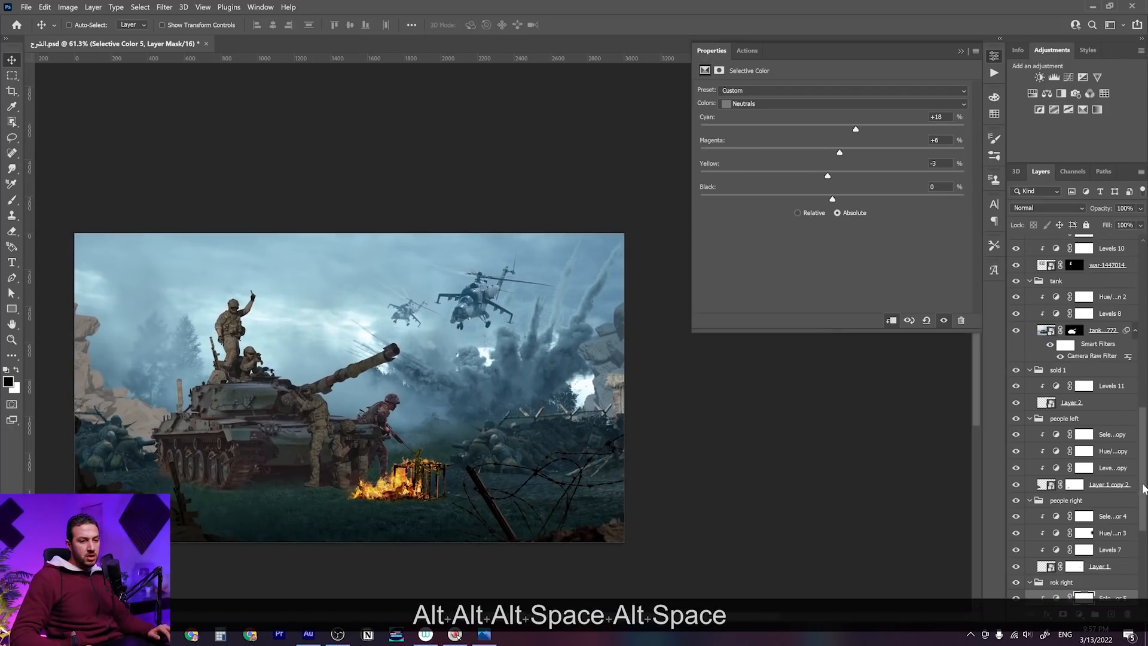
pyautogui.scroll(-2, 1116, 538)
pyautogui.scroll(-1, 1116, 538)
pyautogui.moveTo(1110, 549)
pyautogui.mouseDown()
pyautogui.moveTo(1104, 422)
pyautogui.moveTo(1124, 613)
pyautogui.moveTo(1089, 613)
pyautogui.moveTo(1103, 559)
pyautogui.mouseUp()
pyautogui.scroll(-2, 1104, 556)
pyautogui.keyDown('alt'); pyautogui.click(1103, 540); pyautogui.keyUp('alt')
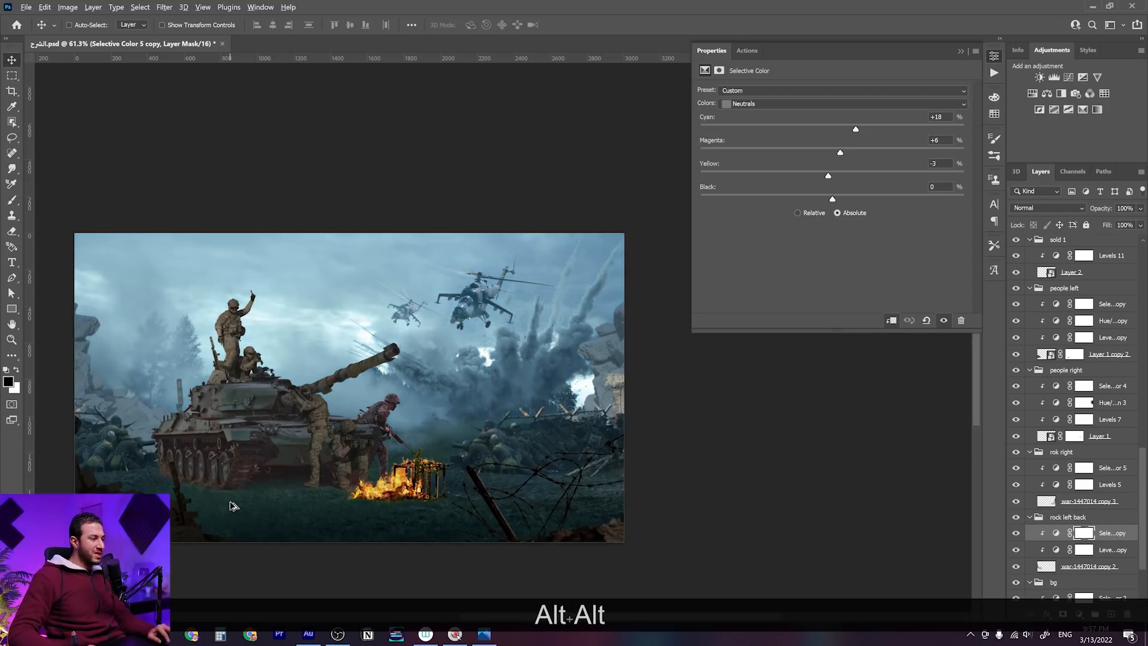
# Examine the overall colour match between the background, tank, soldiers and foreground rocks in the composite
pyautogui.moveTo(259, 395); pyautogui.dragTo(260, 387)
pyautogui.scroll(-1, 260, 388)
pyautogui.scroll(2, 261, 388)
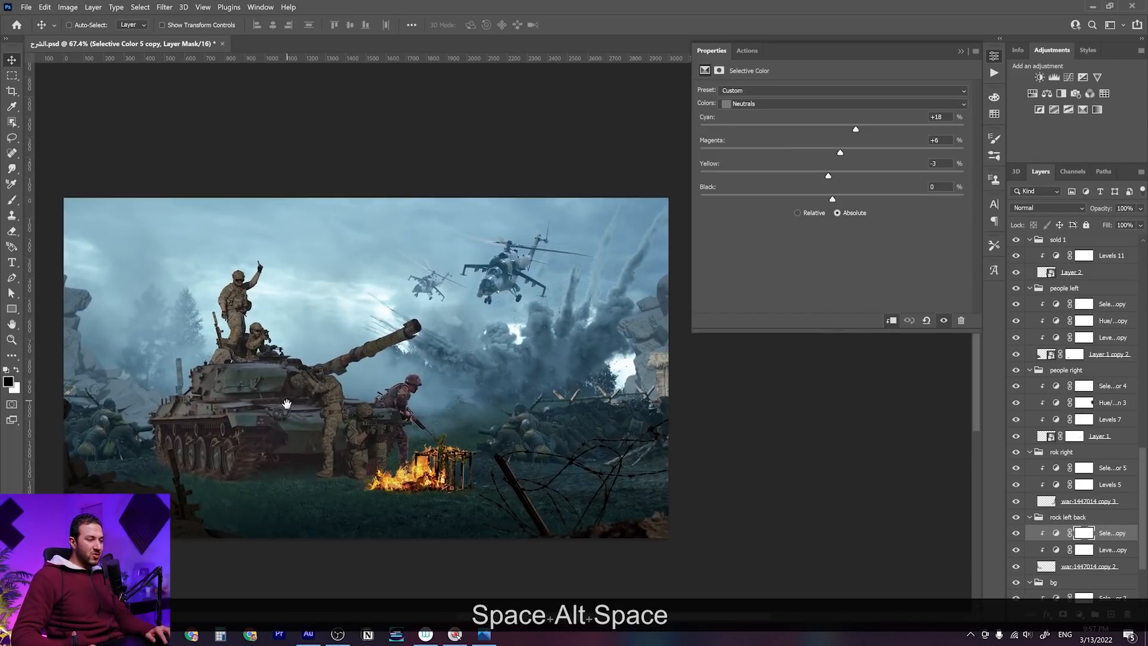
pyautogui.scroll(-1, 288, 404)
pyautogui.scroll(1, 287, 404)
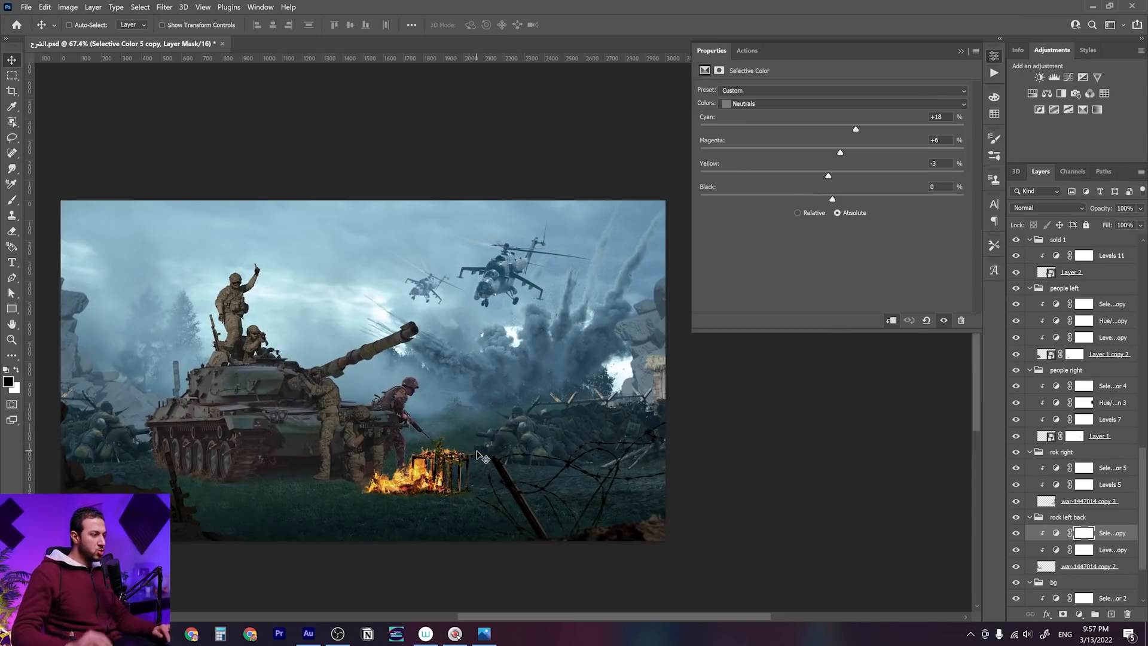
pyautogui.scroll(-1, 485, 446)
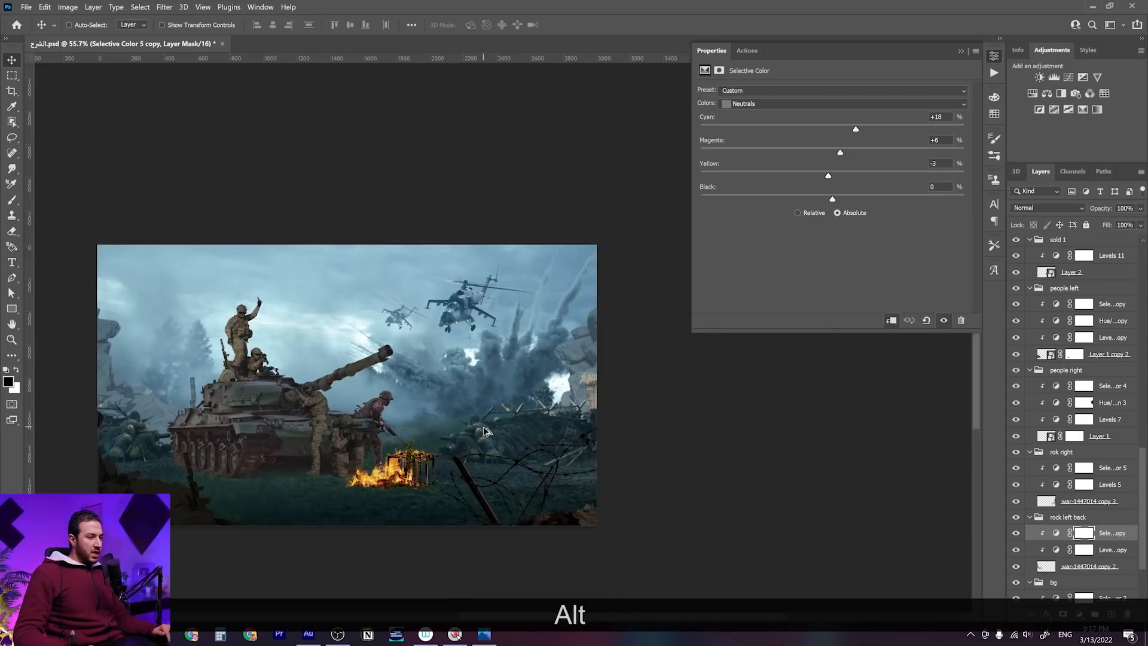
pyautogui.scroll(1, 485, 431)
pyautogui.moveTo(331, 401); pyautogui.dragTo(397, 363)
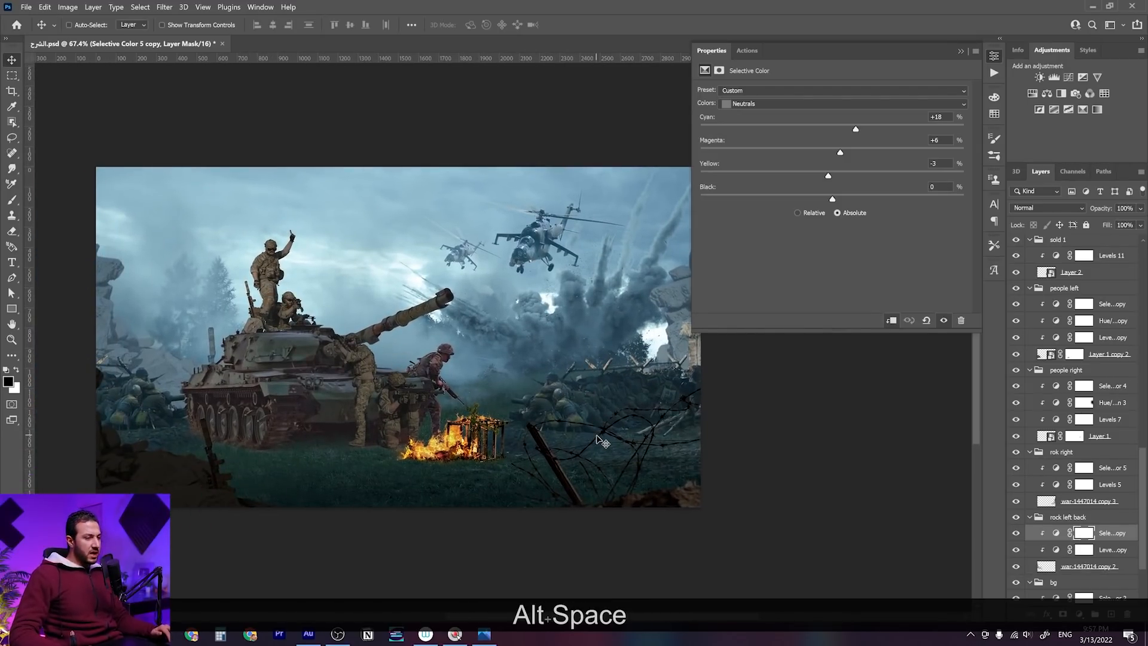
pyautogui.scroll(1, 601, 442)
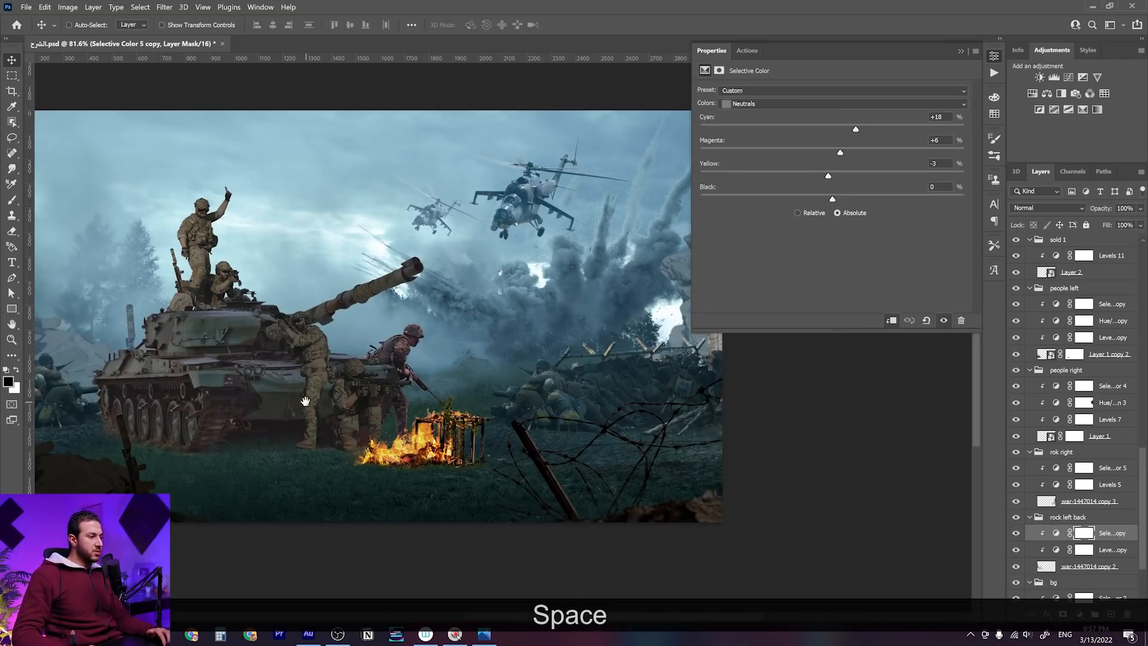
pyautogui.moveTo(305, 401); pyautogui.dragTo(366, 405)
# Add a Selective Color adjustment above Hue/Saturation 4 in the rock left front group
pyautogui.rightClick(144, 500)
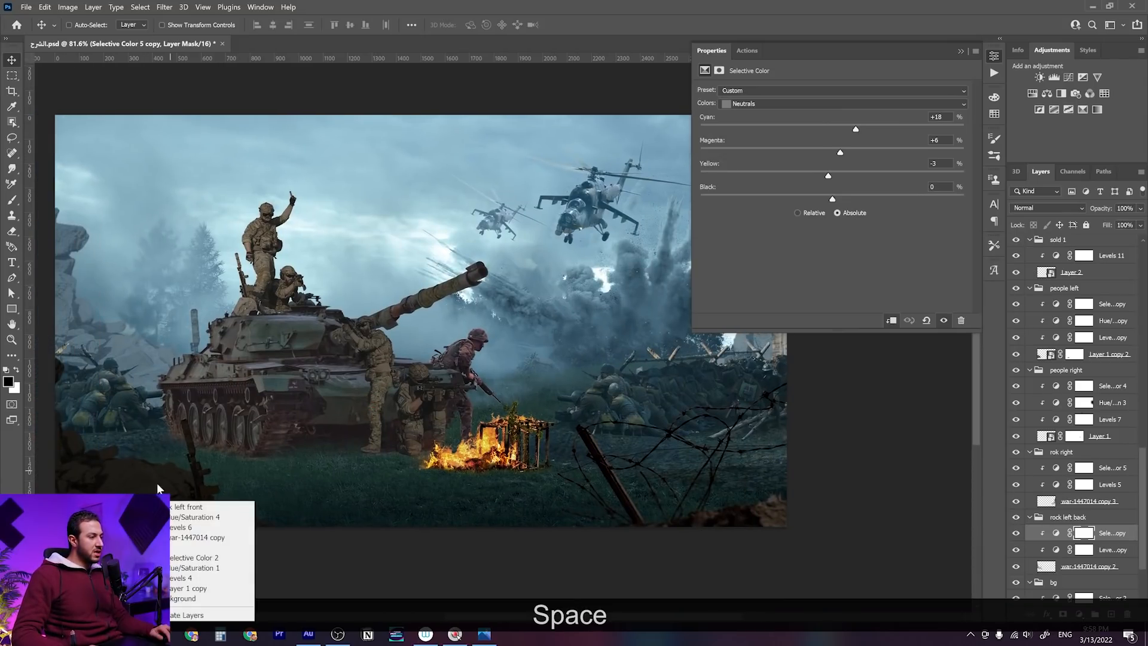
pyautogui.click(190, 518)
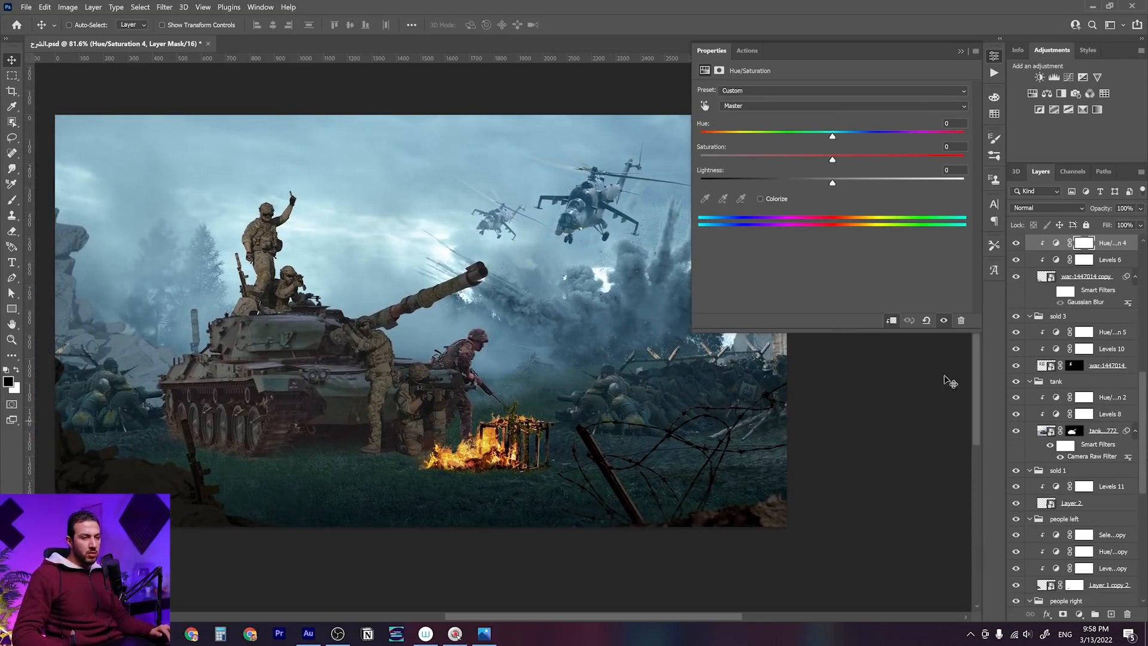
pyautogui.click(1084, 110)
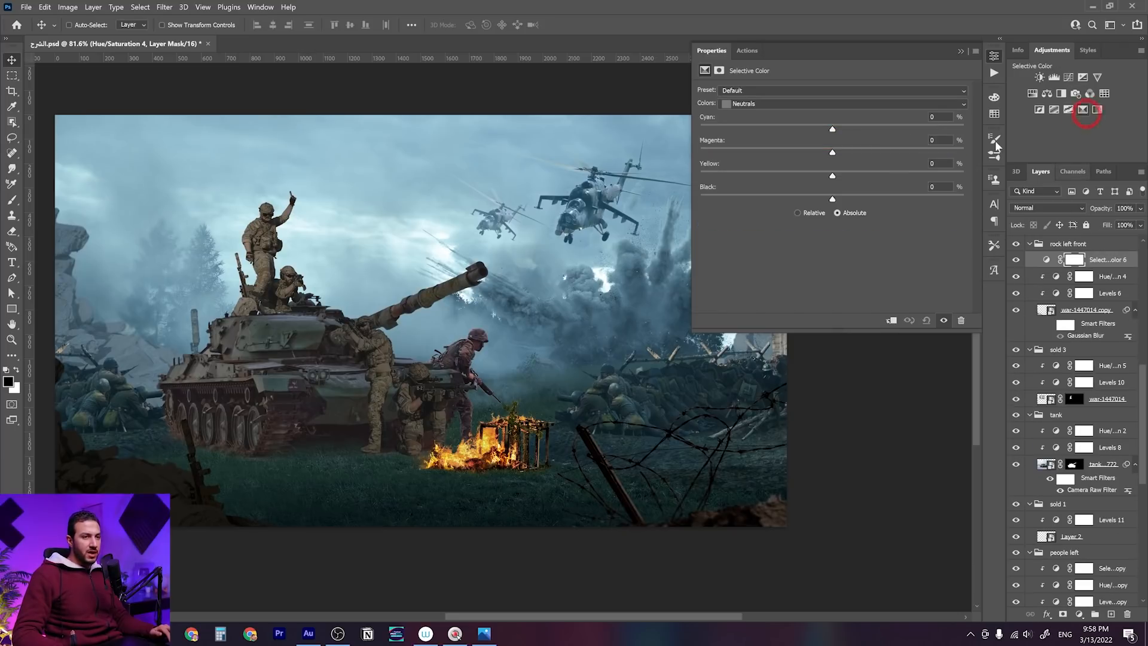
# Clip the new Selective Color to the left foreground rocks and set its Neutrals to Cyan +40, Magenta -6 and Yellow -16
pyautogui.moveTo(594, 203); pyautogui.dragTo(664, 225)
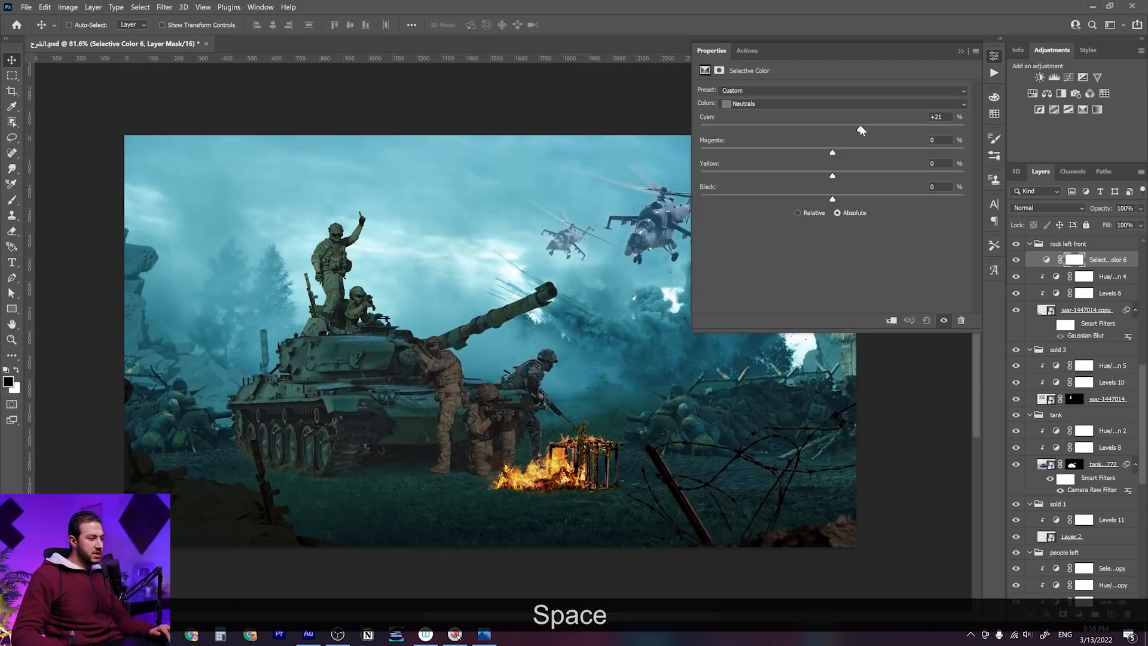
pyautogui.click(860, 127)
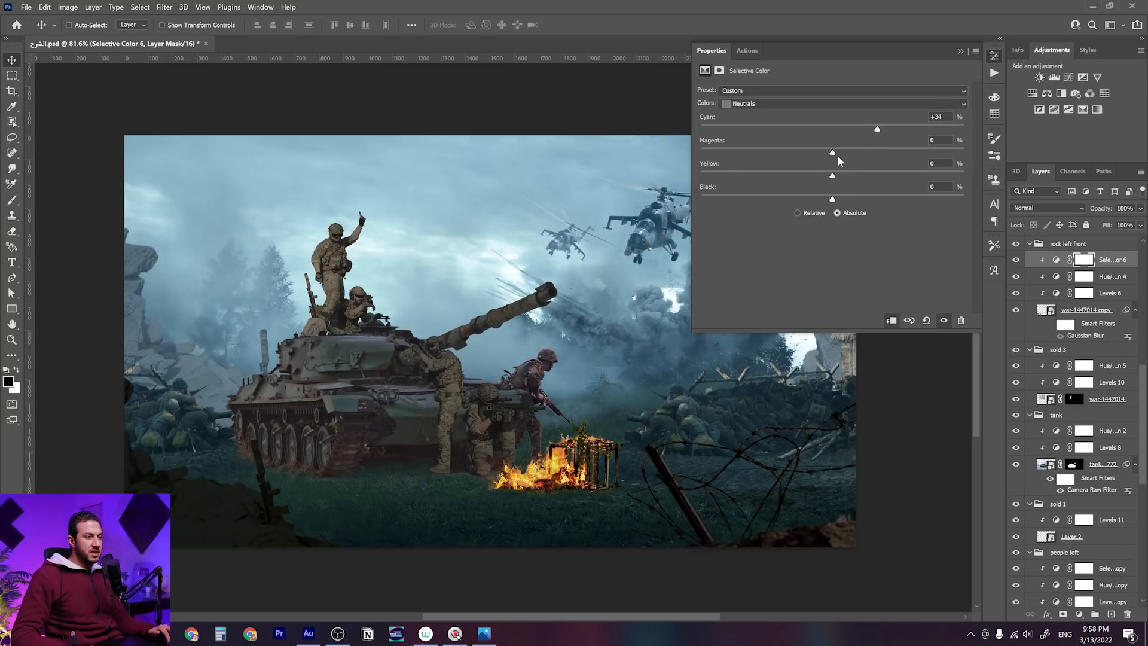
pyautogui.moveTo(832, 153); pyautogui.dragTo(821, 178)
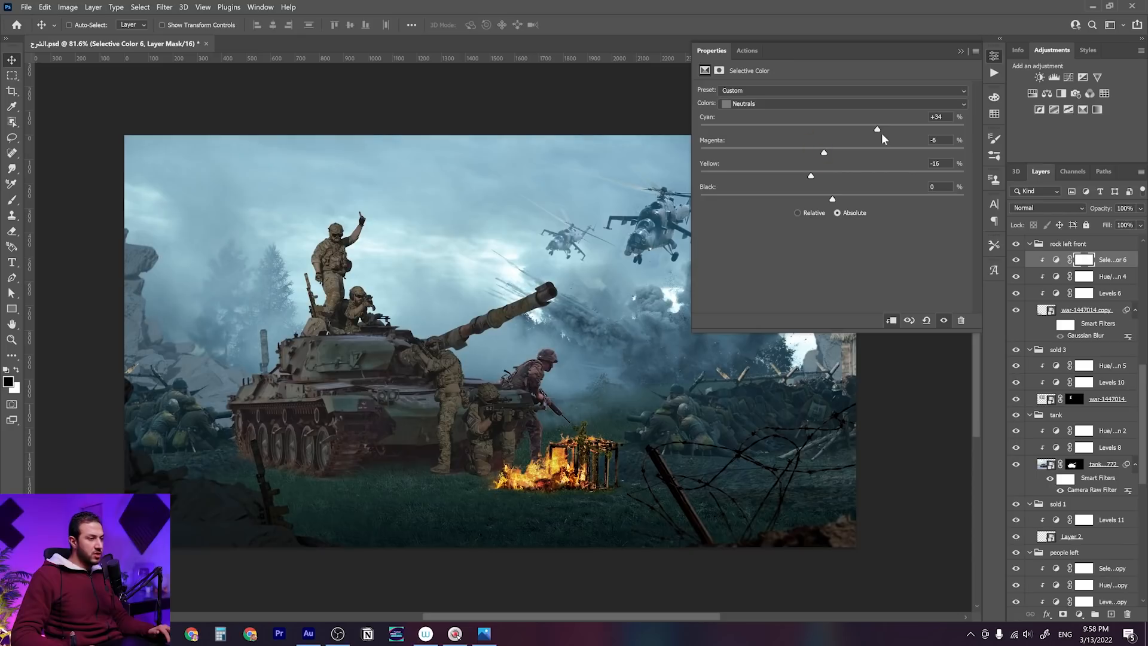
pyautogui.moveTo(881, 127); pyautogui.dragTo(884, 128)
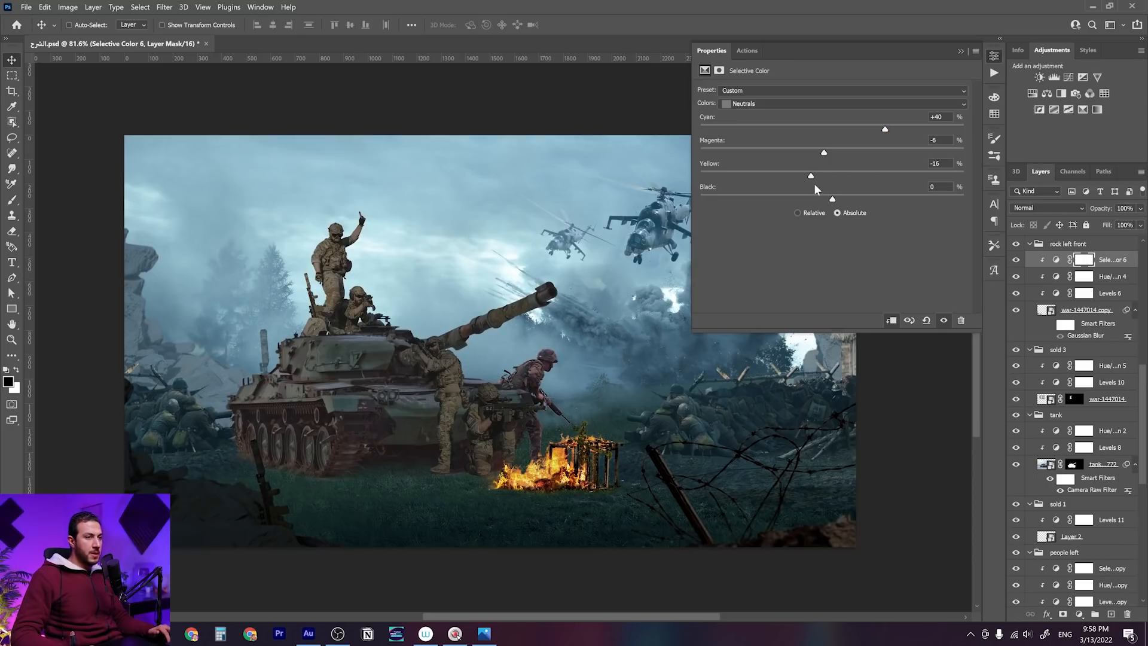
# Set the Blacks of the left foreground rocks' Selective Color to Cyan +4 and Yellow -1
pyautogui.click(812, 104)
pyautogui.click(795, 186)
pyautogui.moveTo(836, 133); pyautogui.dragTo(842, 133)
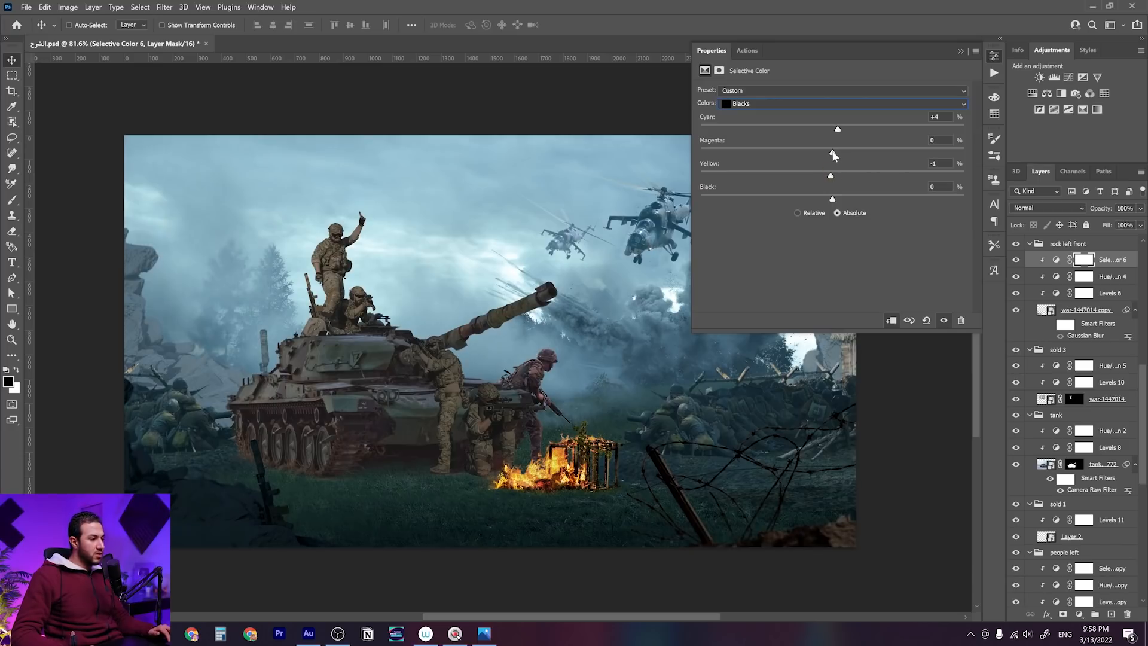
pyautogui.click(935, 163)
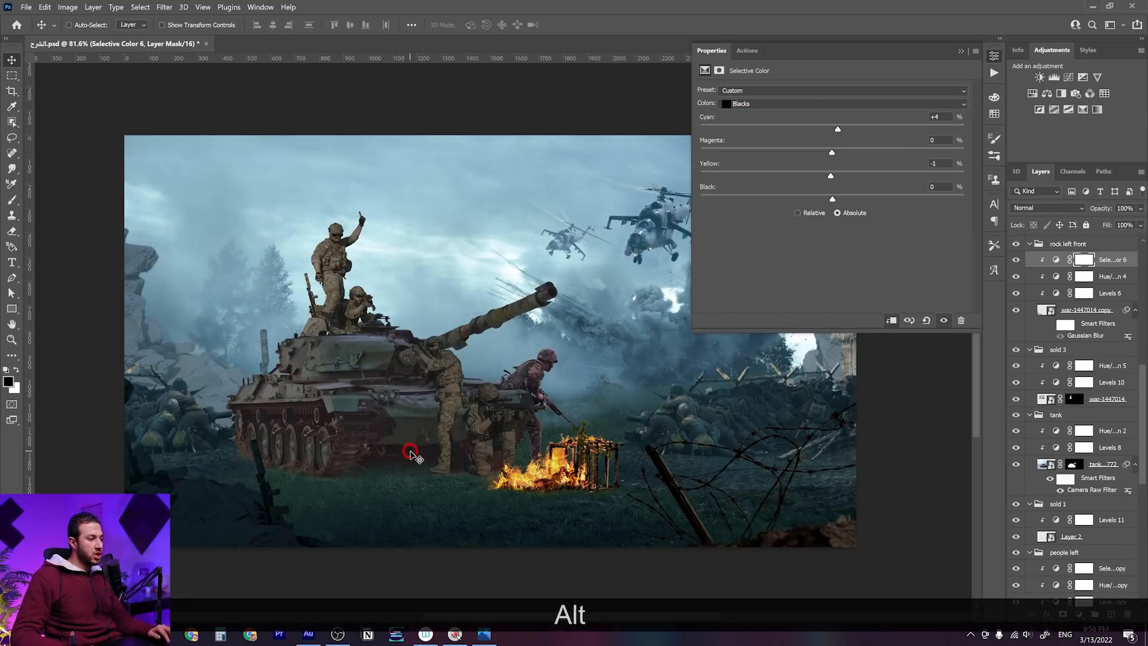
# Duplicate Selective Color 6 to the top of the wire group and clip the copy to the barbed wire
pyautogui.scroll(-3, 410, 451)
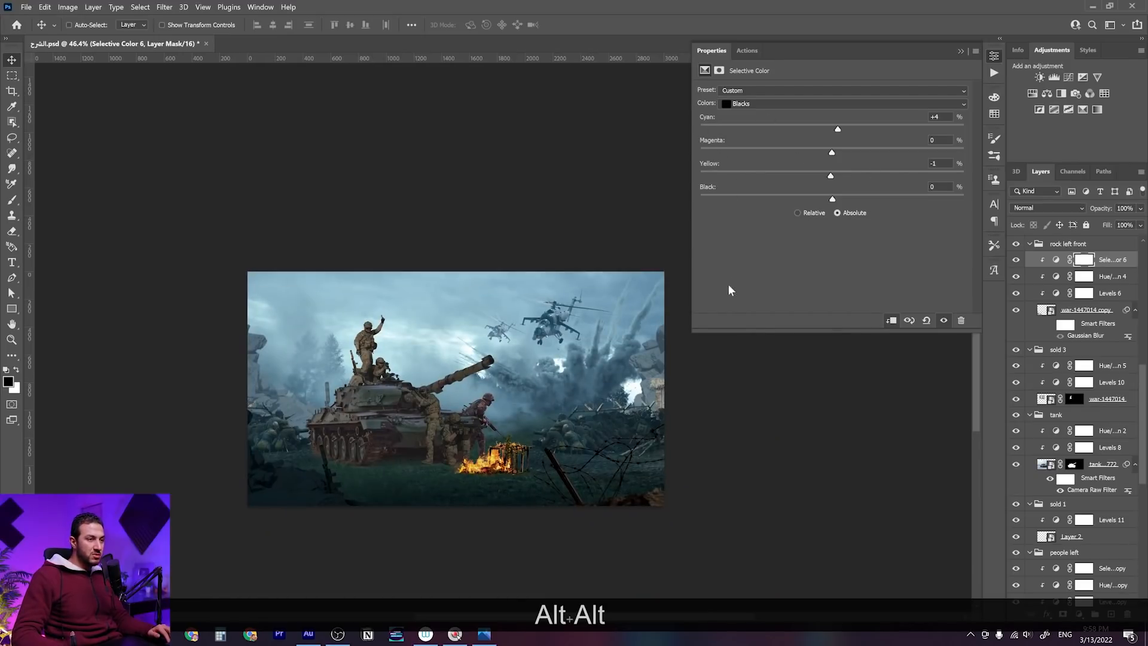
pyautogui.moveTo(692, 332)
pyautogui.mouseDown()
pyautogui.moveTo(441, 335)
pyautogui.moveTo(701, 339)
pyautogui.mouseUp()
pyautogui.scroll(3, 549, 486)
pyautogui.moveTo(1111, 261); pyautogui.dragTo(1104, 488)
pyautogui.keyDown('alt'); pyautogui.click(1105, 489); pyautogui.keyUp('alt')
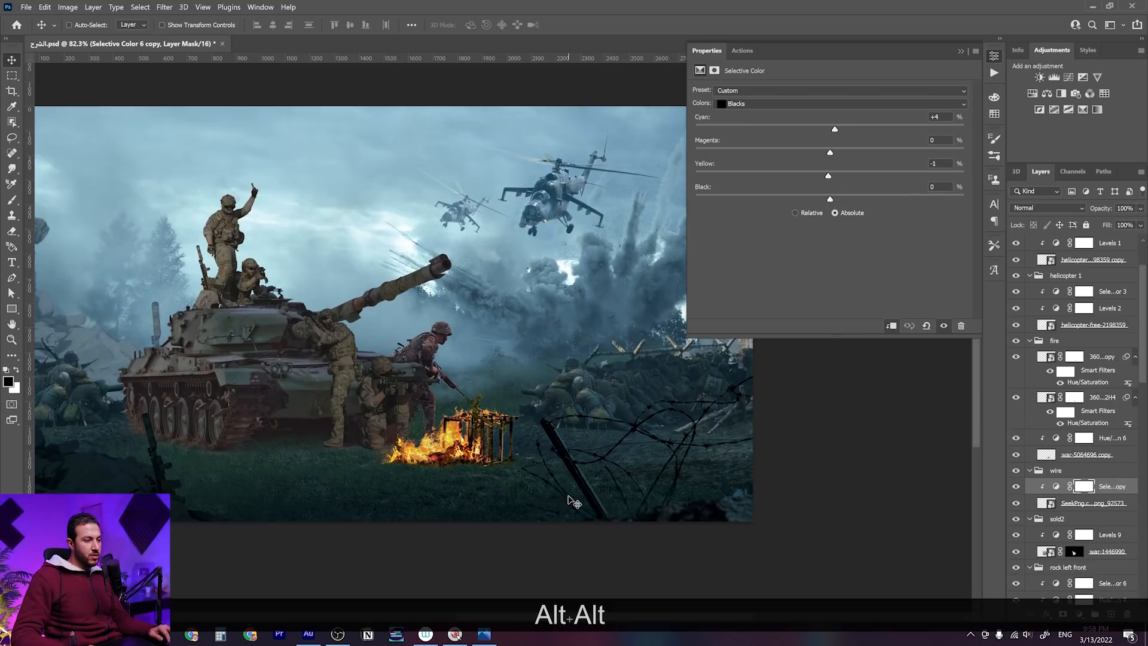
# Add a Selective Color adjustment above Hue/Saturation 2 in the tank group and clip it to the tank
pyautogui.scroll(-4, 569, 500)
pyautogui.scroll(2, 436, 411)
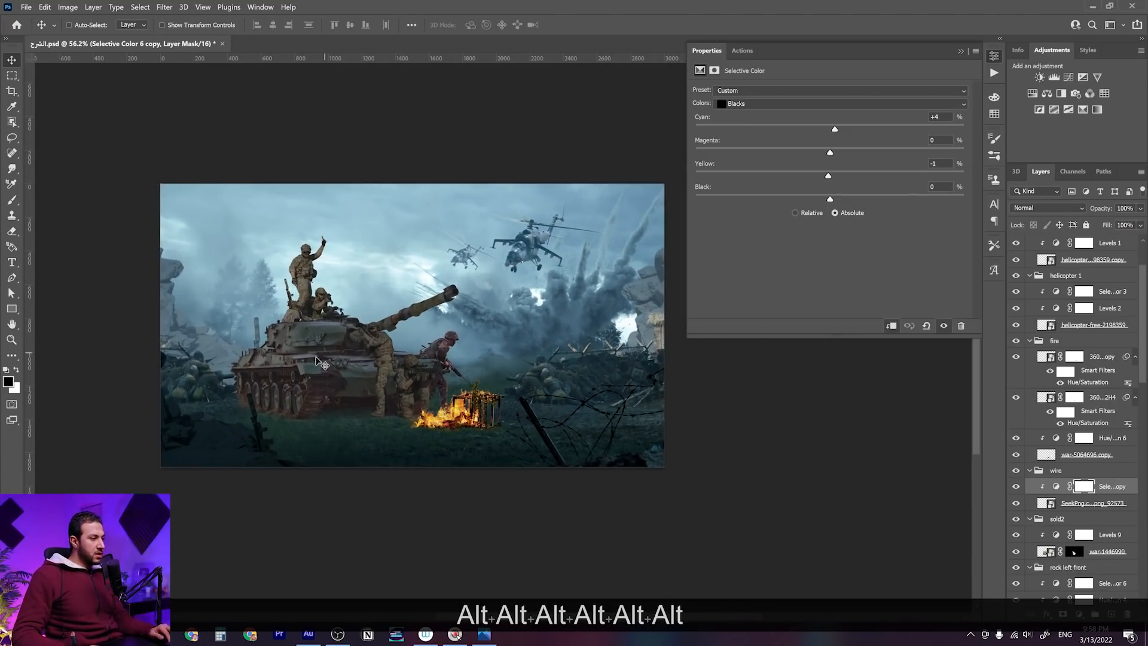
pyautogui.scroll(3, 335, 377)
pyautogui.press('space')
pyautogui.rightClick(356, 371)
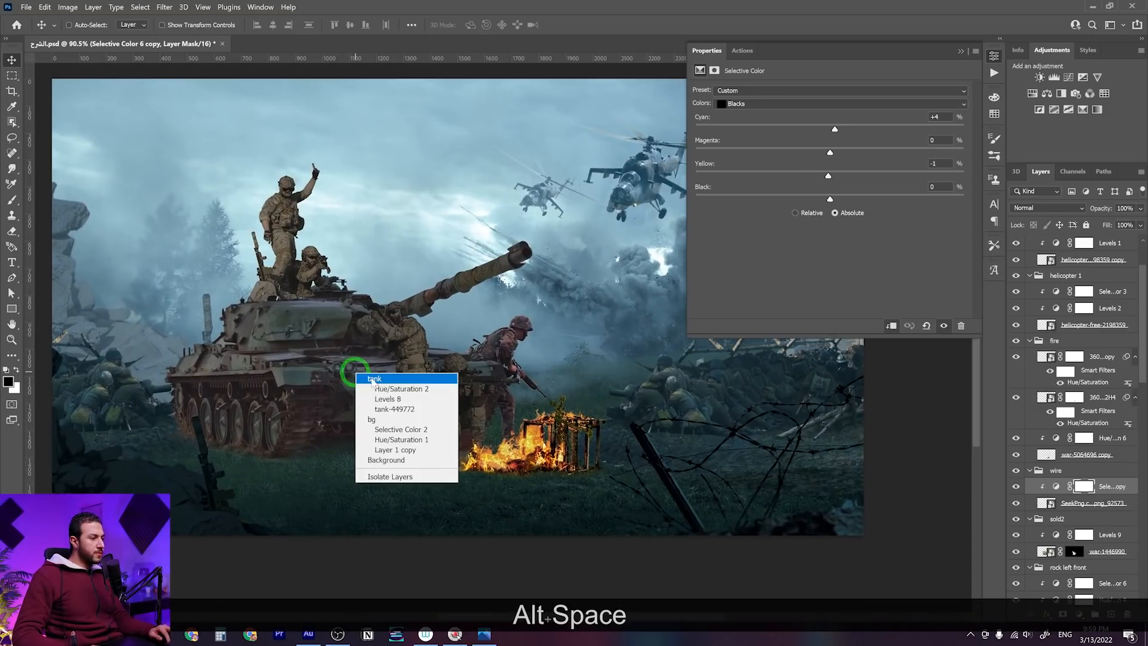
pyautogui.click(413, 387)
pyautogui.scroll(-2, 1110, 508)
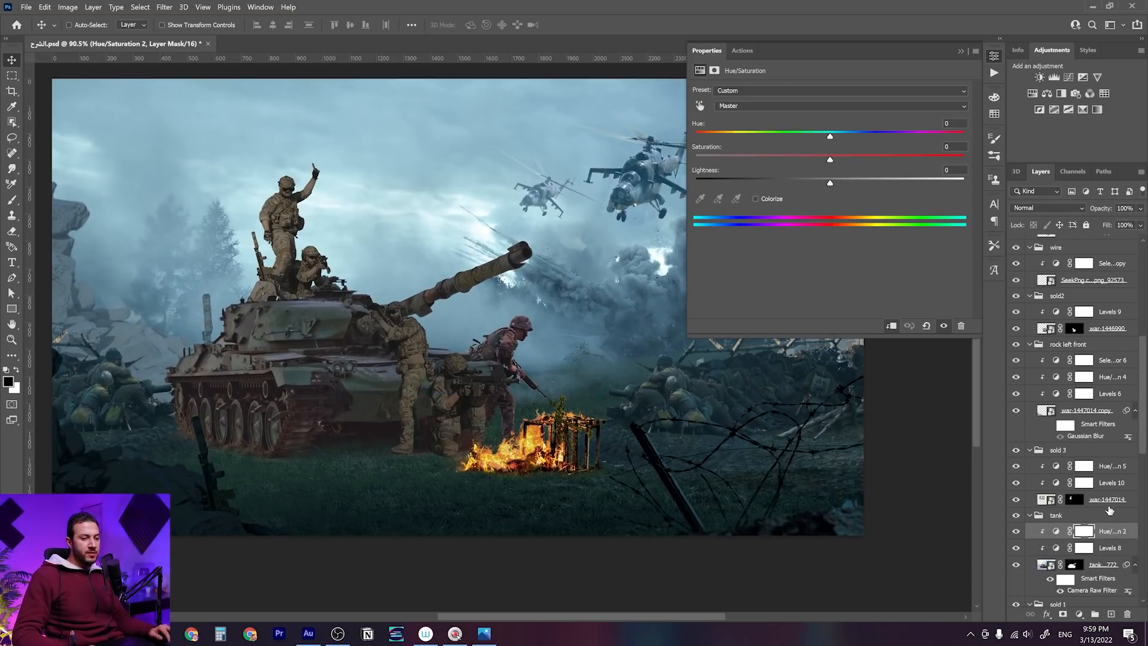
pyautogui.scroll(2, 489, 386)
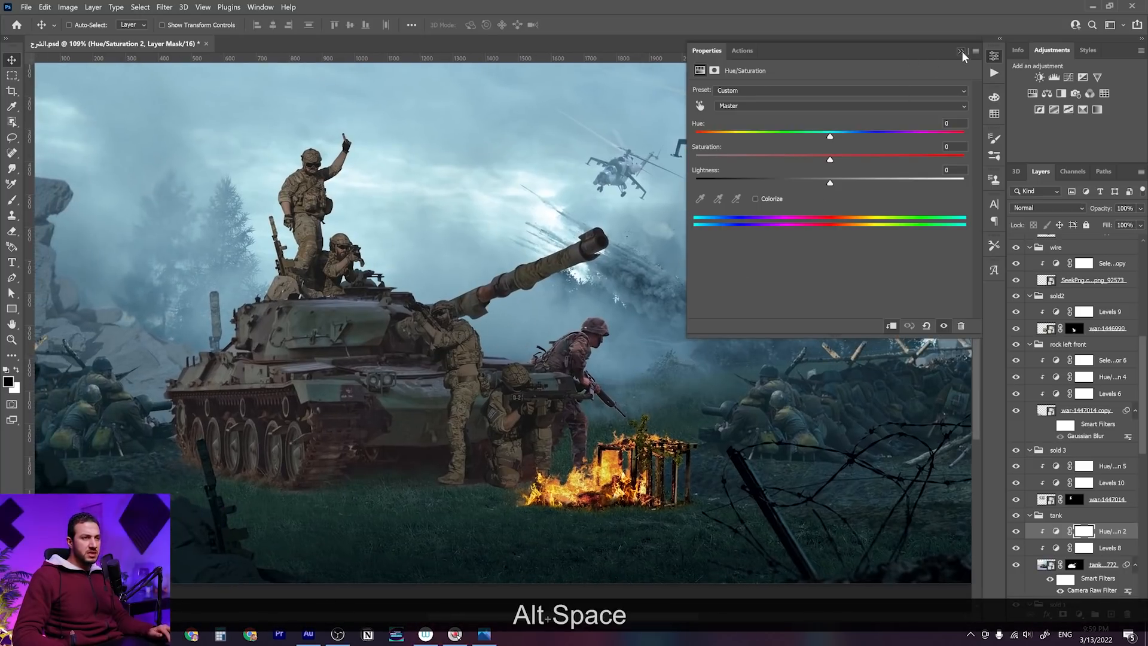
pyautogui.click(962, 52)
pyautogui.click(1083, 111)
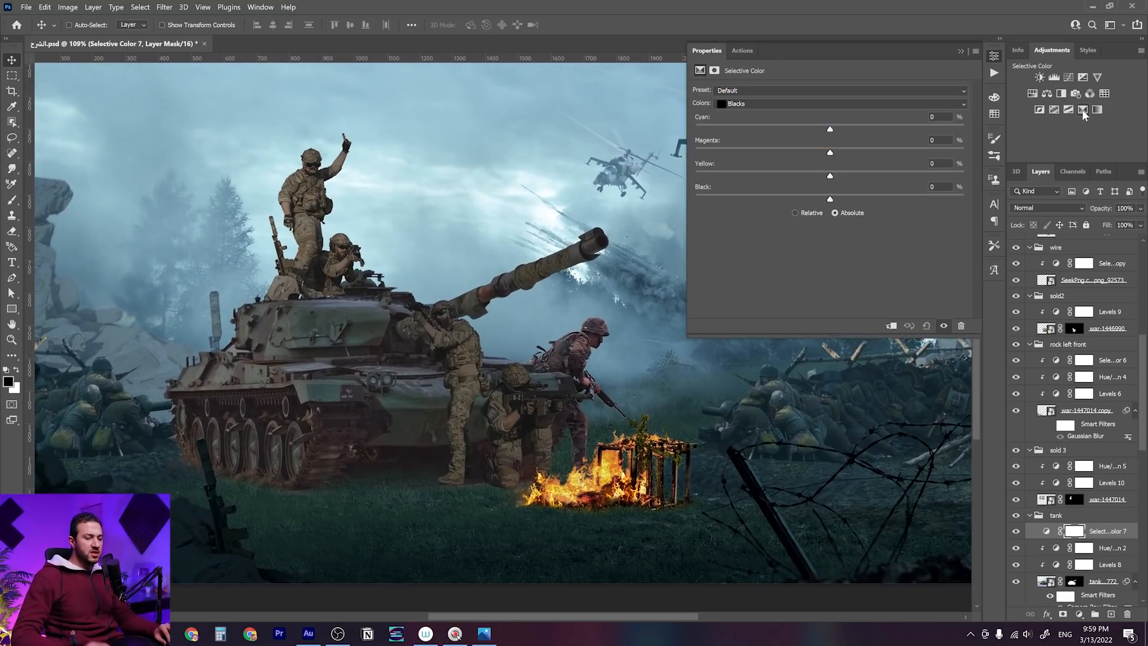
pyautogui.click(892, 326)
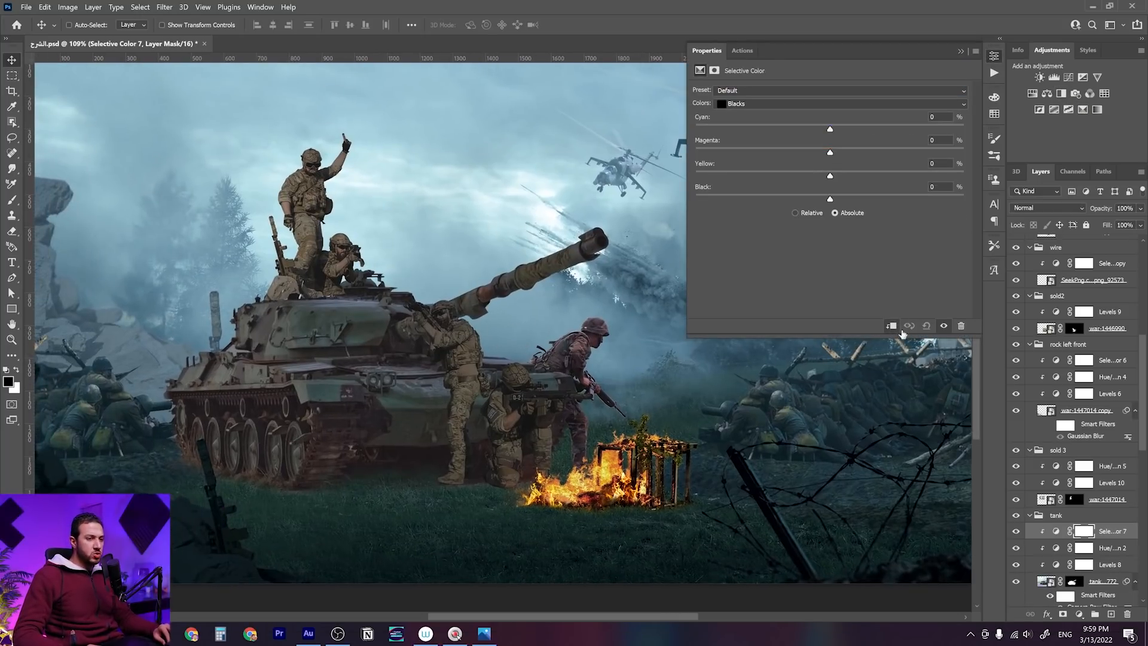
# Set the Neutrals of the tank's Selective Color to Cyan +14, Magenta +4 and Yellow -4
pyautogui.scroll(3, 468, 407)
pyautogui.scroll(-1, 470, 401)
pyautogui.scroll(1, 478, 390)
pyautogui.scroll(-1, 513, 417)
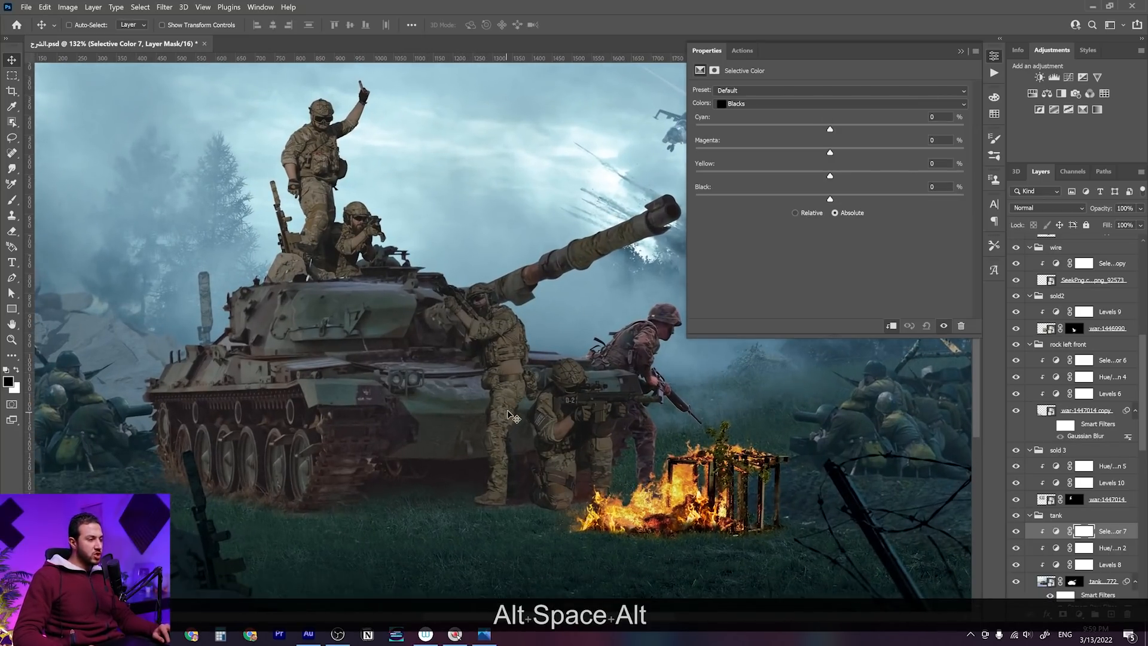
pyautogui.scroll(-1, 507, 413)
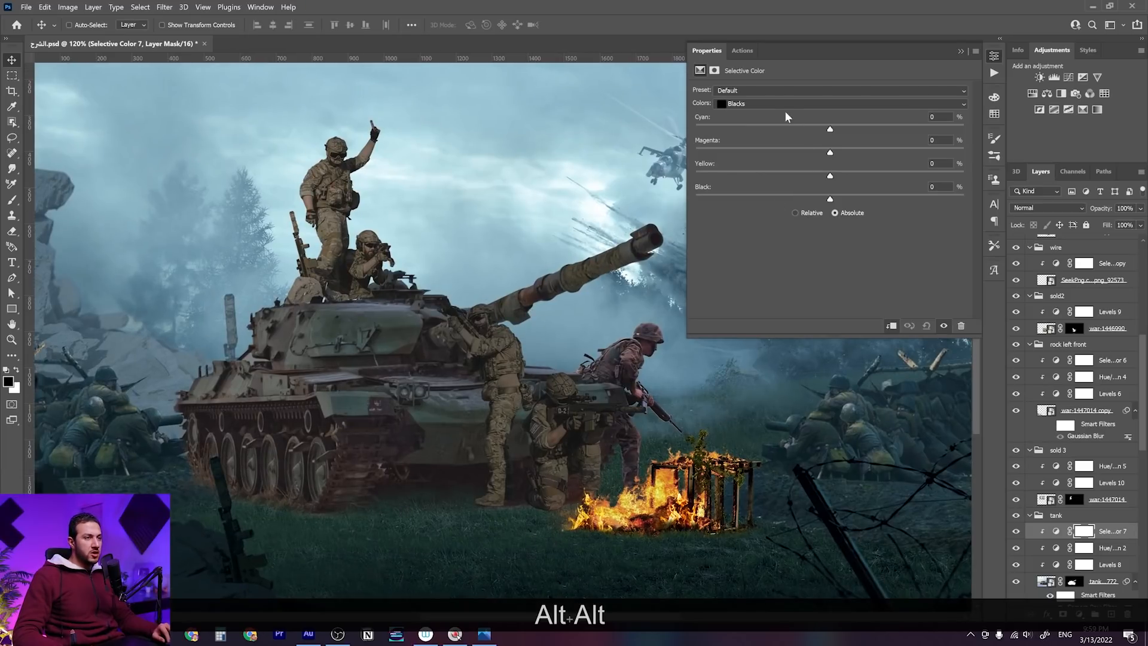
pyautogui.click(778, 104)
pyautogui.click(794, 185)
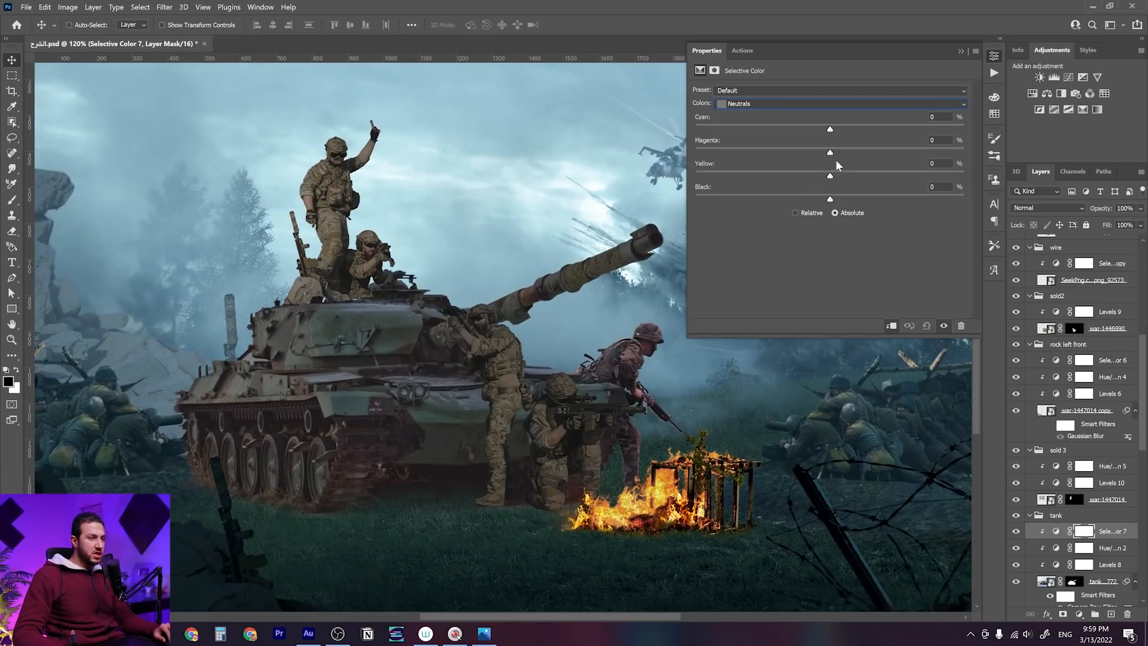
pyautogui.moveTo(457, 397); pyautogui.dragTo(459, 406)
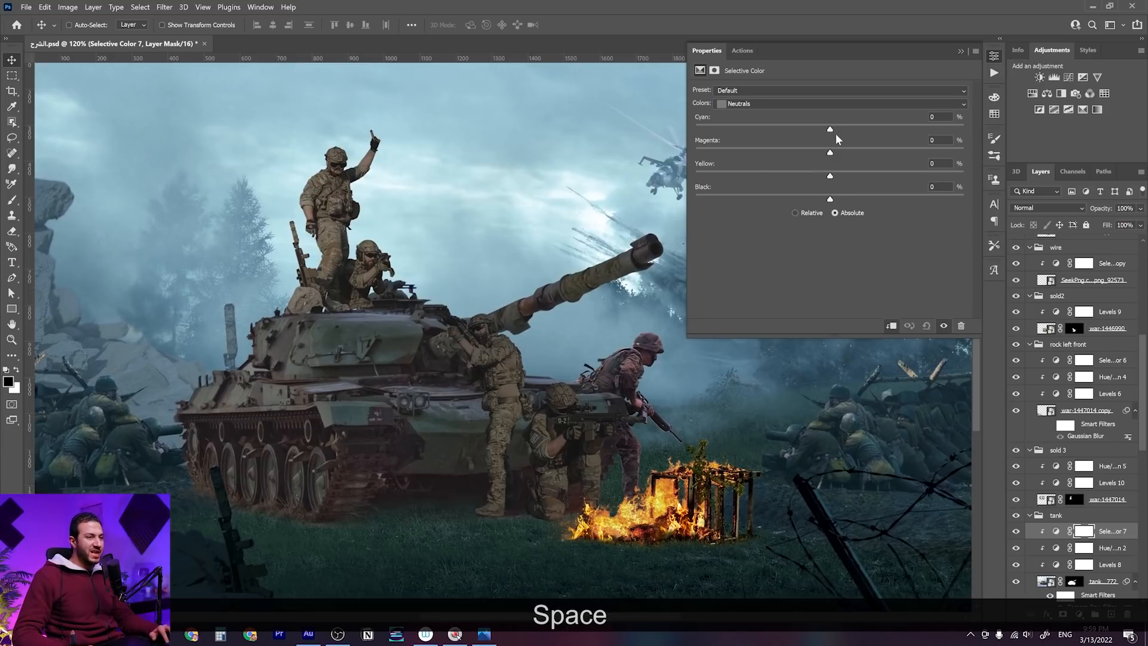
pyautogui.moveTo(831, 131); pyautogui.dragTo(851, 130)
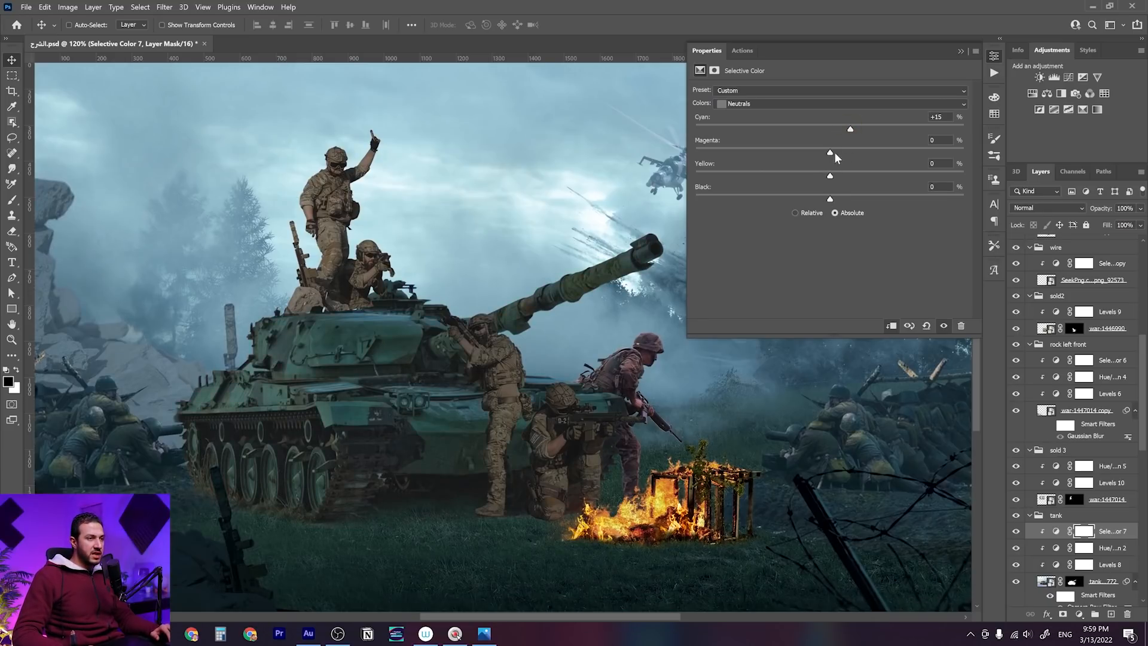
pyautogui.click(835, 152)
pyautogui.moveTo(823, 178); pyautogui.dragTo(825, 178)
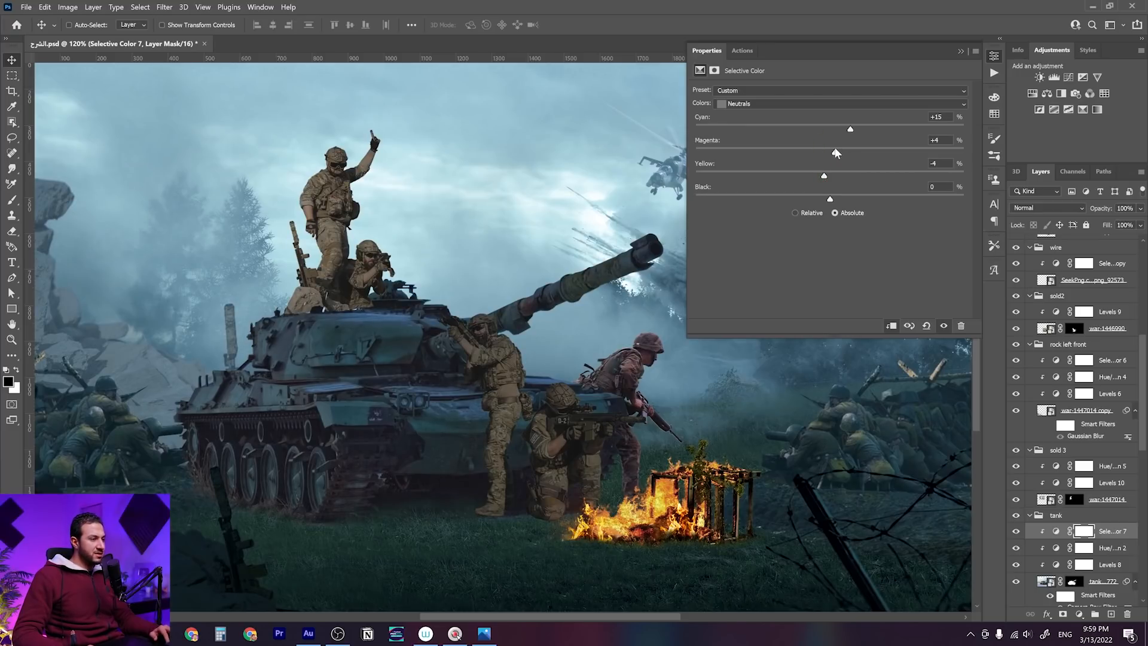
pyautogui.scroll(-3, 527, 478)
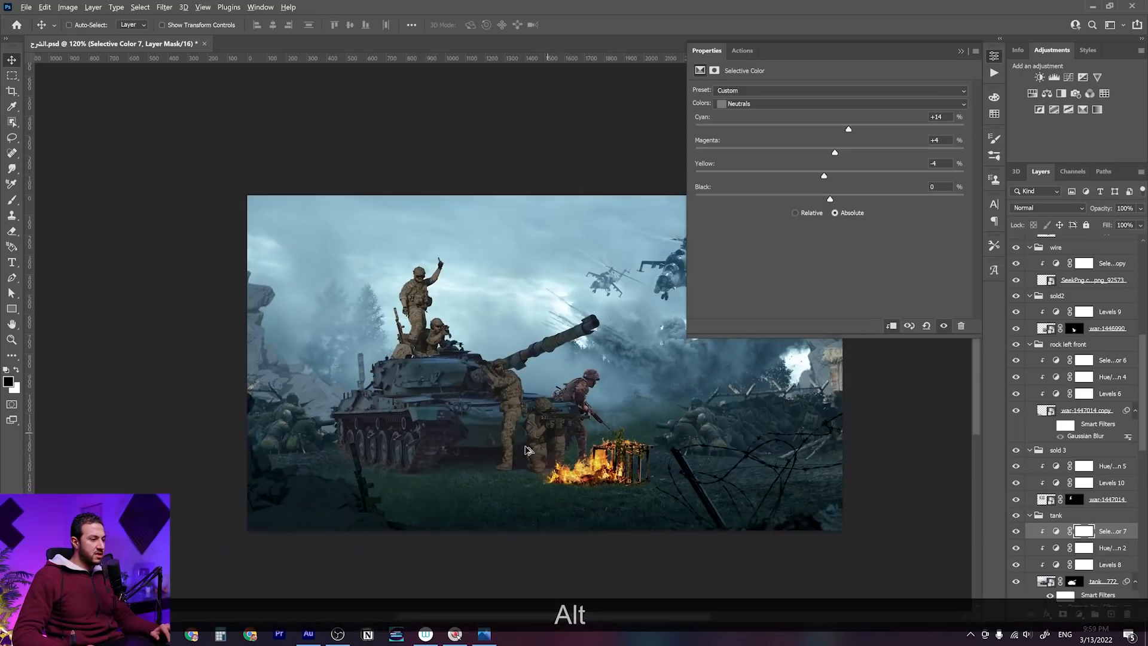
pyautogui.moveTo(543, 506); pyautogui.dragTo(473, 485)
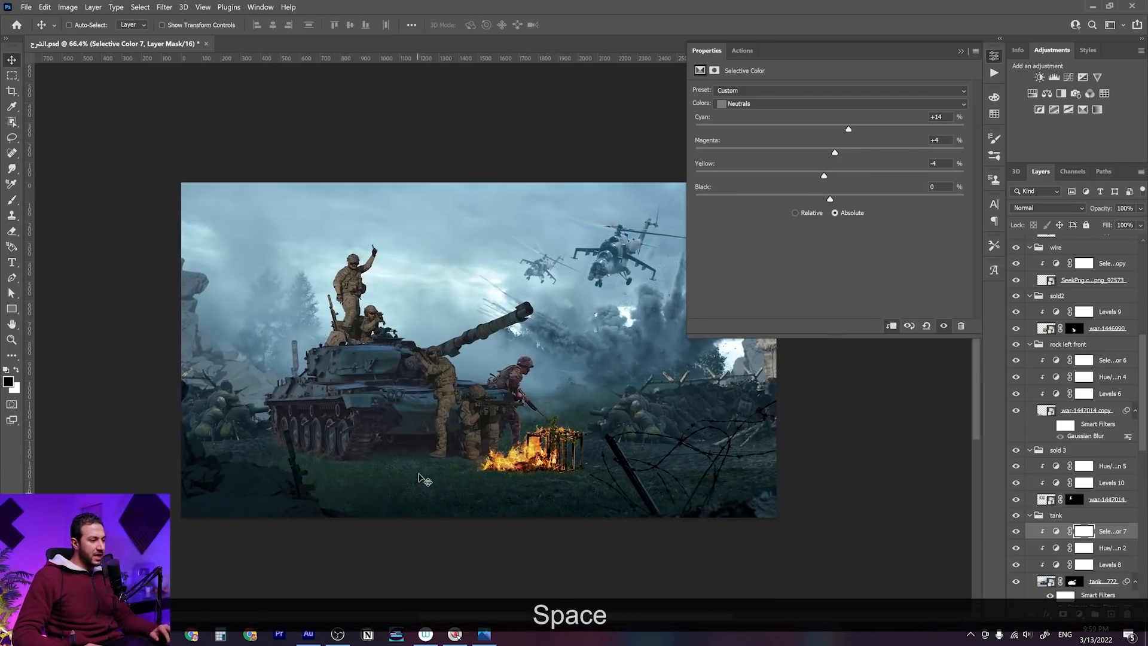
# Add a Hue/Saturation adjustment above Hue/Saturation 1 in the bg group and set its Saturation to -35
pyautogui.scroll(-10, 1077, 508)
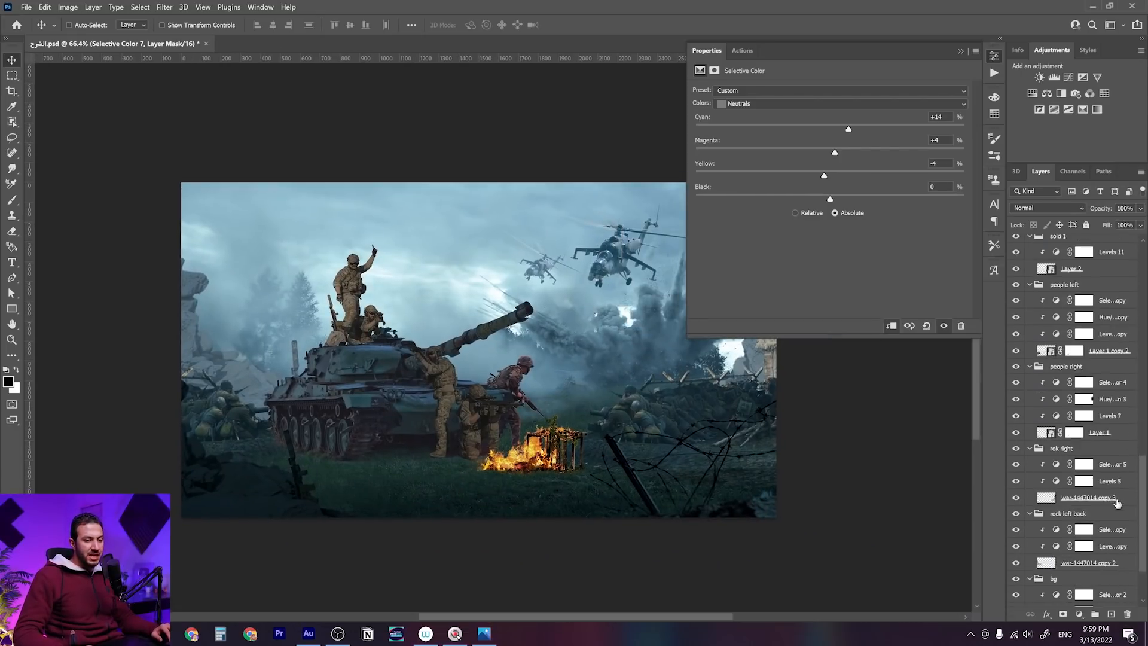
pyautogui.click(1108, 565)
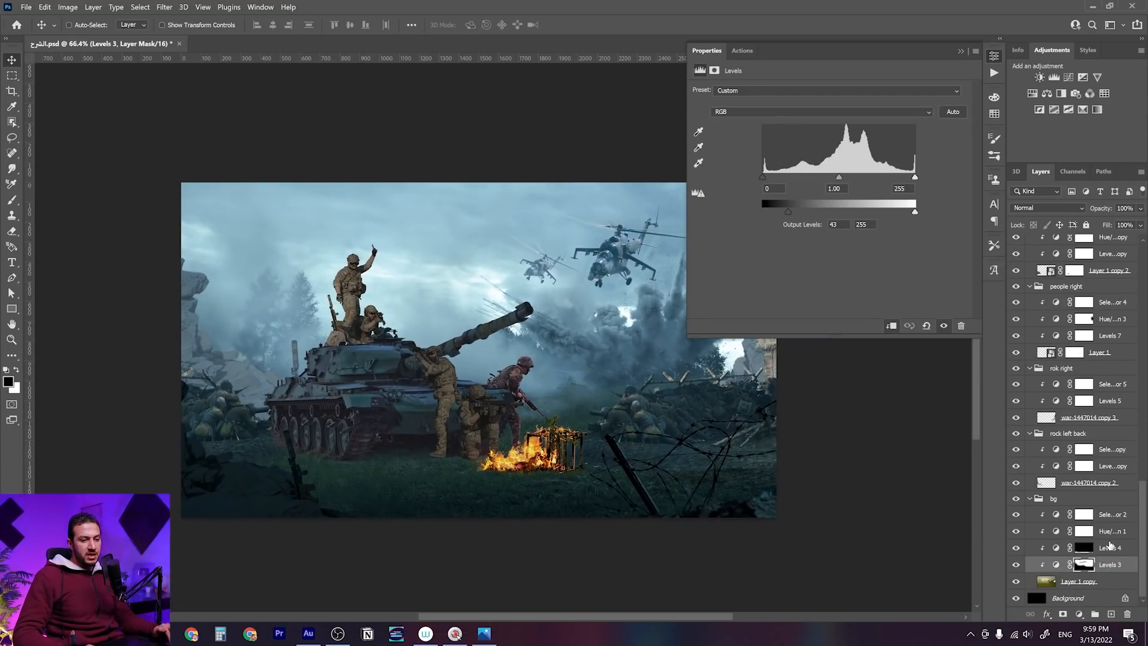
pyautogui.click(1113, 531)
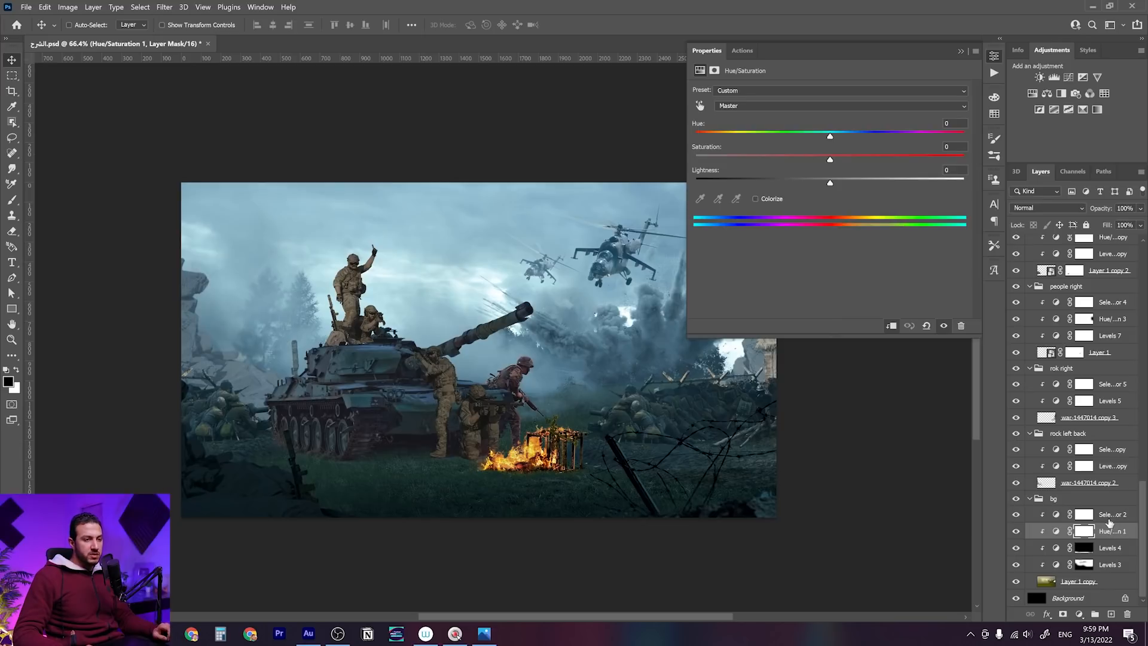
pyautogui.click(1034, 95)
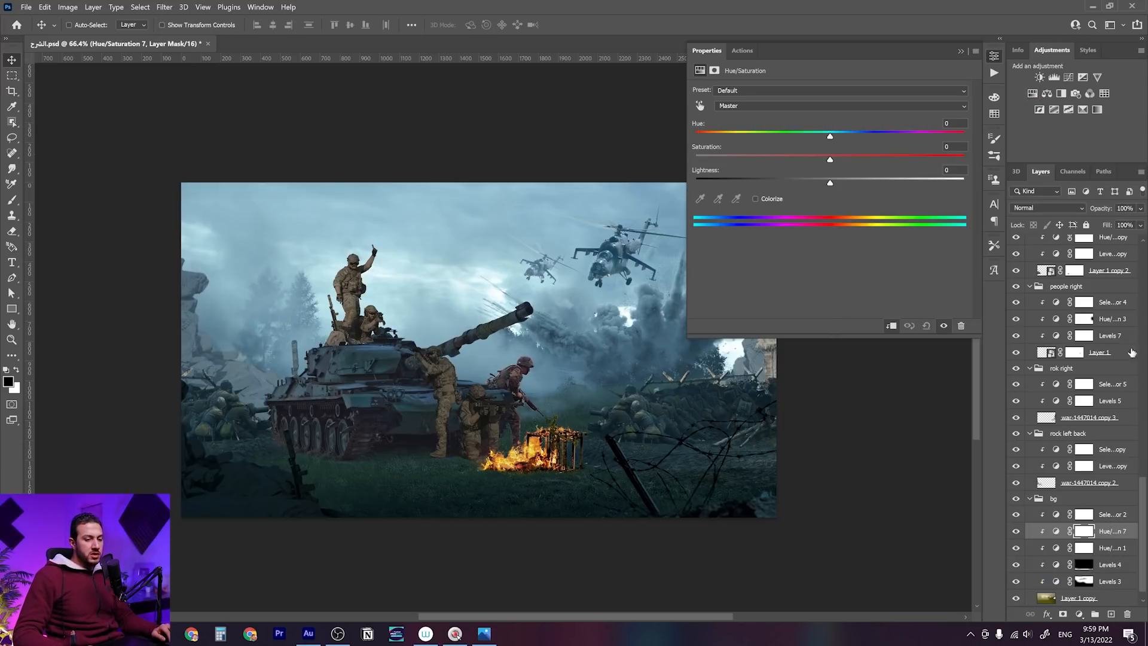
pyautogui.moveTo(831, 161); pyautogui.dragTo(787, 167)
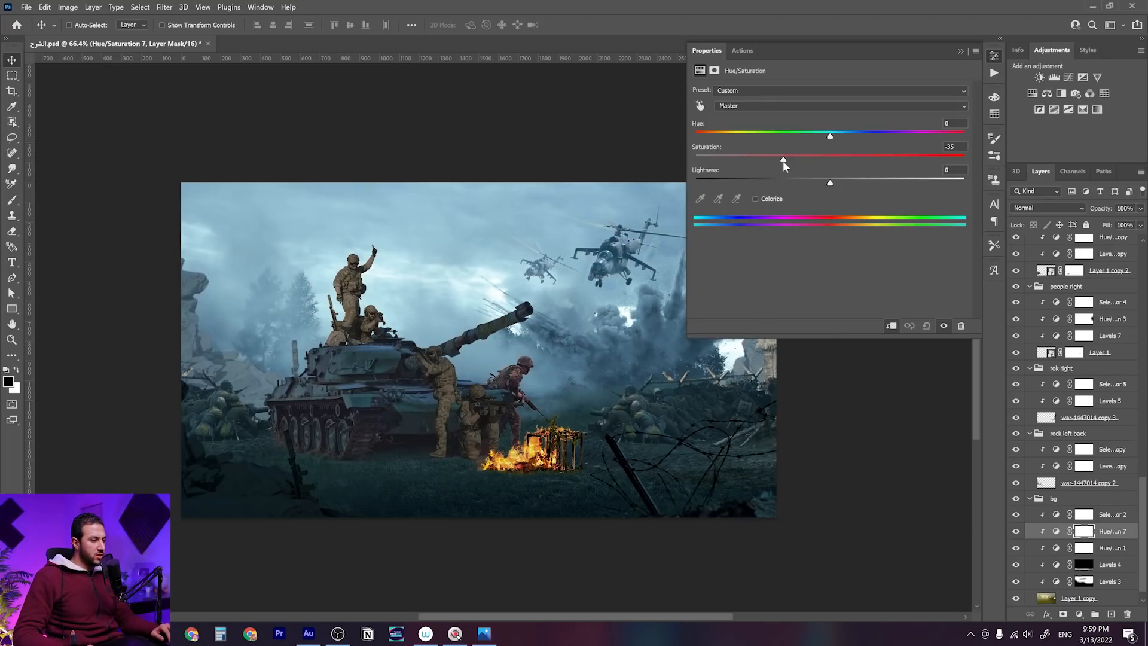
# Set the Saturation of Hue/Saturation 7 in the bg group to -49 and compare the background with and without it
pyautogui.click(769, 163)
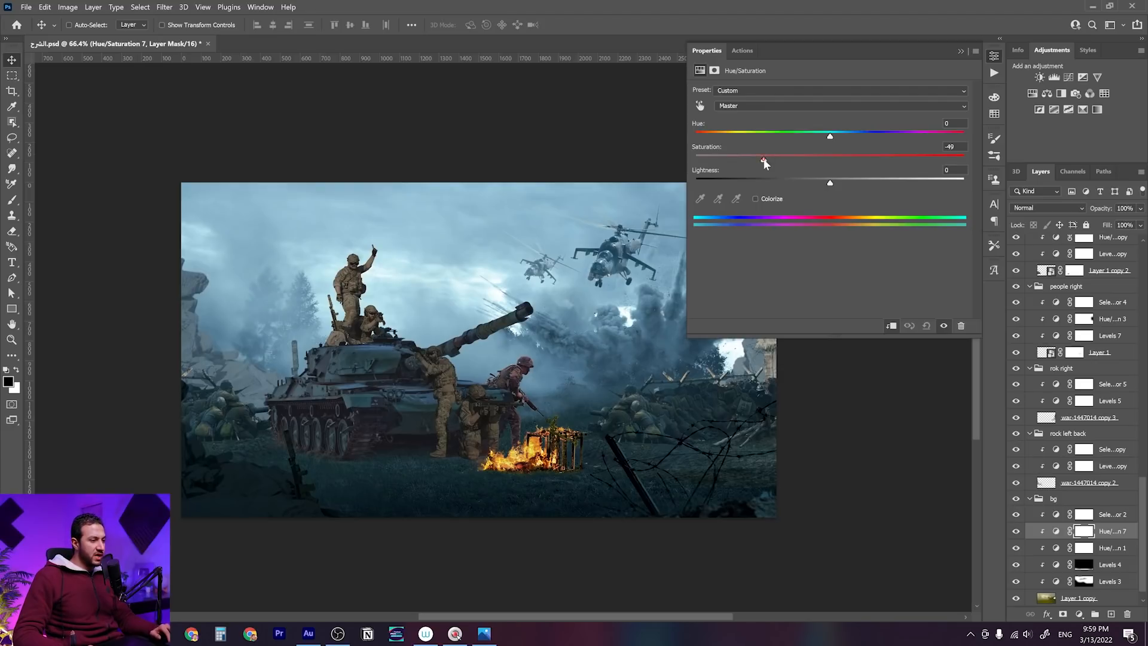
pyautogui.click(1016, 531)
pyautogui.click(1017, 532)
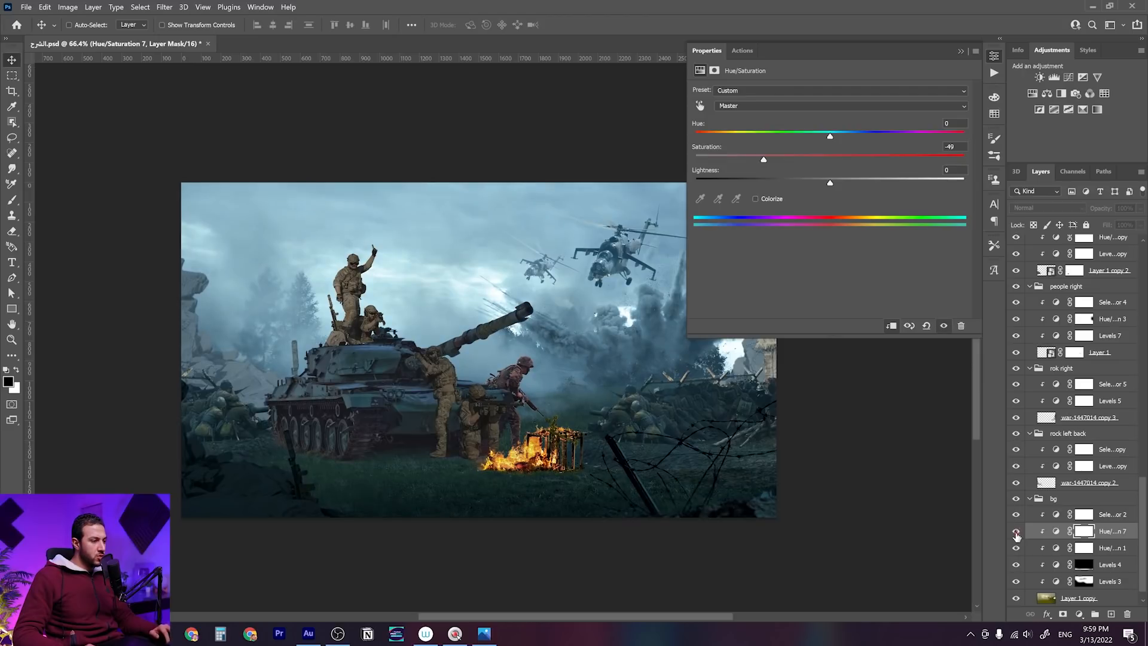
pyautogui.click(1016, 532)
pyautogui.click(1016, 532)
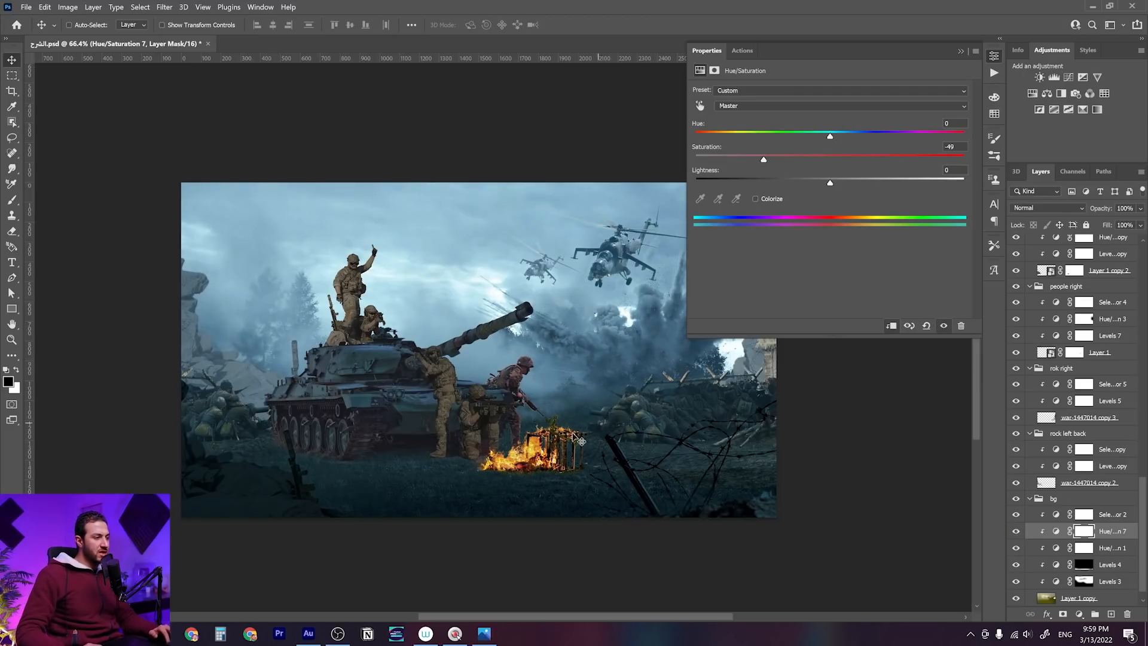
# Set Cyan to +17 for the Neutrals in the tank's Selective Color 7 adjustment
pyautogui.scroll(8, 470, 415)
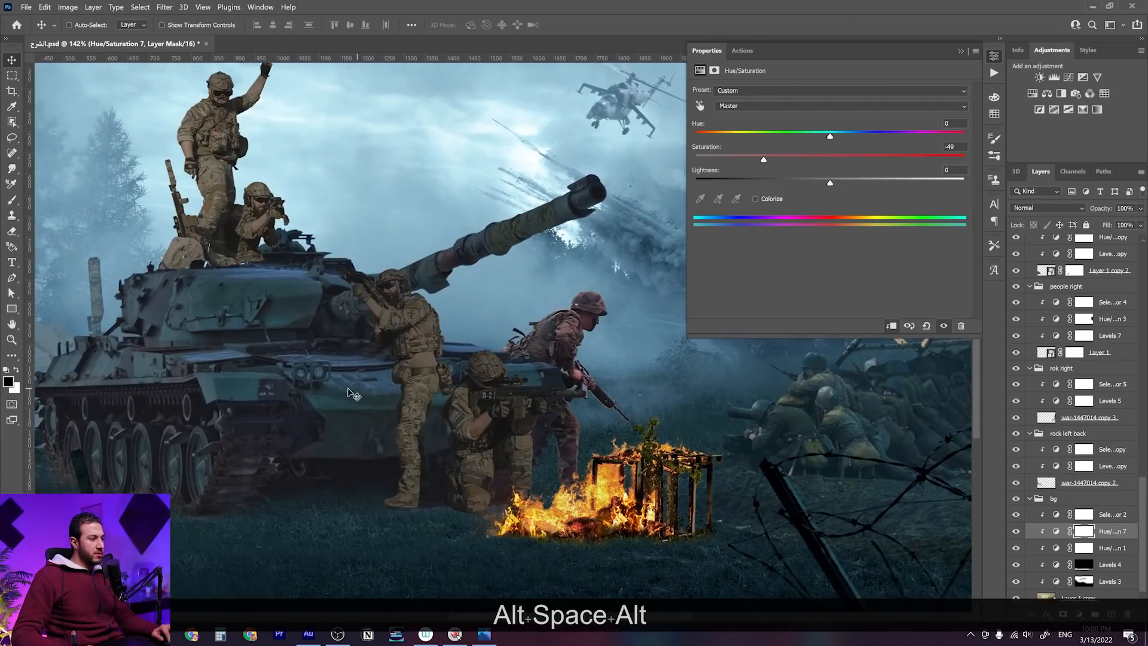
pyautogui.rightClick(348, 388)
pyautogui.click(378, 406)
pyautogui.moveTo(333, 434); pyautogui.dragTo(525, 439)
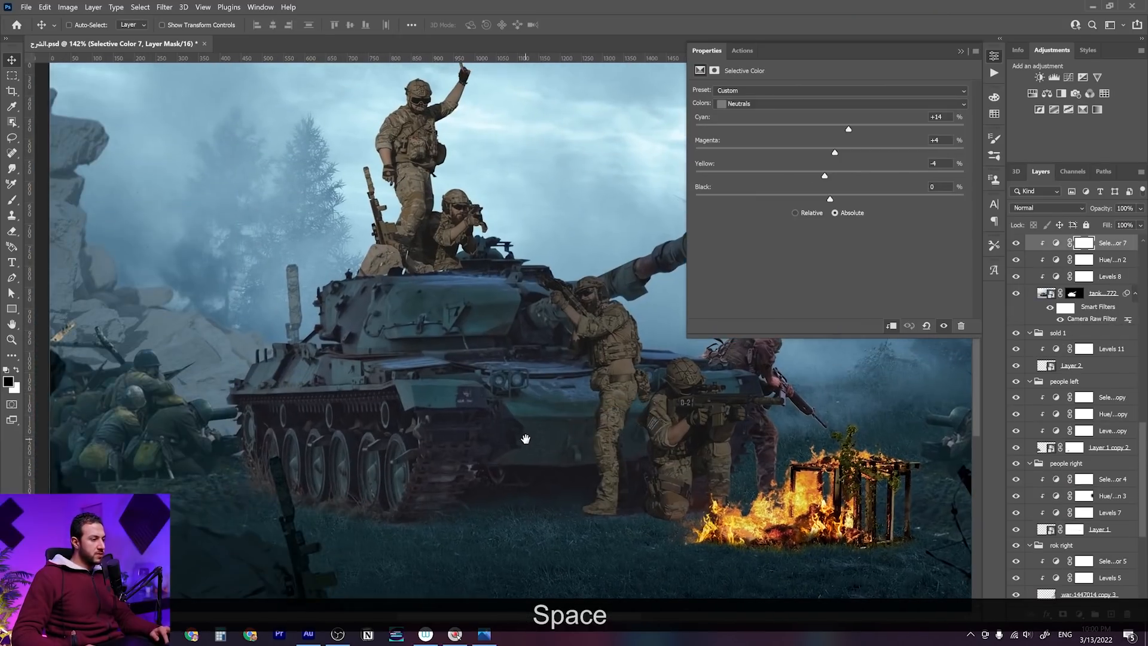
pyautogui.scroll(-4, 526, 439)
pyautogui.scroll(1, 526, 440)
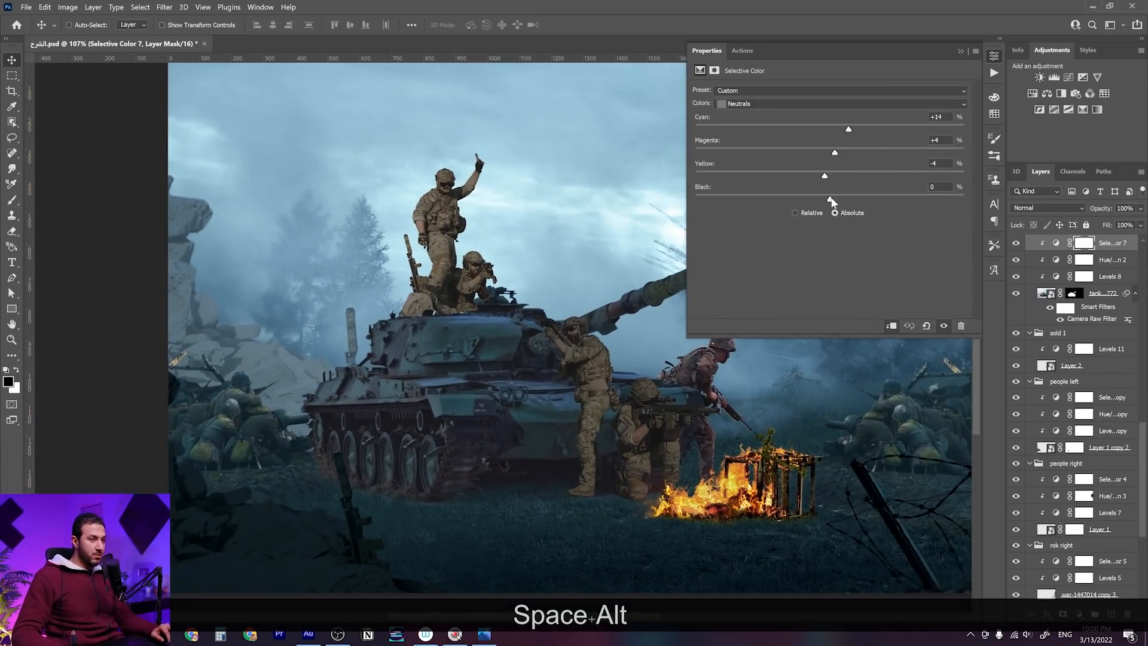
pyautogui.moveTo(826, 181); pyautogui.dragTo(854, 129)
pyautogui.press('space')
pyautogui.moveTo(608, 470); pyautogui.dragTo(518, 502)
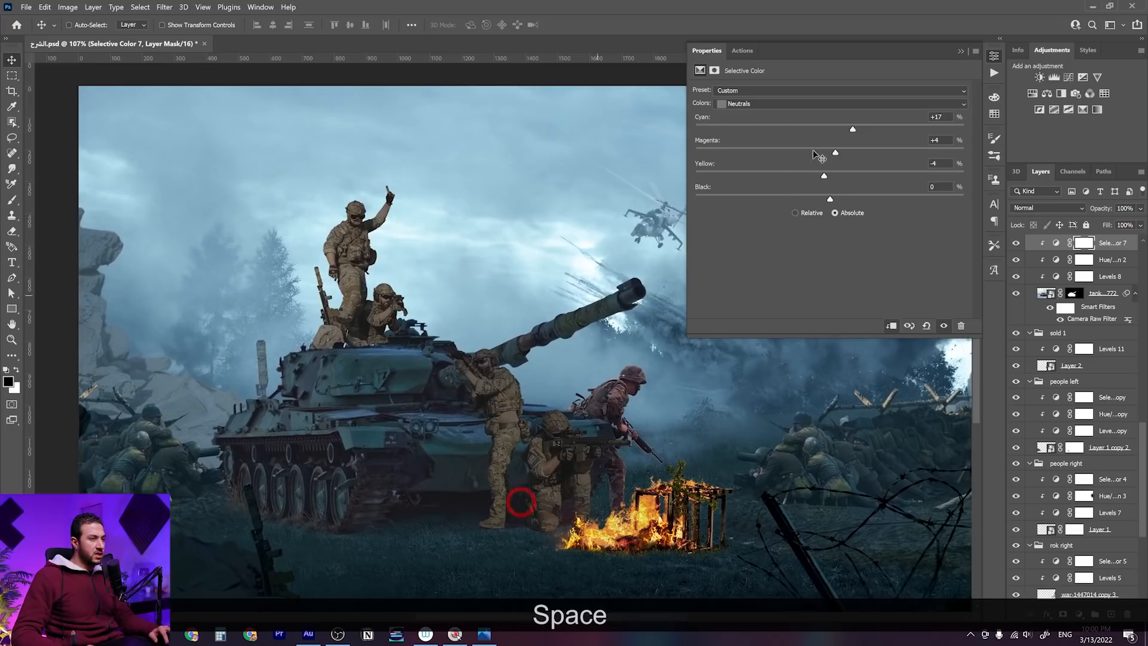
# Set the Blacks of the tank's Selective Color 7 to Cyan +11, Magenta 0 and Yellow -2
pyautogui.click(803, 106)
pyautogui.click(803, 192)
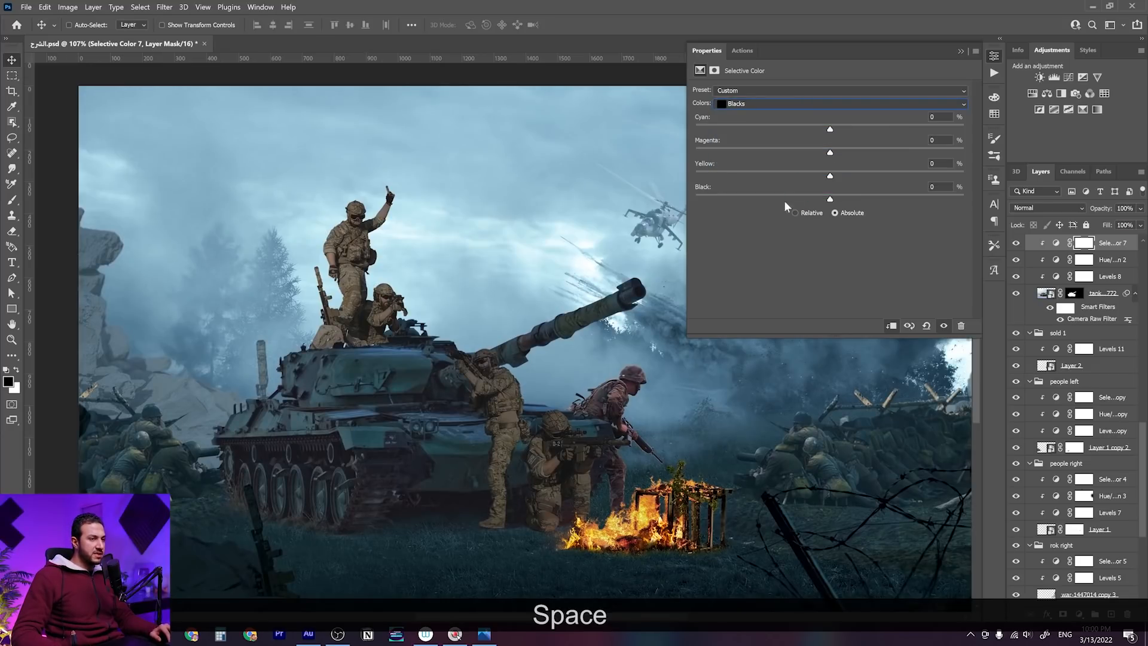
pyautogui.moveTo(828, 180); pyautogui.dragTo(833, 156)
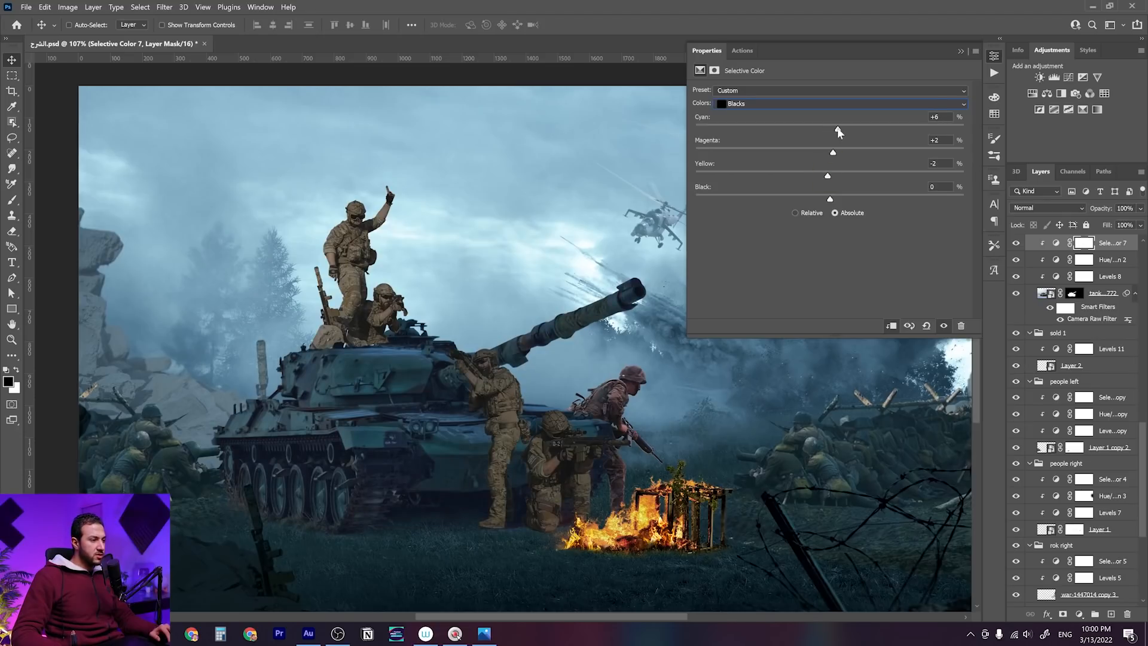
pyautogui.scroll(-1, 574, 457)
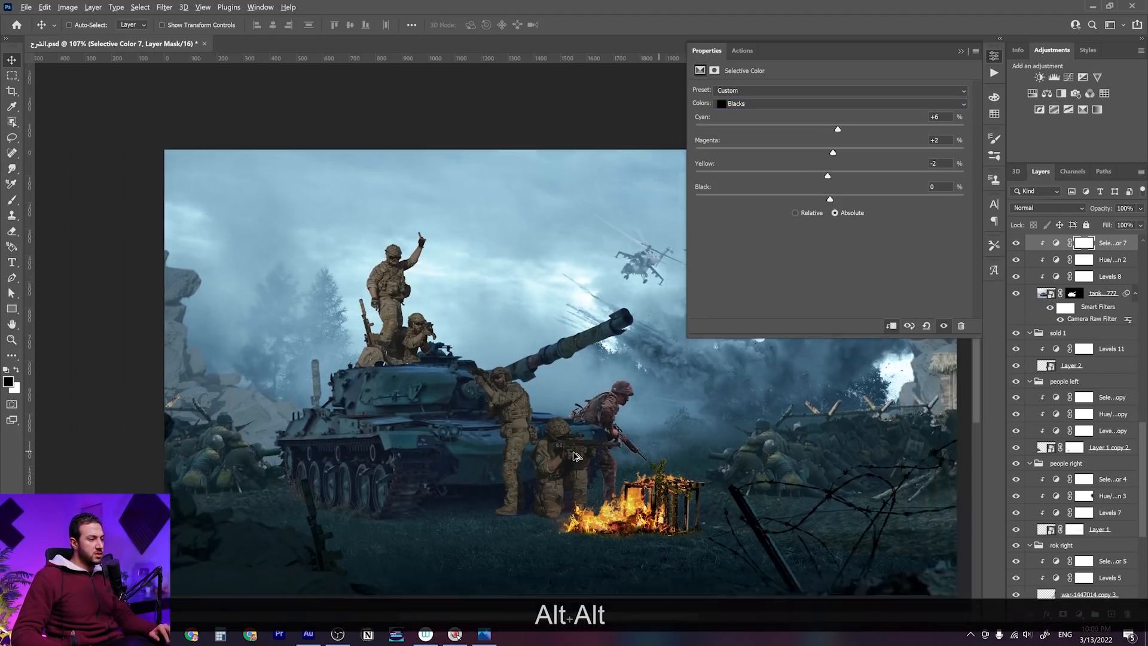
pyautogui.scroll(-1, 574, 456)
pyautogui.scroll(3, 574, 456)
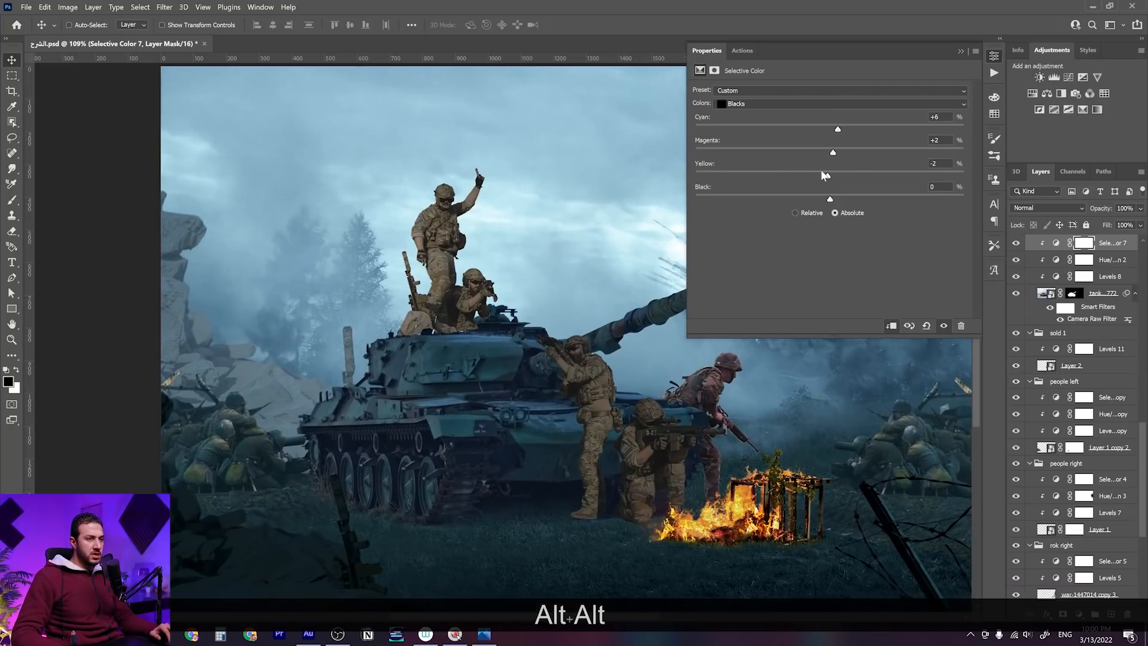
pyautogui.click(837, 130)
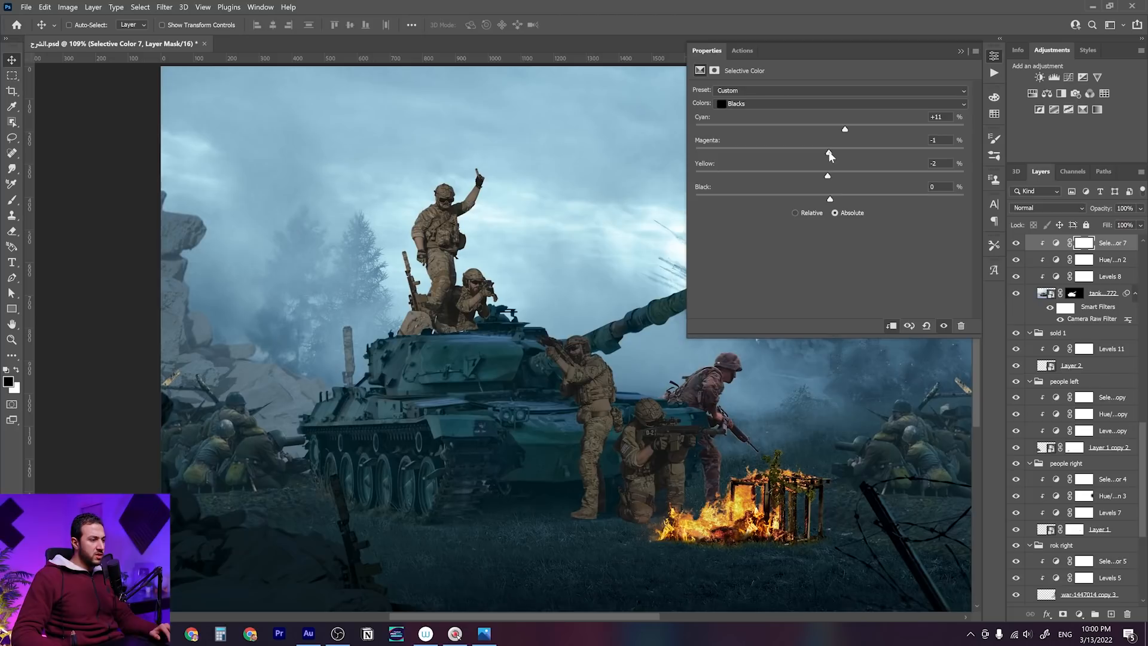
pyautogui.scroll(-4, 565, 479)
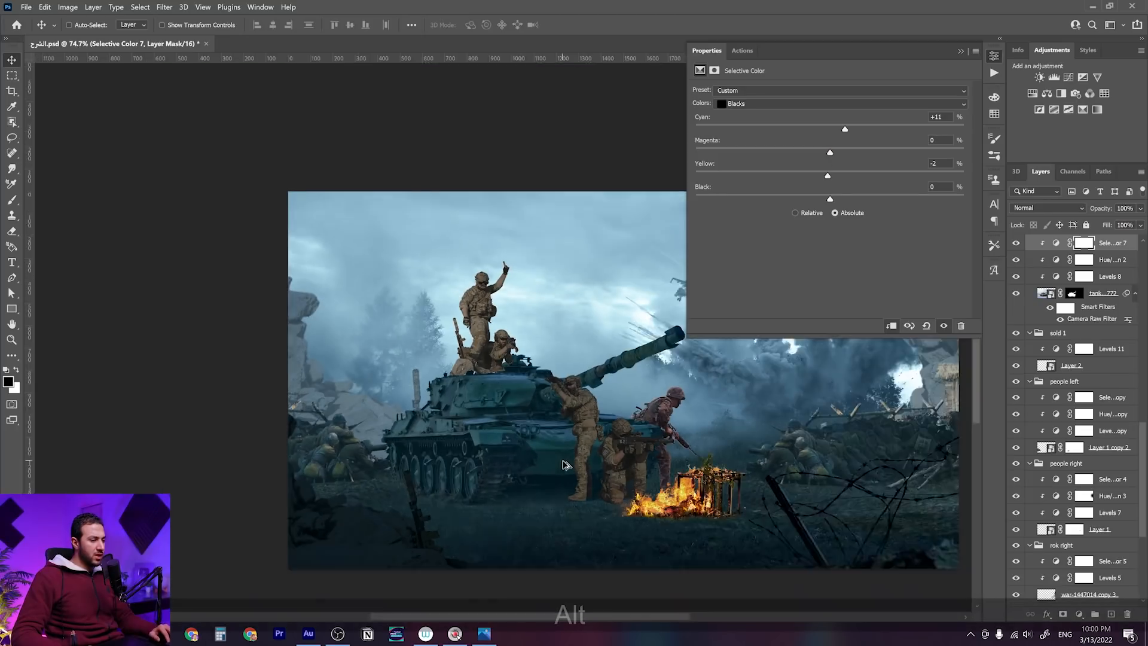
pyautogui.scroll(-2, 565, 478)
pyautogui.scroll(2, 562, 478)
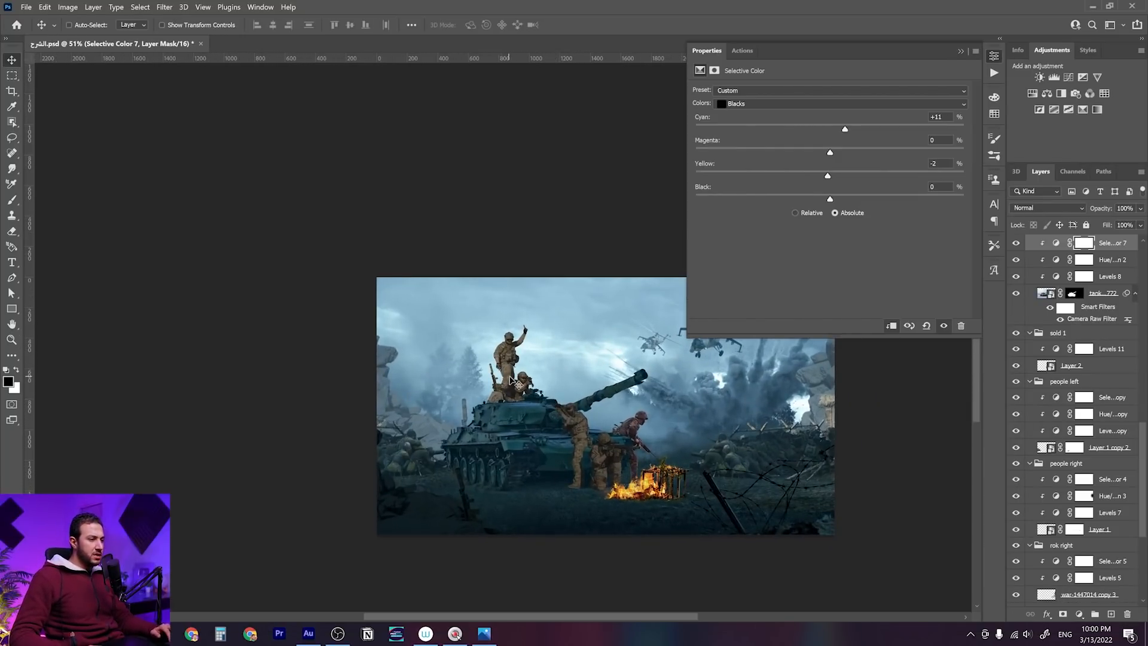
# Duplicate Selective Color 7 to the top of the sold 1 group, clip the copy to the running soldier and compare its effect
pyautogui.moveTo(1109, 242); pyautogui.dragTo(1106, 346)
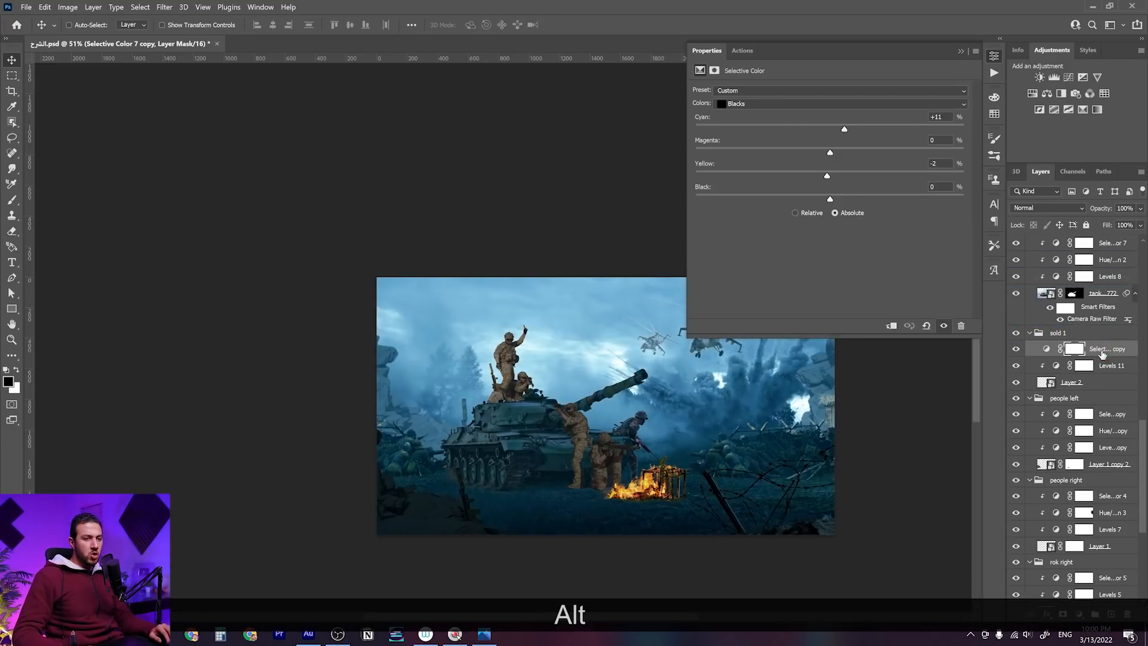
pyautogui.scroll(5, 623, 476)
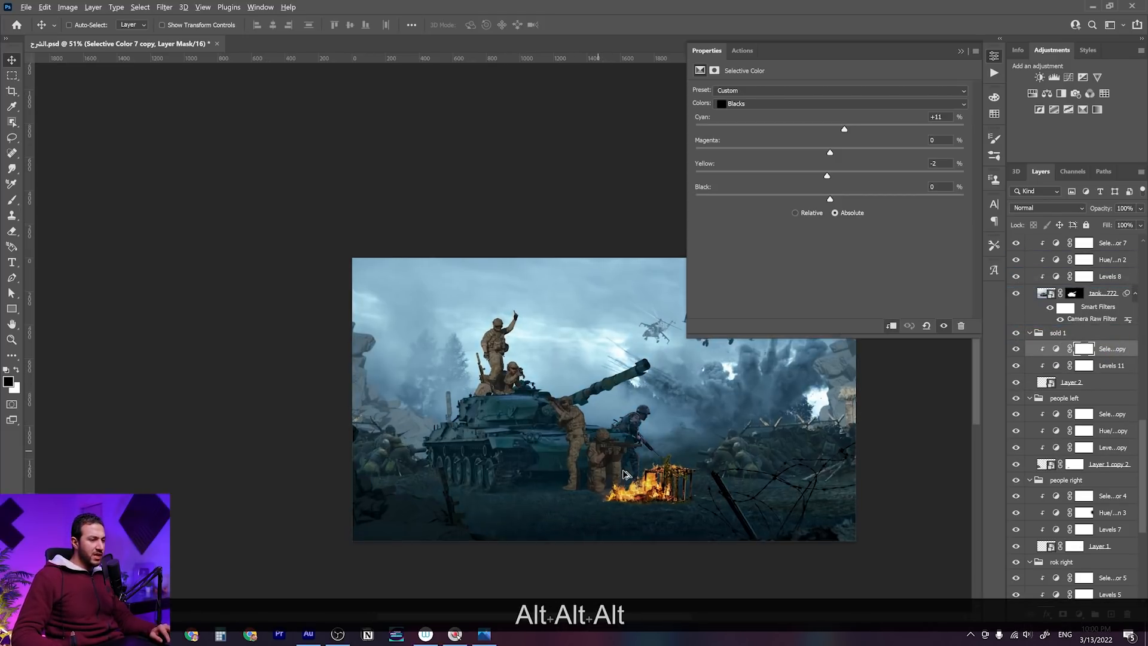
pyautogui.click(1016, 349)
pyautogui.click(1016, 349)
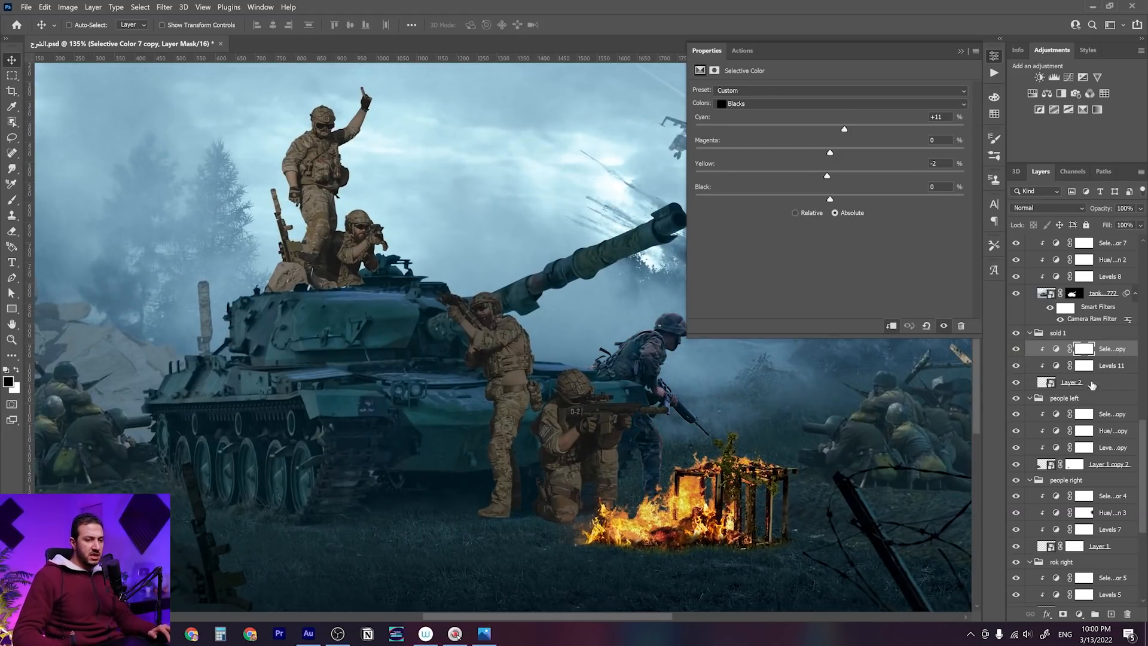
# Try a clipped copy of the tank's Selective Color in the people left group, compare its effect and undo the copy
pyautogui.moveTo(1107, 349); pyautogui.dragTo(1108, 408)
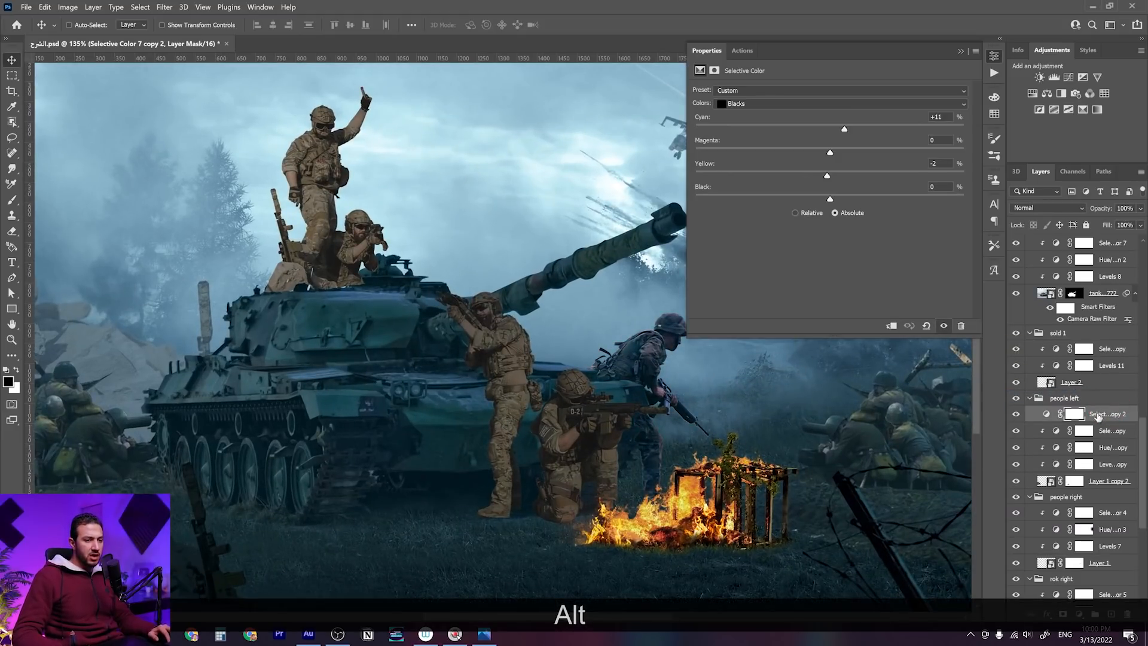
pyautogui.moveTo(947, 461); pyautogui.dragTo(880, 449)
pyautogui.click(1013, 416)
pyautogui.click(1013, 417)
pyautogui.click(1013, 417)
pyautogui.hotkey('ctrl', 'z')
pyautogui.hotkey('ctrl', 'z')
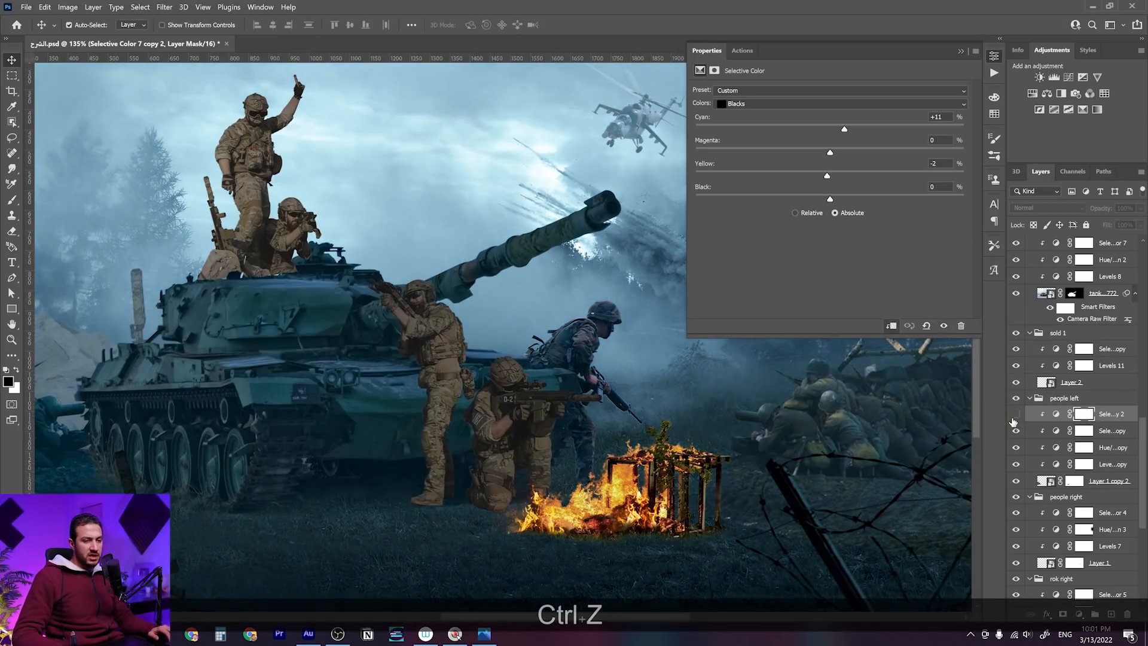
pyautogui.hotkey('ctrl', 'z')
pyautogui.hotkey('ctrl', 'z')
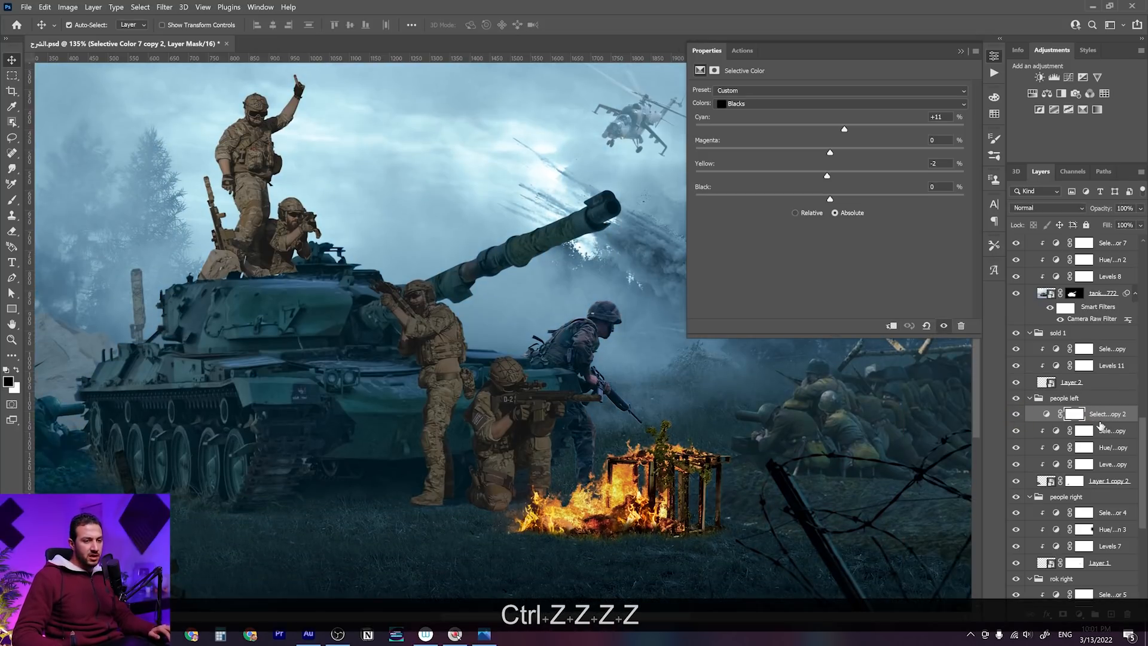
pyautogui.hotkey('ctrl', 'z')
# Duplicate the Selective Color adjustment to the top of the sold 3 and sold2 groups and clip each copy to its soldiers
pyautogui.moveTo(1105, 362); pyautogui.dragTo(1096, 308)
pyautogui.keyDown('alt'); pyautogui.click(1098, 404); pyautogui.keyUp('alt')
pyautogui.keyDown('alt'); pyautogui.click(1096, 312); pyautogui.keyUp('alt')
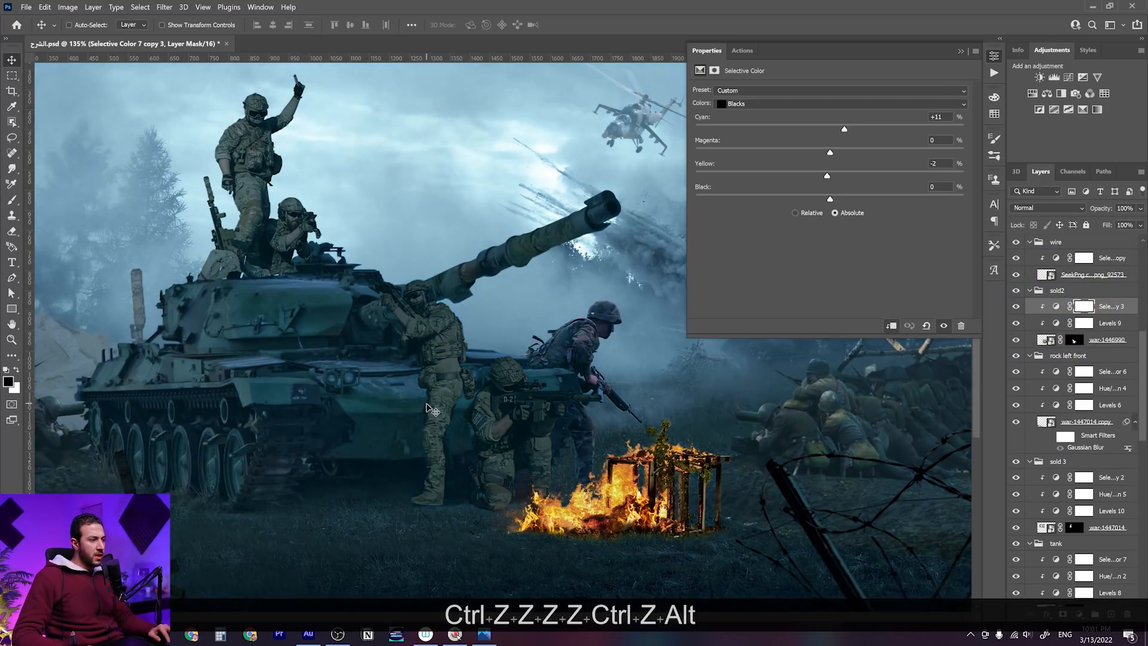
pyautogui.scroll(-3, 429, 422)
pyautogui.scroll(3, 429, 421)
pyautogui.rightClick(434, 399)
pyautogui.press('space')
pyautogui.moveTo(449, 334); pyautogui.dragTo(462, 379)
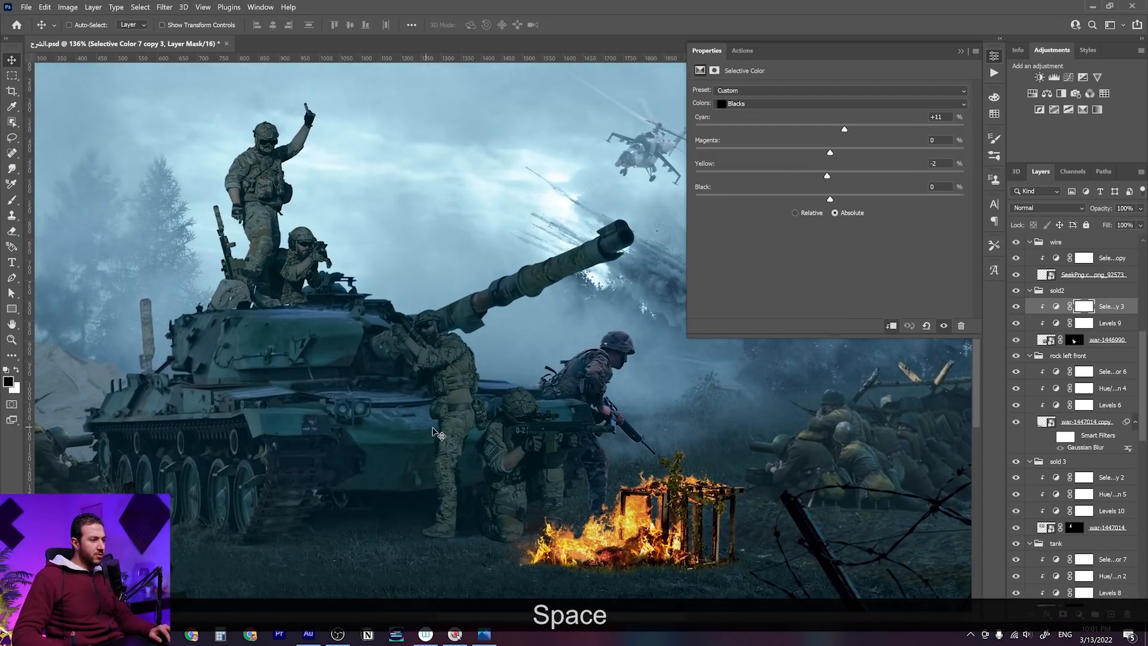
# Set the Neutrals of the sold2 group's Selective Color to Cyan +17, Magenta +9 and Yellow -7
pyautogui.click(802, 109)
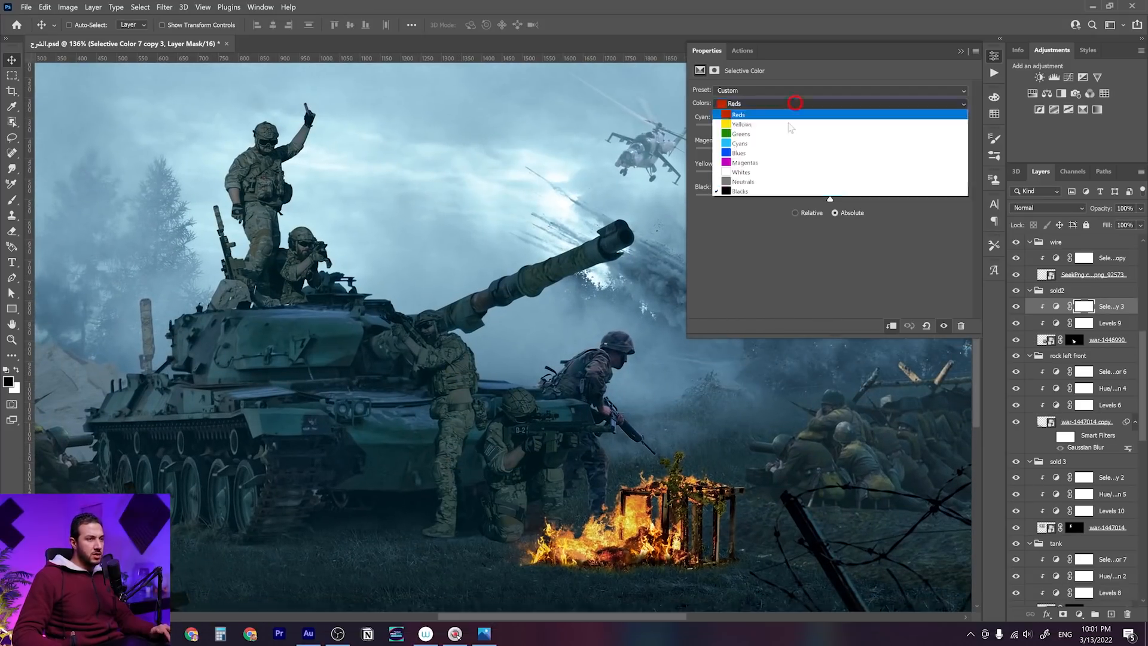
pyautogui.click(827, 179)
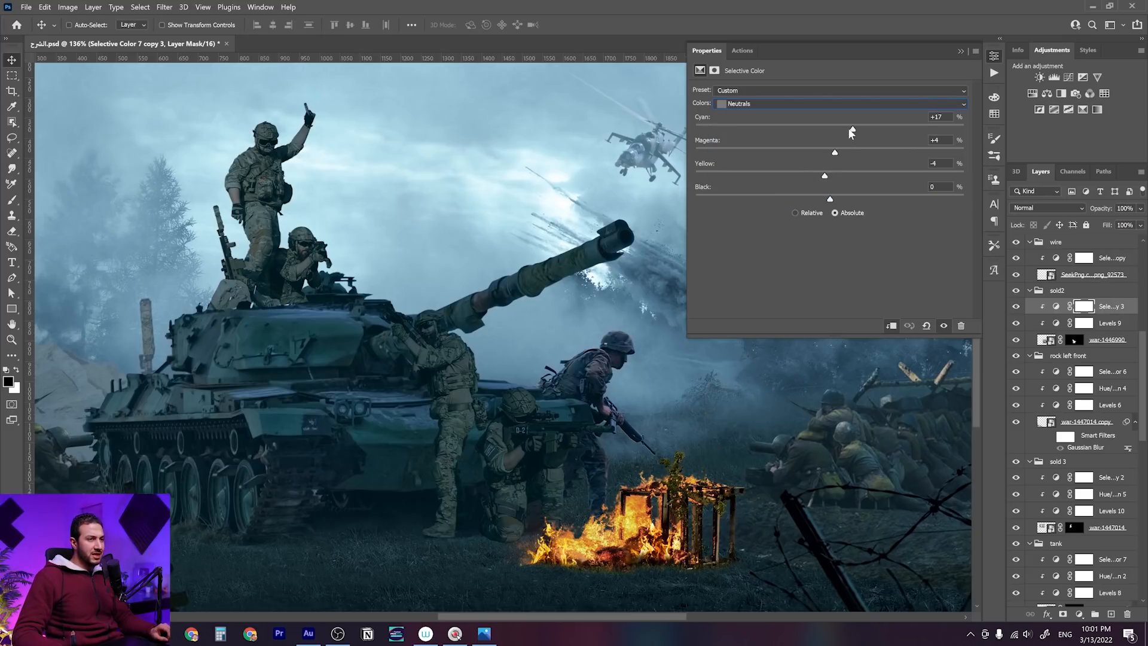
pyautogui.moveTo(848, 132); pyautogui.dragTo(824, 177)
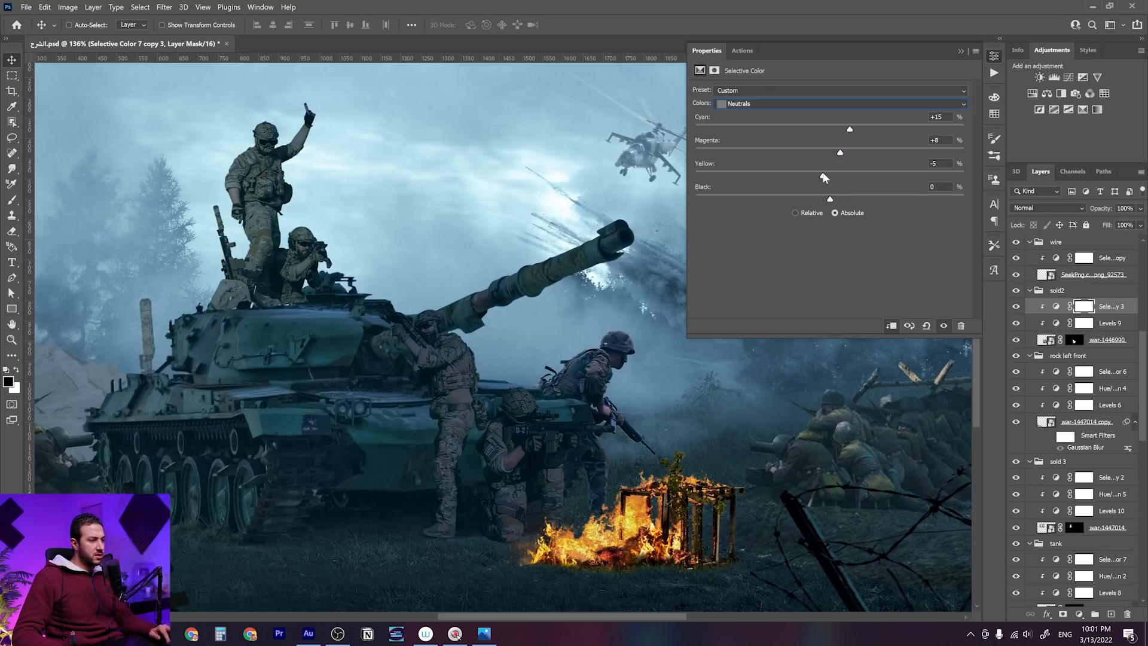
pyautogui.click(853, 129)
pyautogui.moveTo(840, 153); pyautogui.dragTo(842, 153)
pyautogui.press('alt')
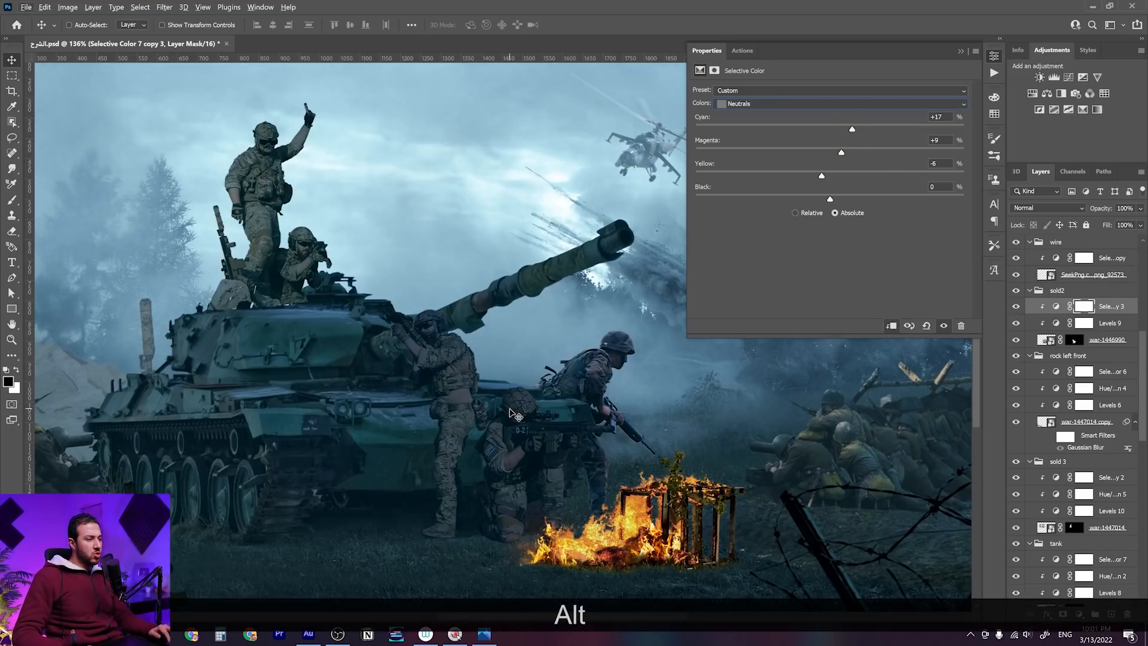
pyautogui.scroll(-5, 510, 412)
pyautogui.scroll(4, 510, 413)
pyautogui.press('space')
pyautogui.moveTo(474, 385); pyautogui.dragTo(425, 359)
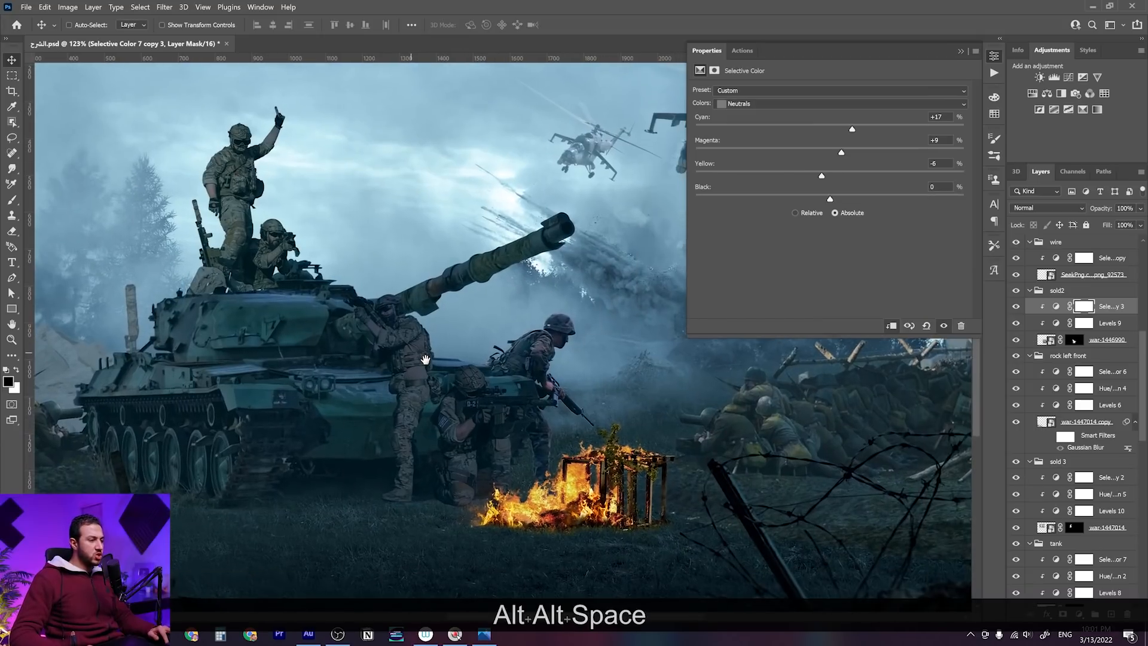
pyautogui.press('alt')
pyautogui.scroll(2, 425, 360)
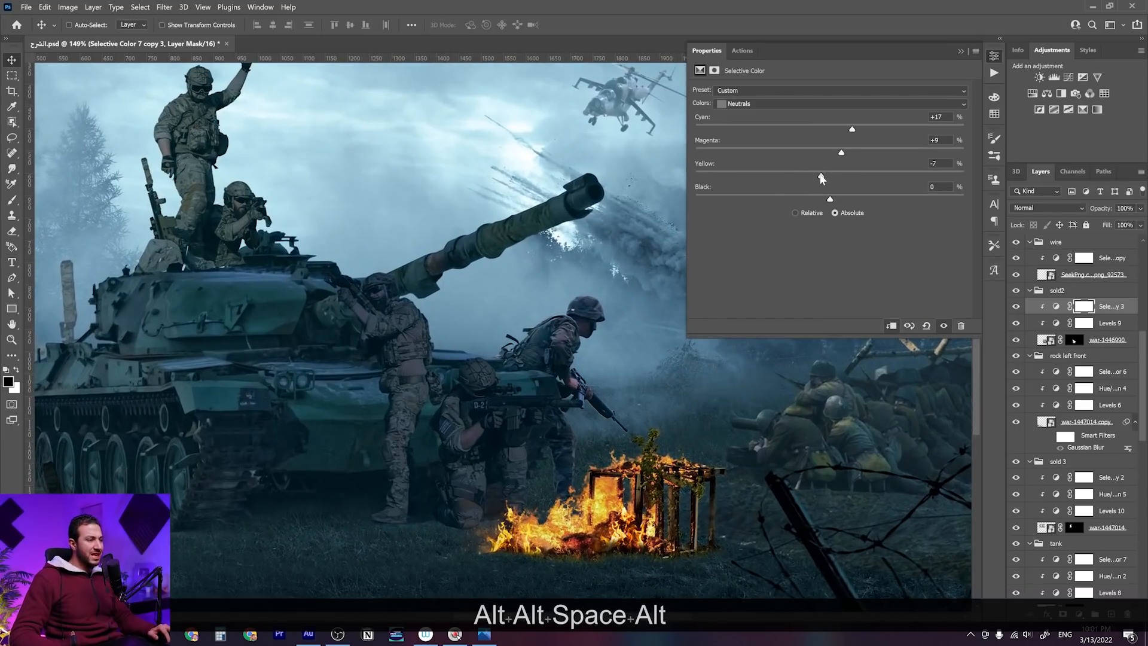
pyautogui.click(820, 176)
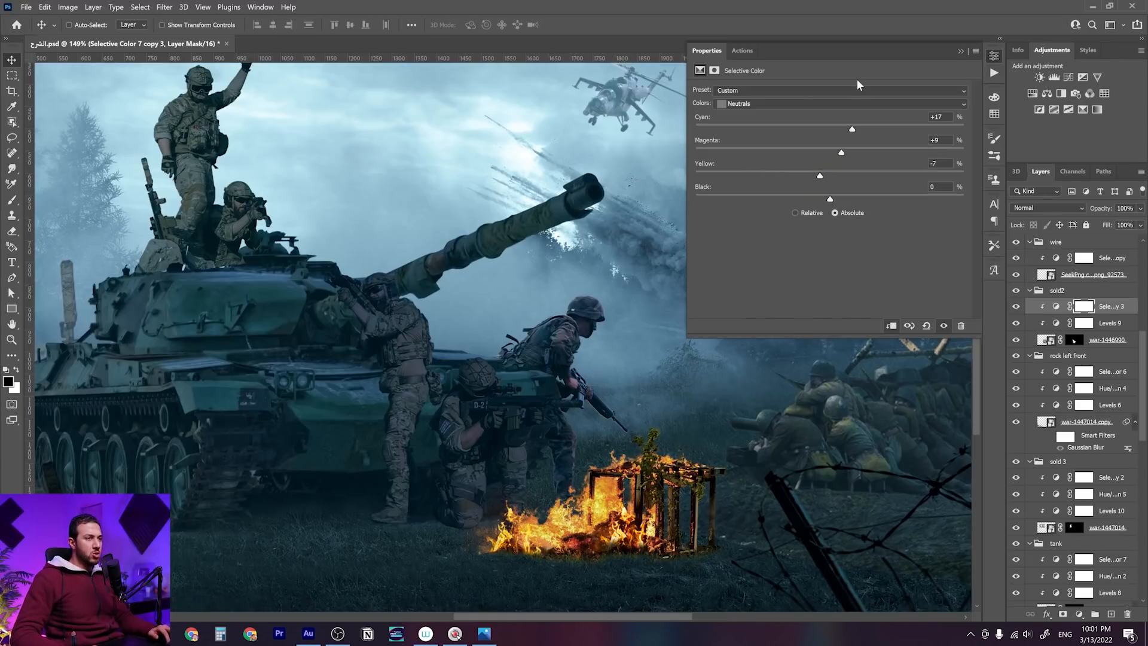
# Set the Blacks of the sold2 group's Selective Color to Cyan +16 and Yellow -1
pyautogui.click(857, 106)
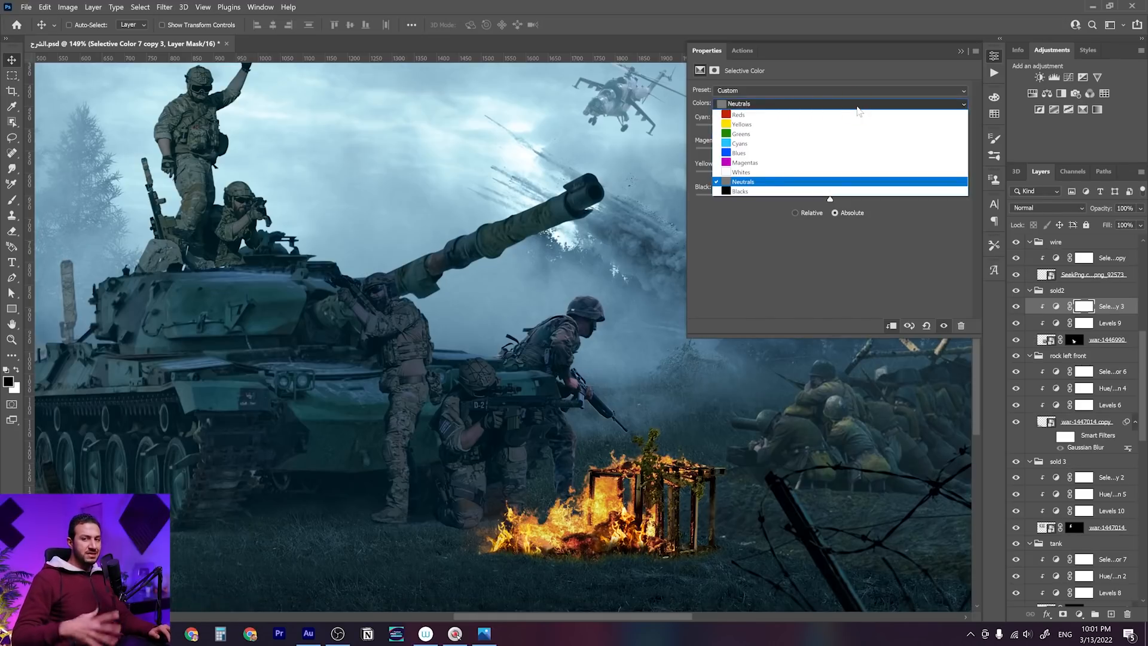
pyautogui.click(759, 192)
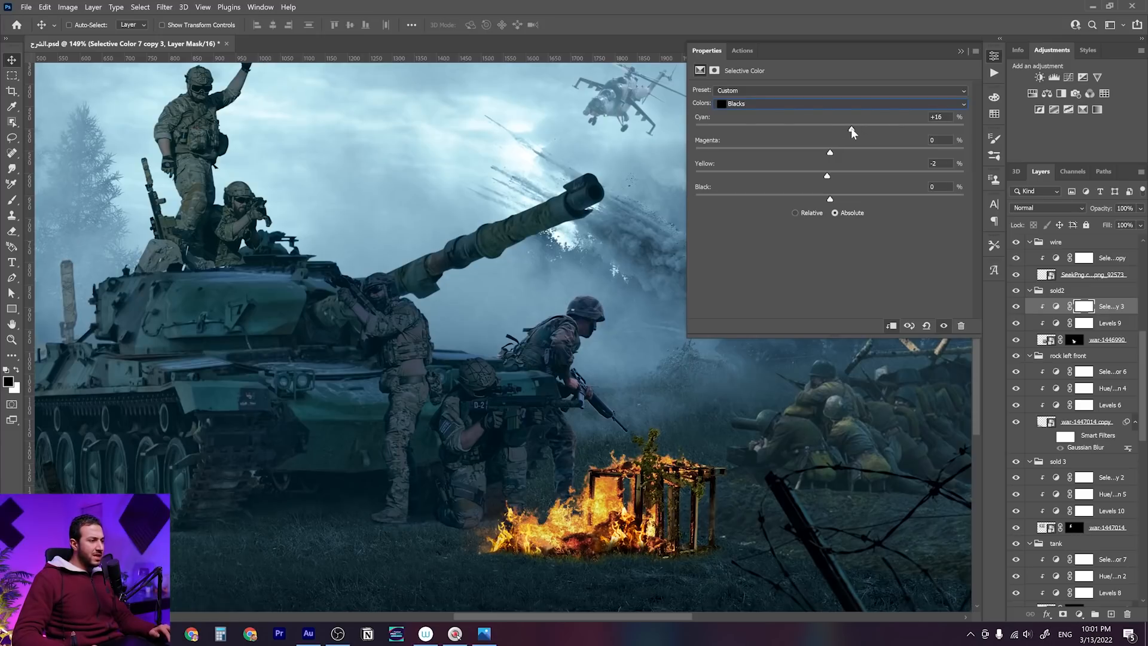
pyautogui.scroll(-4, 419, 447)
pyautogui.scroll(1, 418, 447)
pyautogui.scroll(2, 419, 447)
# Set the Blacks of Selective Color 7 copy 2 in the sold 3 group to Magenta +3 and Yellow -6
pyautogui.rightClick(273, 287)
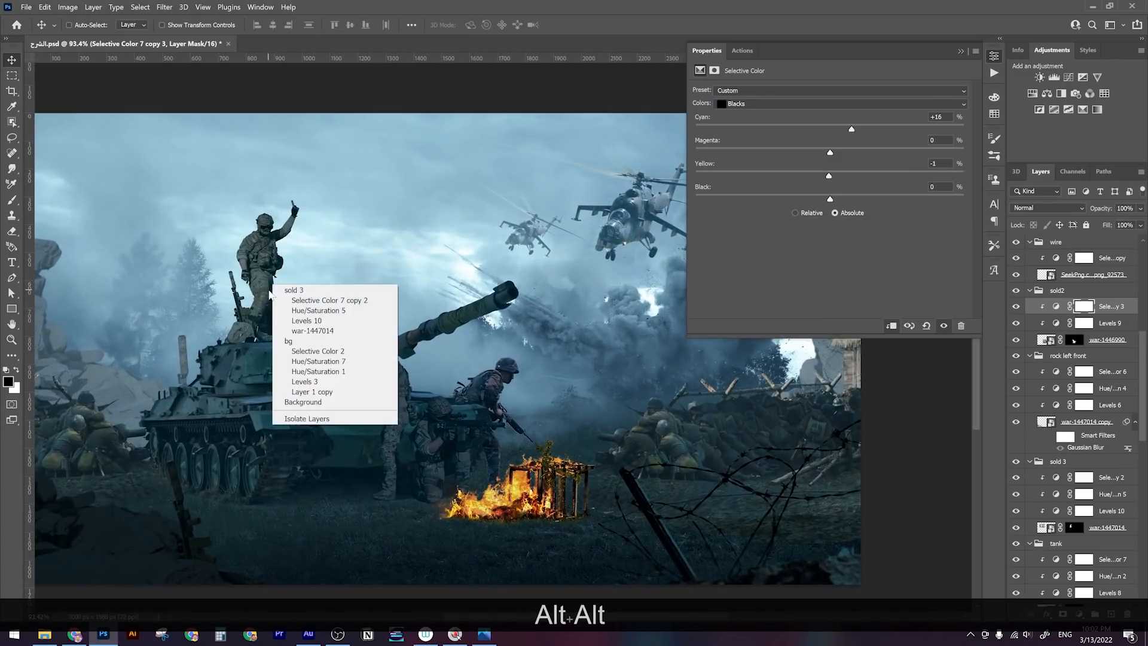
pyautogui.click(299, 300)
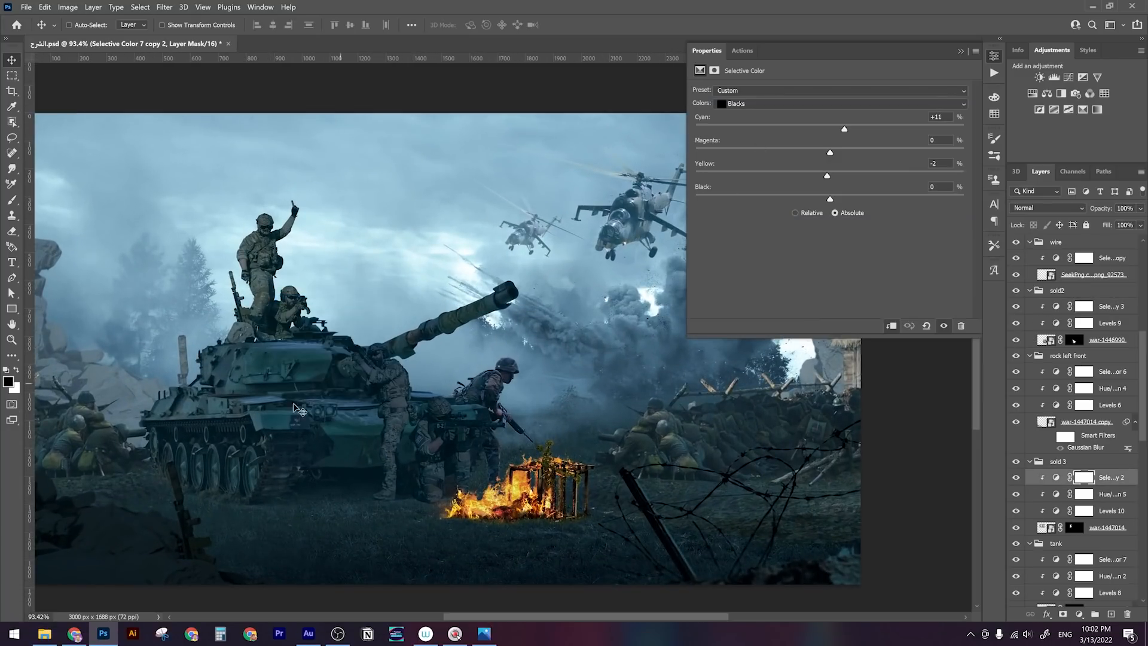
pyautogui.scroll(2, 277, 365)
pyautogui.scroll(2, 277, 365)
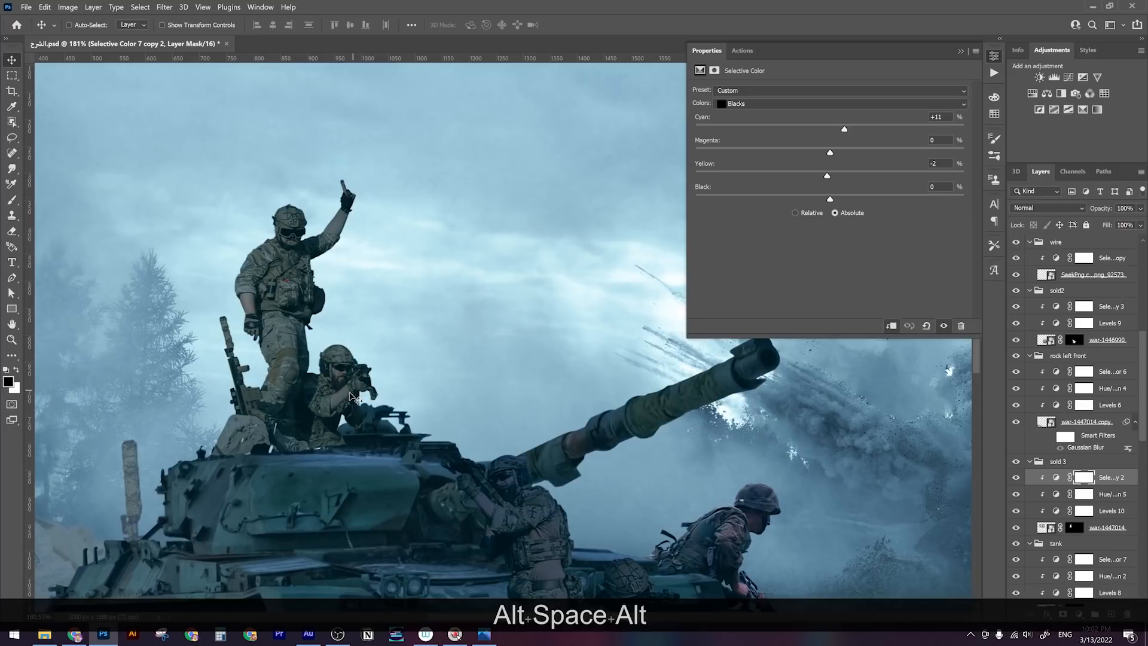
pyautogui.moveTo(824, 181); pyautogui.dragTo(835, 153)
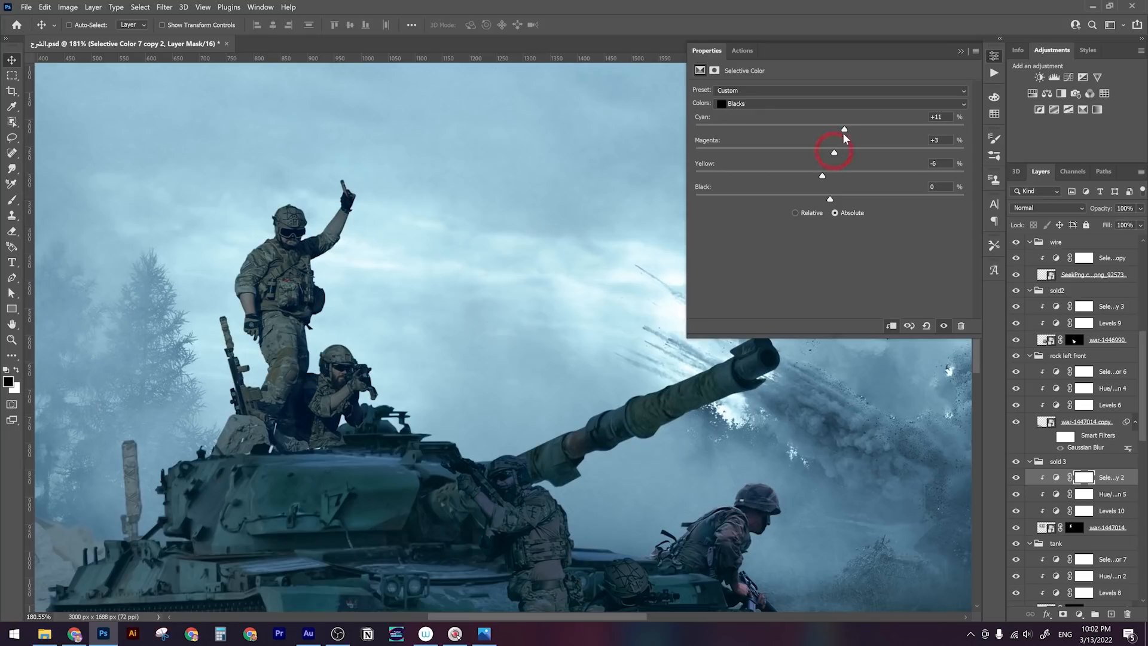
# In the sold 3 group's Selective Color, set Blacks Cyan to +18 and Neutrals to Cyan +20, Magenta +4 and Yellow -8
pyautogui.keyDown('alt'); pyautogui.scroll(-5, 610, 265); pyautogui.keyUp('alt')
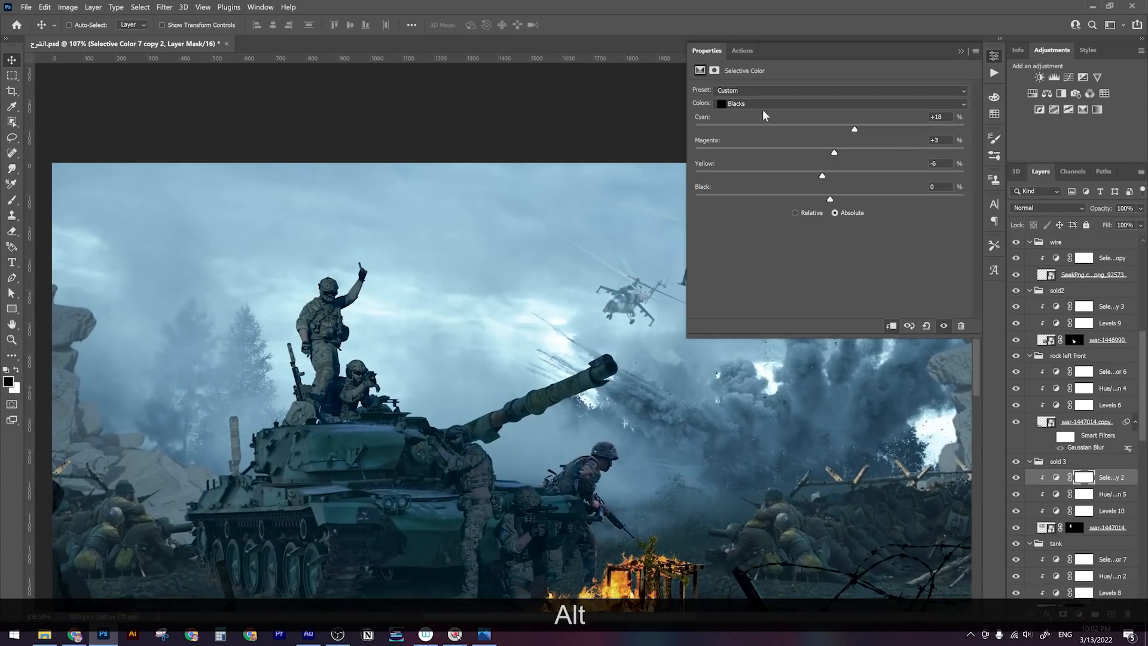
pyautogui.click(763, 103)
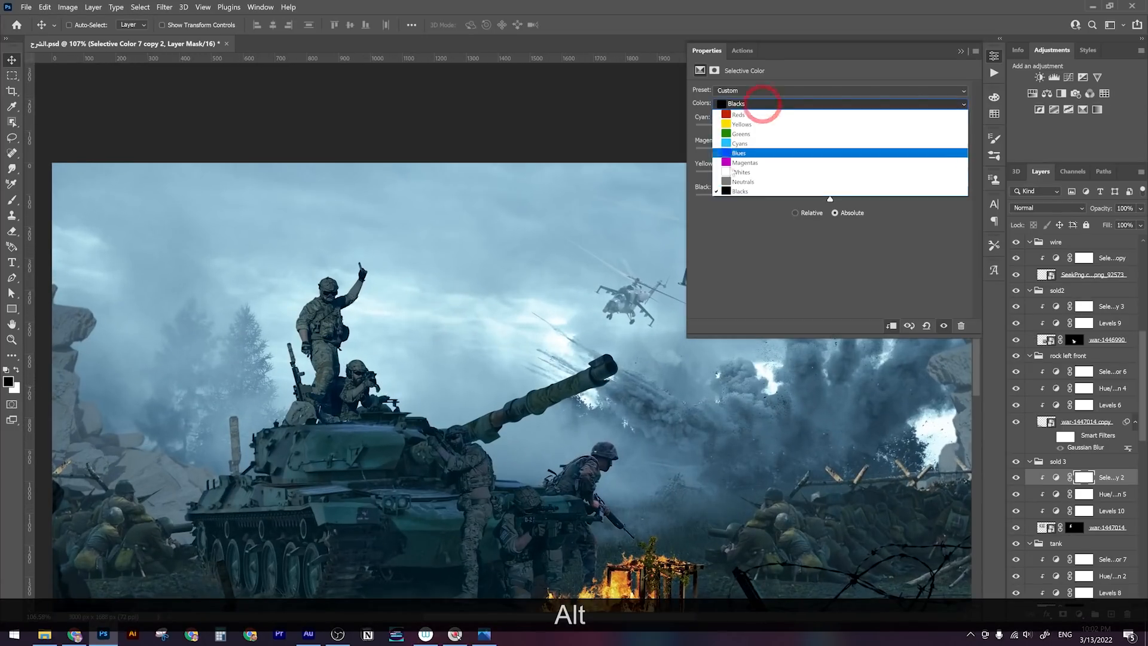
pyautogui.click(828, 182)
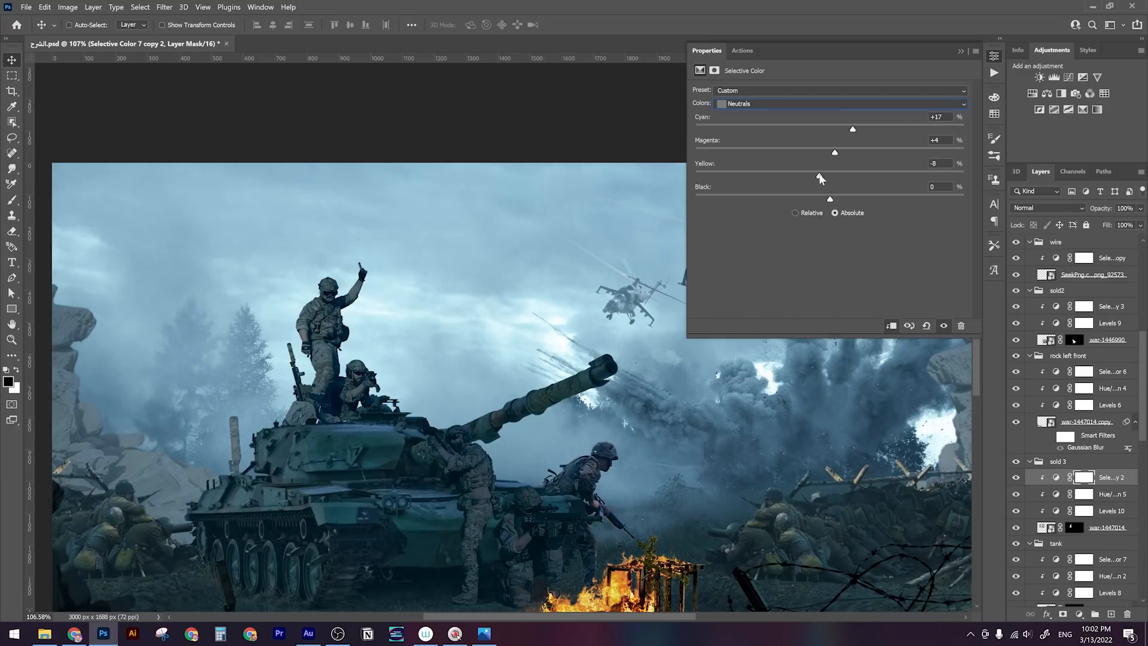
pyautogui.press('alt')
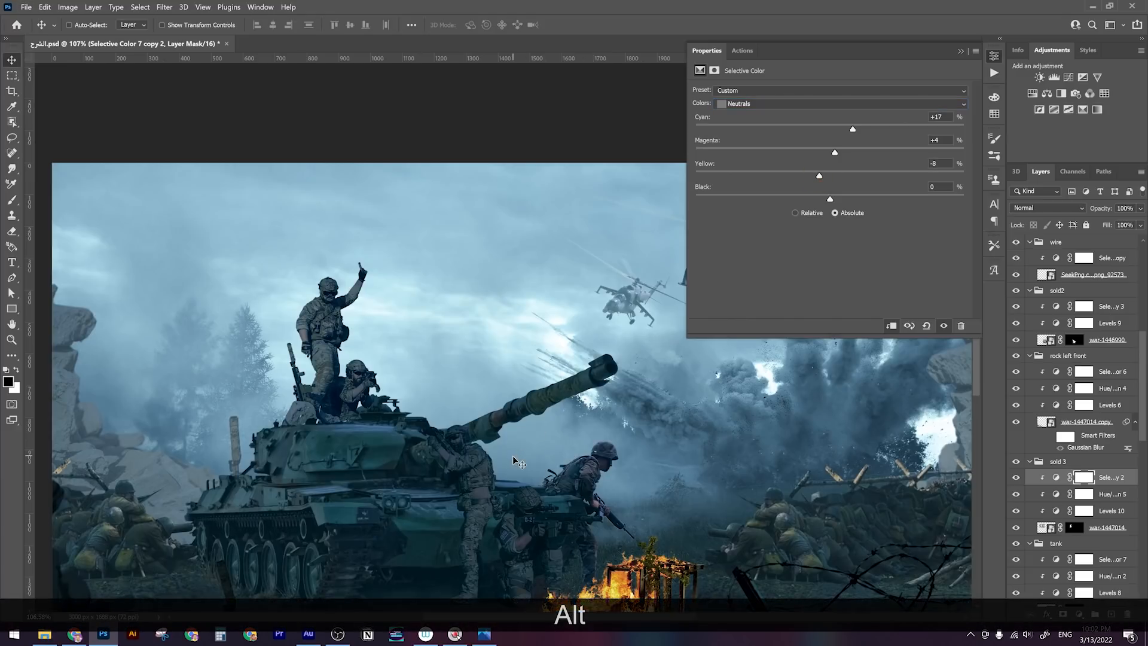
pyautogui.scroll(-4, 513, 462)
pyautogui.scroll(2, 447, 489)
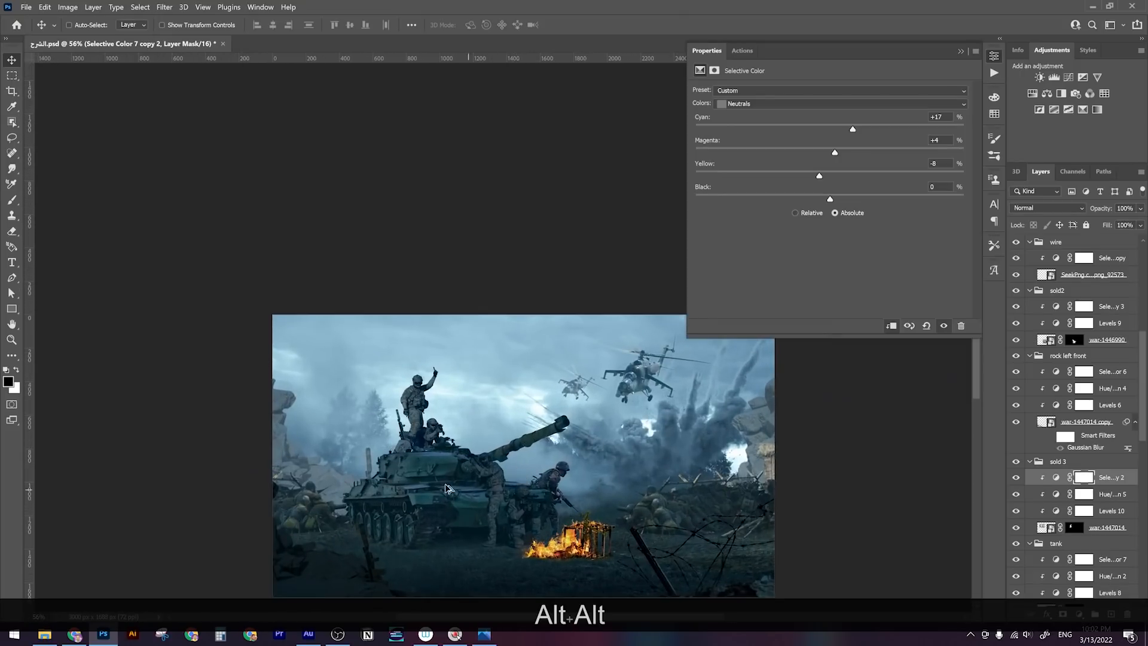
pyautogui.scroll(2, 447, 489)
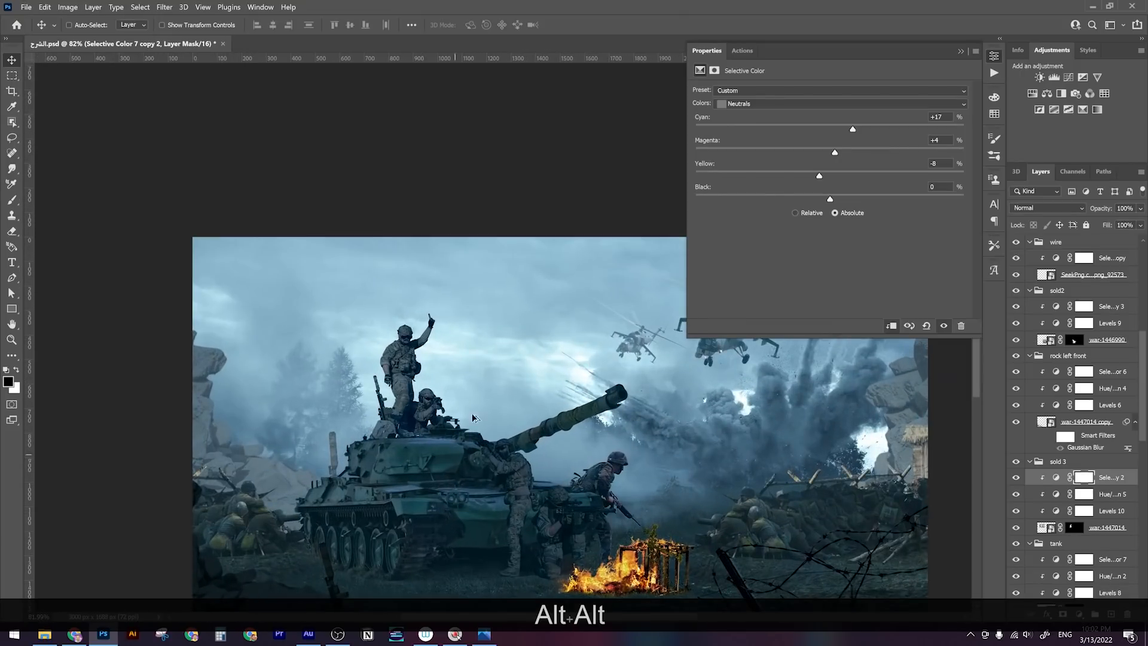
pyautogui.click(857, 131)
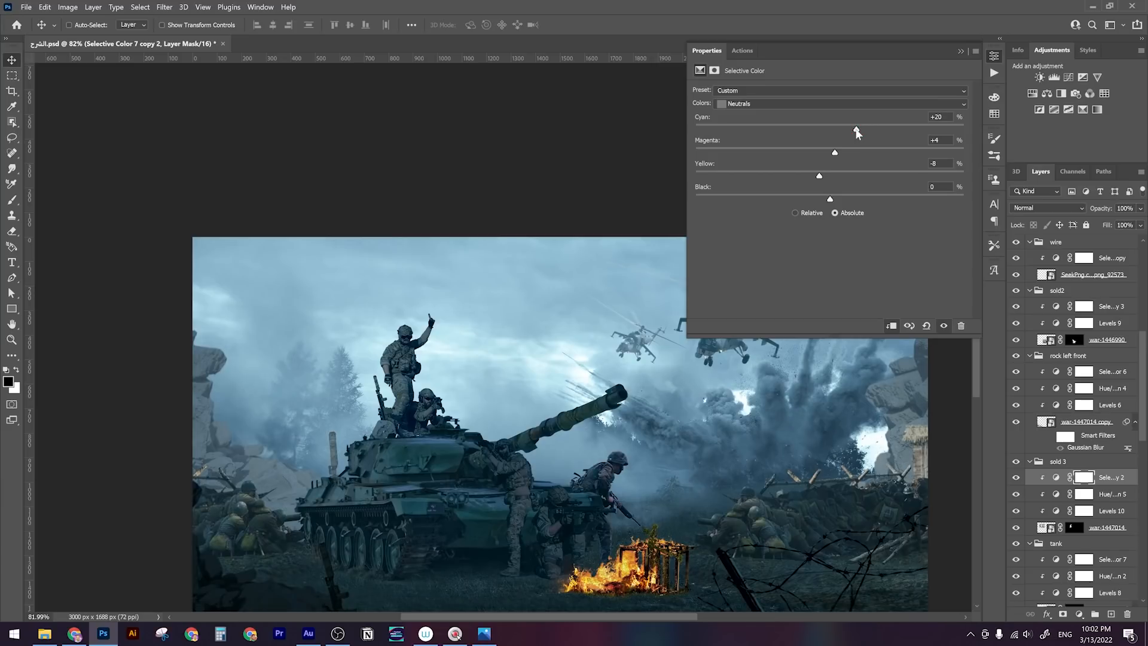
# Set the Neutrals of Selective Color 4 in the people right group to Cyan +25, Magenta +9 and Yellow -4
pyautogui.scroll(-3, 563, 495)
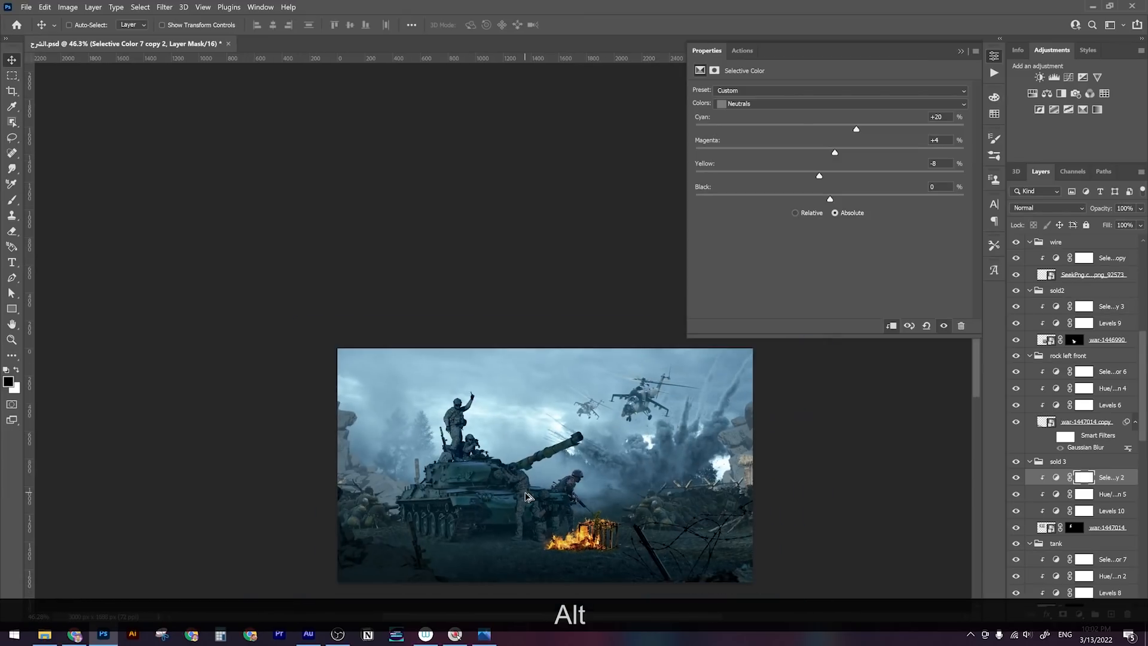
pyautogui.scroll(3, 572, 495)
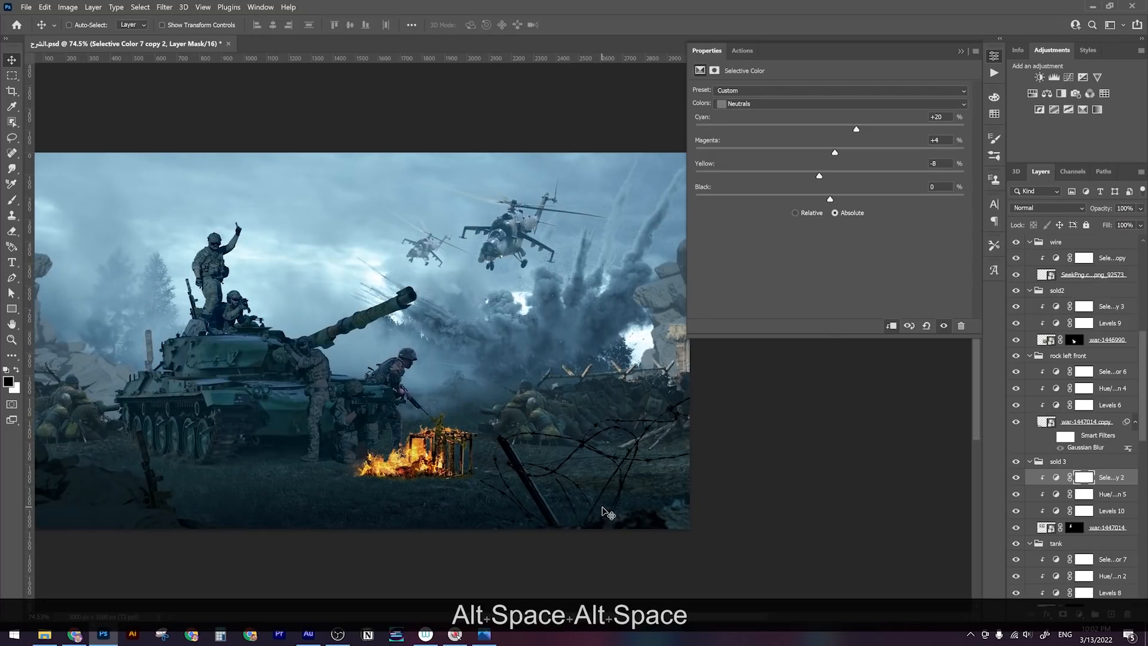
pyautogui.rightClick(588, 464)
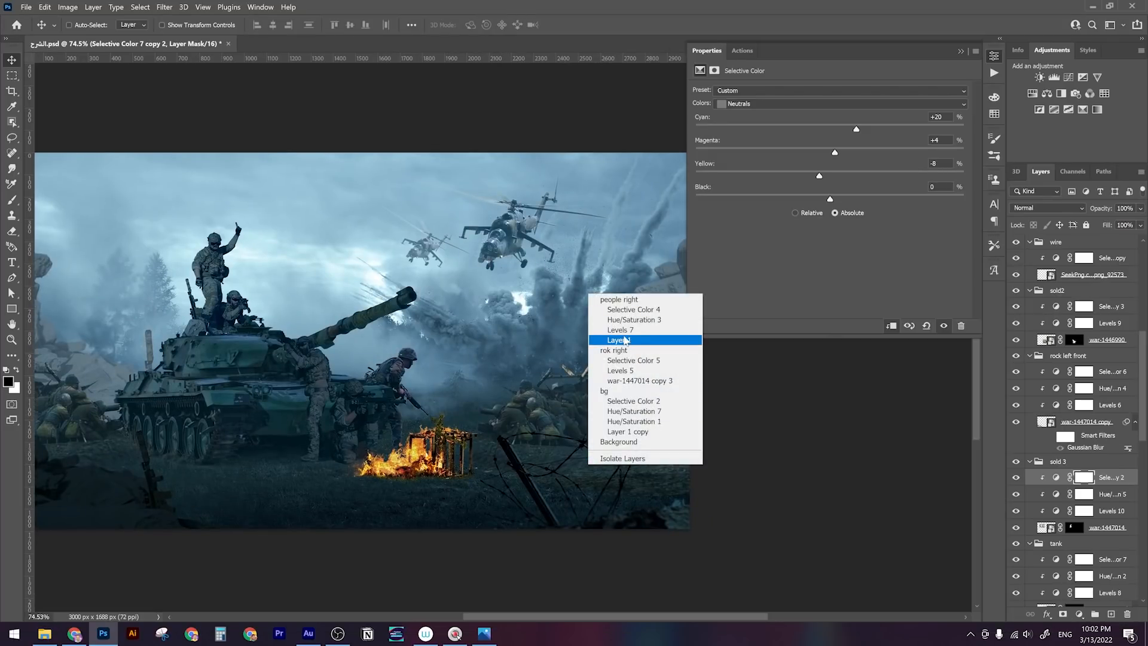
pyautogui.click(636, 309)
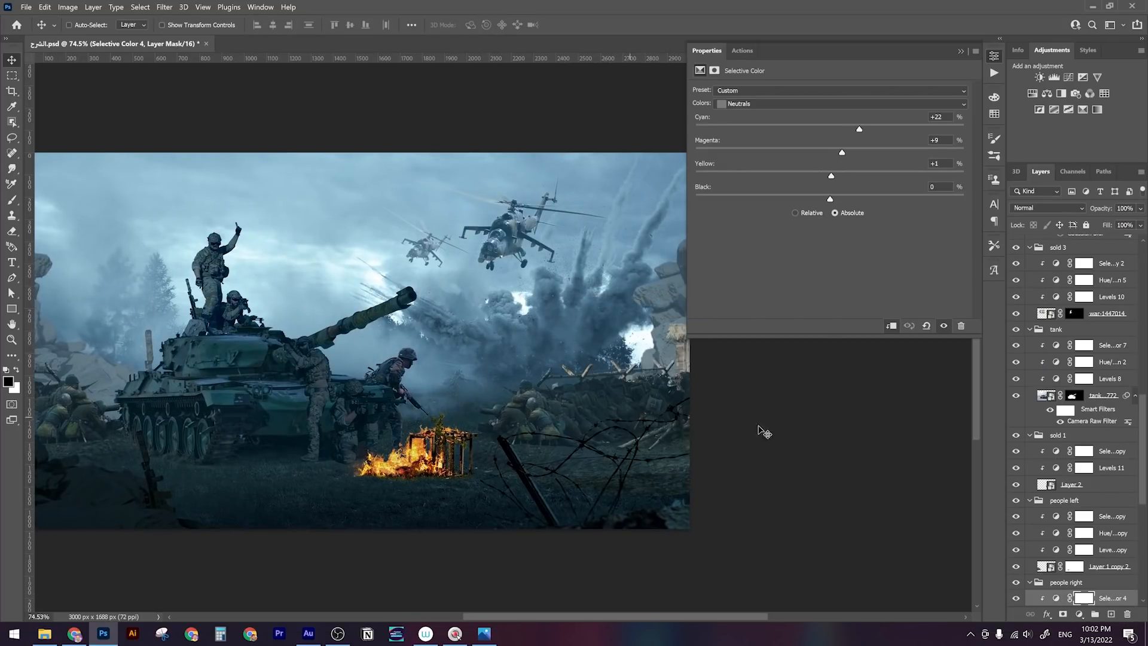
pyautogui.scroll(5, 601, 461)
pyautogui.moveTo(609, 476); pyautogui.dragTo(587, 475)
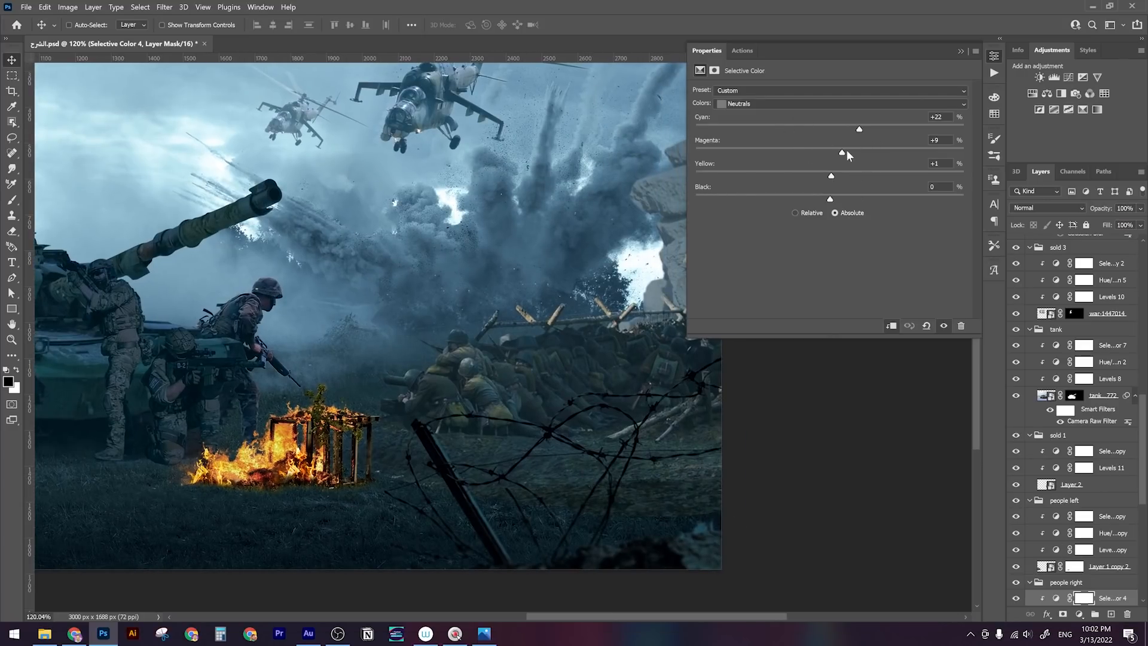
pyautogui.moveTo(859, 129); pyautogui.dragTo(854, 130)
pyautogui.scroll(-5, 431, 392)
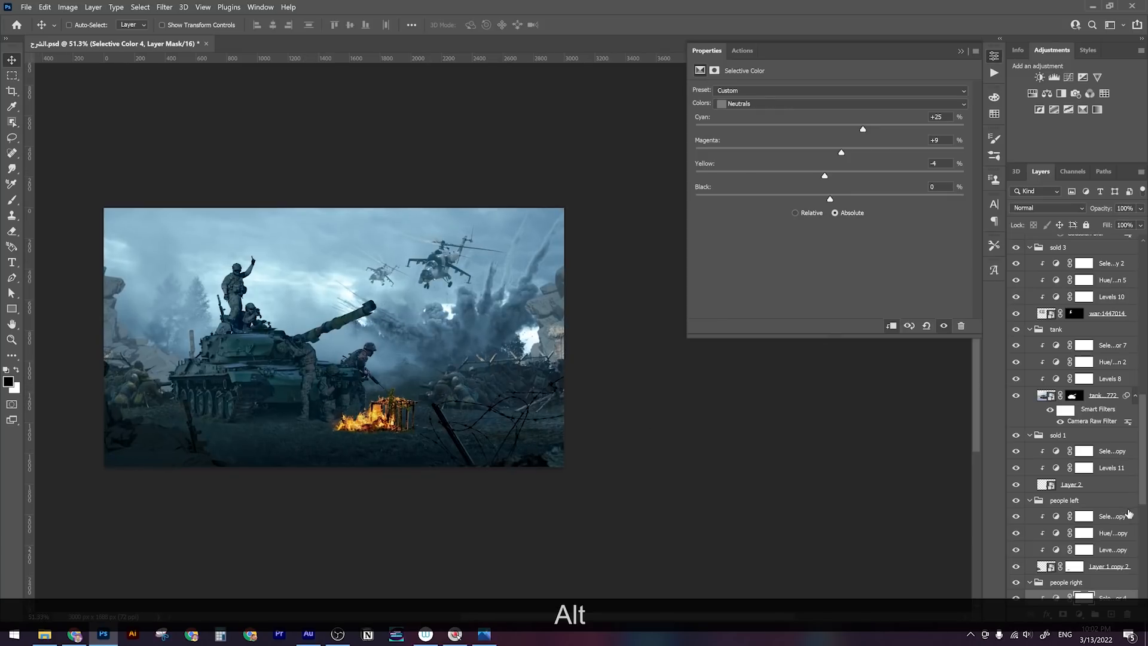
# Replace the people left group's Selective Color with a clipped duplicate of Selective Color 4 from the people right group
pyautogui.scroll(-4, 1119, 515)
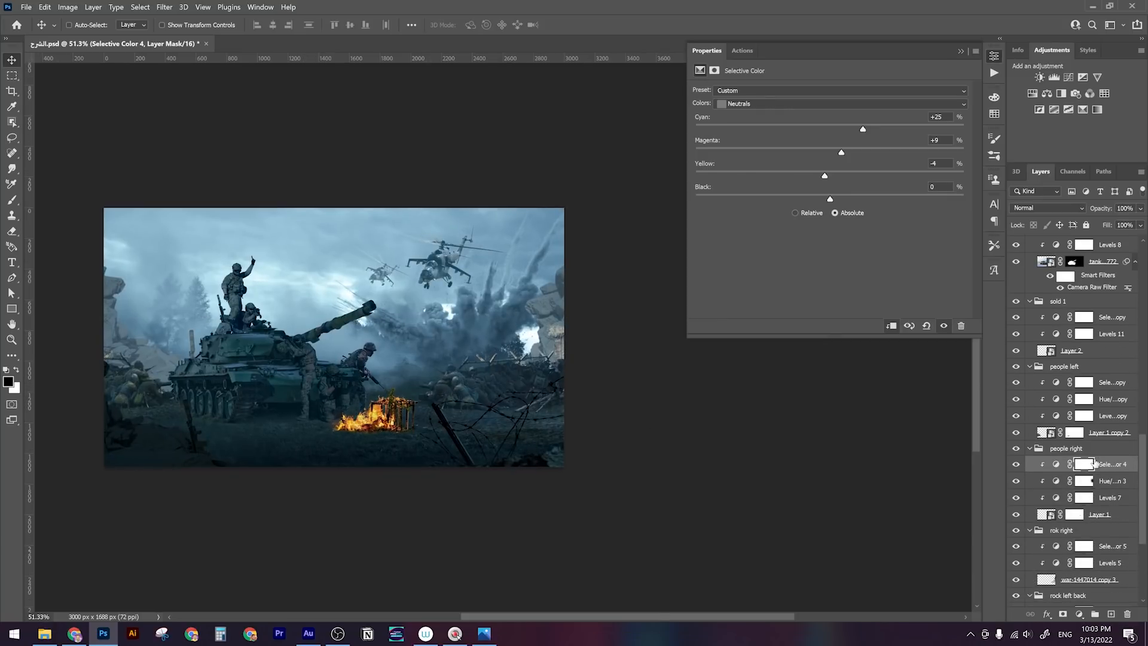
pyautogui.click(1084, 382)
pyautogui.click(1057, 382)
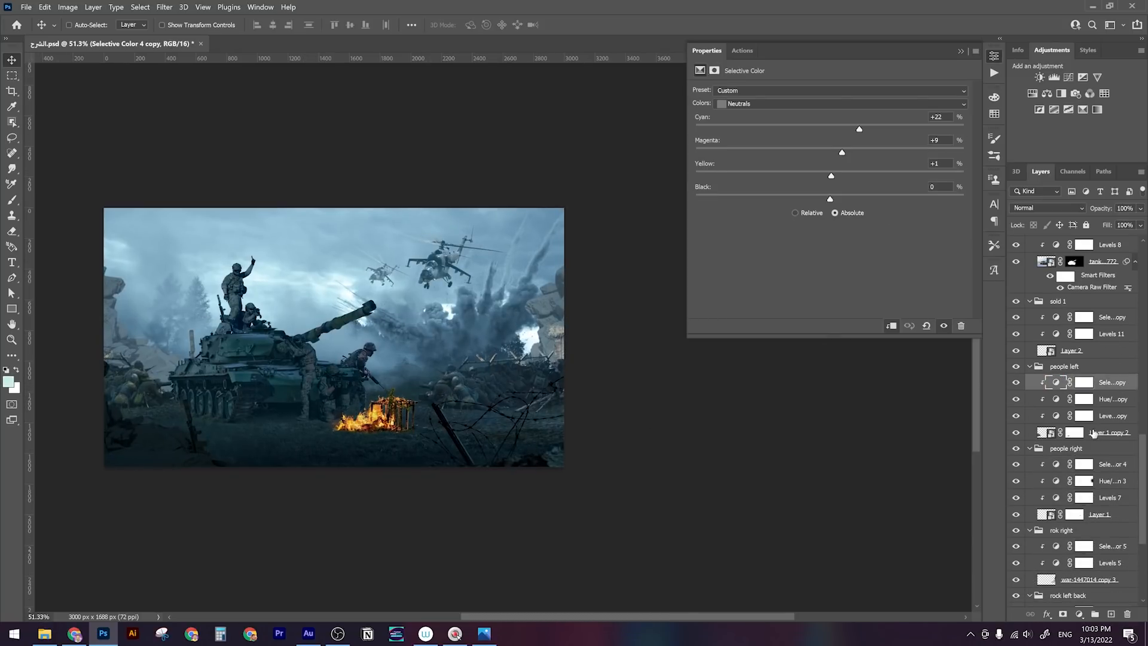
pyautogui.moveTo(1091, 467); pyautogui.dragTo(1105, 385)
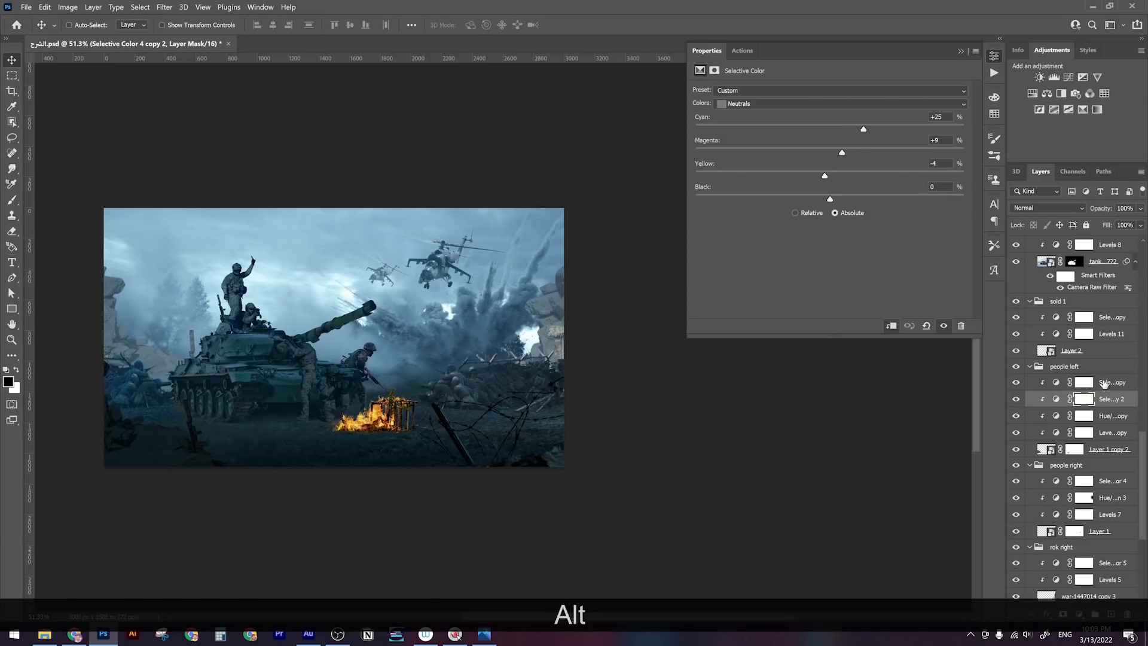
pyautogui.press('Delete')
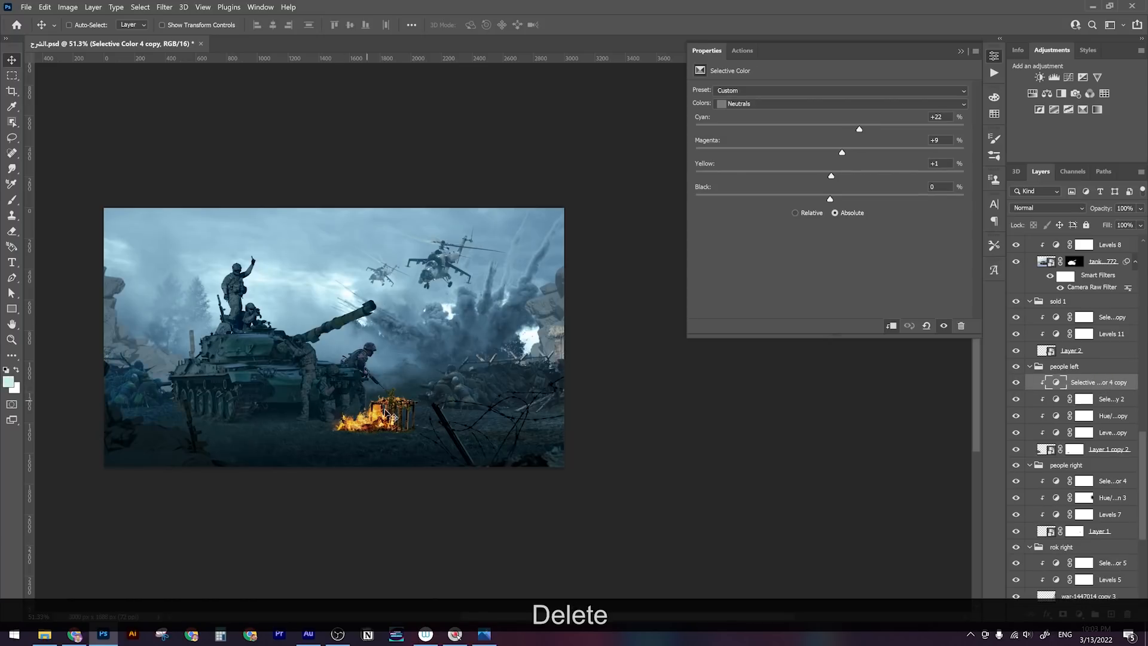
pyautogui.press('Delete')
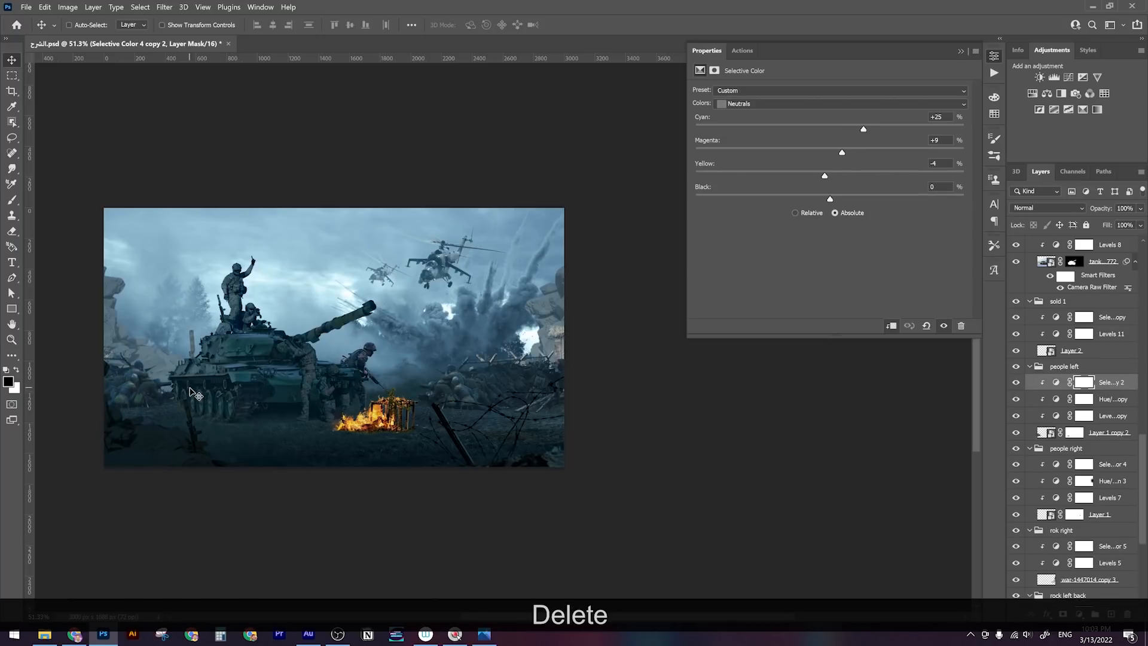
# Select the topmost flame layer in the fire group and add a Hue/Saturation adjustment above it
pyautogui.scroll(-2, 200, 390)
pyautogui.scroll(1, 201, 390)
pyautogui.scroll(3, 203, 390)
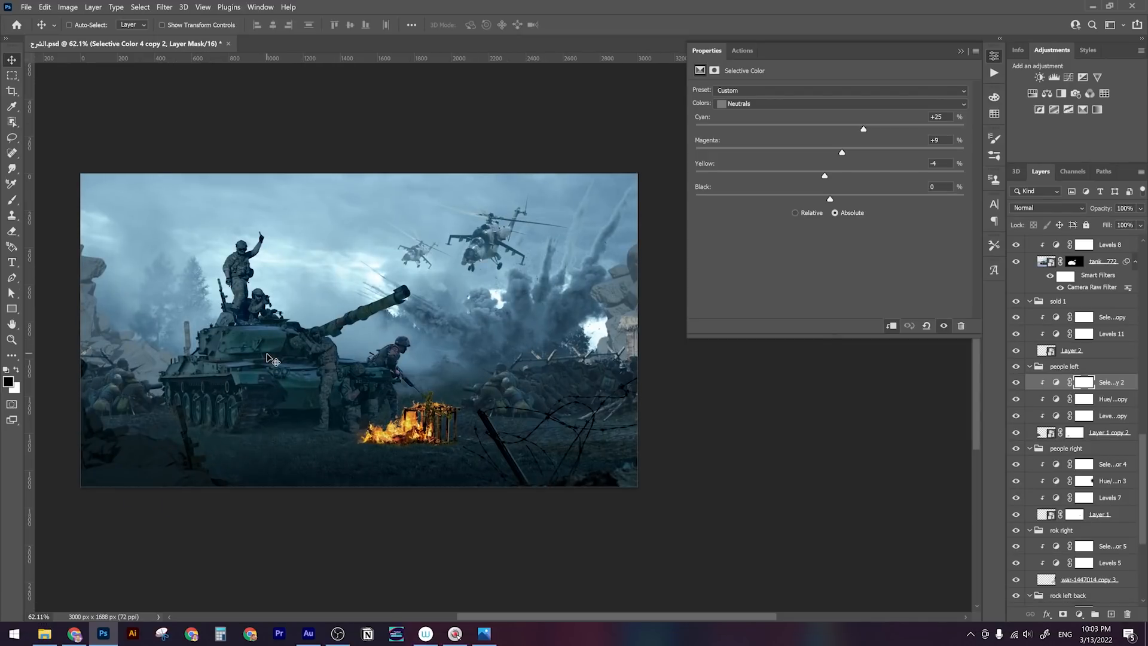
pyautogui.press('alt')
pyautogui.scroll(5, 387, 444)
pyautogui.rightClick(432, 430)
pyautogui.click(472, 446)
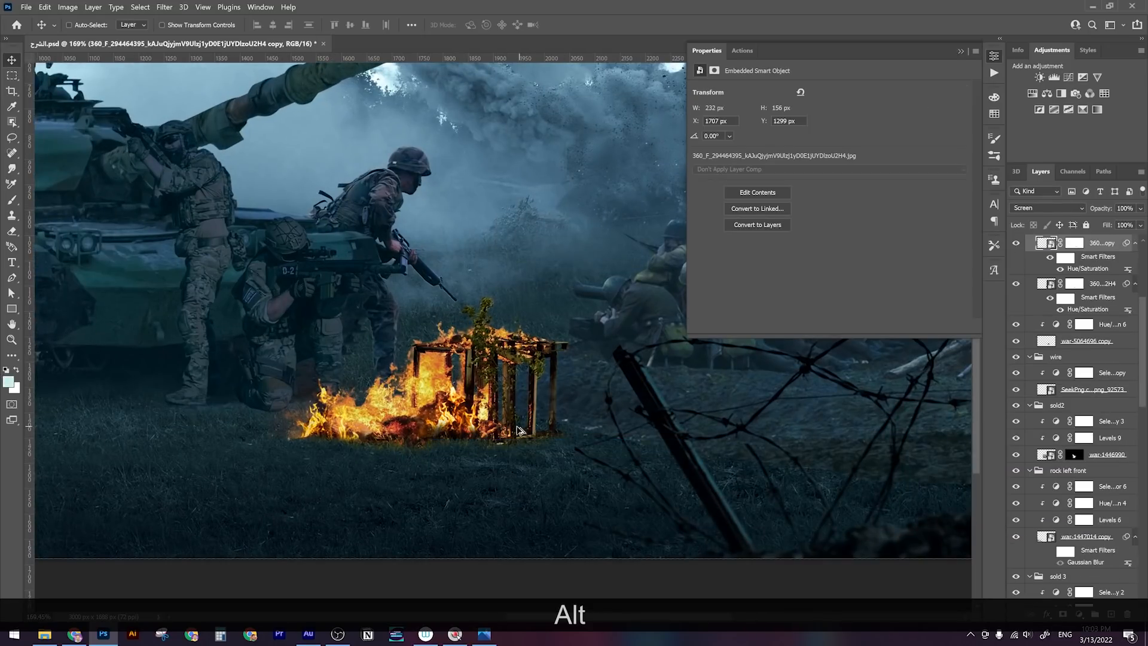
pyautogui.scroll(3, 515, 426)
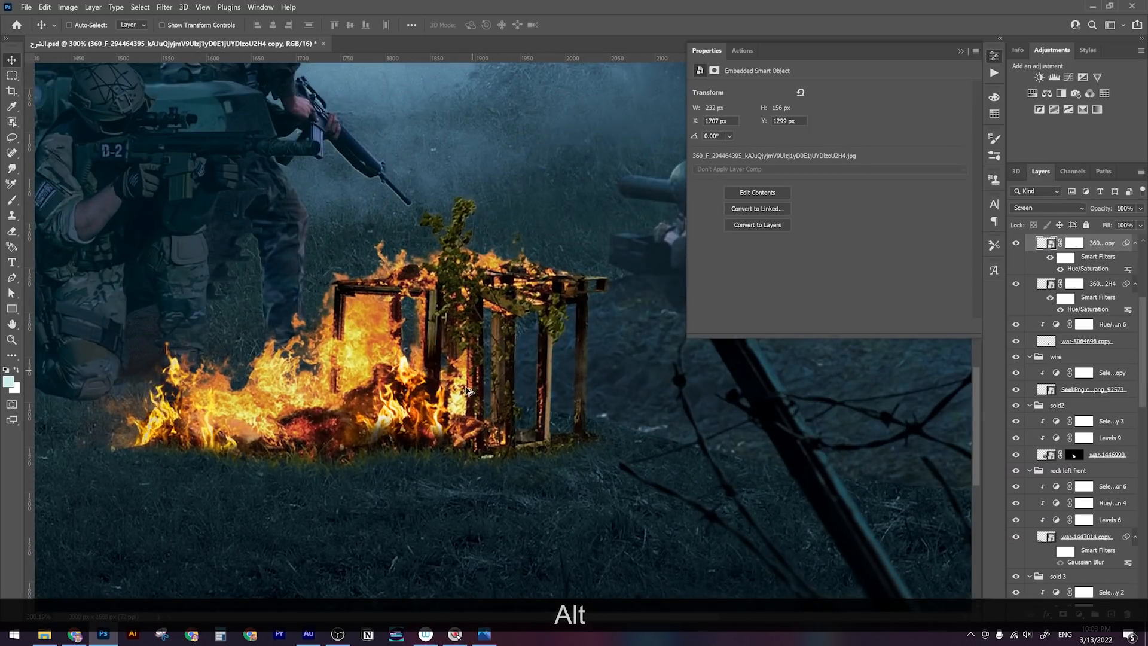
pyautogui.scroll(2, 519, 290)
pyautogui.moveTo(462, 246); pyautogui.dragTo(505, 263)
pyautogui.scroll(-4, 484, 243)
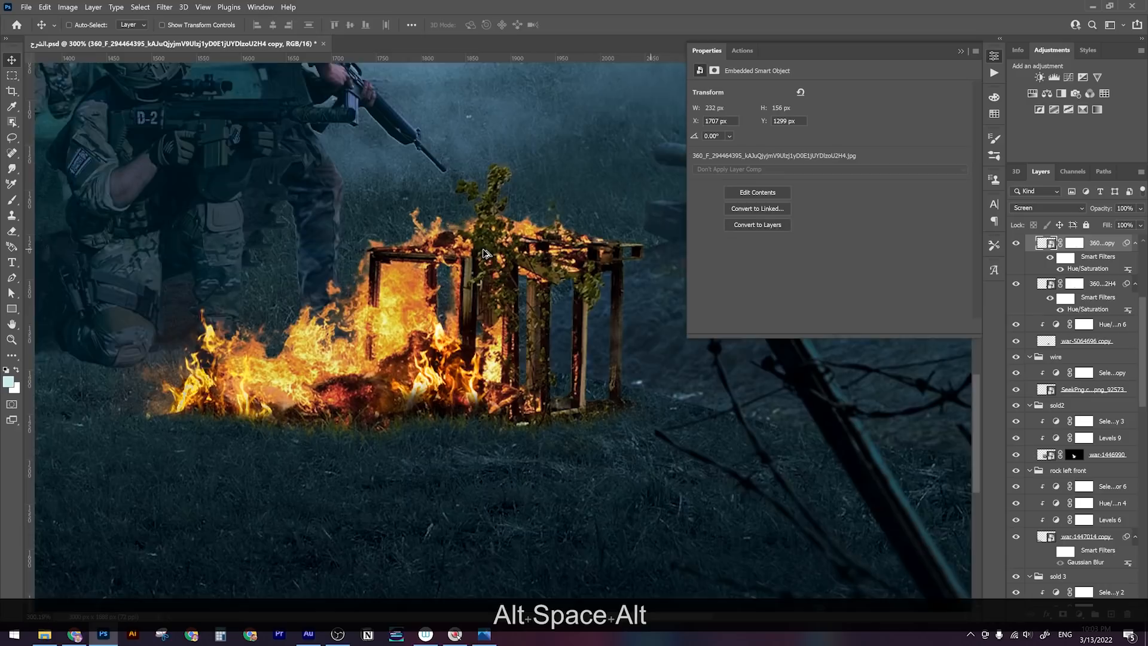
pyautogui.scroll(3, 485, 245)
pyautogui.scroll(3, 1052, 281)
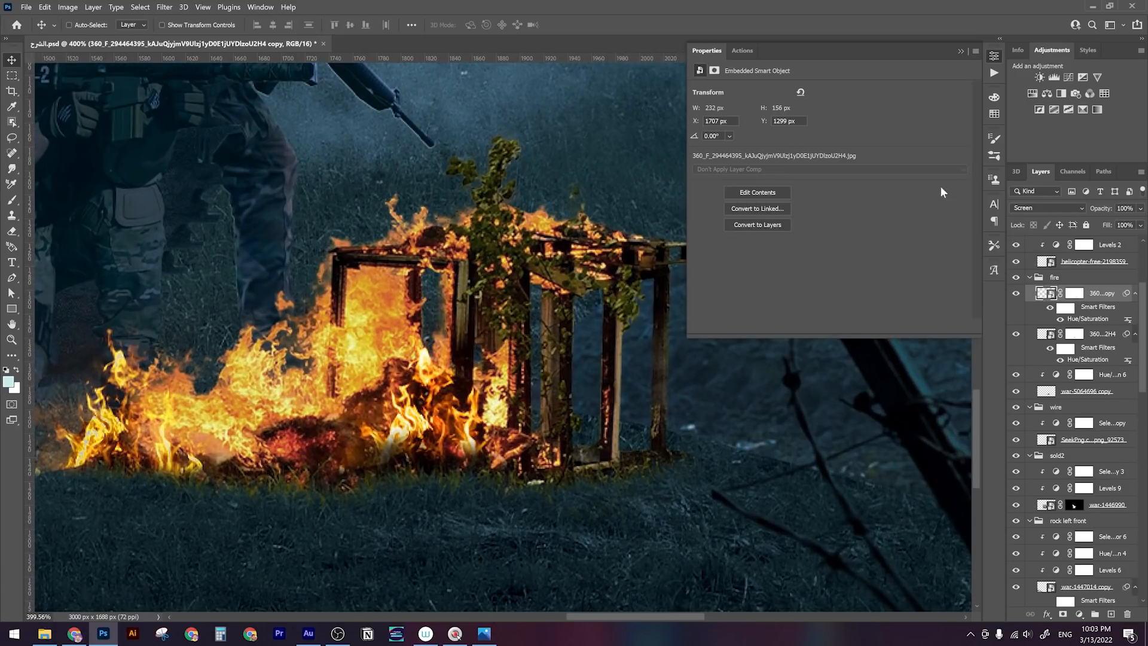
pyautogui.click(1033, 94)
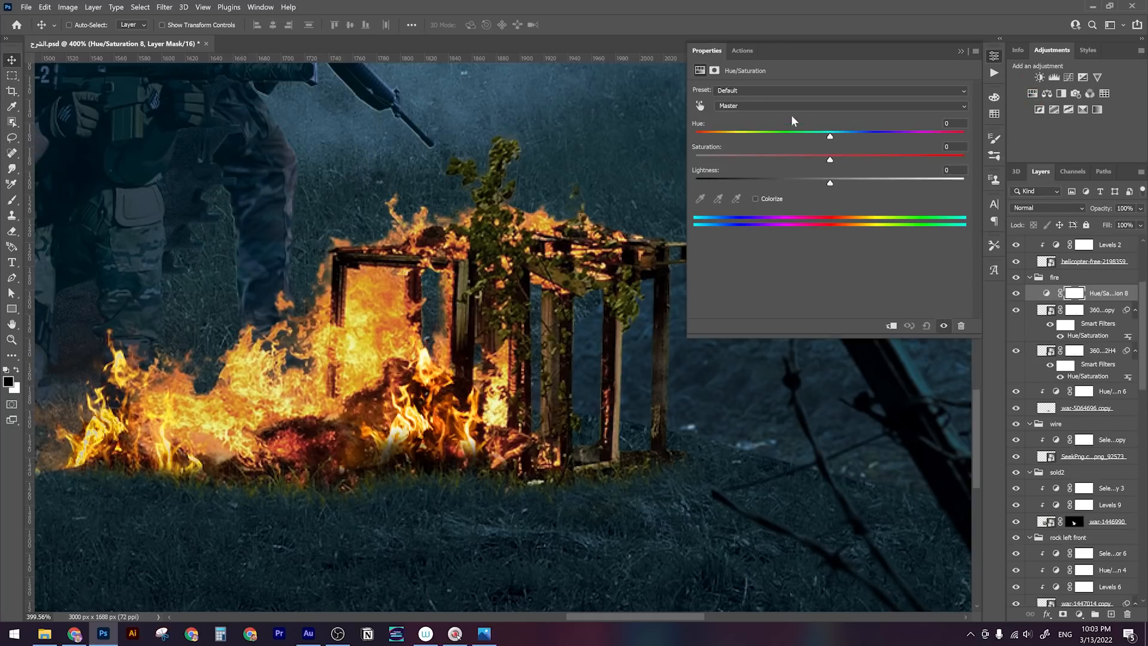
# Sample the plant above the burning frame with the on-image adjustment and set Yellows to Hue +128 and Saturation -62
pyautogui.click(700, 106)
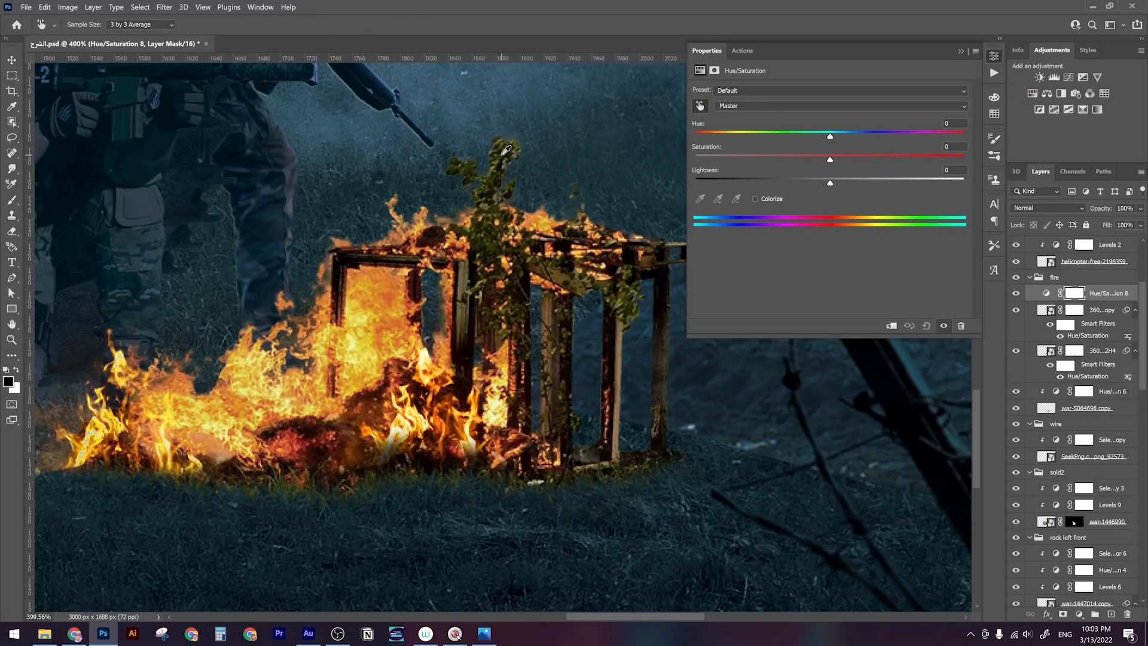
pyautogui.moveTo(498, 164); pyautogui.dragTo(456, 180)
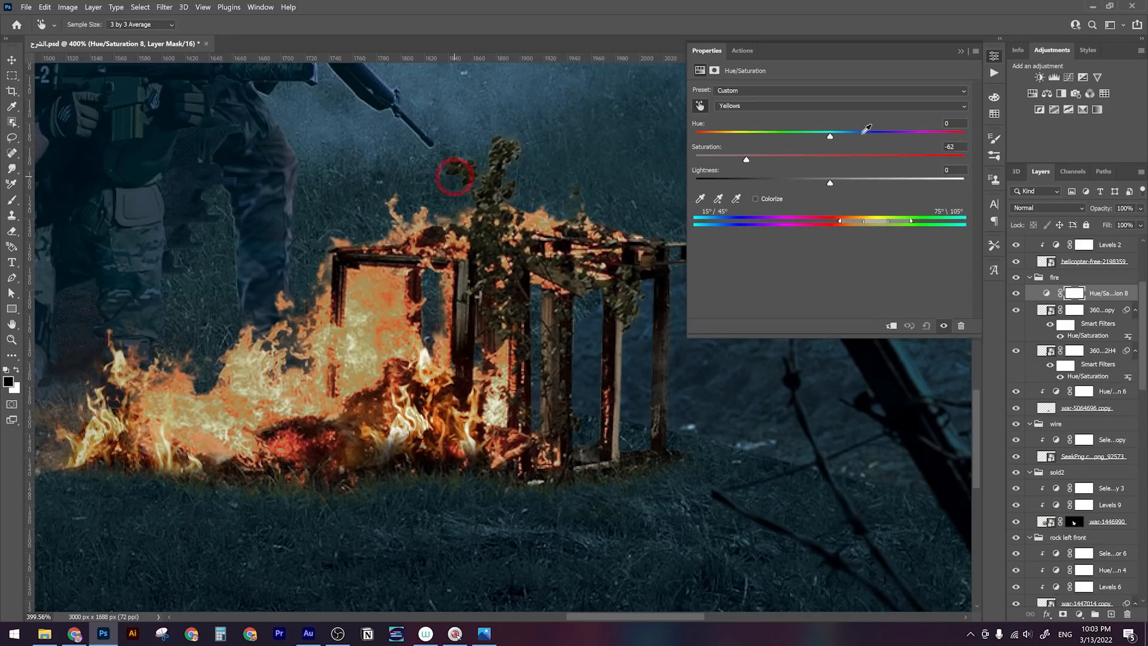
pyautogui.moveTo(856, 137); pyautogui.dragTo(937, 134)
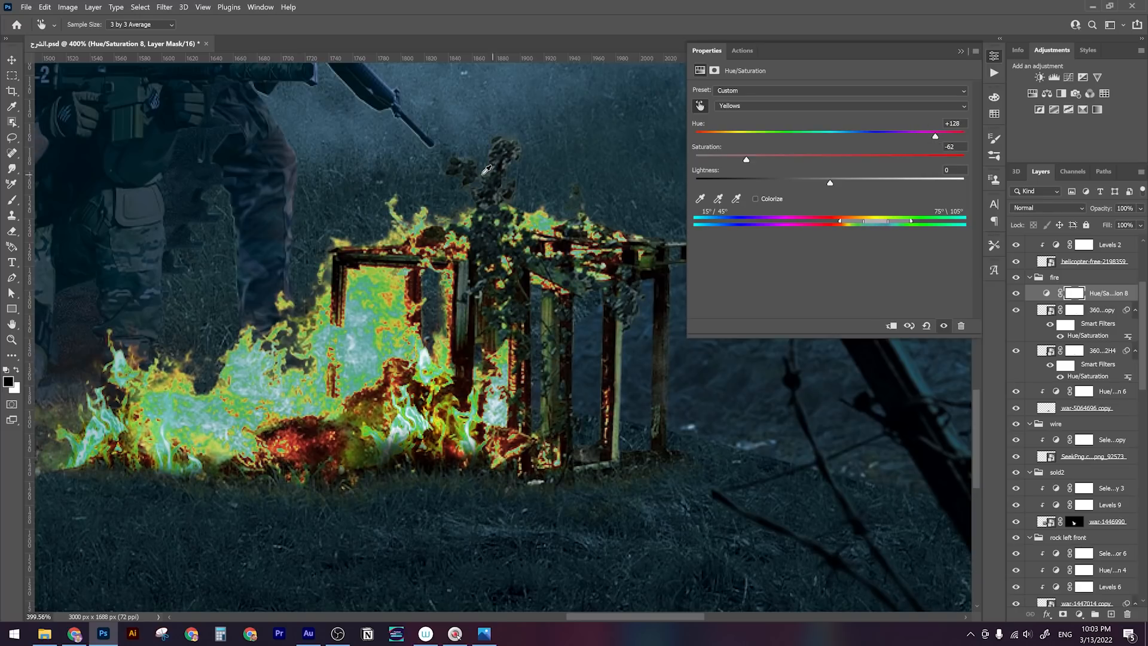
pyautogui.scroll(4, 502, 153)
pyautogui.scroll(-5, 488, 166)
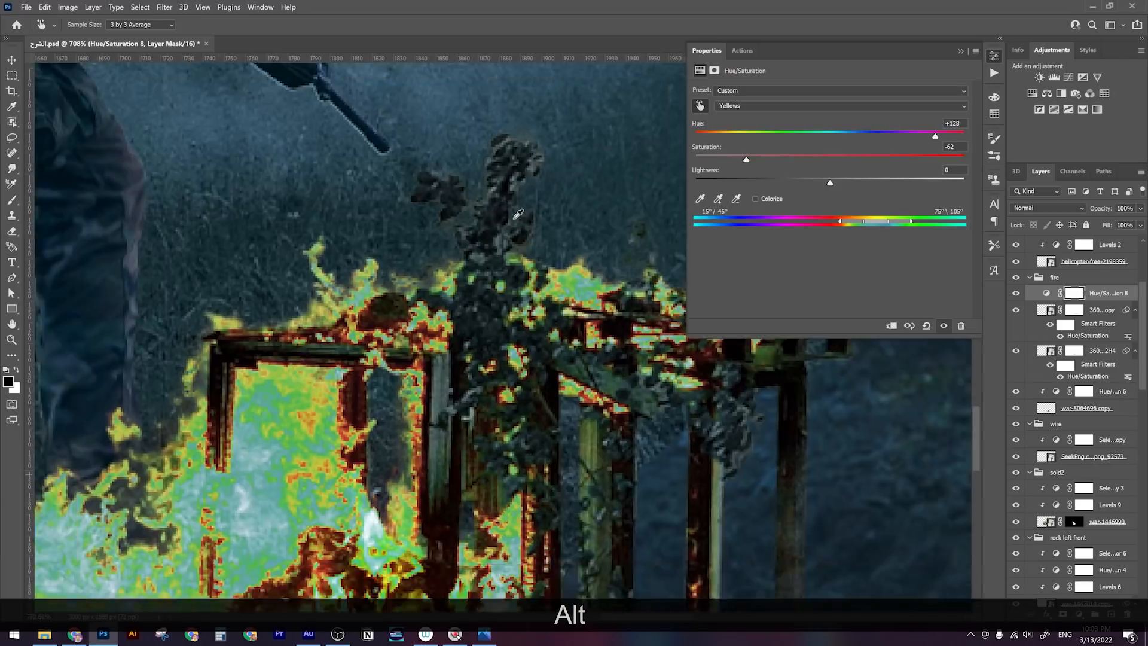
# Invert the new Hue/Saturation mask to black and set up a 64 px Soft Round brush
pyautogui.click(1079, 301)
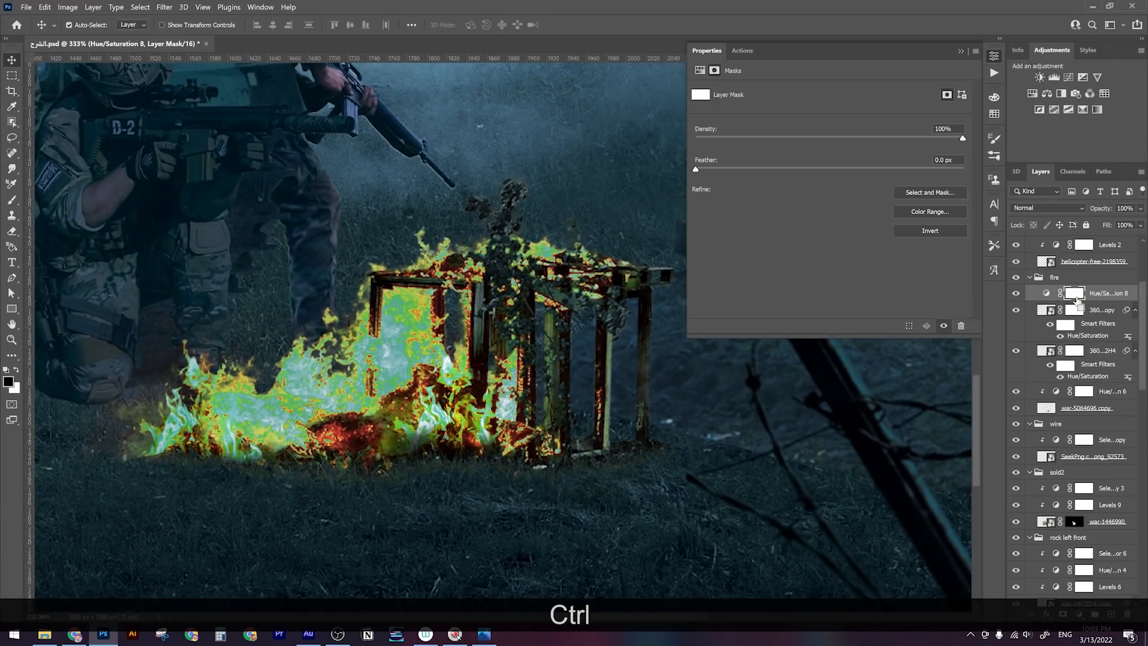
pyautogui.hotkey('ctrl', 'i')
pyautogui.press('b')
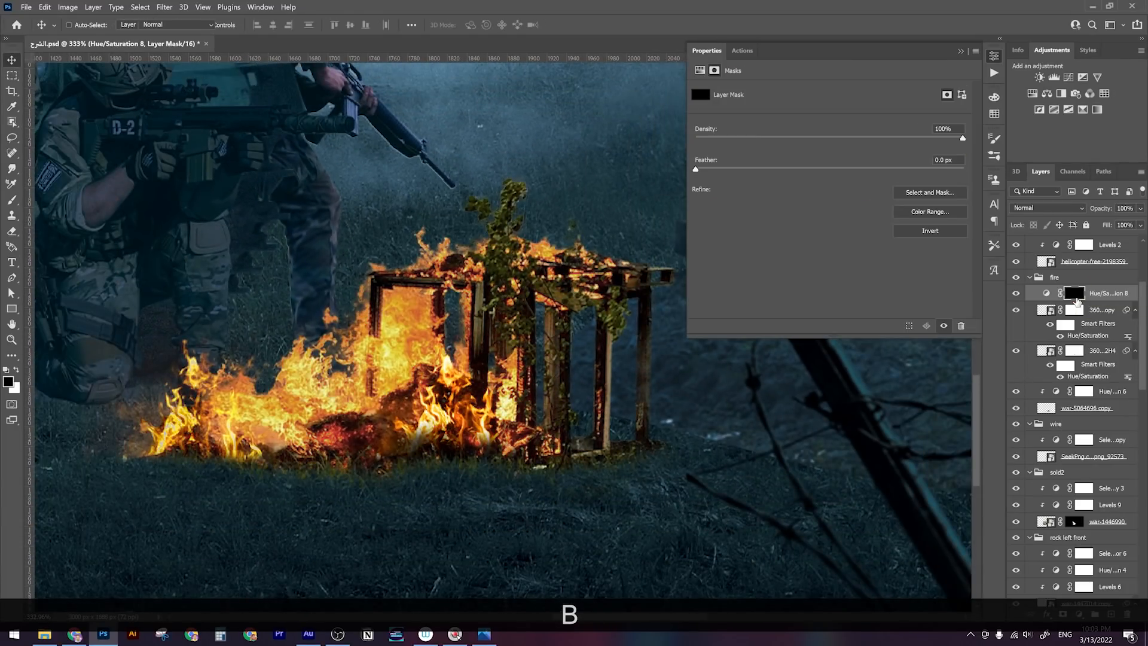
pyautogui.rightClick(453, 339)
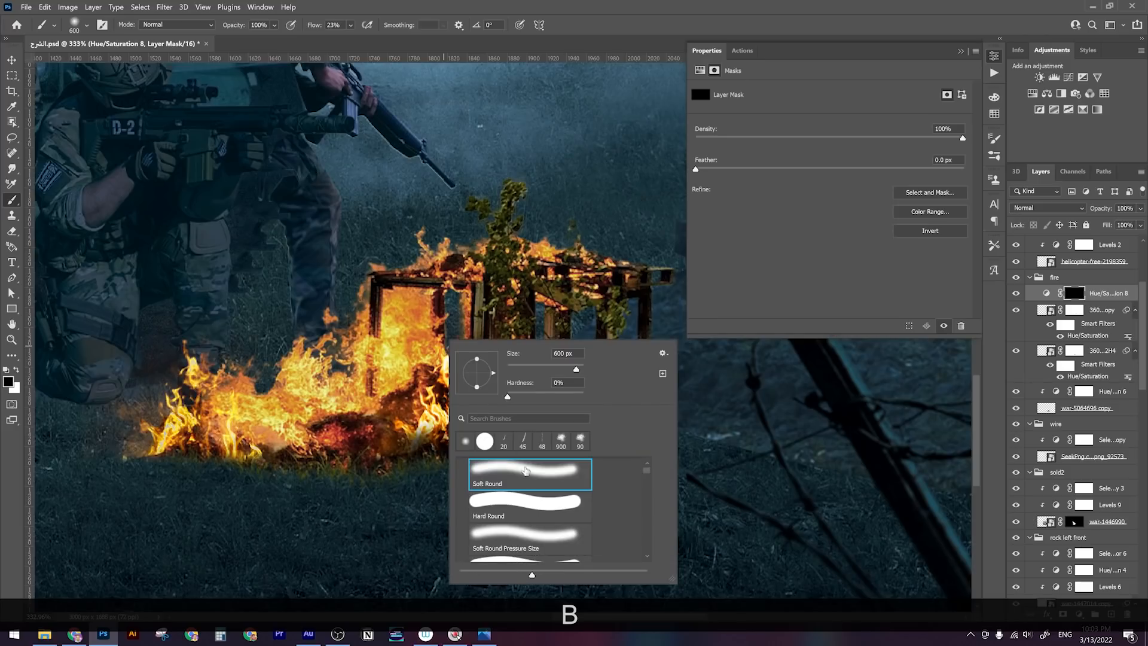
pyautogui.click(362, 487)
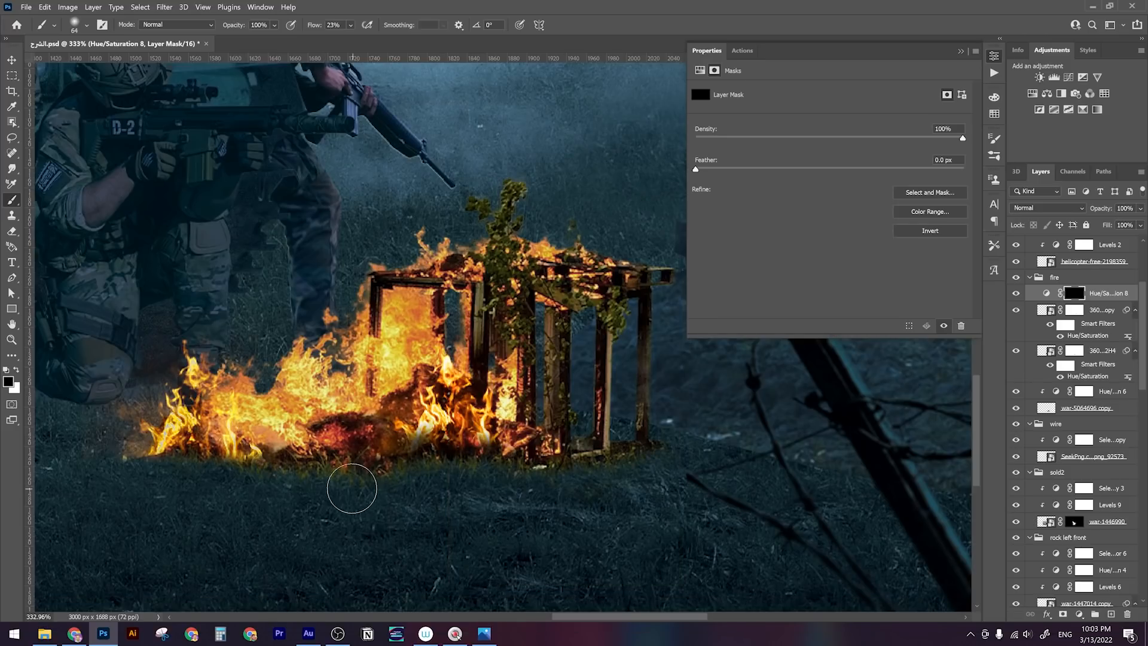
# Paint white on the Hue/Saturation mask over the plant on the burning frame and the grass below, reducing the brush to 35 px
pyautogui.press('x')
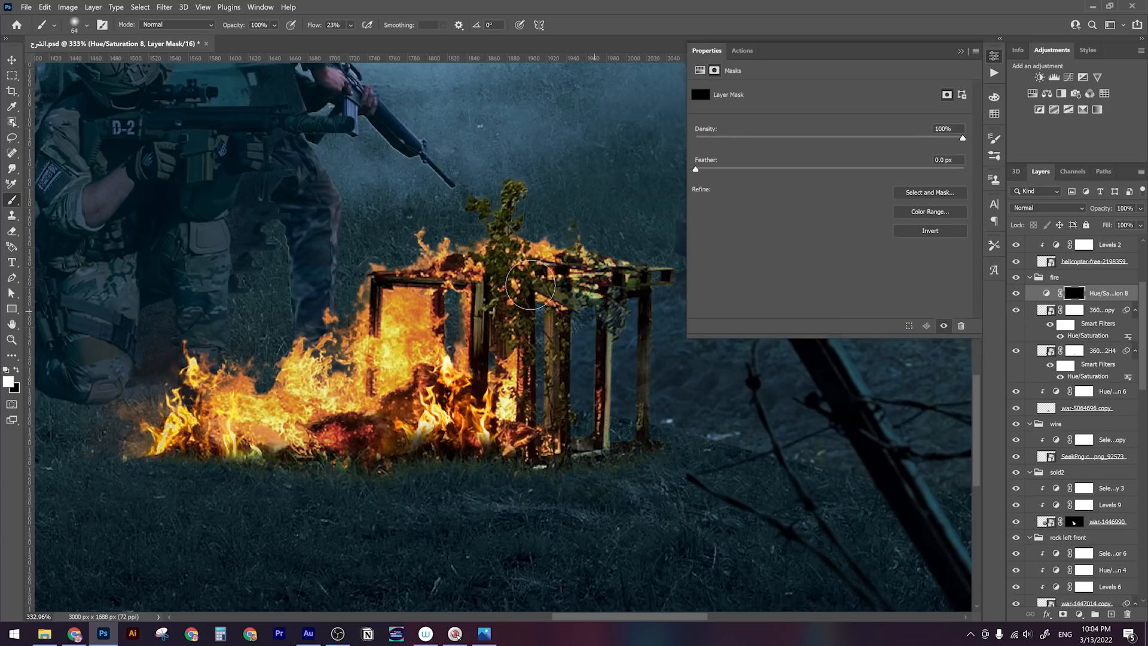
pyautogui.press('[')
pyautogui.press('[')
pyautogui.press('[')
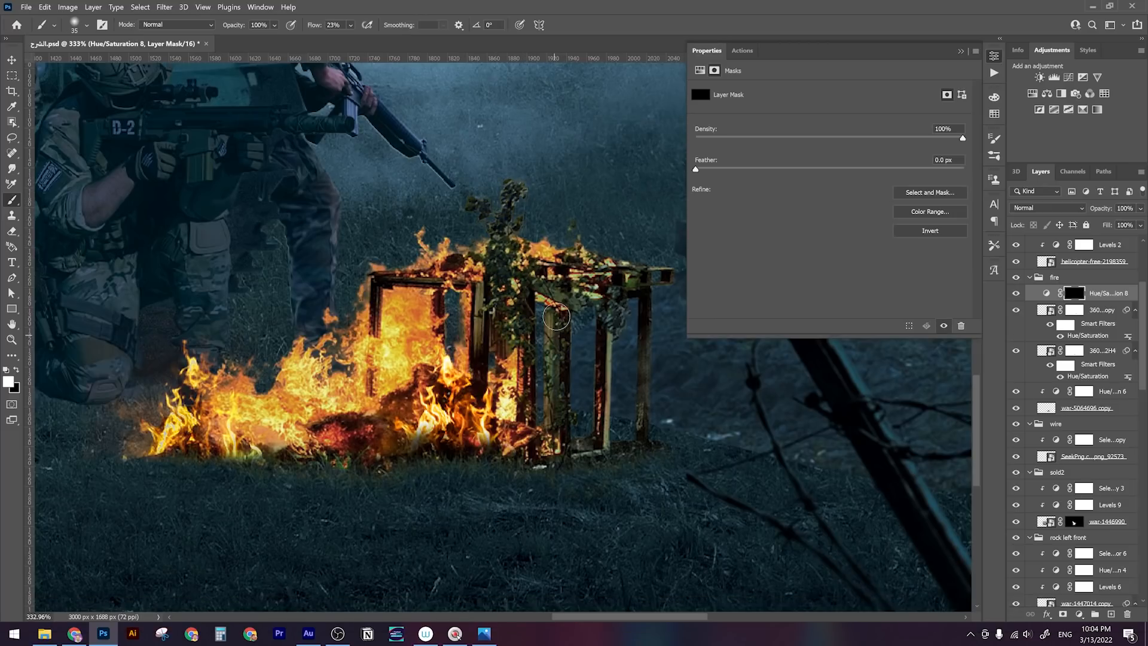
pyautogui.press('z')
pyautogui.moveTo(579, 446)
pyautogui.mouseDown()
pyautogui.moveTo(469, 482)
pyautogui.moveTo(513, 474)
pyautogui.moveTo(503, 479)
pyautogui.moveTo(430, 483)
pyautogui.mouseUp()
pyautogui.press('x')
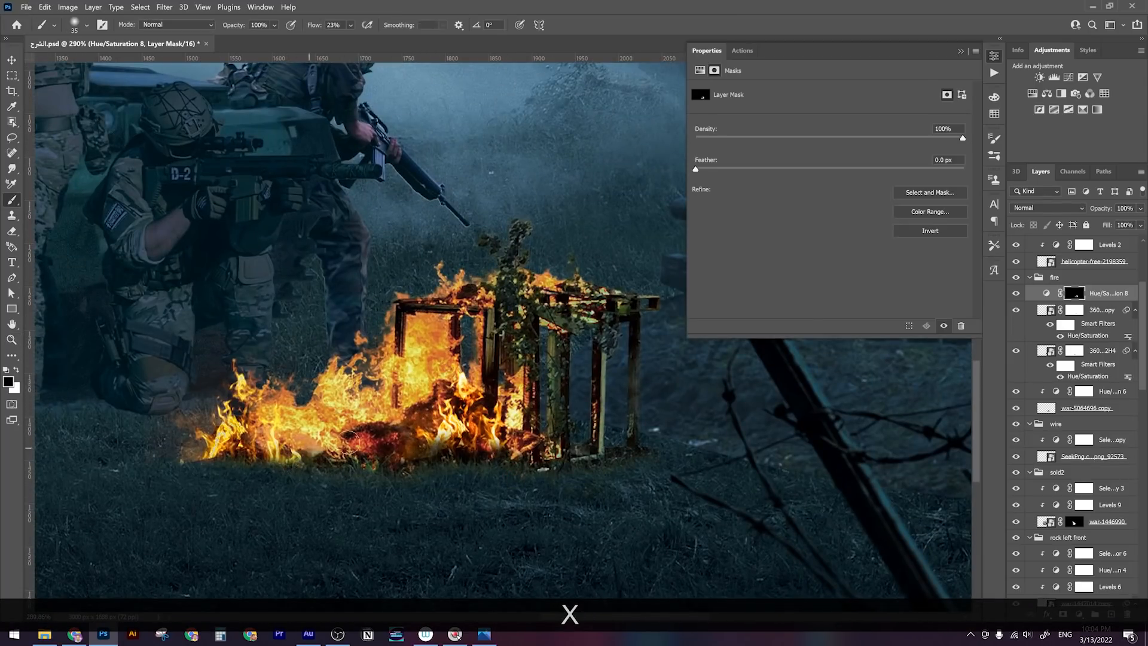
# Put away the mask properties and examine the whole composite
pyautogui.press('z')
pyautogui.moveTo(350, 442); pyautogui.dragTo(452, 425)
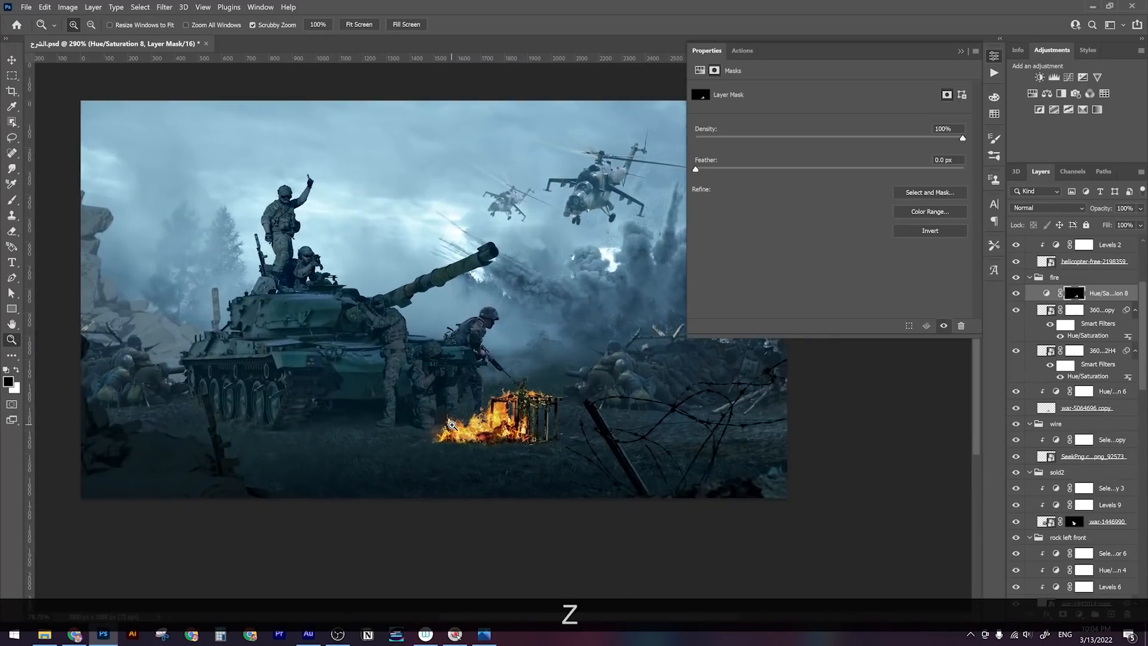
pyautogui.press('space')
pyautogui.moveTo(528, 379); pyautogui.dragTo(498, 415)
pyautogui.click(963, 53)
pyautogui.press('space')
pyautogui.moveTo(594, 349)
pyautogui.mouseDown()
pyautogui.moveTo(652, 343)
pyautogui.moveTo(593, 375)
pyautogui.moveTo(620, 402)
pyautogui.mouseUp()
pyautogui.press('z')
pyautogui.press('space')
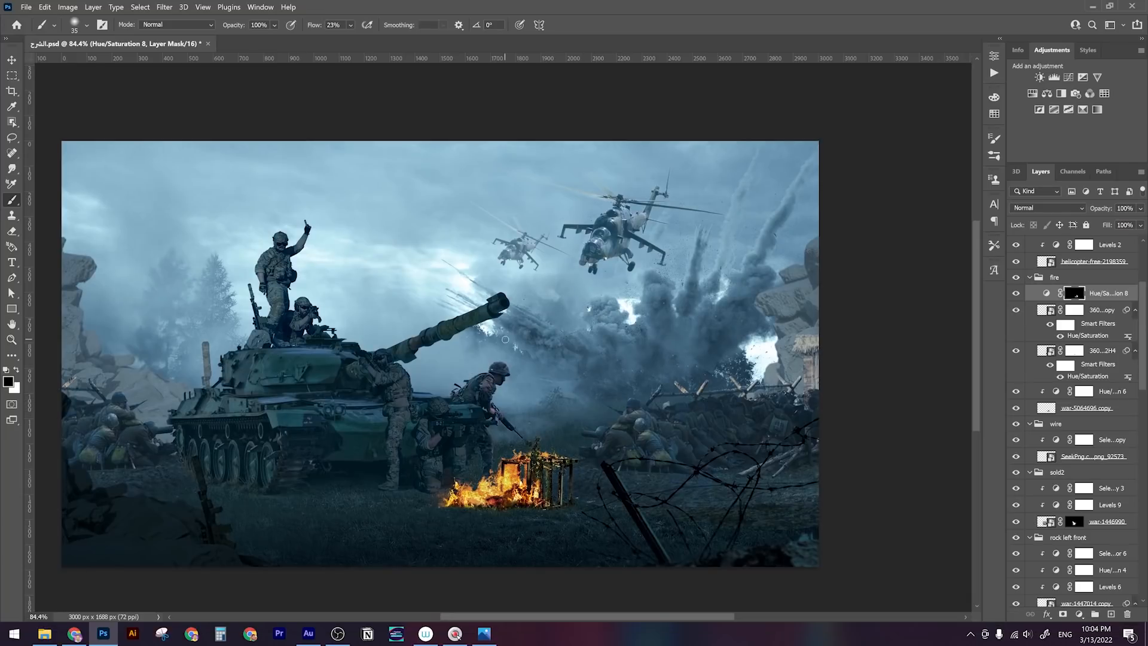
pyautogui.press('space')
pyautogui.moveTo(490, 409); pyautogui.dragTo(502, 418)
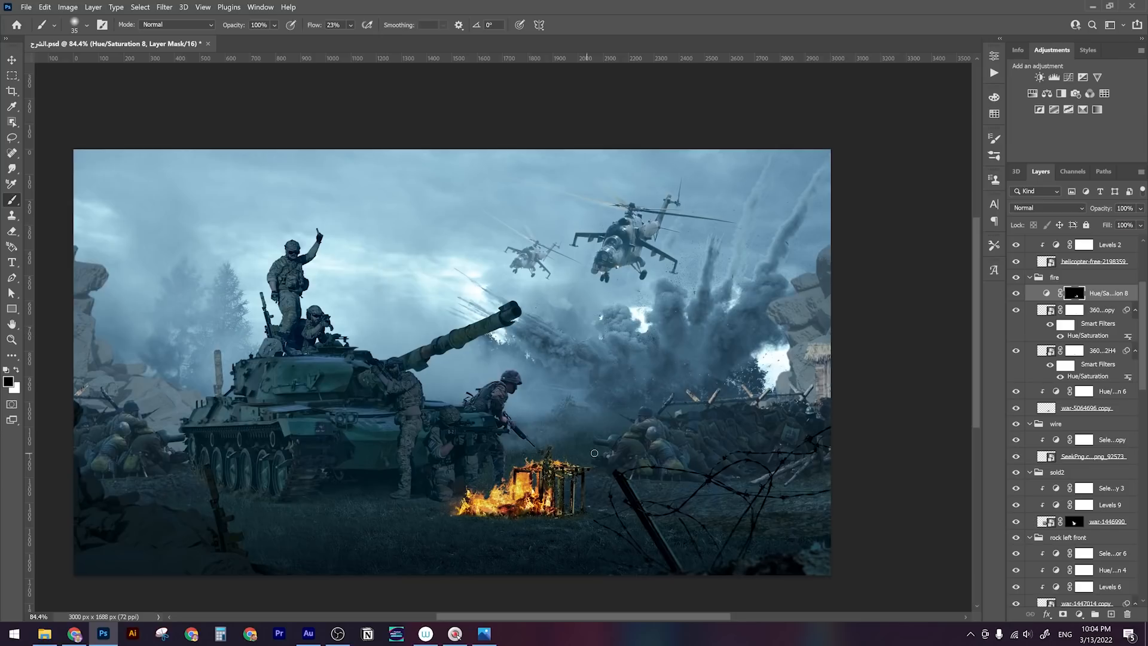
# Switch to the Brush tool with the textured 900 px brush preset
pyautogui.press('b')
pyautogui.rightClick(543, 332)
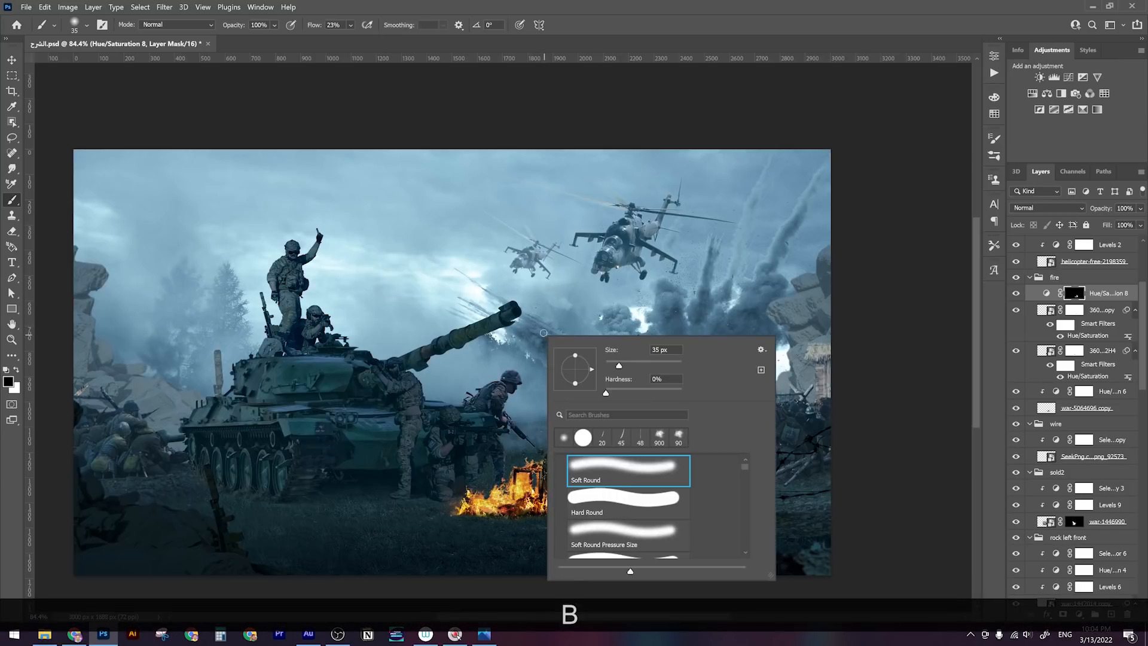
pyautogui.click(659, 436)
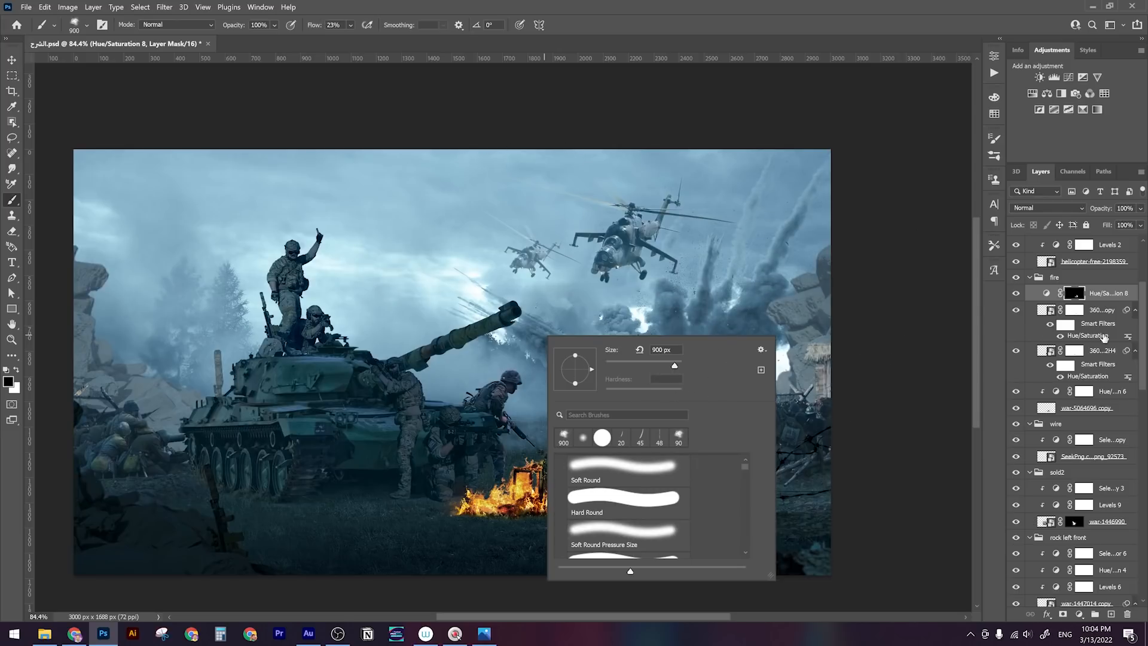
# Add a new layer at the top of the bg group, paint sampled blue haze over the distant smoke, and set the layer's opacity to 65%
pyautogui.click(1109, 281)
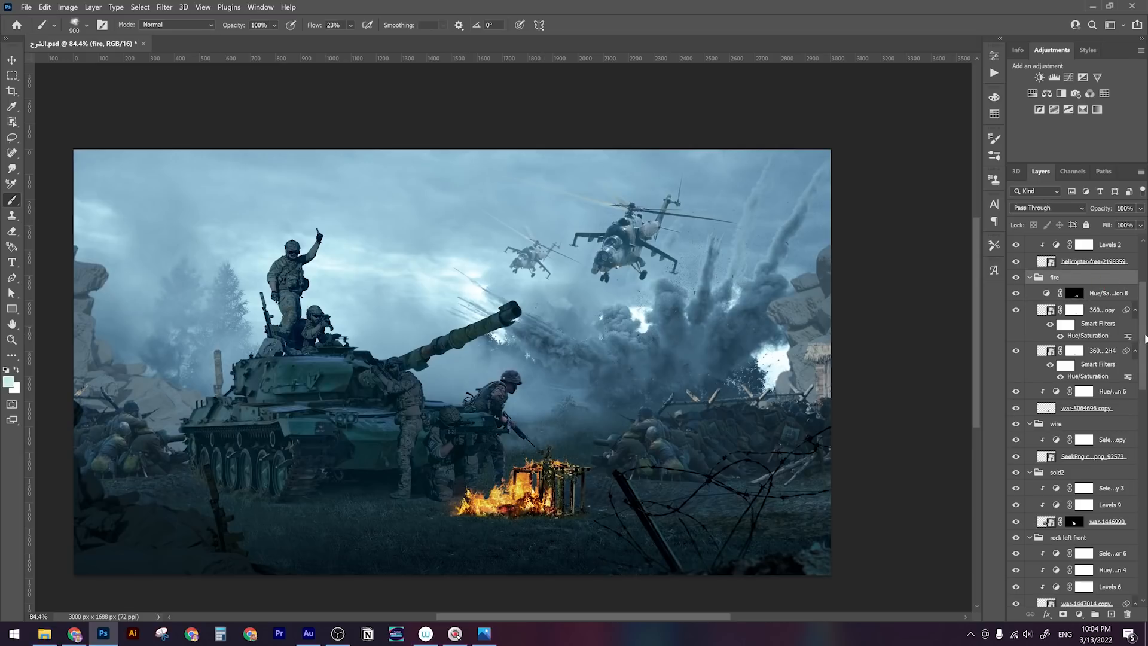
pyautogui.moveTo(1145, 338); pyautogui.dragTo(1145, 285)
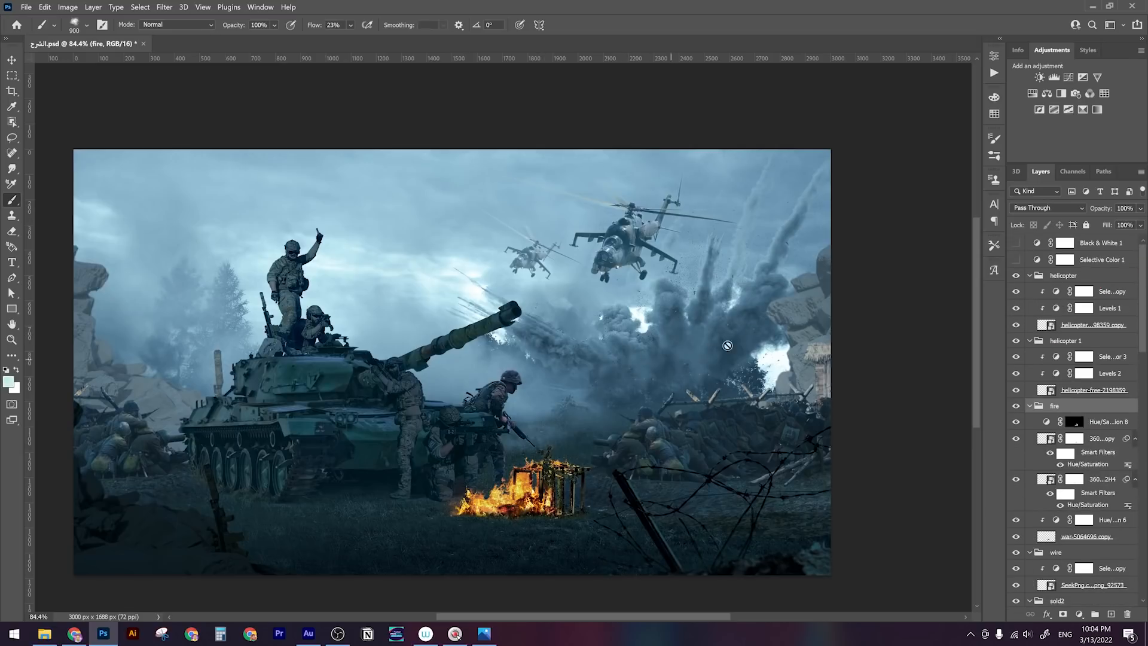
pyautogui.moveTo(1142, 314); pyautogui.dragTo(1139, 586)
pyautogui.click(1102, 502)
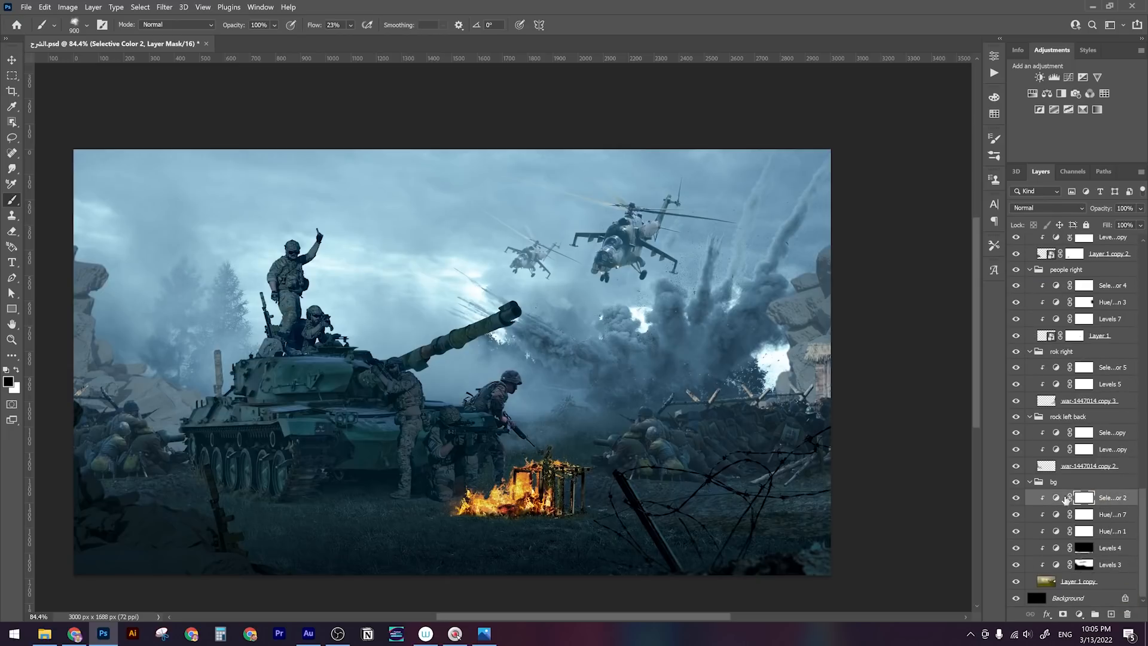
pyautogui.hotkey('ctrl', 'shift', 'alt', 'n')
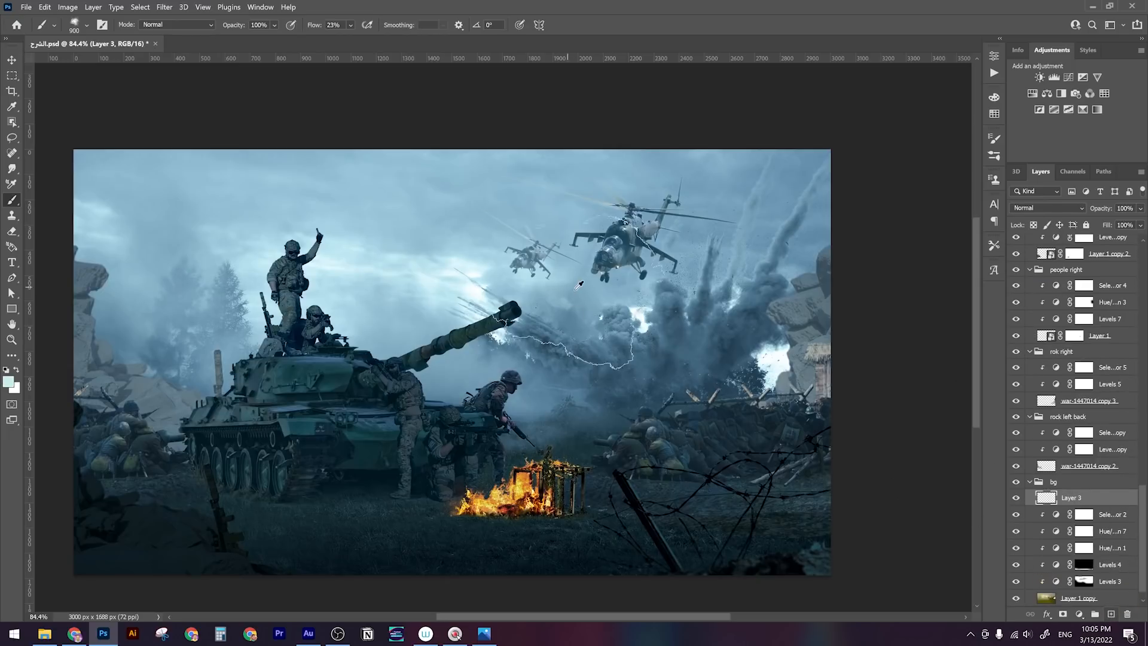
pyautogui.press('alt')
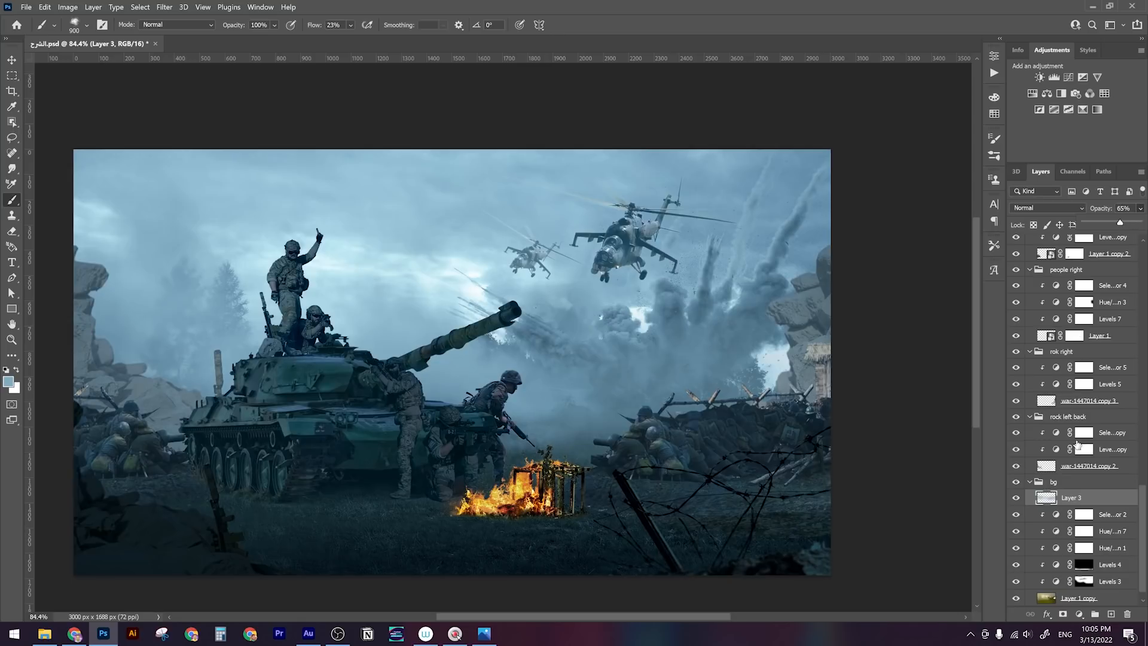
# Add a new layer above the Selective Color adjustment in the rock left back group
pyautogui.click(1100, 431)
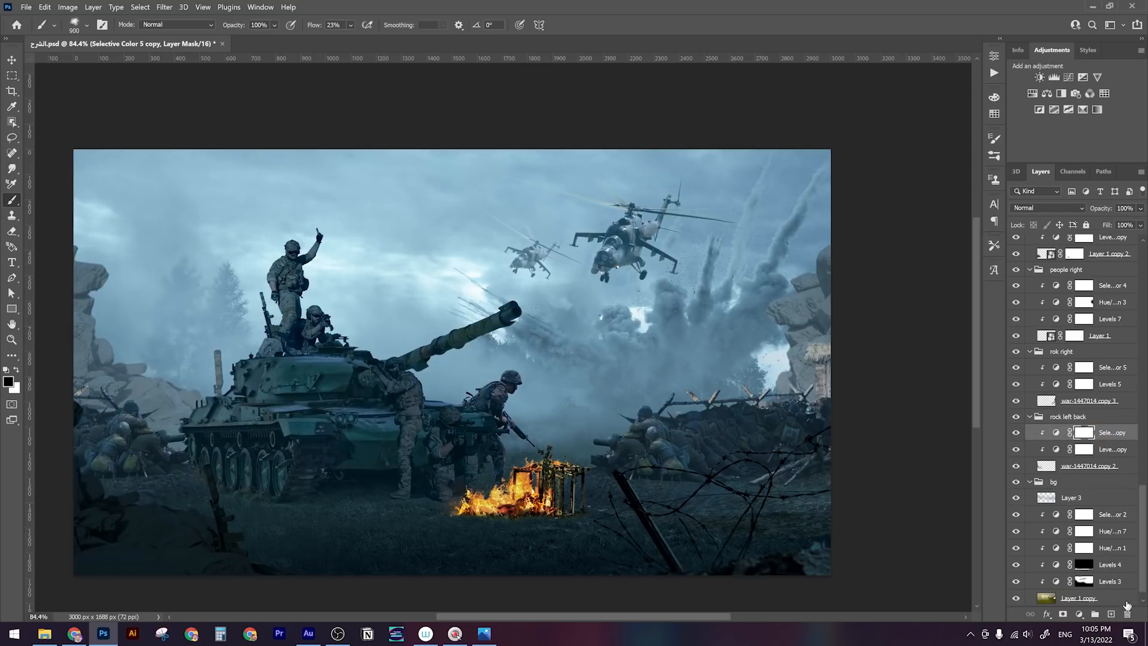
pyautogui.click(1110, 614)
pyautogui.press('space')
pyautogui.moveTo(398, 400); pyautogui.dragTo(606, 374)
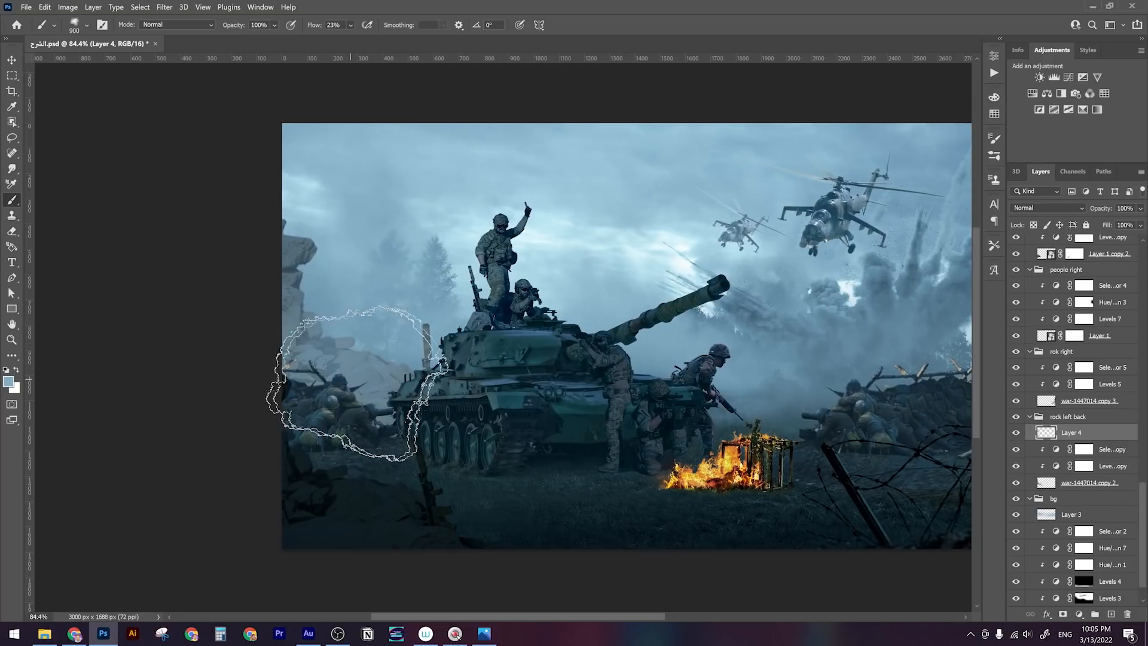
# Reduce the brush to 600 px, repaint the left rocks with freshly sampled blue haze, and set the layer's opacity to 63%
pyautogui.press('[')
pyautogui.press('[')
pyautogui.press('[')
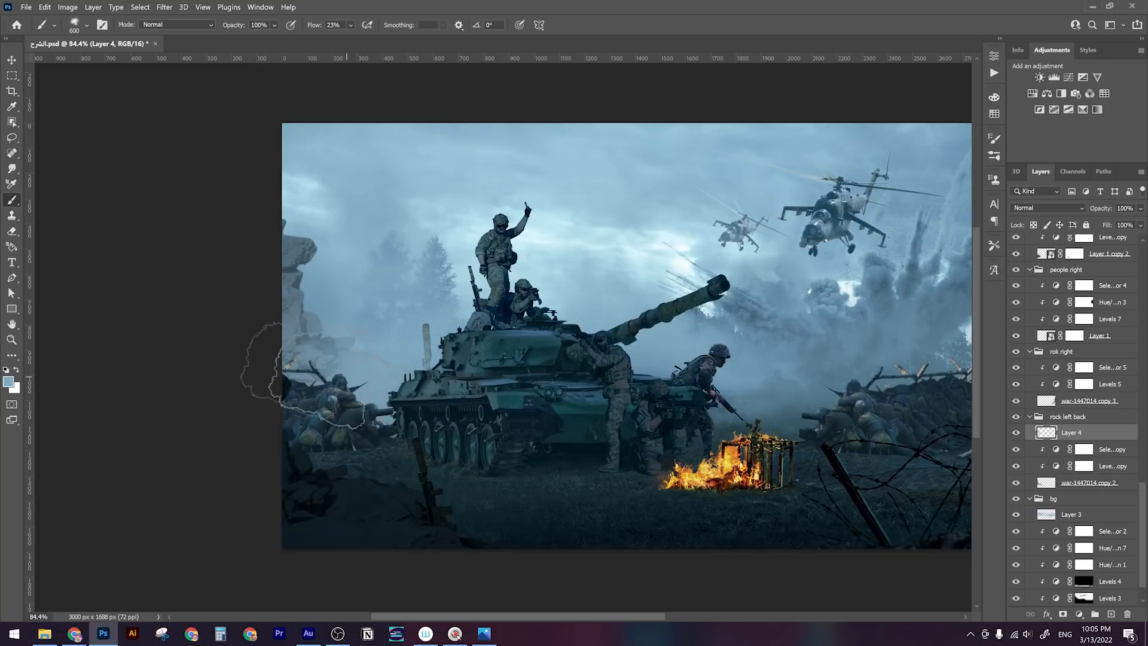
pyautogui.hotkey('ctrl', 'z')
pyautogui.press('alt')
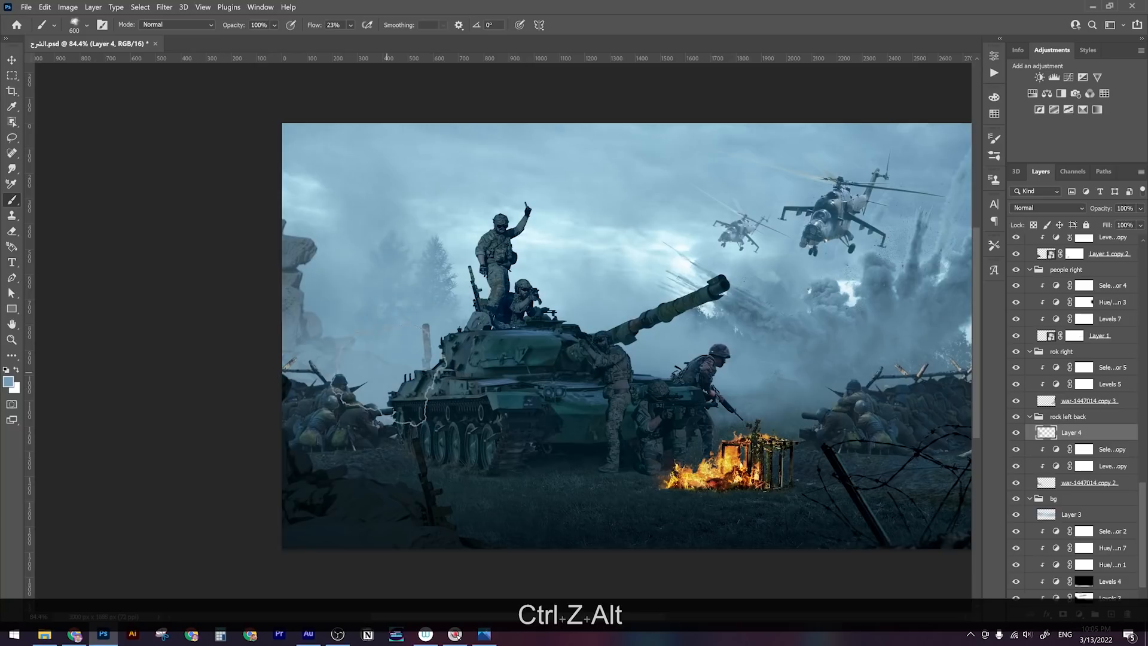
pyautogui.press('alt')
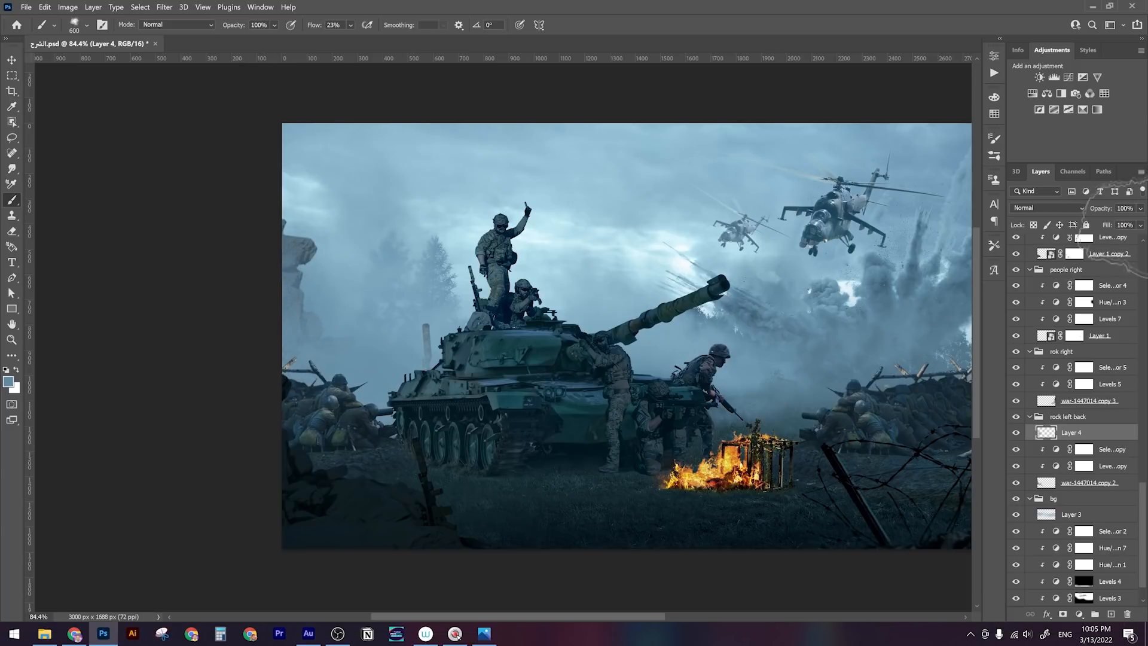
pyautogui.moveTo(1130, 225); pyautogui.dragTo(1109, 230)
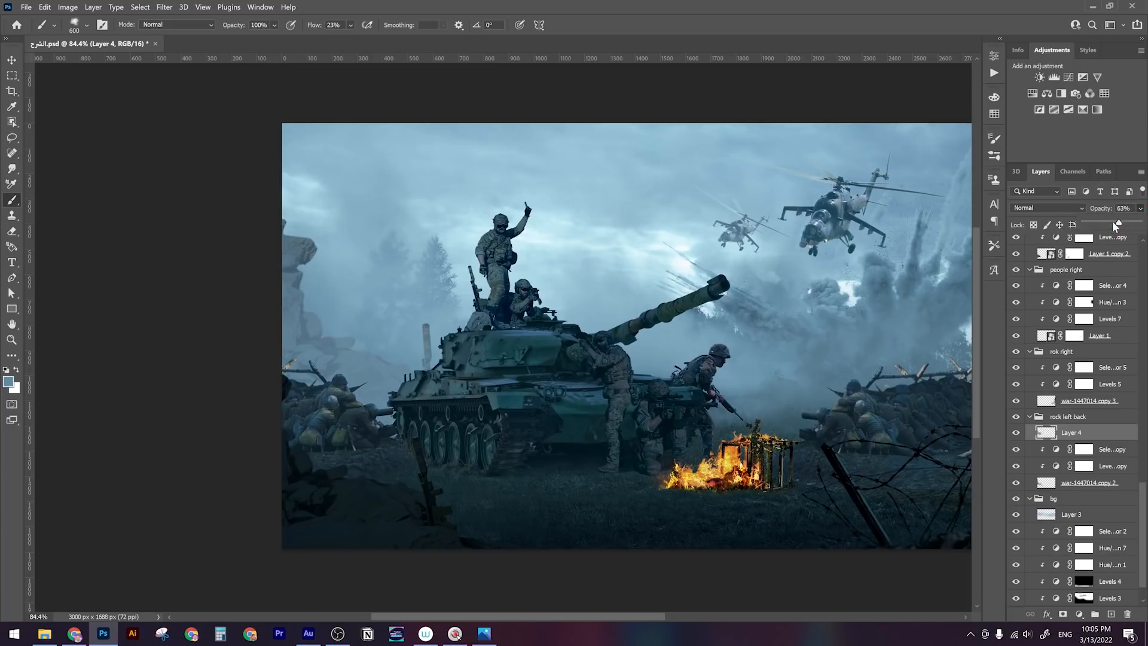
# Add a new layer atop the rok right group, paint blue haze over the right rocks, and set its opacity to 66%
pyautogui.moveTo(831, 365); pyautogui.dragTo(796, 374)
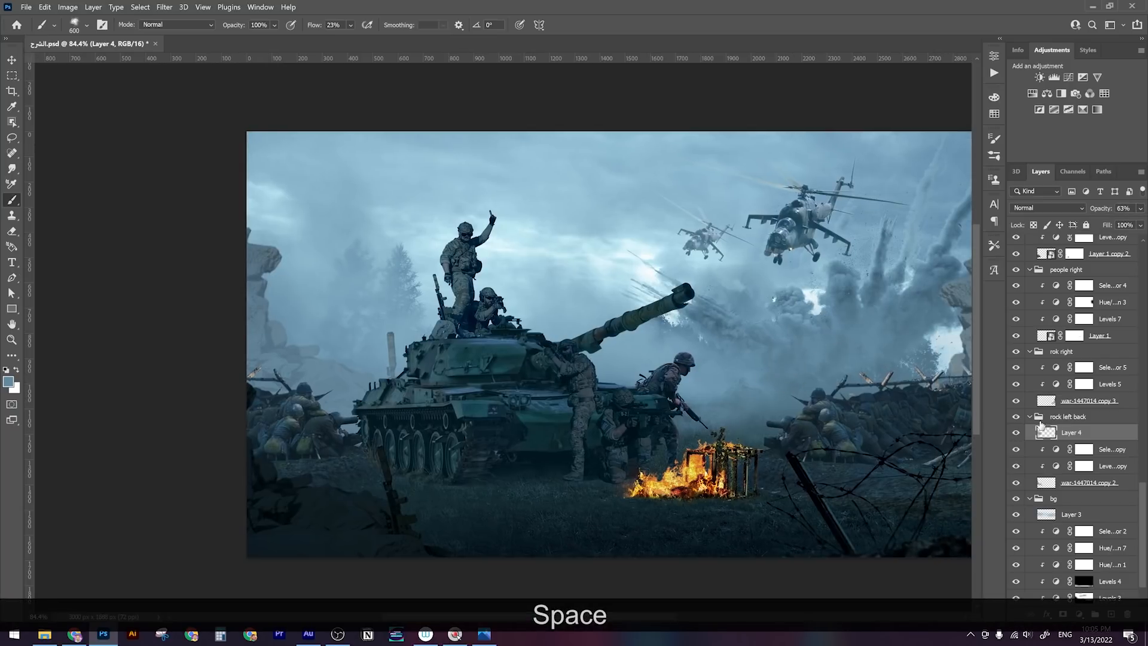
pyautogui.moveTo(939, 378); pyautogui.dragTo(771, 371)
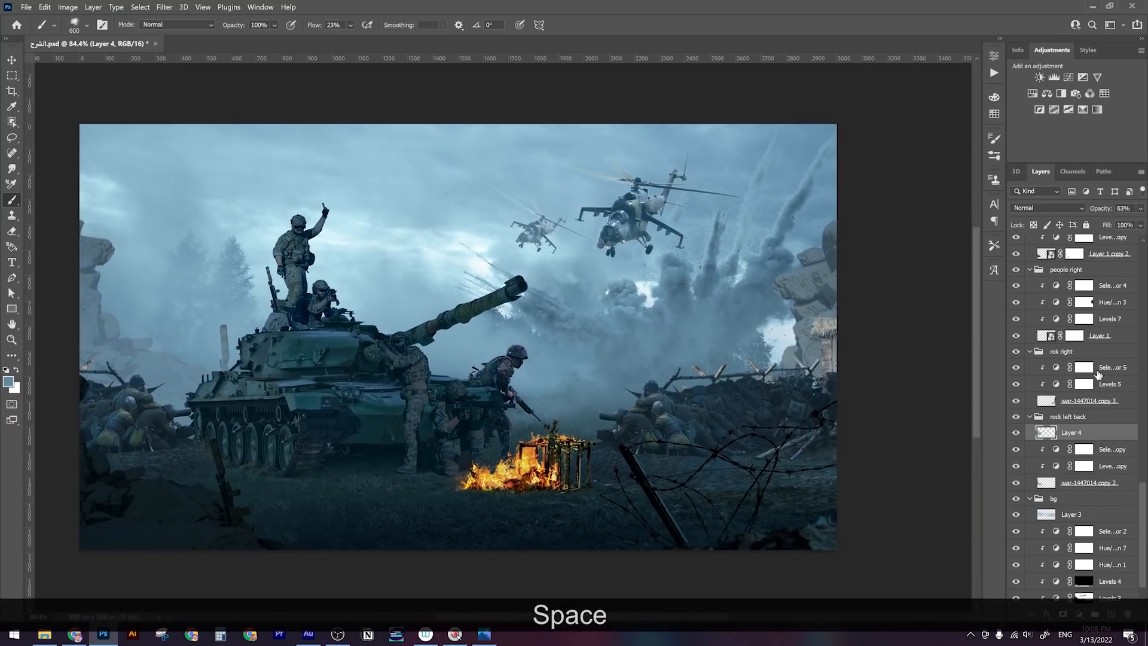
pyautogui.click(1098, 370)
pyautogui.click(1113, 615)
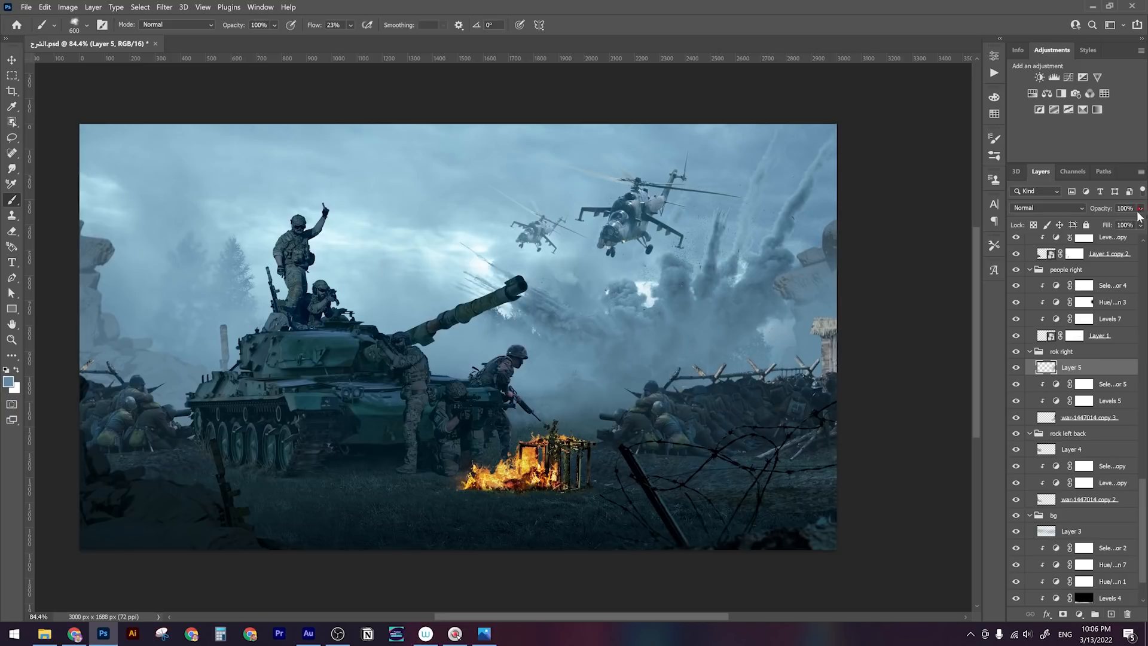
pyautogui.click(1122, 225)
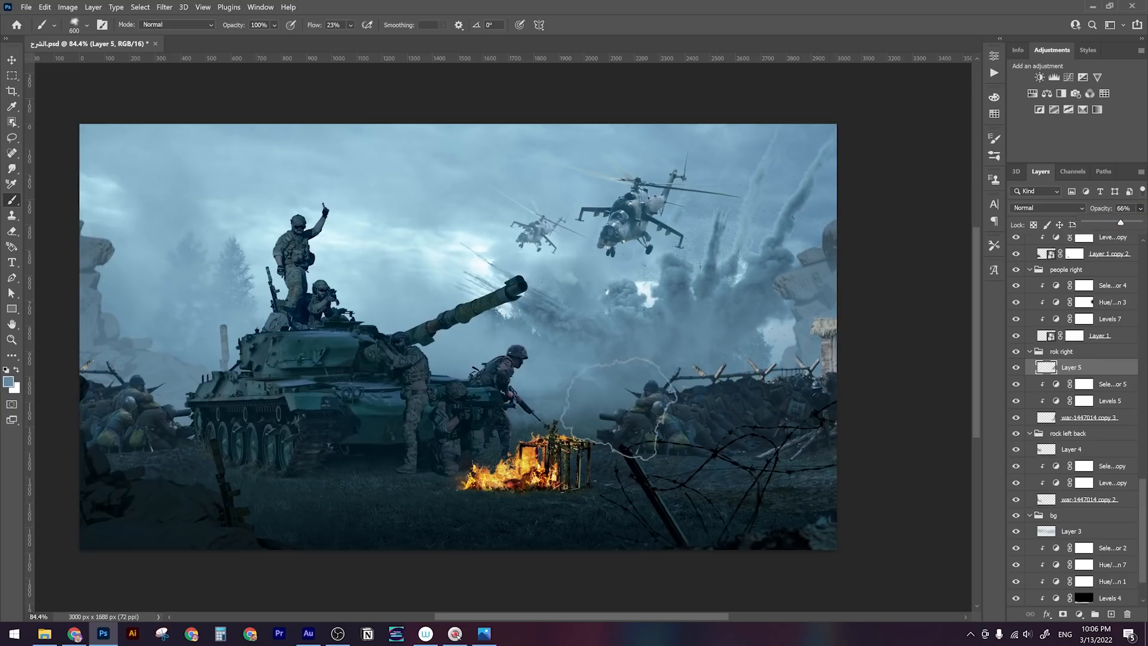
# Compare the right rocks with and without the new haze layer, leaving the layer visible
pyautogui.press('z')
pyautogui.moveTo(620, 405)
pyautogui.mouseDown()
pyautogui.moveTo(574, 399)
pyautogui.moveTo(594, 402)
pyautogui.mouseUp()
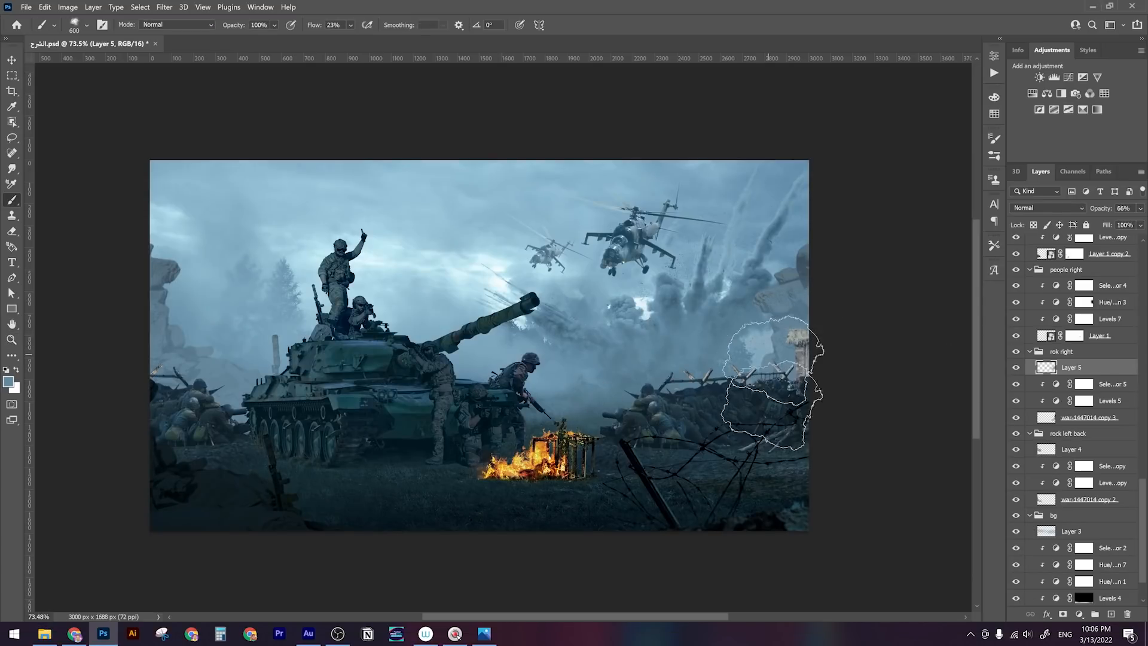
pyautogui.click(1018, 369)
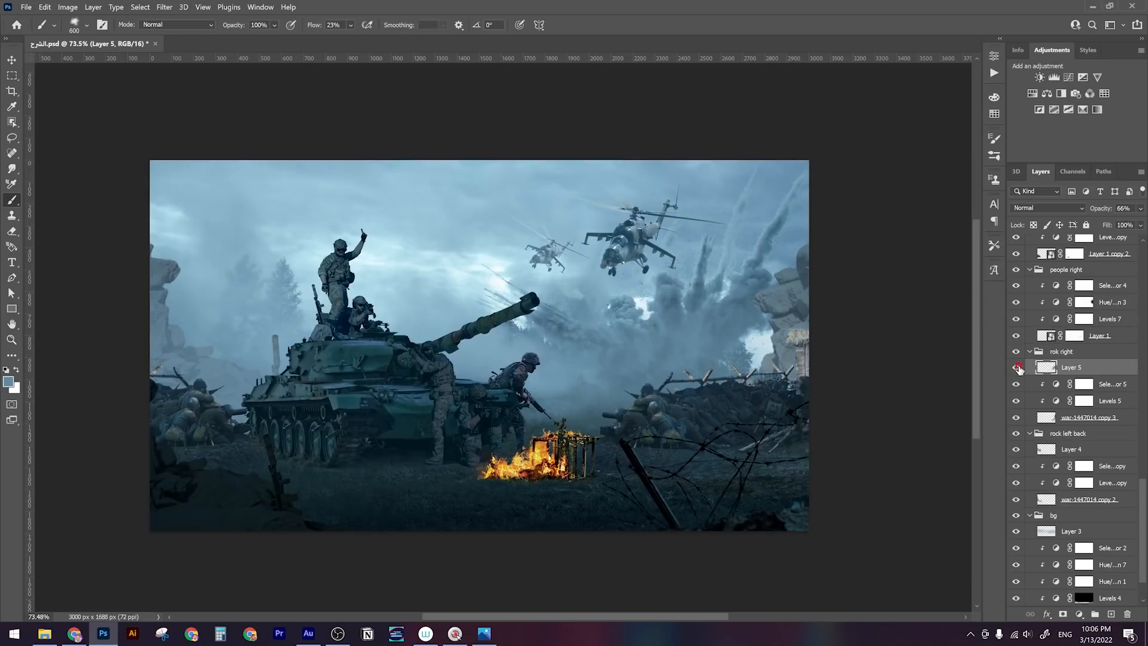
pyautogui.click(1017, 369)
pyautogui.click(1017, 369)
pyautogui.click(1017, 369)
pyautogui.click(1018, 370)
# Add a new layer above Selective Color 4 copy 2 in the people left group
pyautogui.press('space')
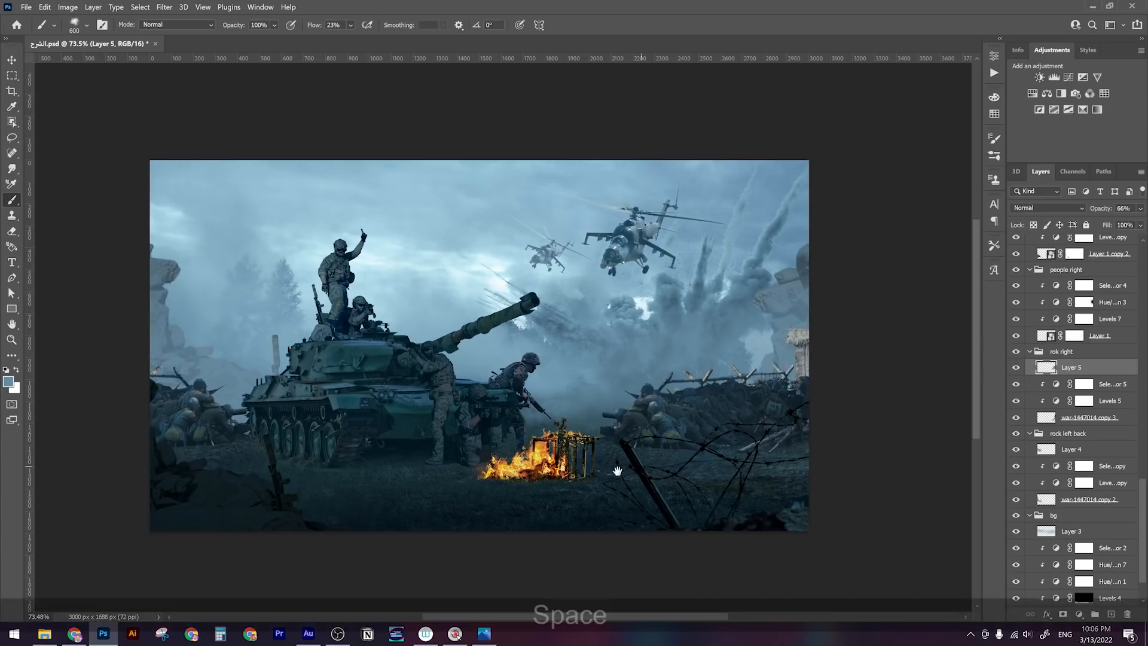
pyautogui.moveTo(603, 475); pyautogui.dragTo(699, 469)
pyautogui.hotkey('space', 'z')
pyautogui.moveTo(350, 422); pyautogui.dragTo(307, 423)
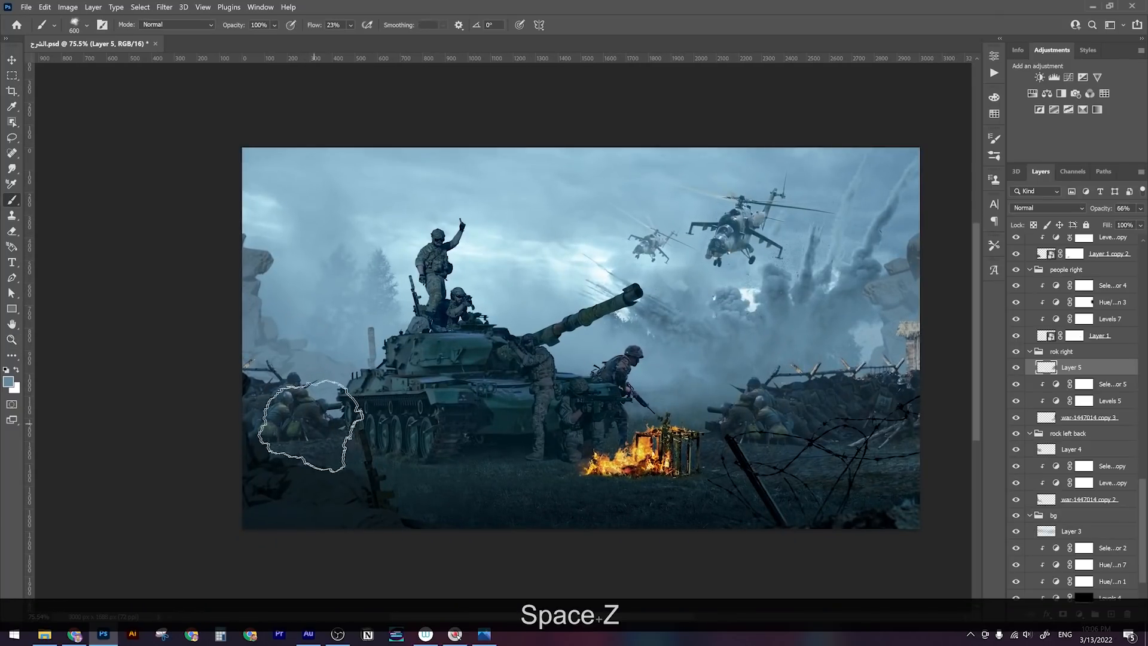
pyautogui.press('v')
pyautogui.rightClick(301, 426)
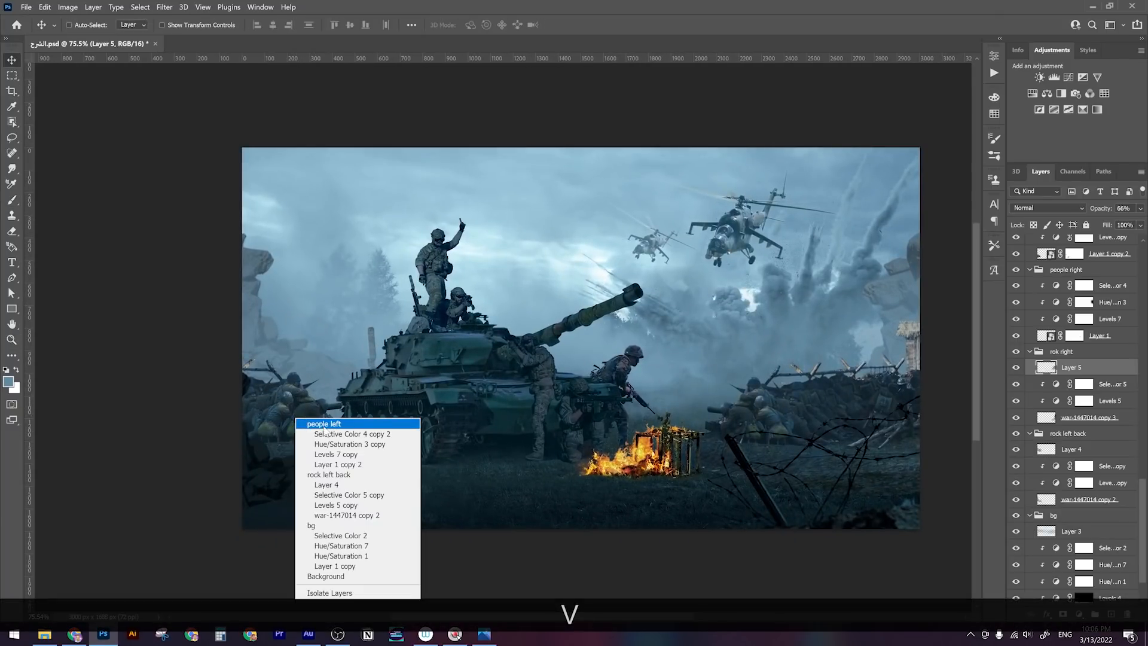
pyautogui.click(335, 435)
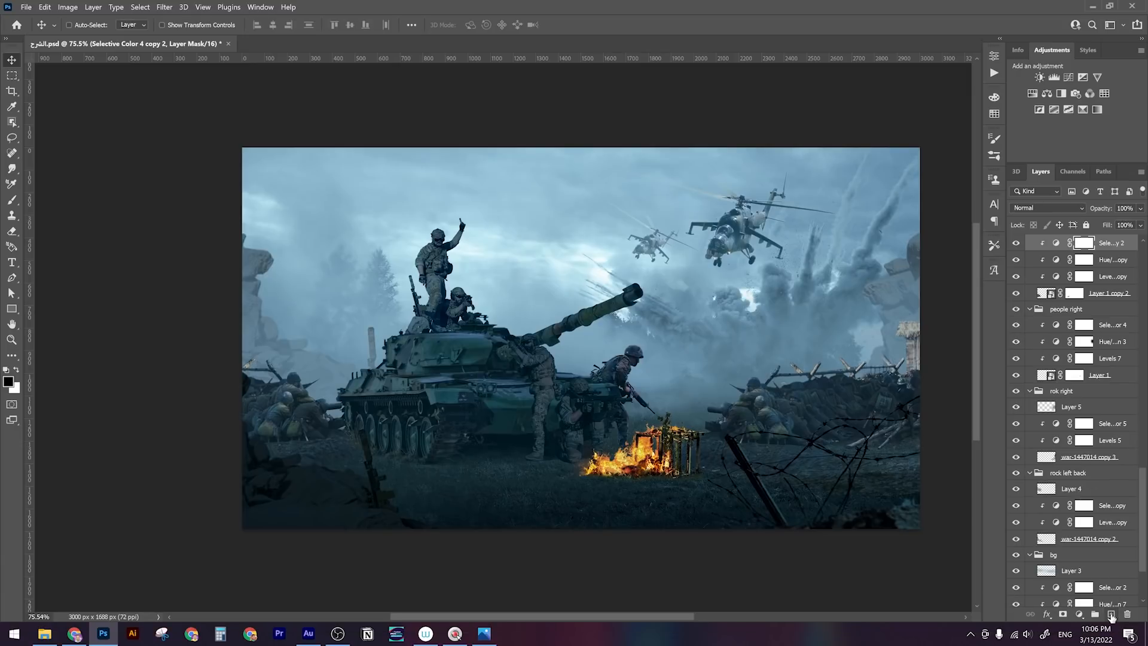
pyautogui.click(1112, 614)
# Paint haze in a blue sampled from the scene over the soldiers behind the tank's left end and set the layer's opacity to 41%
pyautogui.press('b')
pyautogui.press('alt')
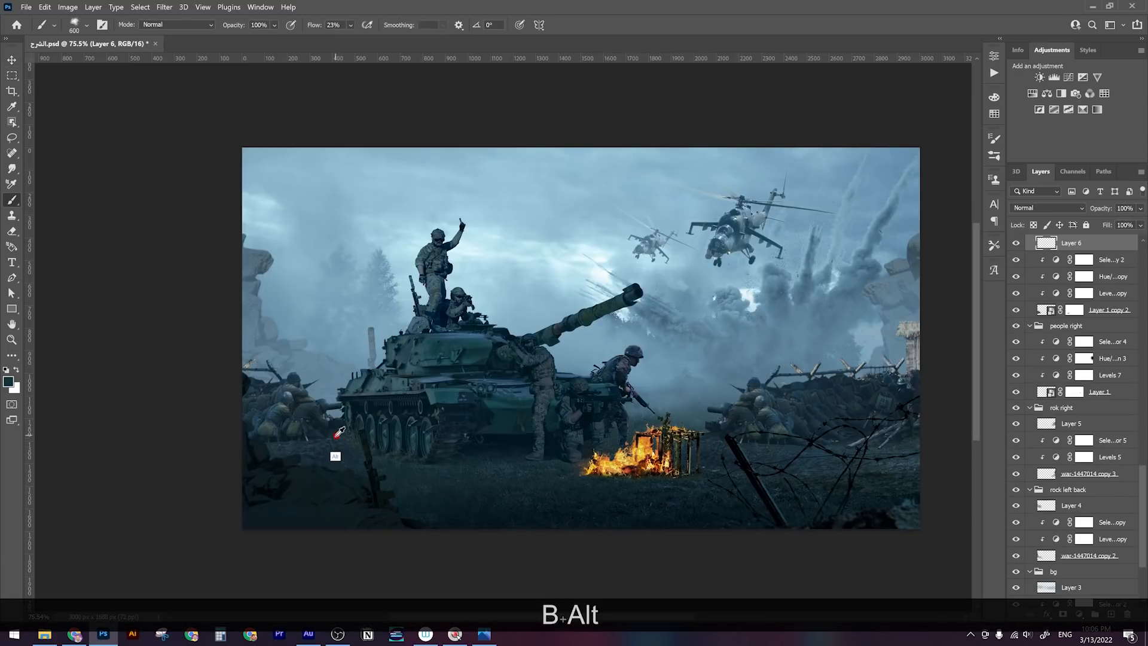
pyautogui.keyDown('alt'); pyautogui.click(290, 366); pyautogui.keyUp('alt')
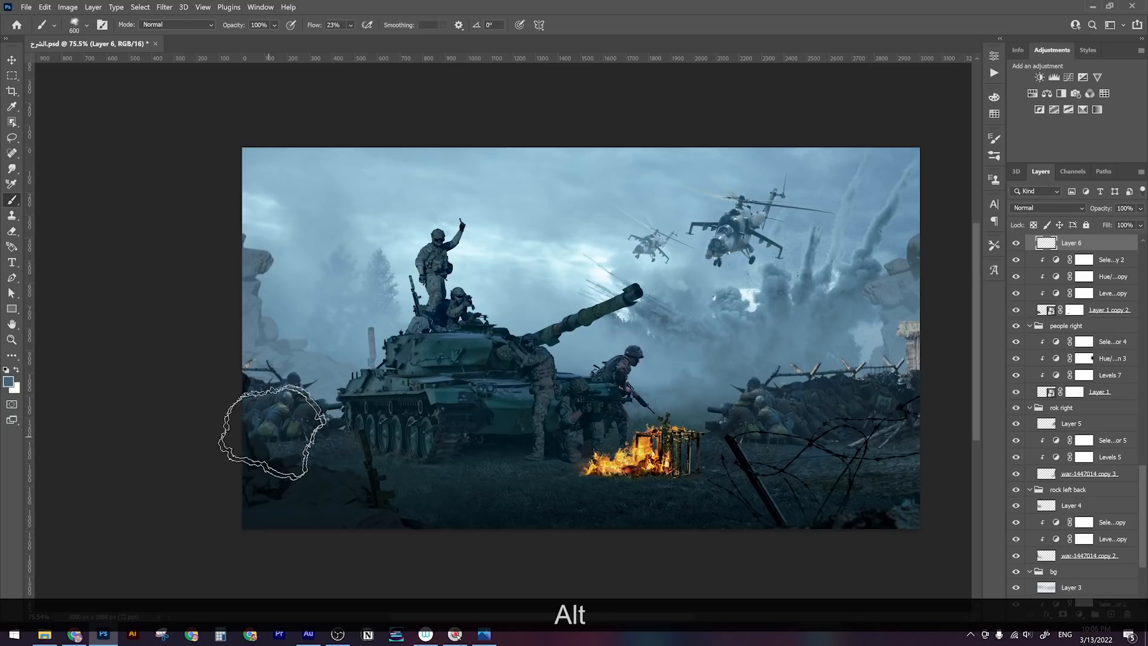
pyautogui.click(348, 424)
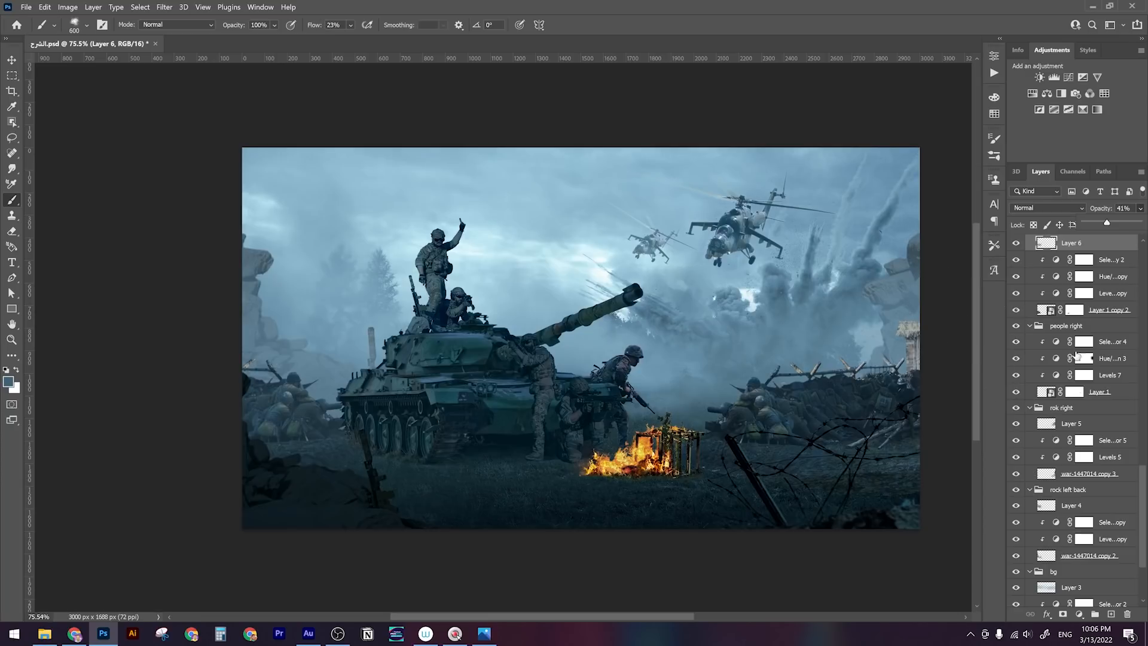
# Select the Selective Color 4 adjustment in the people right group
pyautogui.click(1105, 342)
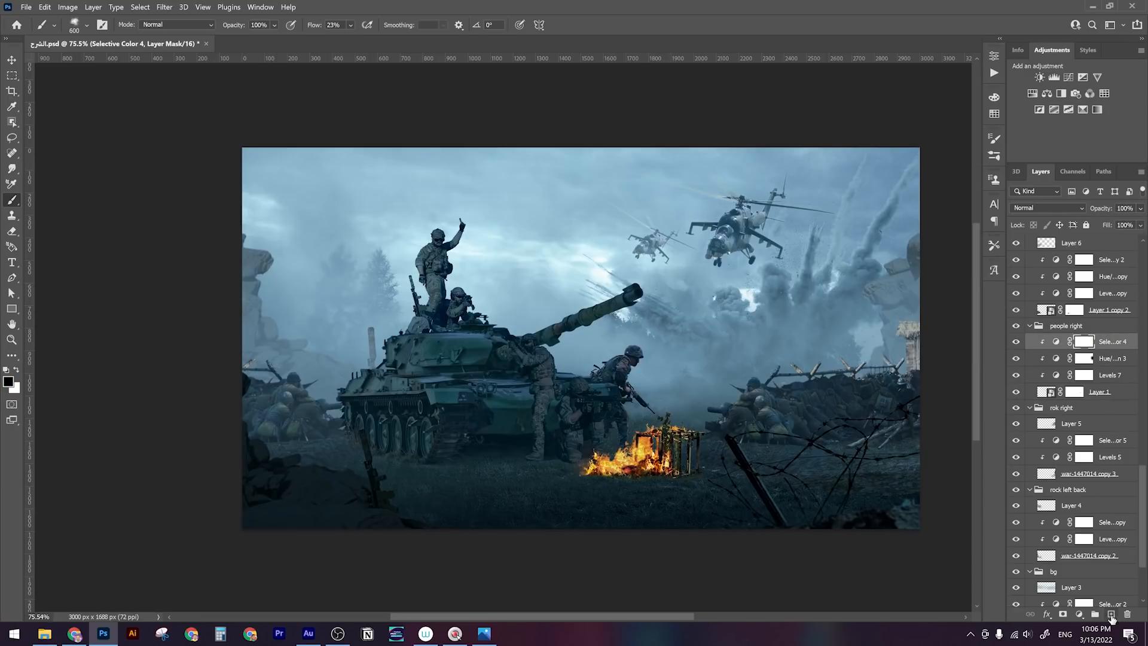
# On a new layer topping the people right group, paint soft blue haze over the barricade, with the brush enlarged to 800, and set the layer opacity to 53%
pyautogui.click(1111, 615)
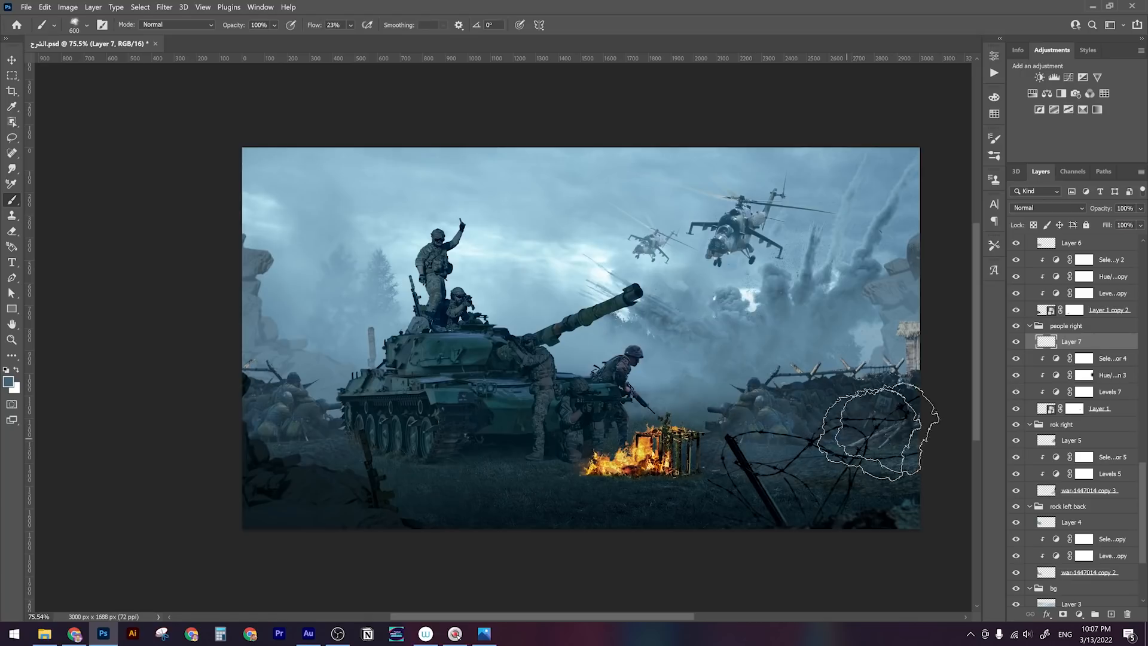
pyautogui.moveTo(738, 461); pyautogui.dragTo(680, 480)
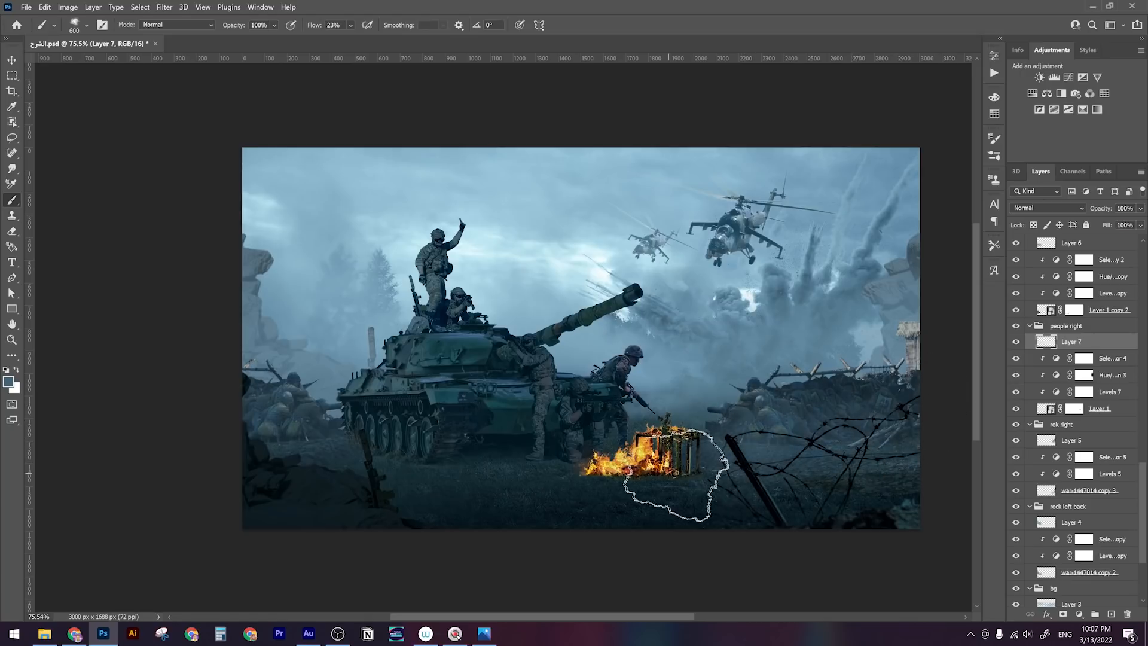
pyautogui.moveTo(906, 452); pyautogui.dragTo(844, 446)
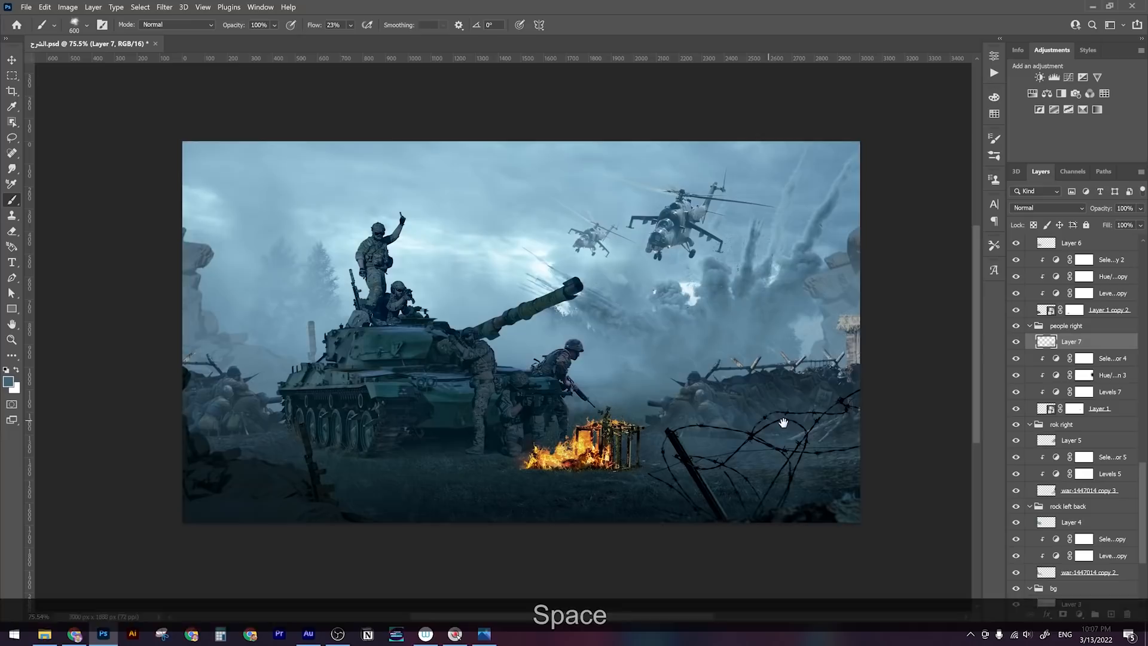
pyautogui.press(']')
pyautogui.press(']')
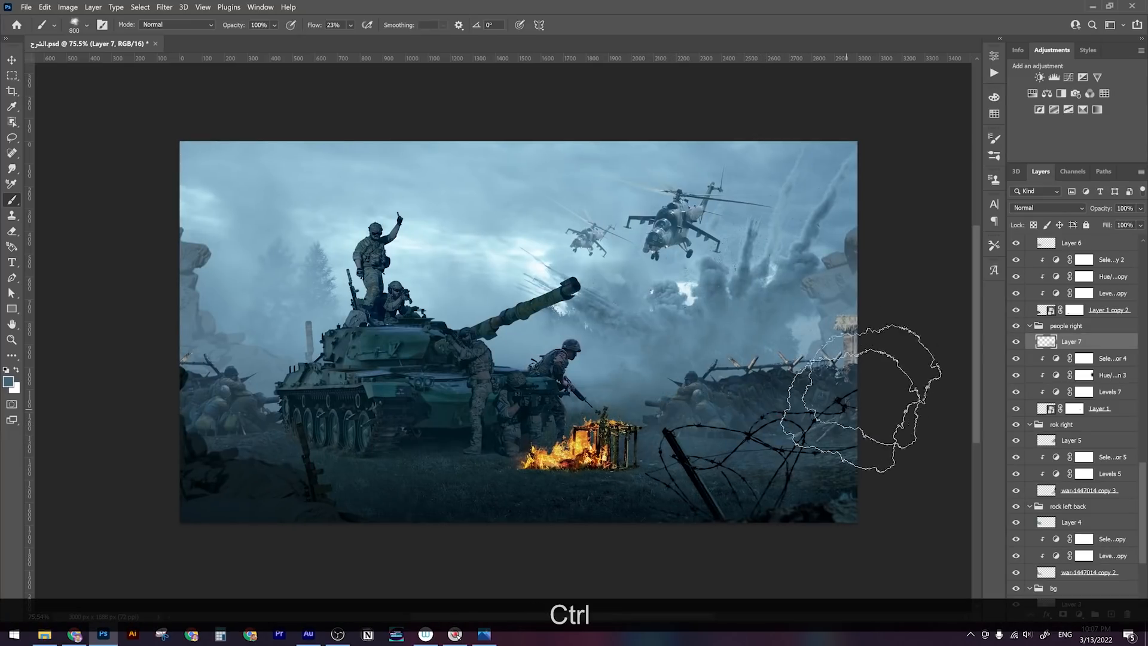
pyautogui.moveTo(822, 419); pyautogui.dragTo(793, 411)
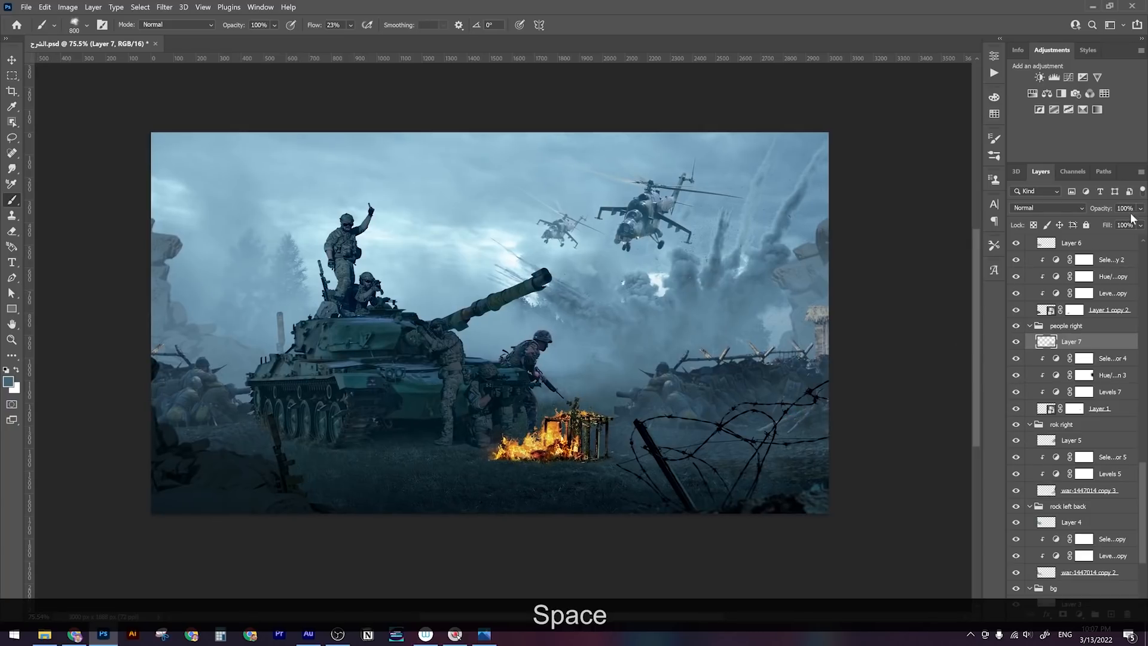
pyautogui.moveTo(1116, 224); pyautogui.dragTo(1106, 224)
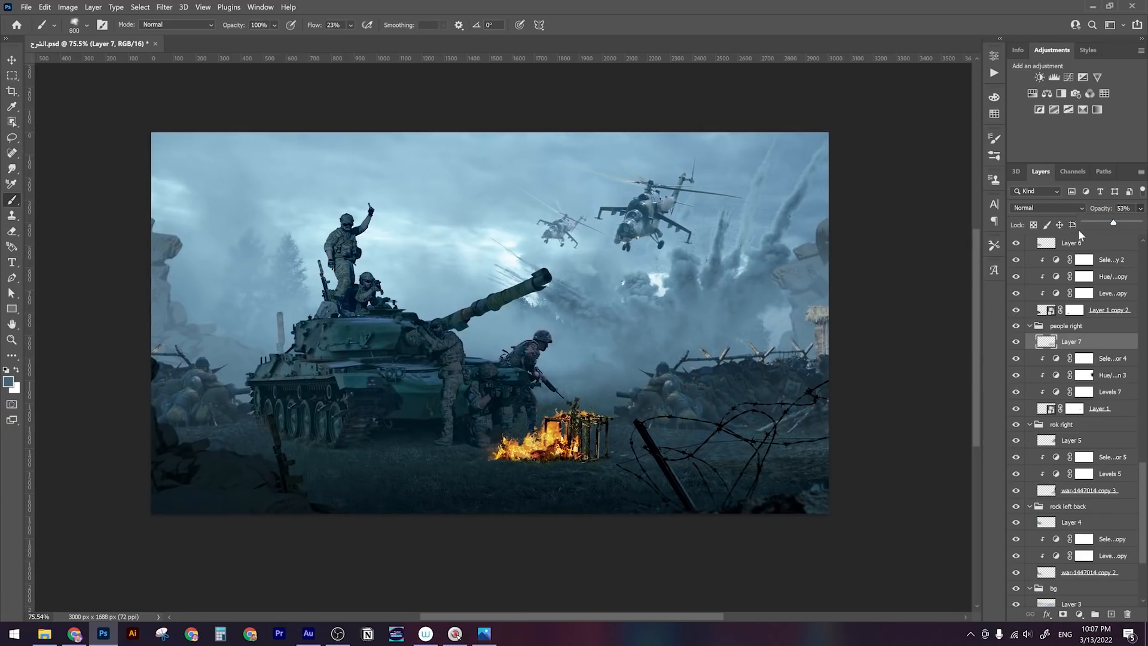
# Add a new empty layer above the Selective Color 7 adjustment in the tank group
pyautogui.click(11, 60)
pyautogui.press('z')
pyautogui.moveTo(486, 308); pyautogui.dragTo(562, 334)
pyautogui.press('z')
pyautogui.moveTo(466, 335); pyautogui.dragTo(466, 335)
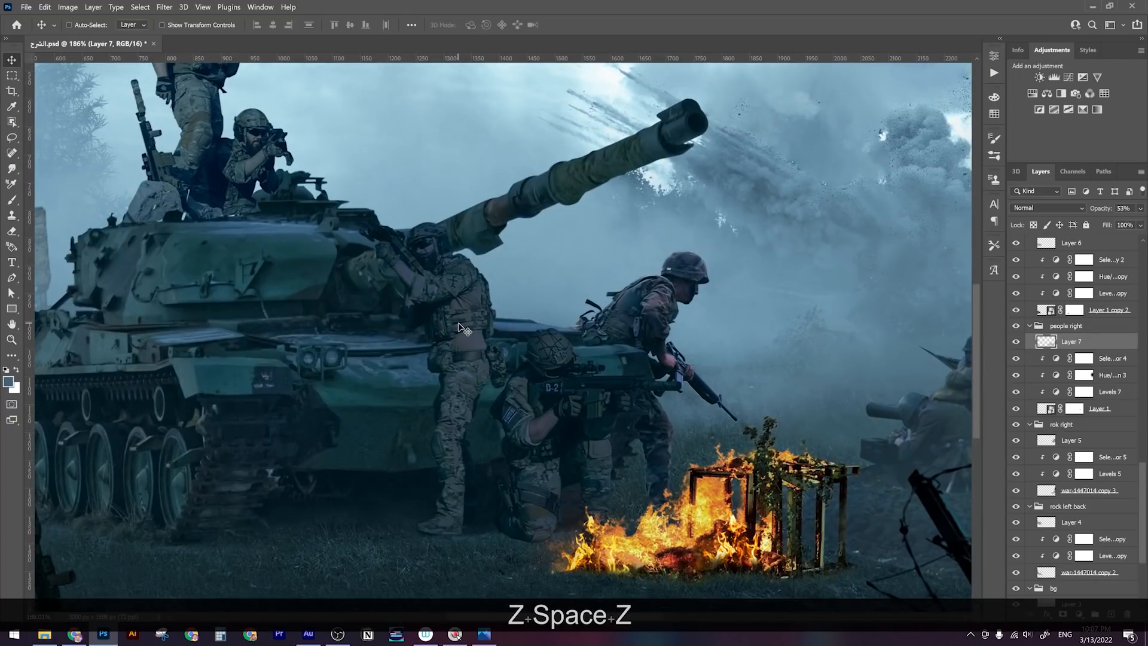
pyautogui.rightClick(464, 330)
pyautogui.click(492, 341)
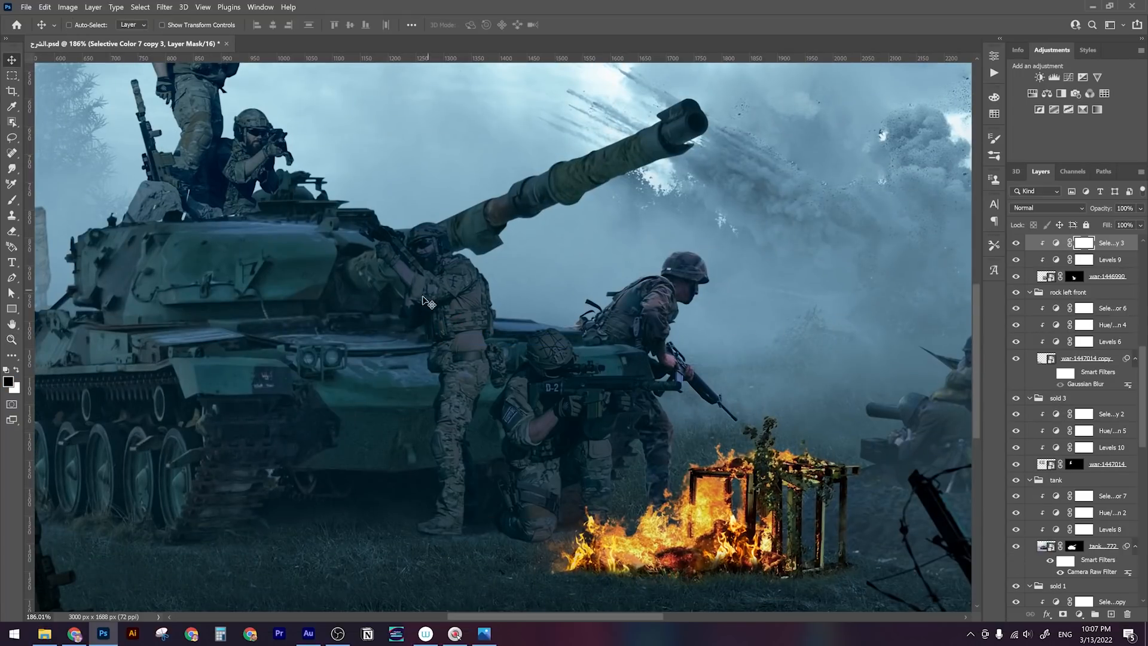
pyautogui.scroll(3, 1145, 373)
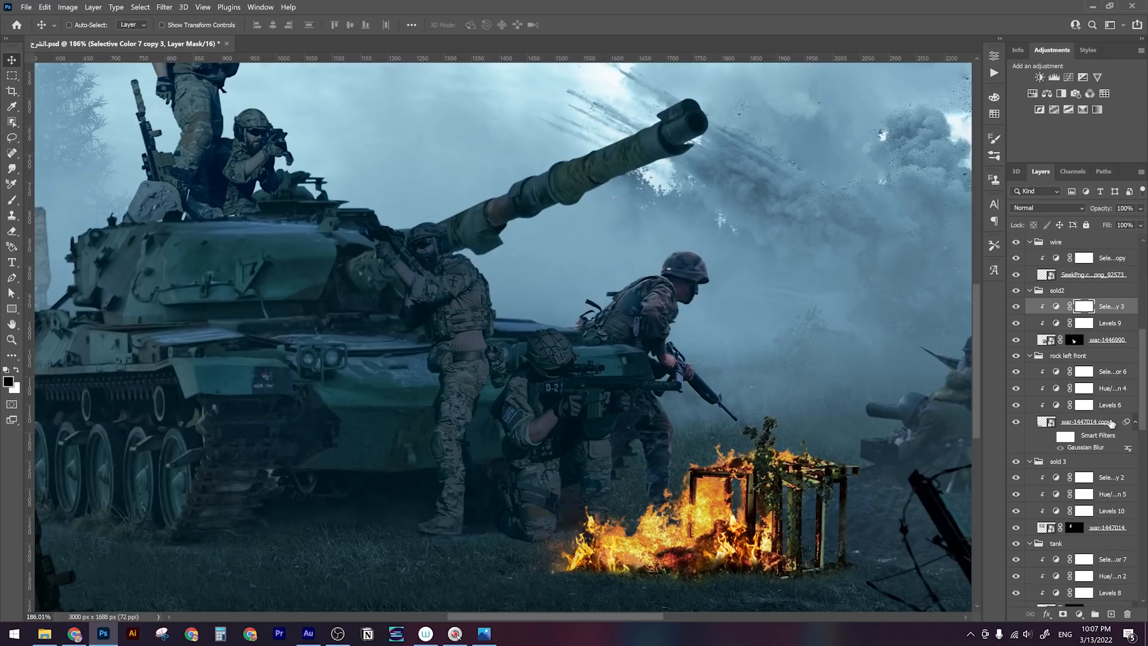
pyautogui.click(1100, 561)
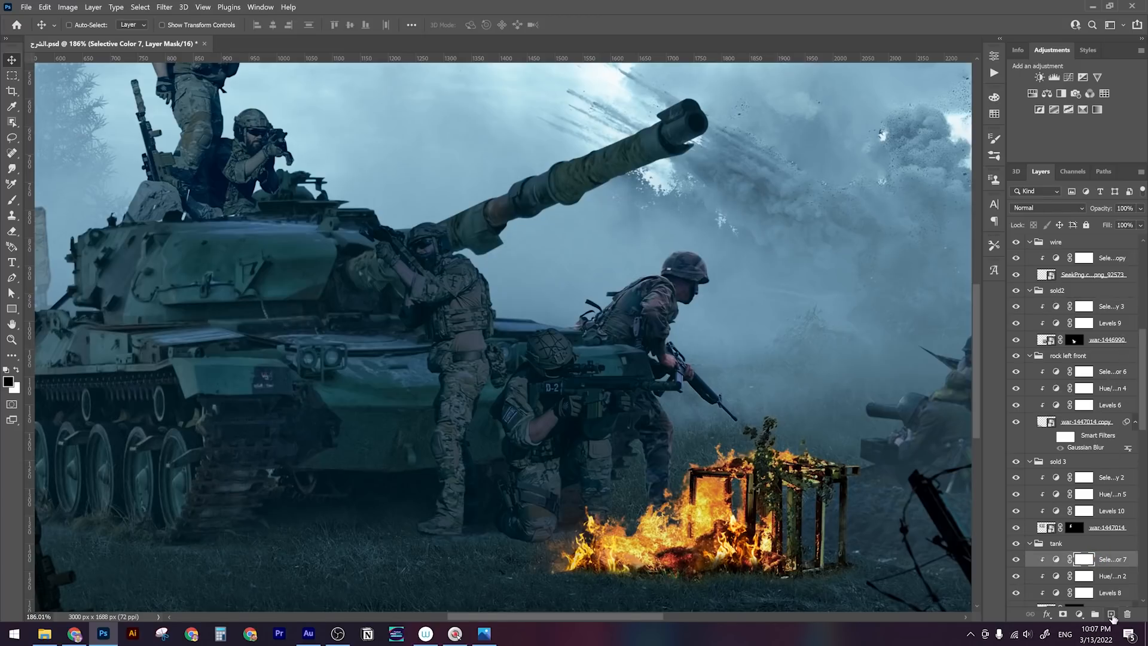
pyautogui.click(1111, 614)
# Paint blue haze around the tank's lower body and tracks with the brush reduced to 400, and set the layer opacity to 65%
pyautogui.press('z')
pyautogui.moveTo(532, 438); pyautogui.dragTo(500, 440)
pyautogui.press('b')
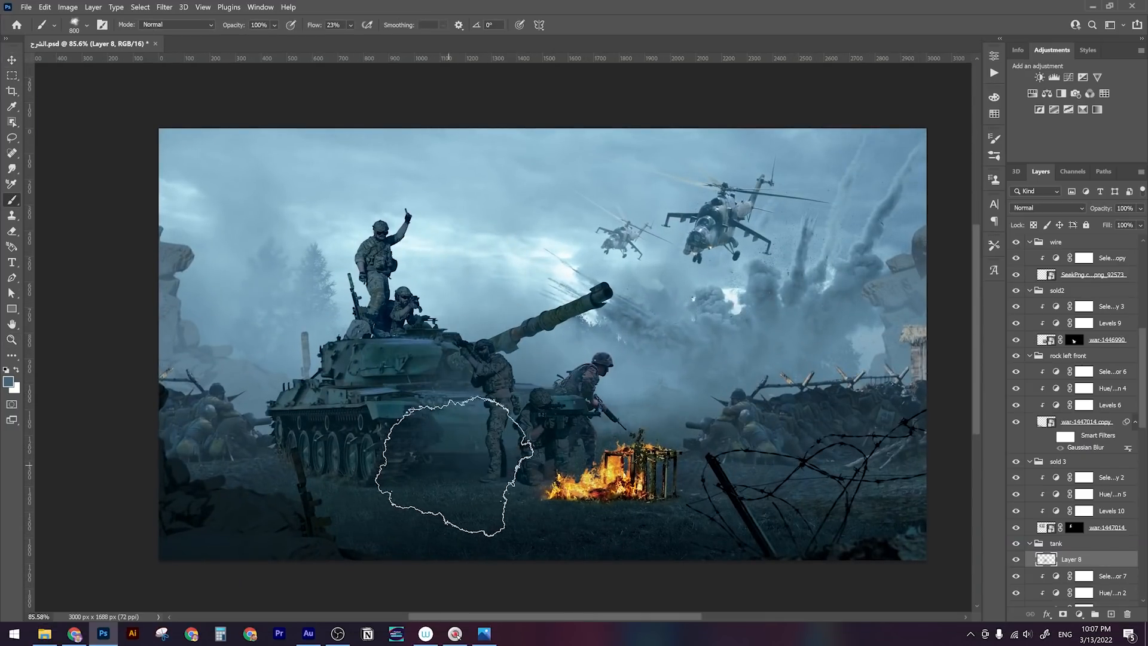
pyautogui.press('[')
pyautogui.press('[')
pyautogui.press('[')
pyautogui.press('[')
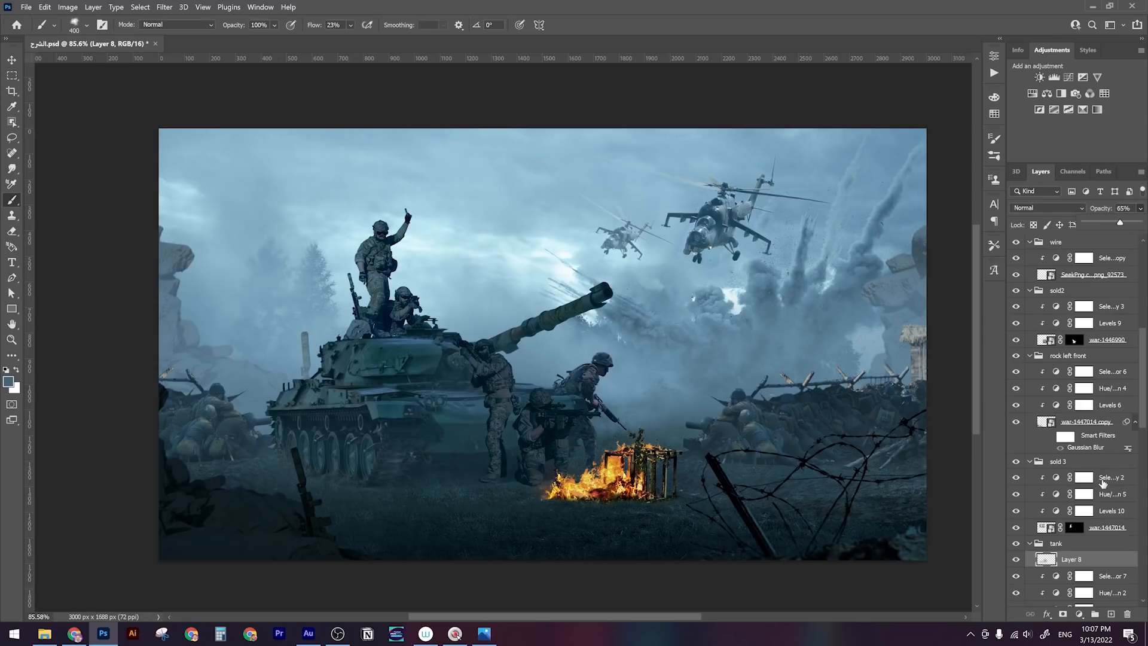
# On a new layer topping the sold2 group, paint haze in a sampled background blue over the soldiers' legs and set its opacity to 85%
pyautogui.click(1015, 461)
pyautogui.click(1093, 307)
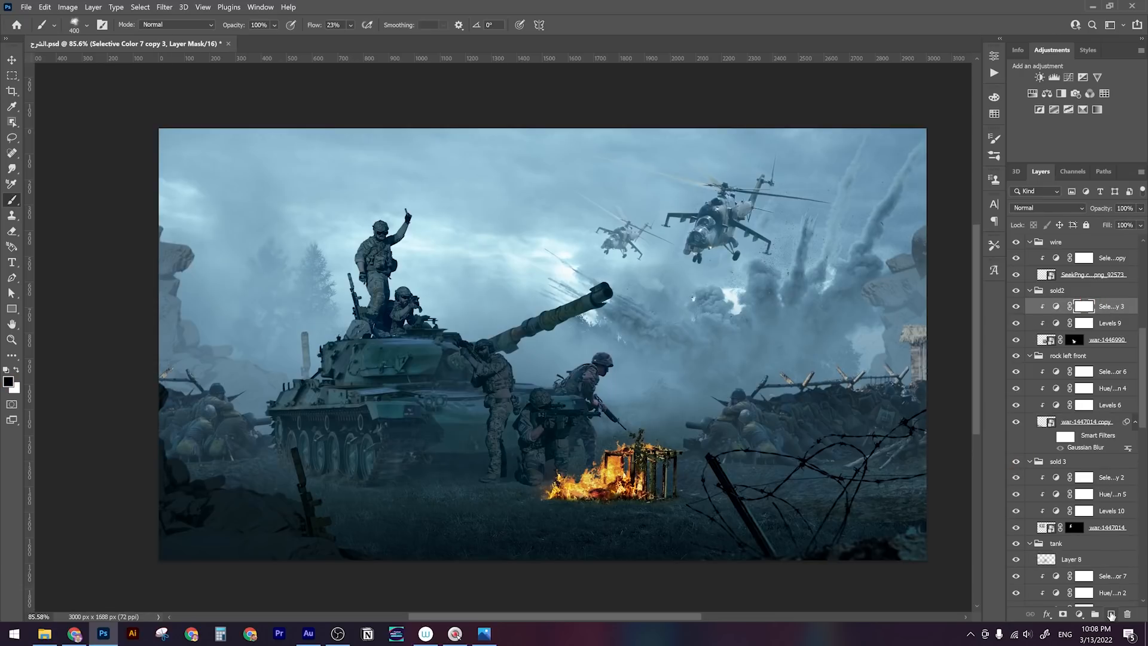
pyautogui.click(1111, 615)
pyautogui.keyDown('alt'); pyautogui.click(658, 419); pyautogui.keyUp('alt')
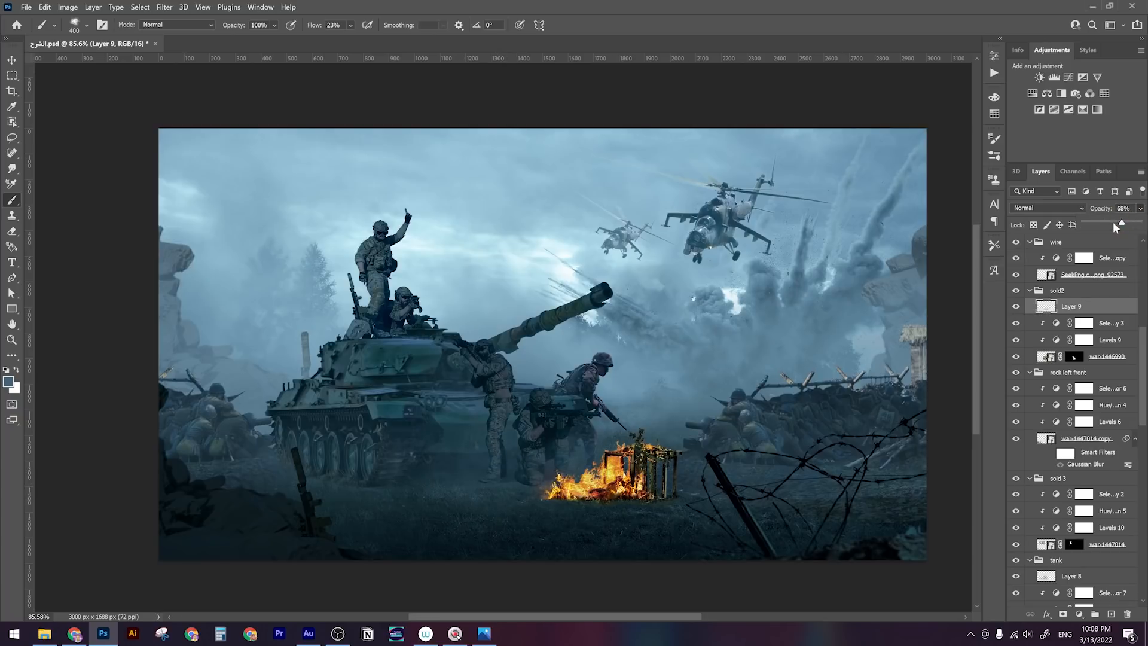
# Examine how the haze blends the tank and soldiers into the scene, comparing the image with the sold2 group hidden and shown
pyautogui.press('z')
pyautogui.moveTo(661, 424); pyautogui.dragTo(635, 420)
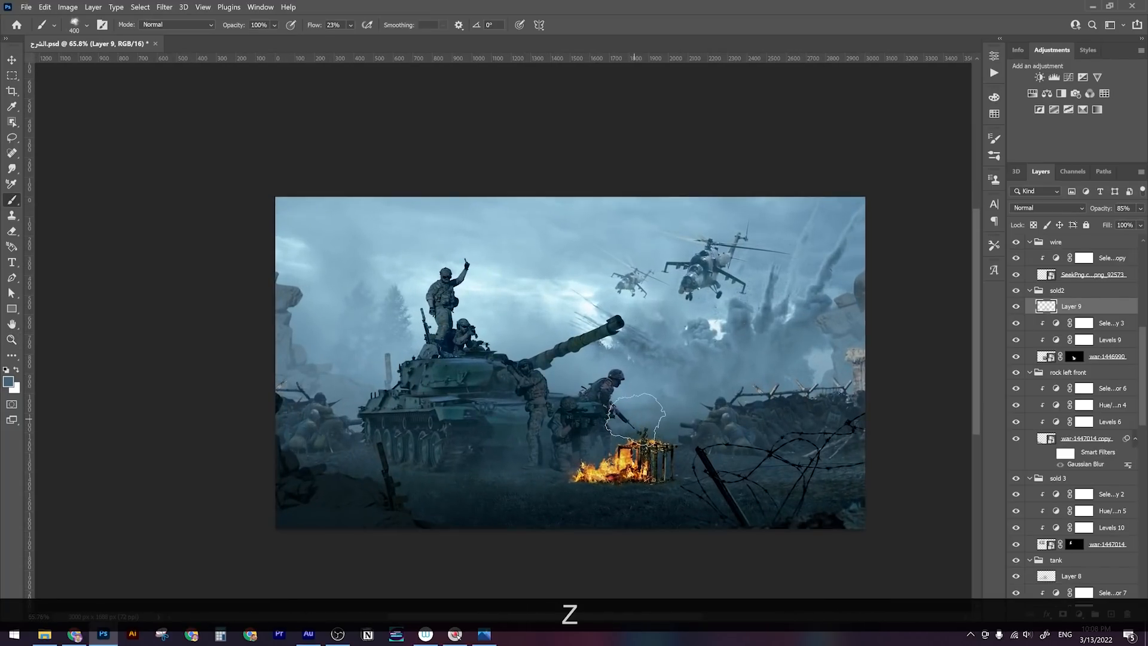
pyautogui.press('space')
pyautogui.moveTo(603, 346); pyautogui.dragTo(568, 319)
pyautogui.press('z')
pyautogui.moveTo(613, 372)
pyautogui.mouseDown()
pyautogui.moveTo(554, 369)
pyautogui.moveTo(603, 368)
pyautogui.moveTo(579, 356)
pyautogui.moveTo(541, 362)
pyautogui.moveTo(571, 364)
pyautogui.moveTo(565, 374)
pyautogui.mouseUp()
pyautogui.press('space')
pyautogui.press('z')
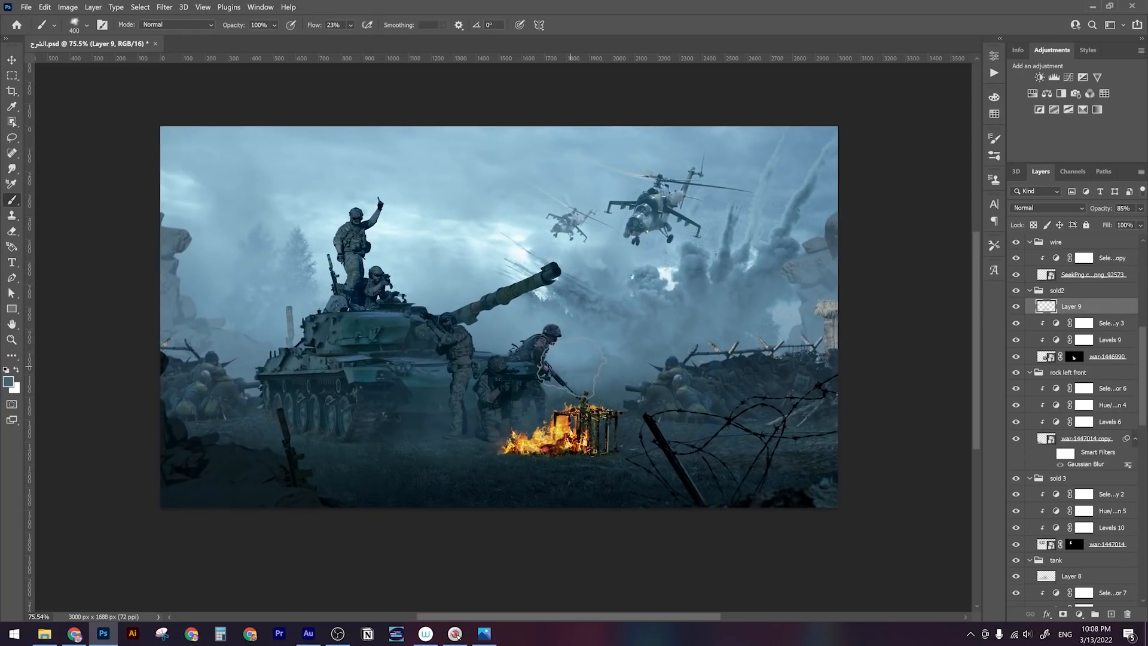
pyautogui.press('z')
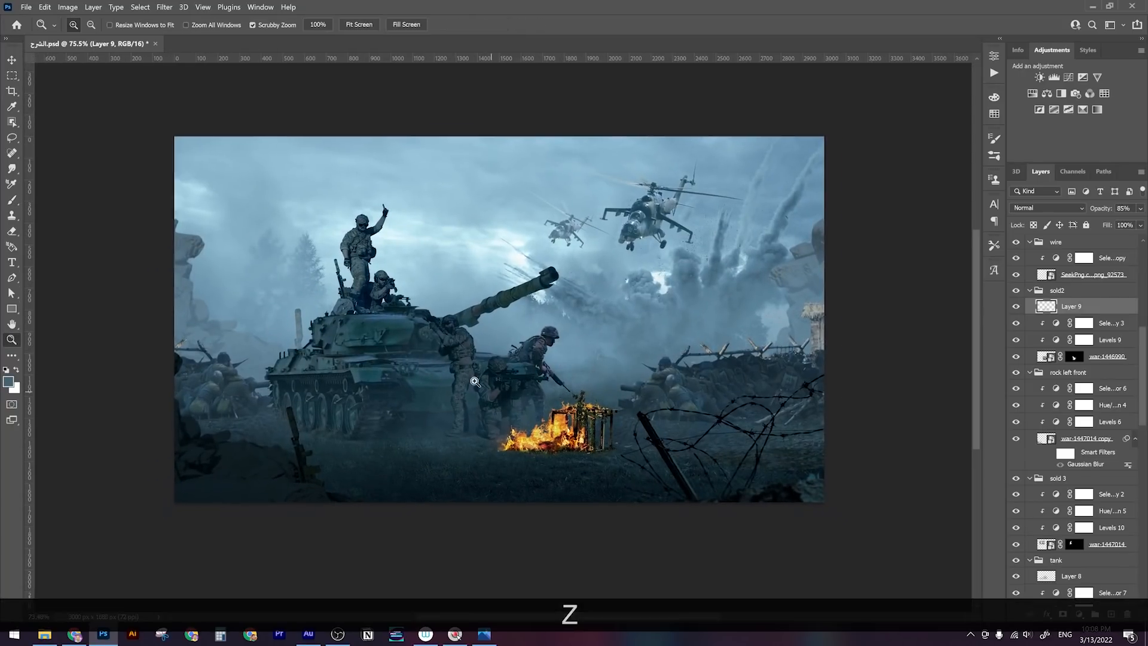
pyautogui.moveTo(474, 385); pyautogui.dragTo(487, 379)
pyautogui.press('space')
pyautogui.moveTo(441, 474); pyautogui.dragTo(465, 438)
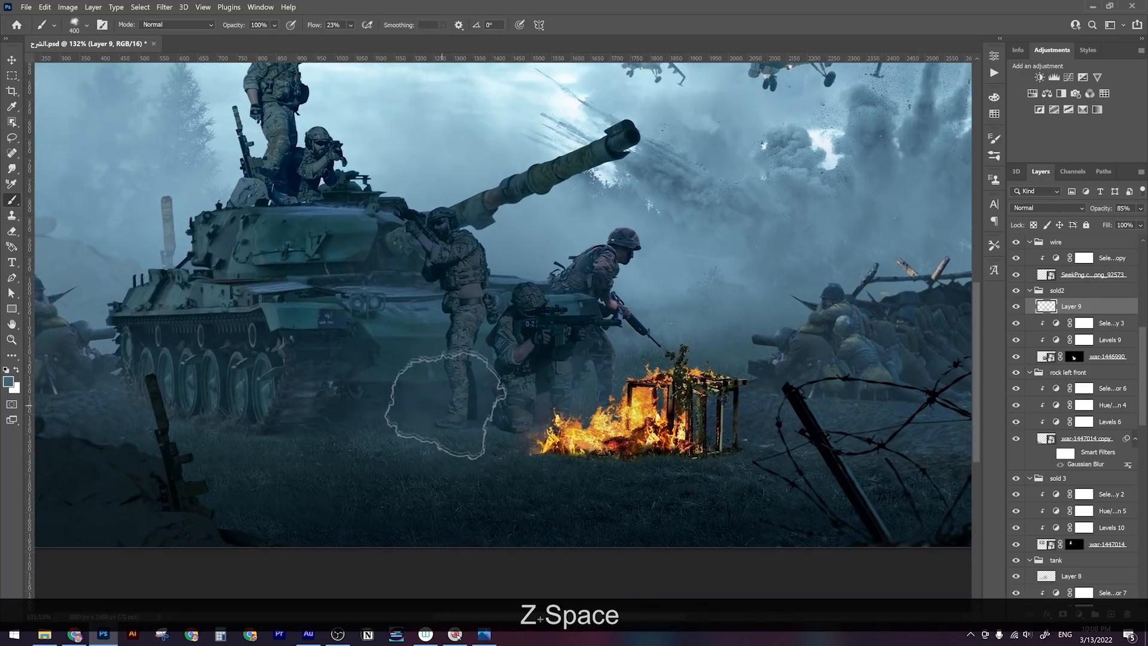
pyautogui.press('b')
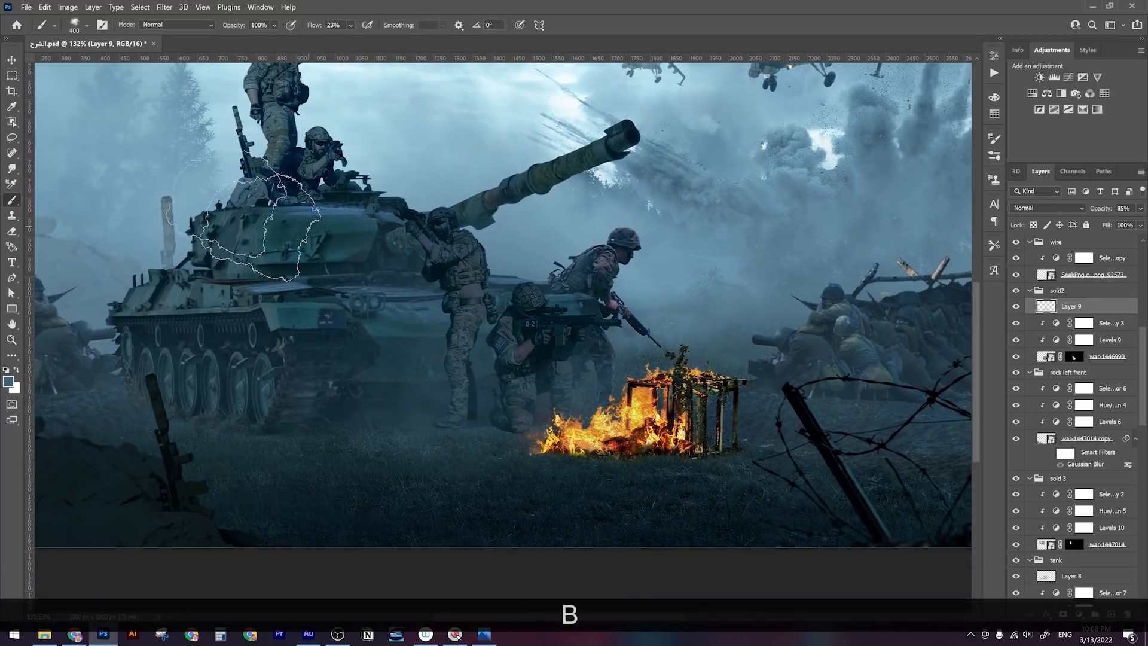
pyautogui.click(12, 60)
pyautogui.press('z')
pyautogui.moveTo(525, 412); pyautogui.dragTo(558, 414)
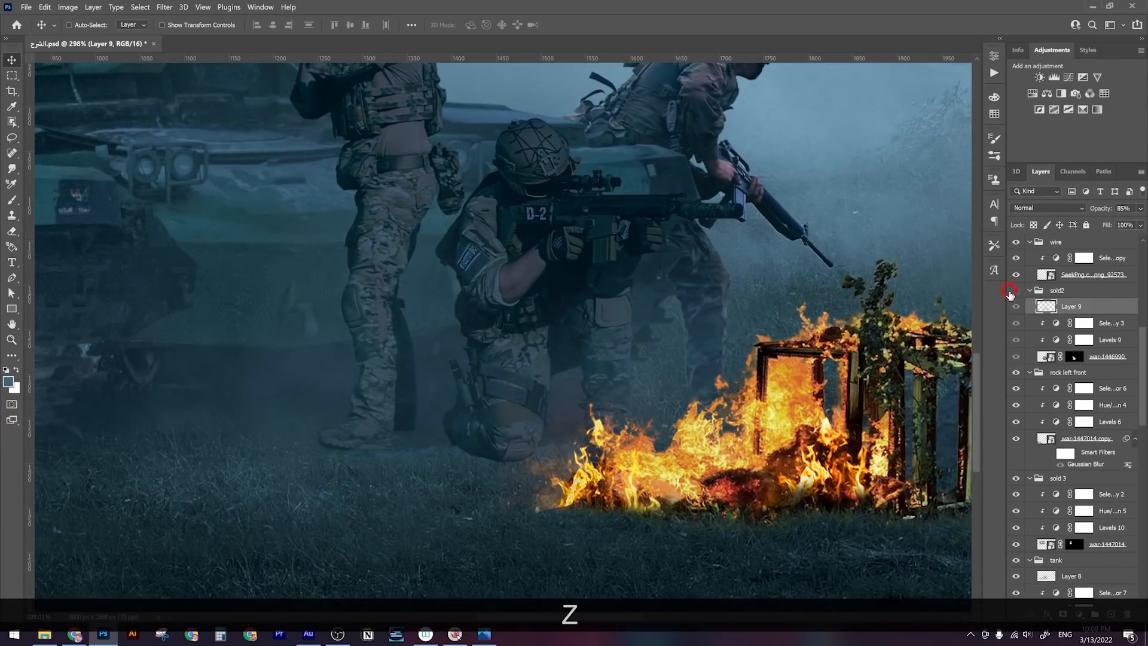
pyautogui.click(1011, 292)
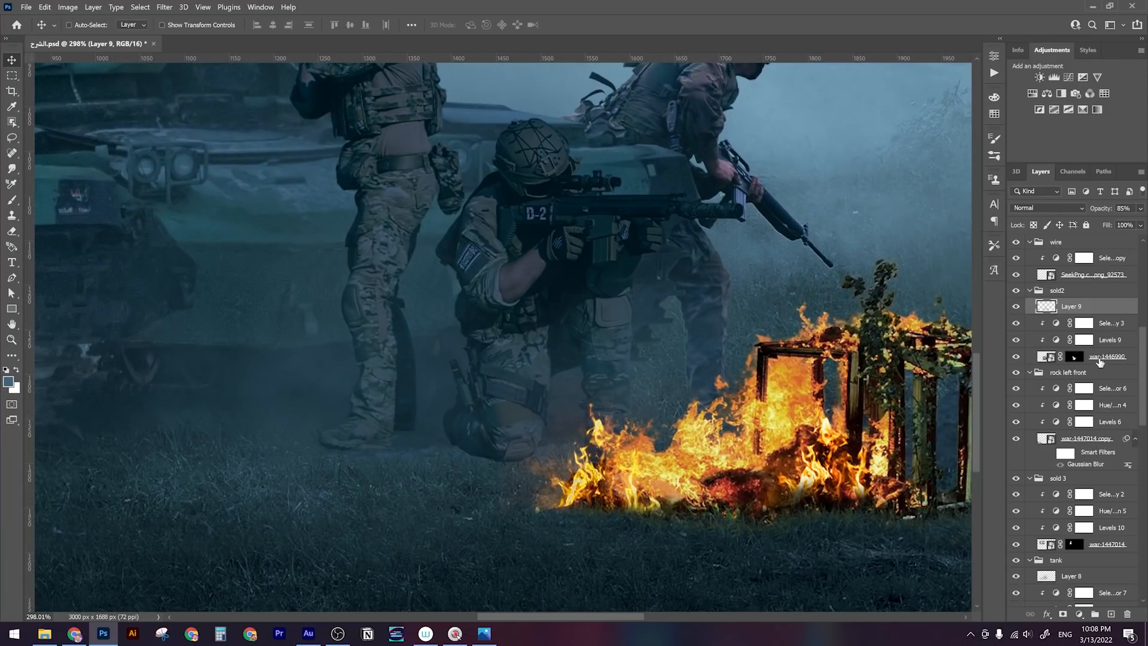
# Add a darkening Curves adjustment directly beneath the sold2 soldier layer, with its curve point at input 152, output 100
pyautogui.click(1099, 359)
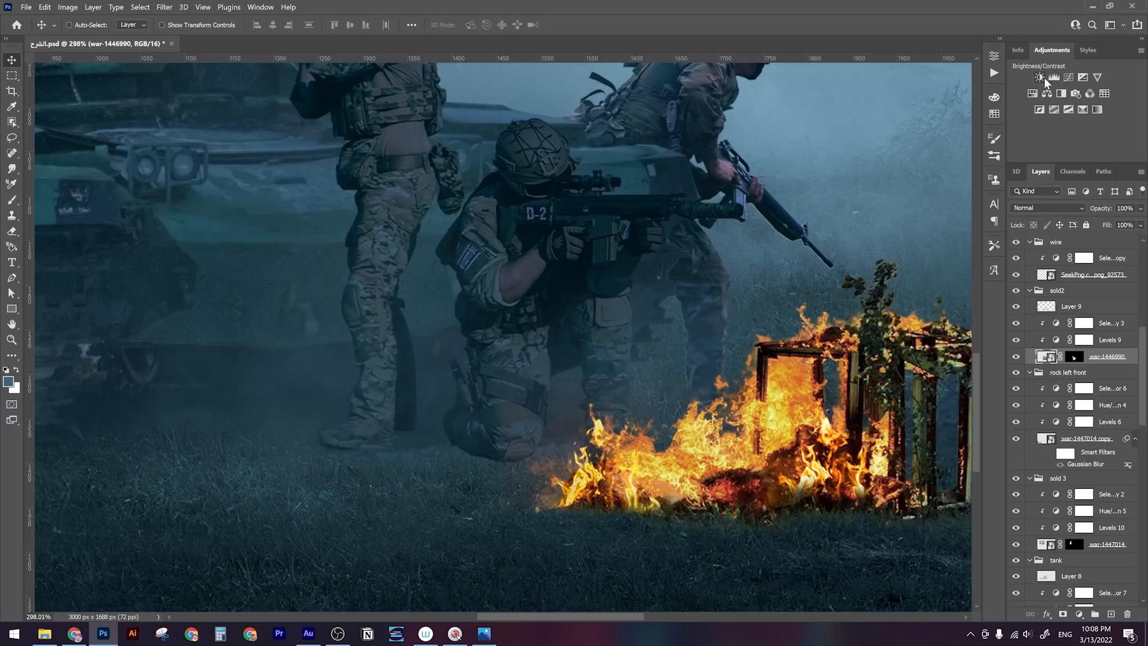
pyautogui.click(1070, 78)
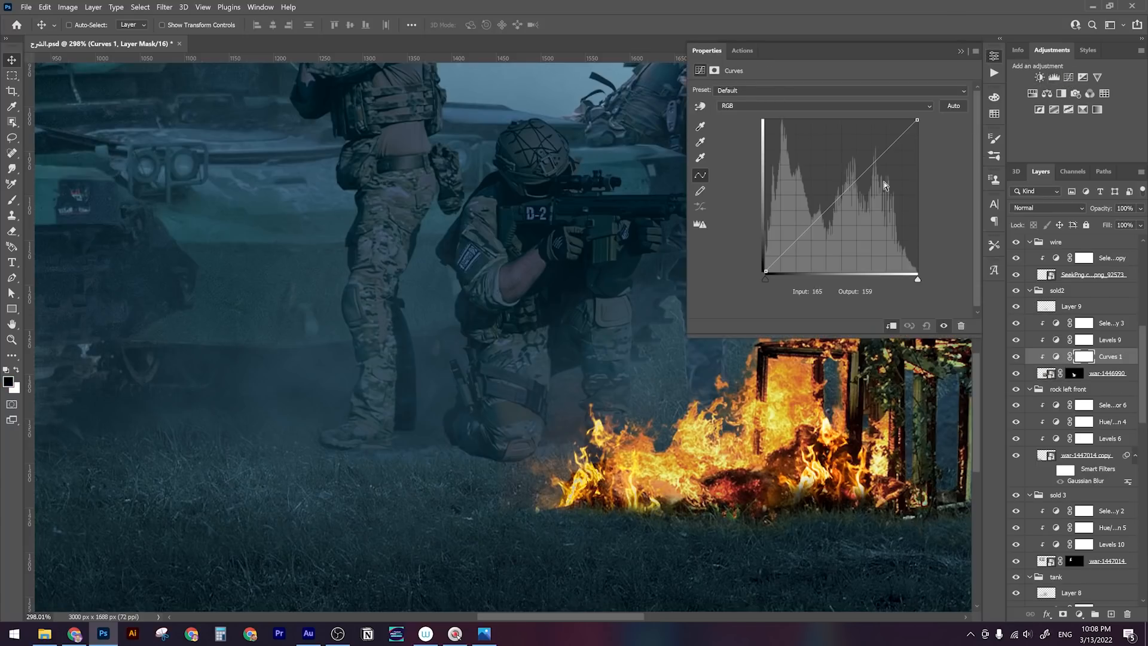
pyautogui.moveTo(863, 212); pyautogui.dragTo(866, 221)
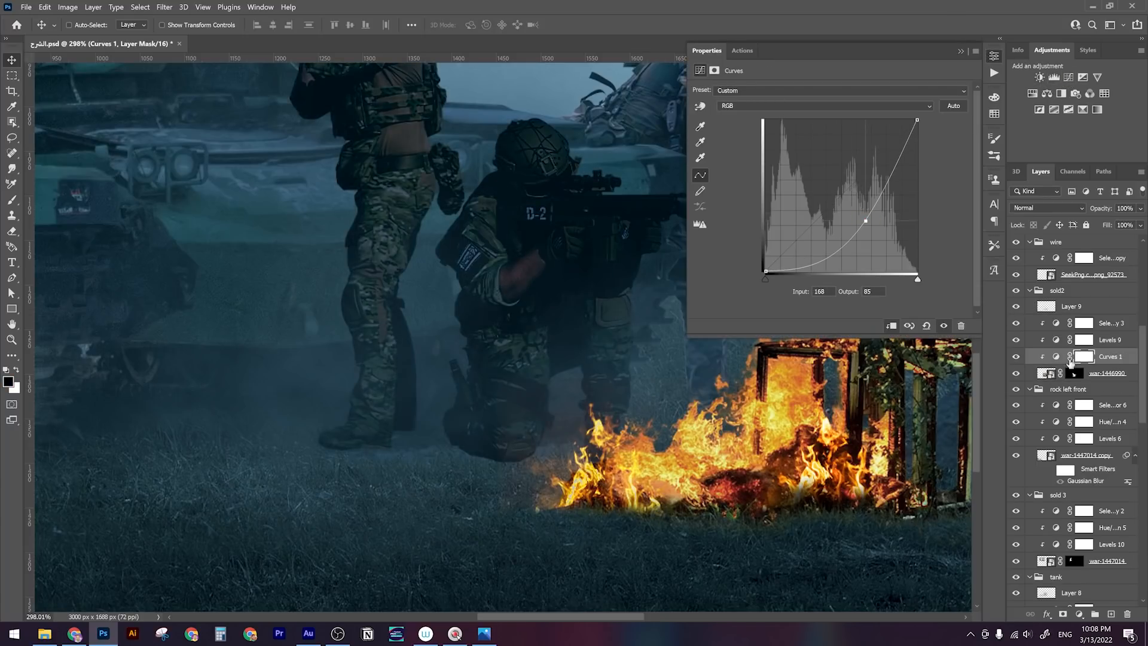
pyautogui.moveTo(1110, 357); pyautogui.dragTo(1082, 382)
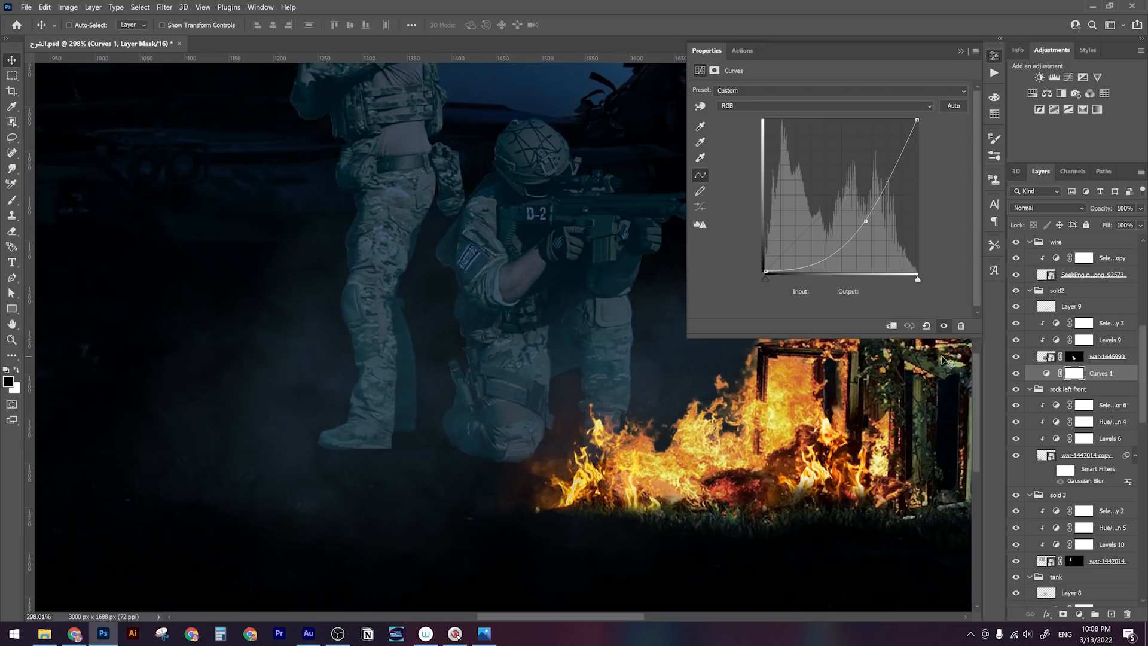
pyautogui.moveTo(863, 222); pyautogui.dragTo(855, 213)
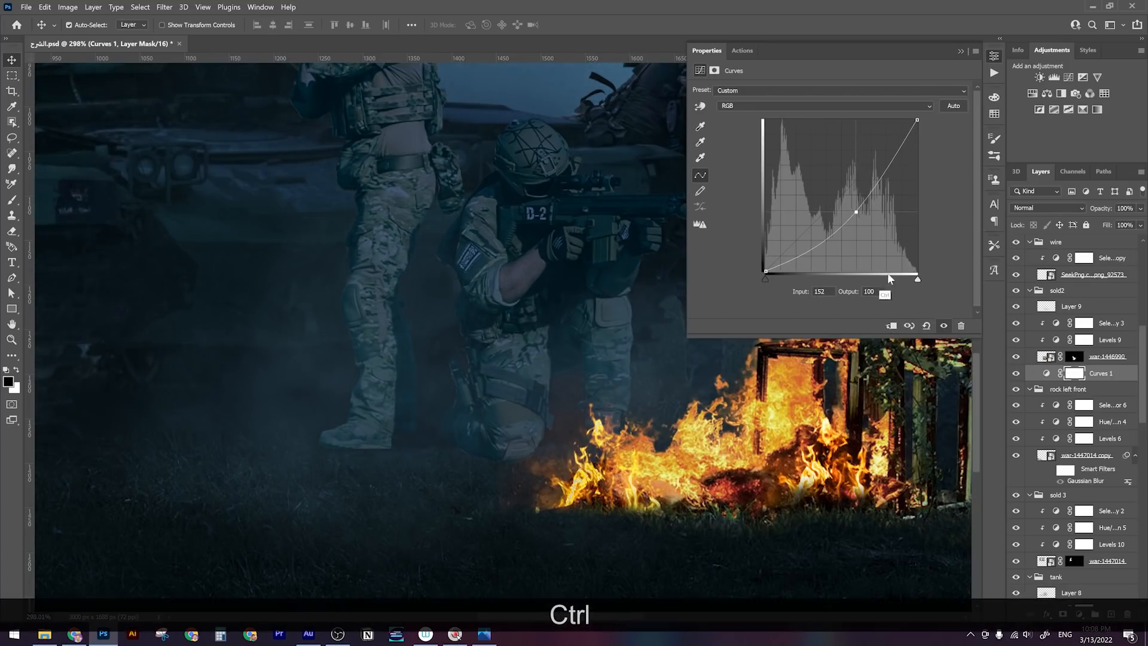
# Invert the Curves mask to black and set up a flattened Soft Round brush with size 89, 0% hardness and 8% flow
pyautogui.hotkey('ctrl', 'i')
pyautogui.press('b')
pyautogui.rightClick(463, 455)
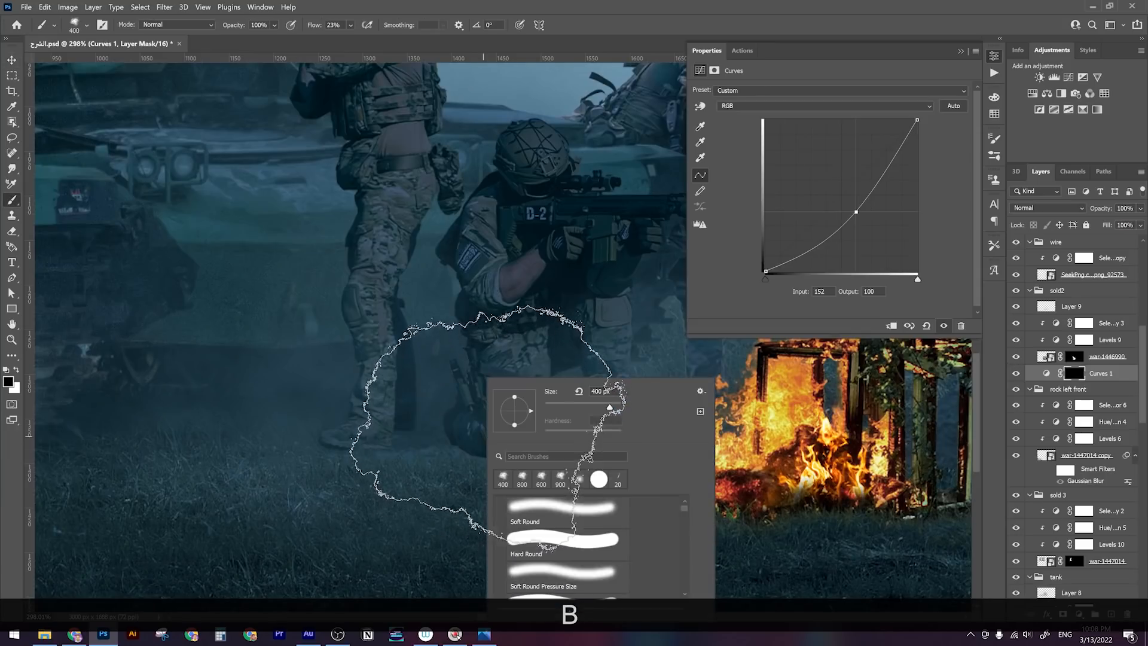
pyautogui.click(526, 505)
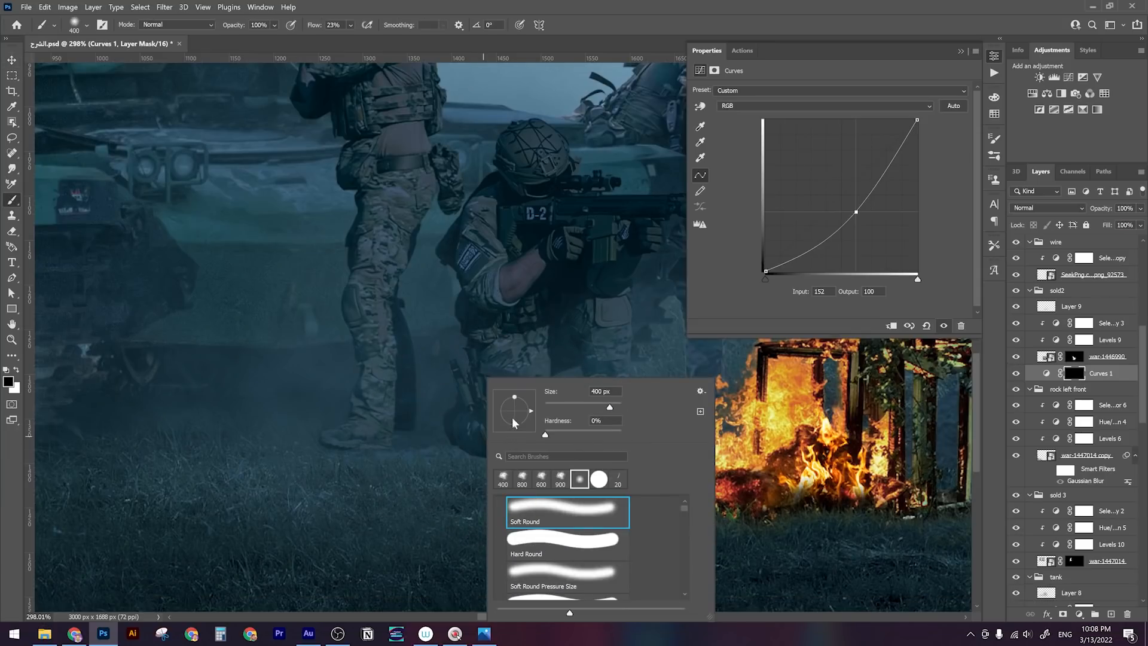
pyautogui.moveTo(512, 417); pyautogui.dragTo(514, 411)
pyautogui.press('Return')
pyautogui.click(351, 25)
pyautogui.moveTo(361, 41); pyautogui.dragTo(354, 42)
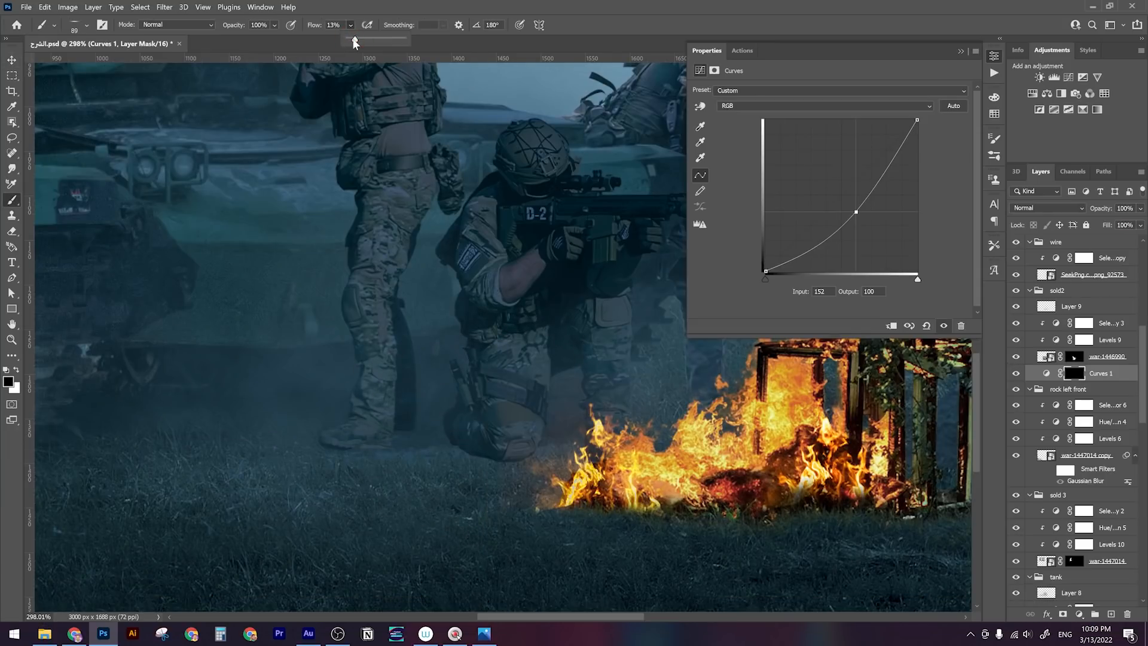
pyautogui.click(359, 452)
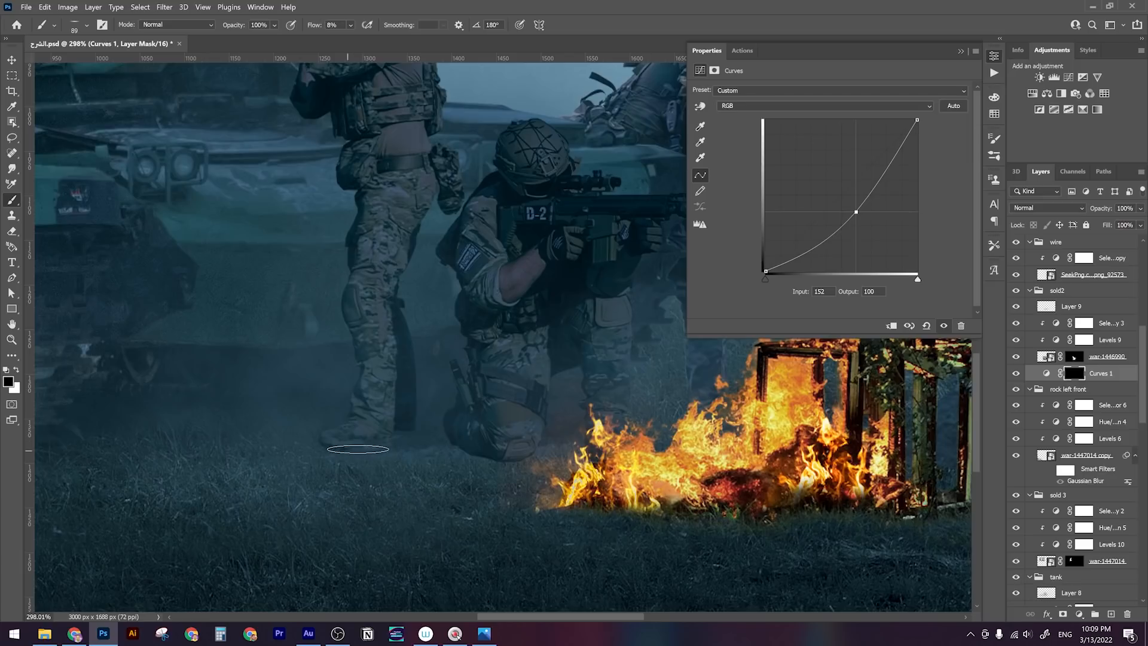
# Paint white on the Curves mask to build contact shadows under the soldiers' feet, enlarging the brush to 175 and lowering flow to 1%
pyautogui.press('x')
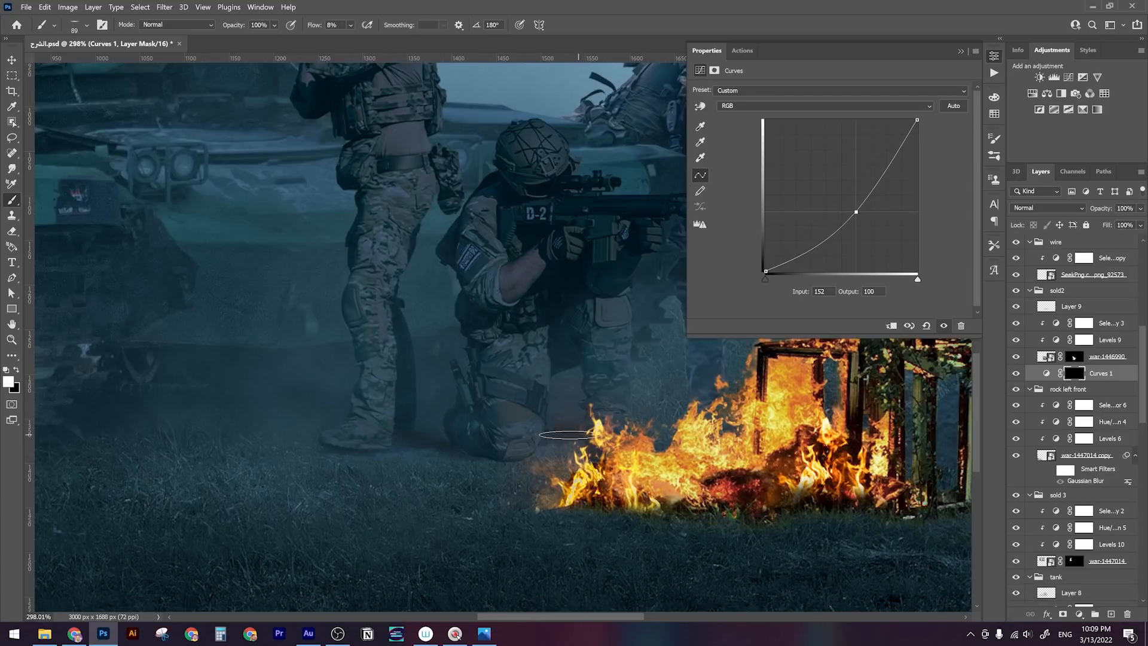
pyautogui.press(']')
pyautogui.press(']')
pyautogui.press(']')
pyautogui.press(']')
pyautogui.press(']')
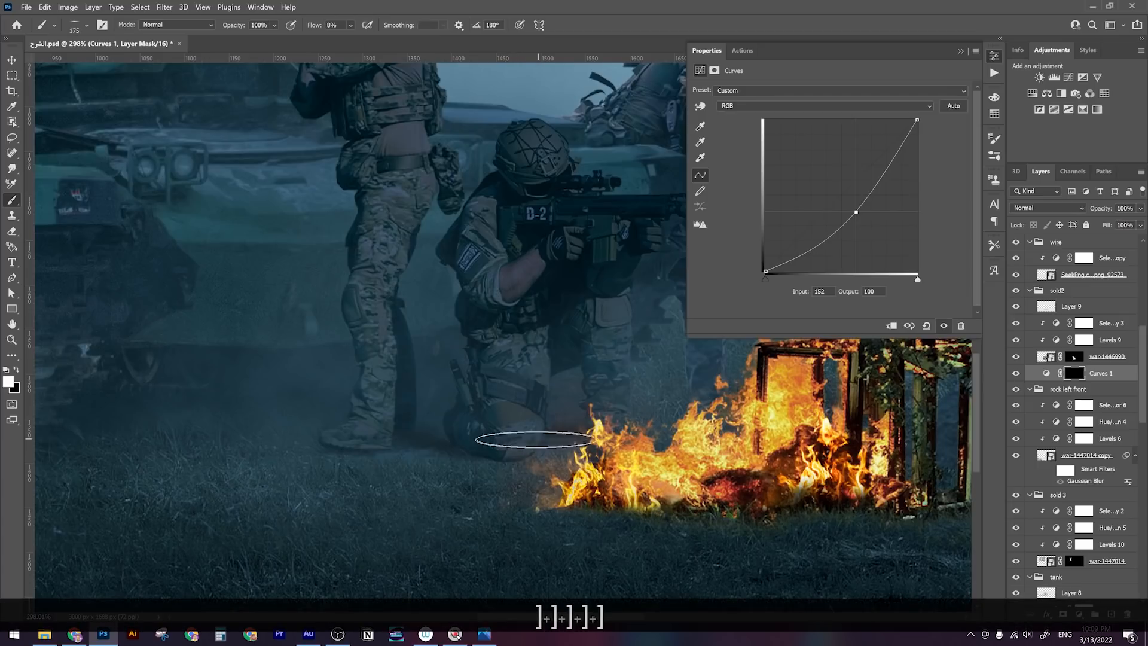
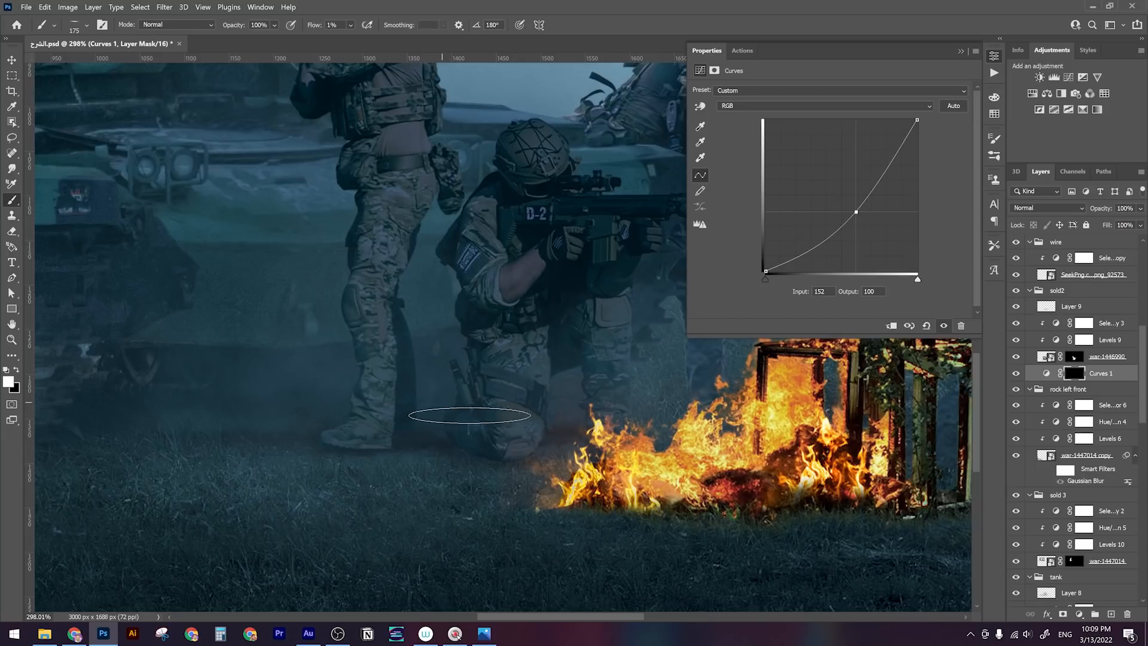
pyautogui.moveTo(408, 446)
pyautogui.mouseDown()
pyautogui.moveTo(216, 451)
pyautogui.moveTo(256, 438)
pyautogui.moveTo(502, 434)
pyautogui.moveTo(447, 442)
pyautogui.moveTo(469, 442)
pyautogui.moveTo(441, 461)
pyautogui.moveTo(530, 446)
pyautogui.mouseUp()
# Examine the painted ground shadows beneath the soldiers and beside the tank from closer and wider views
pyautogui.press('z')
pyautogui.press('b')
pyautogui.press('z')
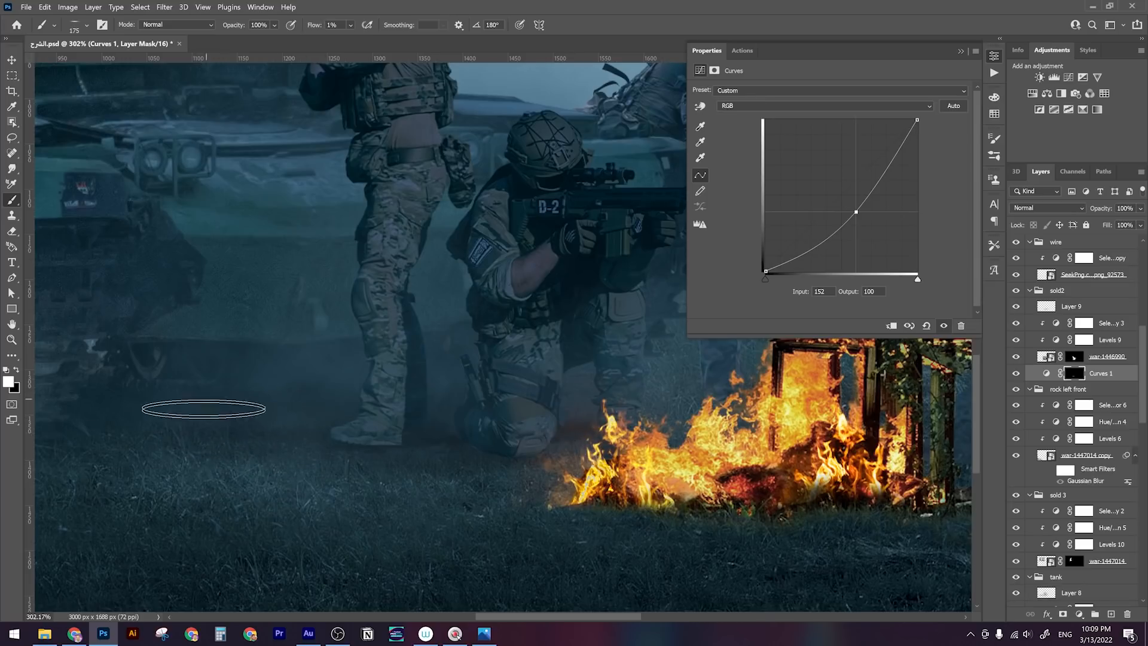
pyautogui.press('z')
pyautogui.moveTo(476, 420)
pyautogui.mouseDown()
pyautogui.moveTo(413, 412)
pyautogui.moveTo(448, 415)
pyautogui.mouseUp()
pyautogui.press('space')
pyautogui.moveTo(506, 392); pyautogui.dragTo(483, 416)
pyautogui.press('z')
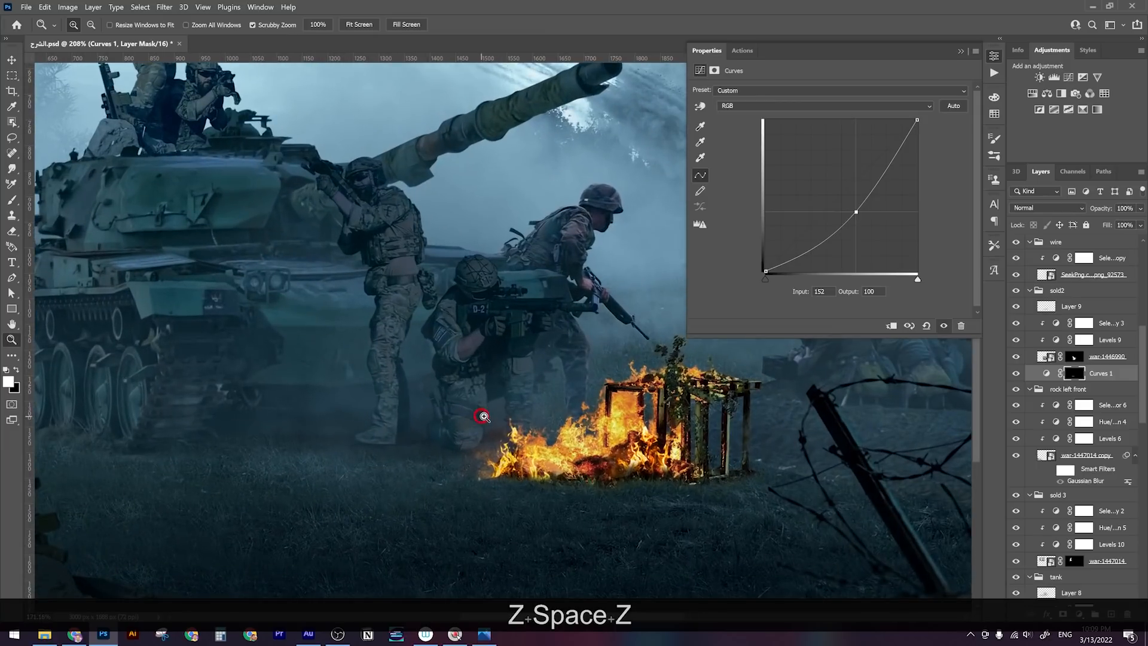
# Add a Curves adjustment clipped to the sold2 soldiers above their Selective Color layer and adjust its curve
pyautogui.press('space')
pyautogui.moveTo(576, 403); pyautogui.dragTo(556, 406)
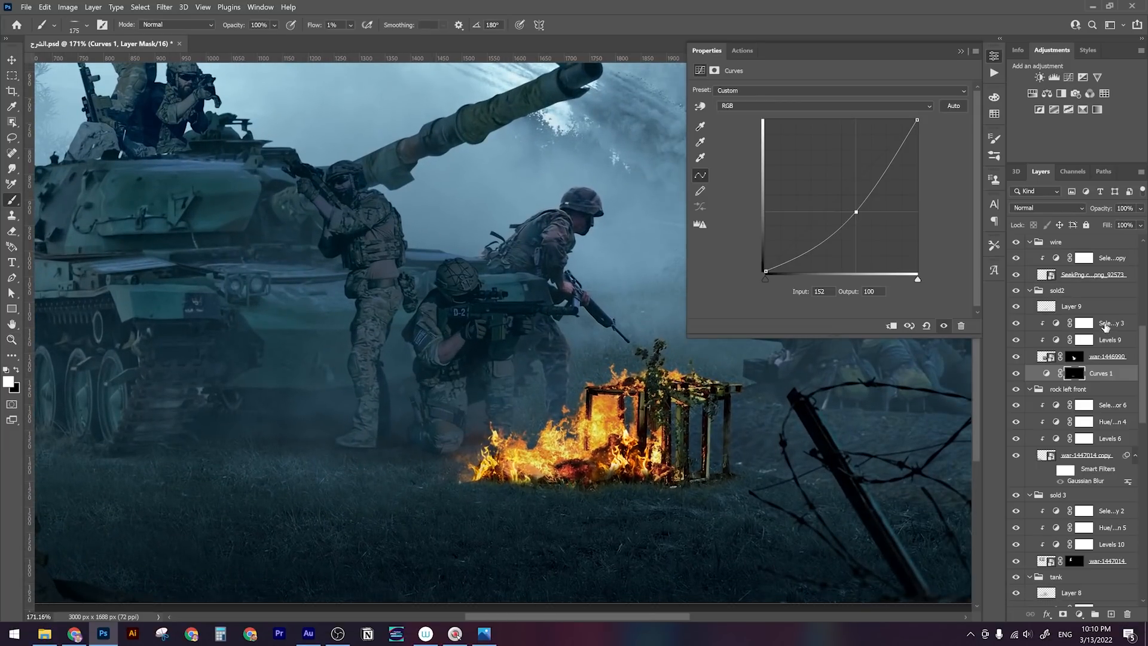
pyautogui.click(1108, 326)
pyautogui.press('z')
pyautogui.moveTo(392, 441); pyautogui.dragTo(465, 441)
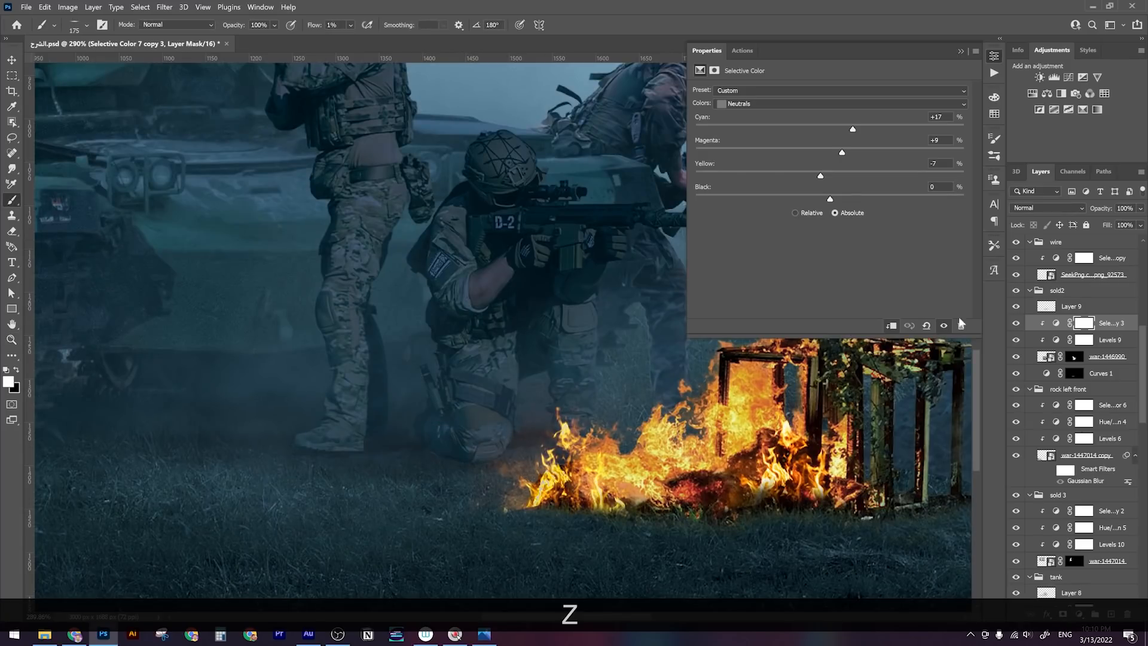
pyautogui.click(1069, 78)
pyautogui.moveTo(845, 206); pyautogui.dragTo(848, 211)
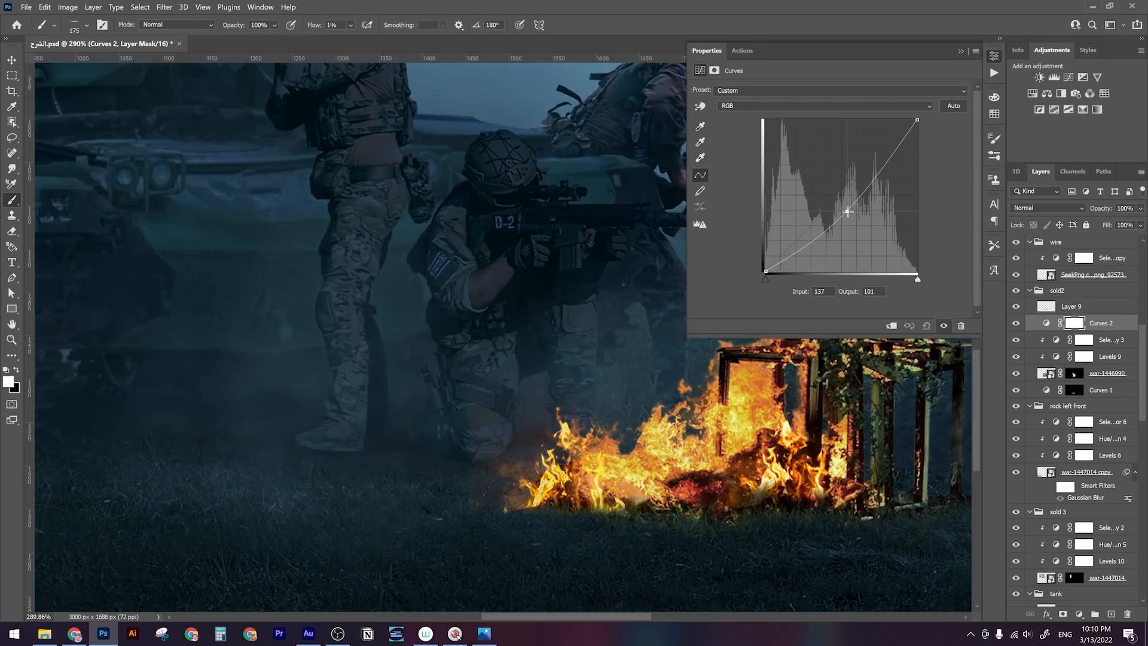
pyautogui.click(891, 326)
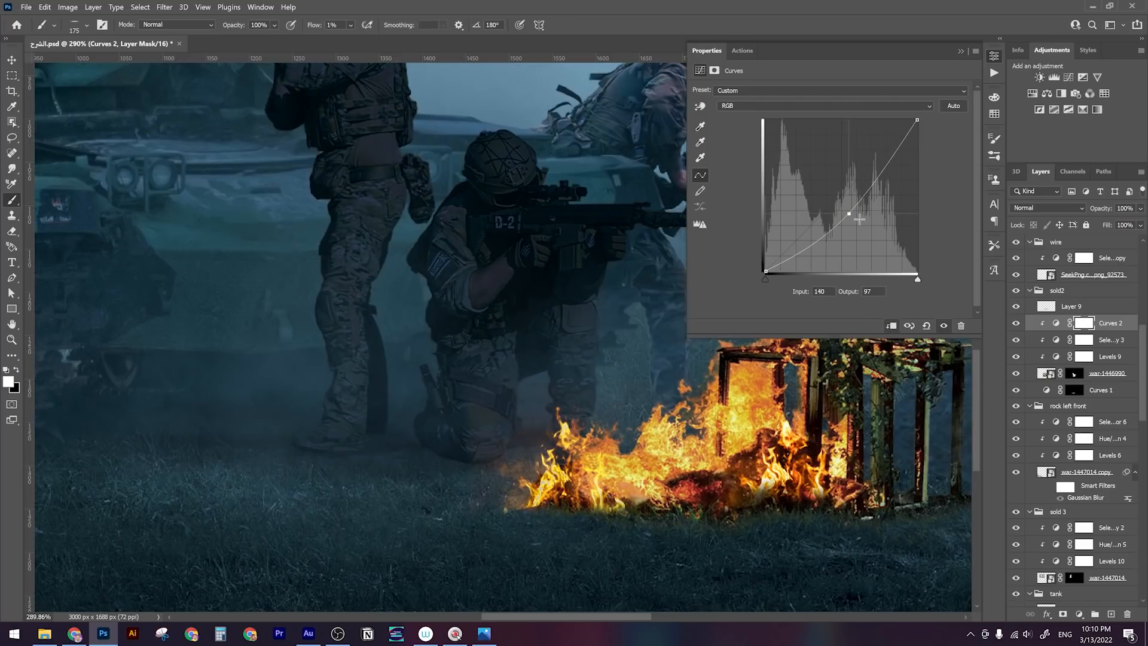
pyautogui.moveTo(850, 216); pyautogui.dragTo(844, 208)
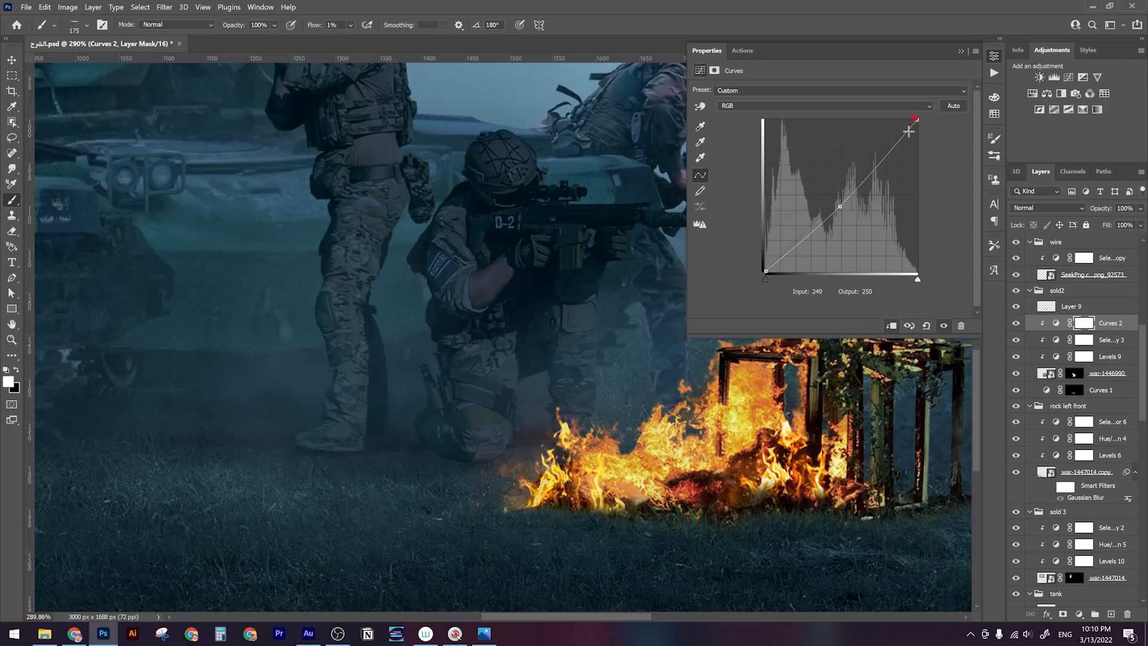
pyautogui.moveTo(840, 208); pyautogui.dragTo(919, 121)
# Invert the clipped Curves mask to black and paint white over the soldiers' lower legs, raising brush flow to 6%, comparing before and after
pyautogui.click(1084, 324)
pyautogui.hotkey('ctrl', 'i')
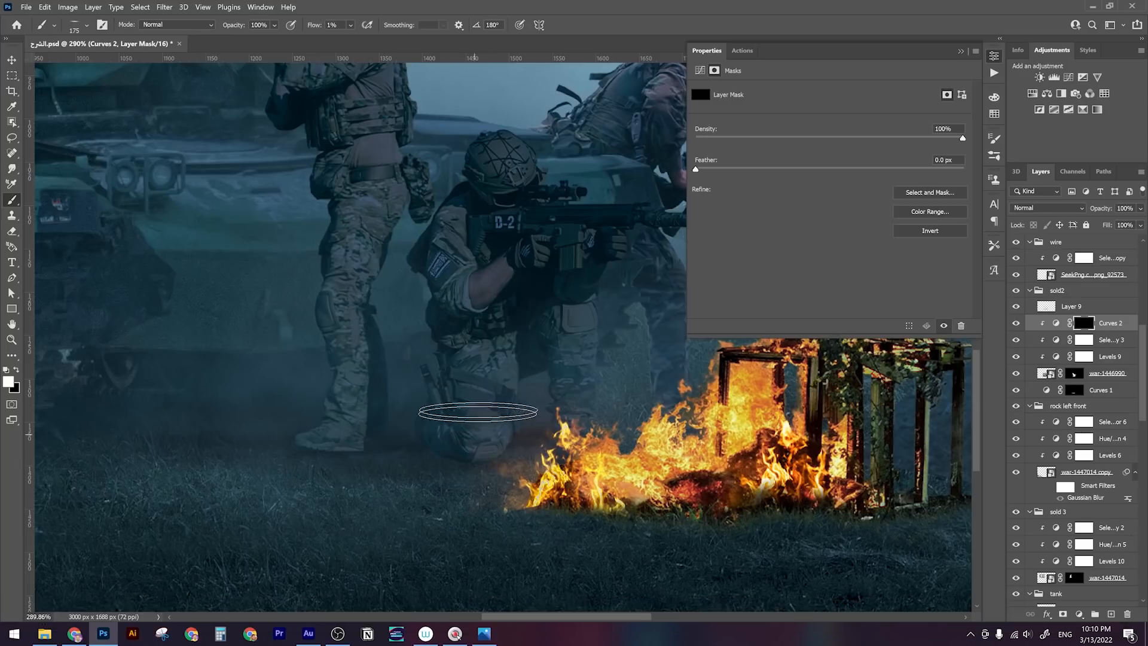
pyautogui.moveTo(494, 430)
pyautogui.mouseDown()
pyautogui.moveTo(494, 469)
pyautogui.moveTo(498, 446)
pyautogui.mouseUp()
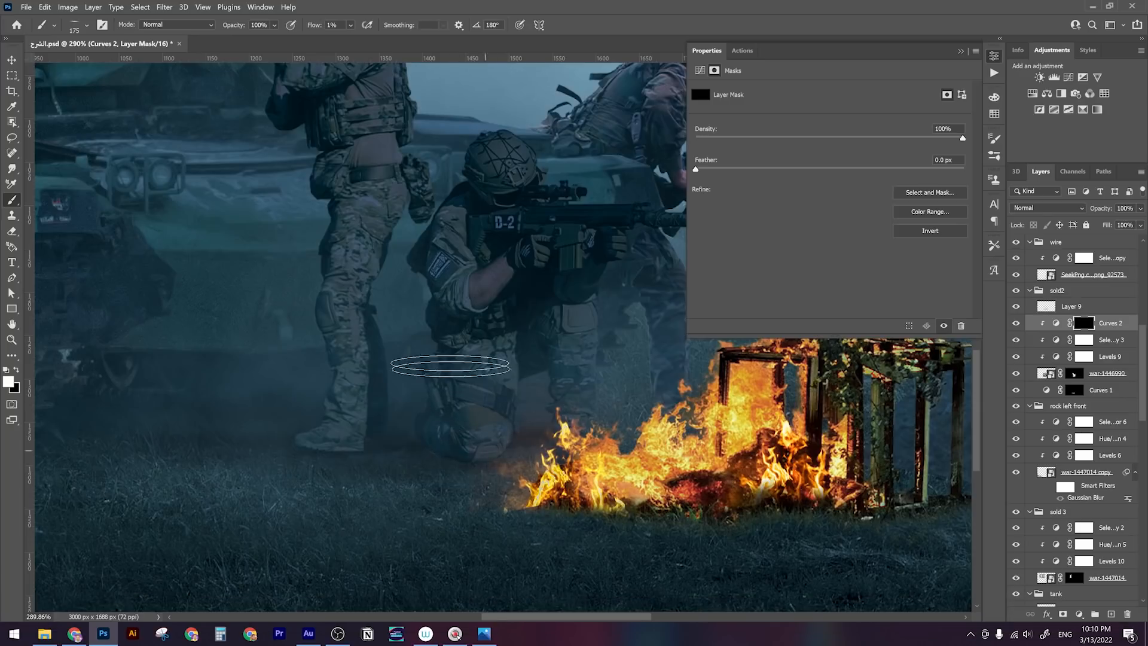
pyautogui.moveTo(354, 412)
pyautogui.mouseDown()
pyautogui.moveTo(345, 464)
pyautogui.moveTo(328, 432)
pyautogui.moveTo(322, 449)
pyautogui.moveTo(344, 366)
pyautogui.mouseUp()
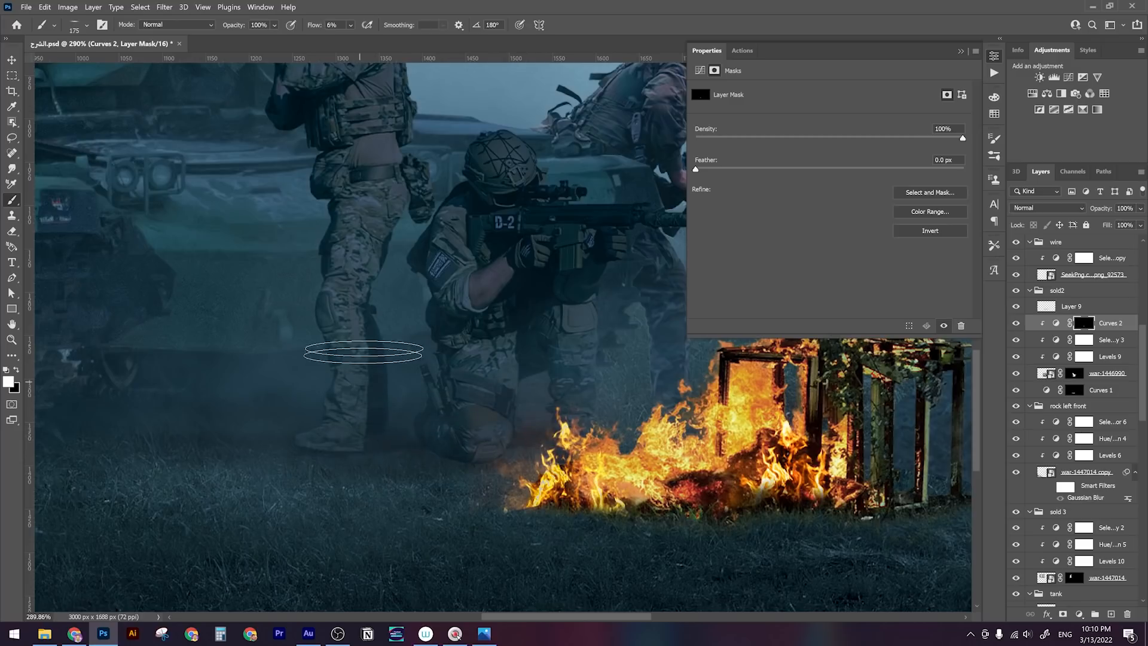
pyautogui.click(1017, 324)
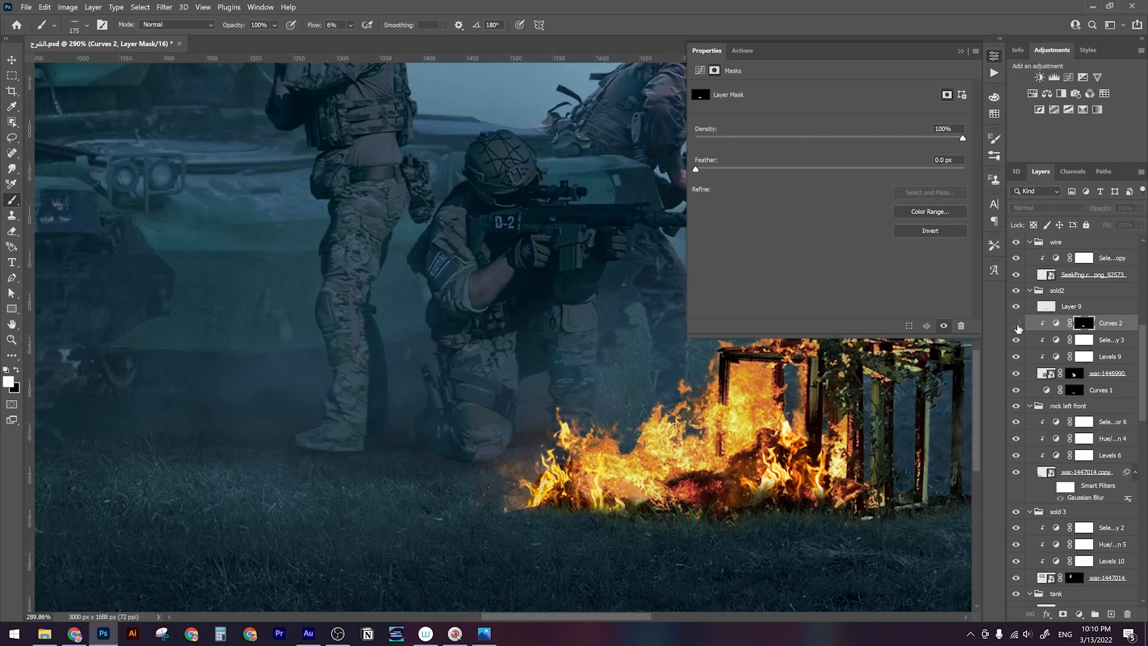
pyautogui.click(1017, 325)
# Select the war-1446990 layer mask and choose the Feathertine2 brush at 37 px for the soldiers' feet
pyautogui.press('z')
pyautogui.moveTo(712, 406)
pyautogui.mouseDown()
pyautogui.moveTo(568, 454)
pyautogui.moveTo(616, 453)
pyautogui.mouseUp()
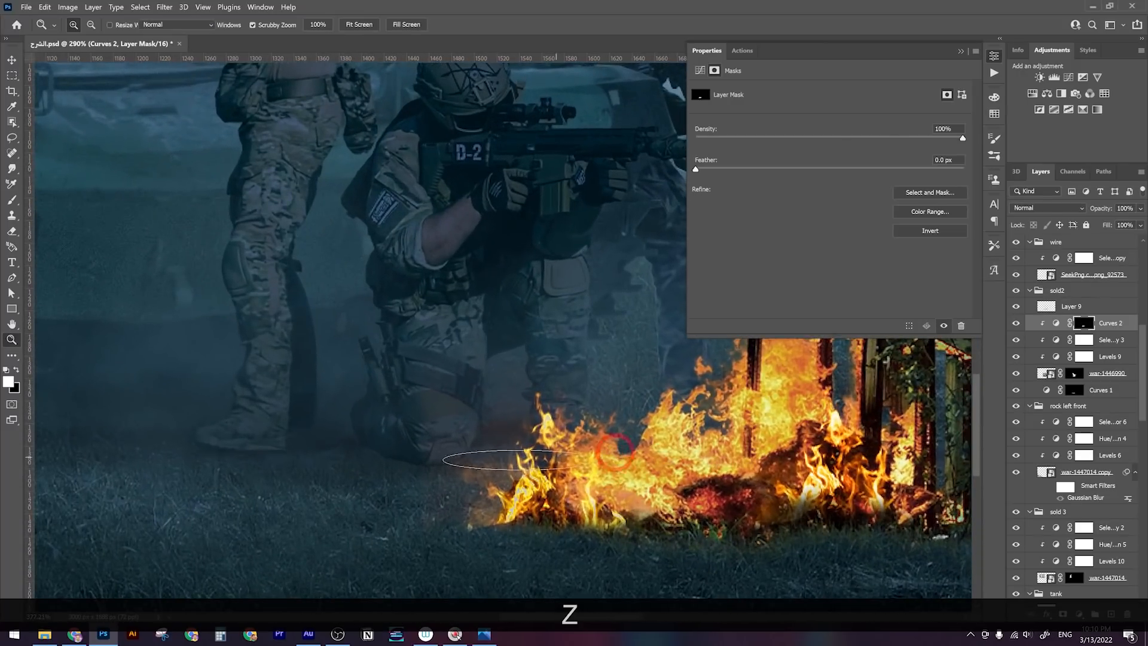
pyautogui.press('space')
pyautogui.press('z')
pyautogui.moveTo(436, 464); pyautogui.dragTo(515, 458)
pyautogui.press('space')
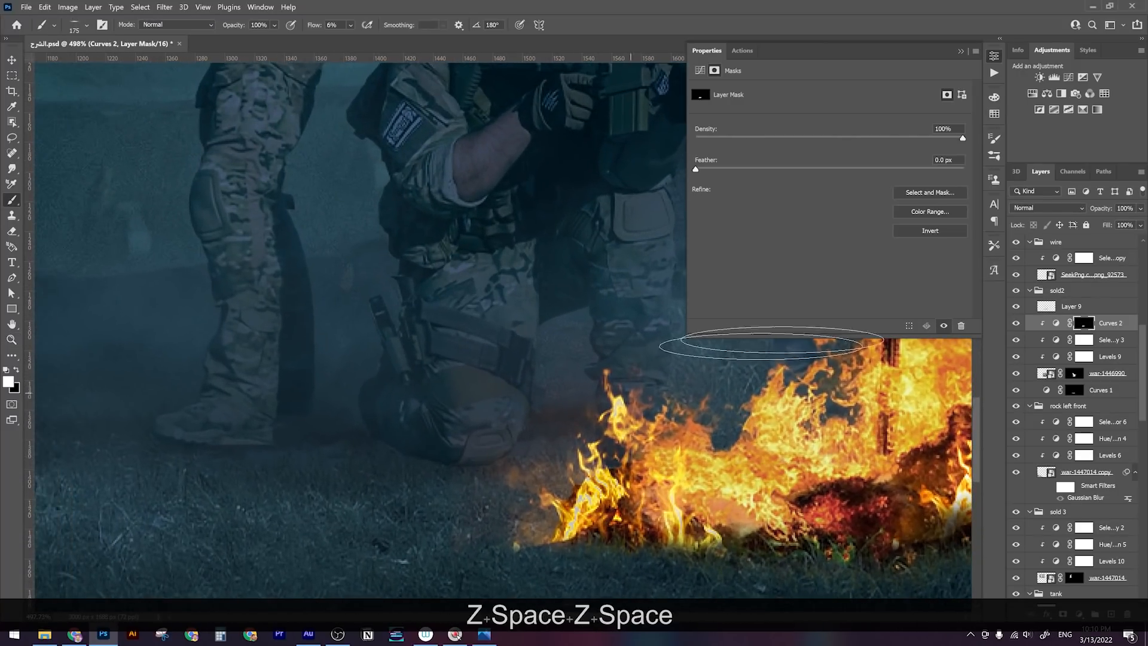
pyautogui.click(1075, 374)
pyautogui.press('b')
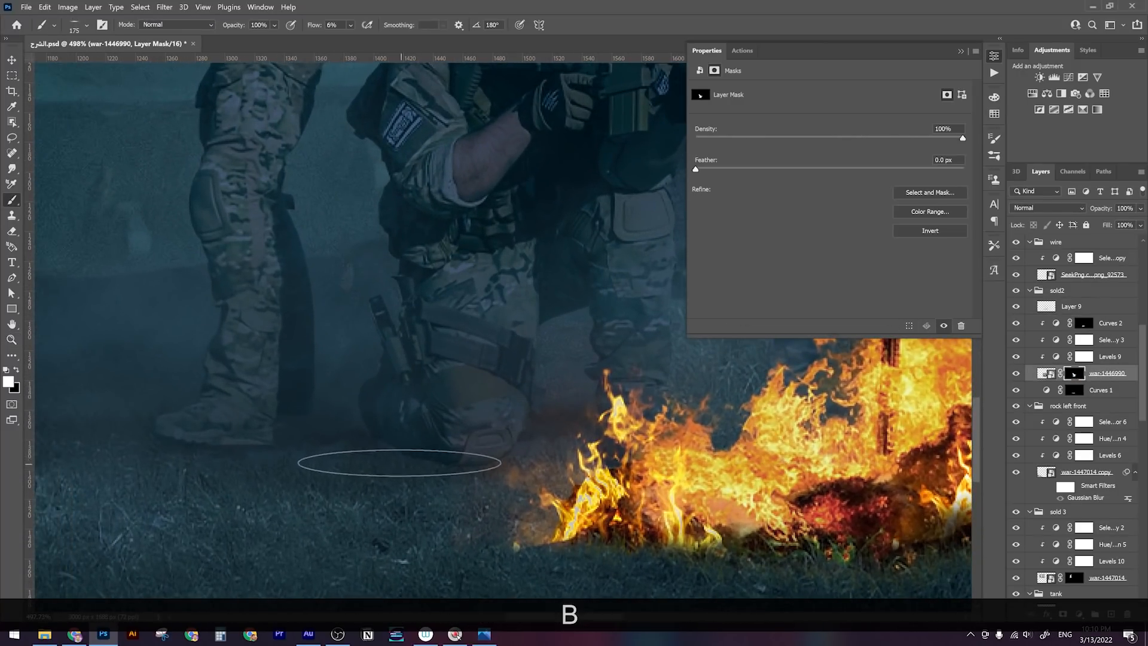
pyautogui.rightClick(406, 463)
pyautogui.moveTo(604, 514); pyautogui.dragTo(614, 593)
pyautogui.click(519, 552)
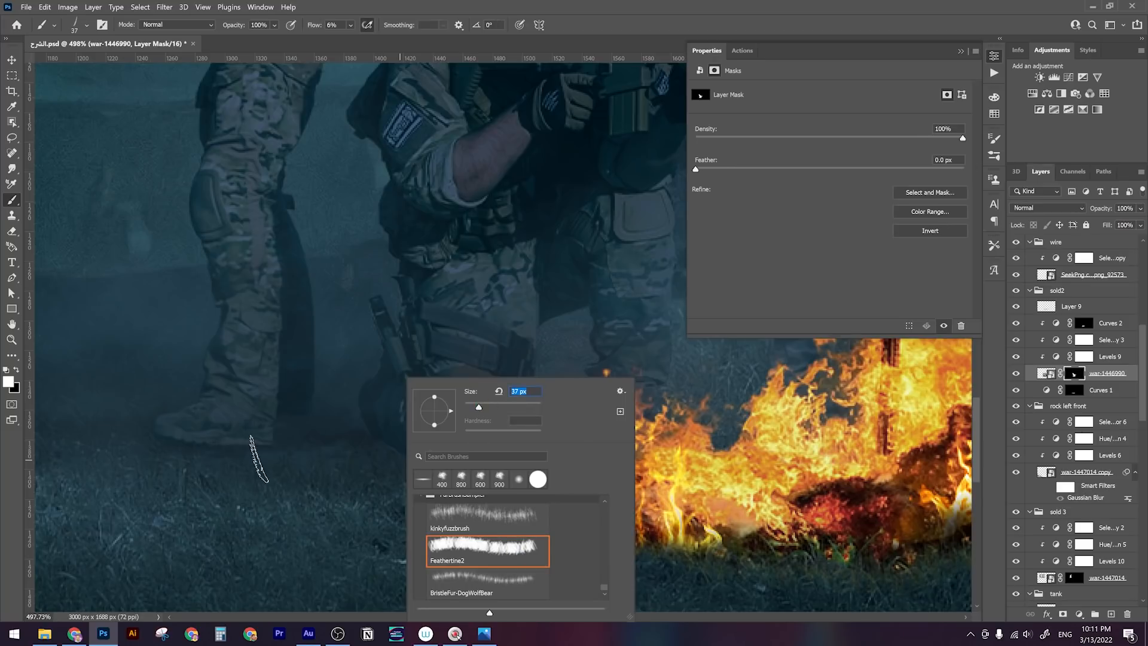
# Paint black at 100% flow on the soldiers' mask to blend their boots and knee into the grass, checking the brush's Shape Dynamics
pyautogui.click(254, 460)
pyautogui.press('x')
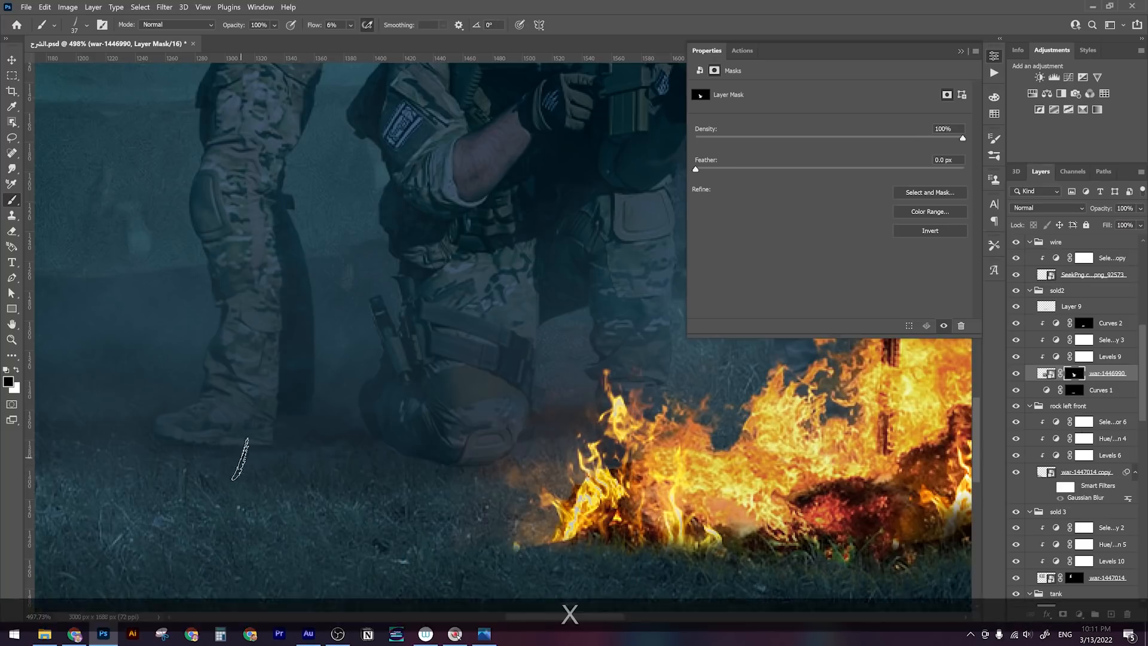
pyautogui.click(351, 25)
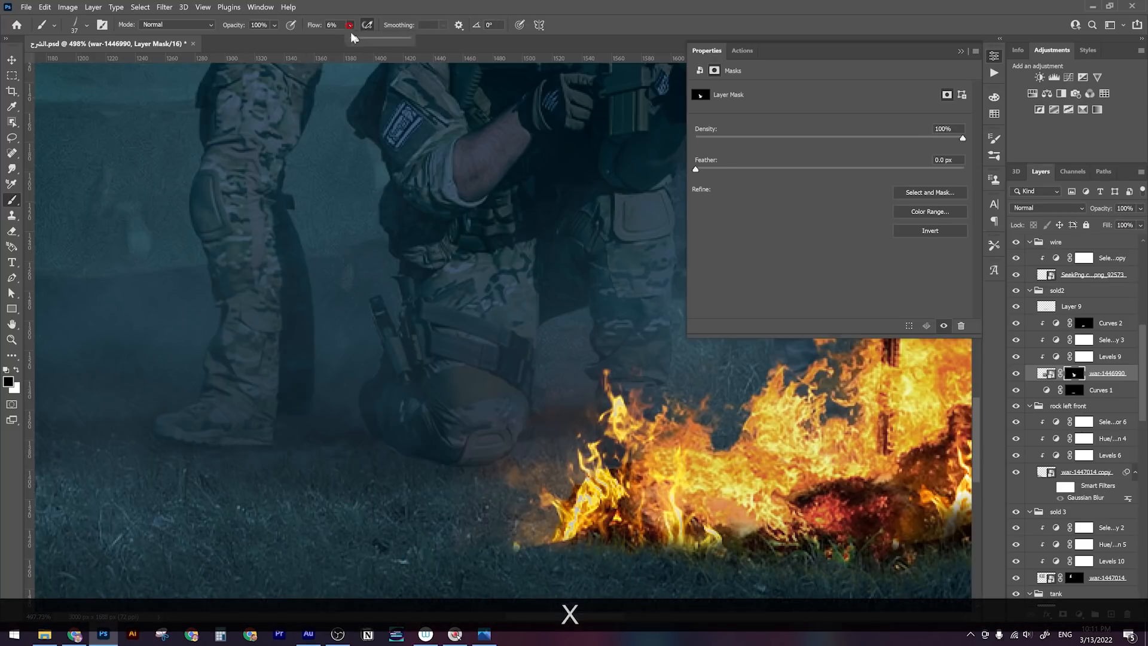
pyautogui.moveTo(352, 39); pyautogui.dragTo(436, 40)
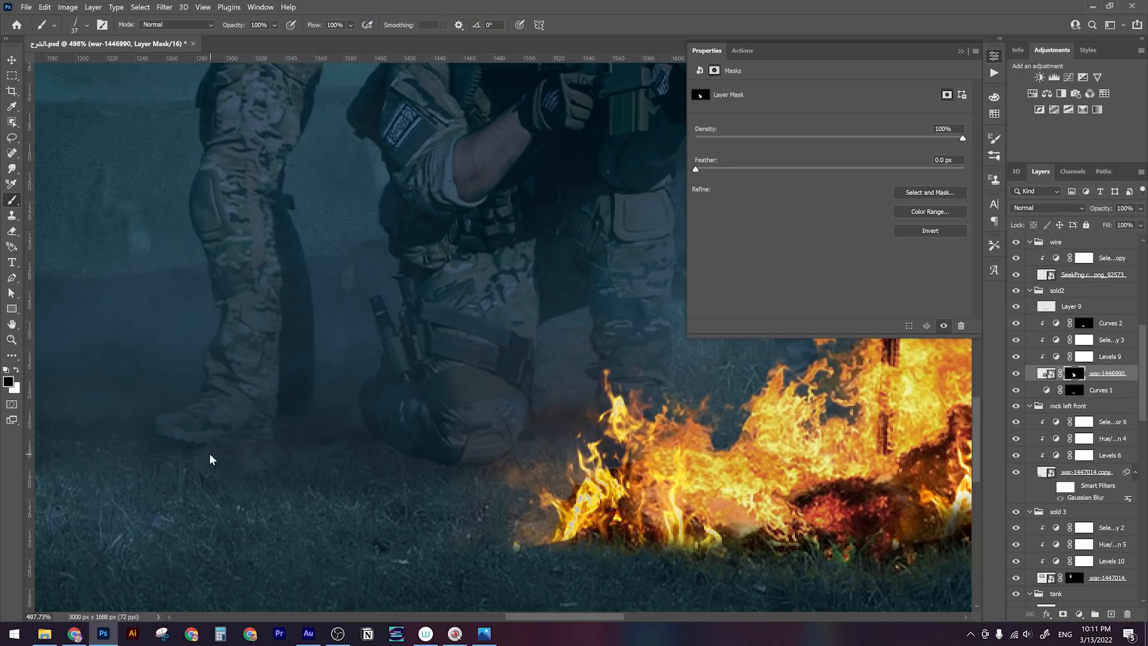
pyautogui.press('F5')
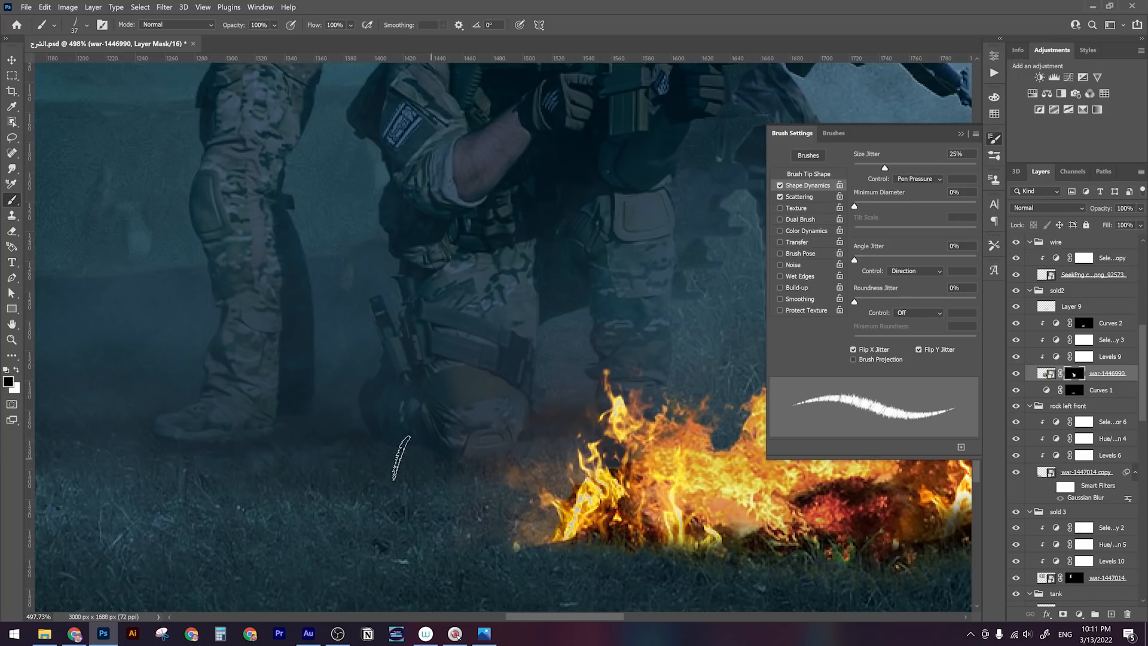
pyautogui.press('z')
pyautogui.moveTo(374, 419)
pyautogui.mouseDown()
pyautogui.moveTo(332, 417)
pyautogui.moveTo(354, 410)
pyautogui.mouseUp()
pyautogui.click(963, 134)
# Select the mask of Layer 1 in the people right group for painting with the brush
pyautogui.moveTo(705, 412)
pyautogui.mouseDown()
pyautogui.moveTo(682, 407)
pyautogui.moveTo(708, 403)
pyautogui.mouseUp()
pyautogui.press('z')
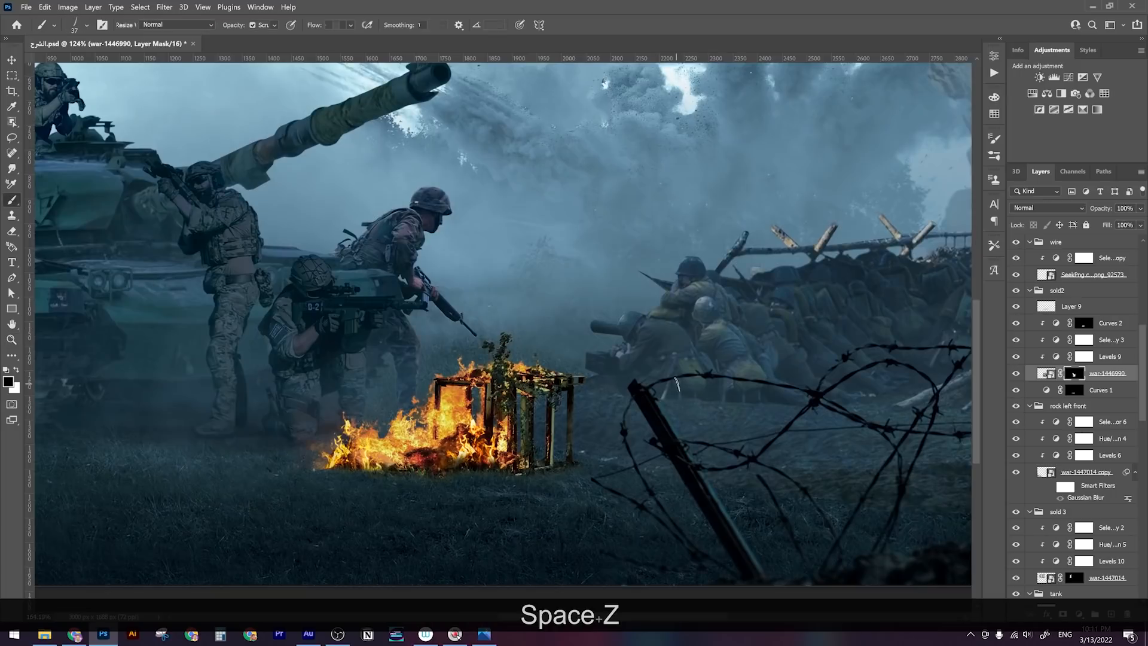
pyautogui.press('v')
pyautogui.rightClick(727, 442)
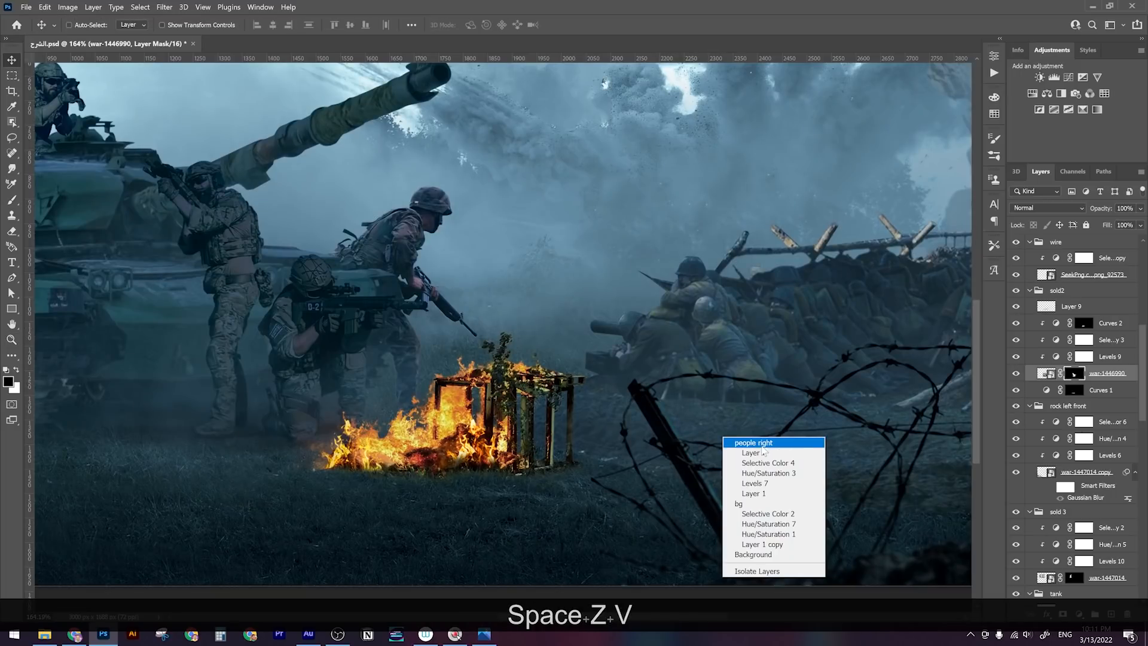
pyautogui.click(755, 443)
pyautogui.moveTo(772, 437); pyautogui.dragTo(694, 417)
pyautogui.moveTo(1138, 468); pyautogui.dragTo(1138, 503)
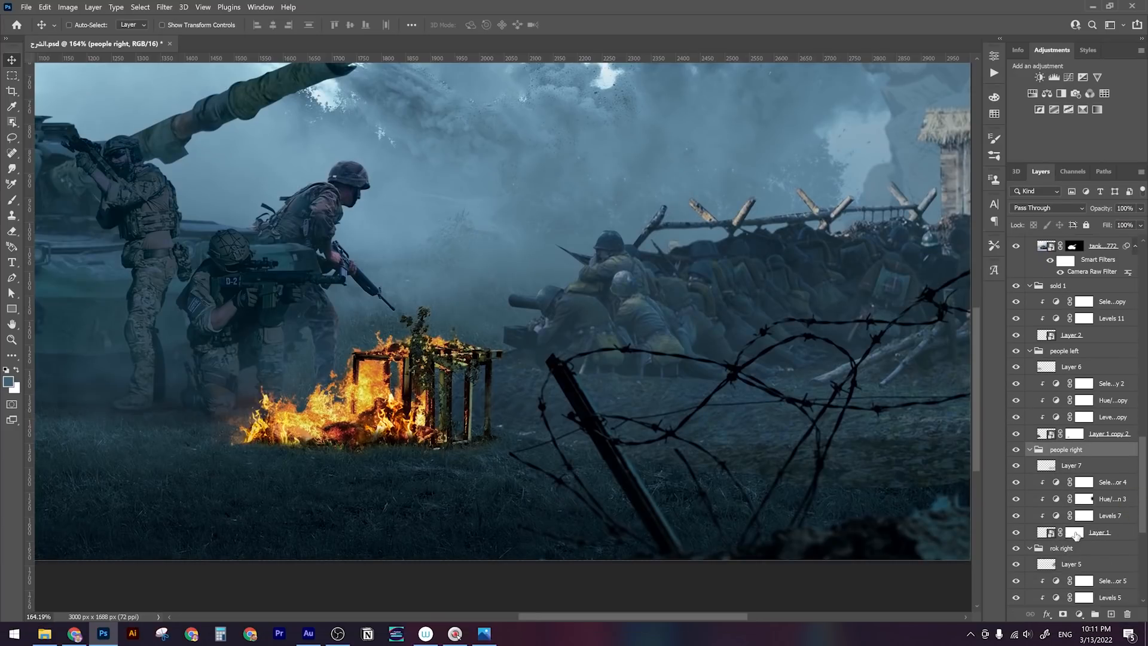
pyautogui.click(1075, 533)
pyautogui.press('b')
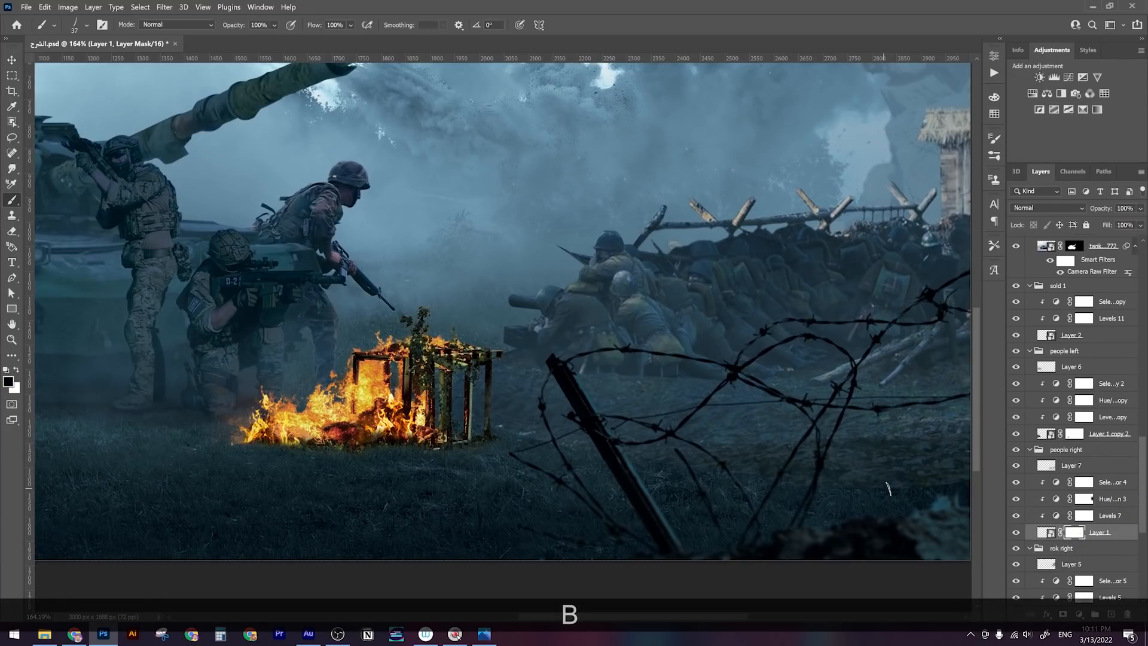
# Enlarge the grass-edge brush to 70 px for blending the ground beneath the barricade soldiers
pyautogui.moveTo(890, 481); pyautogui.dragTo(797, 479)
pyautogui.press(']')
pyautogui.press(']')
pyautogui.press(']')
pyautogui.press(']')
pyautogui.press(']')
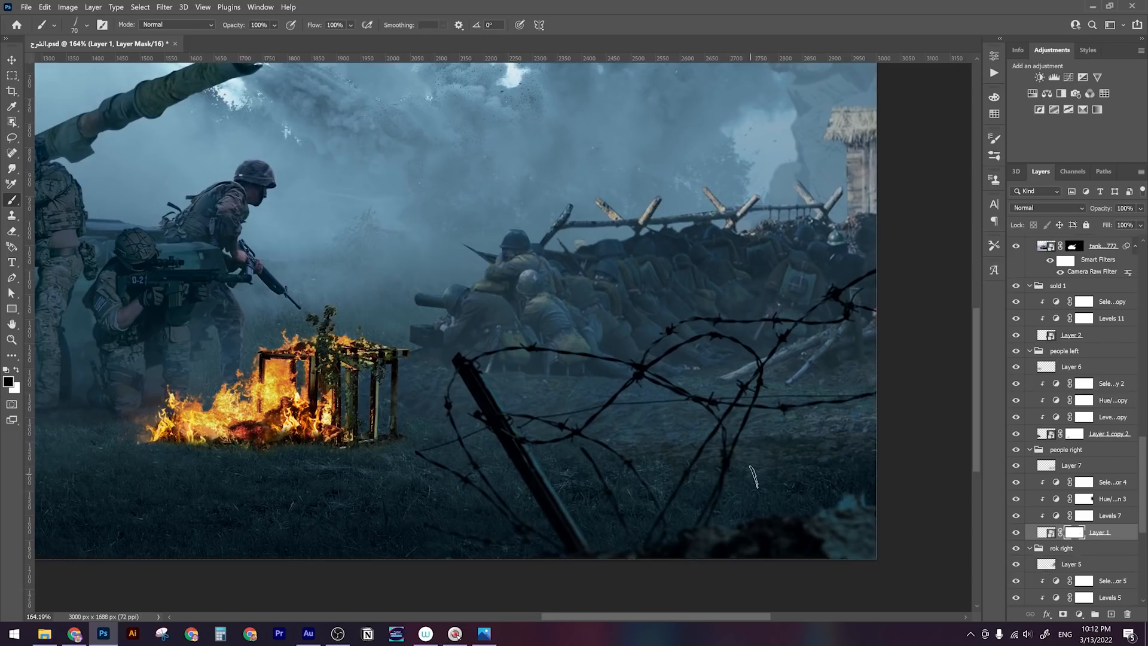
# Examine the blended ground and barricade edges across the scene, then the whole composite
pyautogui.press('z')
pyautogui.moveTo(649, 473); pyautogui.dragTo(538, 427)
pyautogui.press('space')
pyautogui.press('z')
pyautogui.moveTo(444, 385)
pyautogui.mouseDown()
pyautogui.moveTo(488, 440)
pyautogui.moveTo(558, 435)
pyautogui.mouseUp()
pyautogui.press('space')
pyautogui.press('z')
pyautogui.moveTo(537, 378)
pyautogui.mouseDown()
pyautogui.moveTo(479, 373)
pyautogui.moveTo(508, 358)
pyautogui.mouseUp()
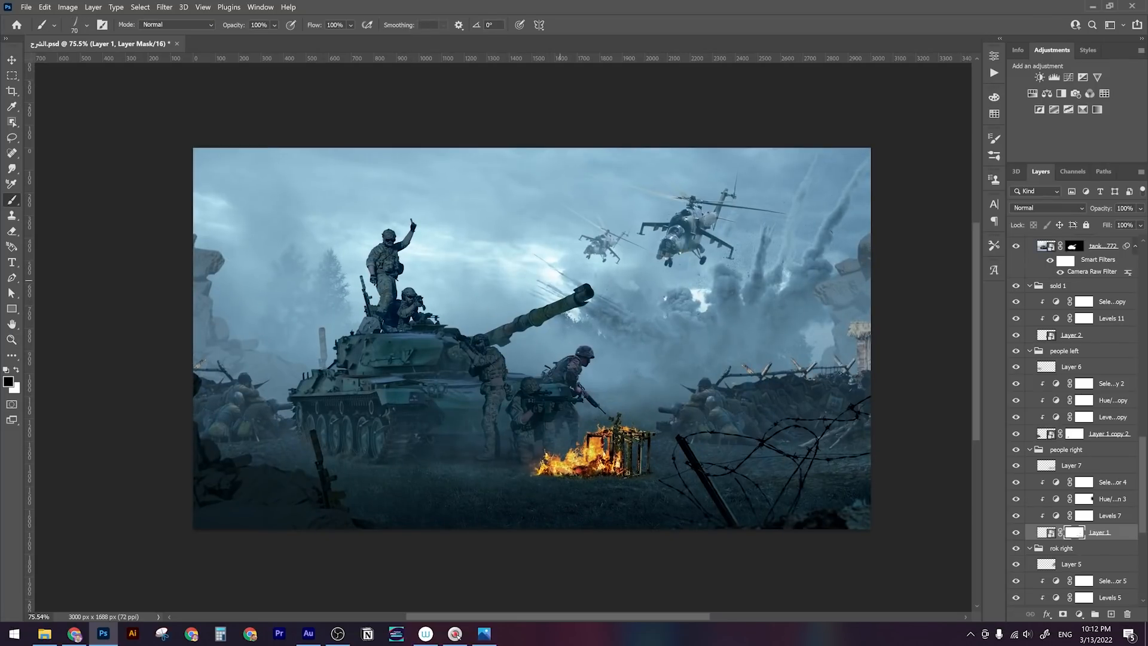
# Add a new layer above Selective Color 2 in the bg group and set its blend mode to Screen
pyautogui.moveTo(1142, 464); pyautogui.dragTo(1138, 572)
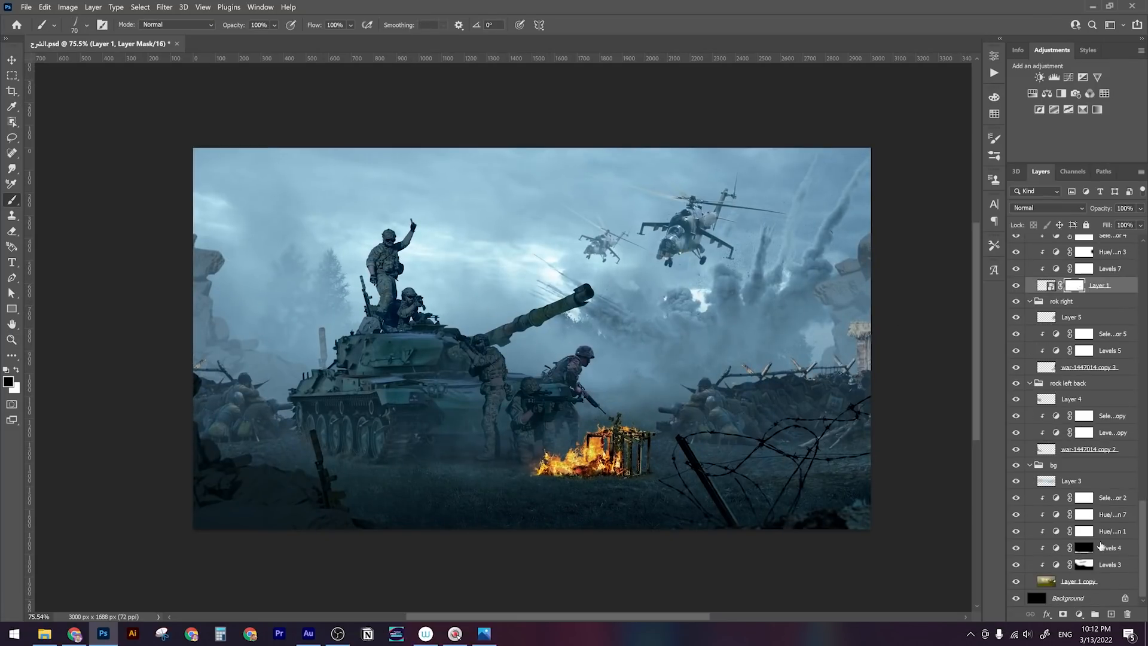
pyautogui.click(1120, 496)
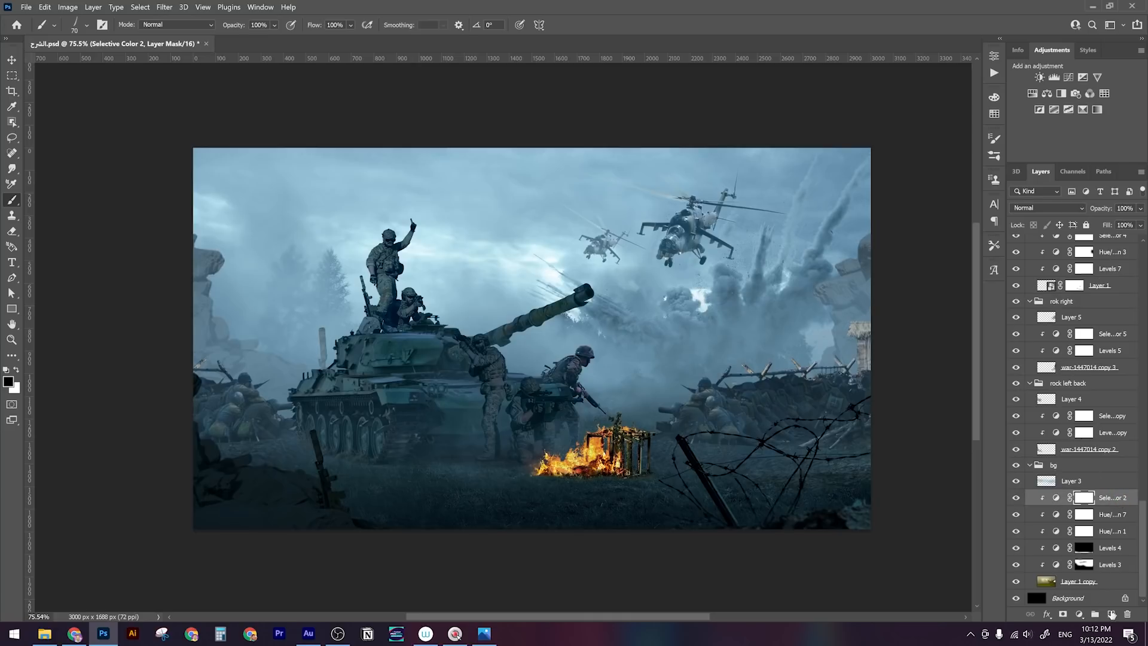
pyautogui.click(1112, 614)
pyautogui.click(1056, 208)
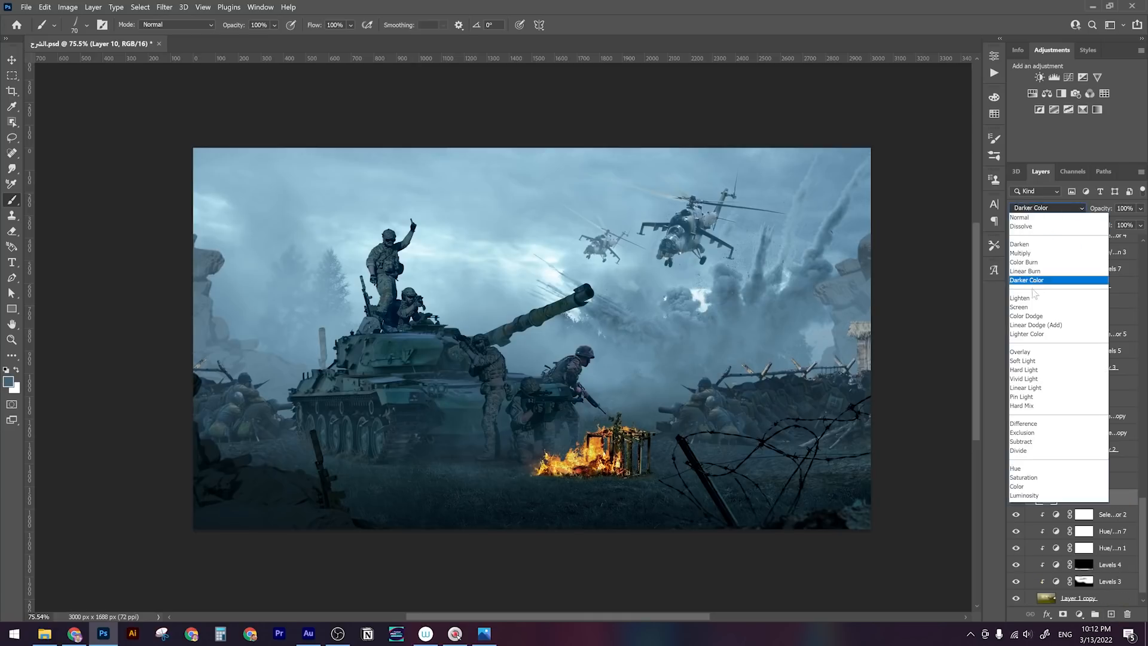
pyautogui.click(1032, 308)
# Choose the Soft Round brush, sample the pale blue sky beside the standing soldier, and enlarge the brush to 600 px
pyautogui.press('b')
pyautogui.rightClick(518, 326)
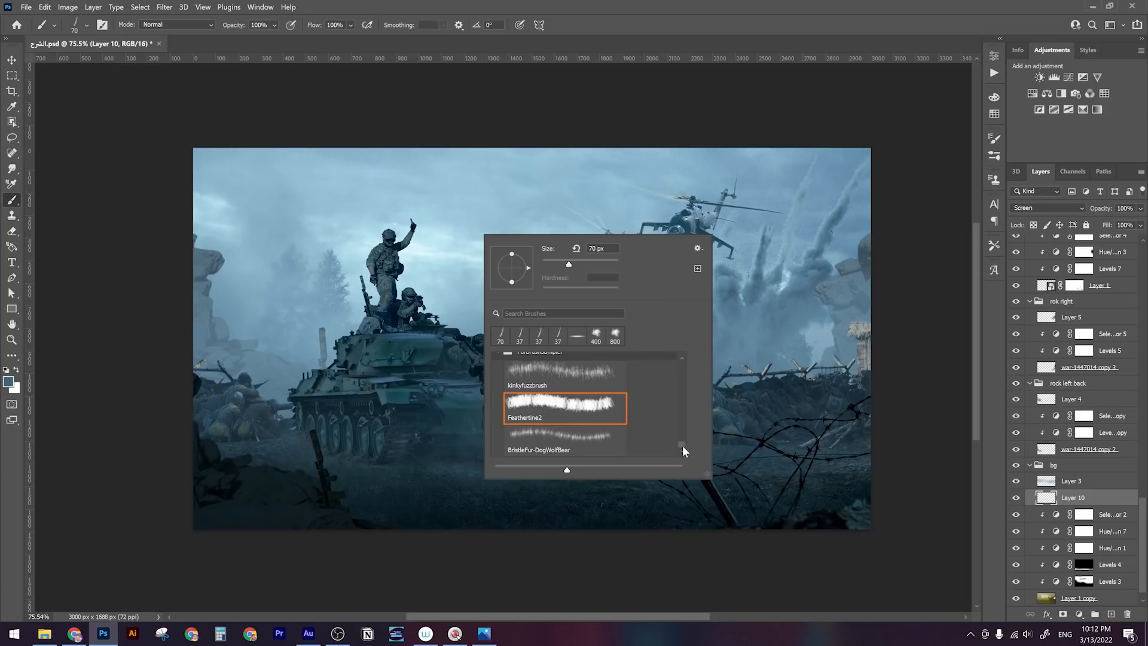
pyautogui.moveTo(682, 446); pyautogui.dragTo(683, 345)
pyautogui.moveTo(684, 395); pyautogui.dragTo(682, 356)
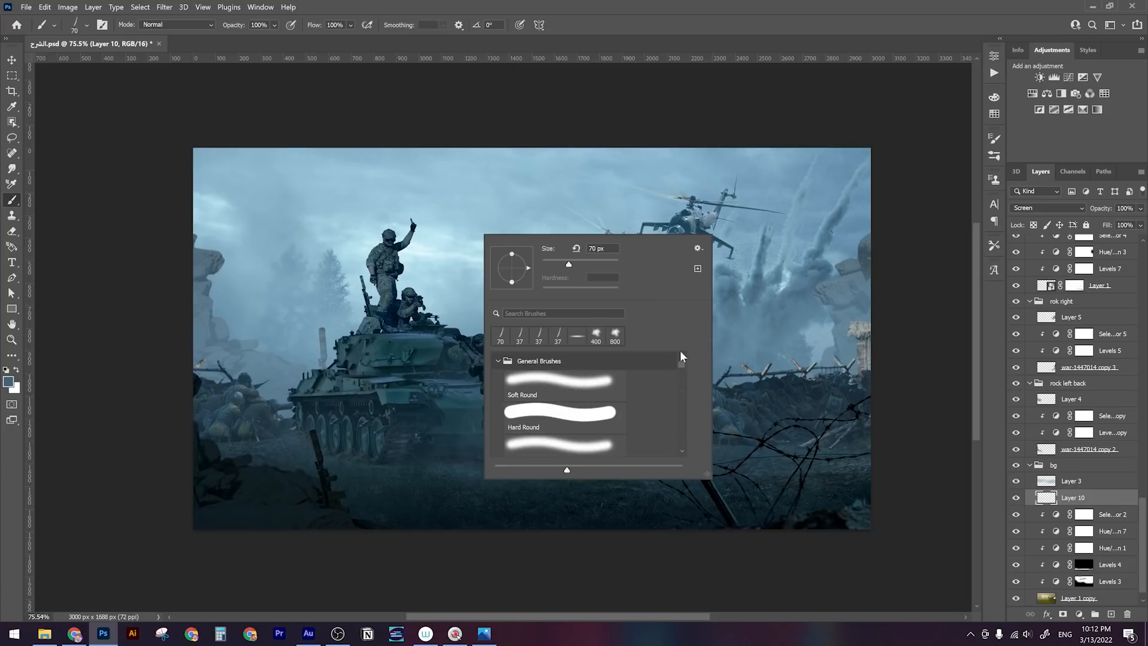
pyautogui.click(587, 382)
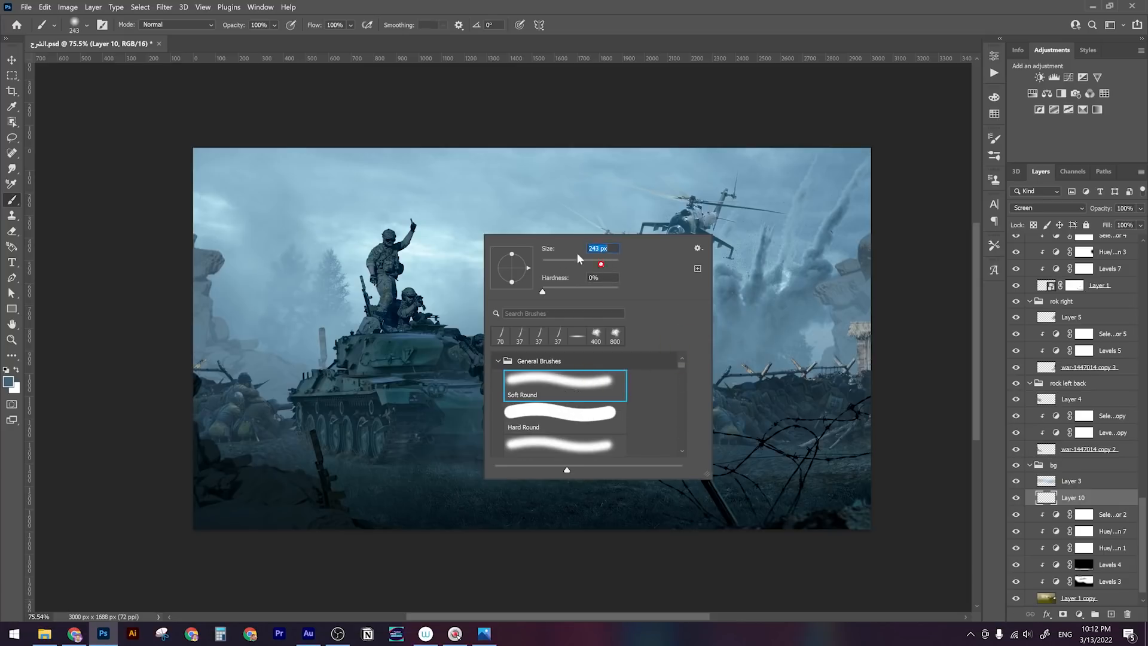
pyautogui.keyDown('alt'); pyautogui.click(449, 244); pyautogui.keyUp('alt')
pyautogui.press(']')
pyautogui.press(']')
pyautogui.press(']')
pyautogui.press(']')
pyautogui.press(']')
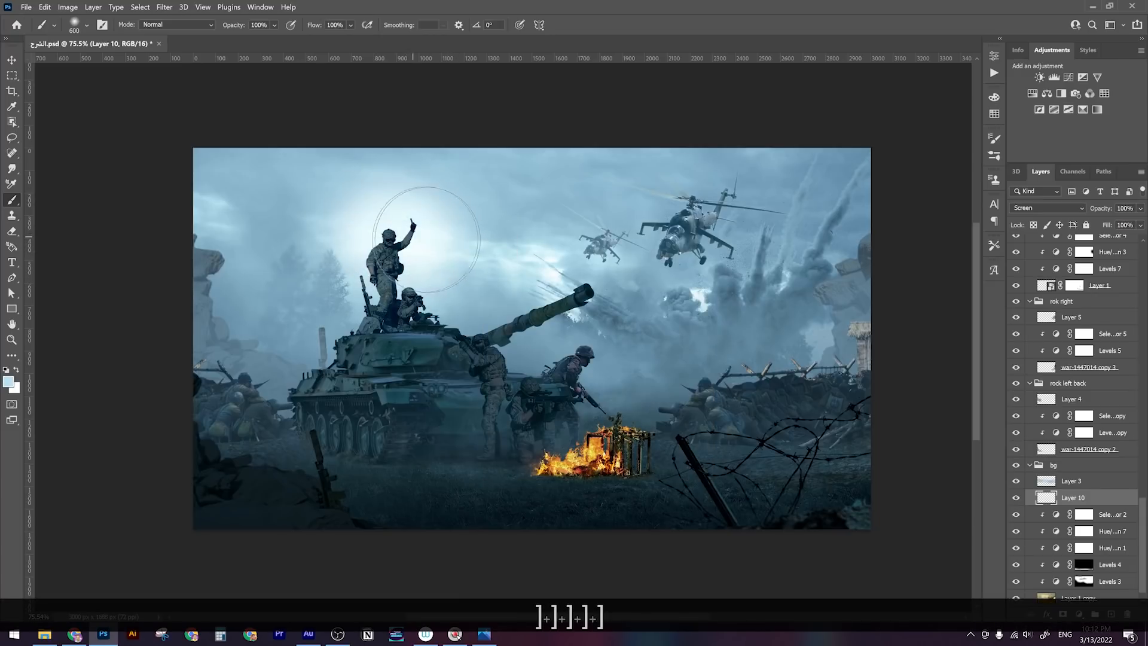
# Undo the last glow dab, lower the flow to 41%, and paint a softer glow in the sky around the standing soldier
pyautogui.hotkey('ctrl', 'z')
pyautogui.click(350, 25)
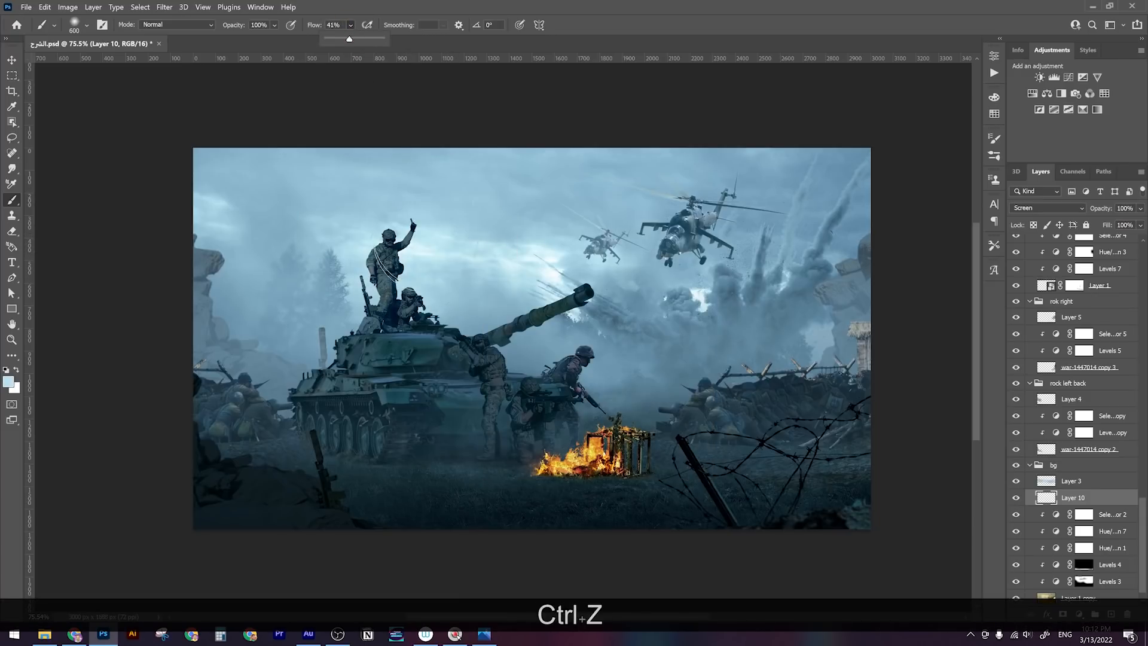
pyautogui.click(382, 240)
pyautogui.click(376, 236)
pyautogui.click(462, 248)
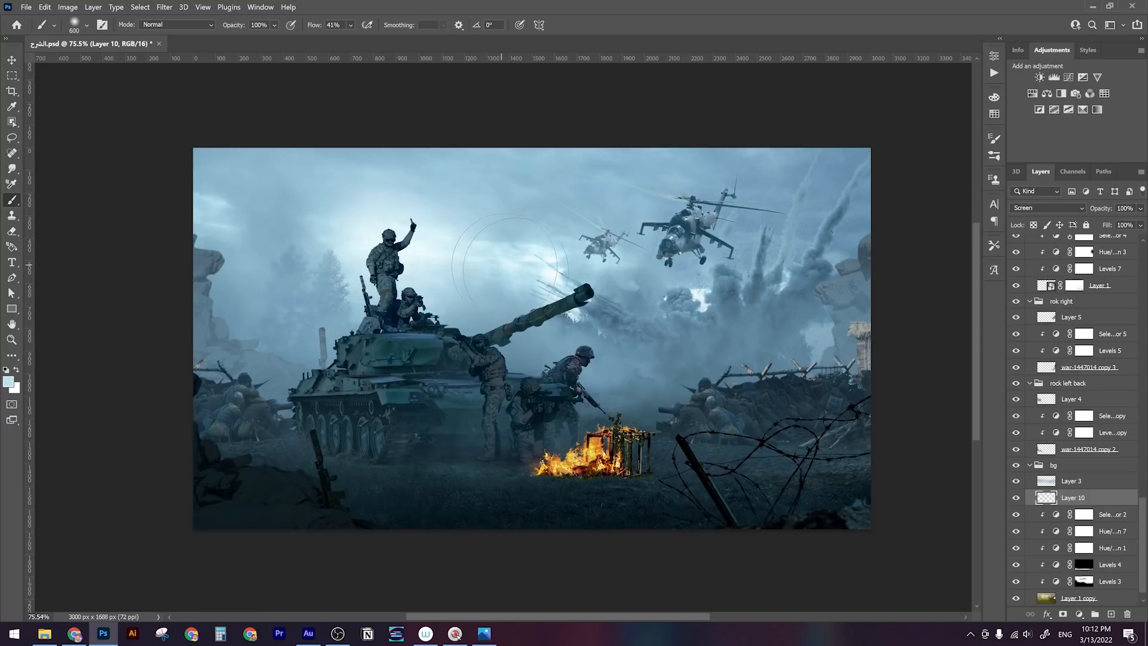
pyautogui.click(500, 265)
pyautogui.click(331, 209)
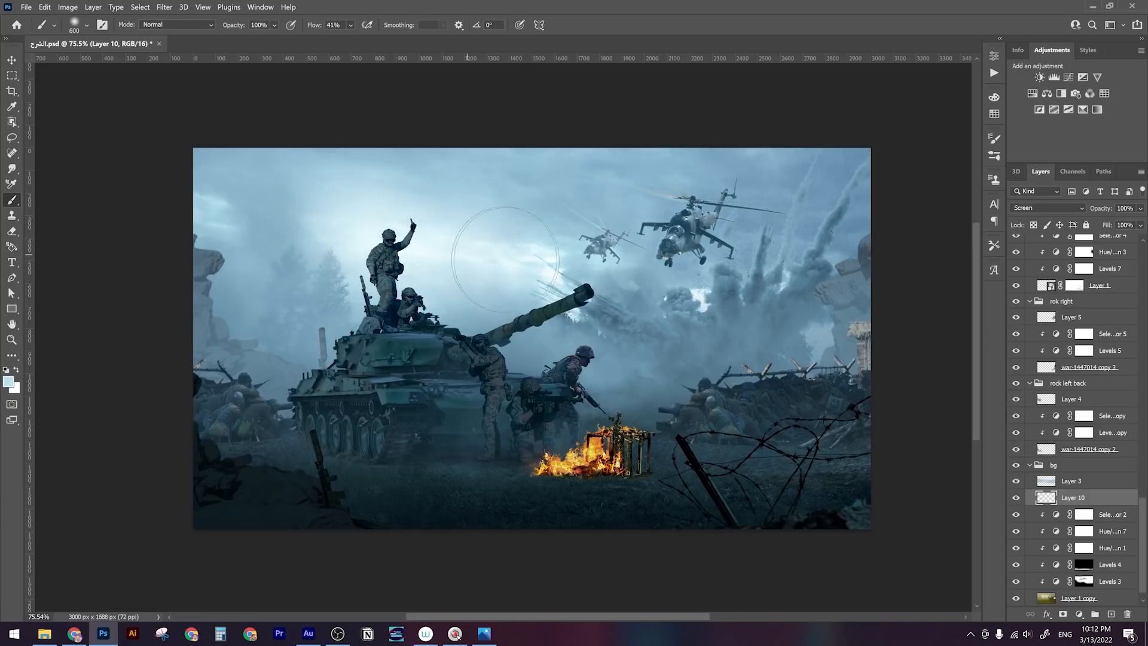
# Resample a sky color near the small helicopter and add more glow dabs around the standing soldier and above the tank barrel
pyautogui.press('z')
pyautogui.moveTo(509, 261)
pyautogui.mouseDown()
pyautogui.moveTo(457, 263)
pyautogui.moveTo(507, 262)
pyautogui.mouseUp()
pyautogui.keyDown('alt'); pyautogui.click(545, 231); pyautogui.keyUp('alt')
pyautogui.click(428, 221)
pyautogui.click(339, 249)
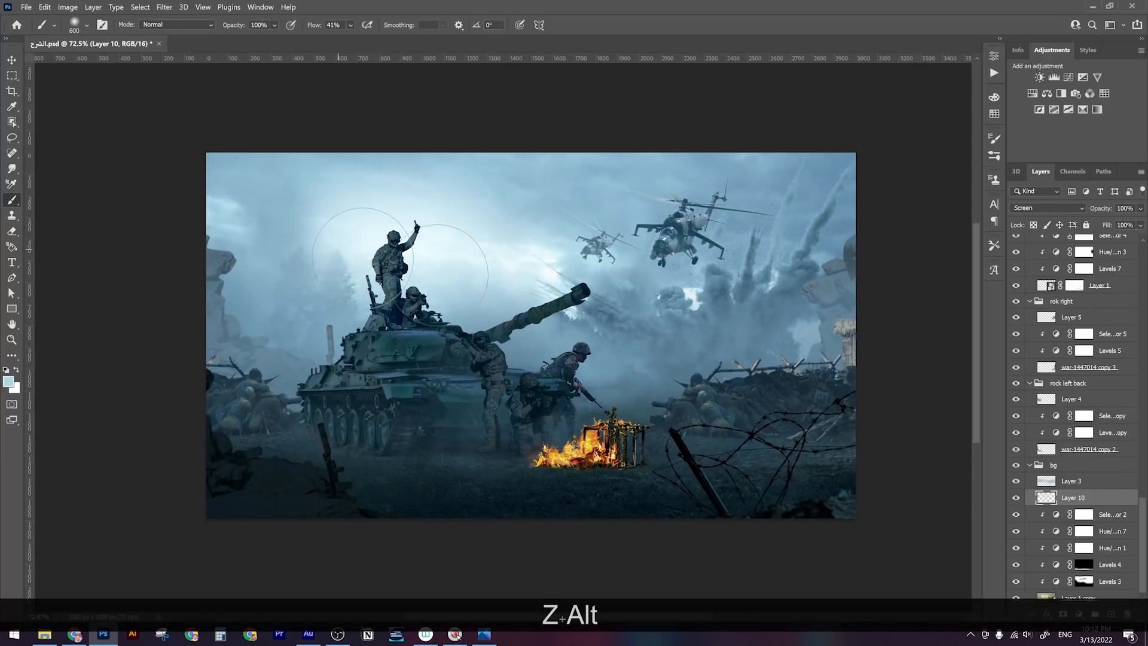
pyautogui.click(529, 283)
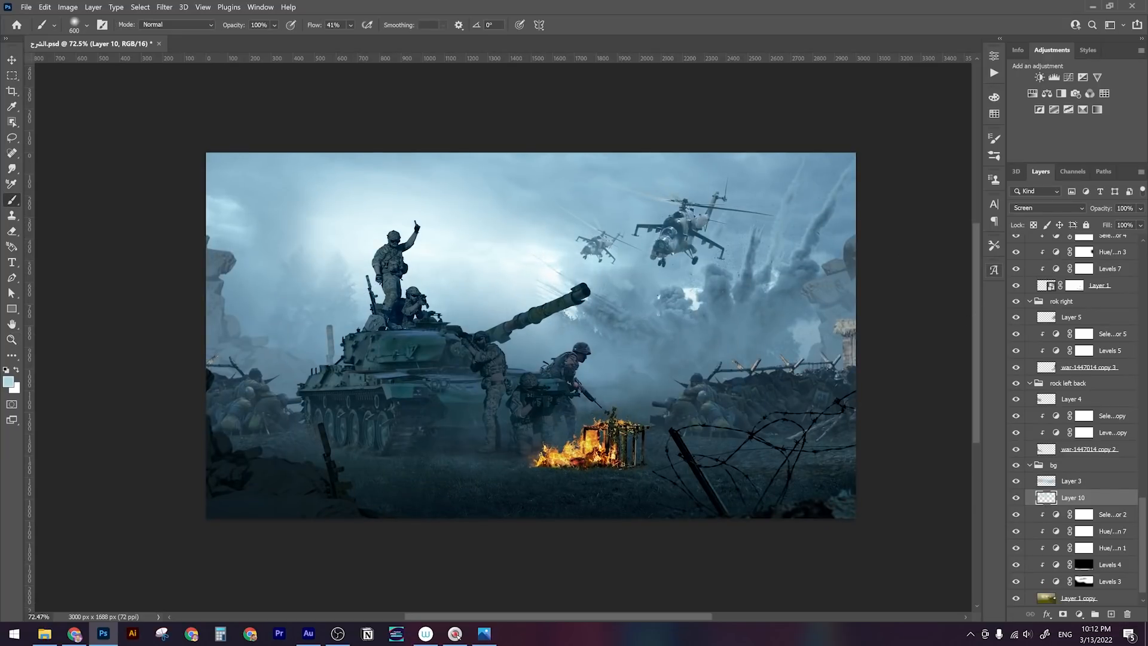
# Lower the sky glow layer's opacity to 43% and toggle its visibility to compare the image with and without it
pyautogui.moveTo(1142, 209)
pyautogui.mouseDown()
pyautogui.moveTo(1132, 226)
pyautogui.moveTo(1115, 220)
pyautogui.mouseUp()
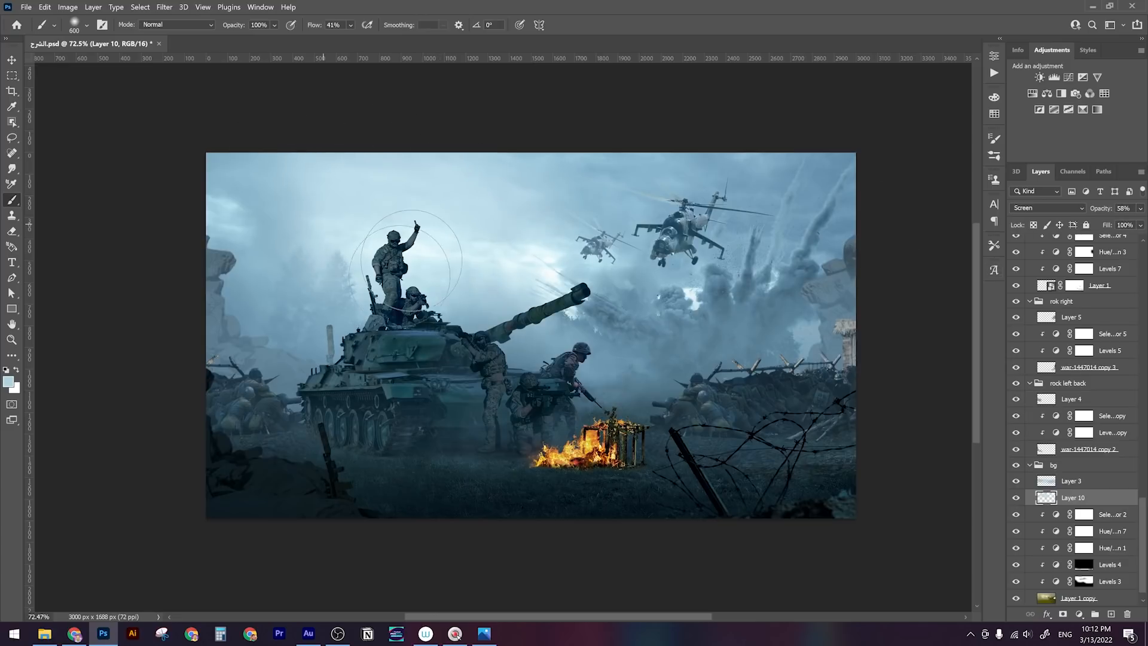
pyautogui.press('x')
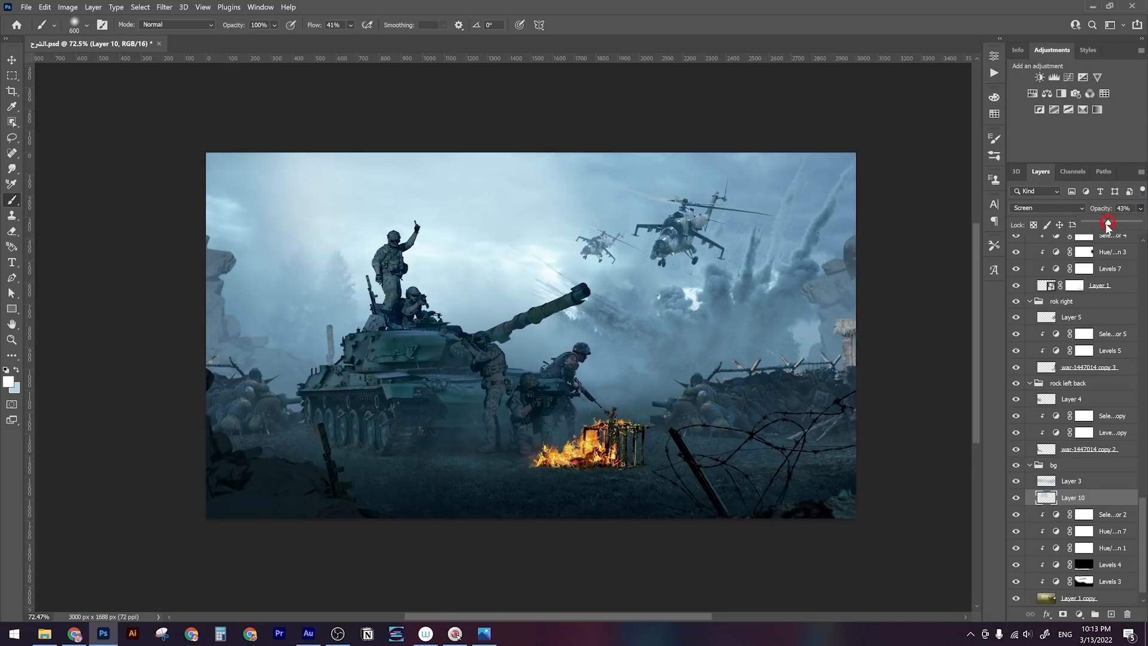
pyautogui.press('e')
pyautogui.press('z')
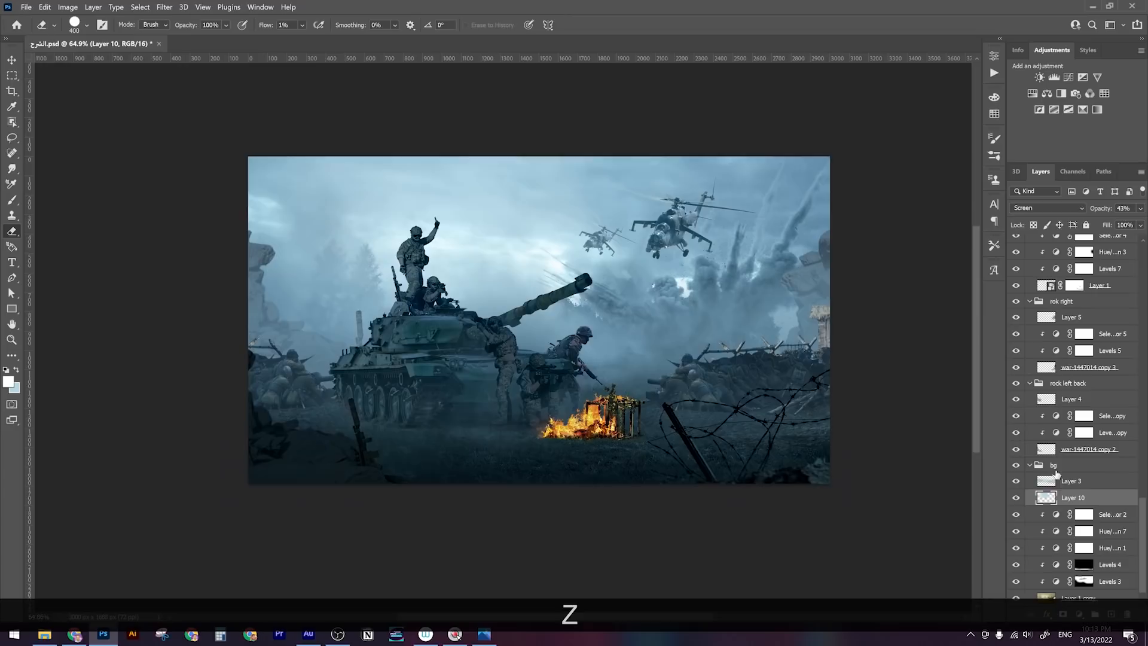
pyautogui.click(1017, 499)
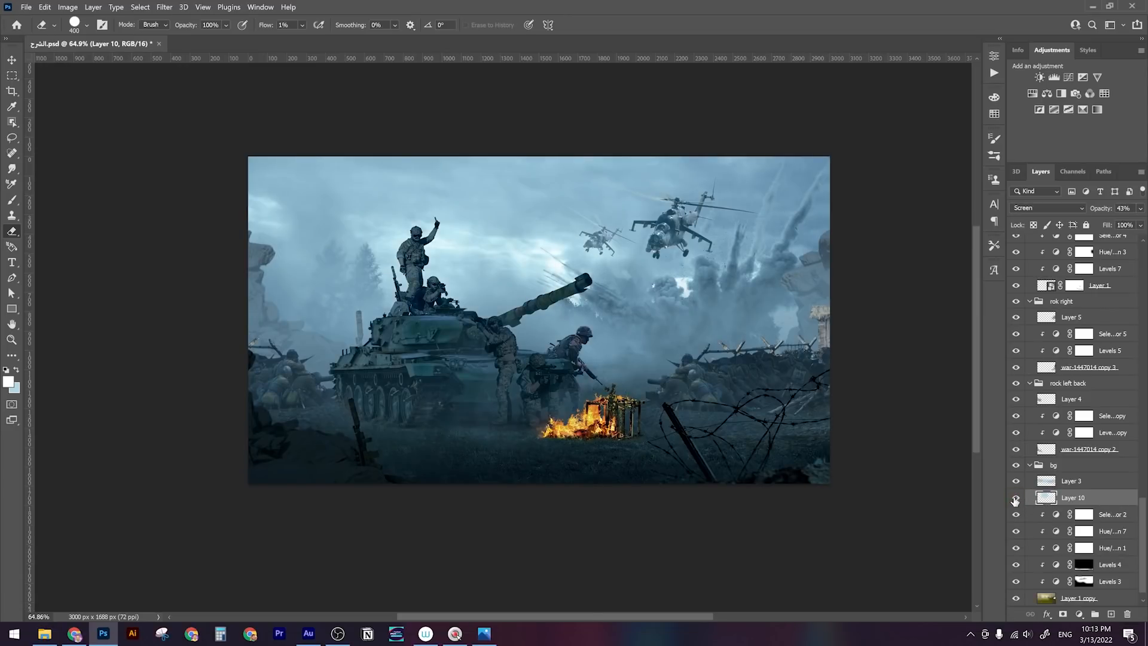
pyautogui.click(1015, 501)
# Select the Selective Color 7 copy 2 adjustment belonging to the soldiers on top of the tank
pyautogui.press('z')
pyautogui.moveTo(497, 322); pyautogui.dragTo(527, 322)
pyautogui.press('e')
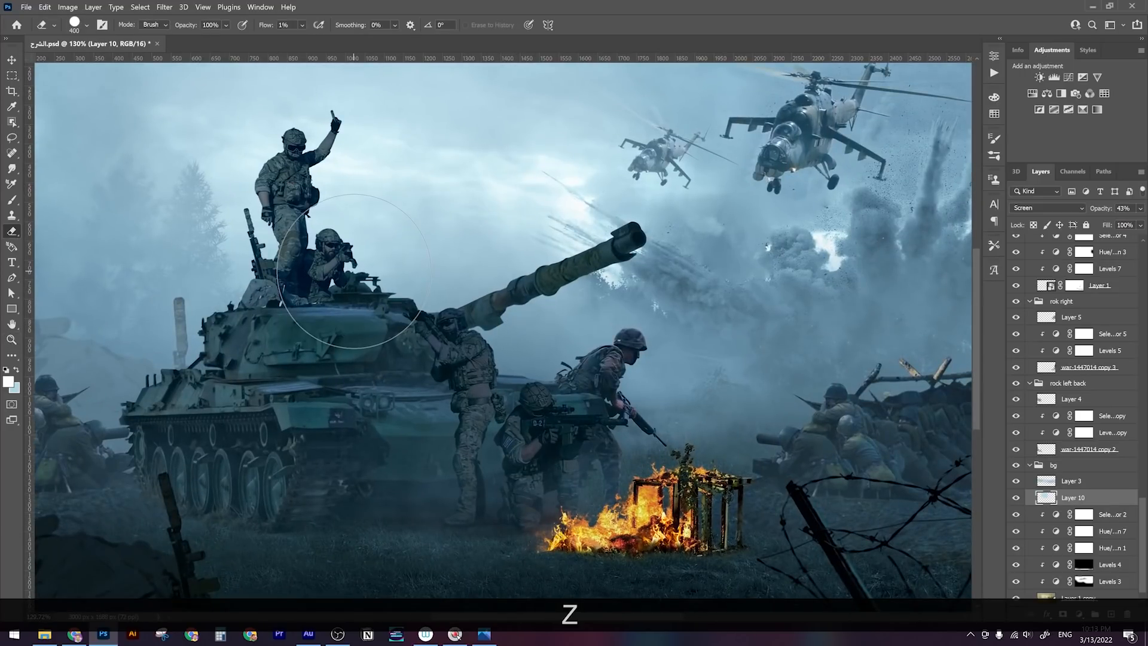
pyautogui.press('space')
pyautogui.moveTo(505, 319); pyautogui.dragTo(464, 310)
pyautogui.press('z')
pyautogui.moveTo(538, 314)
pyautogui.mouseDown()
pyautogui.moveTo(486, 314)
pyautogui.moveTo(520, 338)
pyautogui.moveTo(562, 335)
pyautogui.mouseUp()
pyautogui.press('space')
pyautogui.press('z')
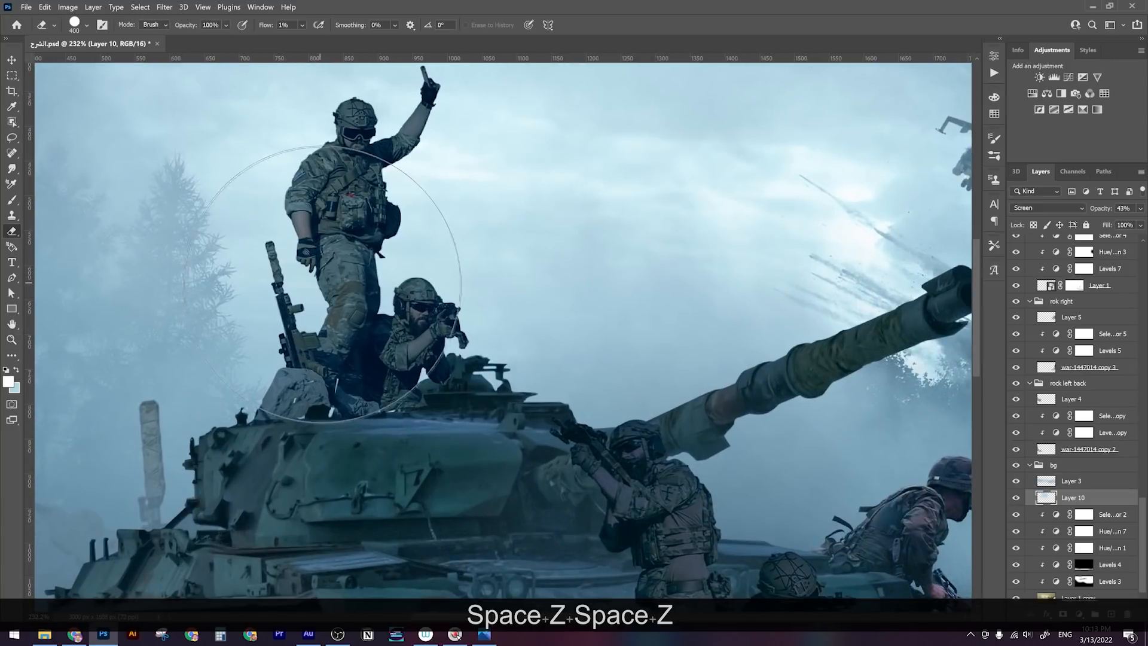
pyautogui.press('v')
pyautogui.rightClick(331, 248)
pyautogui.click(393, 272)
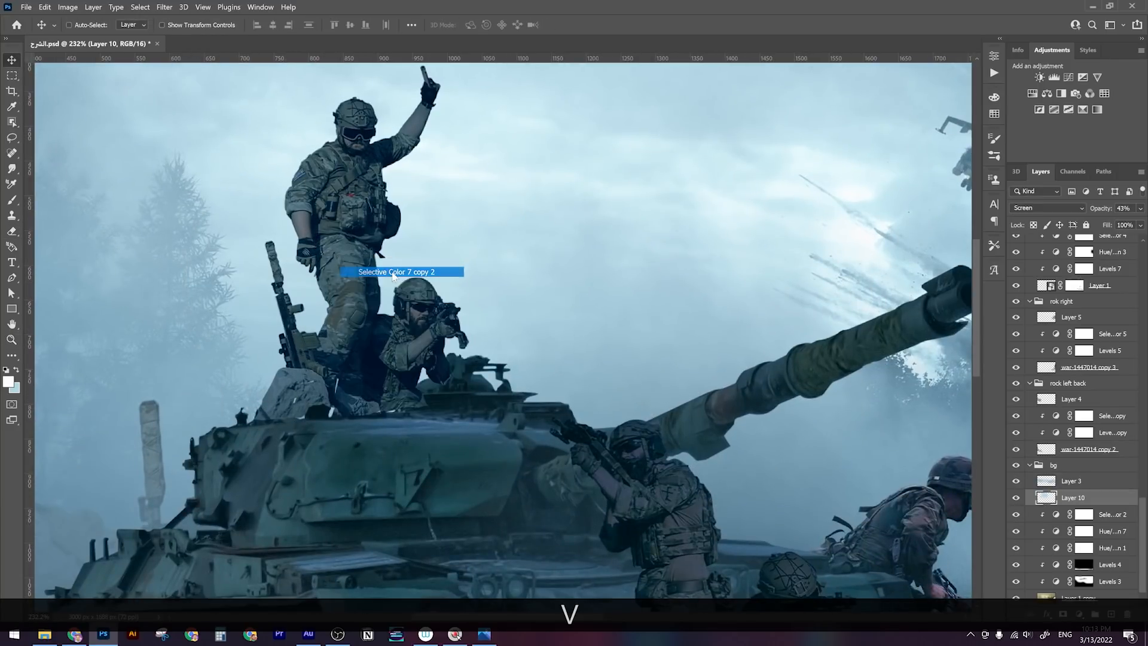
pyautogui.press('space')
pyautogui.moveTo(550, 274); pyautogui.dragTo(564, 315)
pyautogui.press('z')
pyautogui.moveTo(377, 234); pyautogui.dragTo(407, 216)
# Add a Solid Color fill layer in light blue #86bef8 above the soldiers' Selective Color adjustment
pyautogui.click(1081, 614)
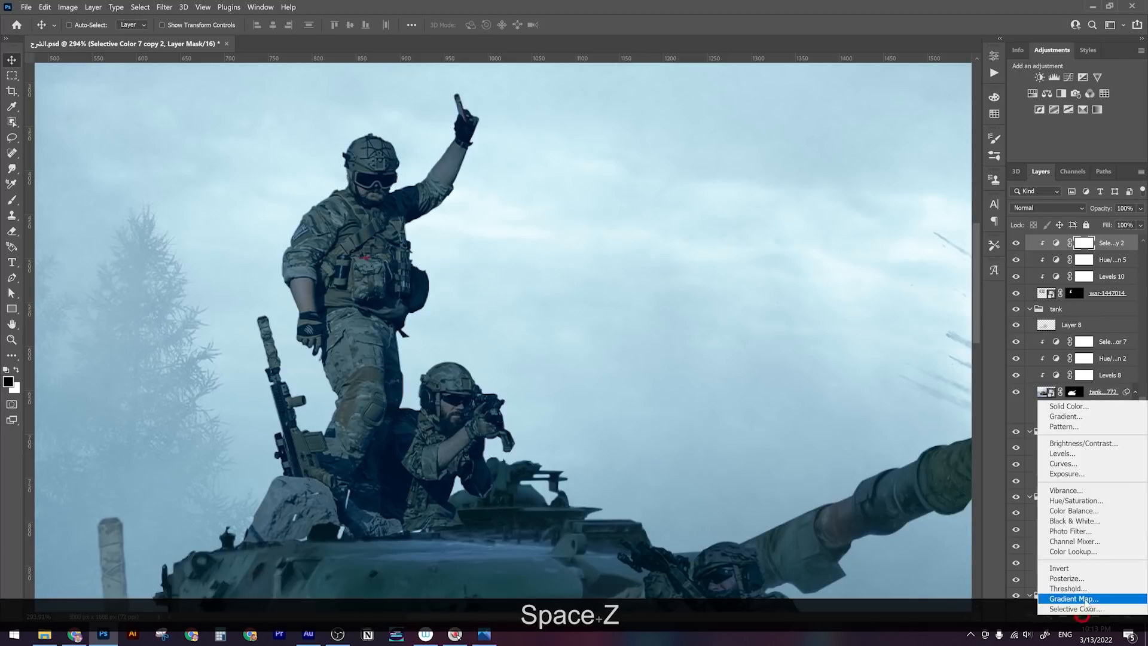
pyautogui.click(1070, 406)
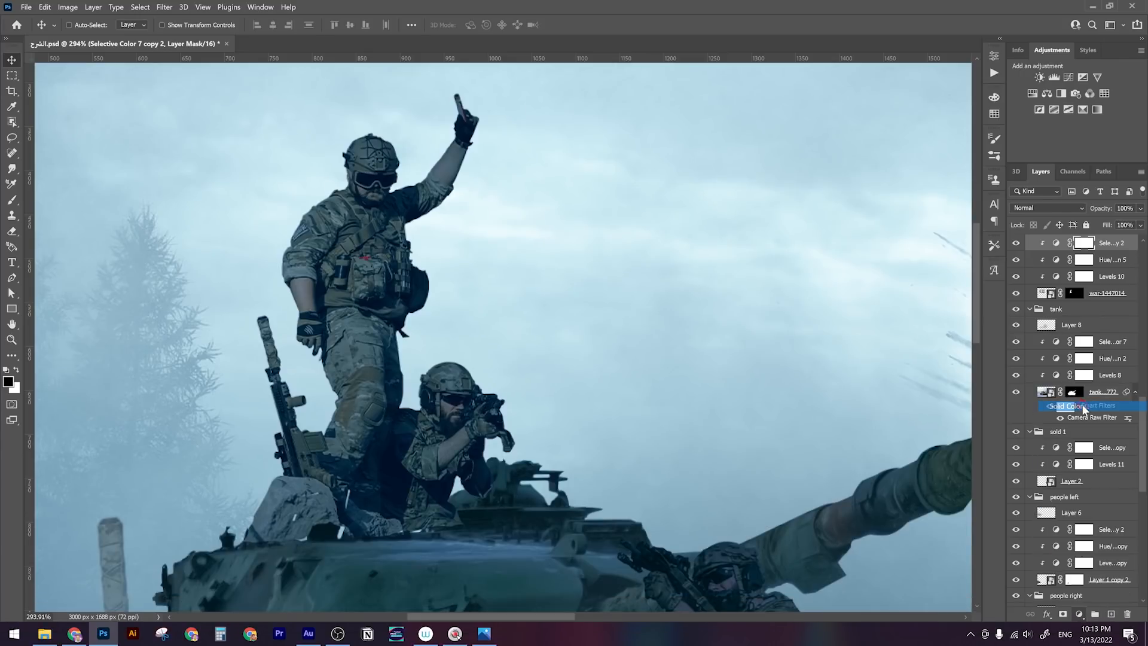
pyautogui.moveTo(990, 262); pyautogui.dragTo(990, 339)
pyautogui.moveTo(991, 269); pyautogui.dragTo(979, 241)
pyautogui.moveTo(915, 215)
pyautogui.mouseDown()
pyautogui.moveTo(925, 187)
pyautogui.moveTo(905, 185)
pyautogui.mouseUp()
pyautogui.click(1095, 183)
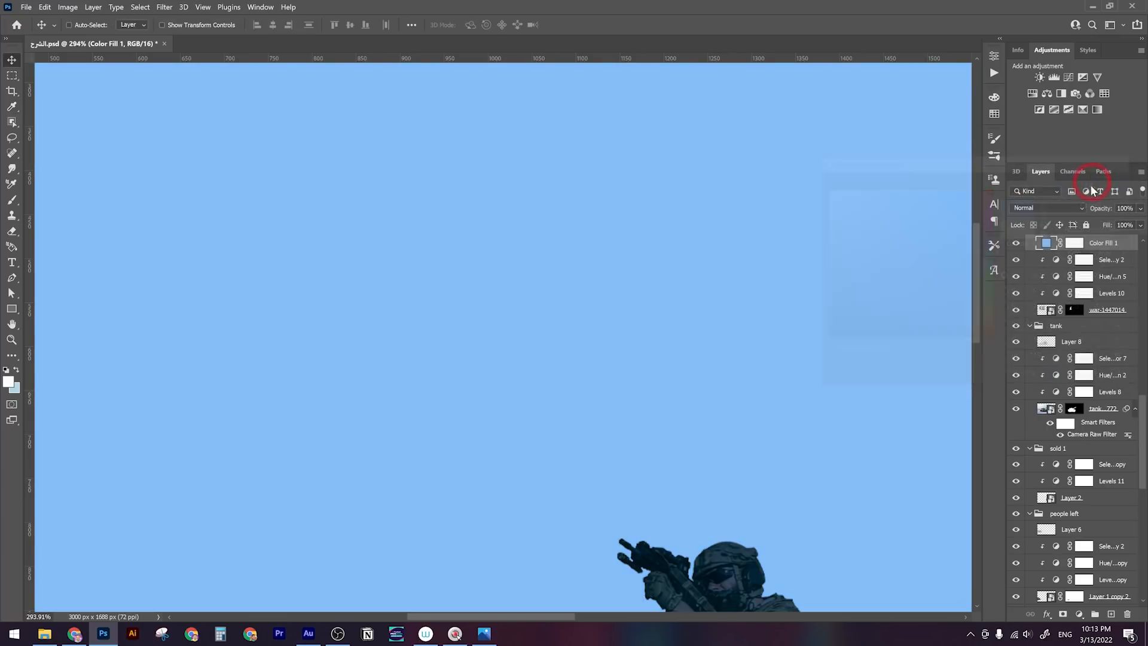
# Set the color fill layer's blend mode to Screen and clip it to the soldiers on the tank
pyautogui.click(1049, 209)
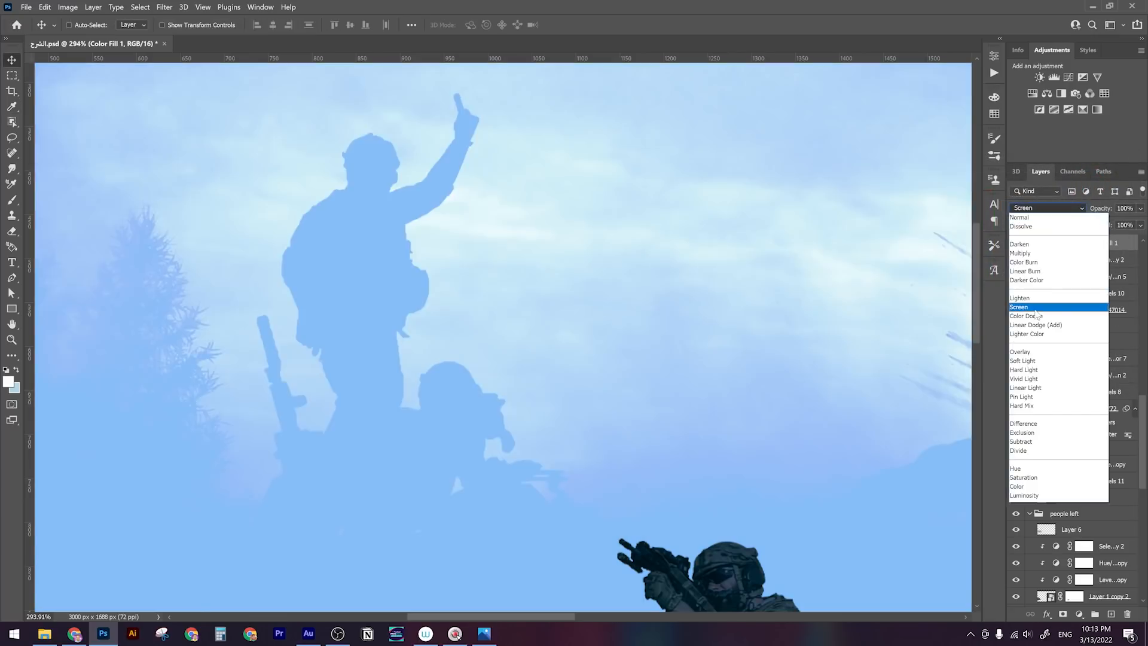
pyautogui.click(1038, 308)
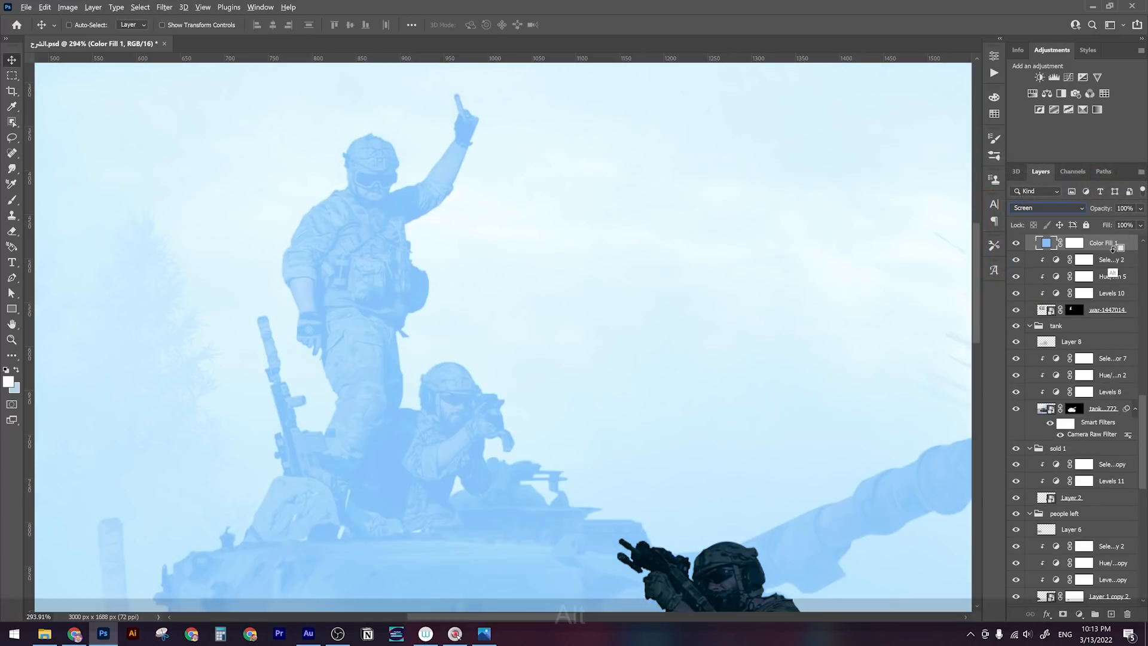
pyautogui.keyDown('alt'); pyautogui.click(1109, 251); pyautogui.keyUp('alt')
pyautogui.hotkey('alt', 'z')
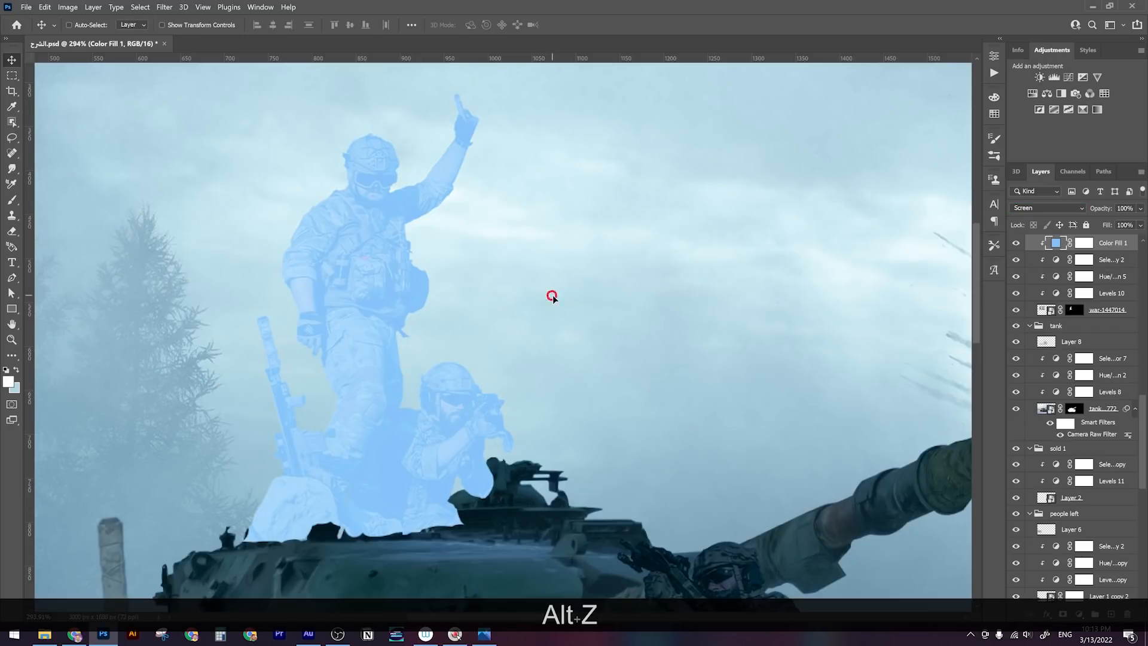
pyautogui.press('z')
# Change the fill color to the muted blue #74a2c2
pyautogui.doubleClick(1059, 244)
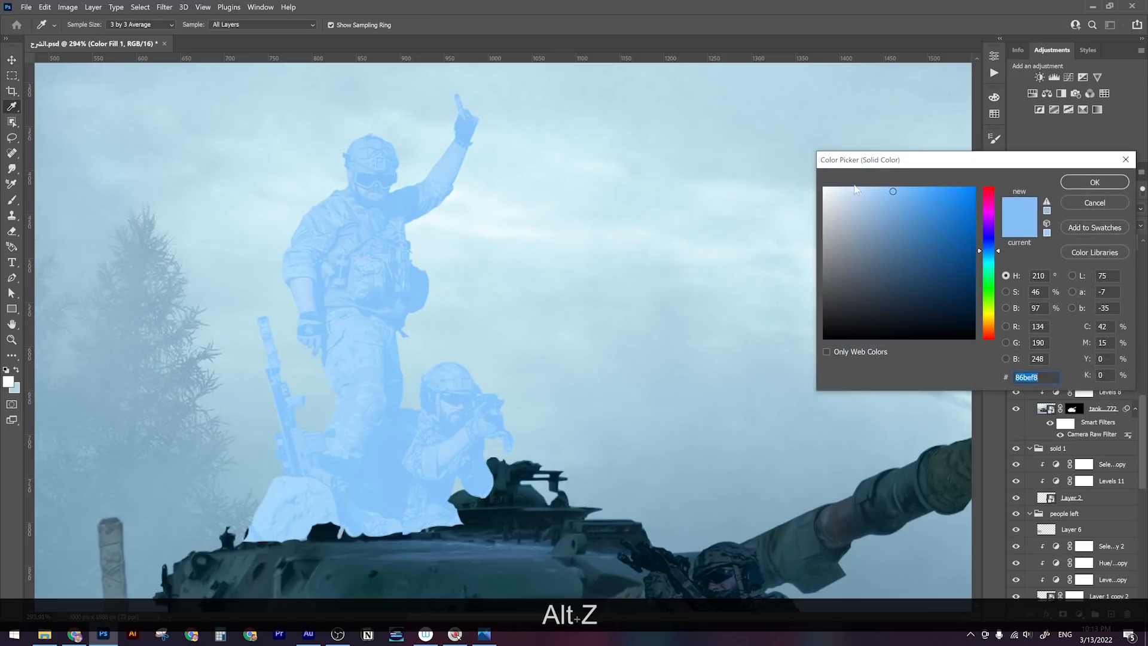
pyautogui.moveTo(988, 252); pyautogui.dragTo(988, 255)
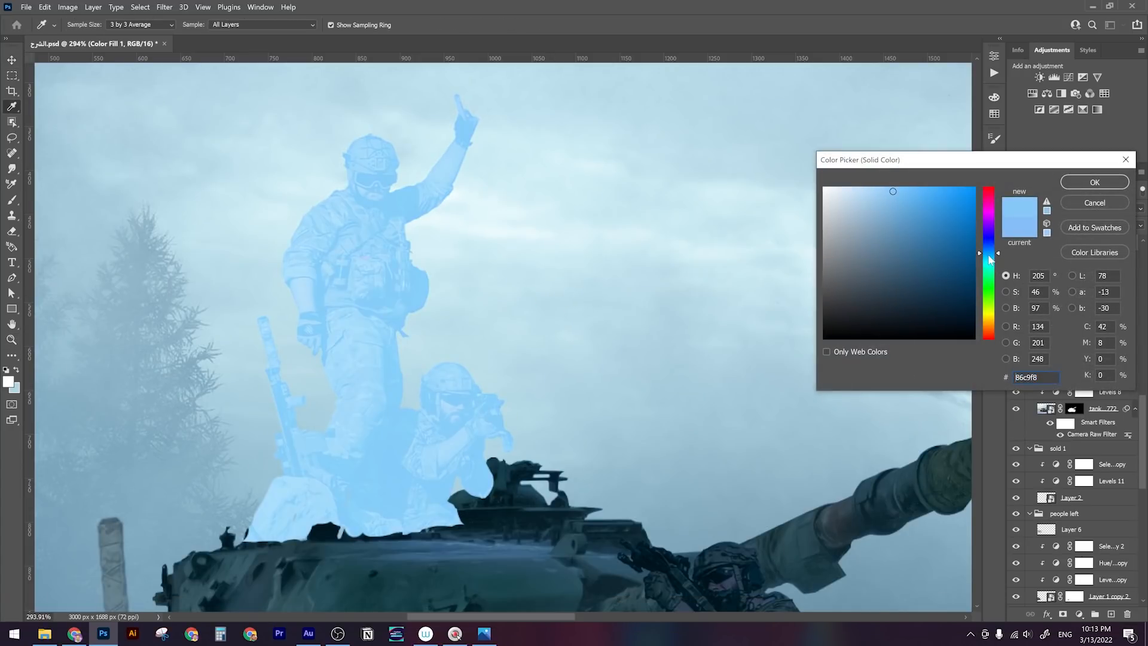
pyautogui.moveTo(888, 208); pyautogui.dragTo(880, 222)
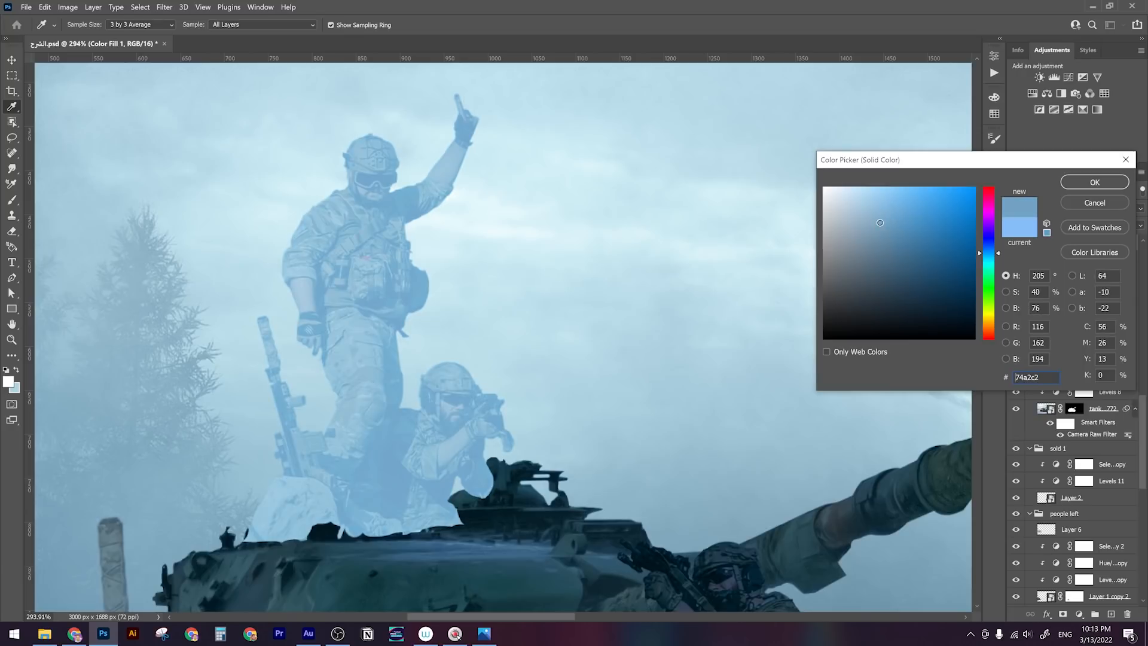
pyautogui.press('Return')
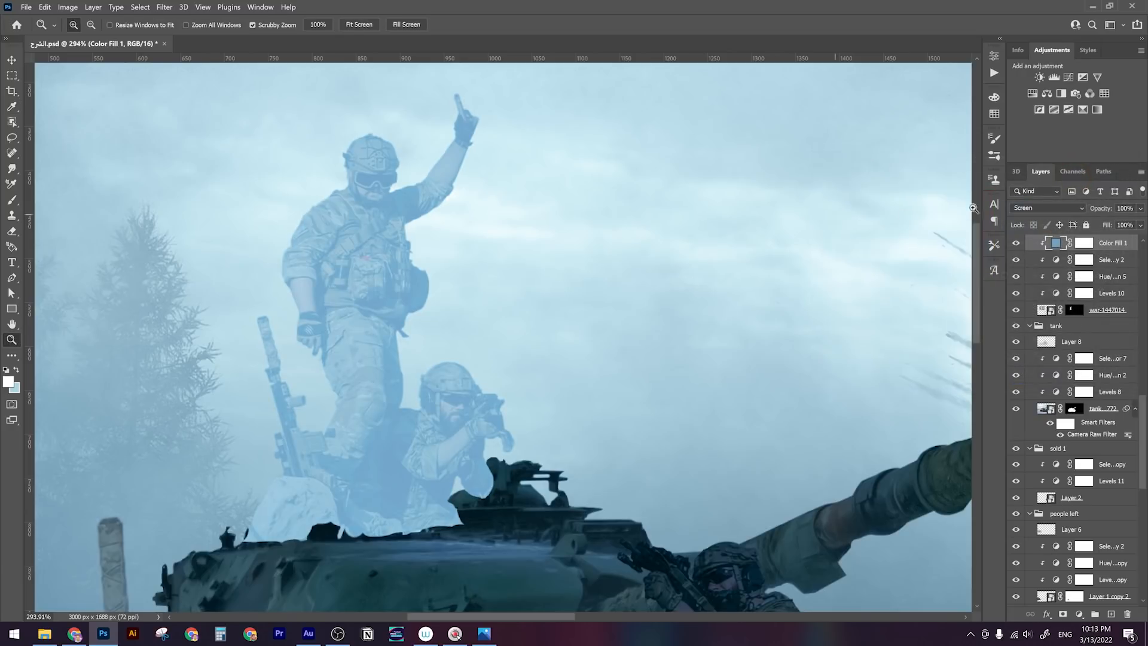
# Split the fill layer's Blend If black slider for Underlying Layer, with its lower half at 9, so the soldiers' shadows stay dark
pyautogui.doubleClick(1135, 247)
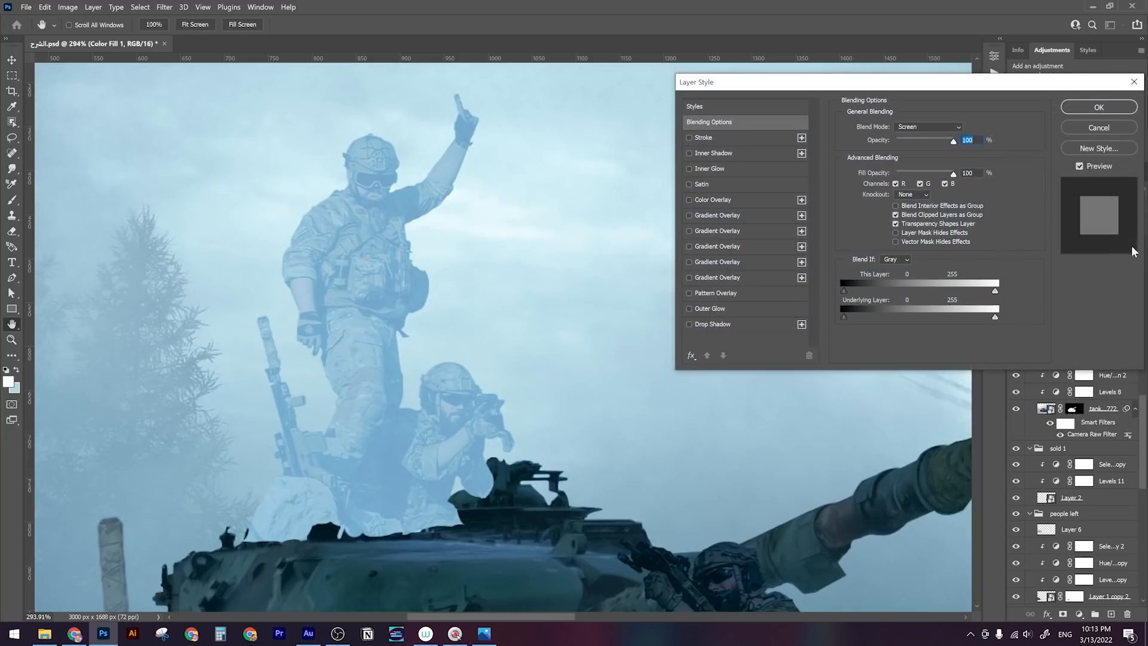
pyautogui.moveTo(845, 321); pyautogui.dragTo(868, 318)
pyautogui.click(849, 315)
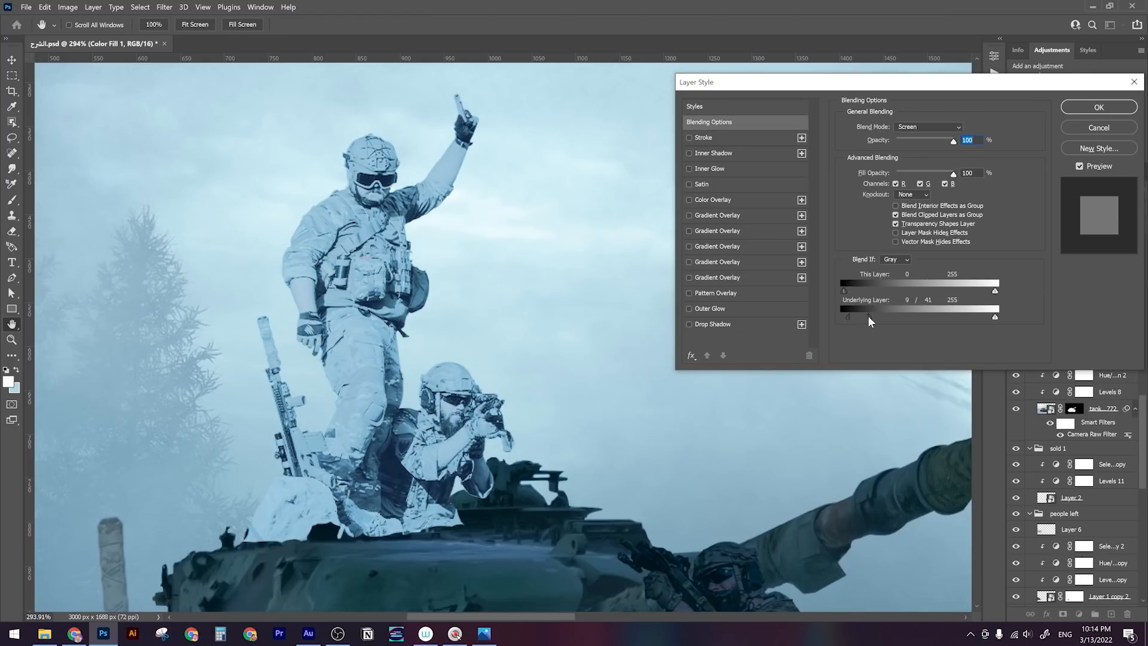
pyautogui.moveTo(874, 314); pyautogui.dragTo(876, 316)
pyautogui.click(1091, 109)
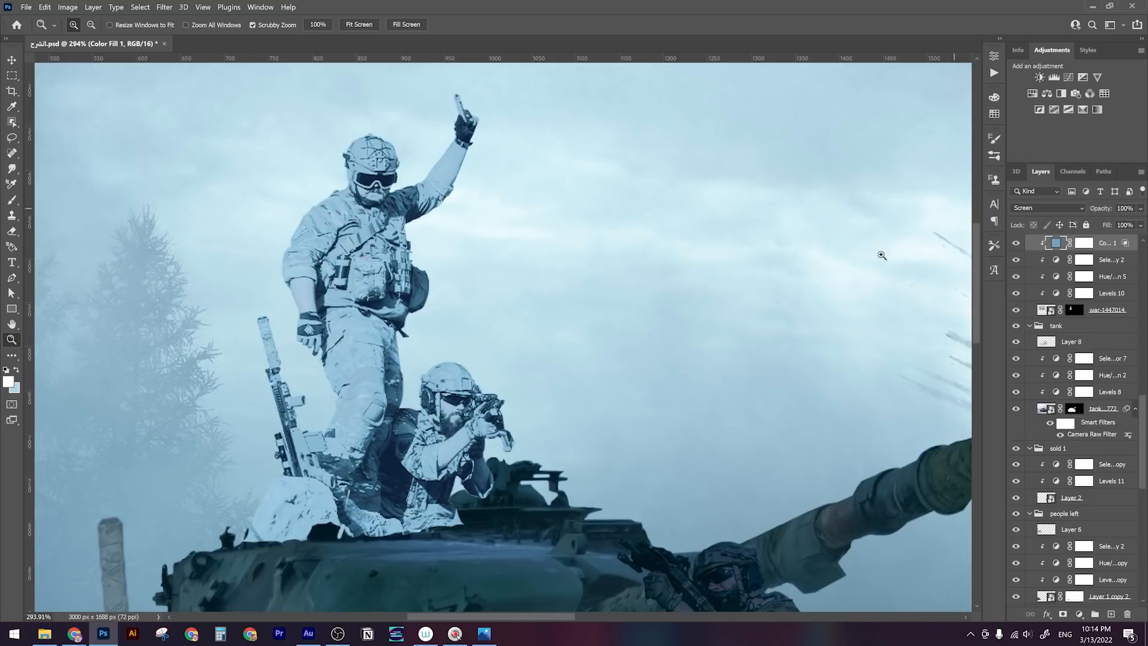
# Invert the color fill's layer mask to black to hide the light effect
pyautogui.hotkey('ctrl', 'i')
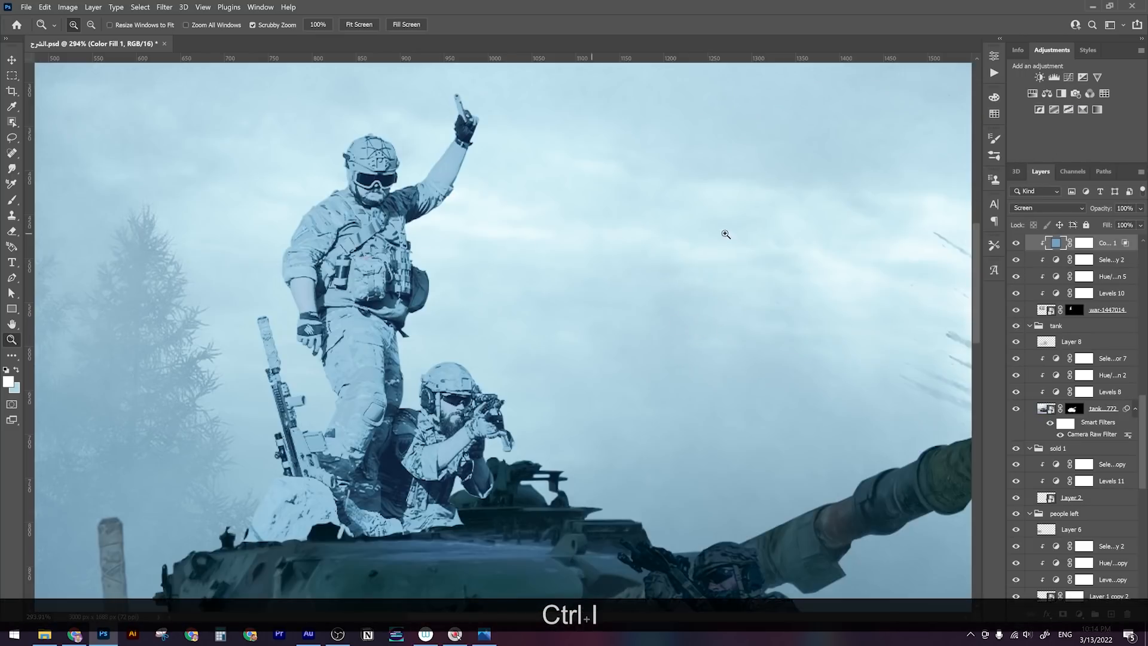
pyautogui.click(1083, 243)
pyautogui.hotkey('ctrl', 'i')
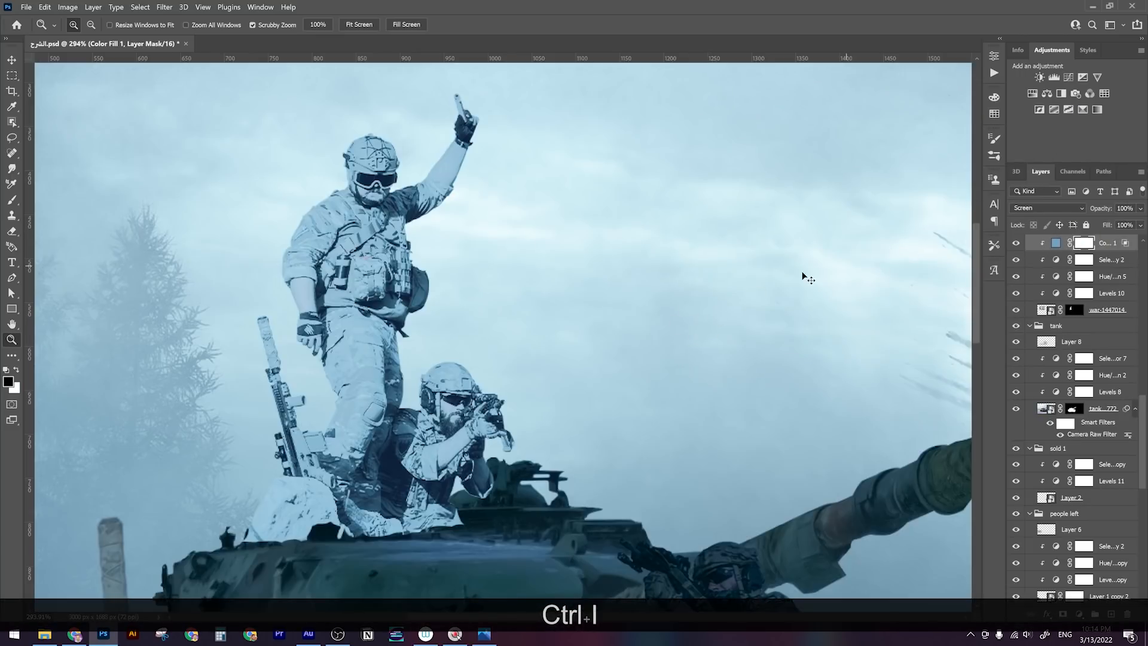
# Choose the Hard Round brush at 50 px and set its flow to 1%
pyautogui.press('b')
pyautogui.rightClick(382, 234)
pyautogui.click(464, 415)
pyautogui.moveTo(469, 269); pyautogui.dragTo(455, 268)
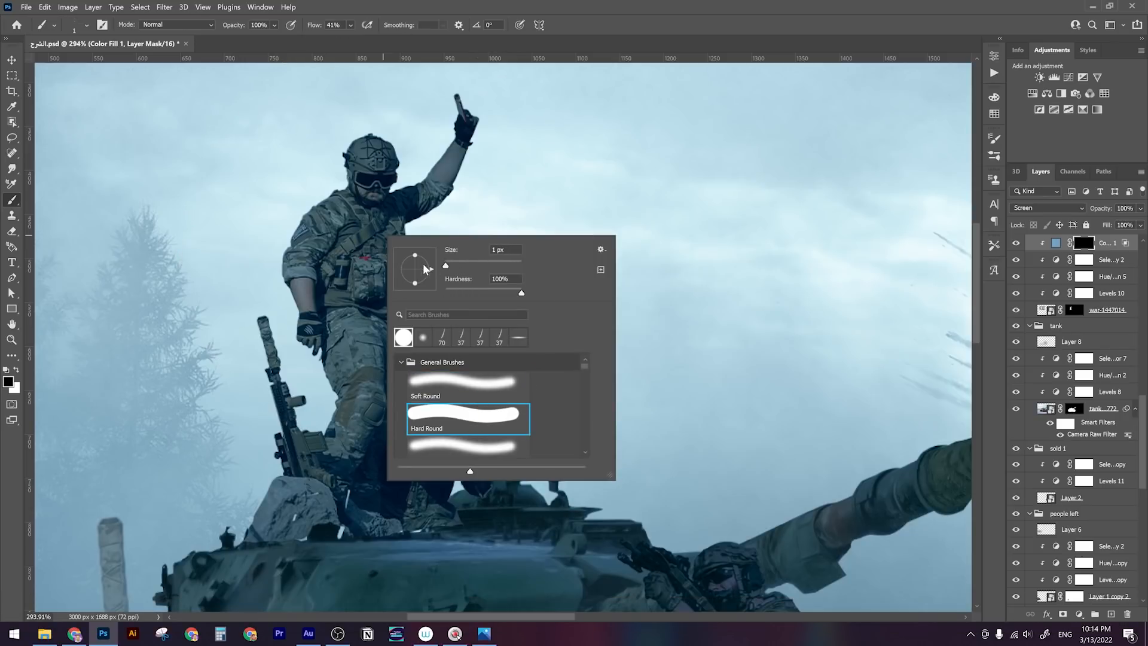
pyautogui.click(352, 24)
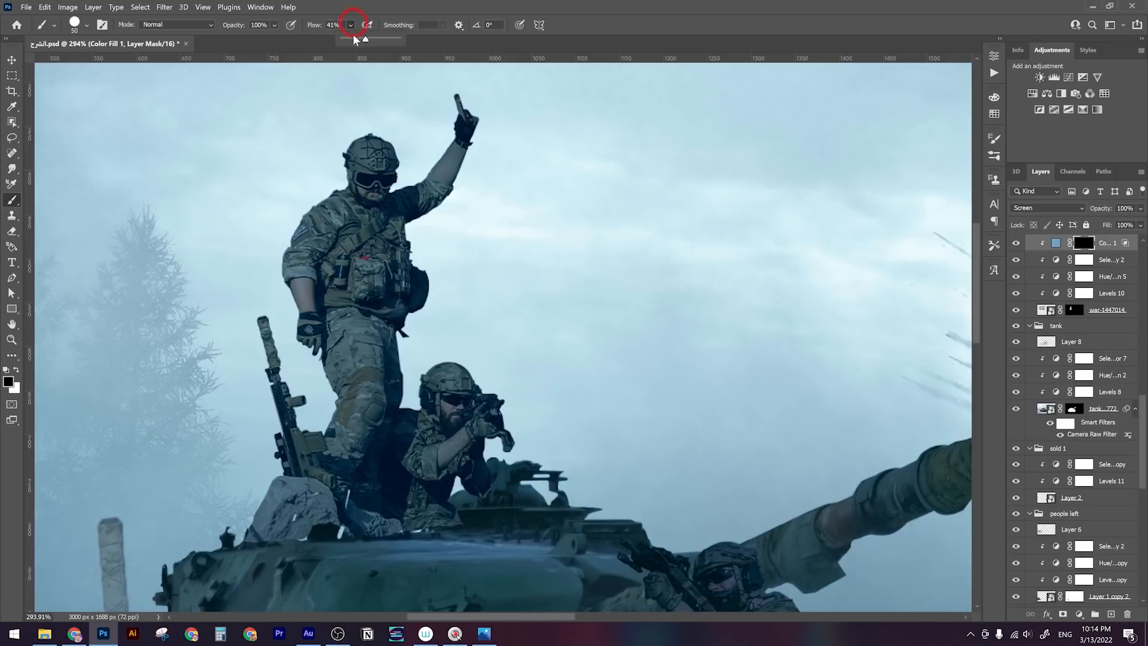
# Shrink the brush to 15 px and paint white on the fill mask to light the standing soldier's raised forearm and shoulder
pyautogui.press('z')
pyautogui.moveTo(314, 226)
pyautogui.mouseDown()
pyautogui.moveTo(362, 214)
pyautogui.moveTo(382, 243)
pyautogui.mouseUp()
pyautogui.press('space')
pyautogui.press('space')
pyautogui.moveTo(571, 171); pyautogui.dragTo(504, 340)
pyautogui.press('[')
pyautogui.press('[')
pyautogui.press('[')
pyautogui.press('[')
pyautogui.press('[')
pyautogui.press('[')
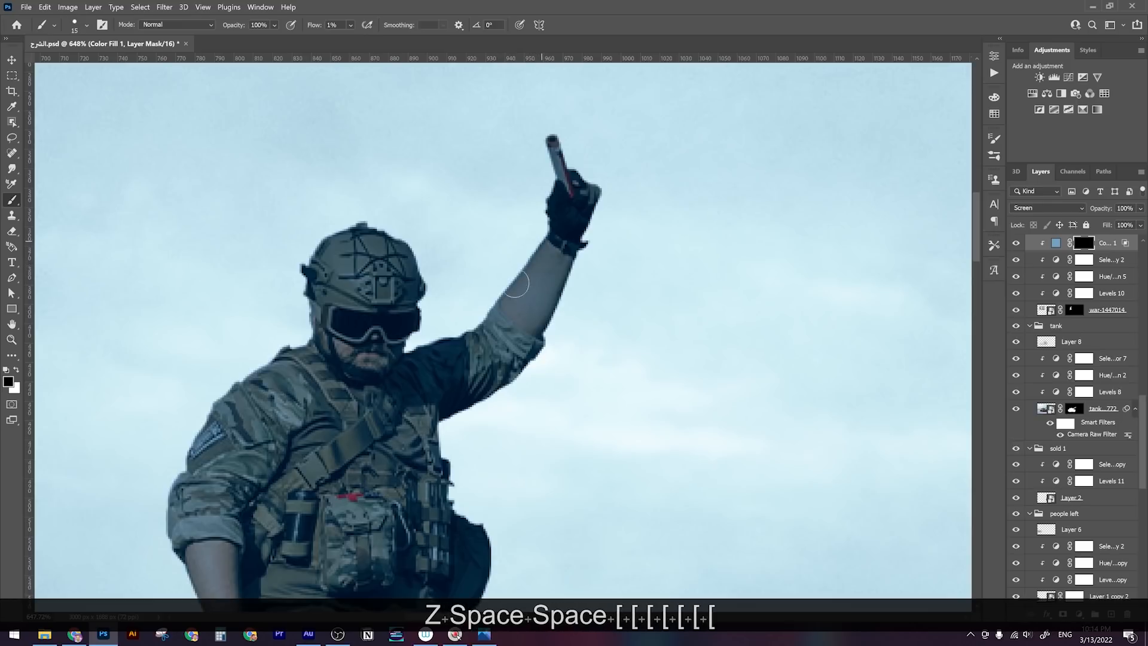
pyautogui.press('x')
pyautogui.moveTo(538, 259)
pyautogui.mouseDown()
pyautogui.moveTo(515, 293)
pyautogui.moveTo(544, 251)
pyautogui.moveTo(479, 338)
pyautogui.moveTo(411, 364)
pyautogui.mouseUp()
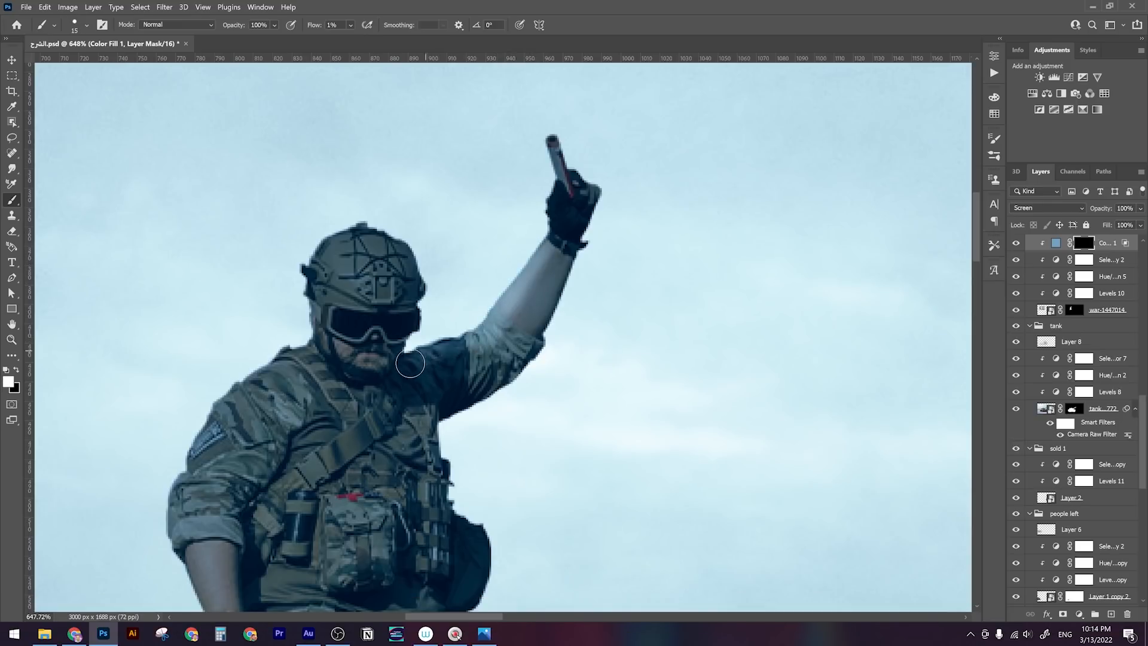
pyautogui.moveTo(502, 305); pyautogui.dragTo(547, 246)
pyautogui.press('x')
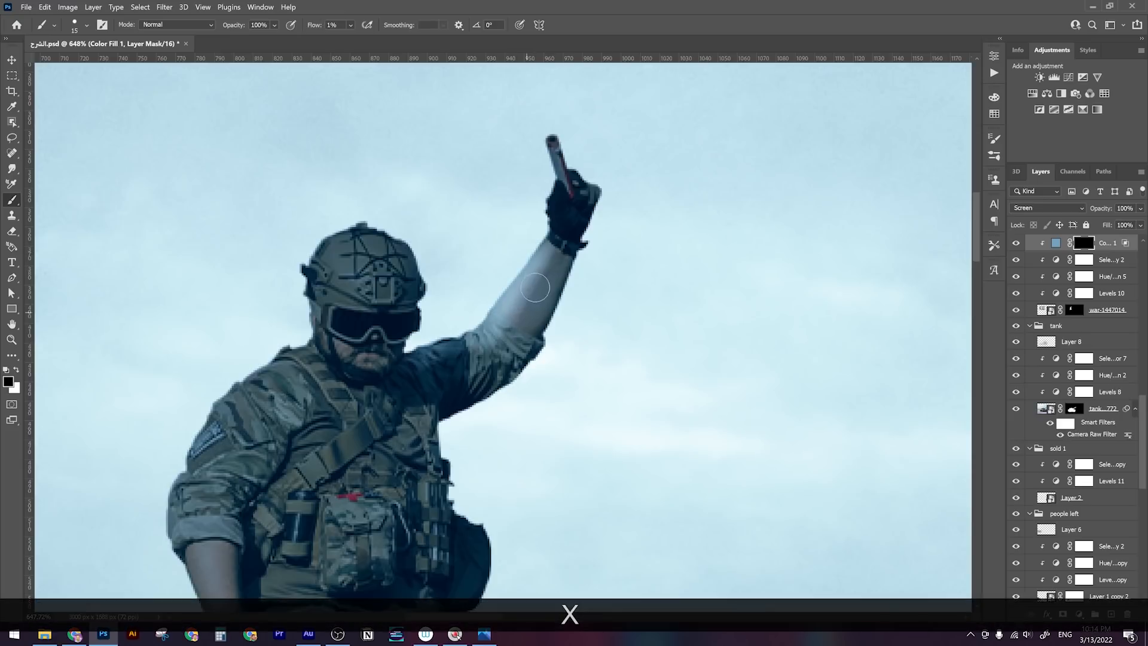
# Paint light onto the object in the soldier's raised hand and the top and side of his helmet
pyautogui.press('x')
pyautogui.moveTo(554, 149); pyautogui.dragTo(553, 193)
pyautogui.moveTo(424, 288)
pyautogui.mouseDown()
pyautogui.moveTo(400, 245)
pyautogui.moveTo(411, 297)
pyautogui.moveTo(395, 240)
pyautogui.moveTo(366, 230)
pyautogui.mouseUp()
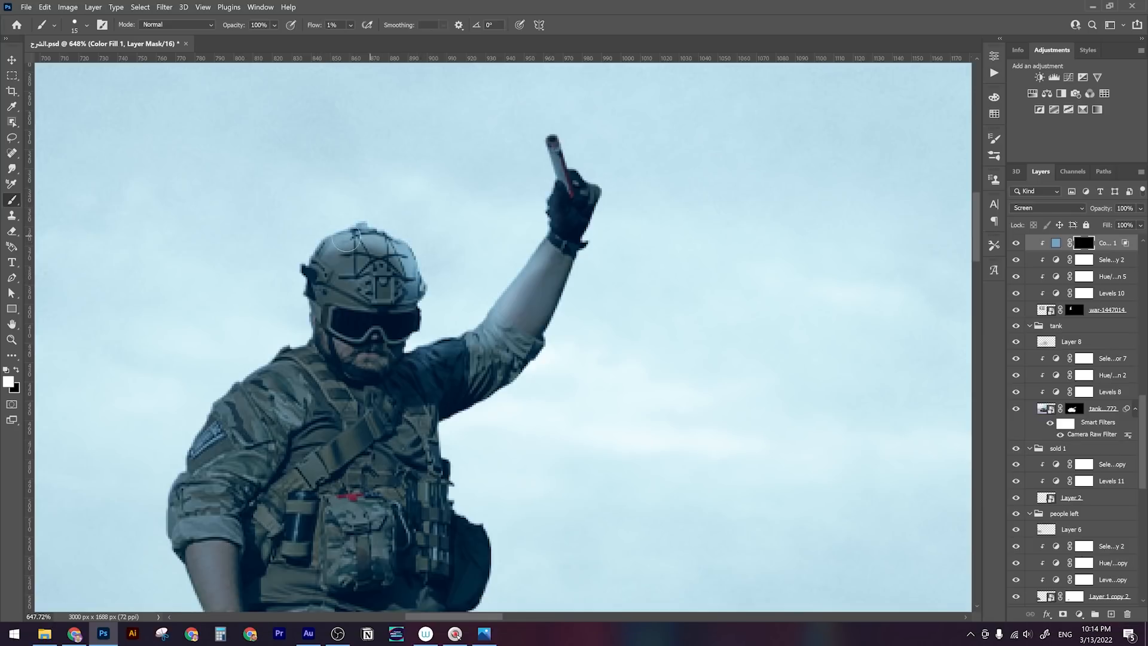
pyautogui.press('space')
pyautogui.moveTo(468, 259); pyautogui.dragTo(446, 243)
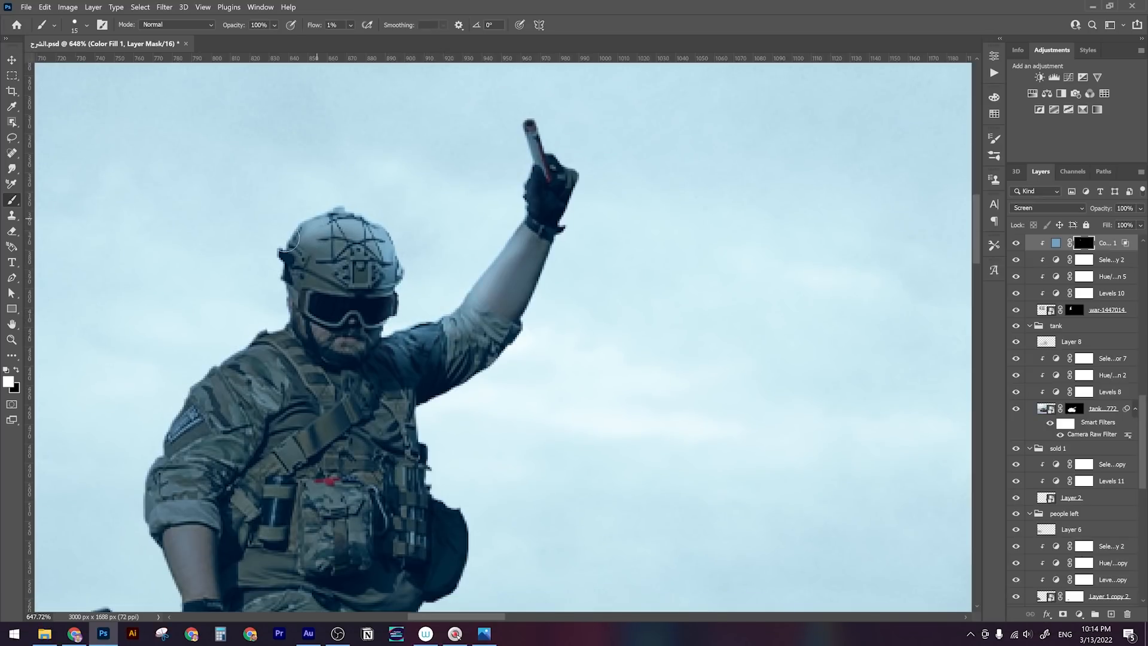
# Paint light along the standing soldier's chest, the sky-facing side of his vest, the pouches and the waist
pyautogui.press('space')
pyautogui.moveTo(465, 293); pyautogui.dragTo(426, 223)
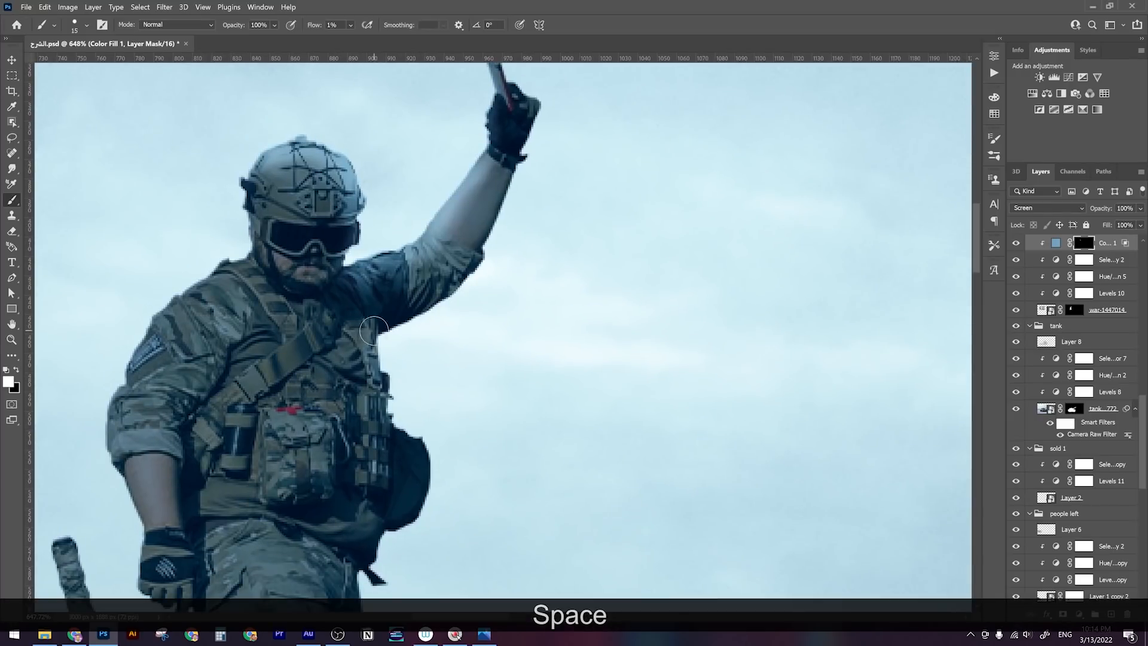
pyautogui.moveTo(354, 328); pyautogui.dragTo(387, 412)
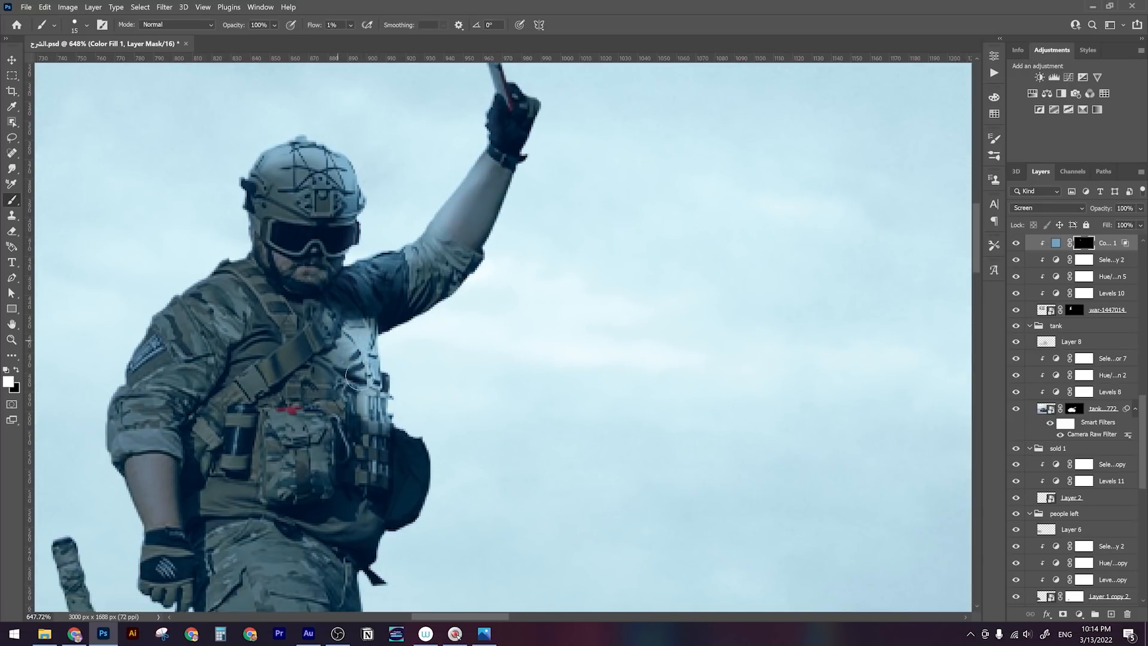
pyautogui.press('space')
pyautogui.moveTo(454, 390); pyautogui.dragTo(482, 322)
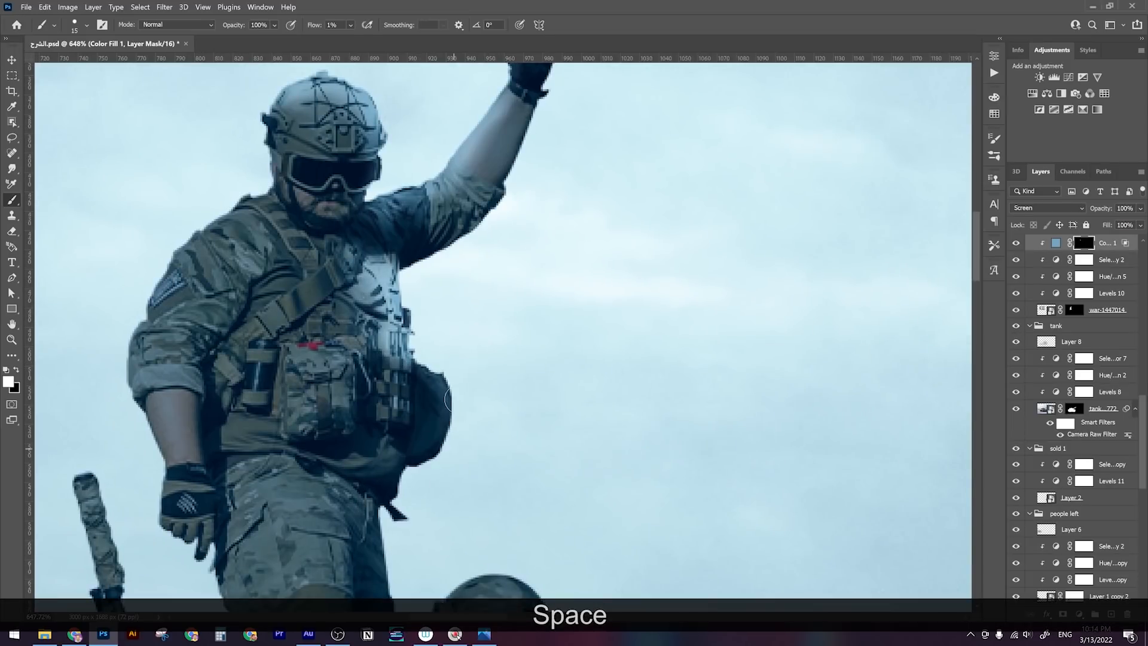
pyautogui.moveTo(388, 490); pyautogui.dragTo(402, 477)
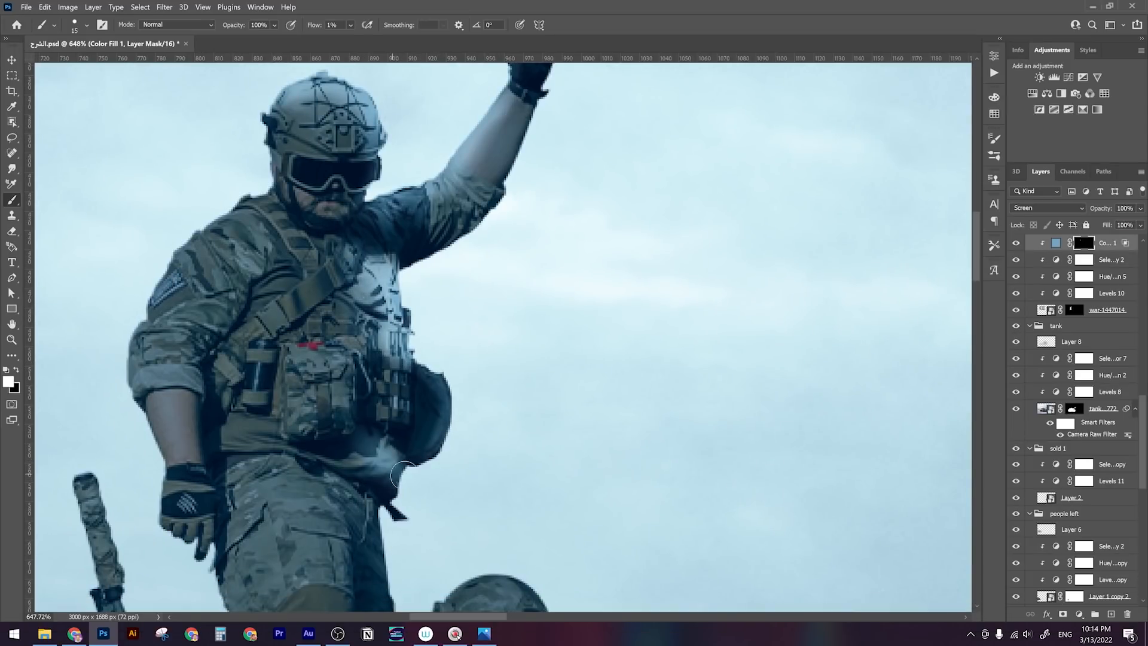
pyautogui.moveTo(347, 419)
pyautogui.mouseDown()
pyautogui.moveTo(362, 359)
pyautogui.moveTo(357, 447)
pyautogui.mouseUp()
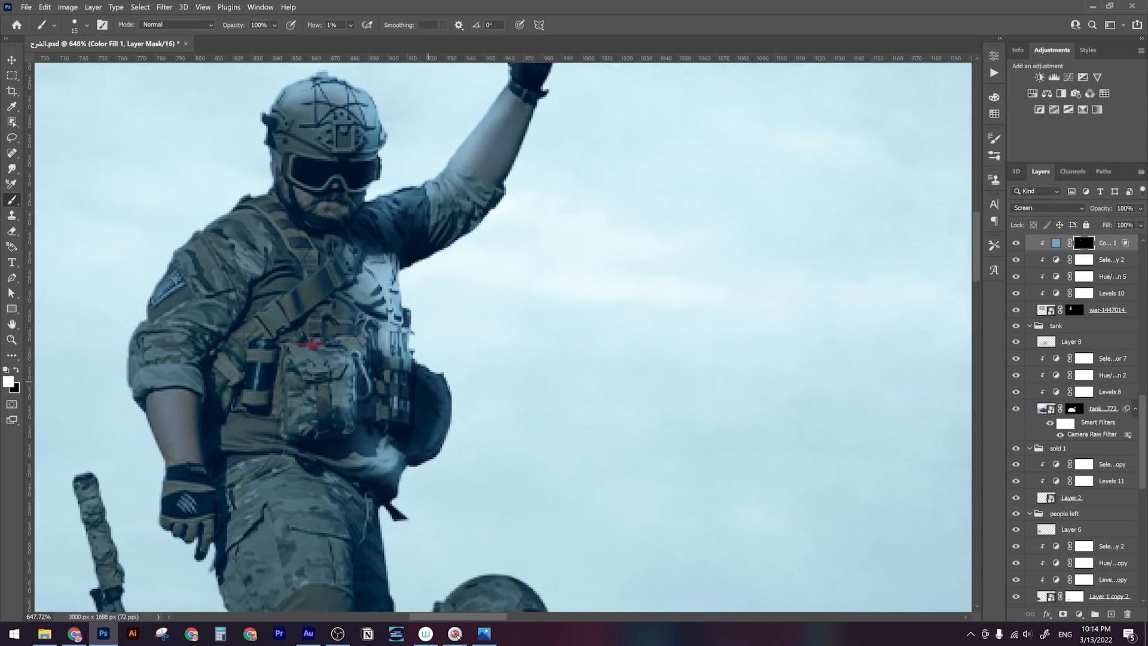
# Paint soft light on the fill mask along the standing soldier's waist, hip pouch and sky-facing leg
pyautogui.press('x')
pyautogui.press('z')
pyautogui.moveTo(490, 363)
pyautogui.mouseDown()
pyautogui.moveTo(407, 371)
pyautogui.moveTo(469, 357)
pyautogui.mouseUp()
pyautogui.press('z')
pyautogui.press('x')
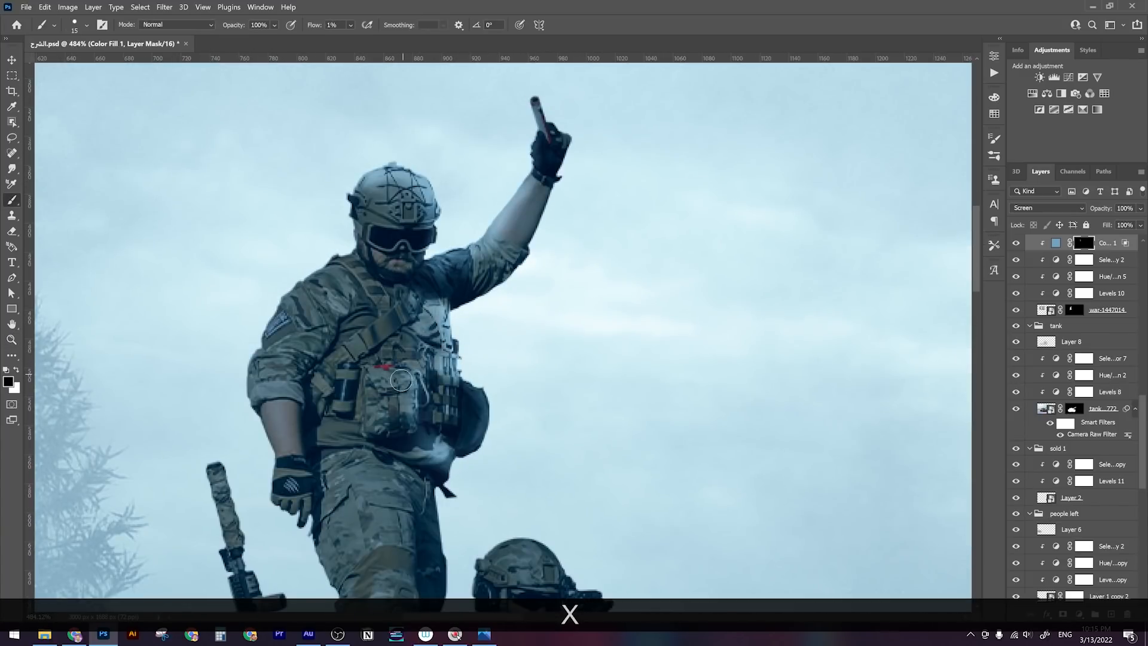
pyautogui.moveTo(409, 443); pyautogui.dragTo(466, 296)
pyautogui.press('x')
pyautogui.moveTo(521, 514); pyautogui.dragTo(459, 380)
# Paint light along the helmet, shoulders and arms of the soldier crouching on top of the tank
pyautogui.press('z')
pyautogui.moveTo(481, 444); pyautogui.dragTo(483, 407)
pyautogui.press('x')
pyautogui.press('x')
pyautogui.moveTo(431, 448); pyautogui.dragTo(467, 382)
pyautogui.press('z')
pyautogui.press('x')
pyautogui.press('z')
pyautogui.moveTo(519, 320)
pyautogui.mouseDown()
pyautogui.moveTo(471, 343)
pyautogui.moveTo(523, 323)
pyautogui.moveTo(494, 309)
pyautogui.mouseUp()
pyautogui.press('x')
pyautogui.press('z')
pyautogui.press('x')
pyautogui.press('z')
pyautogui.moveTo(558, 380); pyautogui.dragTo(583, 389)
pyautogui.press('x')
pyautogui.press('z')
pyautogui.moveTo(565, 453); pyautogui.dragTo(515, 453)
pyautogui.moveTo(520, 453); pyautogui.dragTo(547, 294)
# Duplicate the blue Screen fill layer into the helicopter 1 group, above Selective Color 3, and reset its mask to black
pyautogui.moveTo(1106, 243); pyautogui.dragTo(1101, 349)
pyautogui.hotkey('ctrl', 'a')
pyautogui.press('BackSpace')
pyautogui.click(617, 248)
pyautogui.click(1084, 357)
pyautogui.press('BackSpace')
pyautogui.hotkey('ctrl', 'i')
# Paint white on the fill mask to light the large helicopter's fuselage and tail
pyautogui.moveTo(743, 252); pyautogui.dragTo(418, 335)
pyautogui.press('x')
pyautogui.click(351, 25)
pyautogui.moveTo(571, 308)
pyautogui.mouseDown()
pyautogui.moveTo(530, 350)
pyautogui.moveTo(405, 347)
pyautogui.mouseUp()
pyautogui.moveTo(553, 327)
pyautogui.mouseDown()
pyautogui.moveTo(520, 399)
pyautogui.moveTo(589, 374)
pyautogui.mouseUp()
pyautogui.moveTo(604, 318); pyautogui.dragTo(640, 323)
pyautogui.moveTo(631, 235); pyautogui.dragTo(577, 232)
# Paint straight strokes of light along the large helicopter's rotor blades and set the brush flow to 1%
pyautogui.keyDown('shift'); pyautogui.click(251, 138); pyautogui.keyUp('shift')
pyautogui.moveTo(720, 228)
pyautogui.mouseDown()
pyautogui.moveTo(751, 218)
pyautogui.moveTo(704, 293)
pyautogui.moveTo(817, 152)
pyautogui.mouseUp()
pyautogui.moveTo(957, 291); pyautogui.dragTo(812, 297)
pyautogui.keyDown('shift'); pyautogui.click(870, 277); pyautogui.keyUp('shift')
pyautogui.press('z')
pyautogui.moveTo(743, 275); pyautogui.dragTo(688, 275)
pyautogui.press('x')
pyautogui.click(350, 25)
pyautogui.click(353, 39)
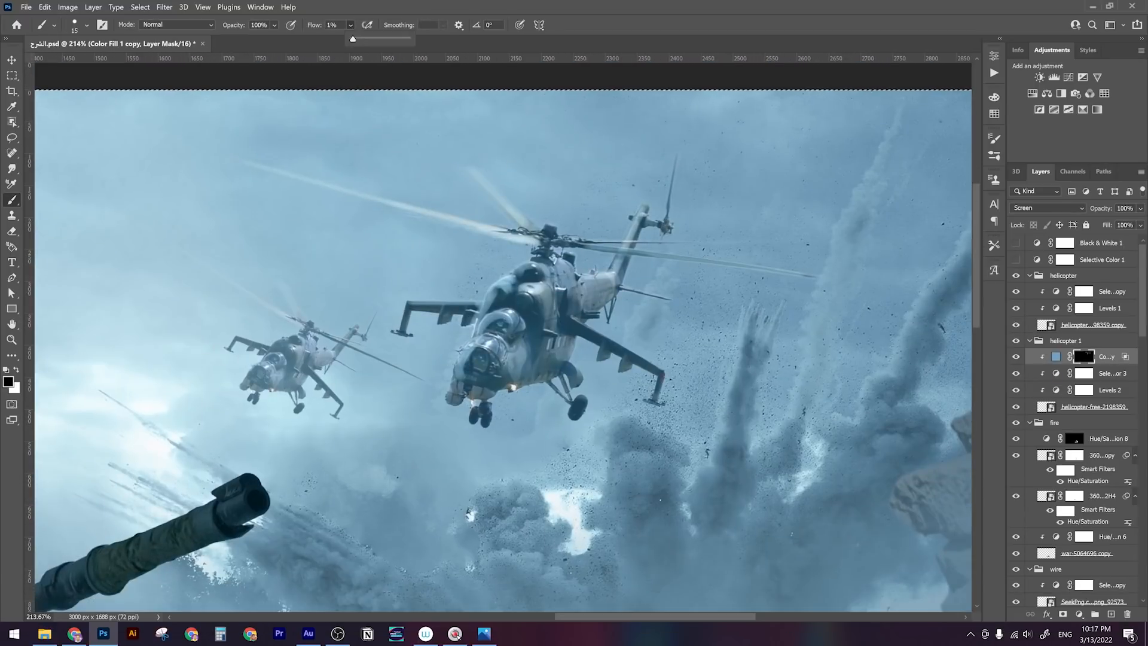
pyautogui.press('z')
pyautogui.moveTo(509, 288); pyautogui.dragTo(487, 289)
pyautogui.moveTo(359, 389); pyautogui.dragTo(790, 239)
pyautogui.press('z')
# Duplicate the blue fill layer into the sold2 group as a clipped layer above Curves 2 and reset its mask to black
pyautogui.press('v')
pyautogui.hotkey('ctrl', 'd')
pyautogui.rightClick(421, 400)
pyautogui.moveTo(1090, 354)
pyautogui.mouseDown()
pyautogui.moveTo(1073, 641)
pyautogui.moveTo(1076, 590)
pyautogui.mouseUp()
pyautogui.hotkey('ctrl', 'alt', 'g')
pyautogui.hotkey('ctrl', 'alt', 'a')
pyautogui.hotkey('ctrl', 'i')
# Paint light on the helmet and headset of the soldier aiming his rifle beside the tank
pyautogui.moveTo(557, 413)
pyautogui.mouseDown()
pyautogui.moveTo(495, 320)
pyautogui.moveTo(568, 351)
pyautogui.moveTo(438, 286)
pyautogui.moveTo(427, 352)
pyautogui.mouseUp()
pyautogui.press('b')
pyautogui.press('x')
pyautogui.press('x')
pyautogui.press('x')
pyautogui.moveTo(380, 239); pyautogui.dragTo(464, 254)
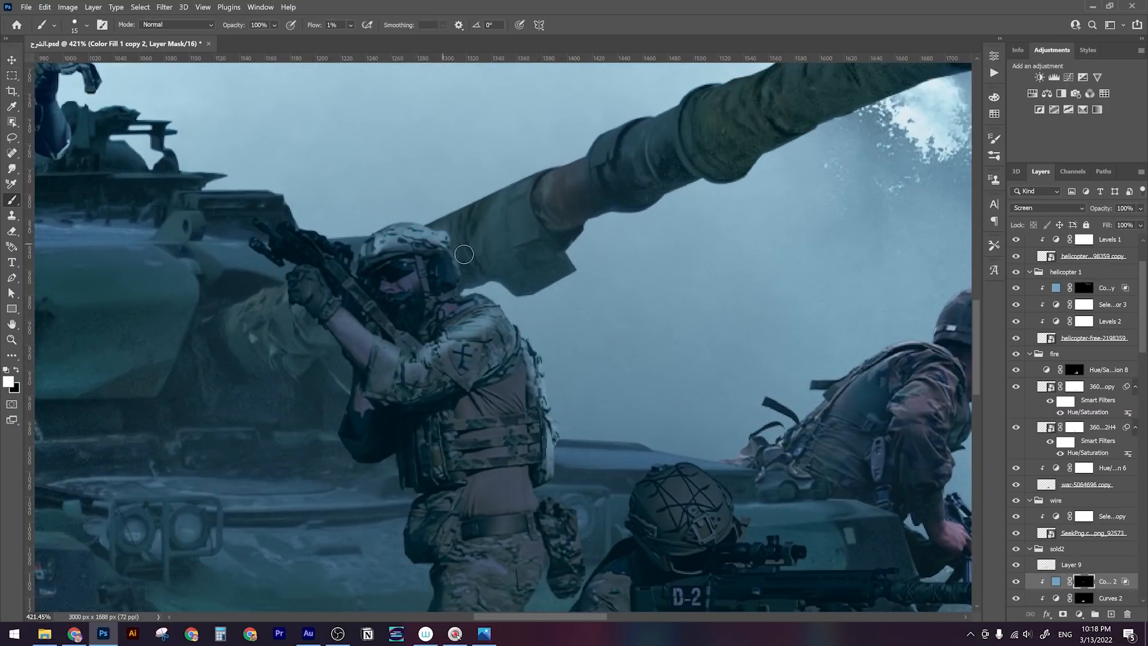
# Paint light along the aiming soldier's gloved hand, forearm, shoulder and the back of his vest
pyautogui.press('x')
pyautogui.press('x')
pyautogui.moveTo(419, 335); pyautogui.dragTo(371, 315)
pyautogui.moveTo(290, 296); pyautogui.dragTo(359, 353)
pyautogui.press('x')
pyautogui.press('x')
pyautogui.moveTo(457, 290); pyautogui.dragTo(479, 398)
pyautogui.press('x')
pyautogui.press('x')
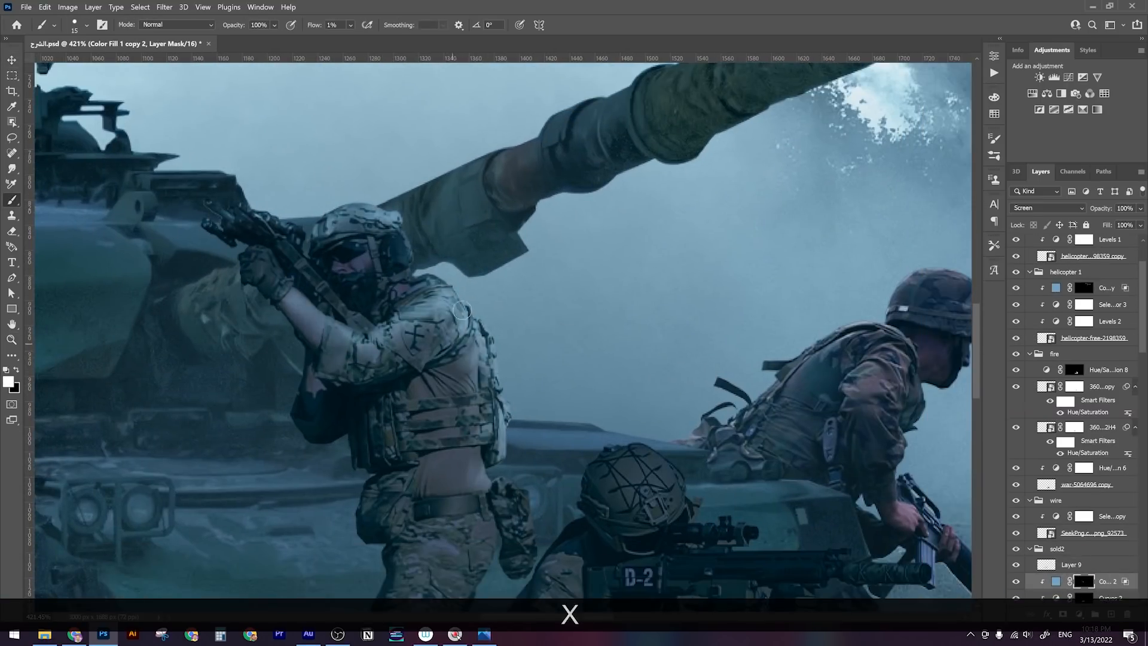
# Lower the opacity of the sold2 group's blue fill layer to 85%
pyautogui.press('z')
pyautogui.moveTo(506, 317); pyautogui.dragTo(441, 313)
pyautogui.moveTo(1101, 208); pyautogui.dragTo(1092, 208)
# Paint light along the helmet, shoulder and arm of the soldier crouching with a rifle in front of the tank
pyautogui.moveTo(583, 474)
pyautogui.mouseDown()
pyautogui.moveTo(554, 345)
pyautogui.moveTo(622, 305)
pyautogui.mouseUp()
pyautogui.press('b')
pyautogui.press('x')
pyautogui.press('x')
pyautogui.moveTo(554, 370); pyautogui.dragTo(505, 476)
pyautogui.moveTo(625, 329); pyautogui.dragTo(768, 392)
pyautogui.moveTo(531, 396); pyautogui.dragTo(503, 463)
pyautogui.press('x')
pyautogui.moveTo(649, 341)
pyautogui.mouseDown()
pyautogui.moveTo(645, 395)
pyautogui.moveTo(619, 394)
pyautogui.mouseUp()
pyautogui.press('z')
pyautogui.press('b')
# Duplicate the 85% blue fill layer into the tank group, above Selective Color 7, and reset its mask to black
pyautogui.scroll(-4, 1105, 454)
pyautogui.moveTo(1106, 343); pyautogui.dragTo(1101, 590)
pyautogui.hotkey('ctrl', 'BackSpace')
pyautogui.click(616, 249)
pyautogui.click(1083, 582)
pyautogui.hotkey('ctrl', 'BackSpace')
pyautogui.hotkey('ctrl', 'i')
# Paint light on the tank's turret top, gun barrel and hull edge with a 50 px brush
pyautogui.press('z')
pyautogui.press('space')
pyautogui.press('z')
pyautogui.press('b')
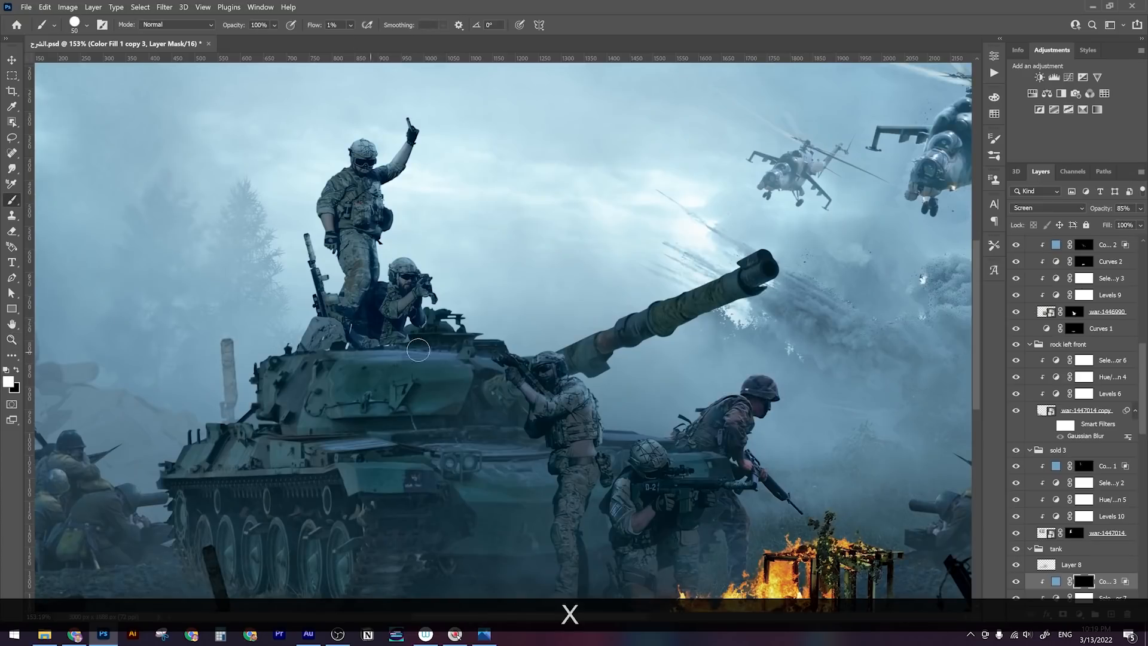
pyautogui.moveTo(418, 350); pyautogui.dragTo(447, 359)
pyautogui.moveTo(686, 292); pyautogui.dragTo(752, 262)
pyautogui.moveTo(529, 454)
pyautogui.mouseDown()
pyautogui.moveTo(300, 449)
pyautogui.moveTo(361, 441)
pyautogui.mouseUp()
pyautogui.press('space')
pyautogui.press('x')
pyautogui.press('z')
pyautogui.moveTo(385, 352); pyautogui.dragTo(335, 359)
pyautogui.press('space')
pyautogui.press('z')
# Duplicate the blue fill layer to the top of the sold 1 group and reset its mask to black
pyautogui.hotkey('ctrl', 'd')
pyautogui.press('v')
pyautogui.rightClick(494, 402)
pyautogui.click(532, 457)
pyautogui.moveTo(1107, 476); pyautogui.dragTo(1106, 591)
pyautogui.hotkey('ctrl', 'a')
pyautogui.hotkey('ctrl', 'BackSpace')
# Shrink the brush and paint light along the running soldier on the sold 1 fill mask
pyautogui.press('b')
pyautogui.press('z')
pyautogui.click(514, 389)
pyautogui.press('[')
pyautogui.moveTo(455, 412); pyautogui.dragTo(478, 466)
pyautogui.press('z')
pyautogui.hotkey('ctrl', 'd')
# Toggle the tank's blue fill layer off and on to compare the tank with and without the painted light
pyautogui.keyDown('alt'); pyautogui.click(551, 378); pyautogui.keyUp('alt')
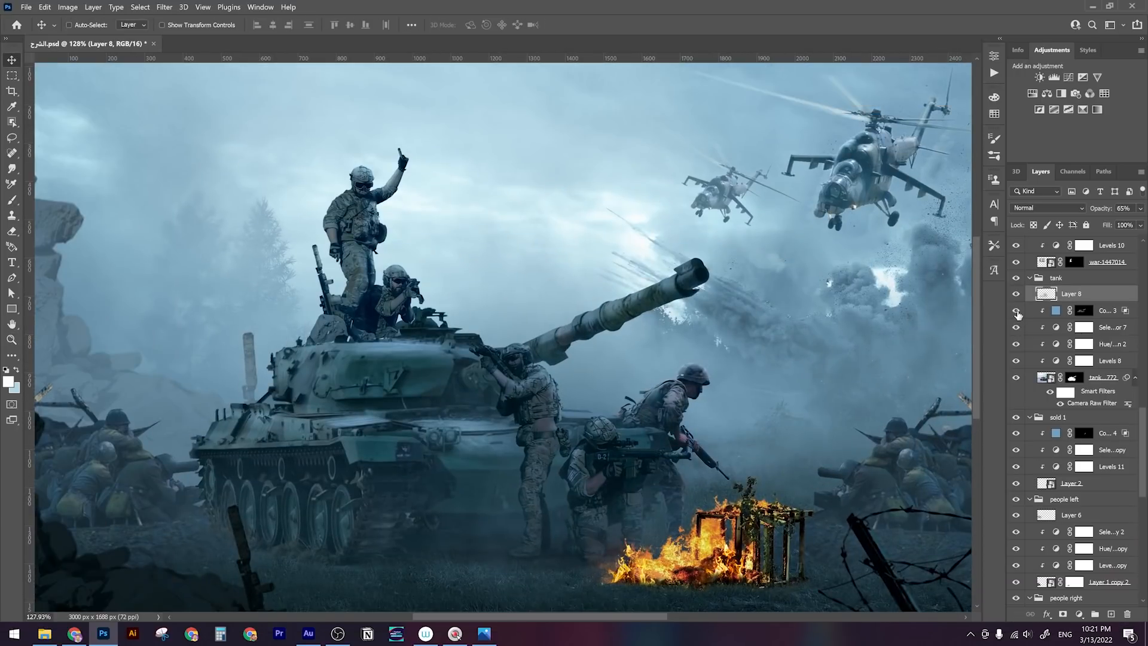
pyautogui.click(1016, 311)
pyautogui.click(1017, 311)
pyautogui.click(1017, 311)
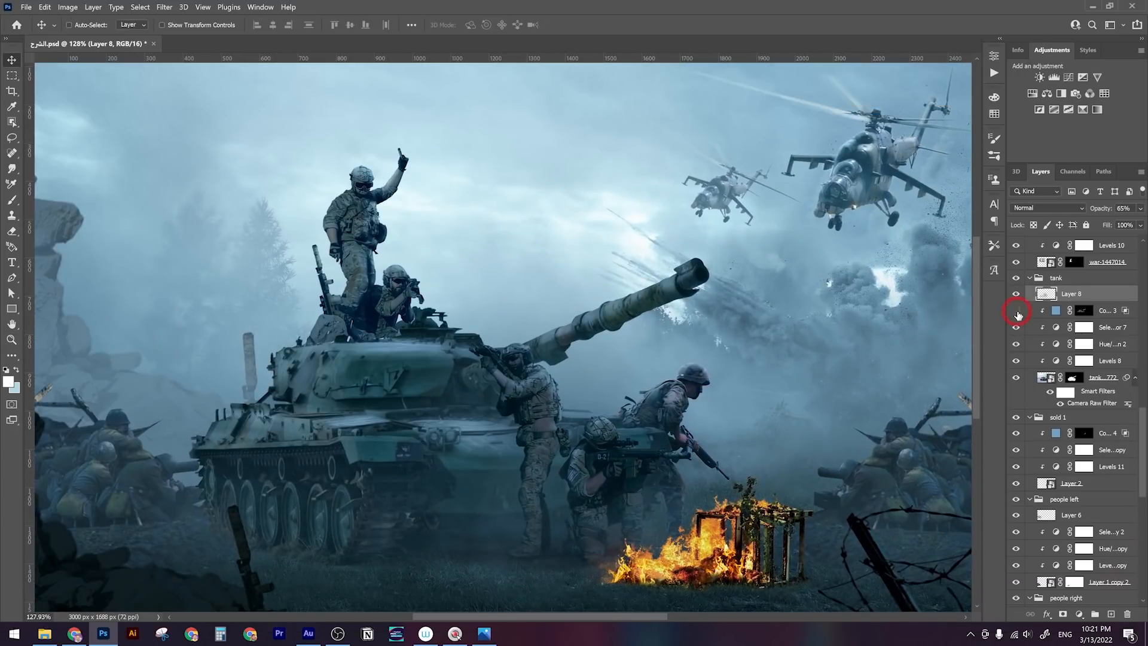
pyautogui.click(1017, 311)
pyautogui.click(1017, 311)
pyautogui.click(1016, 311)
pyautogui.moveTo(879, 357); pyautogui.dragTo(919, 348)
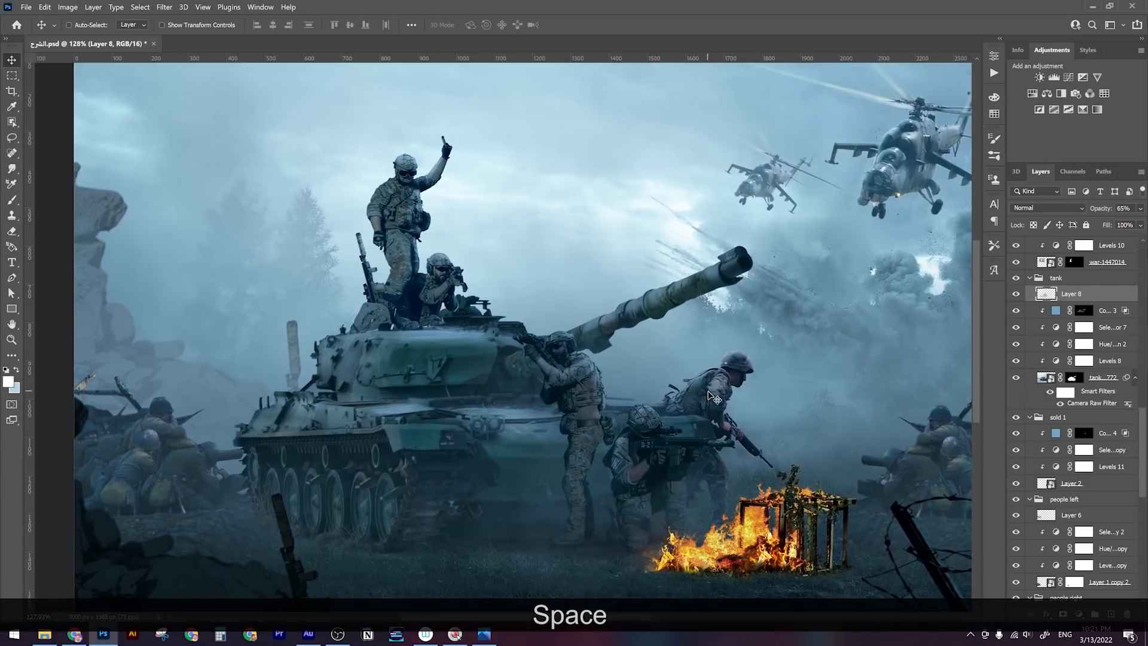
# Select the running soldier's blue fill layer and toggle its visibility to compare his lighting
pyautogui.rightClick(722, 382)
pyautogui.click(742, 392)
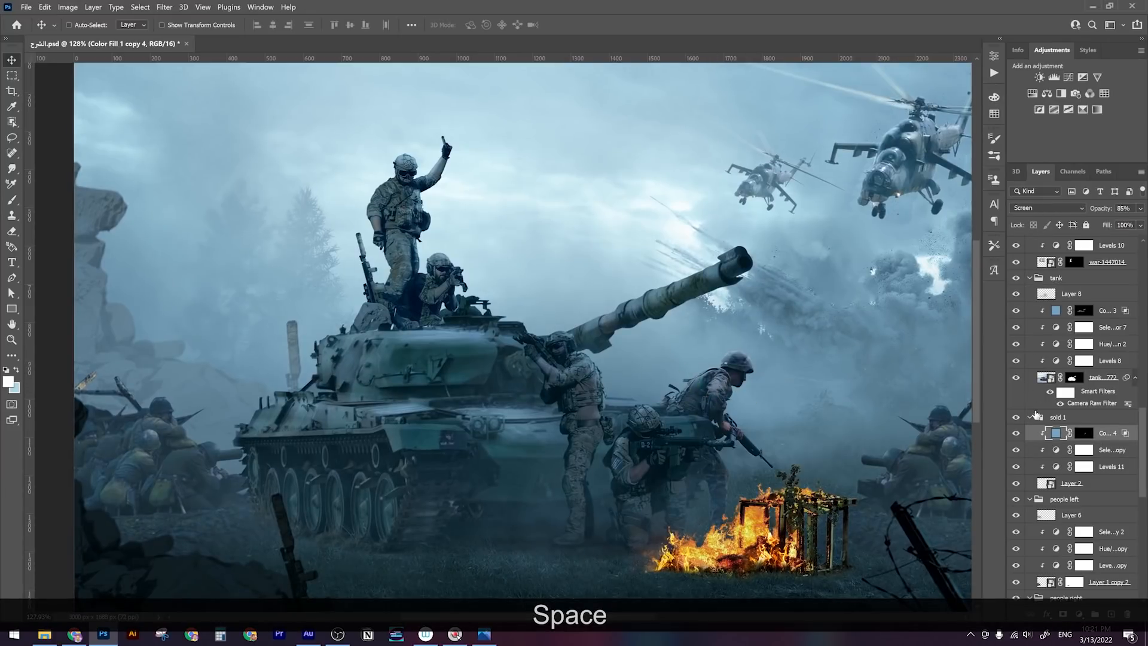
pyautogui.click(1017, 433)
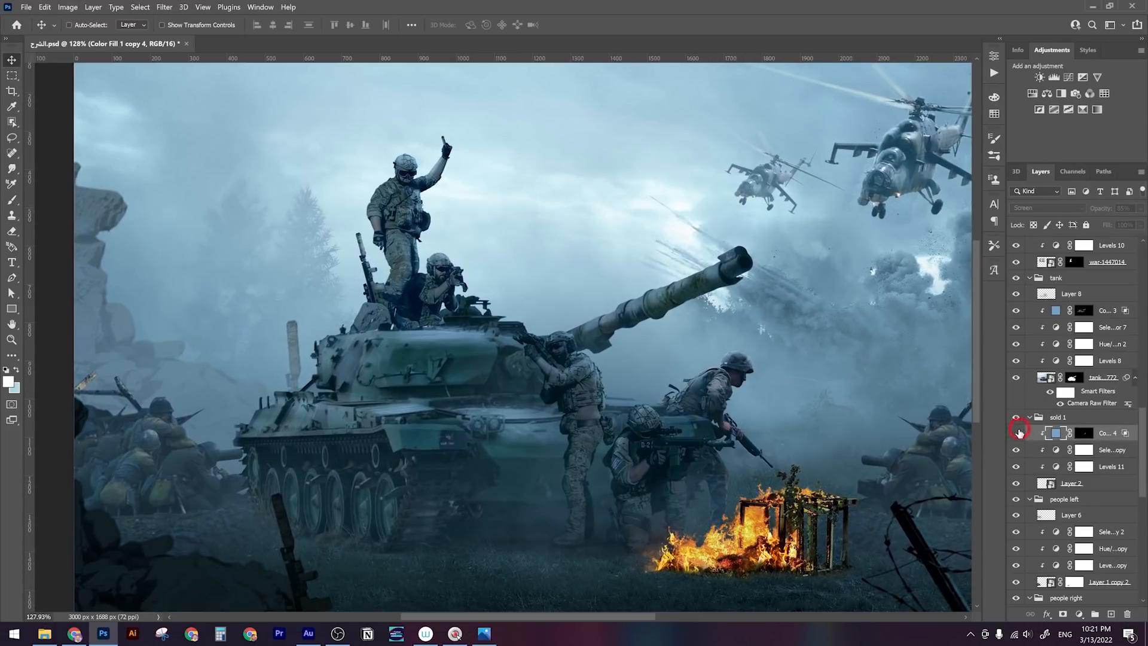
pyautogui.moveTo(686, 355); pyautogui.dragTo(738, 391)
# Select the sold2 group's Color Fill 1 copy 2 and toggle it repeatedly to compare the front soldiers' rim light
pyautogui.rightClick(641, 404)
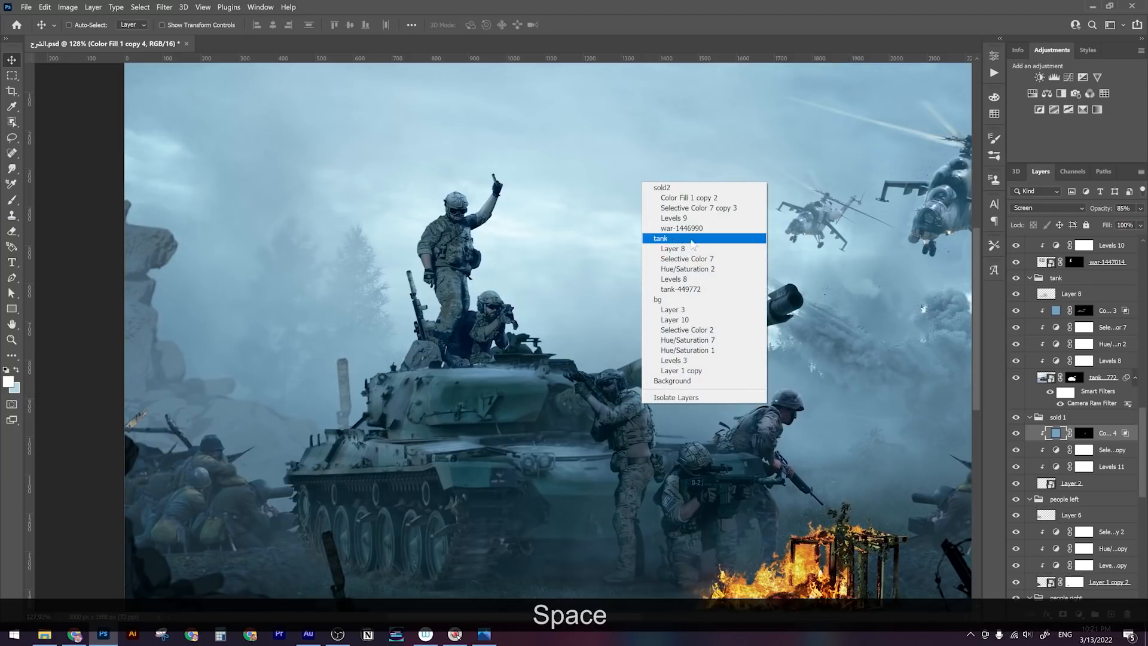
pyautogui.click(699, 198)
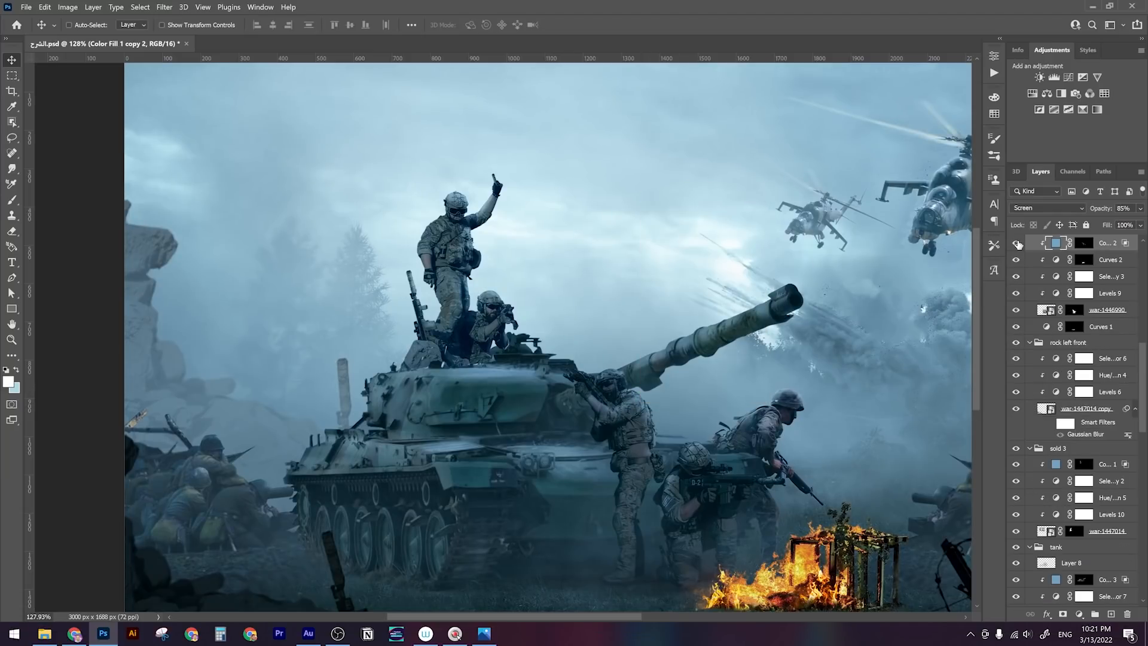
pyautogui.click(1017, 243)
pyautogui.click(1017, 243)
pyautogui.click(1017, 244)
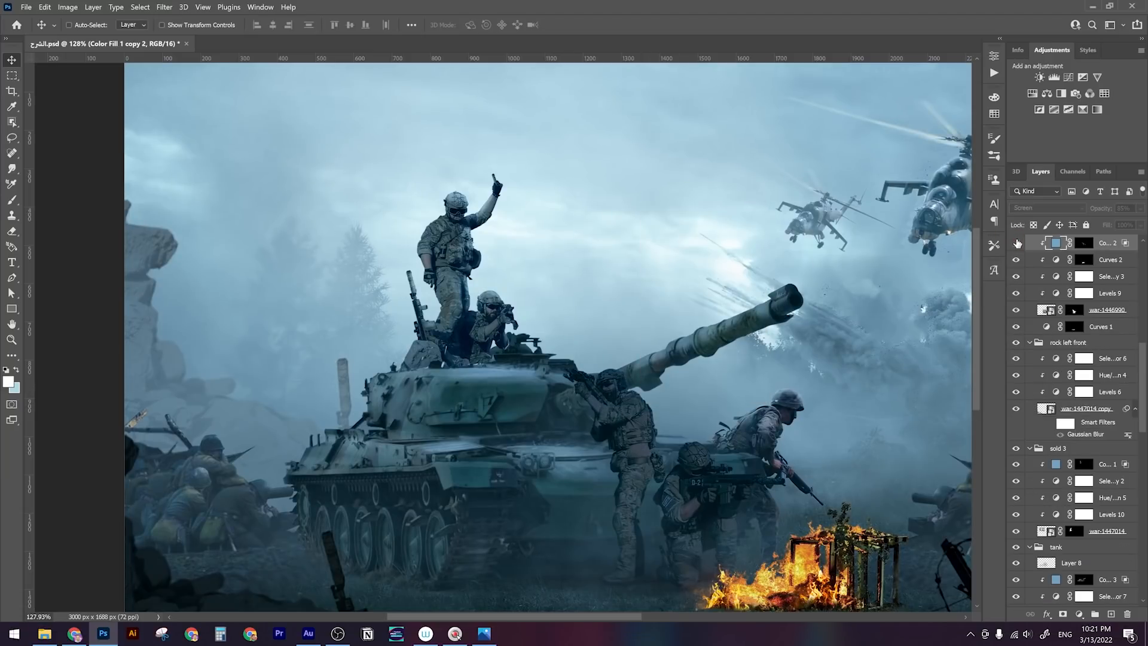
pyautogui.click(1017, 244)
pyautogui.click(1016, 246)
pyautogui.click(1017, 249)
pyautogui.click(1017, 247)
pyautogui.click(1017, 245)
# Duplicate the sold 1 blue fill above Selective Color 4 in the people right group and fill its mask with black
pyautogui.press('z')
pyautogui.moveTo(783, 431); pyautogui.dragTo(701, 393)
pyautogui.press('space')
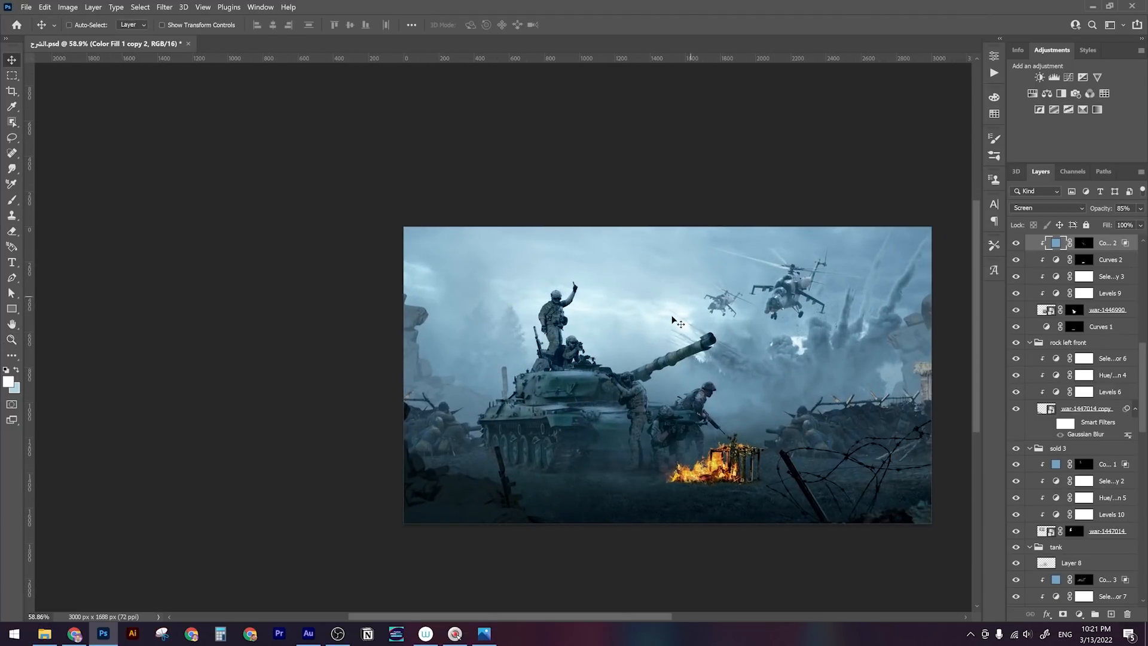
pyautogui.press('z')
pyautogui.moveTo(763, 406); pyautogui.dragTo(635, 384)
pyautogui.press('space')
pyautogui.rightClick(758, 404)
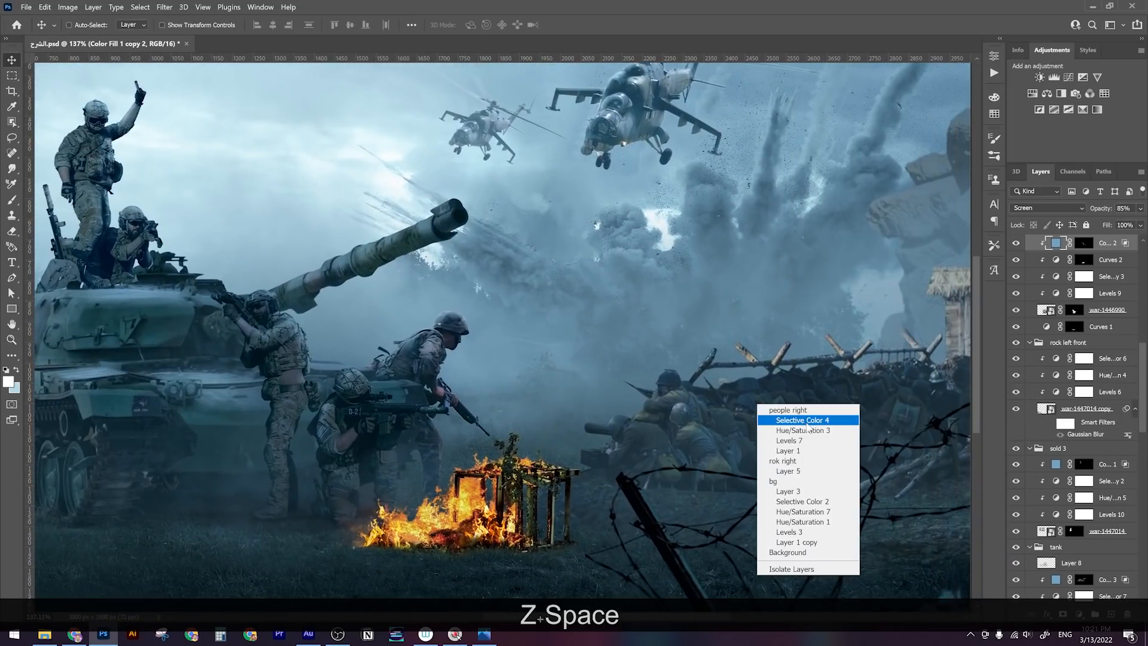
pyautogui.click(812, 420)
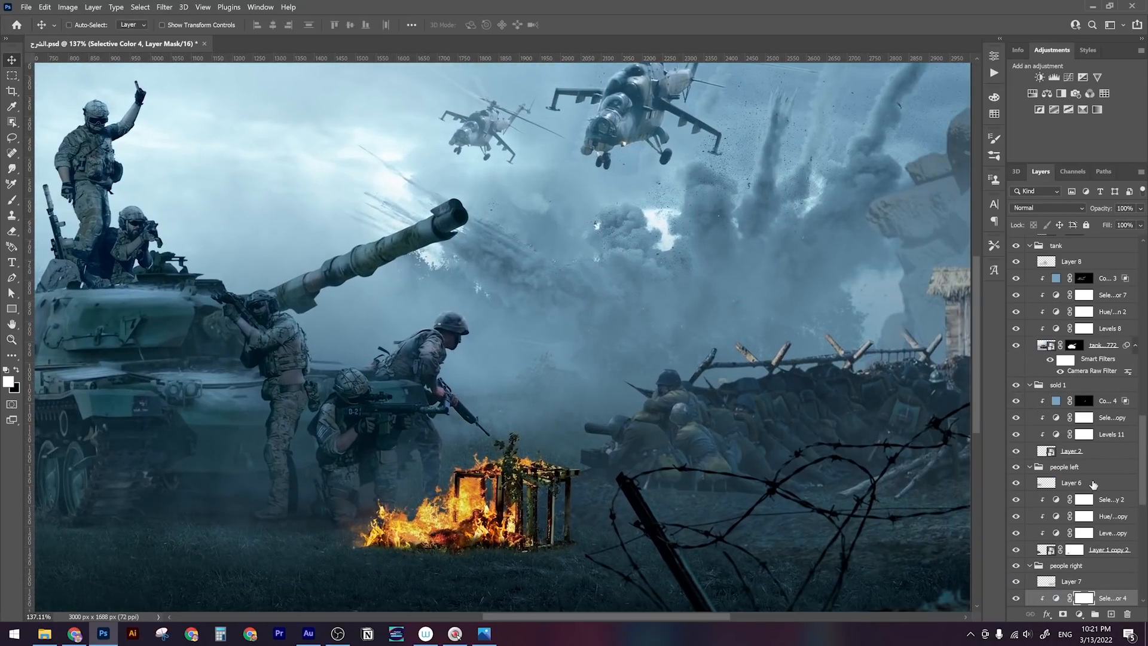
pyautogui.keyDown('alt'); pyautogui.moveTo(1106, 403); pyautogui.dragTo(1096, 591); pyautogui.keyUp('alt')
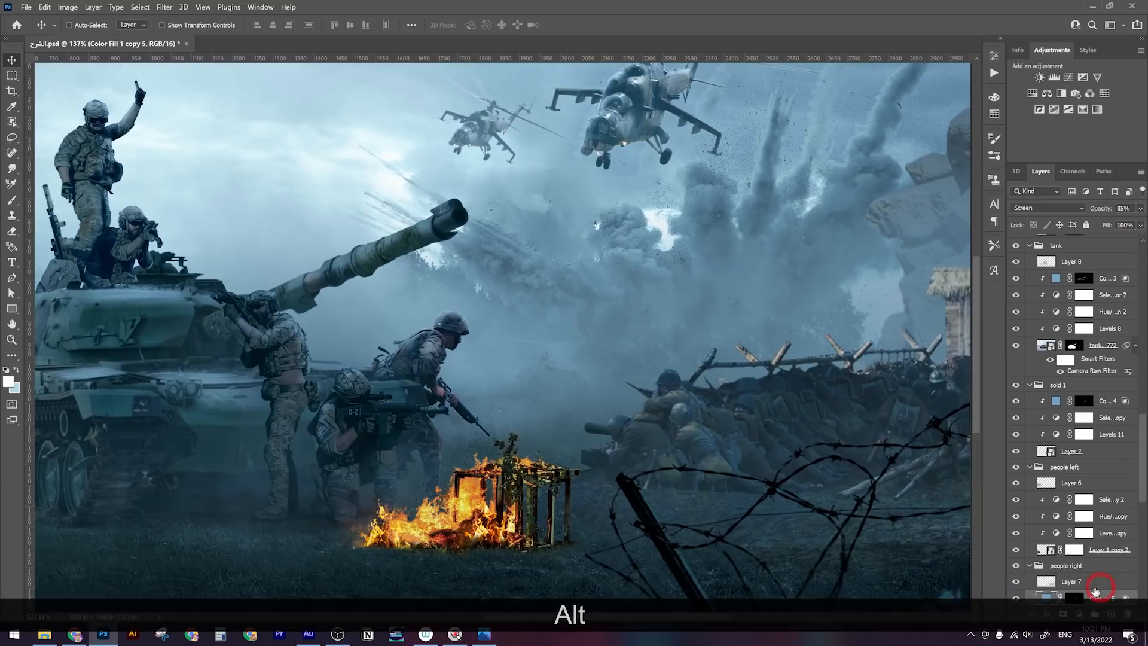
pyautogui.scroll(-4, 1087, 482)
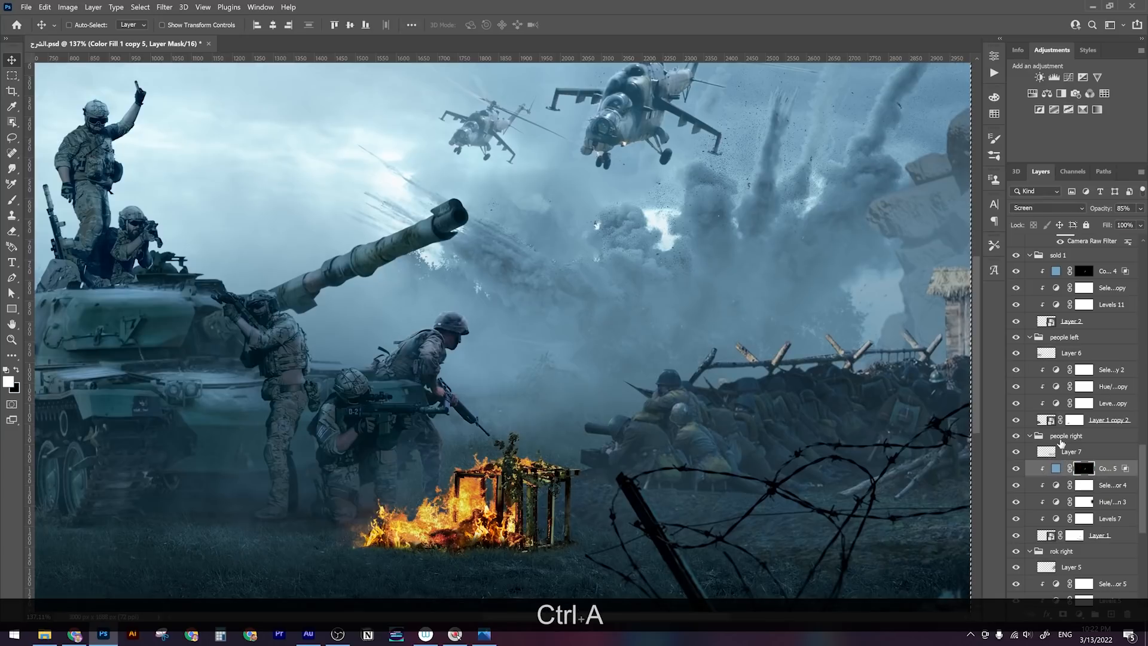
pyautogui.press('BackSpace')
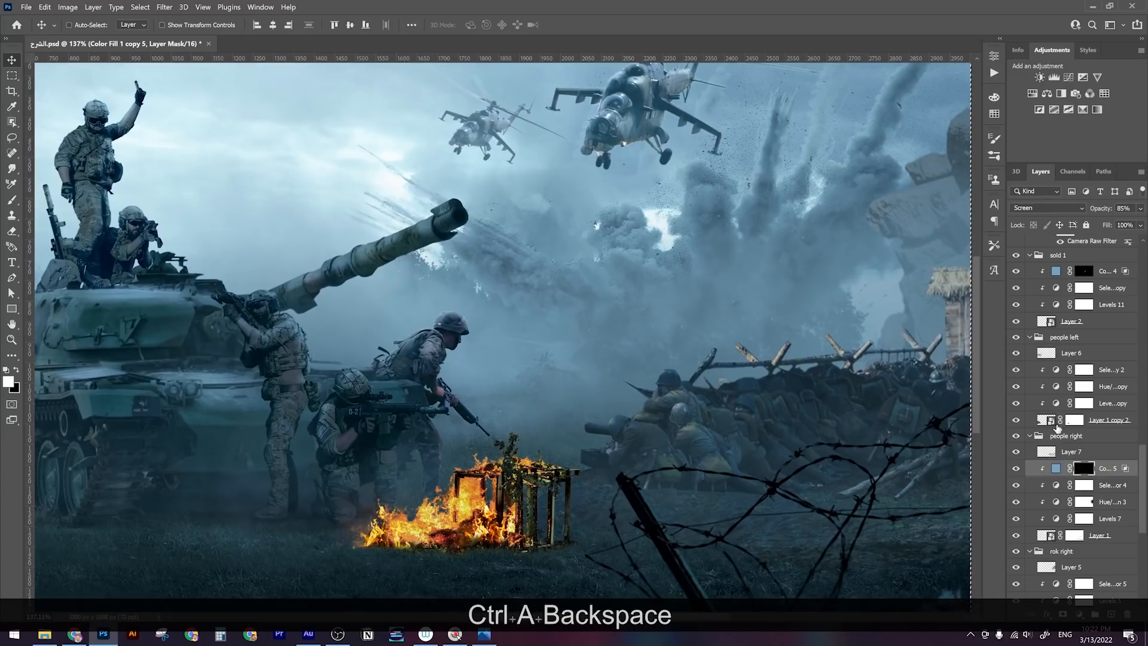
# Deselect and choose the Soft Round brush at 311 px with 15% flow
pyautogui.hotkey('ctrl', 'd')
pyautogui.press('b')
pyautogui.rightClick(799, 389)
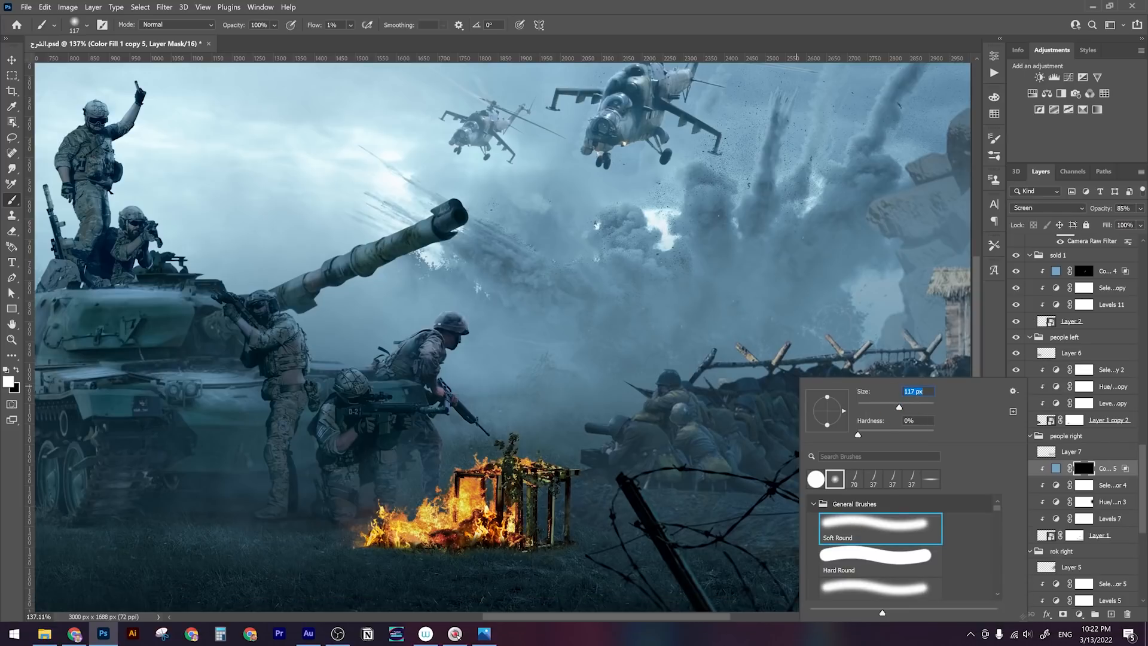
pyautogui.click(870, 343)
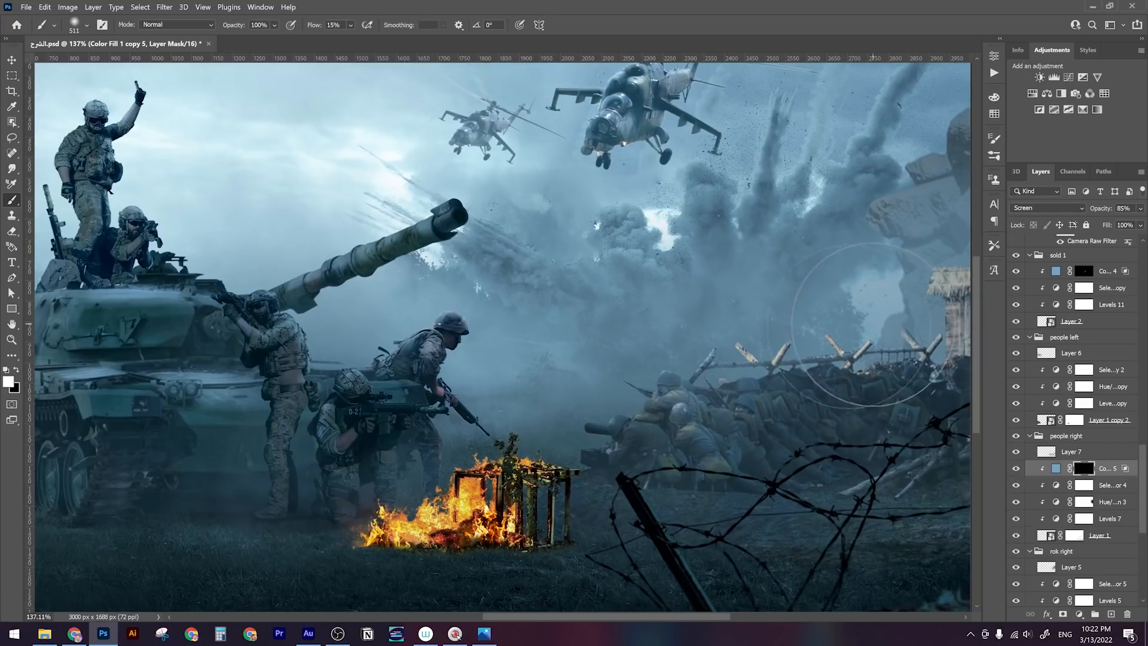
# Paint blue rim light over the right barricade soldiers on the fill's mask and lower the fill's opacity to 42%
pyautogui.moveTo(870, 326); pyautogui.dragTo(759, 353)
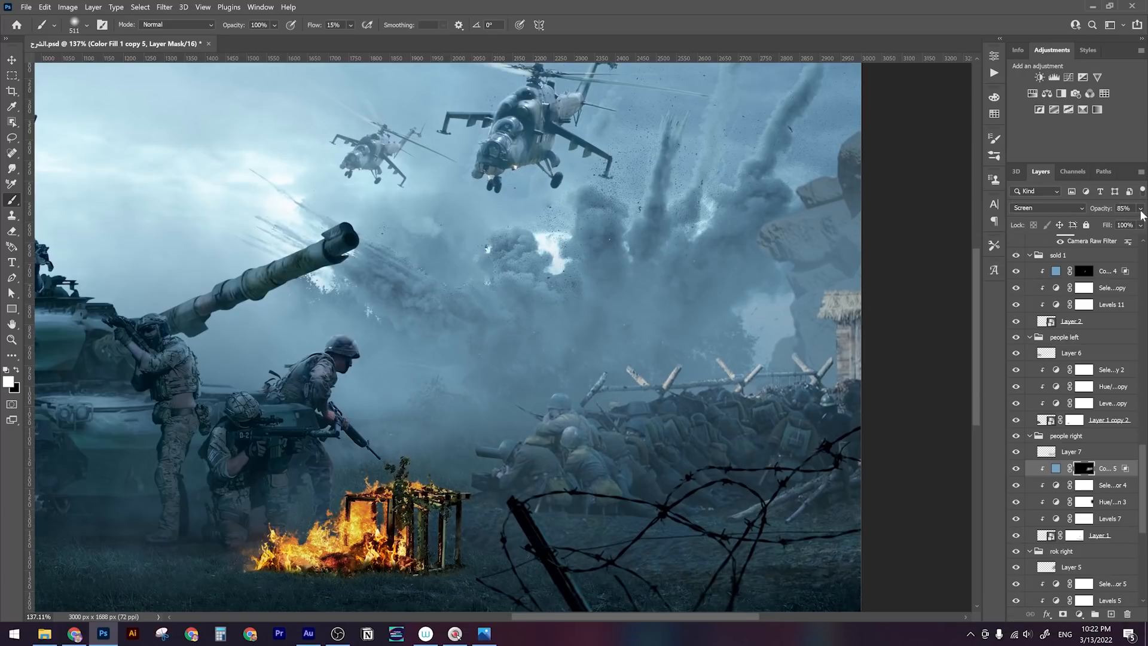
pyautogui.moveTo(1122, 224); pyautogui.dragTo(1120, 225)
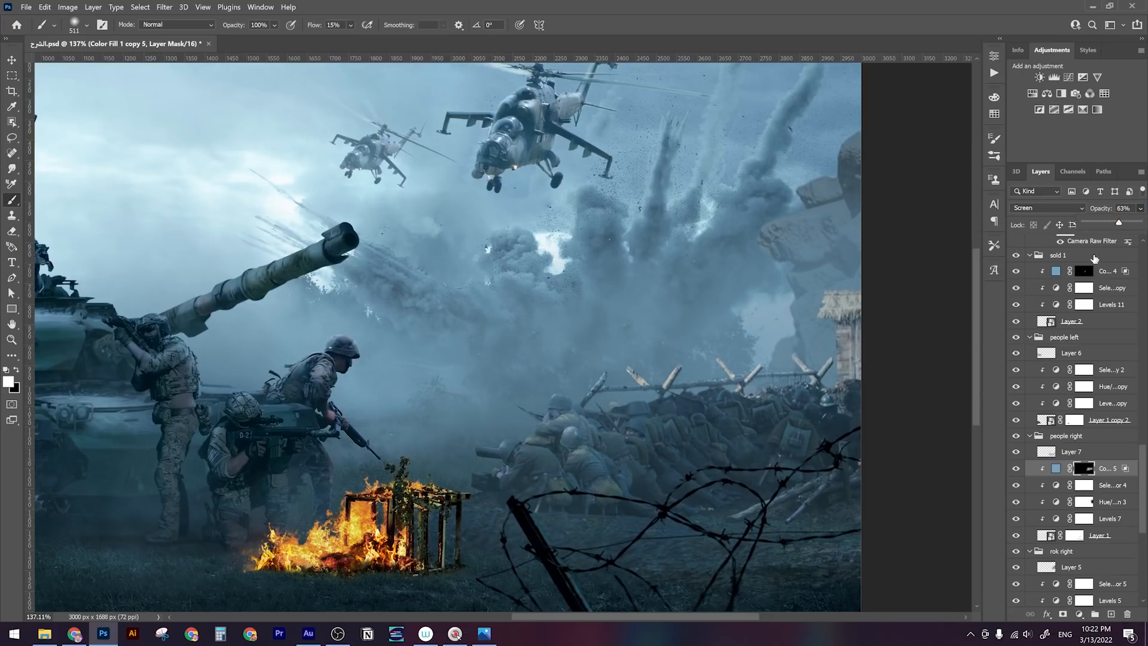
pyautogui.press('z')
pyautogui.moveTo(753, 401)
pyautogui.mouseDown()
pyautogui.moveTo(687, 401)
pyautogui.moveTo(731, 402)
pyautogui.mouseUp()
pyautogui.press('space')
pyautogui.moveTo(623, 421); pyautogui.dragTo(689, 415)
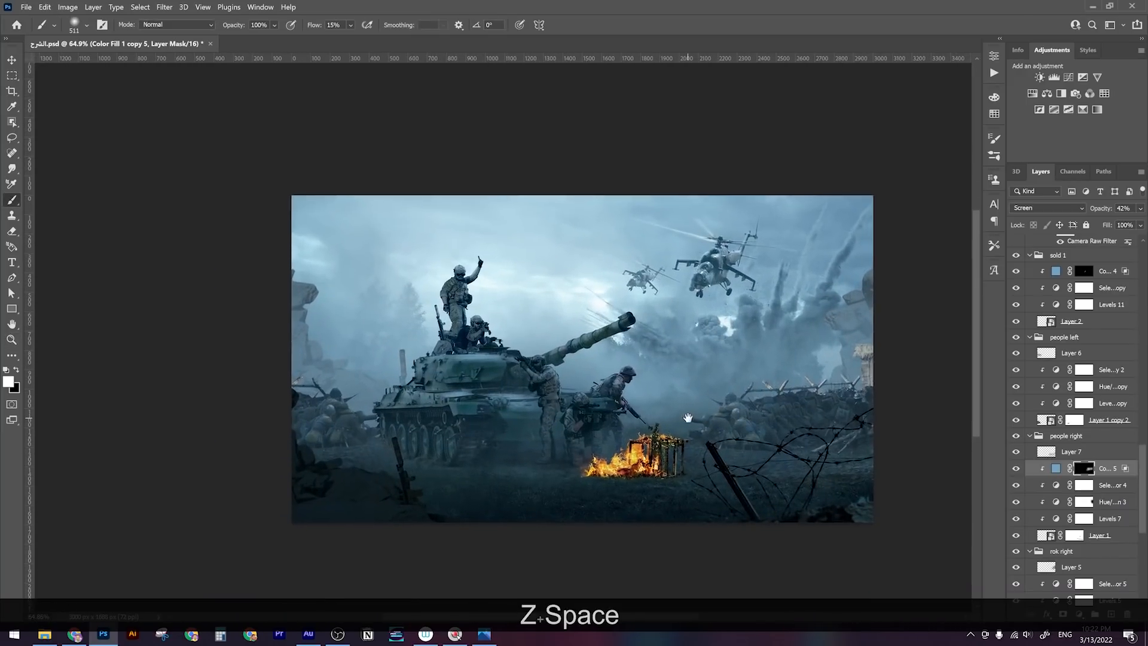
# Examine how the burning wooden frame blends with the surrounding grass and soldiers, both up close and in the whole composite
pyautogui.press('z')
pyautogui.moveTo(628, 460)
pyautogui.mouseDown()
pyautogui.moveTo(664, 460)
pyautogui.moveTo(598, 461)
pyautogui.moveTo(652, 462)
pyautogui.moveTo(635, 489)
pyautogui.moveTo(661, 473)
pyautogui.moveTo(677, 429)
pyautogui.moveTo(664, 423)
pyautogui.mouseUp()
pyautogui.press('z')
pyautogui.press('space')
pyautogui.press('space')
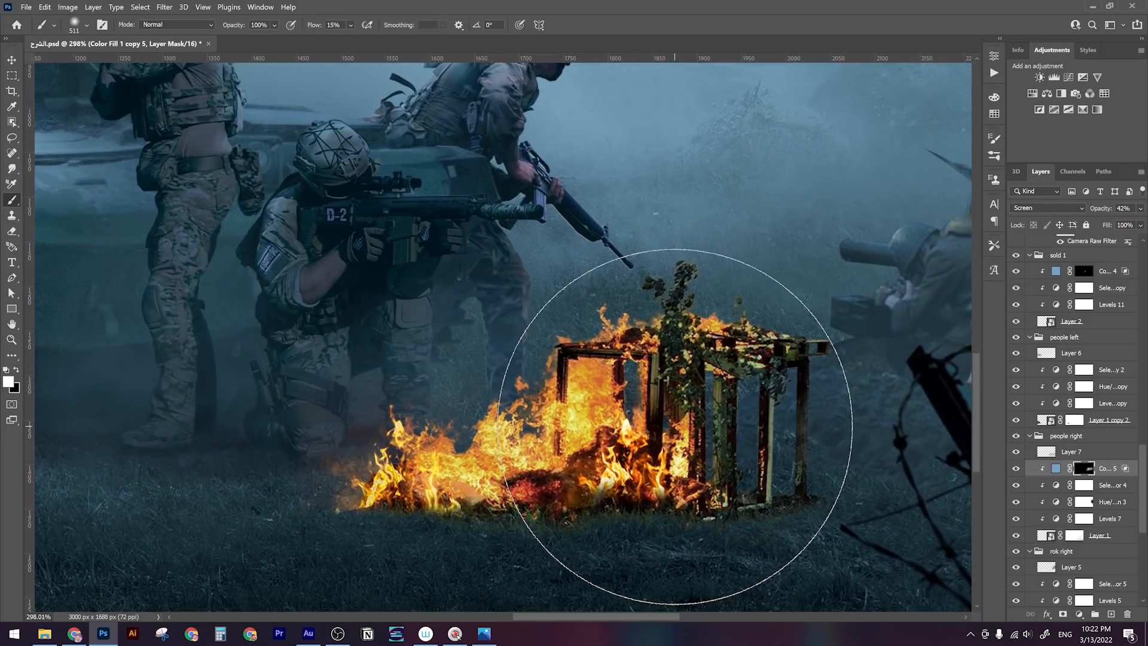
pyautogui.press('space')
pyautogui.moveTo(751, 396); pyautogui.dragTo(672, 267)
pyautogui.press('z')
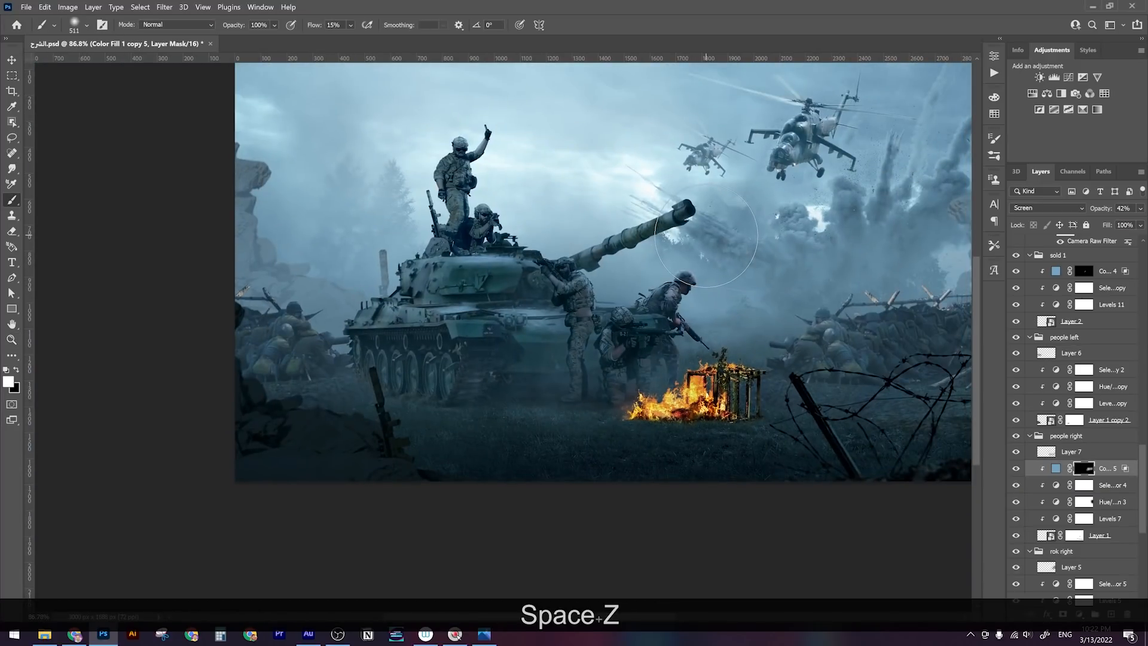
pyautogui.press('z')
pyautogui.moveTo(721, 392); pyautogui.dragTo(709, 418)
pyautogui.press('z')
# Select the Hue/Saturation 8 layer in the fire group and add a new empty layer above it
pyautogui.press('v')
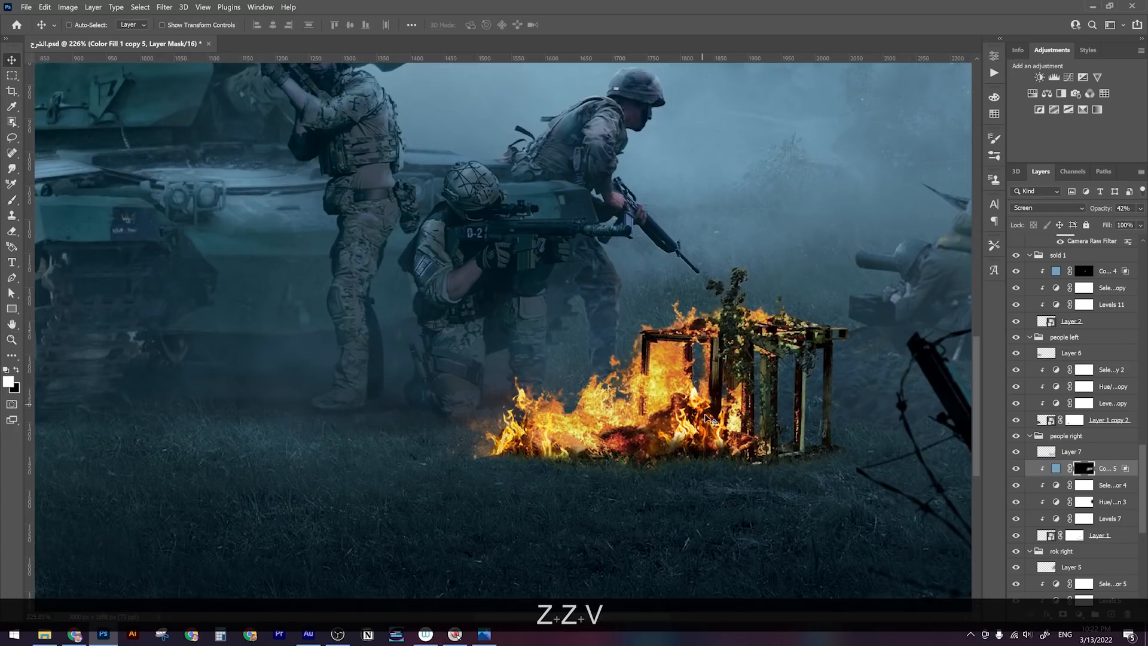
pyautogui.rightClick(696, 420)
pyautogui.click(706, 419)
pyautogui.moveTo(710, 420); pyautogui.dragTo(622, 429)
pyautogui.click(1095, 261)
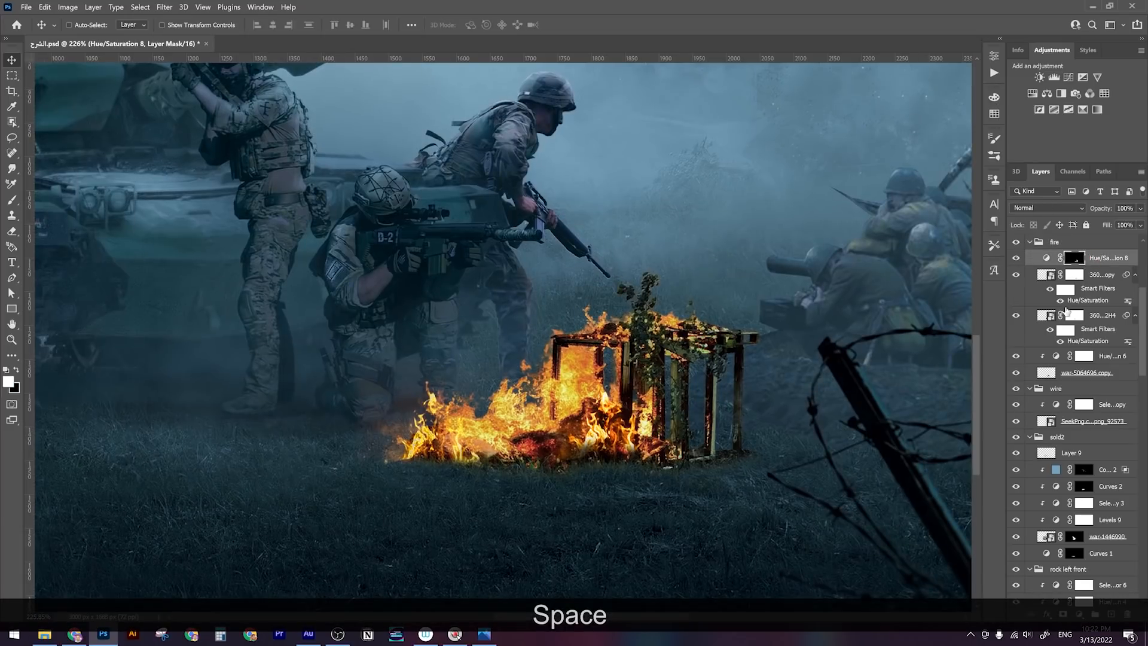
pyautogui.click(1111, 616)
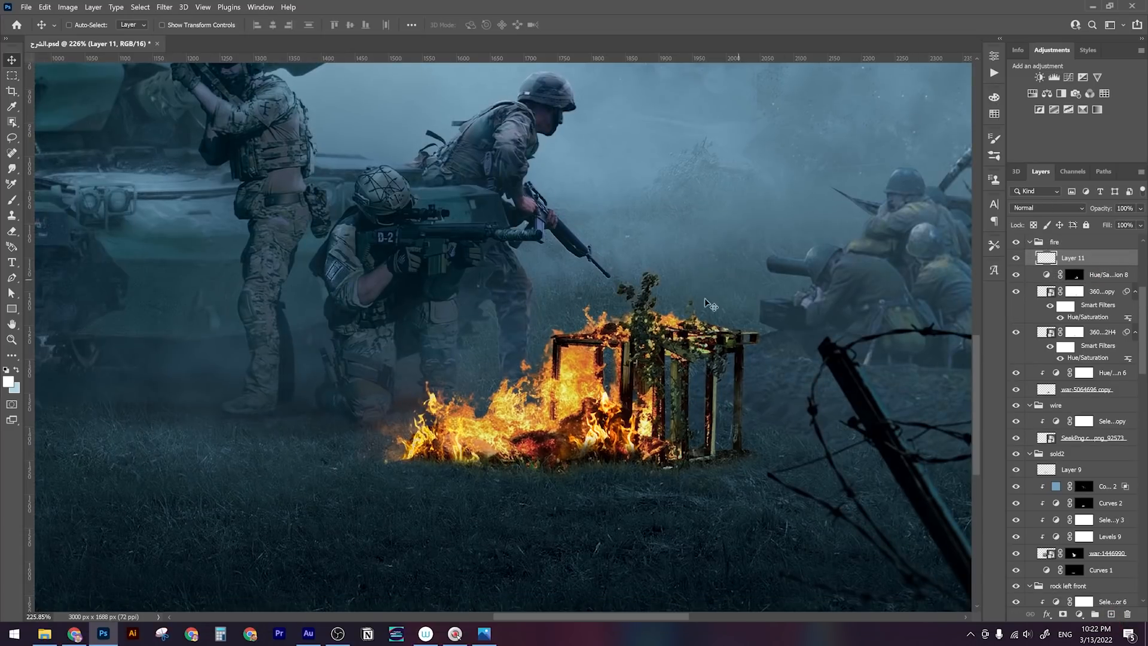
# Choose a textured pbbymef brush at 152 px and sample orange from the flames as the painting color
pyautogui.press('b')
pyautogui.rightClick(658, 380)
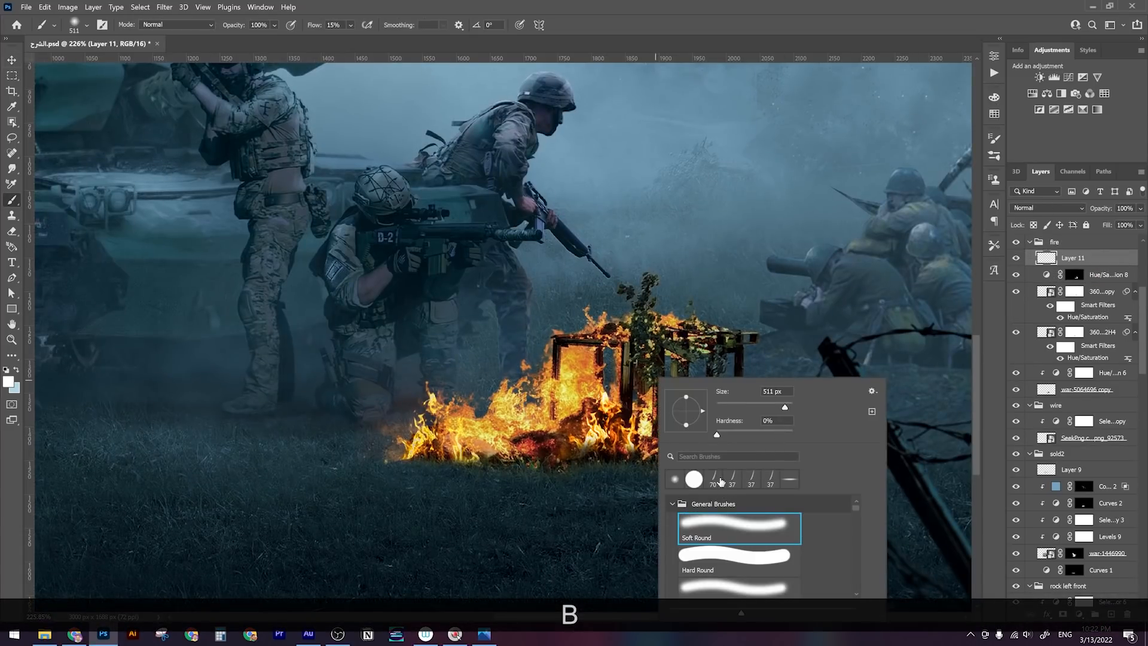
pyautogui.moveTo(852, 516)
pyautogui.mouseDown()
pyautogui.moveTo(860, 551)
pyautogui.moveTo(850, 557)
pyautogui.mouseUp()
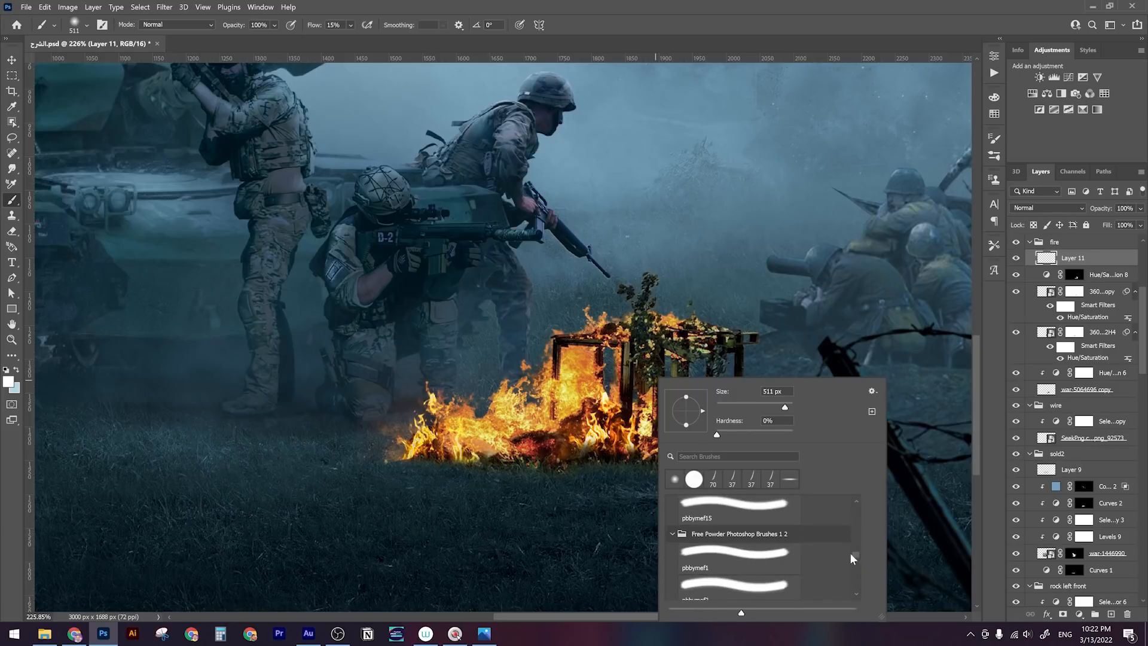
pyautogui.scroll(2, 853, 550)
pyautogui.click(767, 546)
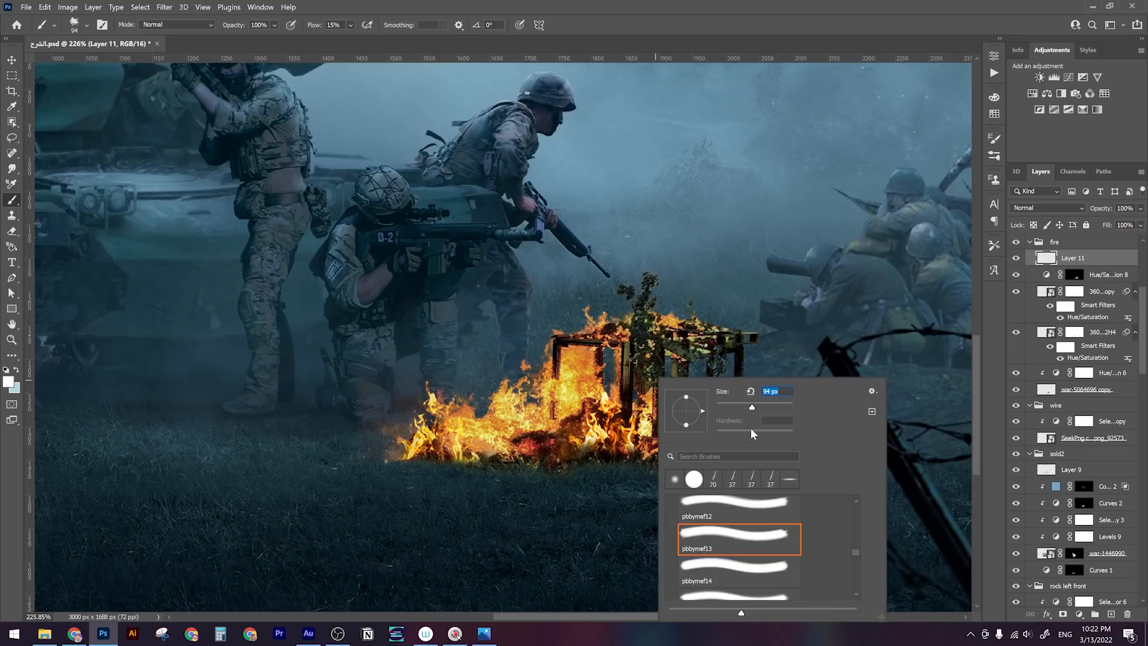
pyautogui.doubleClick(766, 505)
pyautogui.press('alt')
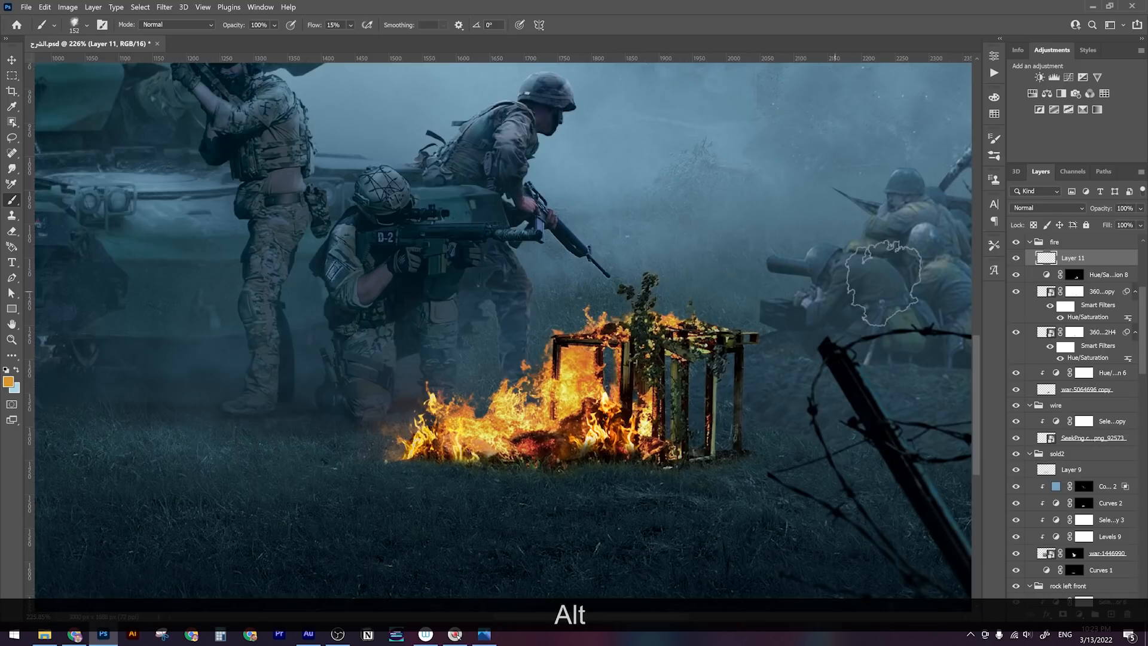
# Set Layer 11 to Screen and paint an orange glow around the fire, enlarging the brush to 250 px
pyautogui.click(1041, 208)
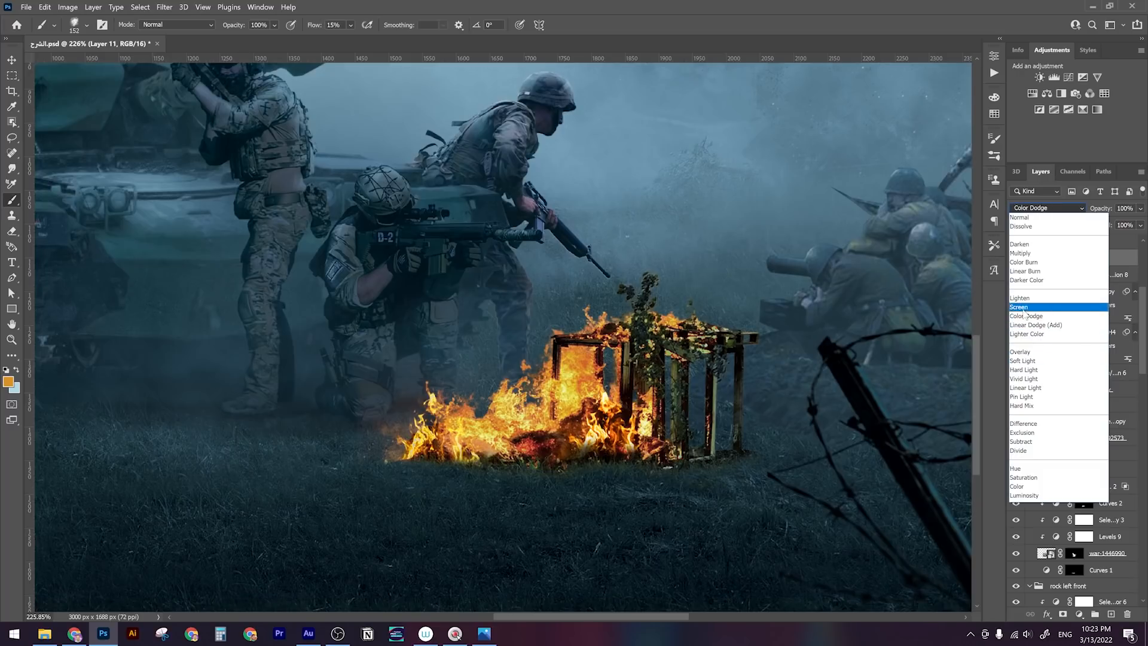
pyautogui.click(1022, 307)
pyautogui.moveTo(737, 415)
pyautogui.mouseDown()
pyautogui.moveTo(743, 436)
pyautogui.moveTo(782, 411)
pyautogui.moveTo(777, 423)
pyautogui.moveTo(738, 424)
pyautogui.mouseUp()
pyautogui.press(']')
pyautogui.press(']')
pyautogui.press(']')
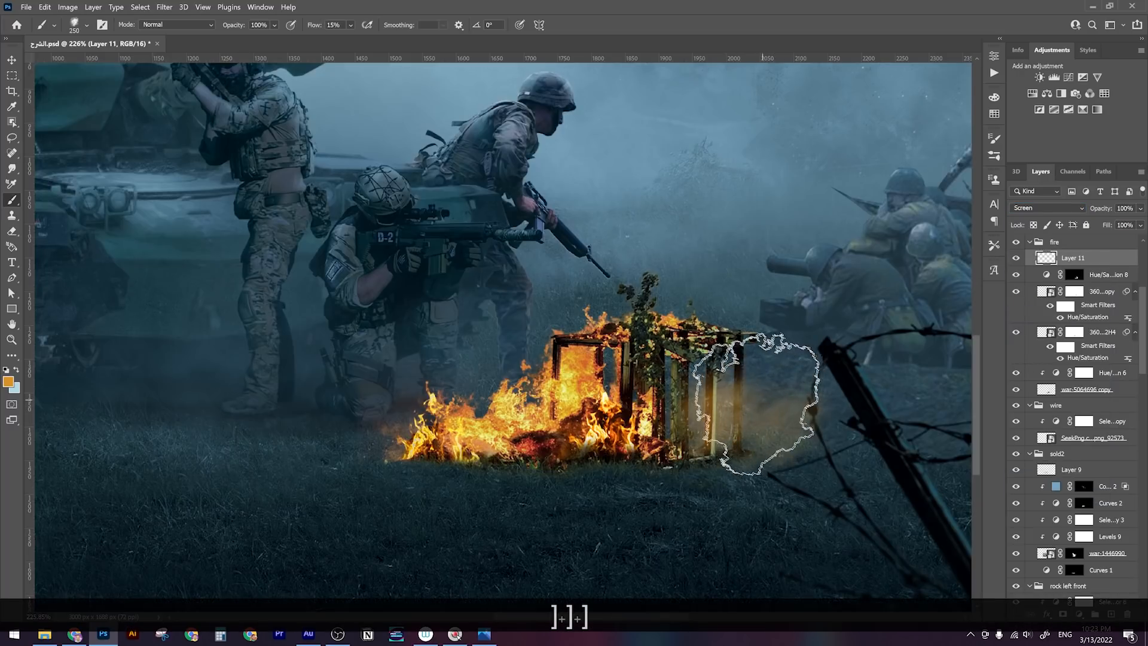
pyautogui.moveTo(591, 429); pyautogui.dragTo(371, 441)
# Sample a deeper orange from the flames and extend the glow over the frame and ground on both sides, reducing the brush to 90 px
pyautogui.keyDown('alt'); pyautogui.click(574, 396); pyautogui.keyUp('alt')
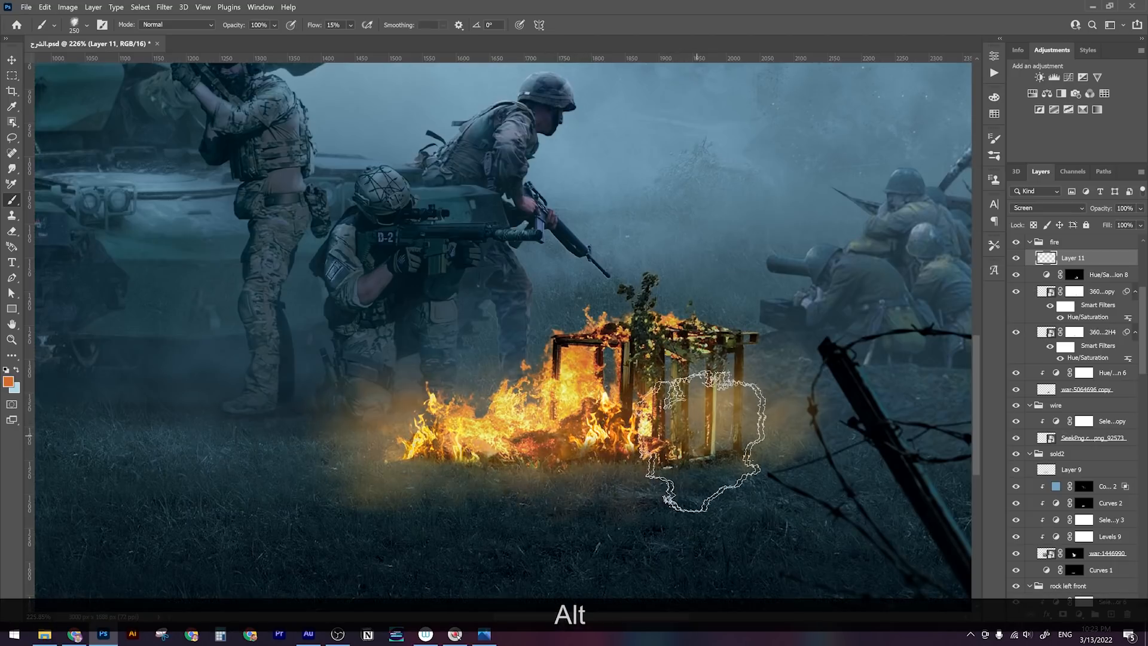
pyautogui.moveTo(747, 399)
pyautogui.mouseDown()
pyautogui.moveTo(683, 339)
pyautogui.moveTo(628, 348)
pyautogui.moveTo(749, 349)
pyautogui.mouseUp()
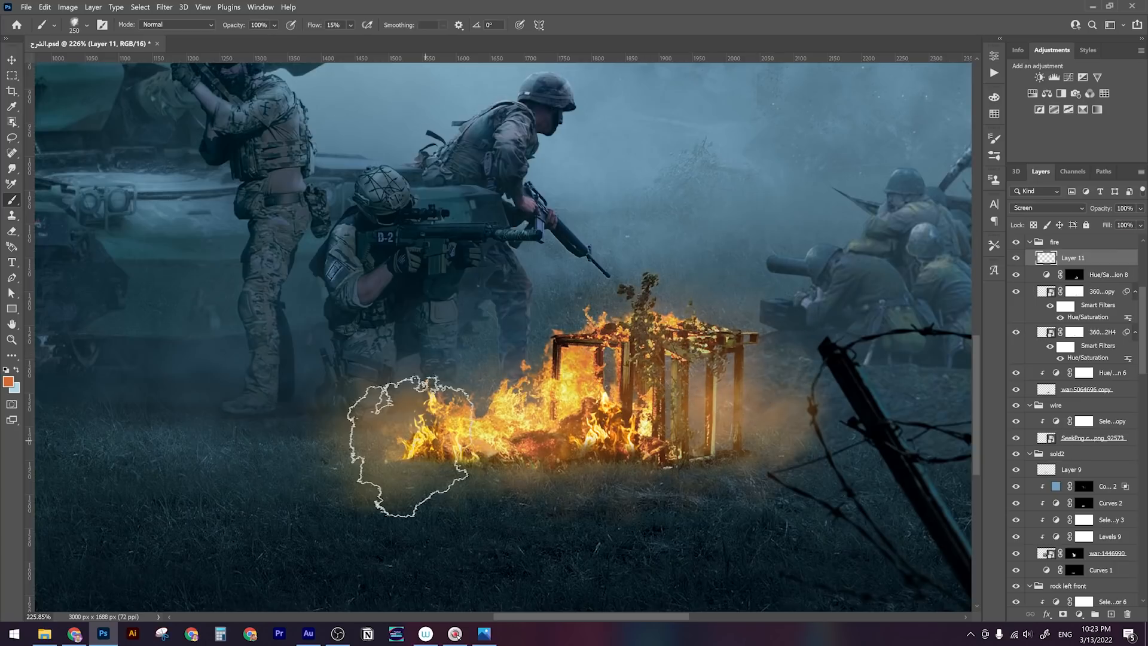
pyautogui.press('[')
pyautogui.press('[')
pyautogui.press('[')
pyautogui.press('[')
pyautogui.press('[')
pyautogui.press('[')
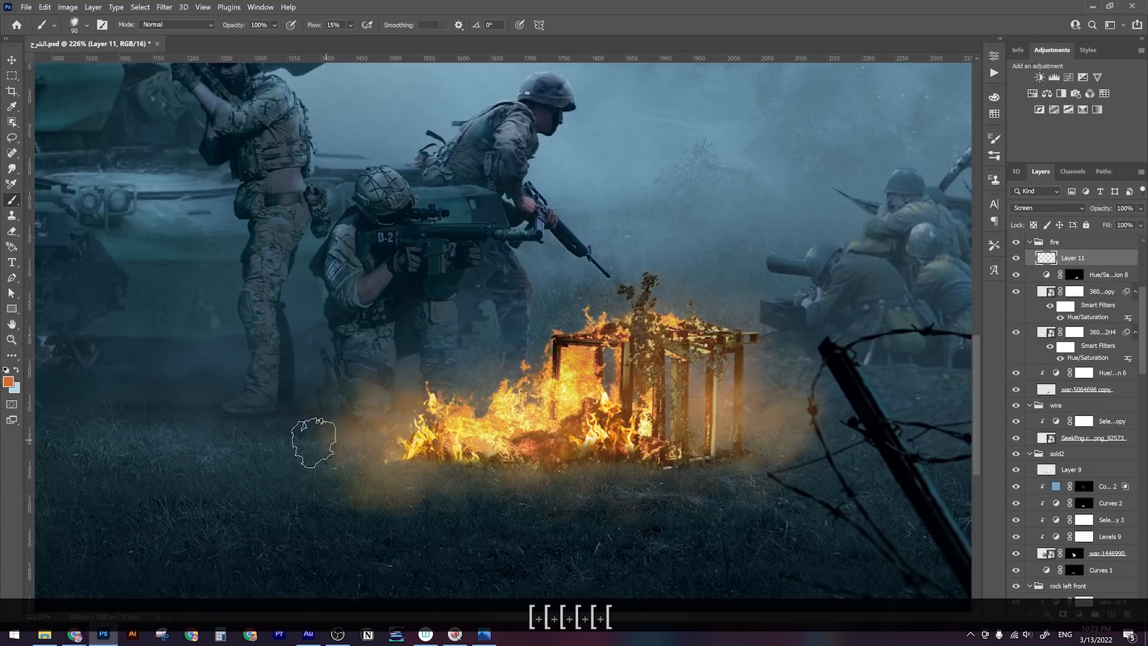
pyautogui.moveTo(364, 444)
pyautogui.mouseDown()
pyautogui.moveTo(225, 436)
pyautogui.moveTo(294, 449)
pyautogui.mouseUp()
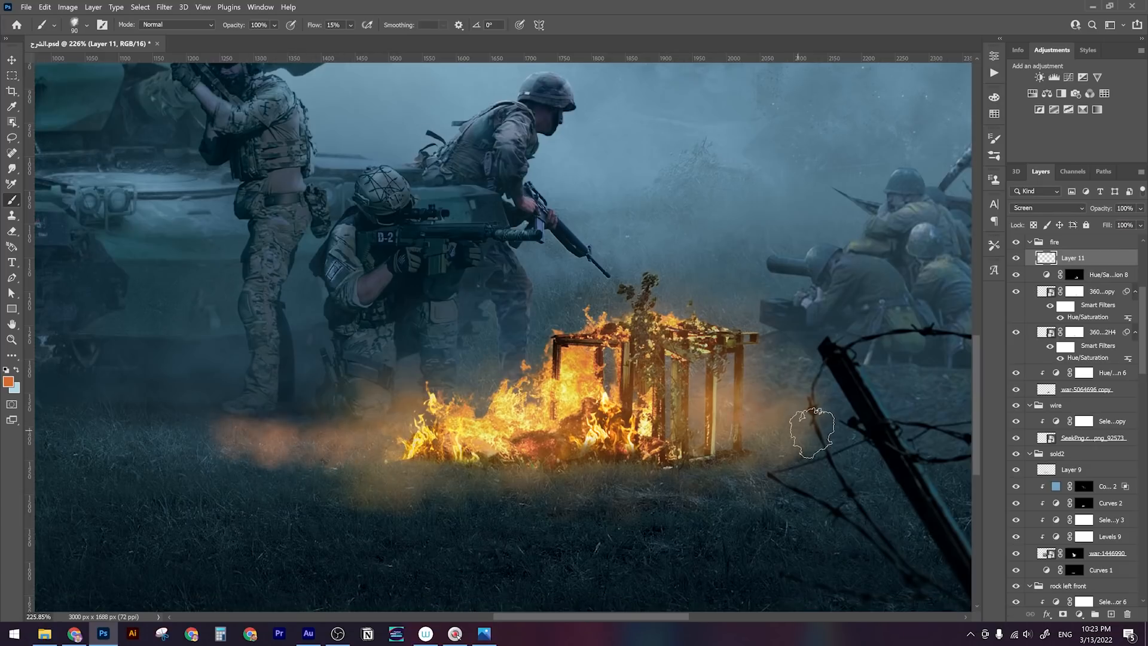
pyautogui.moveTo(813, 433); pyautogui.dragTo(869, 428)
# Add a mask to Layer 11 and soften the glow's outer edges with black at 2% flow
pyautogui.press('z')
pyautogui.moveTo(774, 431)
pyautogui.mouseDown()
pyautogui.moveTo(661, 413)
pyautogui.moveTo(742, 427)
pyautogui.mouseUp()
pyautogui.press('z')
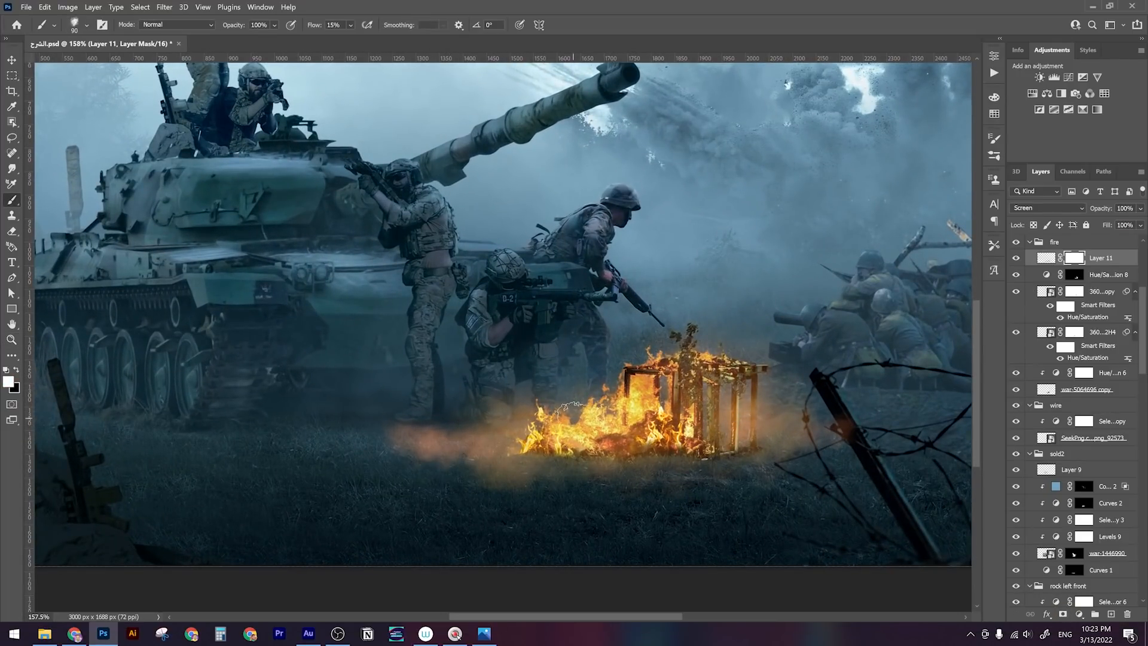
pyautogui.click(350, 38)
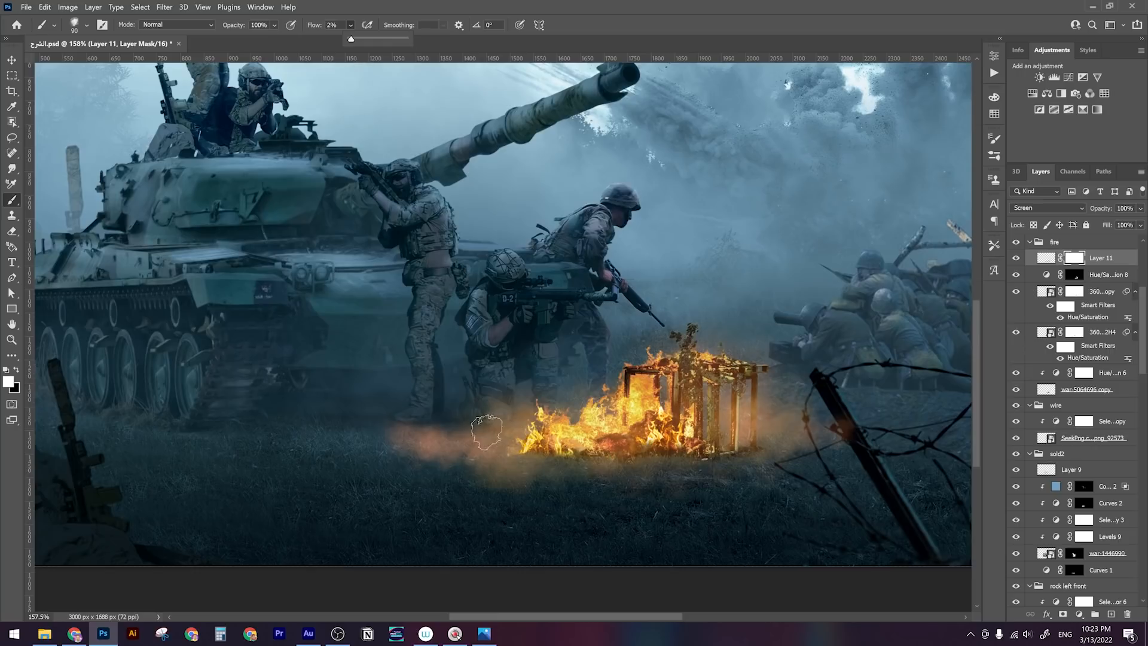
pyautogui.press('x')
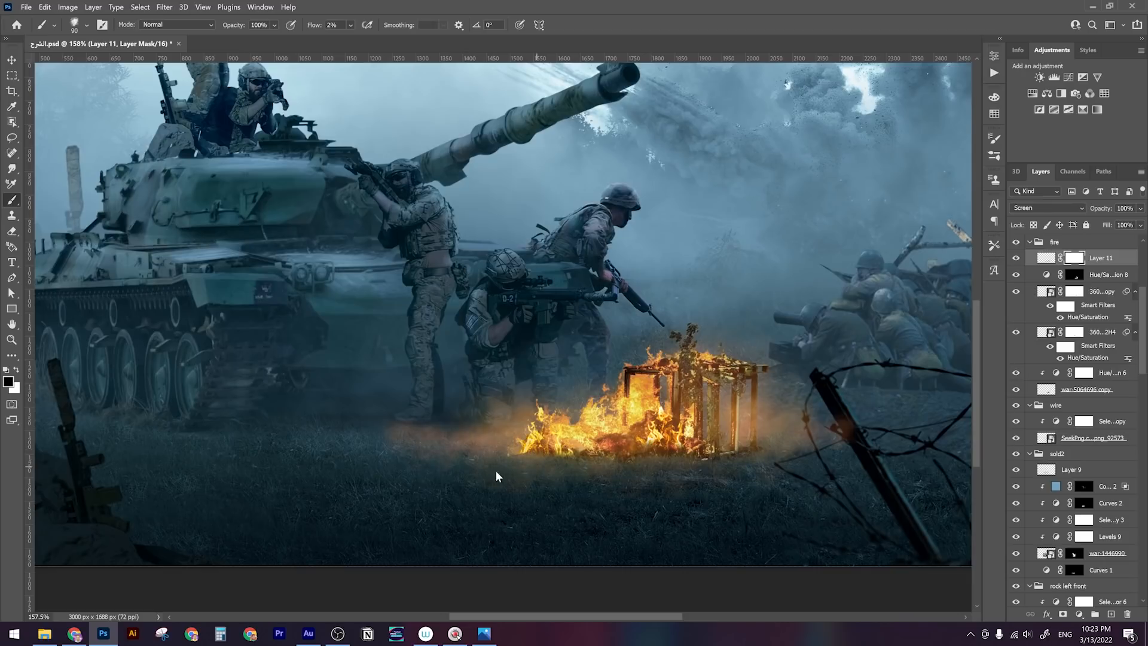
pyautogui.moveTo(689, 401); pyautogui.dragTo(637, 416)
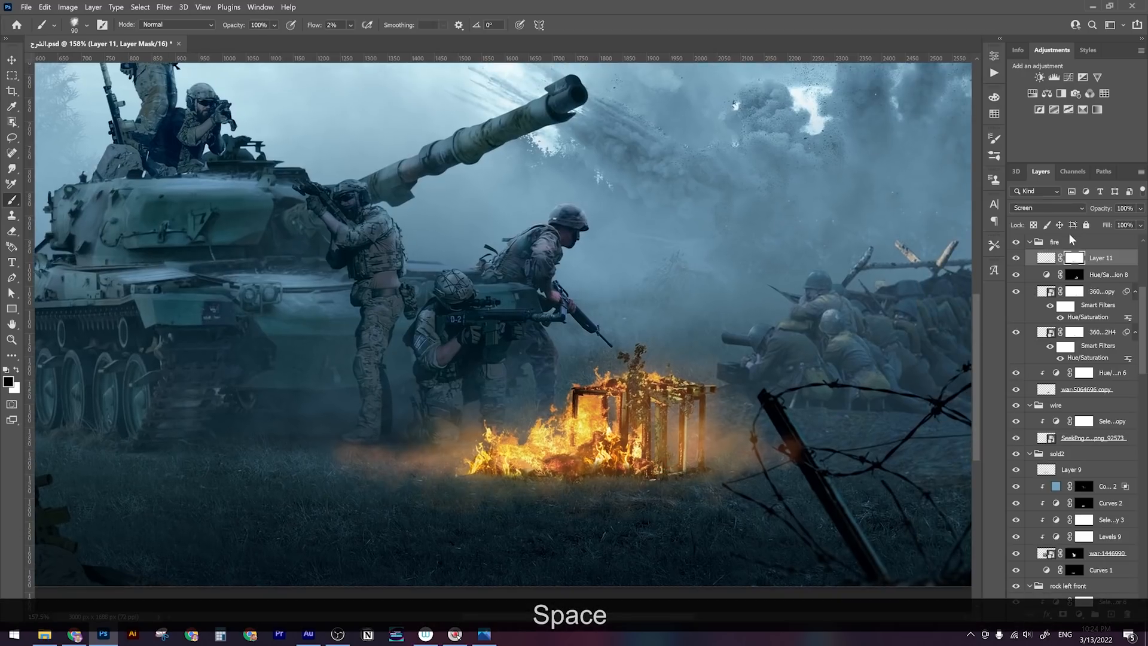
pyautogui.moveTo(633, 486); pyautogui.dragTo(611, 485)
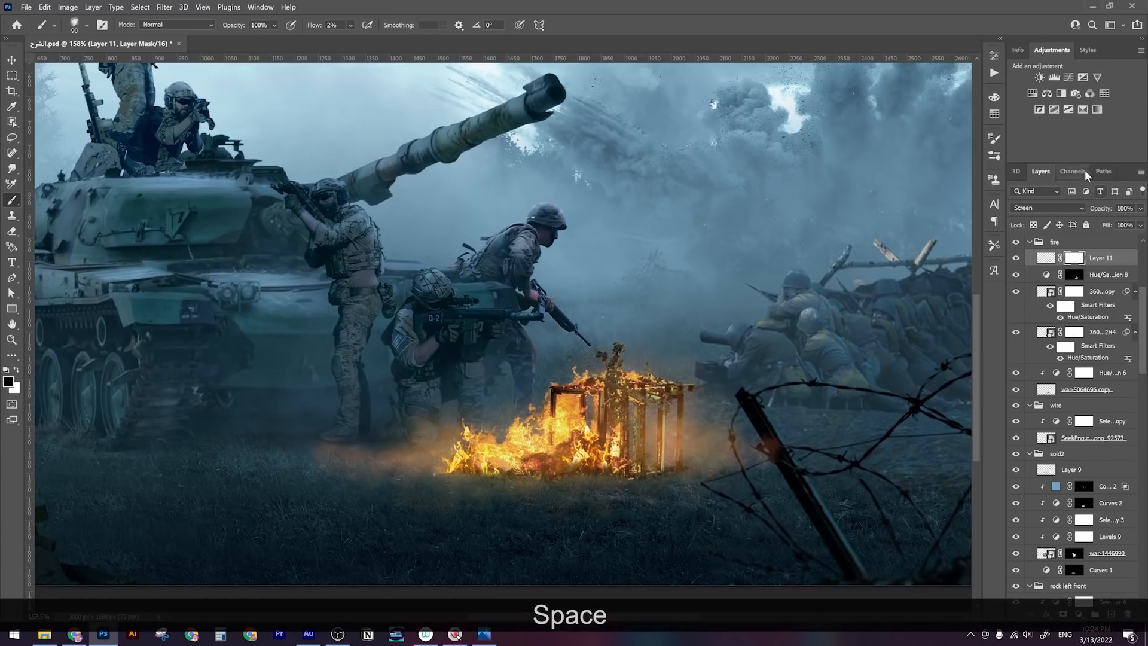
# Add a colorized Hue/Saturation adjustment above Layer 11 with hue 22, saturation 56 and lightness +17
pyautogui.click(1034, 95)
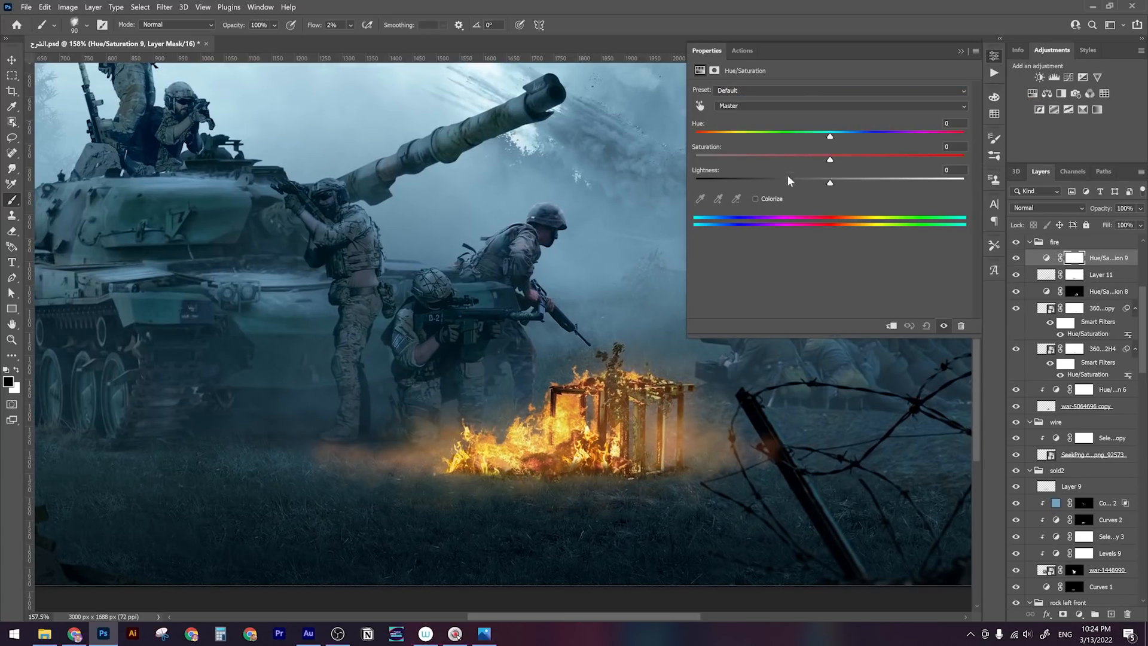
pyautogui.click(757, 199)
pyautogui.moveTo(695, 137); pyautogui.dragTo(722, 137)
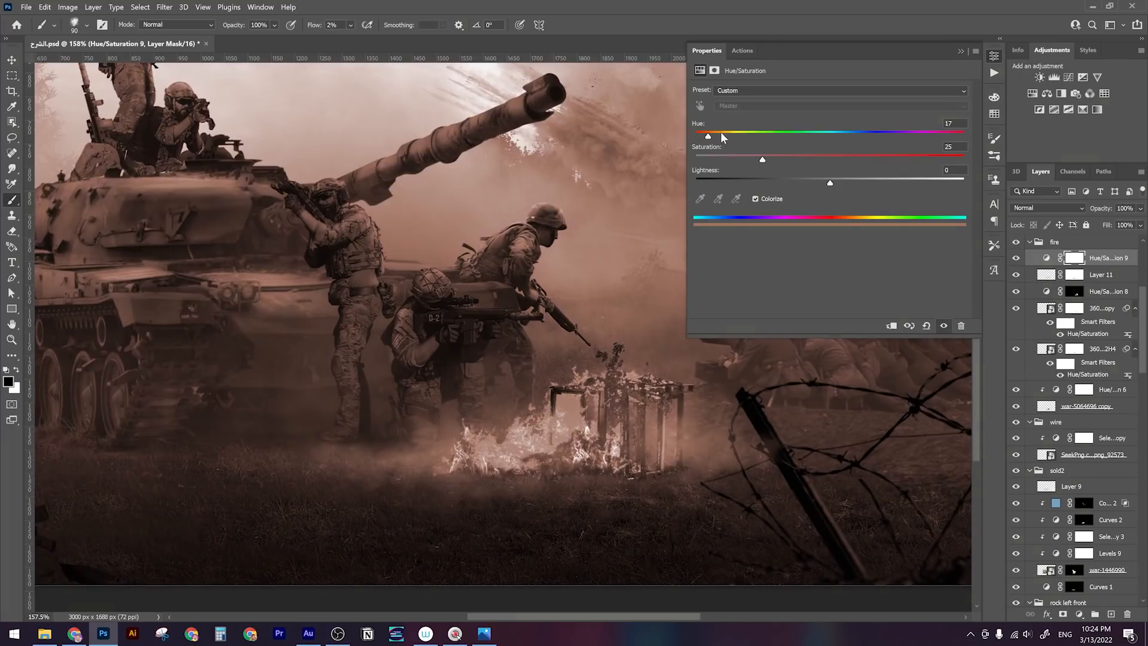
pyautogui.moveTo(834, 157); pyautogui.dragTo(848, 157)
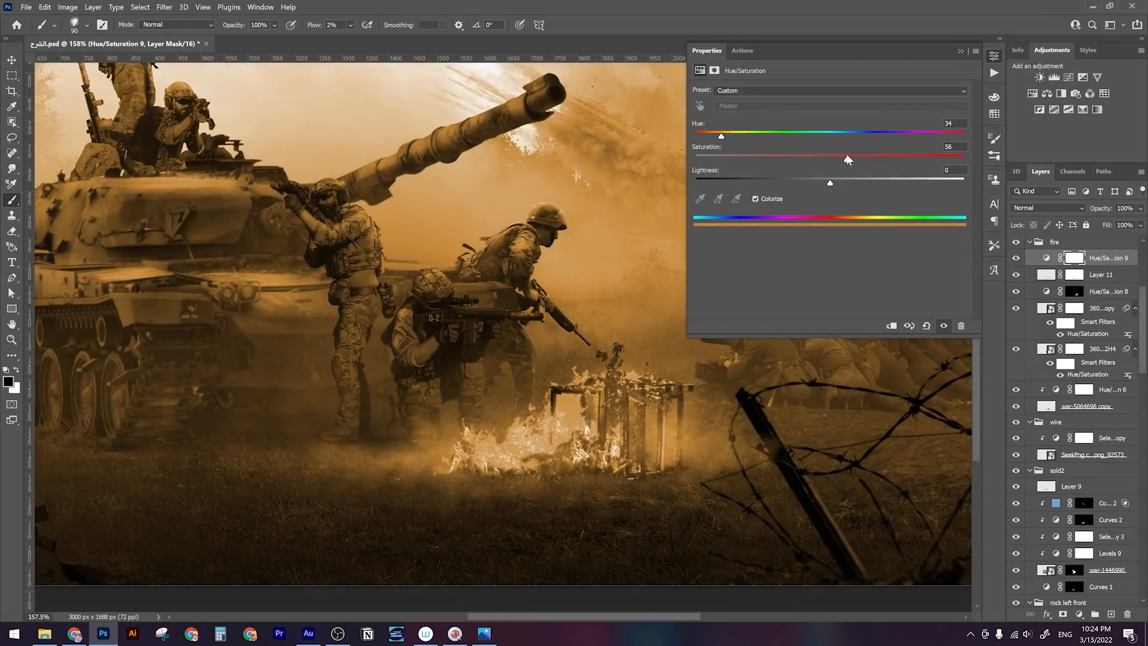
pyautogui.moveTo(722, 136); pyautogui.dragTo(716, 136)
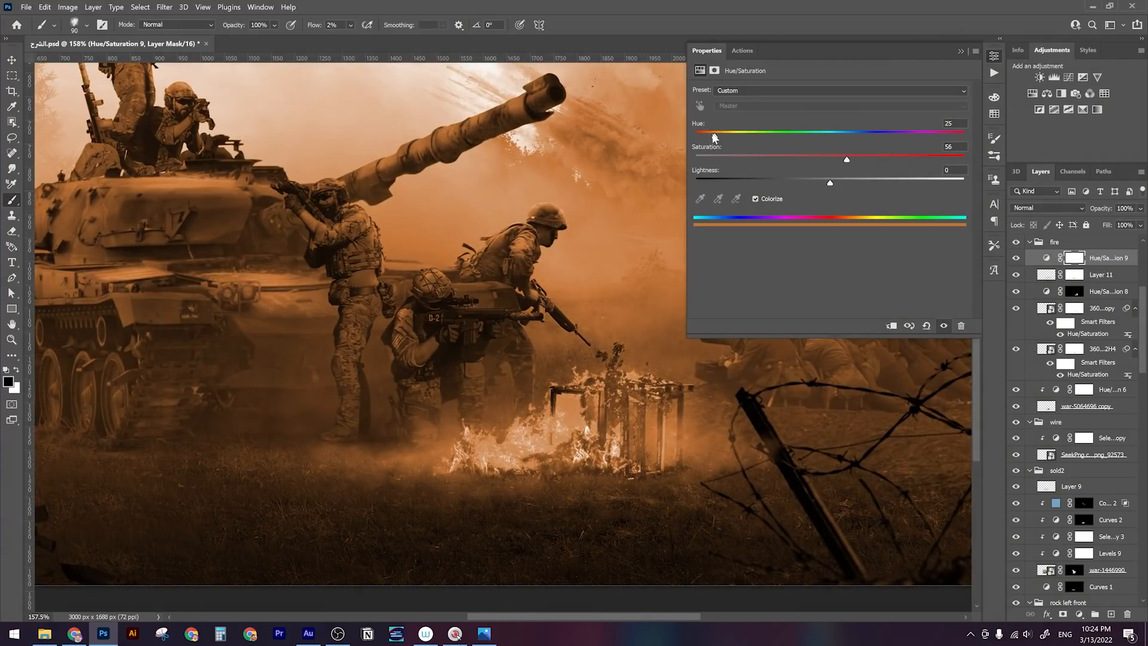
pyautogui.moveTo(847, 181); pyautogui.dragTo(852, 181)
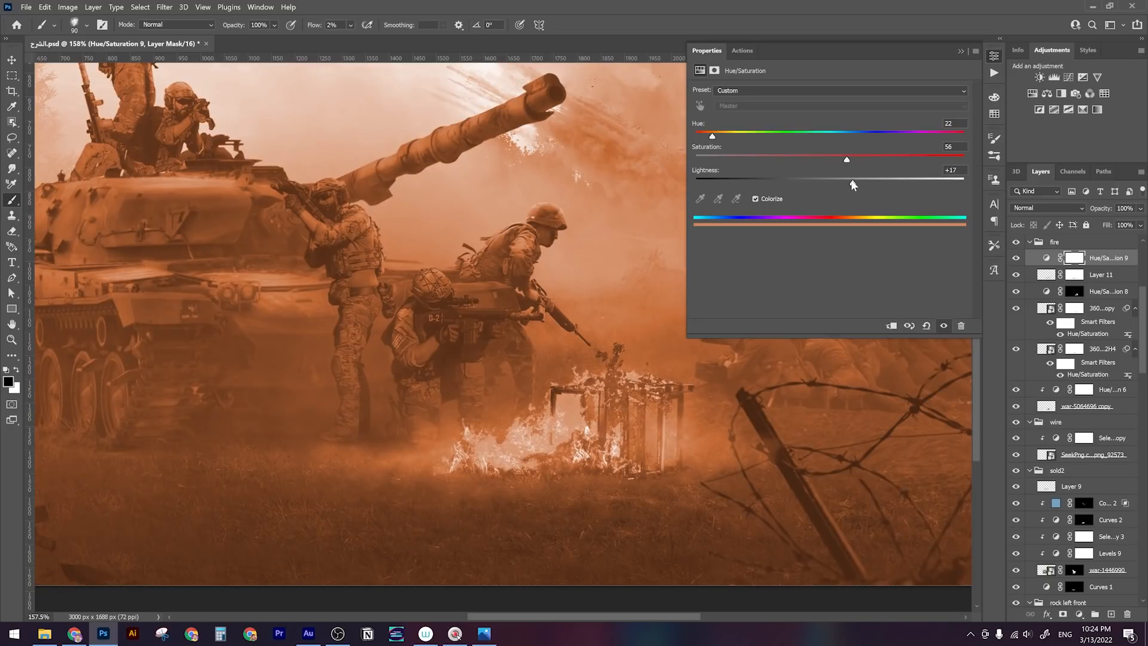
pyautogui.click(961, 52)
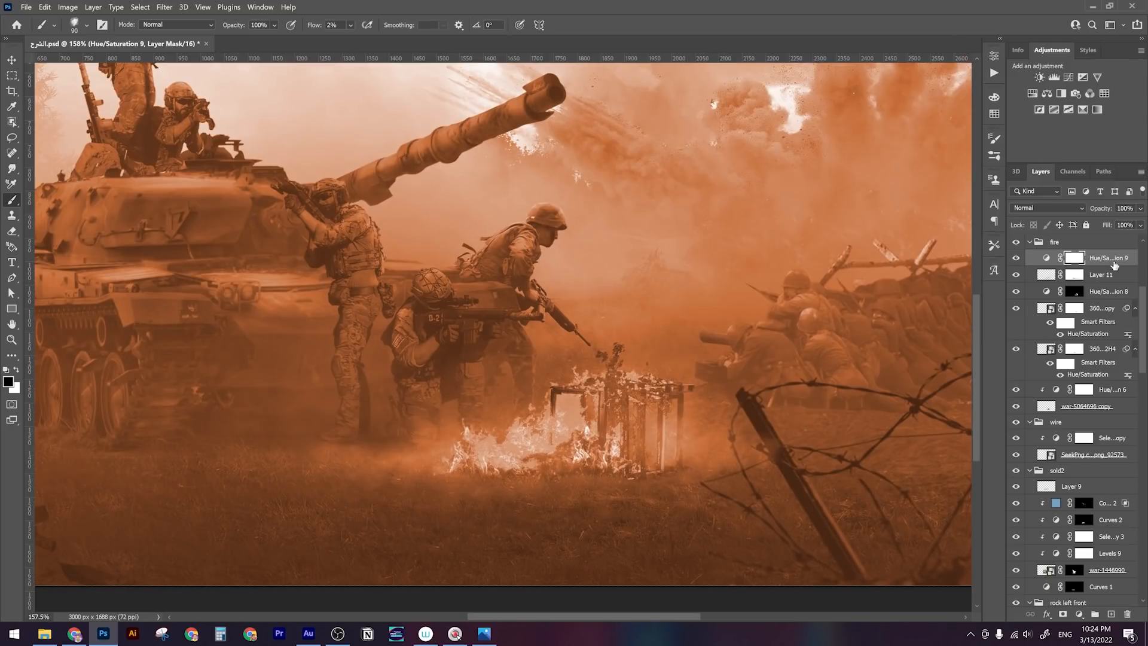
# Move the orange Hue/Saturation 9 adjustment into the bg group, directly below Layer 10
pyautogui.scroll(-3, 1076, 595)
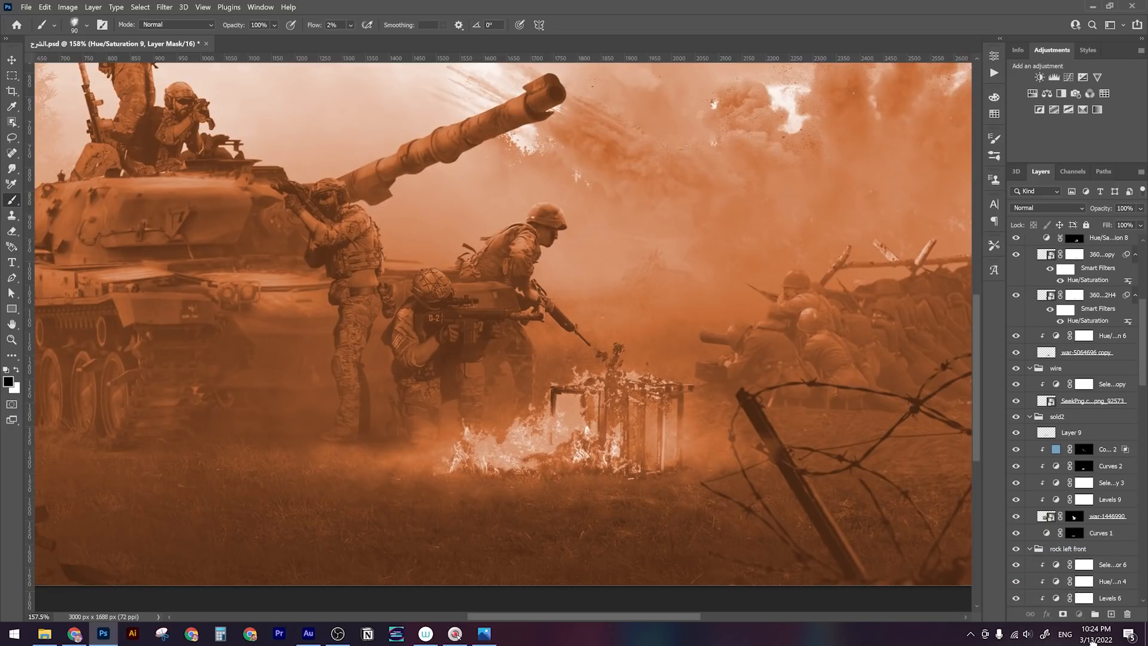
pyautogui.scroll(-10, 1077, 418)
pyautogui.moveTo(1094, 640); pyautogui.dragTo(1090, 485)
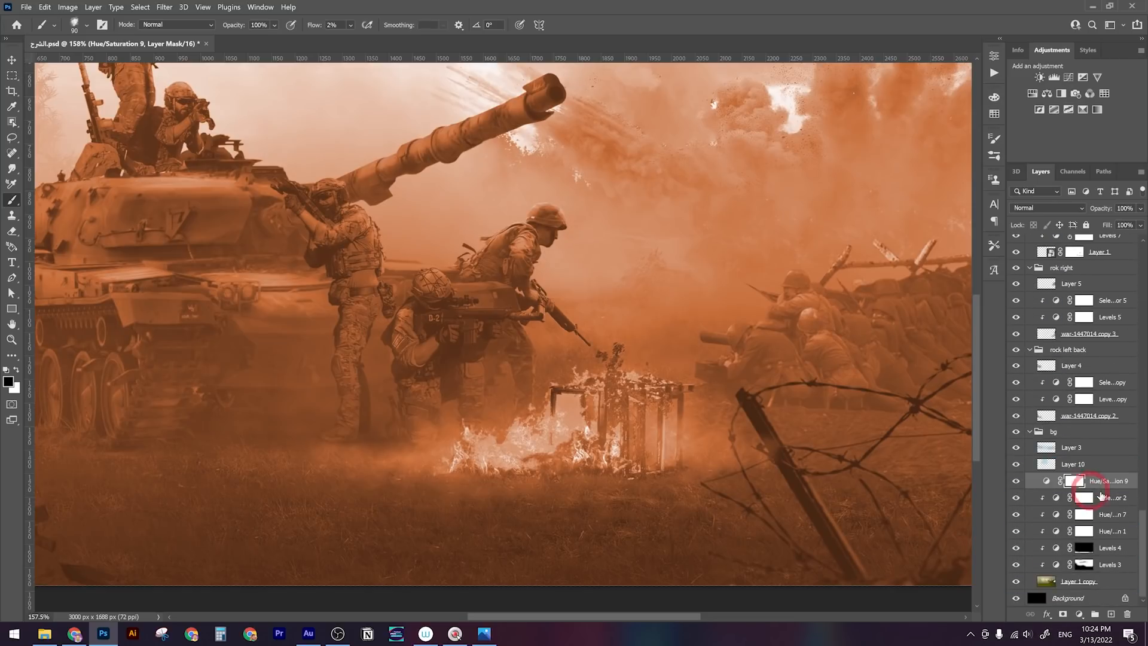
# Set Hue/Saturation 9 to Screen, raise its saturation to 65 and increase its lightness to brighten the orange ground
pyautogui.click(1052, 208)
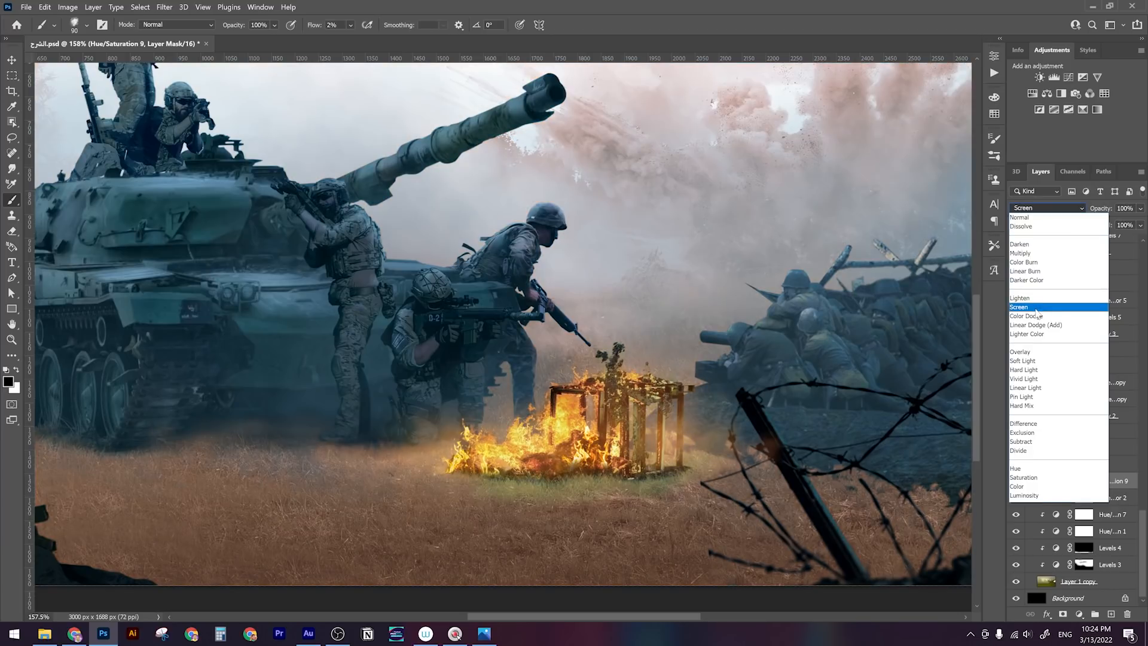
pyautogui.click(1036, 307)
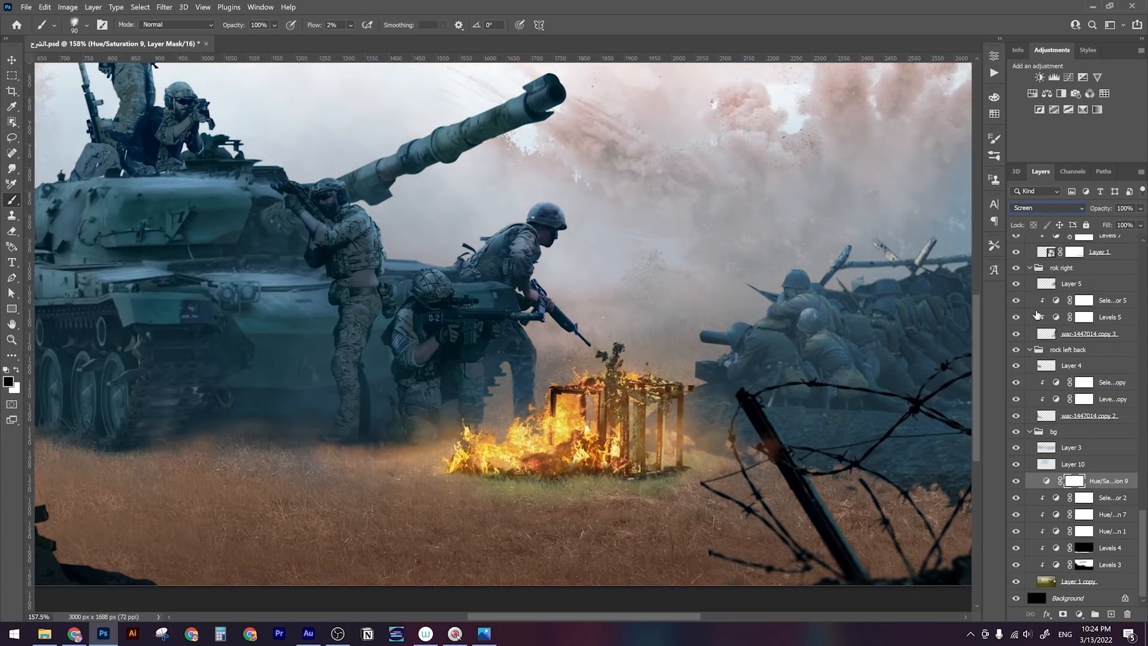
pyautogui.doubleClick(1047, 481)
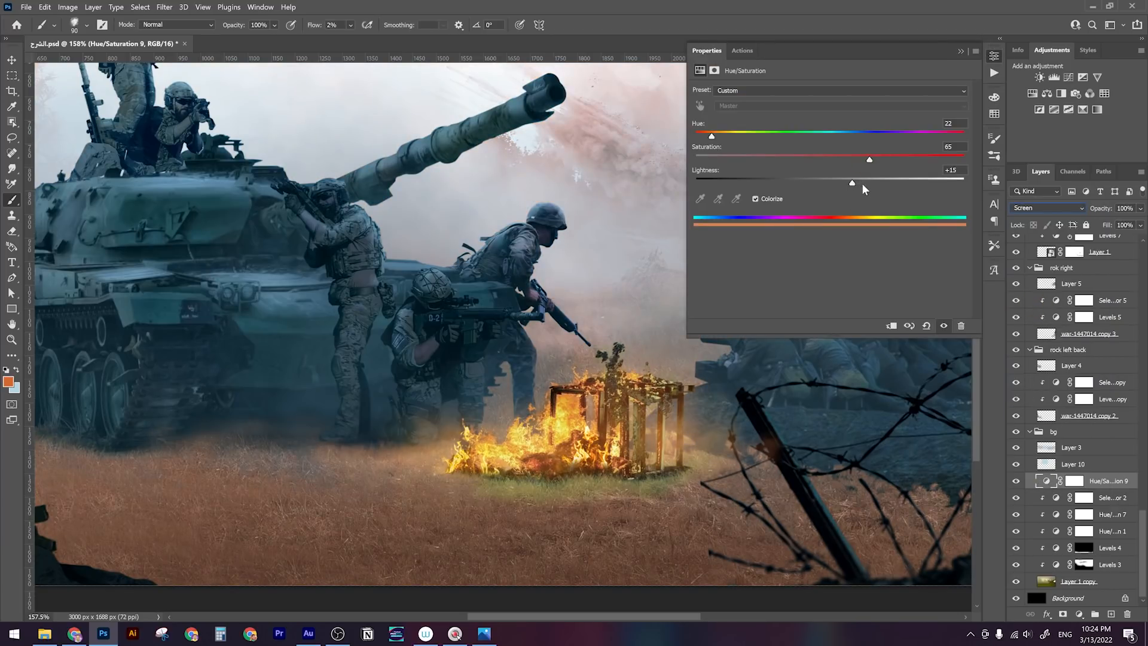
pyautogui.click(961, 52)
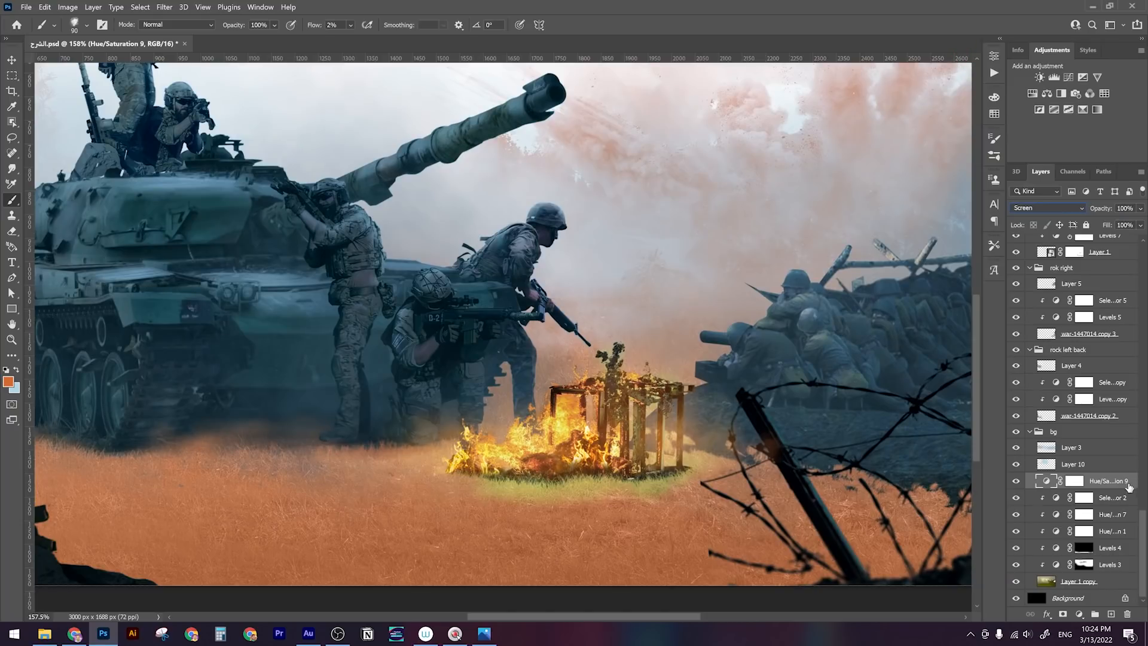
# Blend Hue/Saturation 9 away from dark areas by splitting the Underlying Layer's black Blend If slider to 0 / 39
pyautogui.doubleClick(1134, 486)
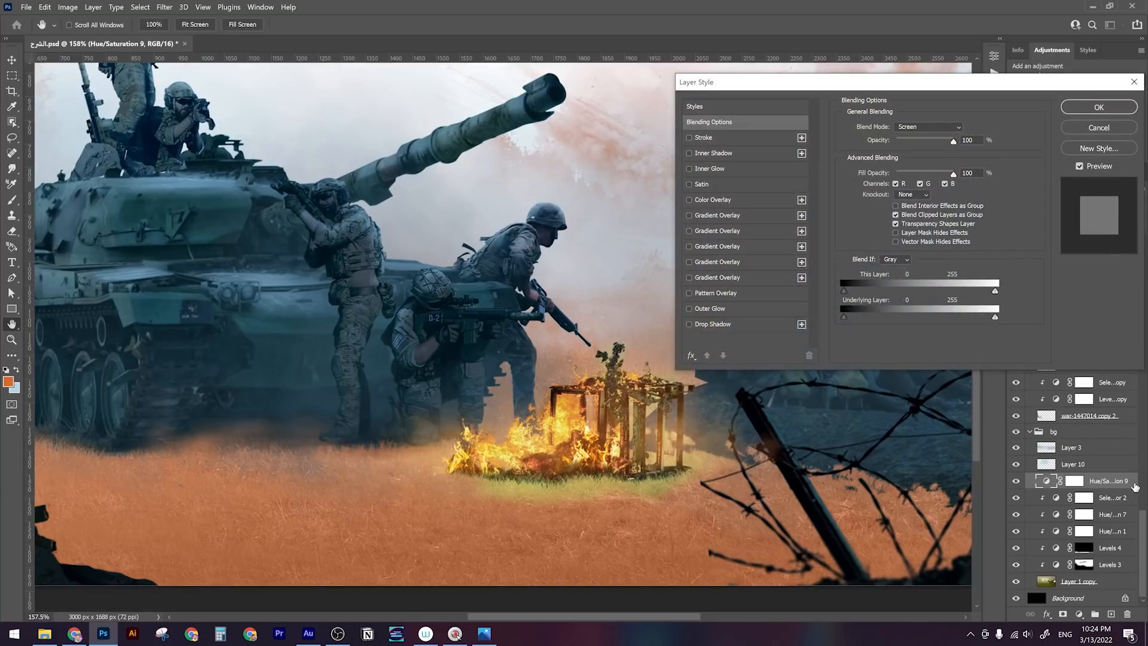
pyautogui.press('space')
pyautogui.moveTo(738, 422); pyautogui.dragTo(713, 422)
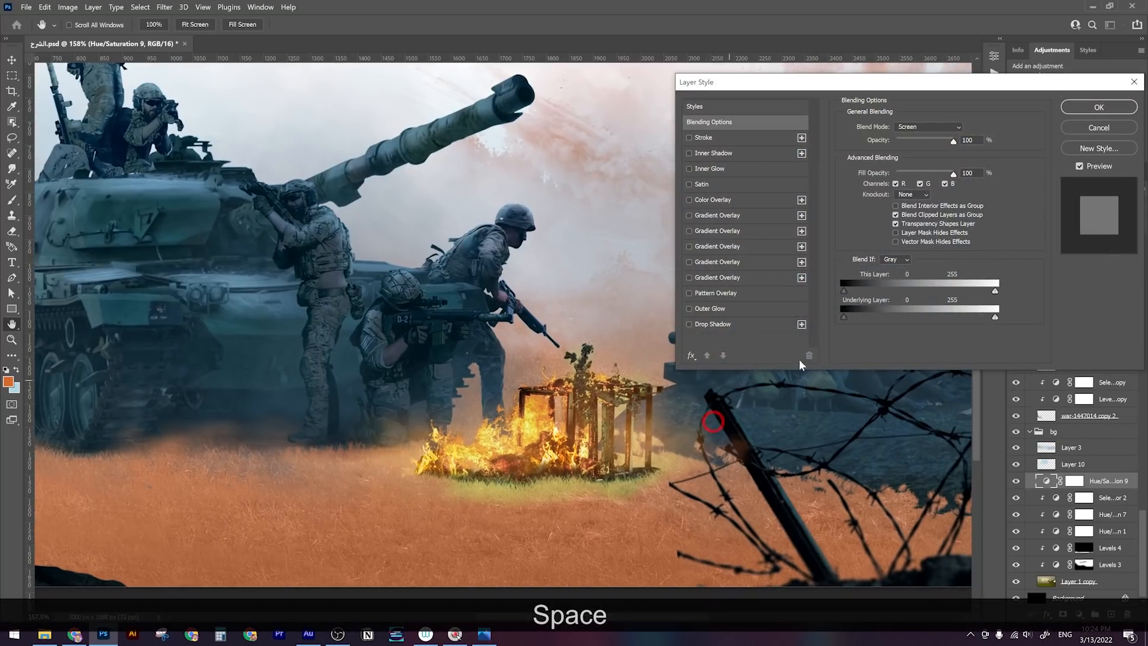
pyautogui.moveTo(855, 321)
pyautogui.mouseDown()
pyautogui.moveTo(867, 321)
pyautogui.moveTo(847, 314)
pyautogui.mouseUp()
pyautogui.press('alt')
pyautogui.press('alt')
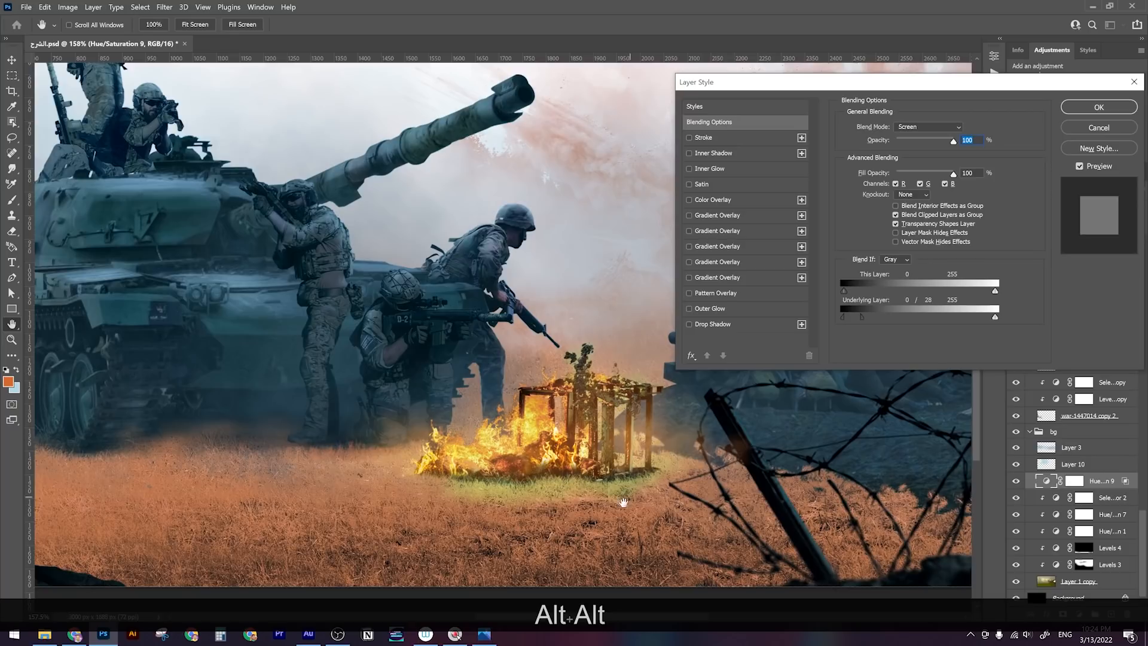
pyautogui.moveTo(872, 320); pyautogui.dragTo(874, 317)
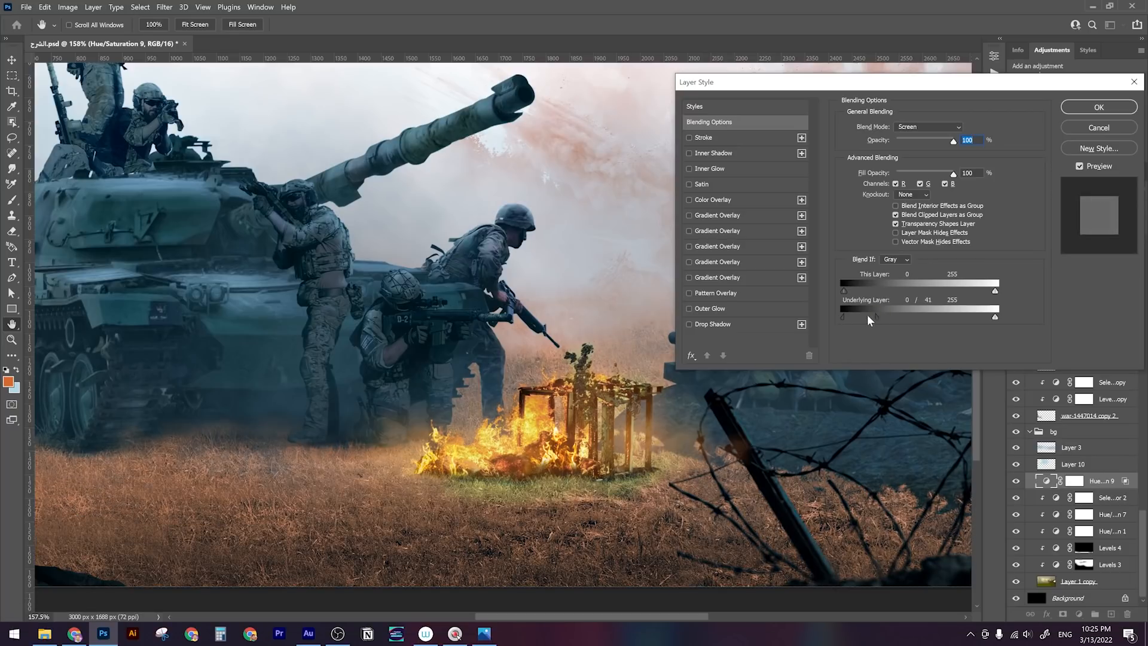
pyautogui.moveTo(870, 321); pyautogui.dragTo(869, 321)
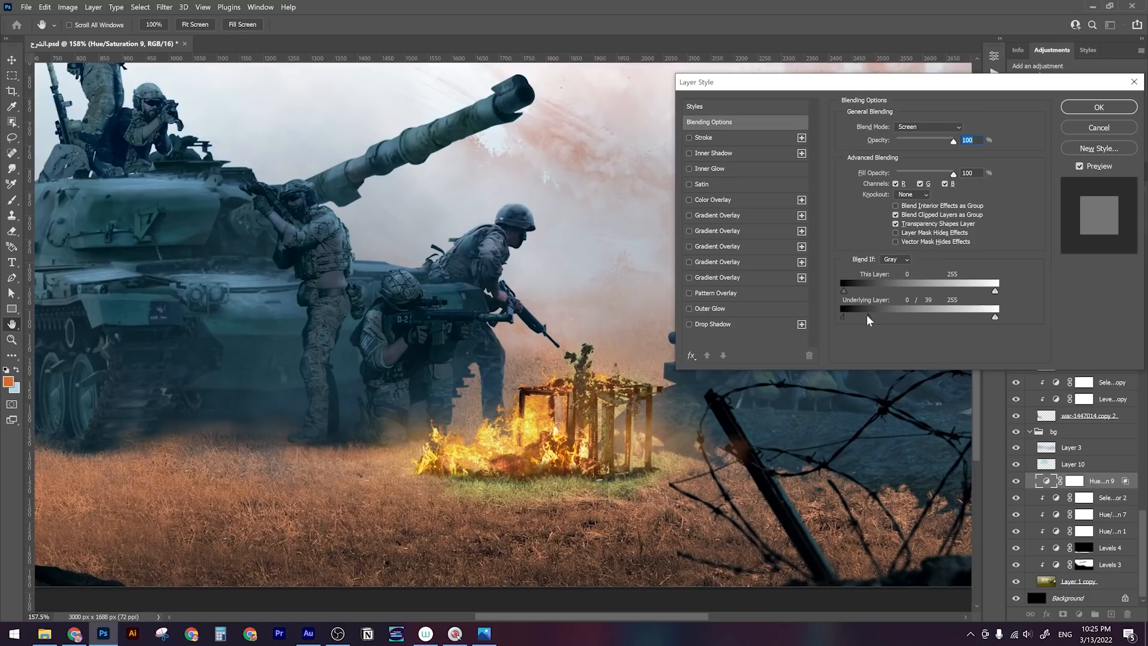
pyautogui.click(1100, 107)
# Invert the Hue/Saturation 9 mask to black
pyautogui.hotkey('ctrl', 'i')
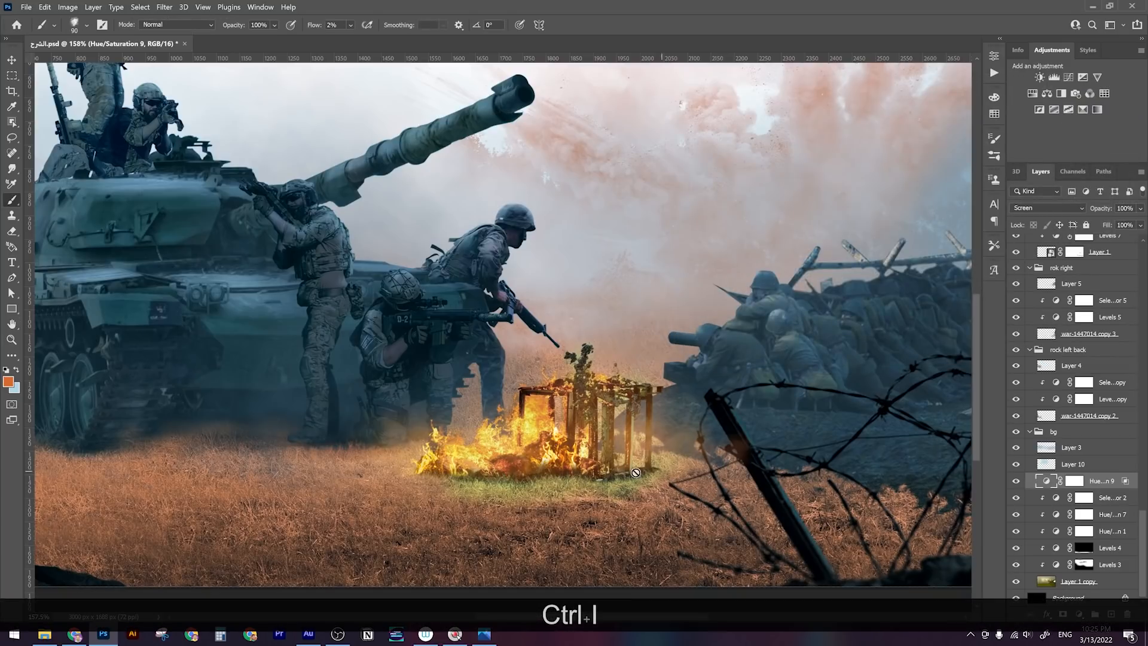
pyautogui.click(1077, 482)
pyautogui.hotkey('ctrl', 'i')
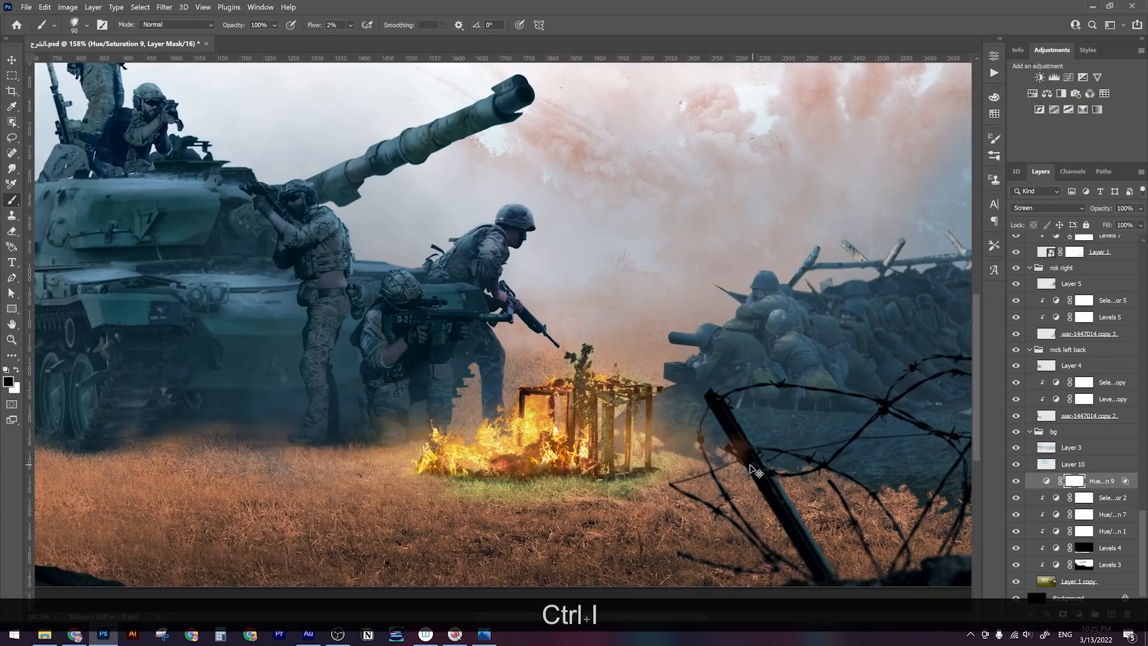
# Paint orange light onto the ground around the fire on the Hue/Saturation 9 mask with a soft 500 px white brush at 2% flow
pyautogui.press('b')
pyautogui.rightClick(590, 486)
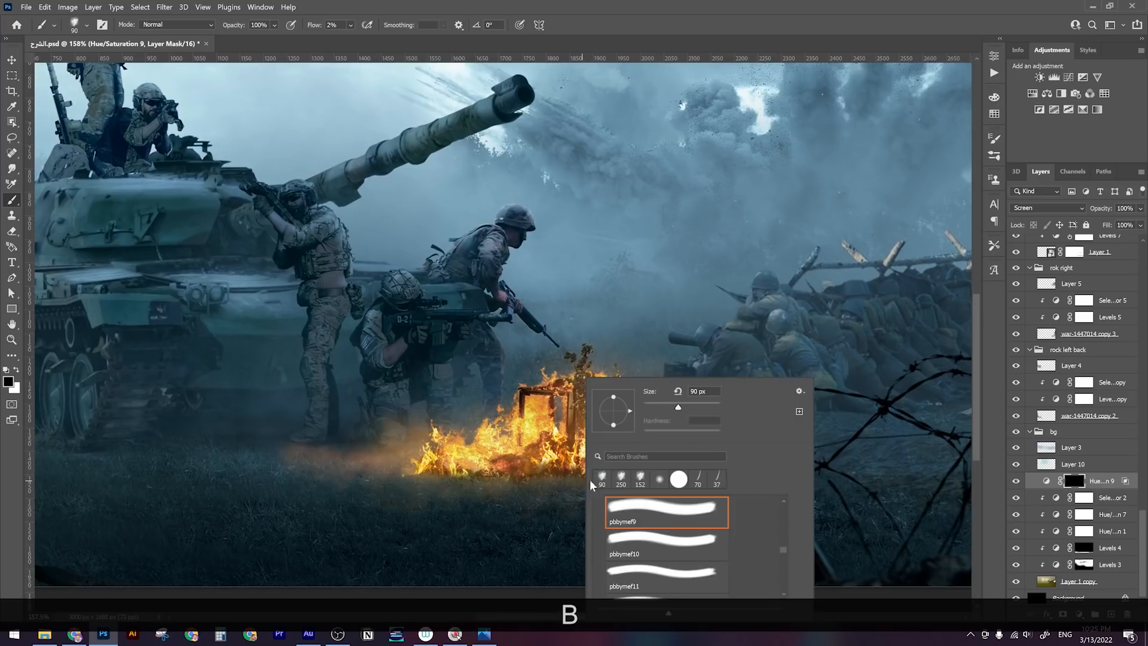
pyautogui.click(654, 485)
pyautogui.moveTo(614, 425); pyautogui.dragTo(607, 423)
pyautogui.click(500, 495)
pyautogui.press(']')
pyautogui.press(']')
pyautogui.press(']')
pyautogui.press(']')
pyautogui.press(']')
pyautogui.press(']')
pyautogui.press(']')
pyautogui.press(']')
pyautogui.press(']')
pyautogui.press('x')
pyautogui.moveTo(676, 481)
pyautogui.mouseDown()
pyautogui.moveTo(479, 472)
pyautogui.moveTo(470, 495)
pyautogui.moveTo(304, 486)
pyautogui.moveTo(224, 509)
pyautogui.moveTo(450, 488)
pyautogui.moveTo(321, 496)
pyautogui.moveTo(761, 505)
pyautogui.moveTo(331, 483)
pyautogui.moveTo(179, 500)
pyautogui.mouseUp()
pyautogui.press('z')
pyautogui.moveTo(651, 464)
pyautogui.mouseDown()
pyautogui.moveTo(600, 470)
pyautogui.moveTo(616, 471)
pyautogui.mouseUp()
pyautogui.moveTo(474, 487)
pyautogui.mouseDown()
pyautogui.moveTo(436, 477)
pyautogui.moveTo(724, 489)
pyautogui.moveTo(692, 479)
pyautogui.mouseUp()
# Soften the edge of the ground glow with black on the Hue/Saturation 9 mask
pyautogui.press('x')
pyautogui.moveTo(453, 494)
pyautogui.mouseDown()
pyautogui.moveTo(509, 487)
pyautogui.moveTo(434, 468)
pyautogui.moveTo(524, 490)
pyautogui.moveTo(485, 494)
pyautogui.moveTo(576, 504)
pyautogui.moveTo(625, 491)
pyautogui.moveTo(486, 490)
pyautogui.moveTo(507, 483)
pyautogui.moveTo(440, 477)
pyautogui.mouseUp()
pyautogui.press('x')
pyautogui.press('x')
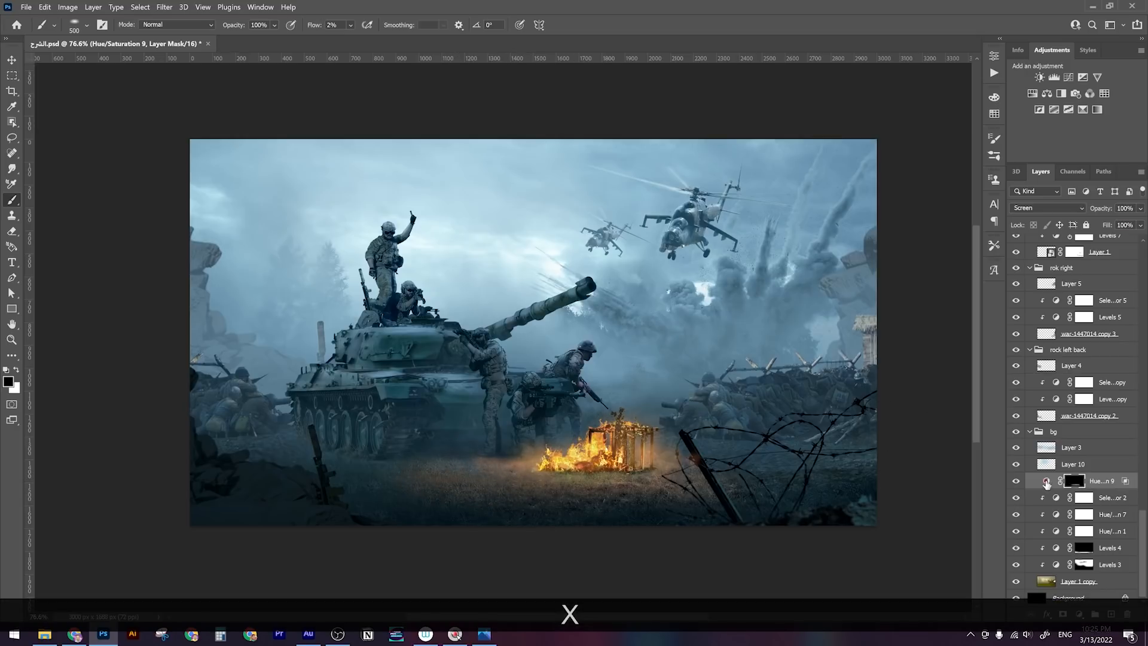
# Set Hue/Saturation 9 to hue 28, saturation 72 and lightness +35
pyautogui.doubleClick(1046, 482)
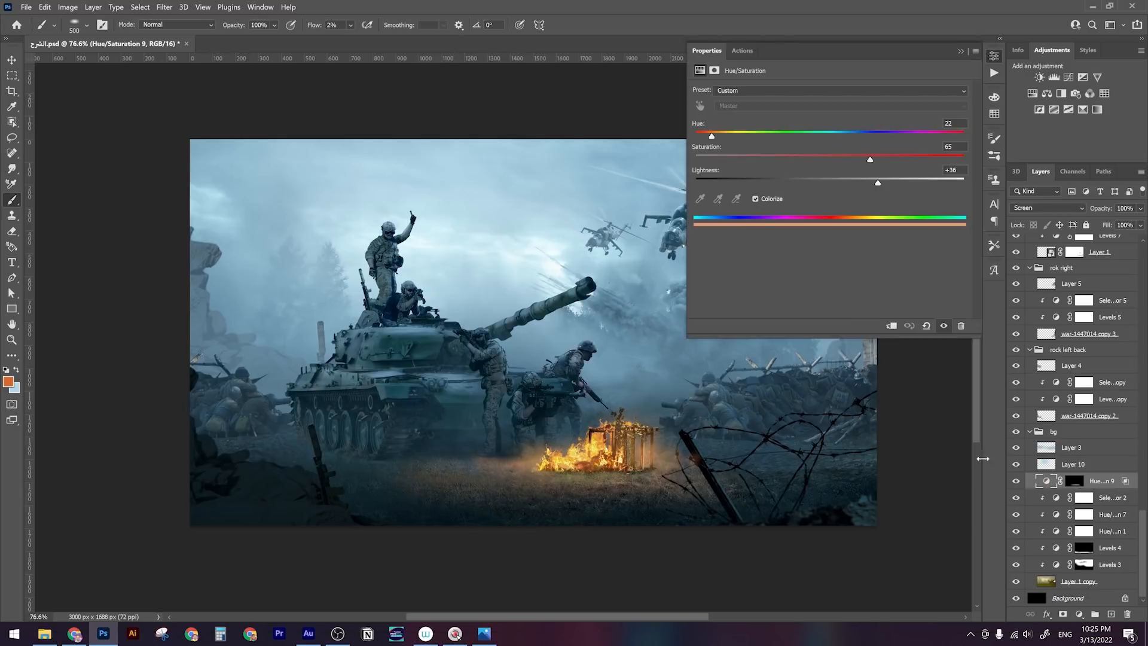
pyautogui.click(836, 185)
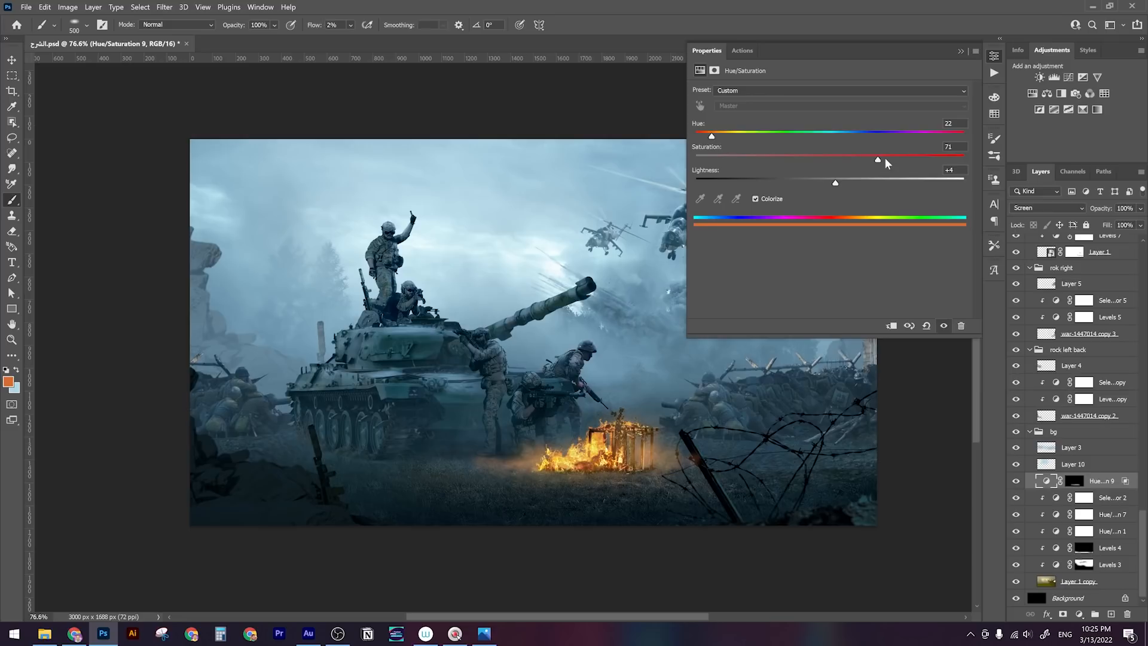
pyautogui.click(865, 181)
pyautogui.click(877, 182)
pyautogui.moveTo(716, 134); pyautogui.dragTo(719, 138)
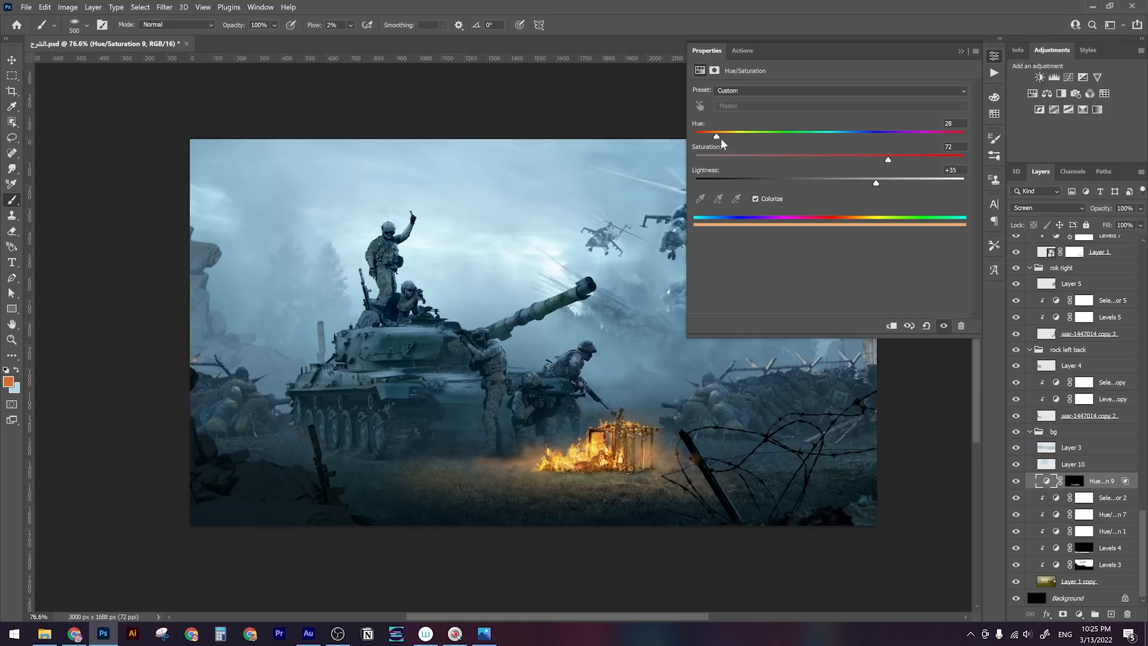
pyautogui.click(960, 53)
# Add an orange (d66c32) Solid Color fill layer above the blue color fill in the sold2 group
pyautogui.press('z')
pyautogui.moveTo(680, 433)
pyautogui.mouseDown()
pyautogui.moveTo(646, 431)
pyautogui.moveTo(679, 431)
pyautogui.mouseUp()
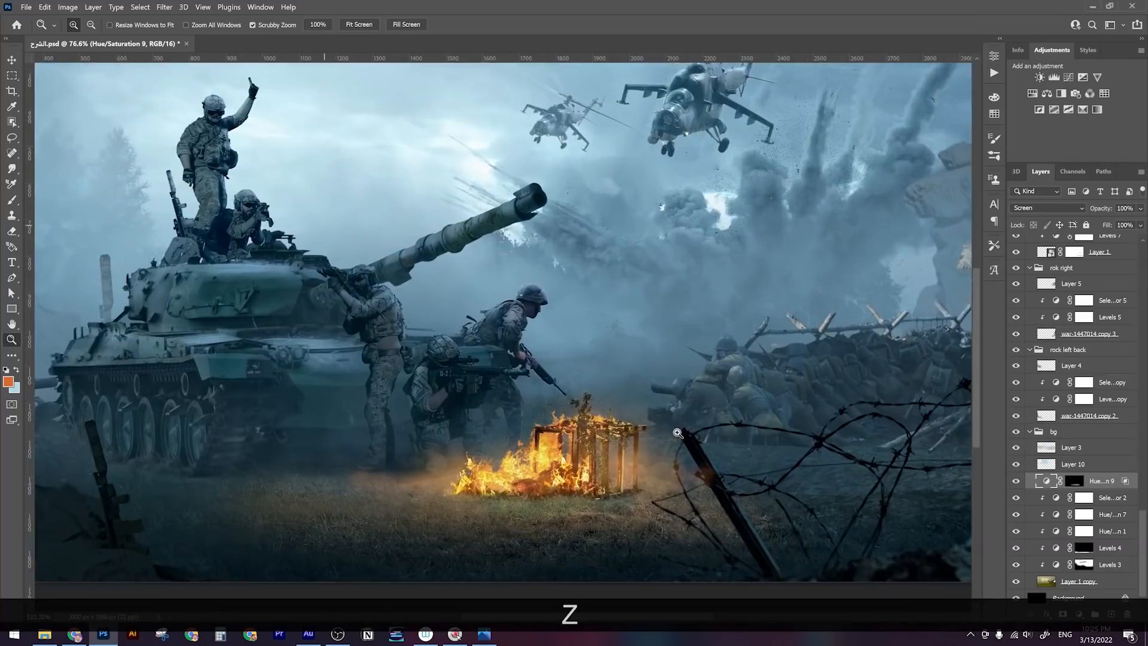
pyautogui.moveTo(605, 526); pyautogui.dragTo(629, 473)
pyautogui.press('z')
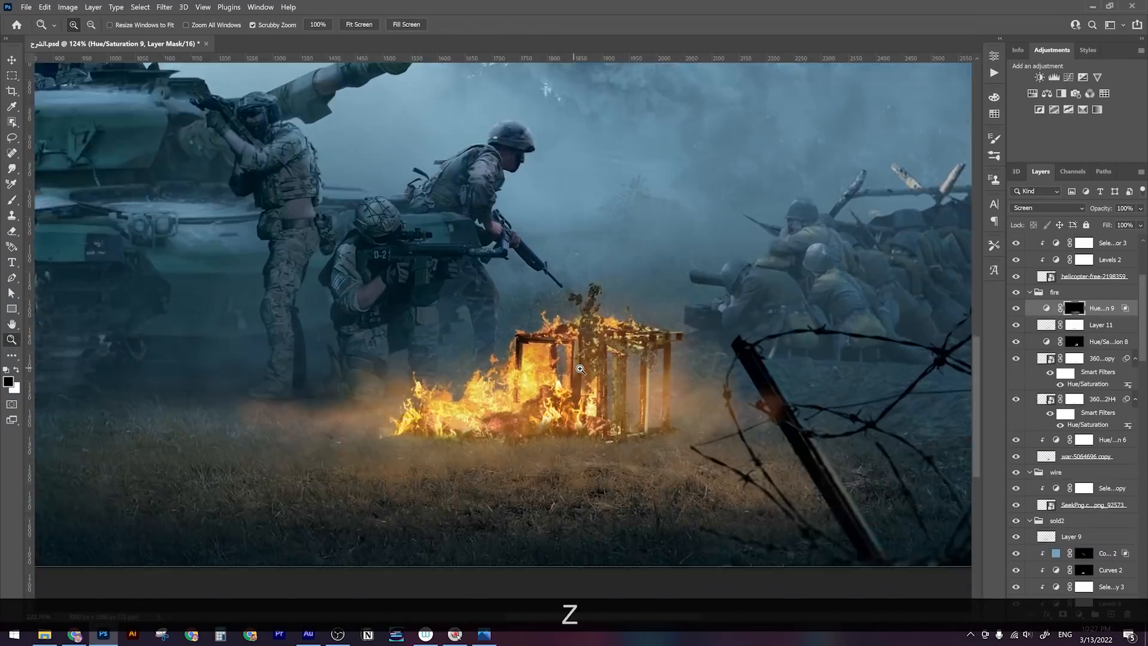
pyautogui.moveTo(638, 395); pyautogui.dragTo(657, 395)
pyautogui.moveTo(341, 326); pyautogui.dragTo(504, 428)
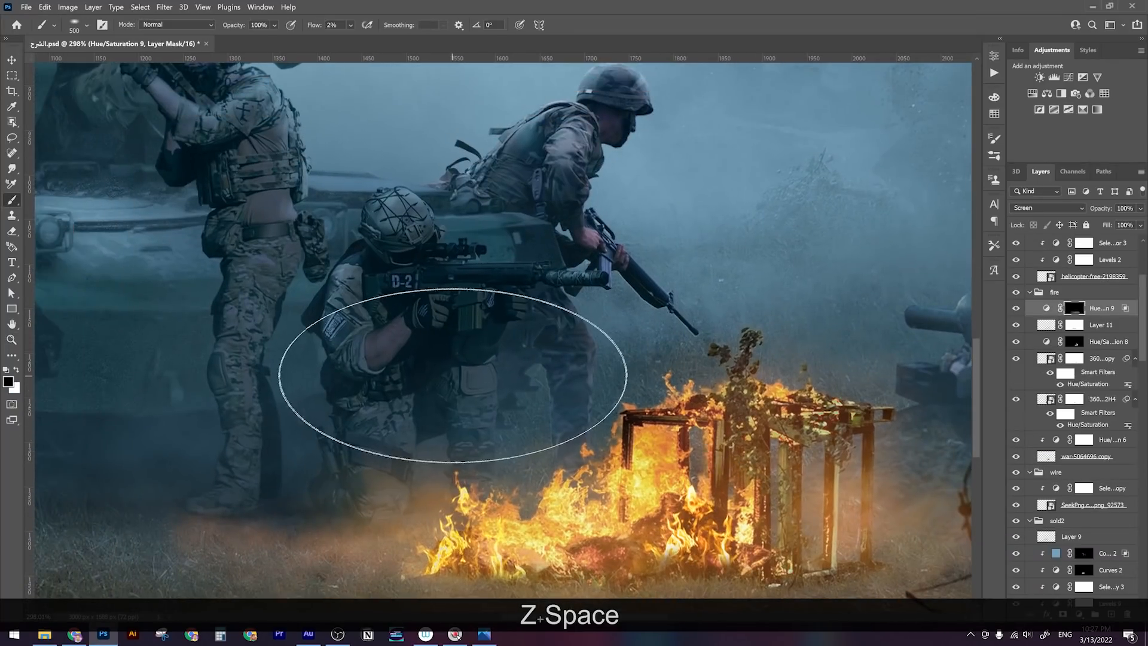
pyautogui.press('v')
pyautogui.rightClick(450, 352)
pyautogui.click(492, 368)
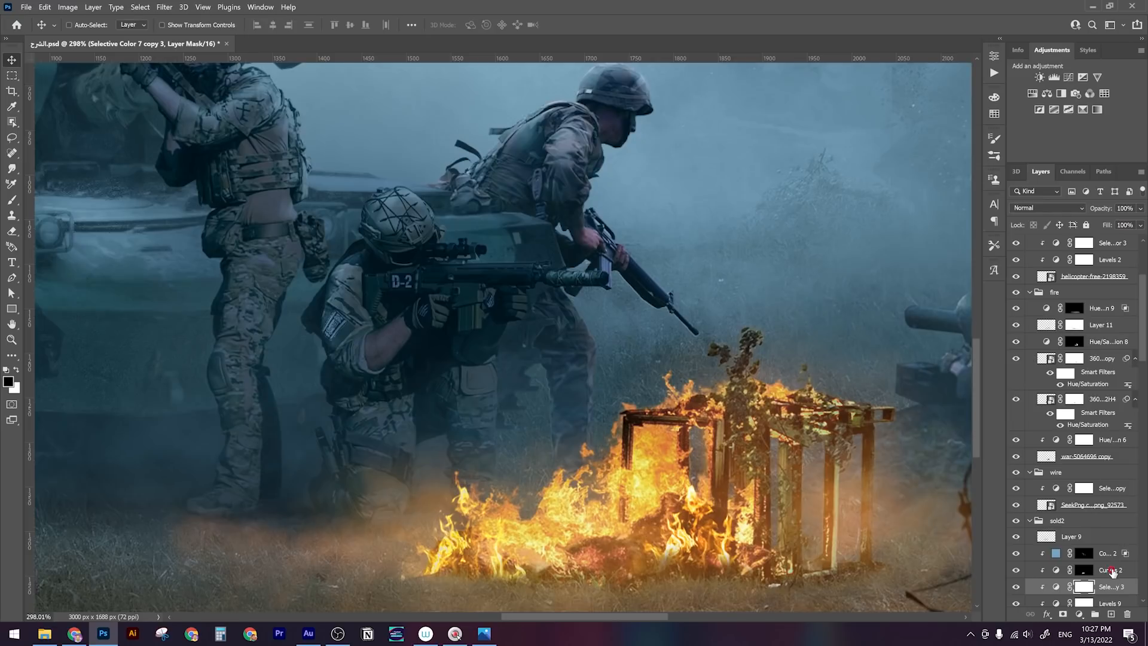
pyautogui.click(1113, 572)
pyautogui.moveTo(467, 326); pyautogui.dragTo(606, 373)
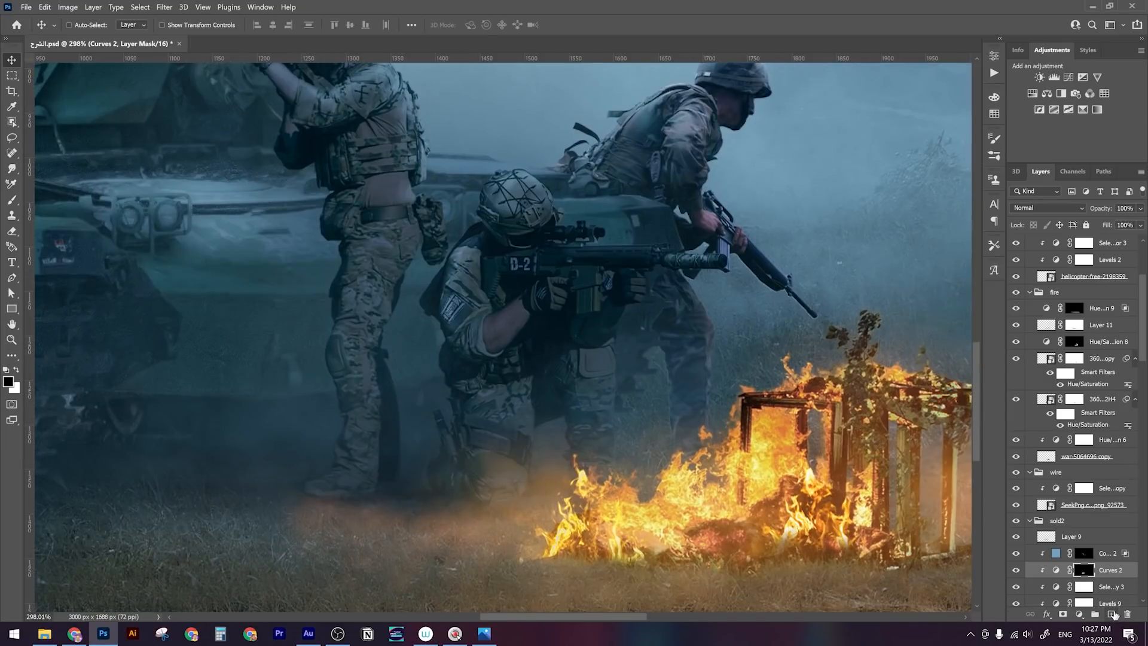
pyautogui.click(1114, 559)
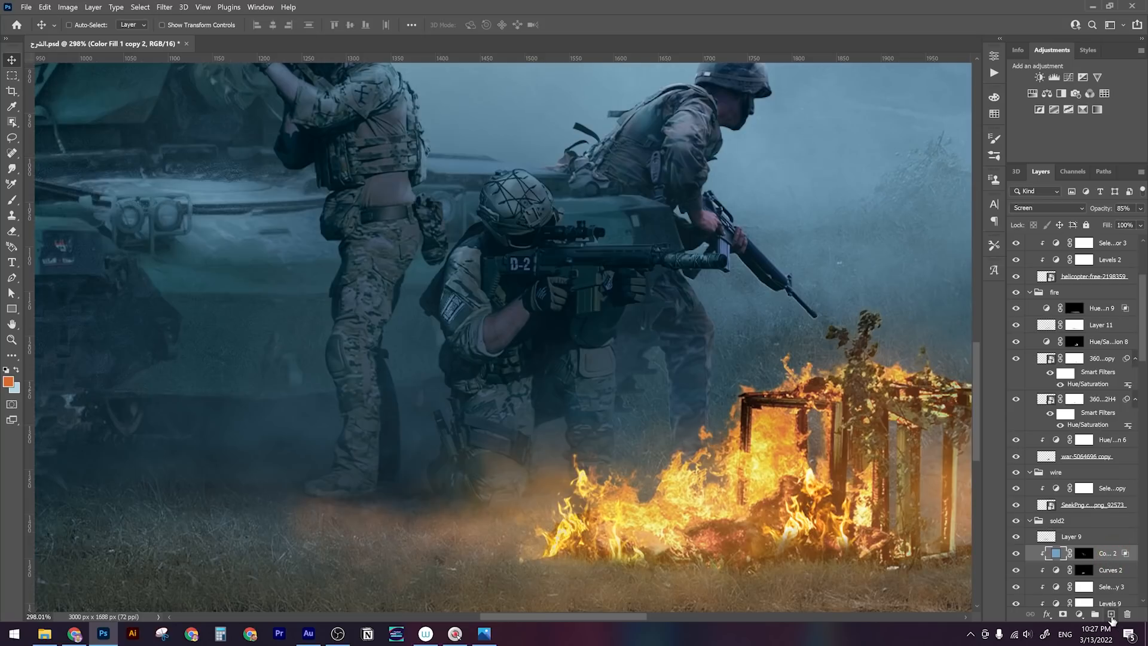
pyautogui.click(1080, 616)
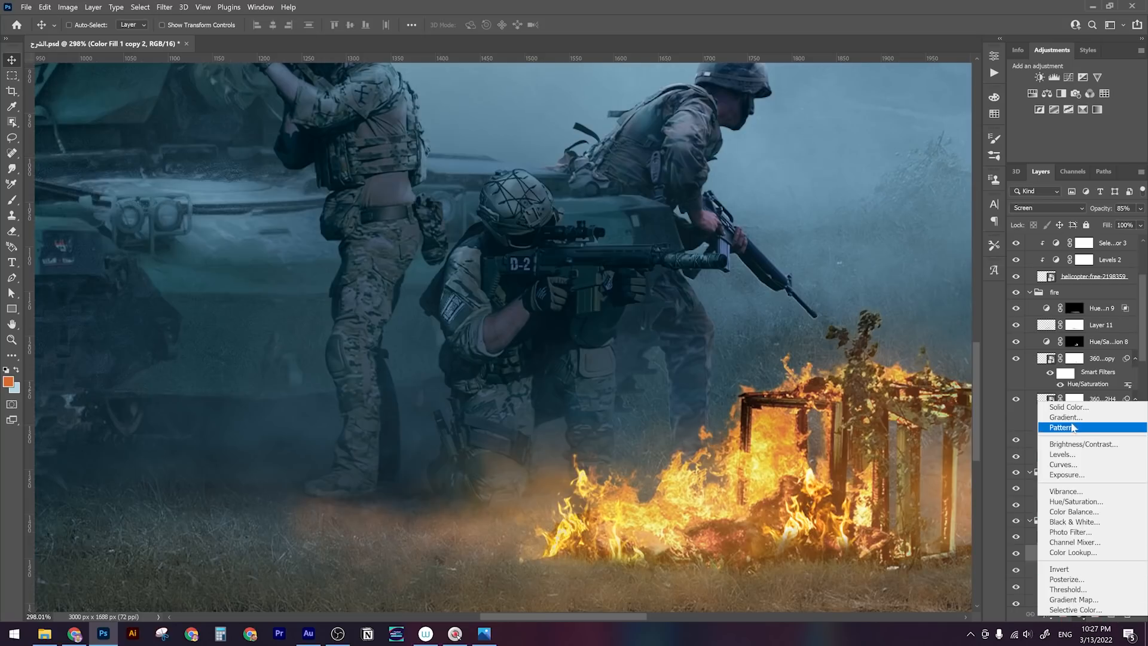
pyautogui.click(1068, 402)
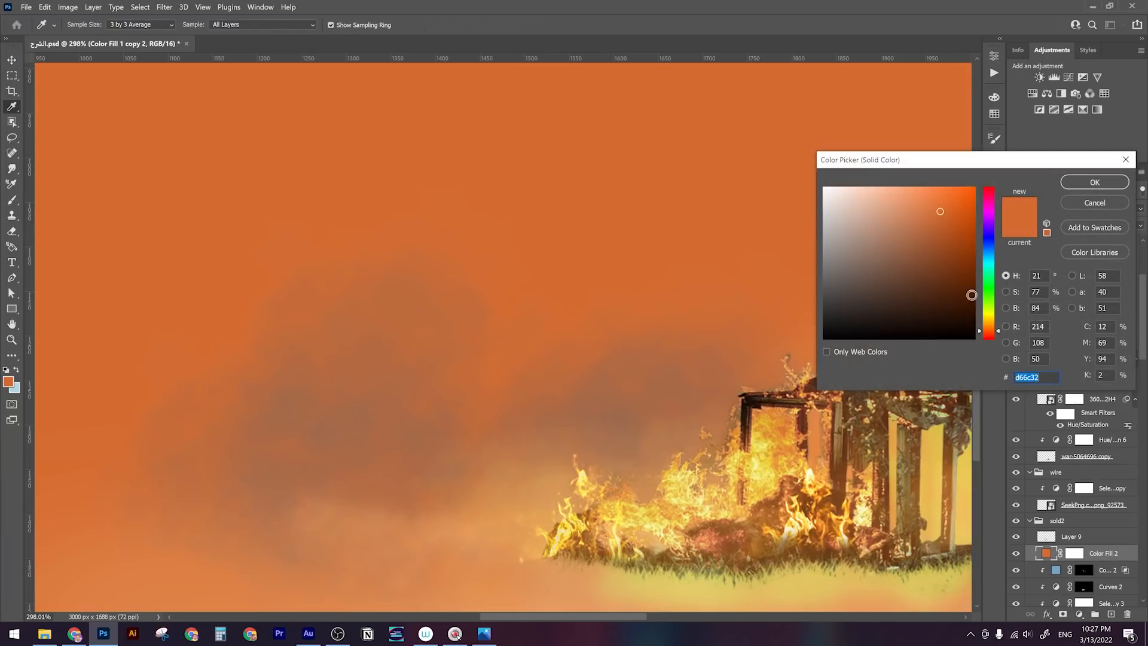
pyautogui.click(1095, 182)
# Set the orange color fill to Screen and clip it to the soldiers below
pyautogui.click(1046, 207)
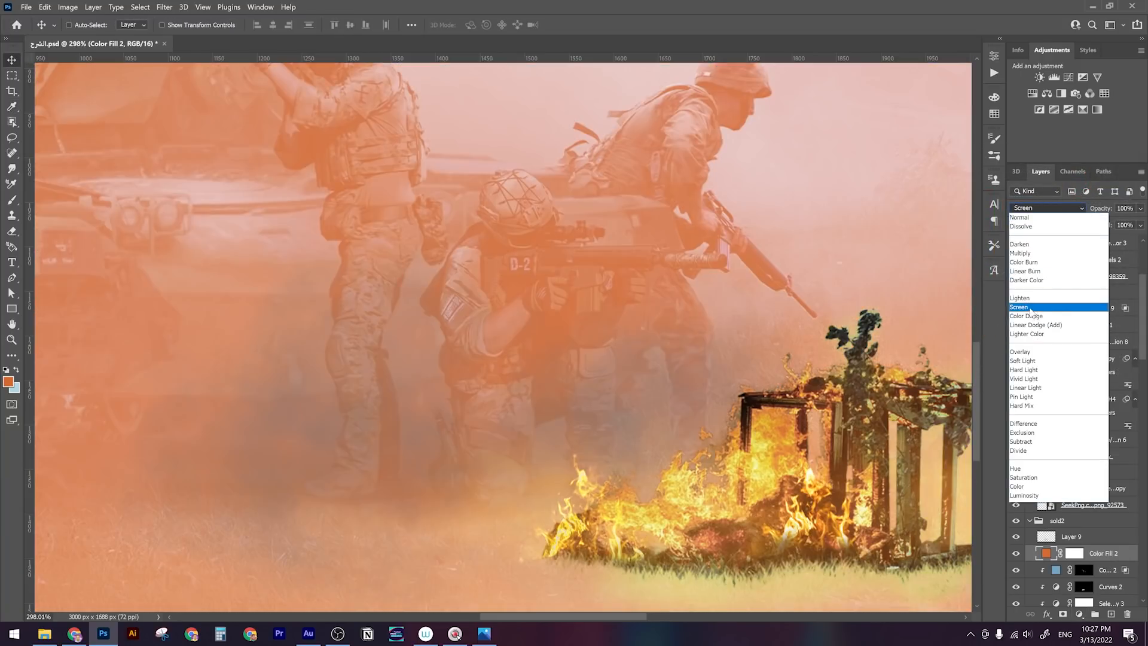
pyautogui.click(1029, 307)
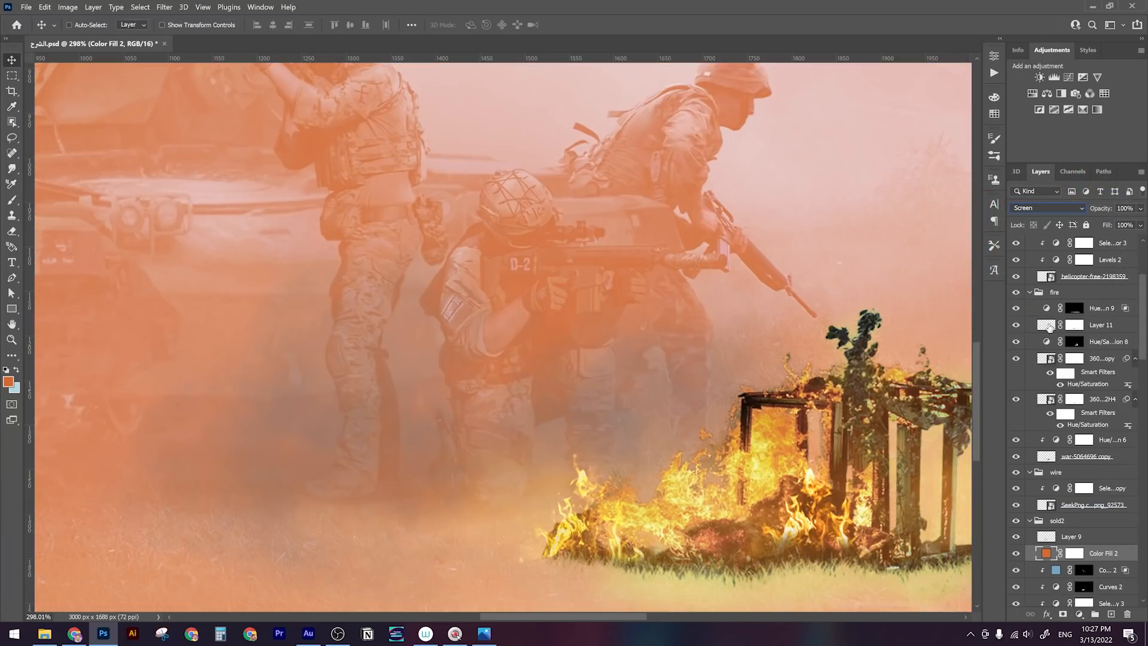
pyautogui.keyDown('alt'); pyautogui.click(1111, 562); pyautogui.keyUp('alt')
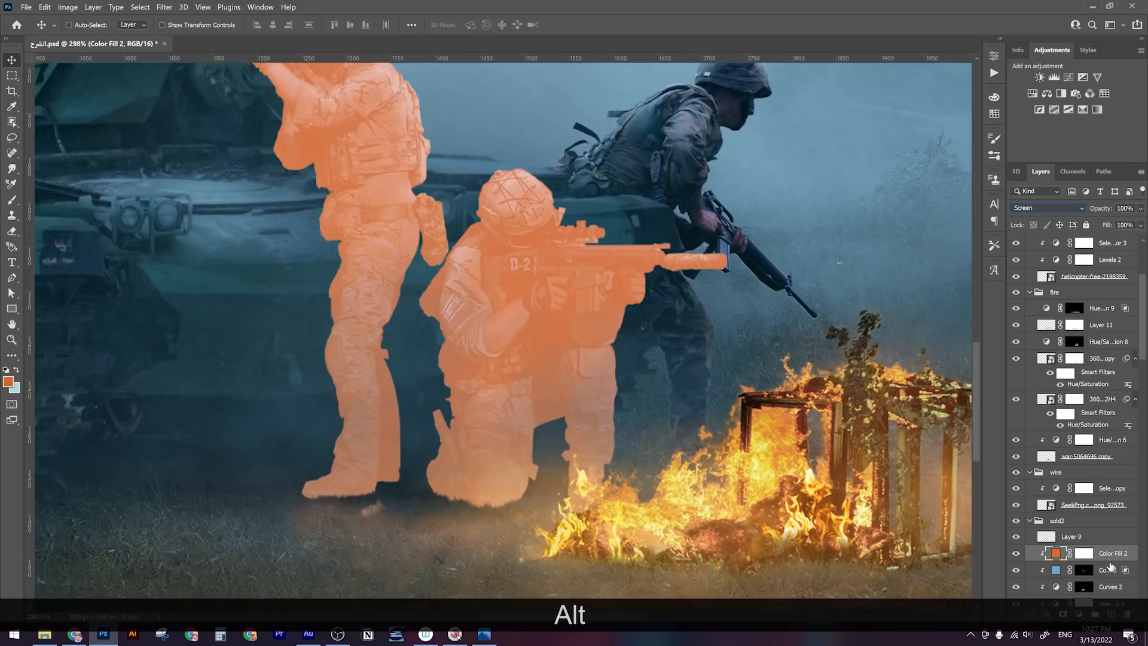
# Invert the mask of the orange color fill to black
pyautogui.click(1084, 554)
pyautogui.hotkey('ctrl', 'i')
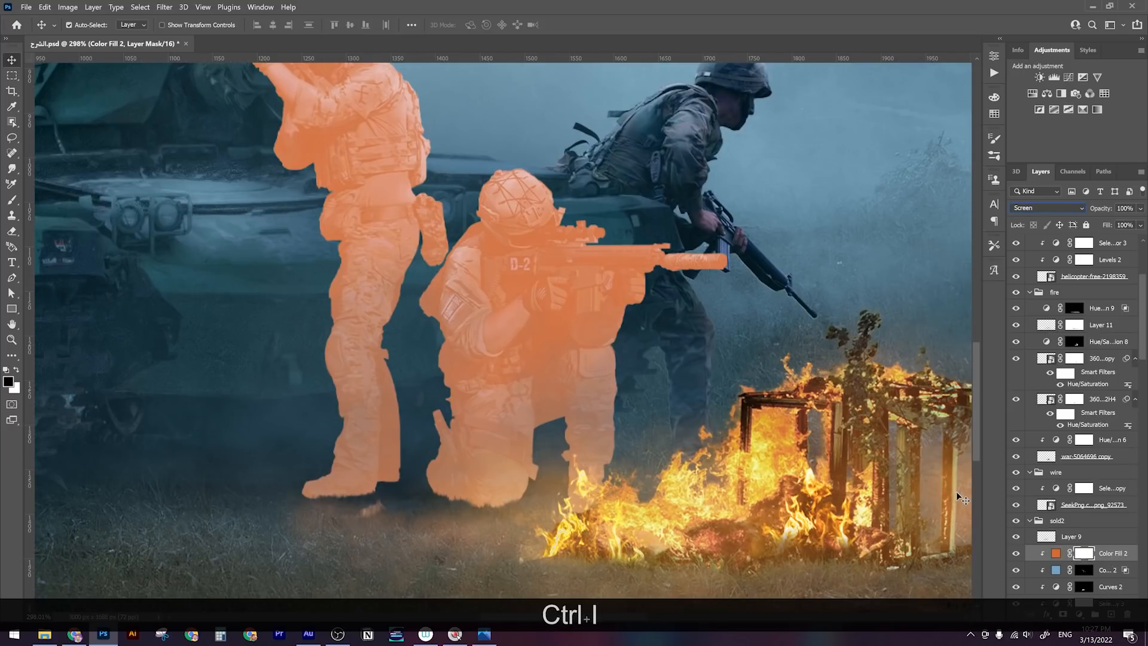
pyautogui.press('z')
pyautogui.press('z')
pyautogui.press('z')
pyautogui.moveTo(605, 366); pyautogui.dragTo(635, 389)
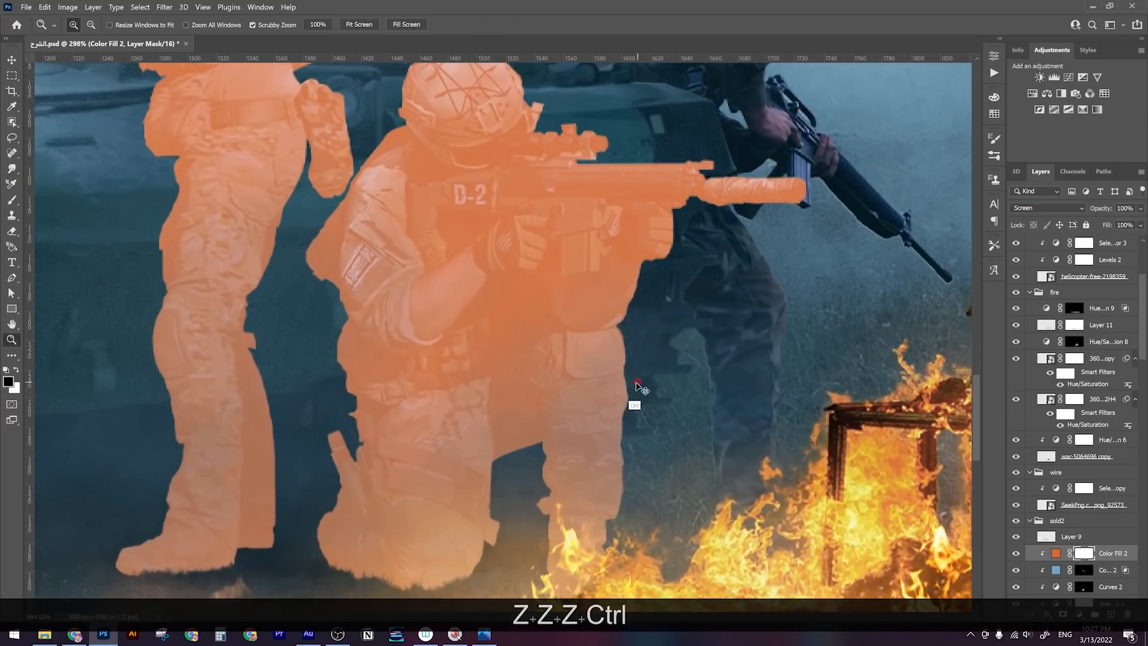
pyautogui.hotkey('ctrl', 'i')
# Paint firelight on the kneeling soldier's legs on the Color Fill 2 mask with a 56 px Hard Round white brush at 2% flow
pyautogui.press('b')
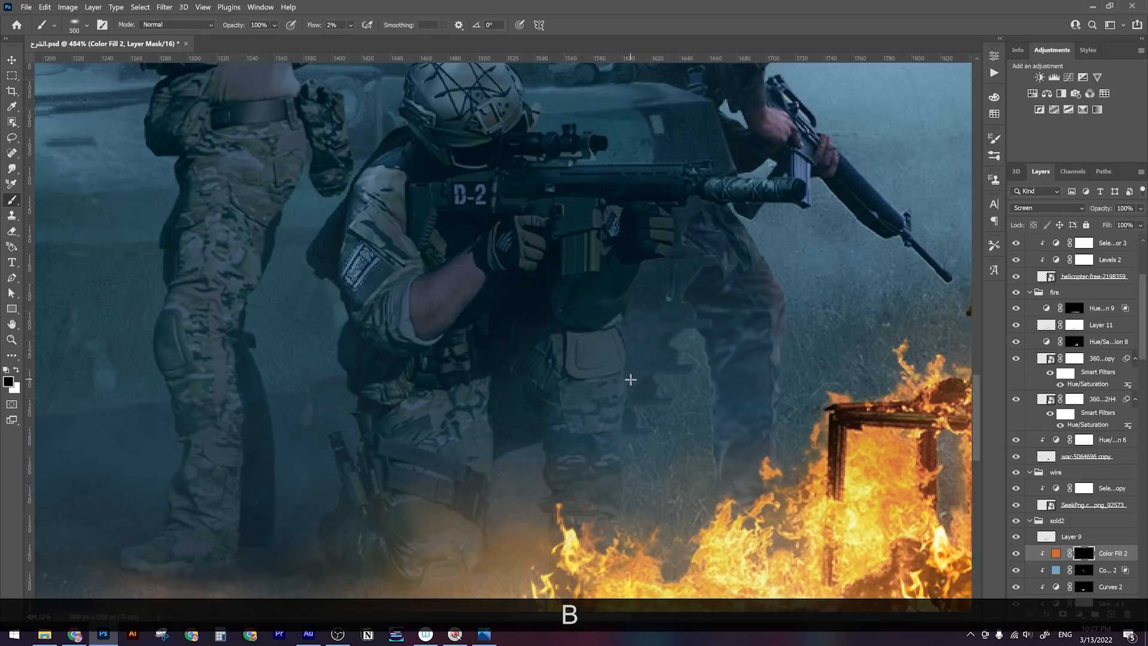
pyautogui.rightClick(628, 381)
pyautogui.click(692, 537)
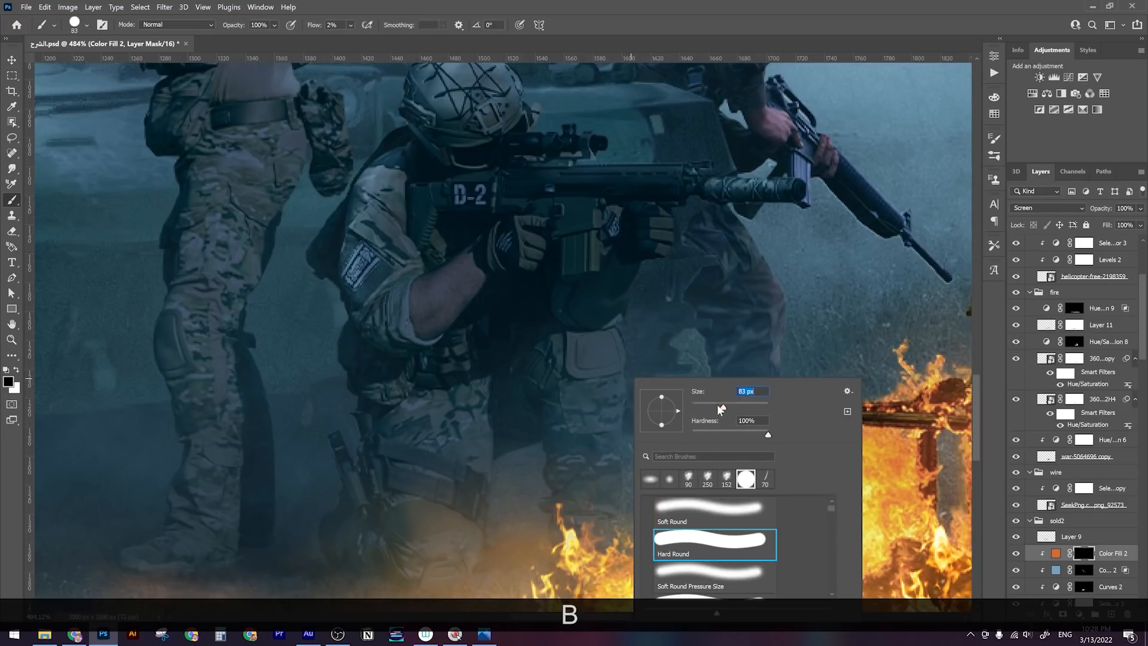
pyautogui.moveTo(722, 408); pyautogui.dragTo(713, 408)
pyautogui.click(624, 410)
pyautogui.press('x')
pyautogui.moveTo(633, 395)
pyautogui.mouseDown()
pyautogui.moveTo(629, 460)
pyautogui.moveTo(642, 418)
pyautogui.moveTo(620, 545)
pyautogui.moveTo(640, 395)
pyautogui.moveTo(615, 395)
pyautogui.mouseUp()
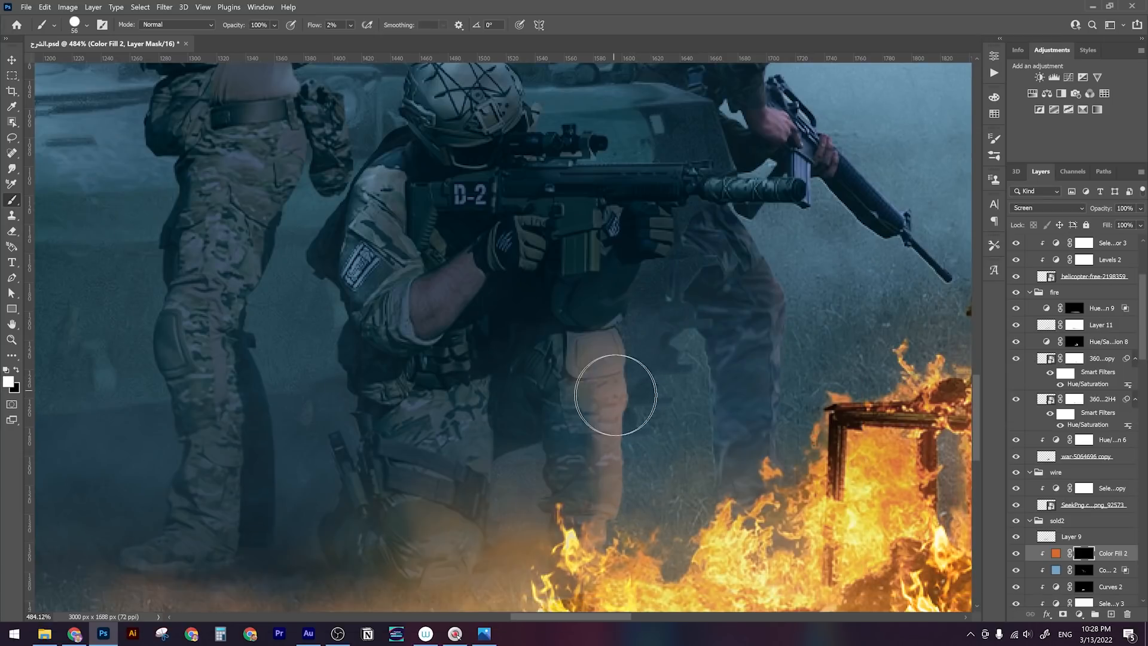
pyautogui.press('space')
pyautogui.moveTo(674, 366); pyautogui.dragTo(674, 285)
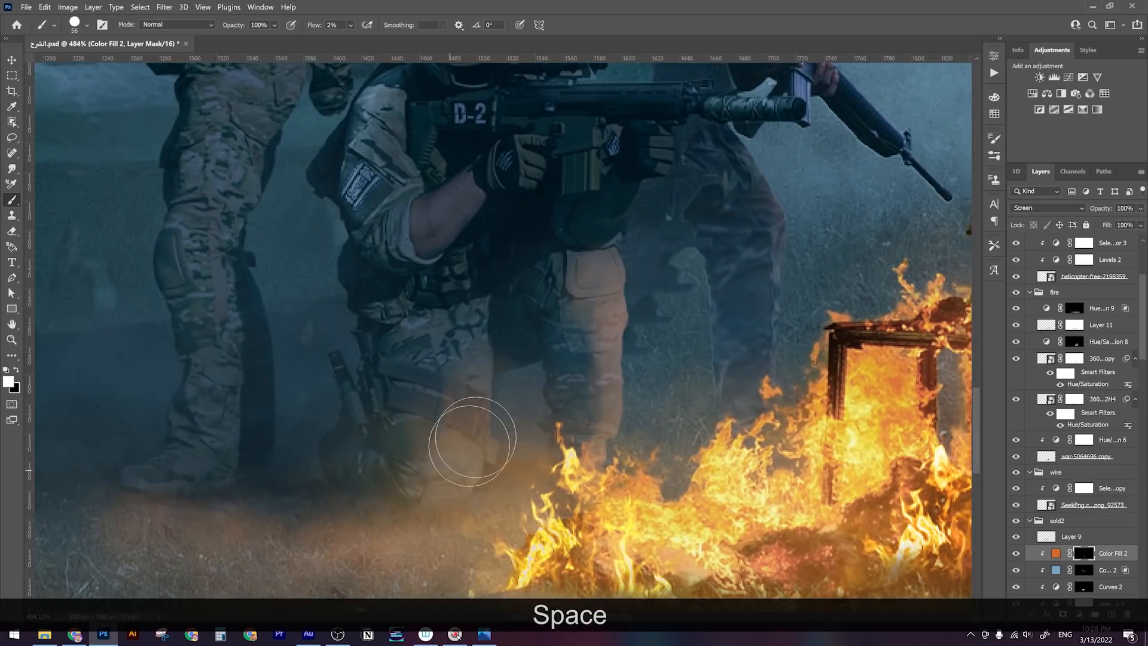
pyautogui.moveTo(482, 380); pyautogui.dragTo(478, 419)
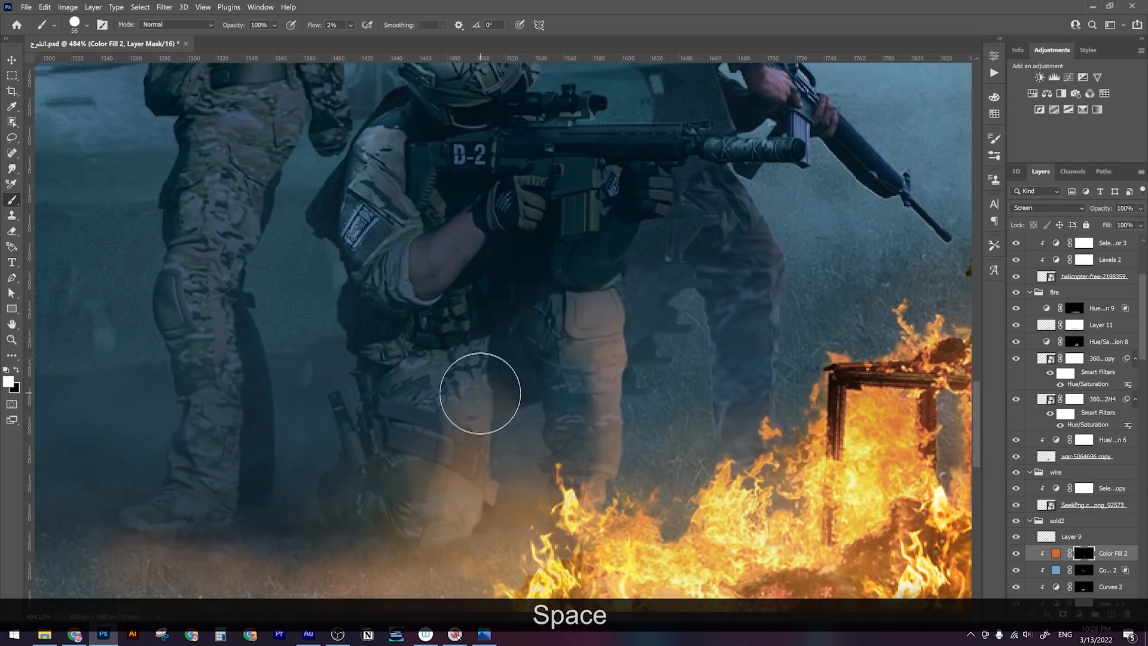
# Refine the firelight on the kneeling soldier's forearm and leg on the mask, using a 15 px brush at 1% flow
pyautogui.press('z')
pyautogui.moveTo(503, 325); pyautogui.dragTo(474, 323)
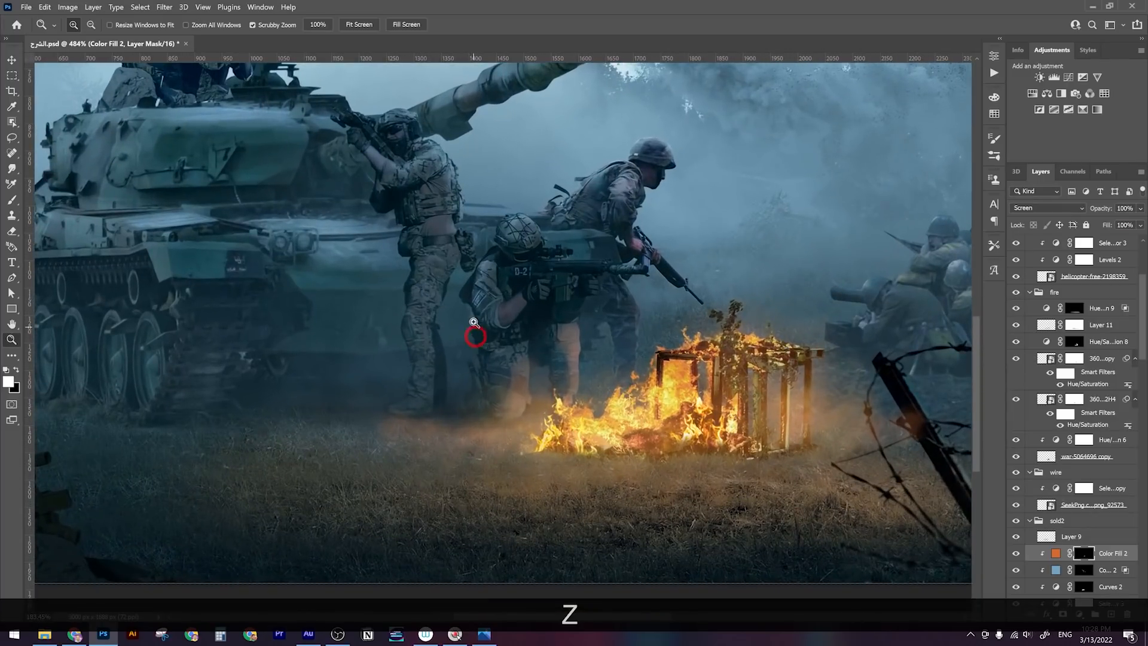
pyautogui.click(352, 26)
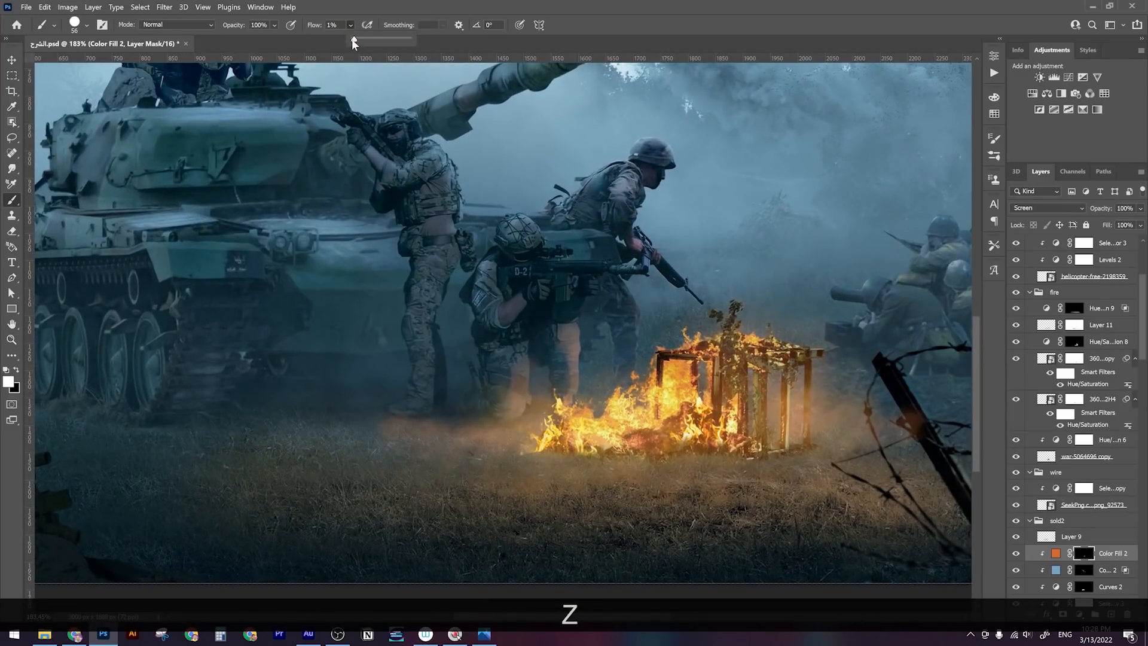
pyautogui.click(594, 321)
pyautogui.press('z')
pyautogui.moveTo(594, 321); pyautogui.dragTo(626, 325)
pyautogui.press('[')
pyautogui.press('[')
pyautogui.press('[')
pyautogui.press('[')
pyautogui.press('[')
pyautogui.press('[')
pyautogui.press('[')
pyautogui.moveTo(555, 314); pyautogui.dragTo(578, 274)
pyautogui.moveTo(459, 298)
pyautogui.mouseDown()
pyautogui.moveTo(413, 328)
pyautogui.moveTo(455, 289)
pyautogui.moveTo(416, 320)
pyautogui.moveTo(456, 284)
pyautogui.moveTo(422, 317)
pyautogui.moveTo(456, 305)
pyautogui.moveTo(436, 331)
pyautogui.moveTo(387, 336)
pyautogui.mouseUp()
pyautogui.press('x')
pyautogui.moveTo(451, 427); pyautogui.dragTo(438, 478)
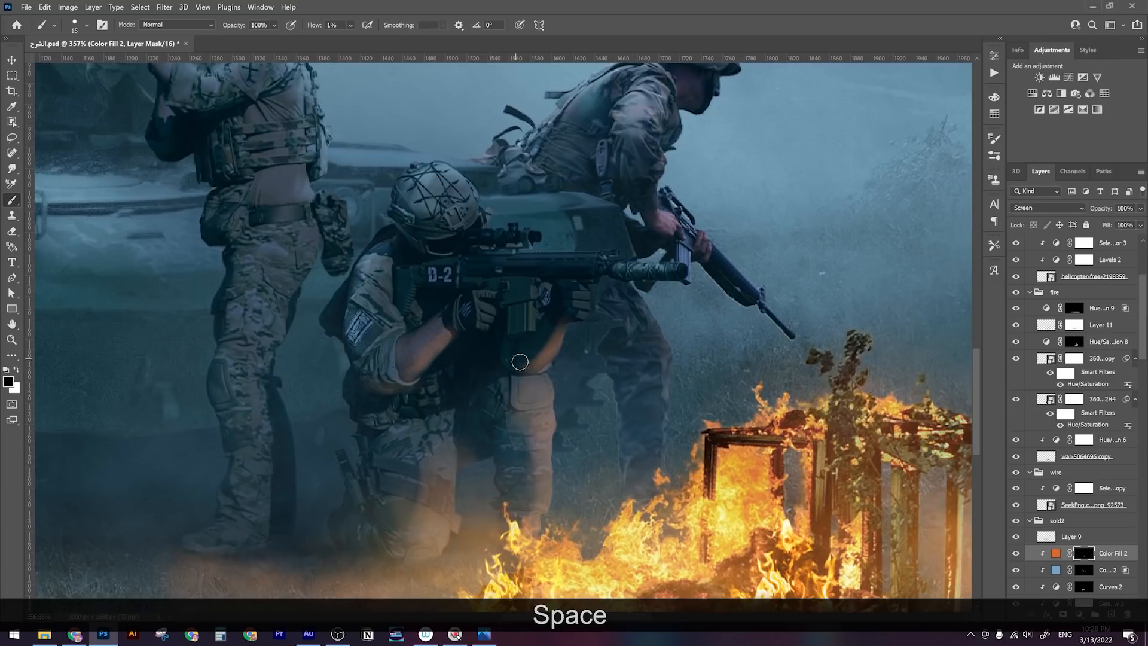
# Paint firelight onto the magazine of the kneeling soldier's rifle, cleaning up the mask with black
pyautogui.press('x')
pyautogui.moveTo(531, 311)
pyautogui.mouseDown()
pyautogui.moveTo(517, 326)
pyautogui.moveTo(531, 321)
pyautogui.mouseUp()
pyautogui.press('x')
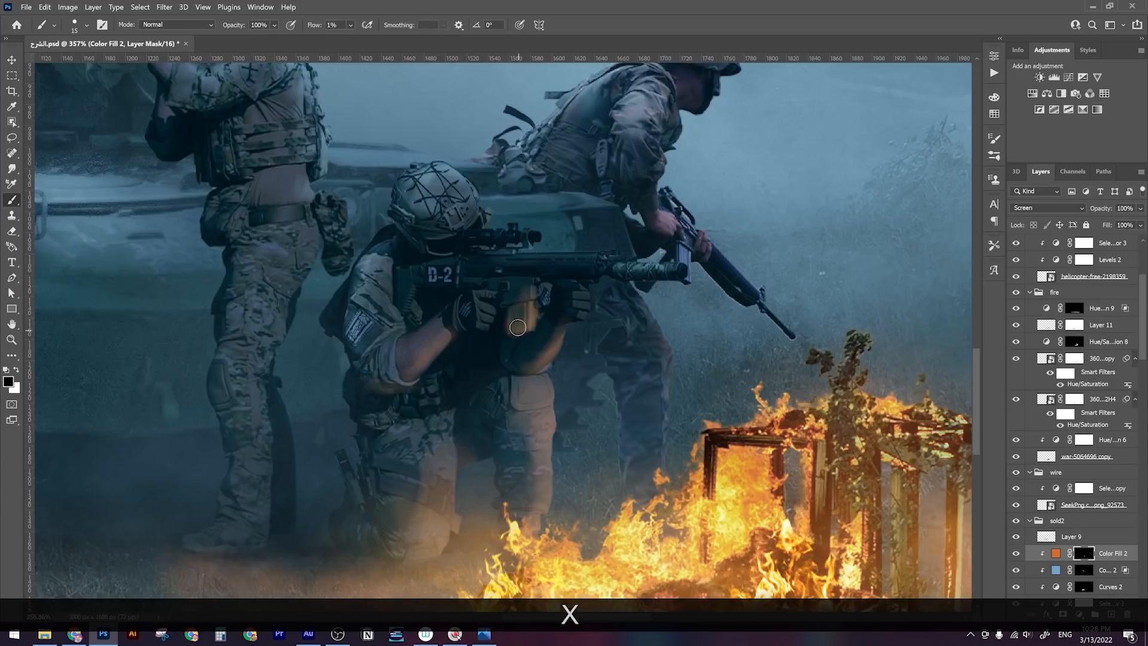
pyautogui.press('x')
pyautogui.moveTo(529, 313)
pyautogui.mouseDown()
pyautogui.moveTo(516, 323)
pyautogui.moveTo(525, 293)
pyautogui.mouseUp()
pyautogui.press('x')
# Add firelight to the kneeling soldier's front glove and rifle barrel, alternating white and black on the mask
pyautogui.press('z')
pyautogui.moveTo(580, 299)
pyautogui.mouseDown()
pyautogui.moveTo(519, 295)
pyautogui.moveTo(649, 261)
pyautogui.moveTo(708, 269)
pyautogui.moveTo(652, 272)
pyautogui.moveTo(724, 269)
pyautogui.moveTo(535, 269)
pyautogui.moveTo(548, 283)
pyautogui.moveTo(580, 278)
pyautogui.moveTo(583, 306)
pyautogui.moveTo(596, 304)
pyautogui.moveTo(576, 296)
pyautogui.moveTo(579, 320)
pyautogui.moveTo(566, 297)
pyautogui.moveTo(543, 295)
pyautogui.moveTo(699, 296)
pyautogui.mouseUp()
pyautogui.press('x')
pyautogui.press('x')
pyautogui.press('x')
pyautogui.press('x')
# Paint firelight on the standing soldier's lower leg on the Color Fill 2 mask with a 35 px white brush at 1% flow
pyautogui.press('z')
pyautogui.press('space')
pyautogui.press('x')
pyautogui.press(']')
pyautogui.press(']')
pyautogui.press(']')
pyautogui.press(']')
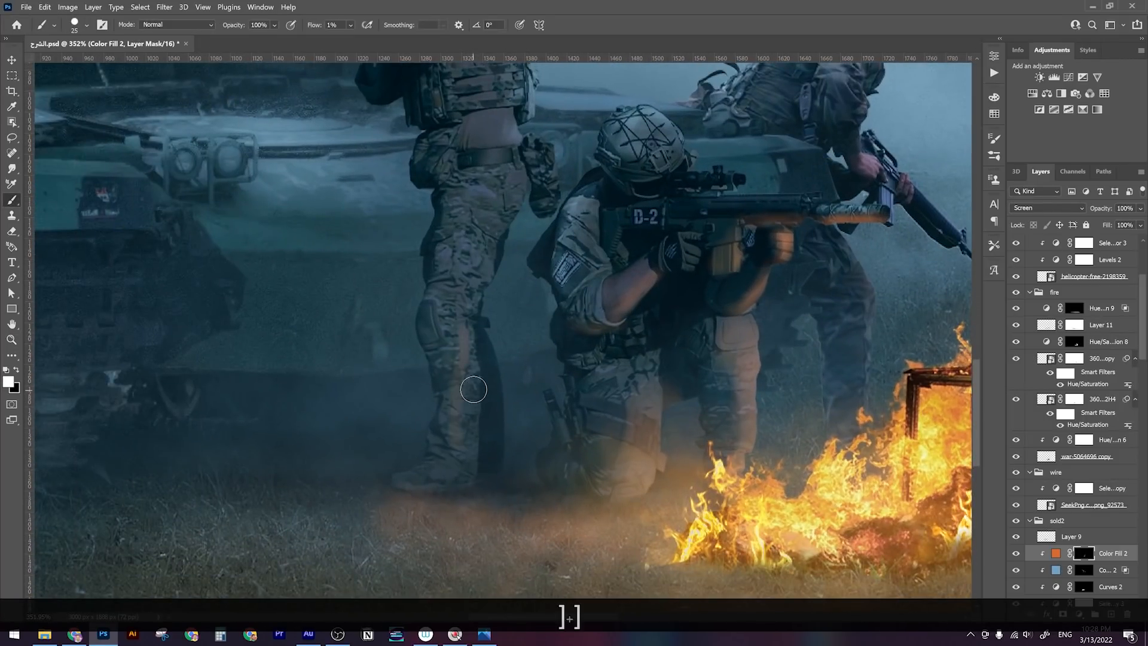
pyautogui.moveTo(472, 383)
pyautogui.mouseDown()
pyautogui.moveTo(461, 374)
pyautogui.moveTo(470, 420)
pyautogui.moveTo(461, 333)
pyautogui.mouseUp()
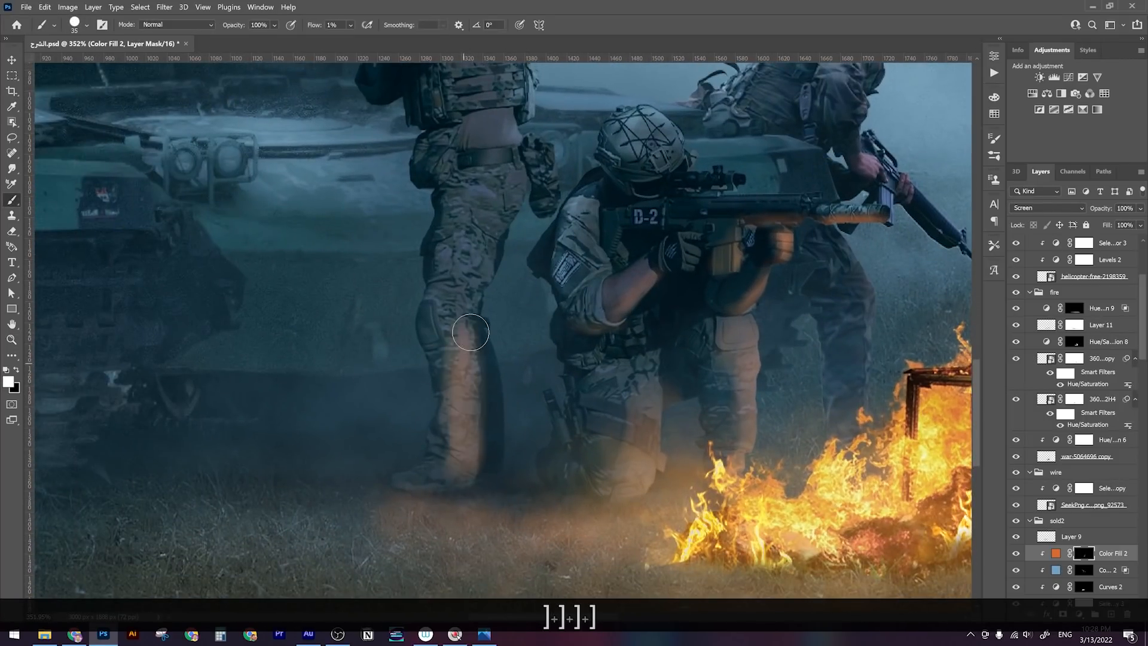
# Tone down the firelight on the standing soldier's shin and boot on the mask, alternating black and white
pyautogui.press('x')
pyautogui.press('x')
pyautogui.moveTo(439, 368)
pyautogui.mouseDown()
pyautogui.moveTo(452, 446)
pyautogui.moveTo(444, 378)
pyautogui.moveTo(442, 476)
pyautogui.moveTo(467, 478)
pyautogui.moveTo(492, 447)
pyautogui.moveTo(455, 488)
pyautogui.moveTo(461, 412)
pyautogui.moveTo(464, 470)
pyautogui.moveTo(452, 417)
pyautogui.moveTo(482, 233)
pyautogui.moveTo(487, 251)
pyautogui.moveTo(447, 336)
pyautogui.moveTo(451, 311)
pyautogui.mouseUp()
pyautogui.press('x')
pyautogui.press('x')
pyautogui.press('x')
pyautogui.moveTo(451, 363)
pyautogui.mouseDown()
pyautogui.moveTo(443, 436)
pyautogui.moveTo(502, 398)
pyautogui.moveTo(476, 479)
pyautogui.moveTo(433, 504)
pyautogui.mouseUp()
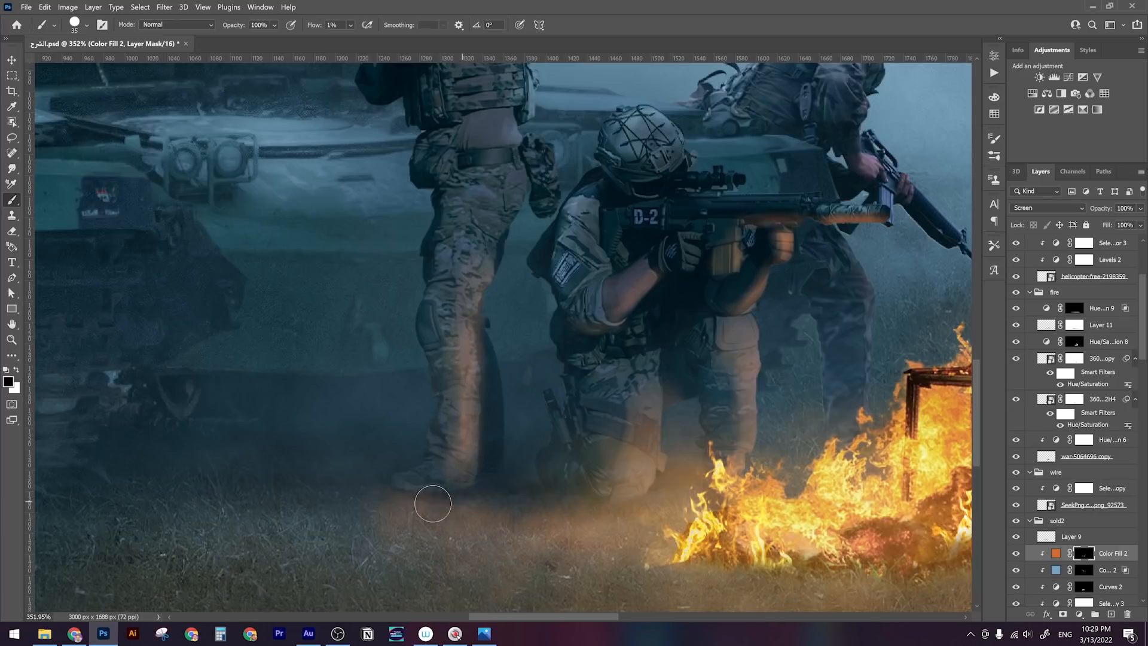
# Extend the firelight up the standing soldier's thigh and soften it with black on the mask
pyautogui.moveTo(474, 412)
pyautogui.mouseDown()
pyautogui.moveTo(485, 513)
pyautogui.moveTo(503, 323)
pyautogui.mouseUp()
pyautogui.press('x')
pyautogui.press('x')
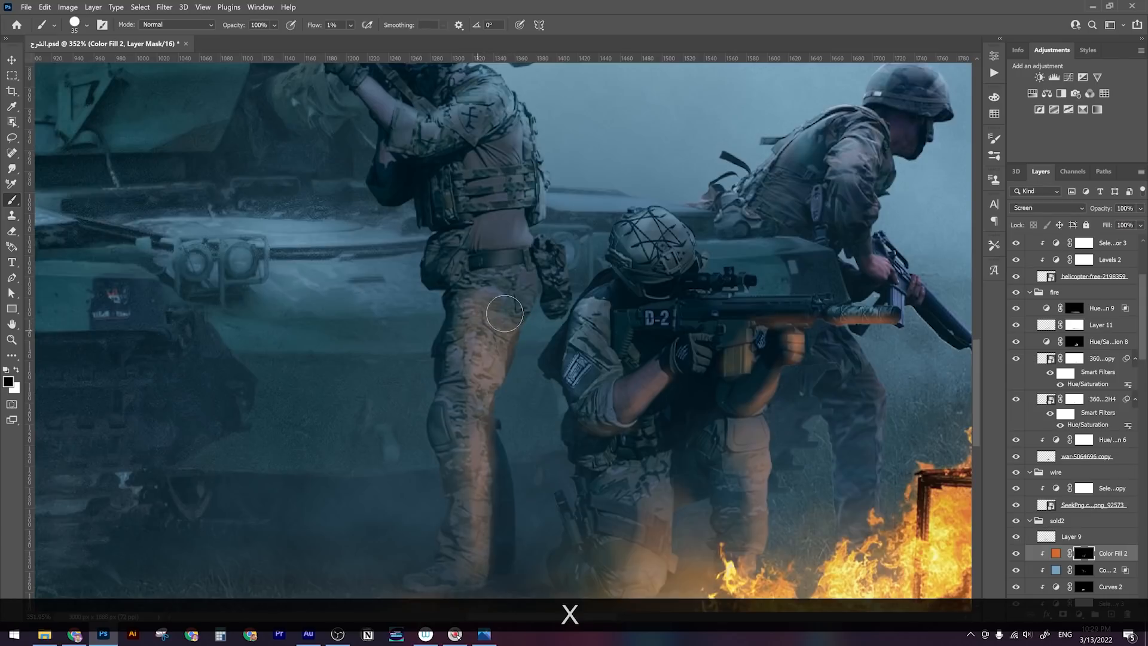
pyautogui.press('x')
pyautogui.moveTo(524, 269)
pyautogui.mouseDown()
pyautogui.moveTo(503, 370)
pyautogui.moveTo(532, 310)
pyautogui.moveTo(516, 280)
pyautogui.moveTo(489, 359)
pyautogui.moveTo(499, 353)
pyautogui.moveTo(486, 318)
pyautogui.moveTo(466, 352)
pyautogui.moveTo(480, 388)
pyautogui.moveTo(459, 466)
pyautogui.mouseUp()
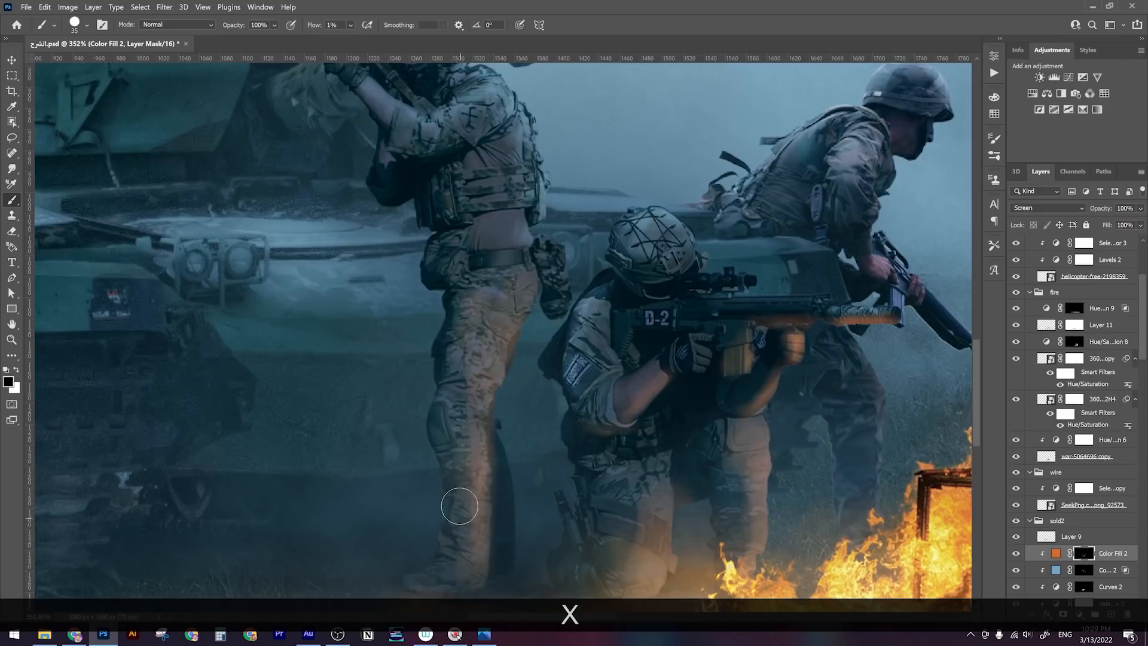
pyautogui.press('x')
# Touch up the firelight along the standing soldier's leg, alternating white and black on the mask
pyautogui.press('z')
pyautogui.moveTo(478, 422)
pyautogui.mouseDown()
pyautogui.moveTo(457, 419)
pyautogui.moveTo(477, 418)
pyautogui.moveTo(523, 460)
pyautogui.moveTo(523, 414)
pyautogui.mouseUp()
pyautogui.press('space')
pyautogui.press('x')
pyautogui.press('x')
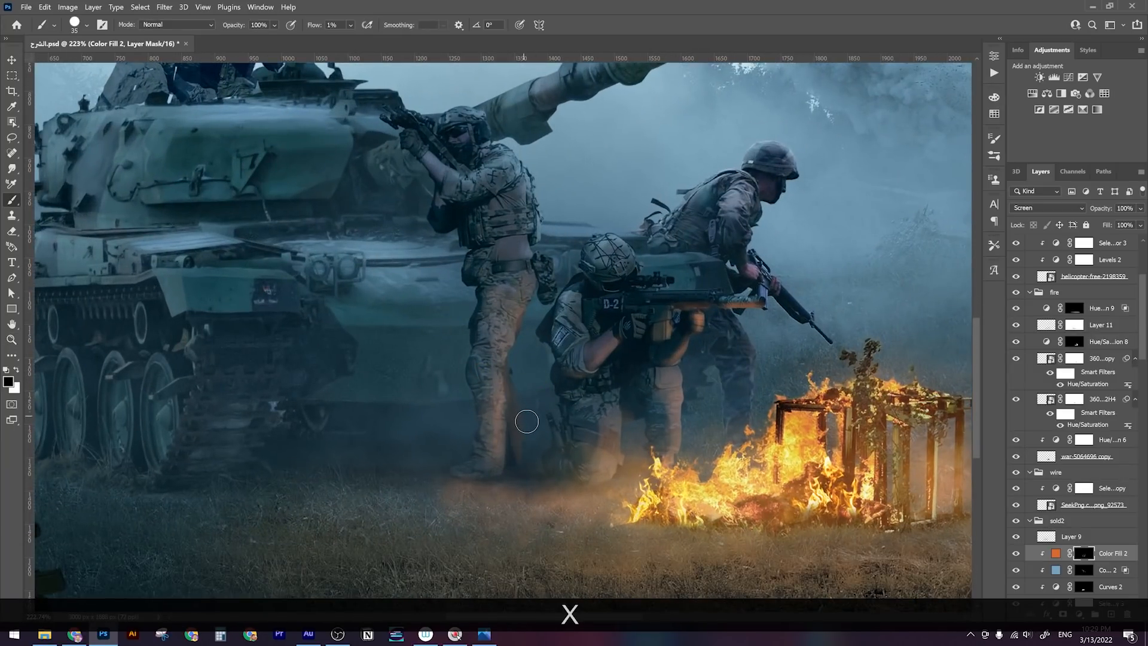
pyautogui.press('x')
pyautogui.moveTo(519, 412)
pyautogui.mouseDown()
pyautogui.moveTo(520, 469)
pyautogui.moveTo(478, 451)
pyautogui.moveTo(584, 390)
pyautogui.mouseUp()
pyautogui.press('x')
pyautogui.press('z')
pyautogui.press('space')
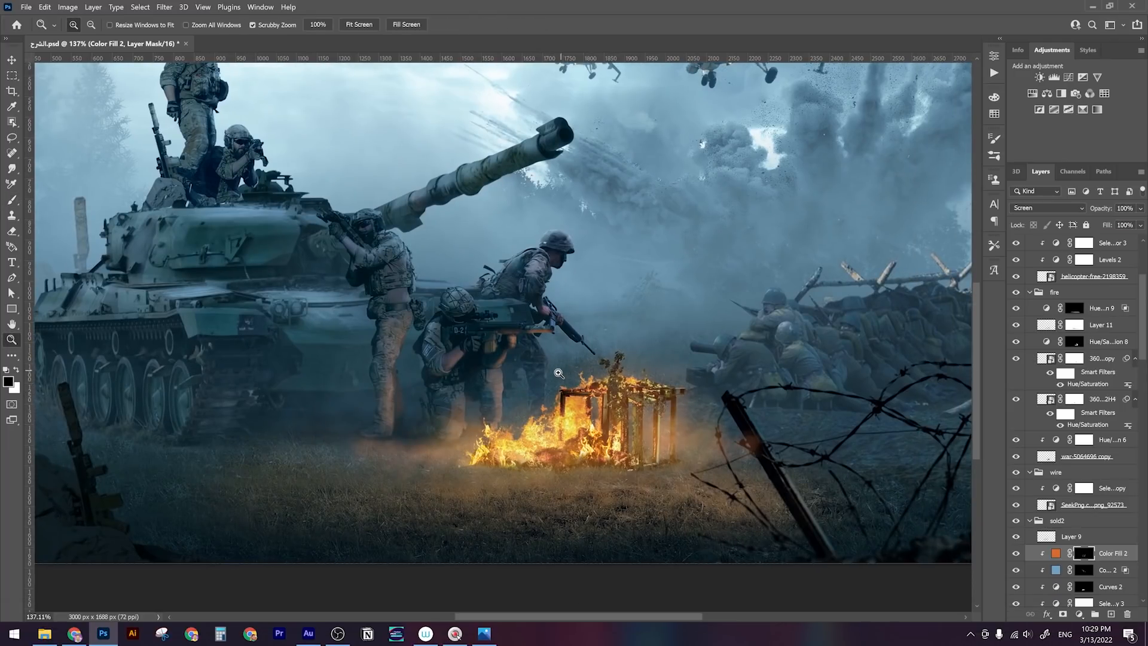
# Duplicate the orange Color Fill 2 layer into the sold 1 group as a clipped layer with a black mask
pyautogui.press('v')
pyautogui.rightClick(537, 367)
pyautogui.click(549, 373)
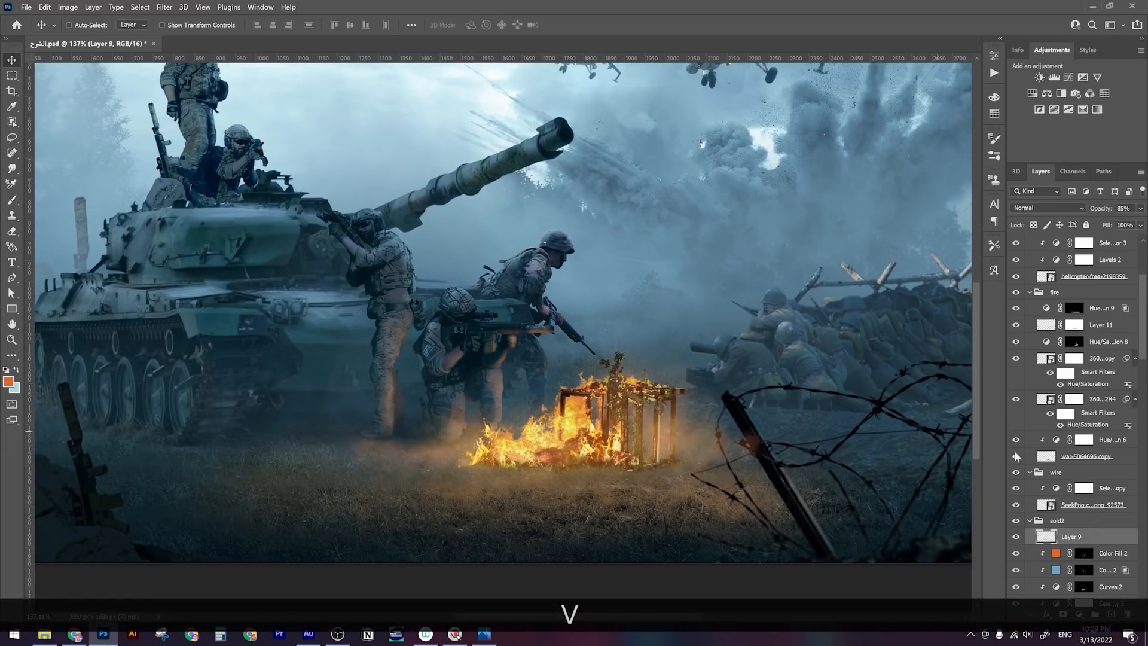
pyautogui.moveTo(1108, 570); pyautogui.dragTo(1114, 420)
pyautogui.scroll(-3, 1077, 418)
pyautogui.moveTo(1114, 601); pyautogui.dragTo(1120, 505)
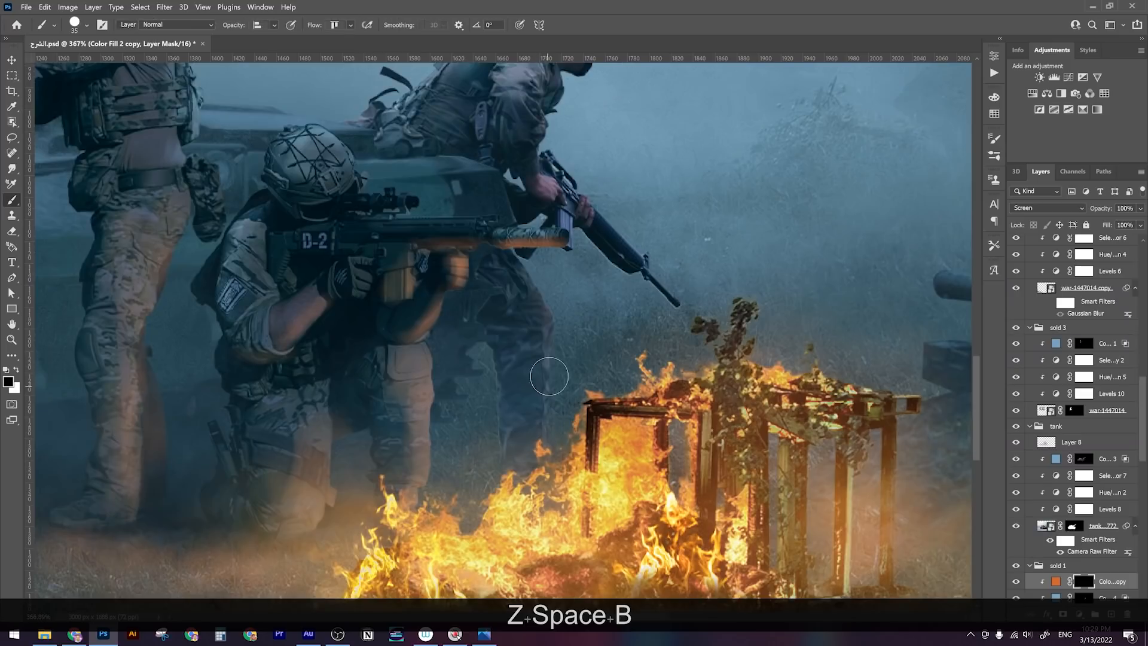
# Paint firelight on the running soldier's legs, arm and rifle on the Color Fill 2 copy mask with the 35 px brush
pyautogui.press('x')
pyautogui.moveTo(554, 398)
pyautogui.mouseDown()
pyautogui.moveTo(539, 452)
pyautogui.moveTo(532, 374)
pyautogui.moveTo(557, 359)
pyautogui.moveTo(586, 457)
pyautogui.moveTo(557, 393)
pyautogui.mouseUp()
pyautogui.press('x')
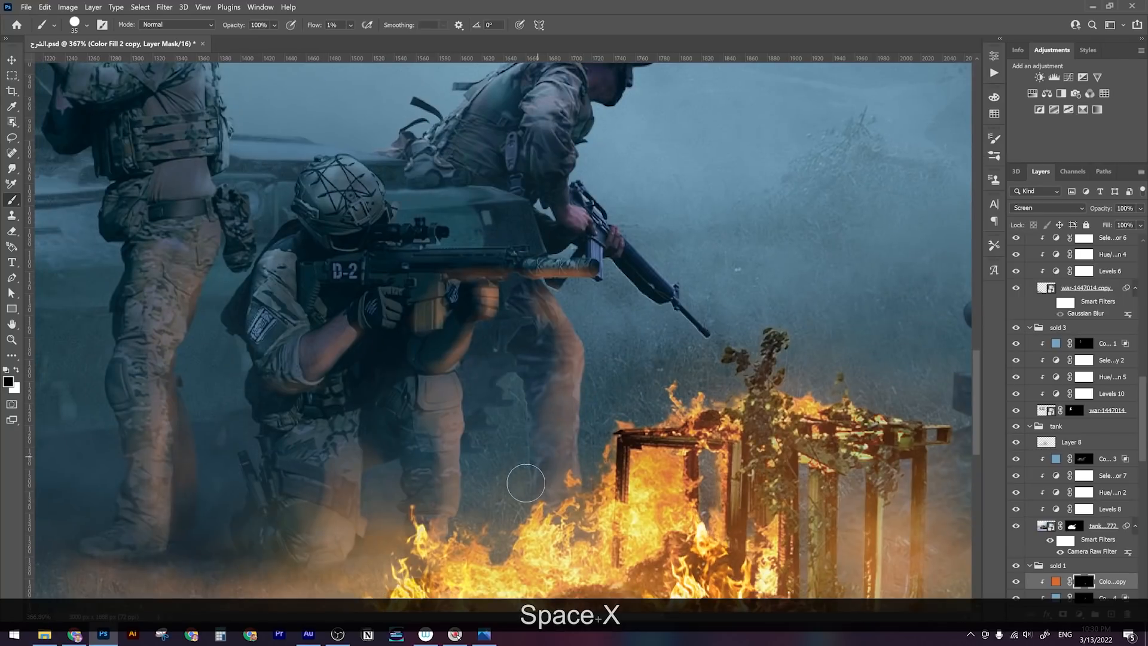
pyautogui.moveTo(572, 293)
pyautogui.mouseDown()
pyautogui.moveTo(571, 364)
pyautogui.moveTo(659, 397)
pyautogui.moveTo(681, 392)
pyautogui.moveTo(568, 299)
pyautogui.moveTo(540, 218)
pyautogui.moveTo(559, 273)
pyautogui.mouseUp()
pyautogui.press('x')
pyautogui.press('x')
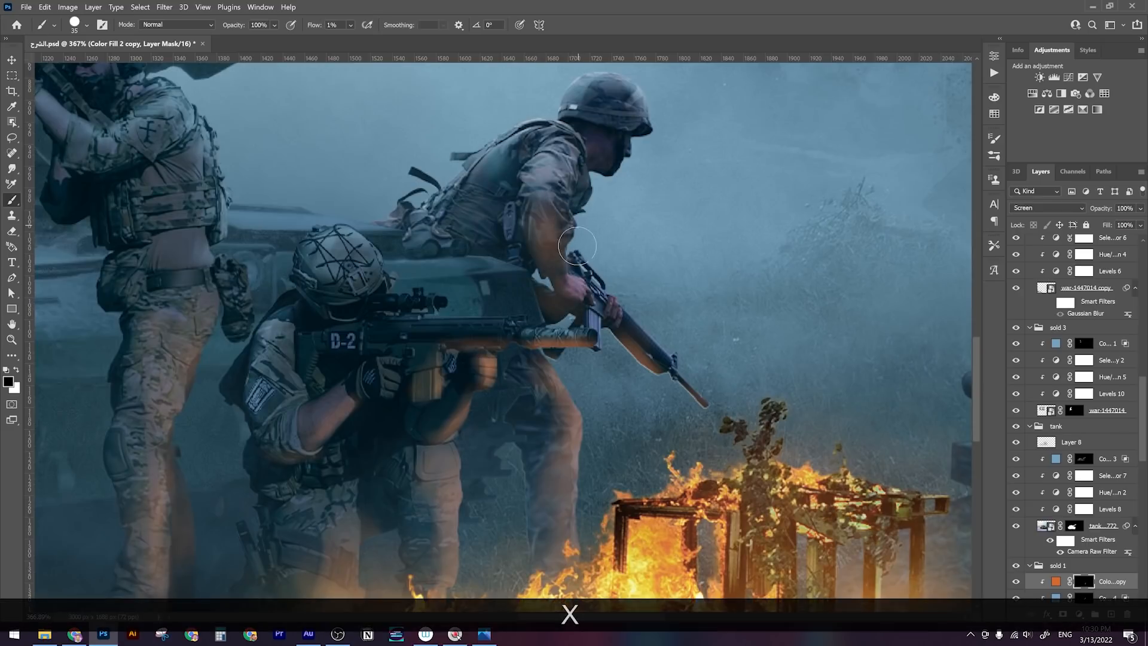
# Add firelight to the running soldier's face on the mask, cleaning up the chest edge with black
pyautogui.press('space')
pyautogui.moveTo(525, 256); pyautogui.dragTo(517, 324)
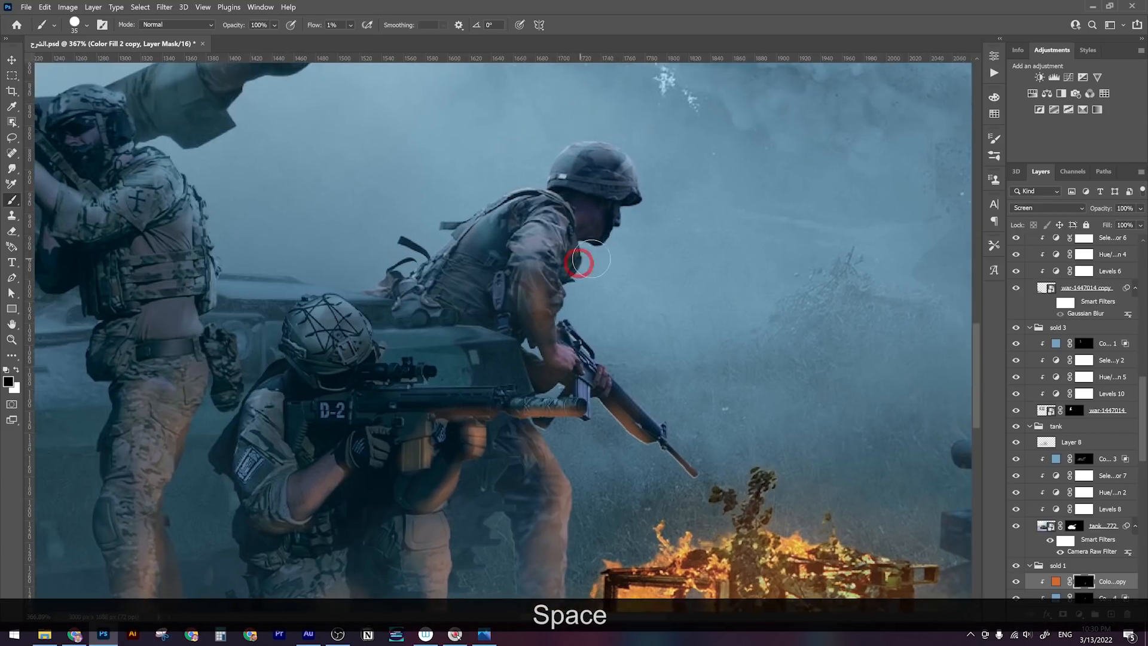
pyautogui.press('x')
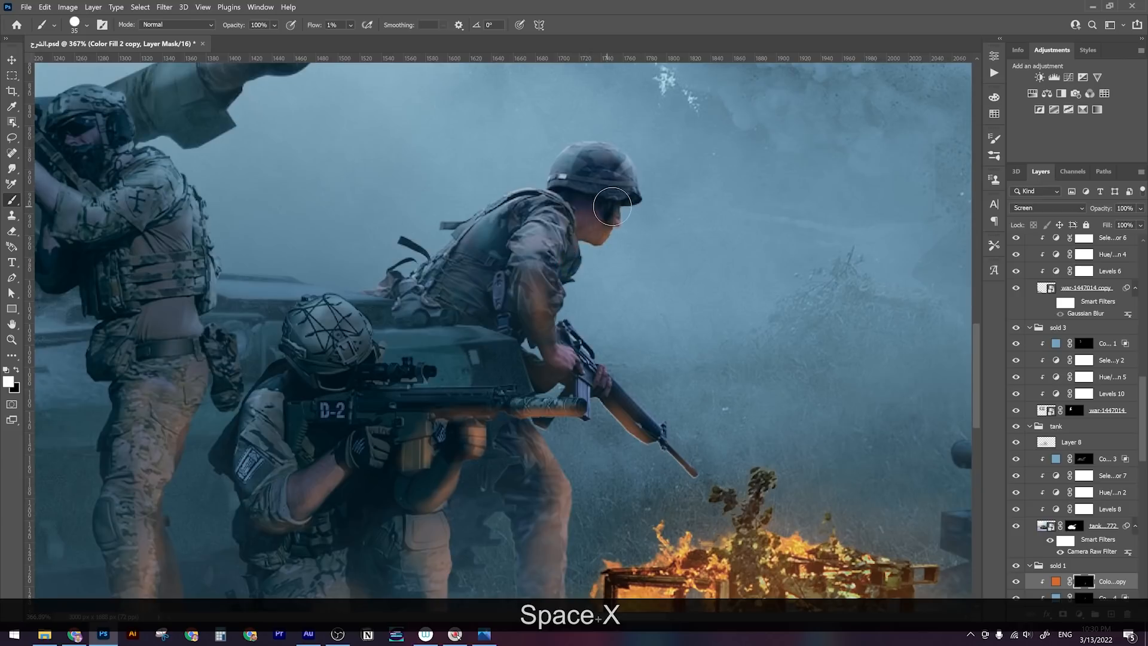
pyautogui.press('z')
pyautogui.moveTo(672, 257)
pyautogui.mouseDown()
pyautogui.moveTo(574, 267)
pyautogui.moveTo(628, 269)
pyautogui.moveTo(610, 272)
pyautogui.moveTo(623, 289)
pyautogui.moveTo(611, 305)
pyautogui.moveTo(622, 330)
pyautogui.moveTo(571, 329)
pyautogui.moveTo(657, 330)
pyautogui.moveTo(596, 327)
pyautogui.moveTo(736, 311)
pyautogui.mouseUp()
pyautogui.press('space')
# Duplicate the orange fill into the people right group as a clipped layer with a black mask
pyautogui.press('z')
pyautogui.press('space')
pyautogui.press('z')
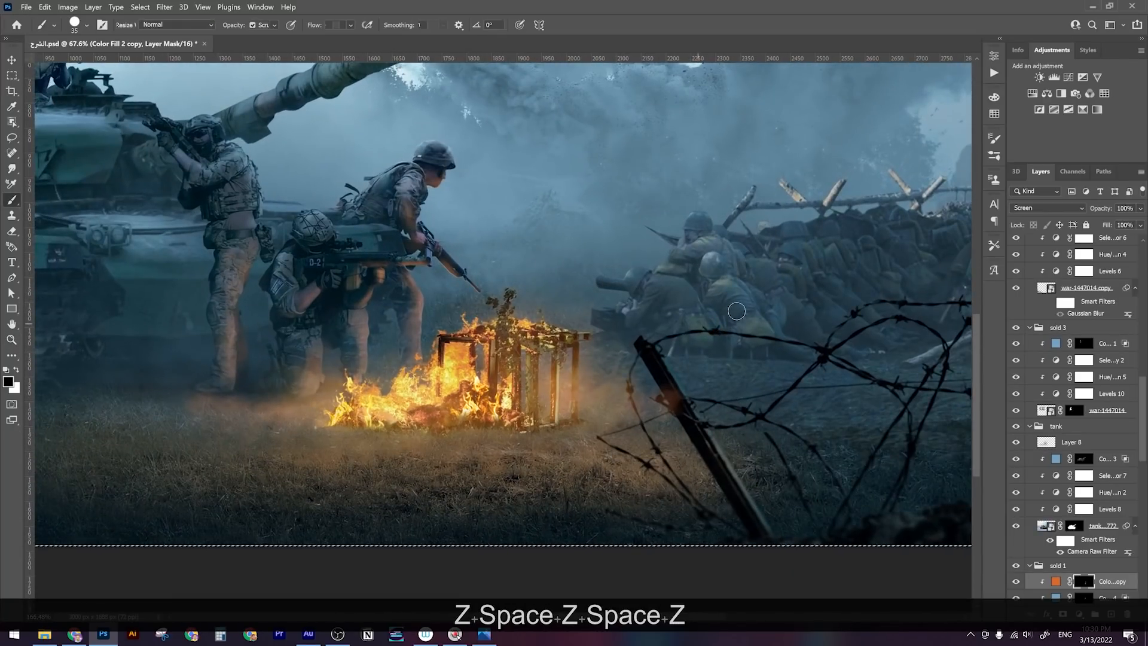
pyautogui.press('v')
pyautogui.moveTo(1109, 577)
pyautogui.mouseDown()
pyautogui.moveTo(1077, 429)
pyautogui.moveTo(1062, 178)
pyautogui.moveTo(1091, 558)
pyautogui.moveTo(1080, 623)
pyautogui.mouseUp()
pyautogui.press('b')
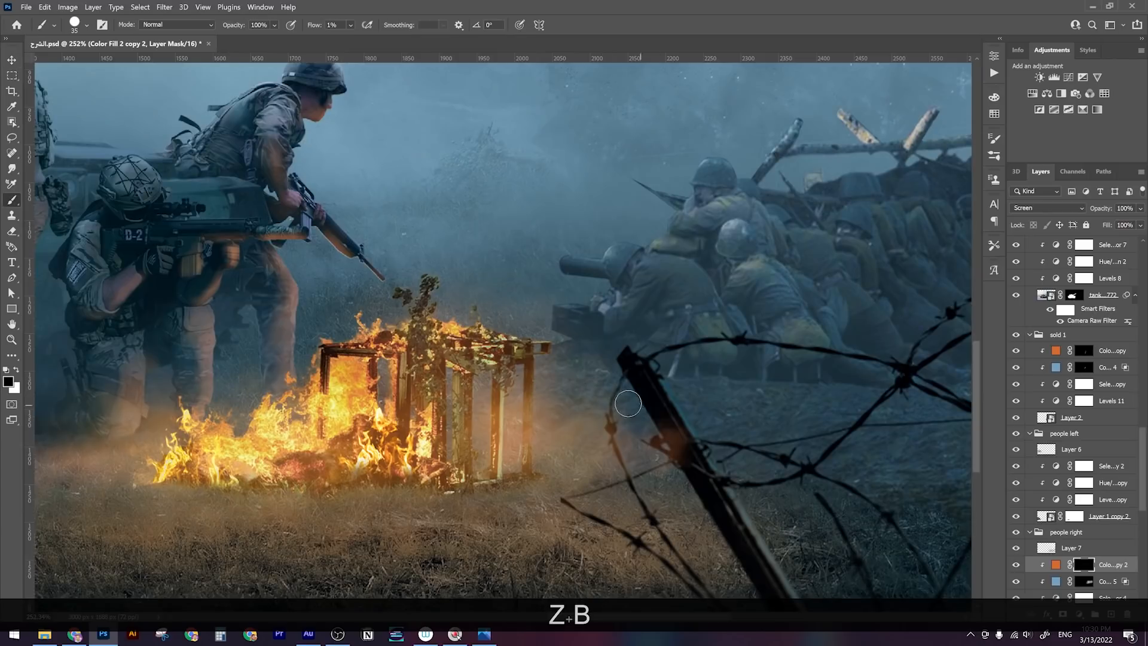
# Paint a faint fire glow on the ground by the barricade soldiers on the Color Fill 2 copy 2 mask, softening it with black
pyautogui.press('x')
pyautogui.press('space')
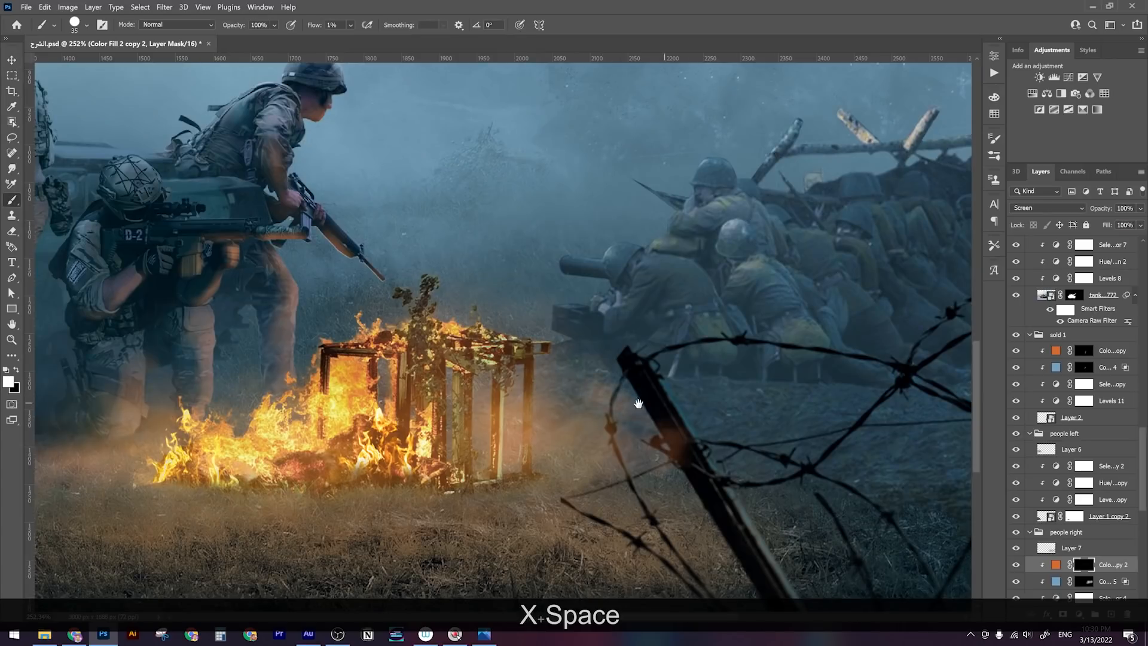
pyautogui.moveTo(638, 405); pyautogui.dragTo(551, 410)
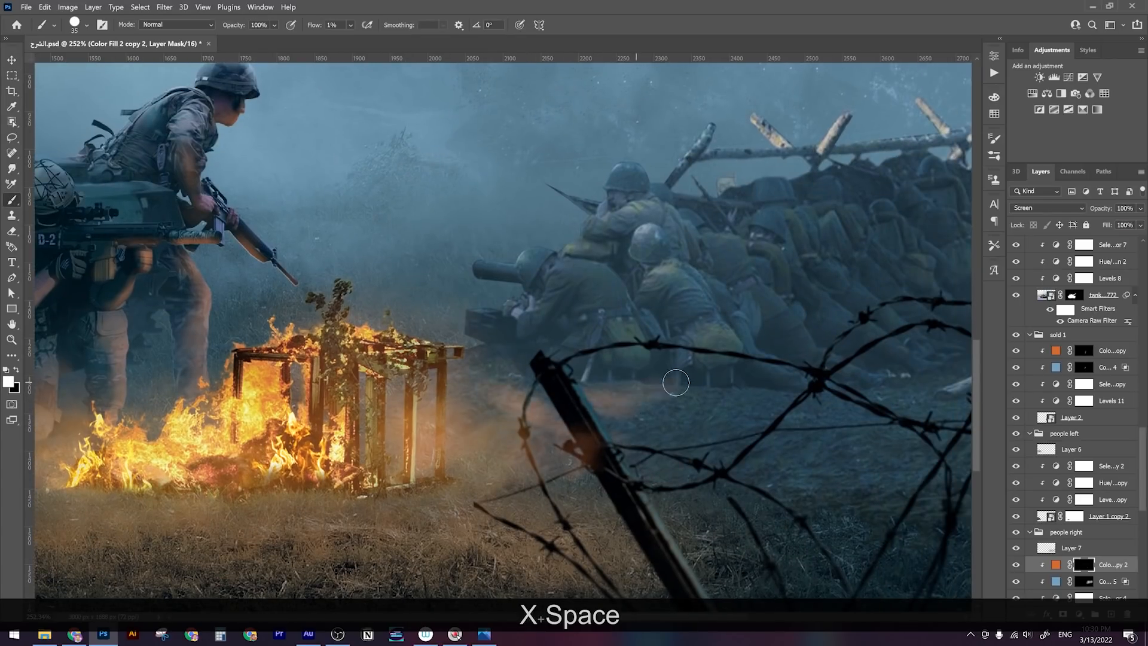
pyautogui.press('x')
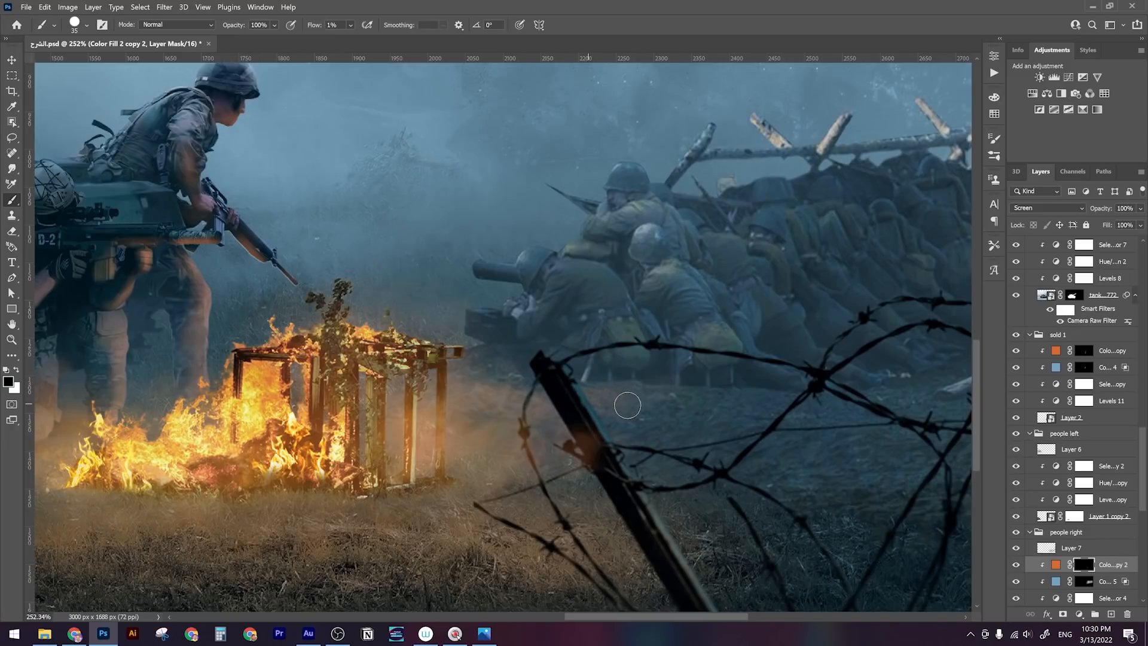
pyautogui.press('x')
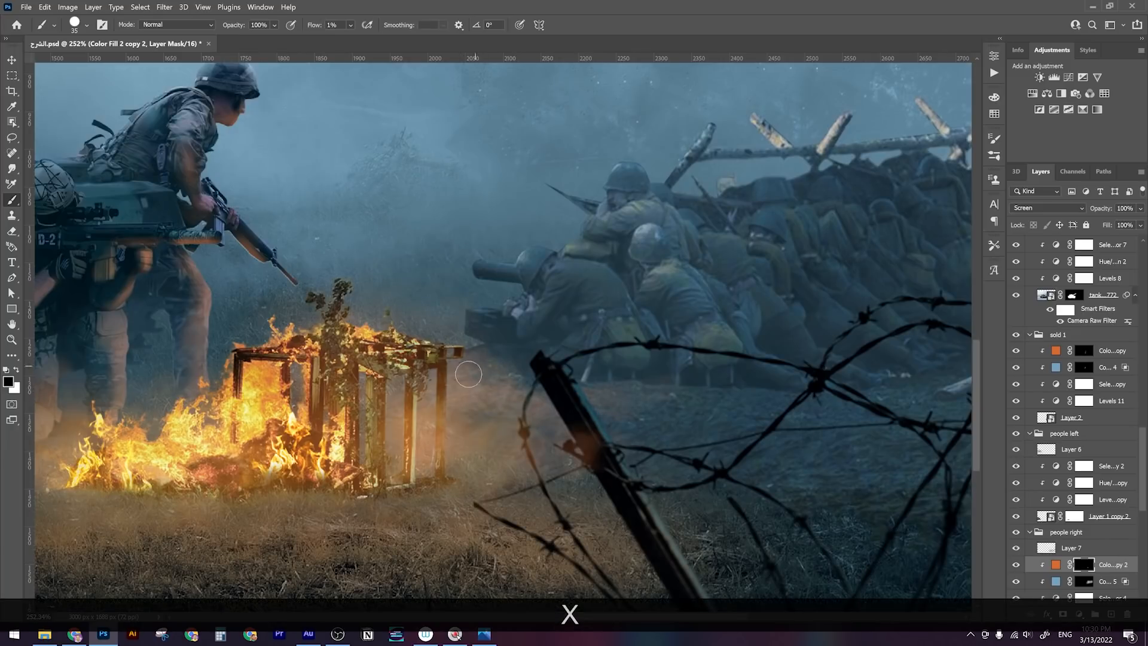
pyautogui.press('space')
pyautogui.moveTo(609, 379); pyautogui.dragTo(572, 415)
# Paint firelight on the box and gun barrel in front of the barricade soldiers, reducing the brush to 15 px
pyautogui.press('z')
pyautogui.moveTo(536, 347); pyautogui.dragTo(572, 355)
pyautogui.press('x')
pyautogui.moveTo(376, 364)
pyautogui.mouseDown()
pyautogui.moveTo(384, 374)
pyautogui.moveTo(447, 356)
pyautogui.mouseUp()
pyautogui.press('[')
pyautogui.press('[')
pyautogui.press('[')
pyautogui.press('[')
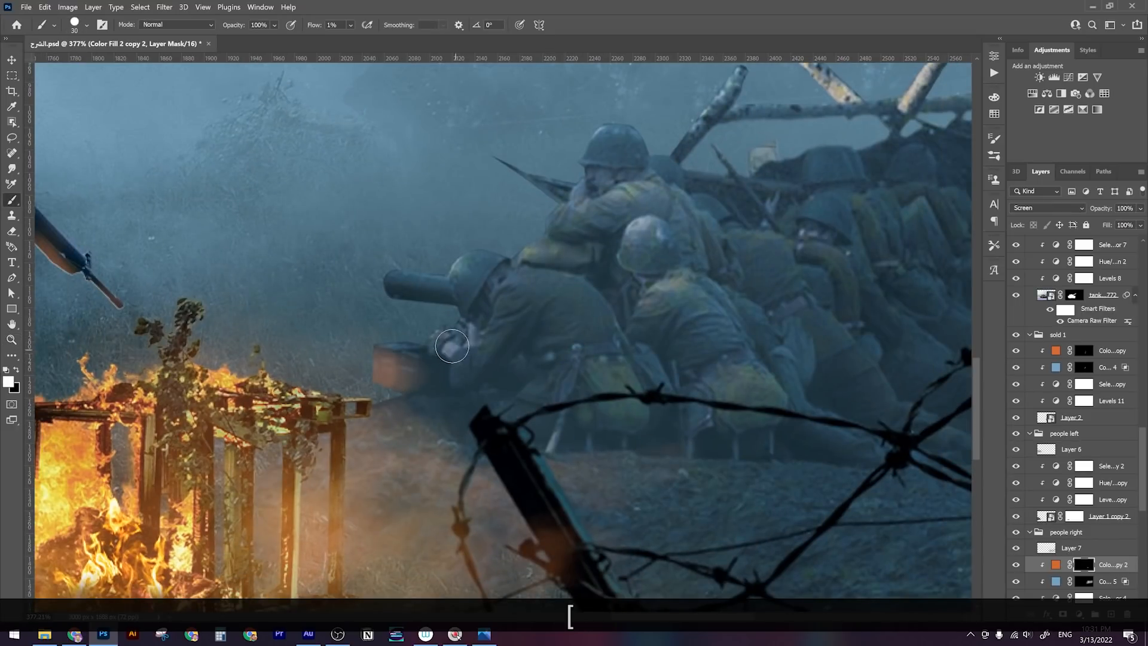
pyautogui.moveTo(436, 296)
pyautogui.mouseDown()
pyautogui.moveTo(377, 287)
pyautogui.moveTo(439, 305)
pyautogui.mouseUp()
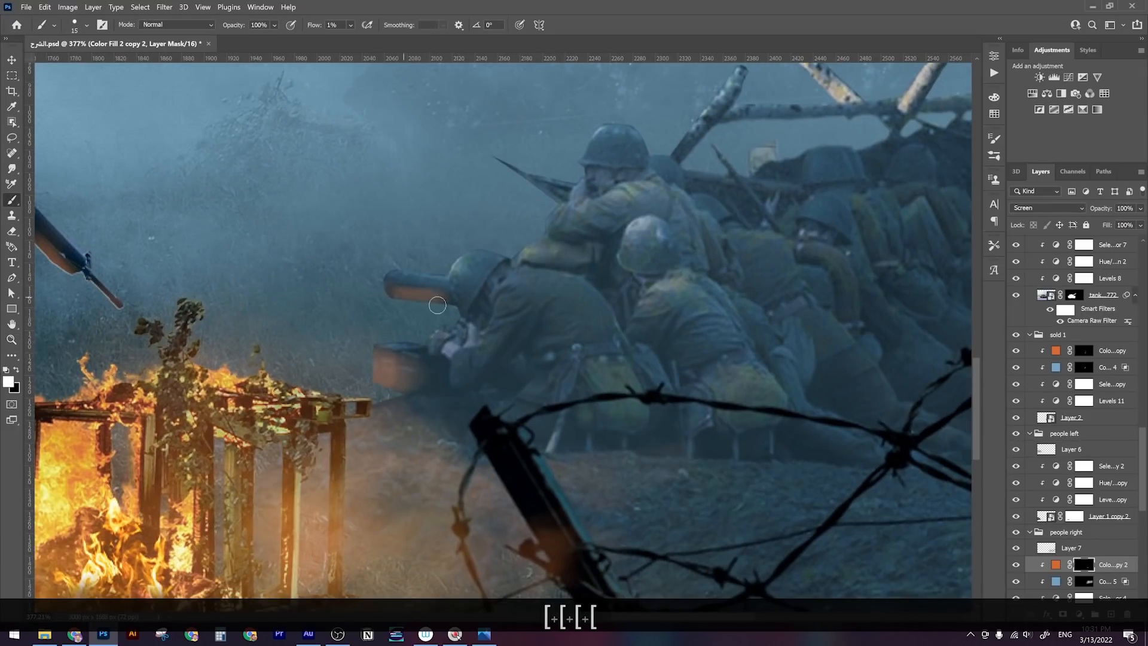
# Paint firelight on the helmet and arm of the front barricade soldier behind the gun
pyautogui.press('space')
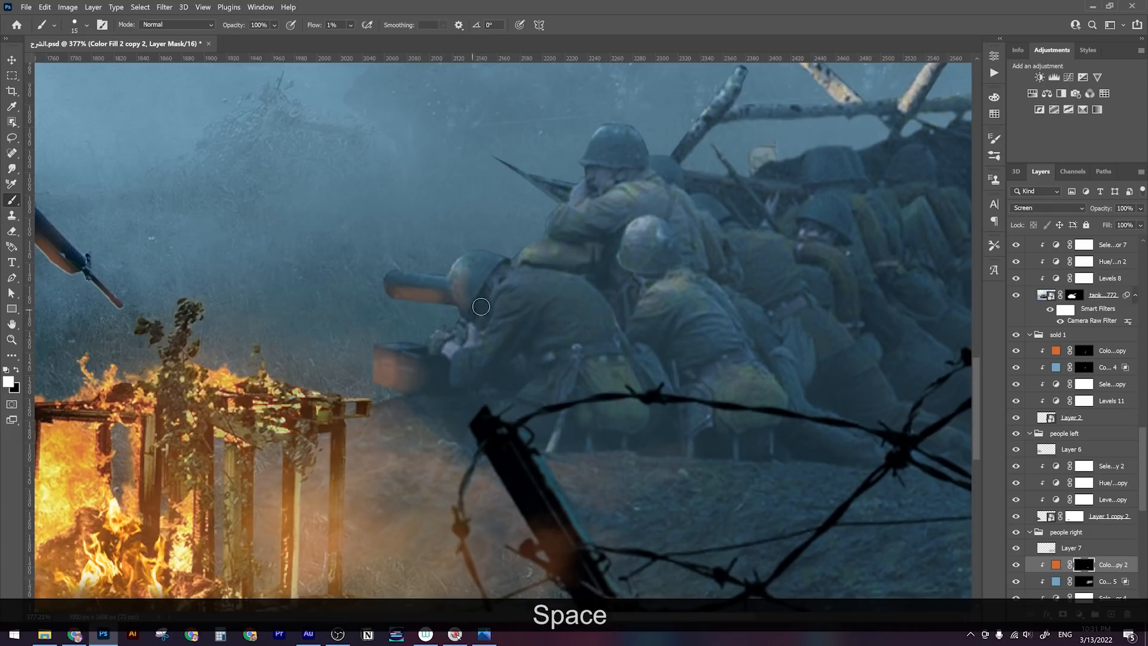
pyautogui.moveTo(469, 305)
pyautogui.mouseDown()
pyautogui.moveTo(502, 315)
pyautogui.moveTo(466, 365)
pyautogui.moveTo(503, 344)
pyautogui.mouseUp()
pyautogui.press('space')
pyautogui.moveTo(556, 298)
pyautogui.mouseDown()
pyautogui.moveTo(513, 329)
pyautogui.moveTo(525, 335)
pyautogui.mouseUp()
pyautogui.press('x')
pyautogui.press('space')
# Paint firelight on the helmet of the middle barricade soldier with the 15 px white brush
pyautogui.press('x')
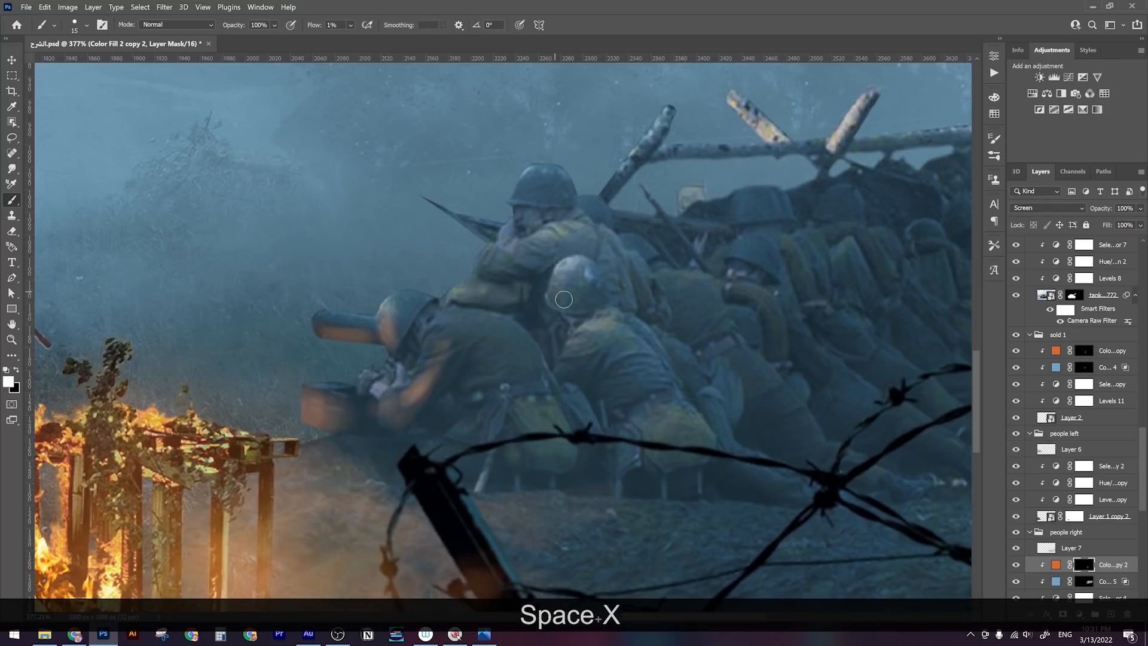
pyautogui.press('x')
pyautogui.press('space')
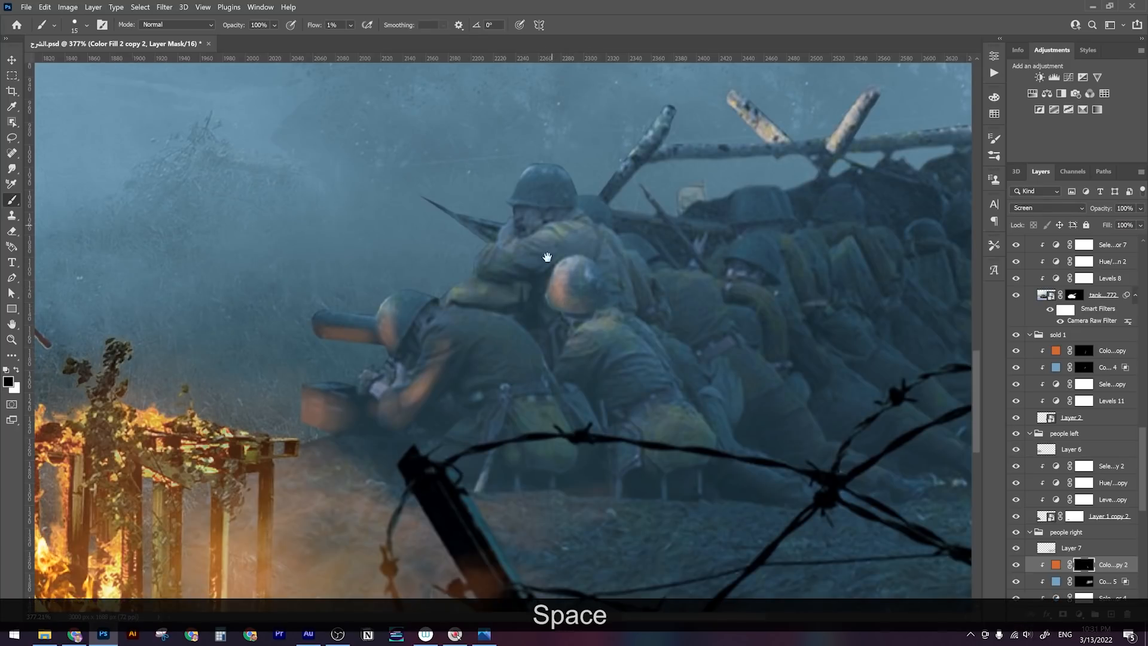
# Add firelight to the uppermost front soldier's helmet and sleeve, toning it down with black on the mask
pyautogui.moveTo(560, 244); pyautogui.dragTo(557, 289)
pyautogui.press('x')
pyautogui.moveTo(550, 240)
pyautogui.mouseDown()
pyautogui.moveTo(529, 224)
pyautogui.moveTo(556, 231)
pyautogui.moveTo(545, 246)
pyautogui.moveTo(559, 239)
pyautogui.moveTo(540, 238)
pyautogui.moveTo(556, 212)
pyautogui.moveTo(512, 286)
pyautogui.moveTo(484, 286)
pyautogui.mouseUp()
pyautogui.press('space')
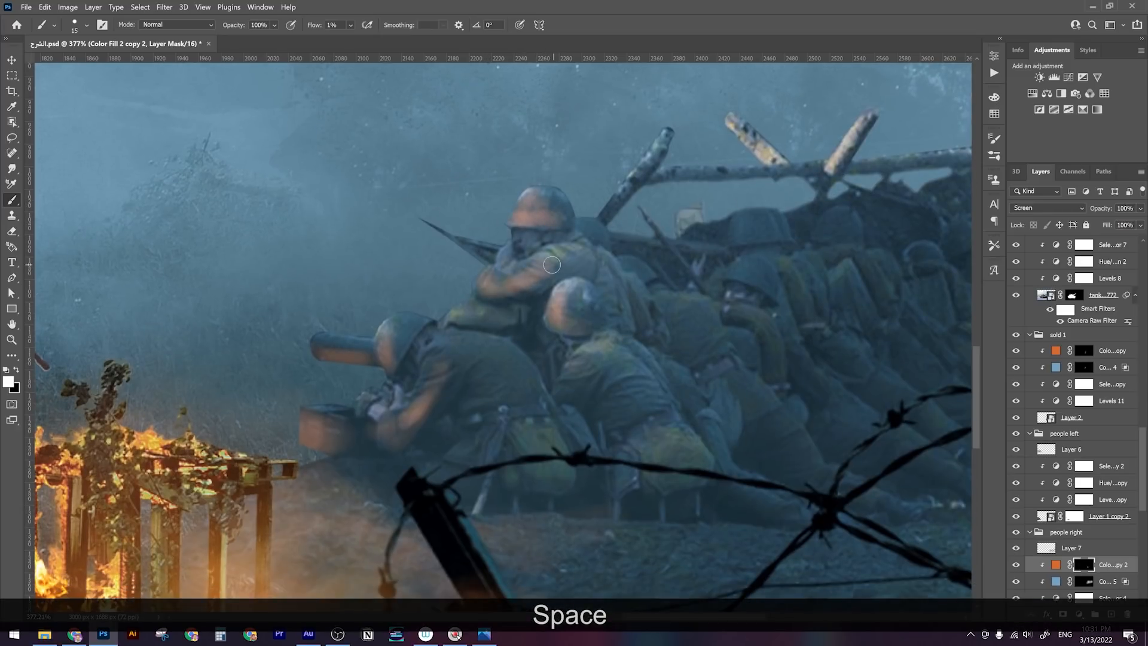
pyautogui.press('x')
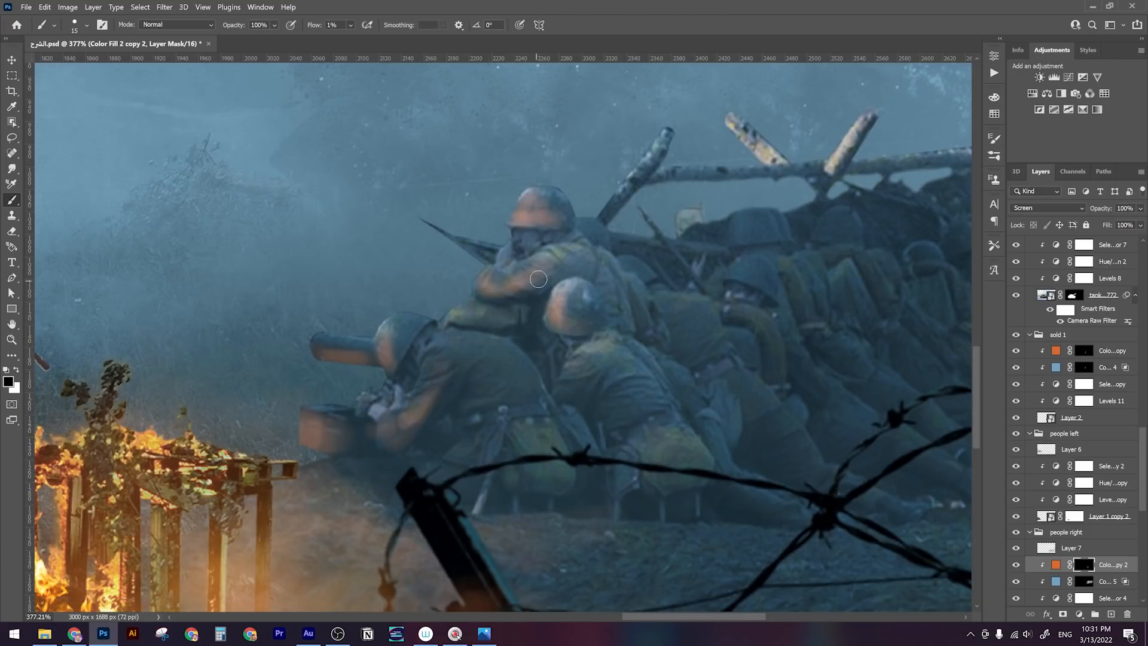
pyautogui.moveTo(524, 205)
pyautogui.mouseDown()
pyautogui.moveTo(561, 200)
pyautogui.moveTo(587, 229)
pyautogui.moveTo(527, 203)
pyautogui.mouseUp()
pyautogui.press('space')
# Paint firelight on the shoulder and back of the middle barricade soldier
pyautogui.press('x')
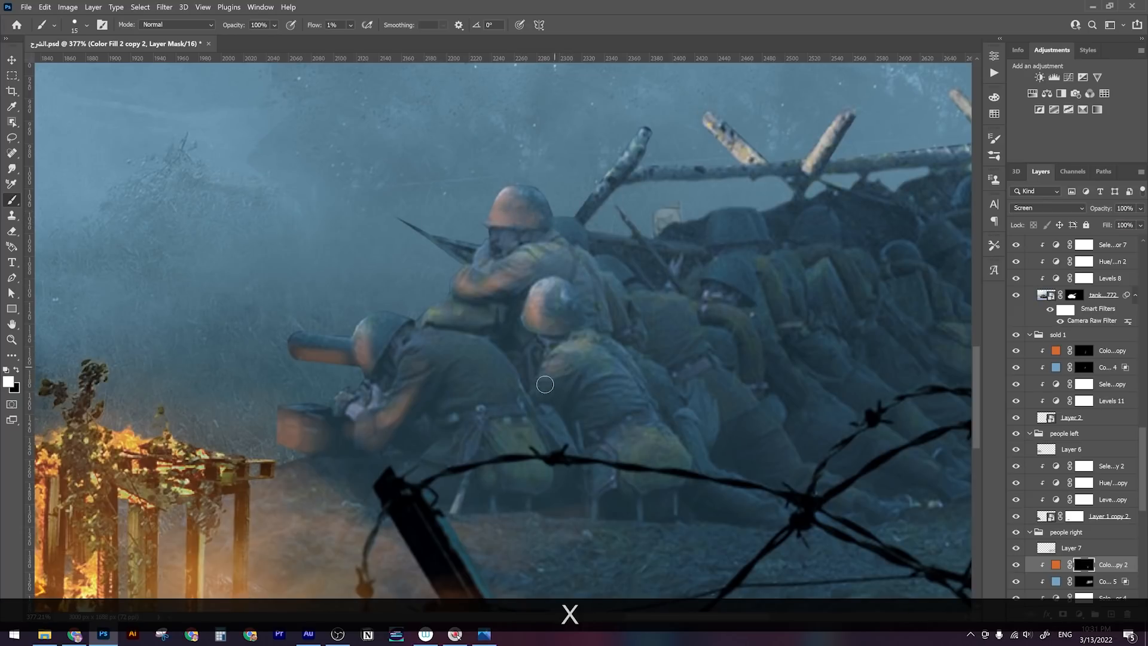
pyautogui.press('space')
pyautogui.moveTo(587, 420); pyautogui.dragTo(542, 445)
pyautogui.press('x')
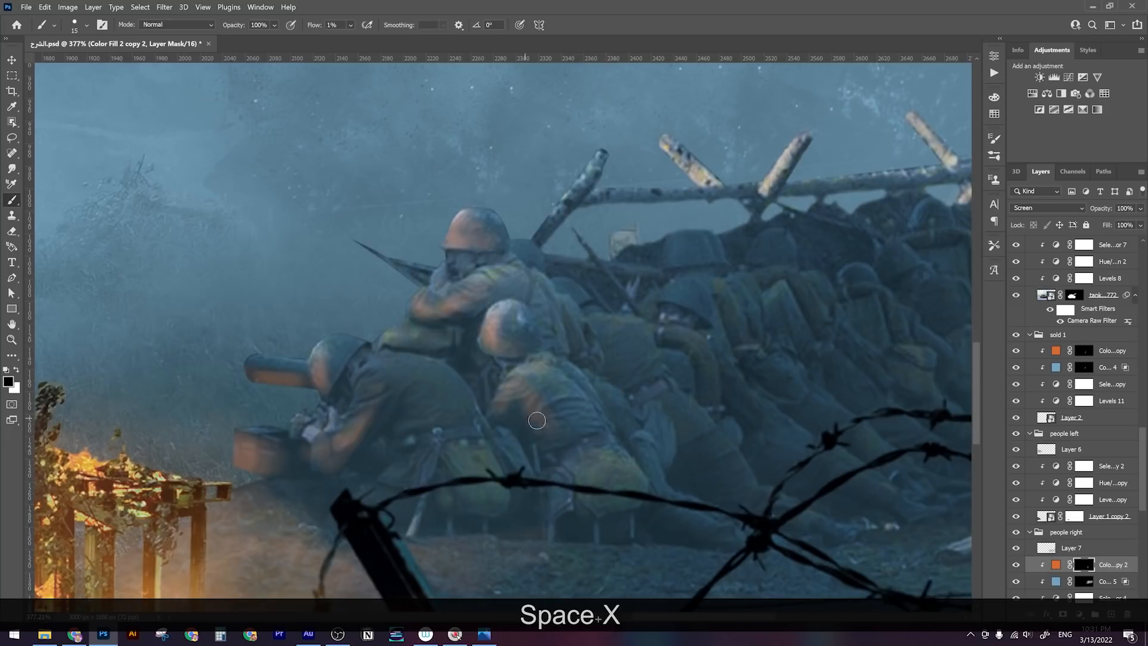
# Add subtle firelight to the rear barricade soldier's helmet, and compare the scene with the orange fill hidden and shown
pyautogui.press('x')
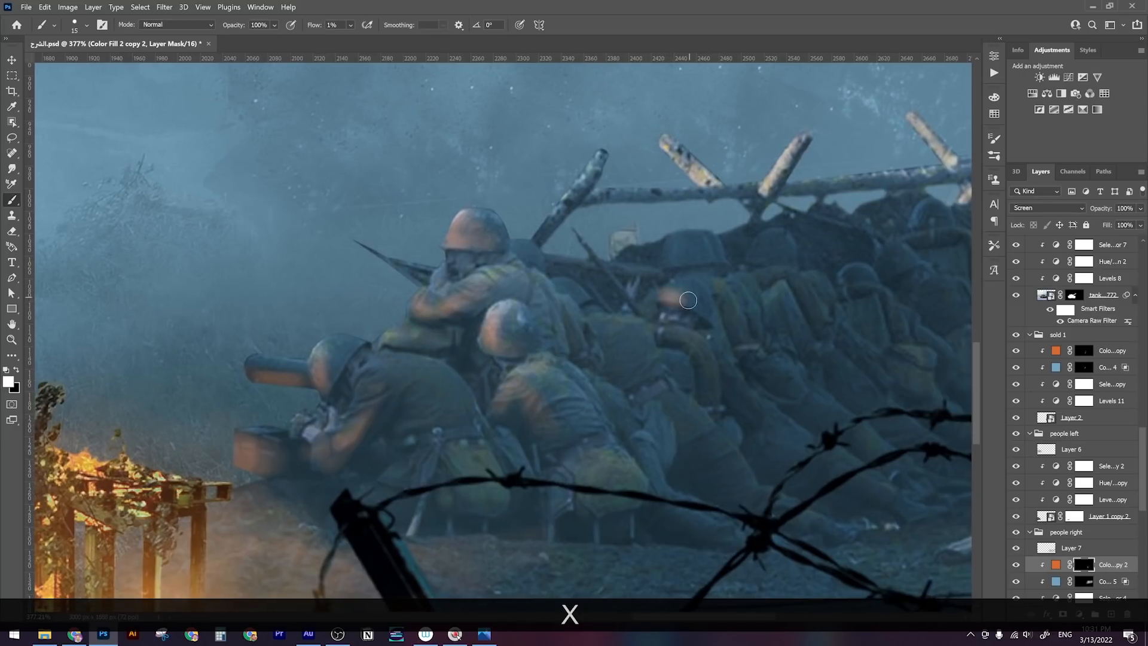
pyautogui.press('x')
pyautogui.moveTo(675, 283)
pyautogui.mouseDown()
pyautogui.moveTo(680, 265)
pyautogui.moveTo(568, 293)
pyautogui.moveTo(490, 293)
pyautogui.moveTo(707, 294)
pyautogui.moveTo(699, 316)
pyautogui.mouseUp()
pyautogui.press('z')
pyautogui.click(1017, 565)
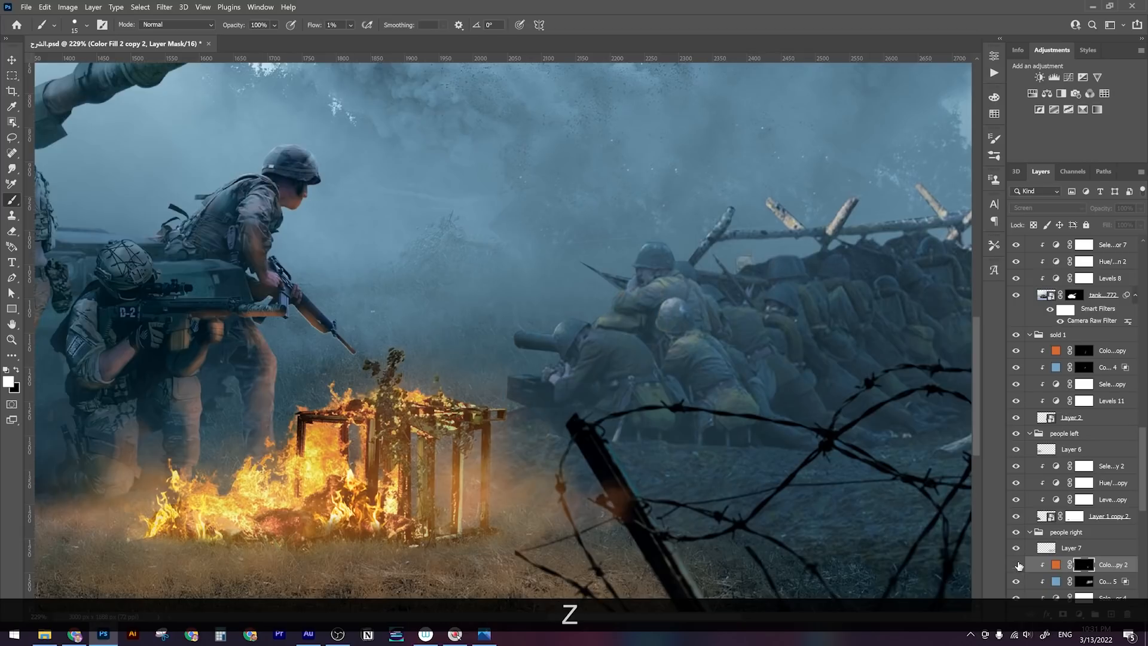
pyautogui.click(1017, 566)
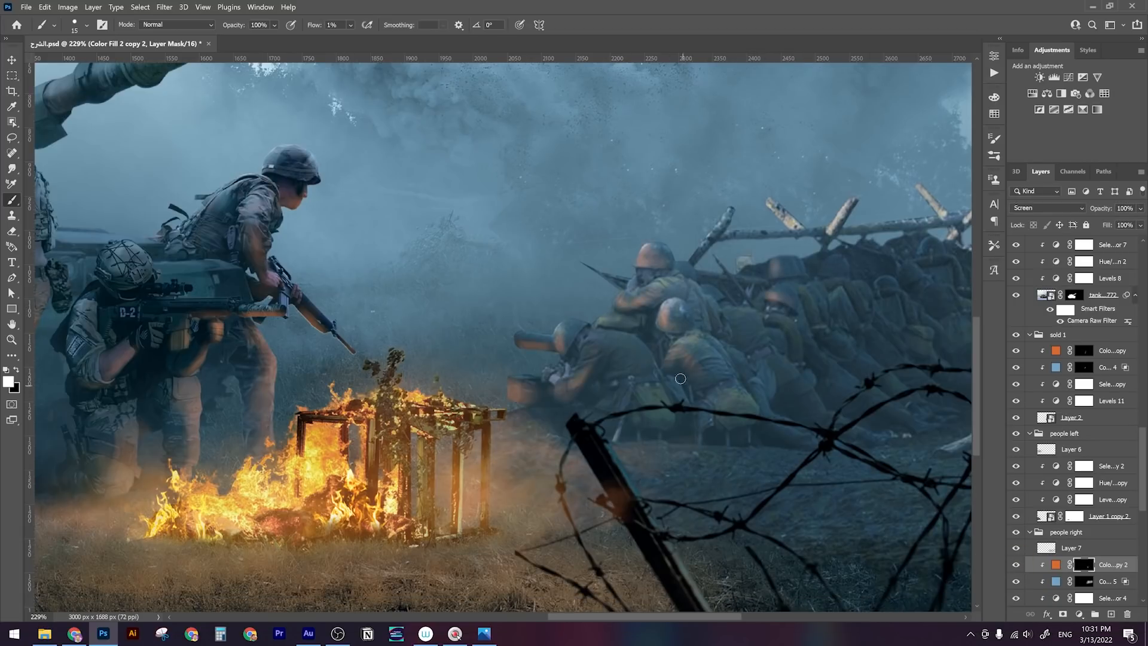
# Clear the selection, then collapse and hide the sold2 group to expose the tank's front
pyautogui.press('z')
pyautogui.moveTo(681, 378)
pyautogui.mouseDown()
pyautogui.moveTo(660, 365)
pyautogui.moveTo(673, 371)
pyautogui.mouseUp()
pyautogui.hotkey('ctrl', 'd')
pyautogui.press('space')
pyautogui.moveTo(359, 225); pyautogui.dragTo(550, 334)
pyautogui.press('z')
pyautogui.moveTo(547, 436)
pyautogui.mouseDown()
pyautogui.moveTo(585, 444)
pyautogui.moveTo(567, 383)
pyautogui.mouseUp()
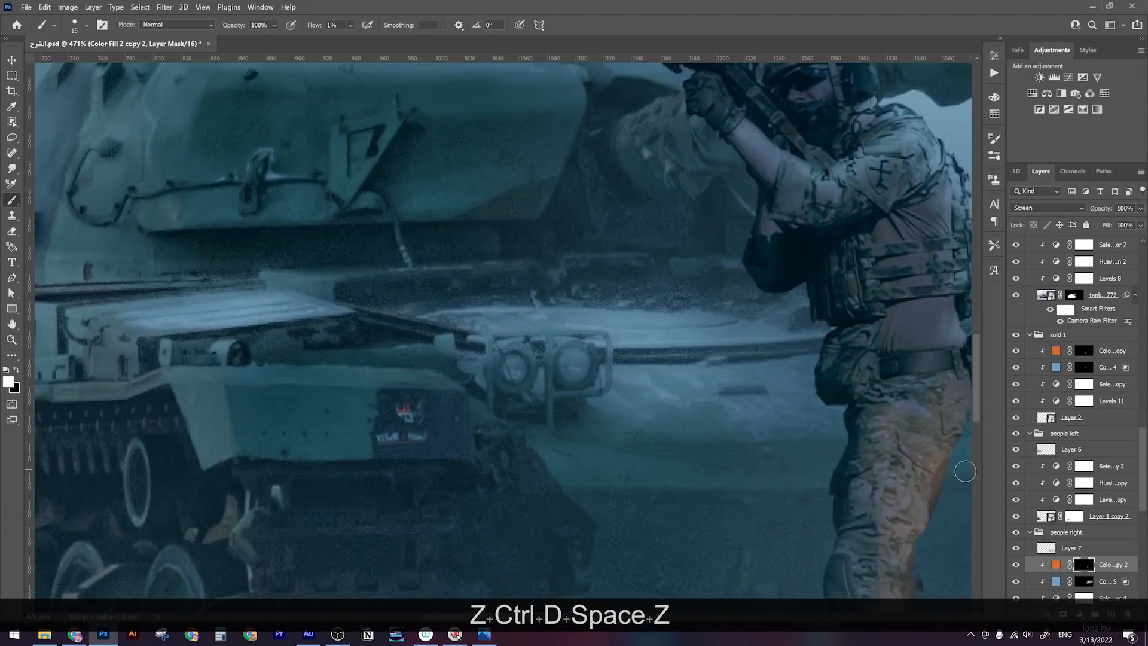
pyautogui.press('v')
pyautogui.rightClick(847, 361)
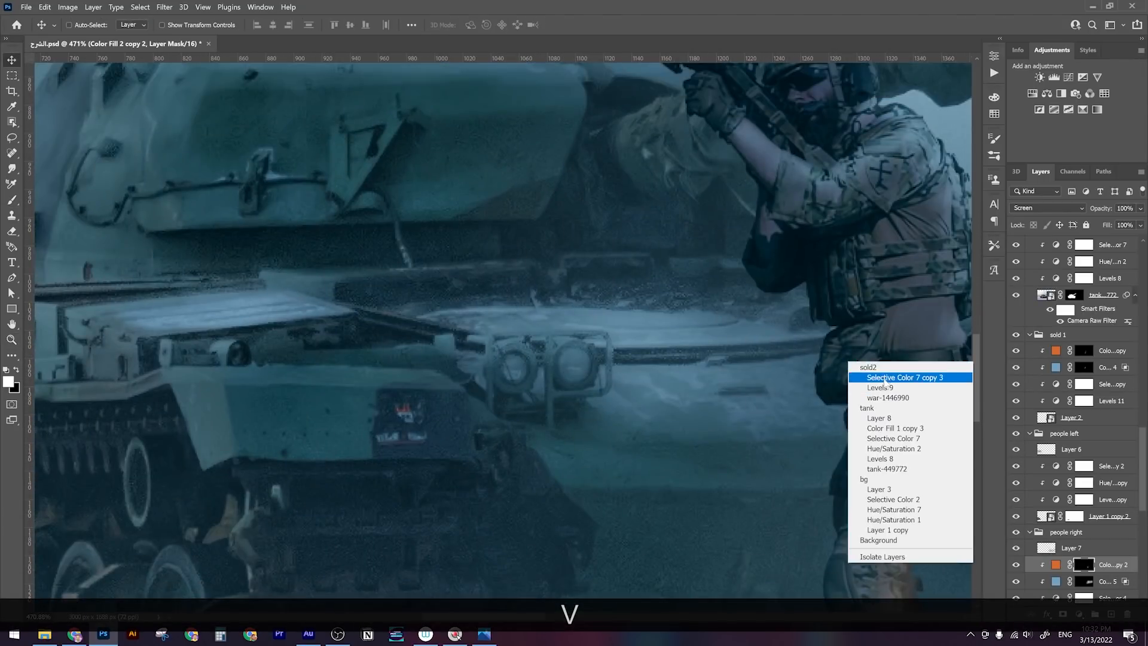
pyautogui.click(869, 367)
pyautogui.click(1030, 242)
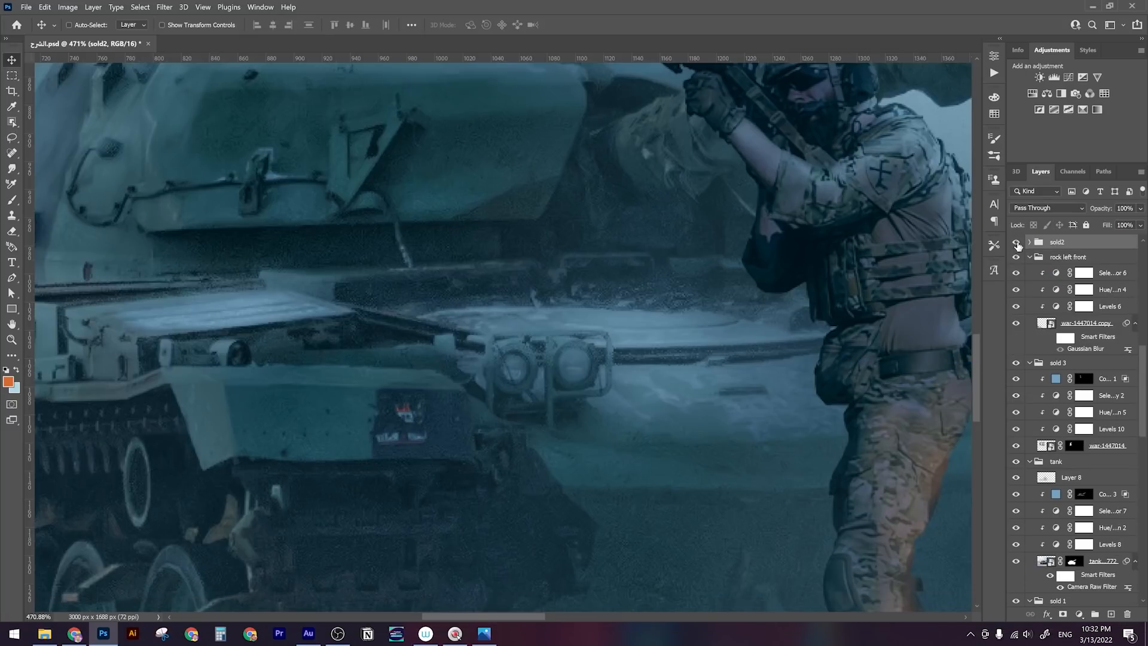
pyautogui.click(1016, 241)
pyautogui.moveTo(758, 370); pyautogui.dragTo(542, 380)
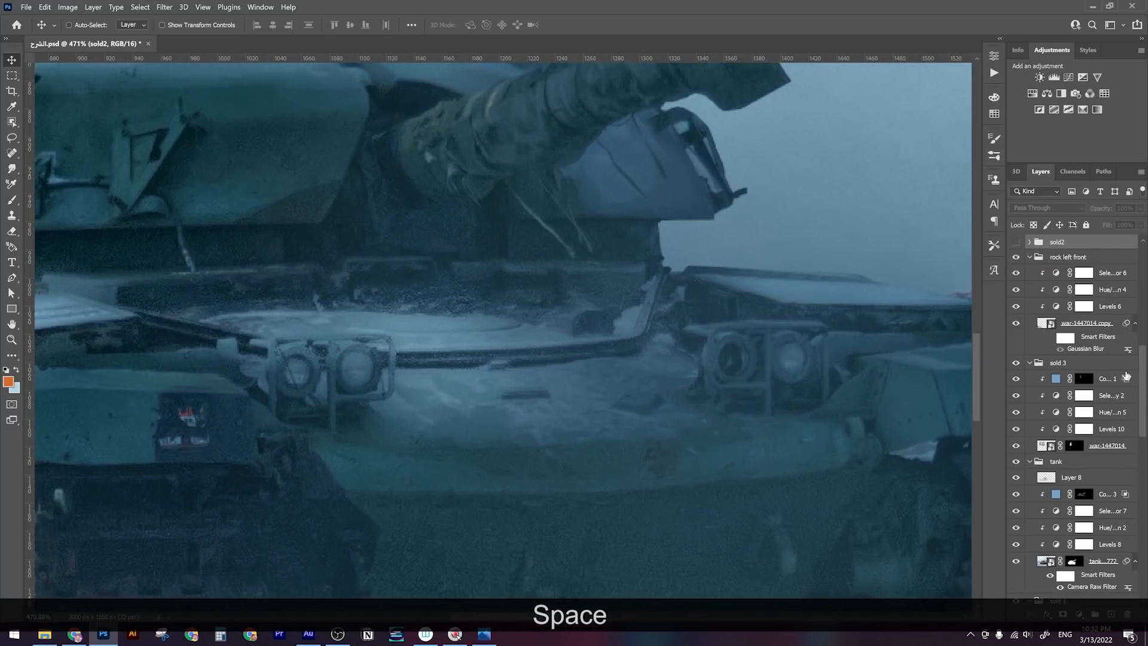
# Add a clipped, colorized Hue/Saturation adjustment (21, 55, +51) above the tank group's color fill and invert its mask
pyautogui.click(1099, 481)
pyautogui.click(1103, 494)
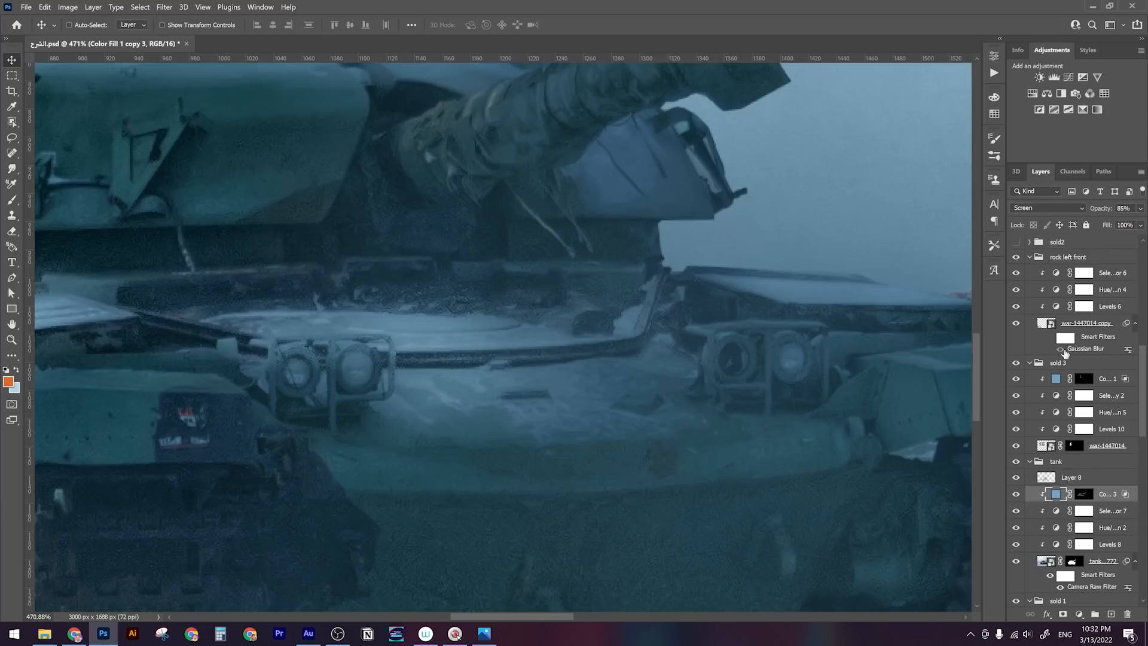
pyautogui.click(1033, 93)
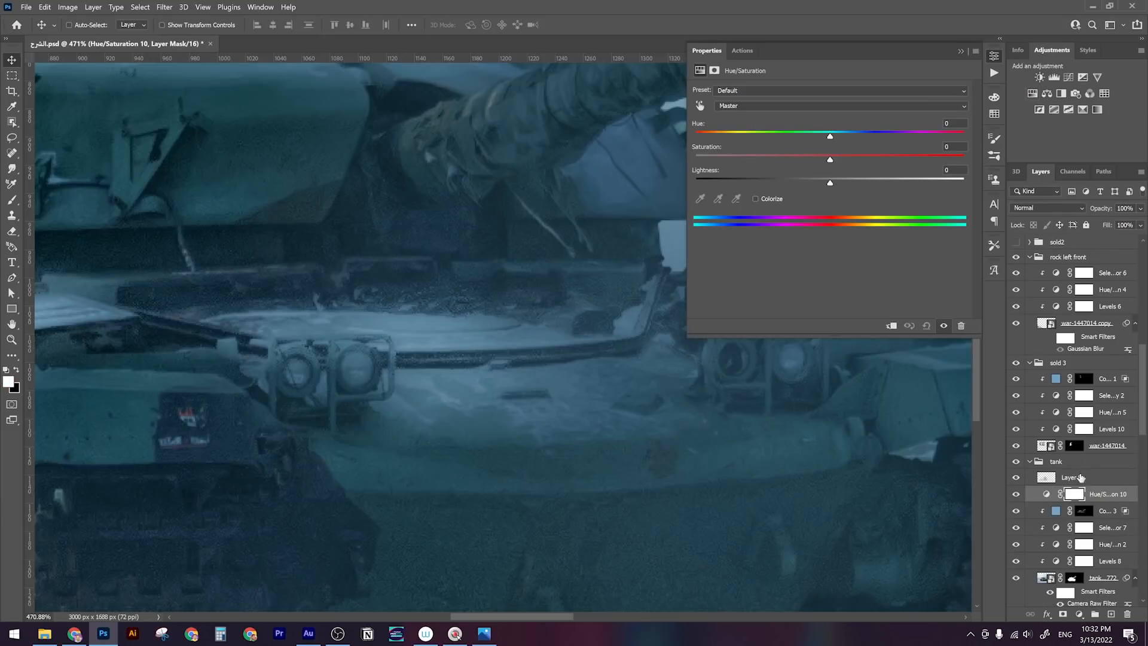
pyautogui.keyDown('alt'); pyautogui.click(1095, 502); pyautogui.keyUp('alt')
pyautogui.click(755, 198)
pyautogui.moveTo(767, 159); pyautogui.dragTo(897, 178)
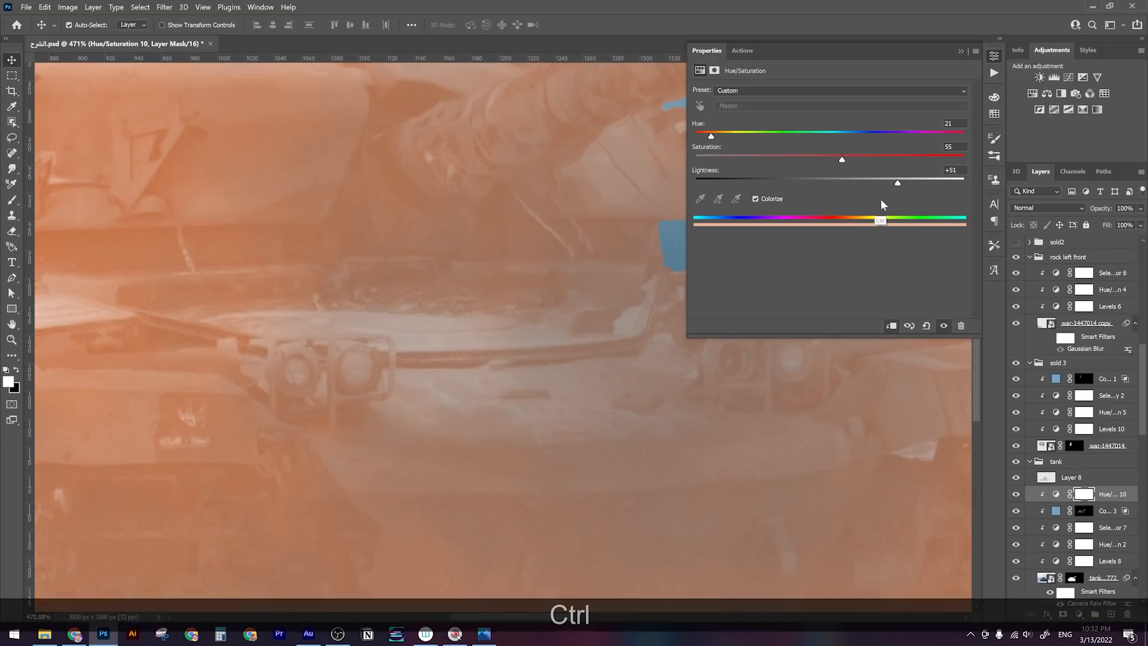
pyautogui.hotkey('ctrl', 'i')
# Paint the tank's left pair of headlights into the mask with a 15 px Hard Round brush at 100% flow
pyautogui.press('b')
pyautogui.click(357, 368)
pyautogui.press('x')
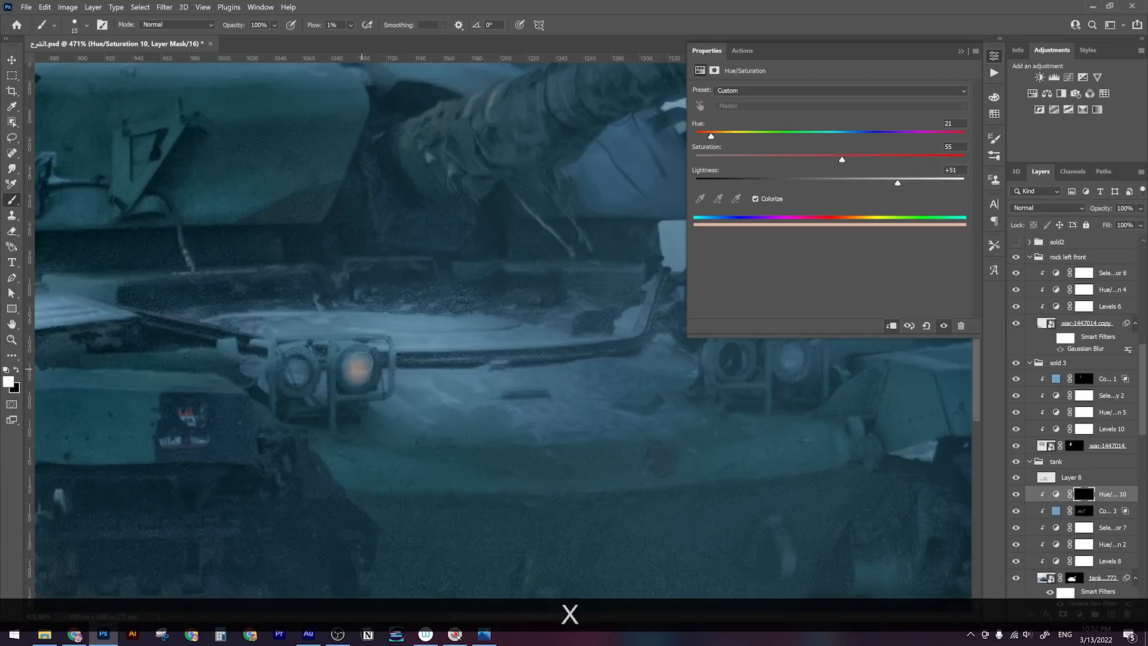
pyautogui.rightClick(411, 243)
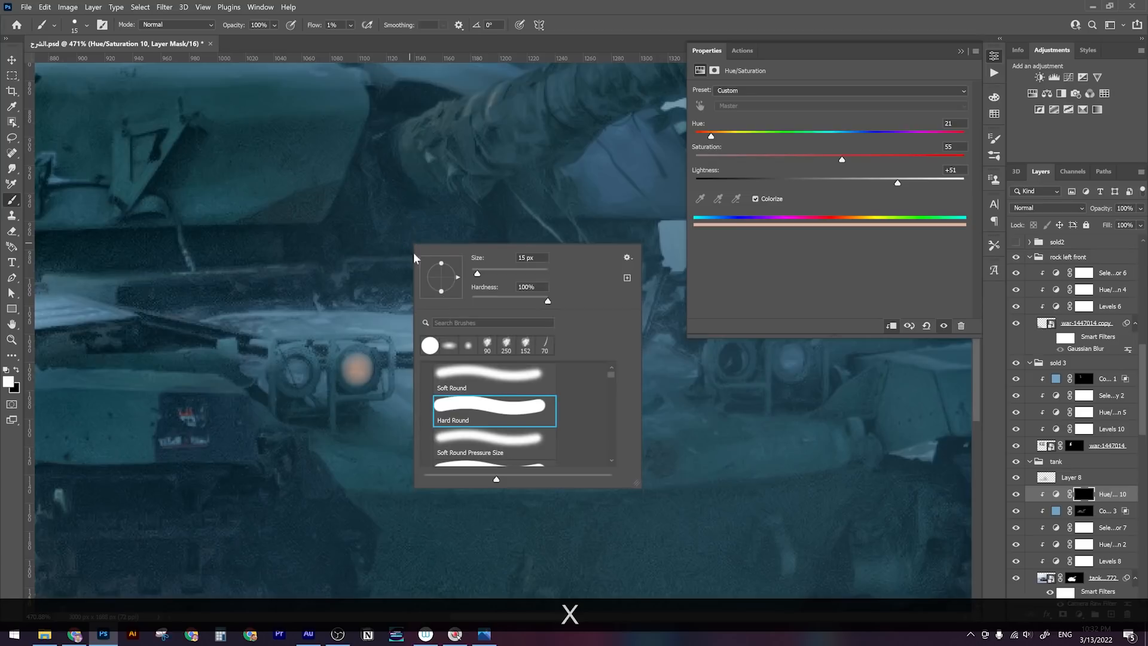
pyautogui.click(350, 24)
pyautogui.click(358, 368)
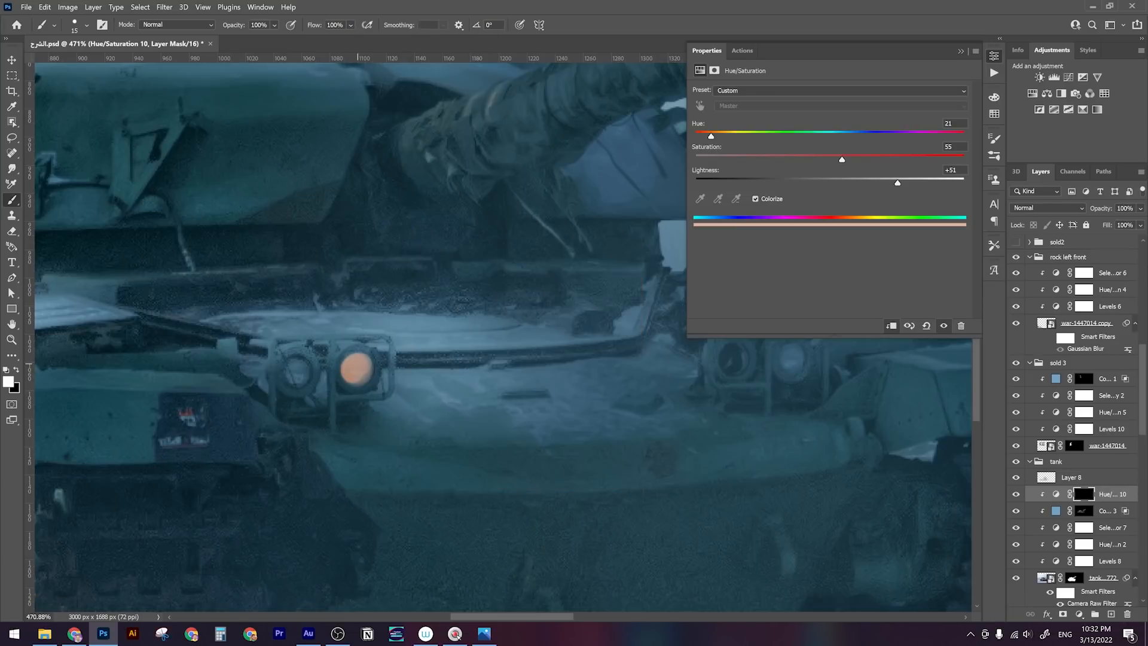
pyautogui.click(296, 375)
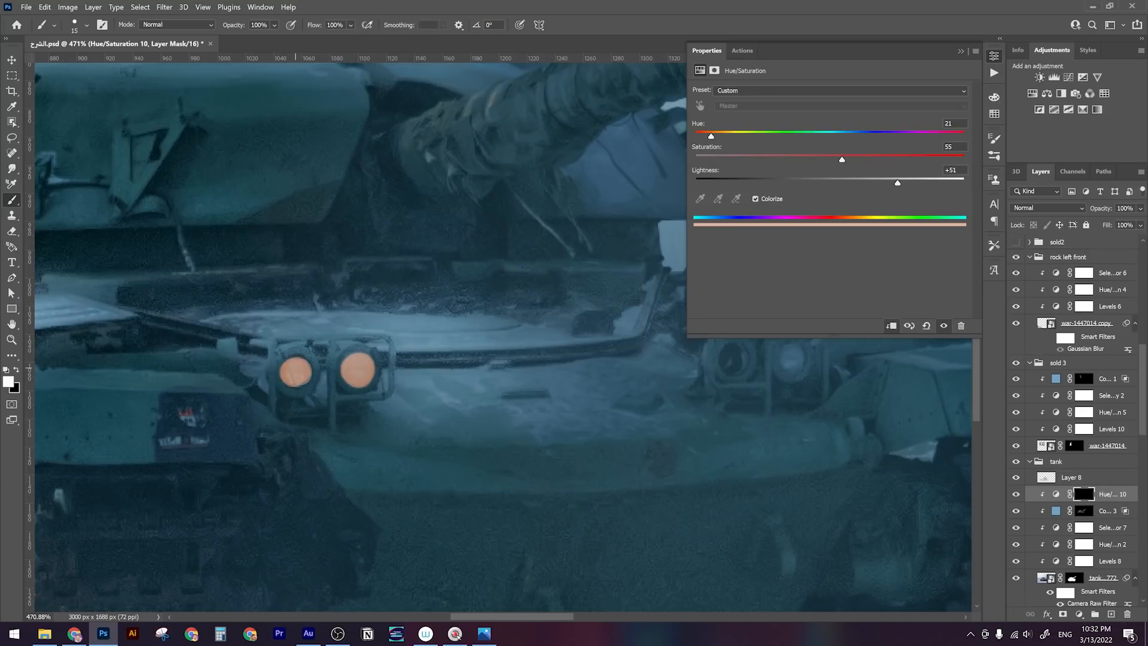
# Raise the headlight adjustment's lightness to +66 and paint the tank's right pair of headlights
pyautogui.moveTo(914, 181); pyautogui.dragTo(921, 180)
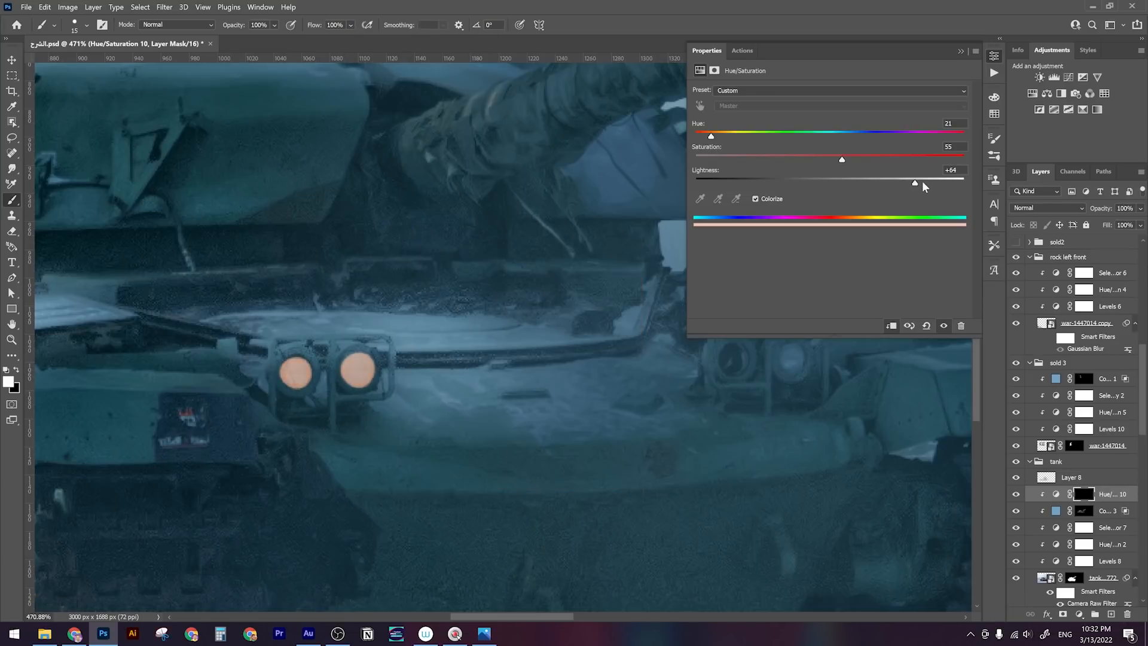
pyautogui.press('space')
pyautogui.moveTo(823, 349); pyautogui.dragTo(457, 384)
pyautogui.click(425, 398)
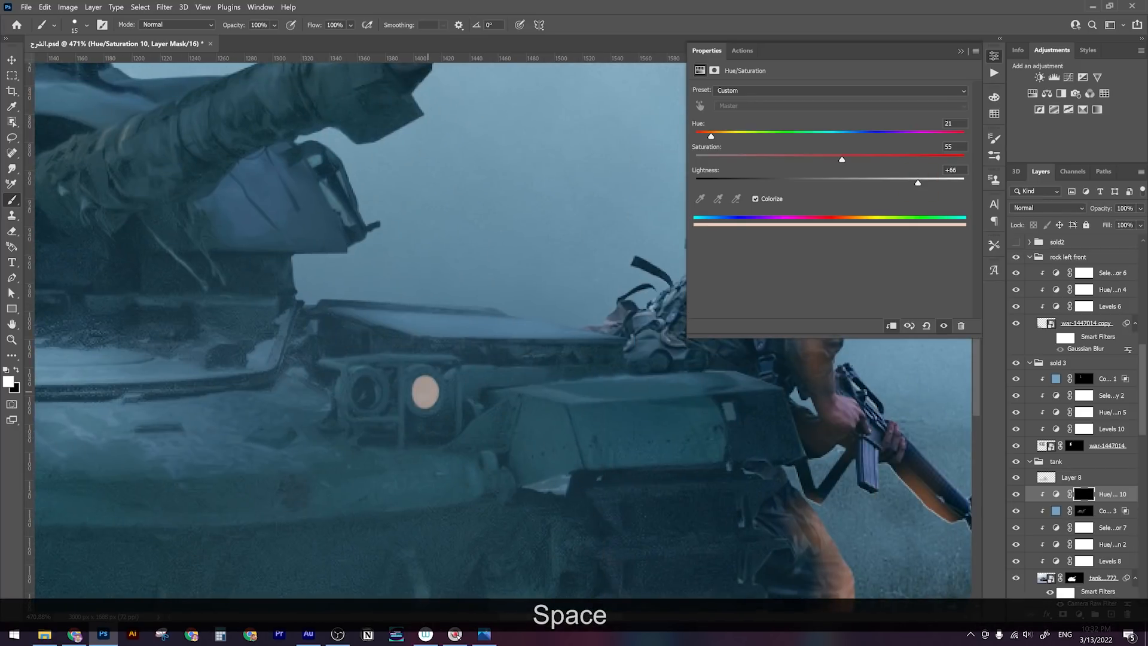
pyautogui.click(366, 394)
# Duplicate the headlight Hue/Saturation adjustment, clip the copy to the tank, and fill its mask with black
pyautogui.press('z')
pyautogui.moveTo(367, 393)
pyautogui.mouseDown()
pyautogui.moveTo(244, 428)
pyautogui.moveTo(410, 410)
pyautogui.mouseUp()
pyautogui.press('space')
pyautogui.press('z')
pyautogui.press('b')
pyautogui.keyDown('ctrl'); pyautogui.click(1107, 497); pyautogui.keyUp('ctrl')
pyautogui.hotkey('ctrl', 'j')
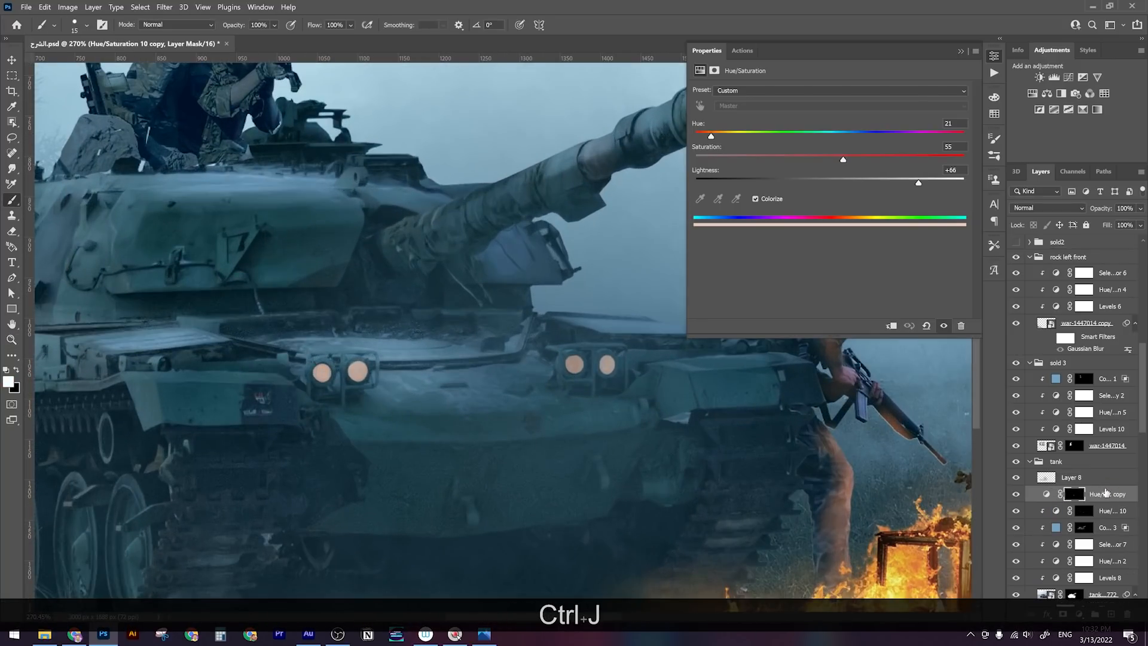
pyautogui.keyDown('alt'); pyautogui.click(1108, 500); pyautogui.keyUp('alt')
pyautogui.hotkey('ctrl', 'a')
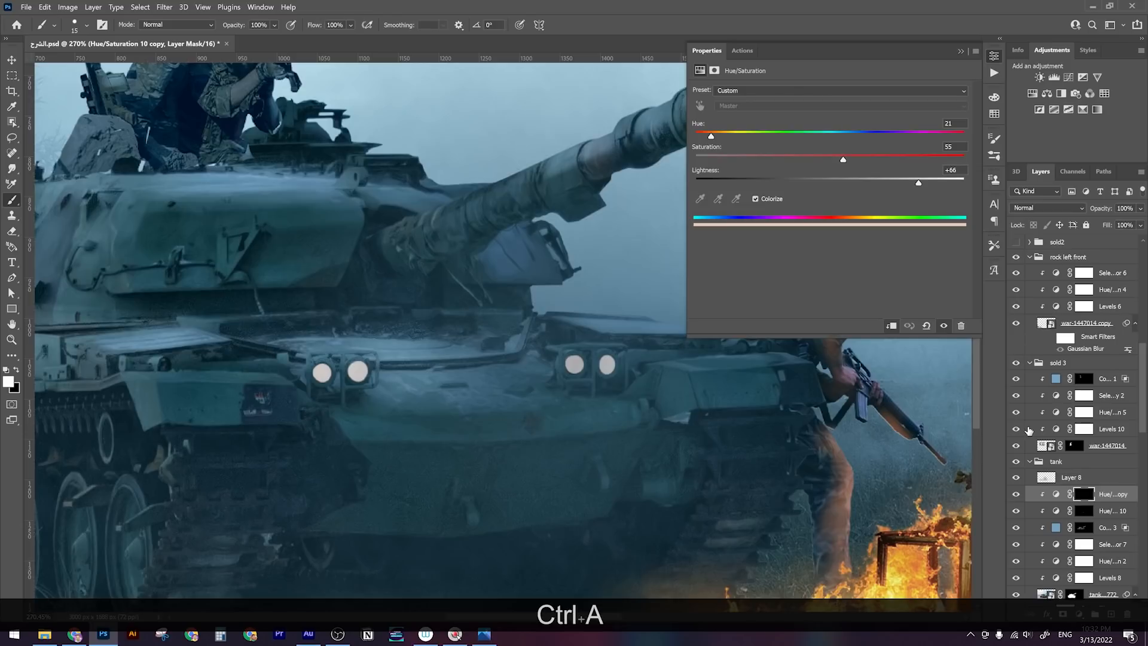
pyautogui.press('BackSpace')
# Choose a 42 px Soft Round brush and set the duplicate adjustment's lightness to +50, undoing the trial dab on the headlight
pyautogui.rightClick(543, 346)
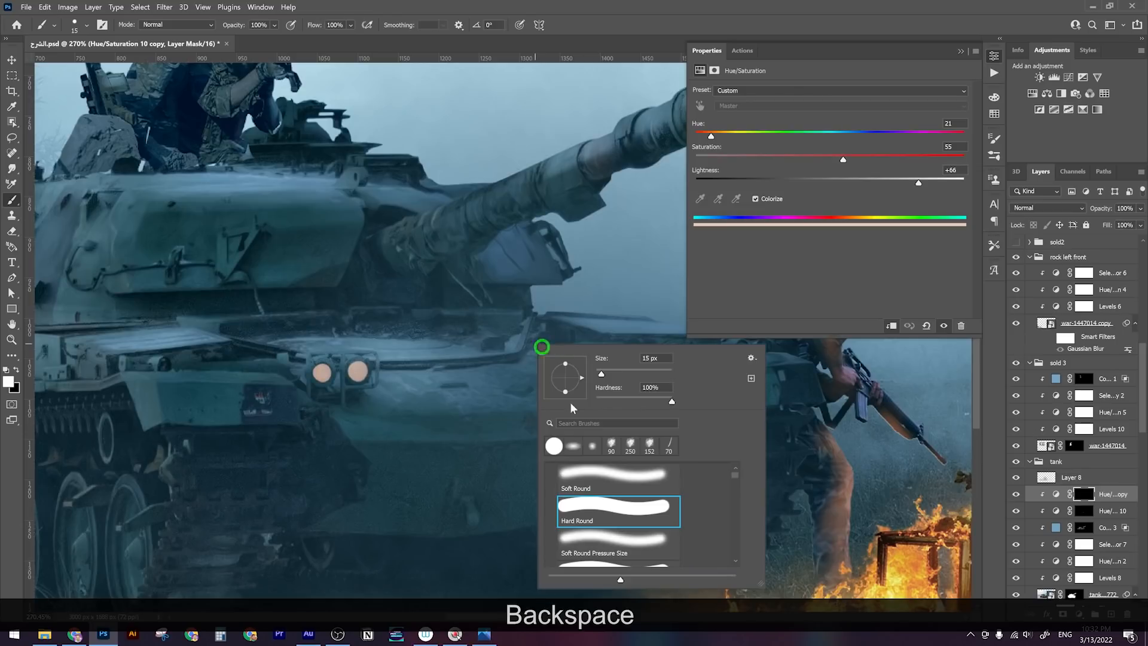
pyautogui.click(612, 375)
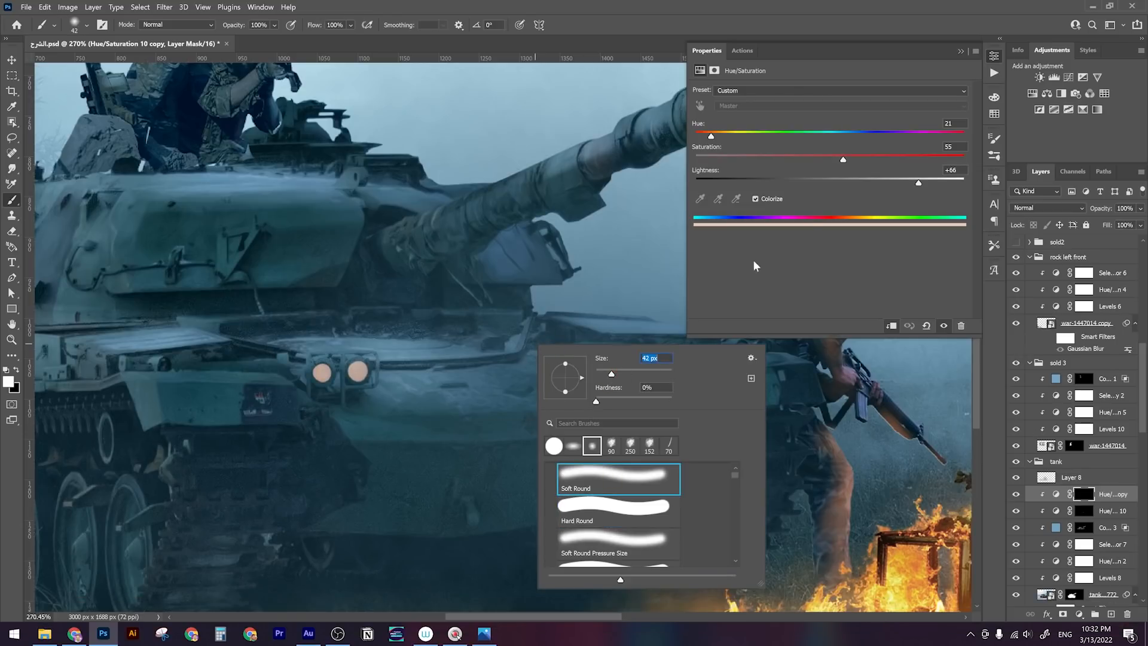
pyautogui.click(903, 183)
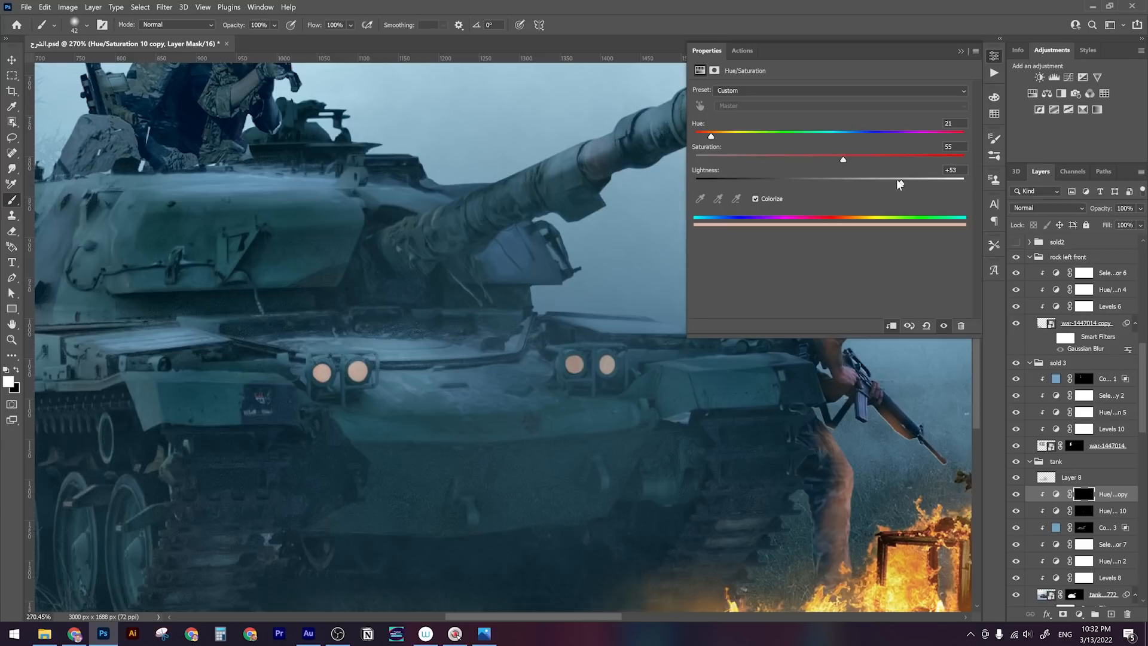
pyautogui.click(362, 376)
pyautogui.hotkey('ctrl', 'z')
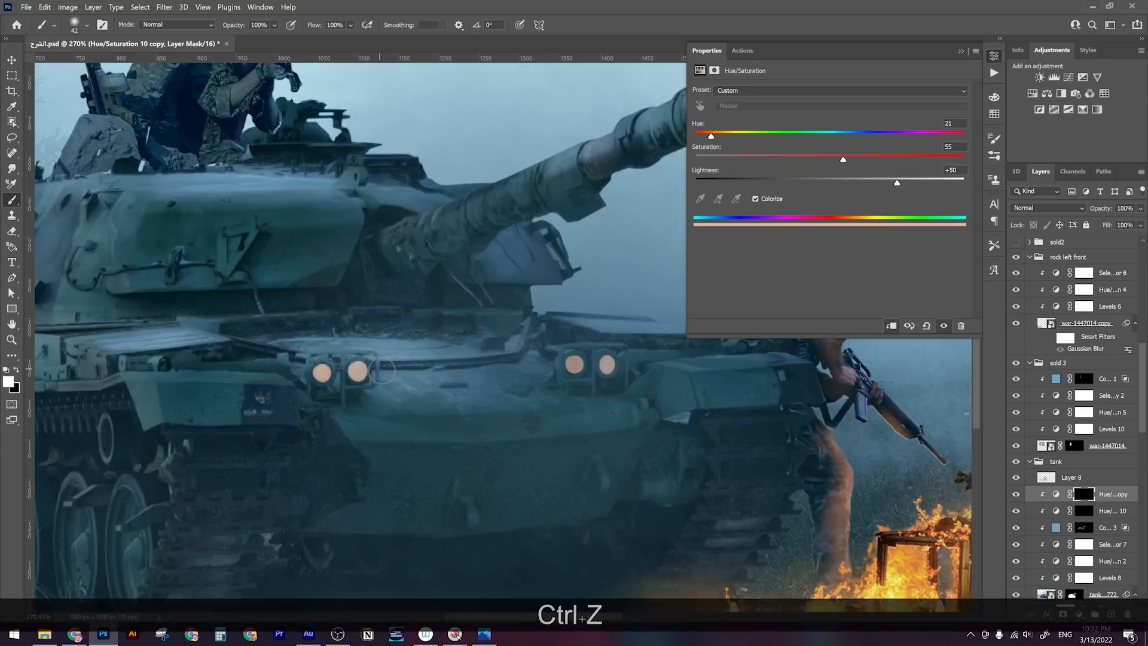
# Paint a soft glow around both headlight pairs with a 70 px brush at 45% flow
pyautogui.press(']')
pyautogui.press(']')
pyautogui.press(']')
pyautogui.press(']')
pyautogui.click(351, 25)
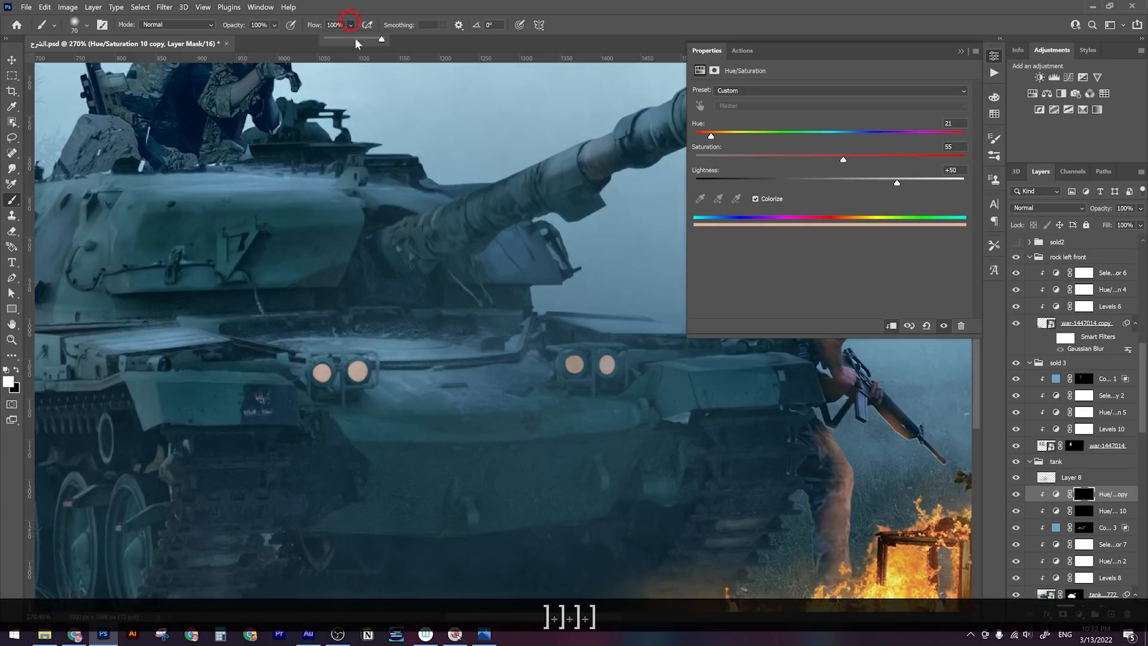
pyautogui.moveTo(360, 372)
pyautogui.mouseDown()
pyautogui.moveTo(350, 359)
pyautogui.moveTo(308, 362)
pyautogui.moveTo(326, 386)
pyautogui.moveTo(317, 377)
pyautogui.mouseUp()
pyautogui.moveTo(556, 366)
pyautogui.mouseDown()
pyautogui.moveTo(608, 373)
pyautogui.moveTo(610, 361)
pyautogui.moveTo(560, 364)
pyautogui.moveTo(634, 359)
pyautogui.mouseUp()
# Set the headlight glow adjustment's blend mode to Screen and inspect the headlights up close
pyautogui.click(1067, 208)
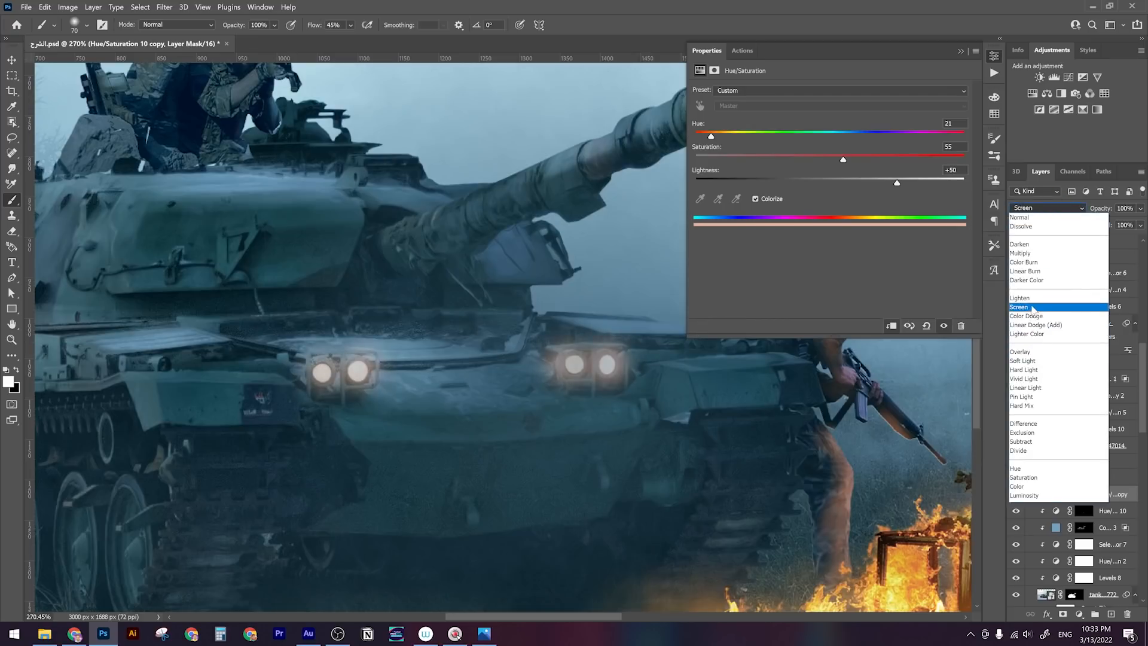
pyautogui.click(1033, 307)
pyautogui.press('z')
pyautogui.press('ctrl')
pyautogui.press('z')
pyautogui.press('z')
pyautogui.moveTo(386, 409)
pyautogui.mouseDown()
pyautogui.moveTo(293, 404)
pyautogui.moveTo(323, 393)
pyautogui.moveTo(382, 411)
pyautogui.mouseUp()
pyautogui.press('z')
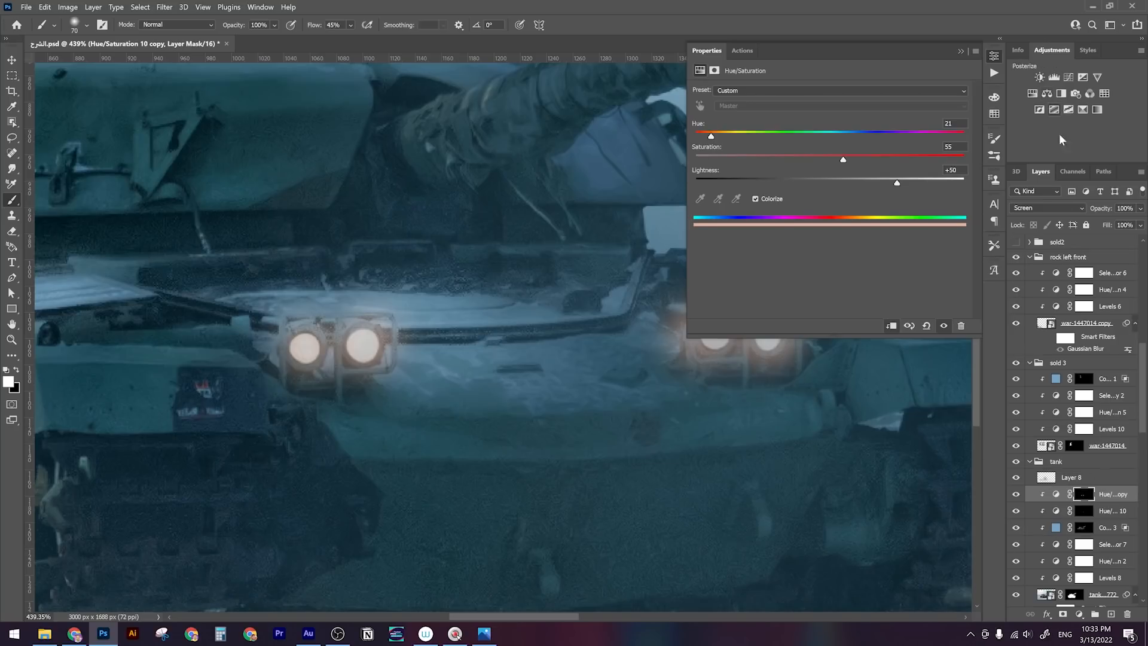
# Duplicate the glow adjustment and fill the copy's mask with black
pyautogui.hotkey('ctrl', 'j')
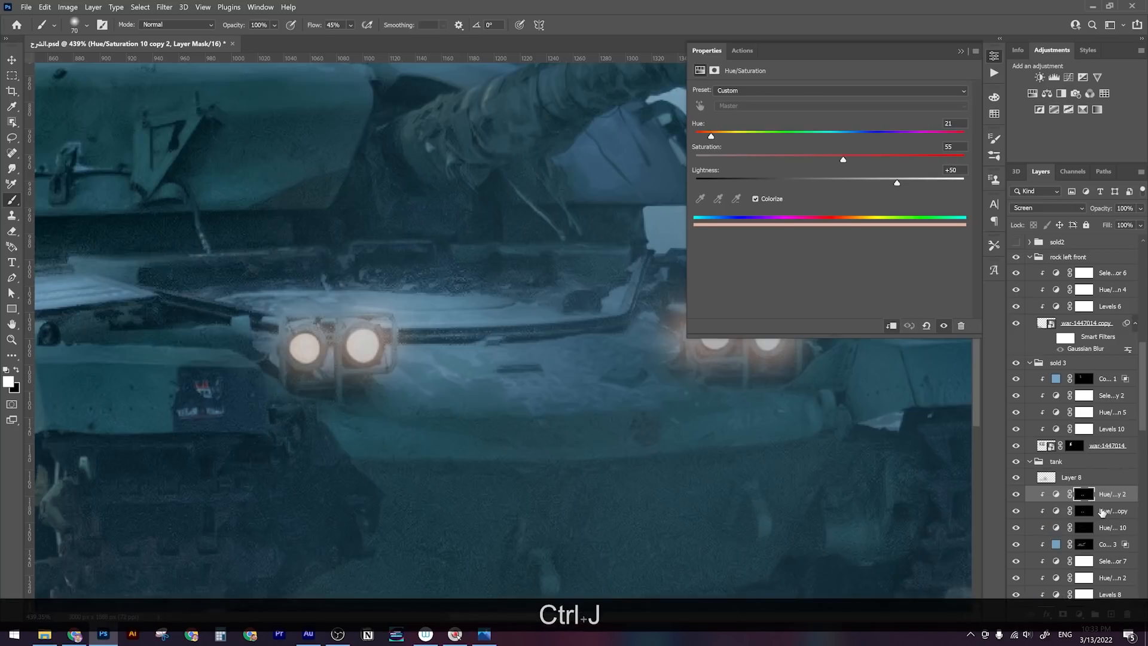
pyautogui.hotkey('ctrl', 'a')
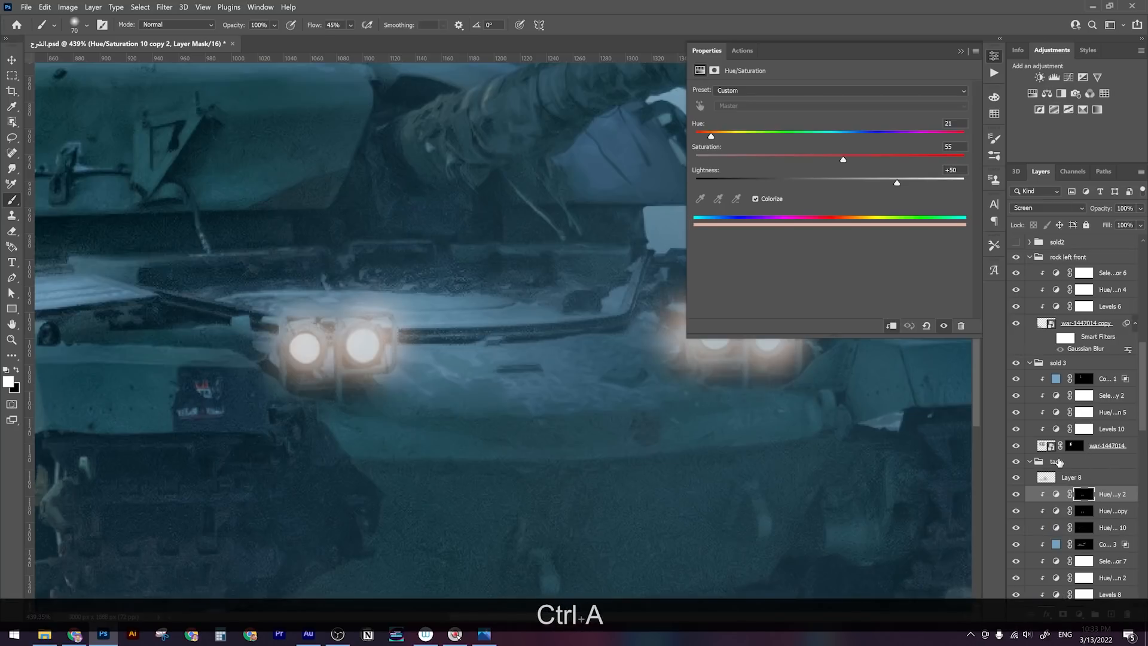
pyautogui.press('BackSpace')
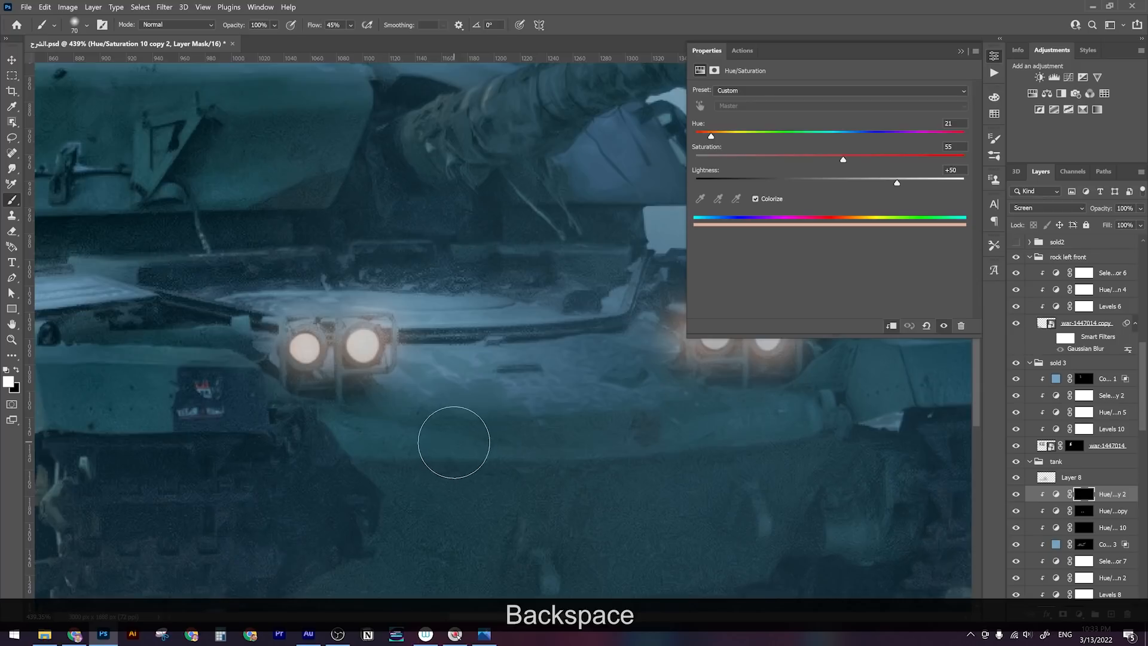
# Paint faint light along the fender edge below the left headlights with a 5 px Hard Round brush at 1% flow
pyautogui.press('b')
pyautogui.rightClick(449, 451)
pyautogui.click(499, 550)
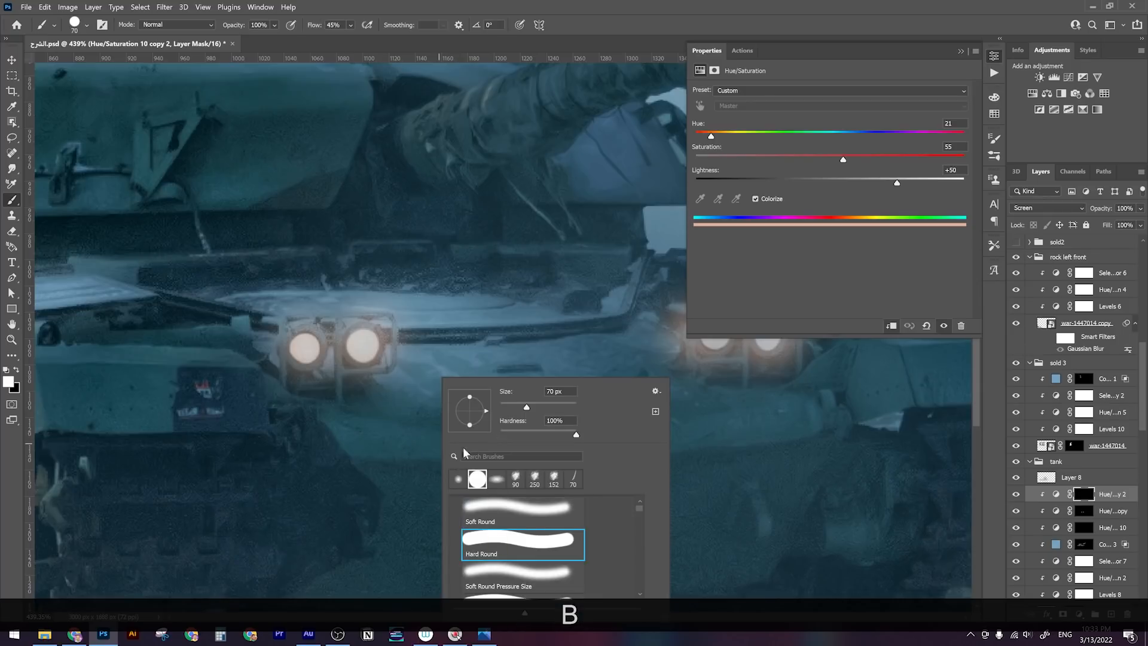
pyautogui.click(350, 25)
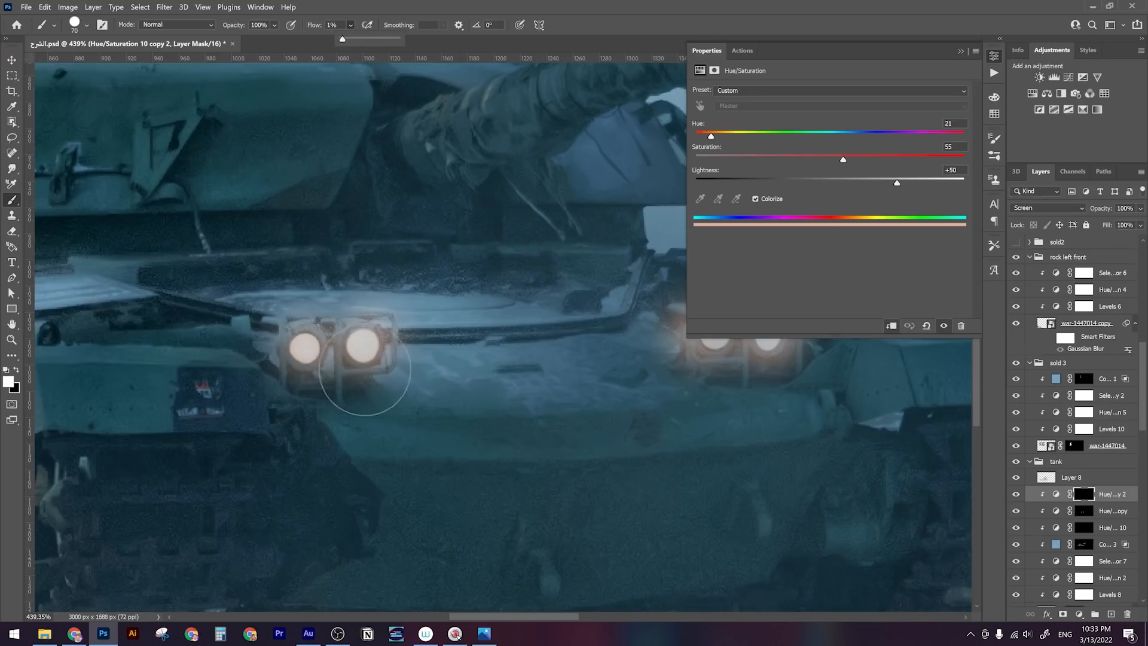
pyautogui.press('[')
pyautogui.press('[')
pyautogui.press('[')
pyautogui.press('[')
pyautogui.press('[')
pyautogui.press('[')
pyautogui.press('[')
pyautogui.press('[')
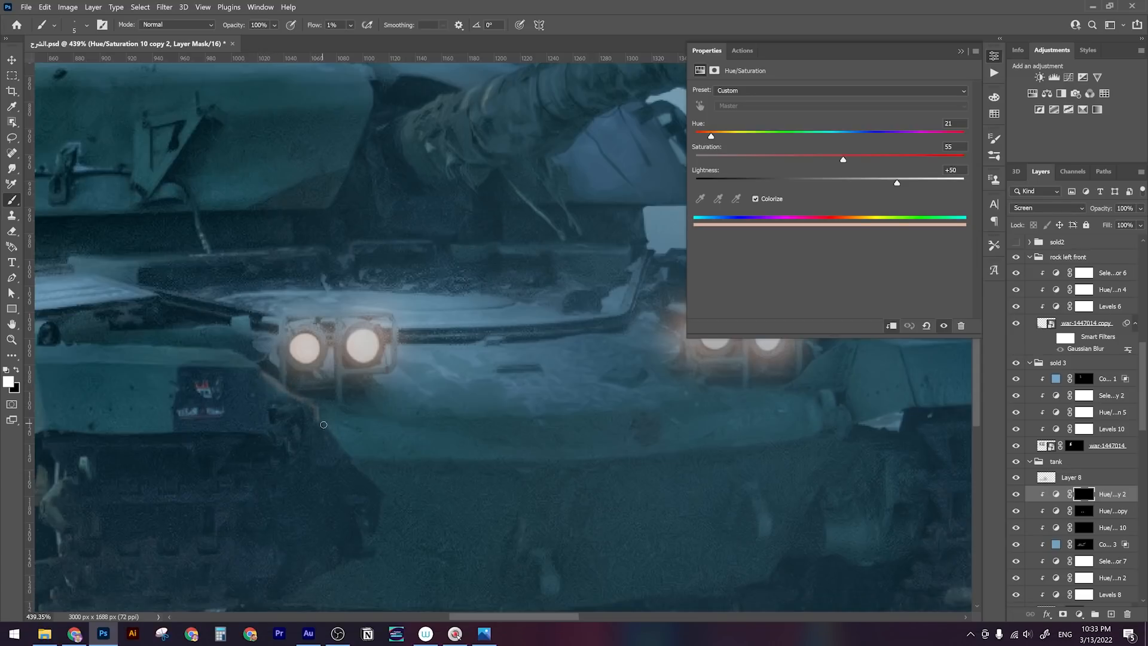
# Paint warm reflected light on the hull below the left headlights with a larger brush, trimming its lower edge with black
pyautogui.press(']')
pyautogui.press(']')
pyautogui.press(']')
pyautogui.press(']')
pyautogui.press(']')
pyautogui.press(']')
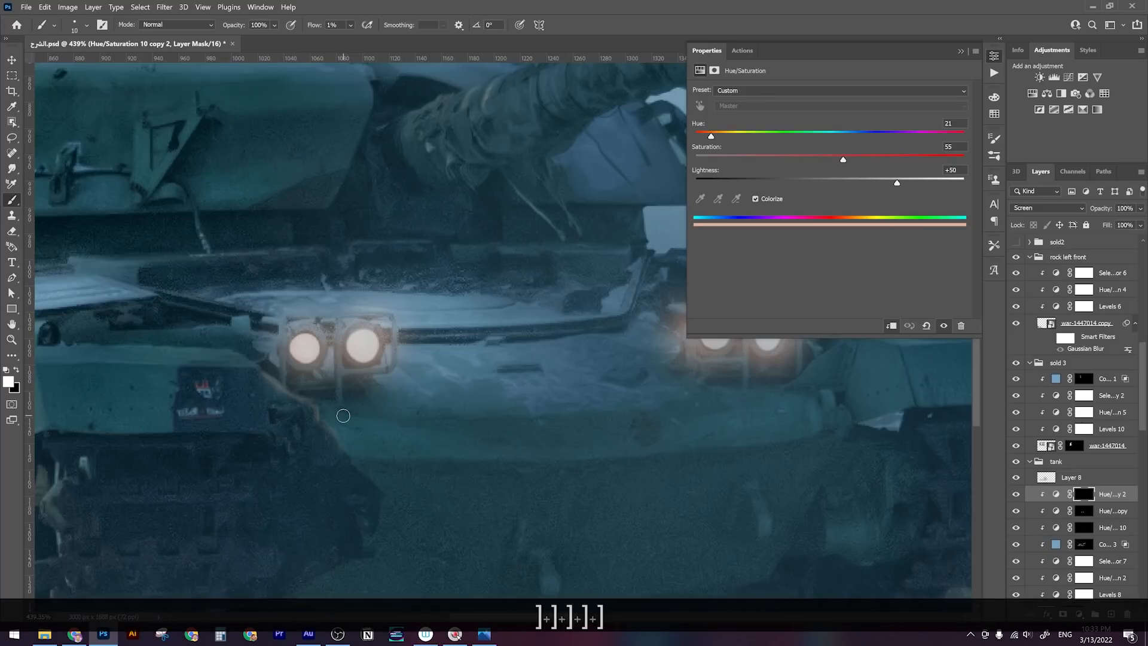
pyautogui.moveTo(341, 418)
pyautogui.mouseDown()
pyautogui.moveTo(396, 445)
pyautogui.moveTo(369, 451)
pyautogui.moveTo(403, 427)
pyautogui.moveTo(398, 440)
pyautogui.moveTo(428, 452)
pyautogui.moveTo(459, 432)
pyautogui.moveTo(391, 408)
pyautogui.moveTo(517, 438)
pyautogui.moveTo(446, 451)
pyautogui.moveTo(480, 445)
pyautogui.moveTo(436, 425)
pyautogui.moveTo(465, 415)
pyautogui.moveTo(497, 449)
pyautogui.mouseUp()
pyautogui.press('x')
pyautogui.moveTo(398, 455)
pyautogui.mouseDown()
pyautogui.moveTo(359, 450)
pyautogui.moveTo(343, 427)
pyautogui.moveTo(361, 446)
pyautogui.moveTo(418, 445)
pyautogui.mouseUp()
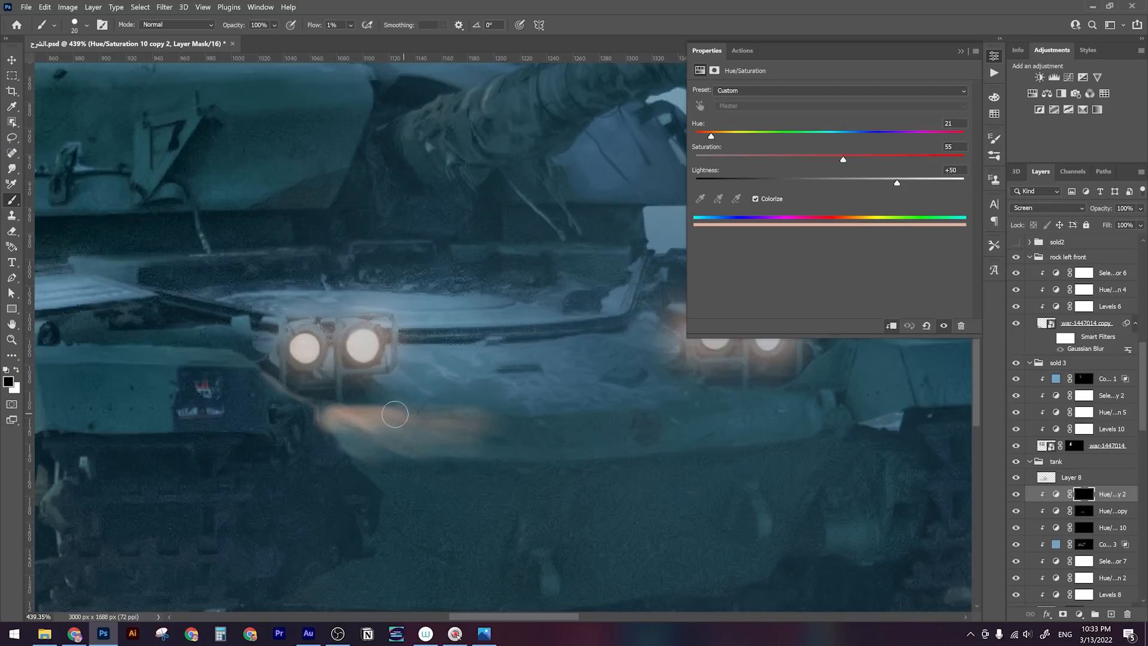
# Paint matching reflected light on the hull below the right headlights, softening it with black
pyautogui.press('x')
pyautogui.press('space')
pyautogui.moveTo(424, 417); pyautogui.dragTo(286, 436)
pyautogui.press('x')
pyautogui.press('x')
pyautogui.moveTo(580, 425)
pyautogui.mouseDown()
pyautogui.moveTo(643, 415)
pyautogui.moveTo(589, 426)
pyautogui.moveTo(614, 437)
pyautogui.moveTo(671, 397)
pyautogui.moveTo(565, 429)
pyautogui.moveTo(574, 445)
pyautogui.moveTo(663, 426)
pyautogui.moveTo(676, 437)
pyautogui.moveTo(567, 416)
pyautogui.moveTo(647, 435)
pyautogui.moveTo(573, 426)
pyautogui.moveTo(615, 440)
pyautogui.moveTo(595, 422)
pyautogui.moveTo(606, 420)
pyautogui.moveTo(578, 438)
pyautogui.moveTo(577, 420)
pyautogui.moveTo(609, 414)
pyautogui.moveTo(594, 386)
pyautogui.mouseUp()
pyautogui.press('x')
# Add fine light to the bracket and armor edges beside the right headlights with a much smaller brush
pyautogui.press('space')
pyautogui.press('z')
pyautogui.press('[')
pyautogui.press('[')
pyautogui.press('[')
pyautogui.press('[')
pyautogui.press('[')
pyautogui.press('[')
pyautogui.press('[')
pyautogui.press('[')
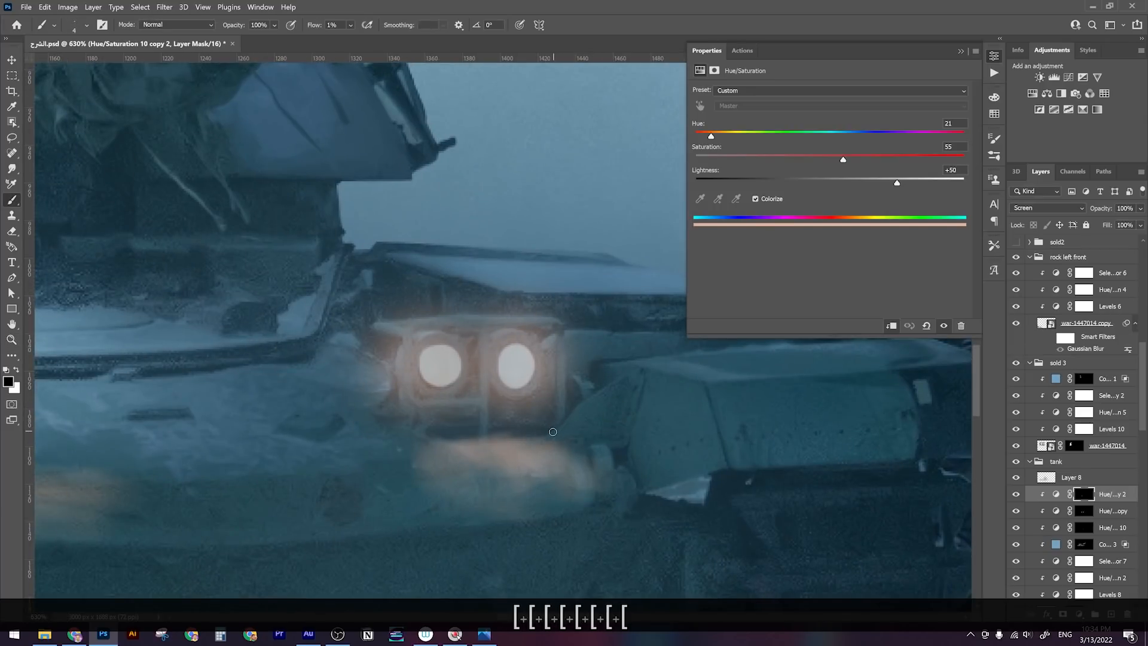
pyautogui.press('x')
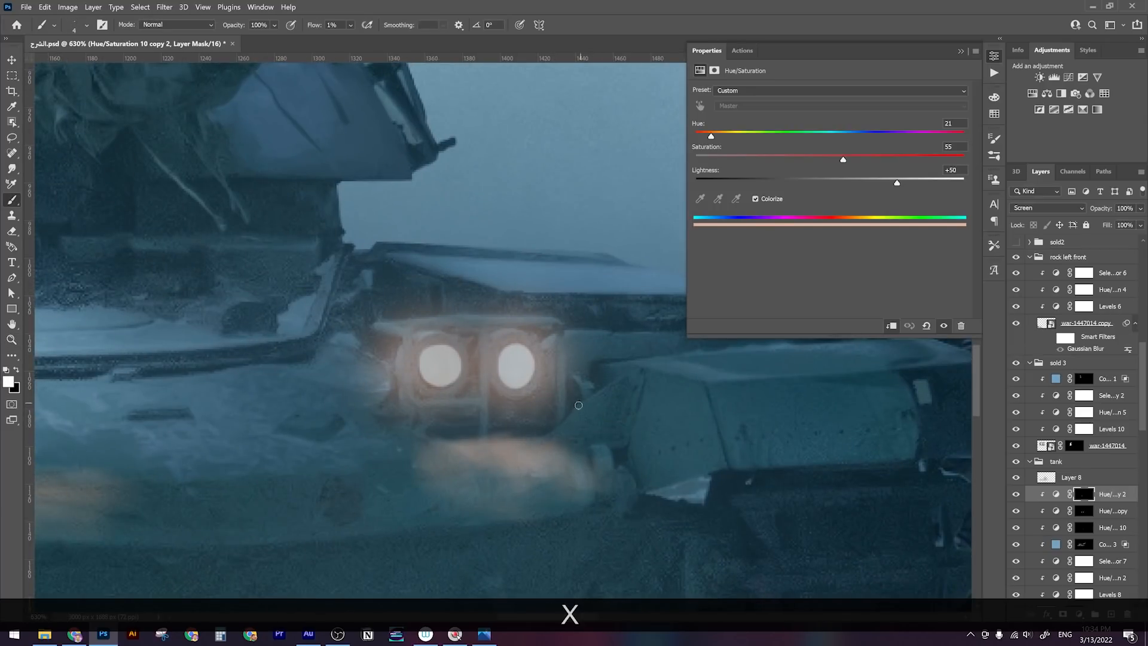
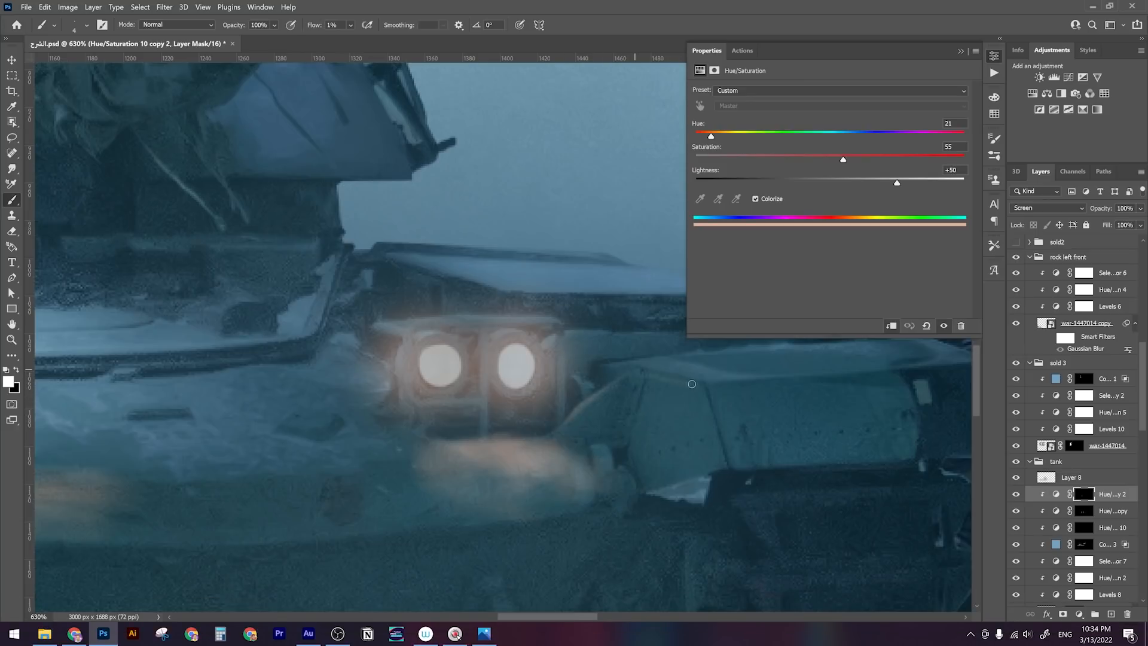
# Compare the whole tank with the three headlight Hue/Saturation adjustments hidden and shown
pyautogui.press('z')
pyautogui.moveTo(715, 390); pyautogui.dragTo(623, 386)
pyautogui.press('b')
pyautogui.click(1022, 501)
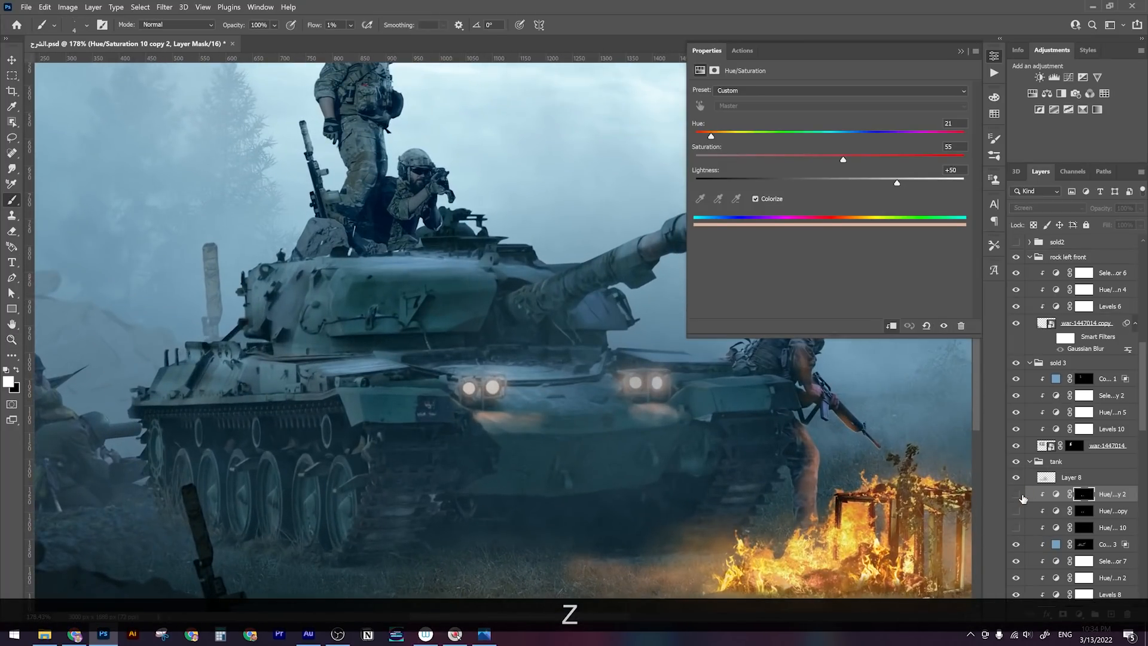
pyautogui.moveTo(1019, 510); pyautogui.dragTo(1018, 525)
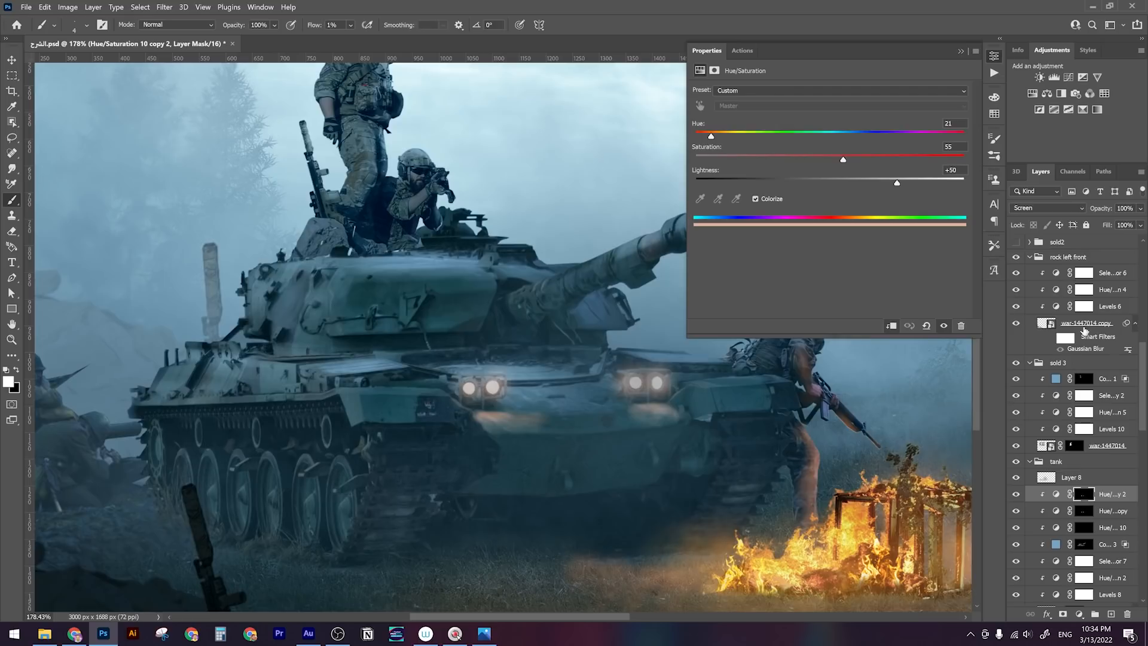
# Show the sold2 group again and check the headlights behind the standing soldier
pyautogui.click(1013, 244)
pyautogui.press('z')
pyautogui.moveTo(675, 441)
pyautogui.mouseDown()
pyautogui.moveTo(609, 437)
pyautogui.moveTo(658, 436)
pyautogui.mouseUp()
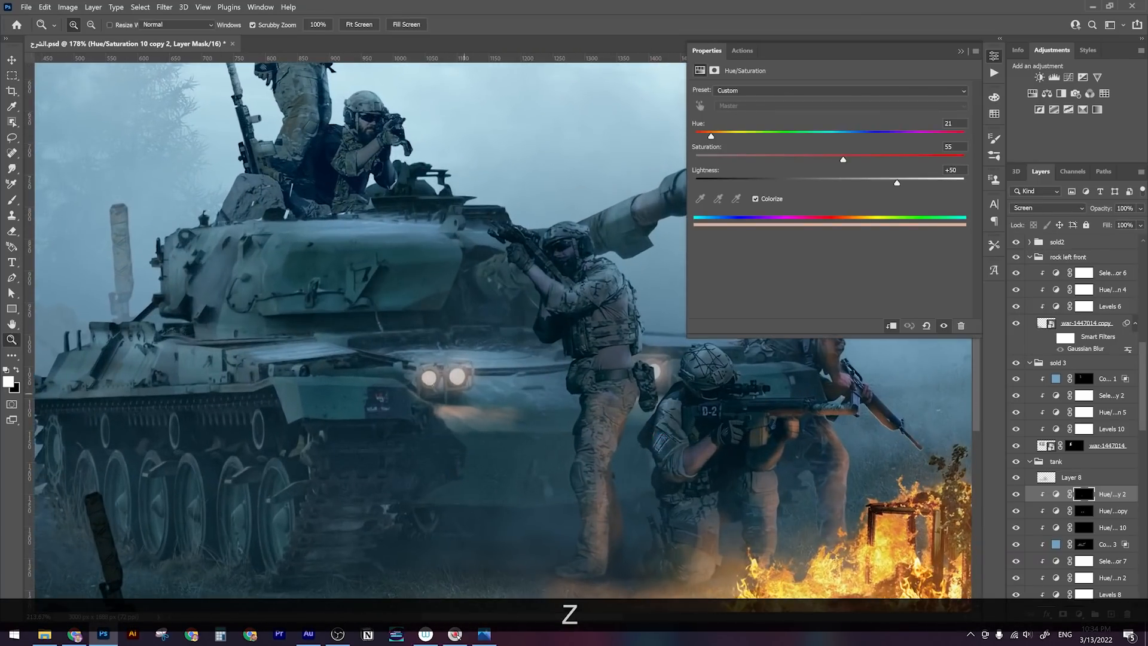
pyautogui.moveTo(440, 379); pyautogui.dragTo(450, 378)
# Clear the selection and select the standing soldier's Selective Color adjustment in the sold2 group
pyautogui.press('v')
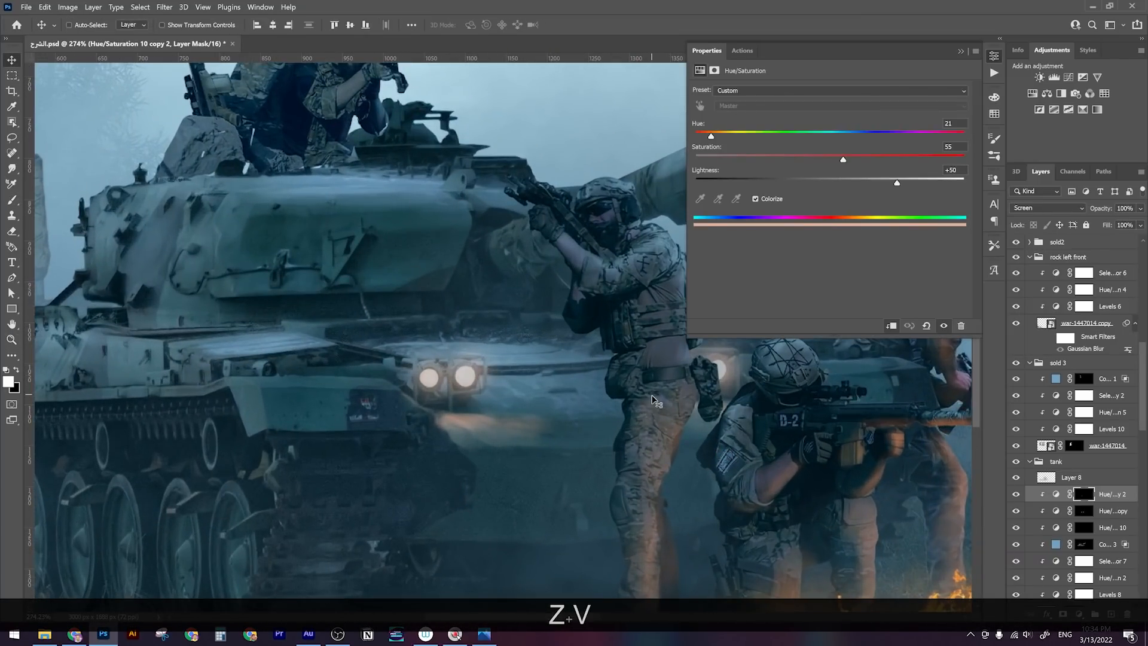
pyautogui.hotkey('ctrl', 'd')
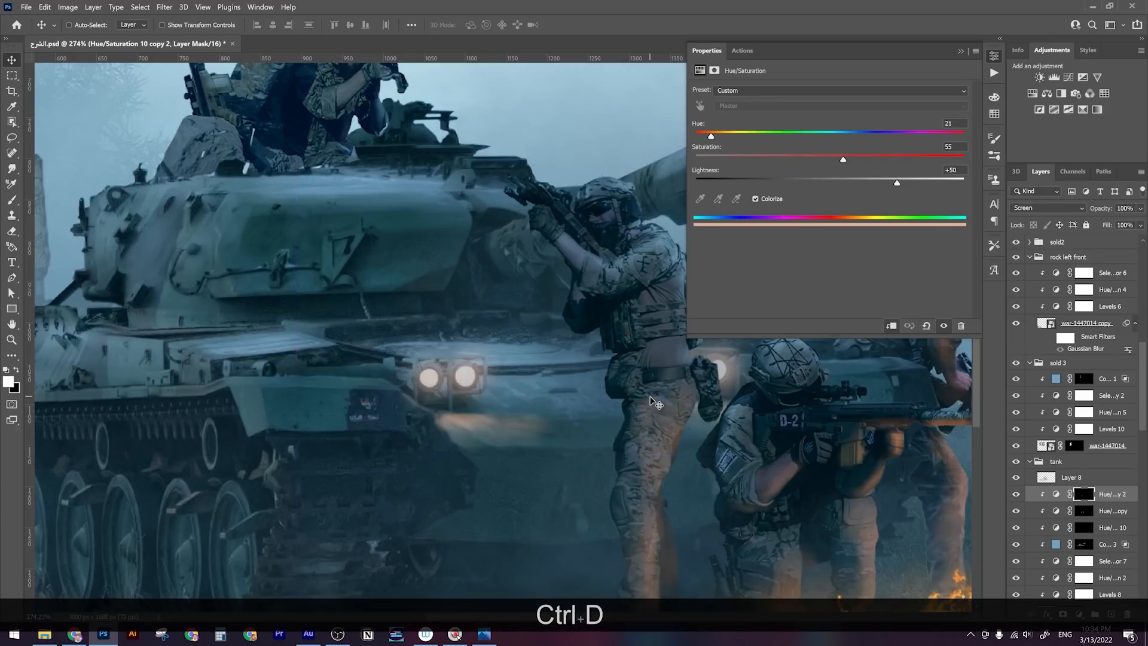
pyautogui.rightClick(654, 400)
pyautogui.click(682, 413)
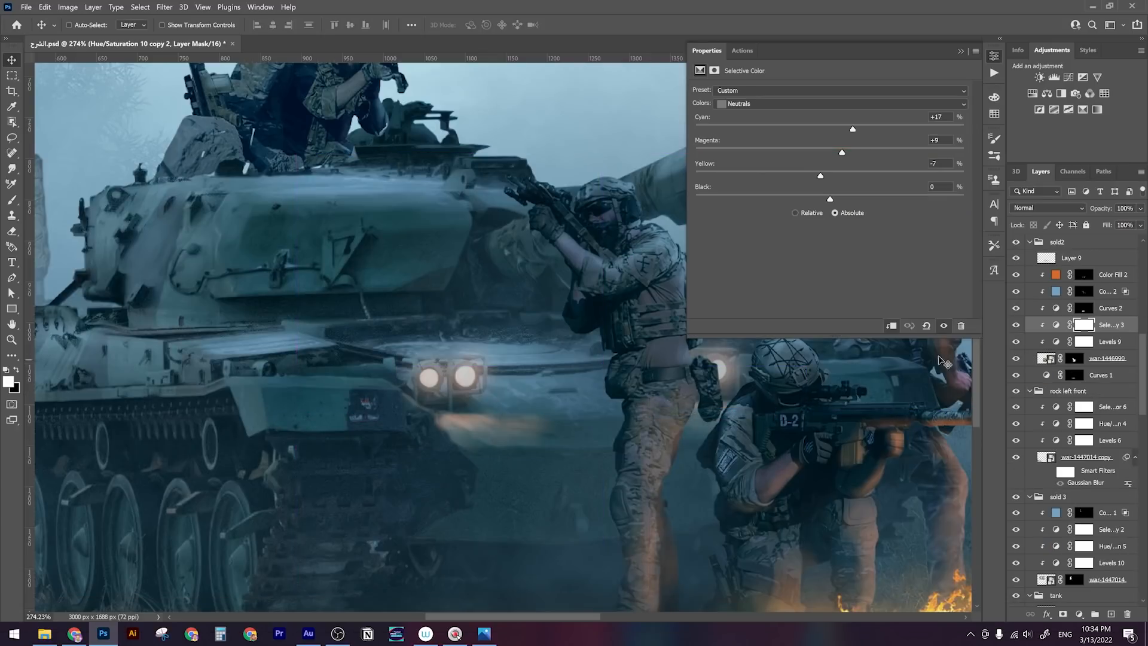
# Select the orange Color Fill 2 mask in the sold2 group and compare the soldiers with that layer hidden and shown
pyautogui.click(1084, 277)
pyautogui.click(1016, 276)
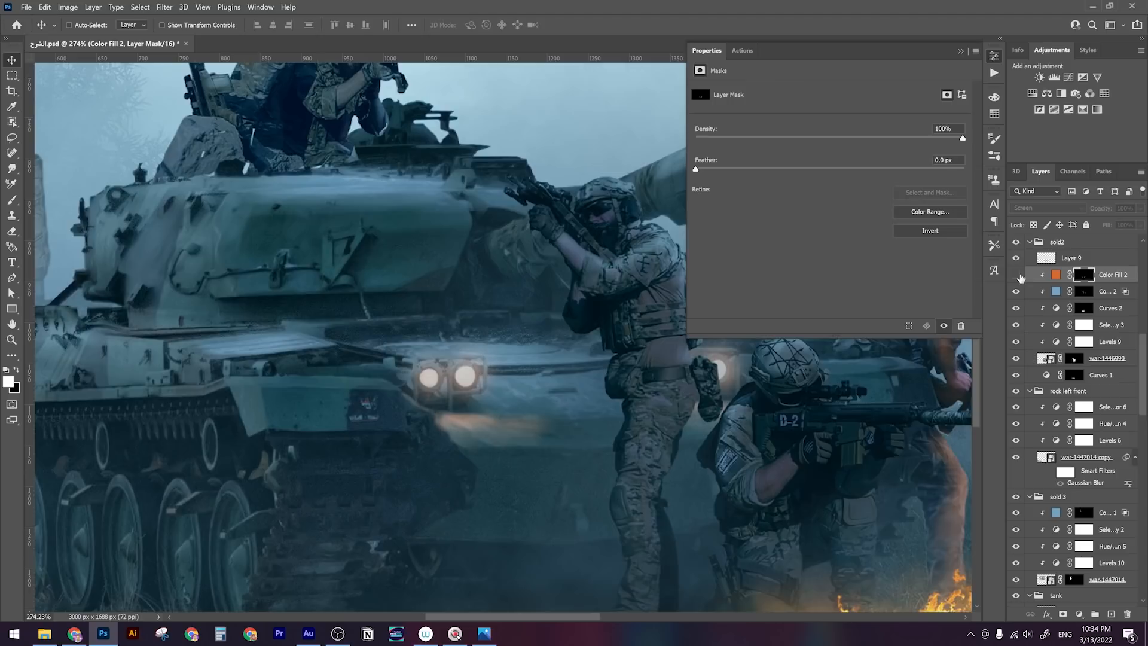
pyautogui.click(1016, 275)
pyautogui.click(1017, 276)
pyautogui.click(1017, 276)
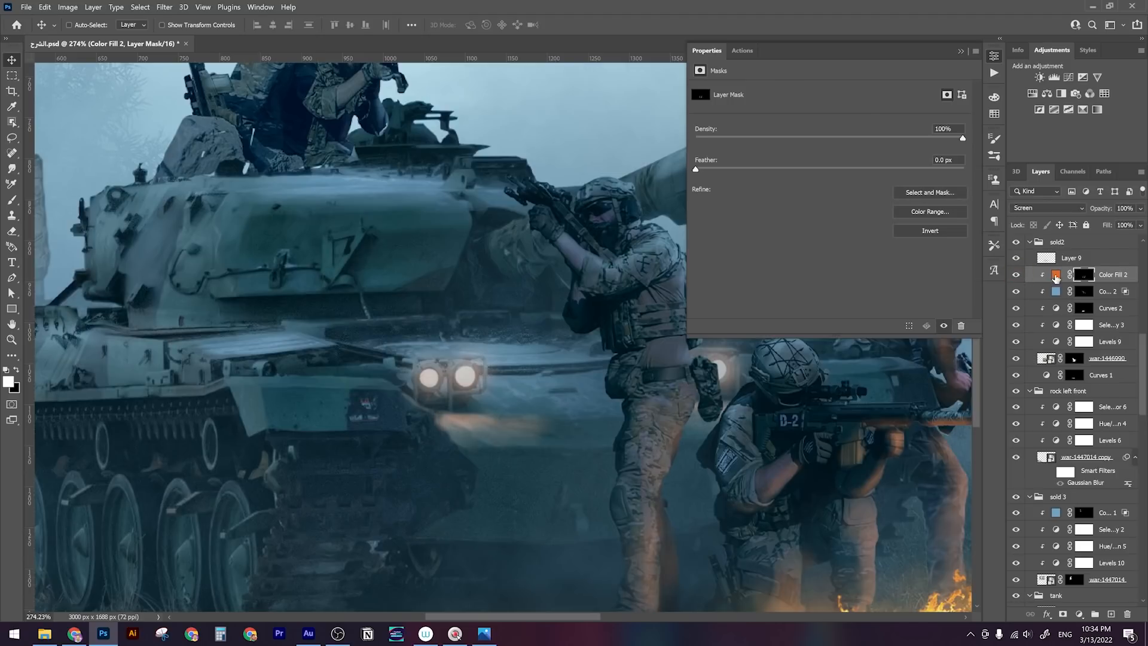
# Paint orange light into the Color Fill 2 mask along the pouch at the standing soldier's hip with a small 1% flow brush
pyautogui.press('z')
pyautogui.moveTo(490, 371); pyautogui.dragTo(537, 371)
pyautogui.press('b')
pyautogui.press(']')
pyautogui.press(']')
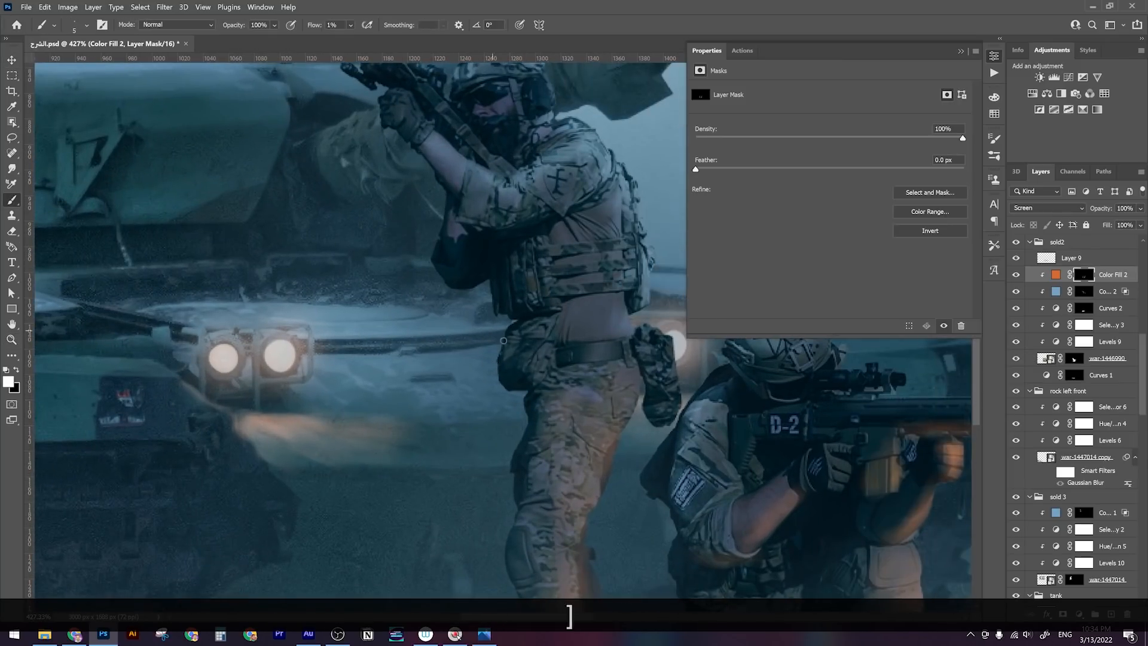
pyautogui.press('[')
pyautogui.press('x')
pyautogui.press('x')
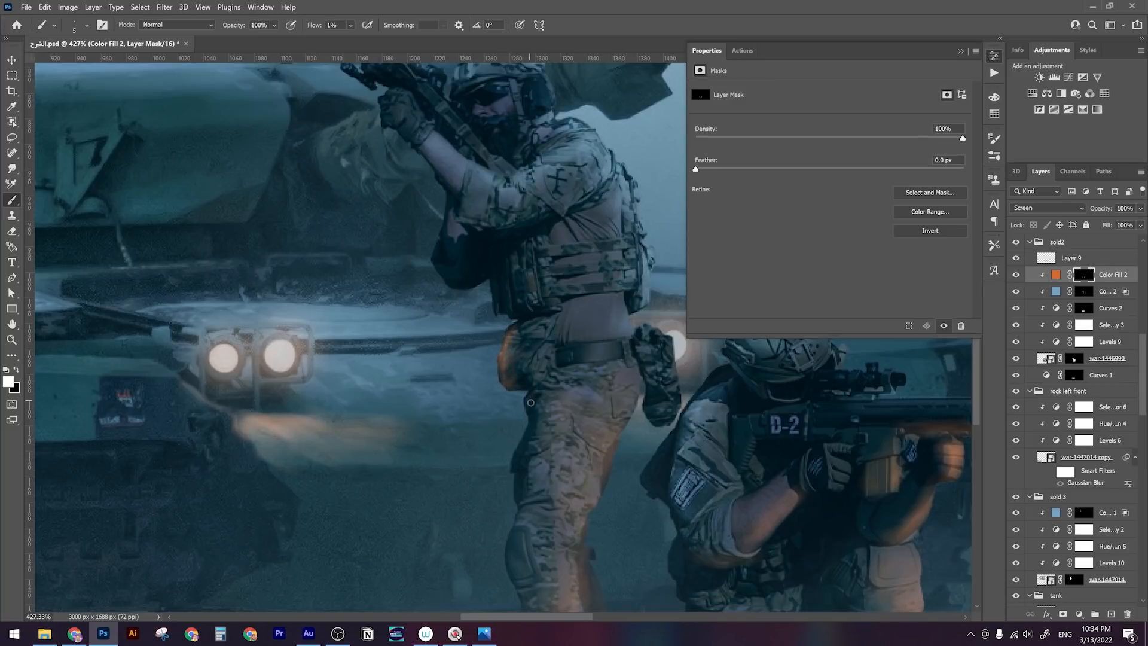
# Extend the orange light along the standing soldier's thigh, elbow and vest edge with a slightly larger brush
pyautogui.press(']')
pyautogui.press(']')
pyautogui.press(']')
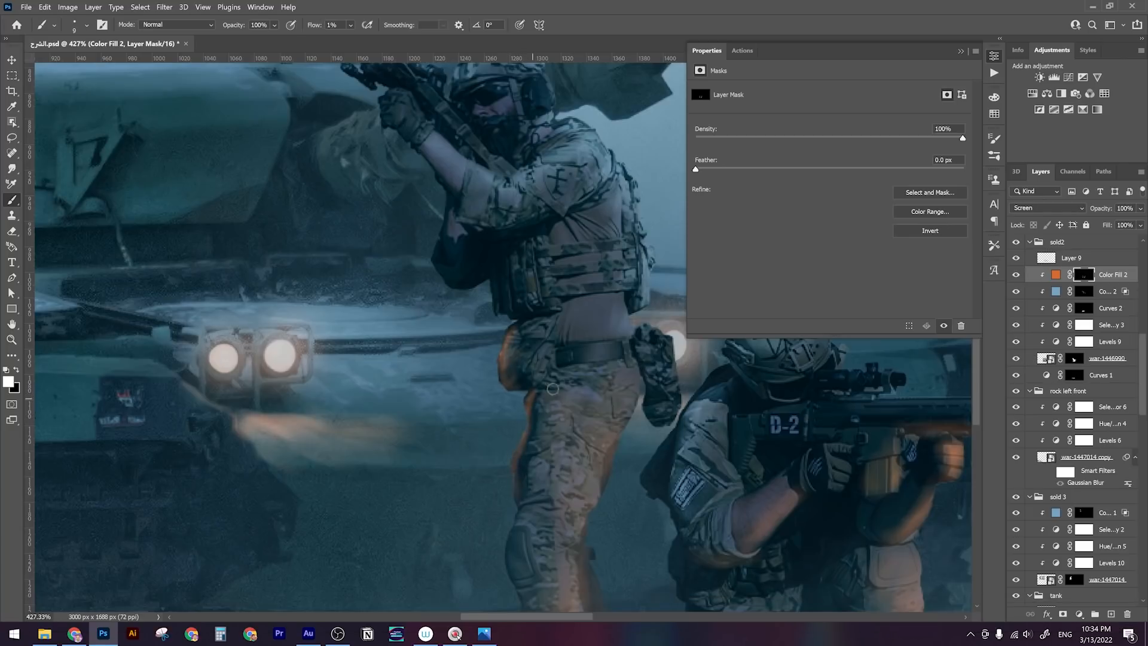
pyautogui.moveTo(493, 319)
pyautogui.mouseDown()
pyautogui.moveTo(507, 272)
pyautogui.moveTo(520, 314)
pyautogui.moveTo(463, 297)
pyautogui.moveTo(482, 284)
pyautogui.moveTo(453, 287)
pyautogui.mouseUp()
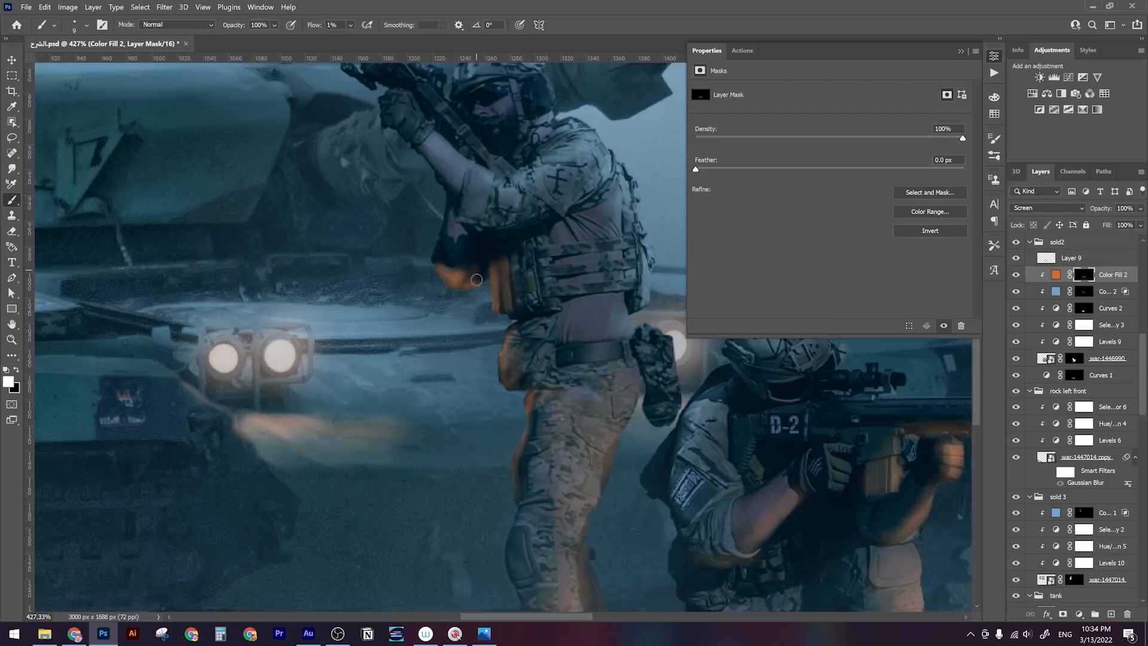
pyautogui.press('x')
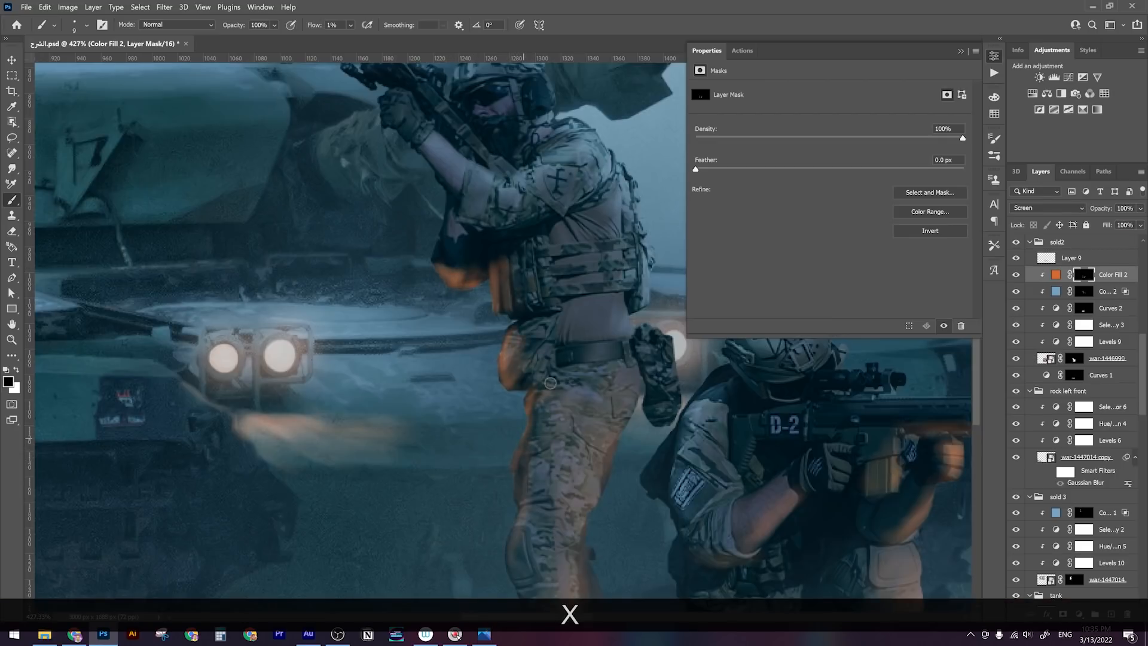
# Paint orange headlight glow on the kneeling soldier's helmet edge and the back of the shoulder facing the lamp
pyautogui.press('z')
pyautogui.moveTo(537, 405); pyautogui.dragTo(538, 347)
pyautogui.press('space')
pyautogui.press('z')
pyautogui.press('x')
pyautogui.moveTo(373, 404)
pyautogui.mouseDown()
pyautogui.moveTo(435, 307)
pyautogui.moveTo(491, 252)
pyautogui.moveTo(479, 255)
pyautogui.moveTo(487, 192)
pyautogui.moveTo(497, 239)
pyautogui.moveTo(503, 175)
pyautogui.moveTo(498, 234)
pyautogui.moveTo(514, 261)
pyautogui.moveTo(486, 212)
pyautogui.moveTo(535, 231)
pyautogui.moveTo(509, 218)
pyautogui.moveTo(518, 253)
pyautogui.mouseUp()
pyautogui.moveTo(447, 332)
pyautogui.mouseDown()
pyautogui.moveTo(437, 323)
pyautogui.moveTo(503, 269)
pyautogui.moveTo(476, 305)
pyautogui.mouseUp()
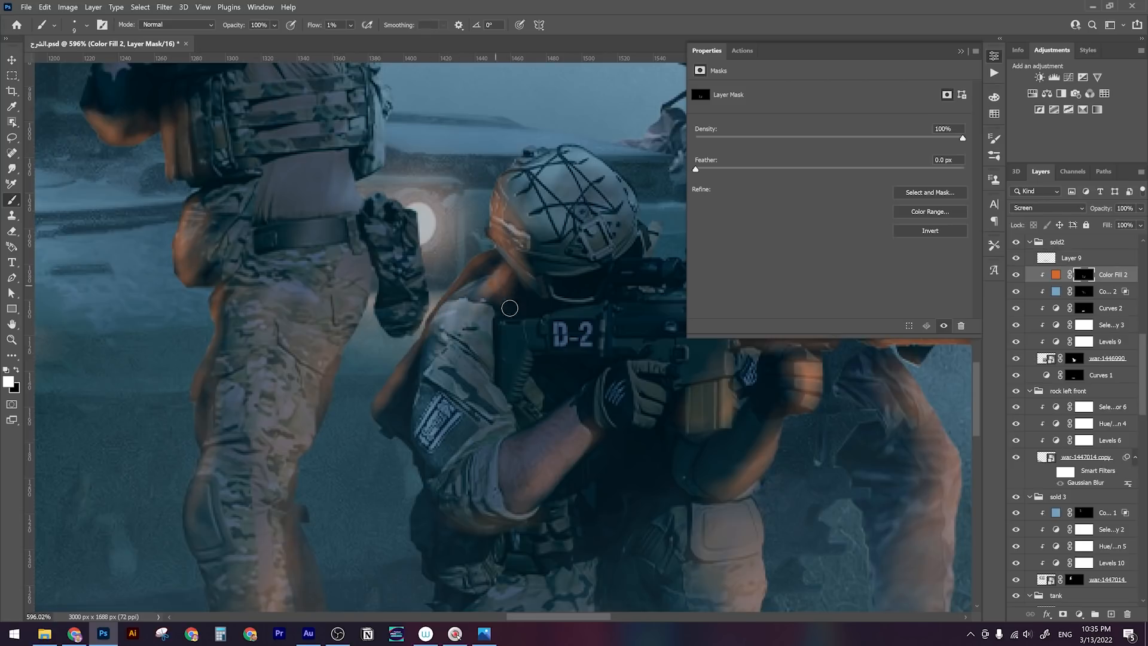
# Examine the new orange light on the soldiers up close and against the whole composition
pyautogui.press('z')
pyautogui.press('x')
pyautogui.moveTo(565, 281)
pyautogui.mouseDown()
pyautogui.moveTo(528, 283)
pyautogui.moveTo(564, 280)
pyautogui.mouseUp()
pyautogui.press('b')
pyautogui.press('x')
pyautogui.press('x')
pyautogui.press('z')
pyautogui.press('space')
pyautogui.moveTo(563, 280)
pyautogui.mouseDown()
pyautogui.moveTo(595, 288)
pyautogui.moveTo(586, 335)
pyautogui.mouseUp()
pyautogui.press('z')
pyautogui.moveTo(586, 335); pyautogui.dragTo(652, 323)
pyautogui.press('space')
pyautogui.moveTo(652, 323); pyautogui.dragTo(537, 367)
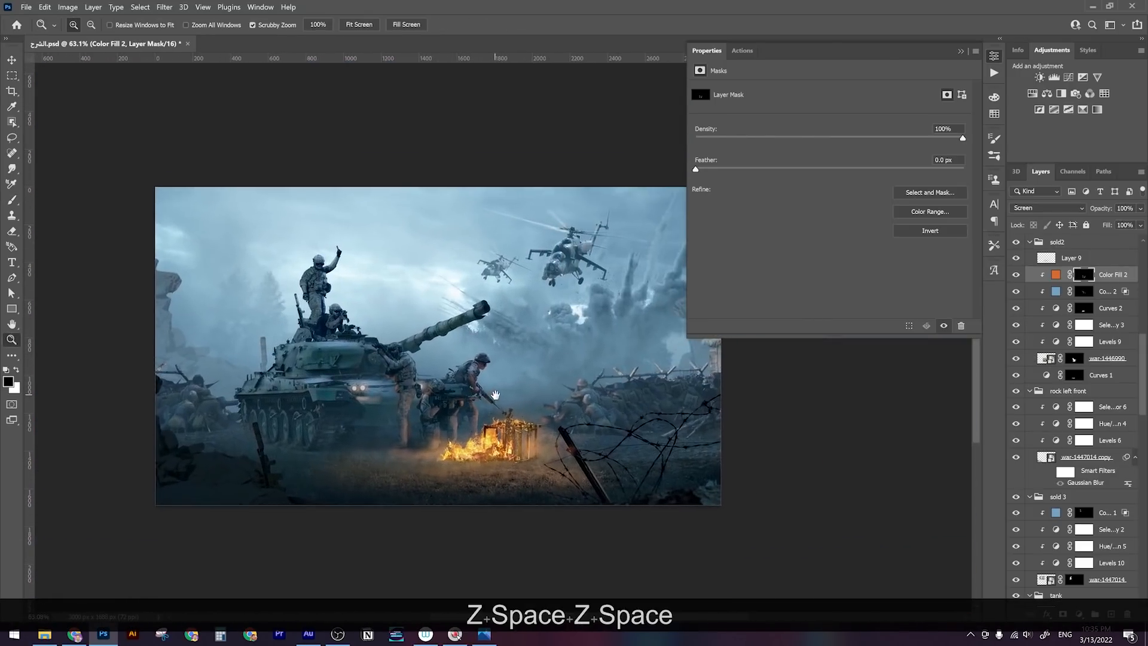
# Add a new empty layer above the larger helicopter's color fill in the helicopter 1 group
pyautogui.click(959, 52)
pyautogui.press('z')
pyautogui.moveTo(589, 266); pyautogui.dragTo(605, 267)
pyautogui.press('v')
pyautogui.rightClick(530, 274)
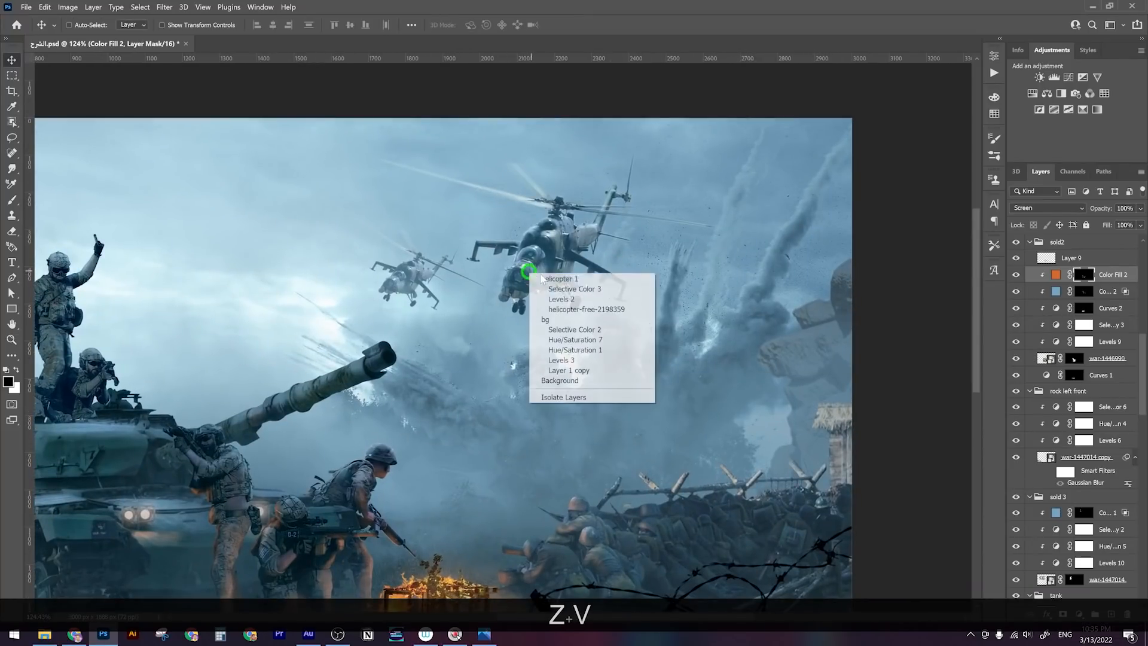
pyautogui.click(576, 290)
pyautogui.scroll(6, 1112, 361)
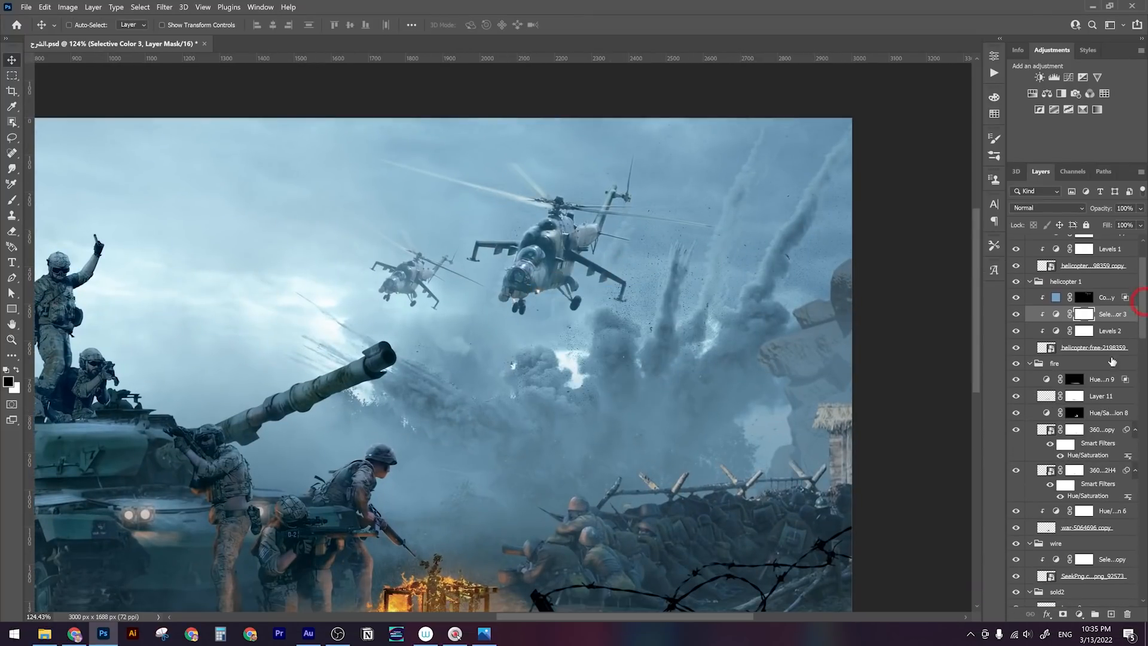
pyautogui.click(1102, 299)
pyautogui.click(1111, 614)
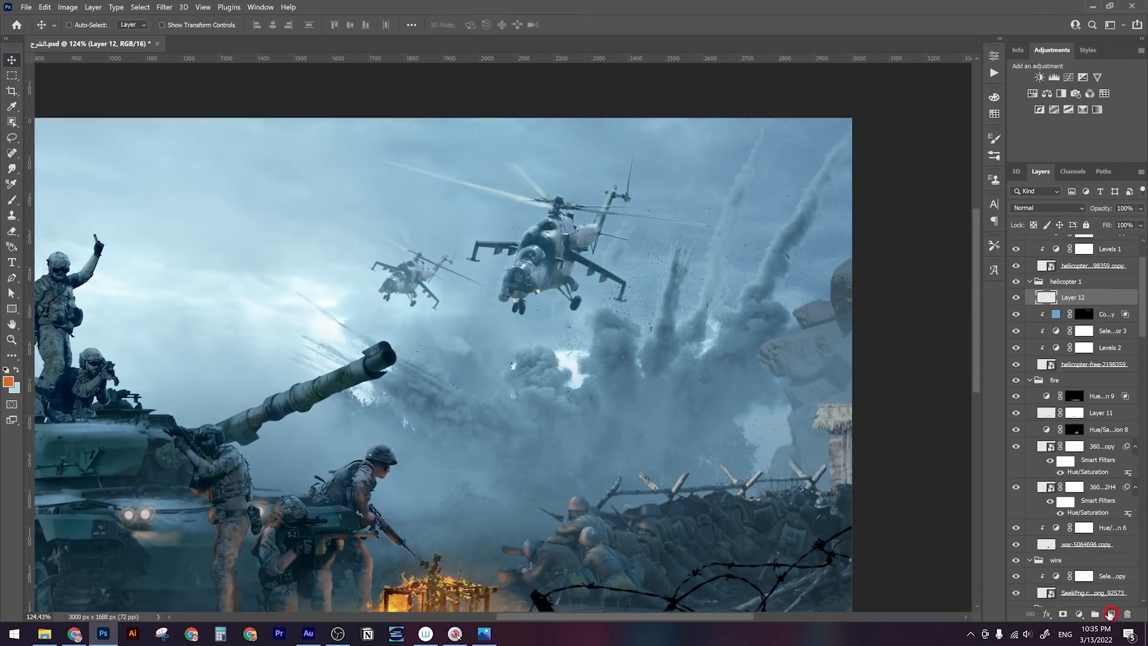
# Paint haze over the larger helicopter in a pale blue sampled from the scene, using a 175 px smoke brush at 22% flow
pyautogui.press('b')
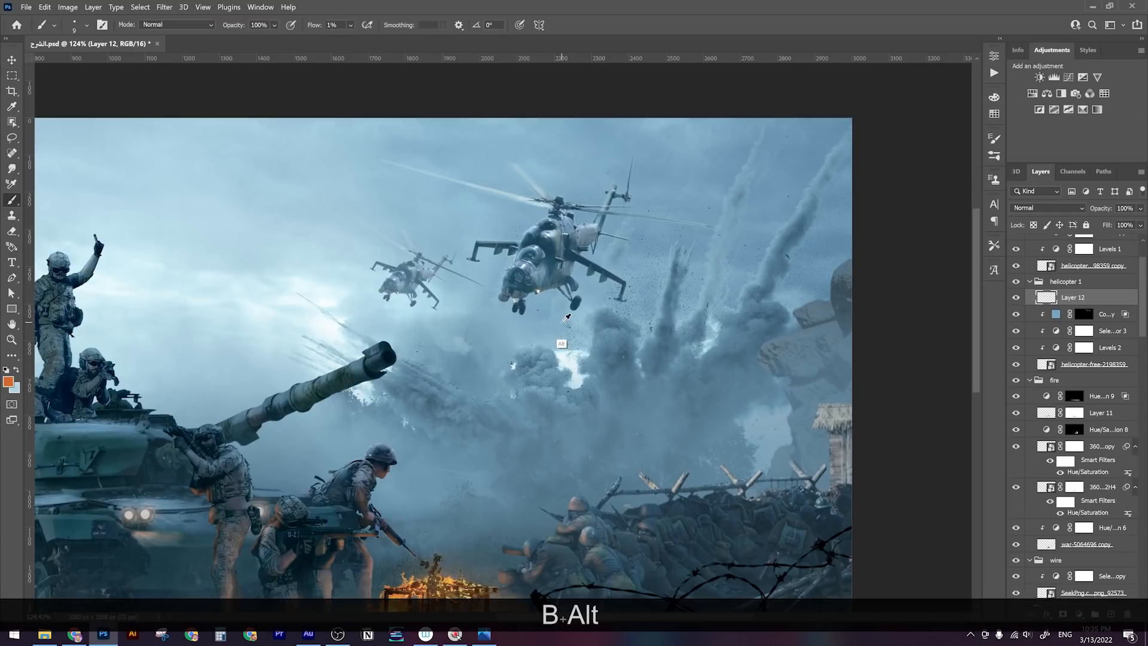
pyautogui.rightClick(565, 346)
pyautogui.click(648, 428)
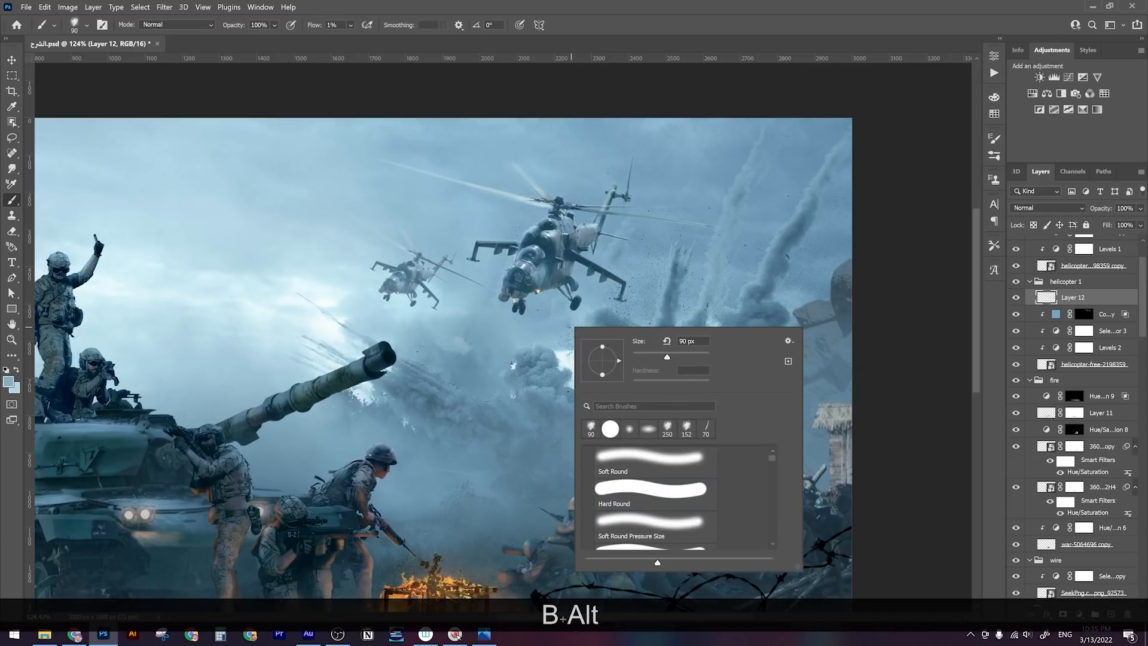
pyautogui.press('Return')
pyautogui.press('=')
pyautogui.press('=')
pyautogui.press('=')
pyautogui.press('=')
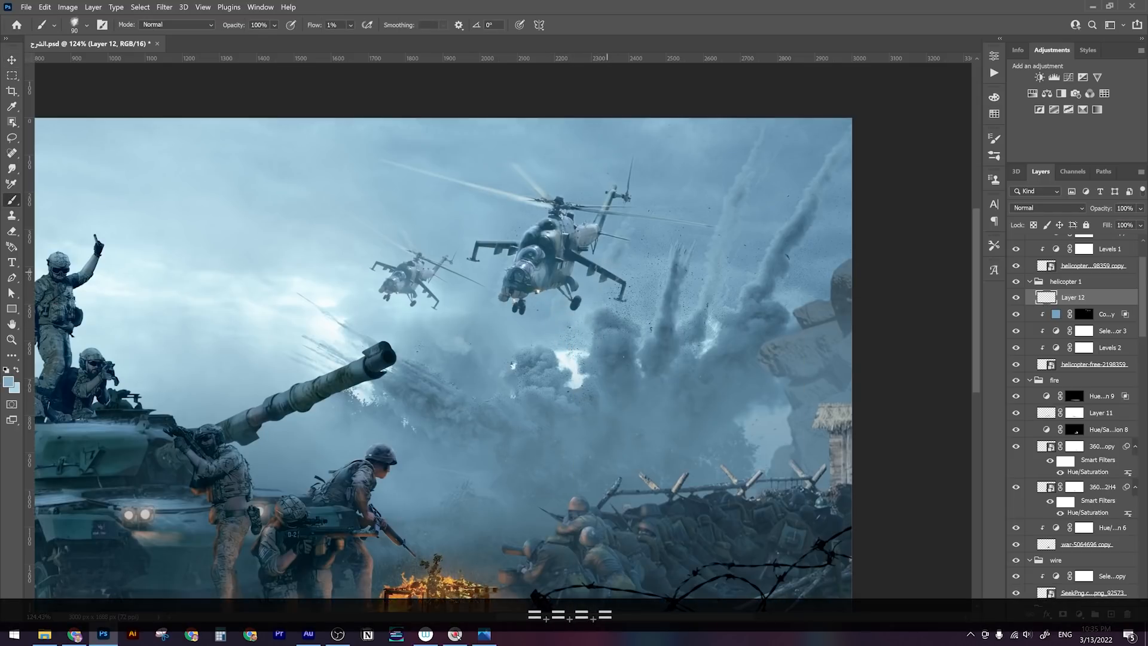
pyautogui.press(']')
pyautogui.press(']')
pyautogui.press(']')
pyautogui.press(']')
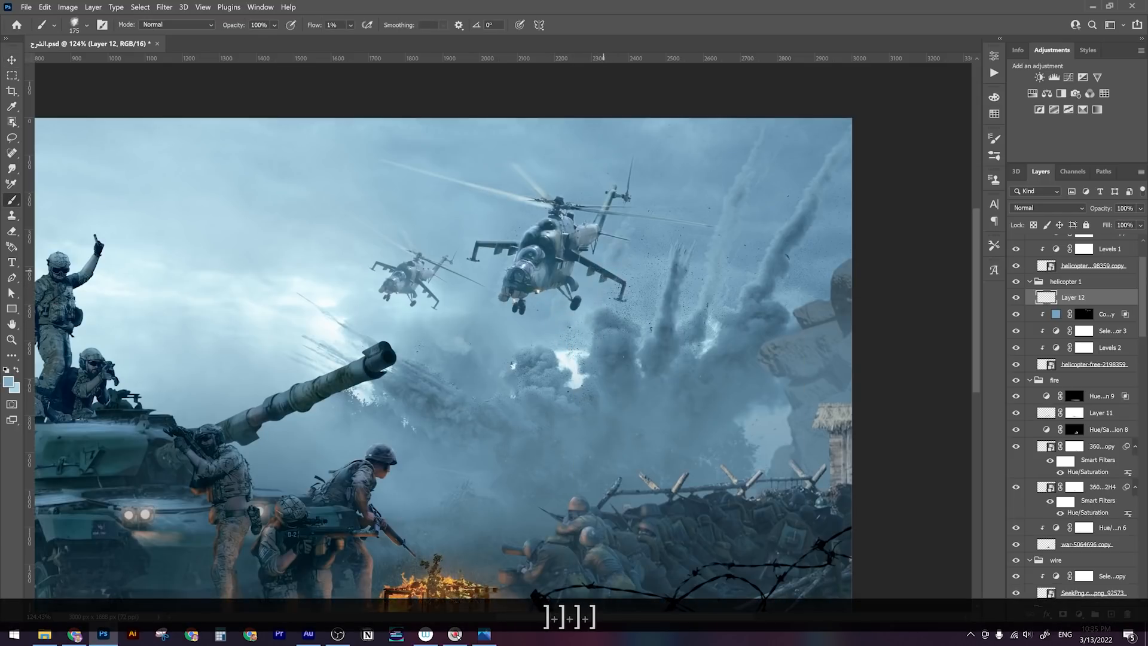
pyautogui.moveTo(351, 25); pyautogui.dragTo(365, 39)
pyautogui.moveTo(613, 274)
pyautogui.mouseDown()
pyautogui.moveTo(538, 240)
pyautogui.moveTo(562, 229)
pyautogui.mouseUp()
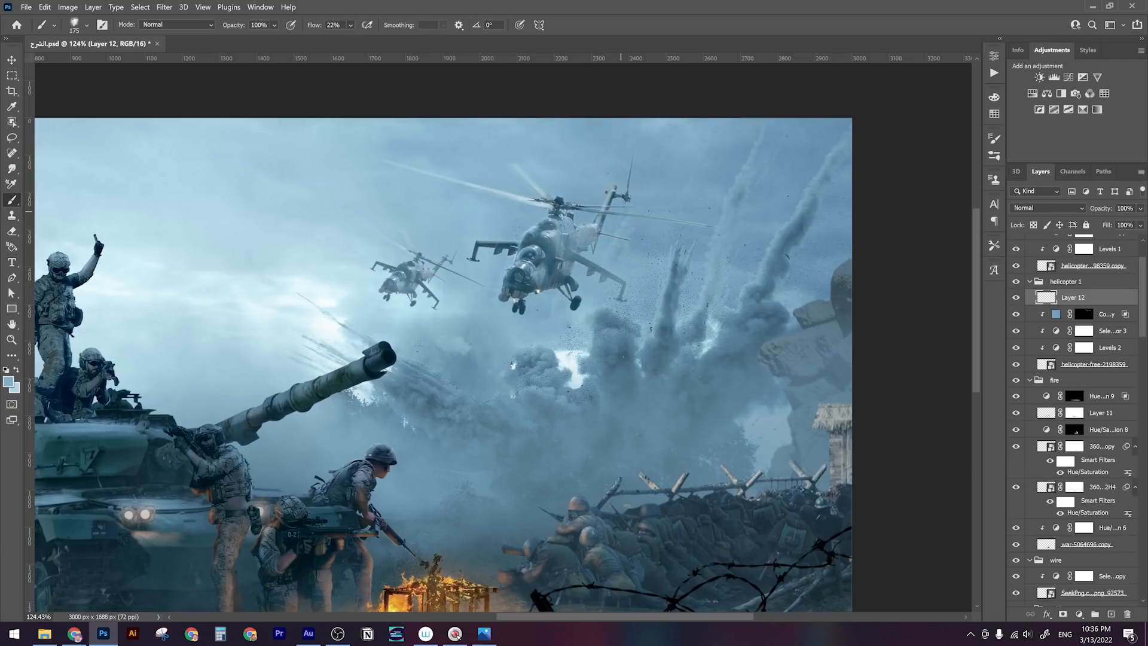
pyautogui.moveTo(623, 181); pyautogui.dragTo(536, 222)
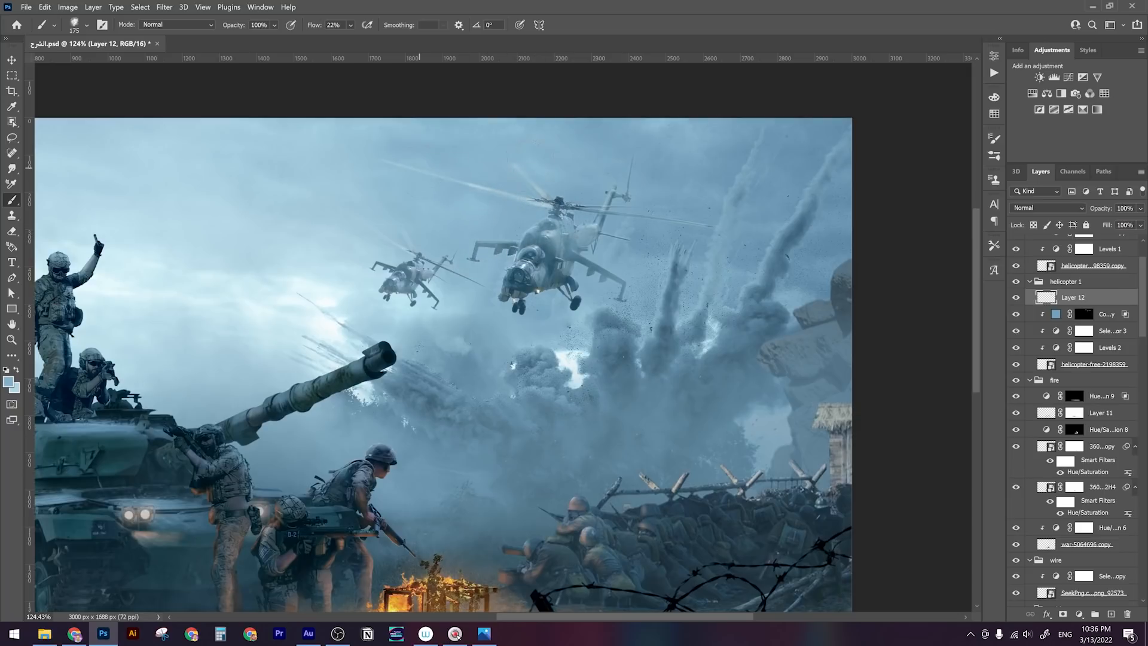
pyautogui.moveTo(575, 287)
pyautogui.mouseDown()
pyautogui.moveTo(574, 302)
pyautogui.moveTo(572, 287)
pyautogui.mouseUp()
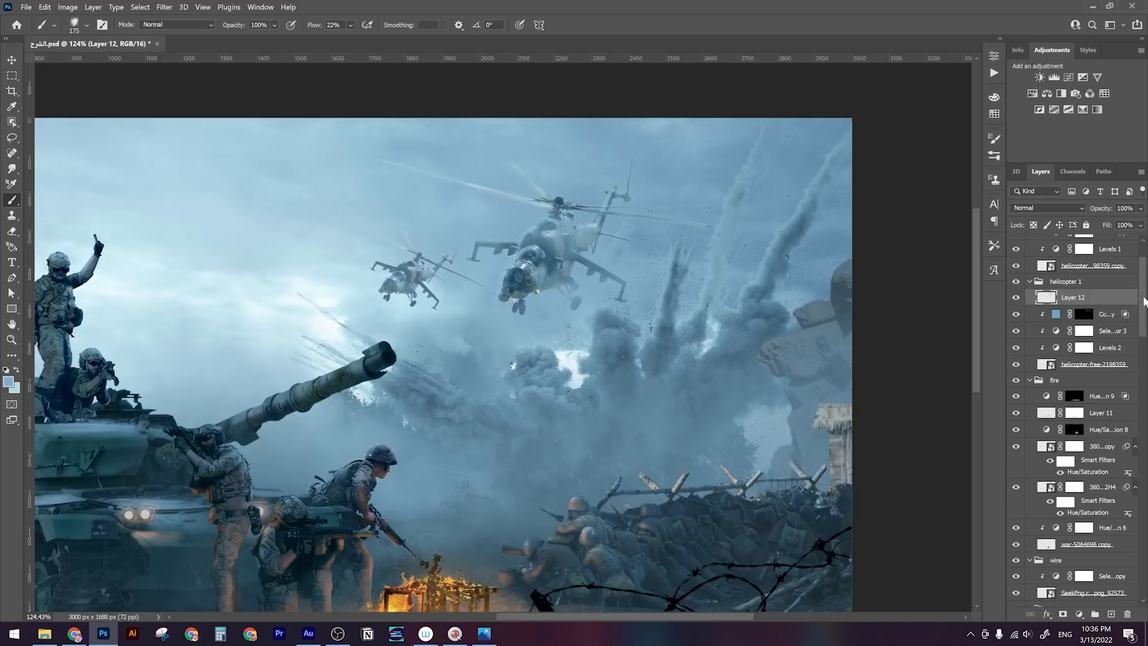
# Paint sampled pale blue haze over the smaller helicopter on a new layer in the helicopter group, and add a mask to that layer
pyautogui.moveTo(1144, 301); pyautogui.dragTo(1142, 273)
pyautogui.click(1117, 292)
pyautogui.click(1113, 616)
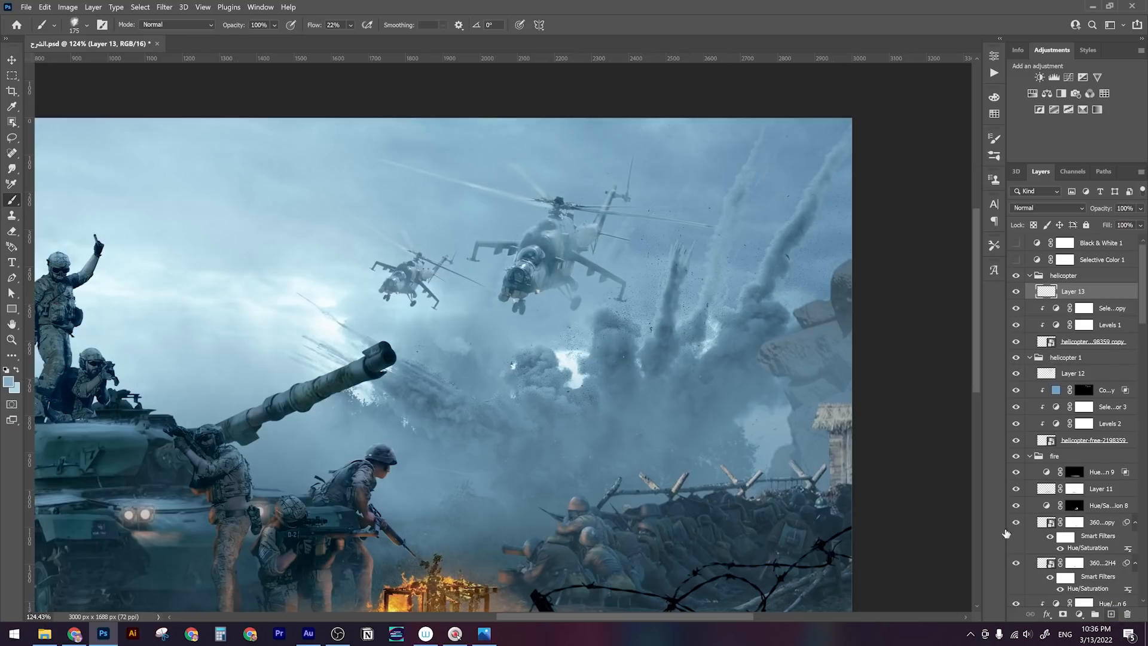
pyautogui.press('alt')
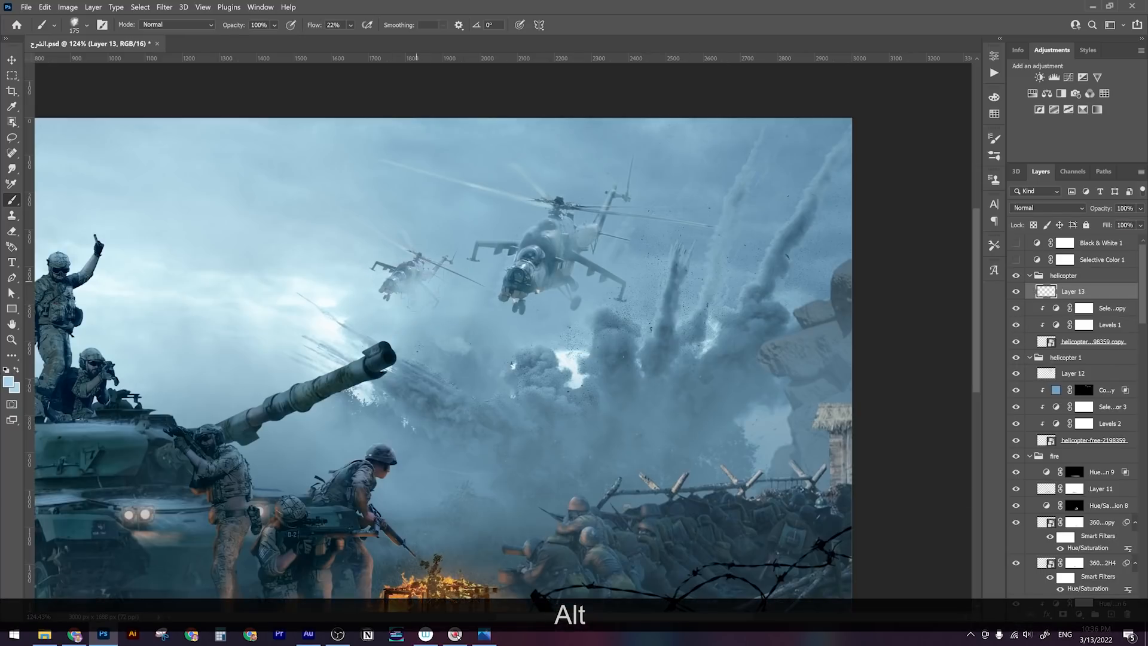
pyautogui.click(381, 276)
pyautogui.press('z')
pyautogui.moveTo(554, 298)
pyautogui.mouseDown()
pyautogui.moveTo(354, 265)
pyautogui.moveTo(504, 297)
pyautogui.mouseUp()
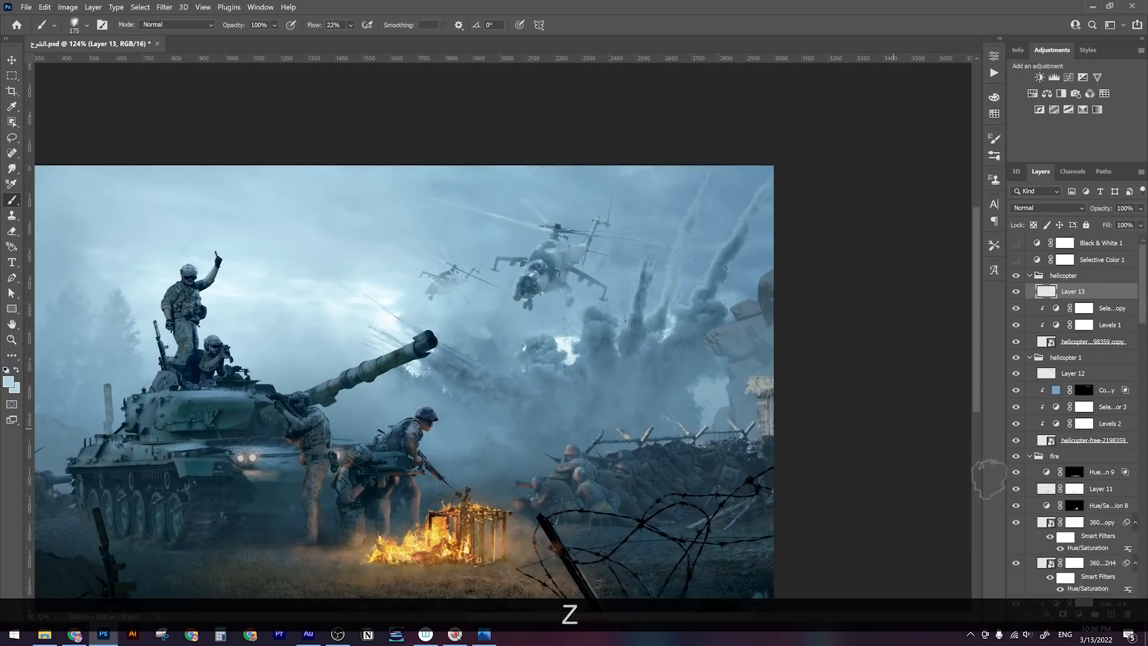
pyautogui.click(1080, 614)
pyautogui.press('b')
pyautogui.press('x')
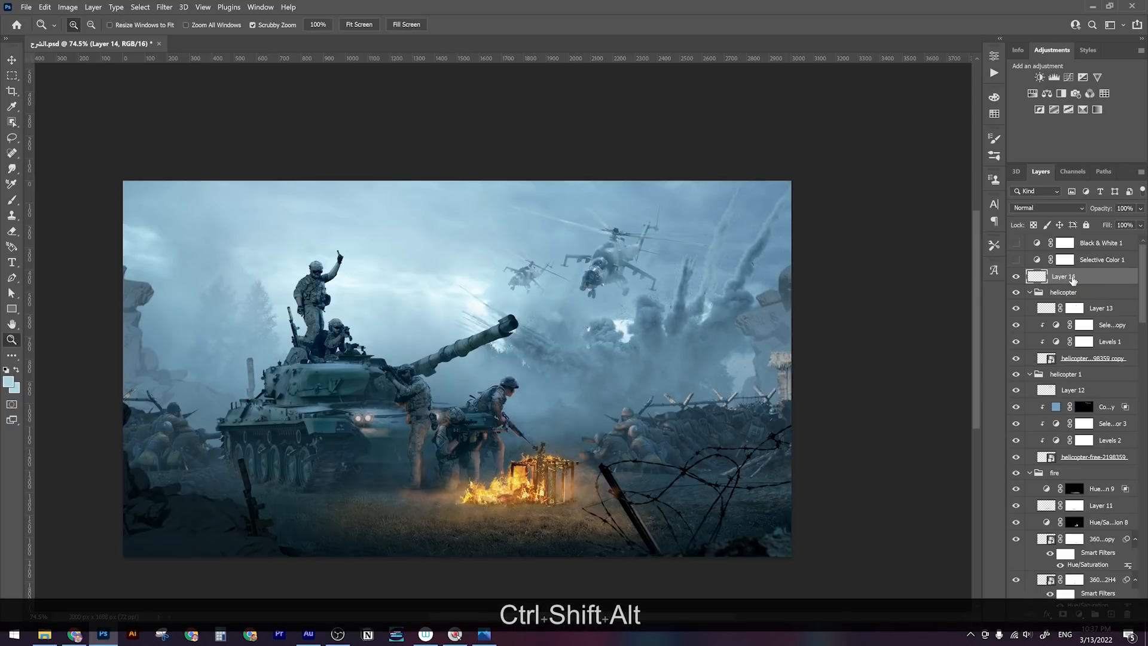
# Stamp all visible layers onto a new layer above the helicopter group and convert it to a smart object
pyautogui.hotkey('ctrl', 'shift', 'alt', 'e')
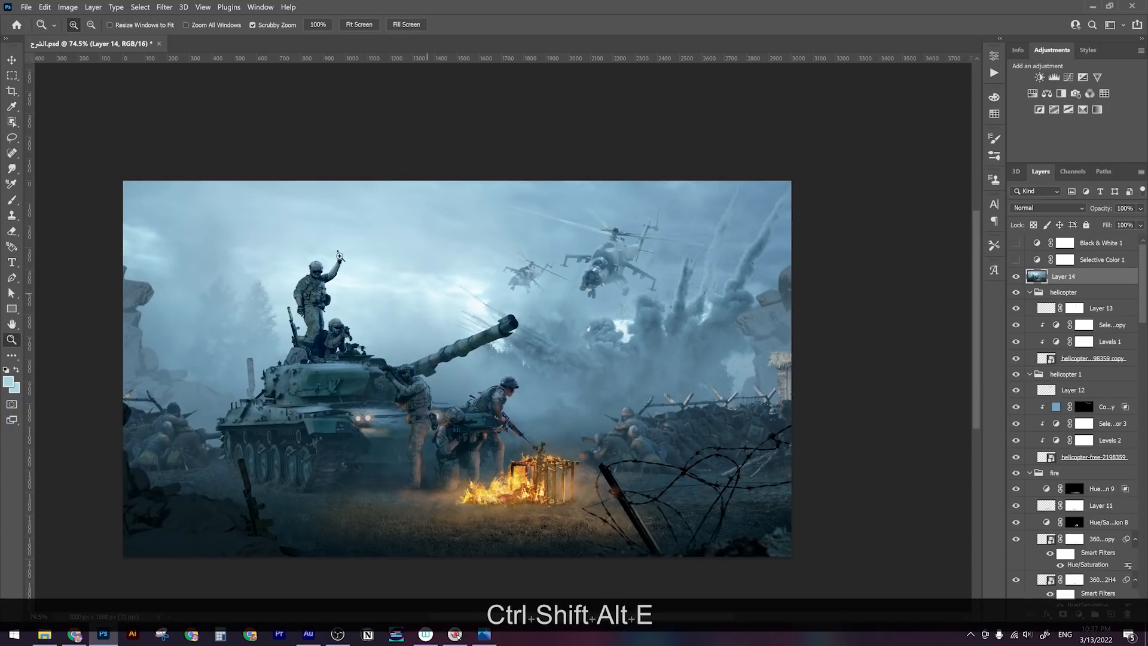
pyautogui.press('space')
pyautogui.moveTo(411, 299); pyautogui.dragTo(437, 304)
pyautogui.rightClick(1125, 280)
pyautogui.click(1044, 287)
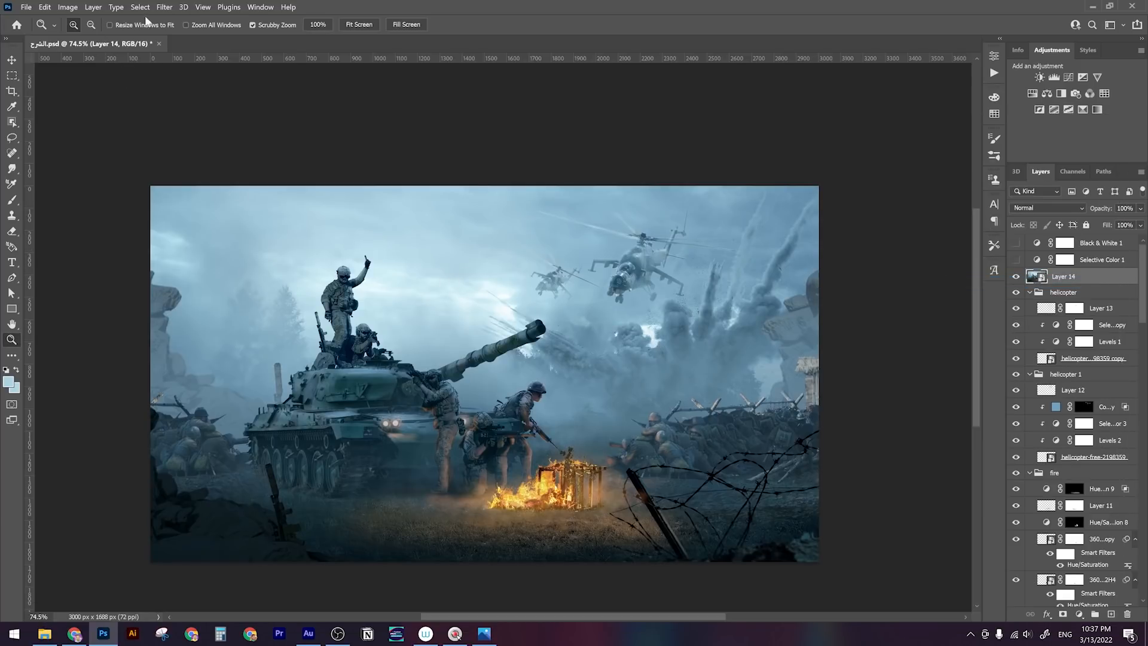
# Apply the Camera Raw Filter to the merged layer with Temperature -3, Contrast +10, Clarity +14 and Shadows +26
pyautogui.click(164, 7)
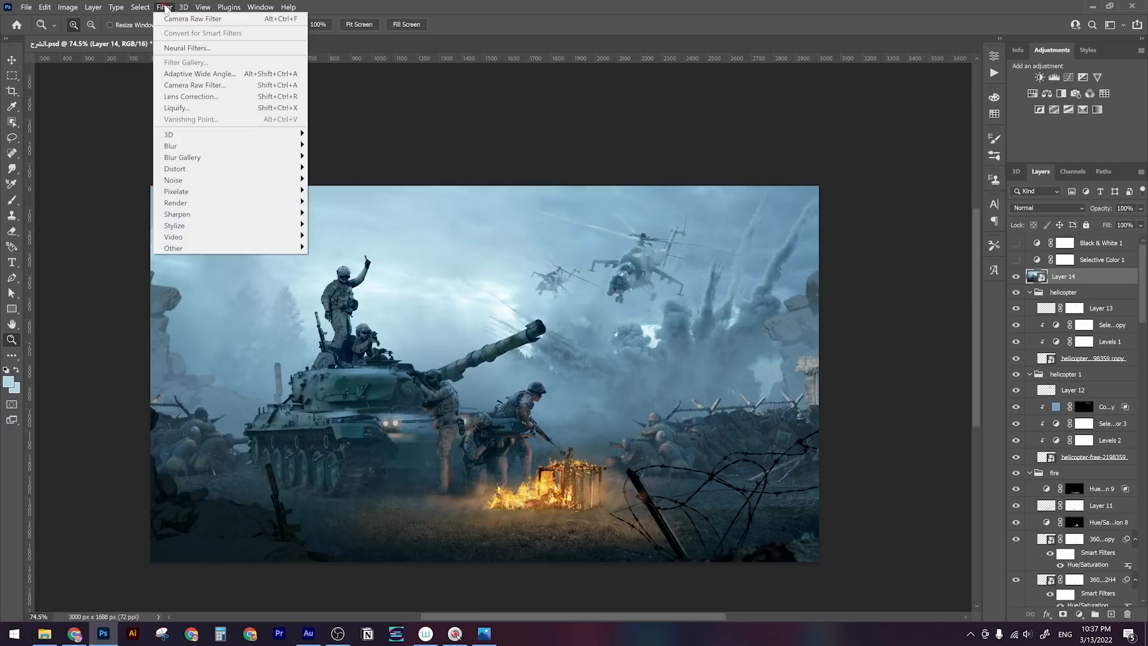
pyautogui.click(242, 86)
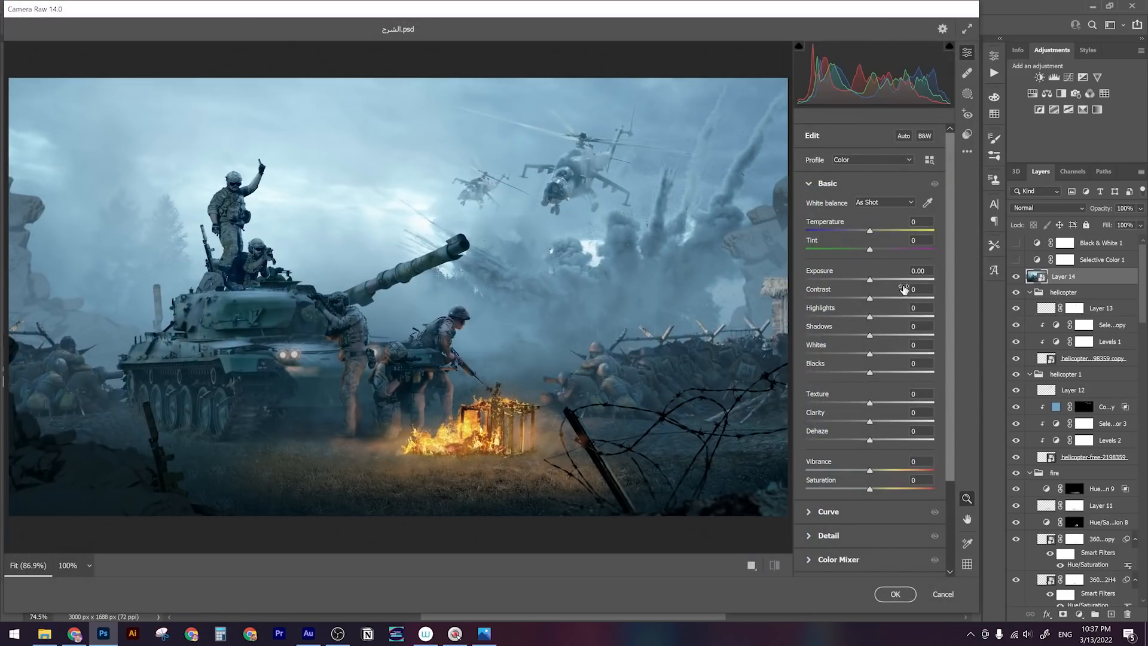
pyautogui.press('space')
pyautogui.moveTo(436, 331); pyautogui.dragTo(485, 340)
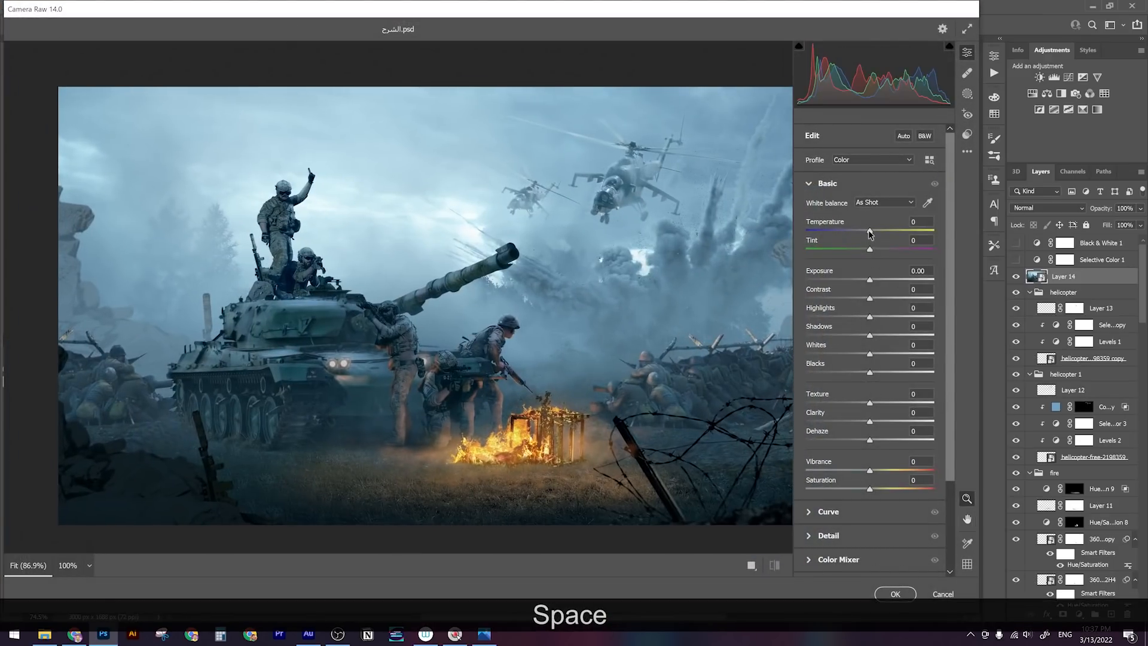
pyautogui.moveTo(870, 233); pyautogui.dragTo(868, 232)
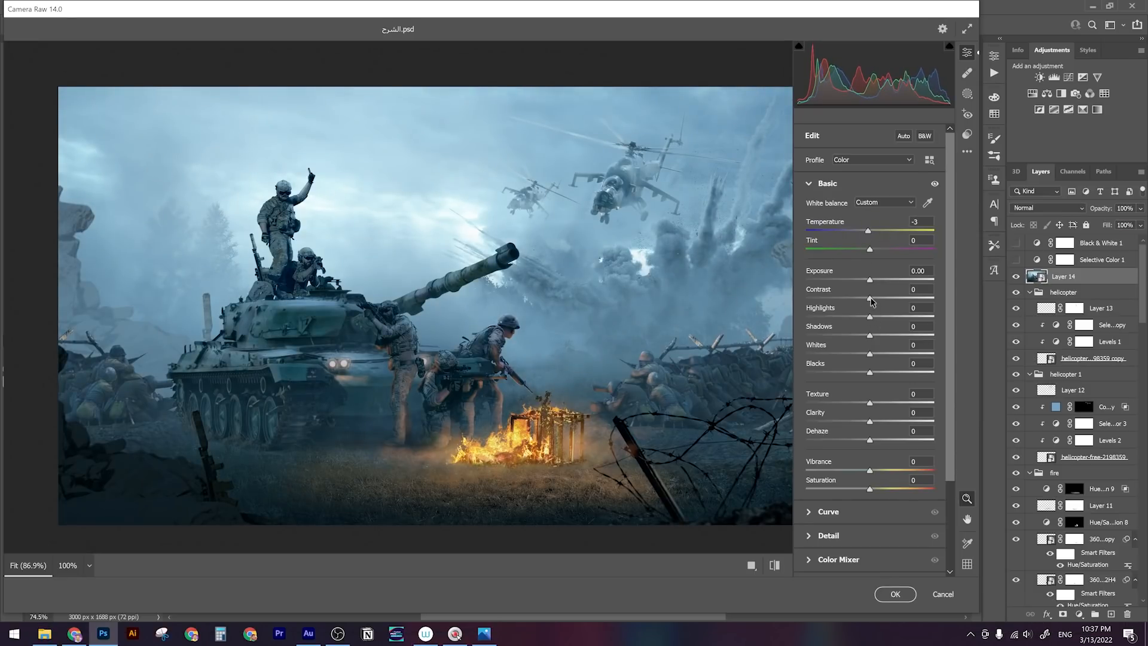
pyautogui.moveTo(871, 299); pyautogui.dragTo(877, 299)
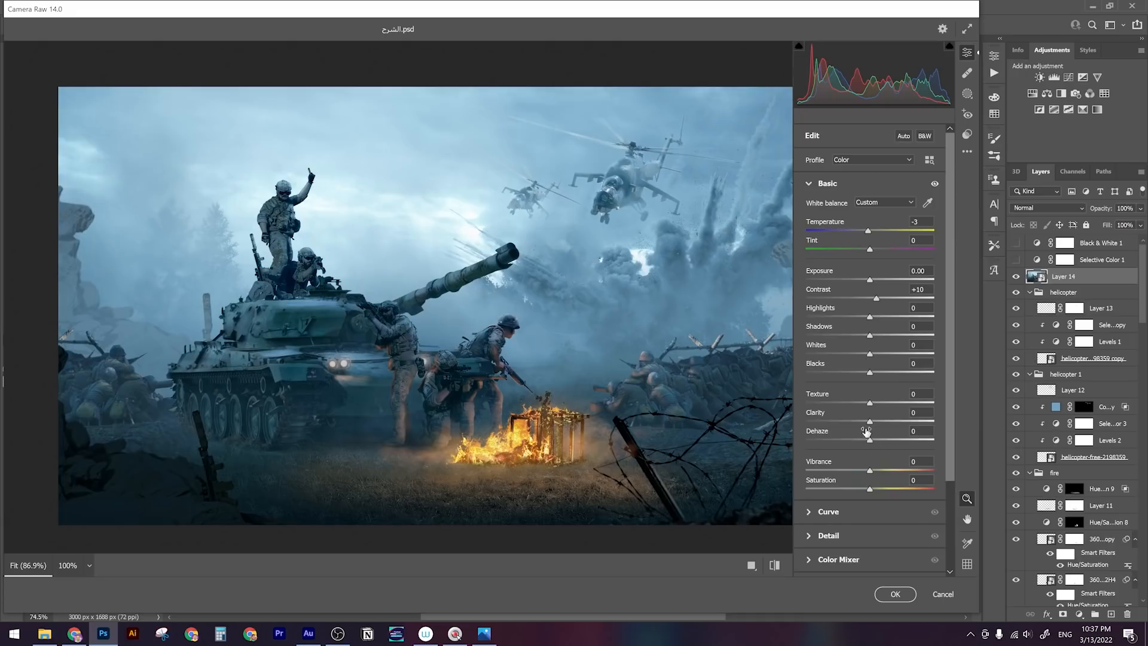
pyautogui.moveTo(870, 421); pyautogui.dragTo(878, 424)
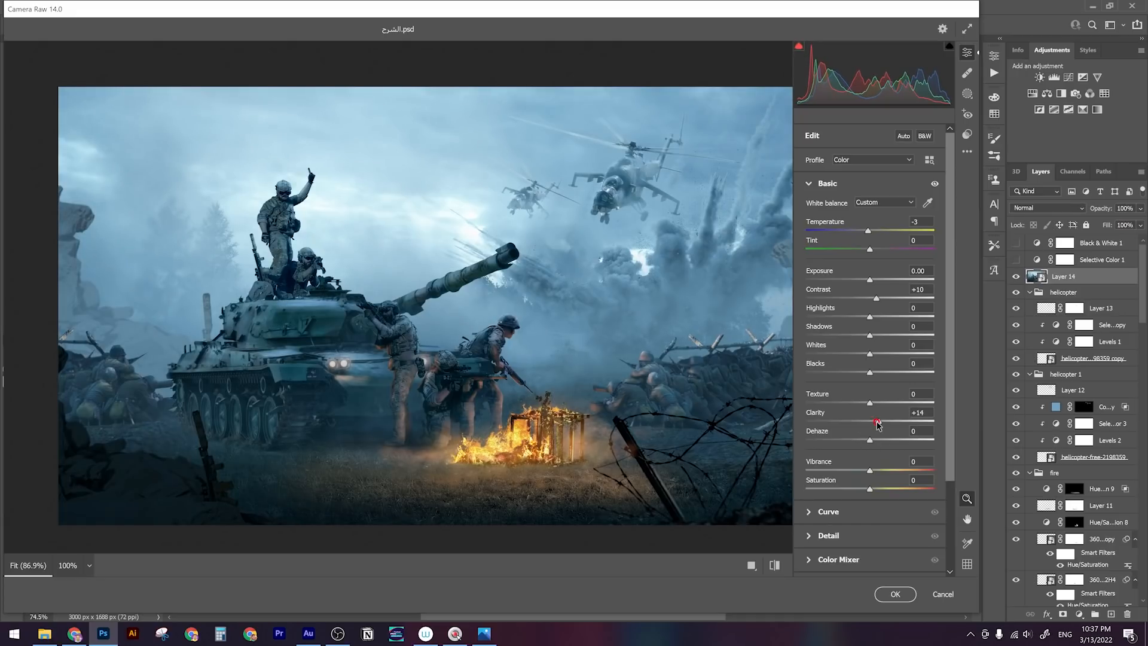
pyautogui.moveTo(870, 336); pyautogui.dragTo(888, 340)
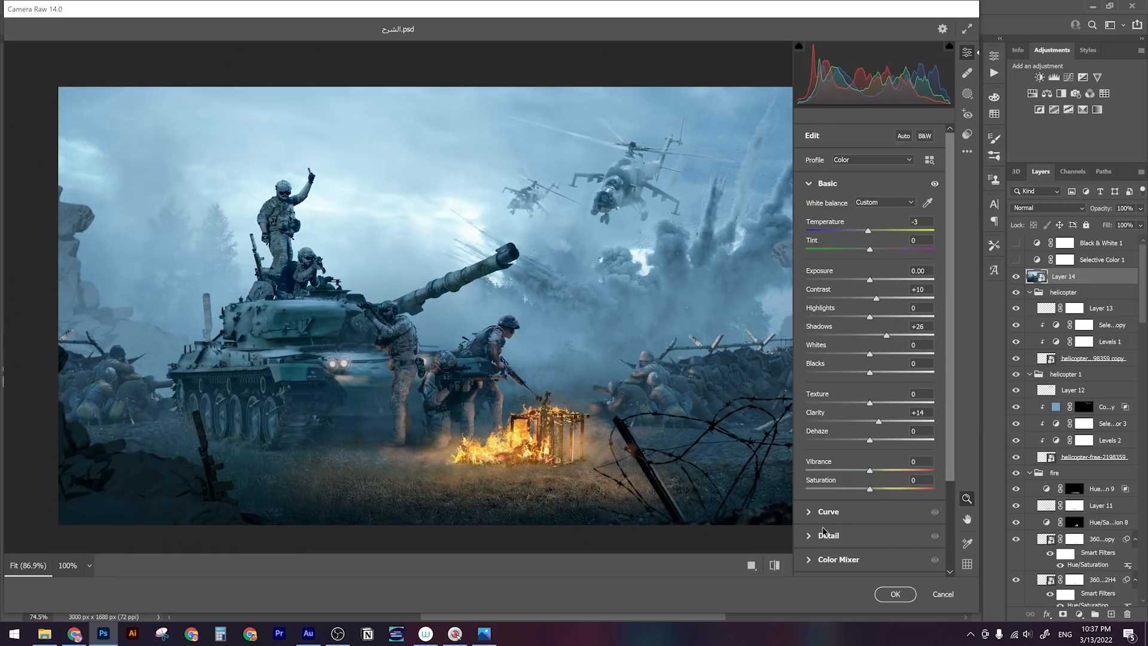
# Set the Camera Raw Calibration's Blue Primary to Hue -15 and Saturation -27
pyautogui.press('space')
pyautogui.click(625, 384)
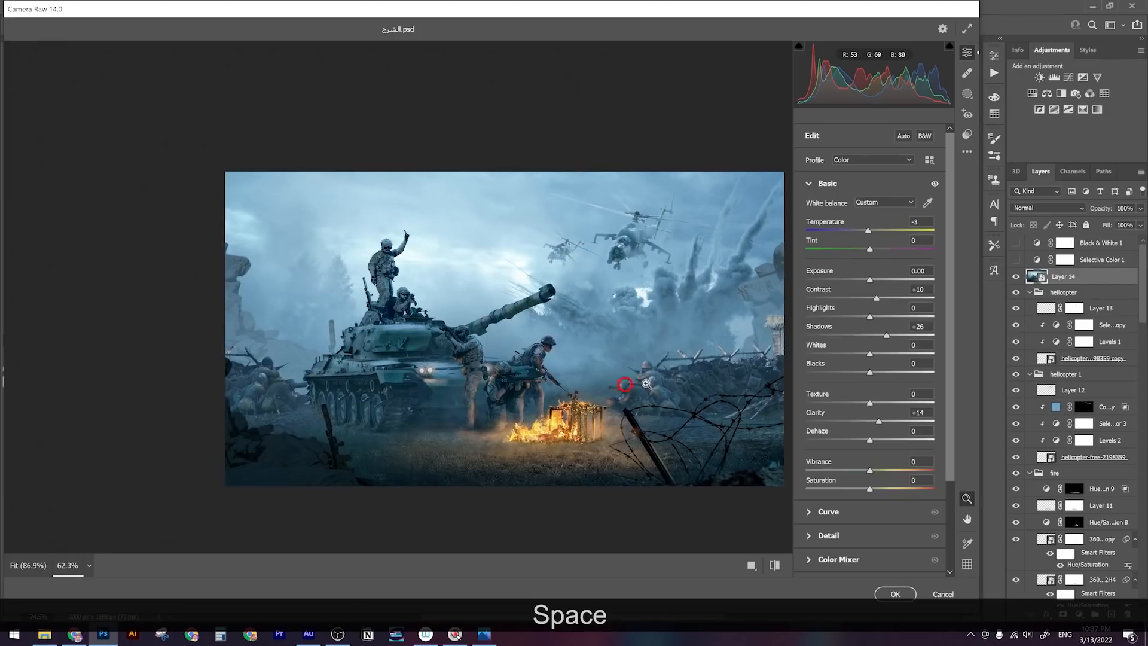
pyautogui.scroll(-2, 852, 475)
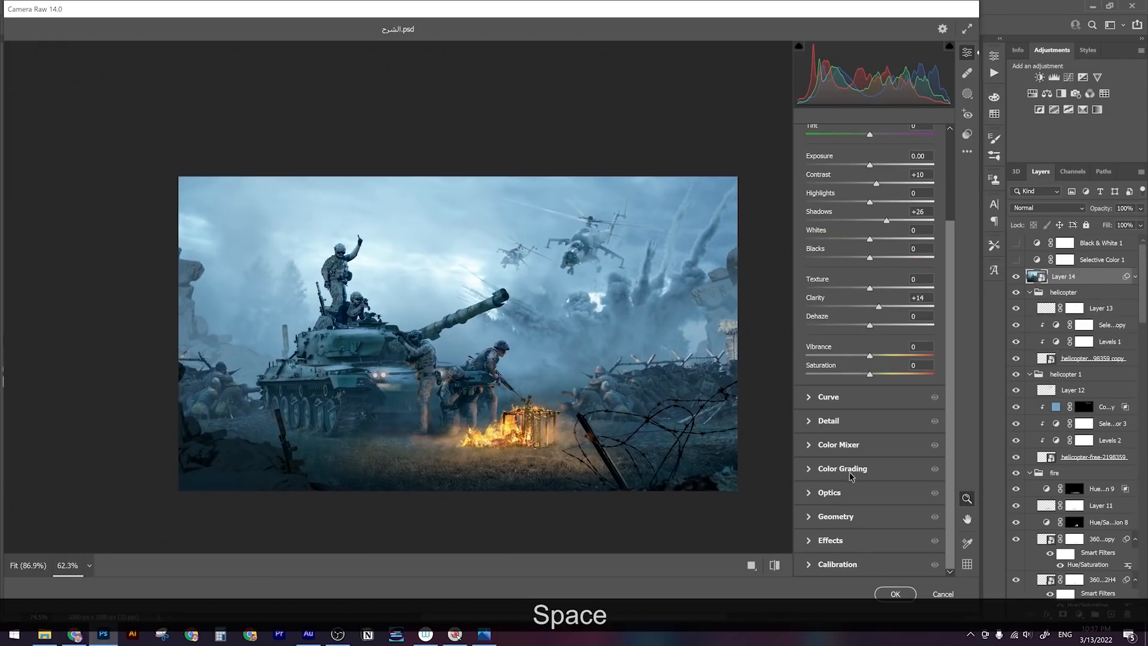
pyautogui.click(809, 564)
pyautogui.moveTo(870, 548); pyautogui.dragTo(853, 567)
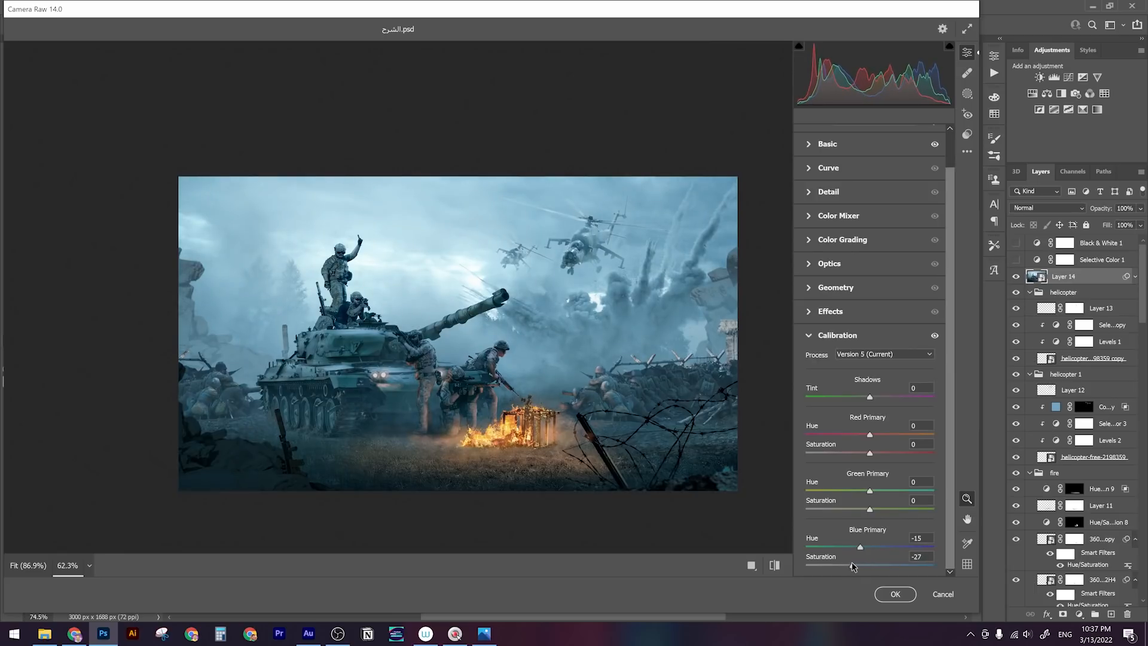
# Set the Calibration Red Primary Hue to -11 and add Vignetting -38 with Midpoint 43, Roundness -23 and Feather 83
pyautogui.moveTo(870, 435)
pyautogui.mouseDown()
pyautogui.moveTo(881, 437)
pyautogui.moveTo(861, 439)
pyautogui.mouseUp()
pyautogui.scroll(3, 534, 387)
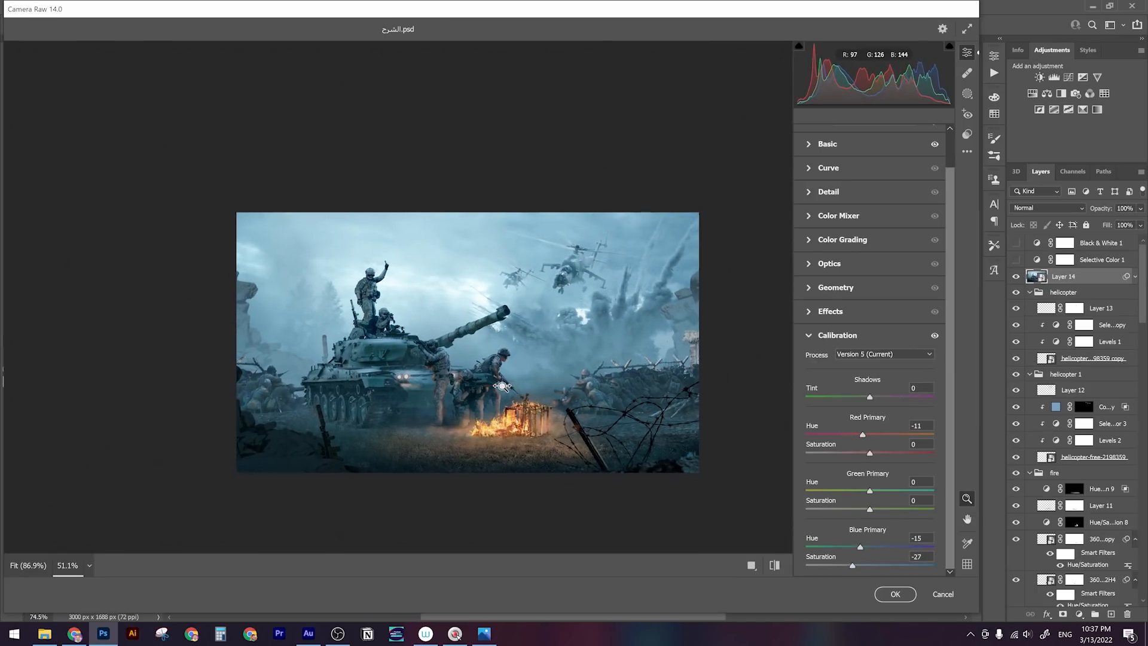
pyautogui.click(826, 335)
pyautogui.click(811, 352)
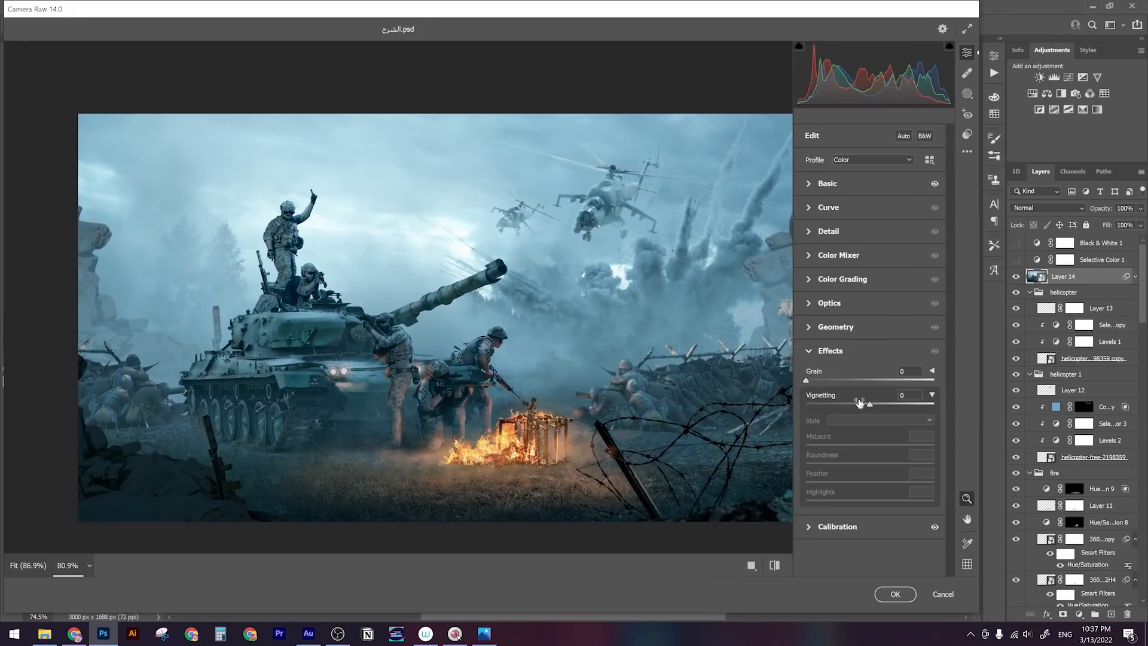
pyautogui.moveTo(871, 404); pyautogui.dragTo(847, 404)
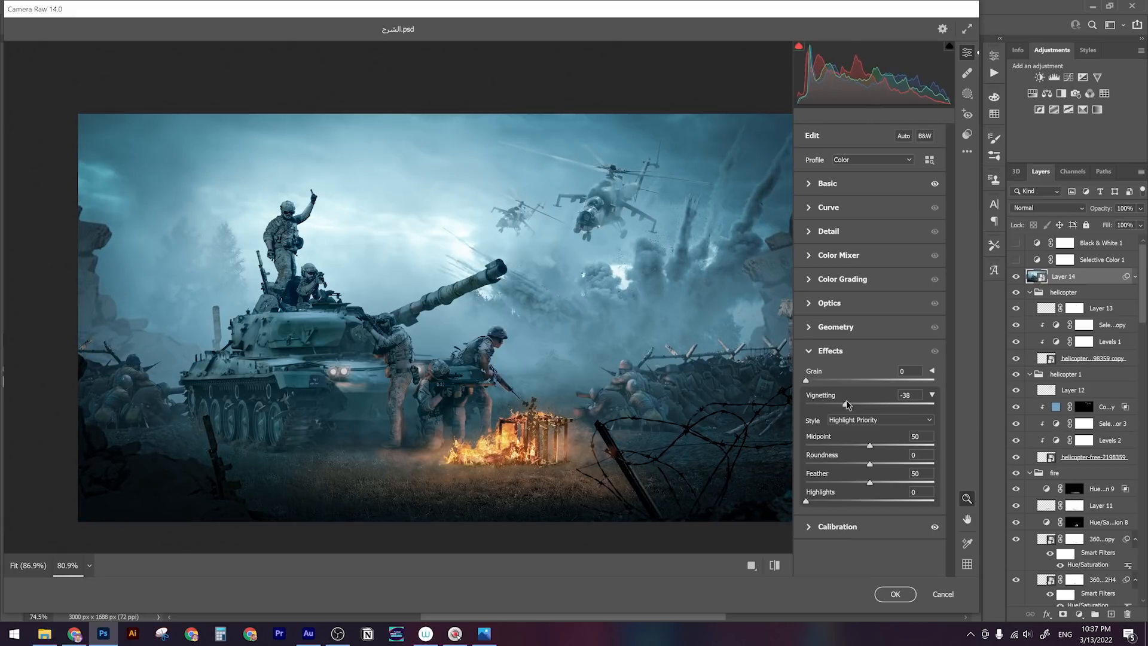
pyautogui.scroll(-4, 630, 392)
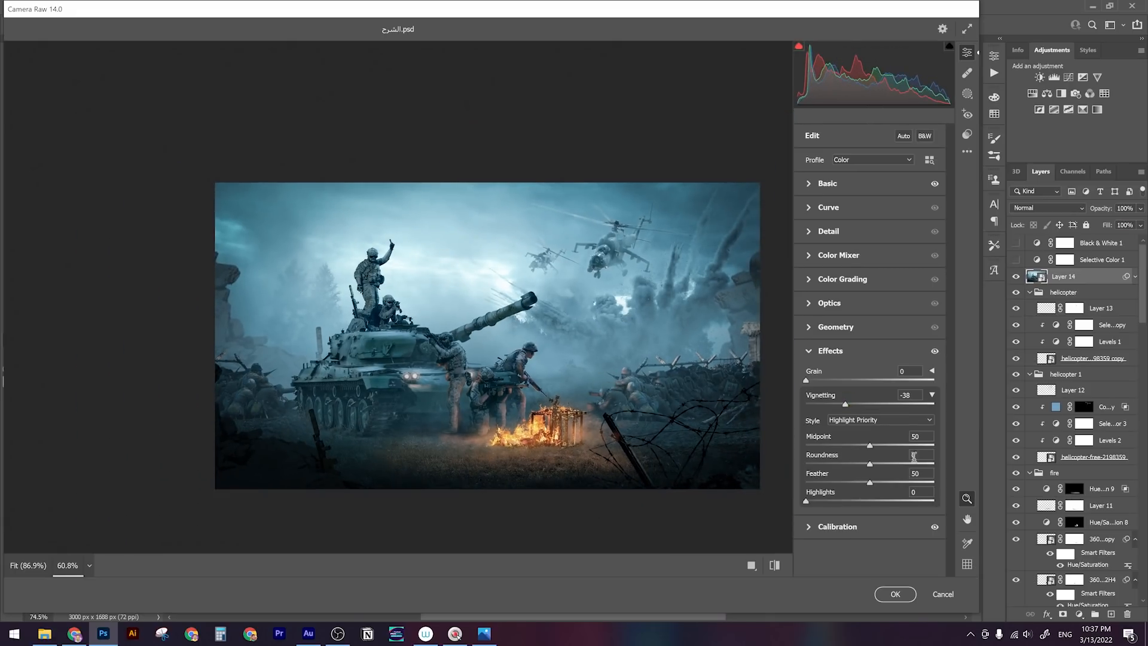
pyautogui.moveTo(869, 446); pyautogui.dragTo(862, 444)
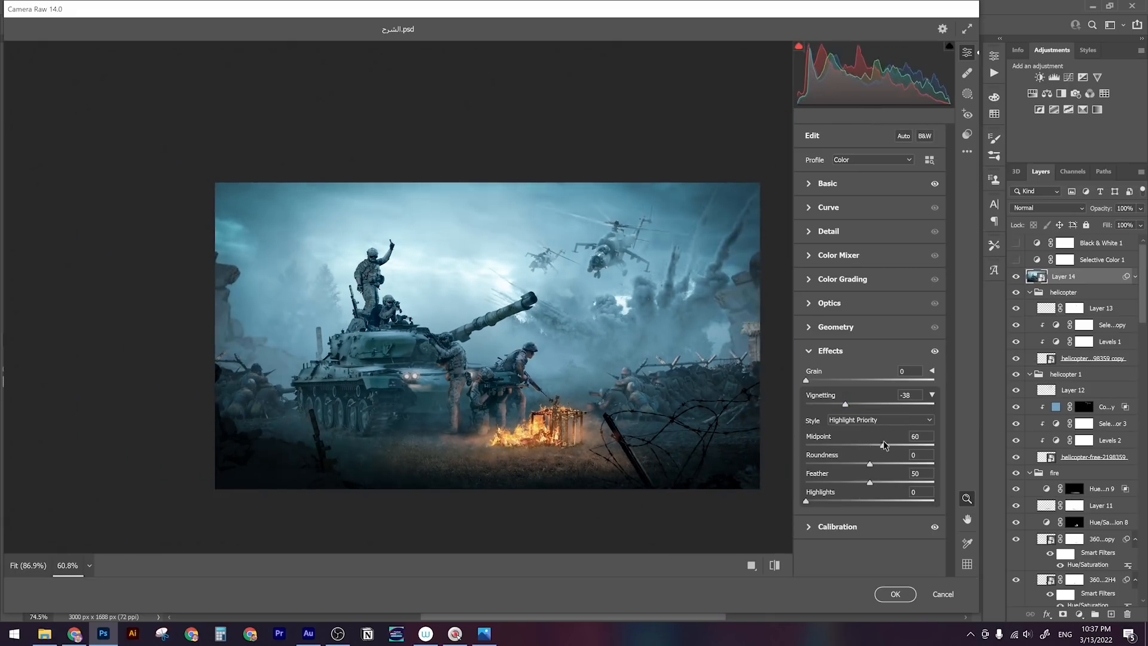
pyautogui.moveTo(874, 482); pyautogui.dragTo(858, 460)
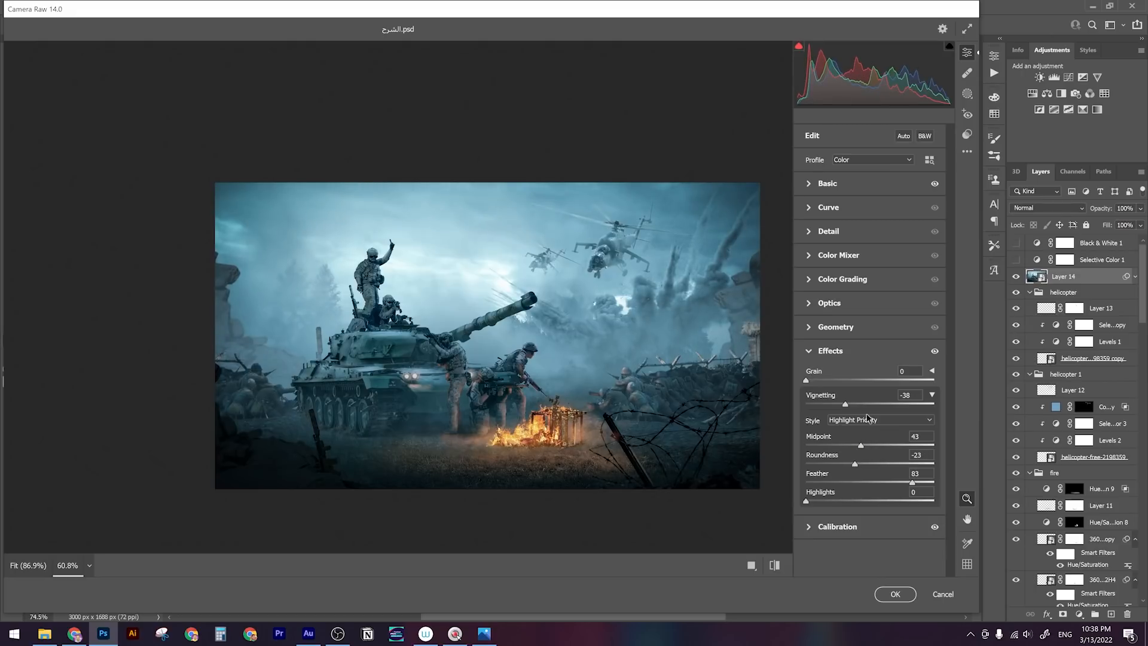
# Set Color Grading midtones to Hue 212, Saturation 10; shadows to Hue 220, Saturation 8, Luminance 9; highlights to Hue 194, Saturation 4
pyautogui.click(814, 351)
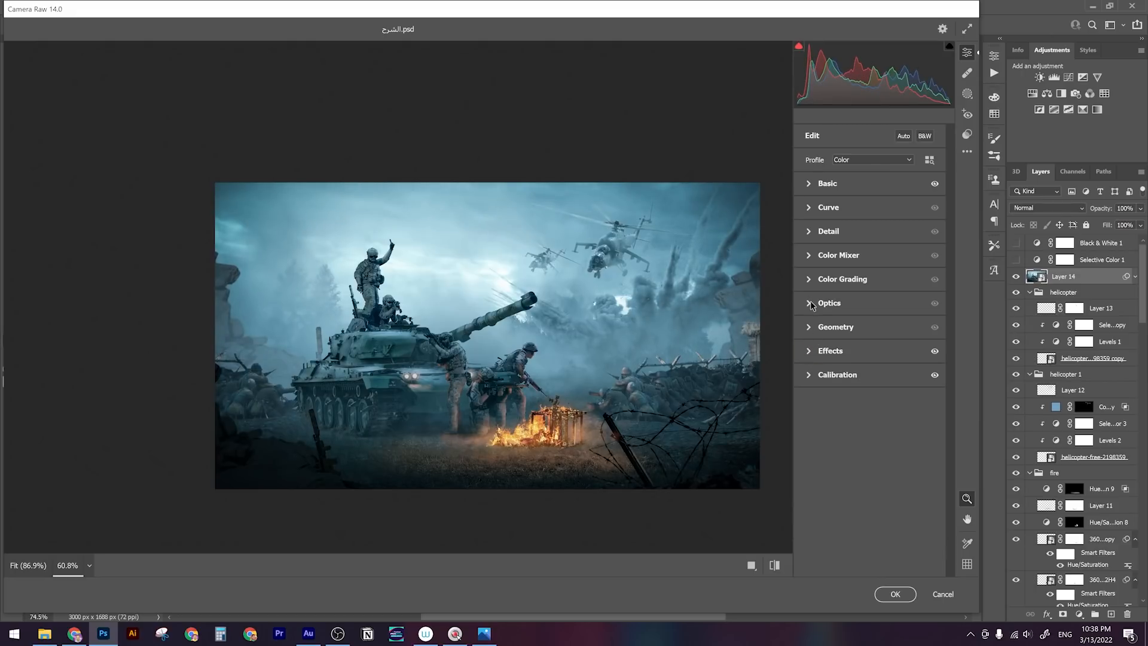
pyautogui.click(809, 281)
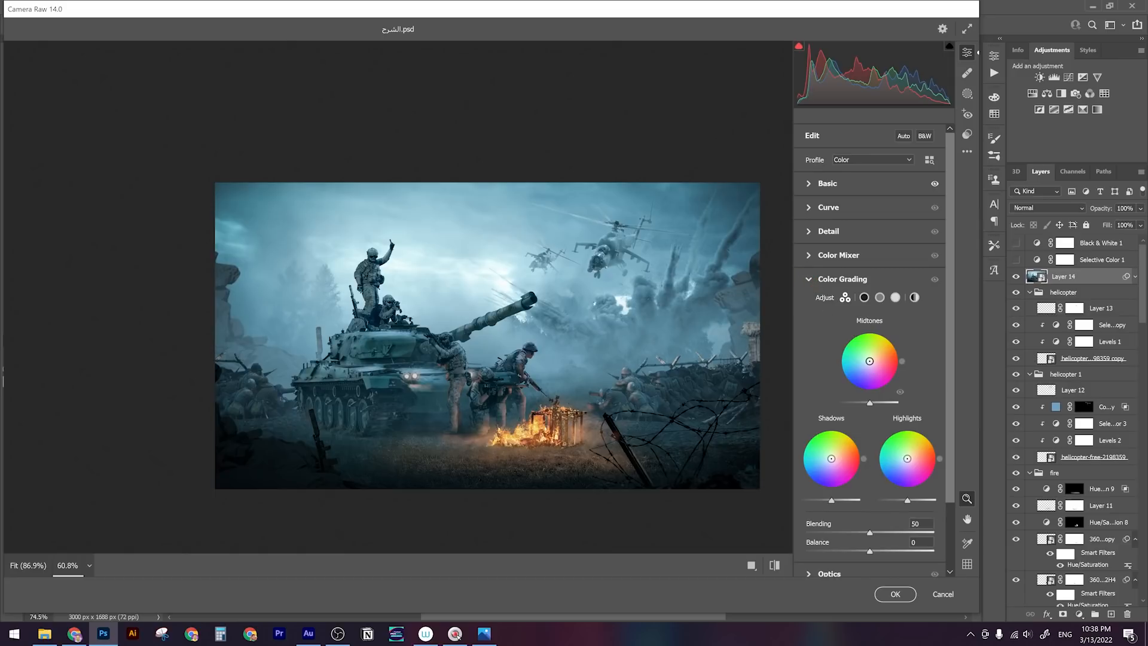
pyautogui.moveTo(870, 361); pyautogui.dragTo(867, 362)
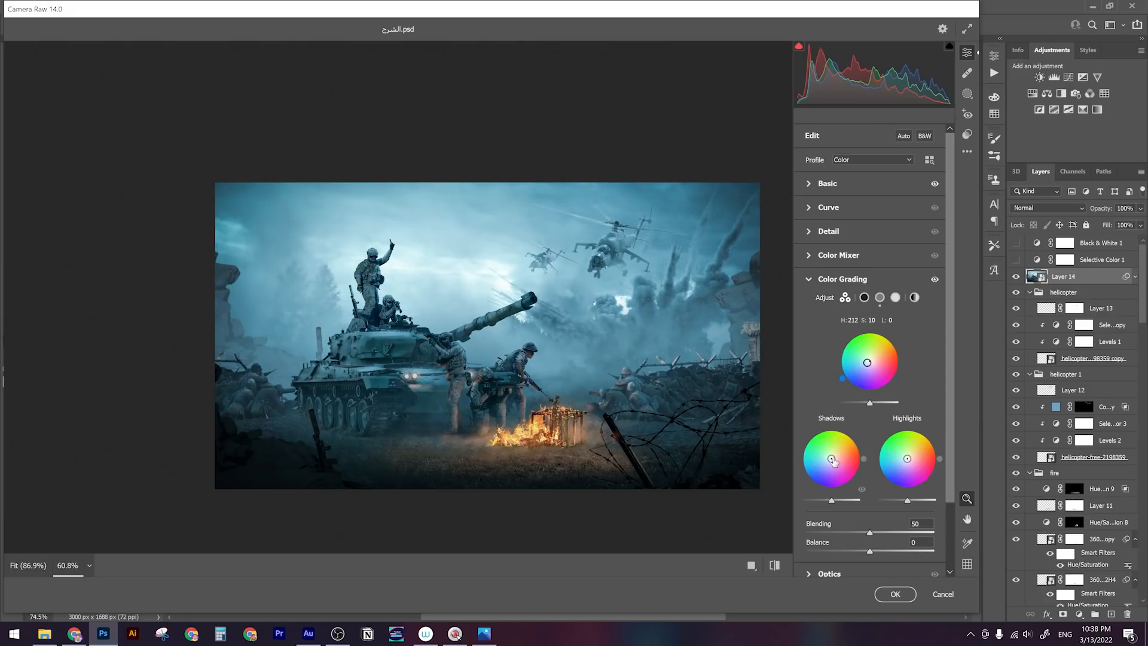
pyautogui.moveTo(832, 459); pyautogui.dragTo(829, 461)
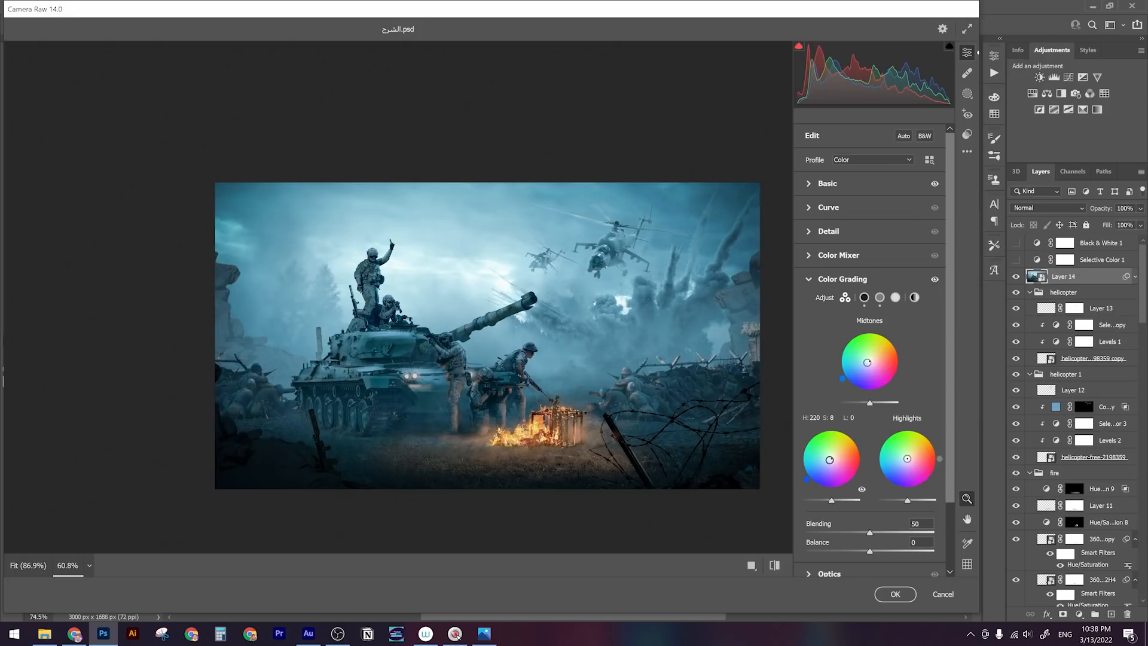
pyautogui.moveTo(908, 458); pyautogui.dragTo(904, 459)
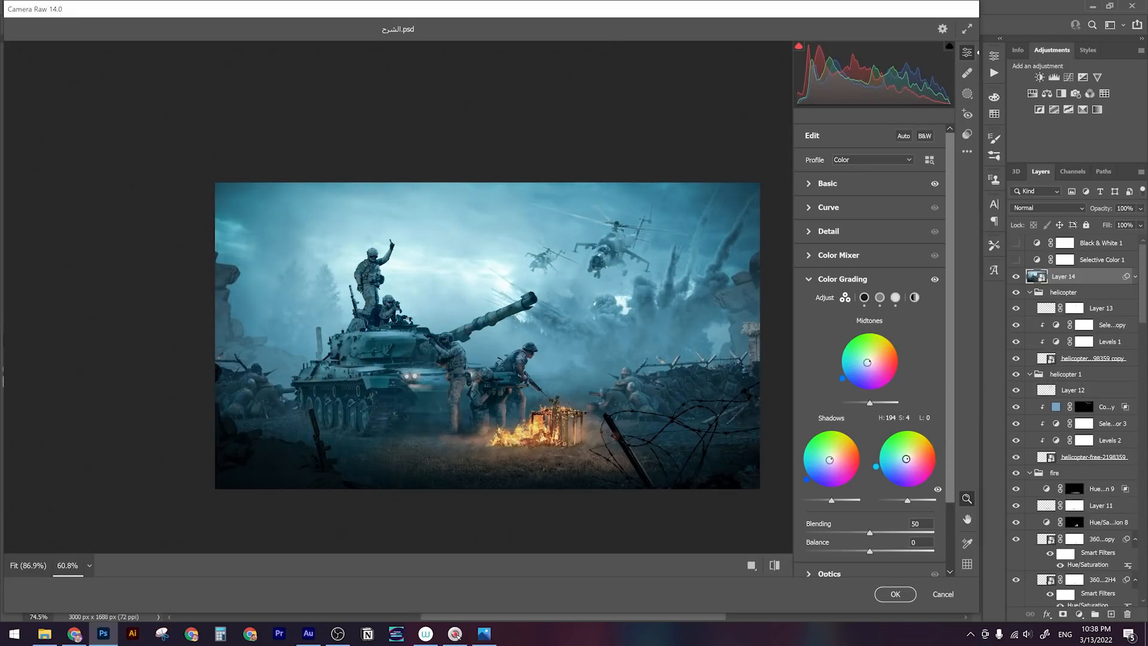
pyautogui.moveTo(832, 500); pyautogui.dragTo(835, 501)
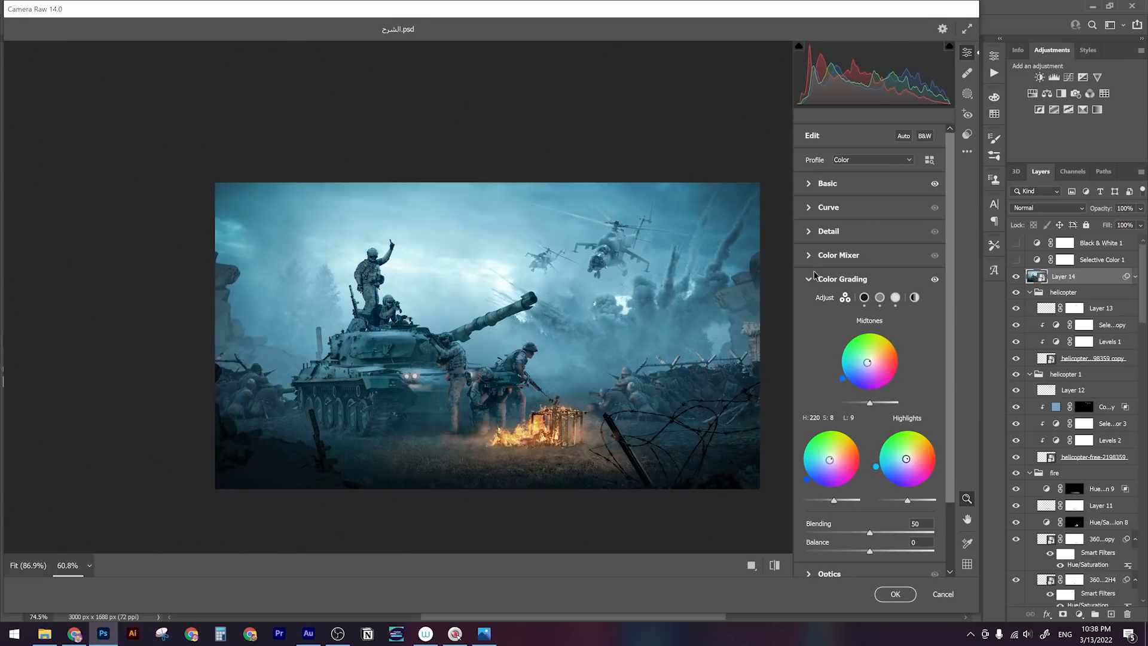
# Set Color Mixer Saturation to Reds +50, Oranges +38 and Aquas +10, and the Aquas Hue to +28
pyautogui.click(810, 257)
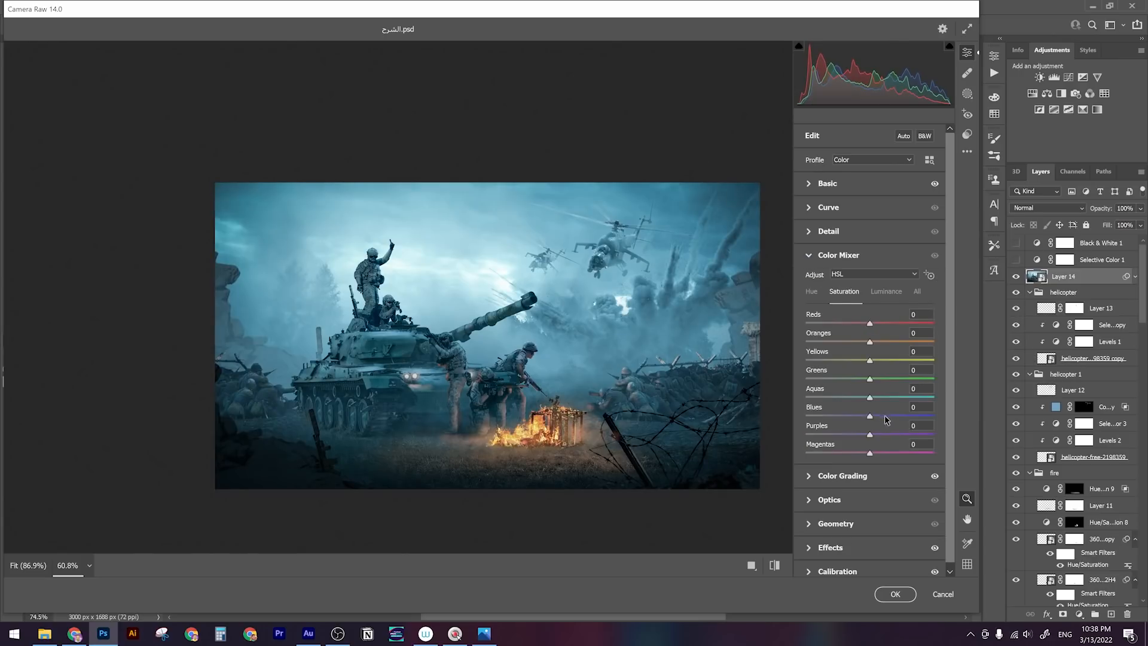
pyautogui.moveTo(870, 398)
pyautogui.mouseDown()
pyautogui.moveTo(904, 396)
pyautogui.moveTo(876, 396)
pyautogui.mouseUp()
pyautogui.moveTo(870, 324); pyautogui.dragTo(893, 342)
pyautogui.click(881, 362)
pyautogui.click(812, 292)
pyautogui.moveTo(871, 397)
pyautogui.mouseDown()
pyautogui.moveTo(861, 397)
pyautogui.moveTo(891, 396)
pyautogui.mouseUp()
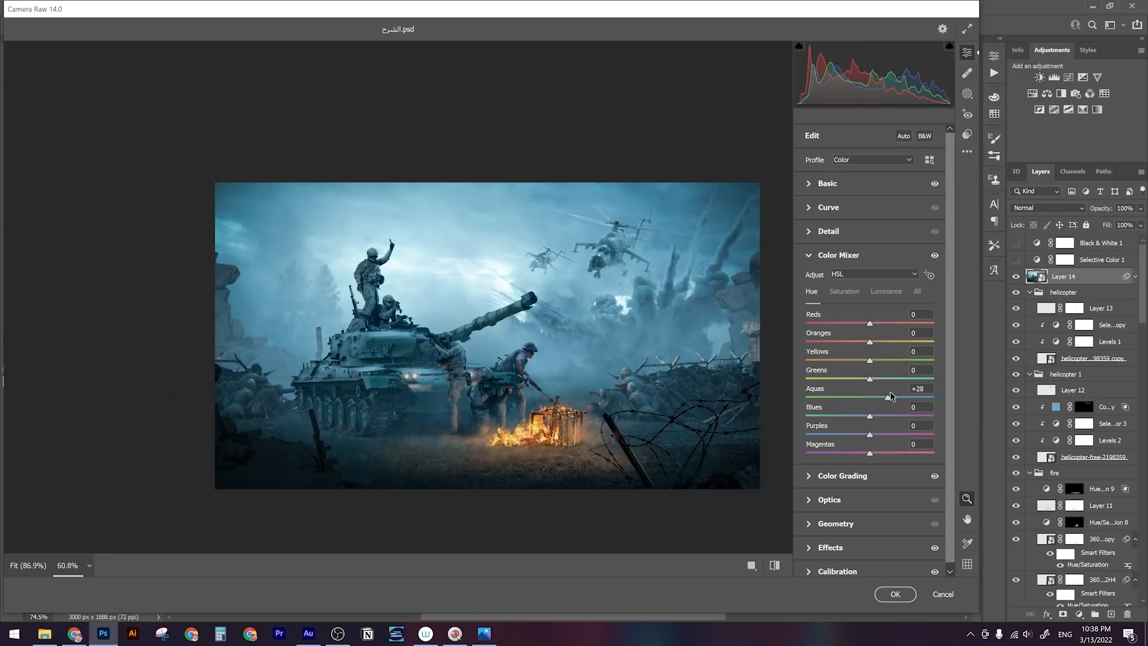
# Set Sharpening to 27 and adjust Basic to Contrast +17, Highlights -36 and Dehaze +3, leaving Vibrance at 0
pyautogui.click(815, 235)
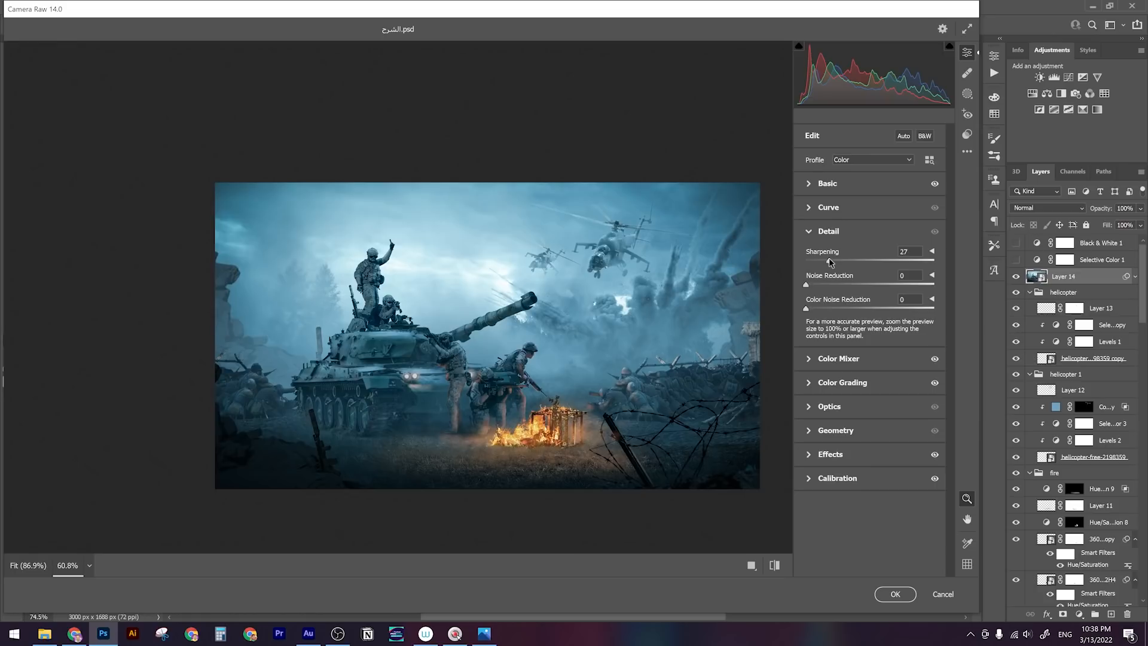
pyautogui.click(809, 186)
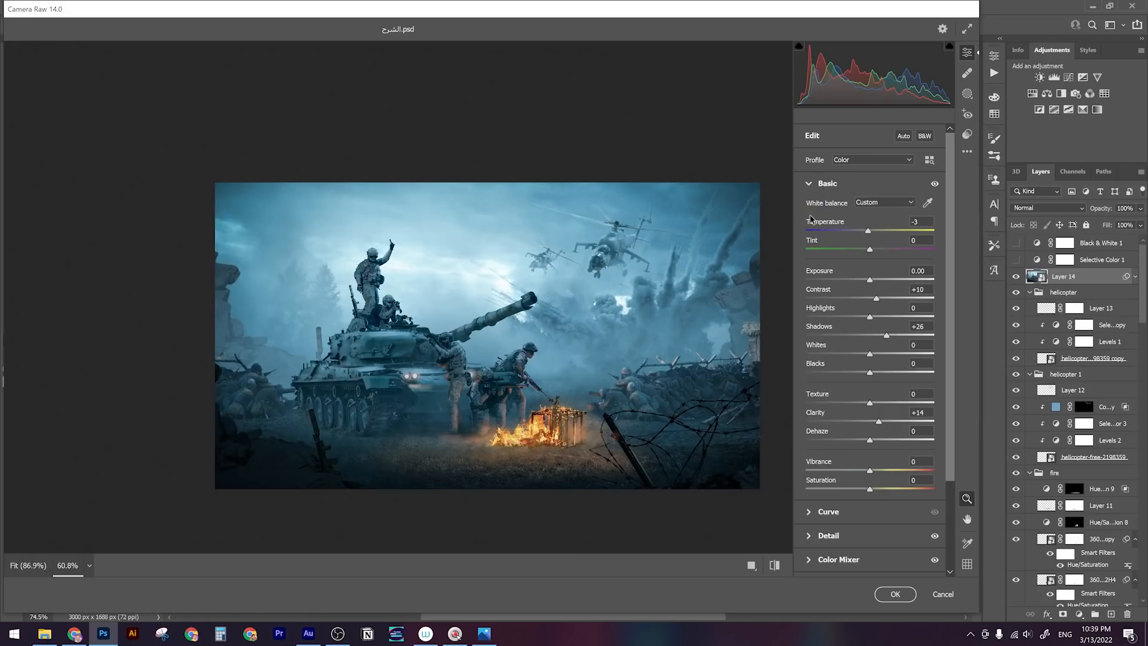
pyautogui.moveTo(870, 318)
pyautogui.mouseDown()
pyautogui.moveTo(879, 319)
pyautogui.moveTo(847, 320)
pyautogui.moveTo(878, 300)
pyautogui.mouseUp()
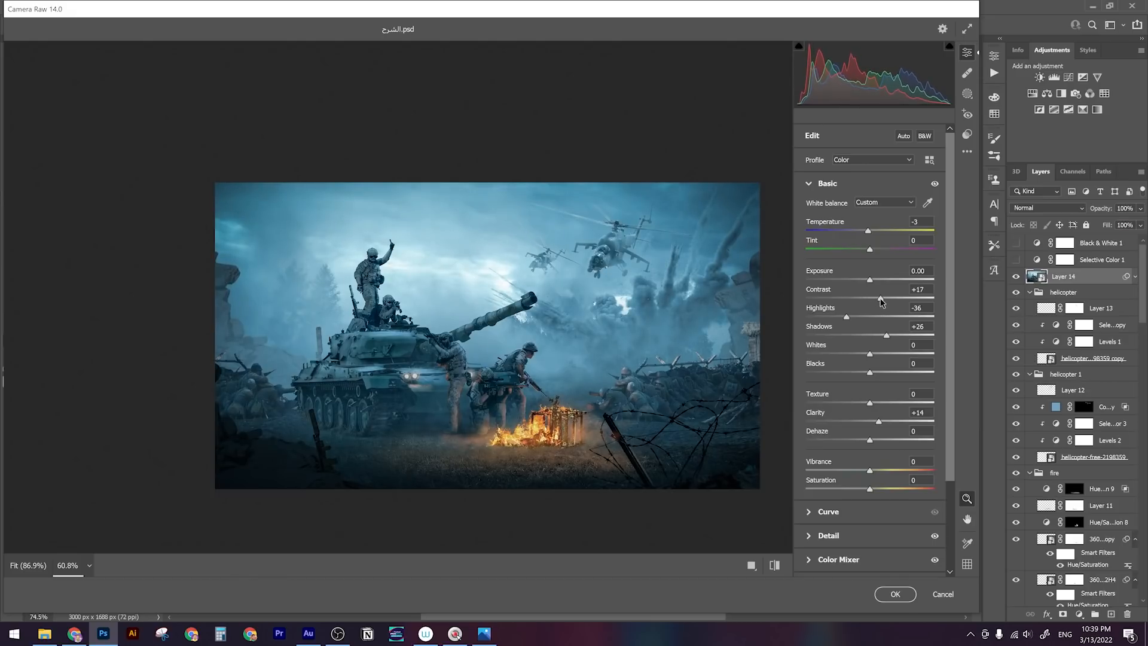
pyautogui.moveTo(870, 439); pyautogui.dragTo(854, 470)
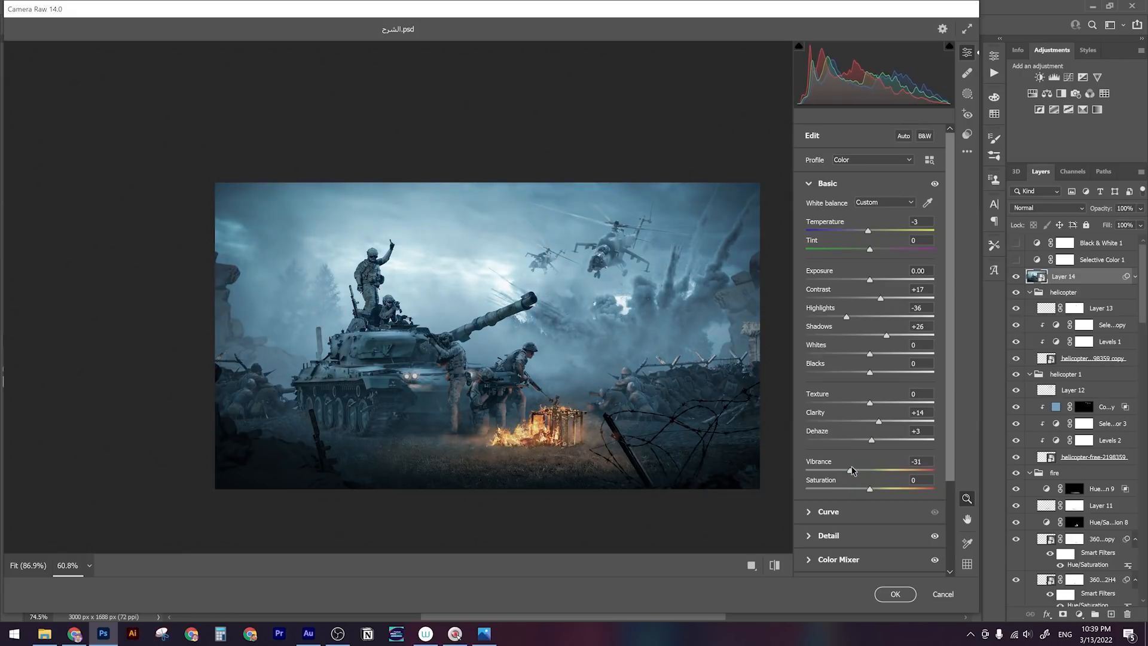
pyautogui.moveTo(854, 472); pyautogui.dragTo(870, 473)
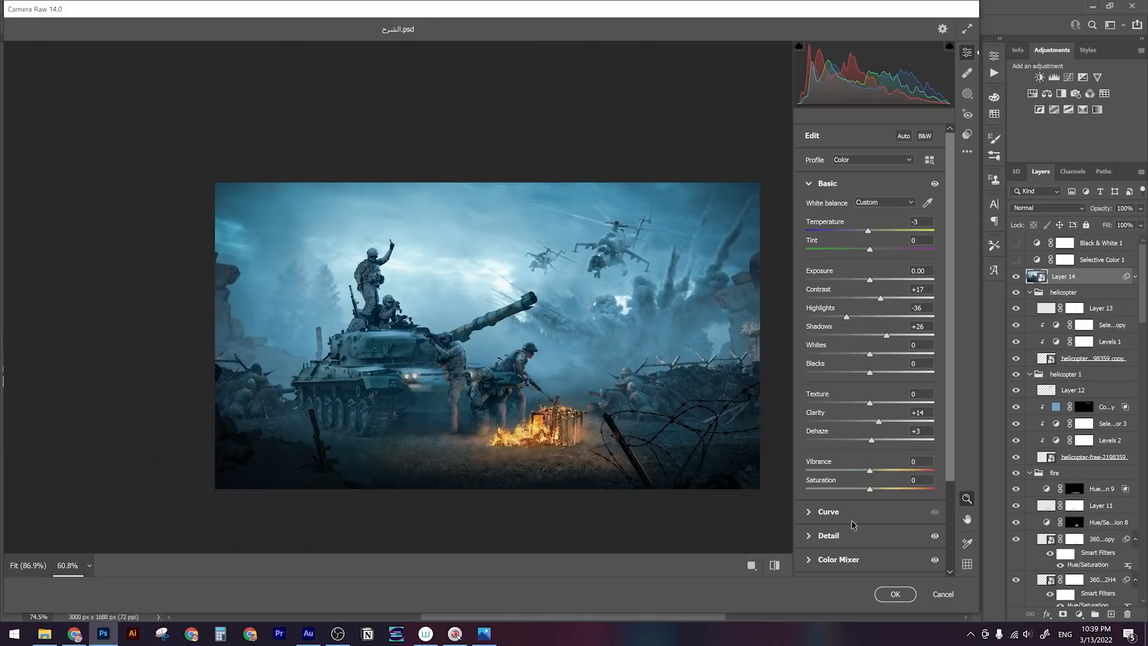
# Set Color Mixer Saturation to Reds +62, Oranges +50, Yellows +19, Greens -85, Aquas -79 and Blues -25, and apply the Camera Raw Filter
pyautogui.scroll(-2, 830, 506)
pyautogui.click(812, 445)
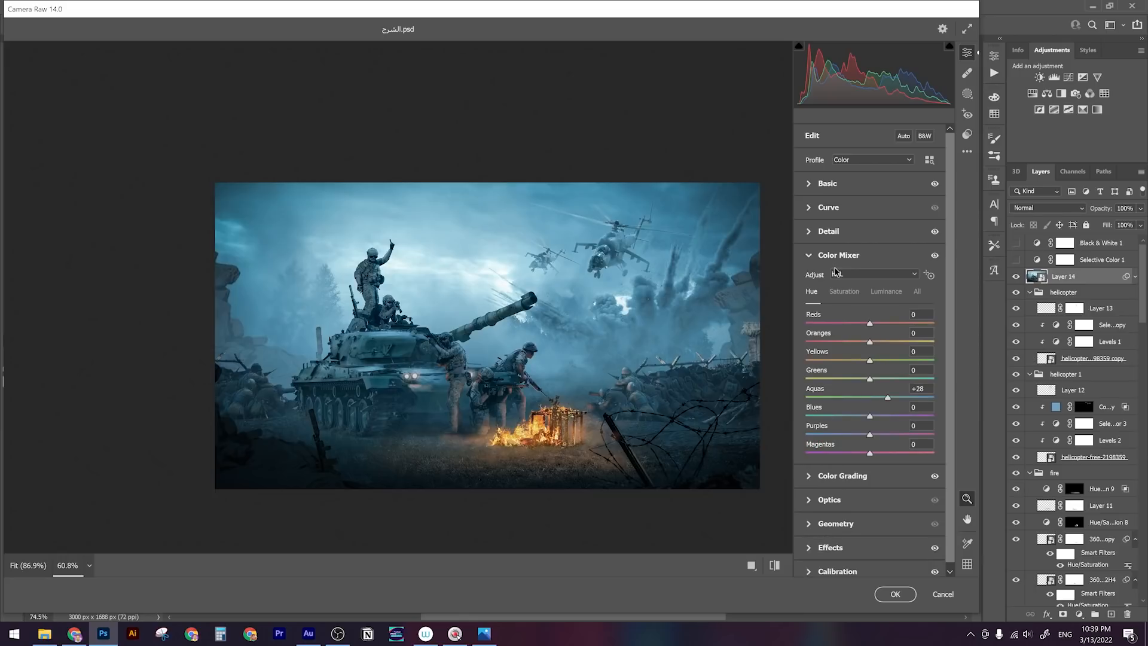
pyautogui.click(861, 294)
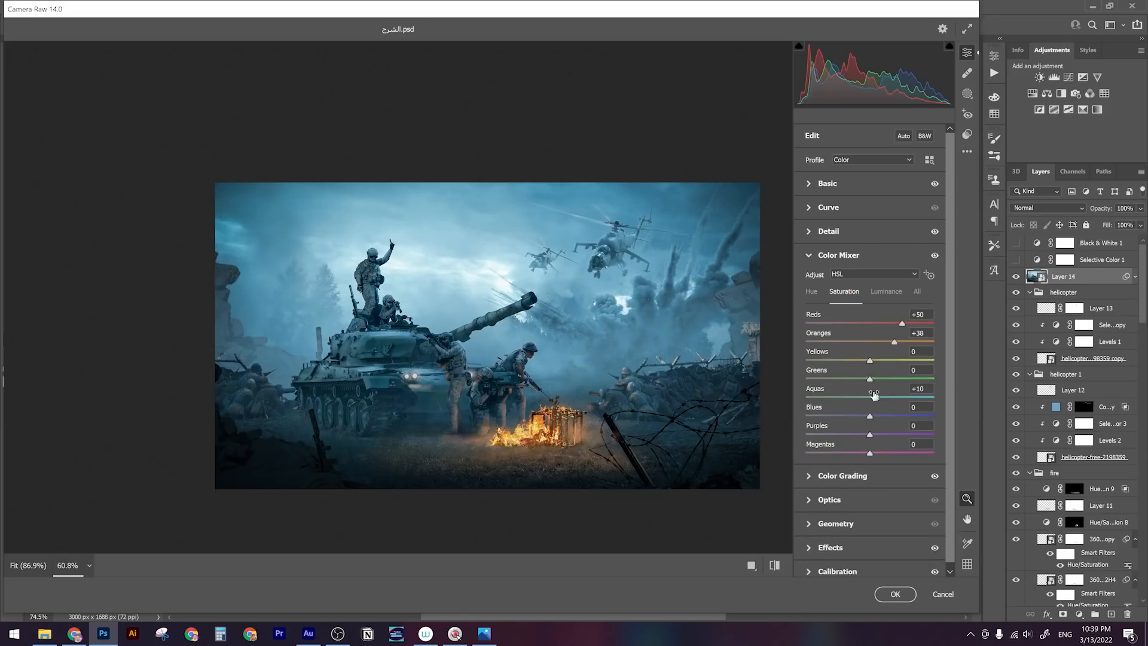
pyautogui.moveTo(869, 380); pyautogui.dragTo(814, 376)
pyautogui.moveTo(877, 398); pyautogui.dragTo(819, 399)
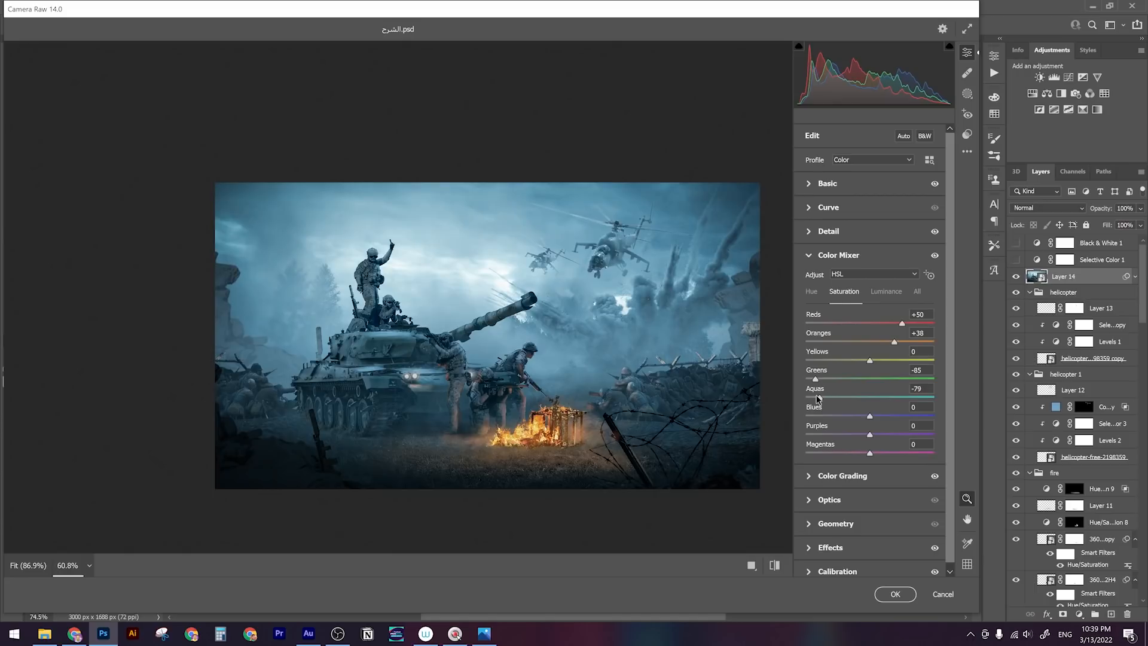
pyautogui.moveTo(894, 342); pyautogui.dragTo(879, 362)
pyautogui.moveTo(902, 325); pyautogui.dragTo(909, 326)
pyautogui.moveTo(870, 415); pyautogui.dragTo(854, 416)
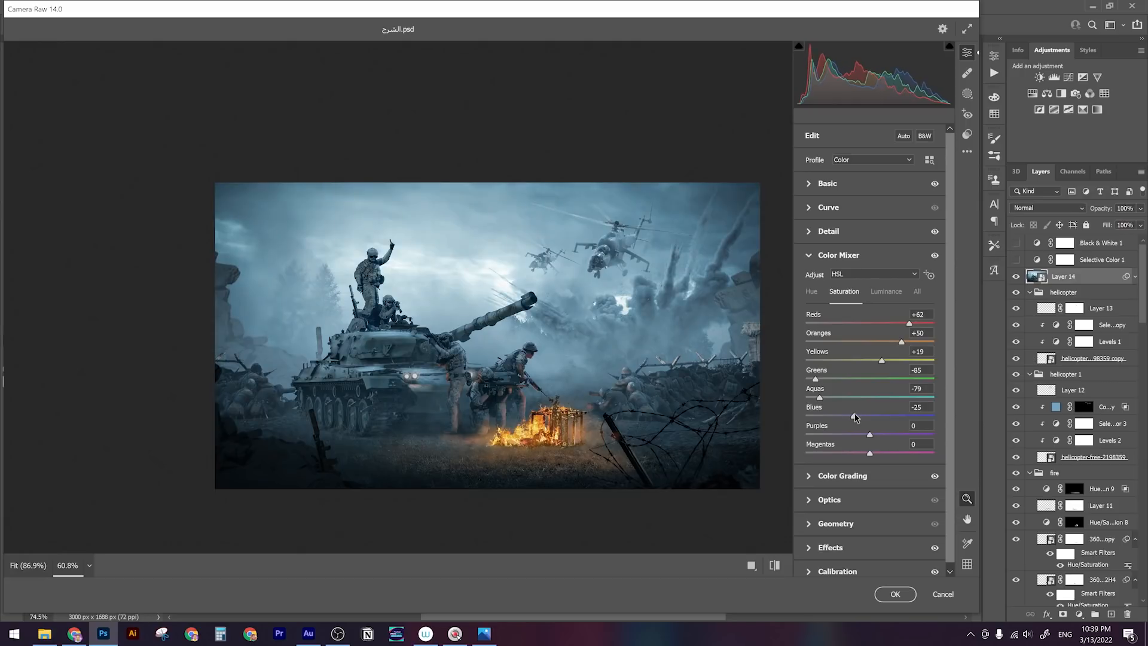
pyautogui.click(910, 596)
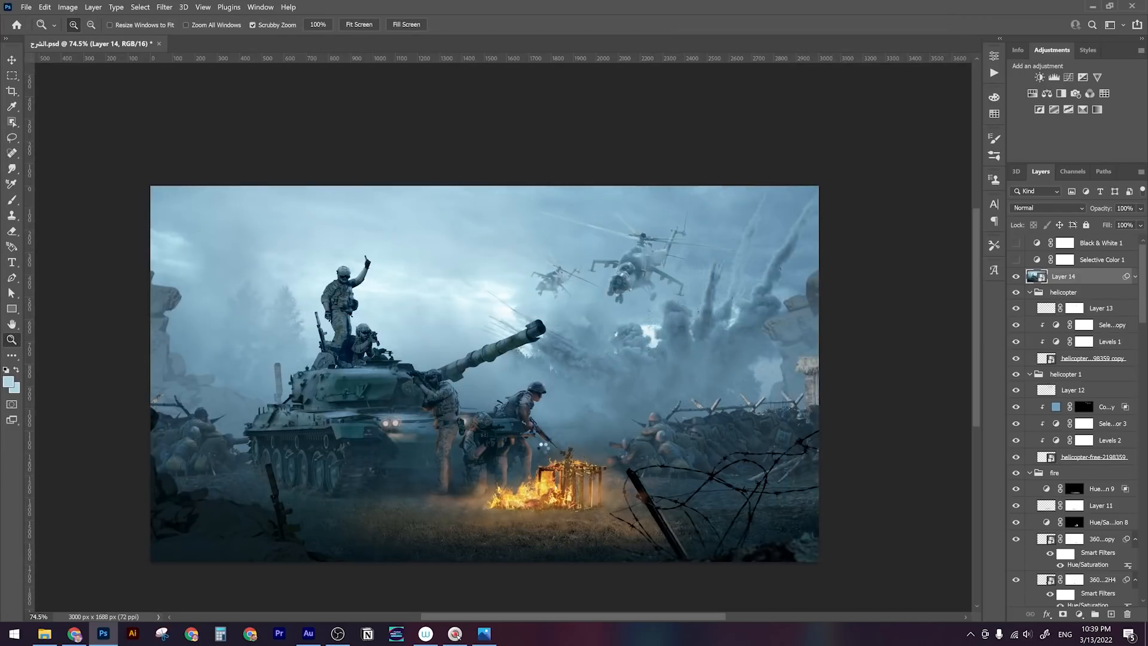
# Compare the merged layer with and without its Camera Raw smart filter
pyautogui.scroll(3, 541, 447)
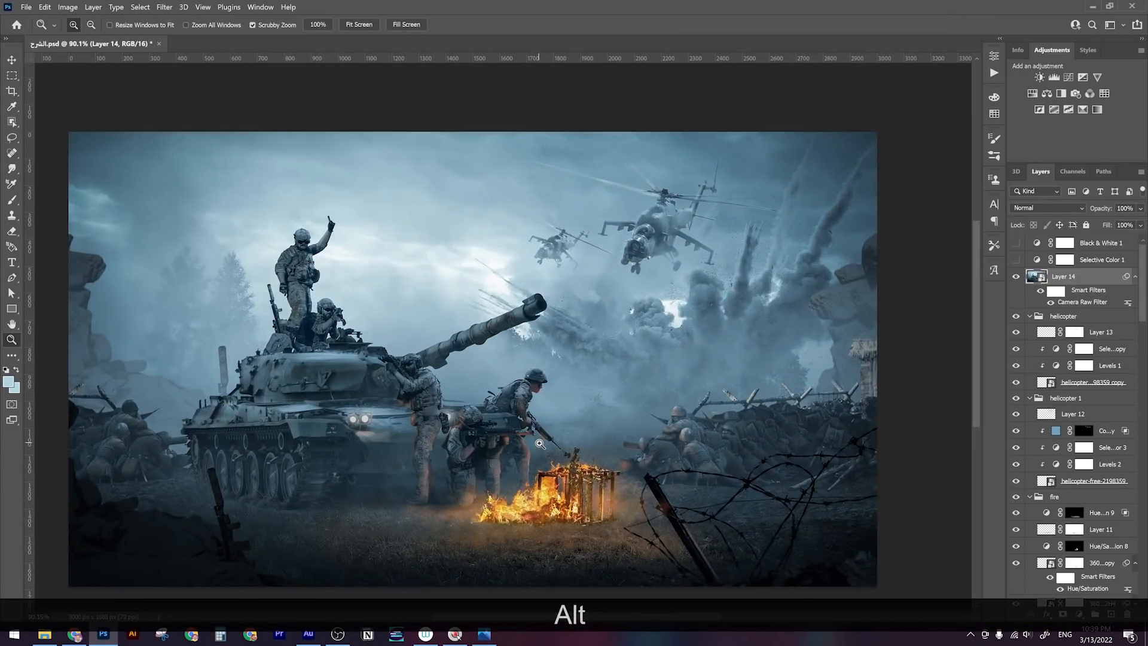
pyautogui.moveTo(541, 427); pyautogui.dragTo(576, 428)
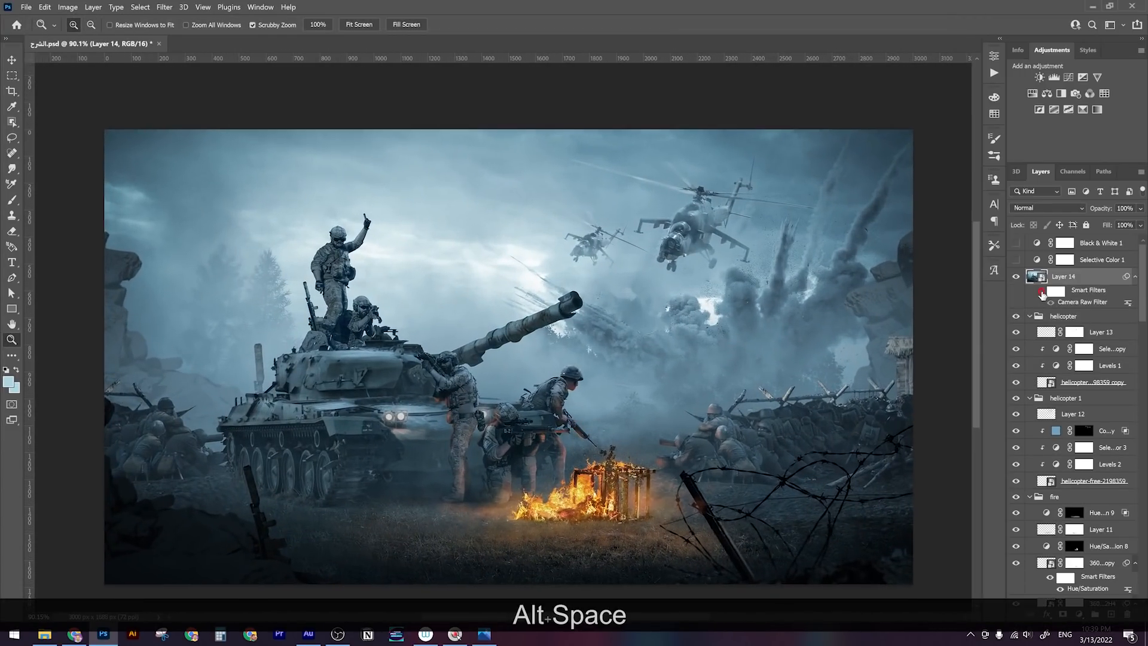
pyautogui.click(1042, 292)
pyautogui.click(1042, 292)
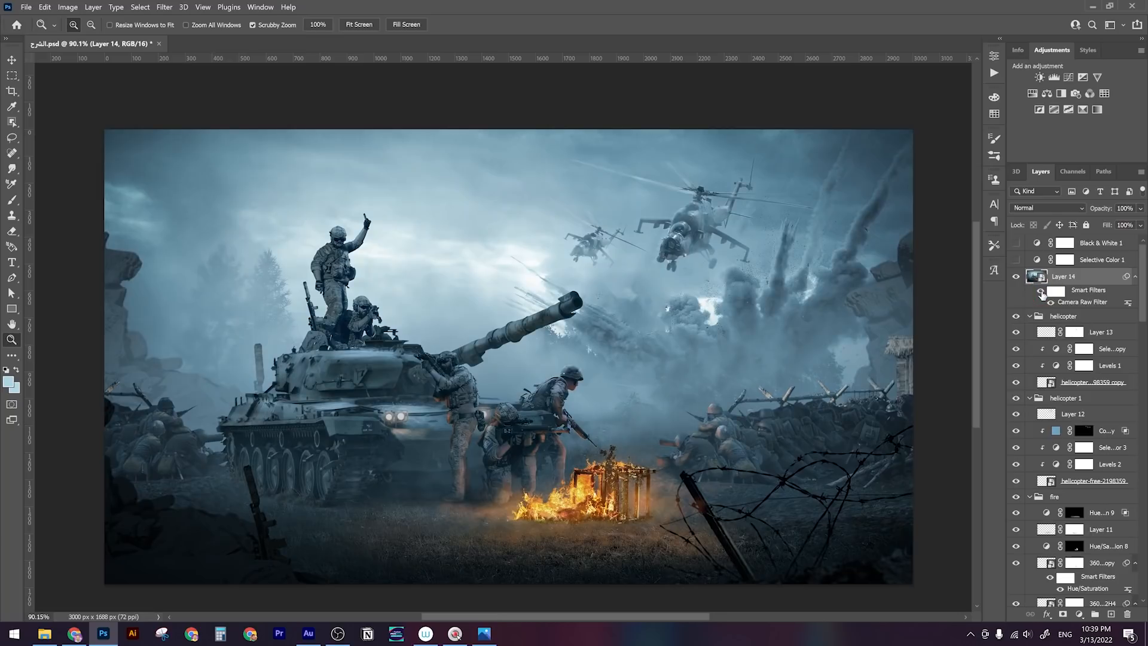
pyautogui.click(1043, 293)
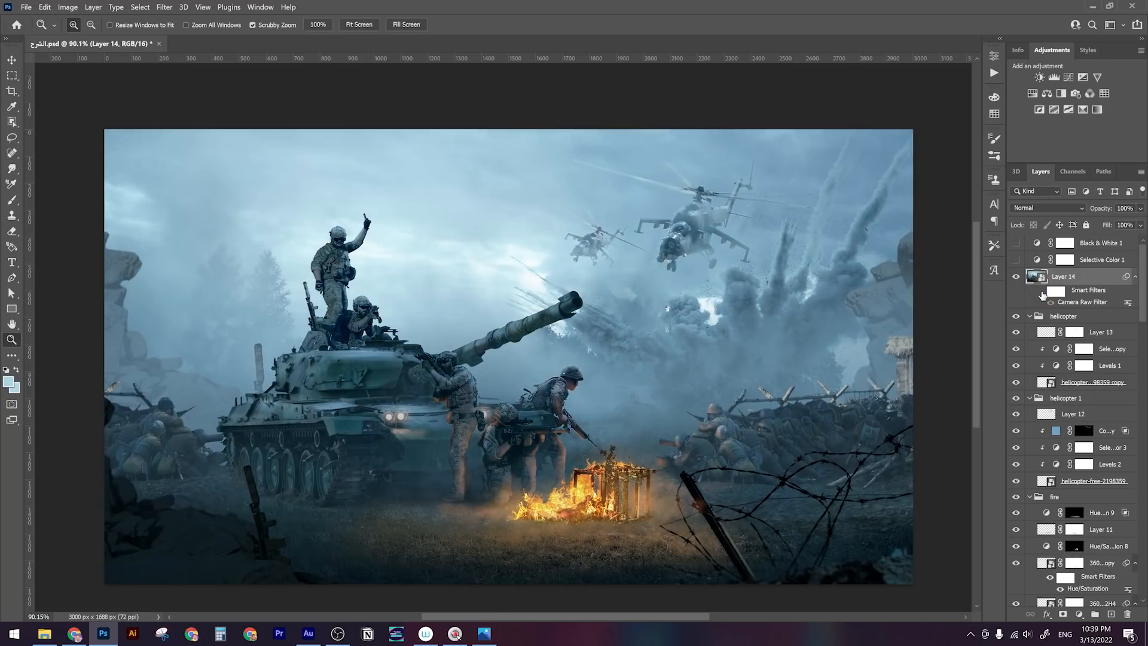
pyautogui.click(1043, 293)
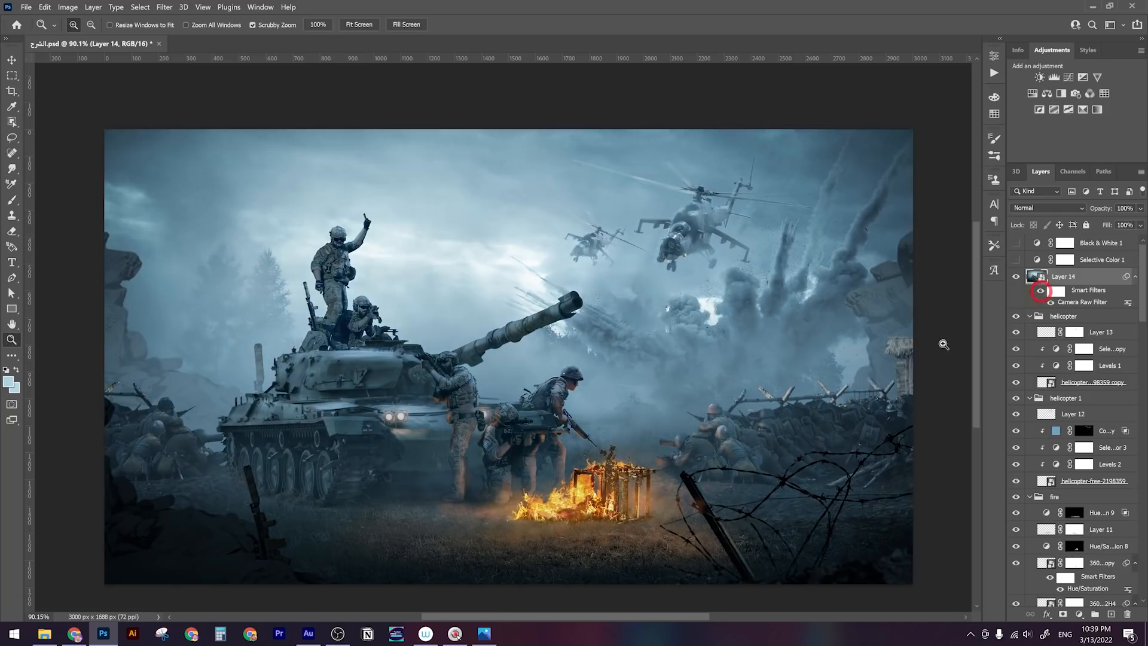
# Switch to File Explorer, open 2.jpg from the 119- war folder, and examine the lighting on its soldiers, tank and explosion
pyautogui.click(496, 635)
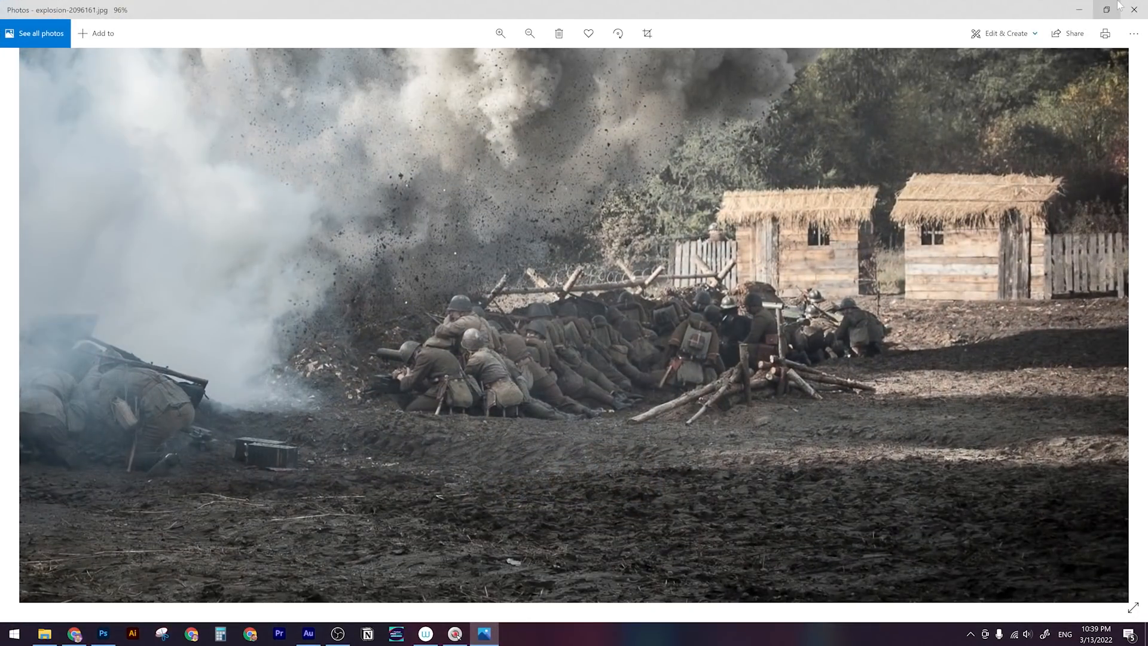
pyautogui.click(1116, 8)
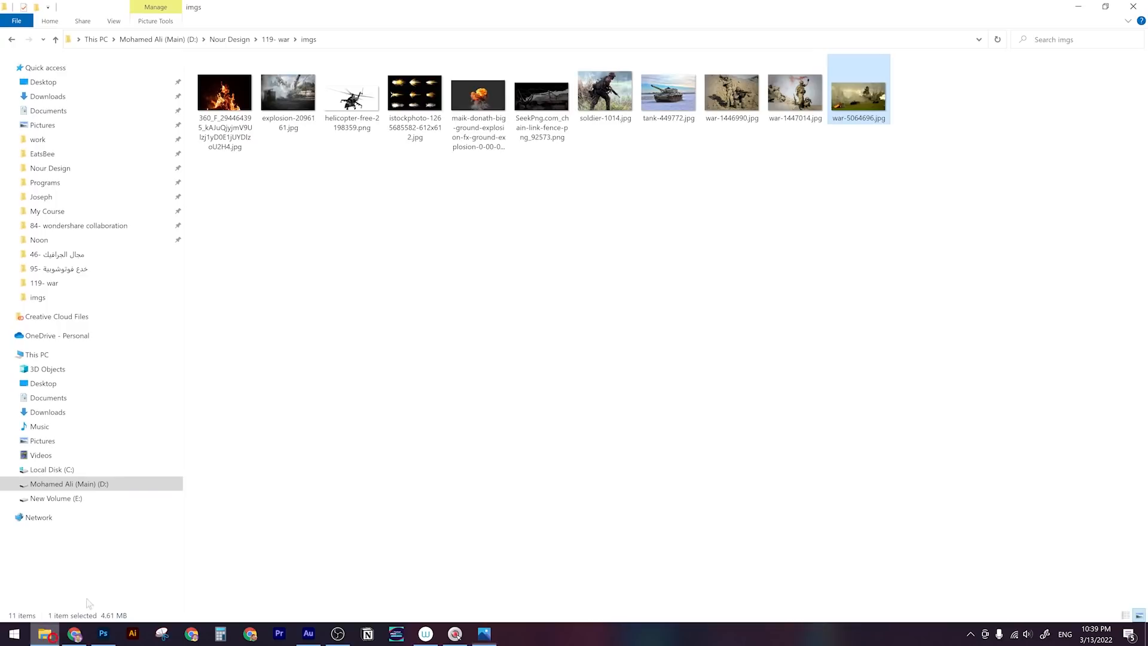
pyautogui.click(45, 634)
pyautogui.click(275, 40)
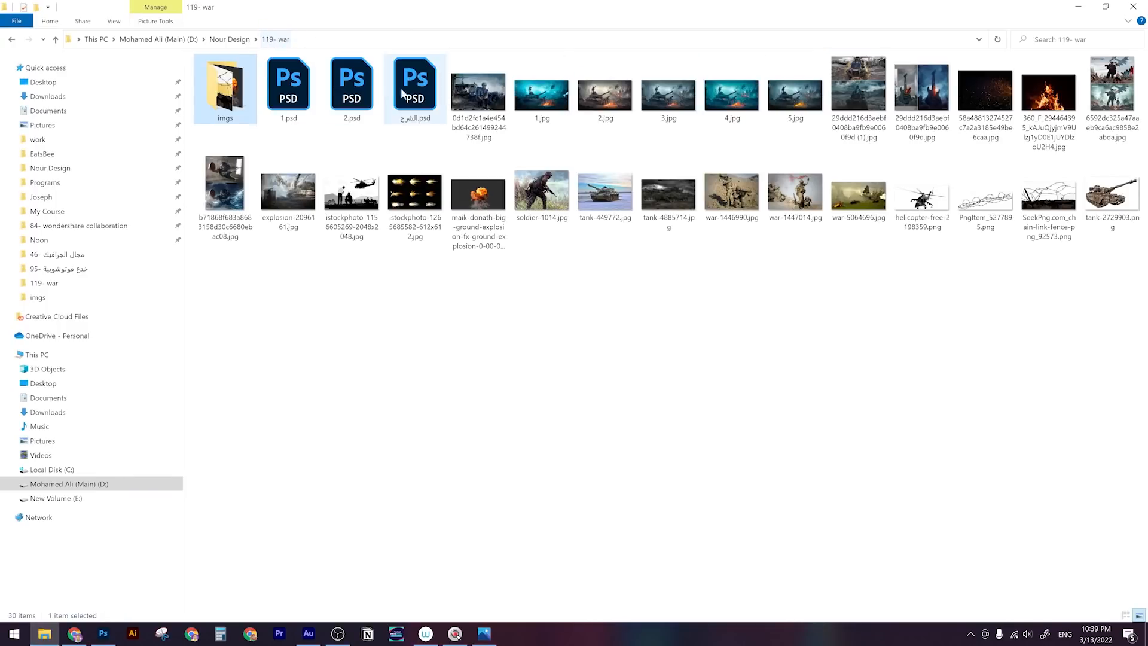
pyautogui.click(592, 94)
pyautogui.doubleClick(593, 94)
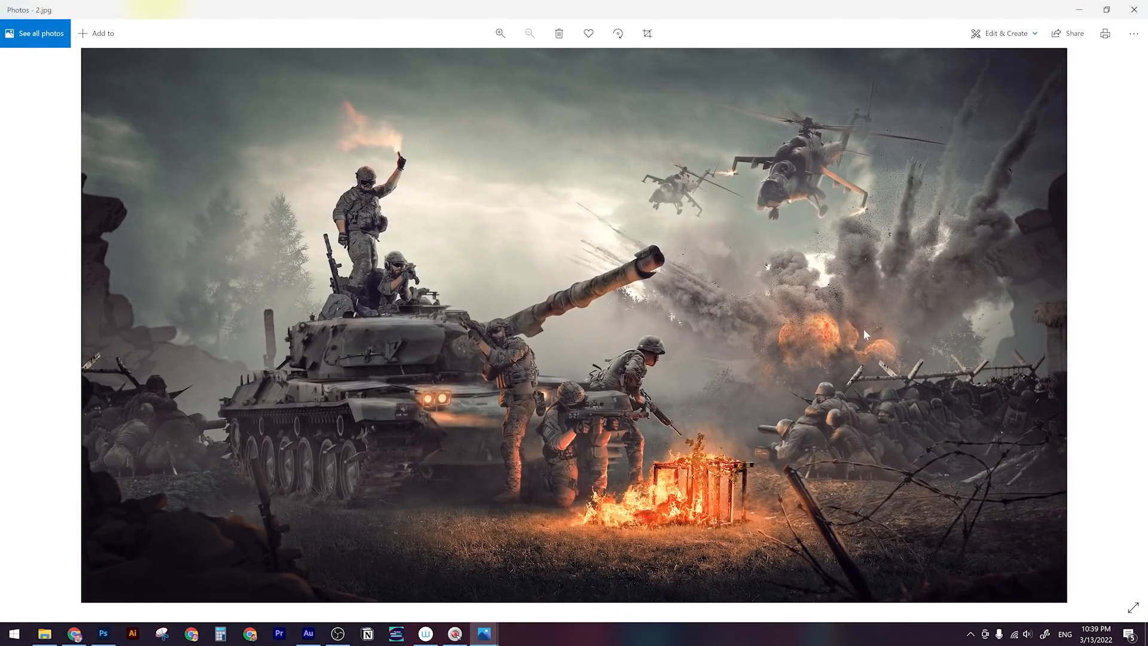
pyautogui.scroll(2, 534, 424)
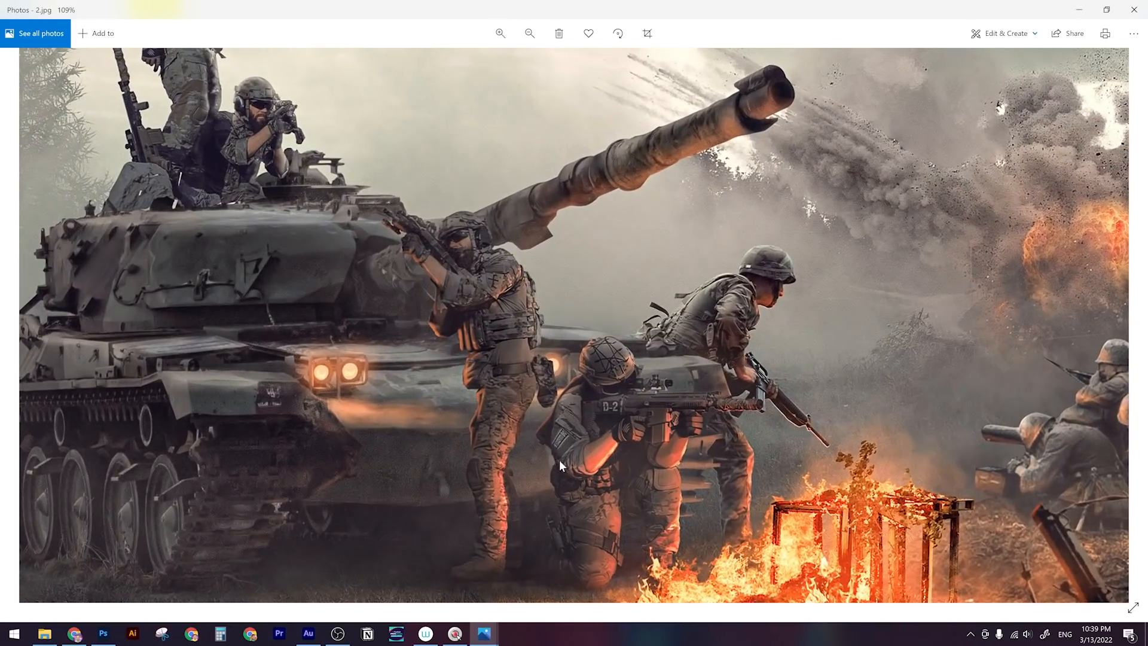
pyautogui.moveTo(458, 183); pyautogui.dragTo(501, 367)
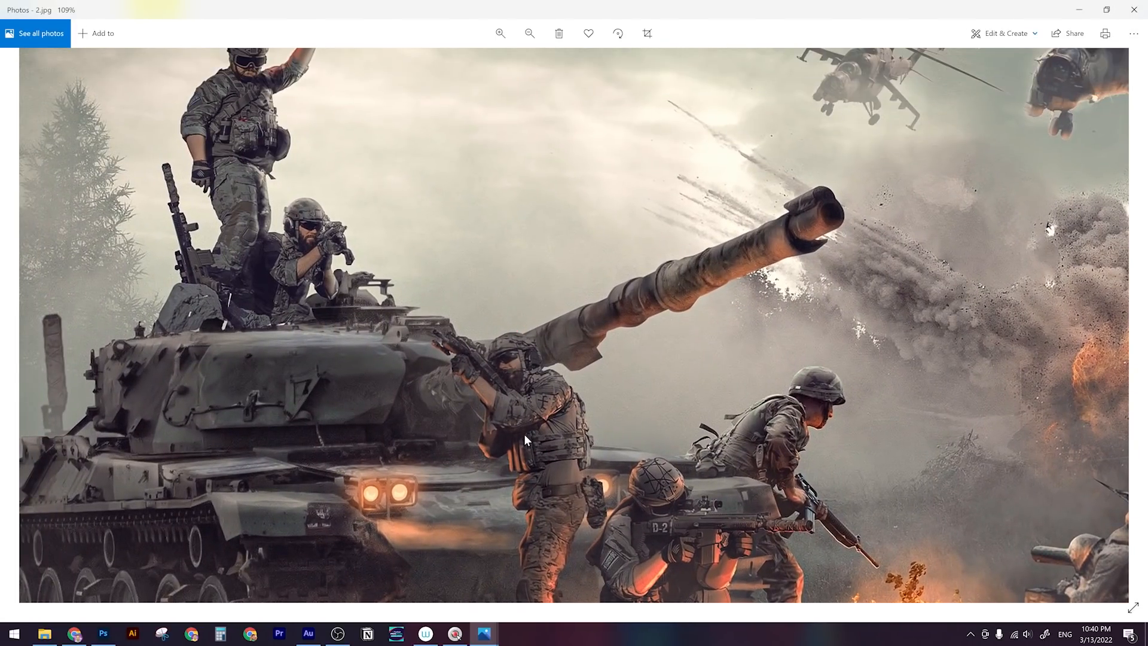
pyautogui.scroll(-2, 524, 433)
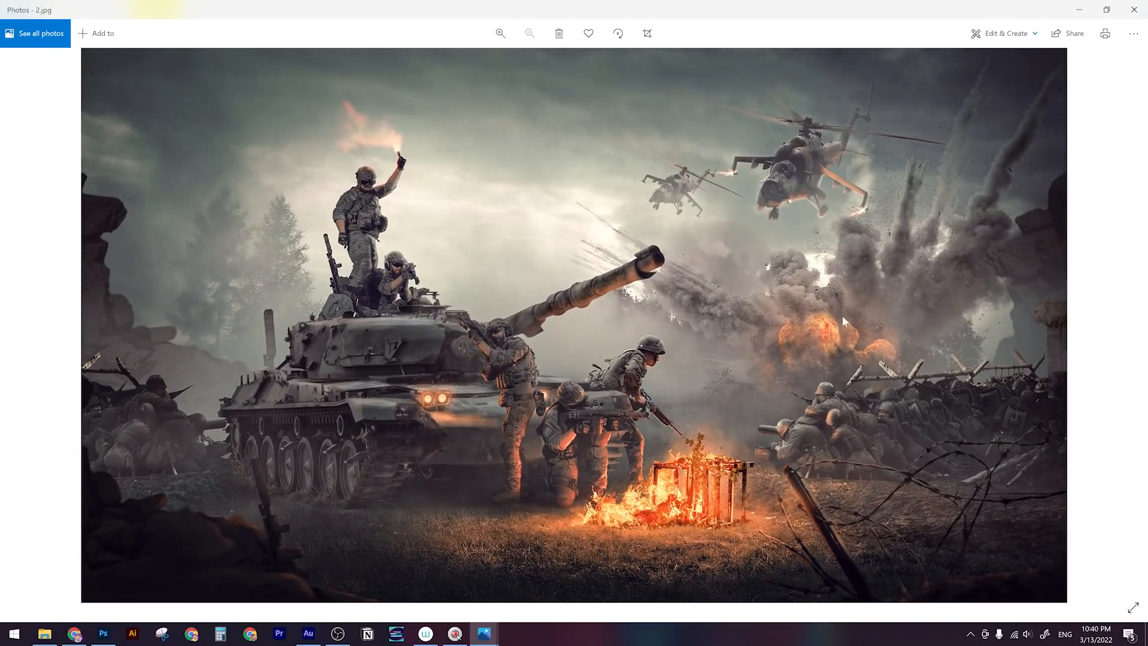
# Look through the war-themed composites posted on Facebook and read one contest entry's description
pyautogui.press('Right')
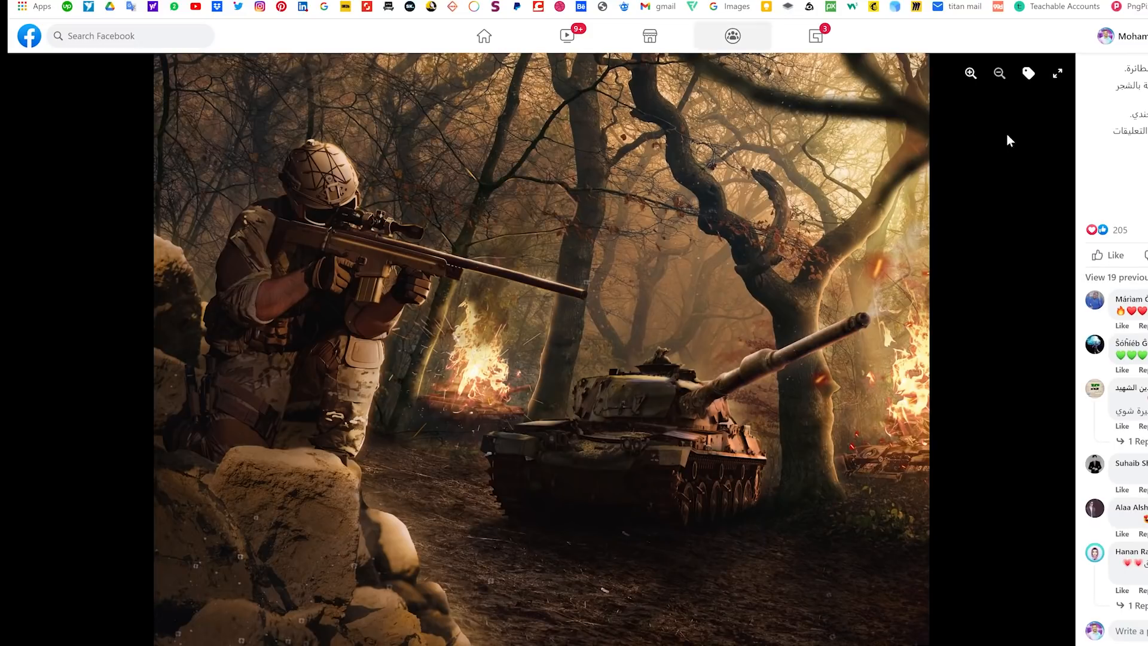
pyautogui.scroll(1, 1118, 334)
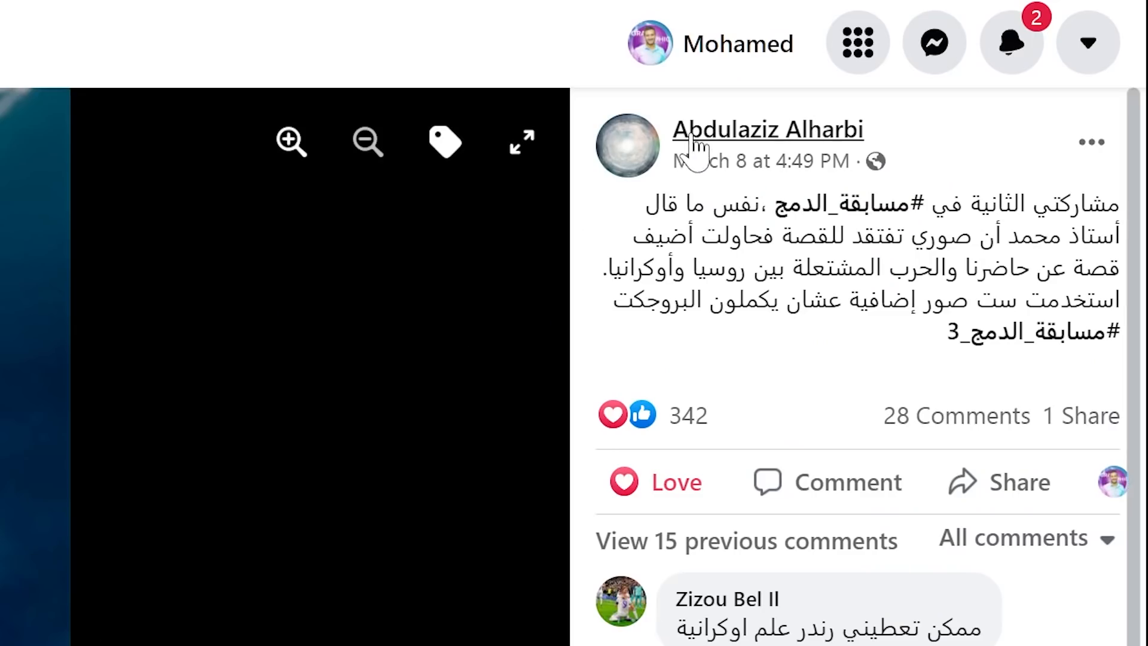
pyautogui.moveTo(682, 133)
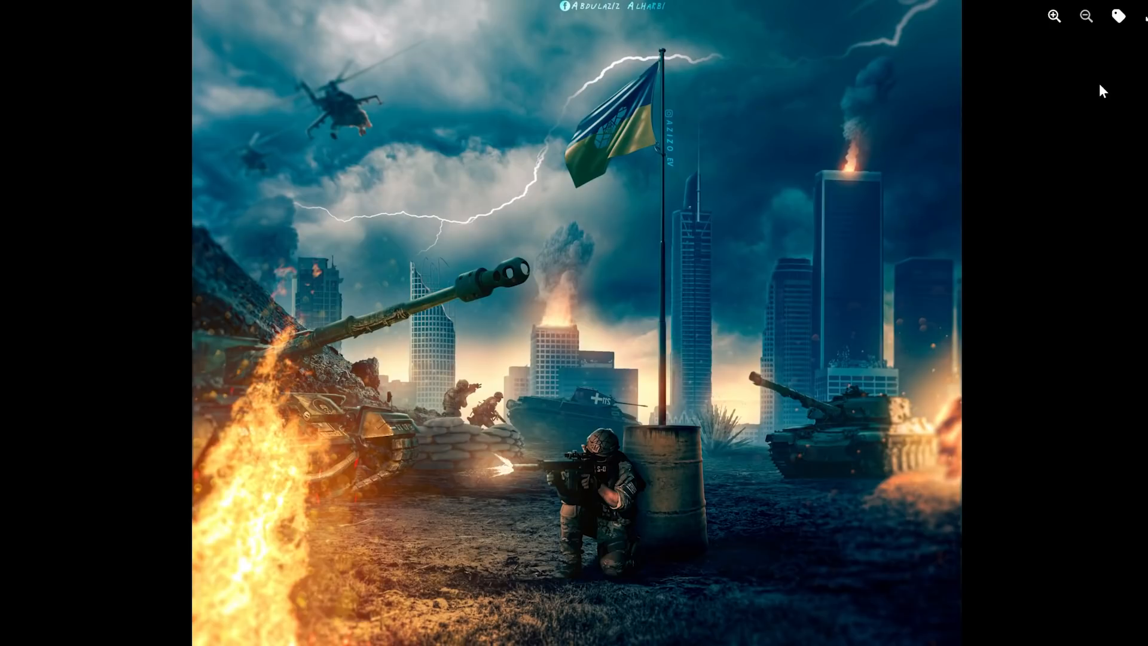